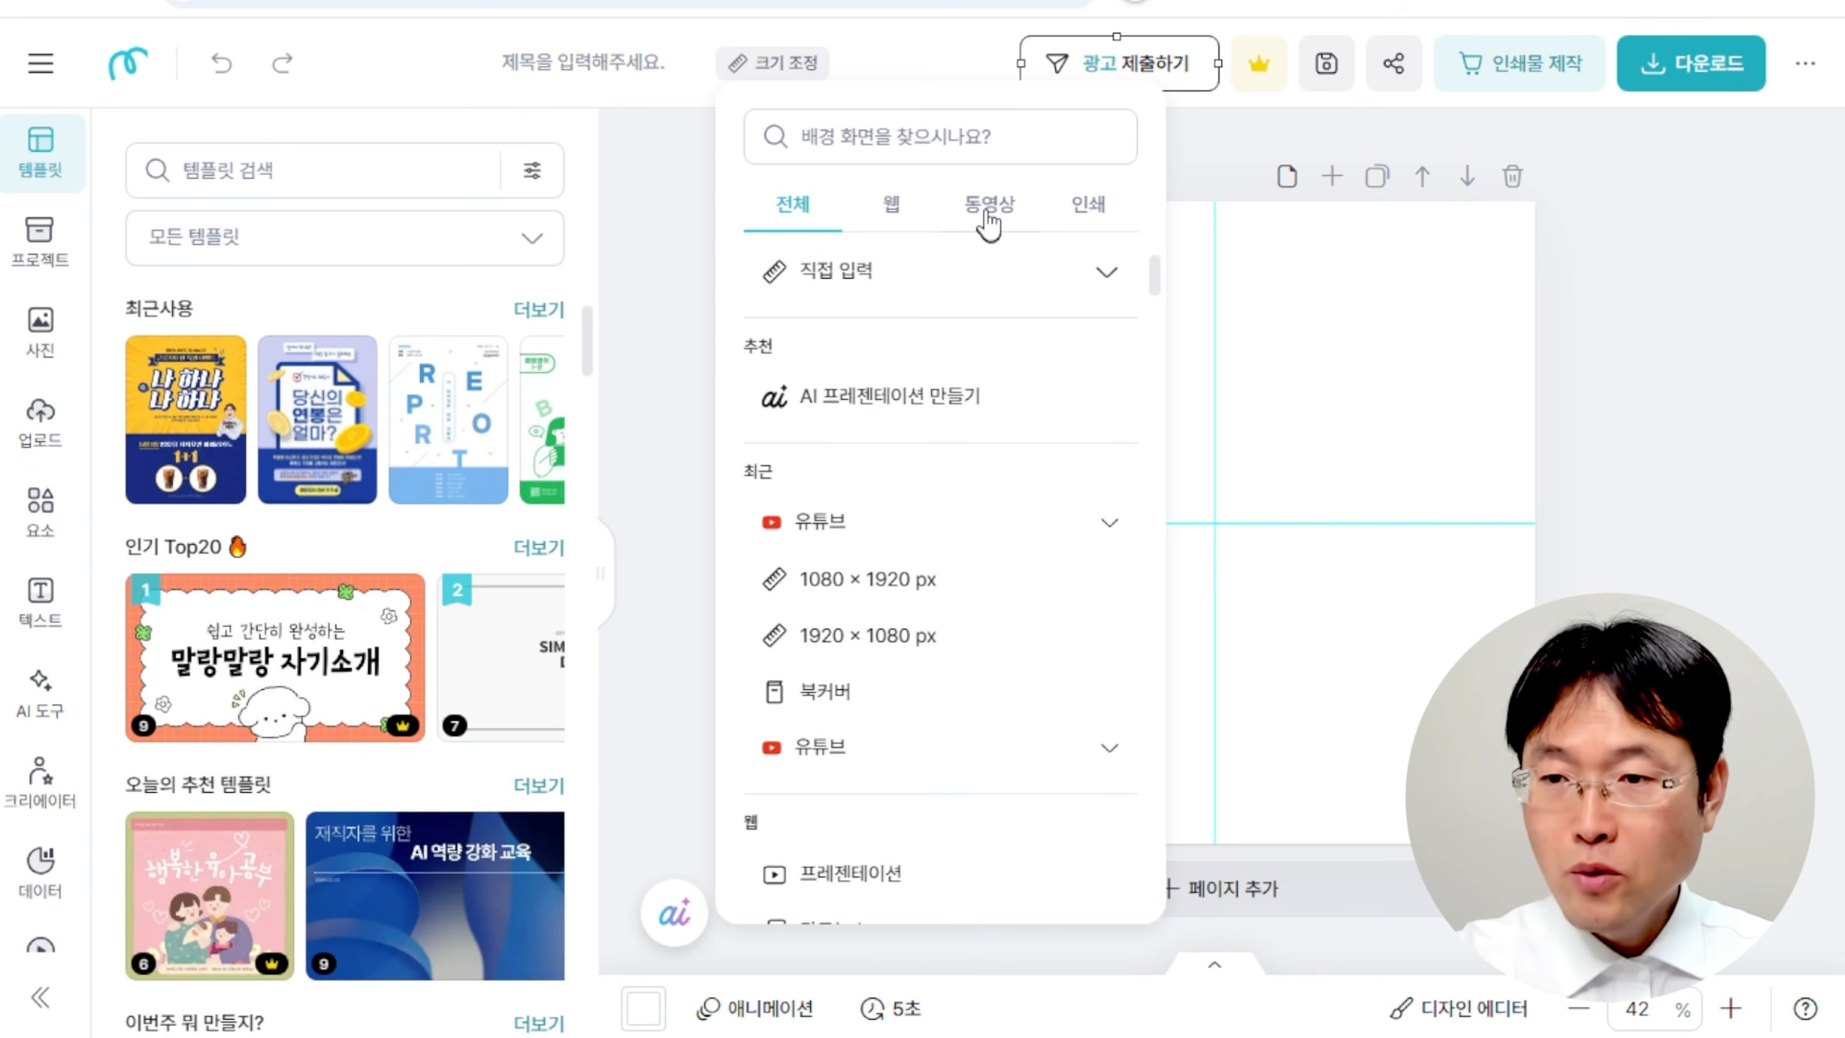
# Resize the canvas to the YouTube Shorts (쇼츠) video format, switch to the design editor and collapse the page strip.
pyautogui.click(986, 213)
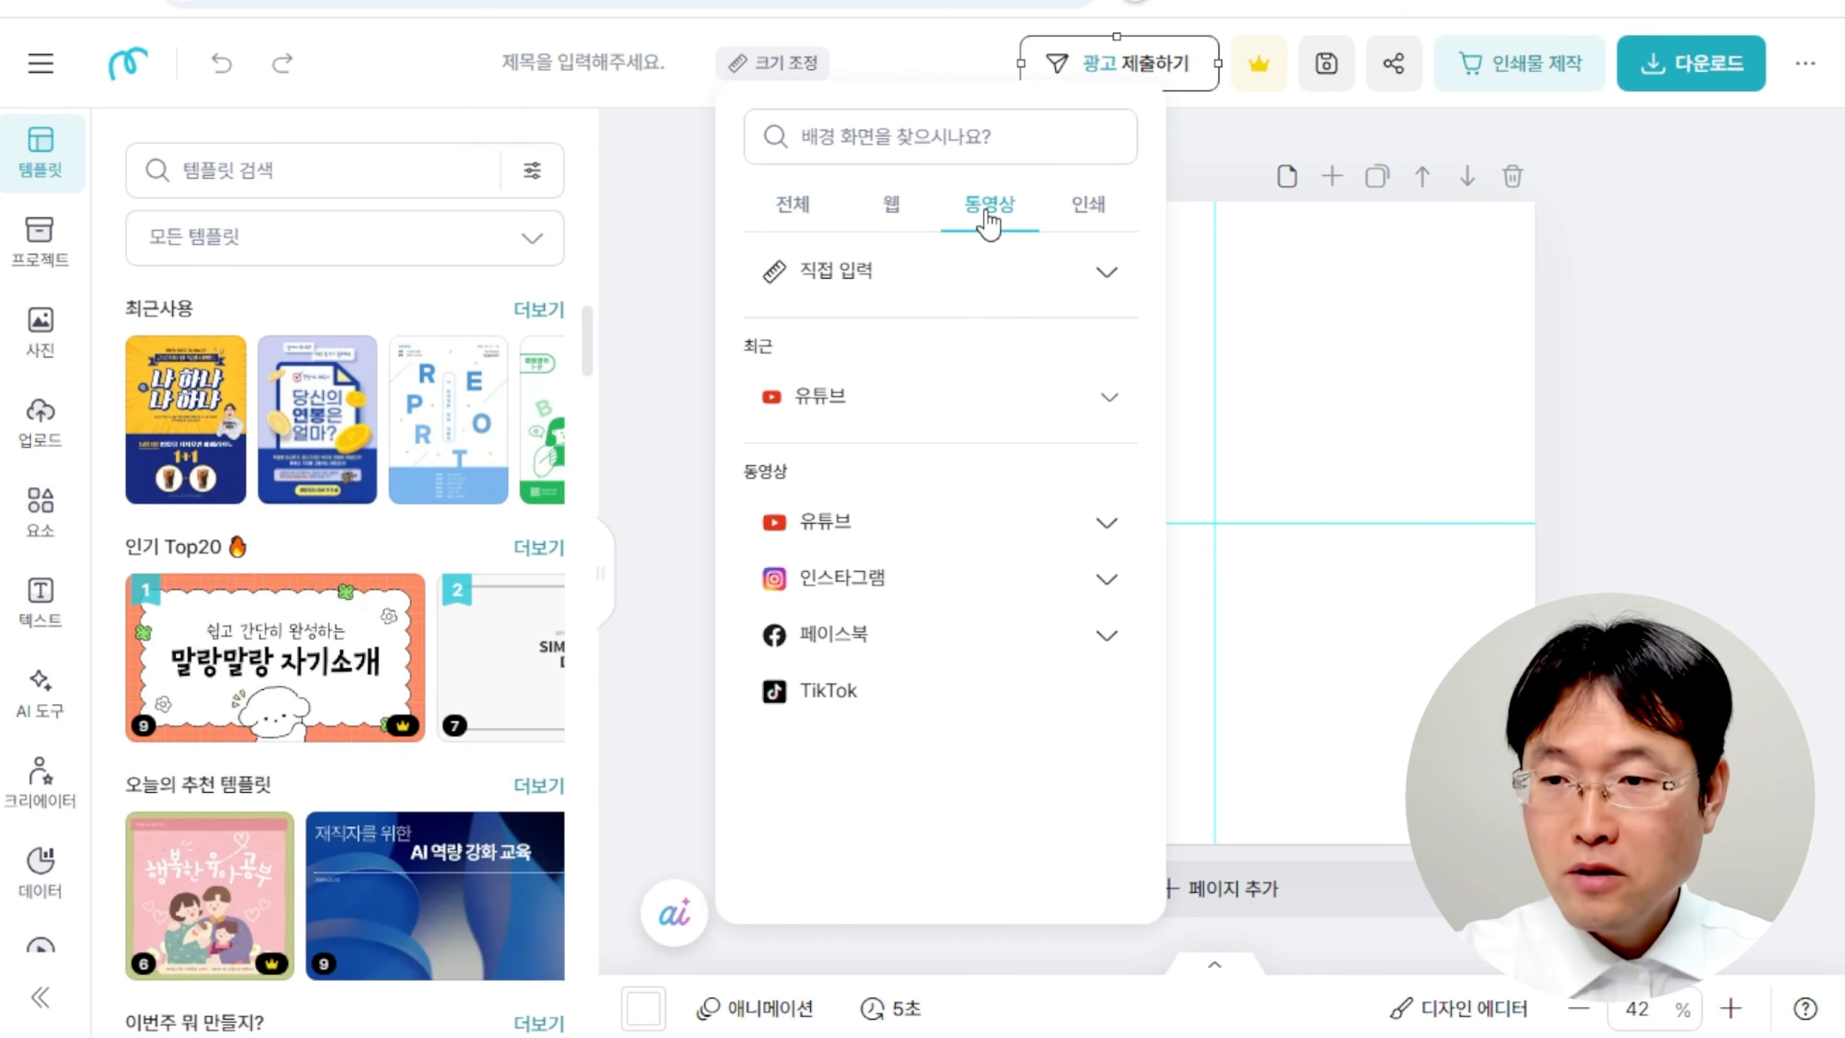
pyautogui.click(1110, 402)
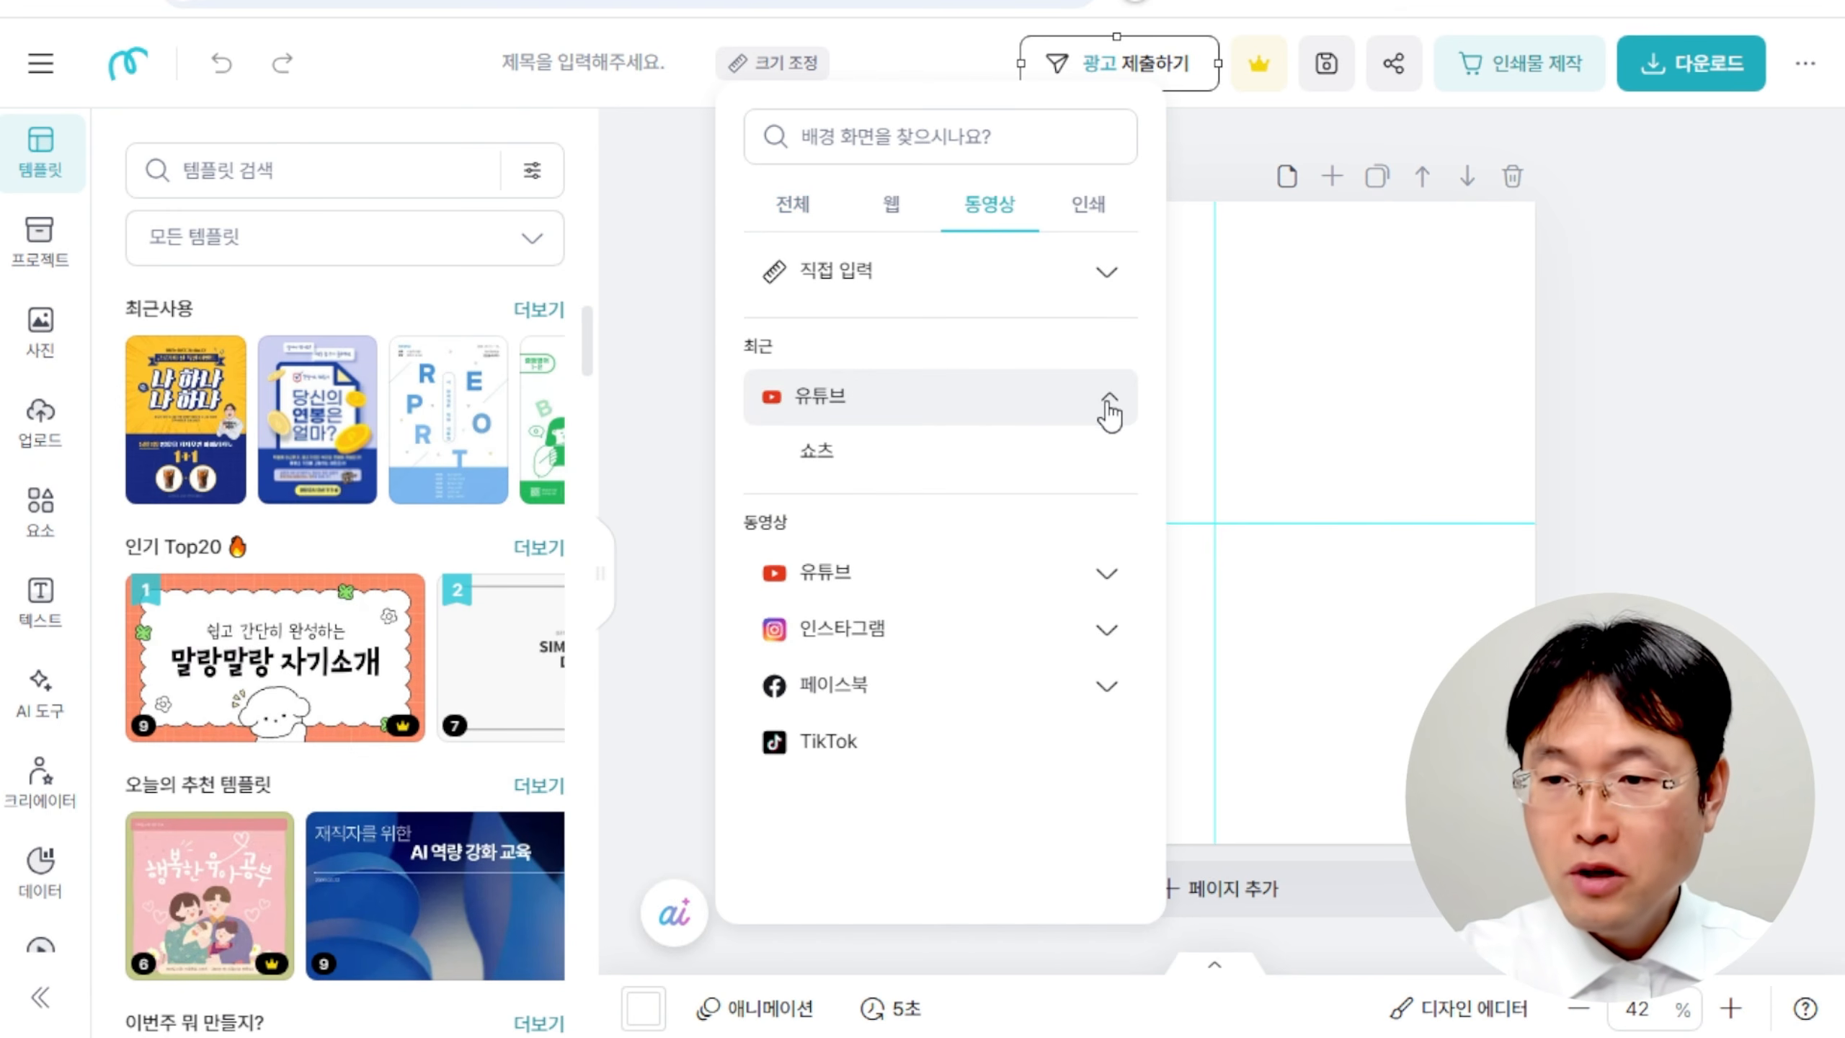
pyautogui.click(842, 457)
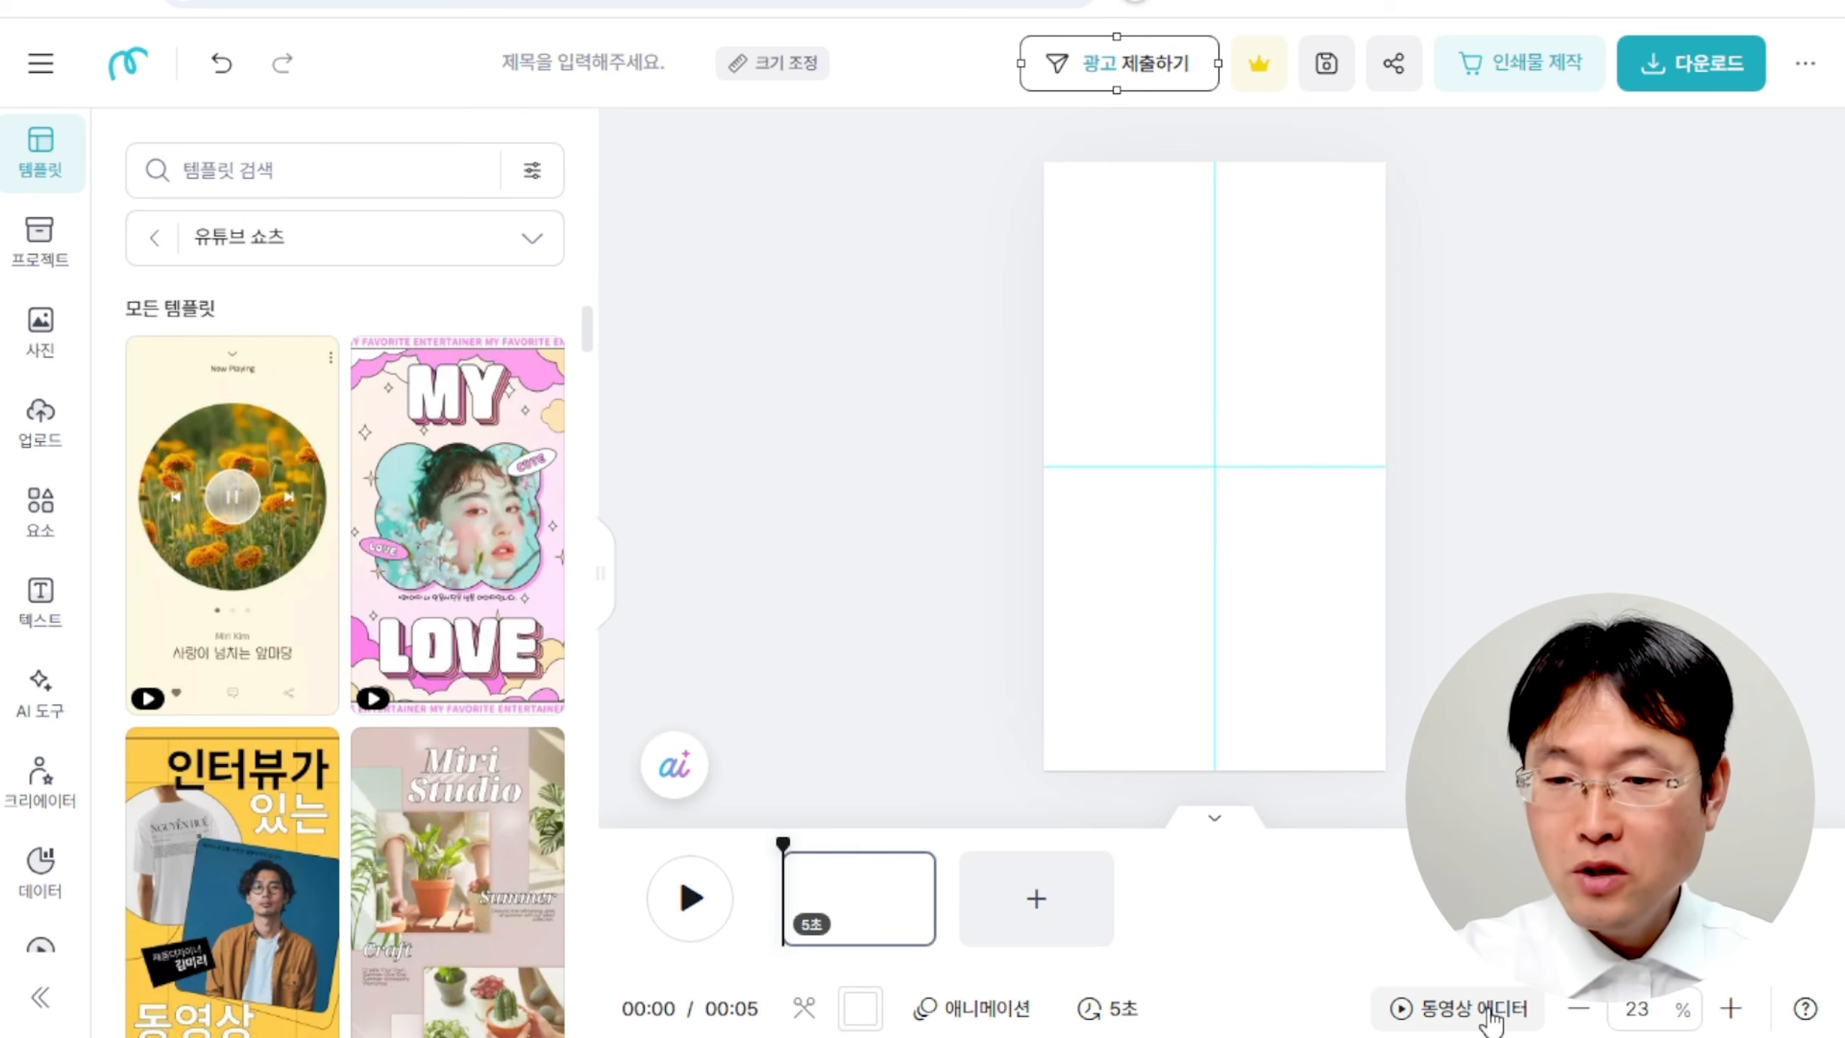
pyautogui.click(1446, 1014)
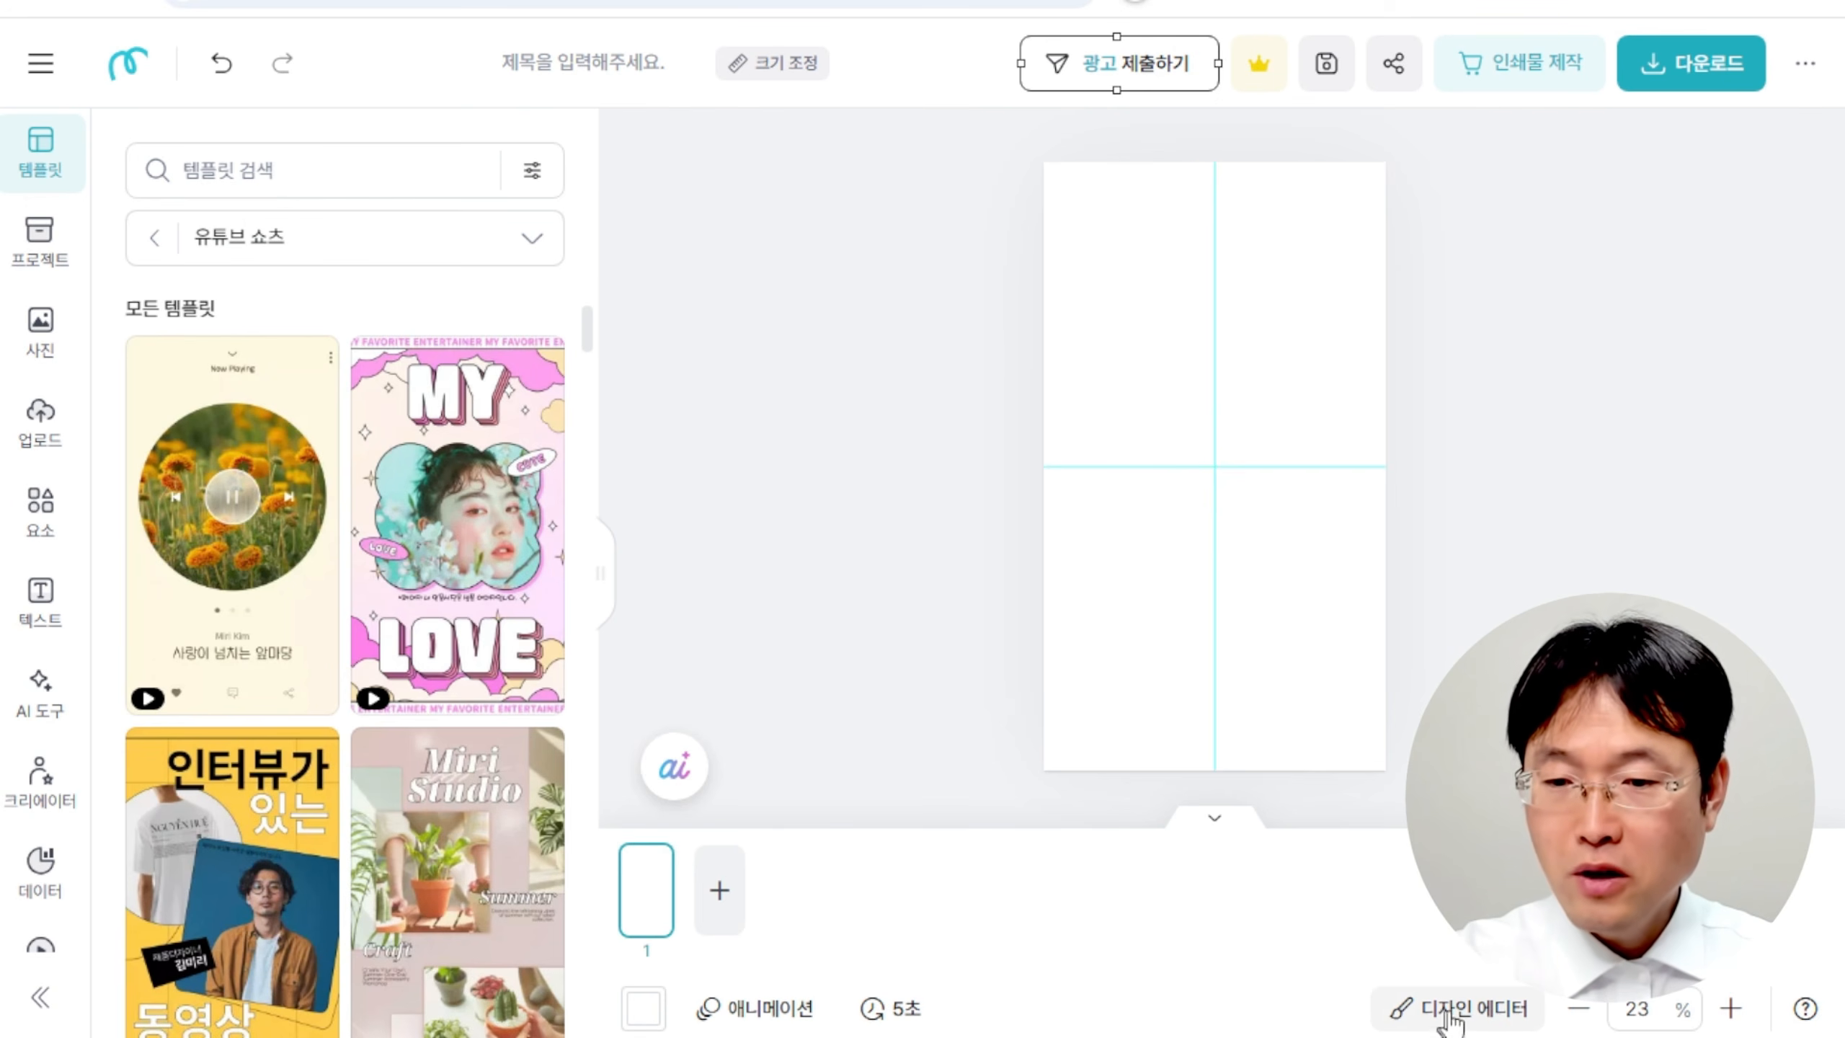
pyautogui.click(1213, 824)
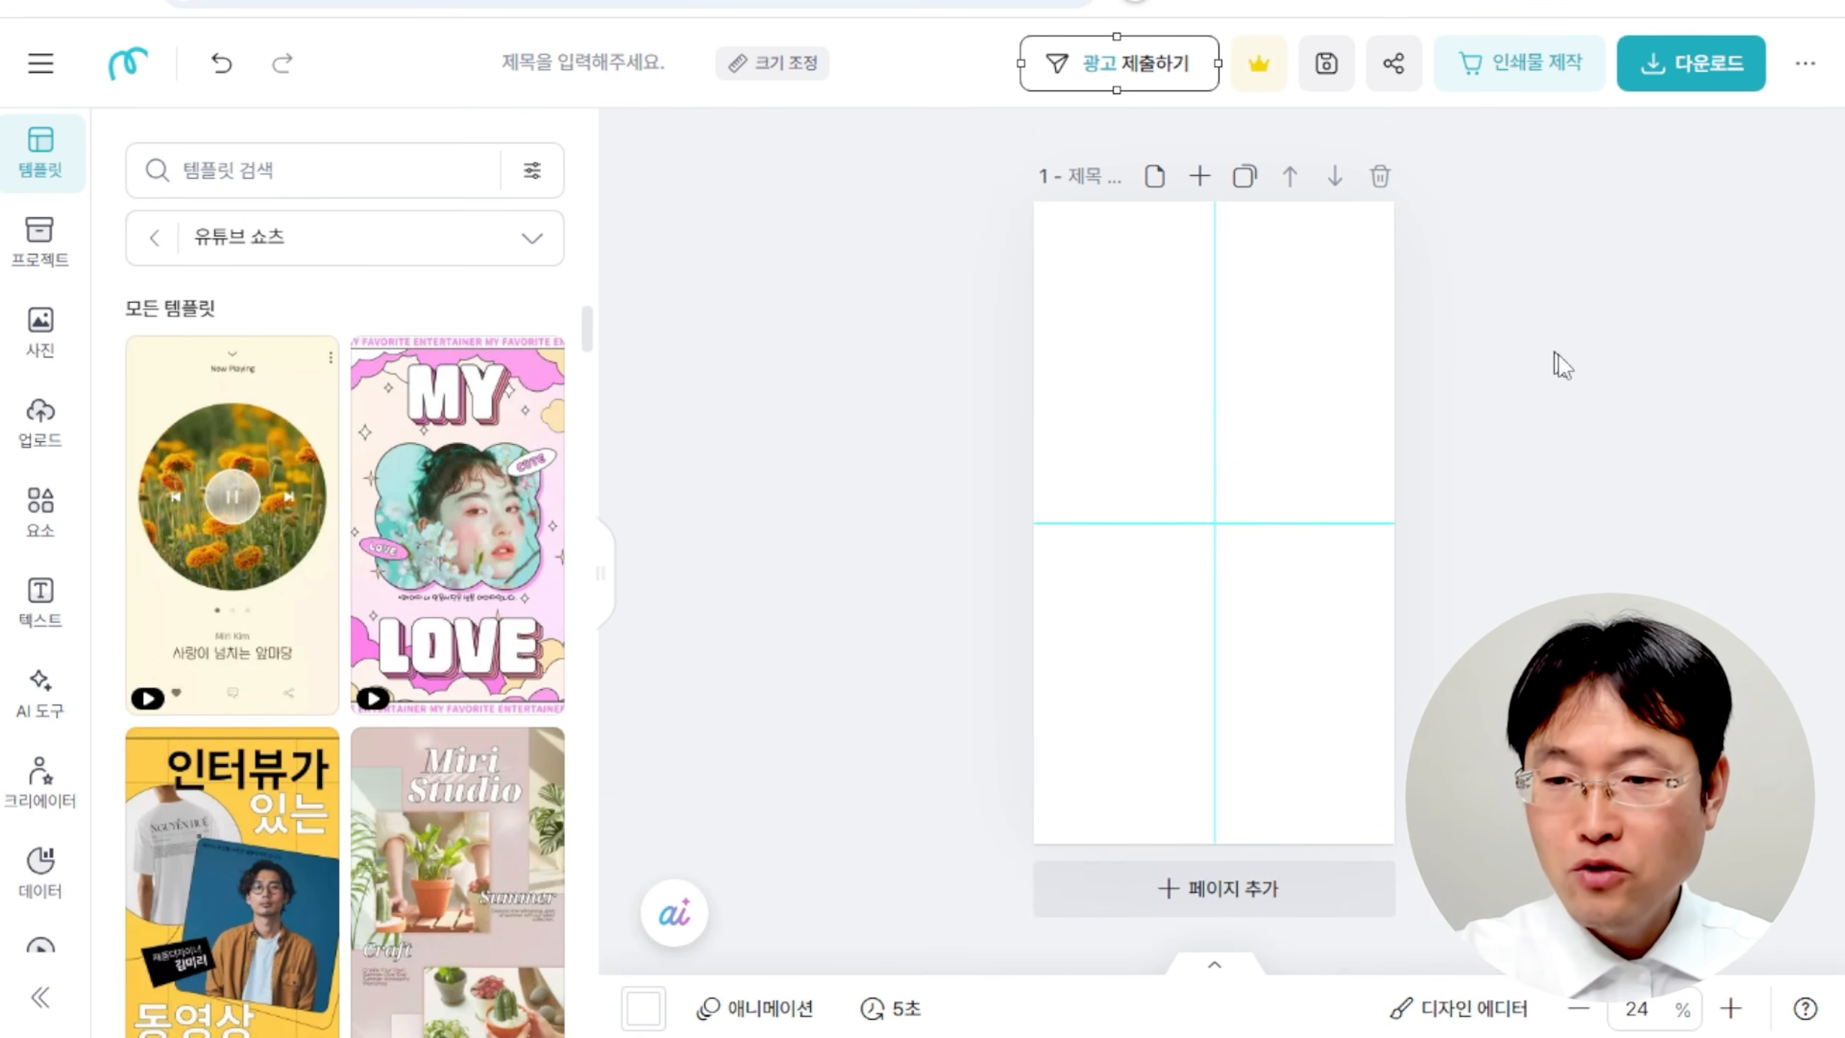
# Set the page background colour to black from the basic palette.
pyautogui.click(644, 1017)
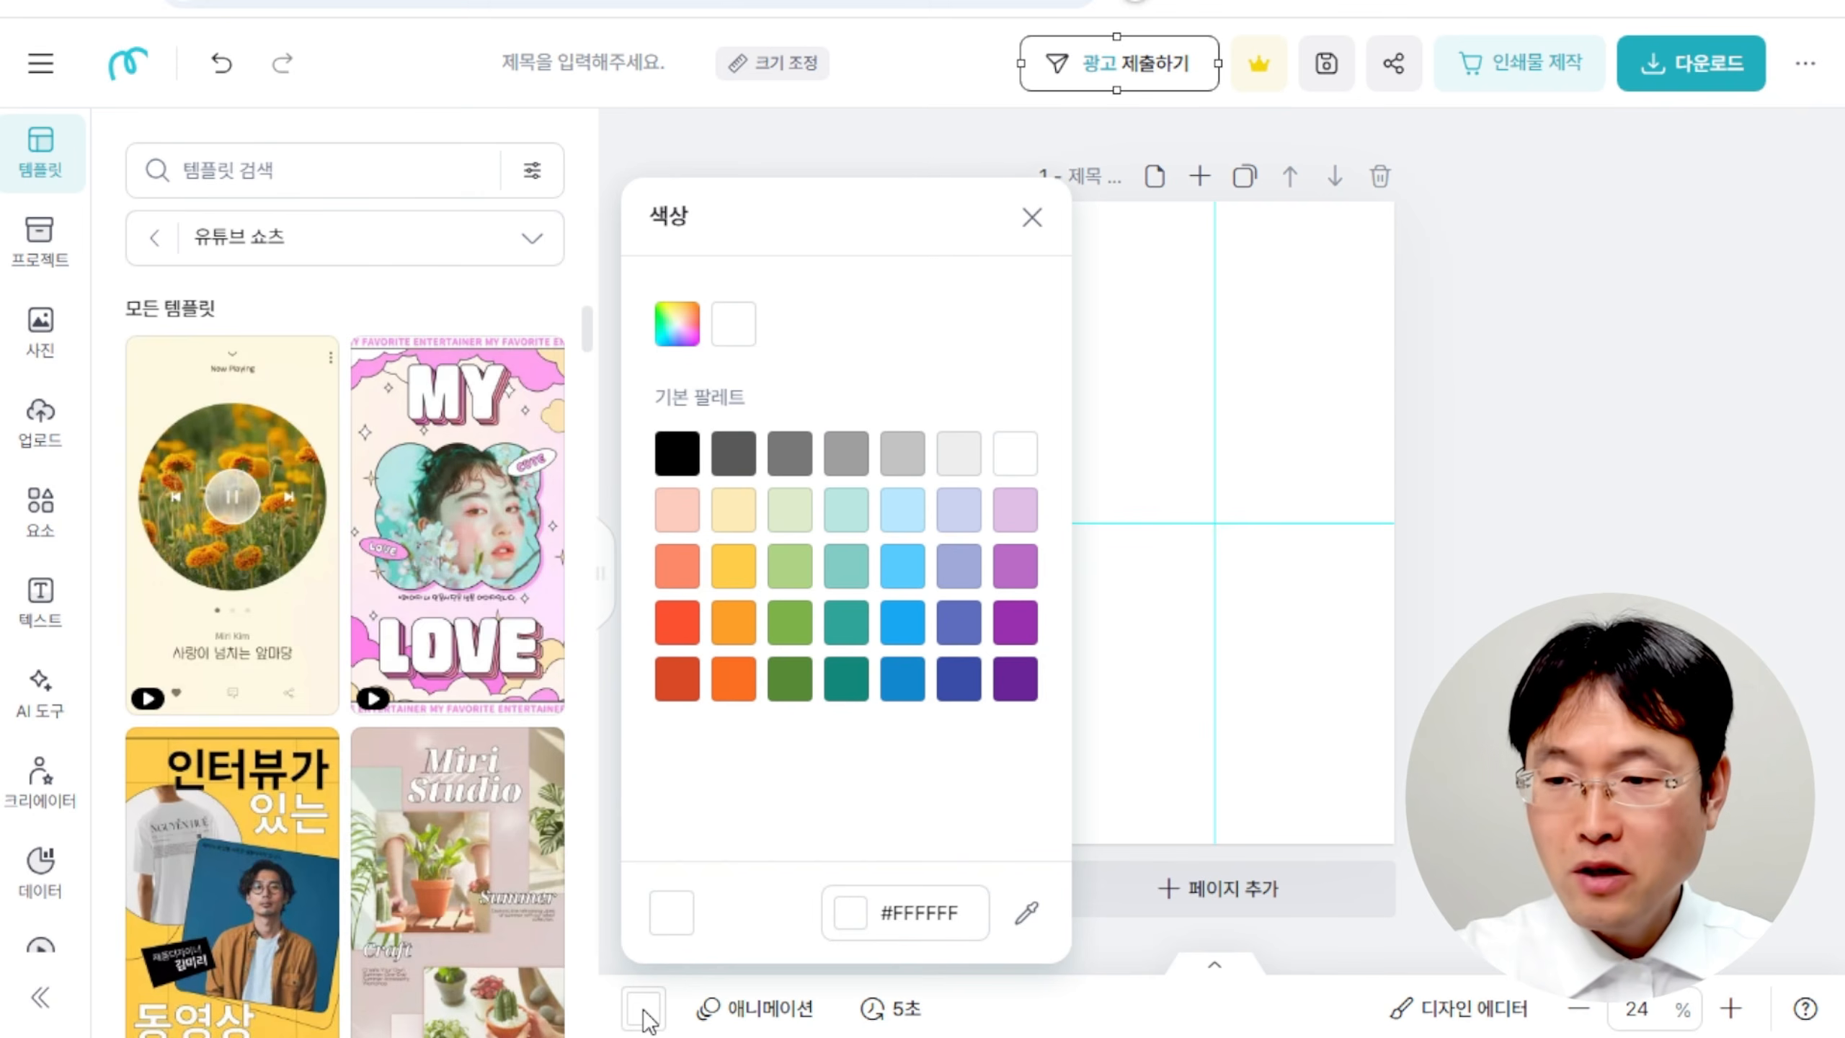
pyautogui.click(677, 454)
pyautogui.click(1487, 324)
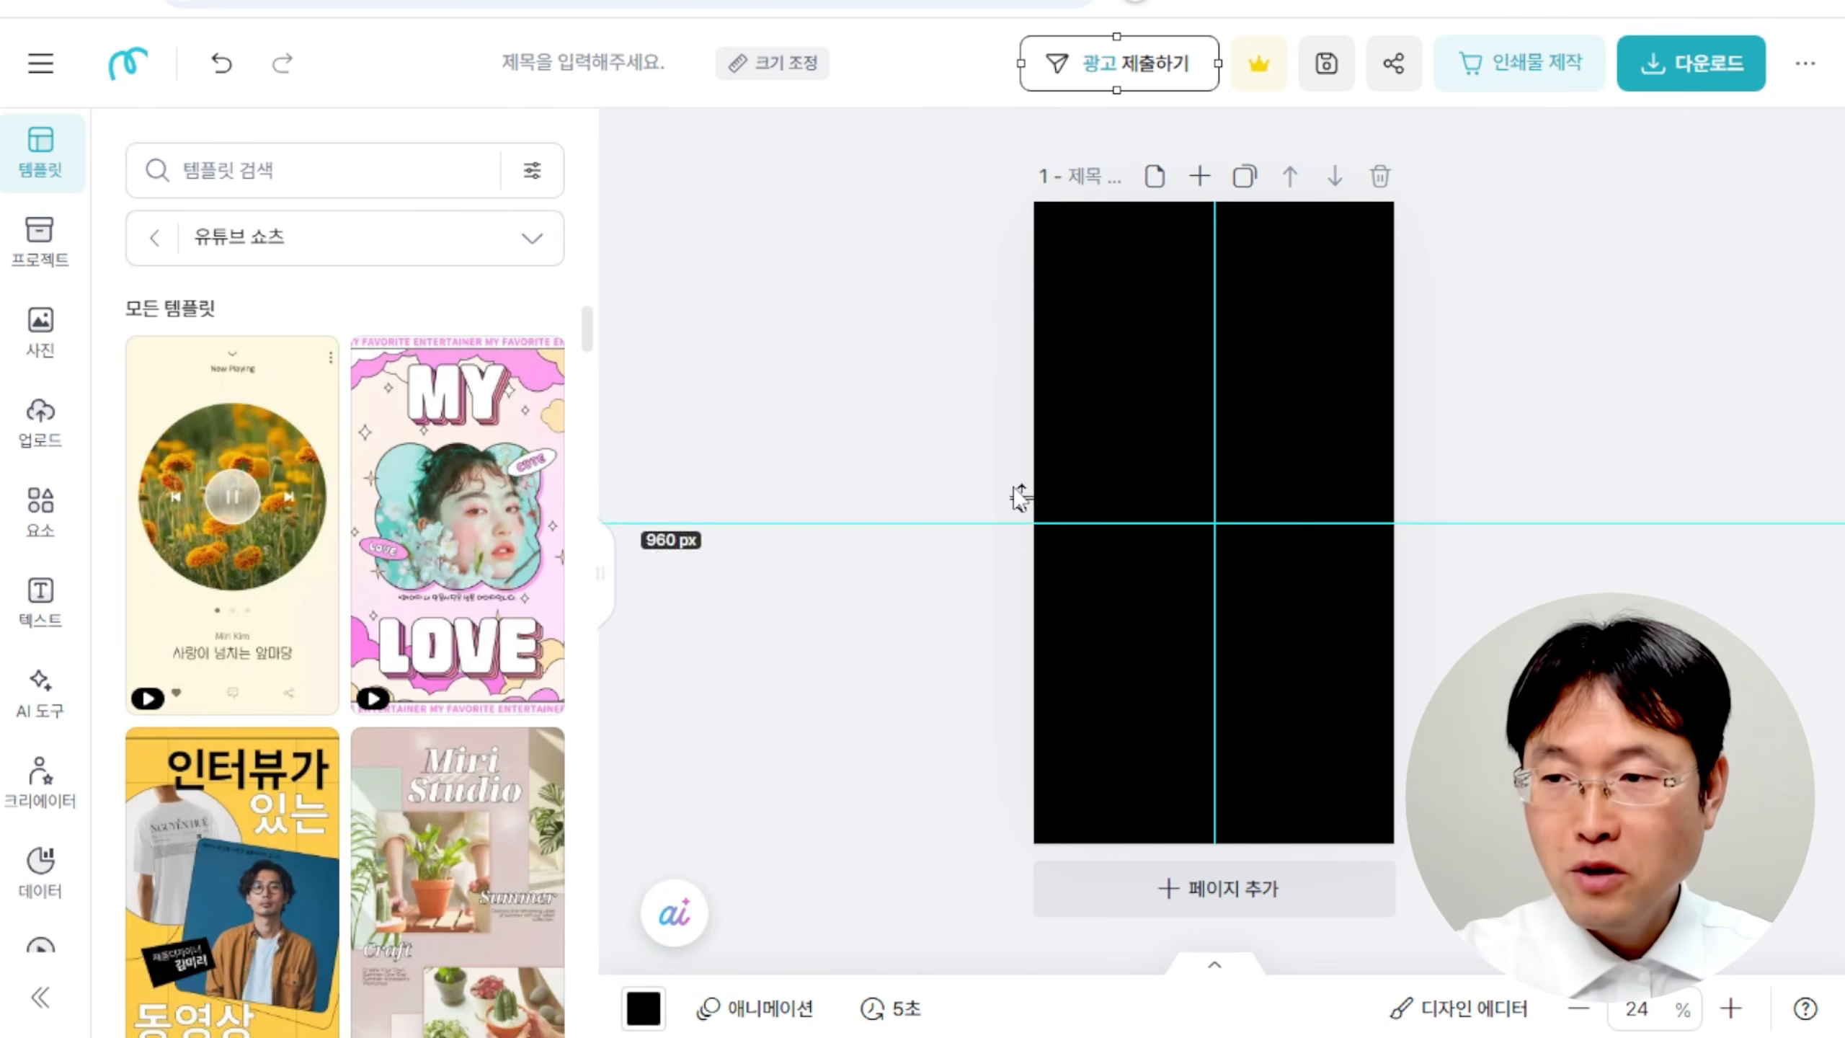
# Upload the image 참고.JPG from the 썰입니다 folder and place it on the page.
pyautogui.click(40, 422)
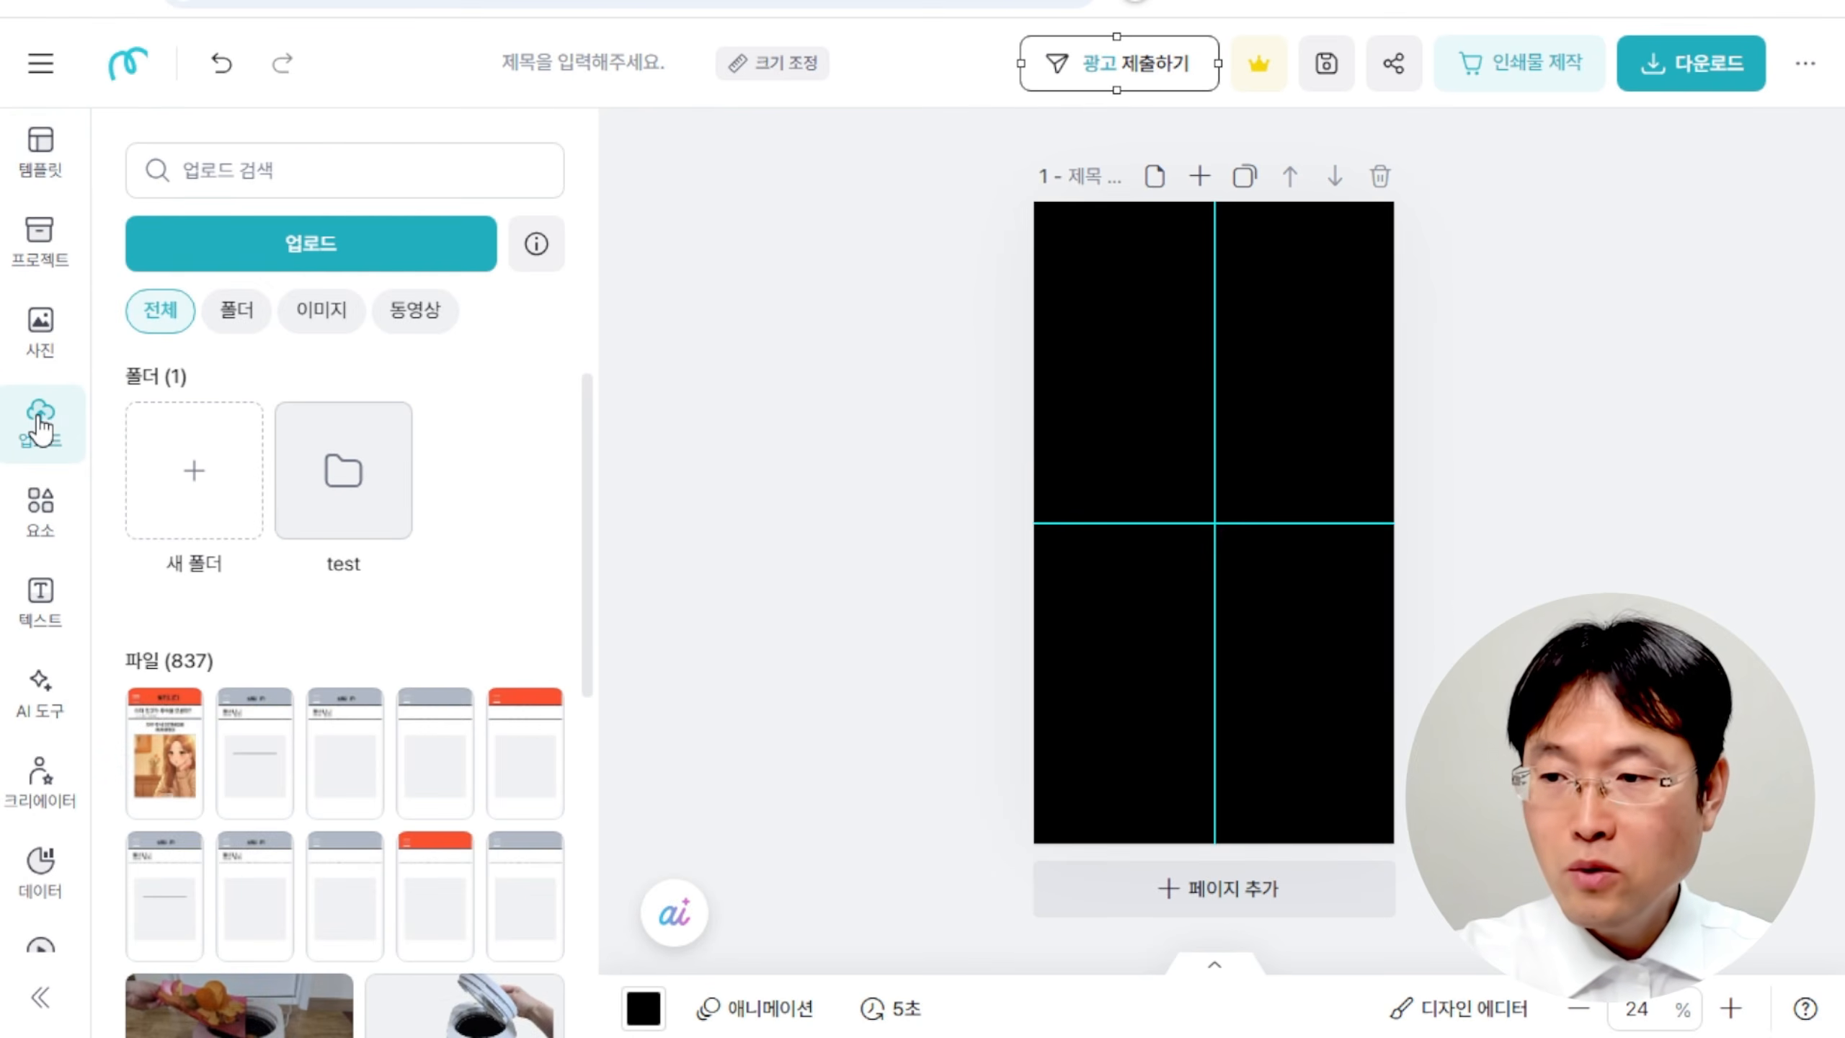
pyautogui.click(391, 253)
pyautogui.click(228, 253)
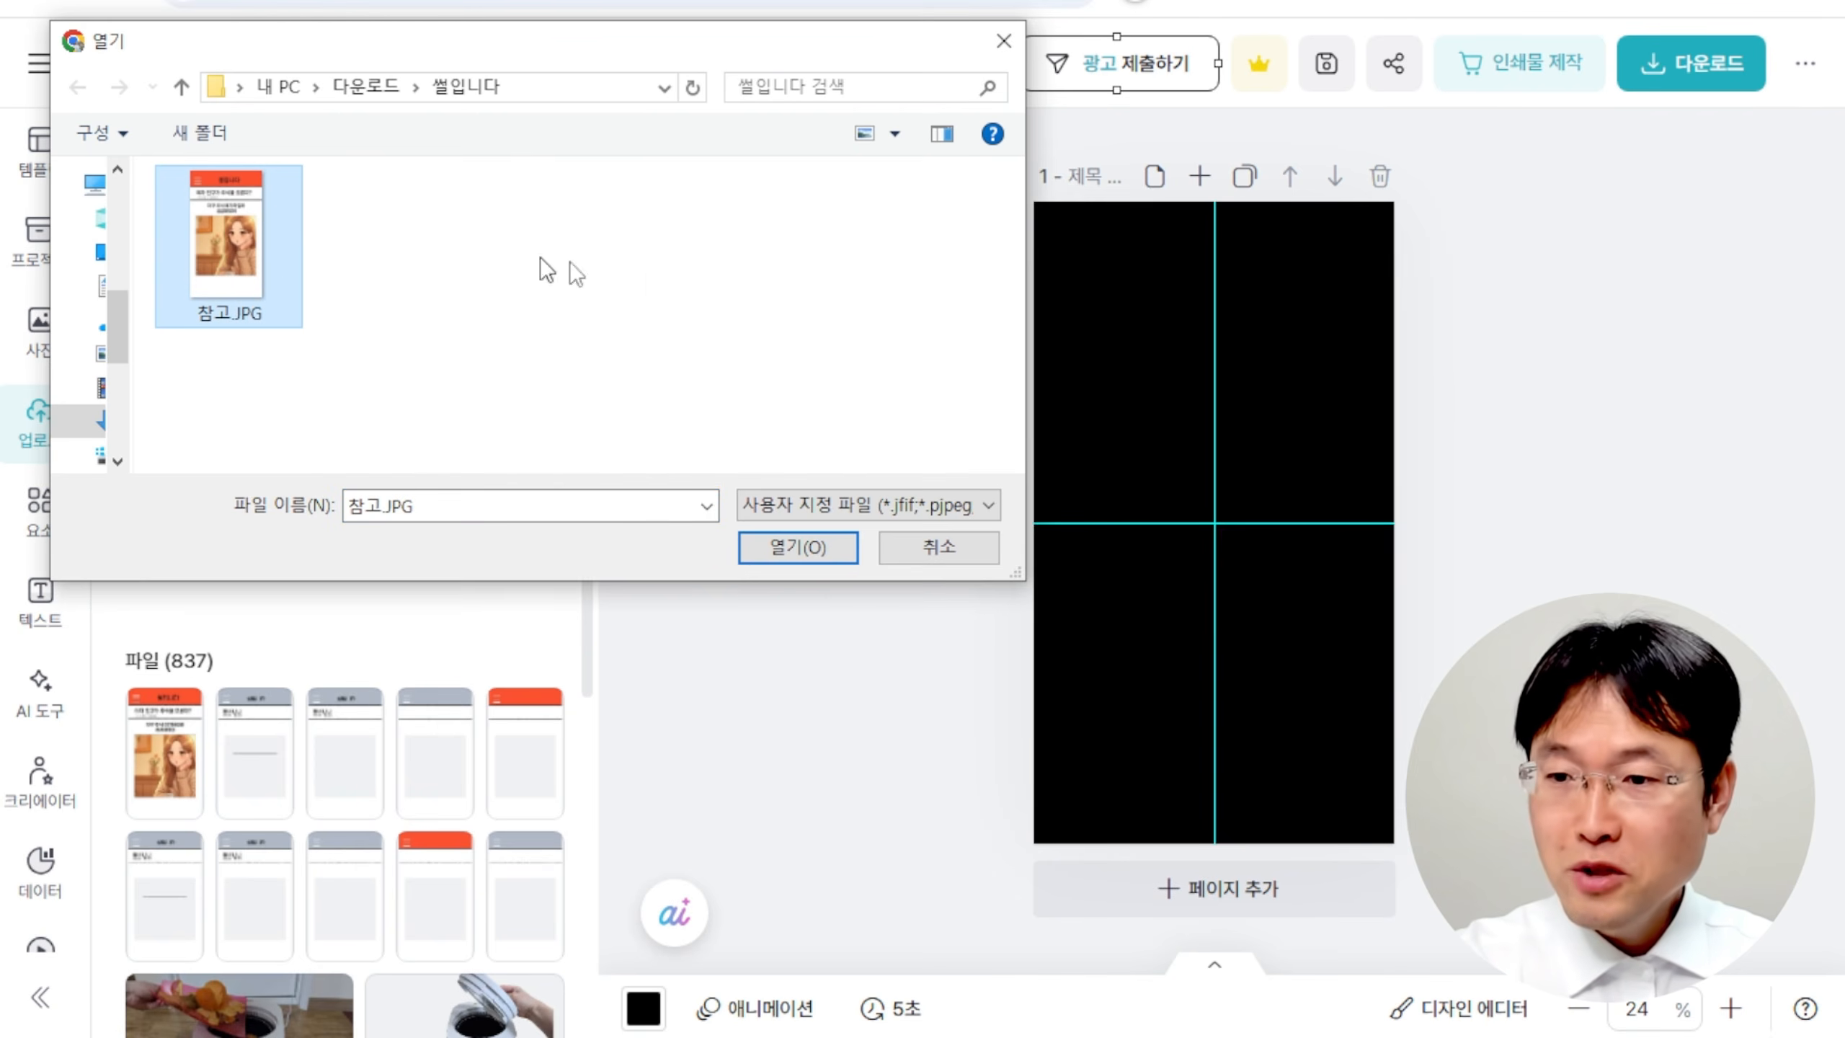
pyautogui.click(793, 553)
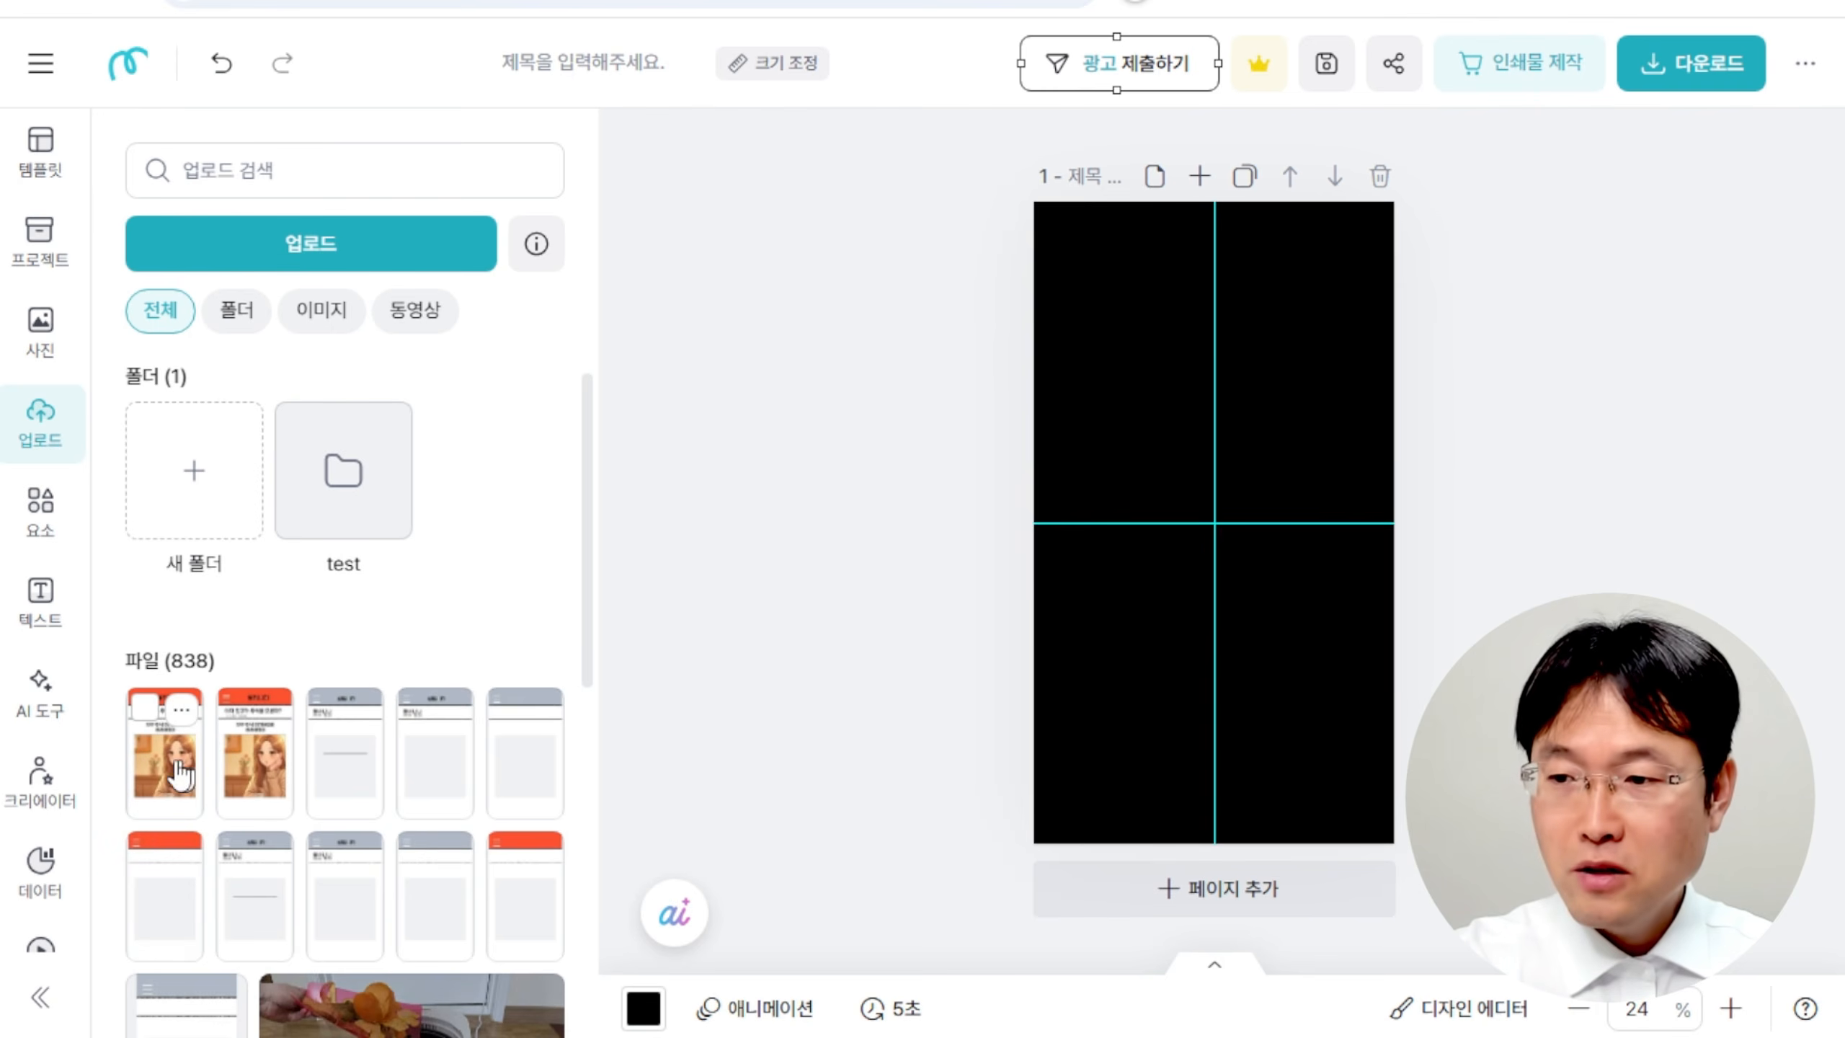
pyautogui.click(159, 777)
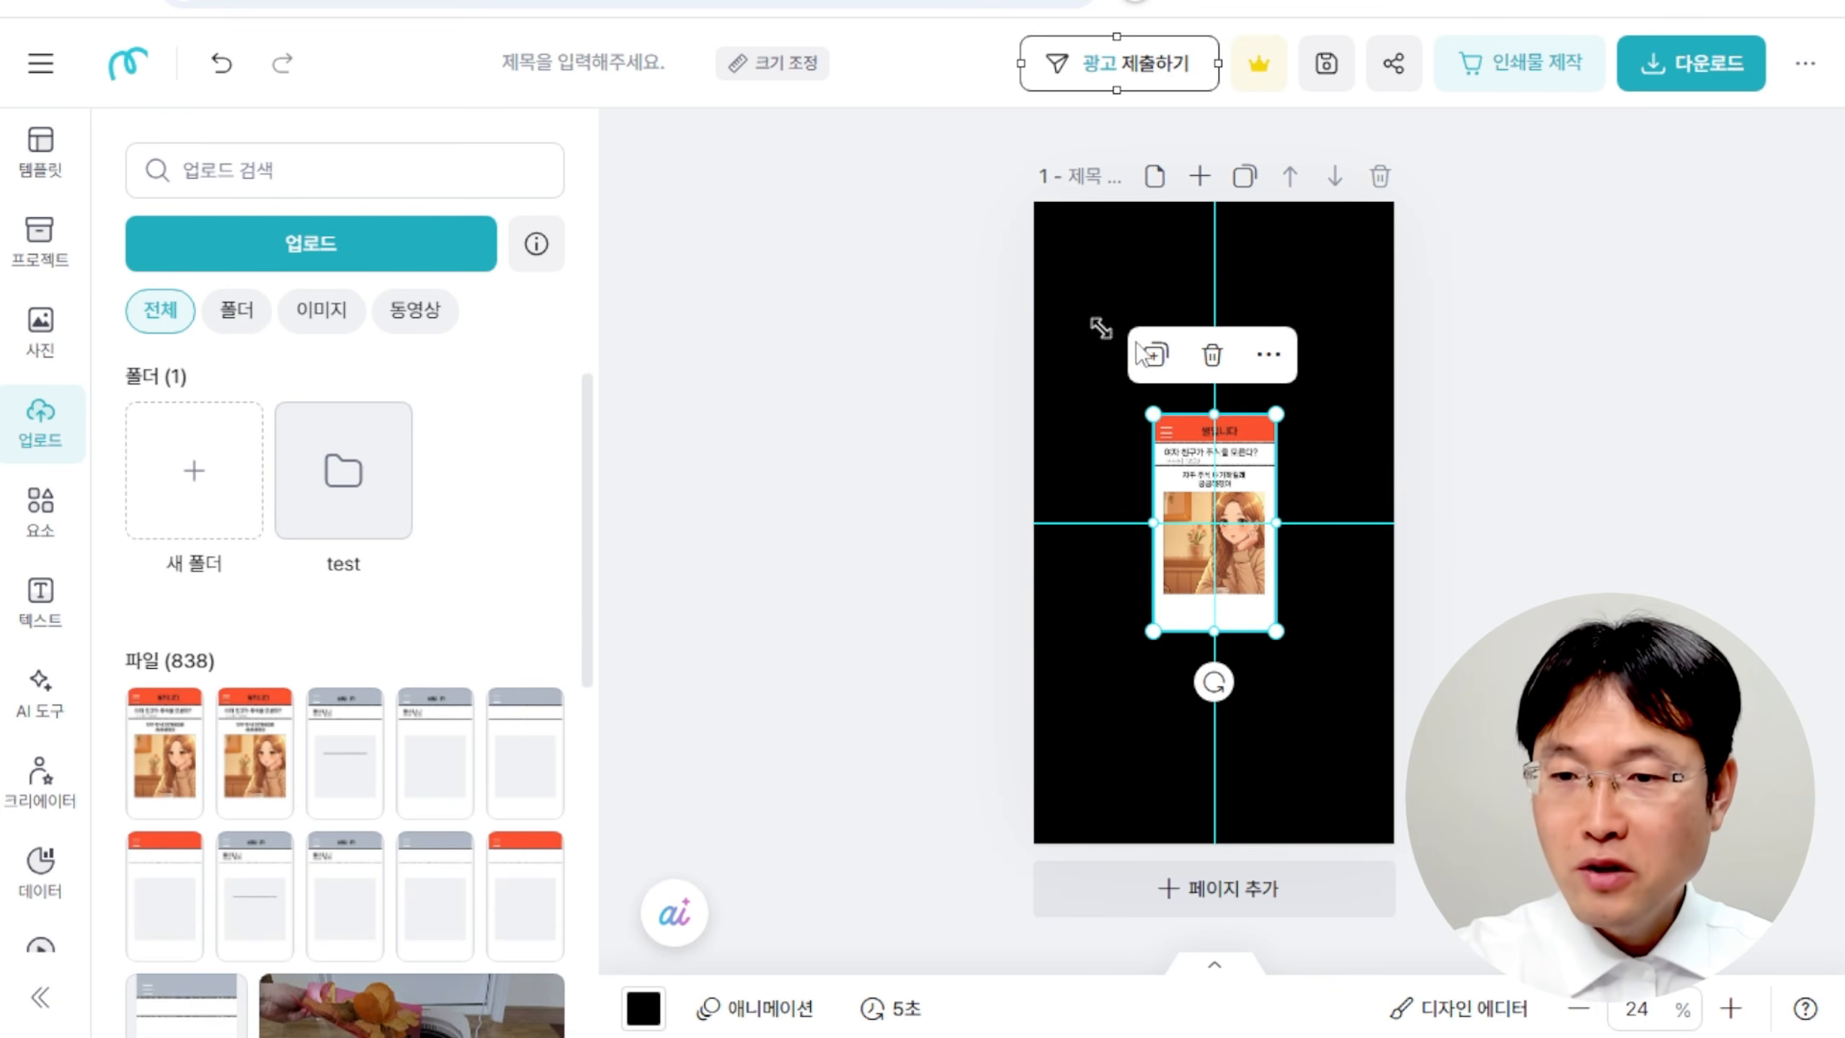
# Enlarge the reference image to fill the page, and shift it slightly right to expose a black strip along the page's left edge.
pyautogui.moveTo(1276, 631); pyautogui.dragTo(1384, 831)
pyautogui.moveTo(1154, 412); pyautogui.dragTo(1016, 225)
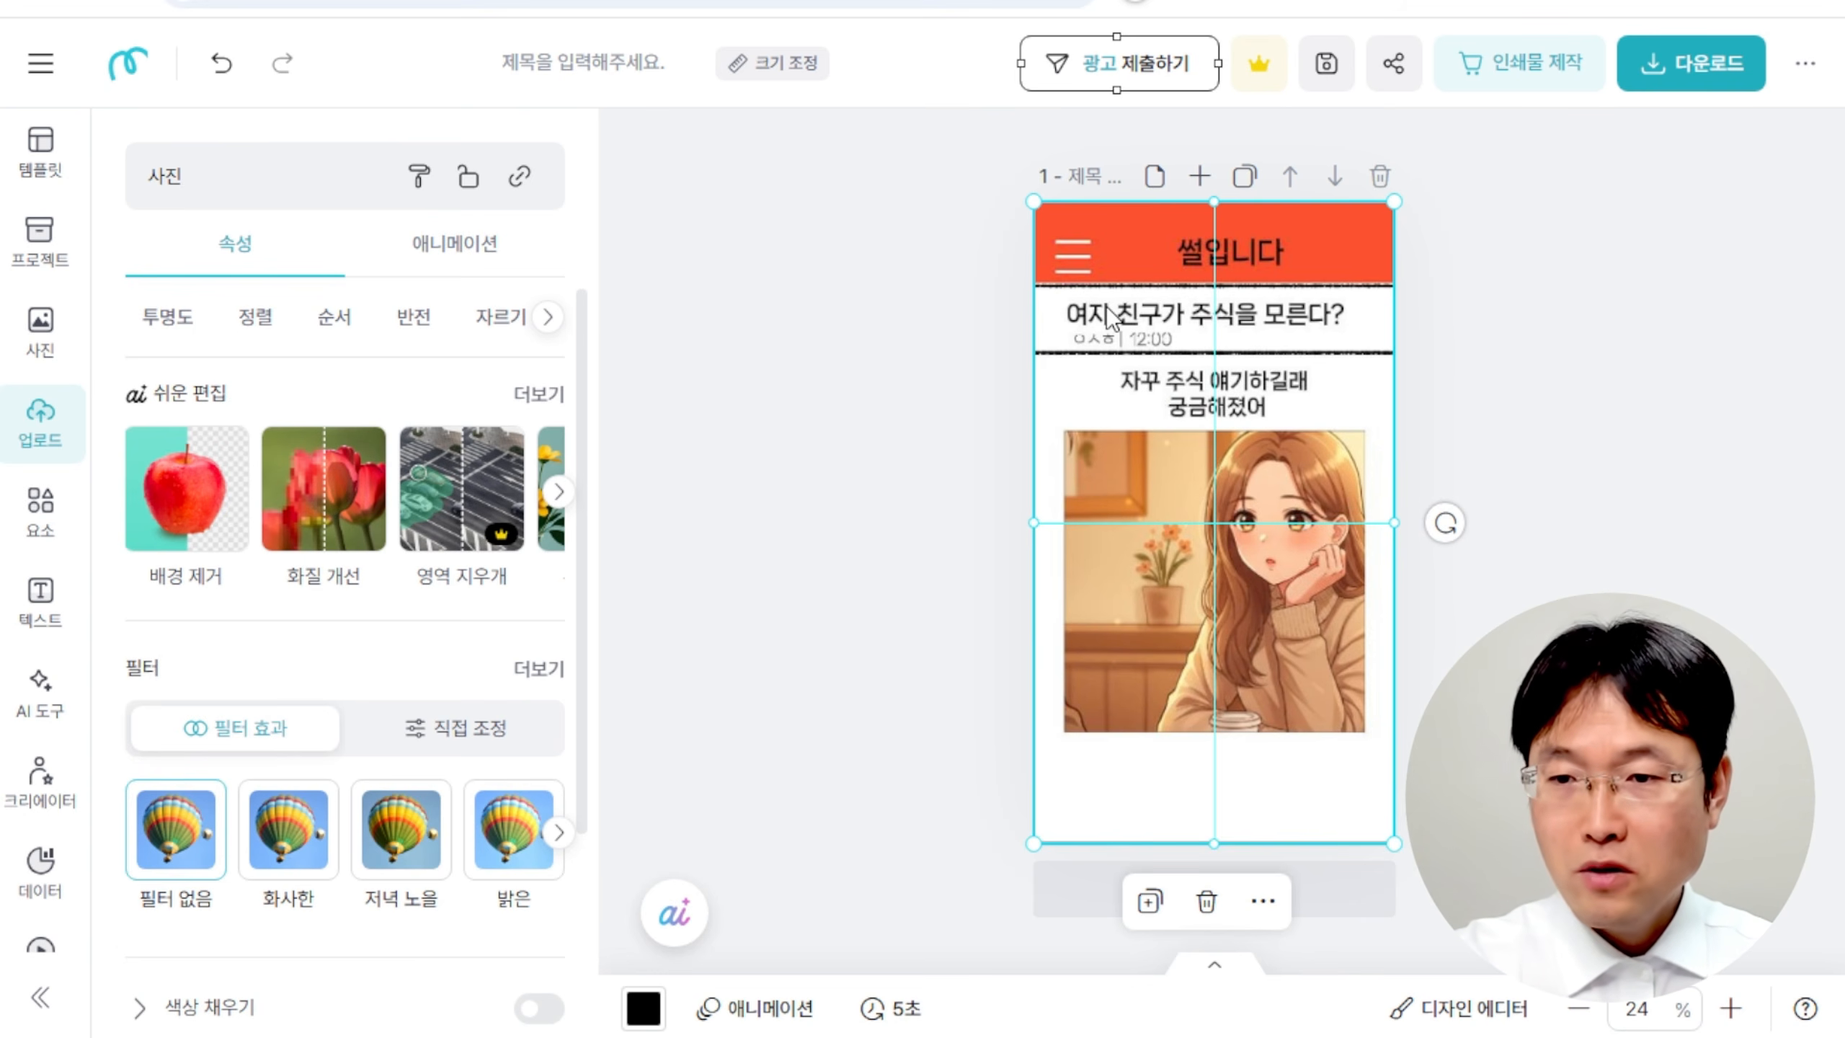
pyautogui.moveTo(1110, 318); pyautogui.dragTo(1142, 324)
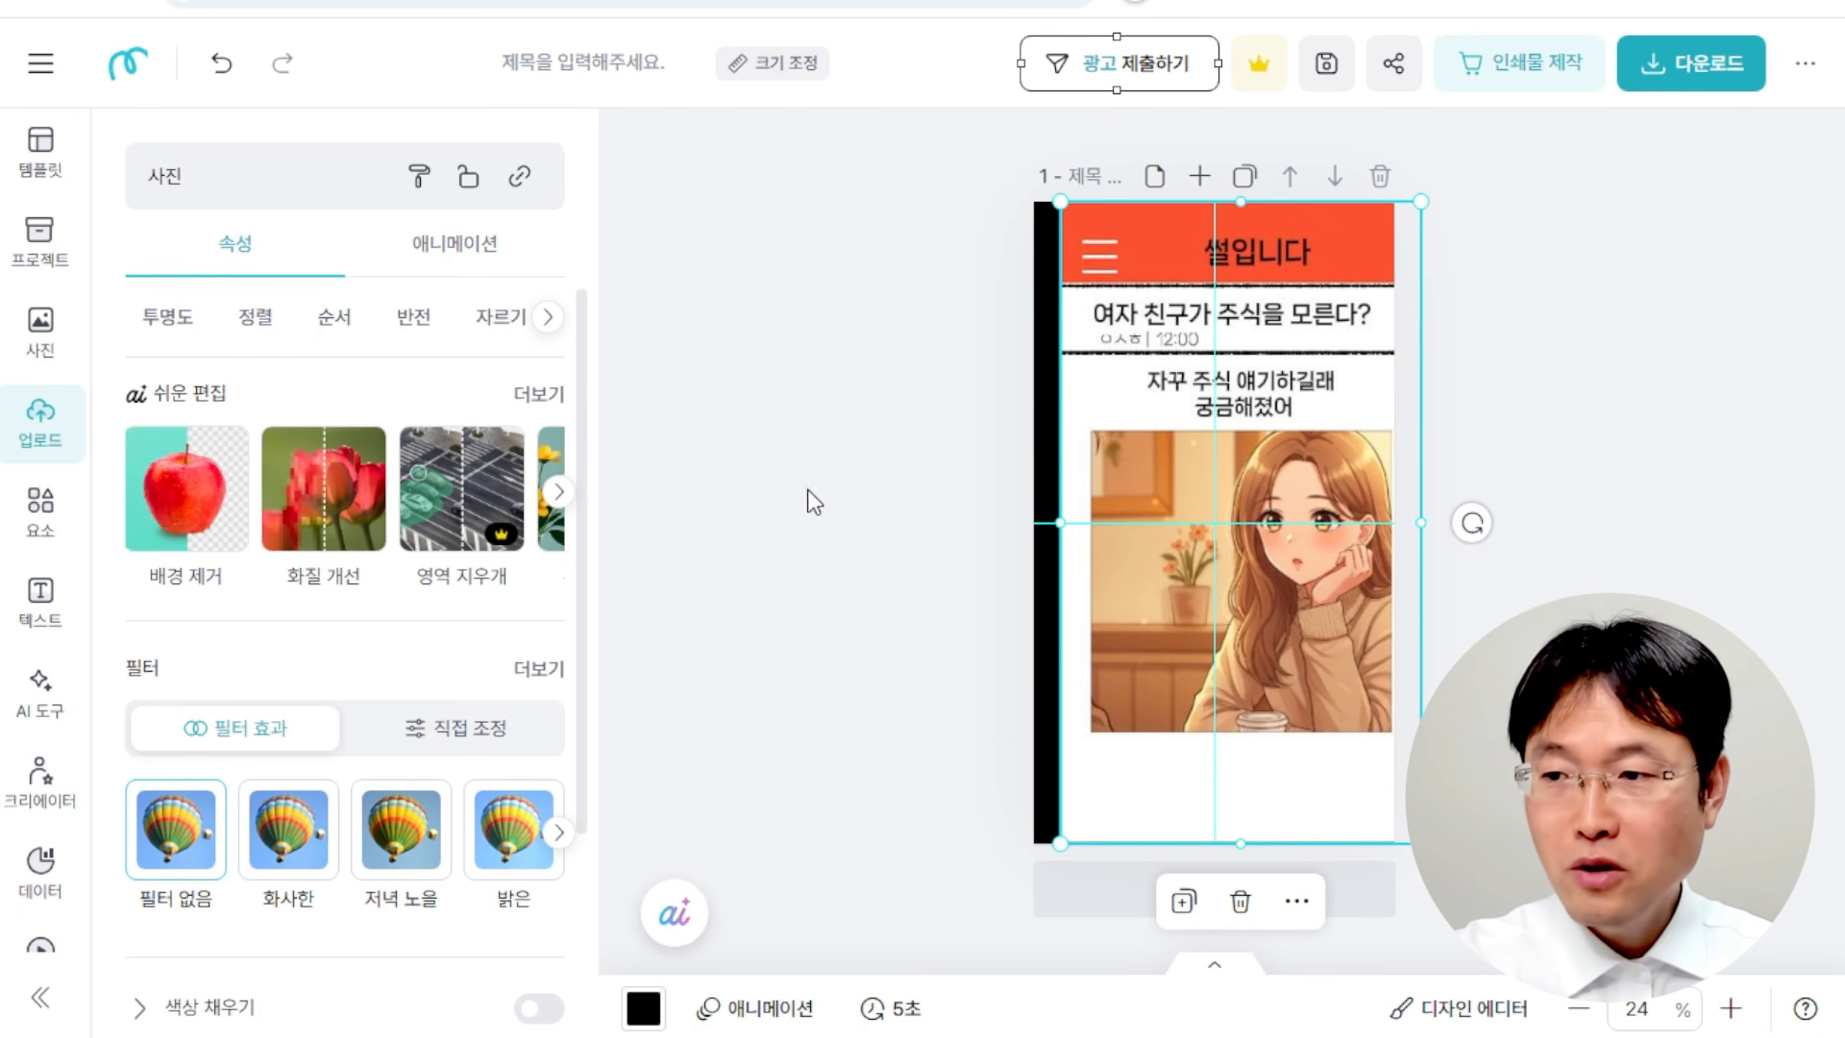
# Search the elements for 라인 and add the plain straight line to the page.
pyautogui.click(40, 509)
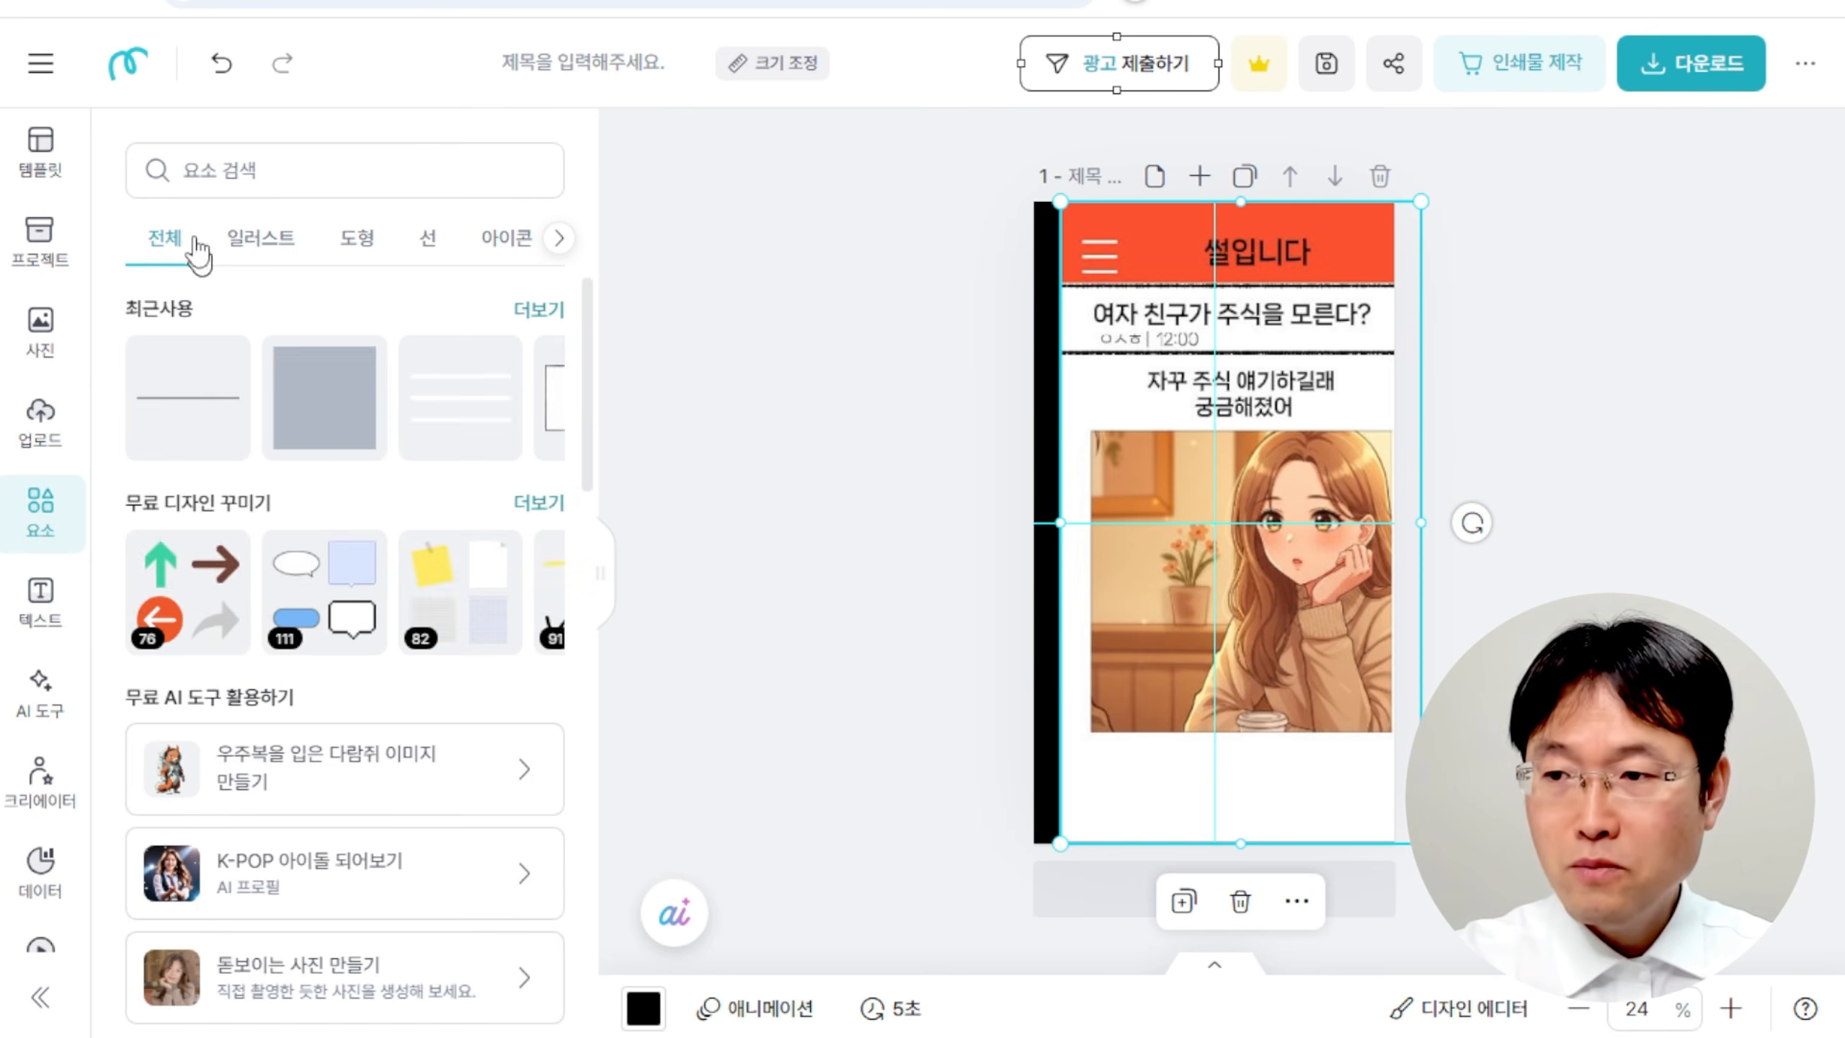
pyautogui.click(203, 170)
pyautogui.write('라이ㄴ')
pyautogui.press('Return')
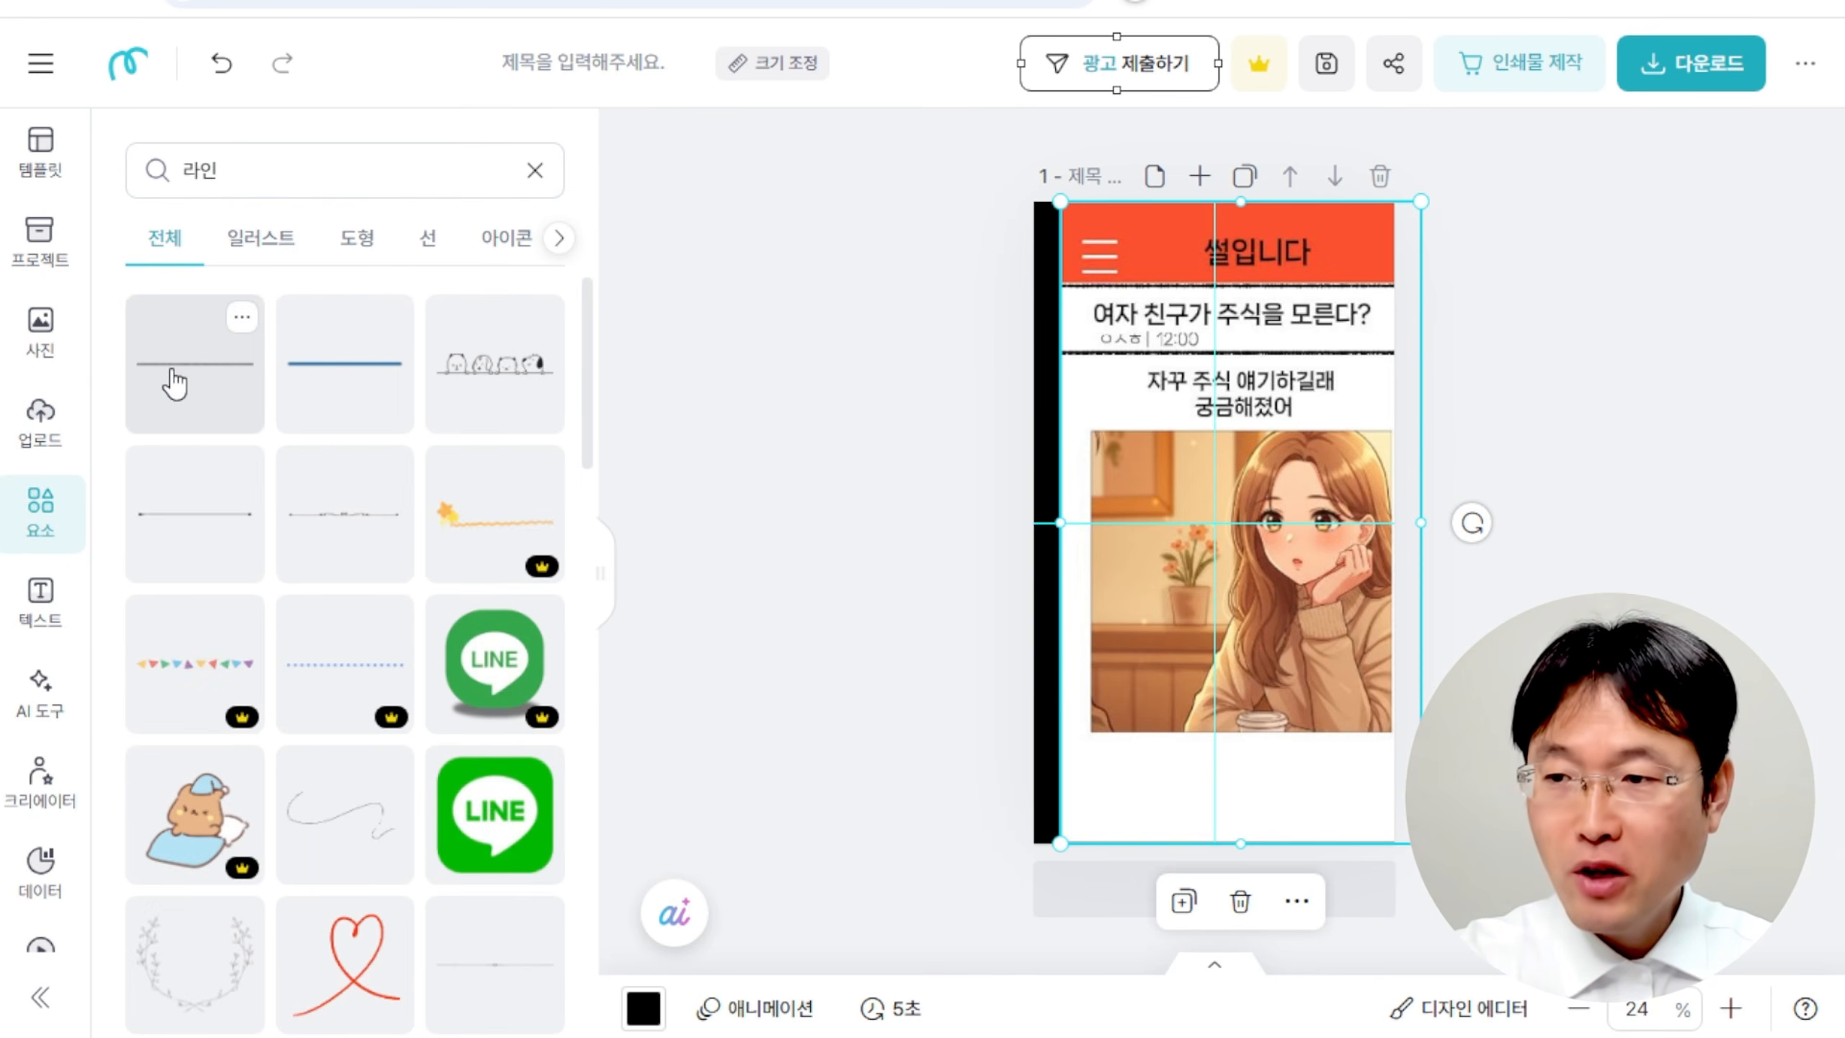
pyautogui.click(201, 364)
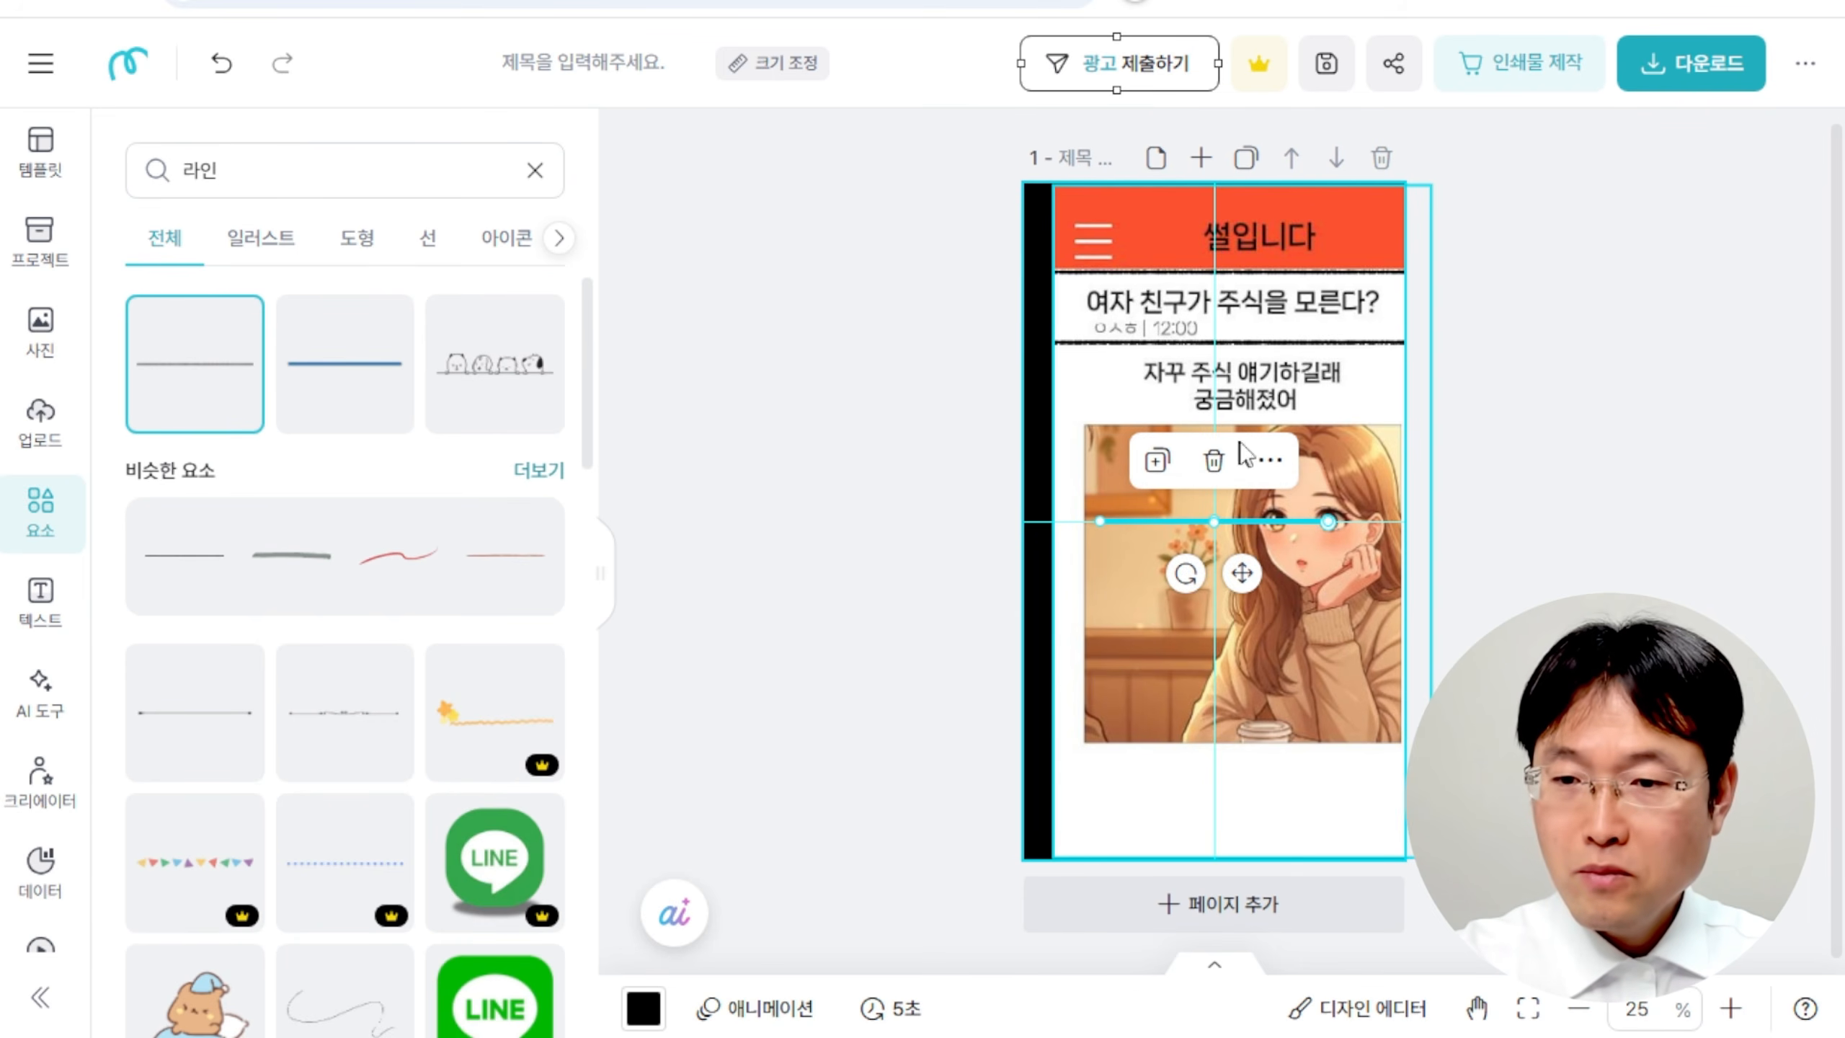
# Lengthen the line beyond the page width and place it on the border beneath the orange header.
pyautogui.moveTo(1101, 518); pyautogui.dragTo(849, 521)
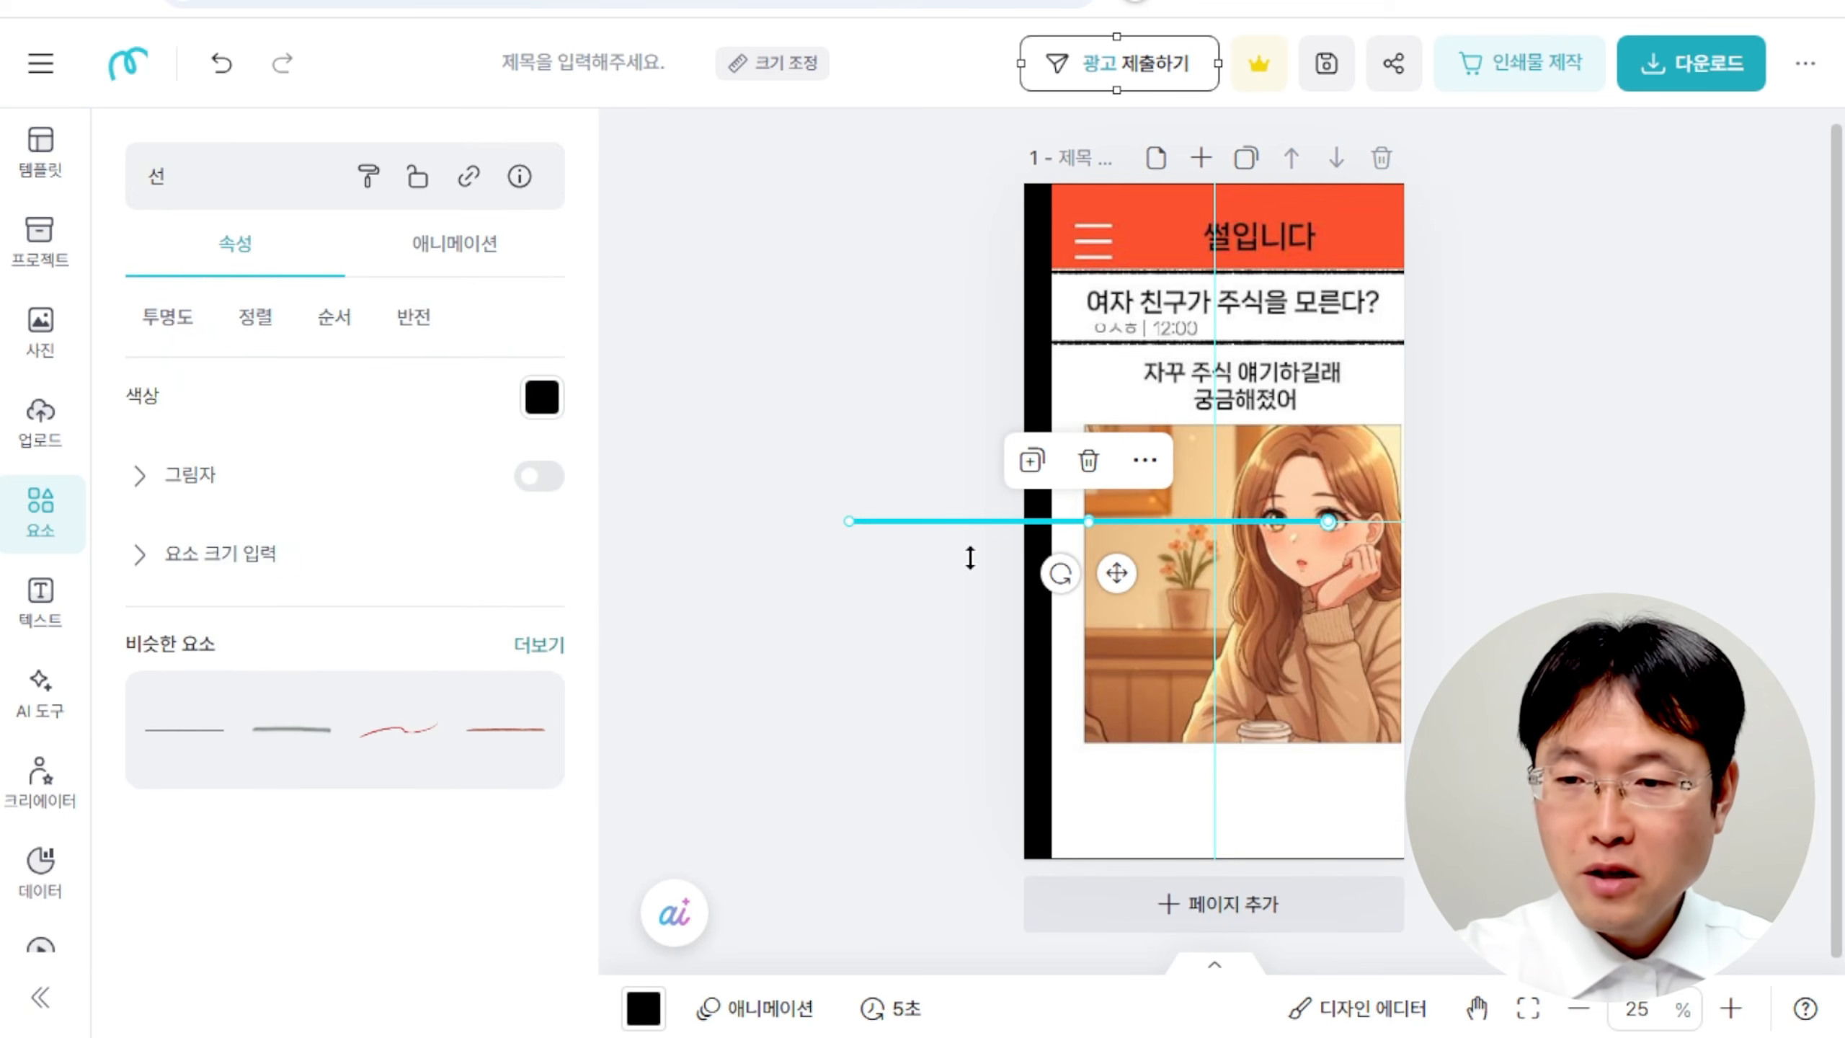
pyautogui.click(993, 578)
pyautogui.moveTo(1011, 535); pyautogui.dragTo(1064, 156)
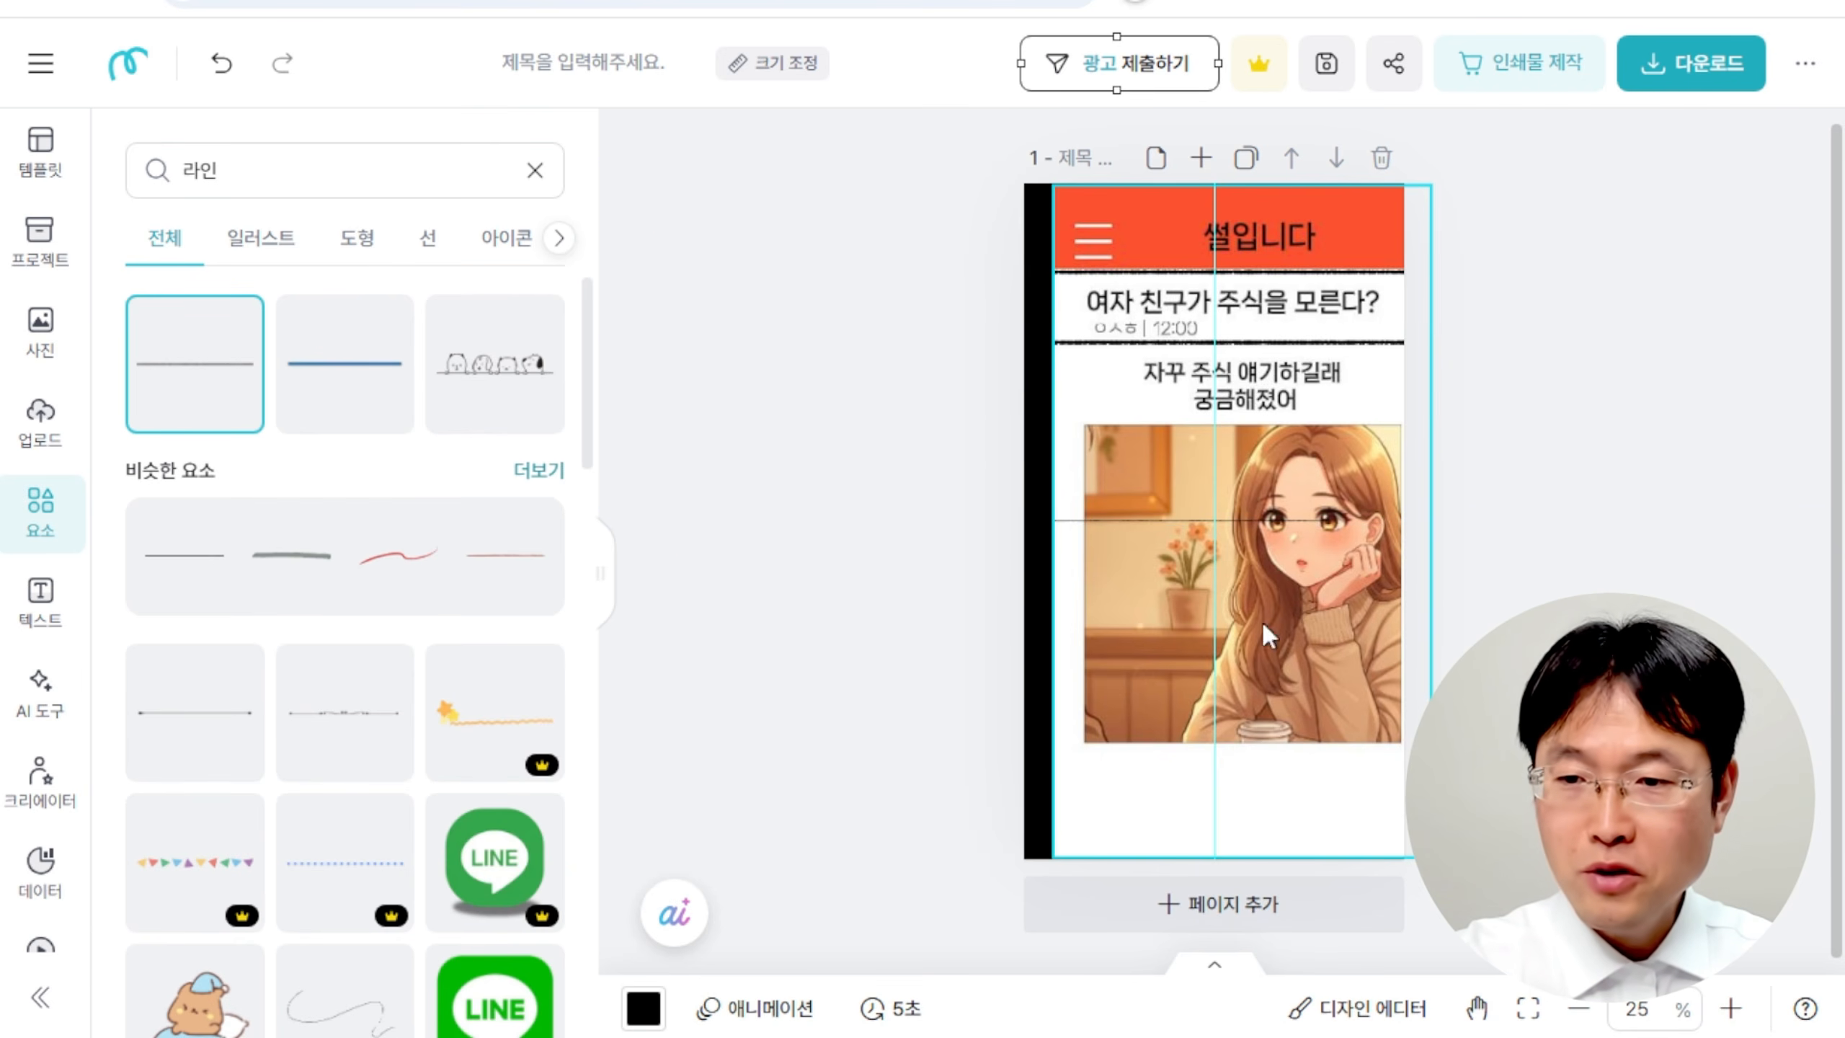
pyautogui.moveTo(1104, 522); pyautogui.dragTo(1237, 283)
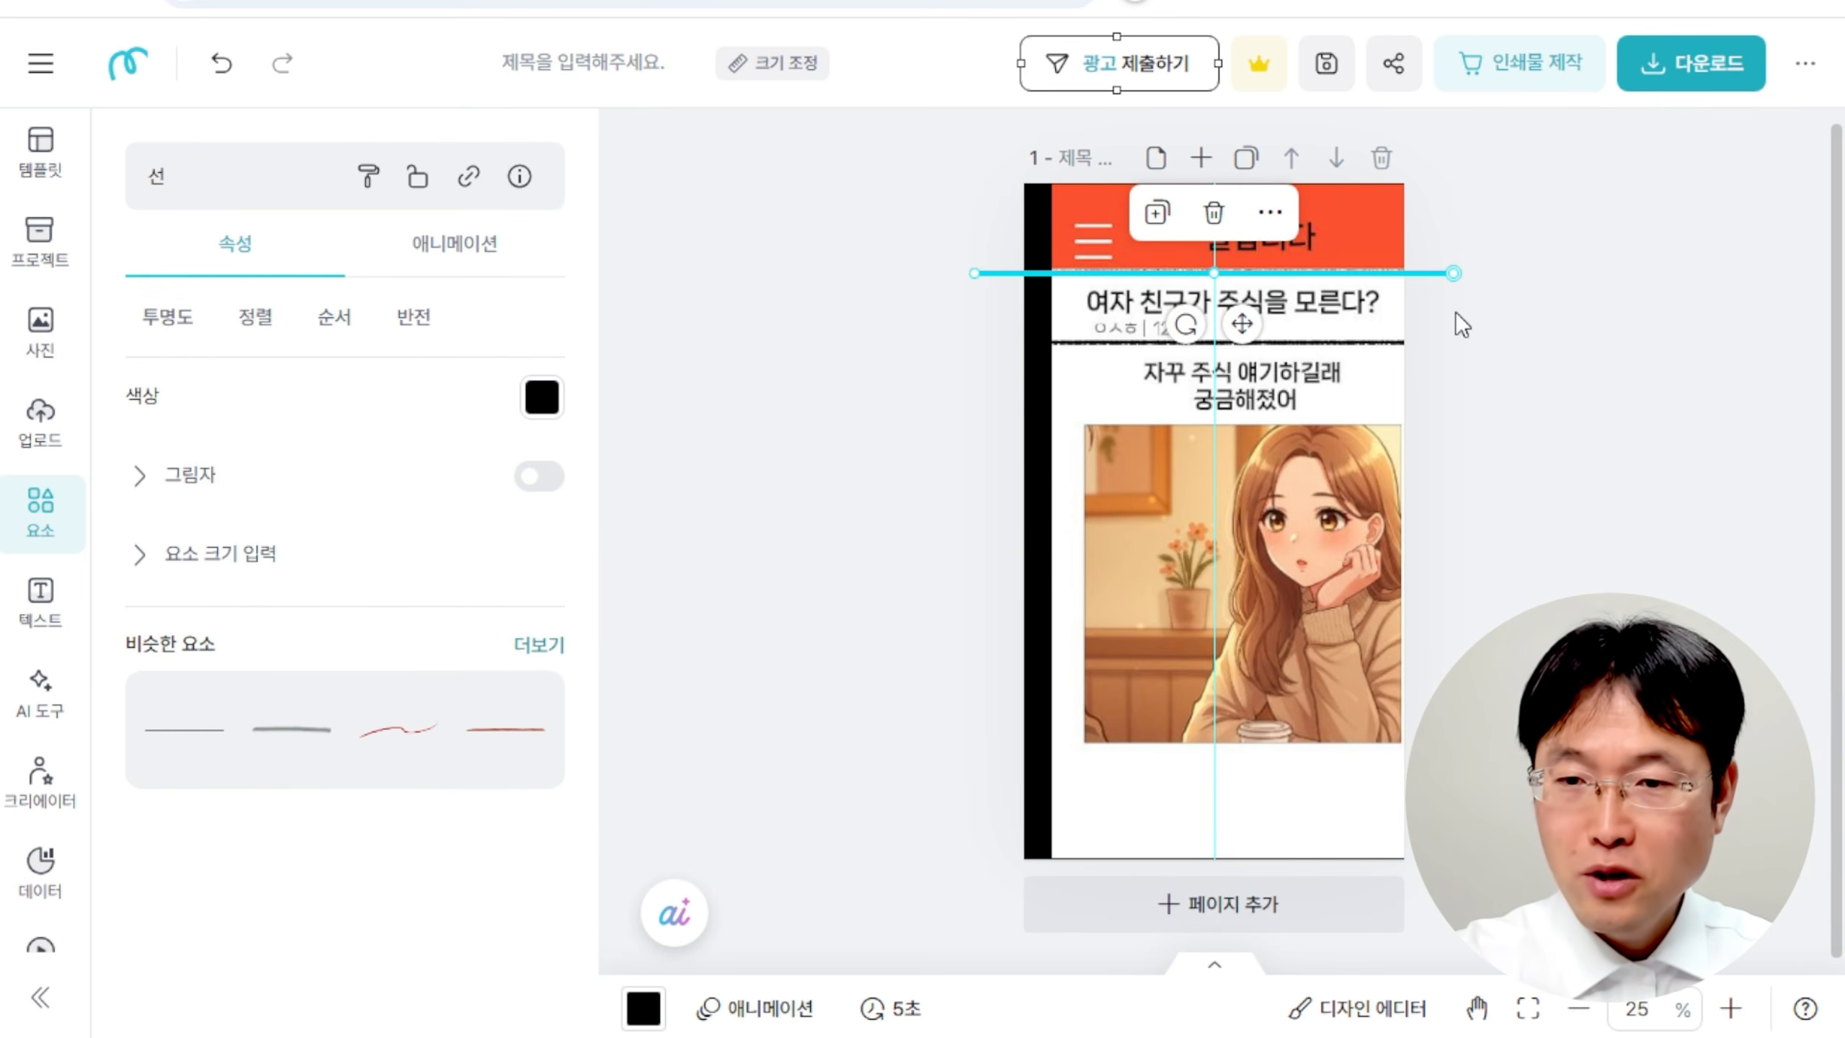
# Thicken the line beneath the orange header to match the reference image's border.
pyautogui.moveTo(1456, 276); pyautogui.dragTo(1437, 321)
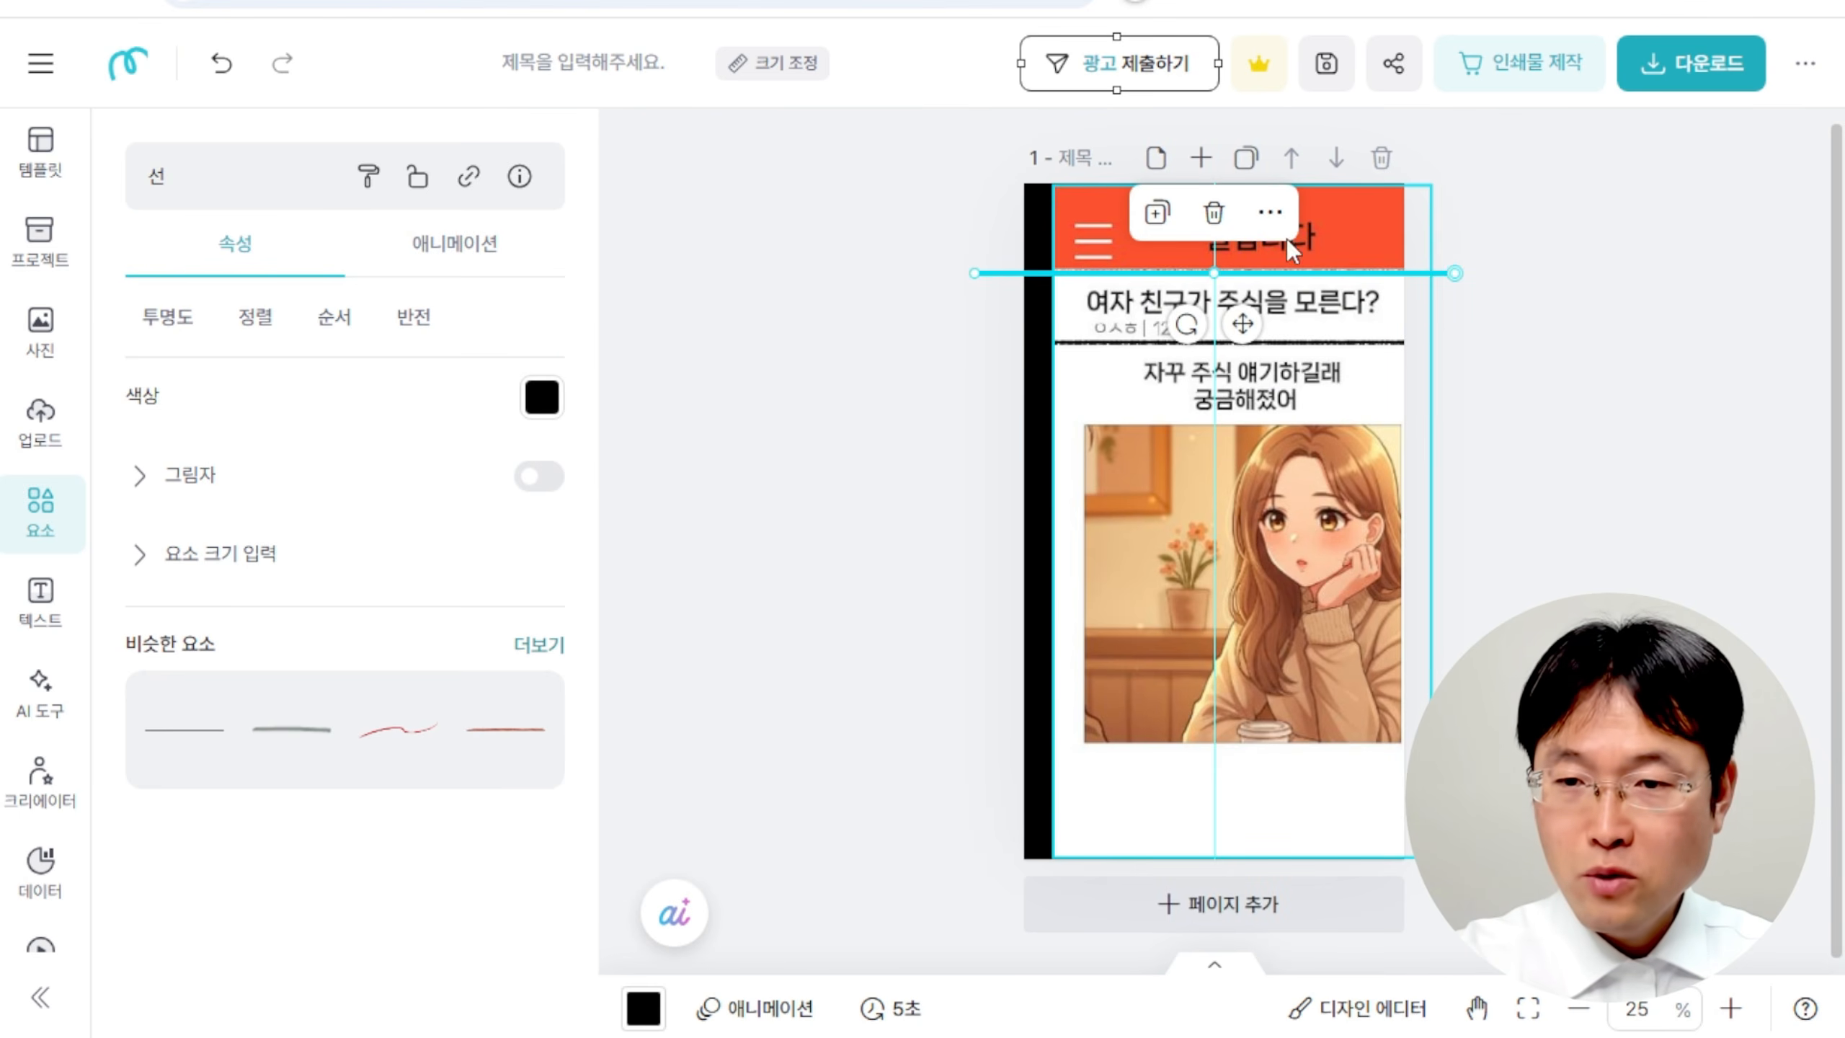
pyautogui.moveTo(1208, 278)
pyautogui.mouseDown()
pyautogui.moveTo(1117, 505)
pyautogui.moveTo(1253, 505)
pyautogui.moveTo(1169, 506)
pyautogui.moveTo(1283, 334)
pyautogui.moveTo(1186, 280)
pyautogui.mouseUp()
pyautogui.click(1478, 391)
pyautogui.click(1583, 510)
pyautogui.click(1104, 501)
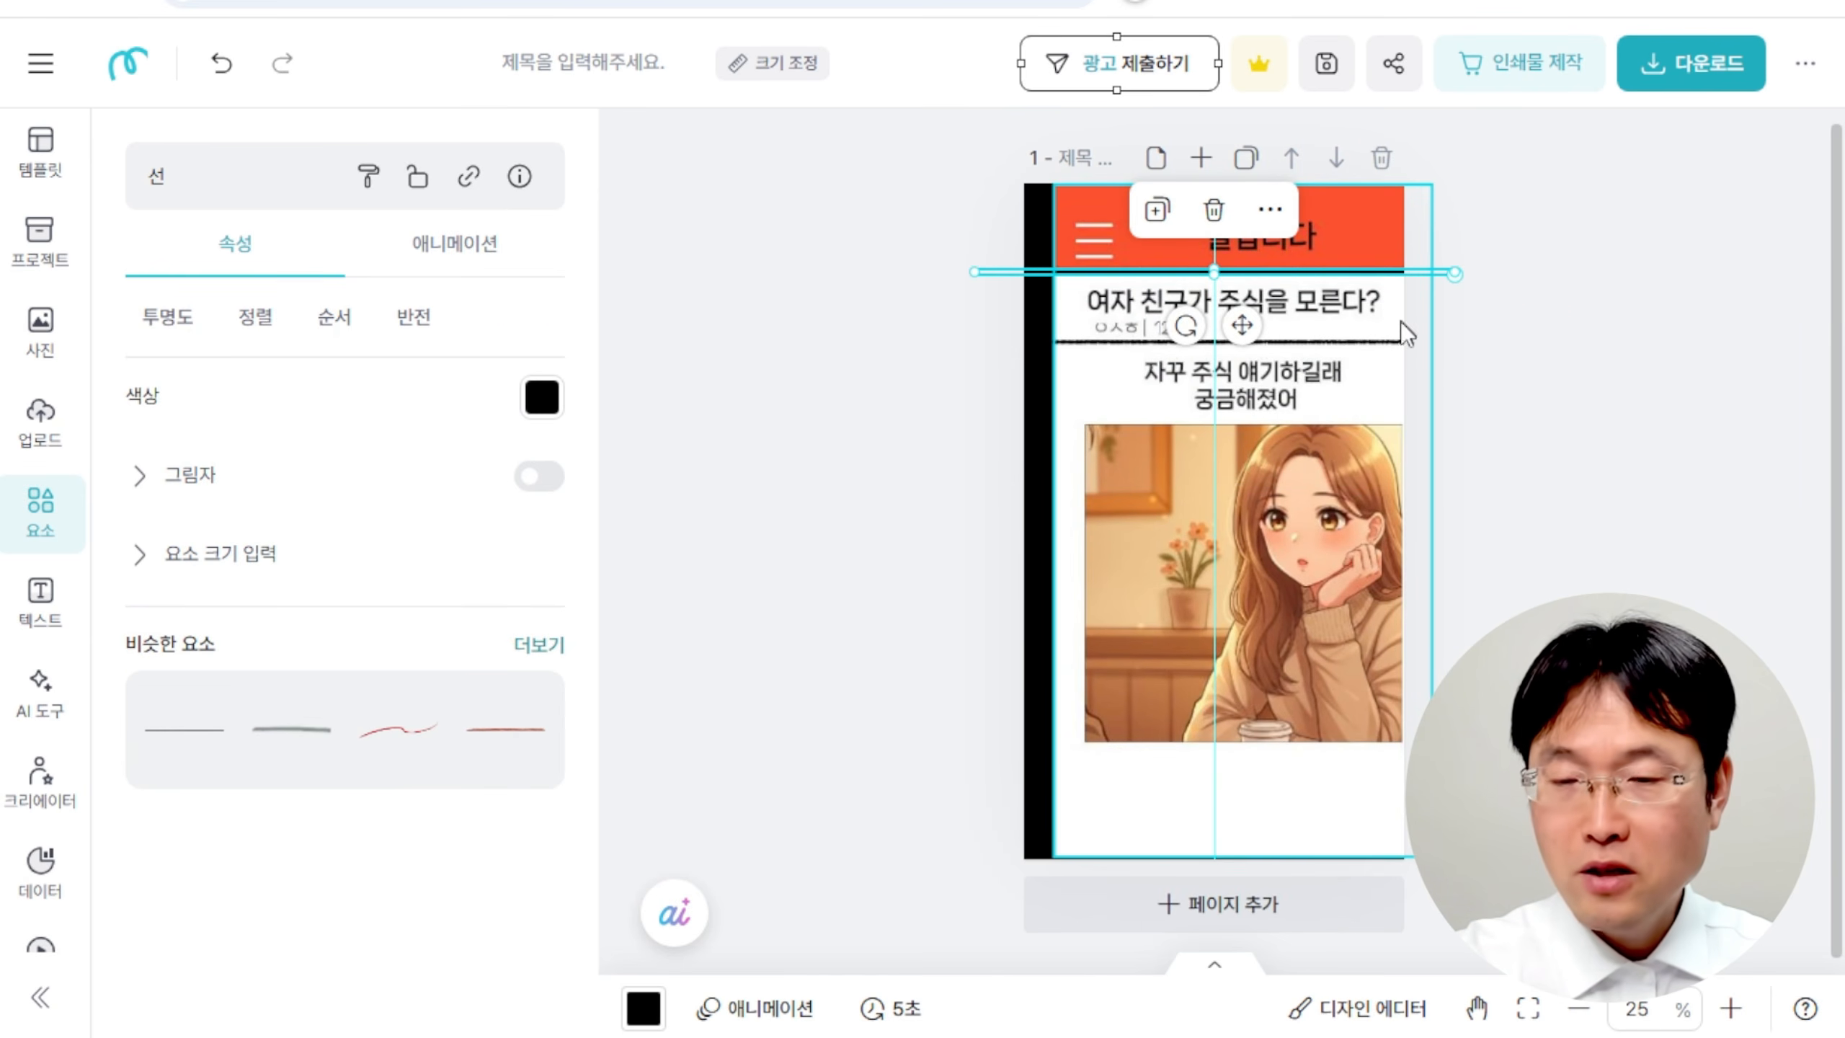
# Duplicate the line onto the border beneath the title row, and move the reference image back flush with the page.
pyautogui.click(1158, 210)
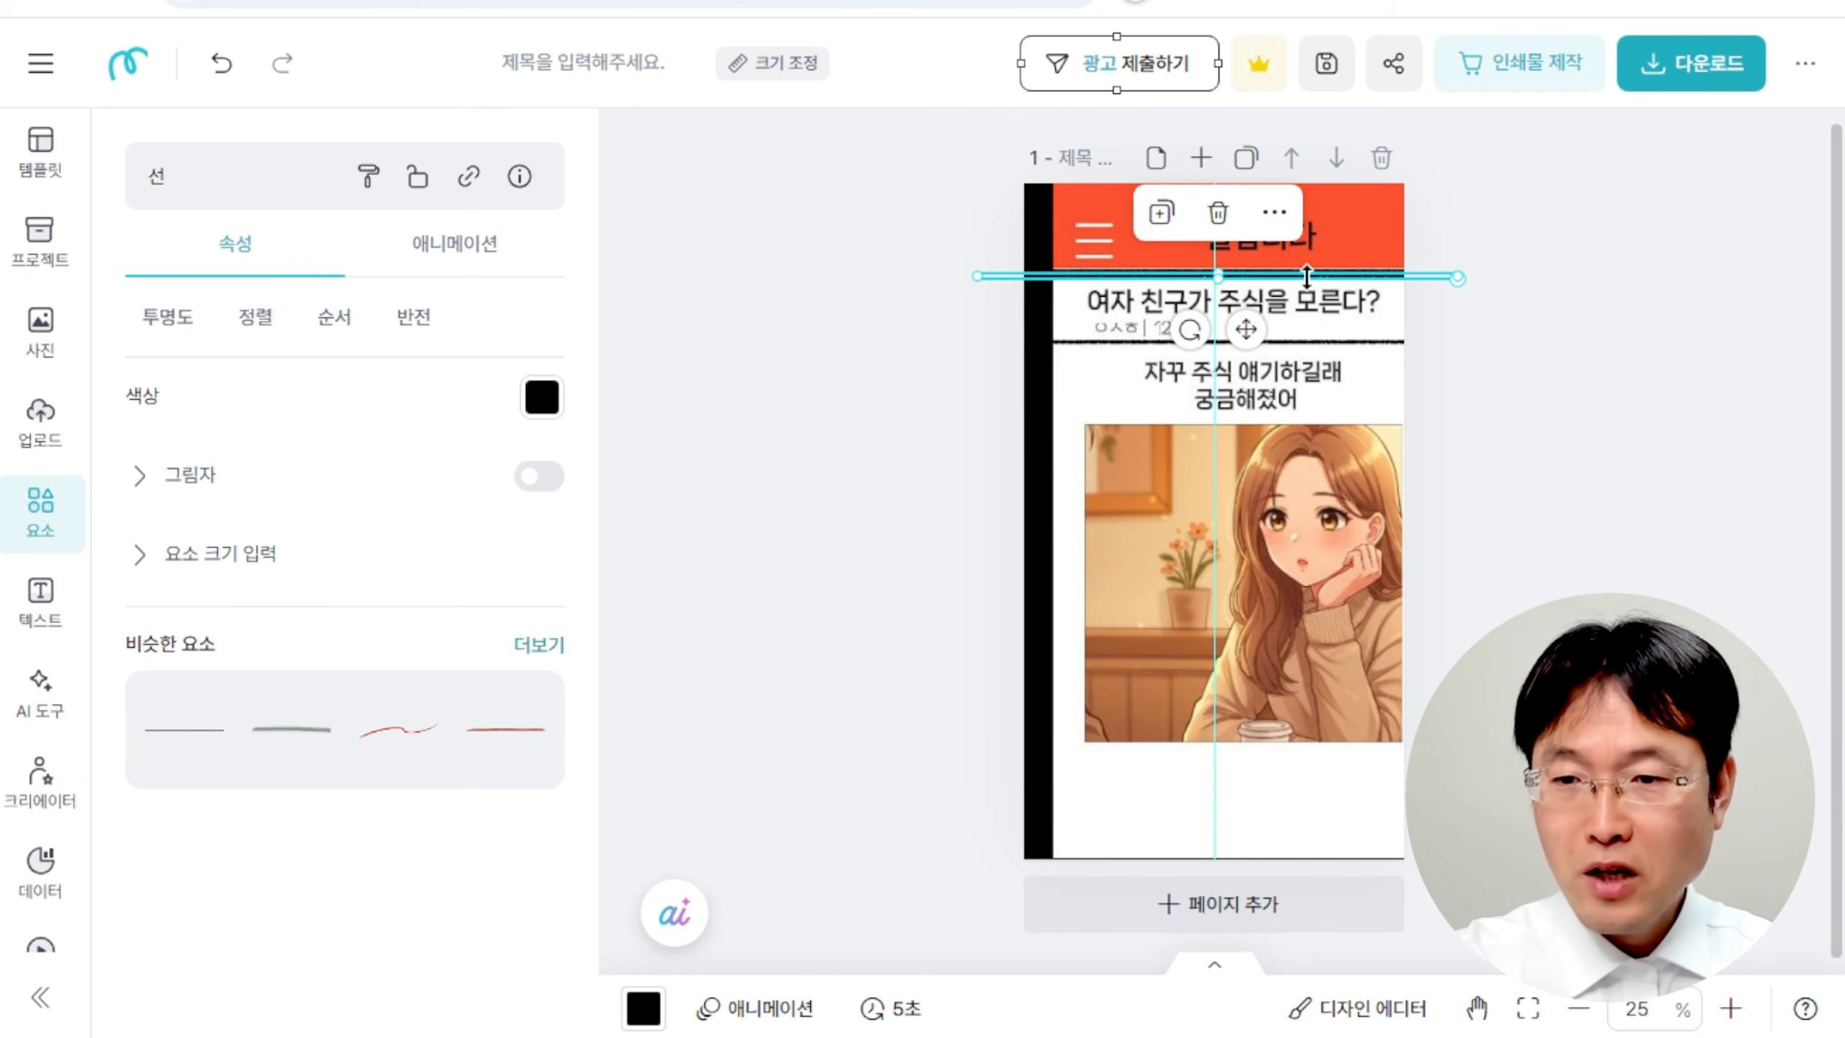
pyautogui.click(1470, 285)
pyautogui.moveTo(1363, 280); pyautogui.dragTo(1371, 294)
pyautogui.hotkey('ctrl', 'z')
pyautogui.click(1341, 277)
pyautogui.moveTo(1340, 277); pyautogui.dragTo(1332, 346)
pyautogui.click(1479, 353)
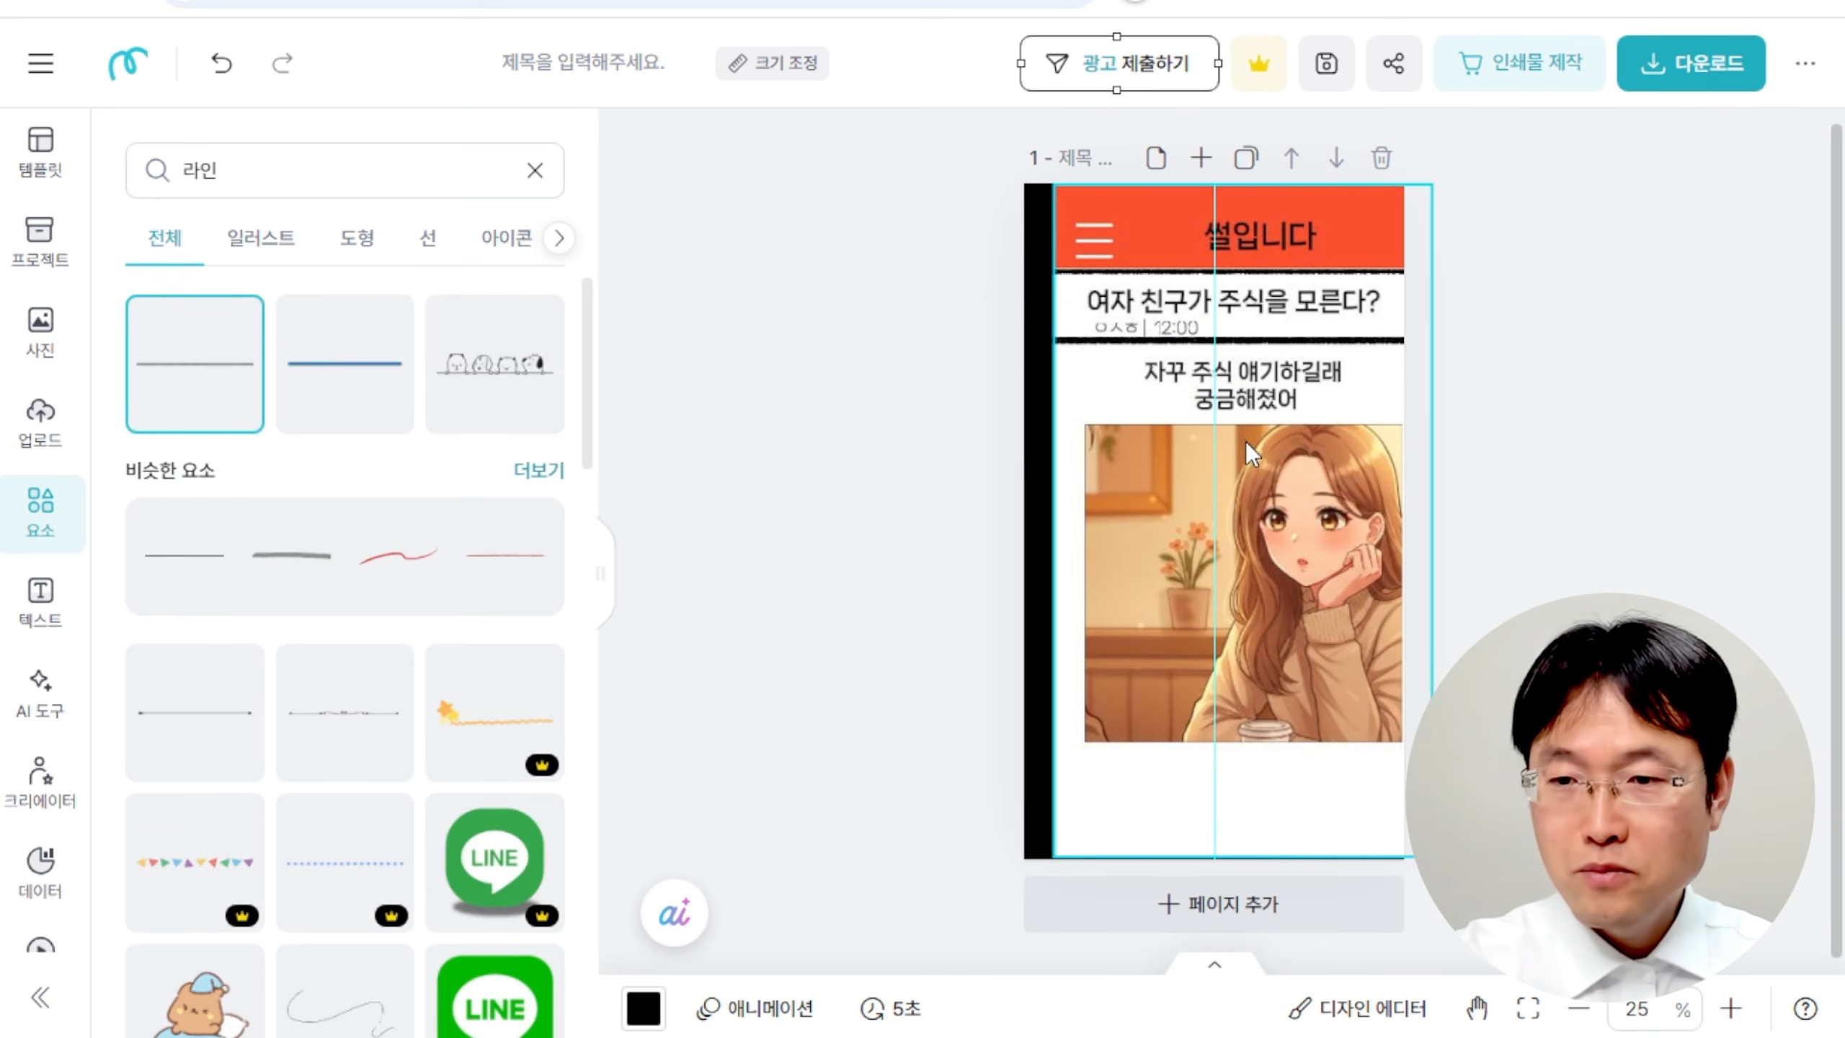
pyautogui.moveTo(1176, 418); pyautogui.dragTo(1102, 420)
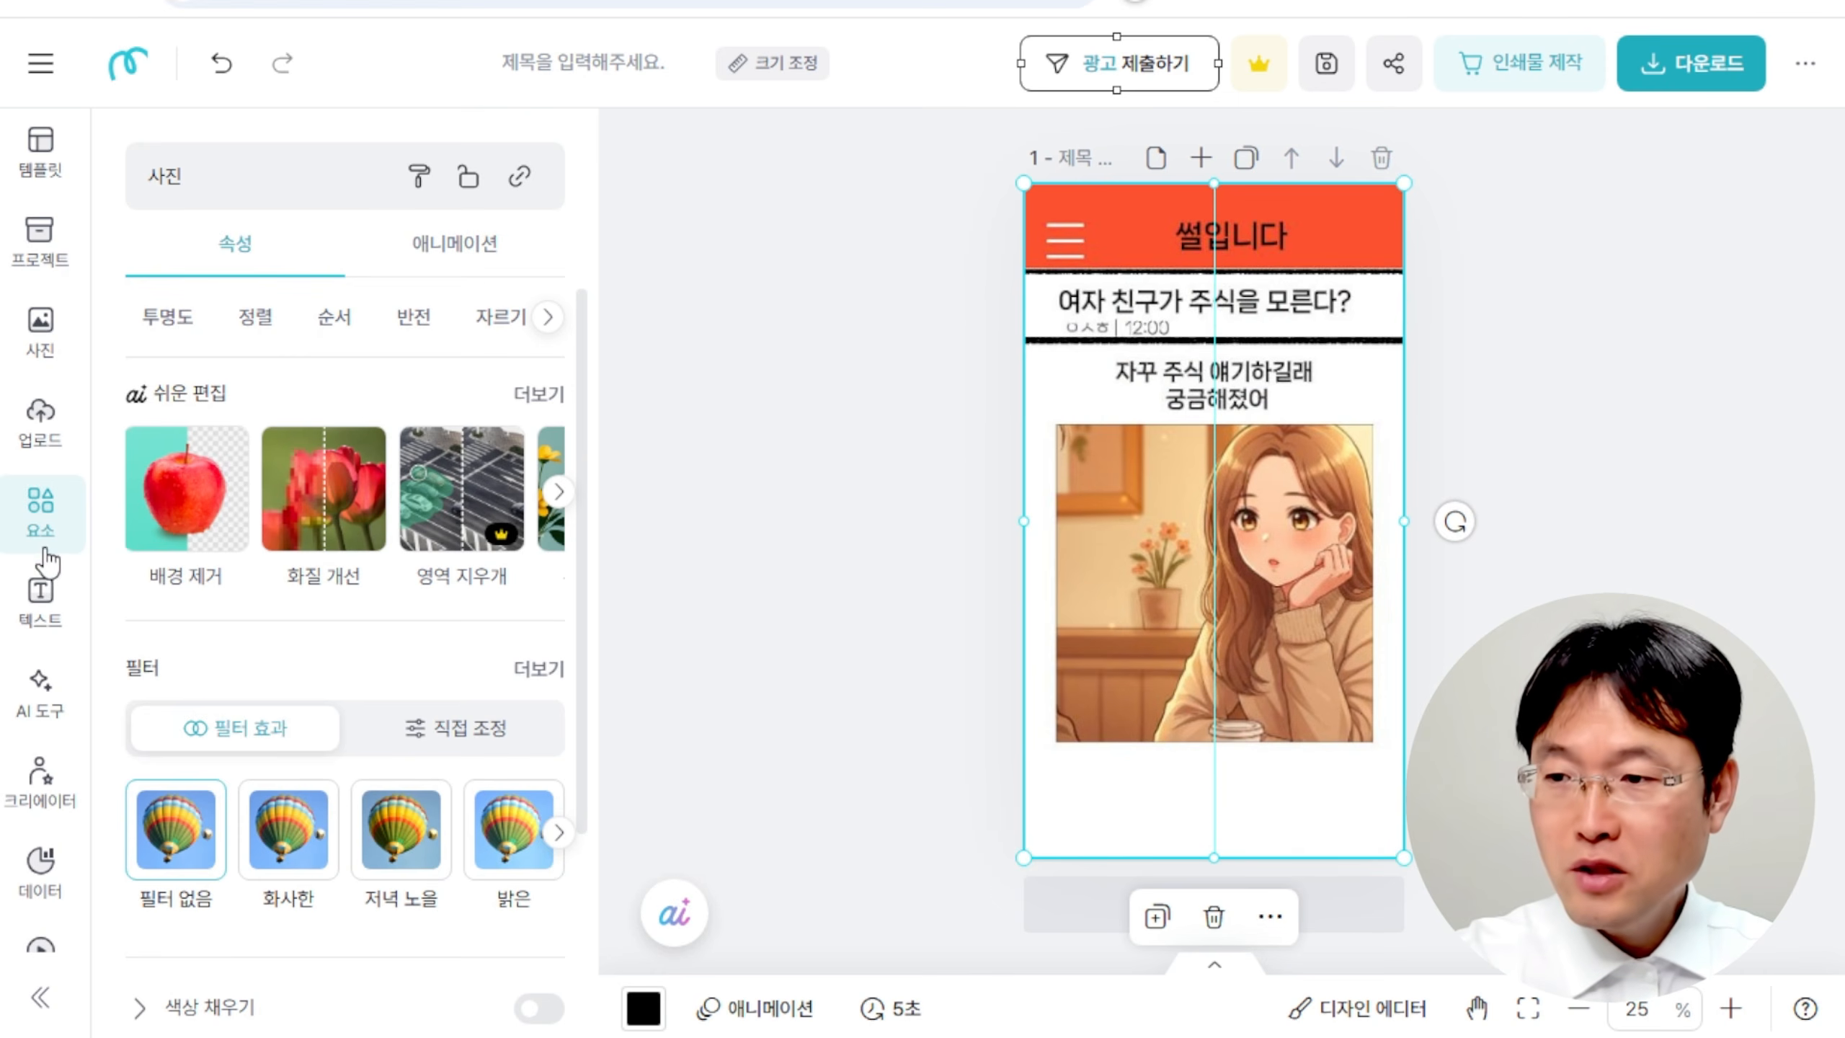
# Search the elements for 세줄 and add the three white horizontal lines to the page.
pyautogui.click(40, 512)
pyautogui.click(221, 172)
pyautogui.doubleClick(221, 173)
pyautogui.write('세줄')
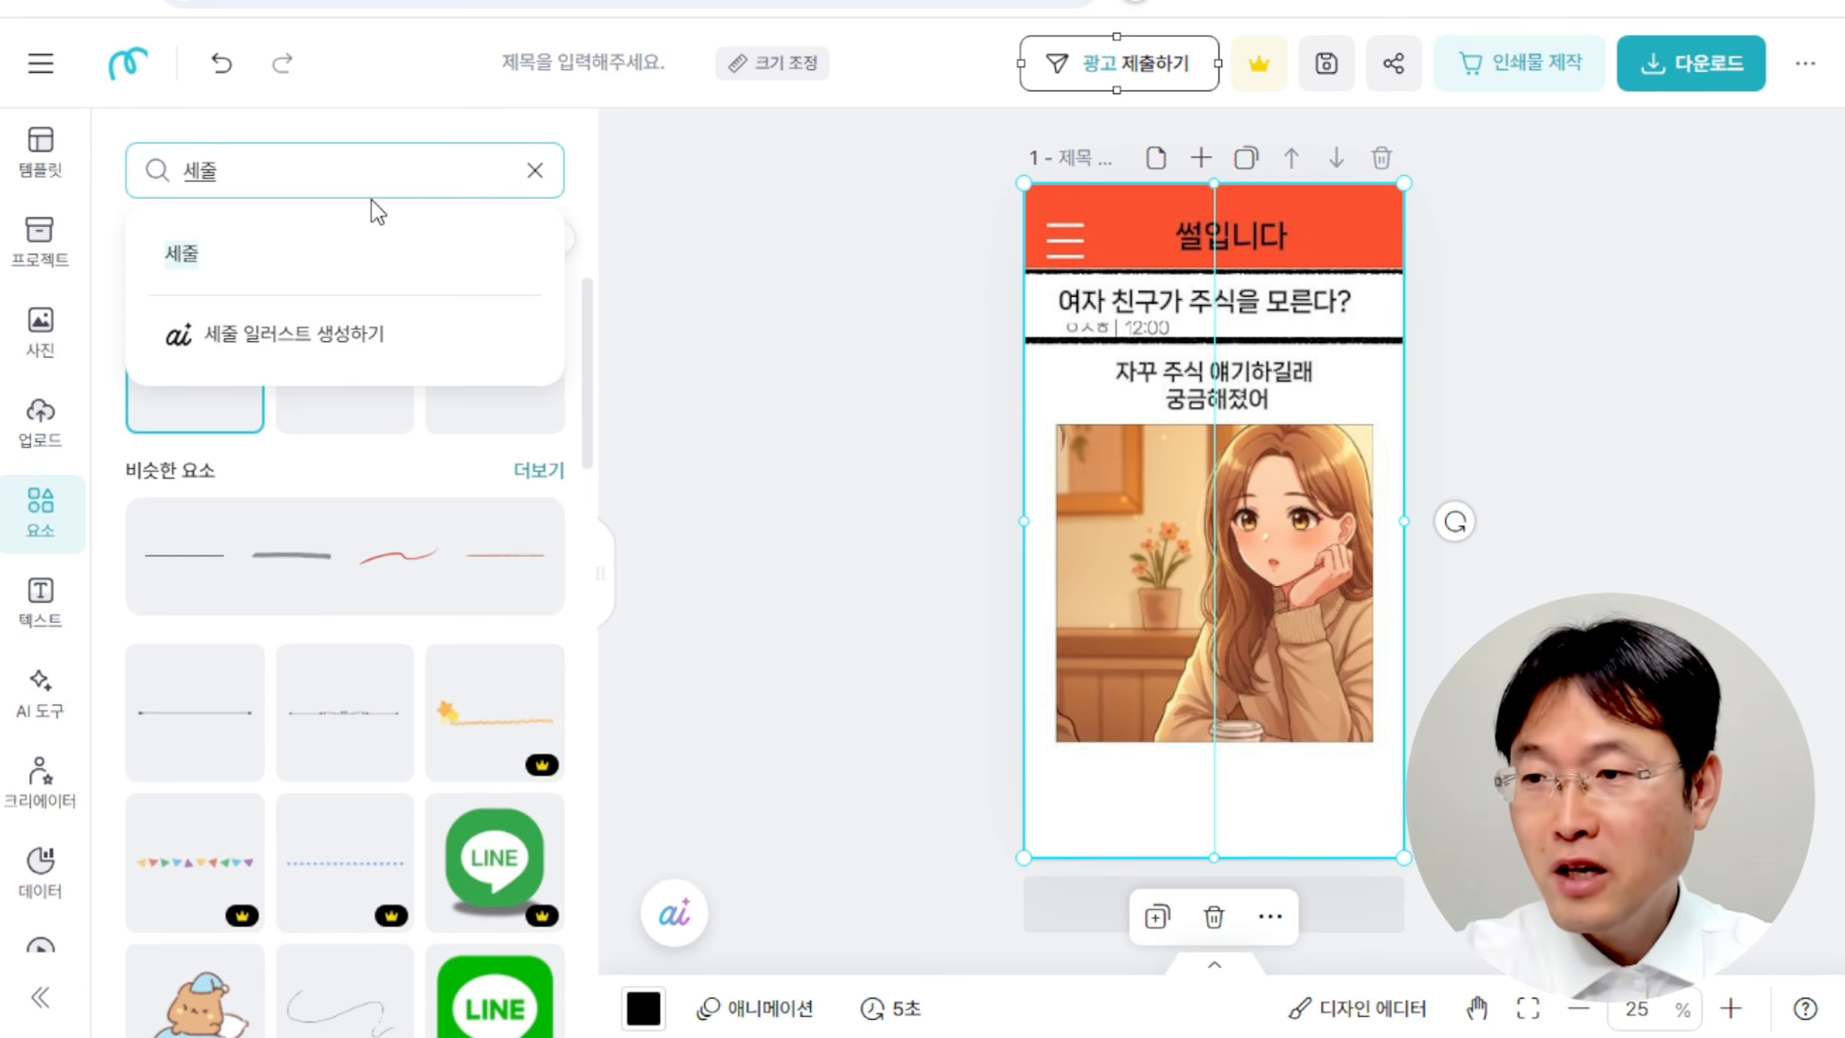
pyautogui.press('Return')
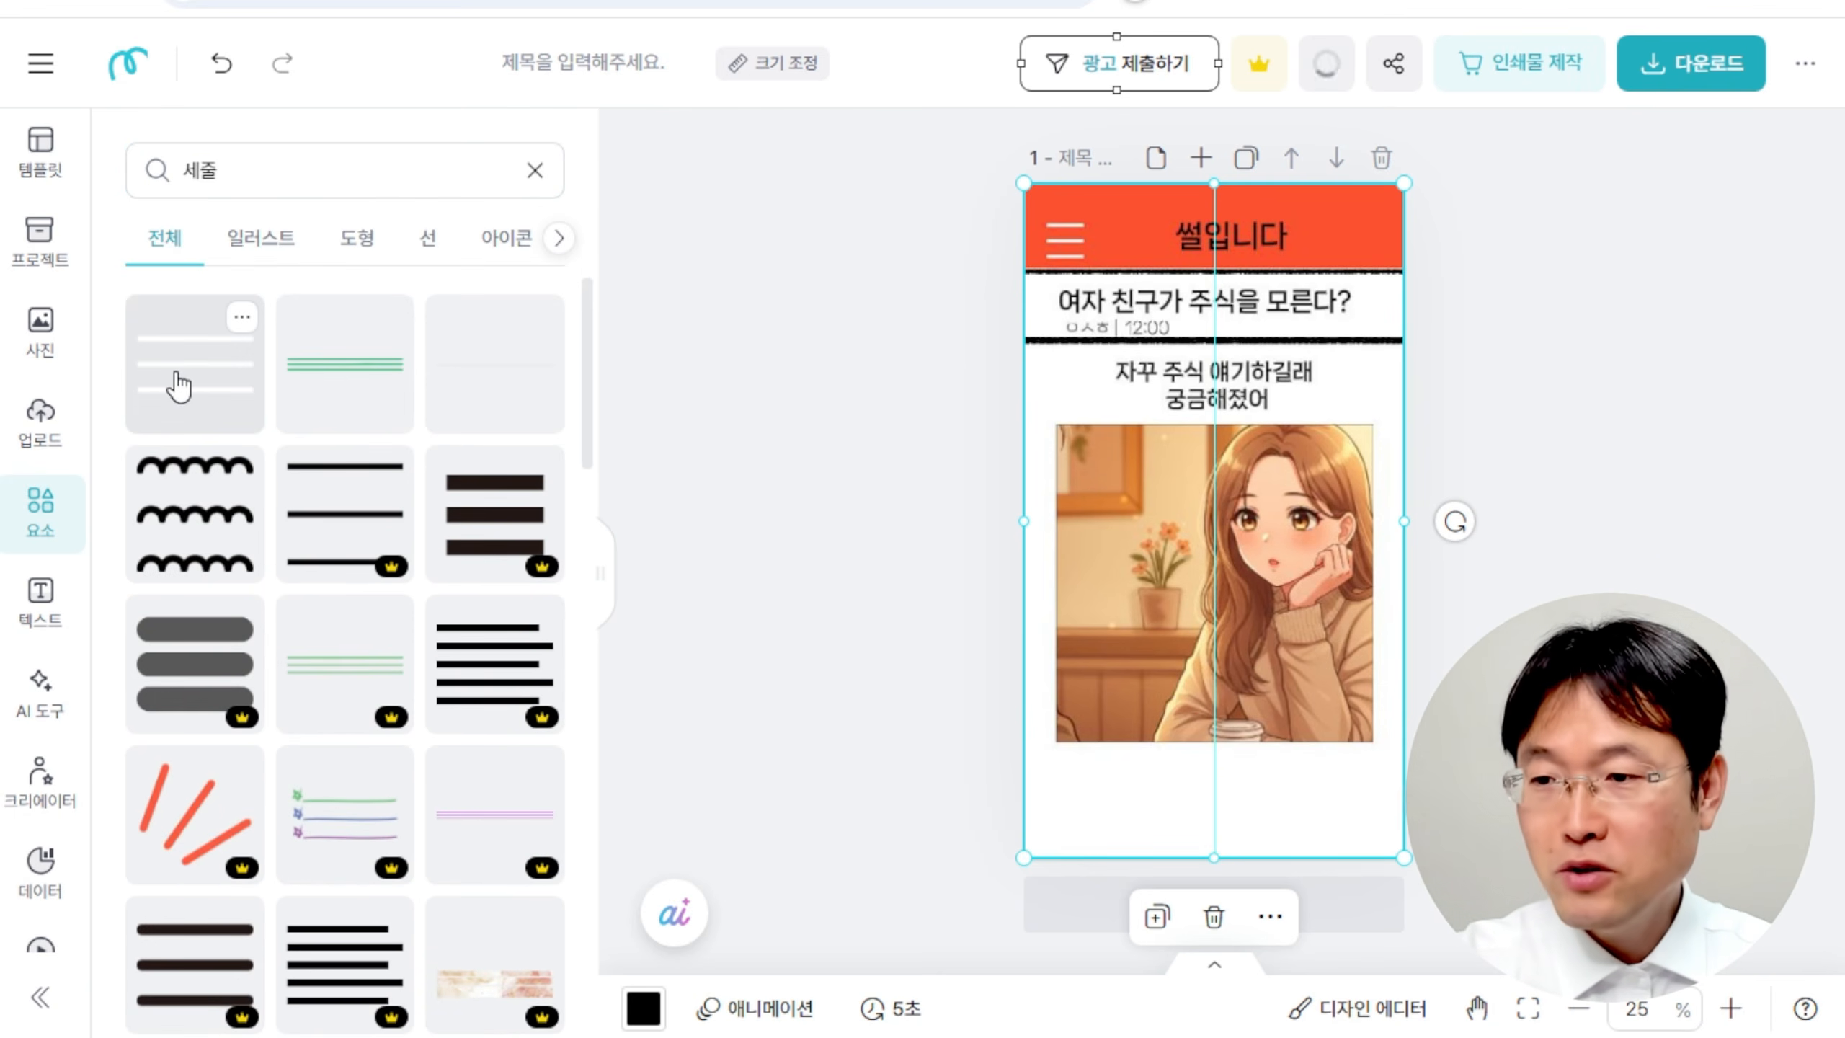
pyautogui.click(176, 370)
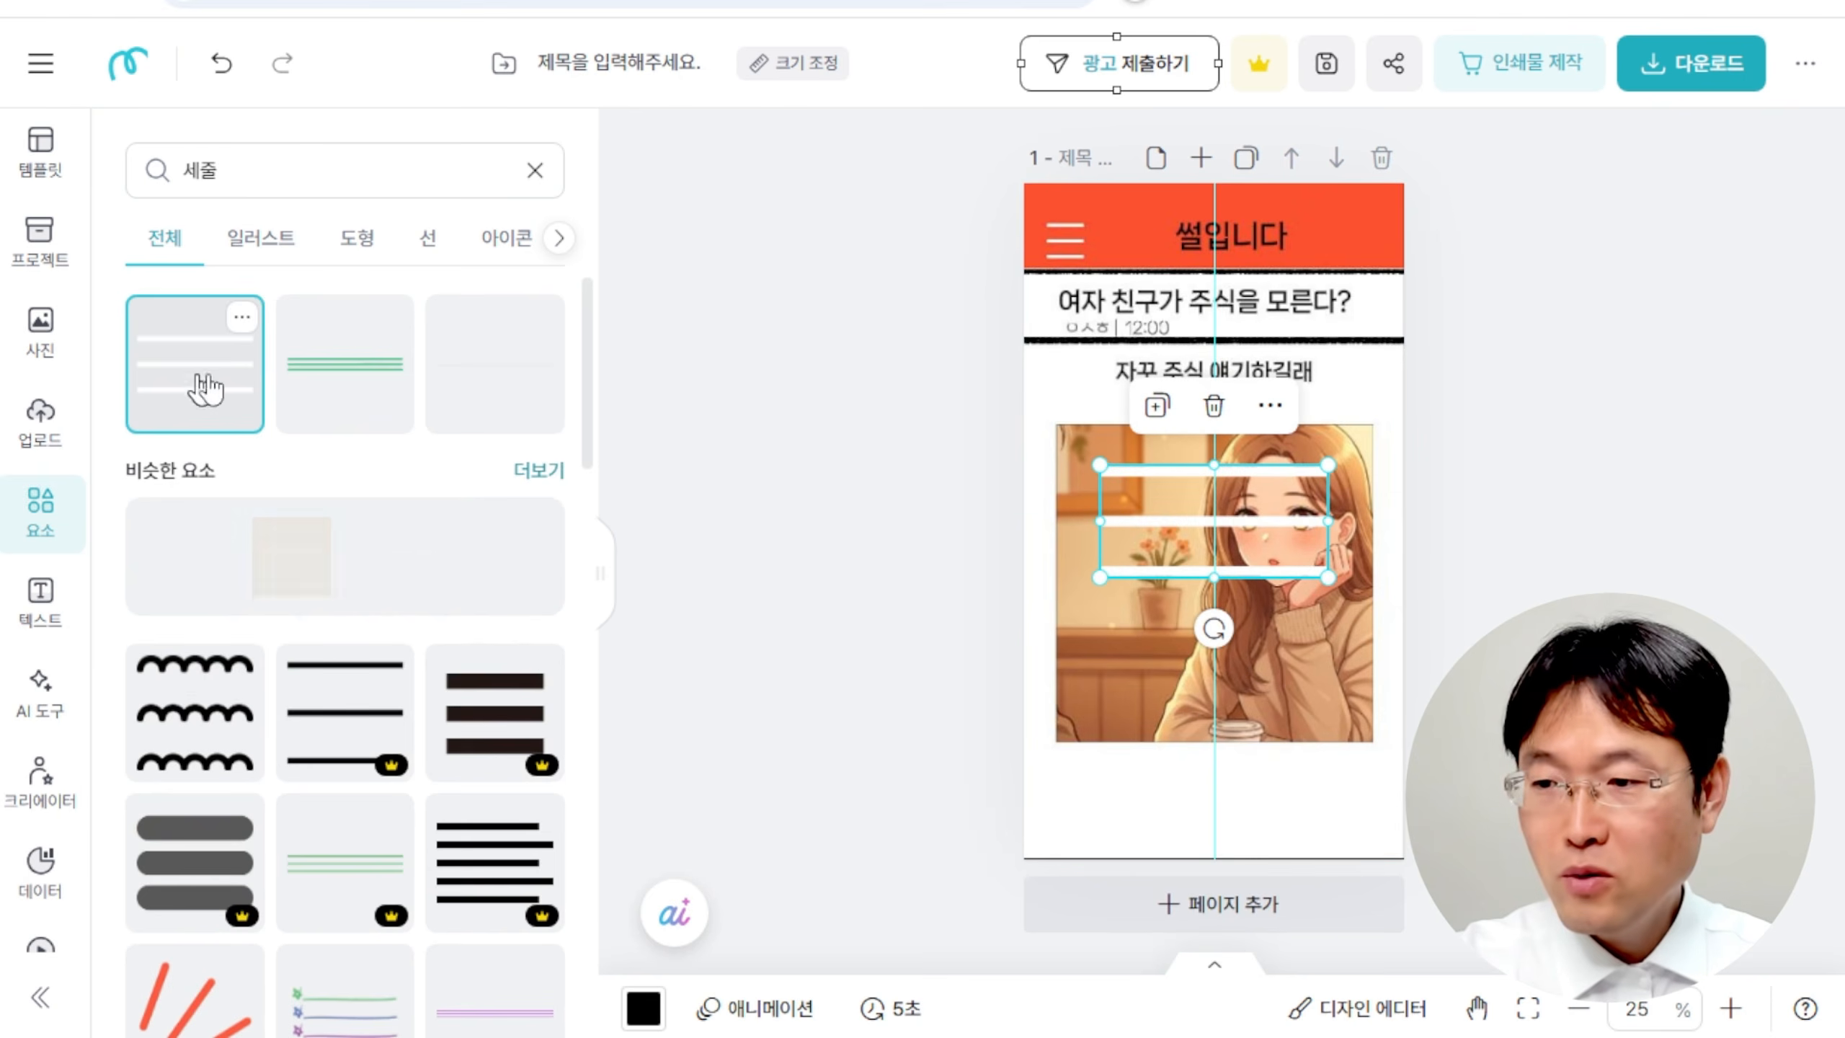
# Shrink the three-line element and place it over the menu icon in the orange header.
pyautogui.moveTo(1305, 565); pyautogui.dragTo(1125, 512)
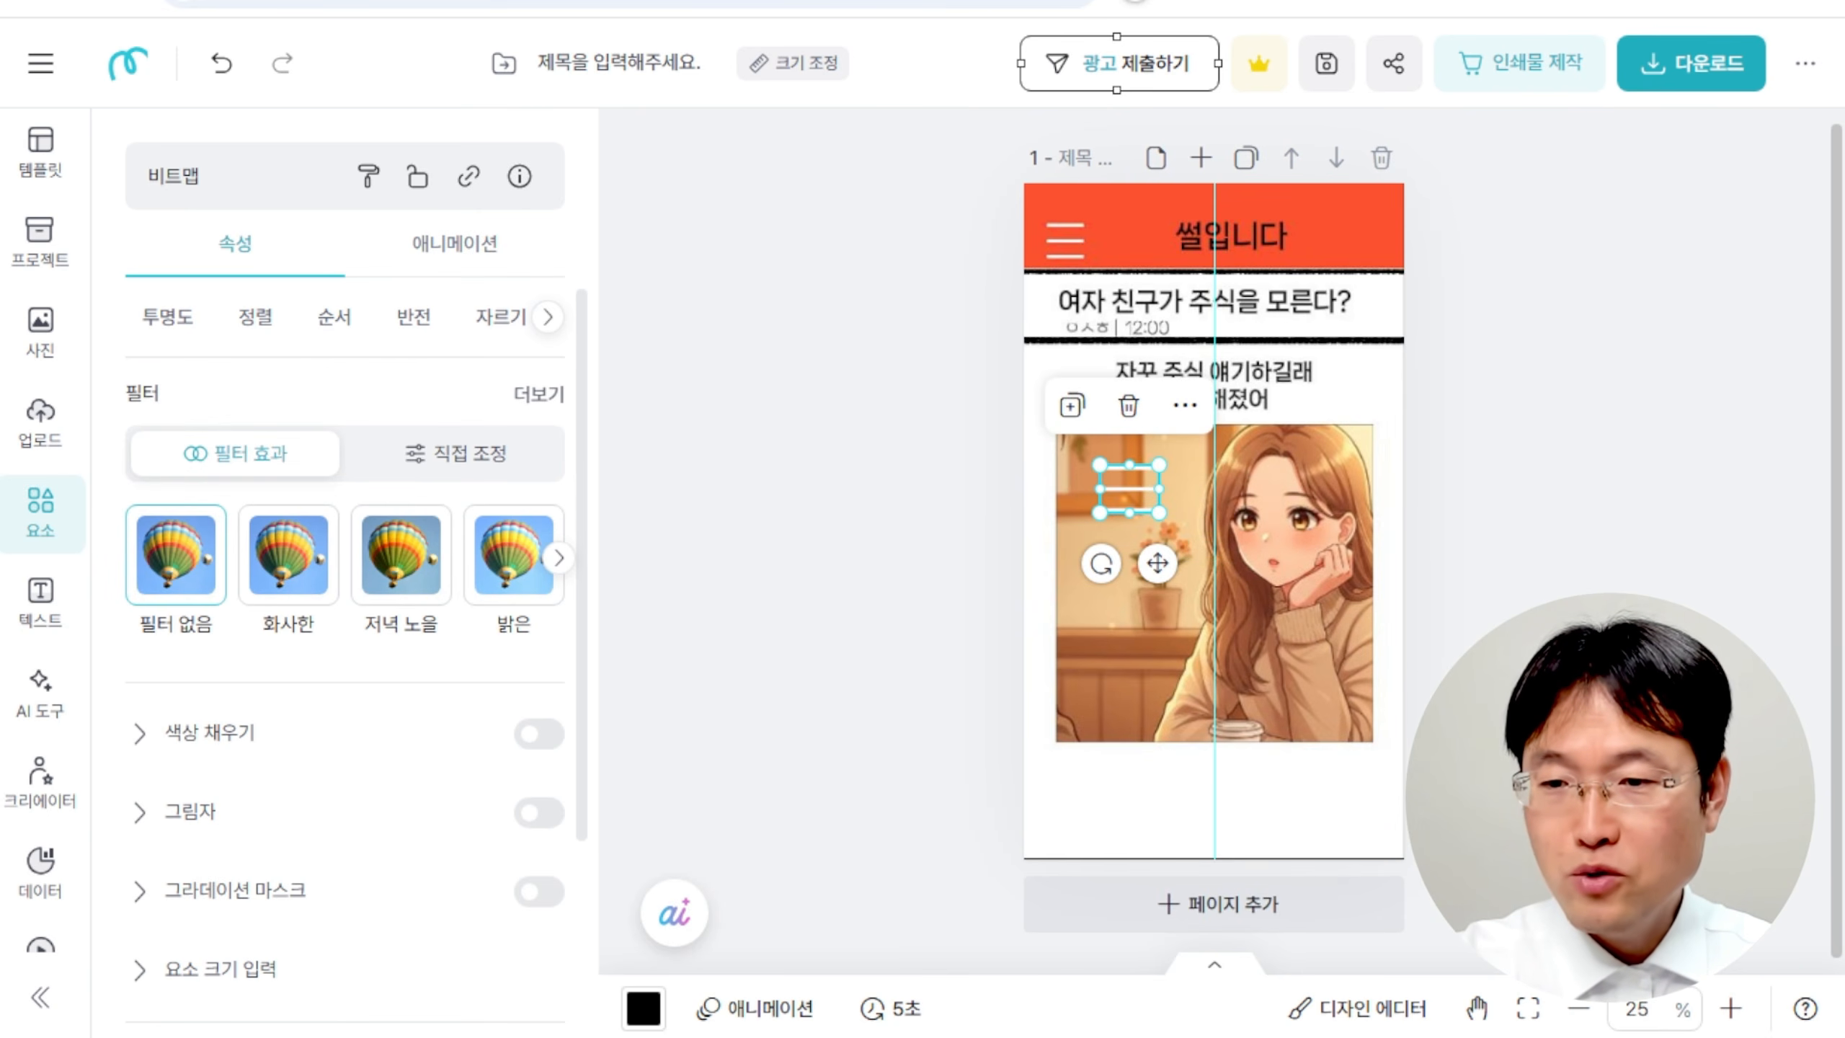
pyautogui.moveTo(1144, 493); pyautogui.dragTo(1067, 231)
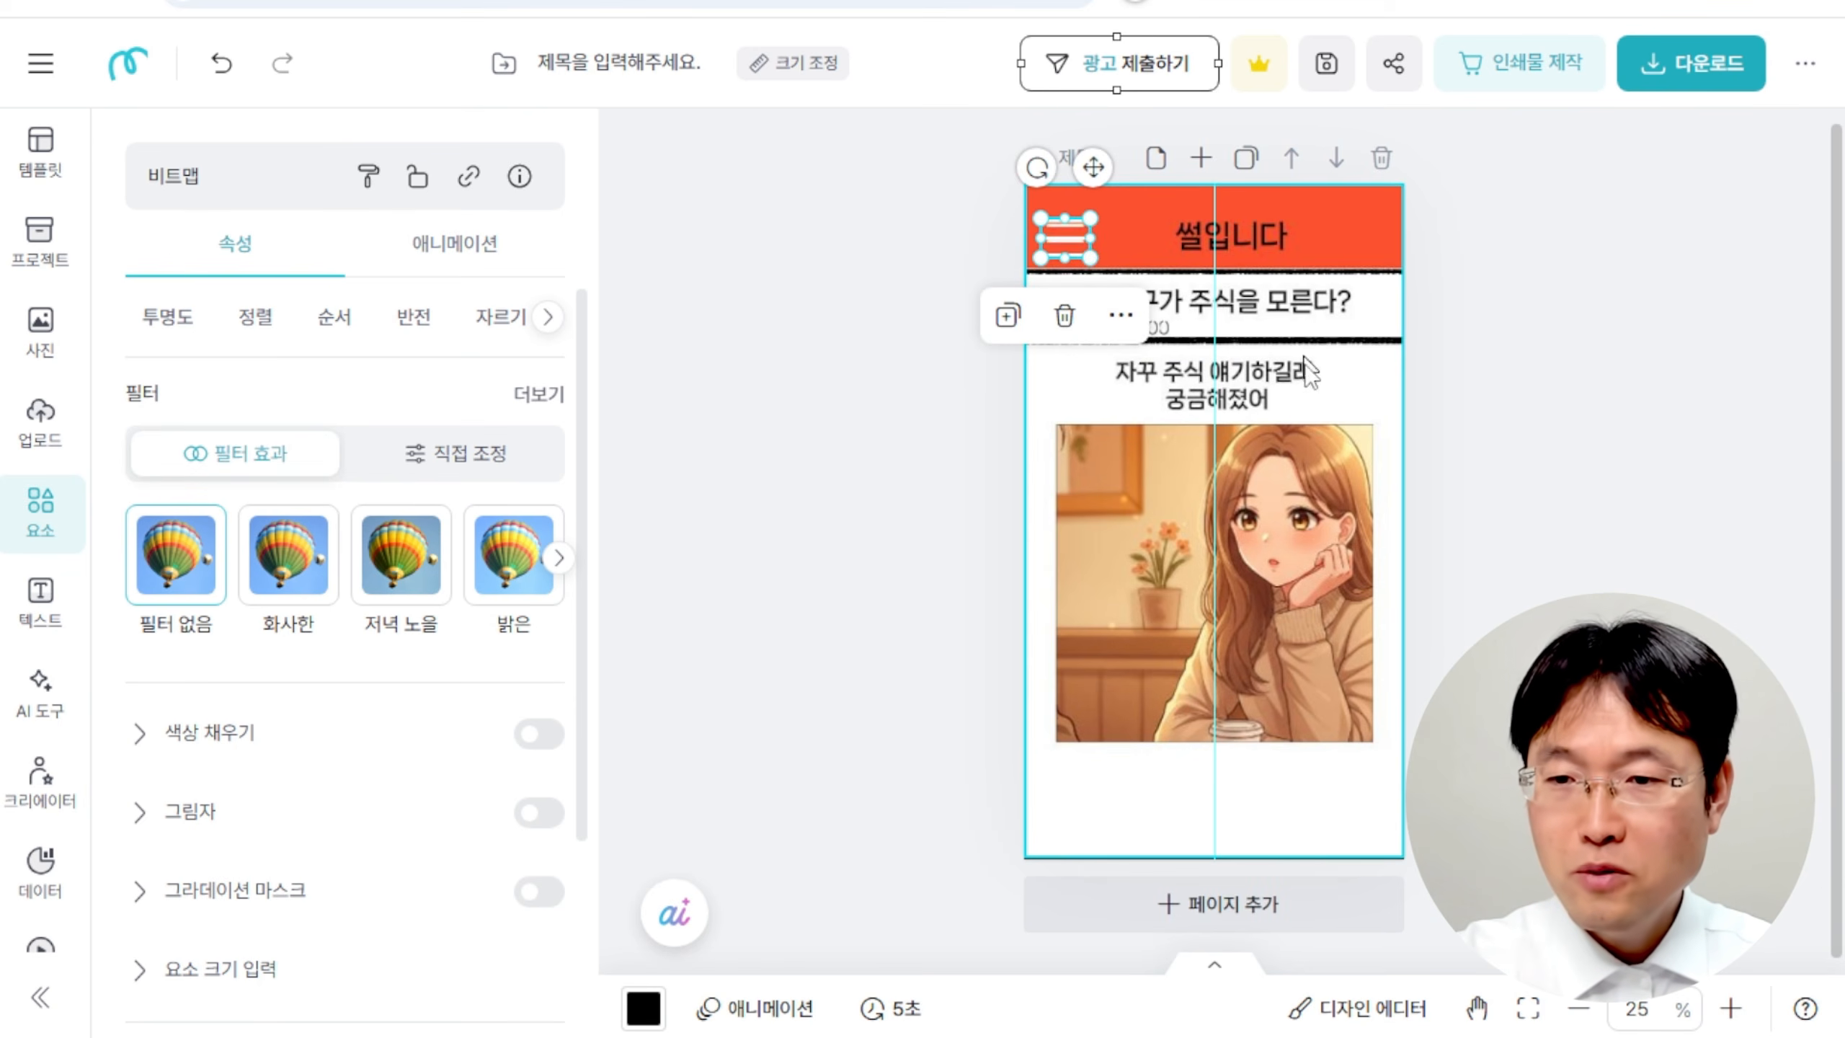
pyautogui.click(932, 539)
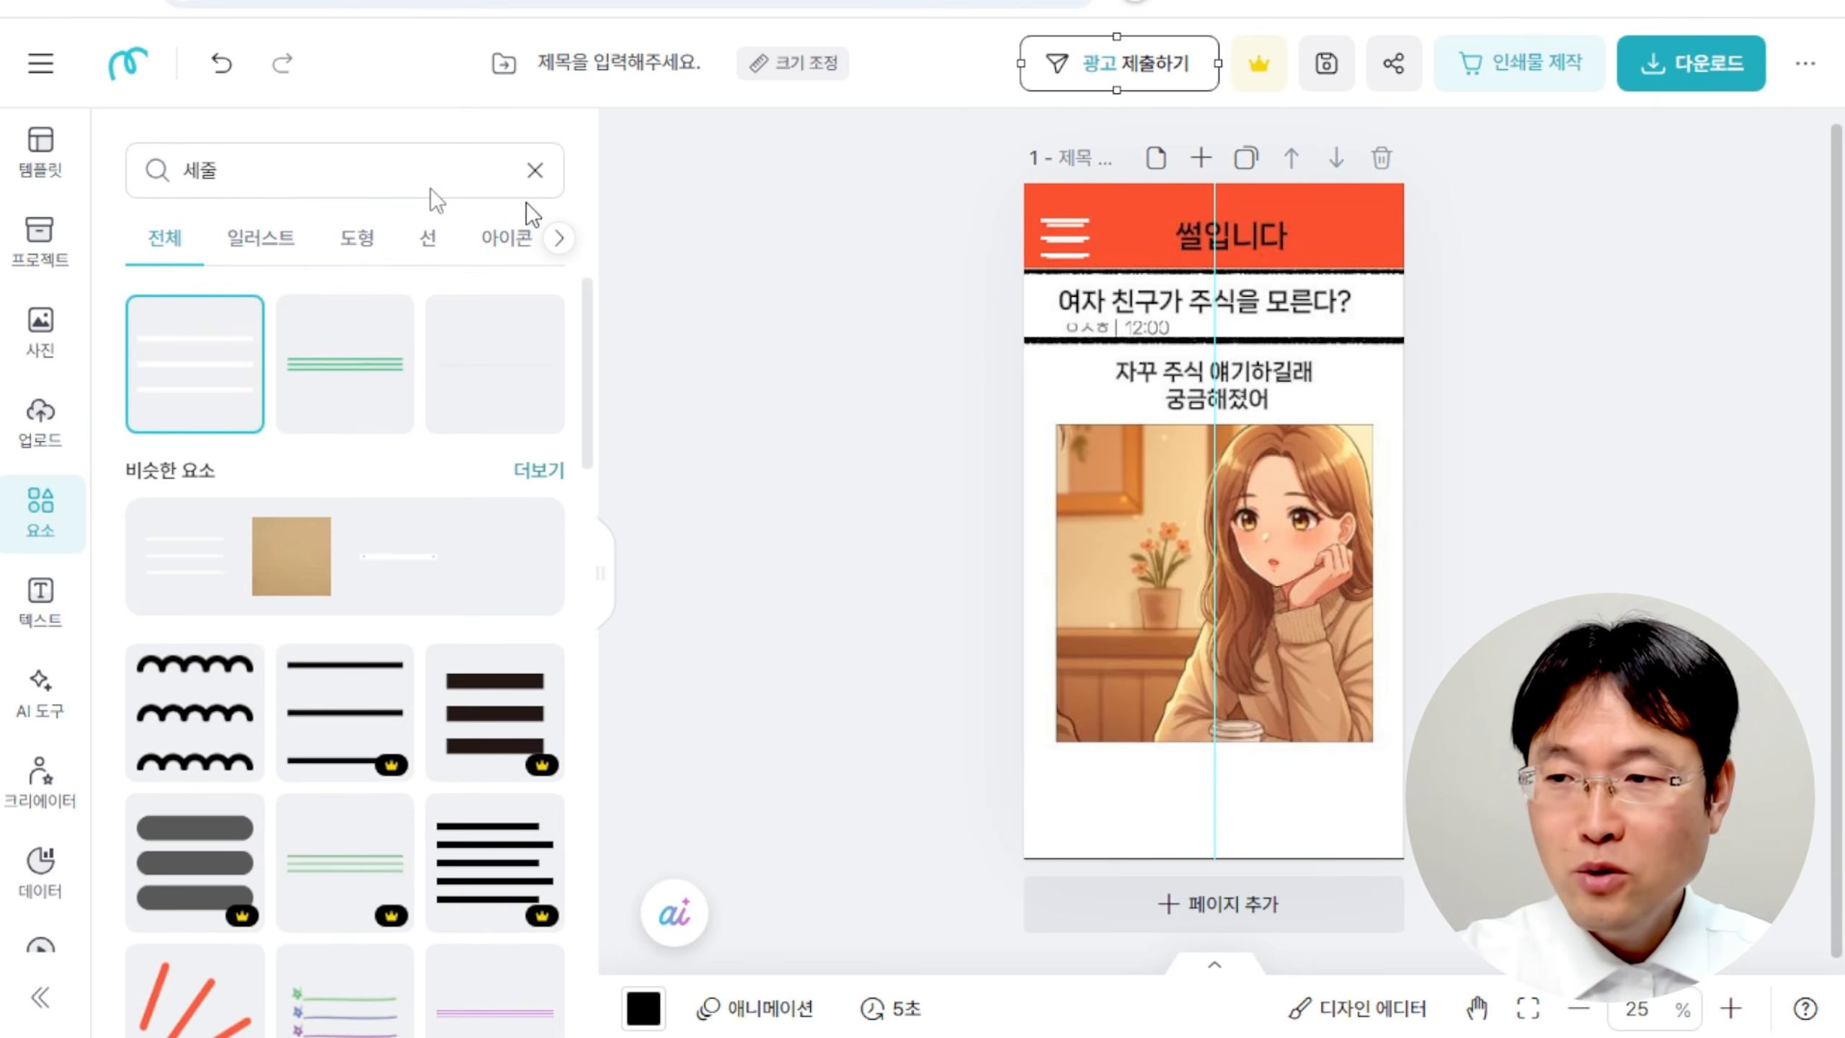
# Search the elements for 네모 and add the plain grey square to the page.
pyautogui.click(280, 166)
pyautogui.write('네모')
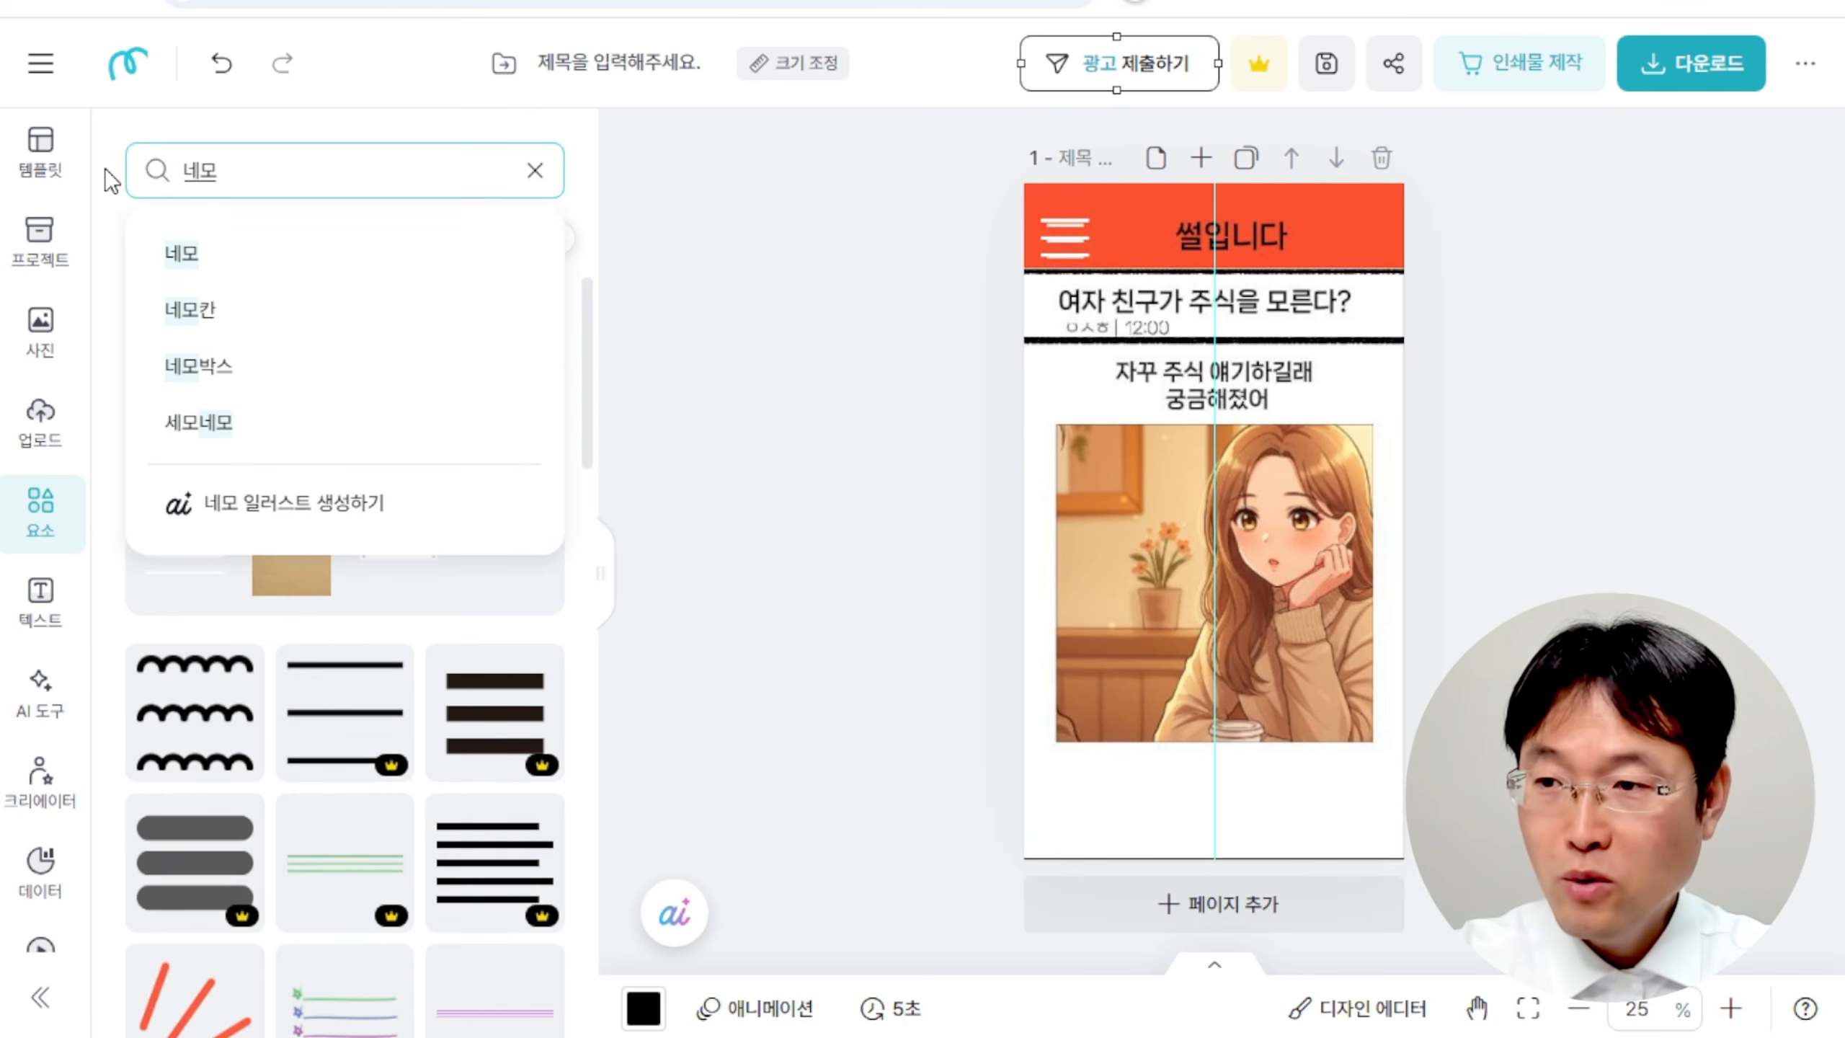
pyautogui.press('Return')
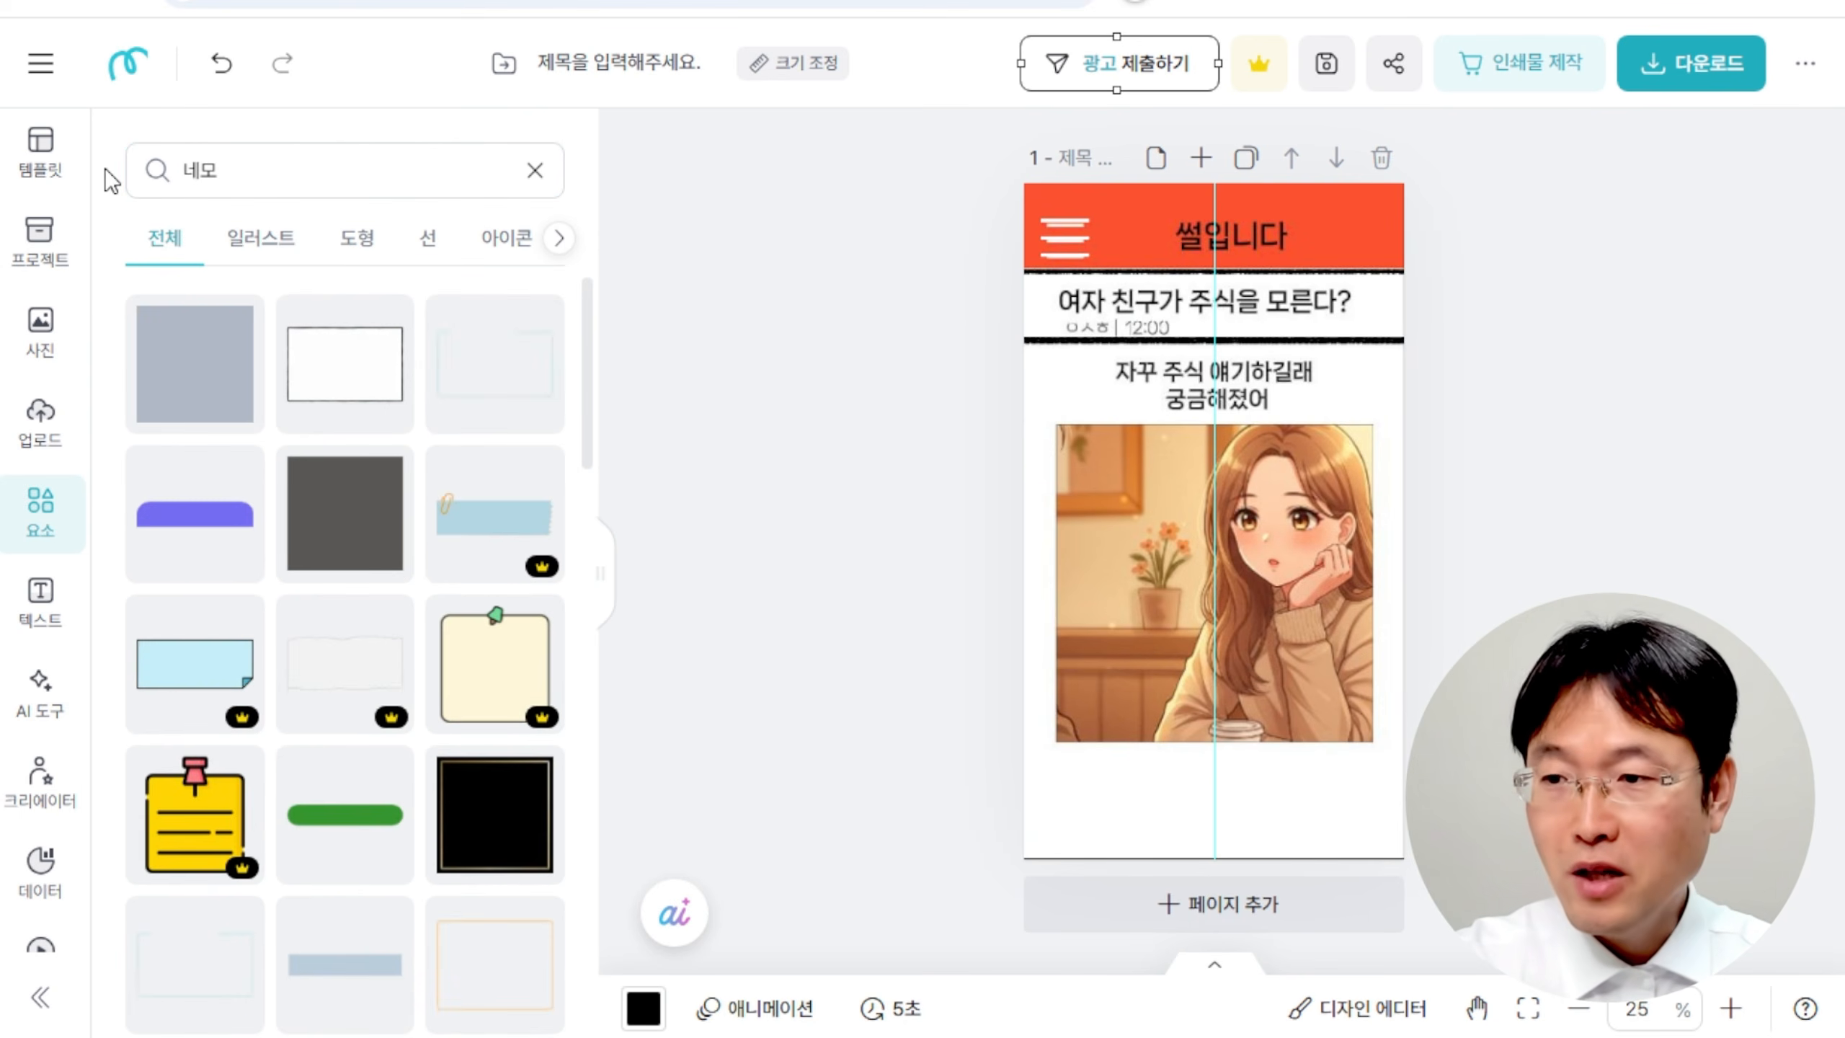
pyautogui.click(207, 384)
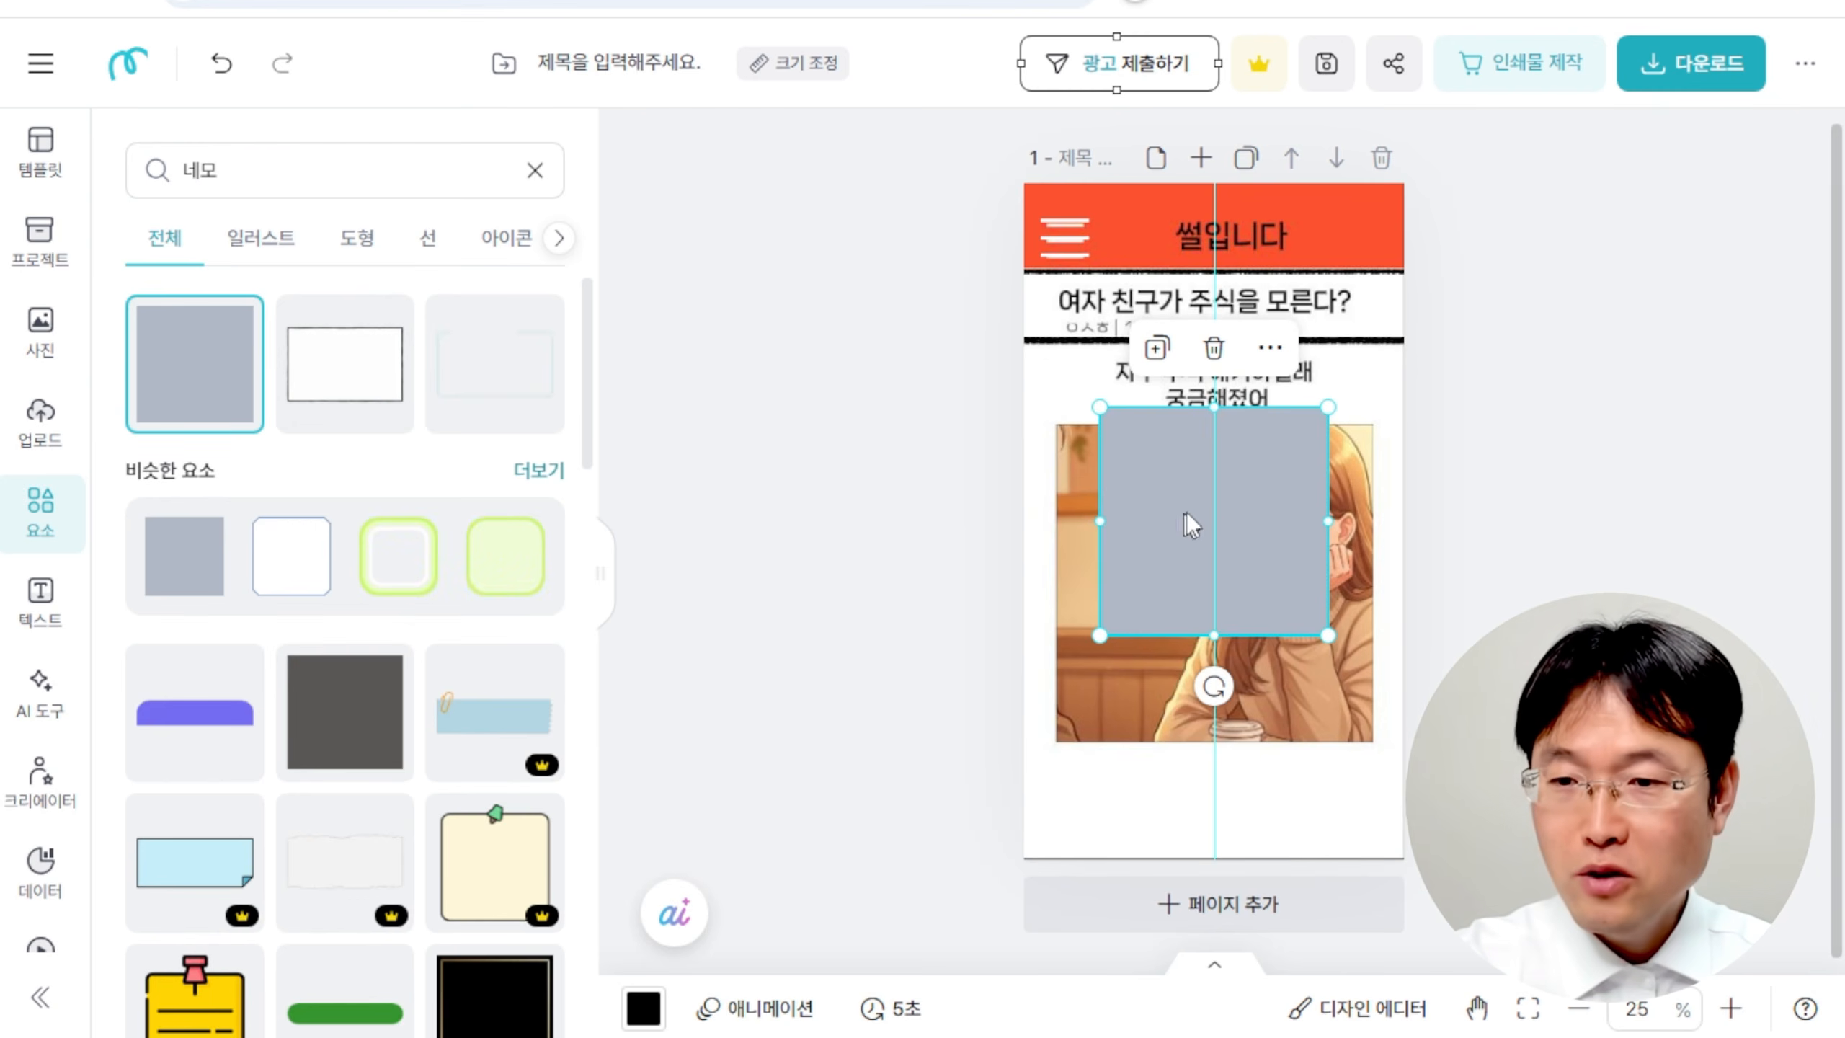
# Move the grey square to the page's top edge and stretch it past both sides and down to the picture's upper edge.
pyautogui.moveTo(1151, 503); pyautogui.dragTo(1060, 304)
pyautogui.moveTo(1122, 411); pyautogui.dragTo(1121, 431)
pyautogui.moveTo(1250, 307); pyautogui.dragTo(1442, 309)
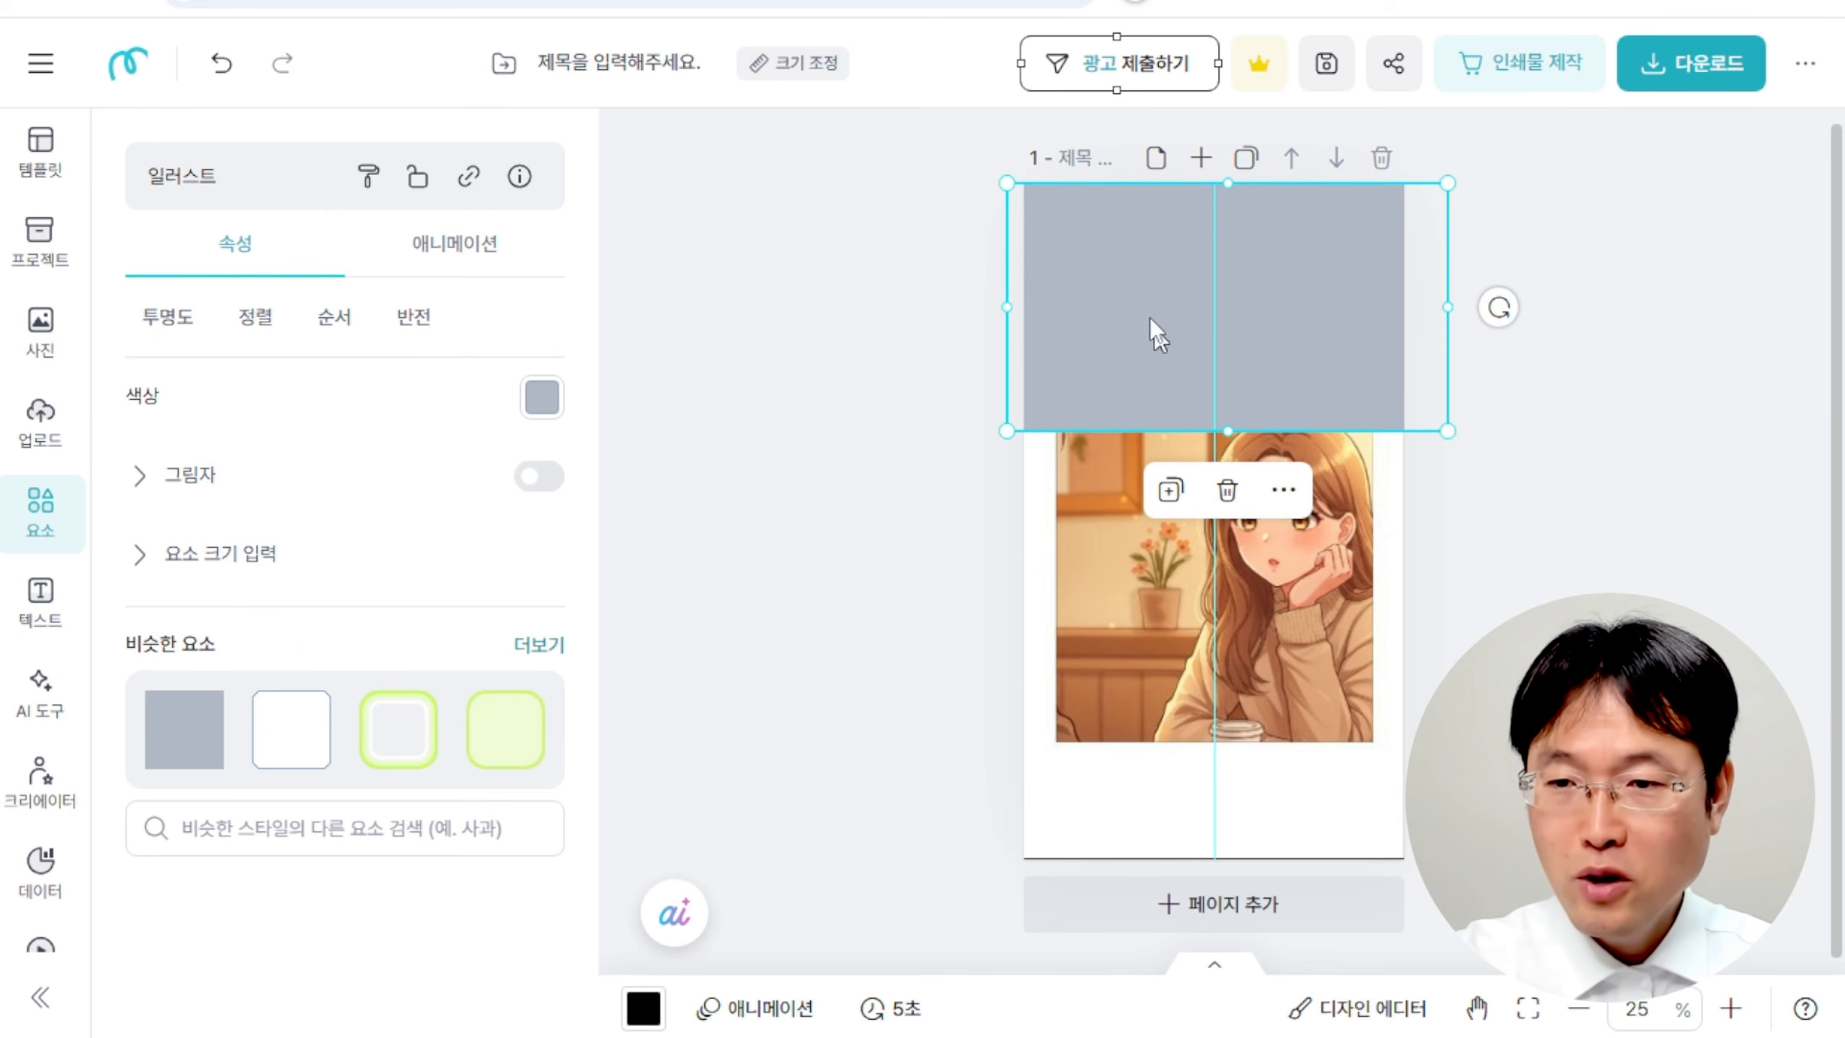
pyautogui.moveTo(1007, 307); pyautogui.dragTo(989, 310)
pyautogui.click(1314, 314)
pyautogui.click(1309, 311)
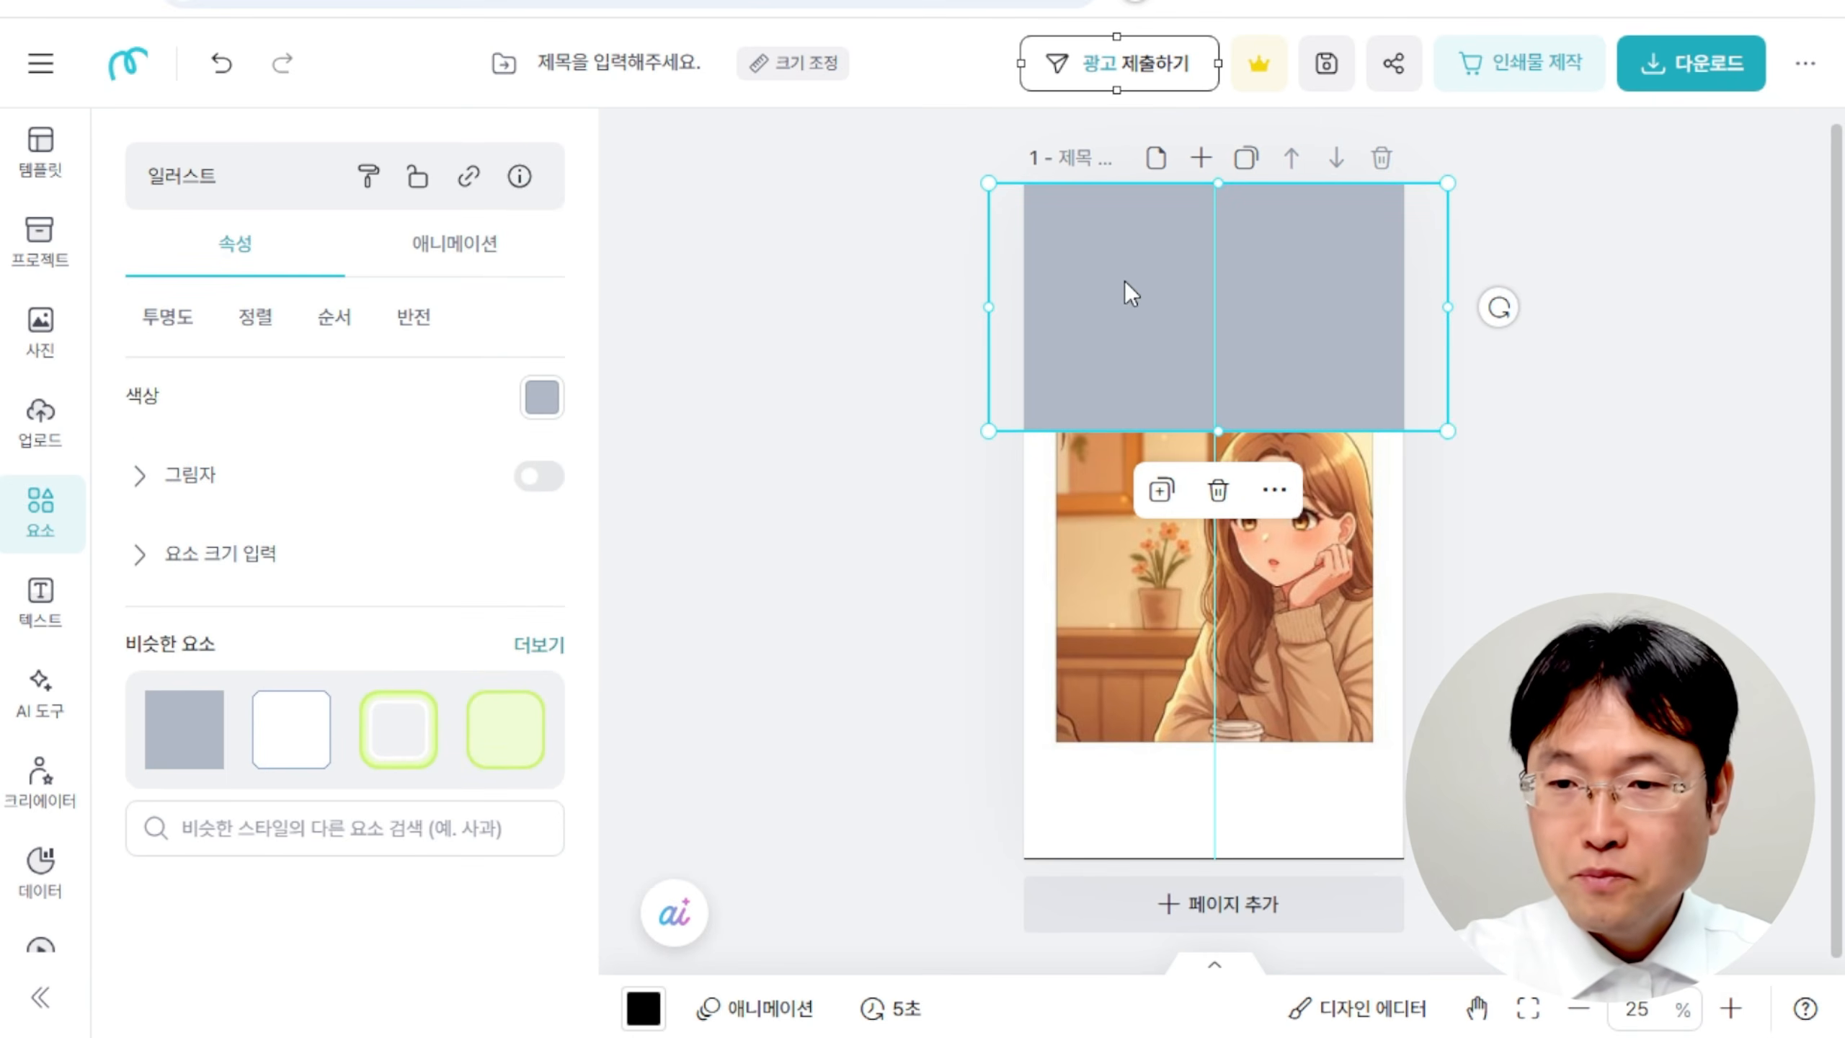
# Duplicate the grey rectangle and place the copy across the lower part of the page, starting at the picture's lower edge.
pyautogui.click(1162, 493)
pyautogui.moveTo(1319, 252); pyautogui.dragTo(1308, 779)
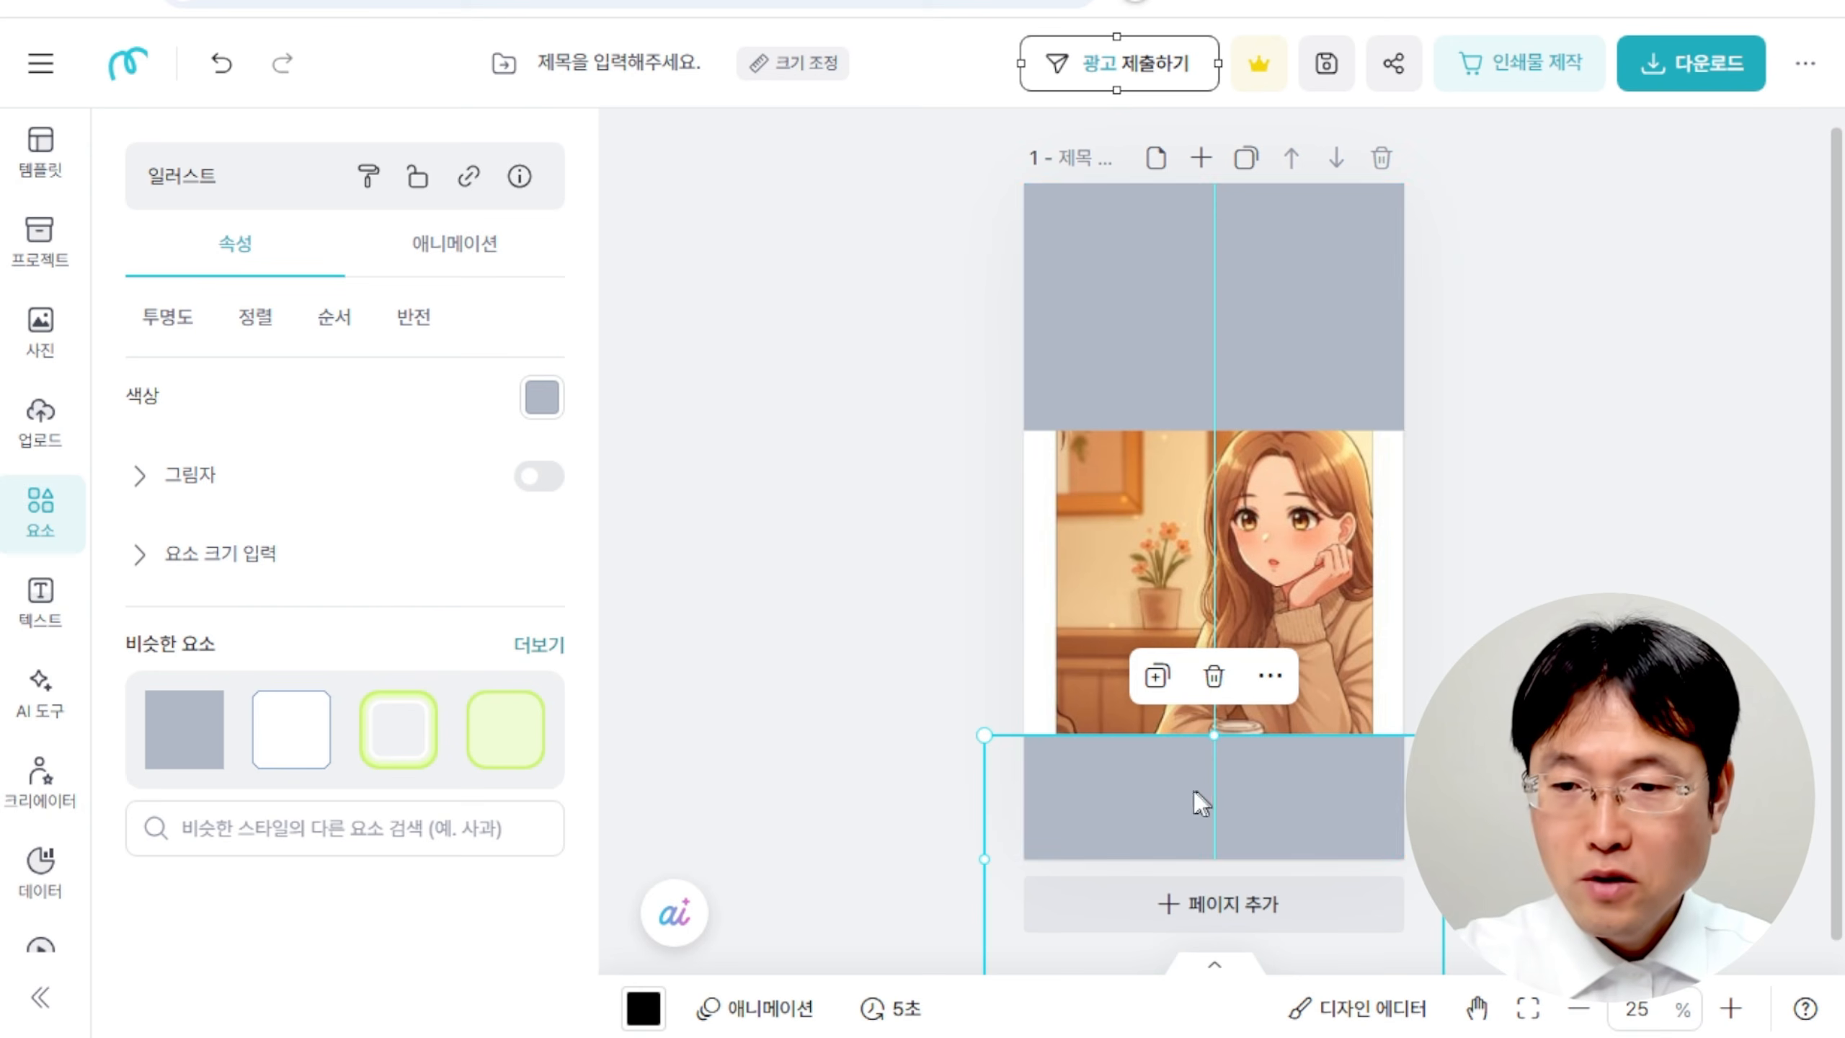
# Duplicate the lower grey rectangle, move the copy over the picture's left margin, narrow it and stretch it down past the picture.
pyautogui.click(1155, 680)
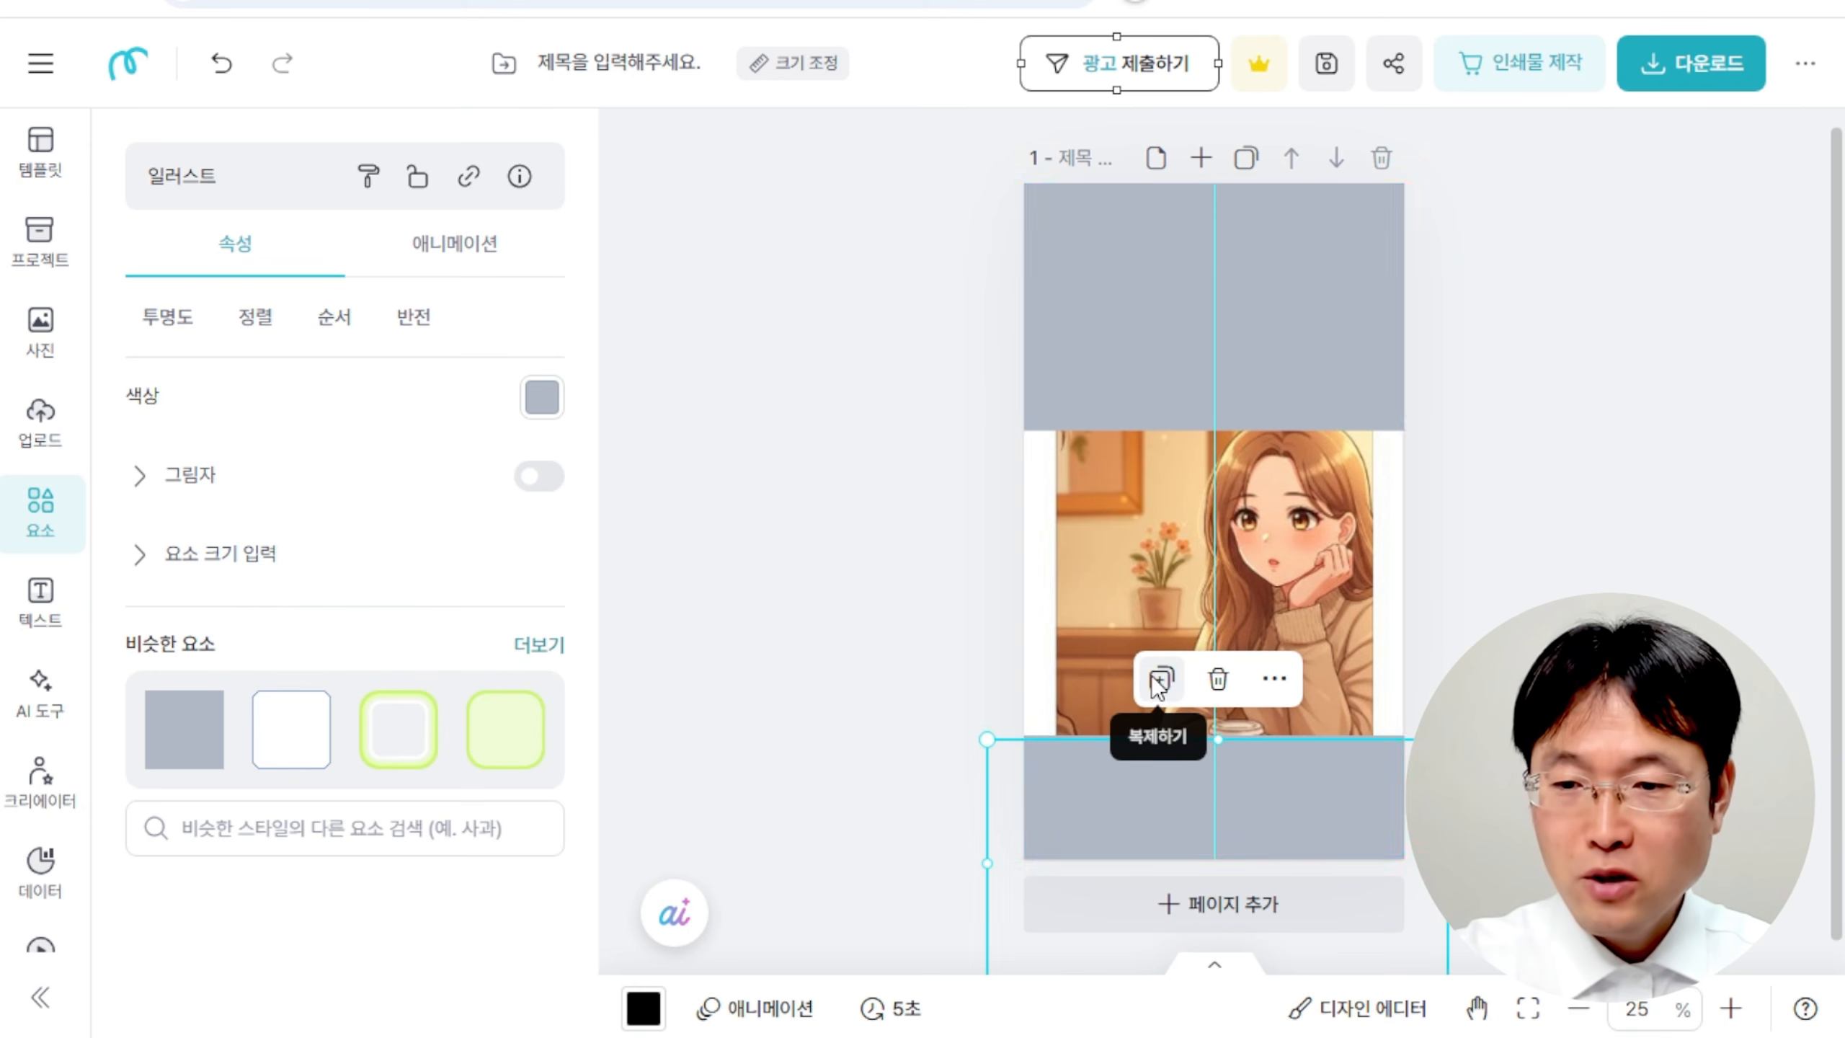
pyautogui.moveTo(1147, 805); pyautogui.dragTo(824, 453)
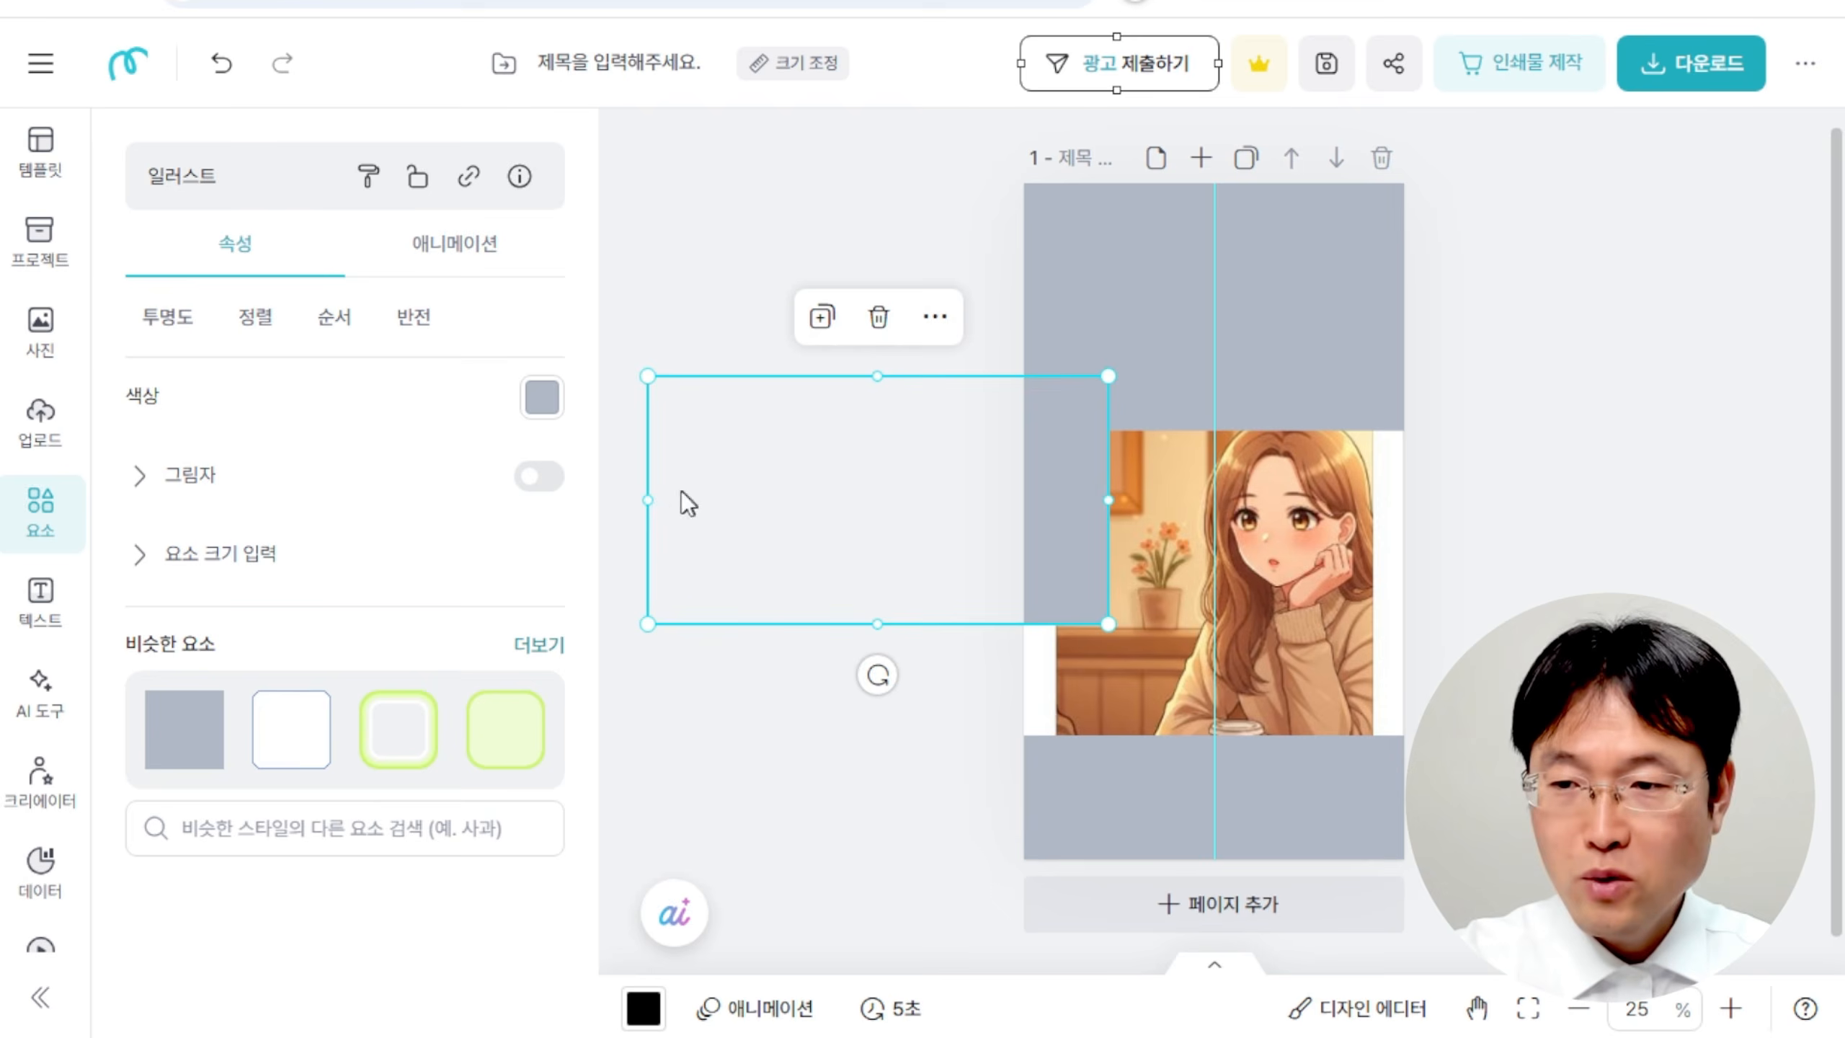
pyautogui.moveTo(638, 498); pyautogui.dragTo(825, 500)
pyautogui.moveTo(964, 627); pyautogui.dragTo(972, 790)
pyautogui.click(989, 530)
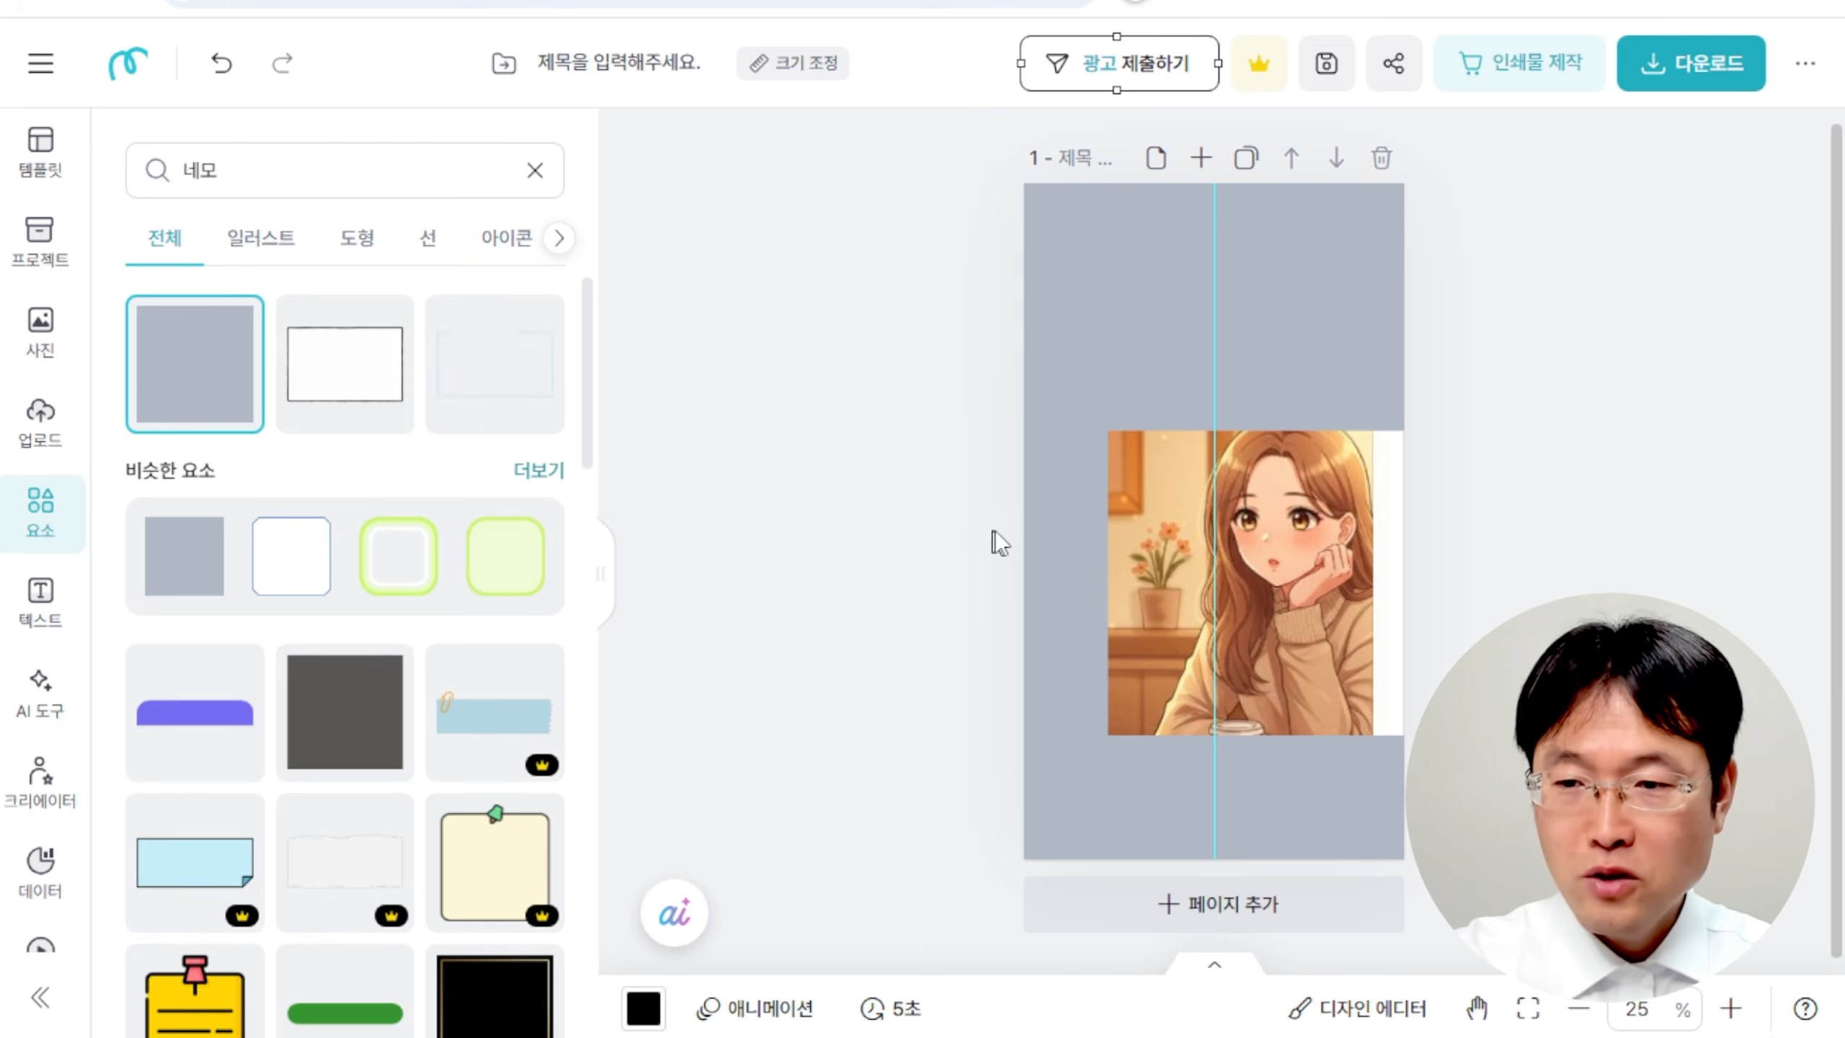
pyautogui.moveTo(1063, 536); pyautogui.dragTo(1040, 493)
pyautogui.click(957, 477)
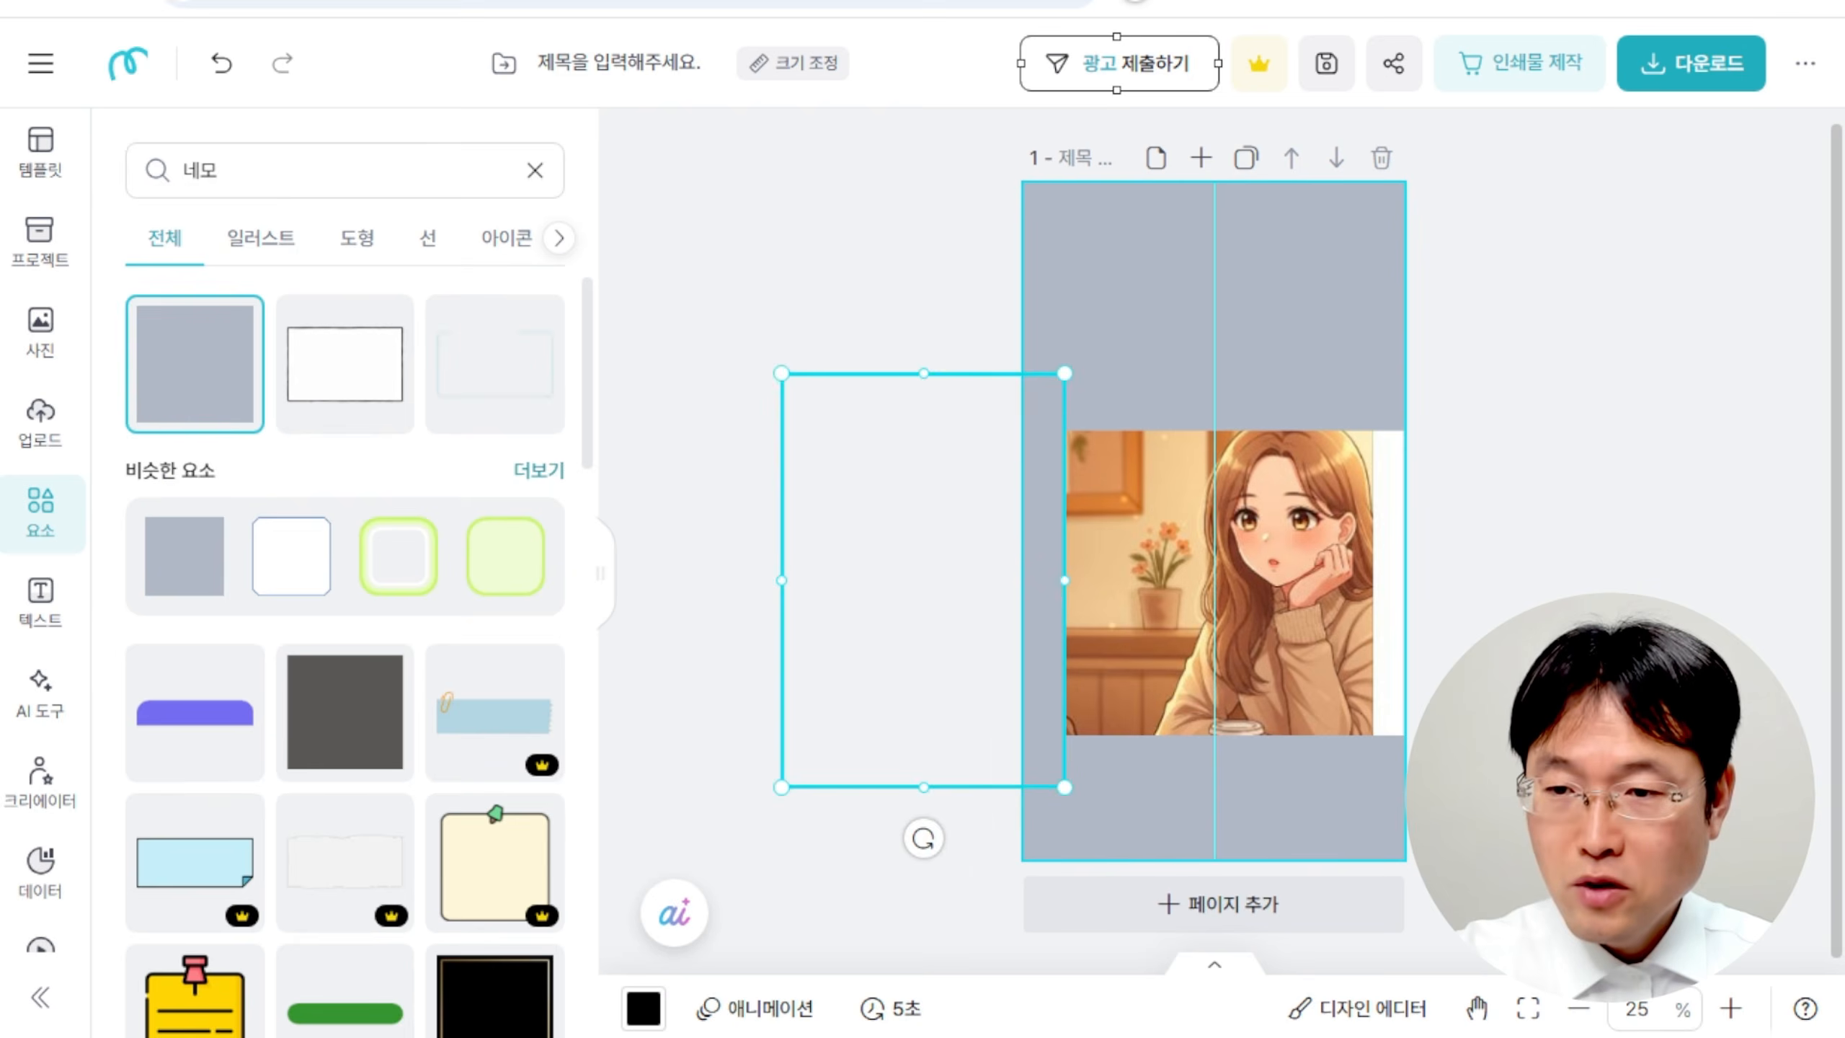
# Duplicate the side rectangle over the picture's right margin and align the left rectangle with the picture's left edge.
pyautogui.click(868, 318)
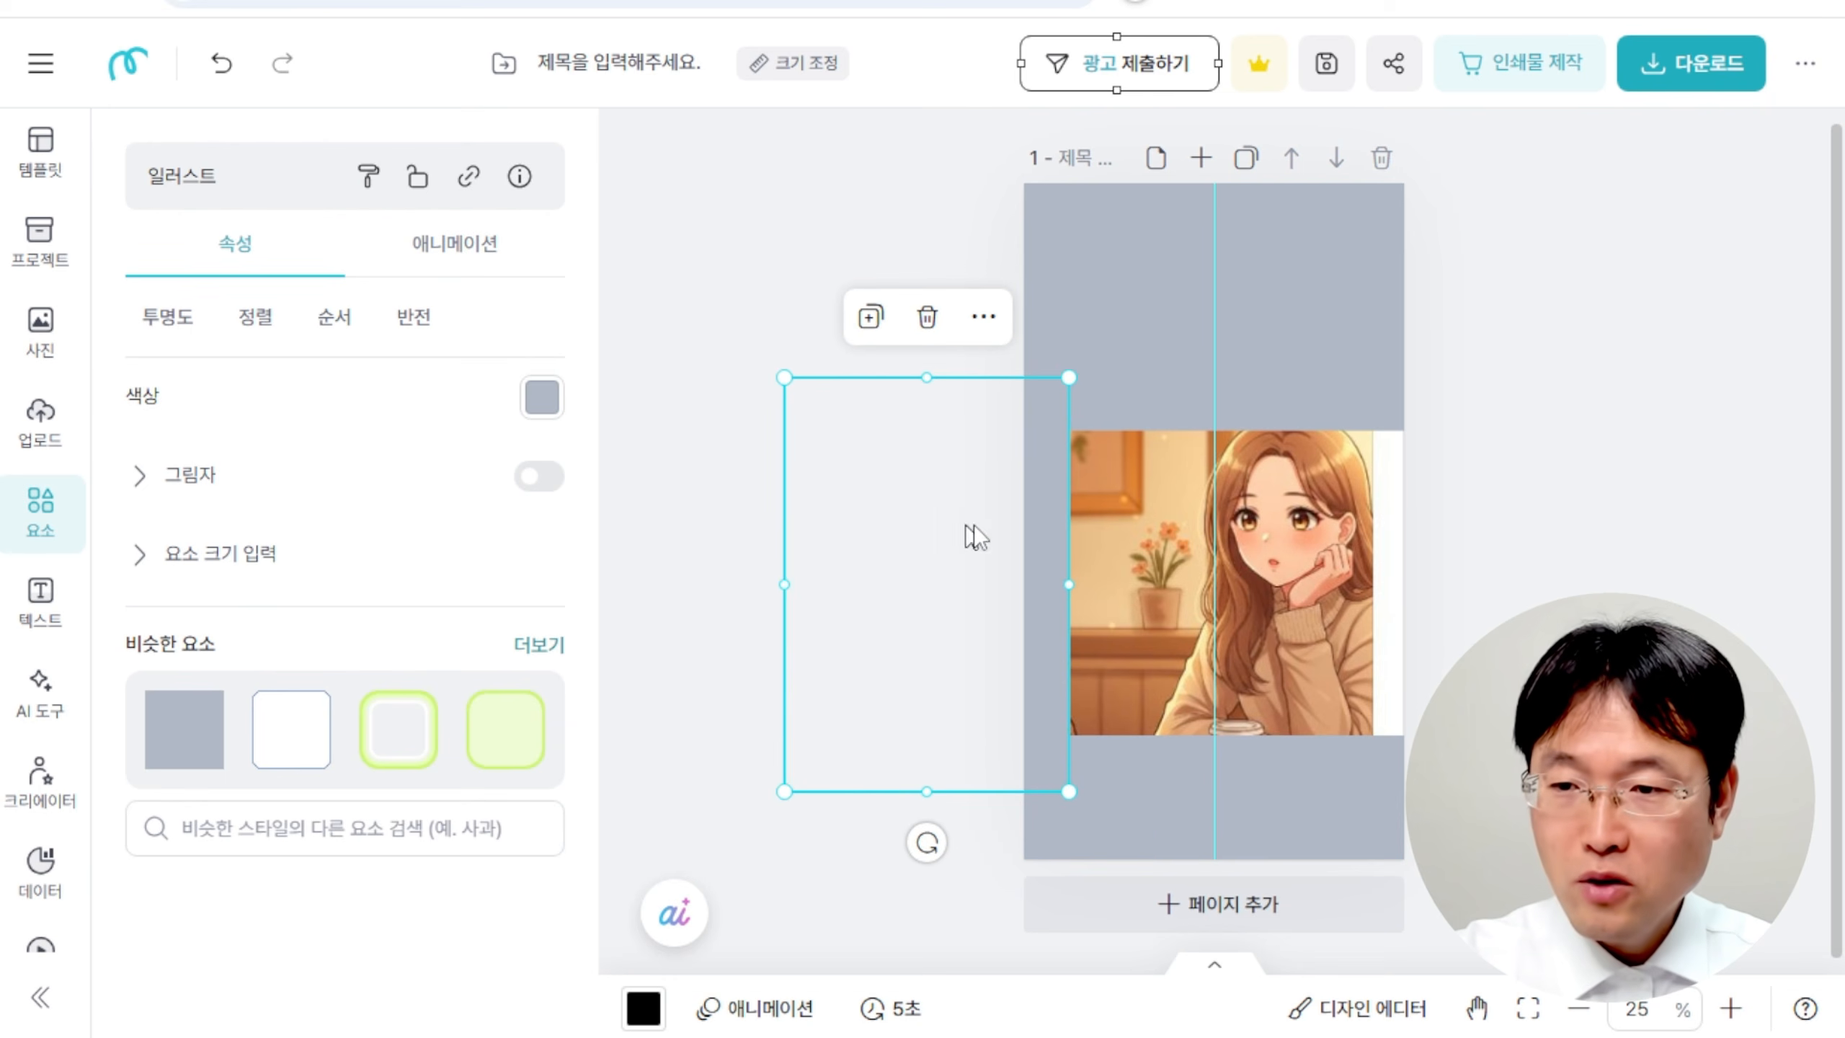
pyautogui.moveTo(1046, 538); pyautogui.dragTo(1573, 536)
pyautogui.moveTo(1035, 580)
pyautogui.mouseDown()
pyautogui.moveTo(1063, 582)
pyautogui.moveTo(1035, 553)
pyautogui.mouseUp()
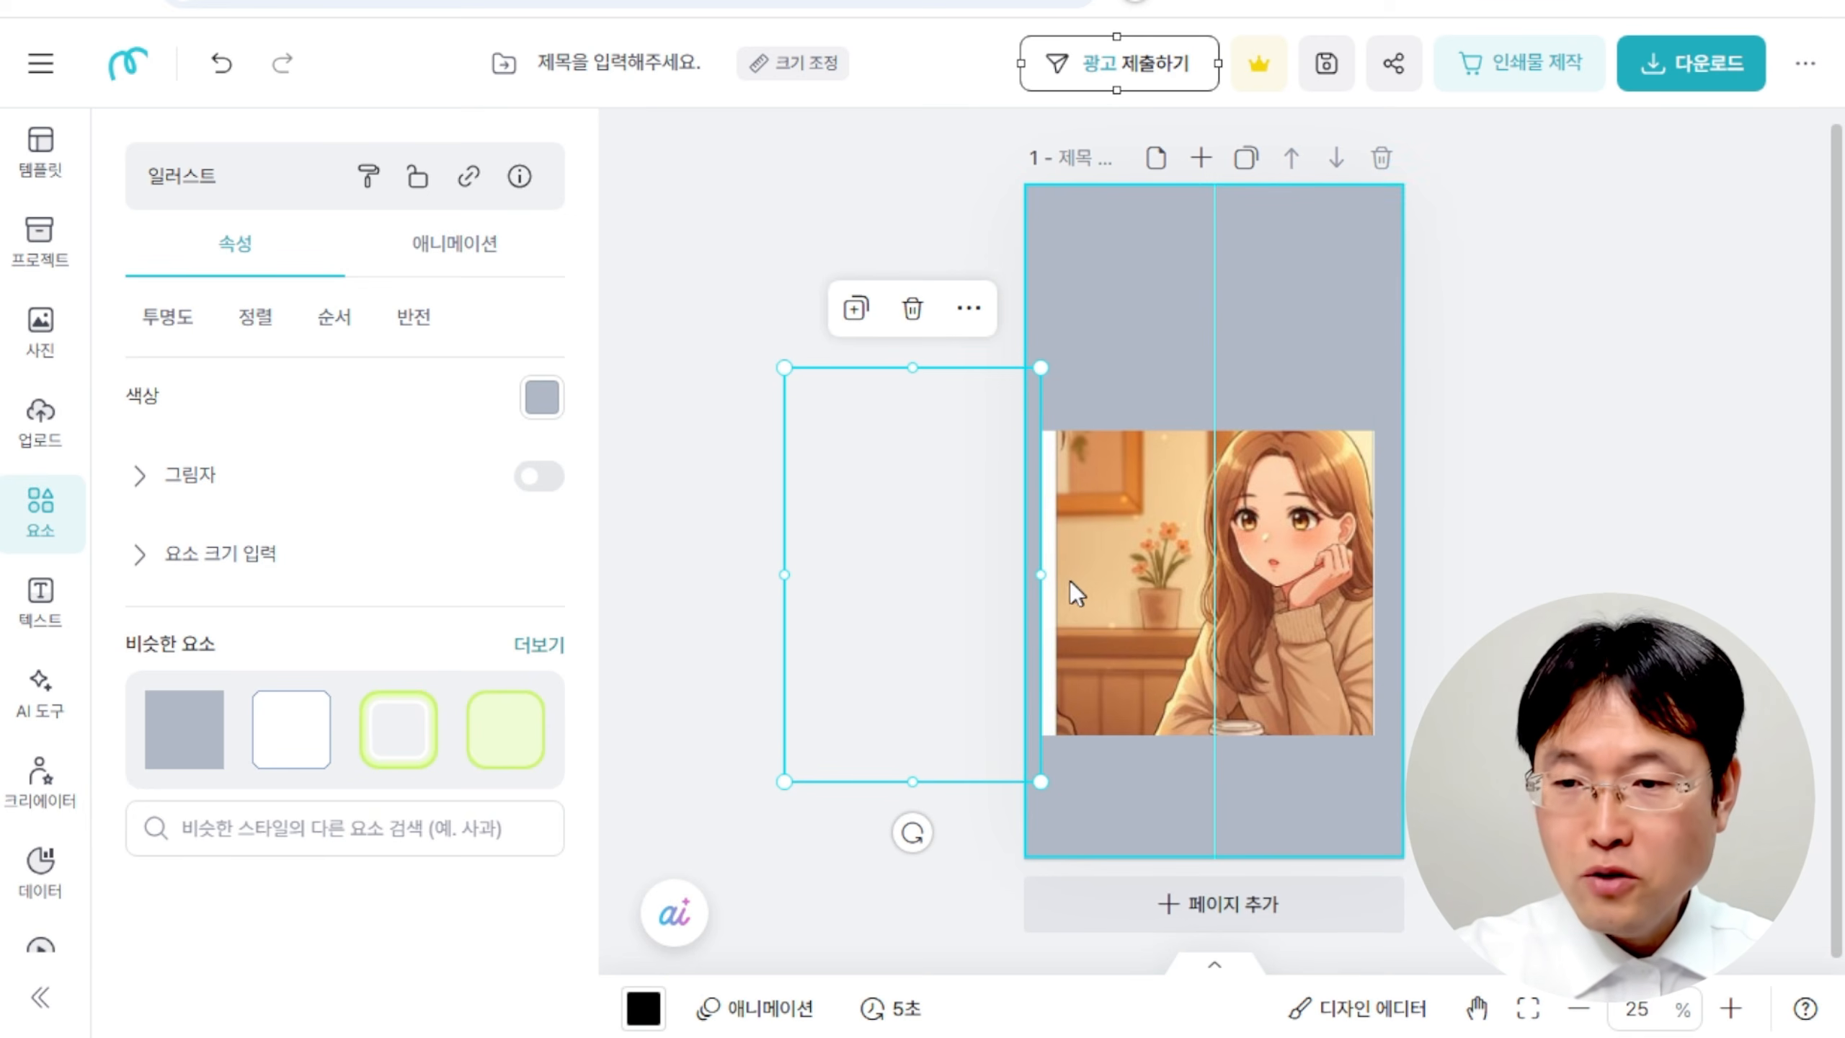
pyautogui.moveTo(1043, 576); pyautogui.dragTo(1058, 576)
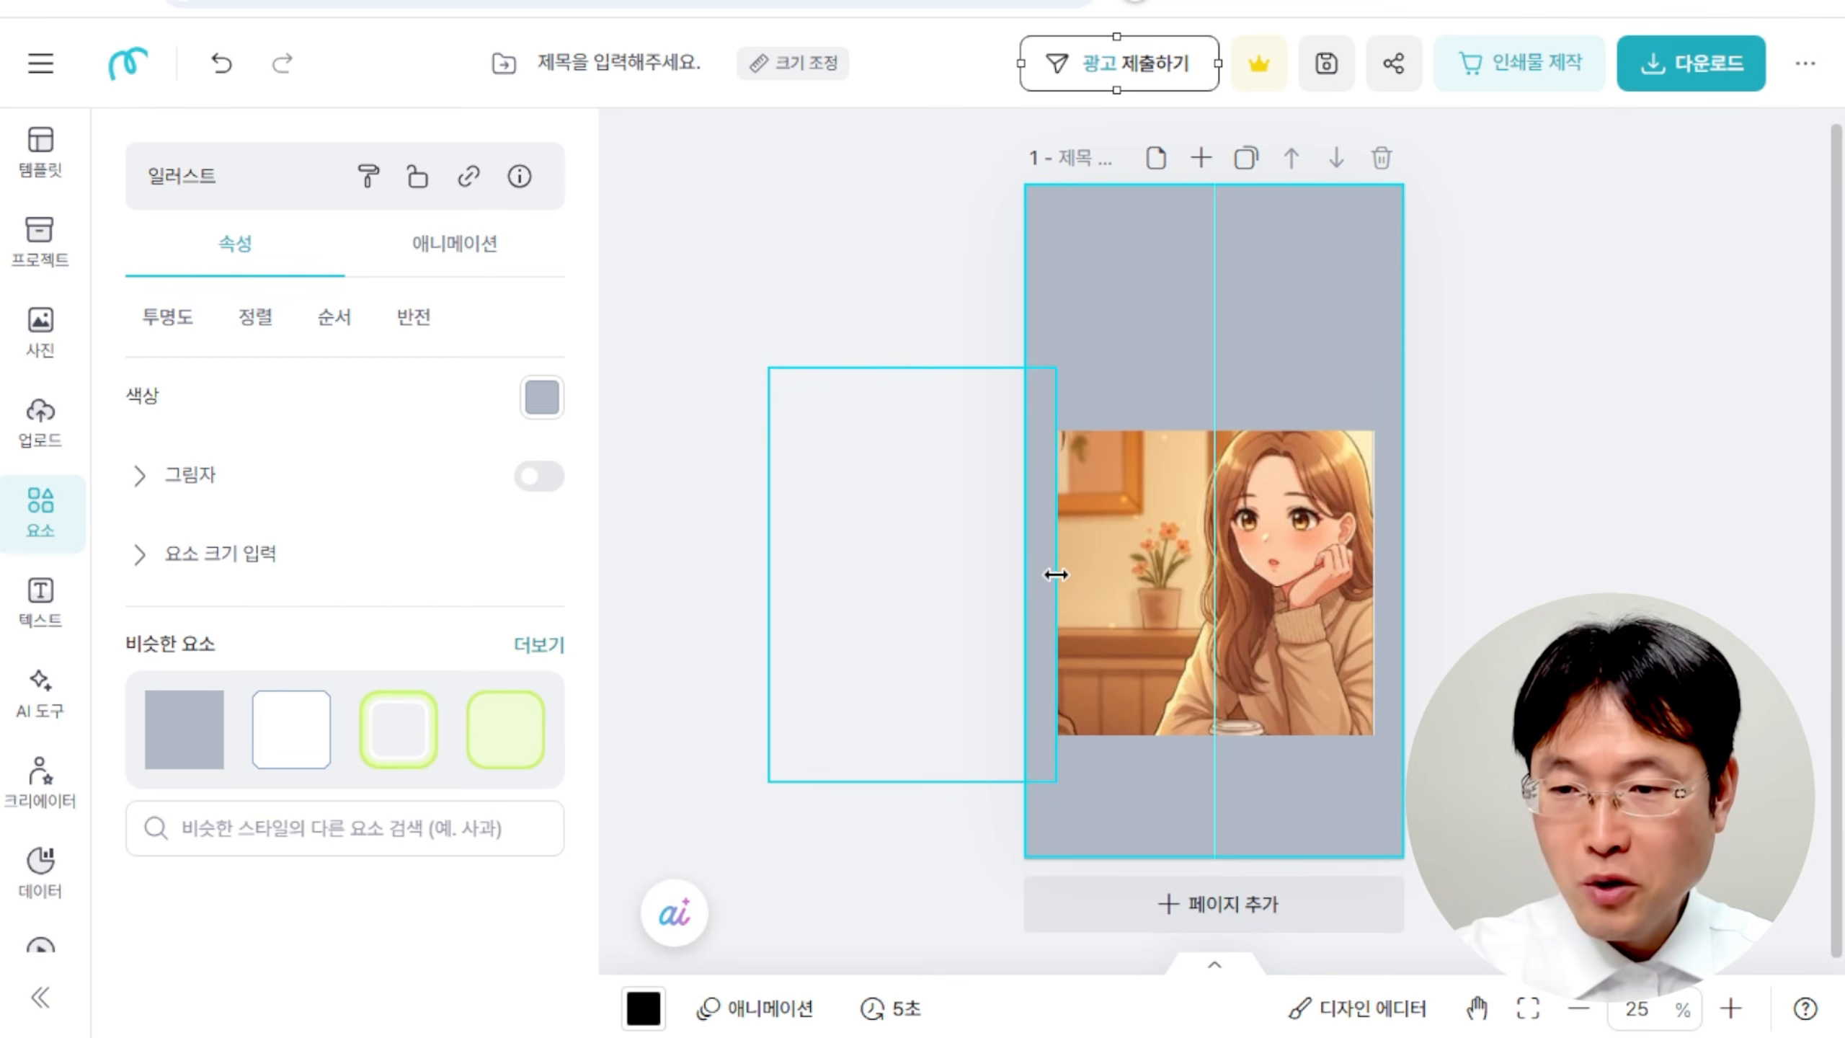
pyautogui.click(1553, 558)
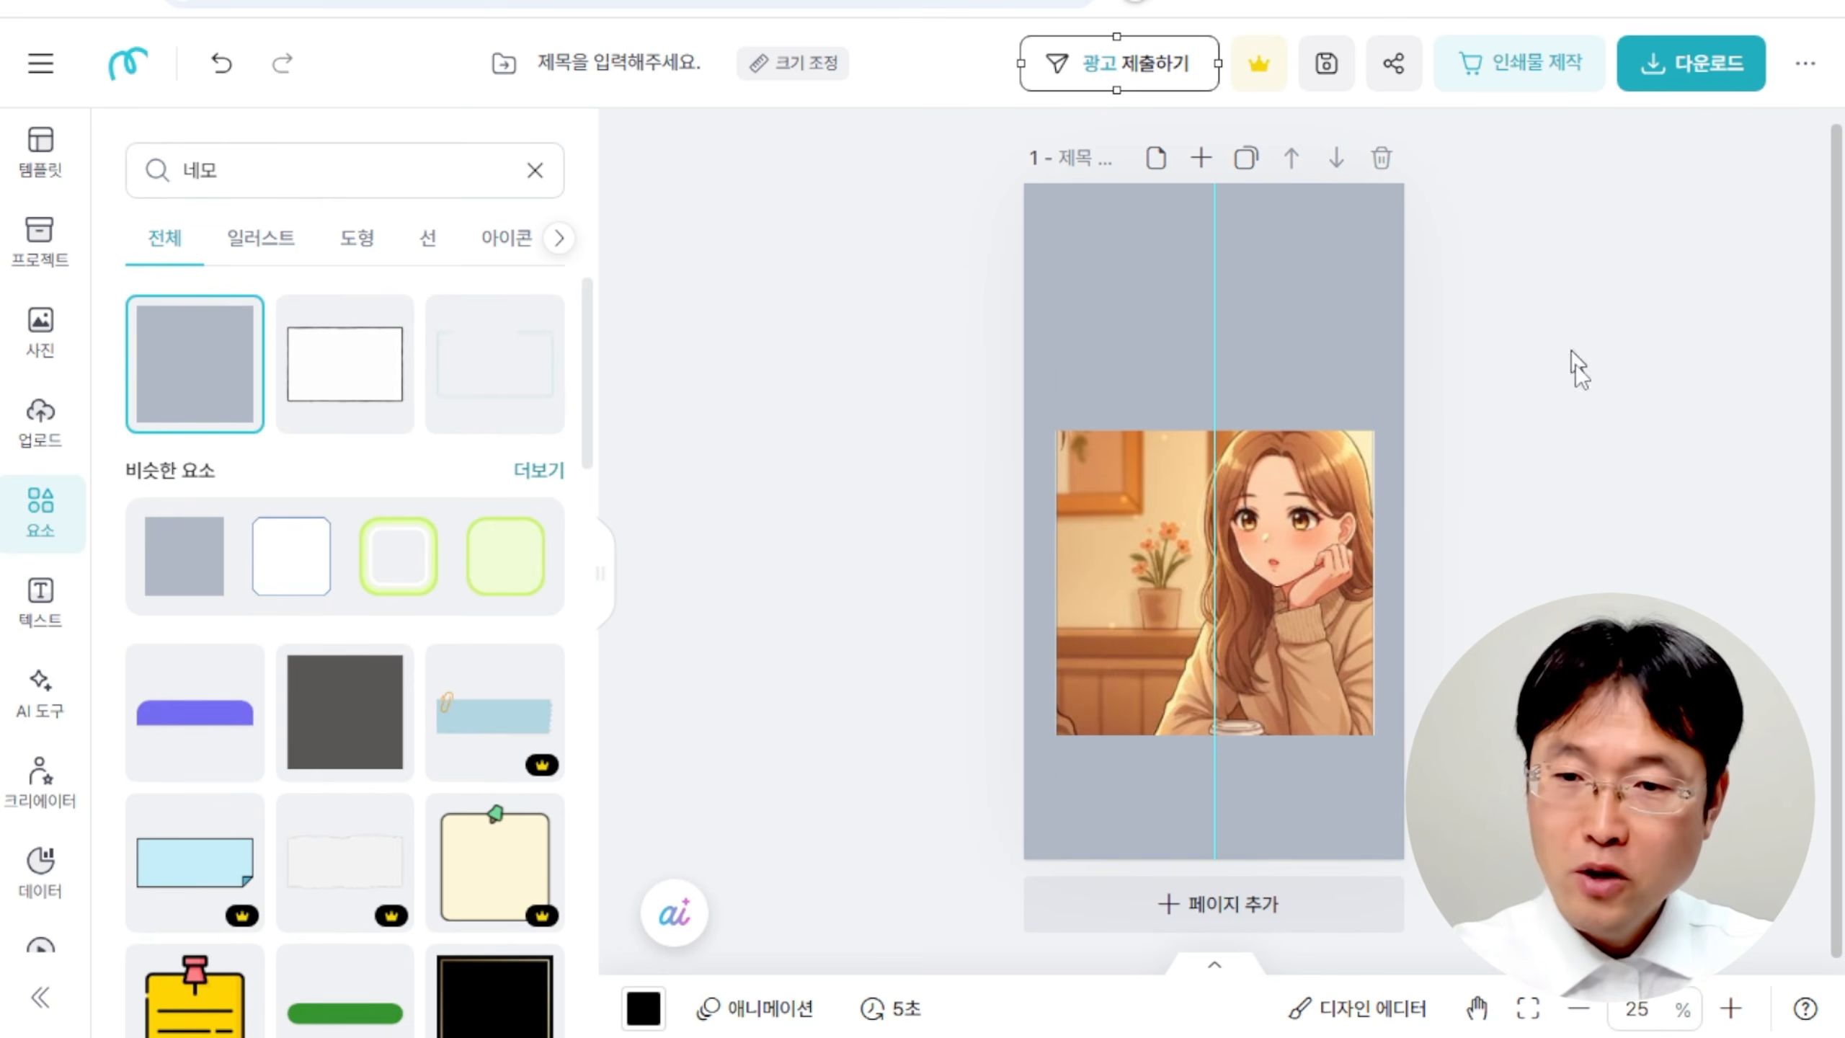
# Group the four grey rectangles surrounding the picture.
pyautogui.click(1306, 297)
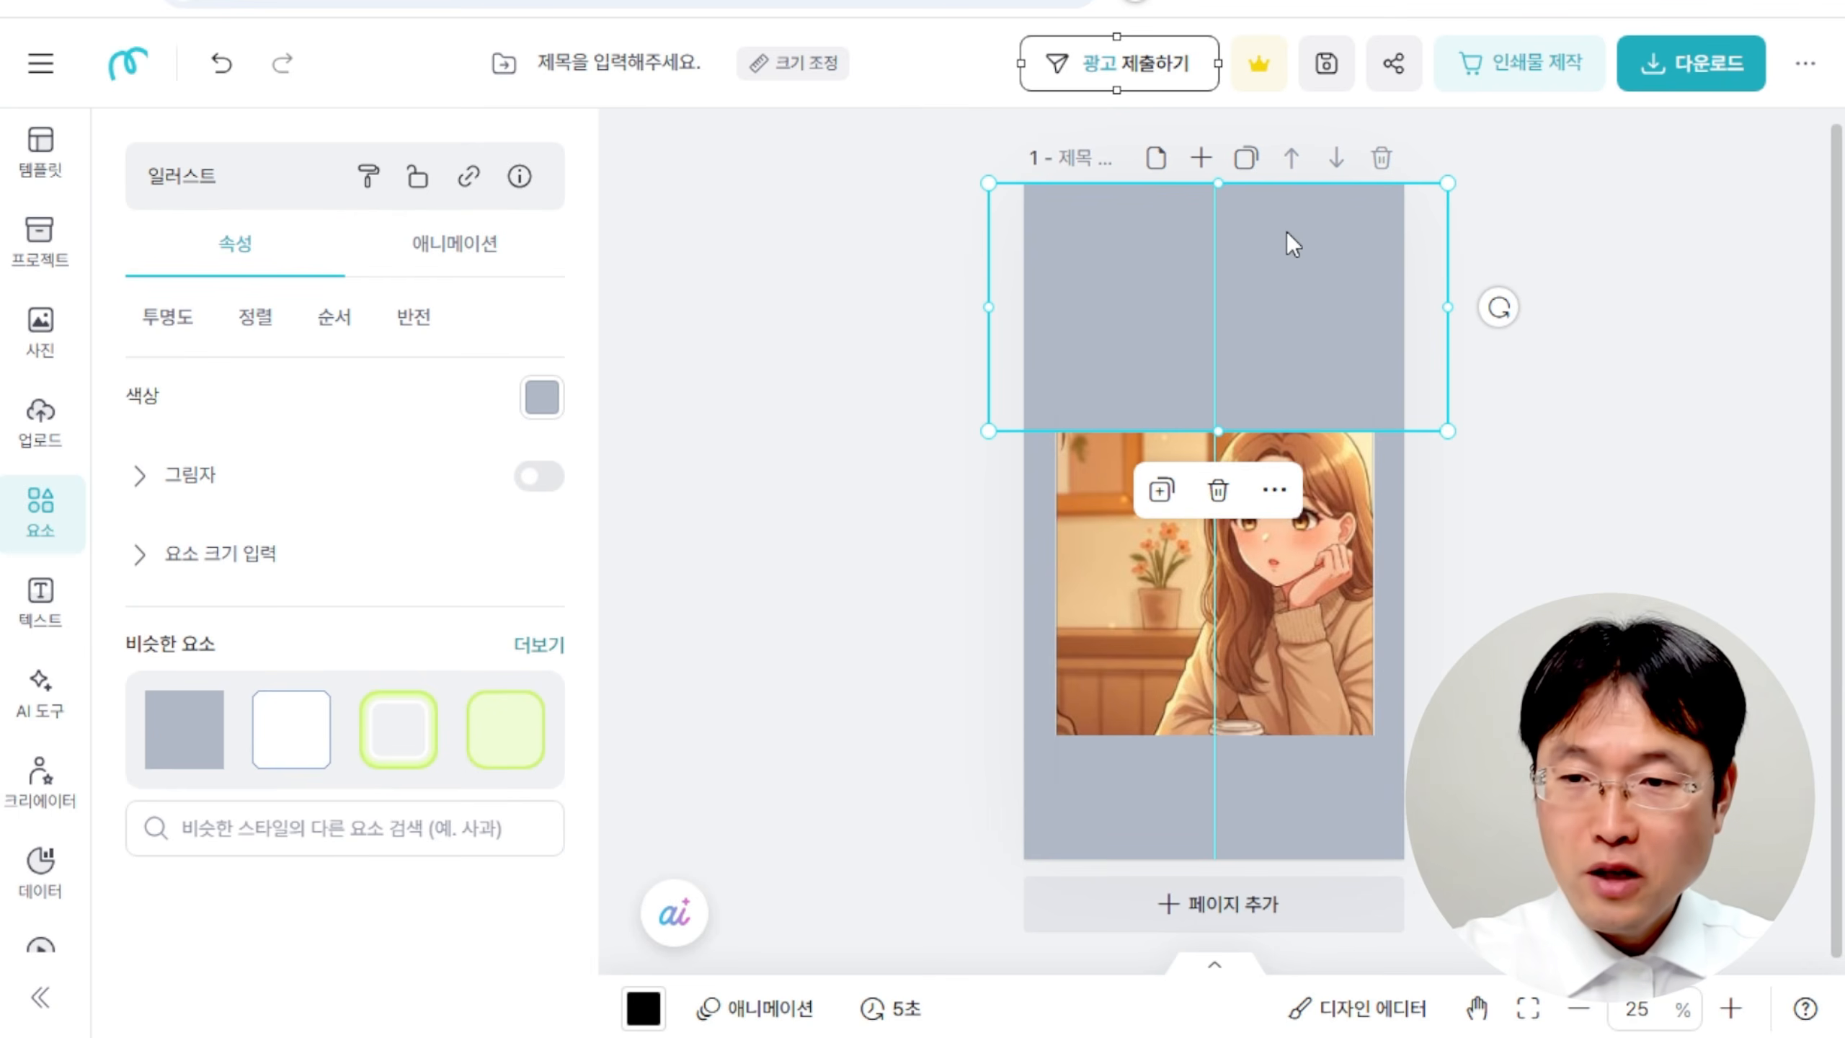
pyautogui.keyDown('shift'); pyautogui.click(1032, 536); pyautogui.keyUp('shift')
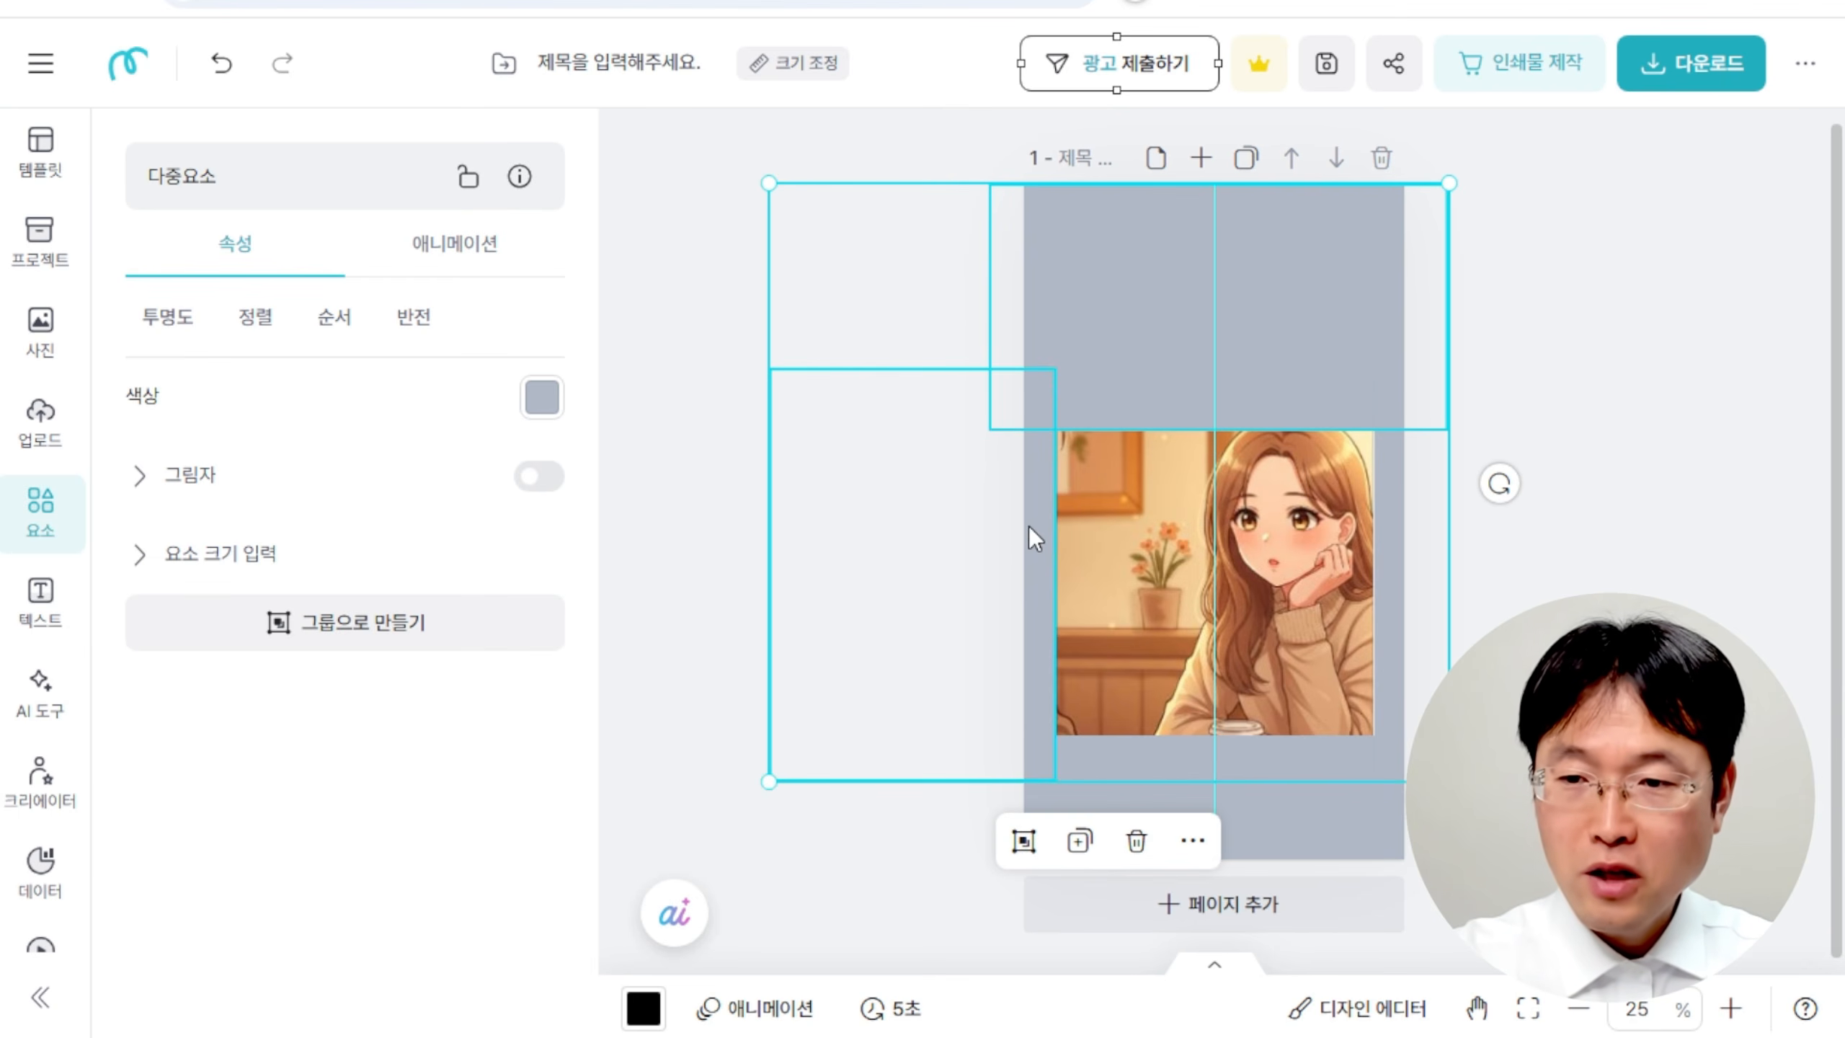
pyautogui.keyDown('shift'); pyautogui.click(1384, 525); pyautogui.keyUp('shift')
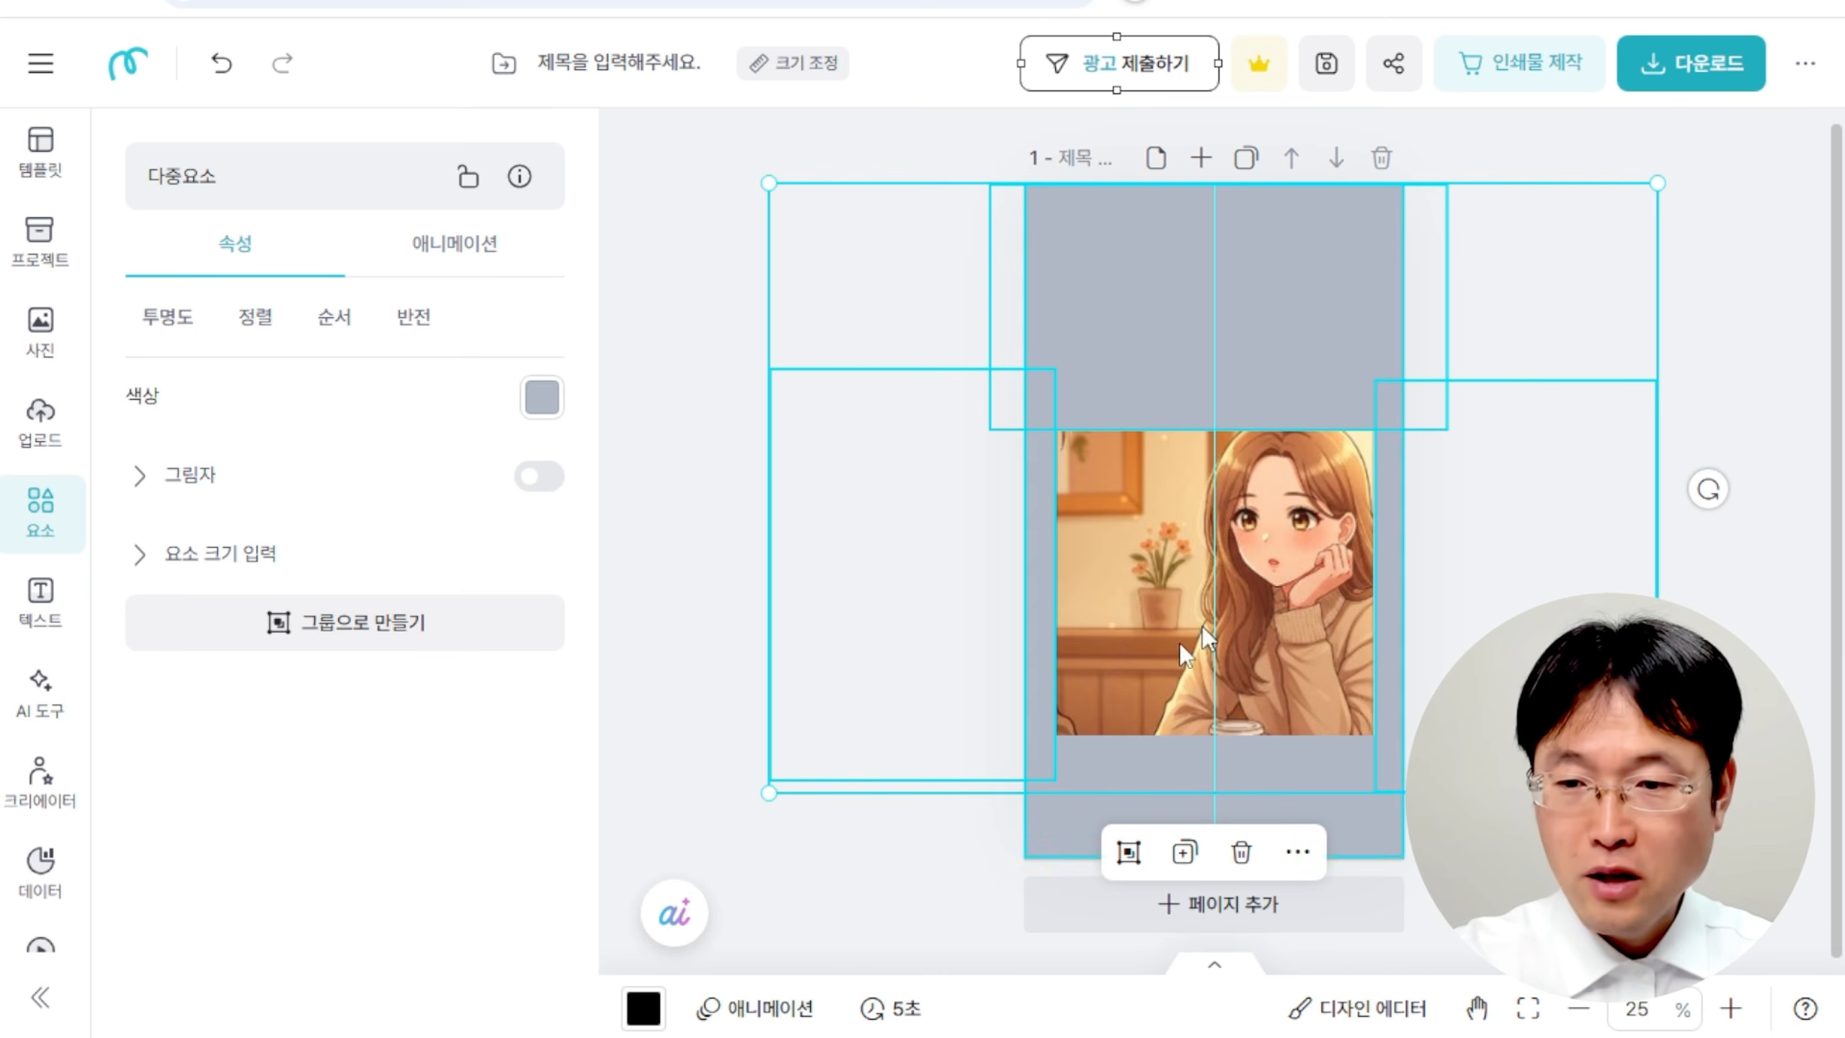
pyautogui.keyDown('shift'); pyautogui.click(1043, 842); pyautogui.keyUp('shift')
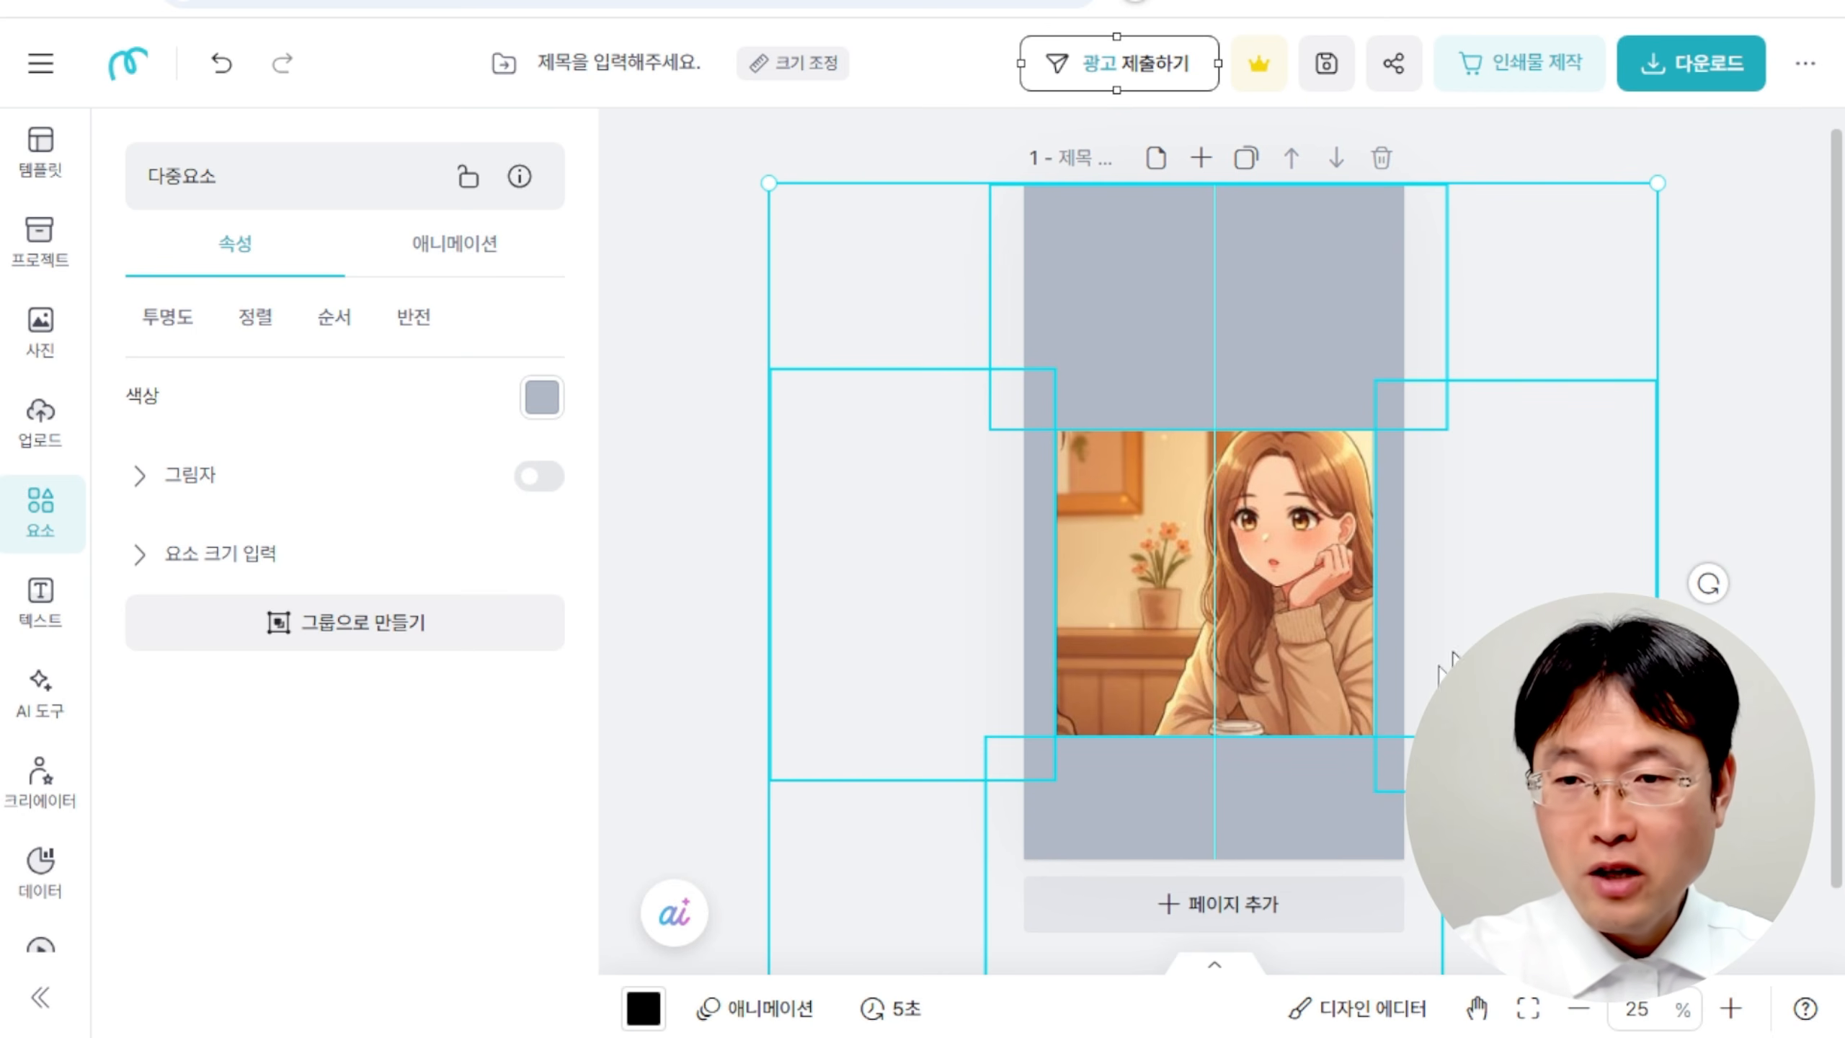
pyautogui.rightClick(1280, 253)
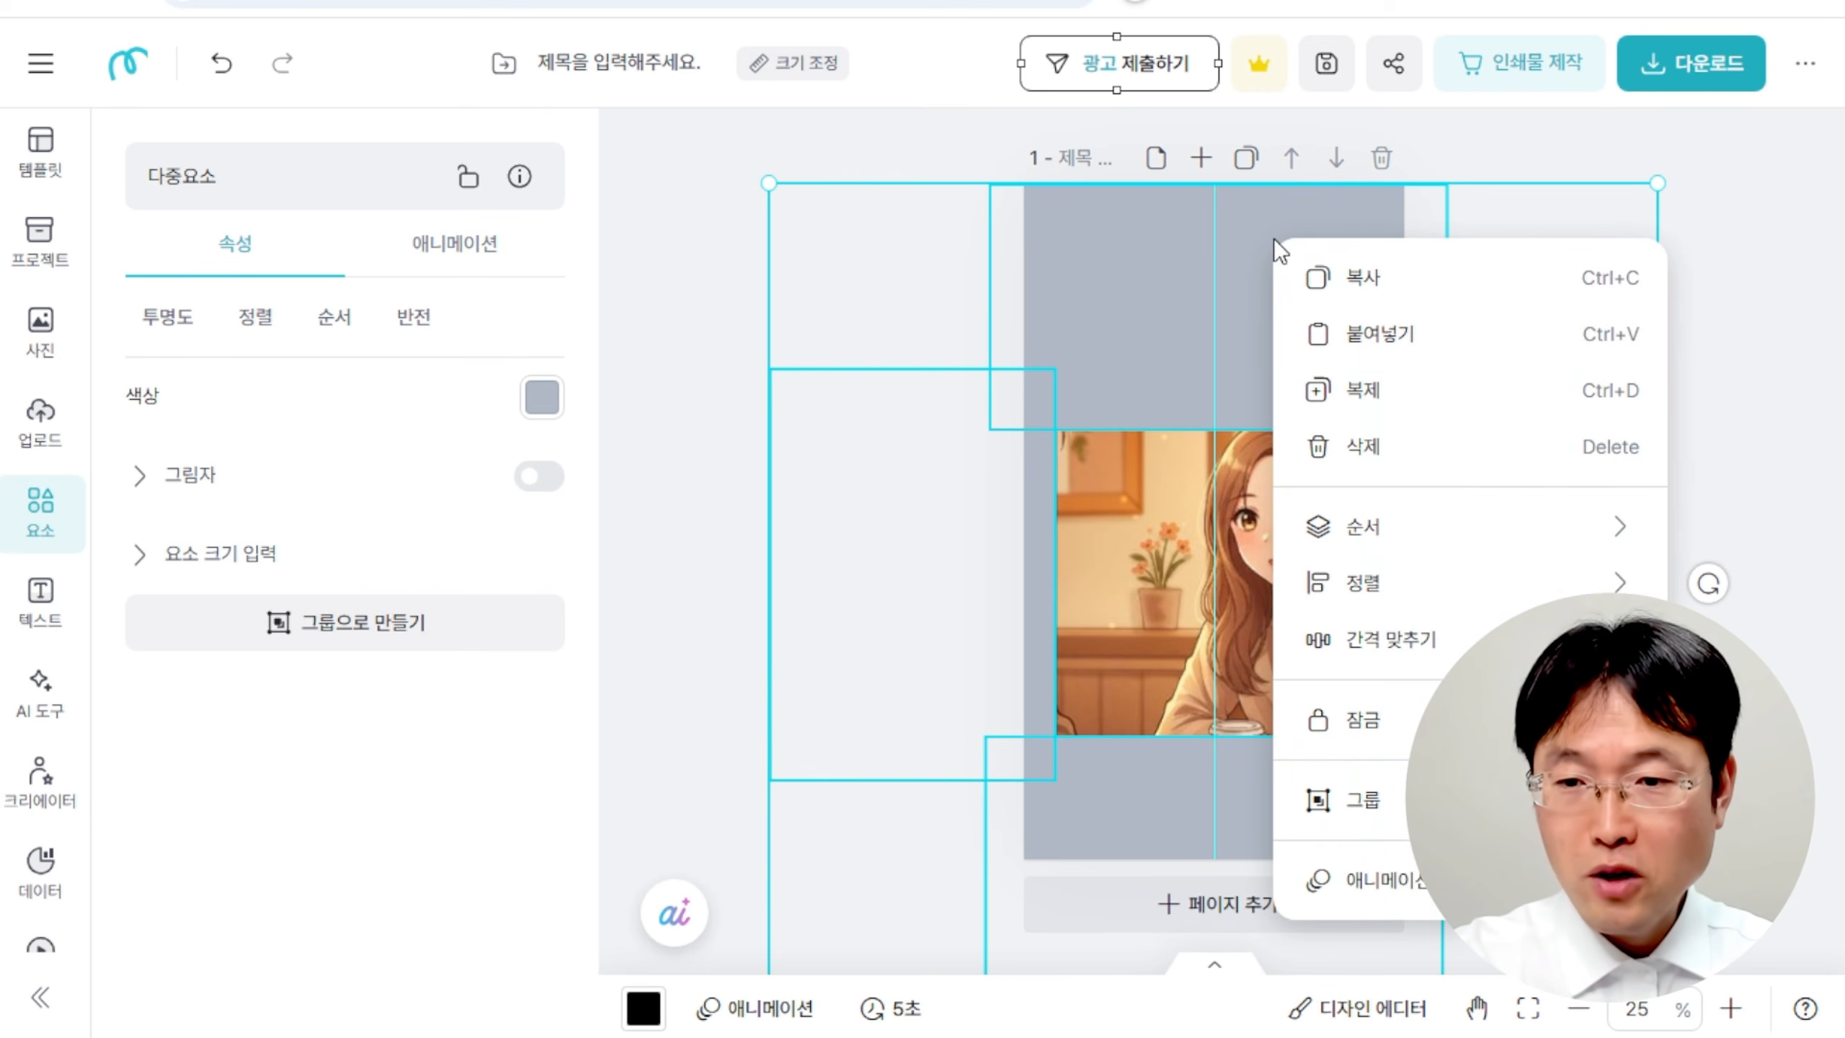
pyautogui.click(1371, 800)
pyautogui.click(1640, 210)
# Send the grey rectangle group to the very back of the page.
pyautogui.click(1361, 257)
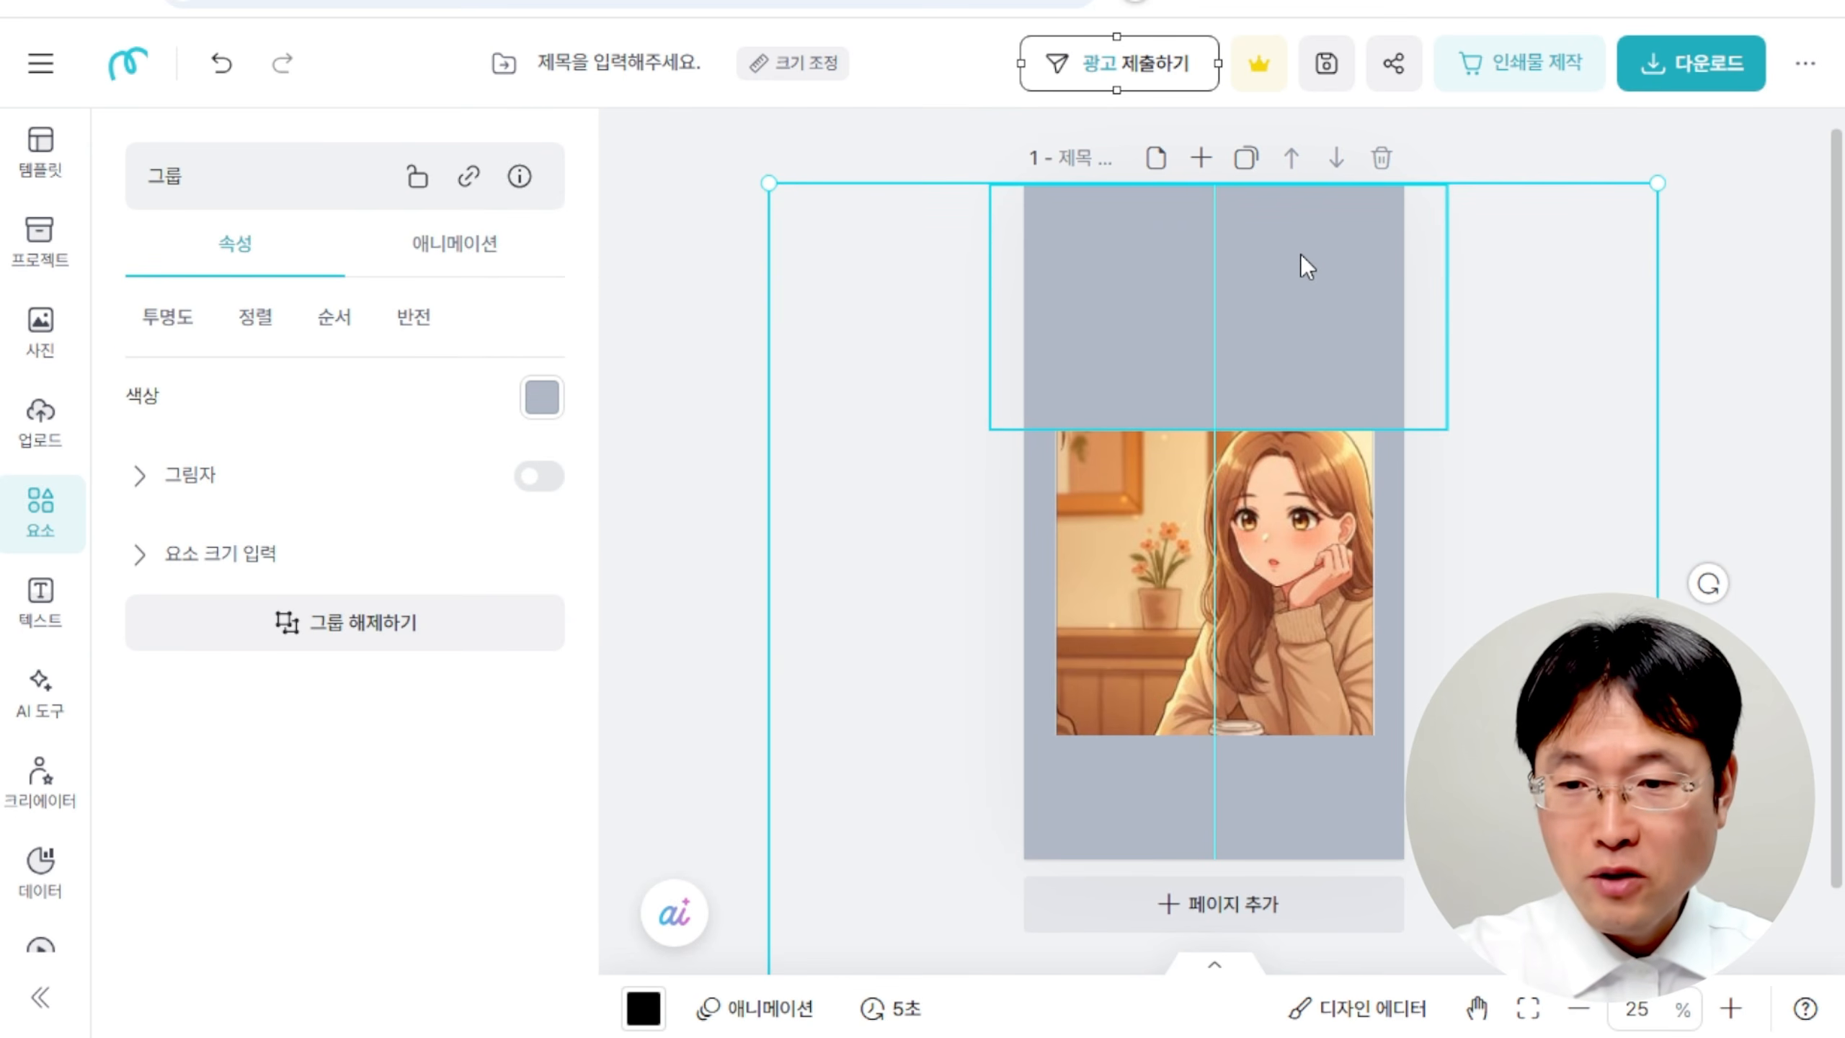
pyautogui.rightClick(1300, 254)
pyautogui.moveTo(1409, 544)
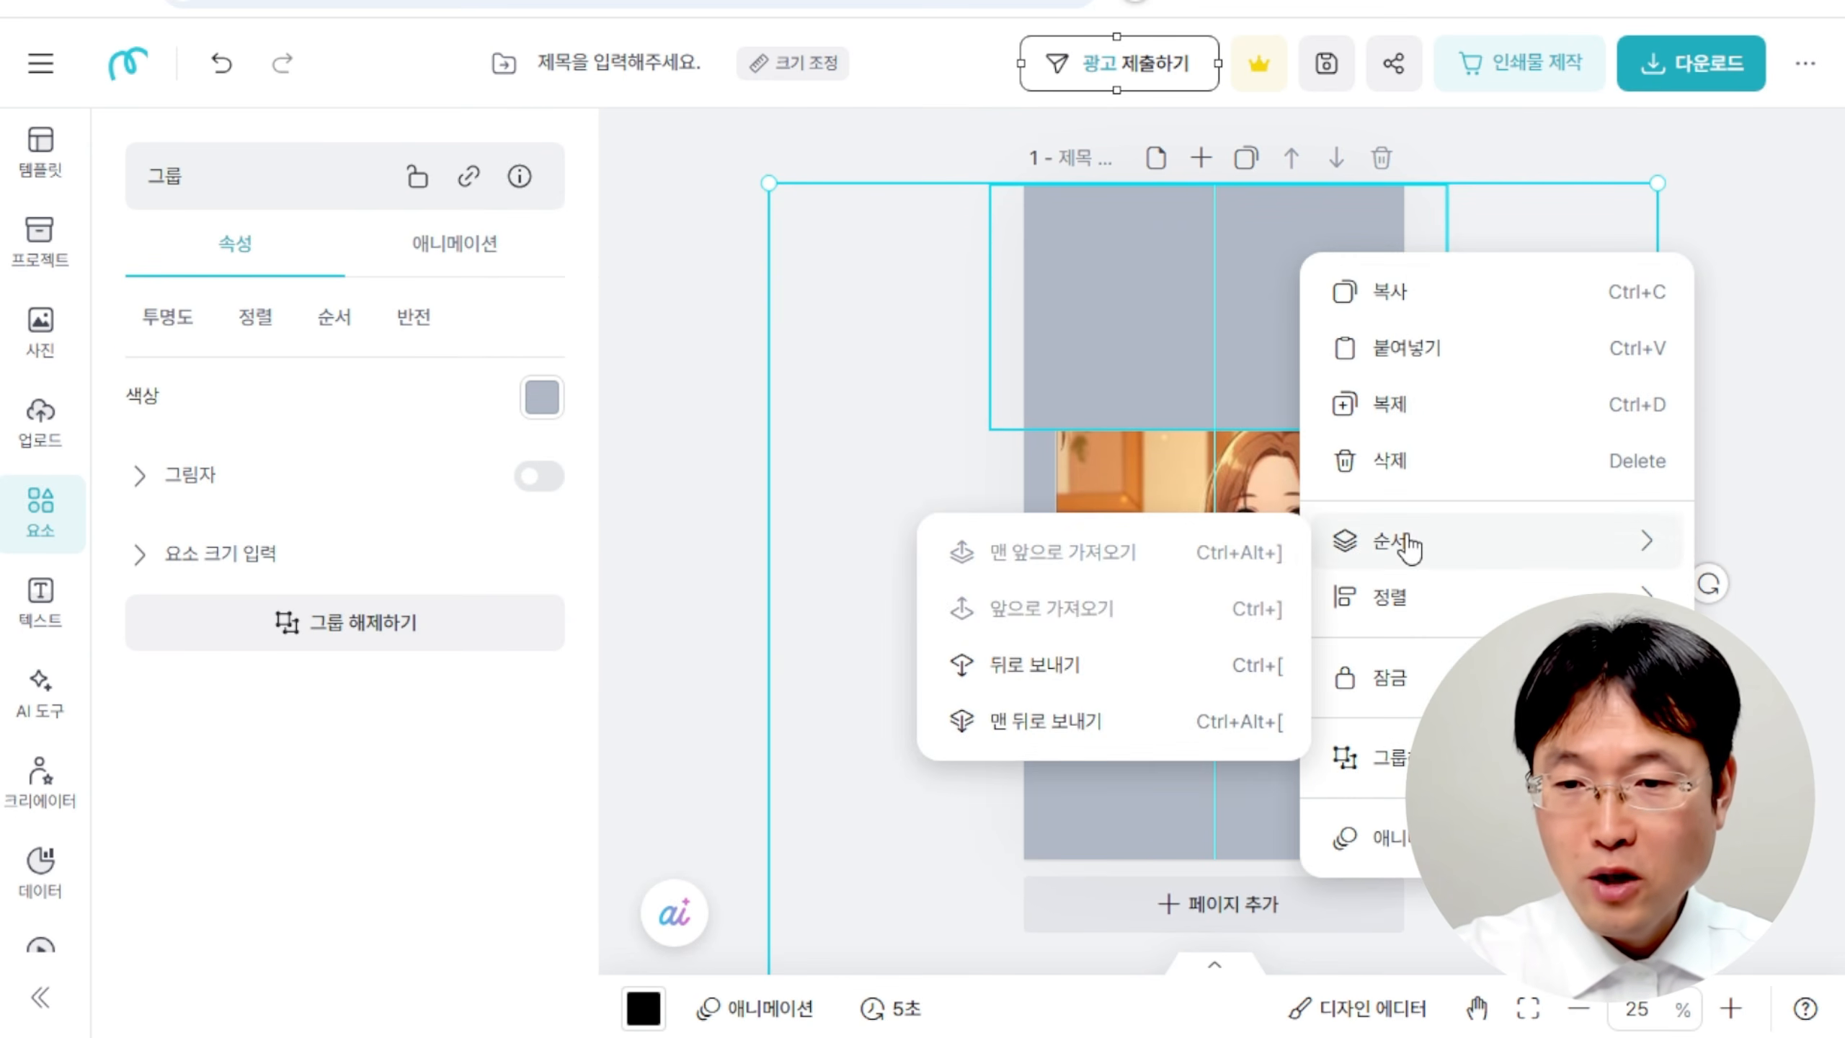
pyautogui.click(1060, 726)
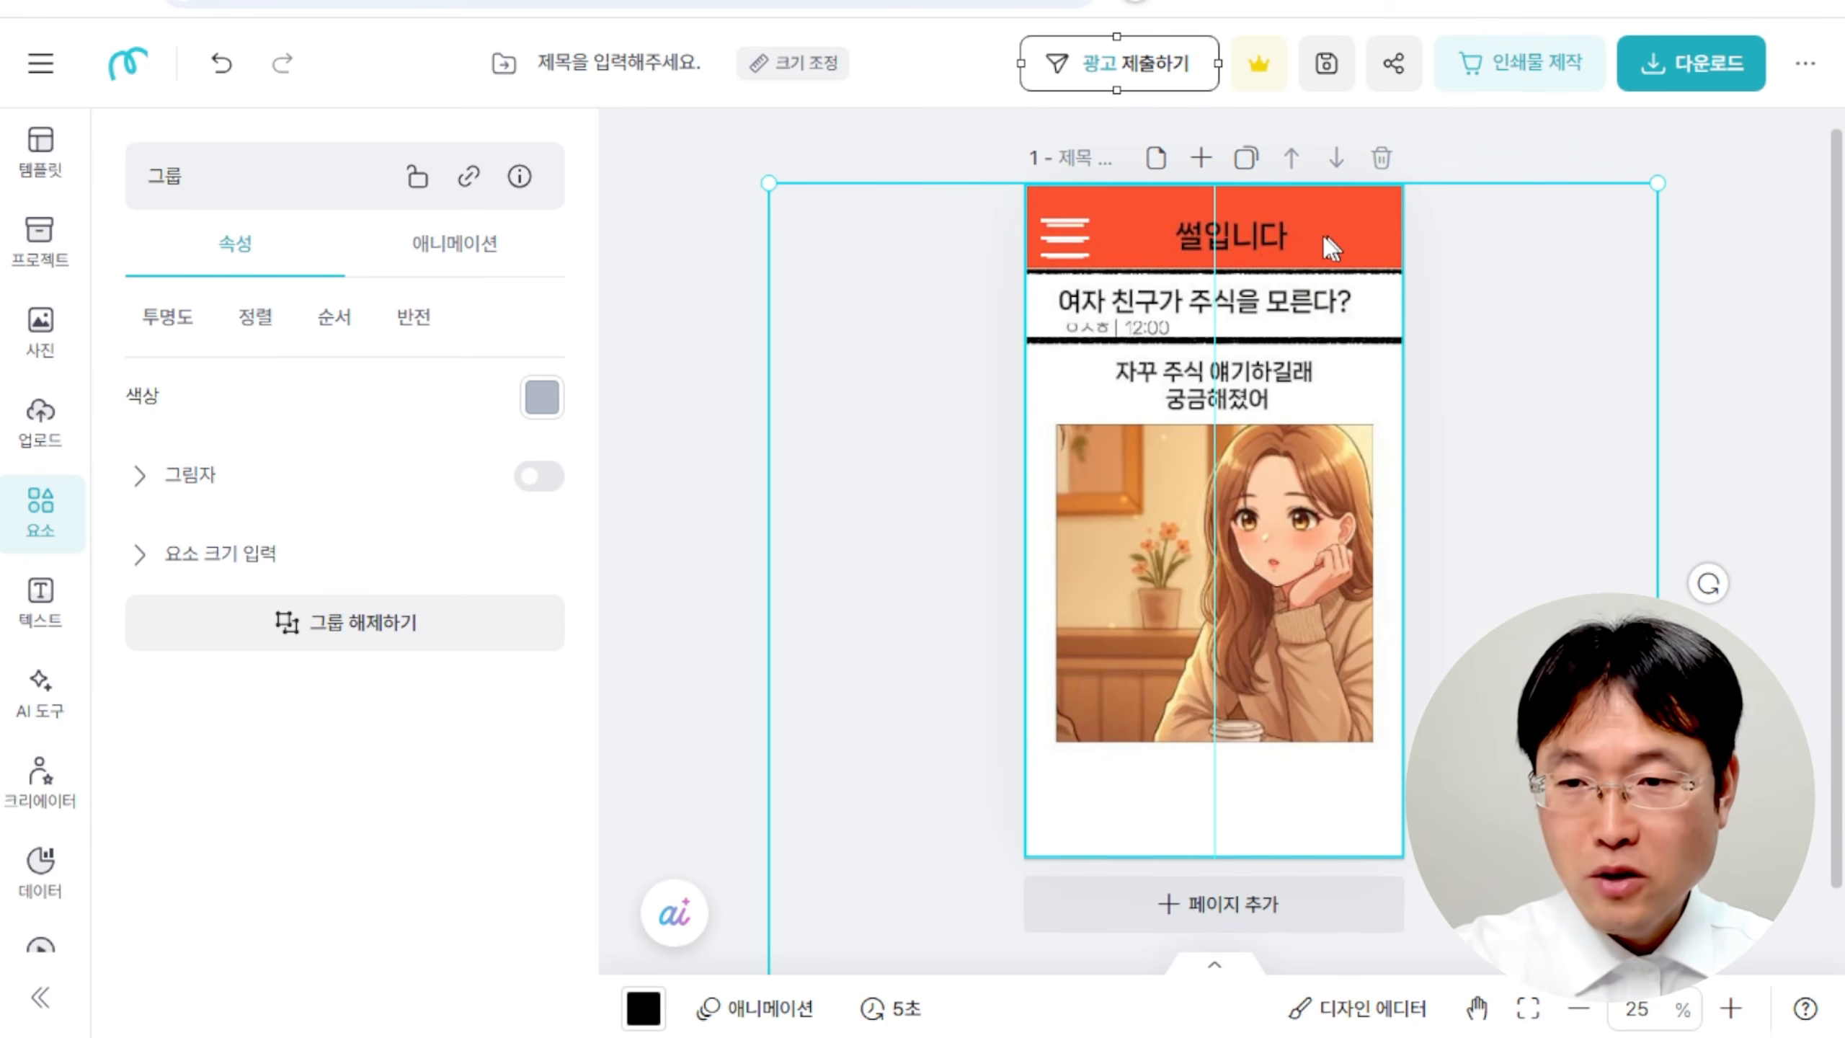
# Pull the reference image out of place and delete it from the page.
pyautogui.moveTo(1319, 223)
pyautogui.mouseDown()
pyautogui.moveTo(1133, 228)
pyautogui.moveTo(1692, 227)
pyautogui.moveTo(1208, 309)
pyautogui.moveTo(1403, 280)
pyautogui.moveTo(1308, 253)
pyautogui.mouseUp()
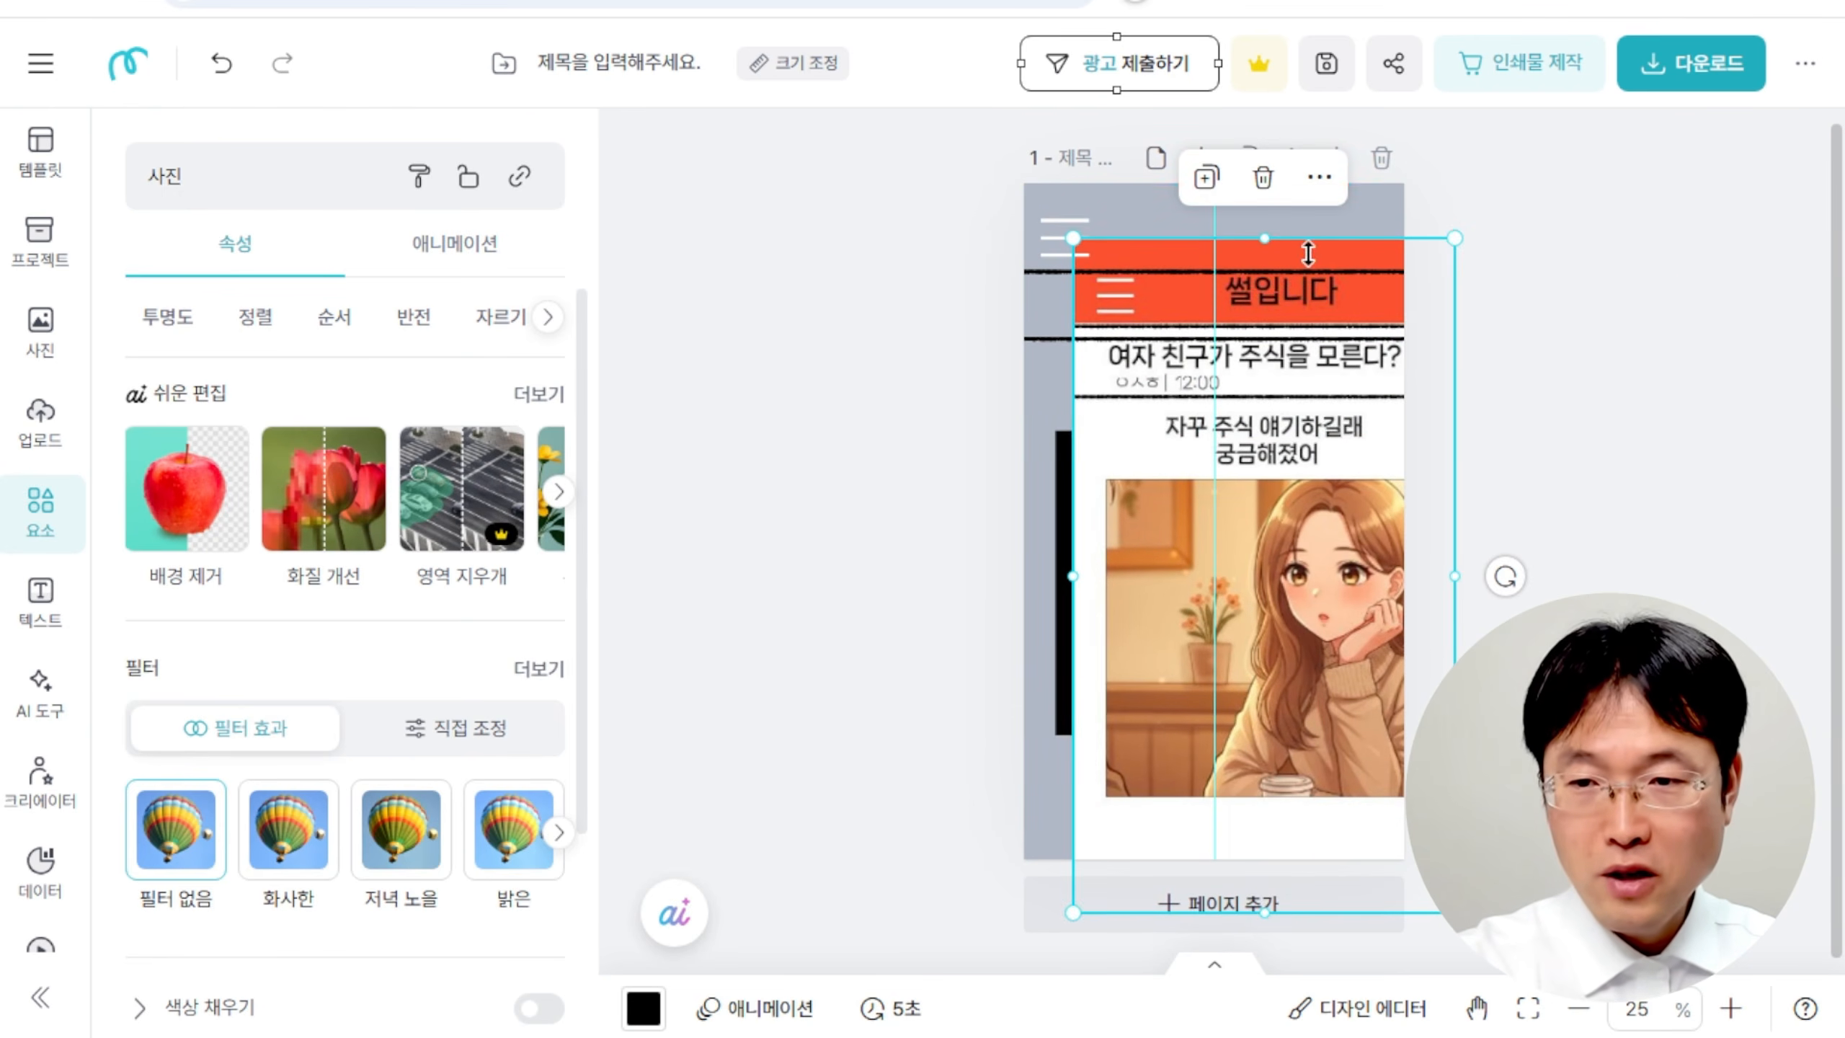
pyautogui.click(1264, 179)
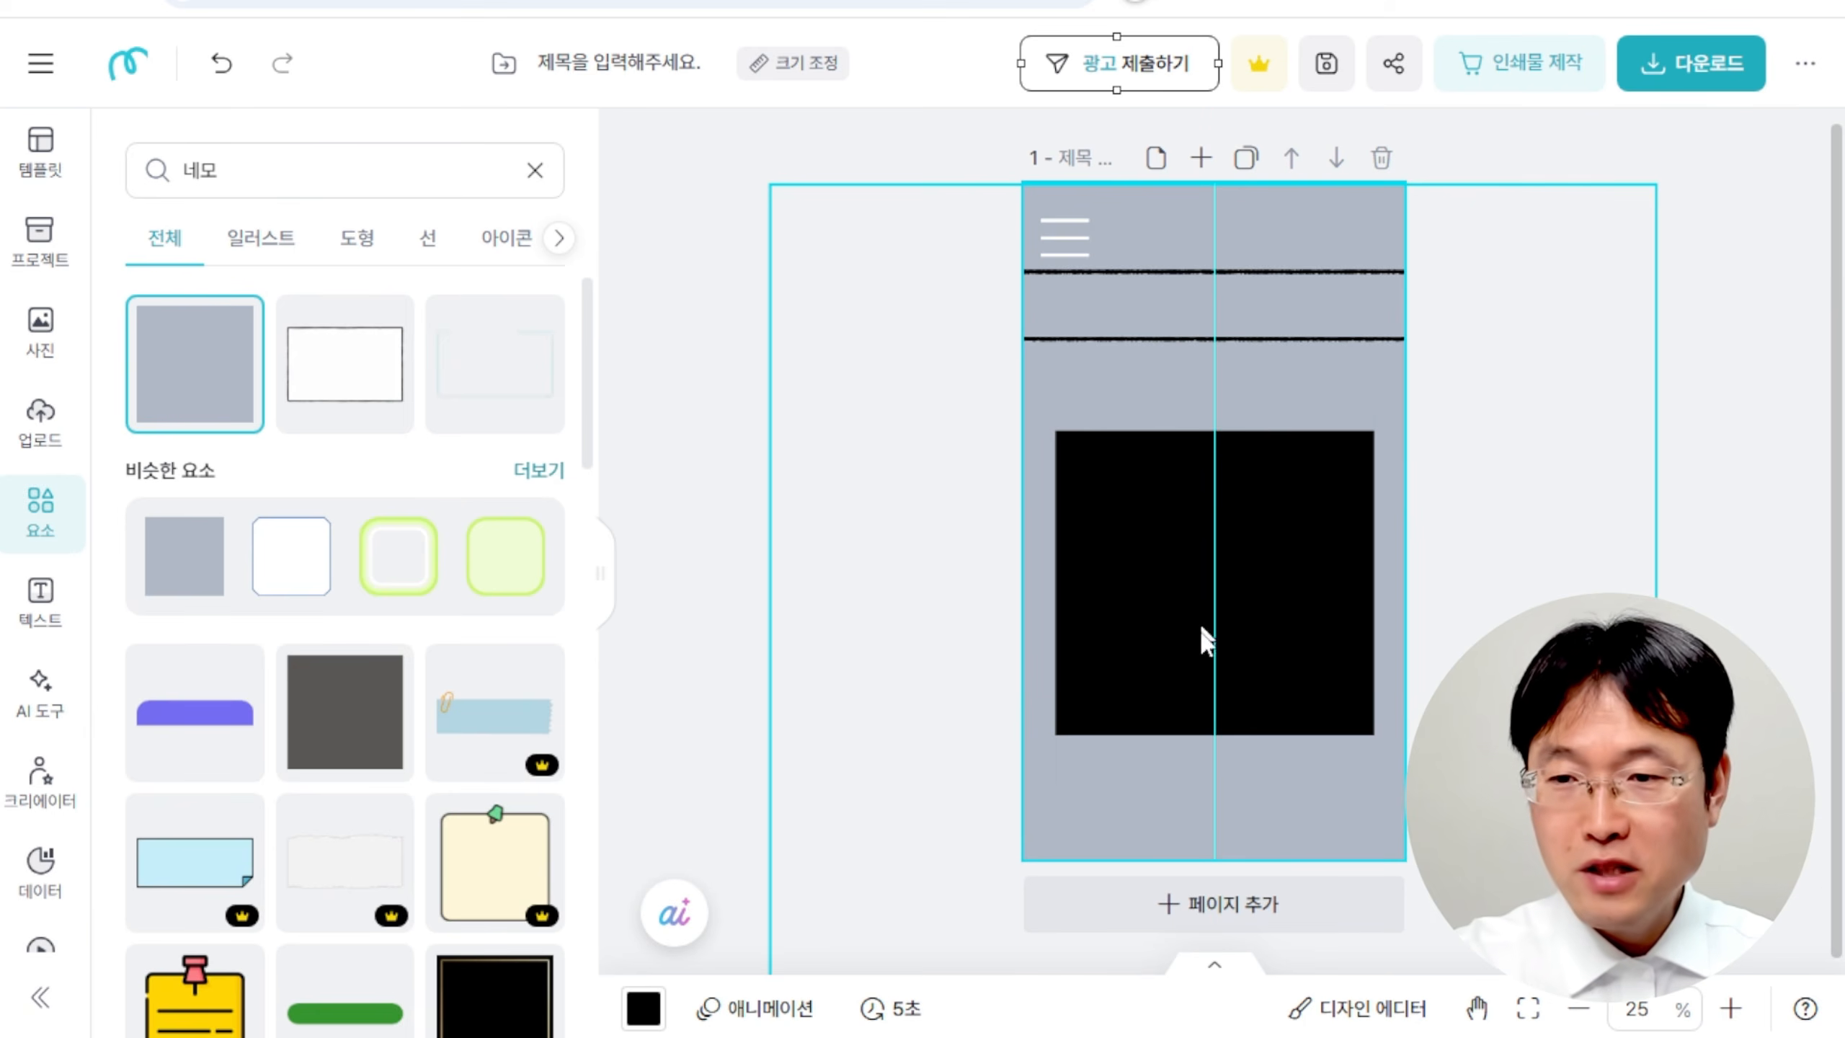
# Recolour the grey rectangle group white.
pyautogui.click(1080, 800)
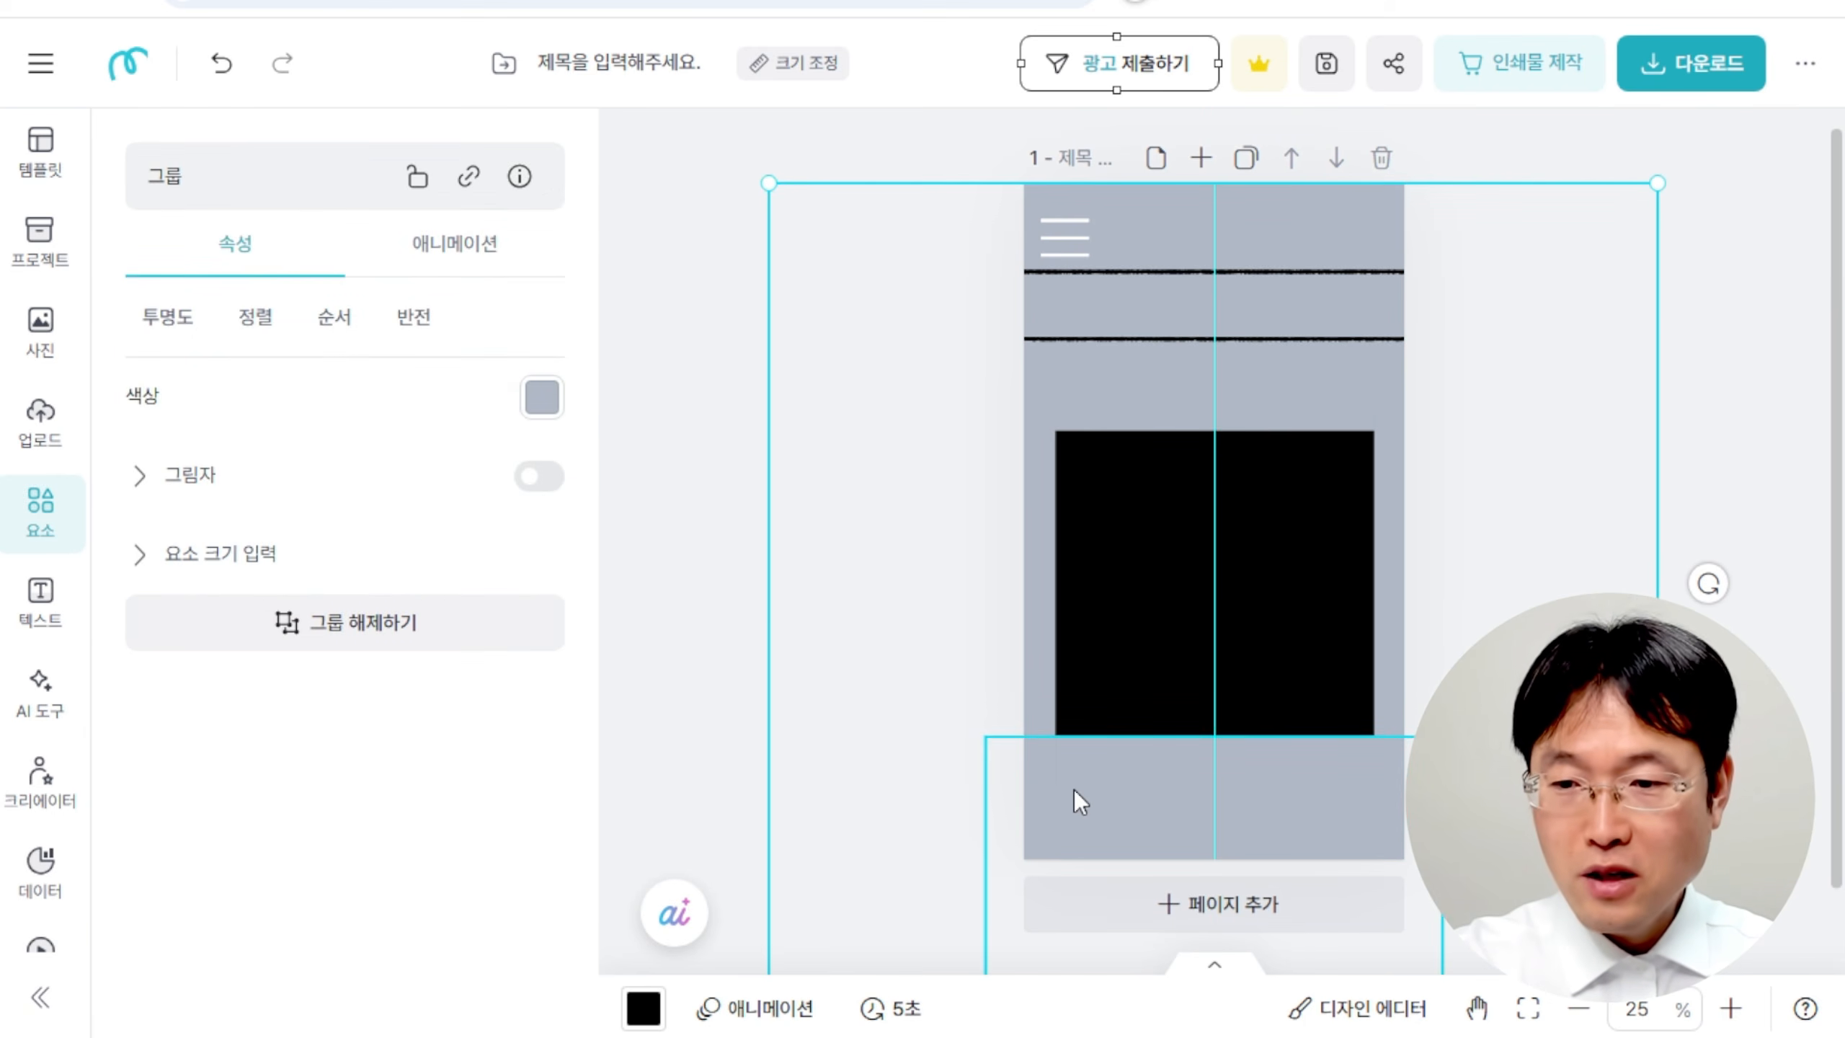
pyautogui.click(552, 418)
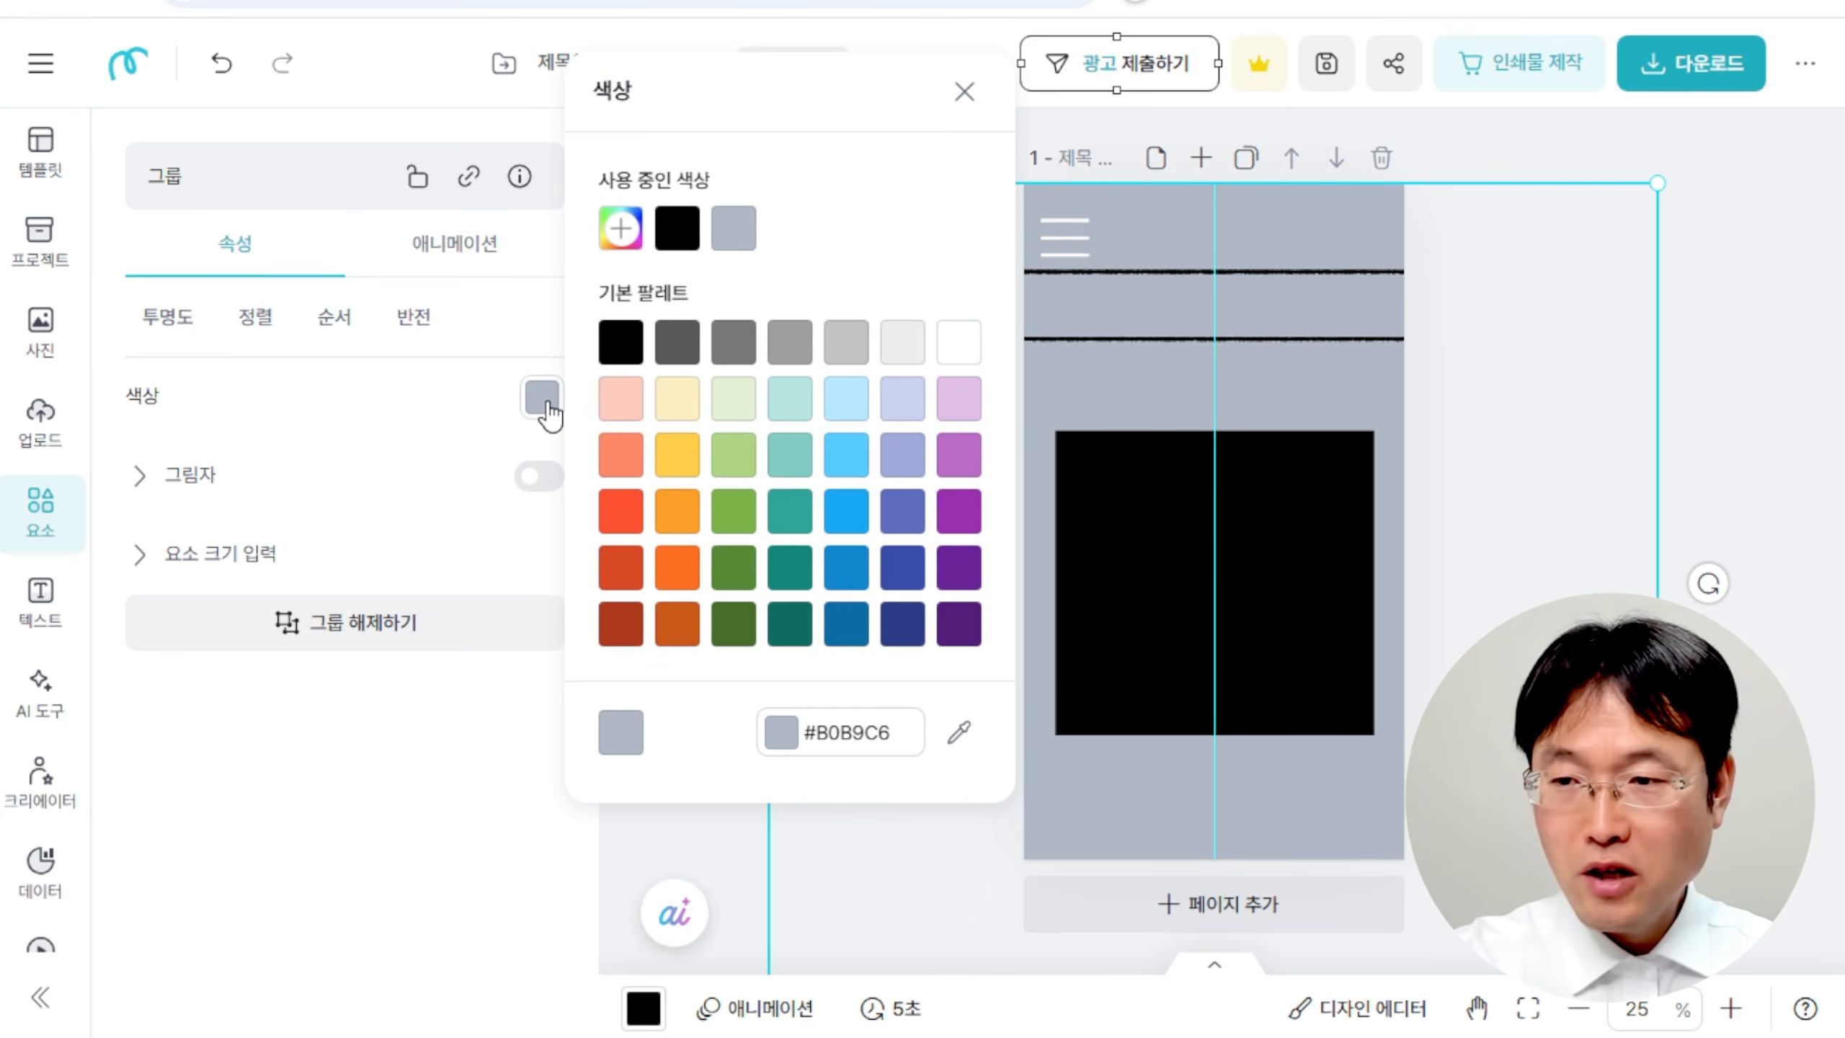
pyautogui.click(958, 343)
pyautogui.click(1553, 340)
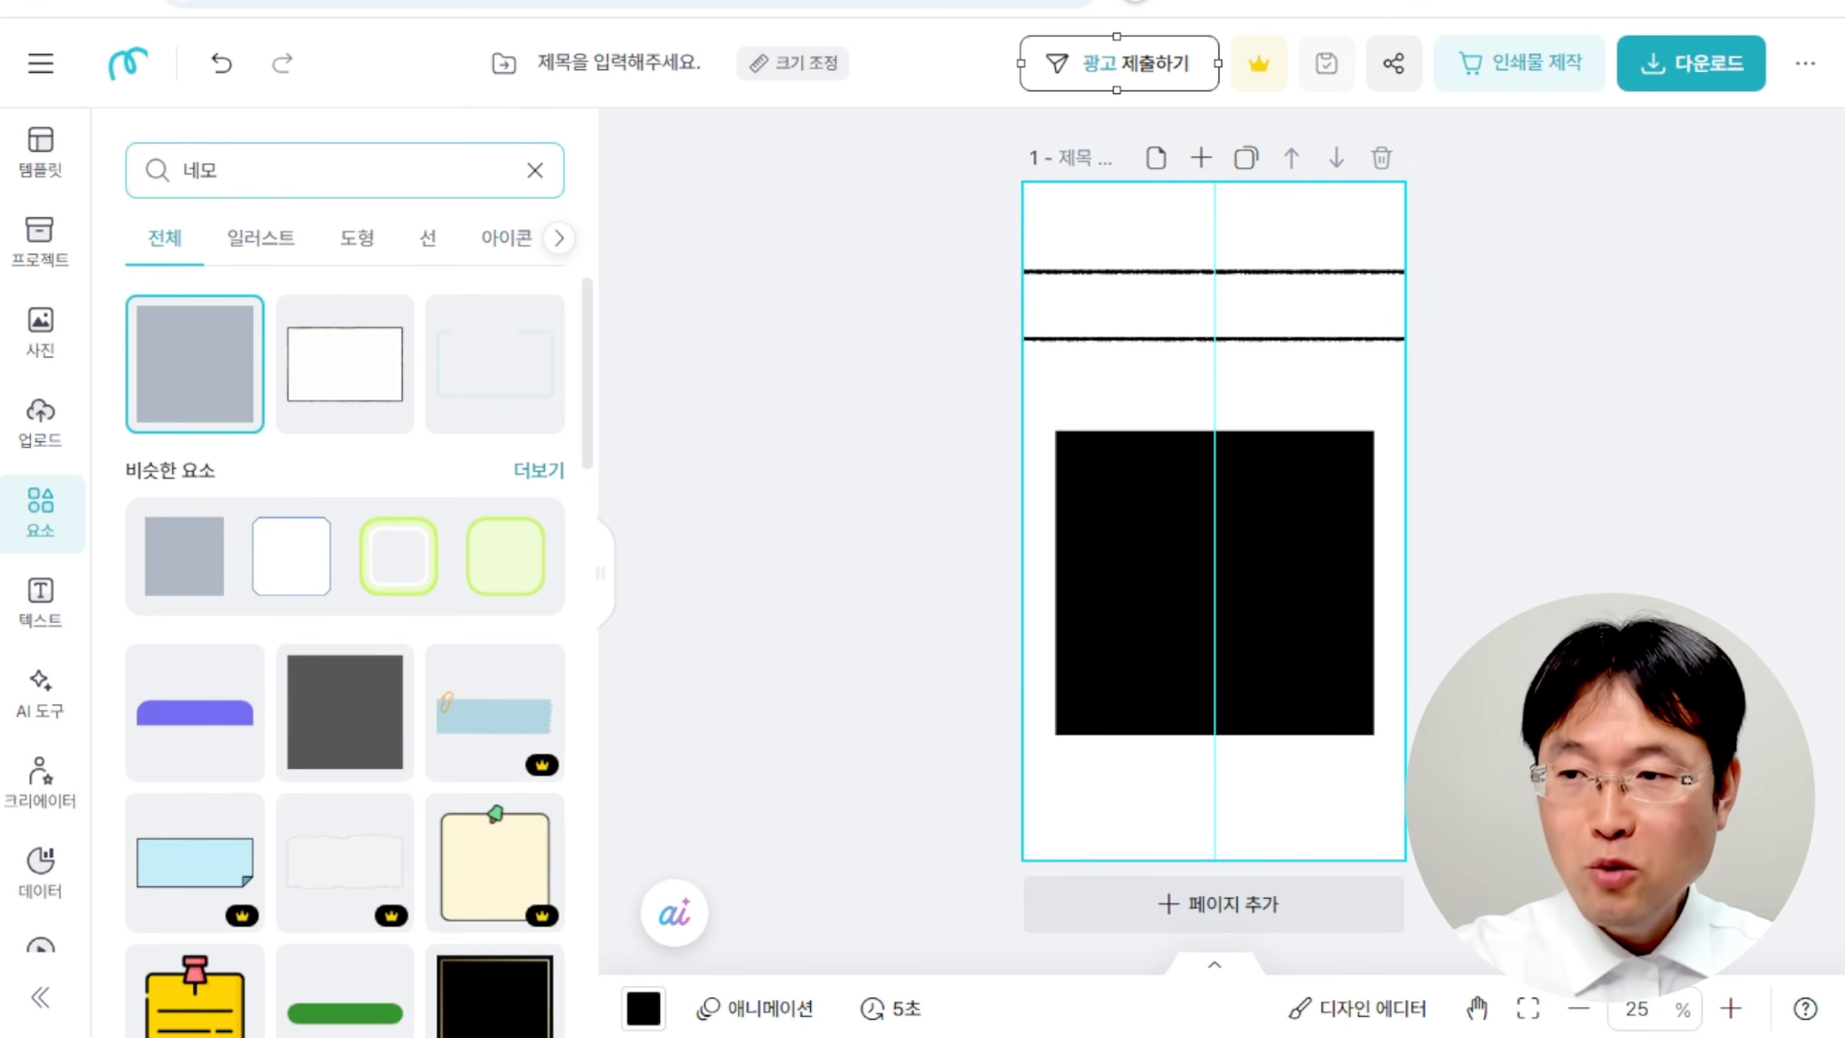
# Add another plain grey square and fit it as a full-width header band from the page top down to the first line.
pyautogui.click(192, 385)
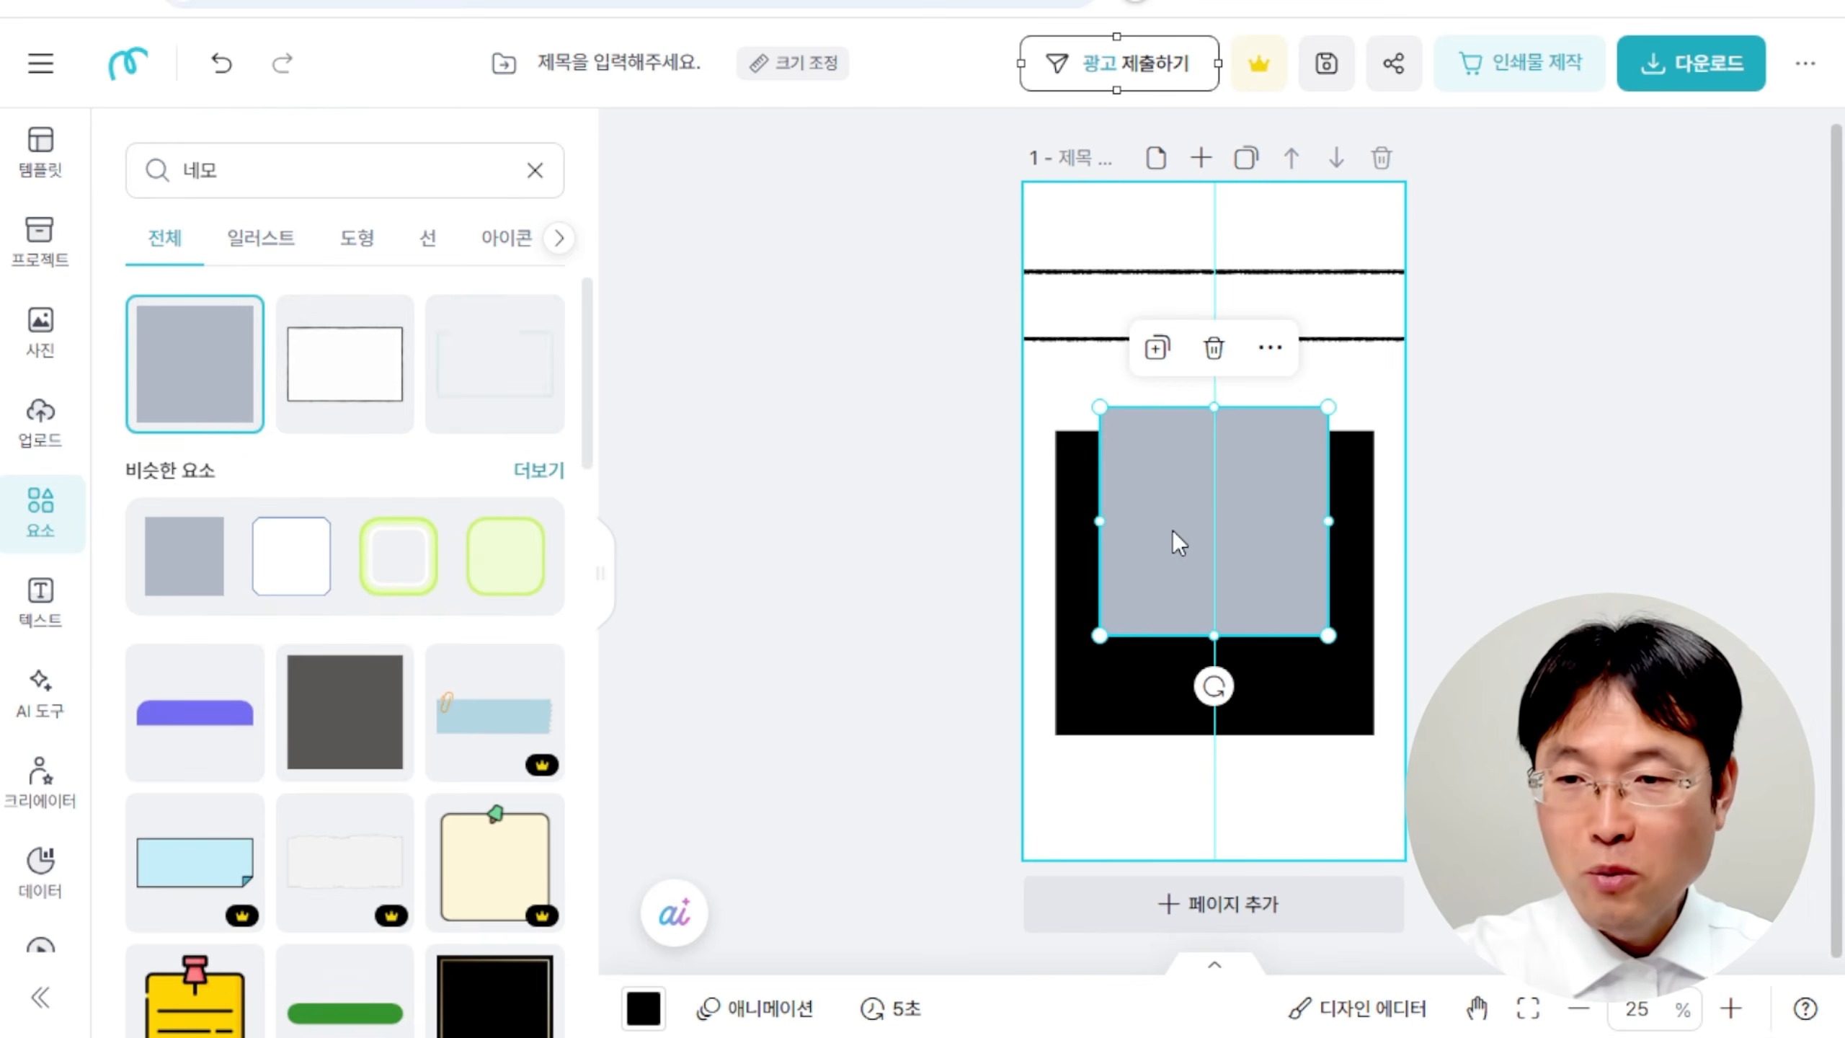
pyautogui.moveTo(1164, 516); pyautogui.dragTo(1084, 196)
pyautogui.moveTo(1265, 169); pyautogui.dragTo(1423, 169)
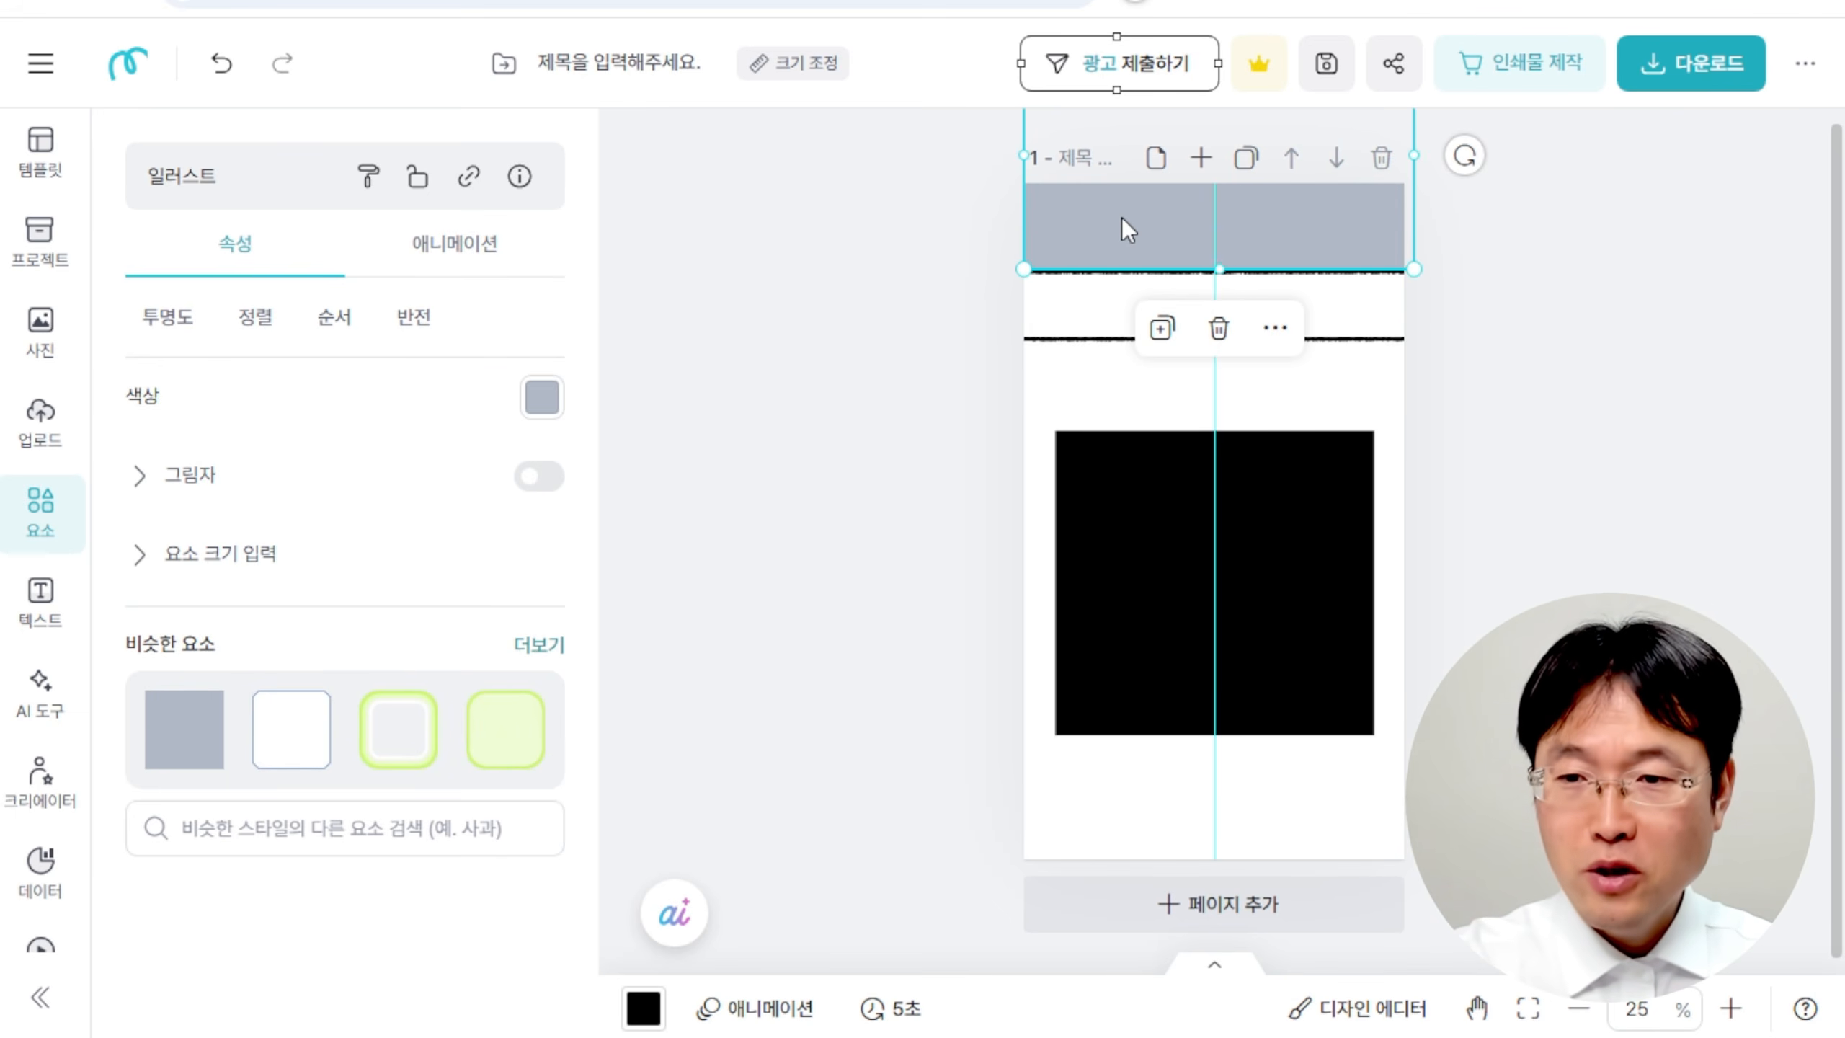
# Send the grey header band one layer backward, behind the three-line menu icon.
pyautogui.click(1276, 330)
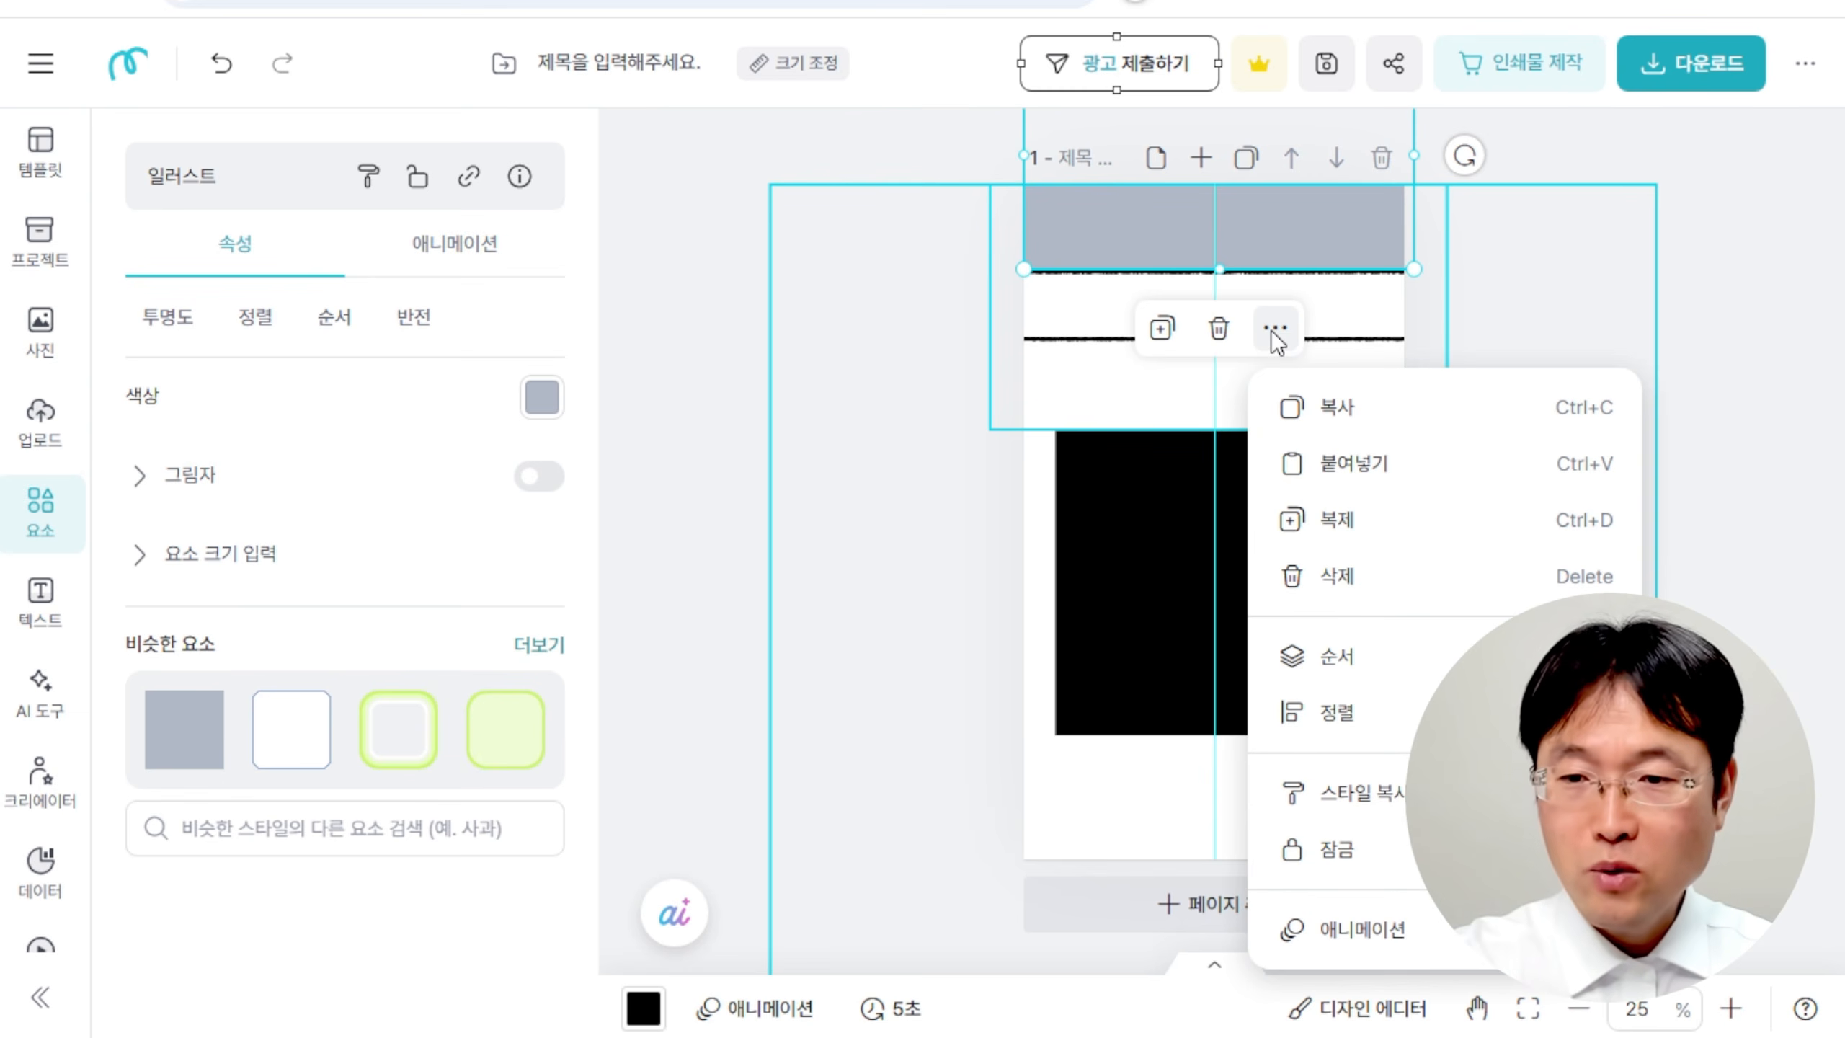
pyautogui.moveTo(1412, 656)
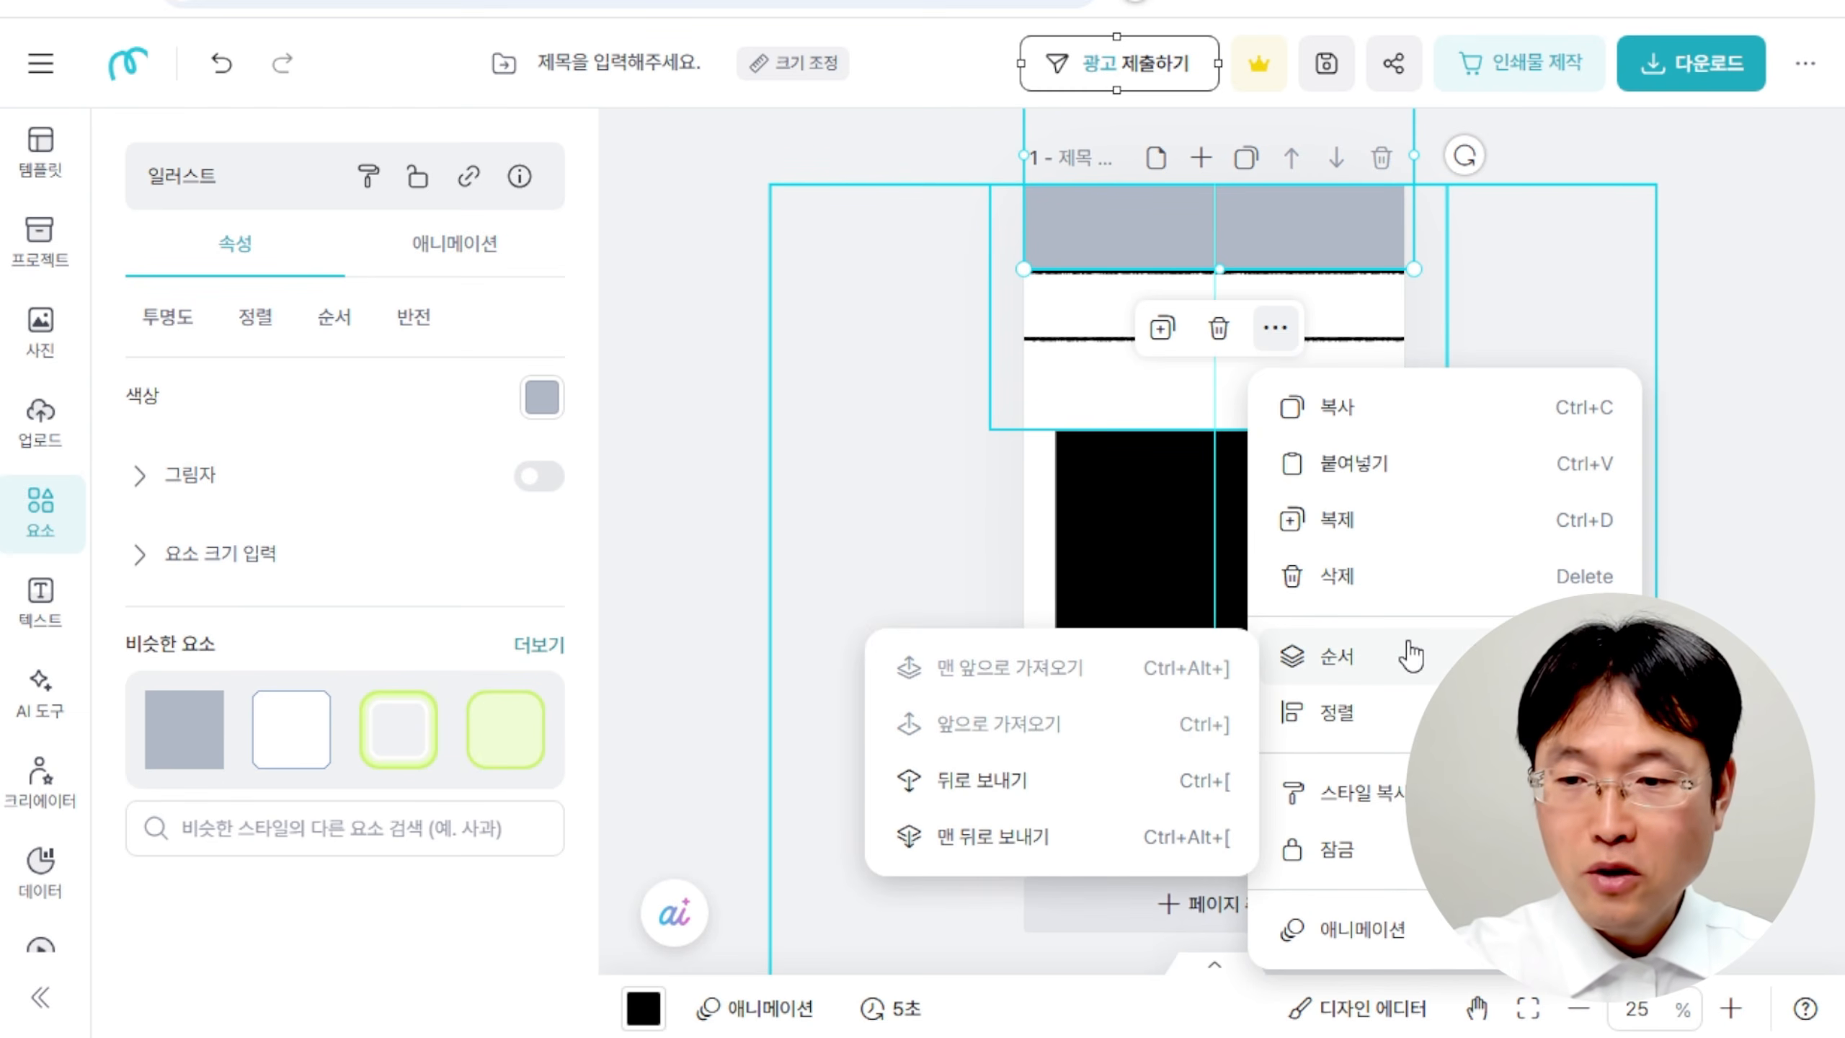
pyautogui.click(1002, 781)
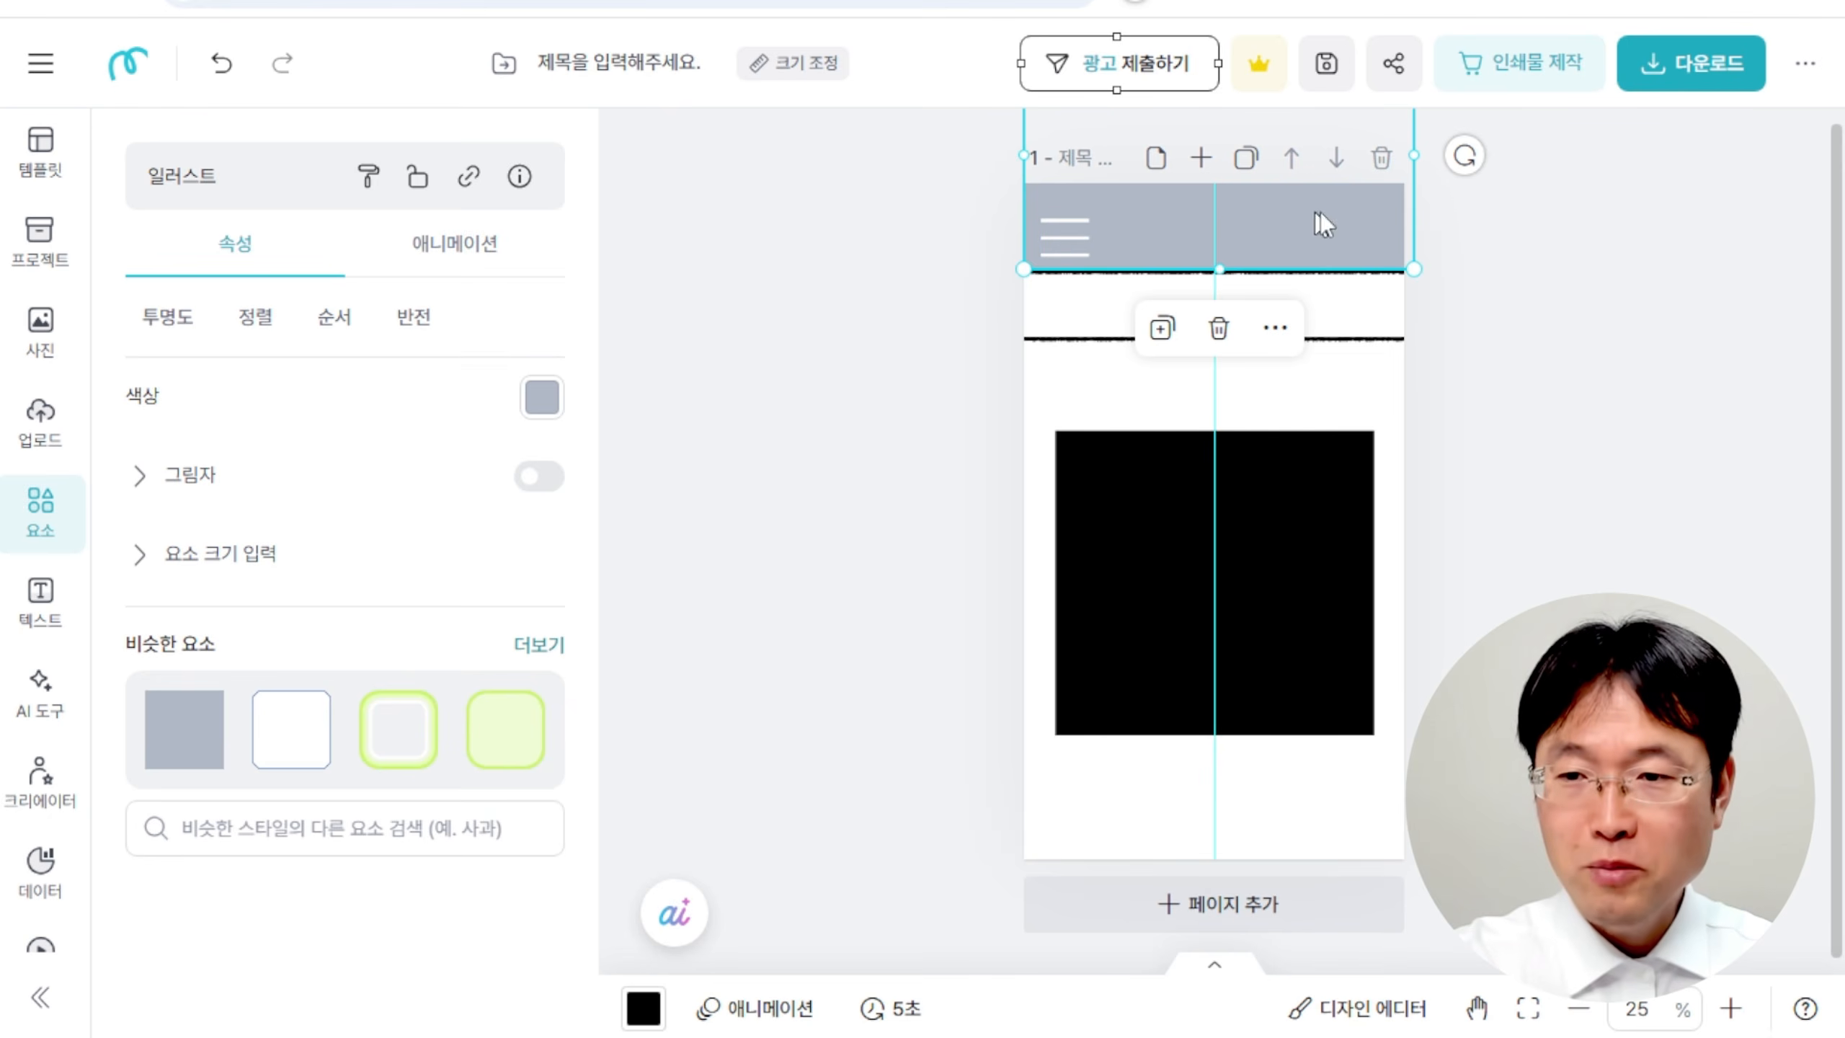
pyautogui.click(1518, 258)
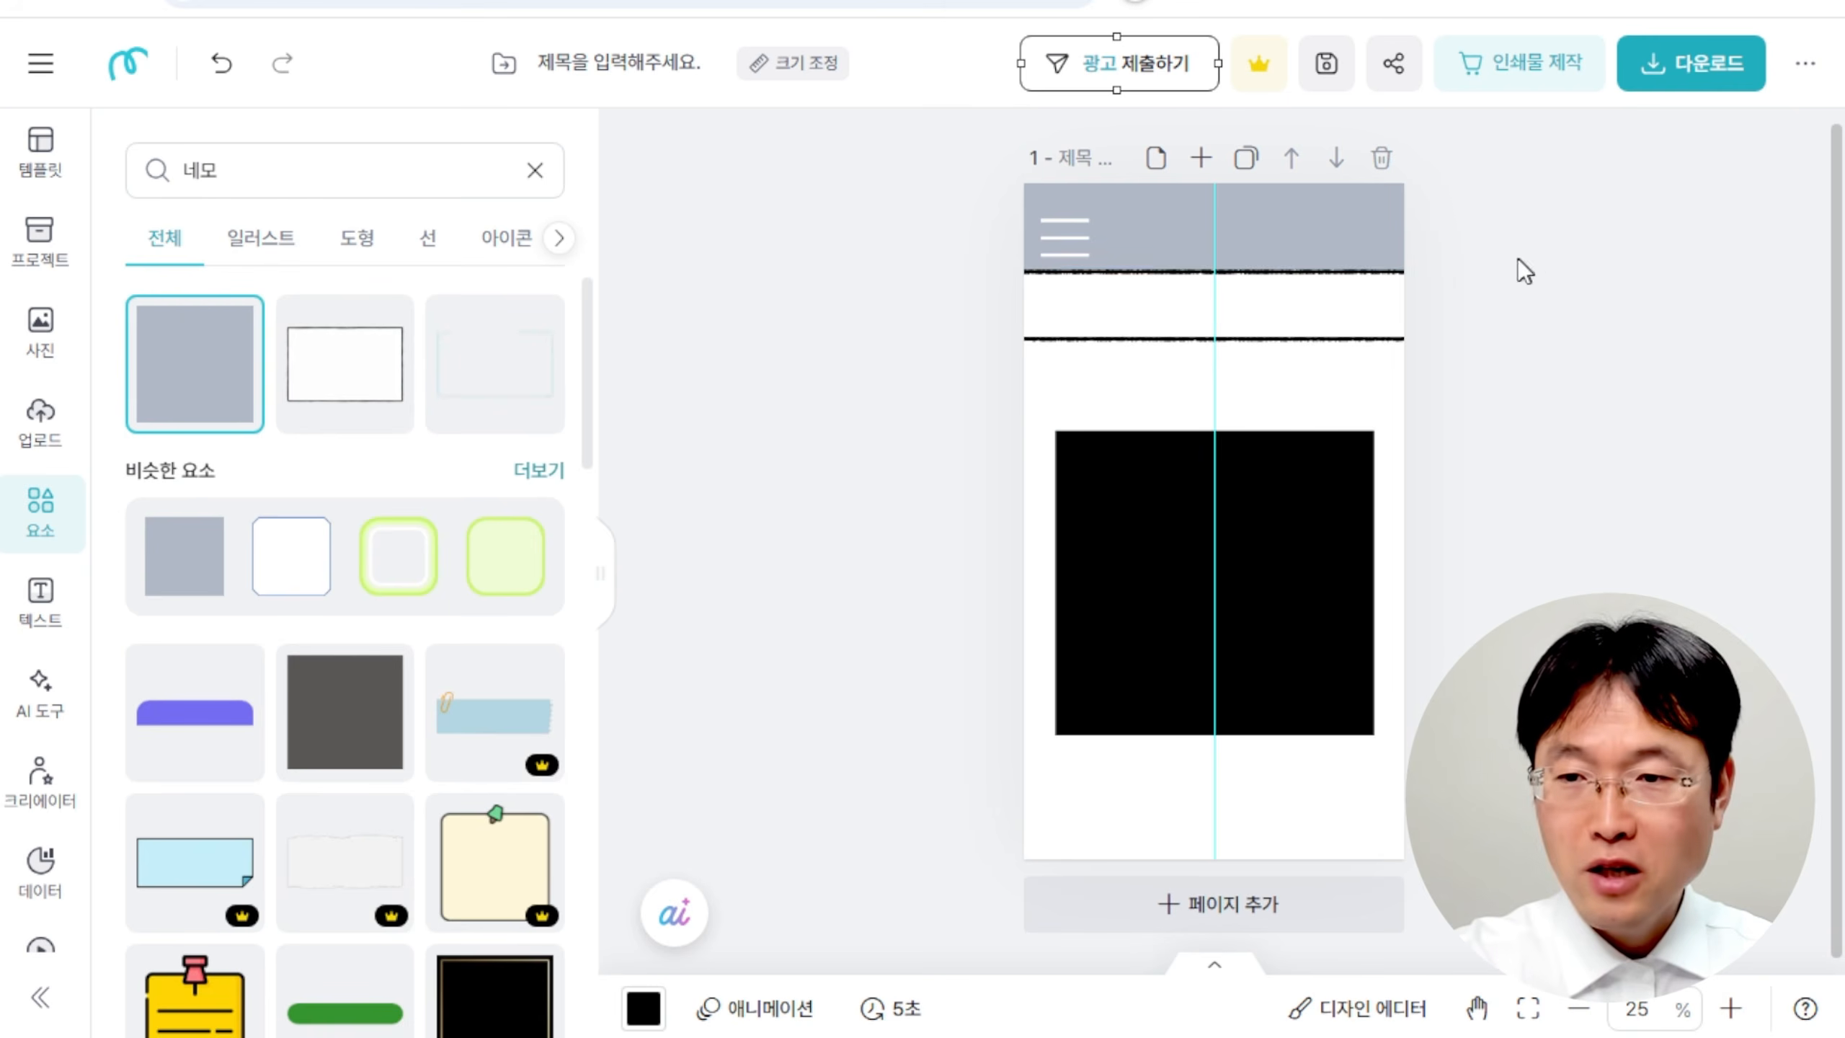
# Recolour the header band orange-red (#FC5230).
pyautogui.click(1251, 222)
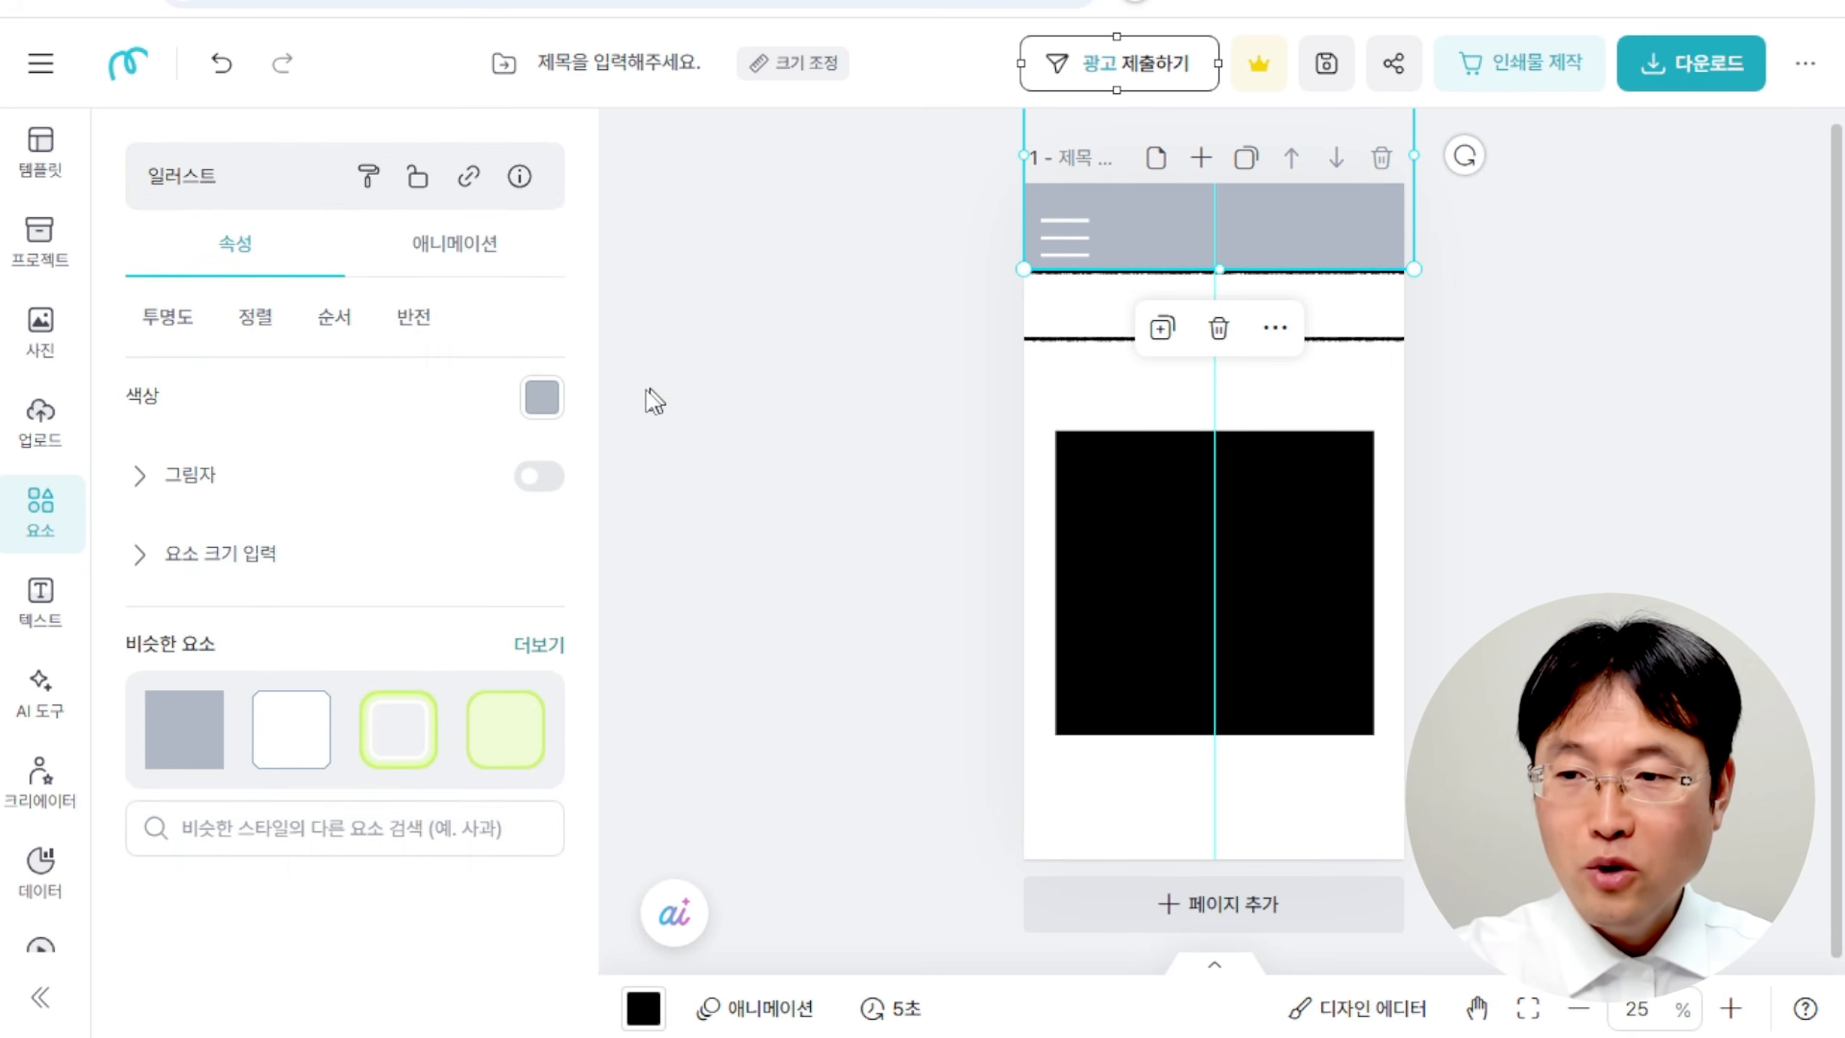
pyautogui.click(544, 402)
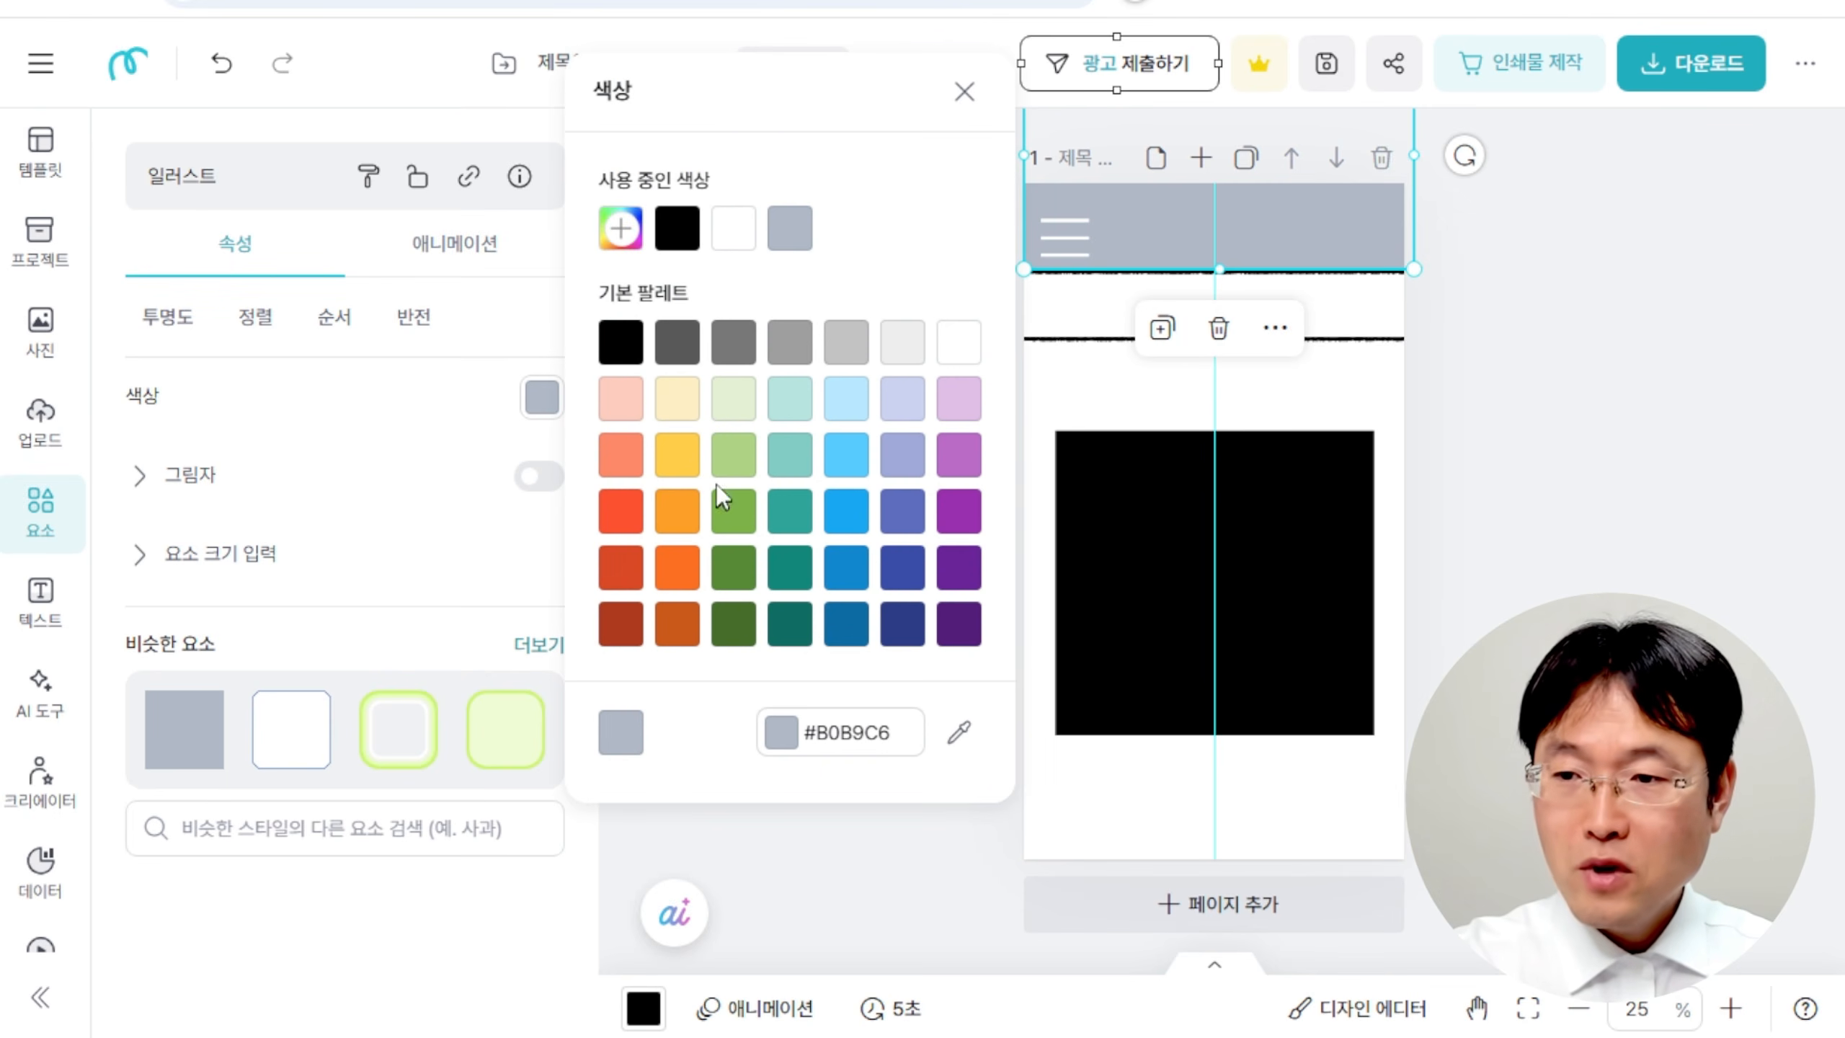
pyautogui.click(678, 456)
pyautogui.click(643, 531)
pyautogui.click(677, 567)
pyautogui.click(629, 516)
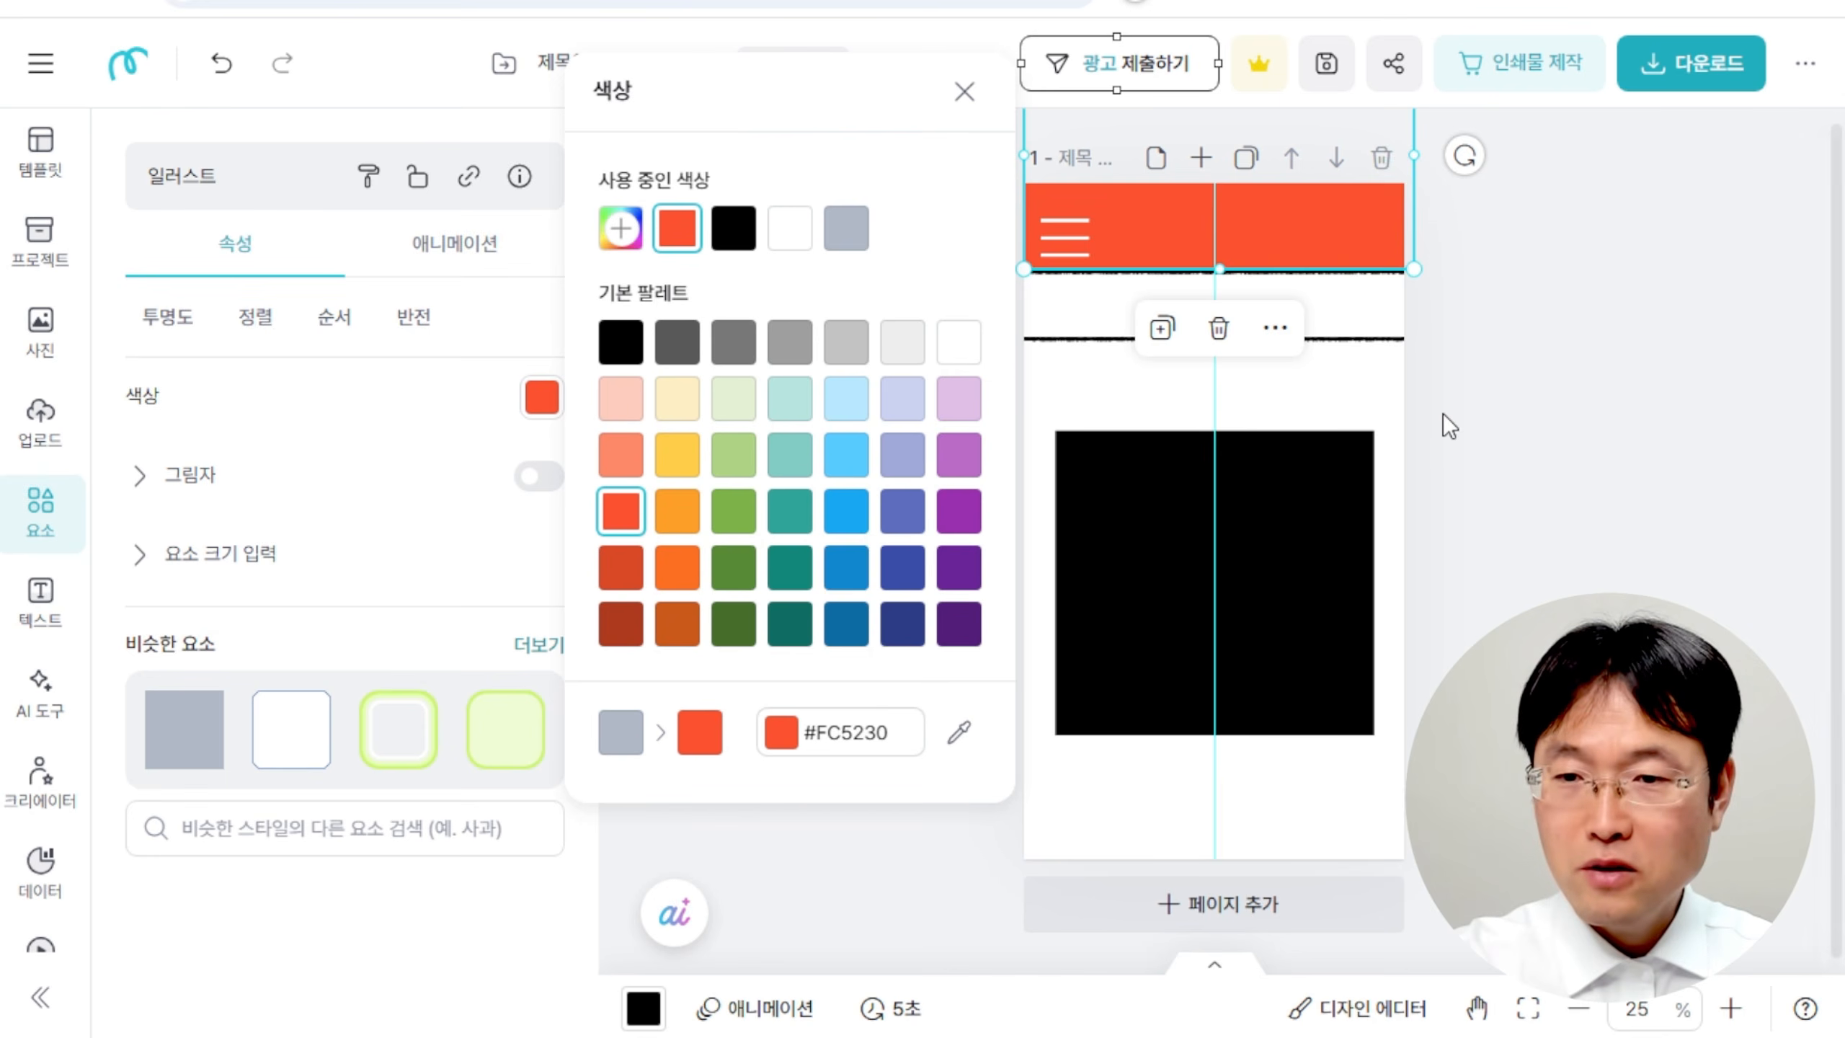
pyautogui.click(1476, 420)
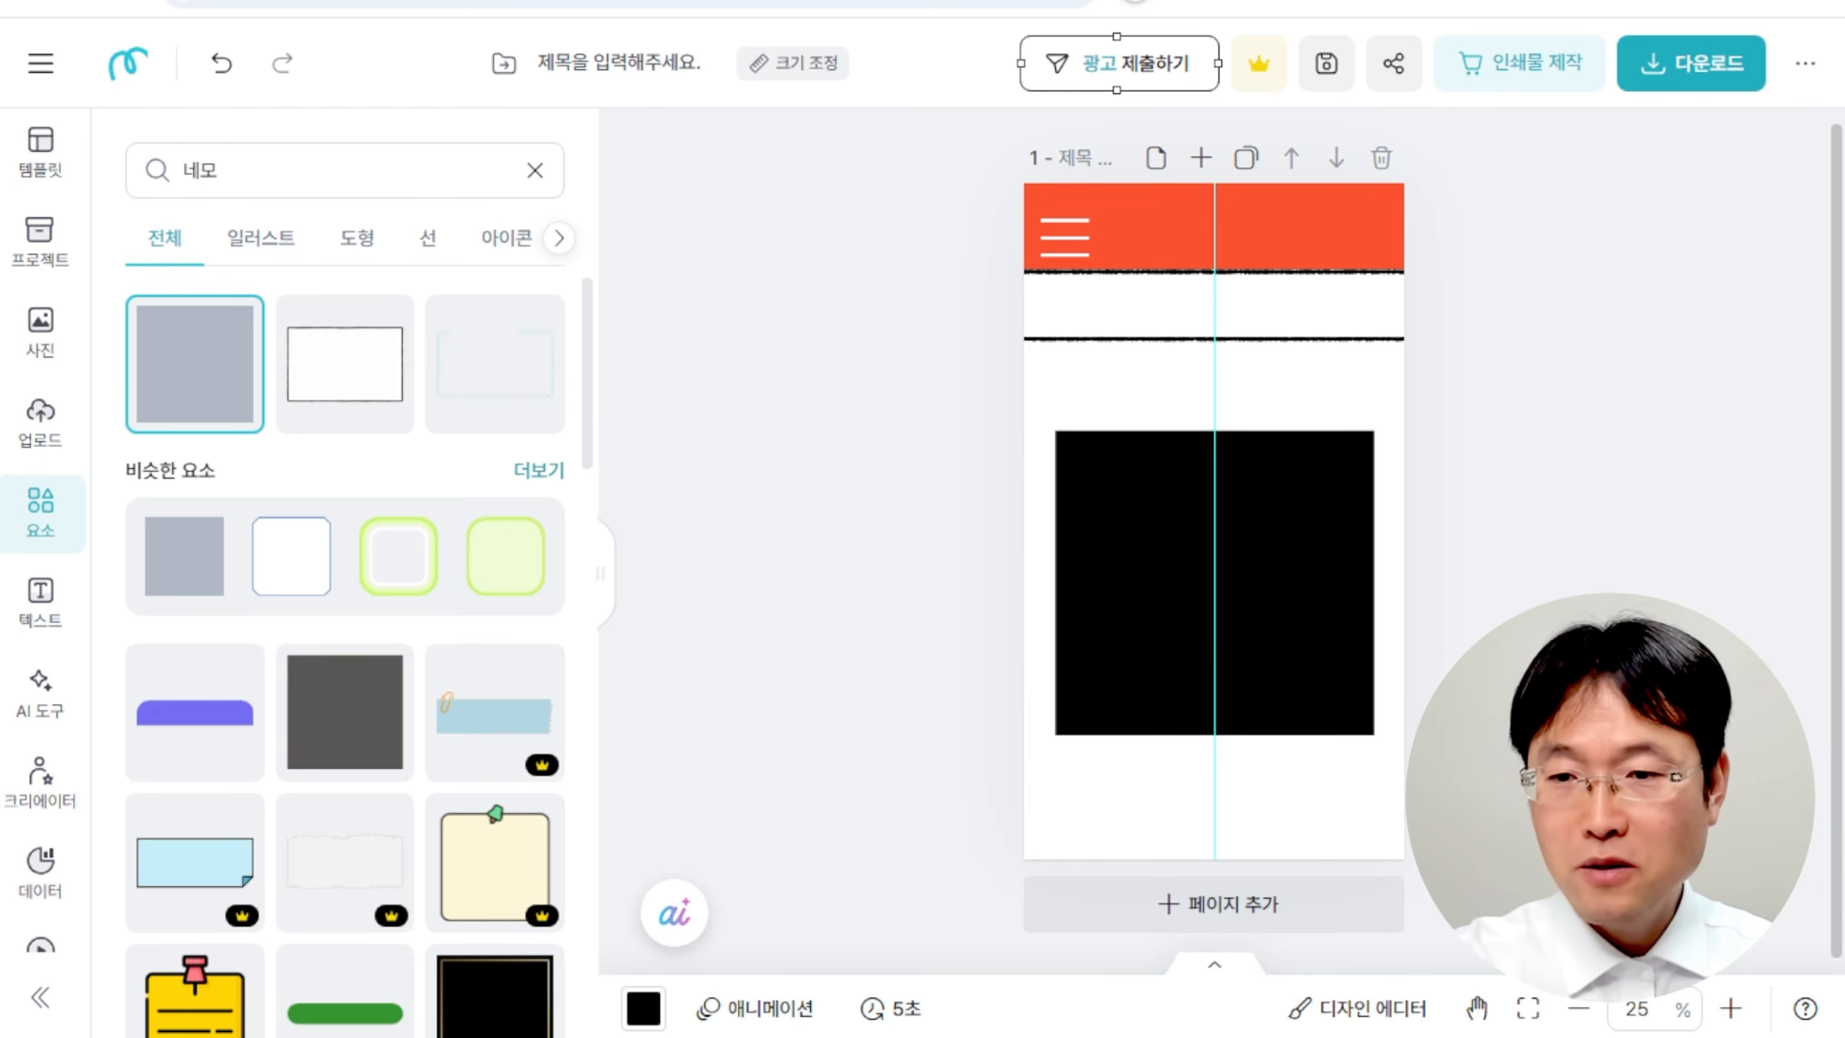
# Download the page as a high-resolution PNG with a transparent background and dismiss the completion dialog.
pyautogui.click(1673, 75)
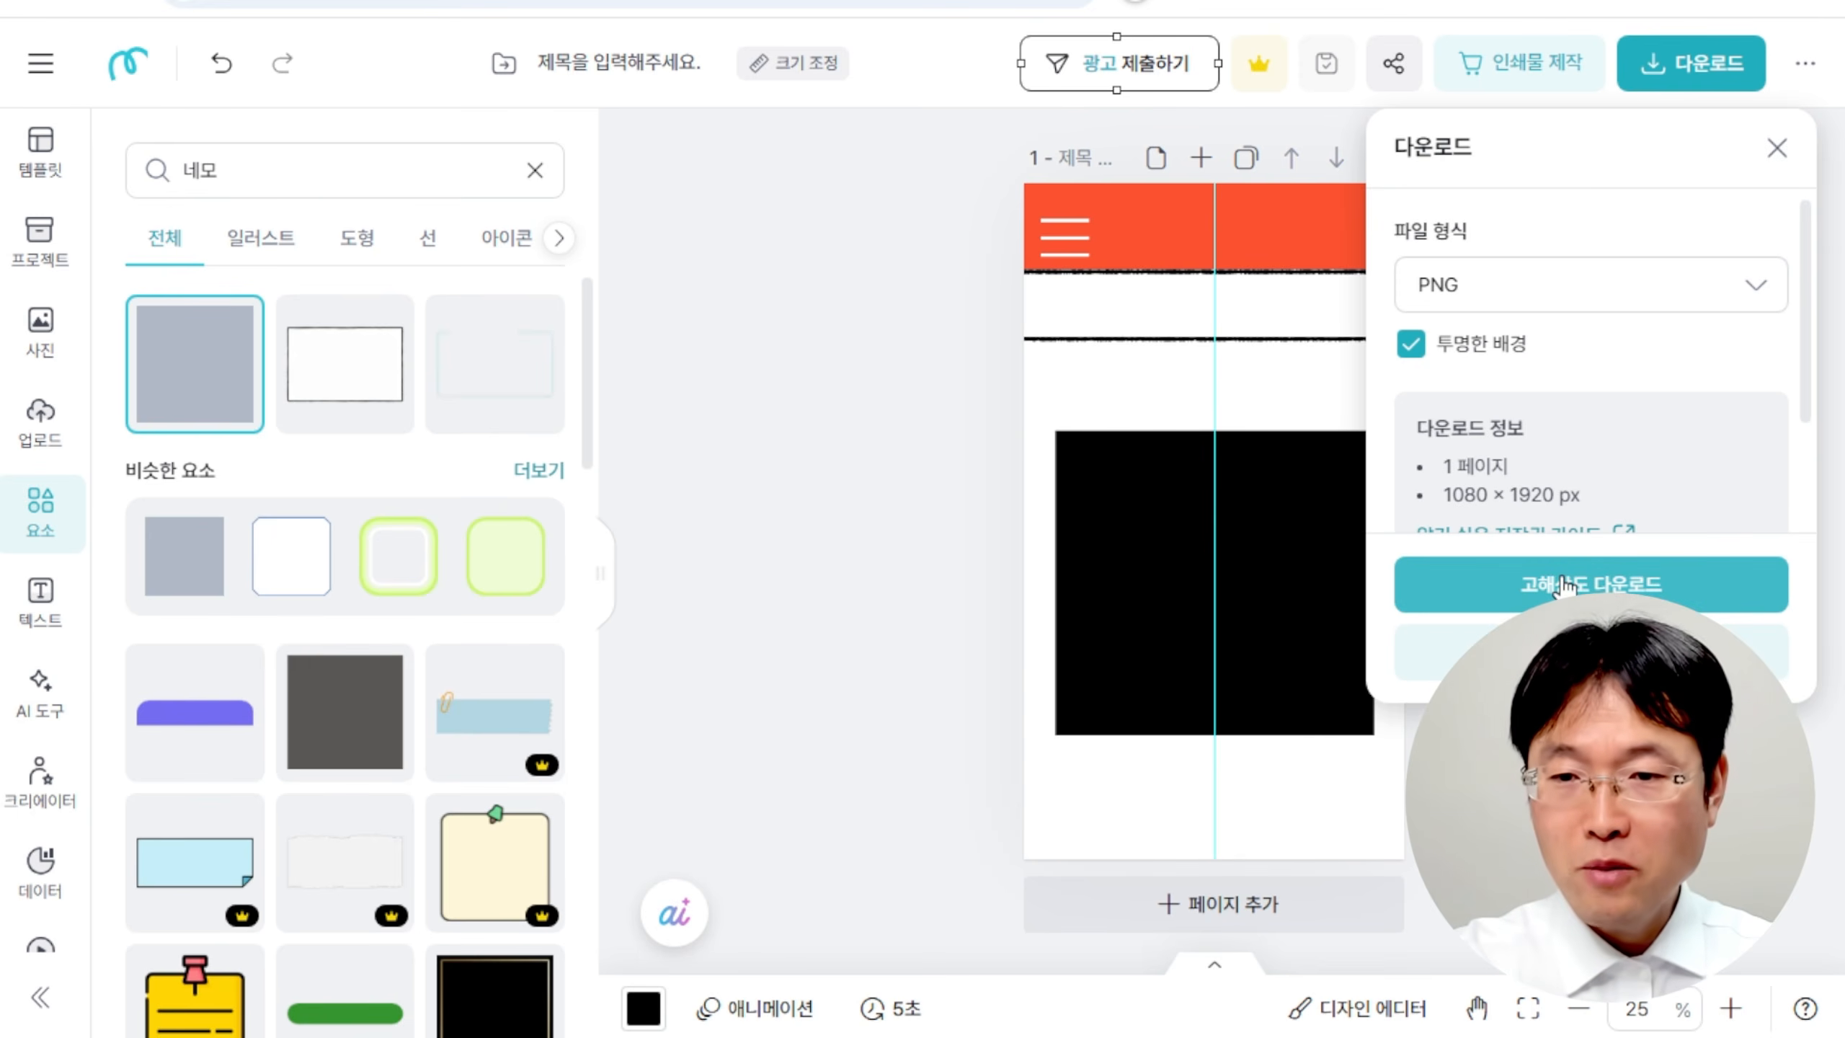
pyautogui.click(1562, 585)
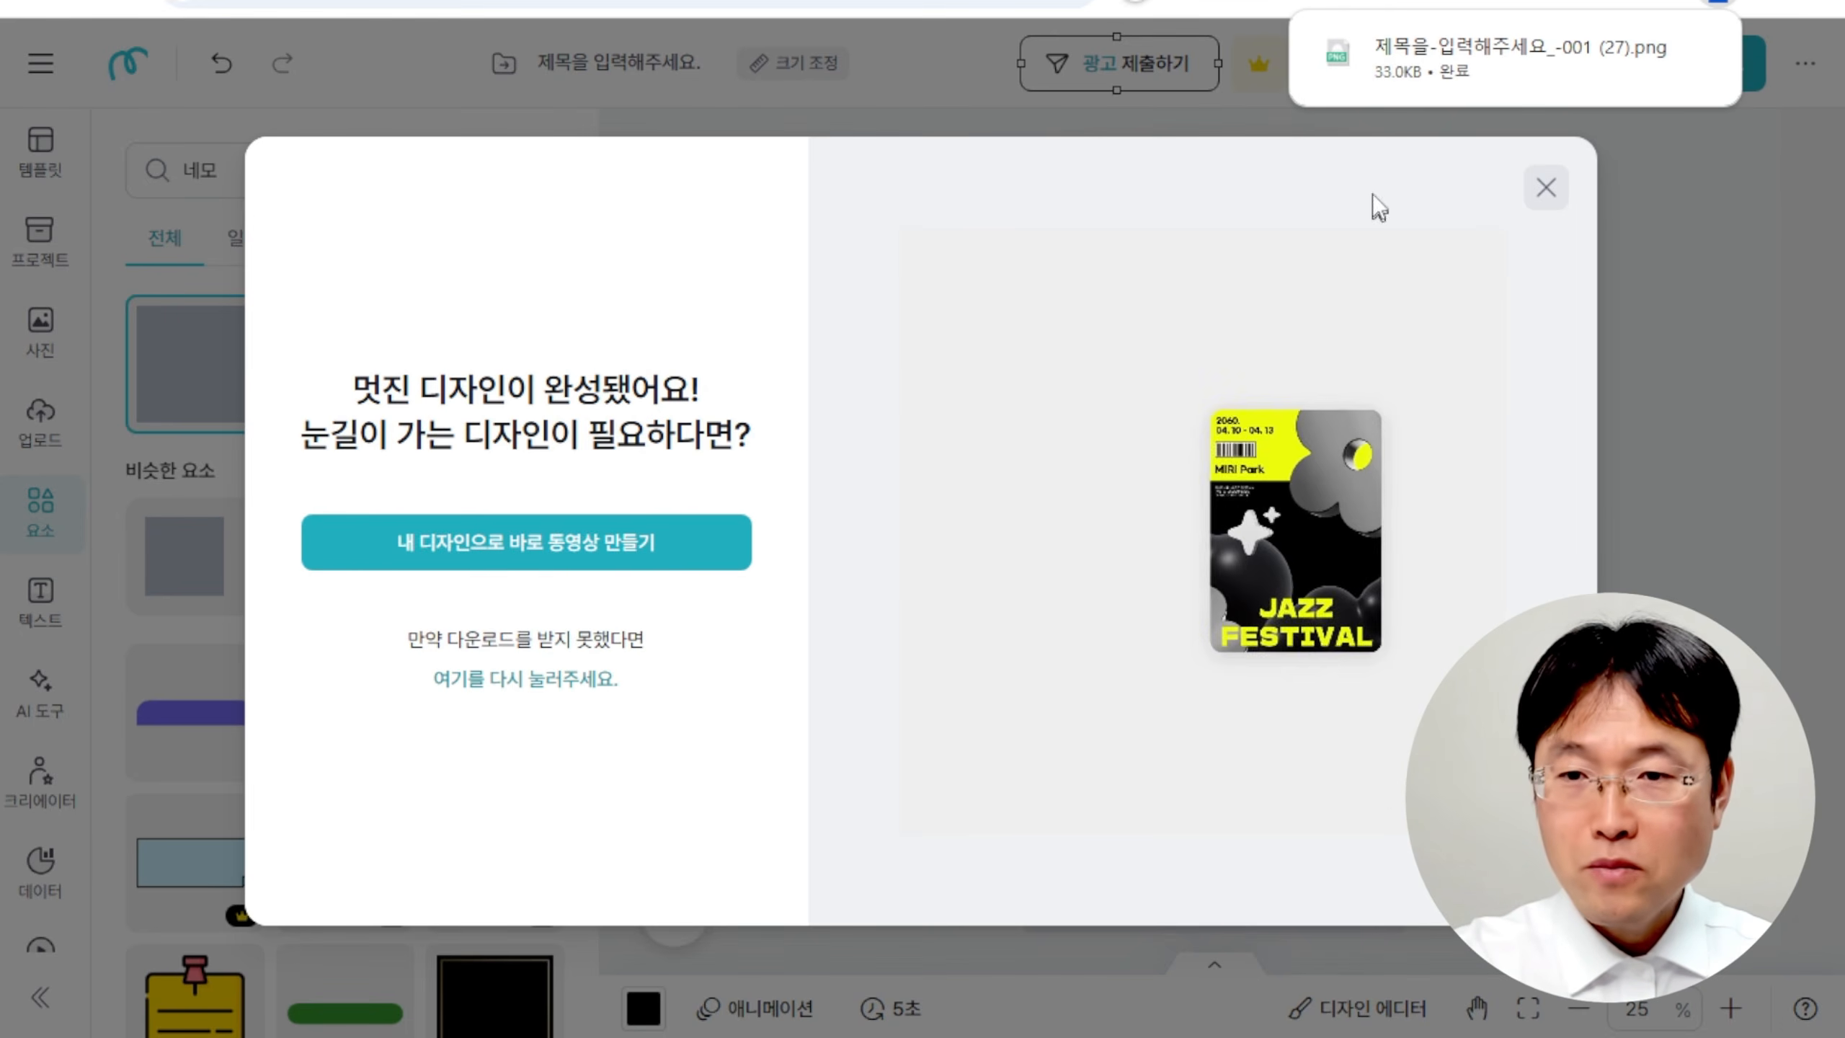
pyautogui.click(1546, 188)
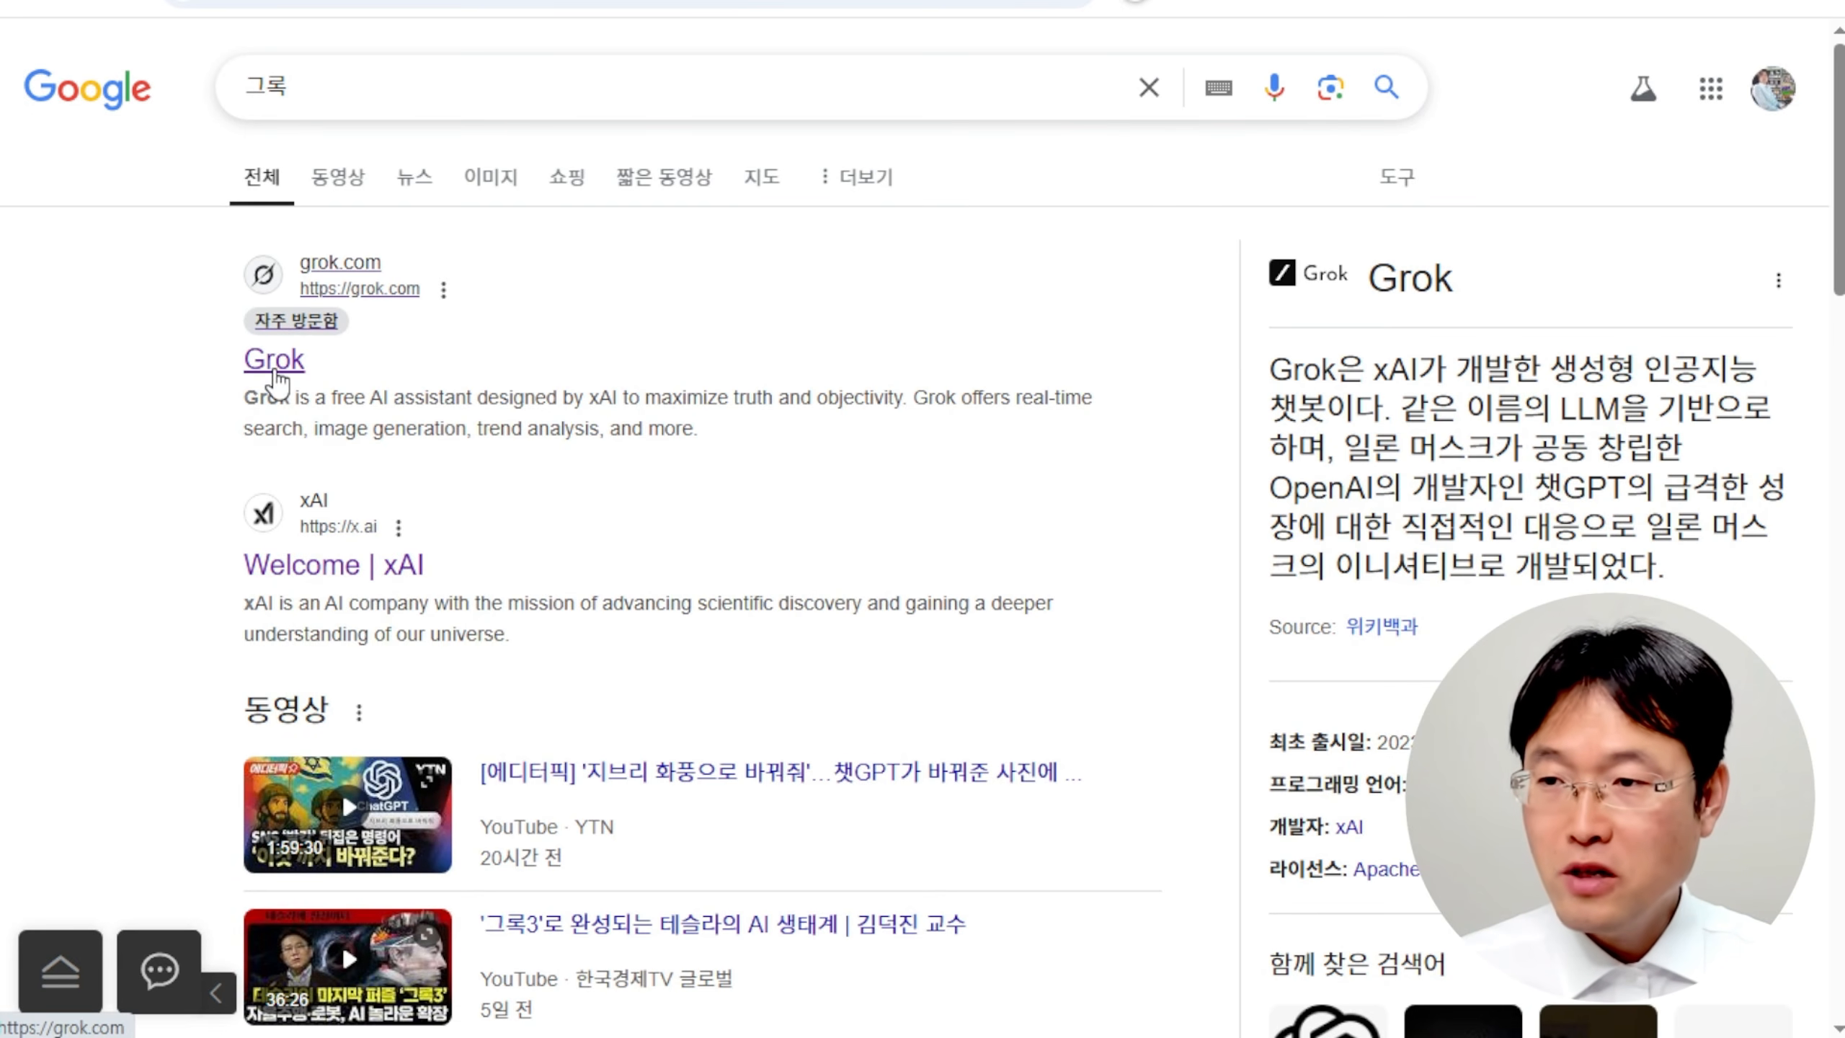
# Open Grok from the search results and ask for 10 Shorts topics for stock beginners: "주식 초보자를 위한 쇼츠를 만들려고 하는데 주제를 10개 알려줘".
pyautogui.click(275, 378)
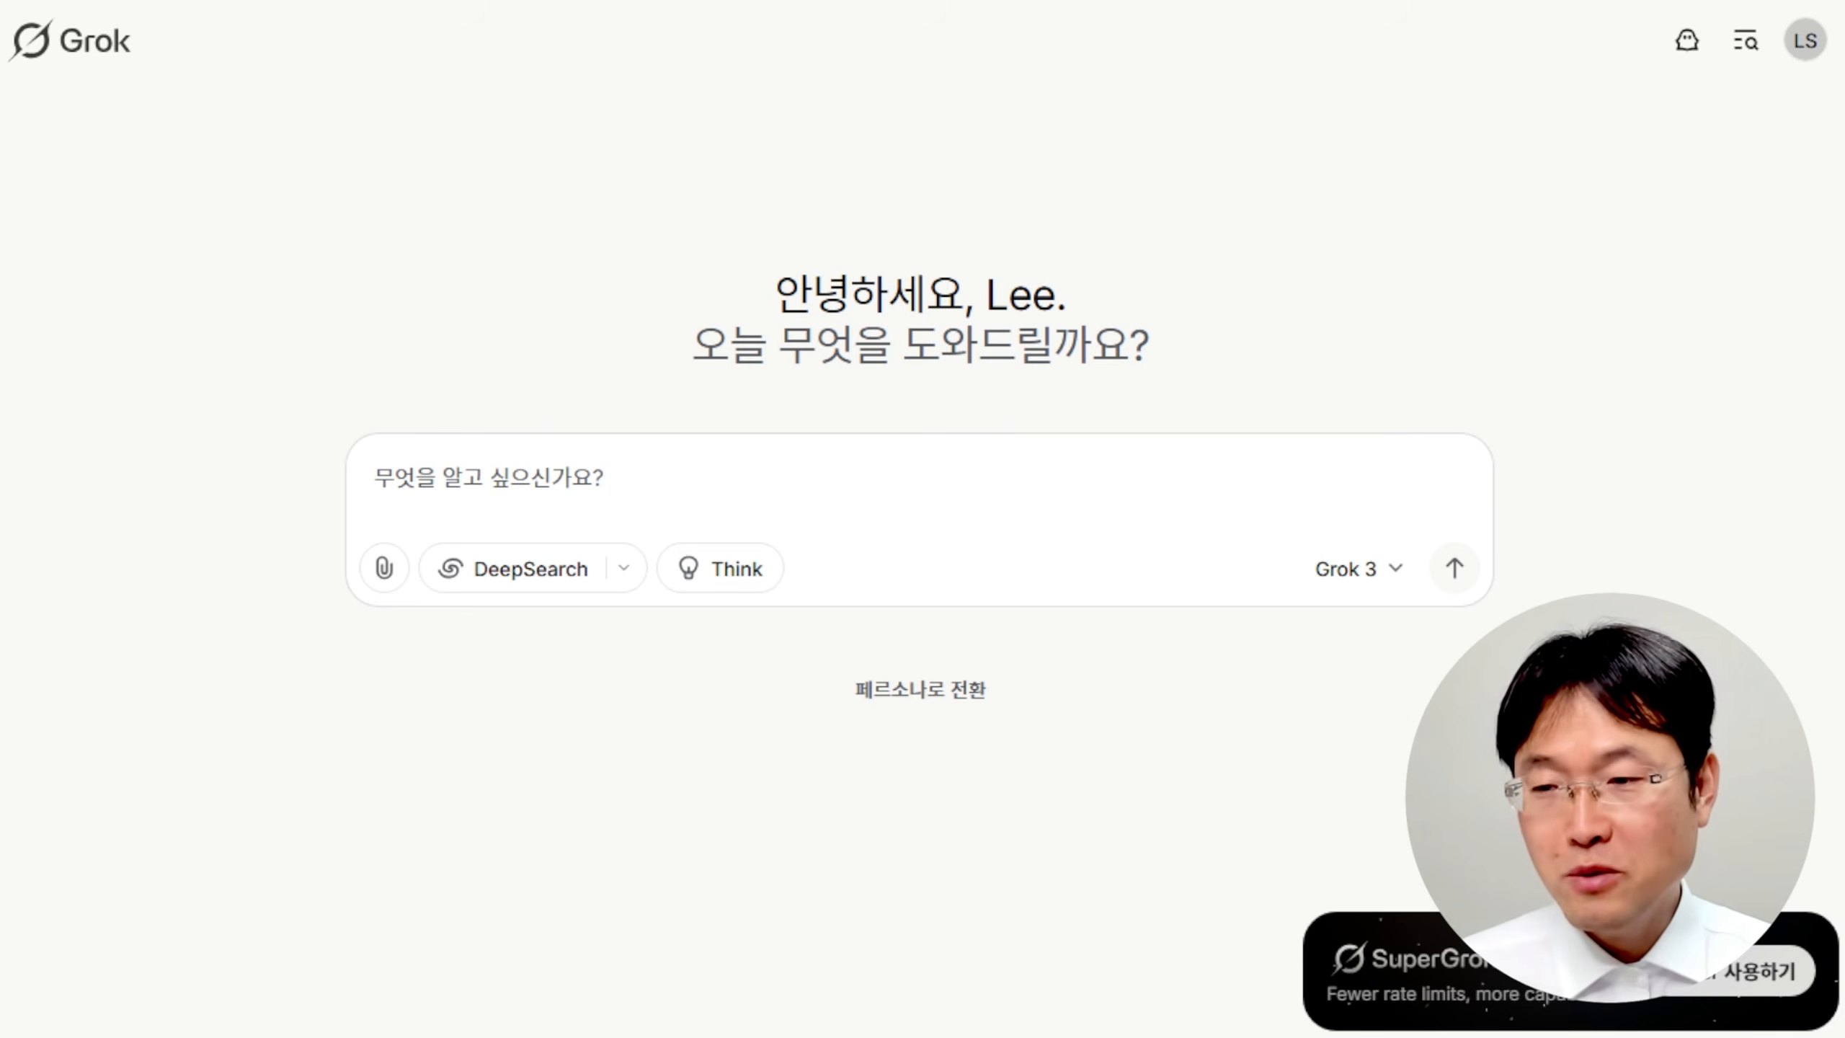
pyautogui.write('주식 초보자를 위한 쇼츠를 만들려고 하는데 주제를 10개 알려줘')
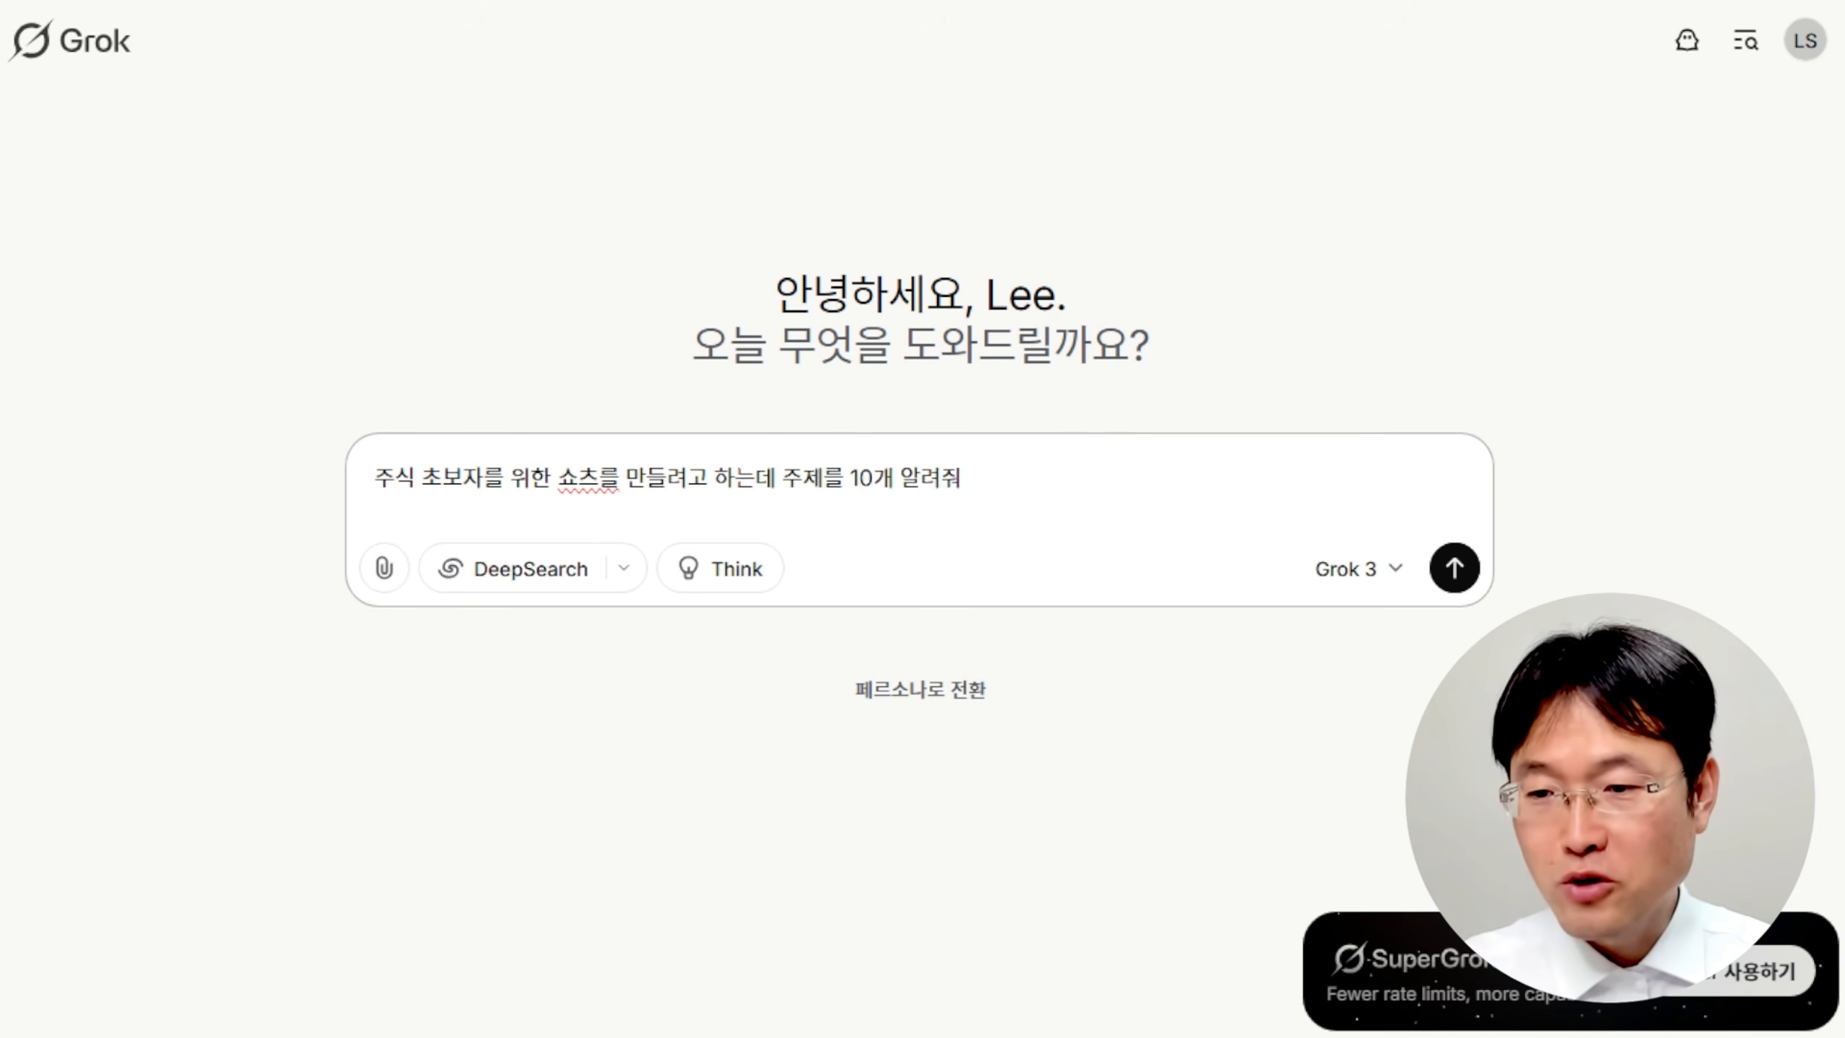
pyautogui.click(1454, 567)
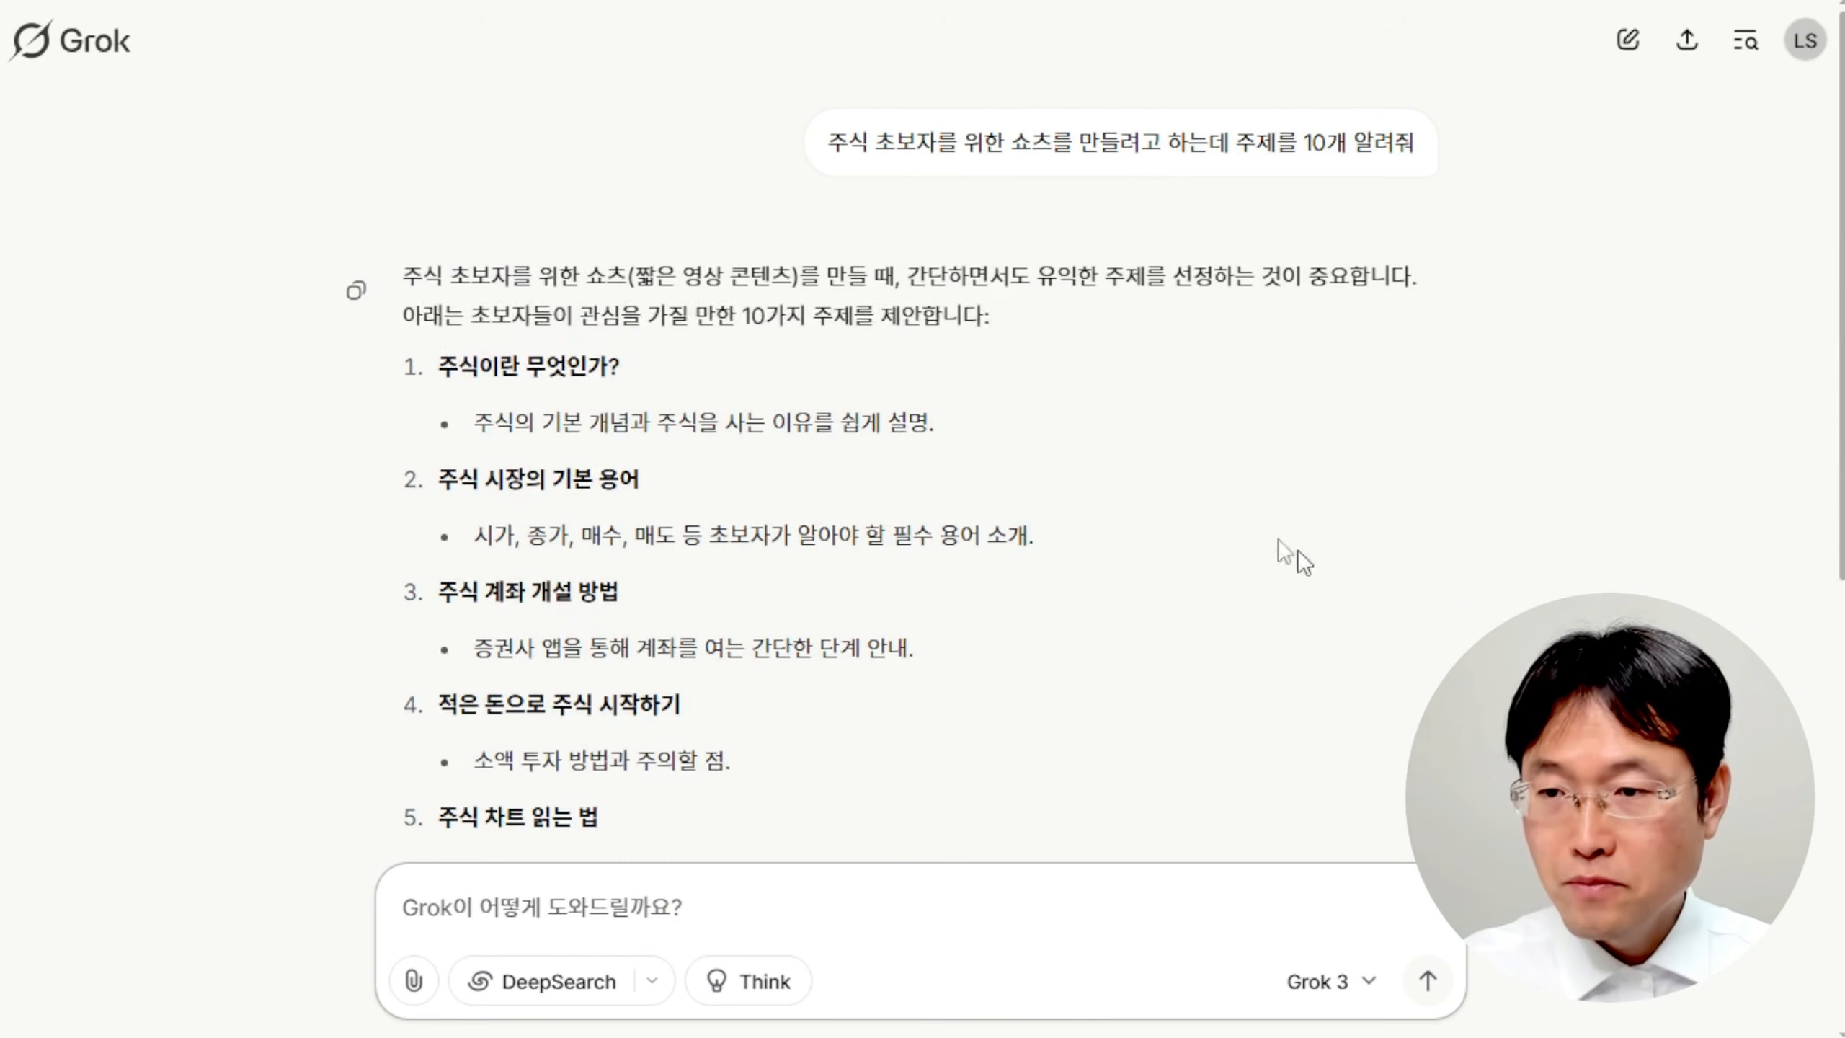
# Take the first topic's description, "주식의 기본 개념과 주식을 사는 이유를 쉽게 설명", into a new chat and request a YouTube Shorts script as a couple's dialogue.
pyautogui.scroll(-5, 978, 348)
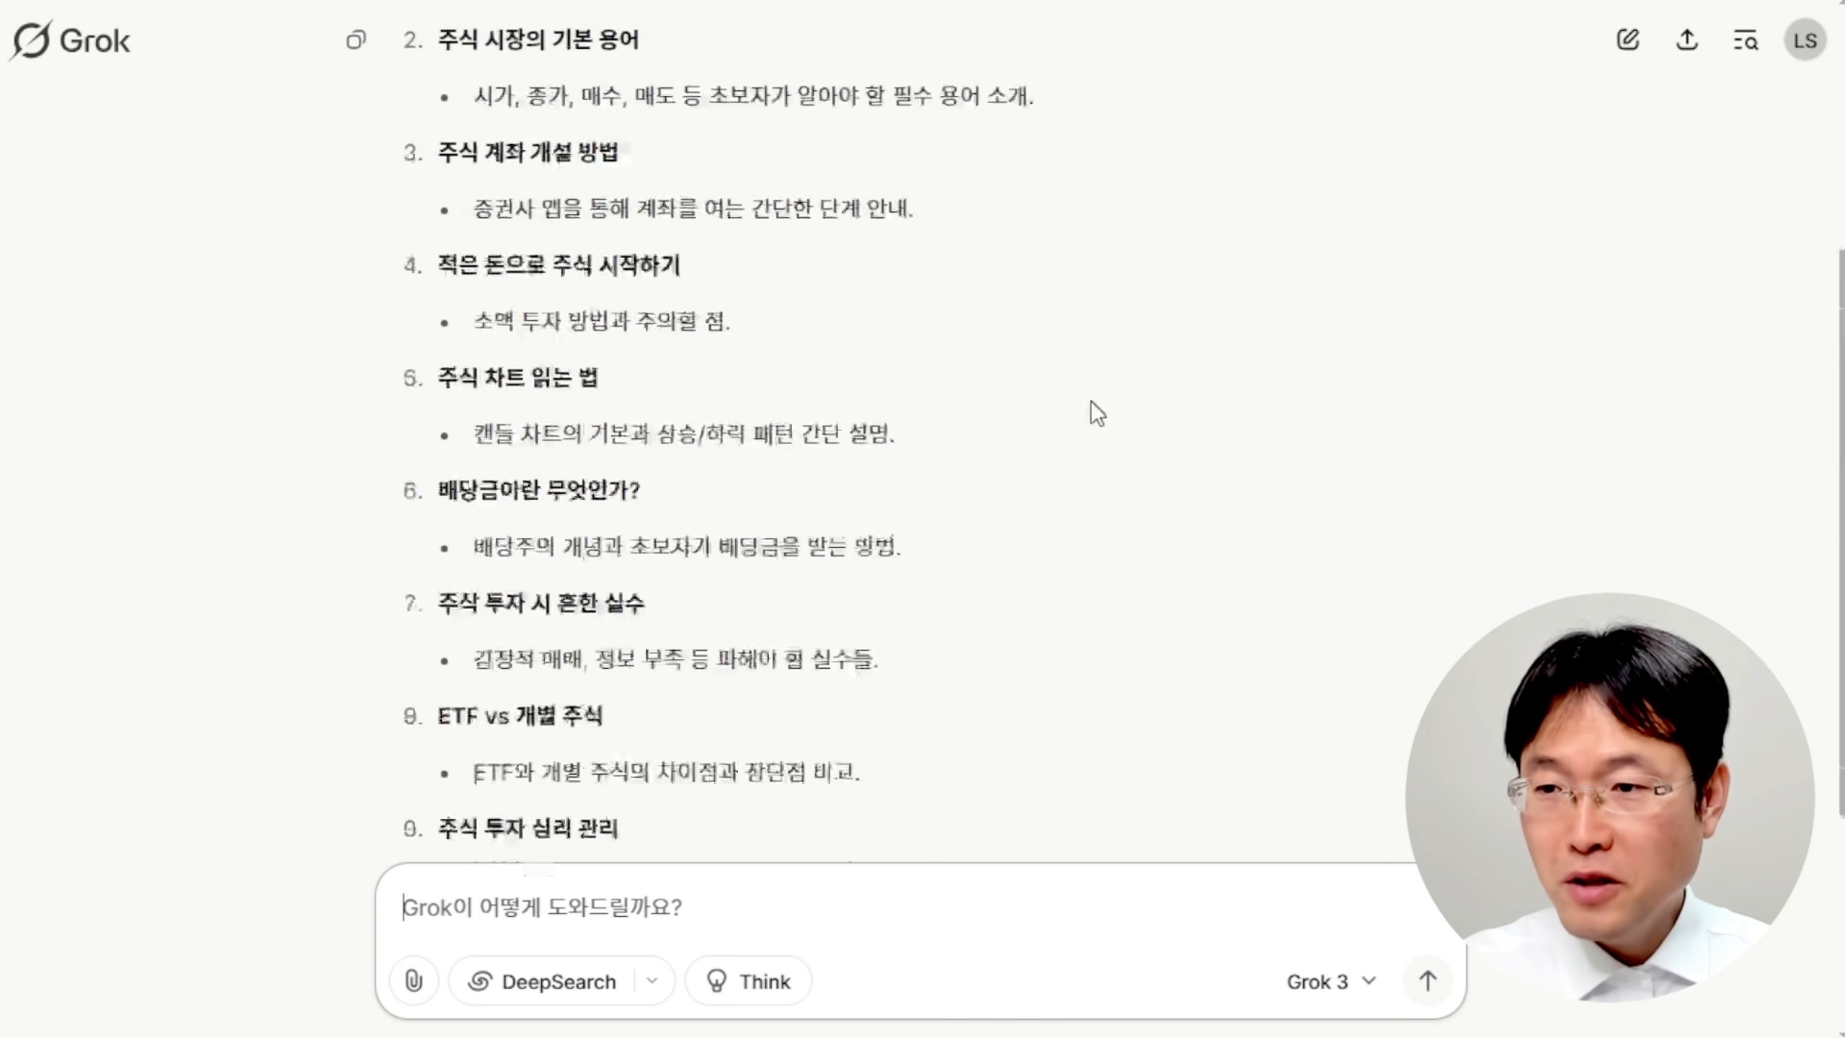
pyautogui.scroll(5, 1131, 499)
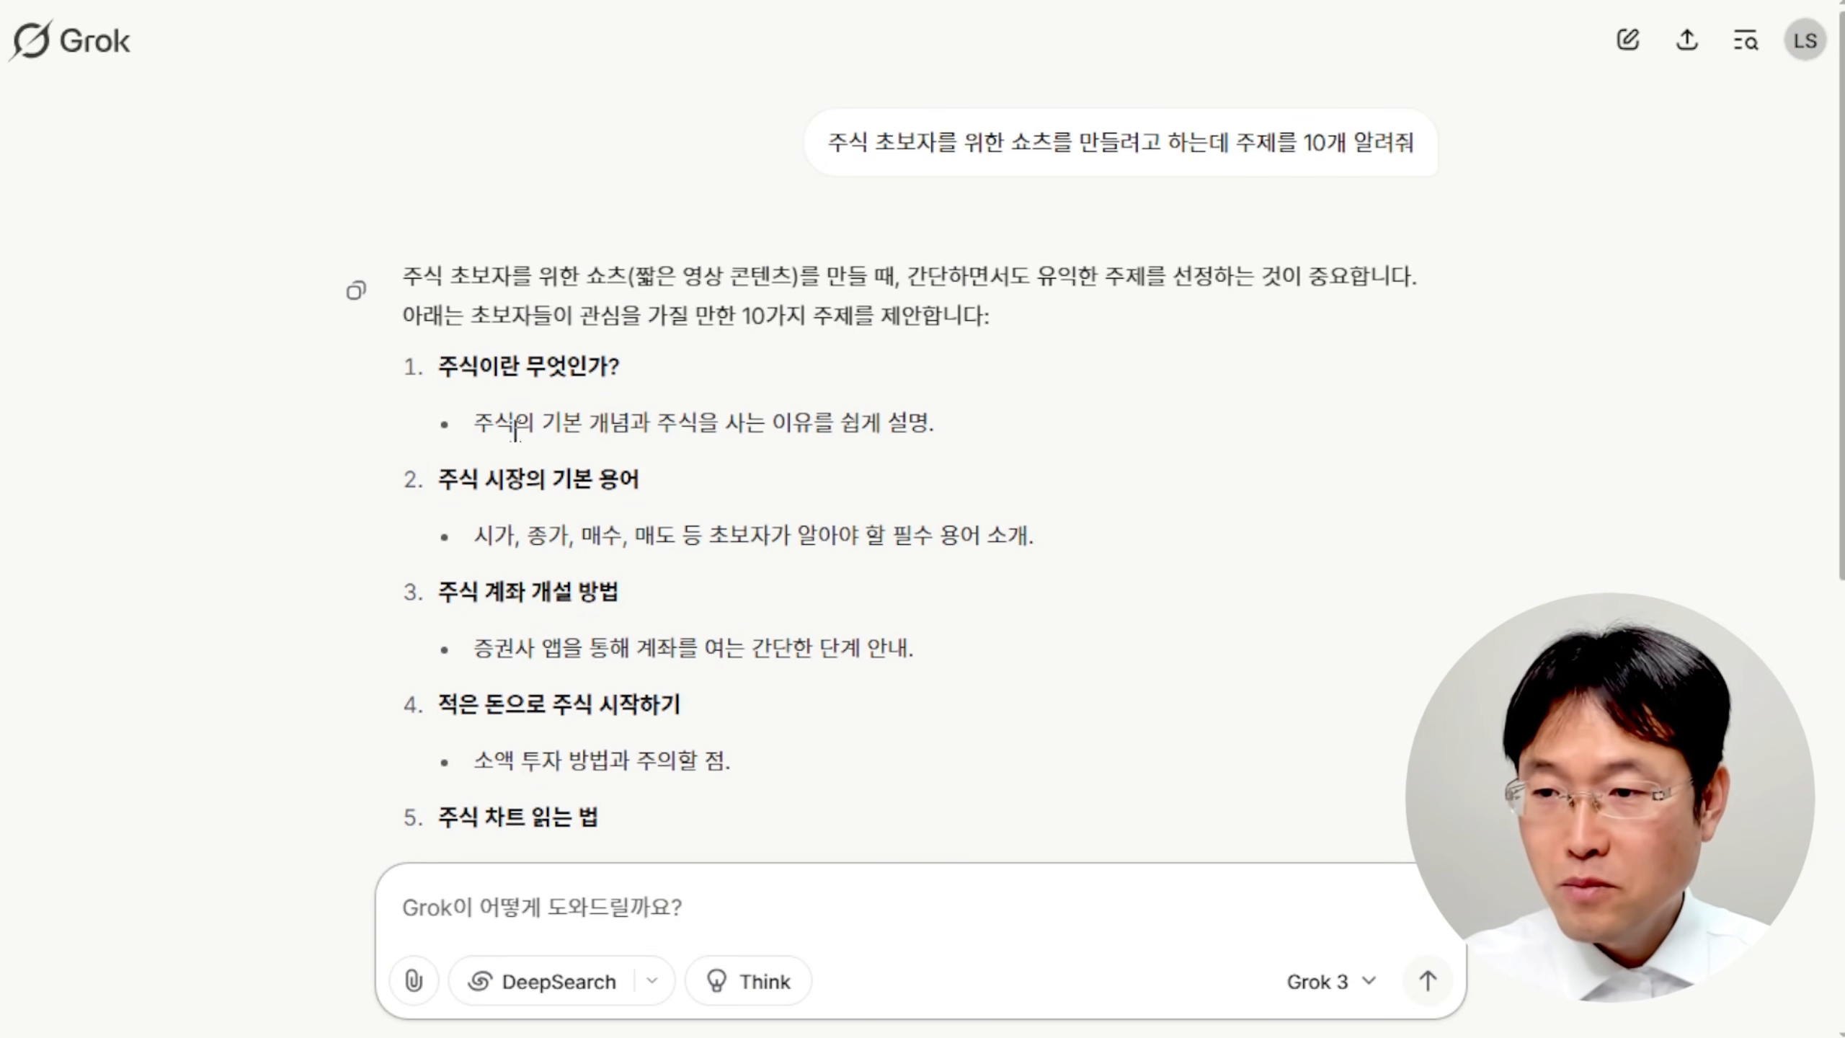
pyautogui.moveTo(574, 416); pyautogui.dragTo(888, 420)
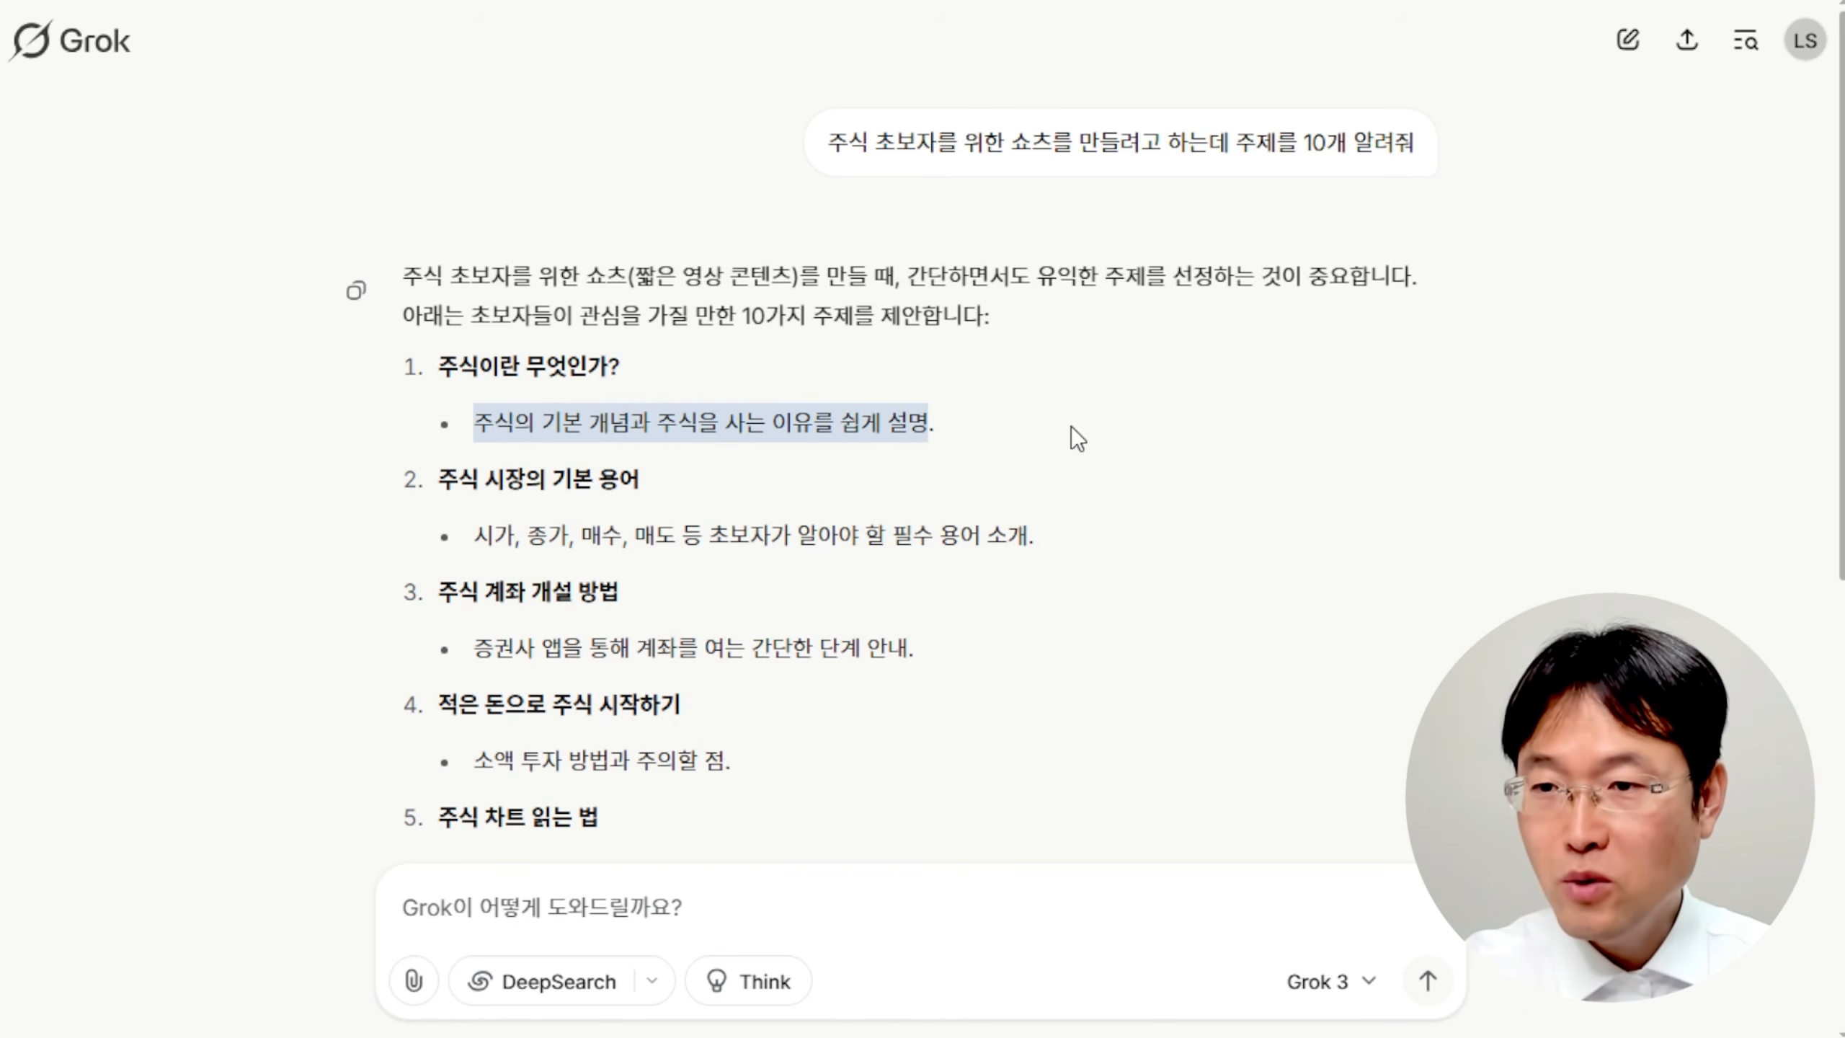
pyautogui.click(1632, 42)
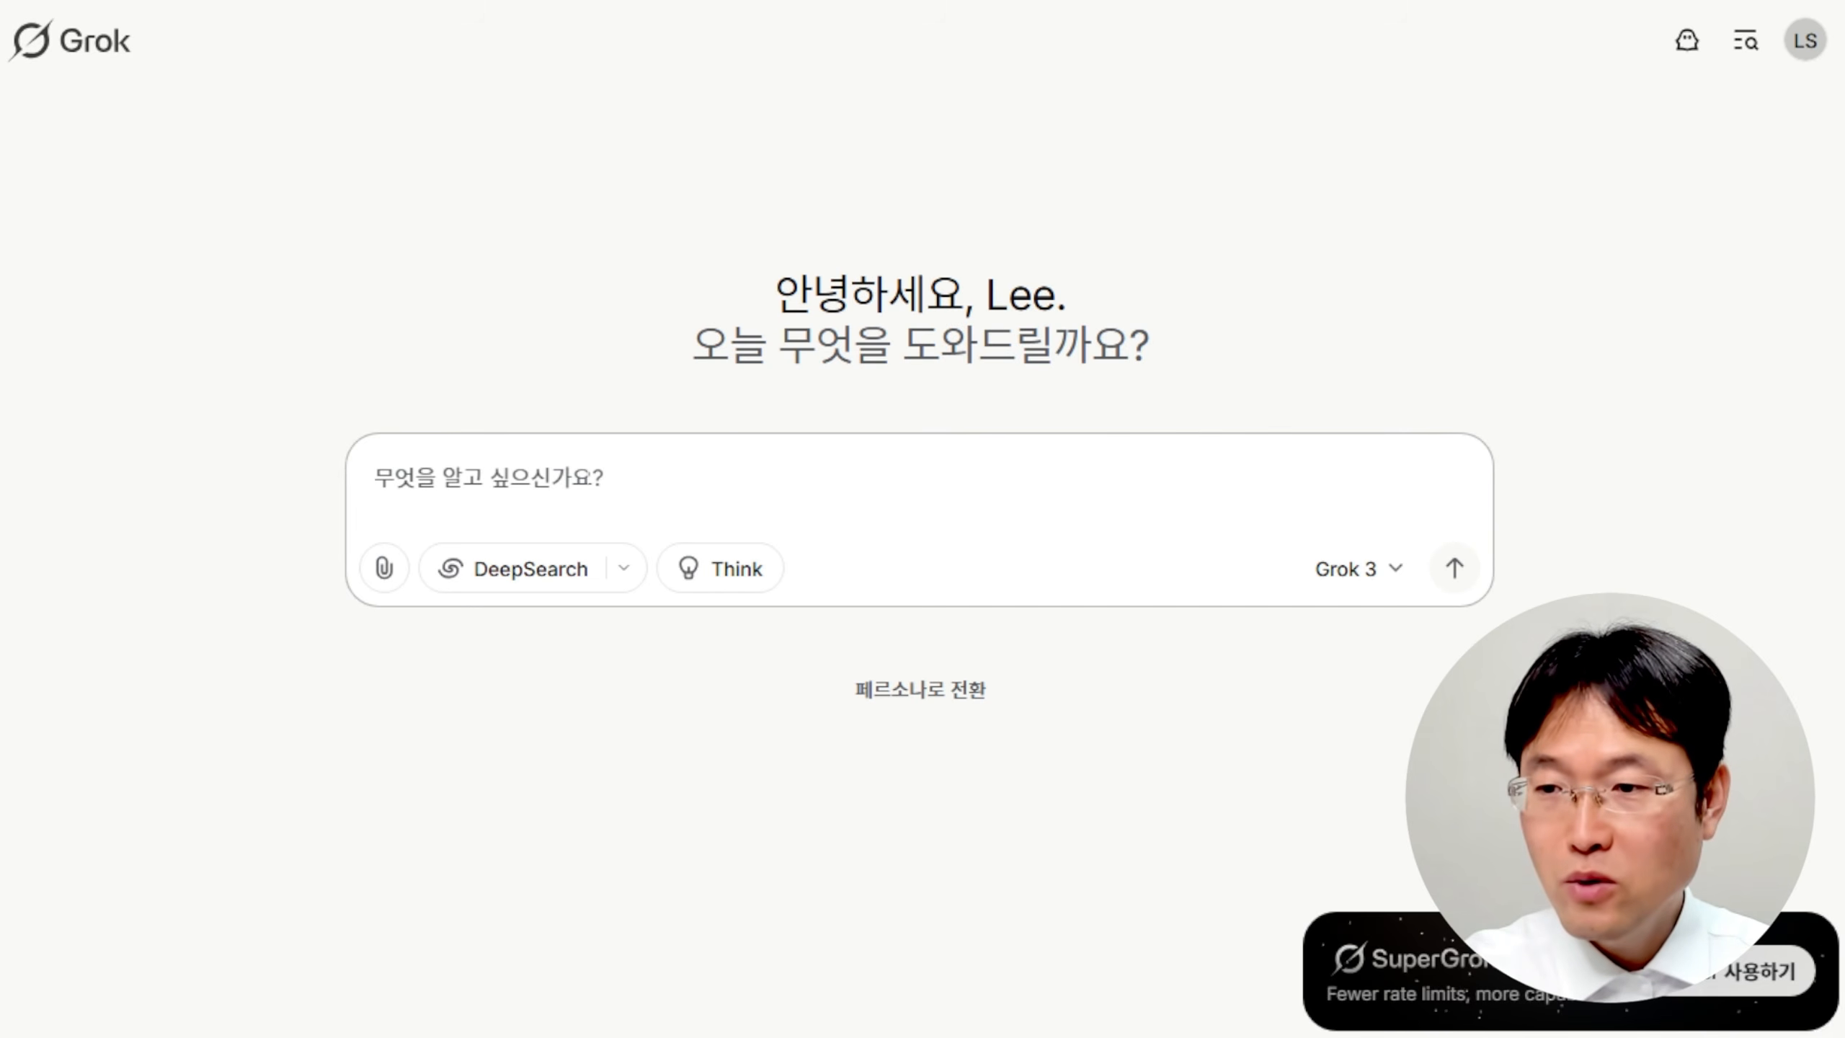
pyautogui.write('주식의 기본 개념과 주식을 사는 이유를 쉽게 설명  유튜브 쇼츠 대본을 만들려고 하는데 위에 주제로 커플이 대화 형식으로 작성해줘.')
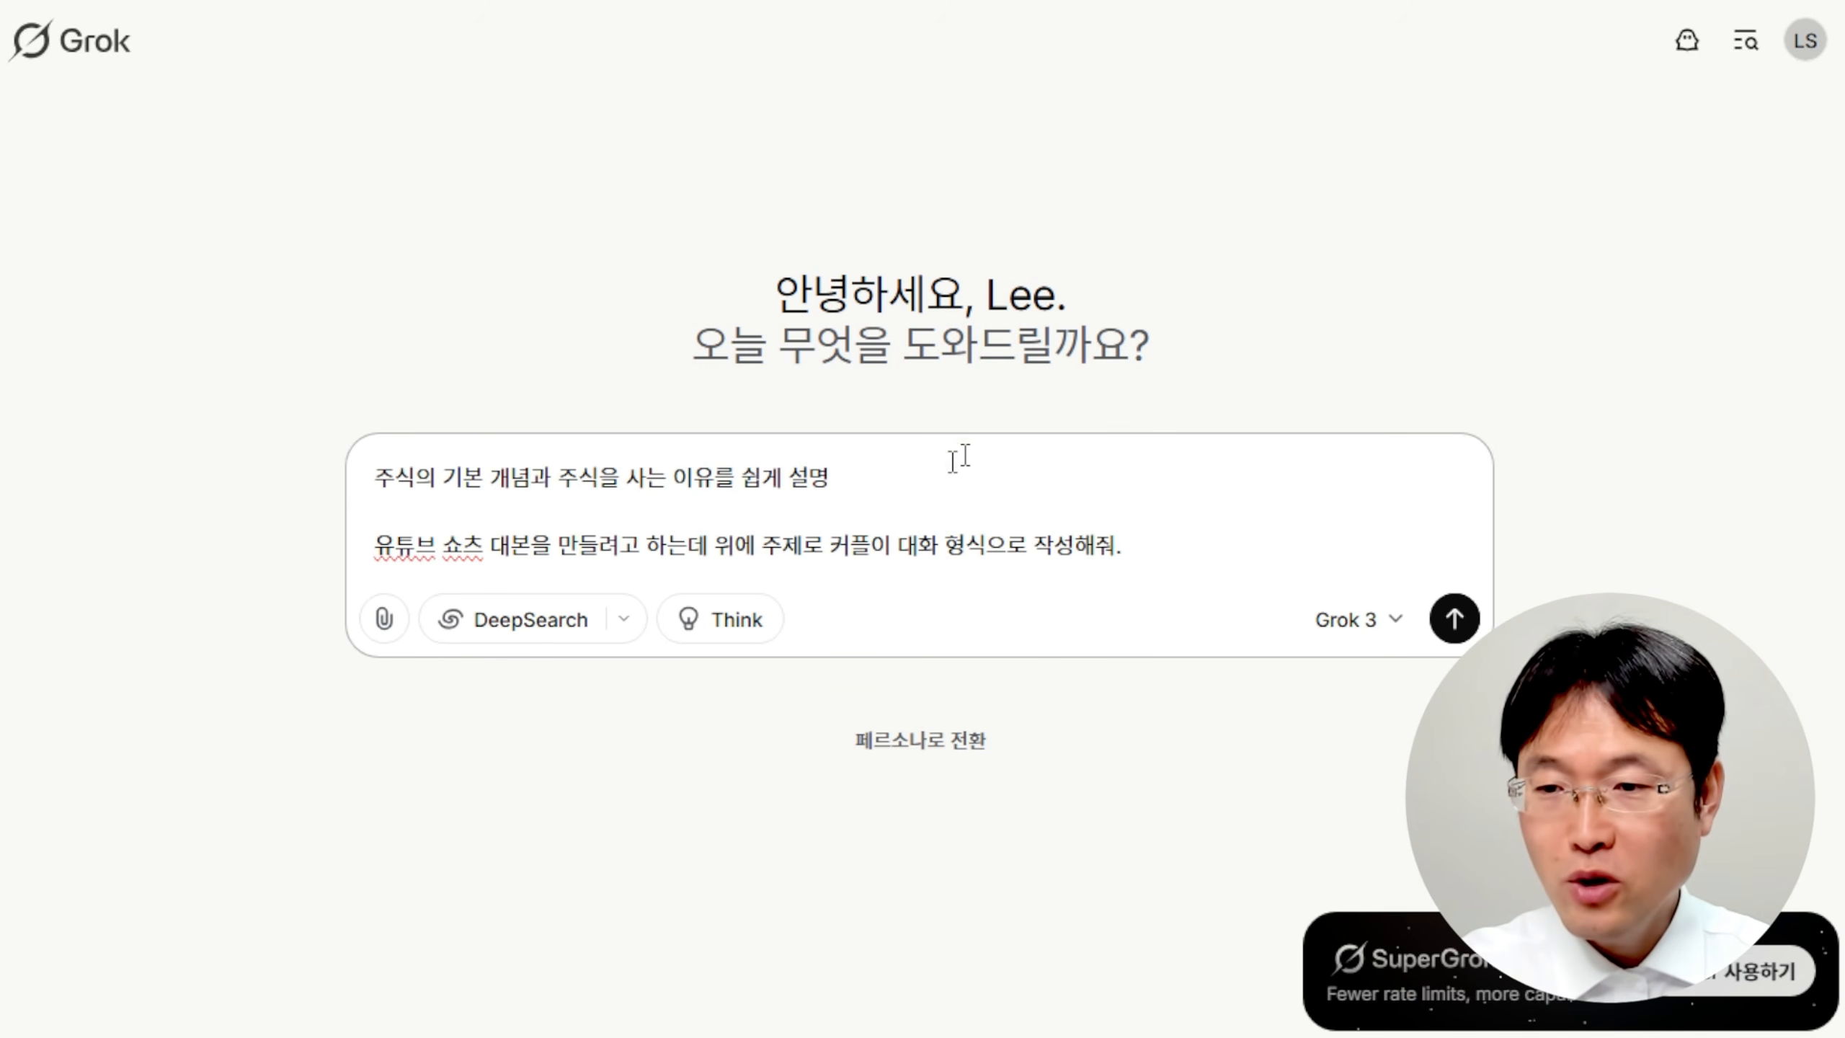
pyautogui.click(1455, 620)
# Read through the couple's dialogue script and the version that pairs each man's and woman's line with an image prompt.
pyautogui.scroll(2, 1280, 539)
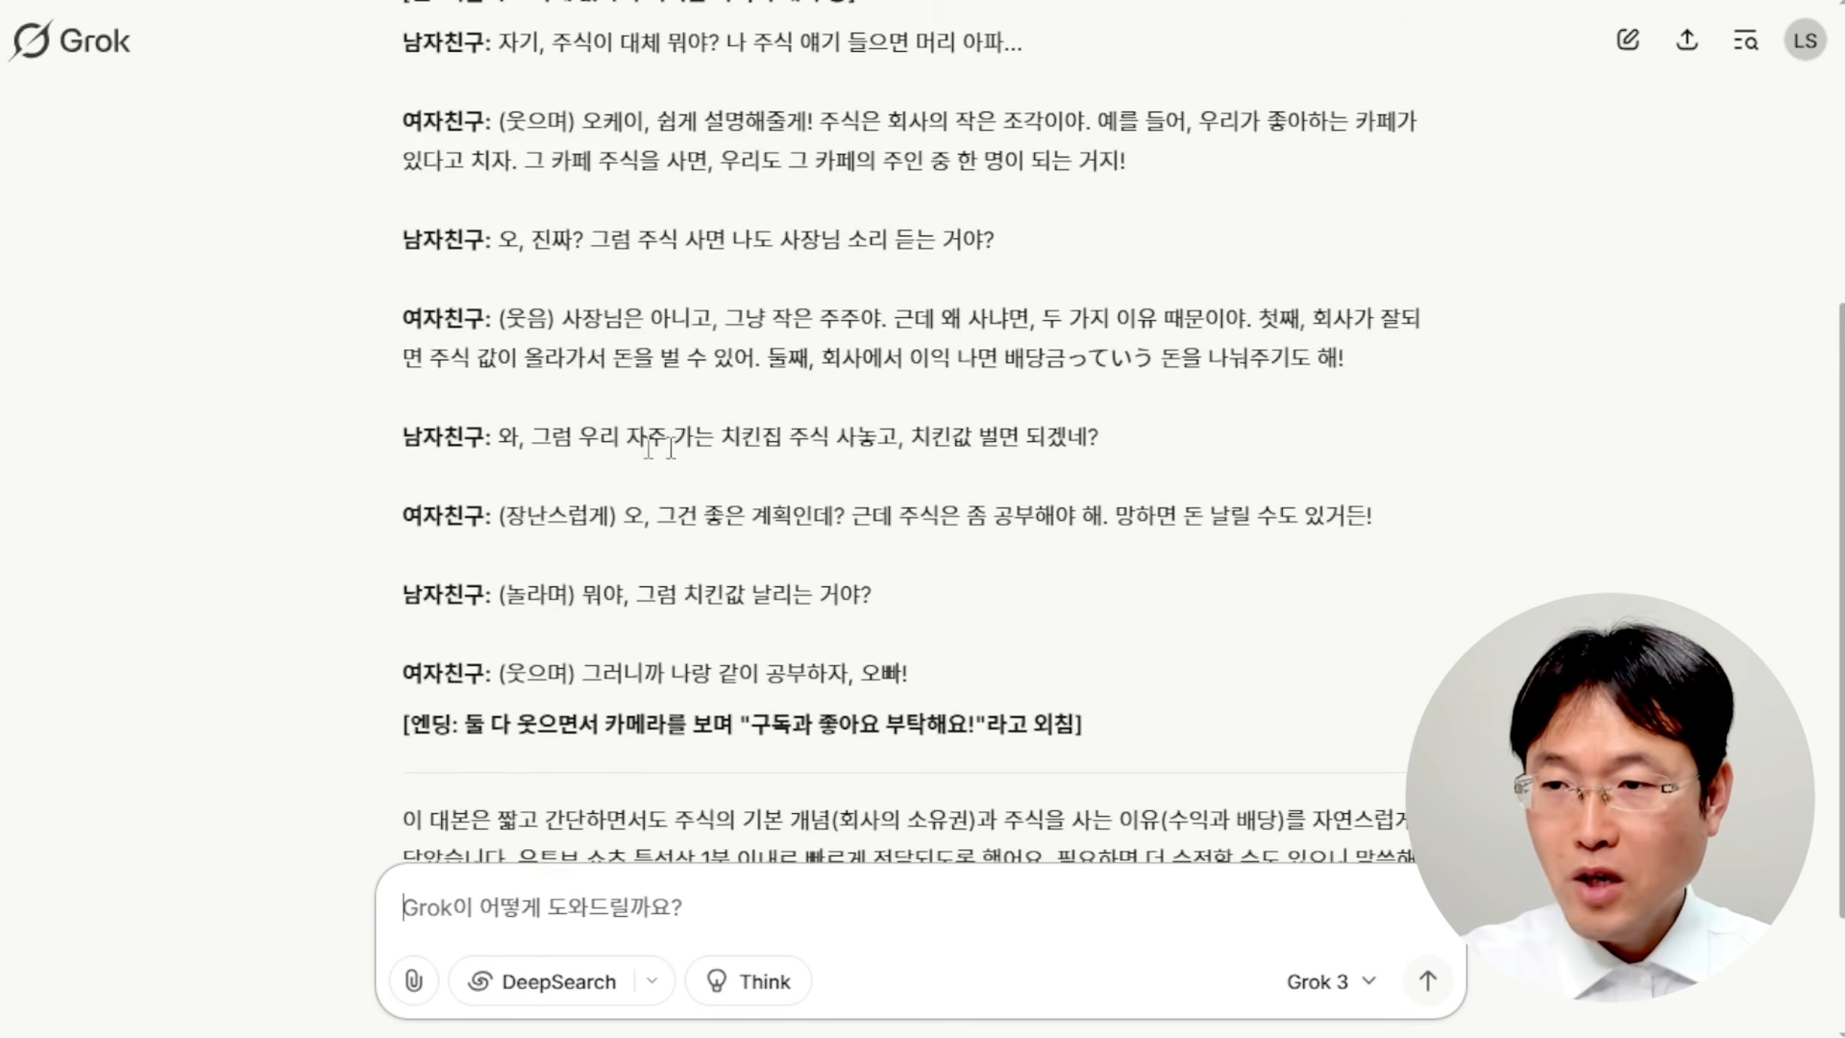
pyautogui.scroll(4, 660, 447)
pyautogui.scroll(-6, 898, 324)
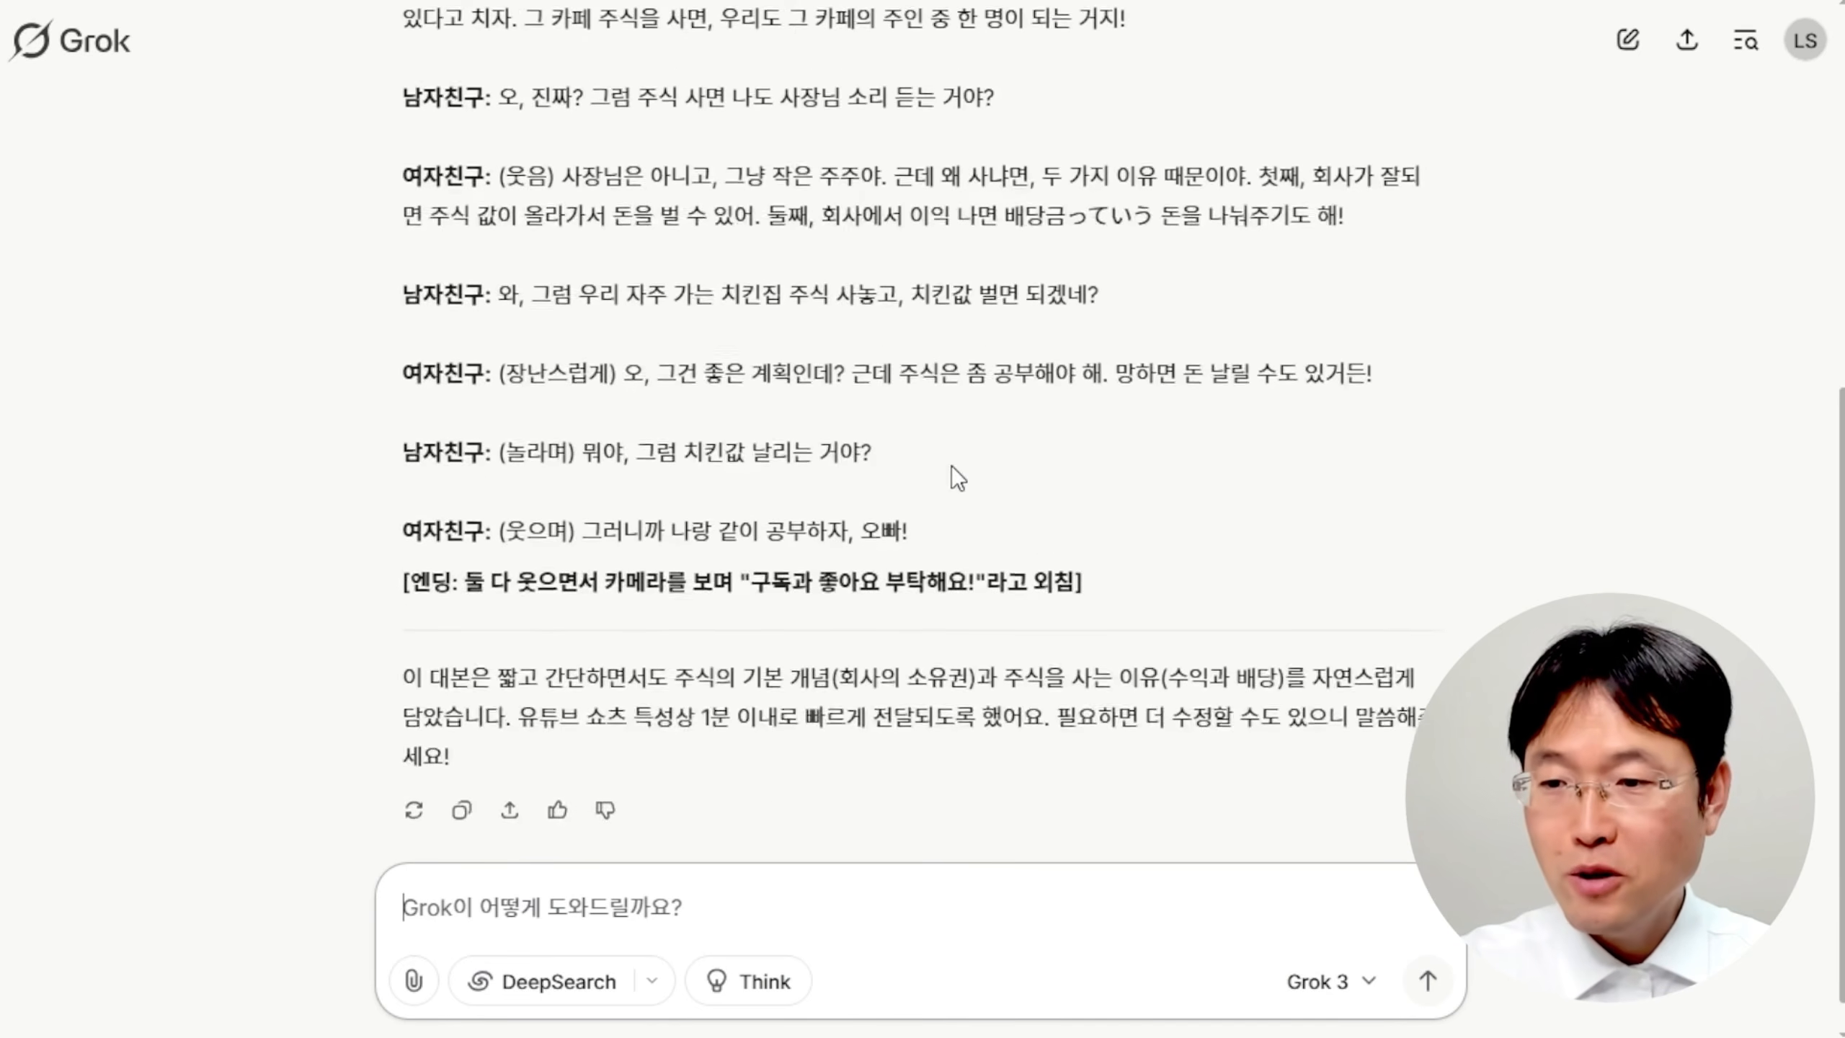
pyautogui.scroll(4, 915, 436)
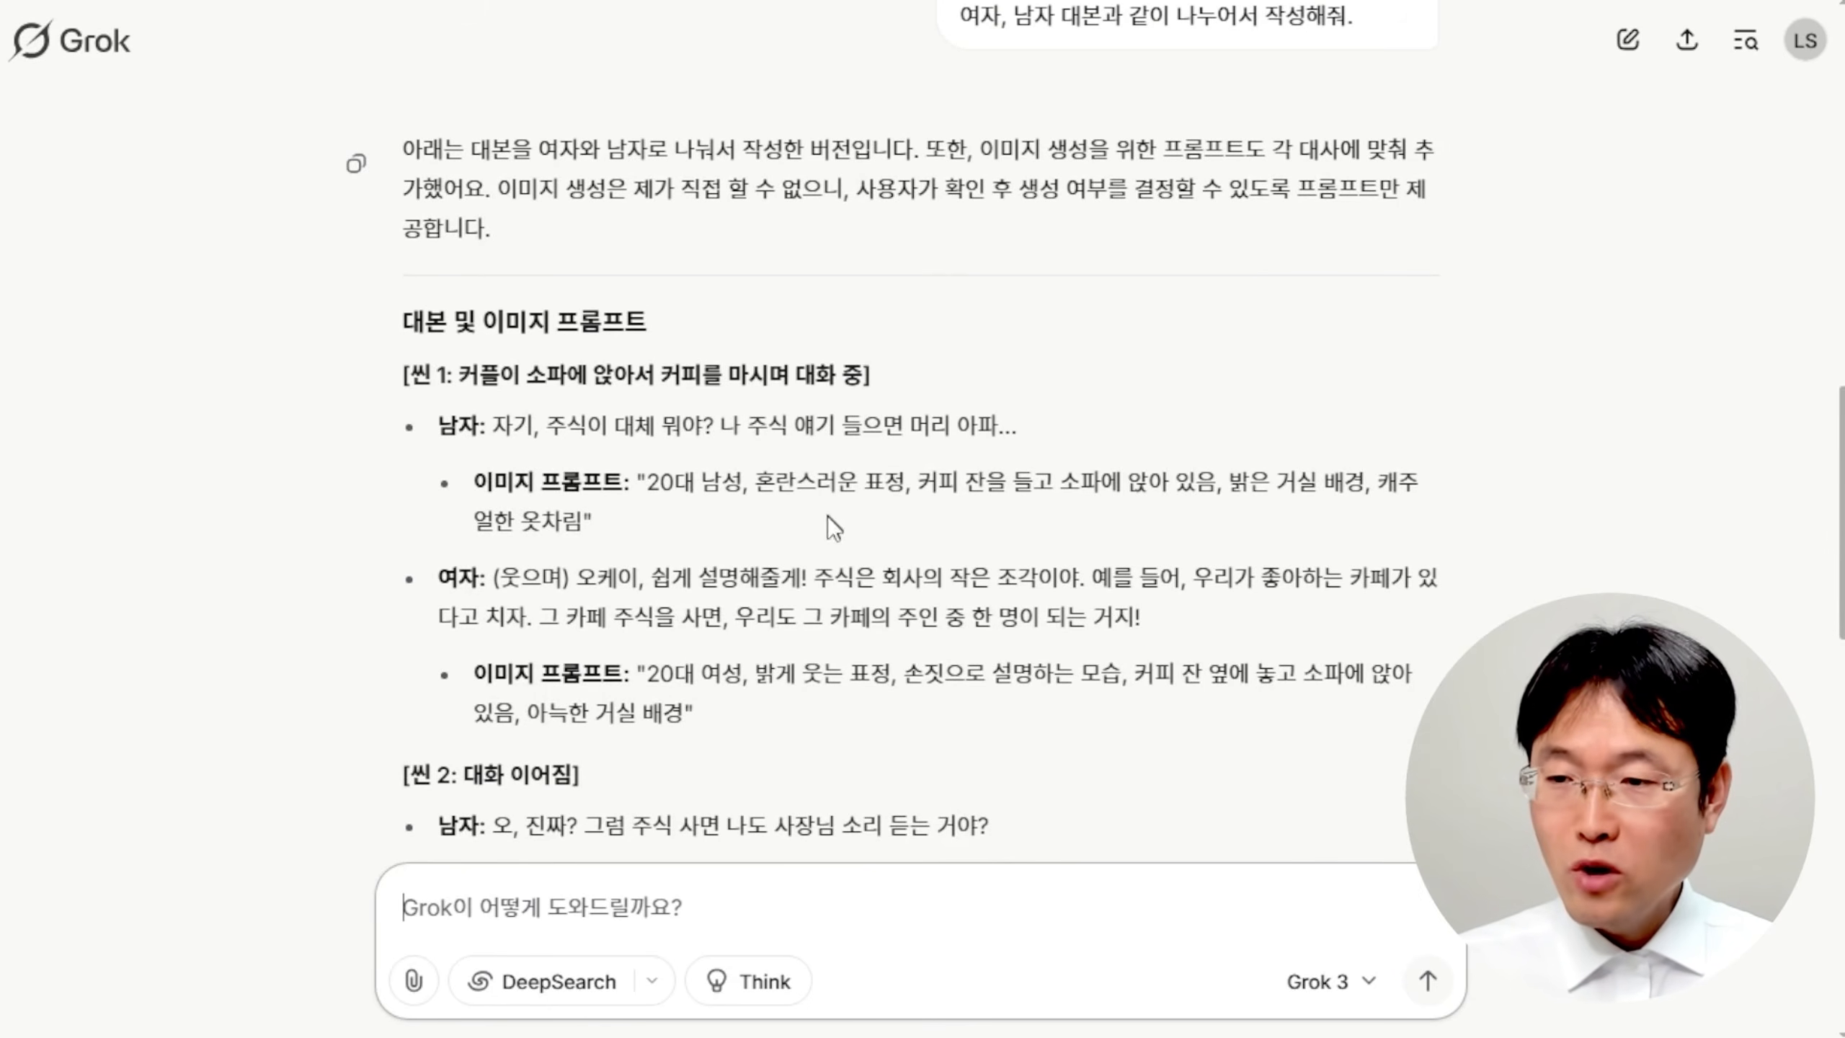
pyautogui.scroll(-4, 827, 517)
pyautogui.scroll(-7, 842, 464)
pyautogui.scroll(13, 842, 572)
pyautogui.scroll(-2, 1130, 458)
pyautogui.scroll(-4, 1131, 542)
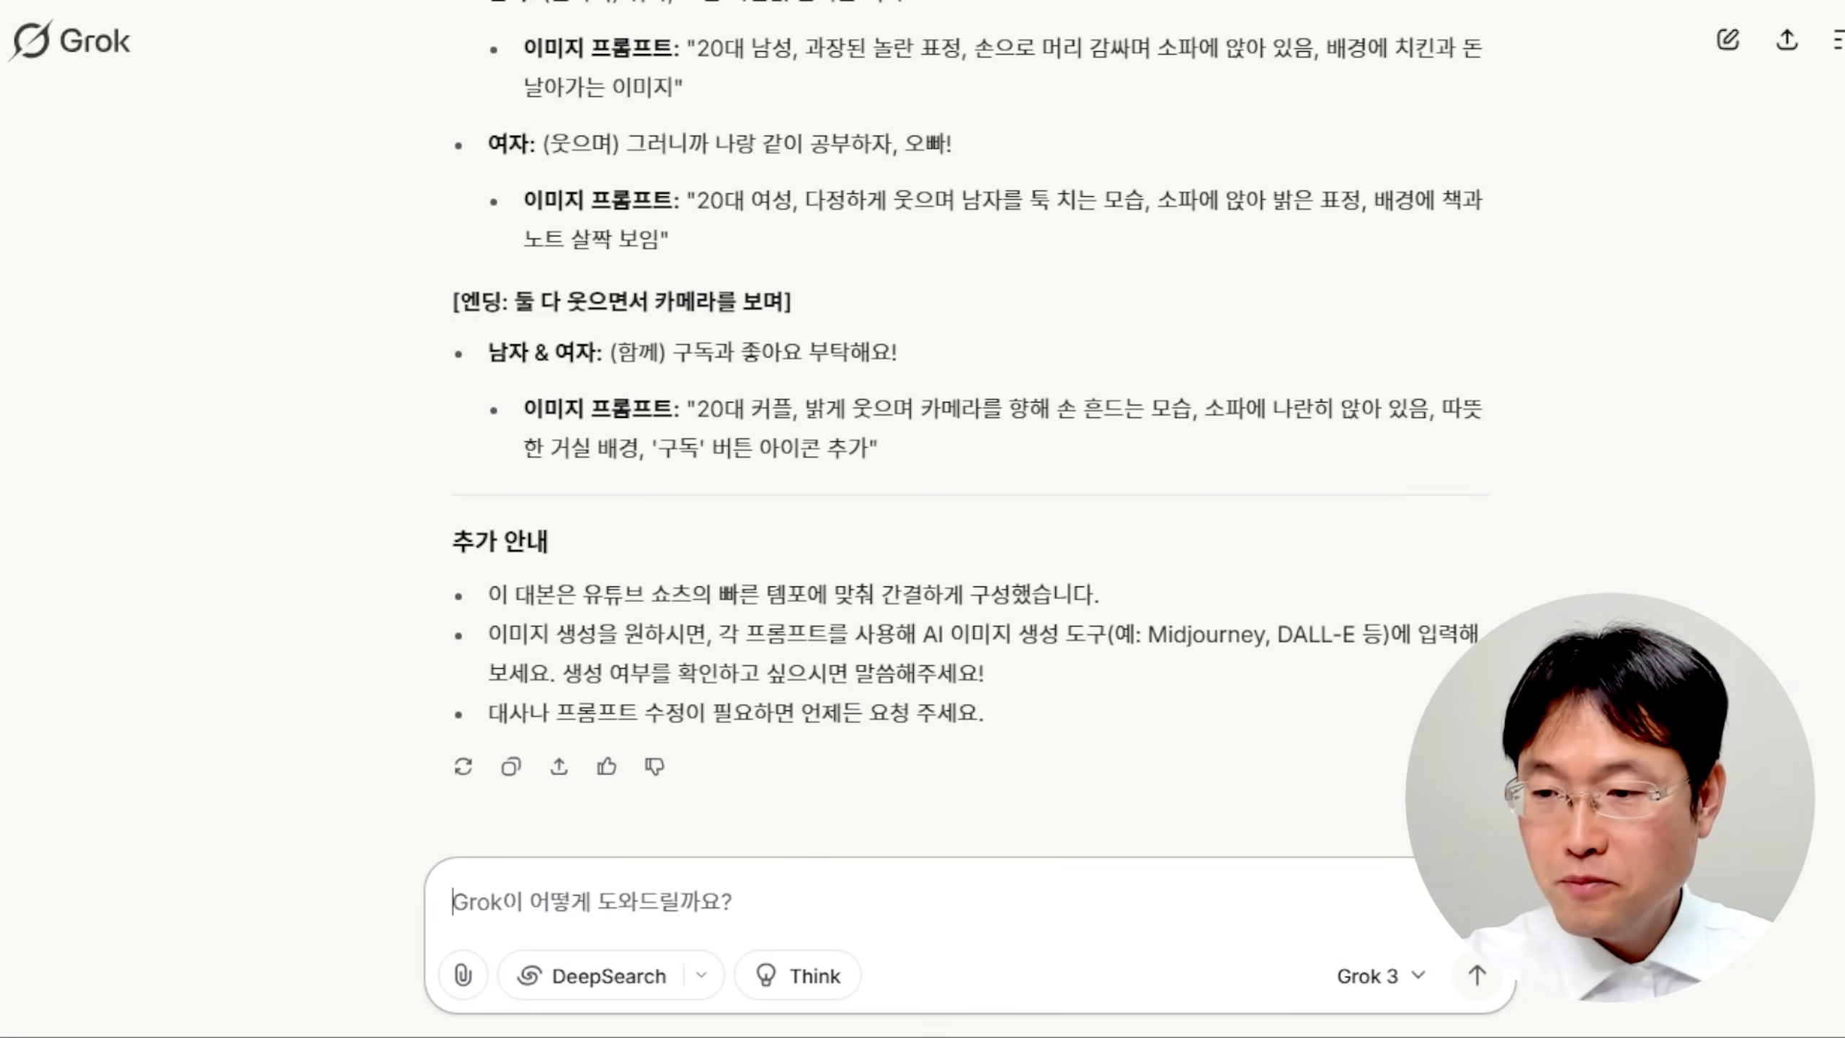
# Ask Grok to write the image prompts in English alongside the separate woman's and man's lines, and look through the answer.
pyautogui.write('이미지 생성할 수 있게 프롬프트는 영어로 같이 작성해줘. 여자, 남자 대본과 같이 나누어서 작성해줘.')
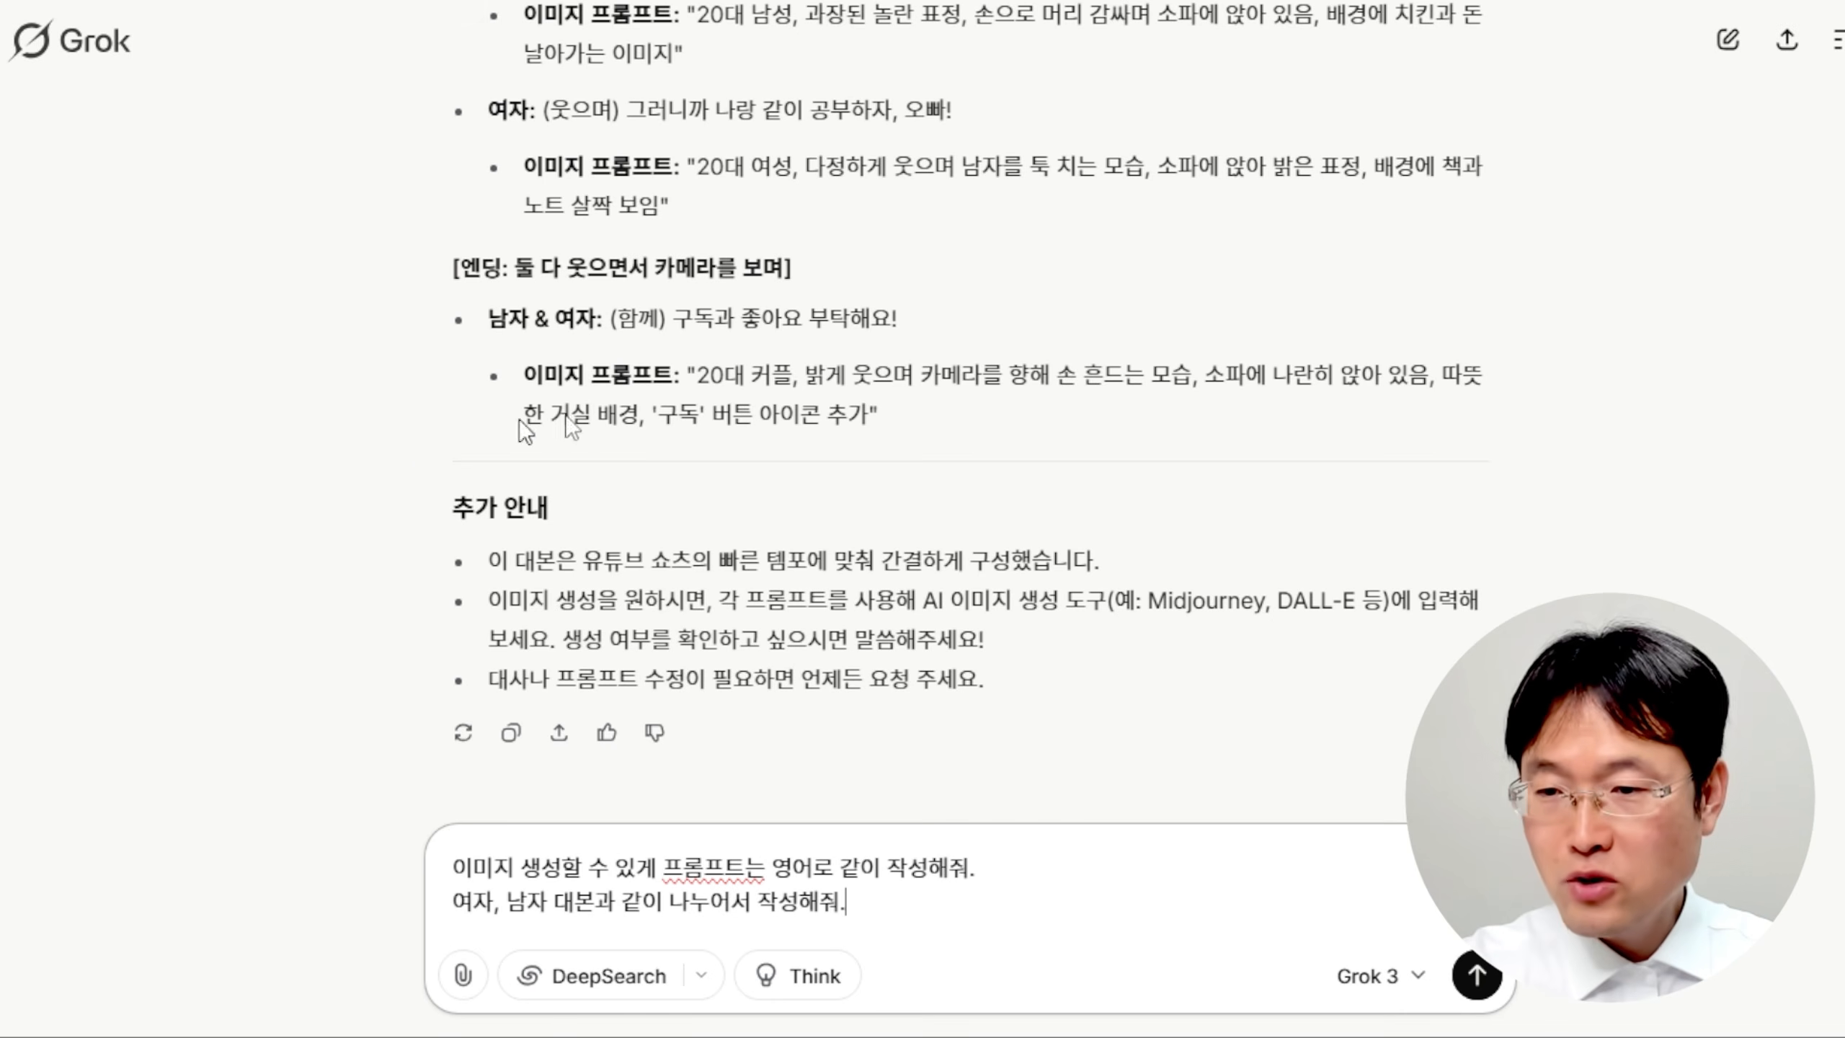
pyautogui.click(1478, 977)
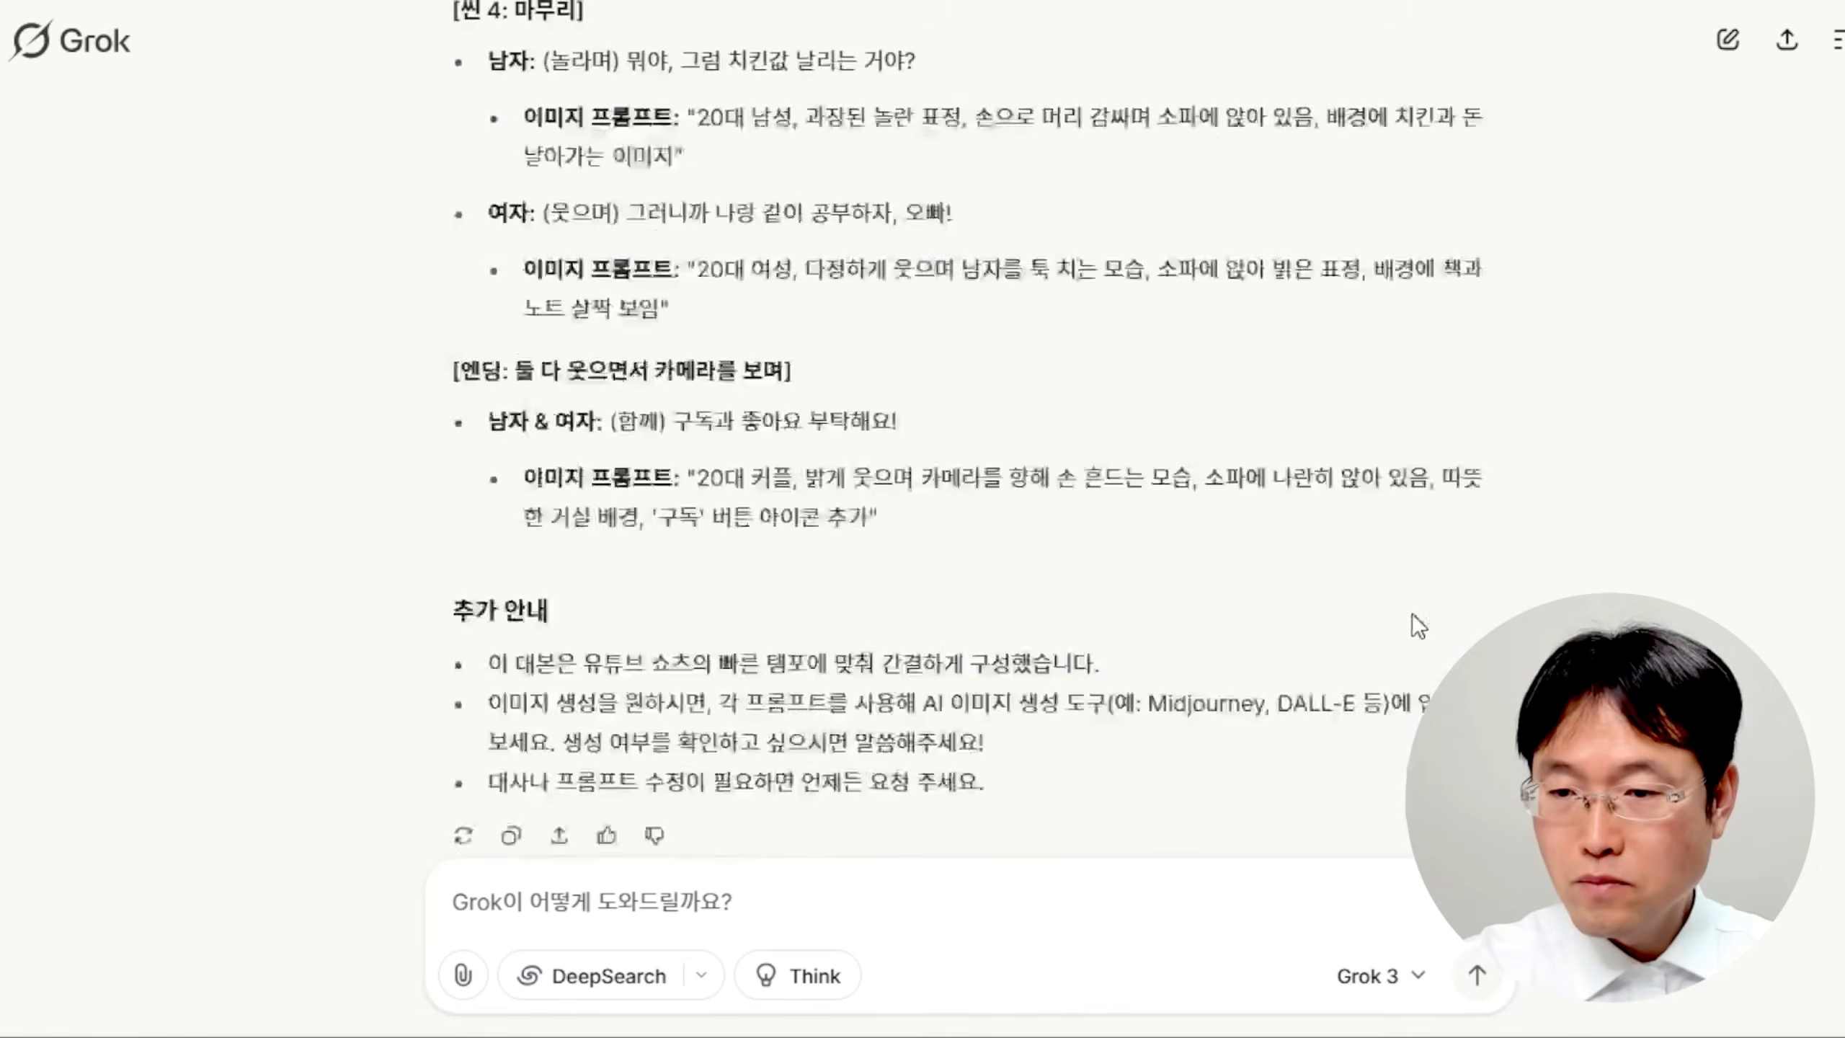
pyautogui.scroll(12, 1422, 637)
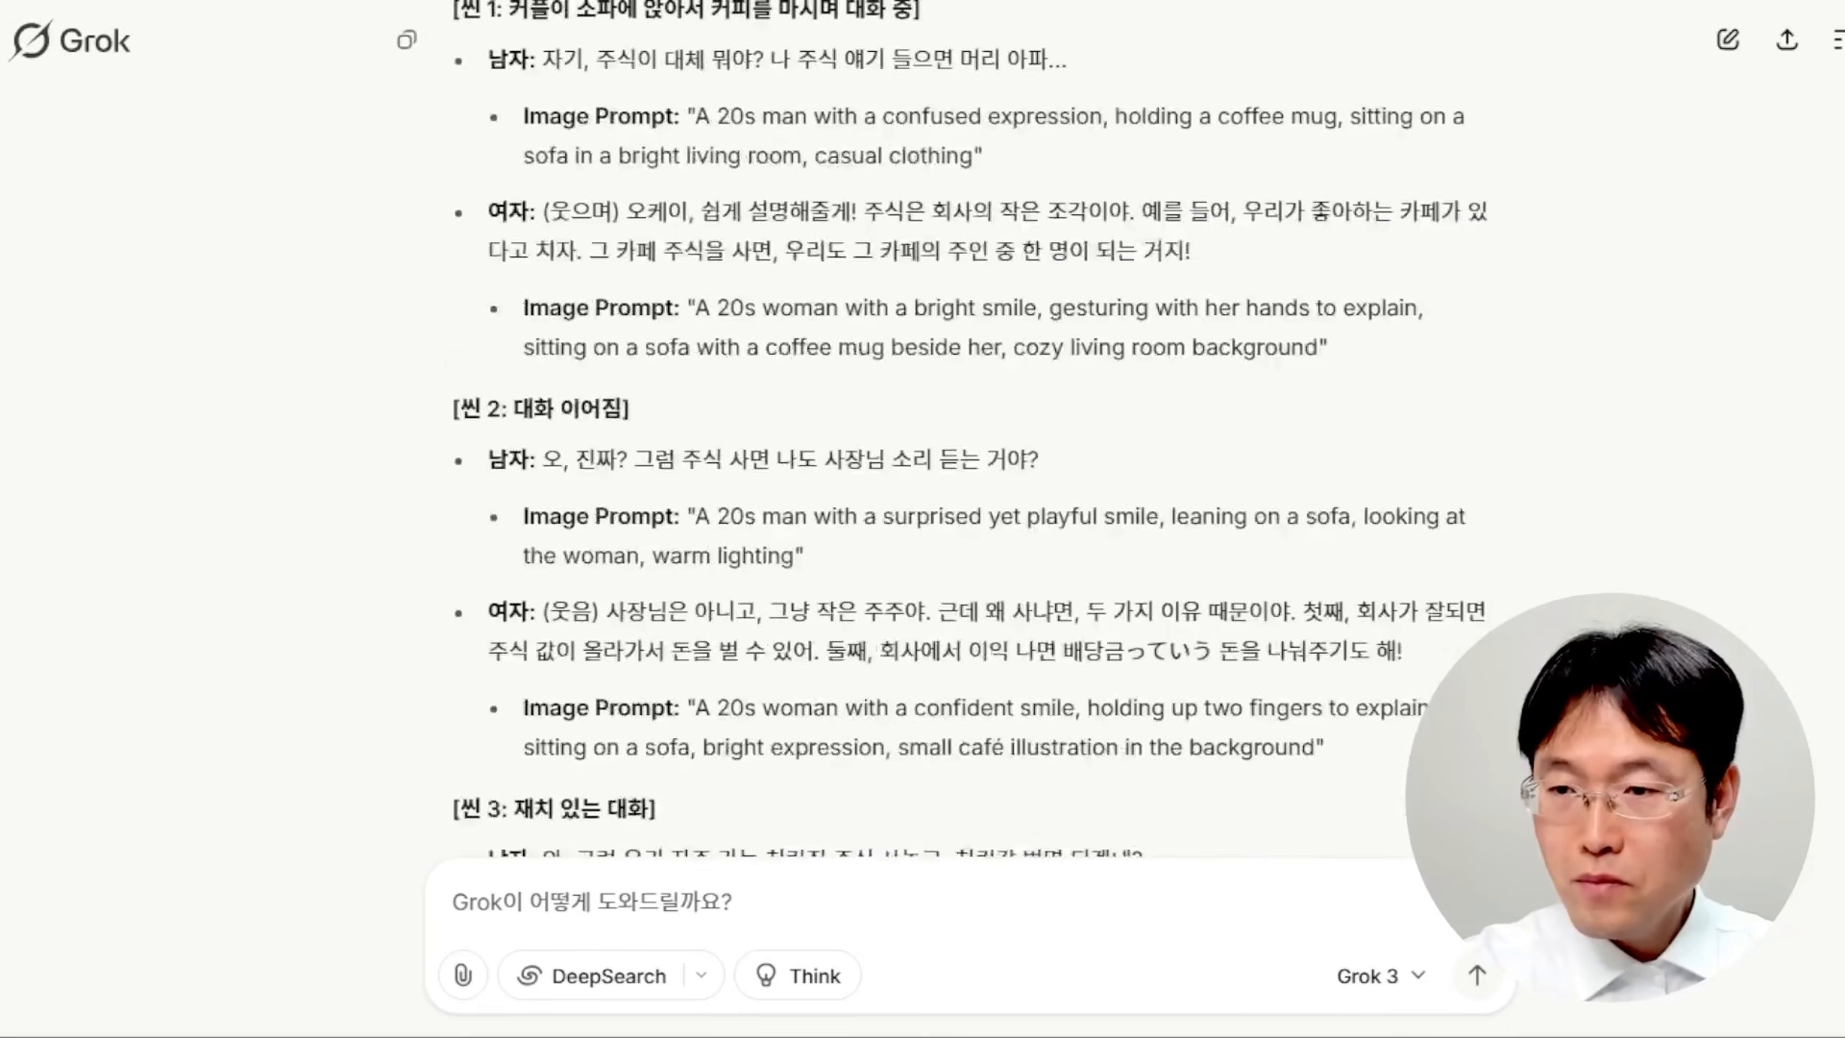
pyautogui.scroll(-3, 1427, 631)
pyautogui.scroll(2, 1182, 617)
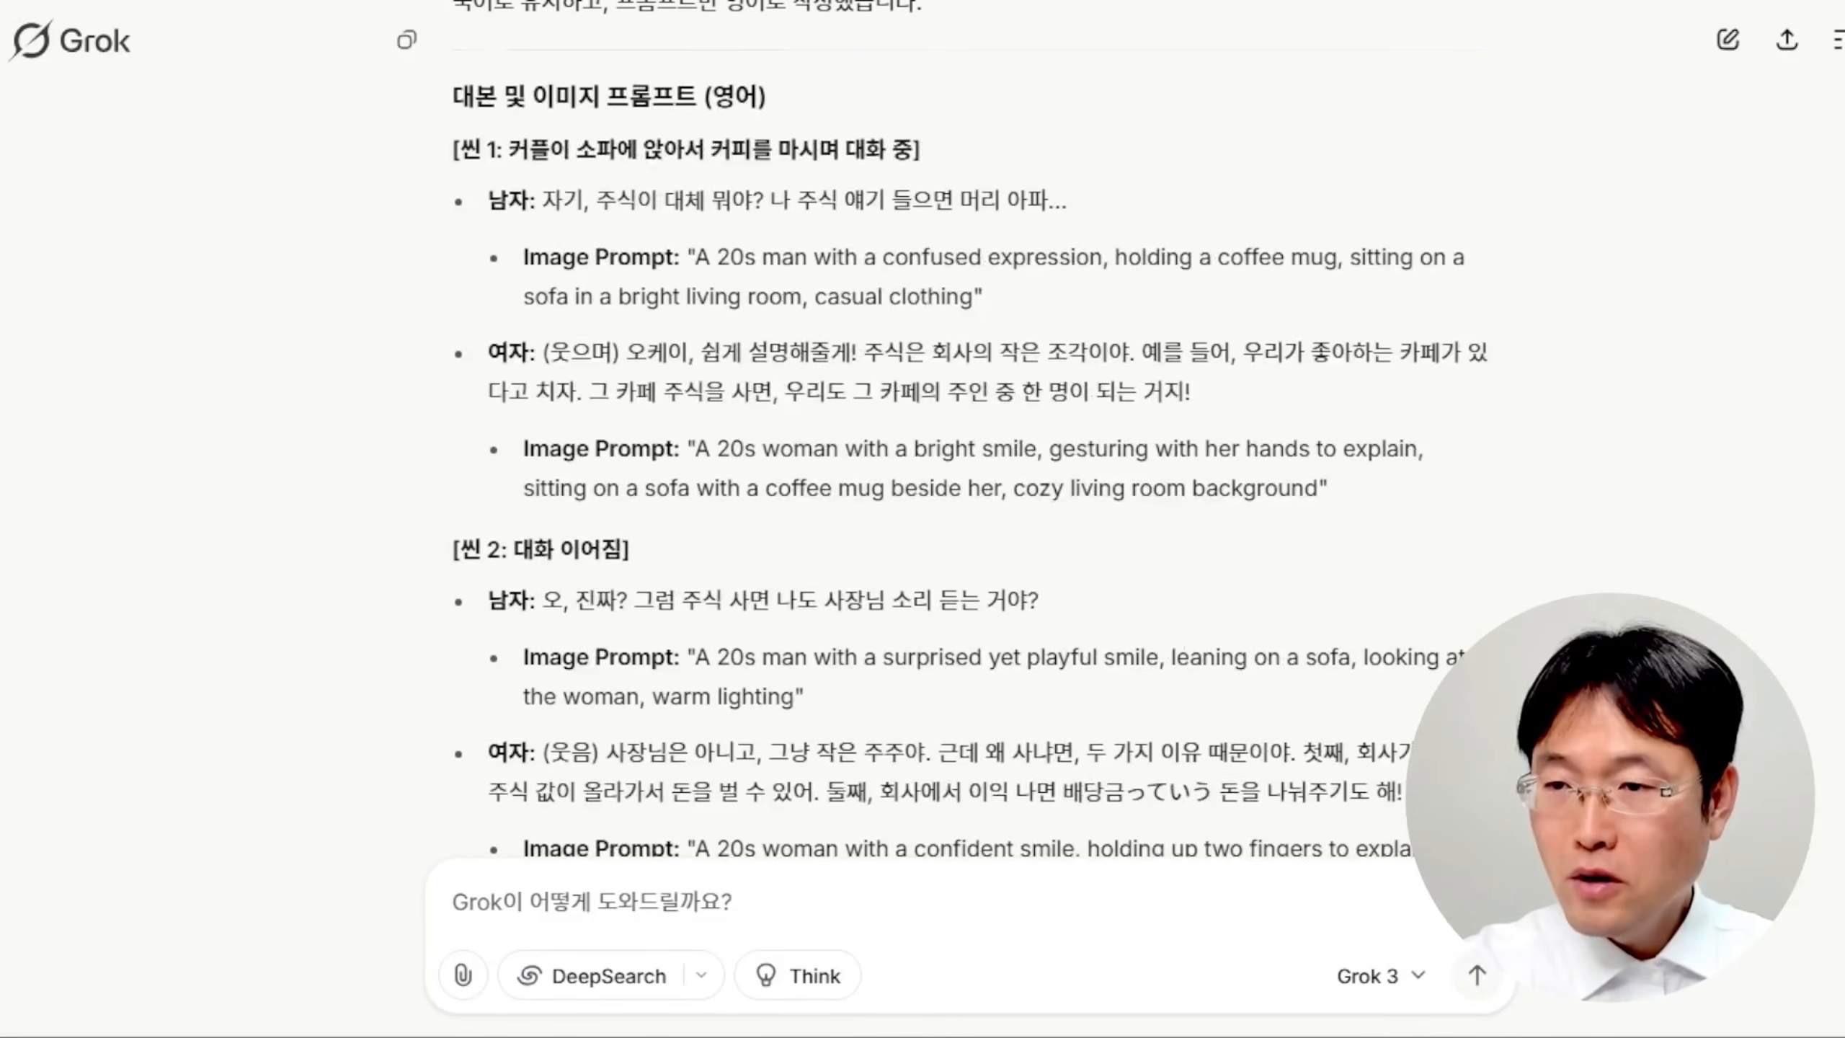
pyautogui.scroll(-3, 973, 461)
pyautogui.scroll(2, 821, 560)
pyautogui.scroll(4, 1001, 441)
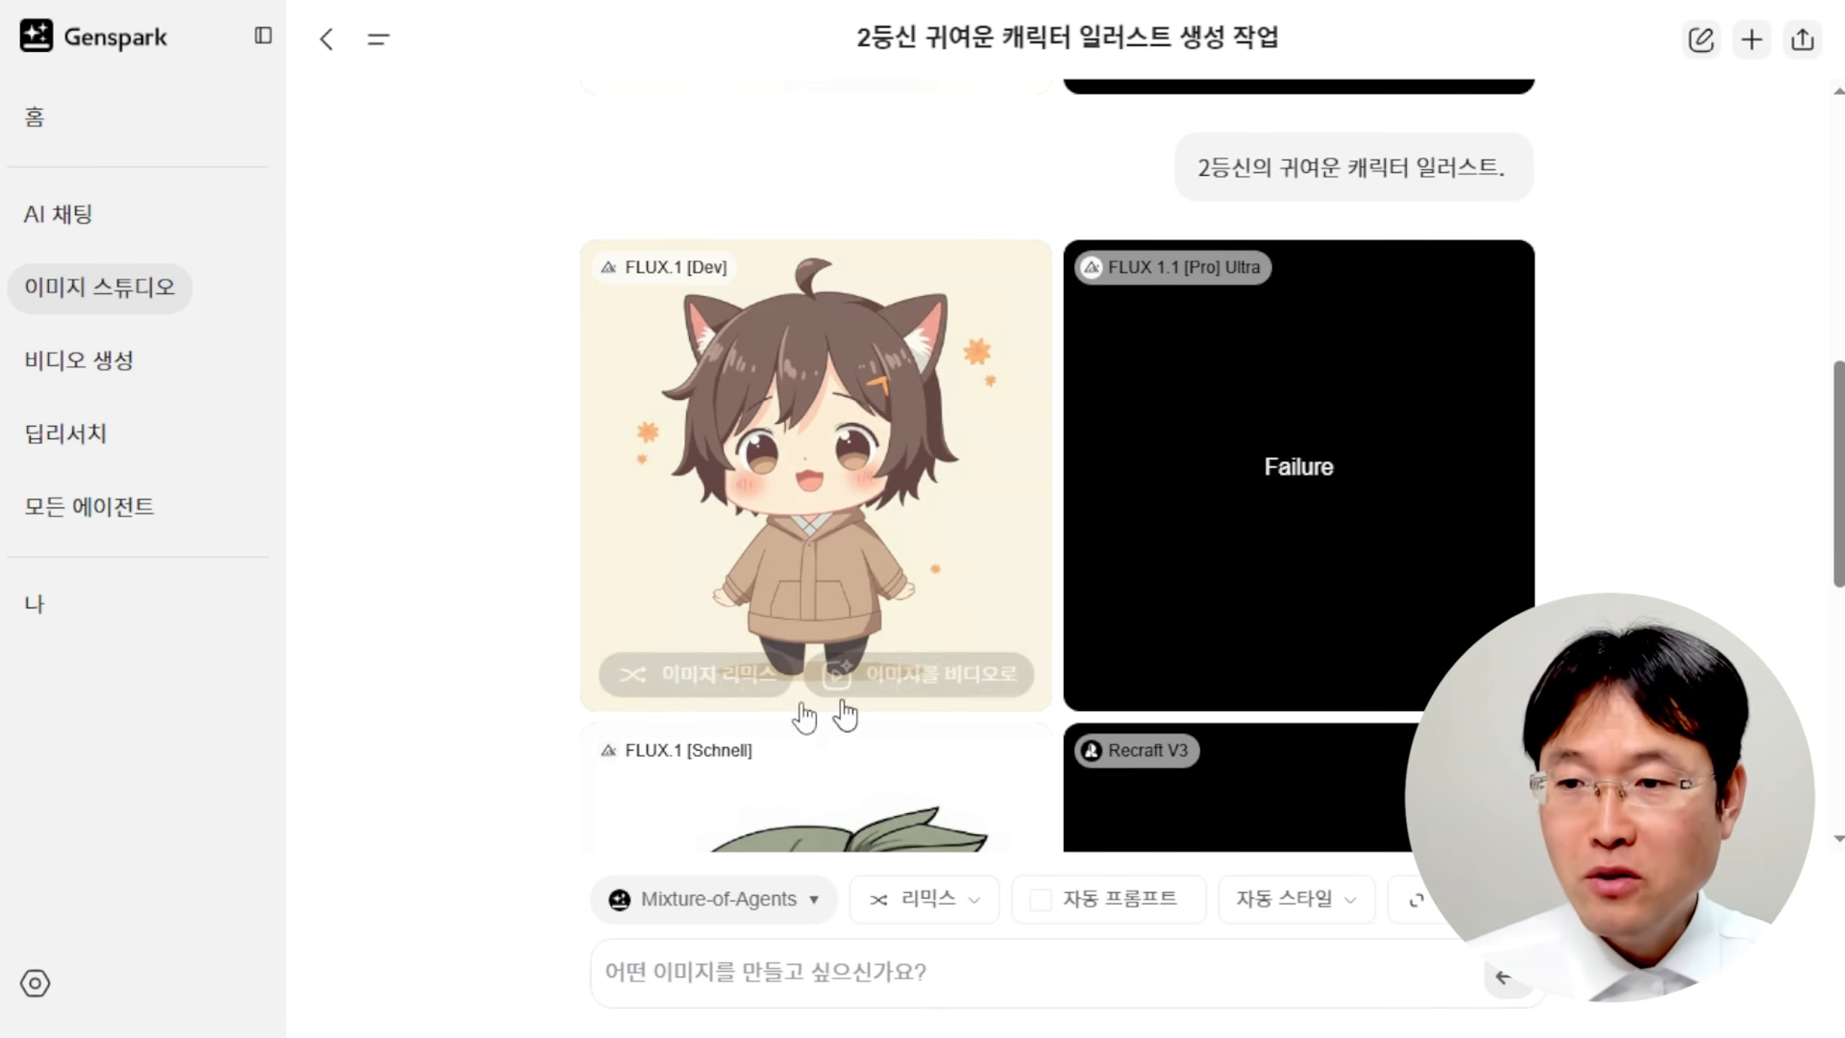
# Switch to Genspark and download the FLUX.1 [Dev] illustration of the cat-eared two-head-tall character.
pyautogui.click(945, 436)
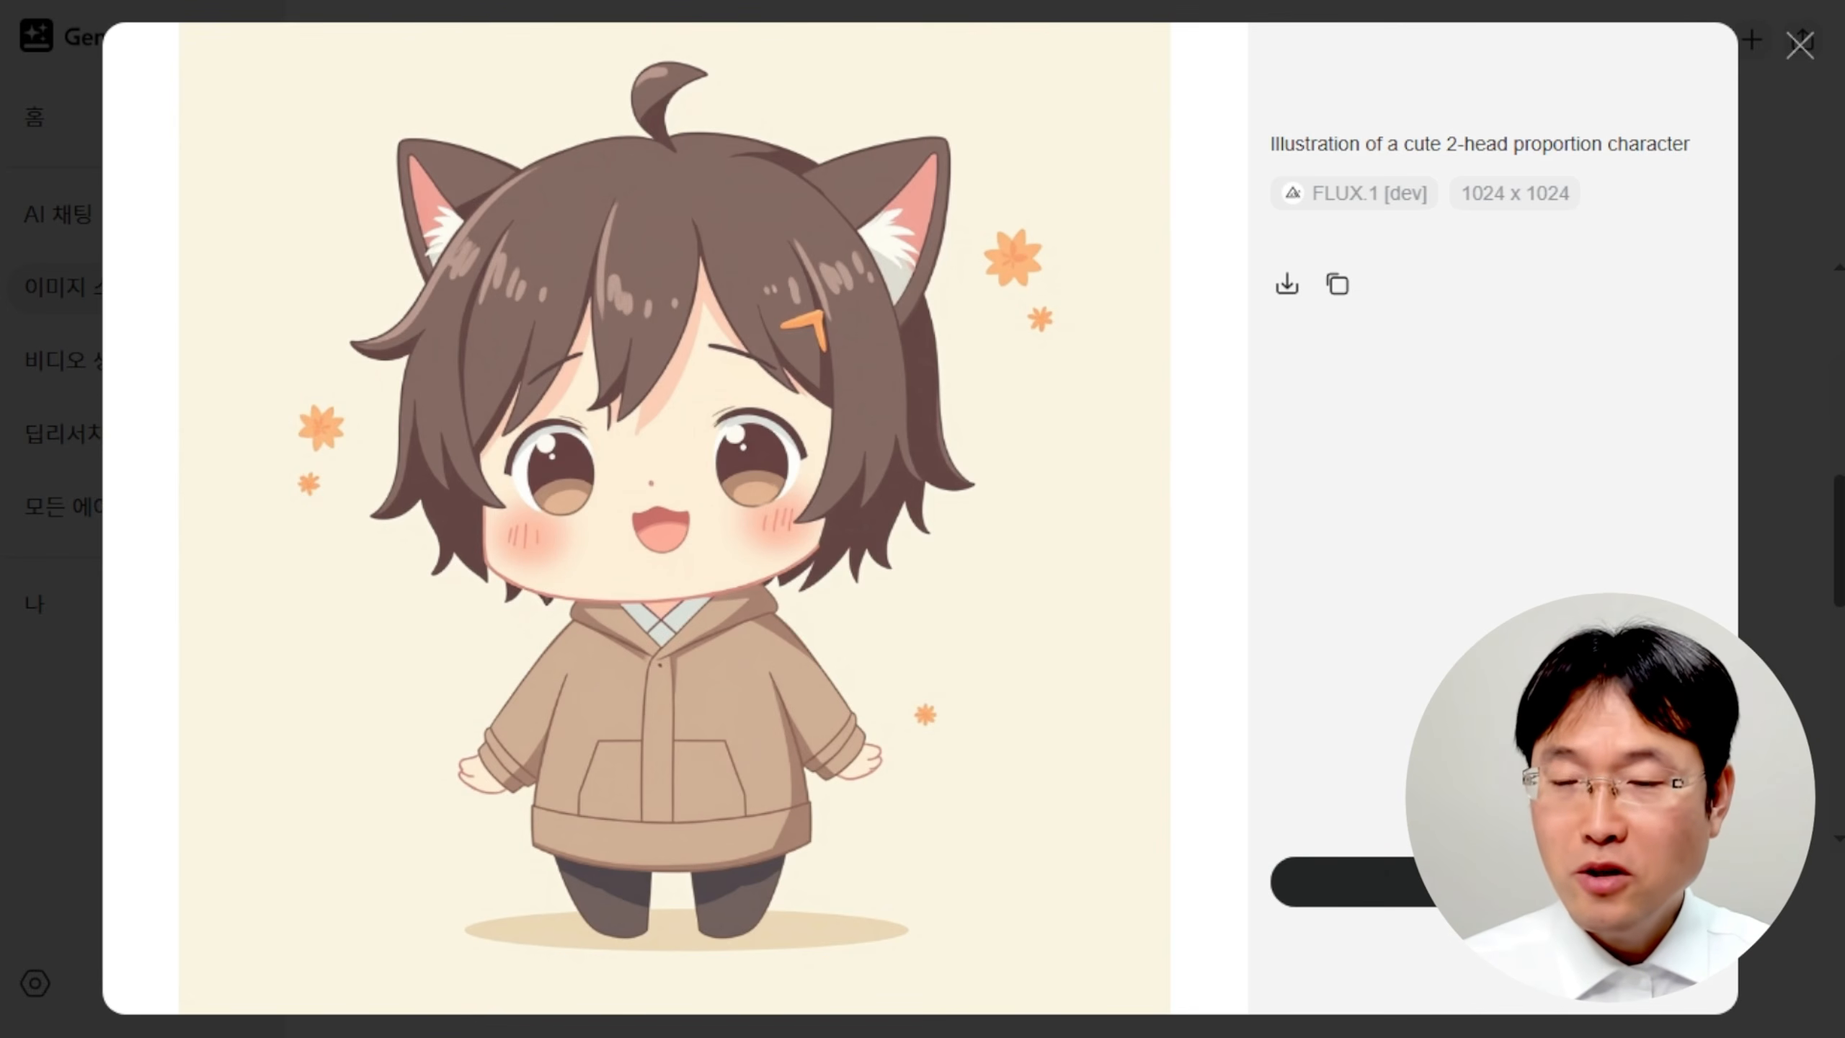
pyautogui.click(1287, 283)
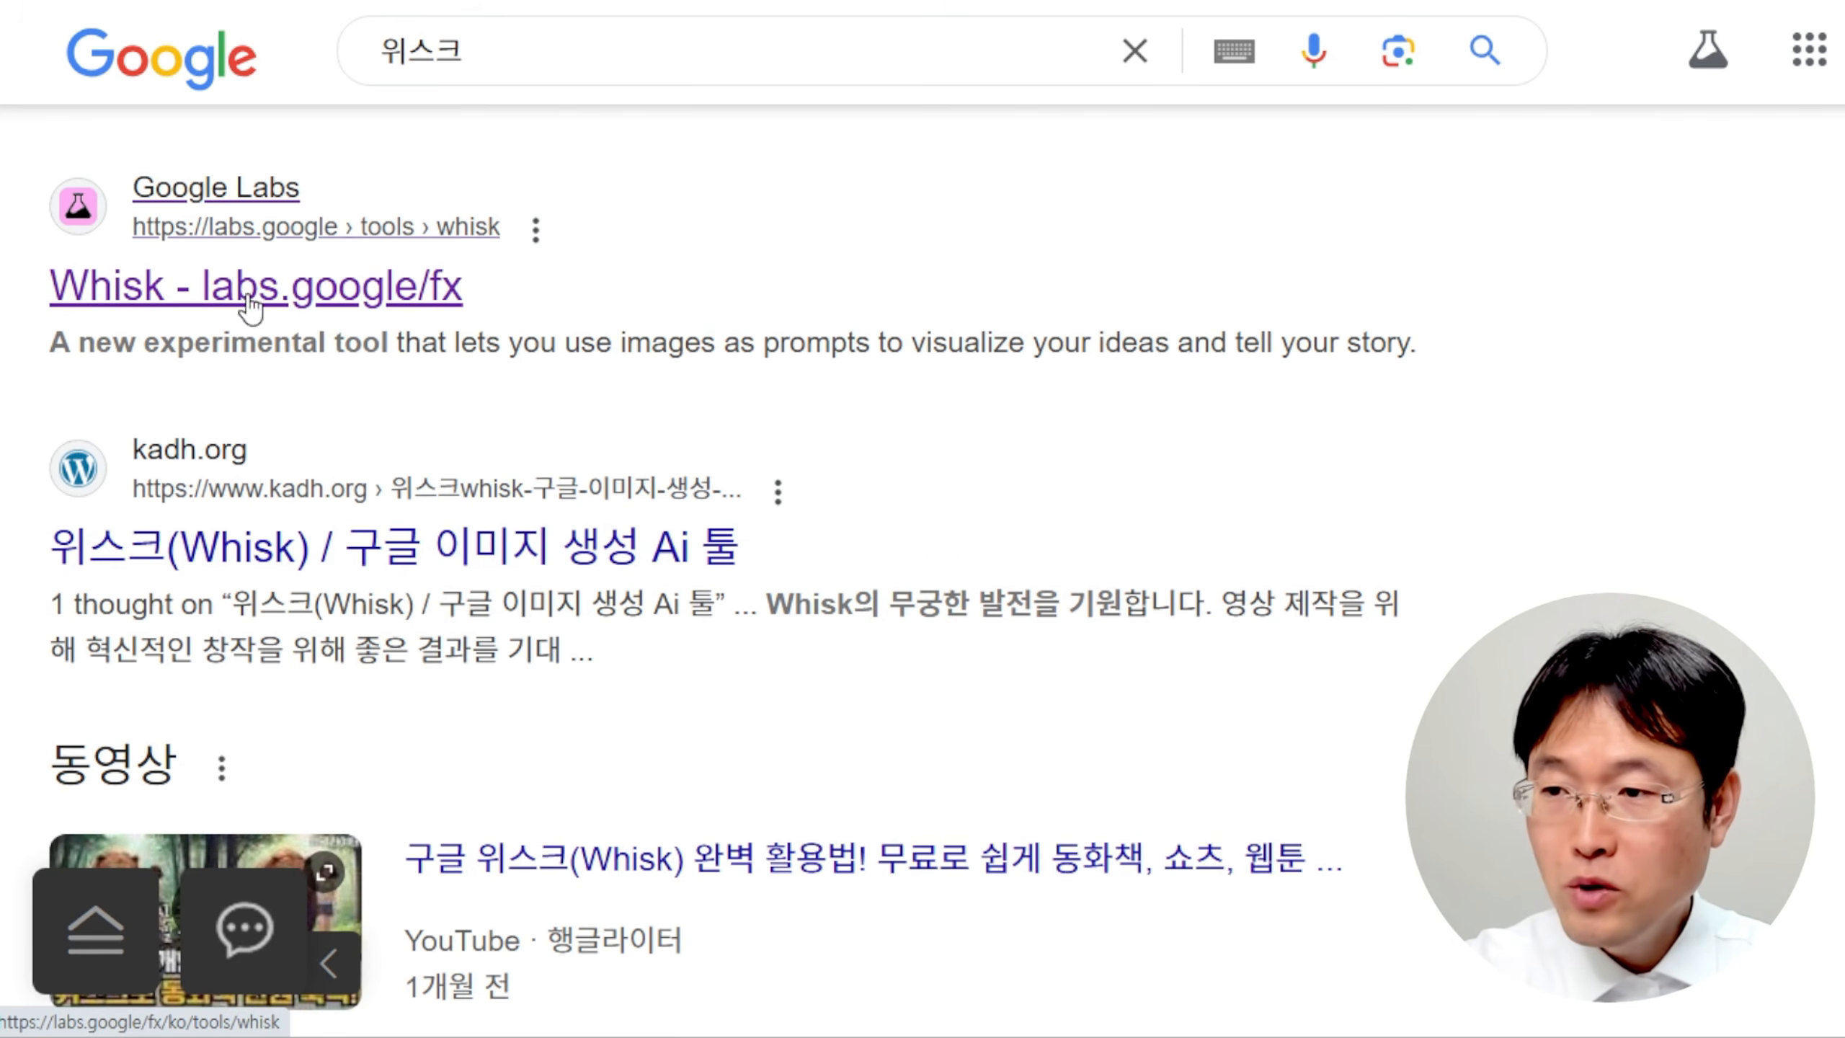
# Switch to Google Labs' Whisk from the search results and start a new creation from scratch.
pyautogui.click(307, 298)
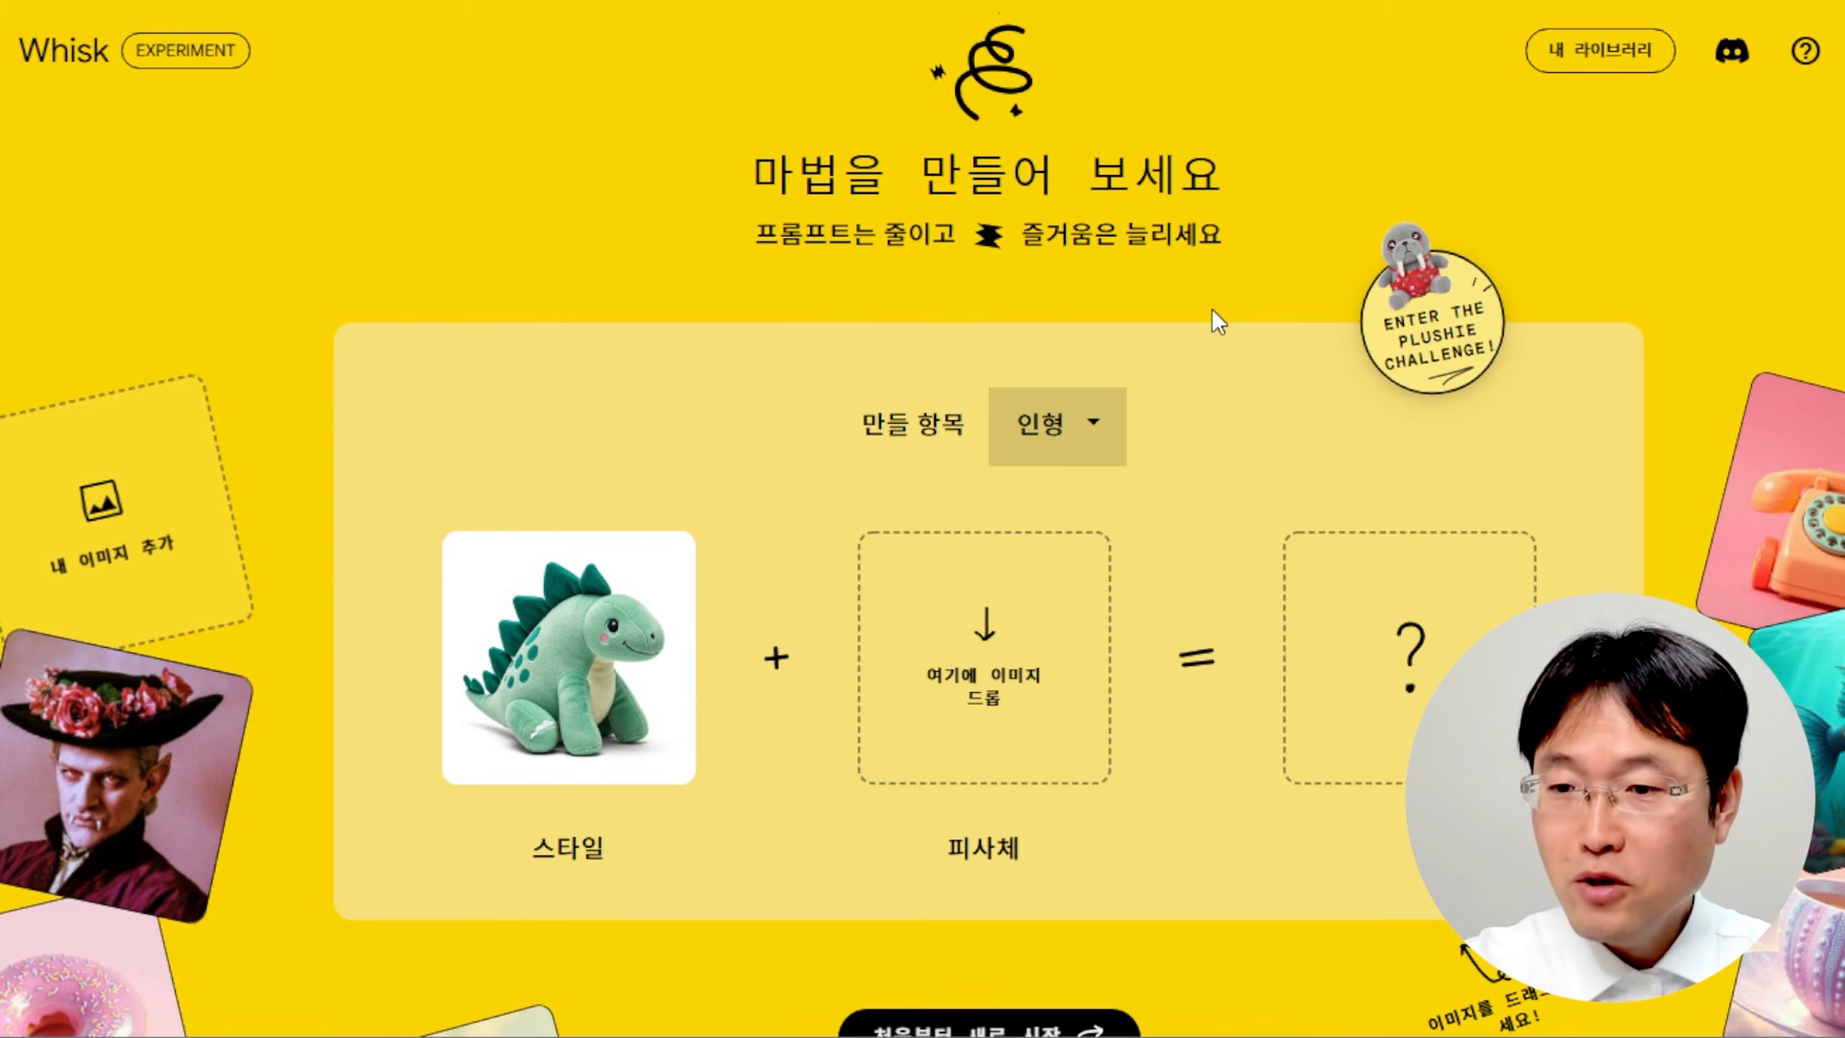
pyautogui.scroll(-5, 1231, 323)
pyautogui.scroll(-1, 1013, 397)
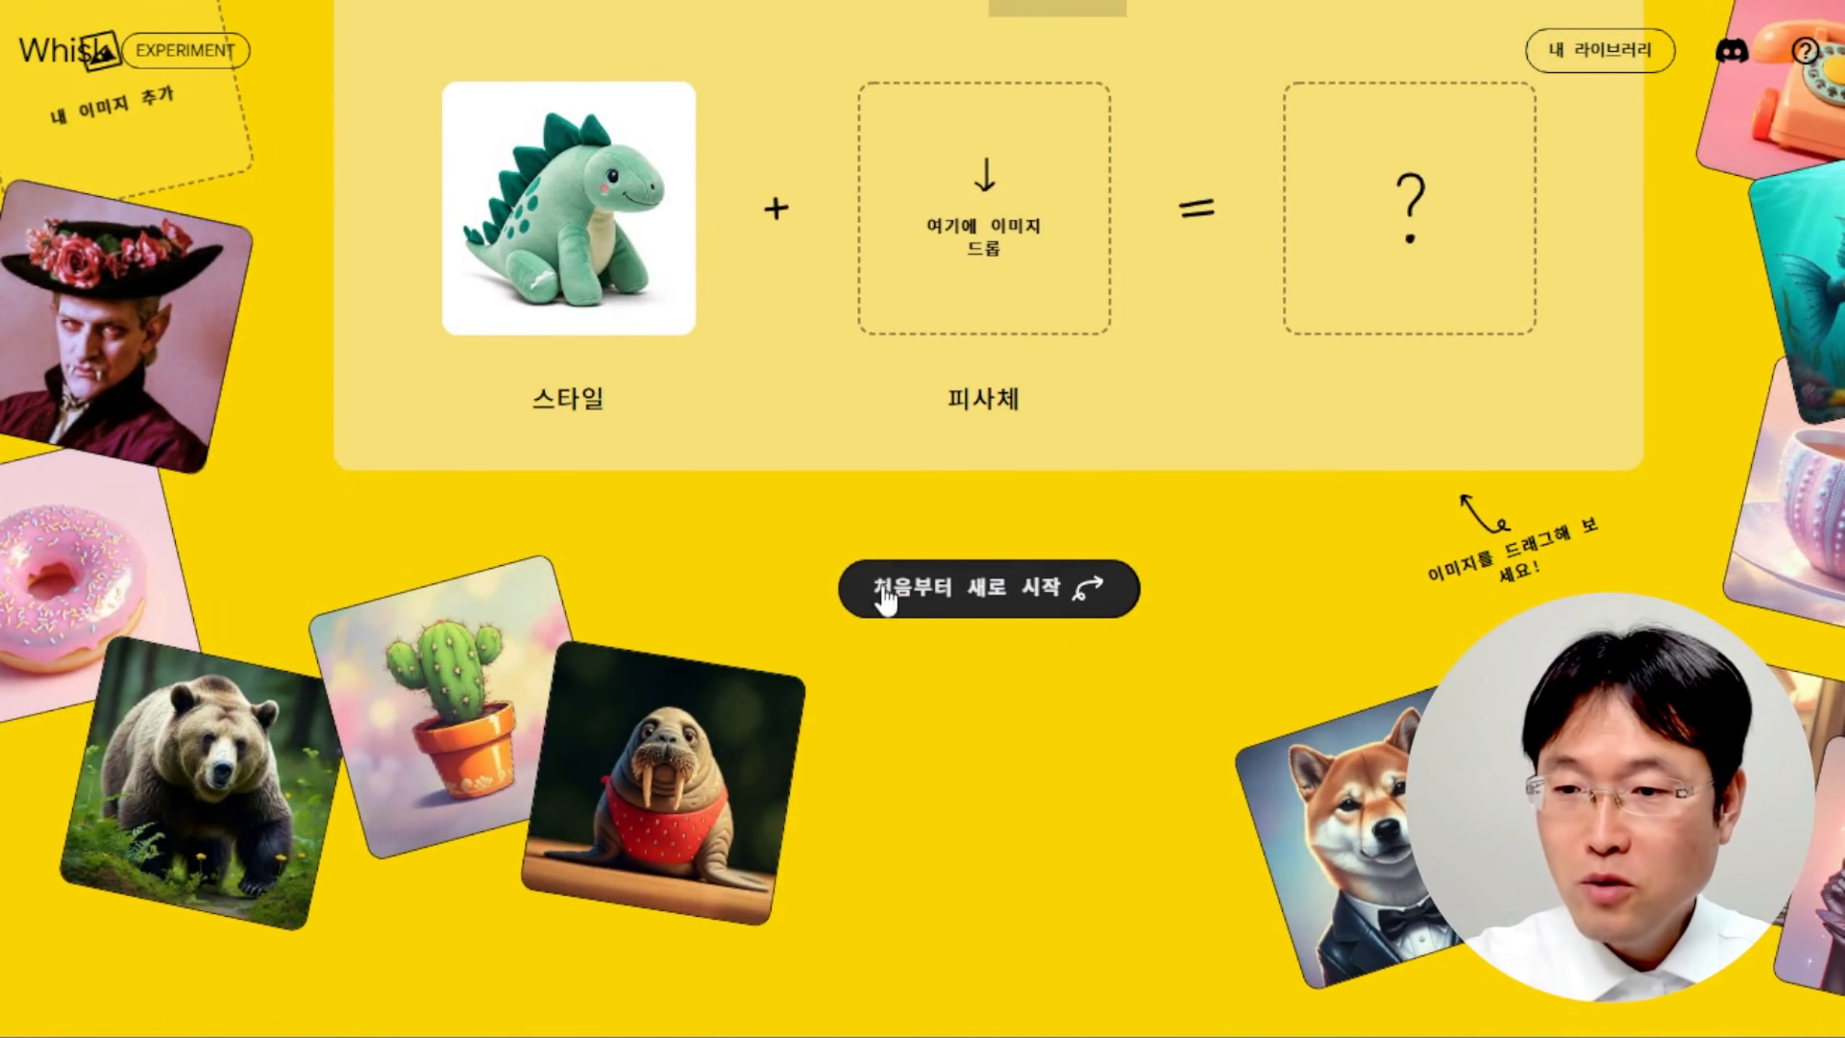
pyautogui.click(1037, 589)
# Upload the cute 2-head proportion character illustration from the 썰입니다 folder as the subject (피사체) image.
pyautogui.moveTo(175, 505)
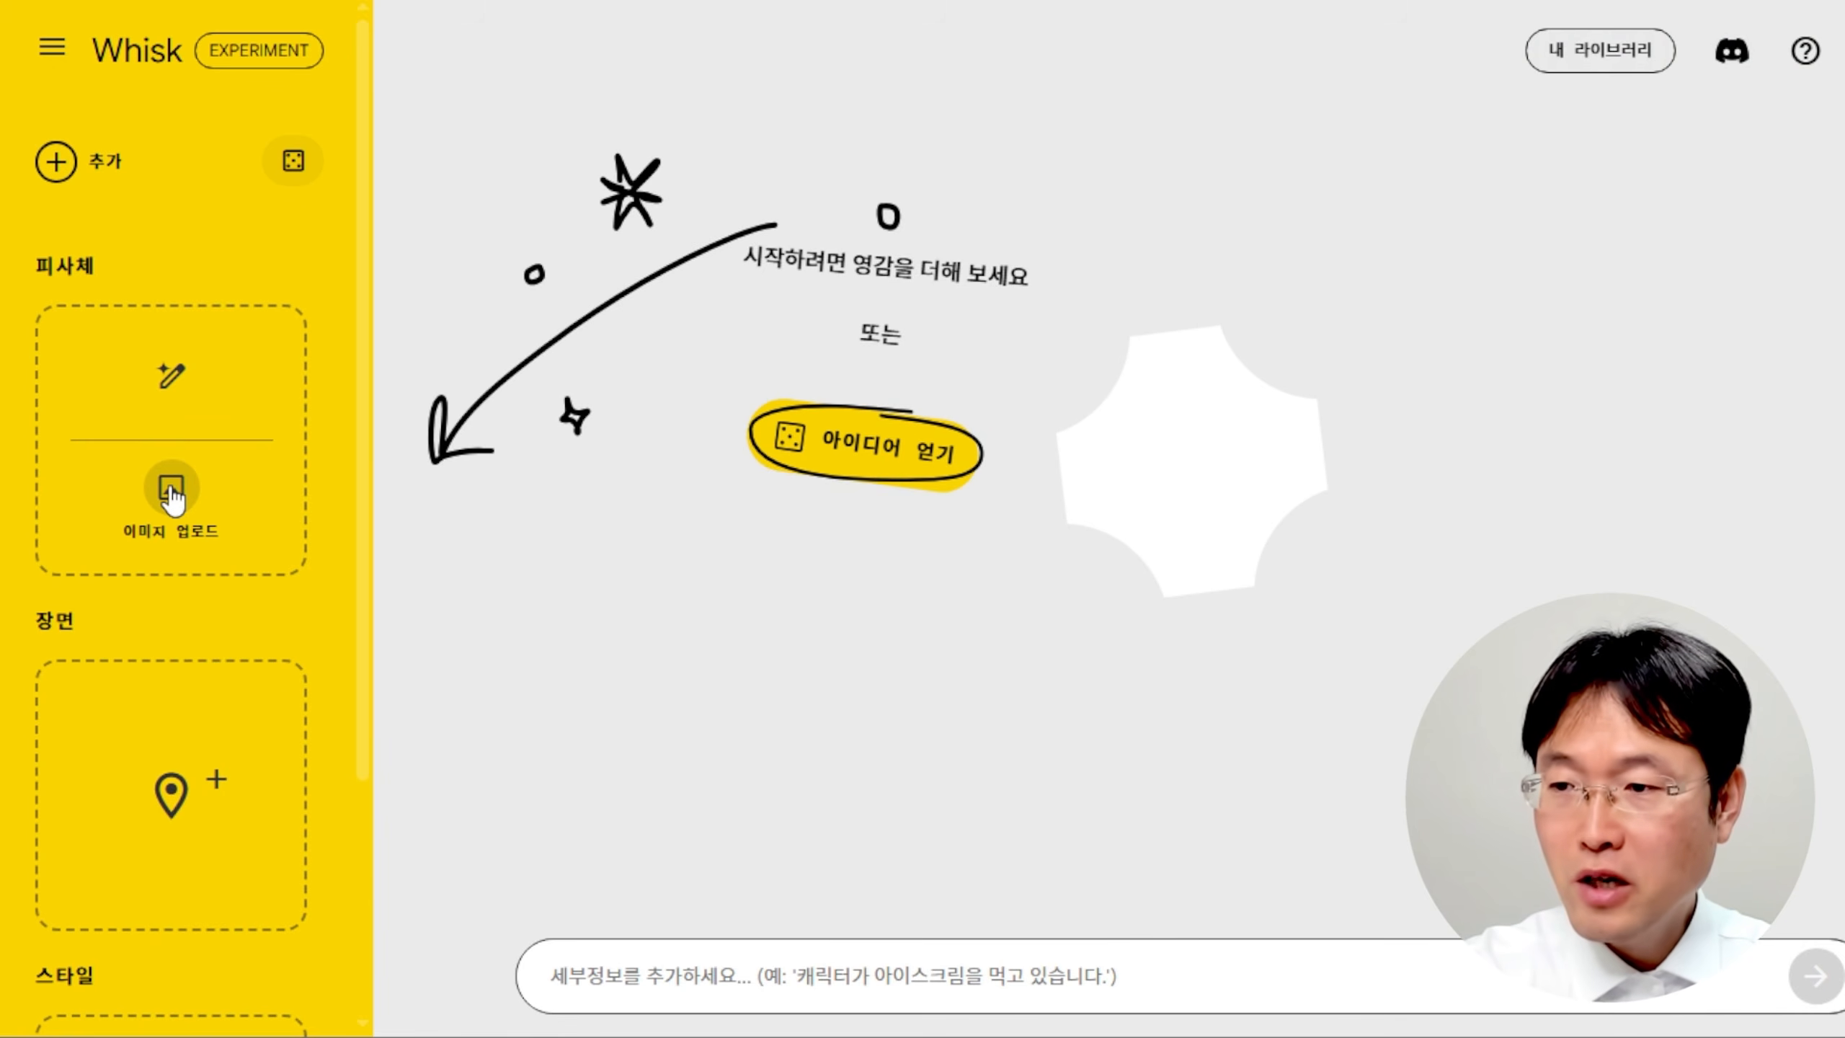
pyautogui.click(172, 494)
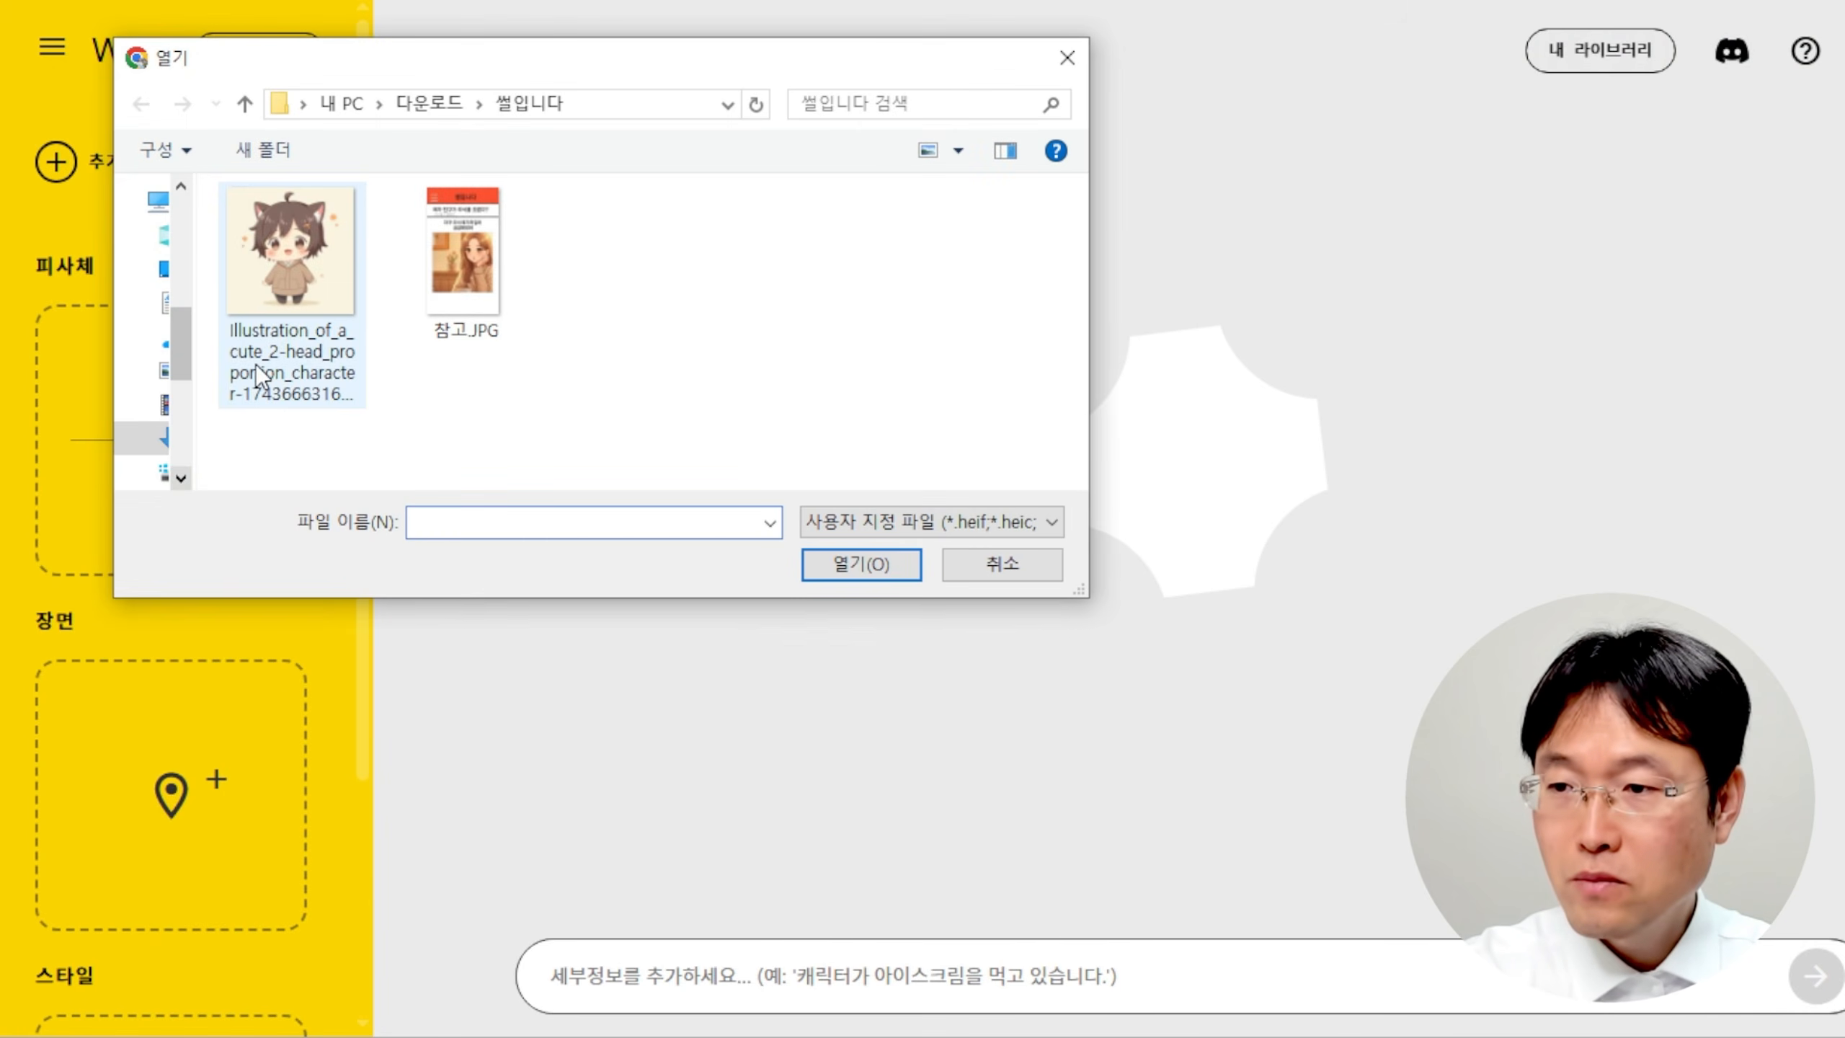
pyautogui.click(278, 257)
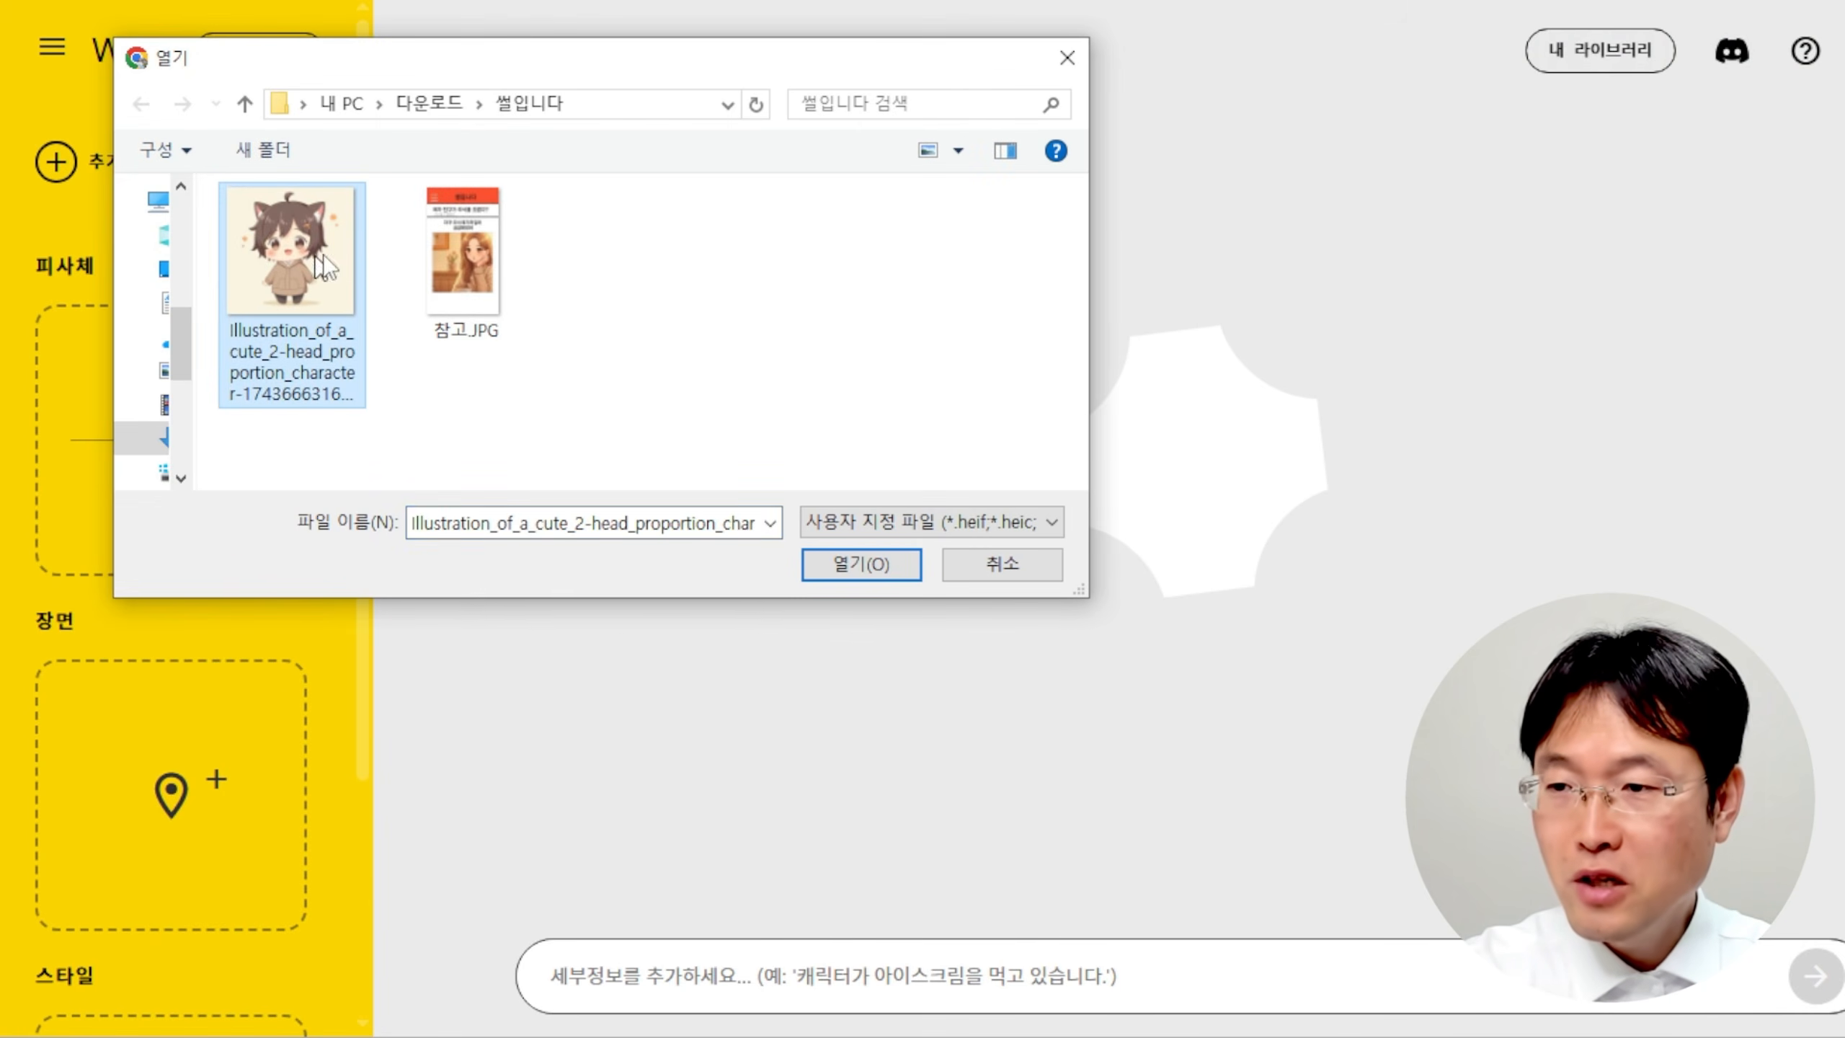
pyautogui.click(855, 560)
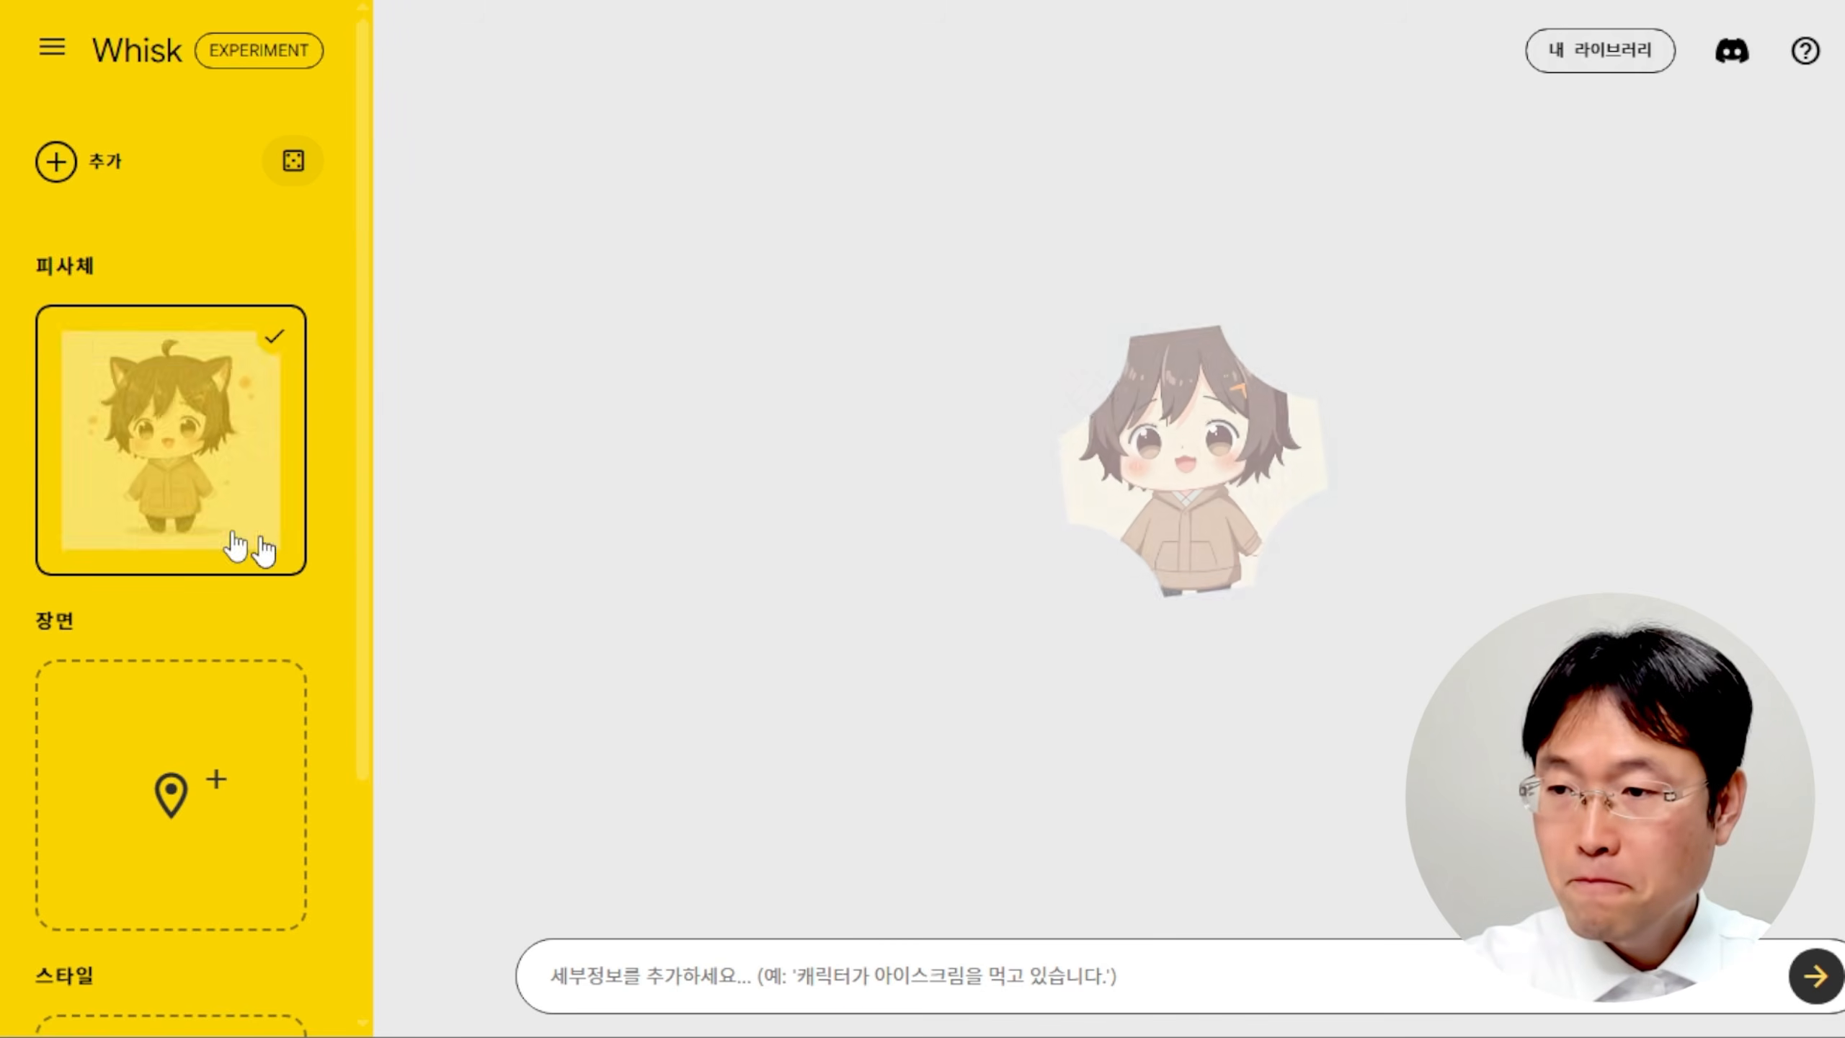
# Upload the same cute character illustration as the style (스타일) image.
pyautogui.scroll(-3, 222, 495)
pyautogui.moveTo(182, 879)
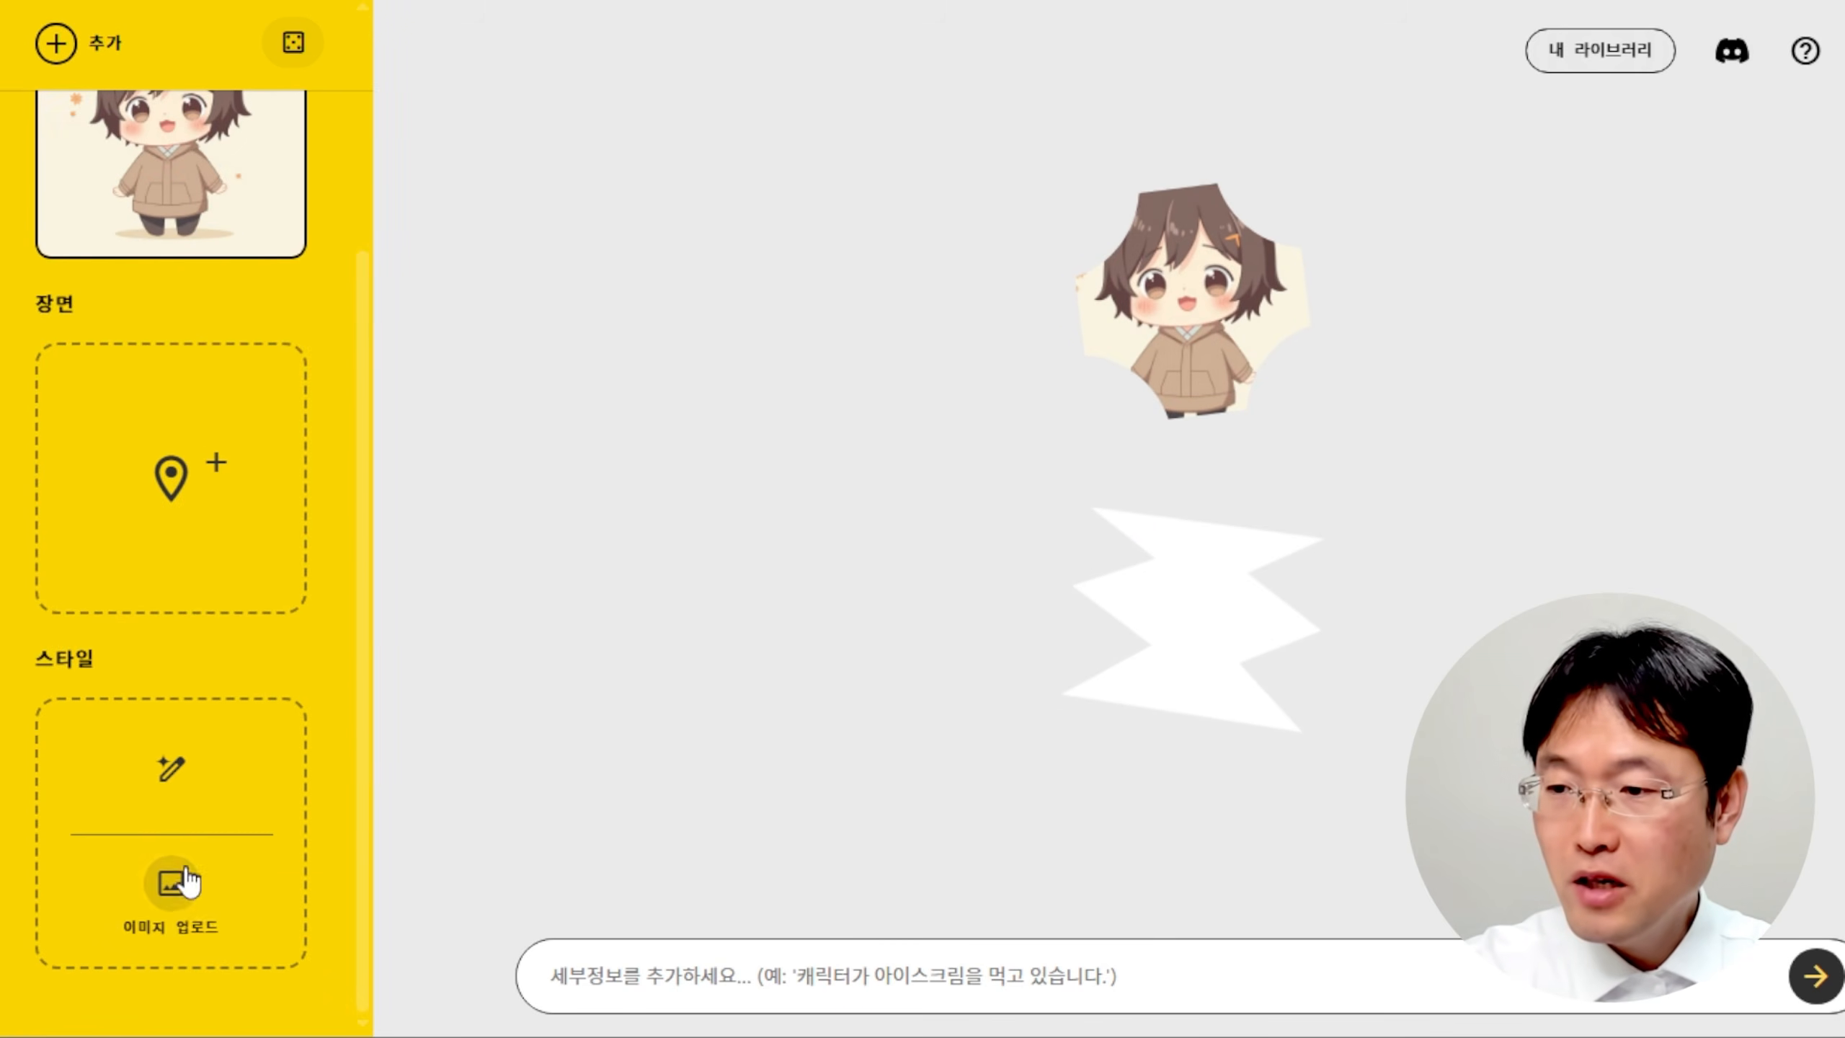
pyautogui.click(171, 883)
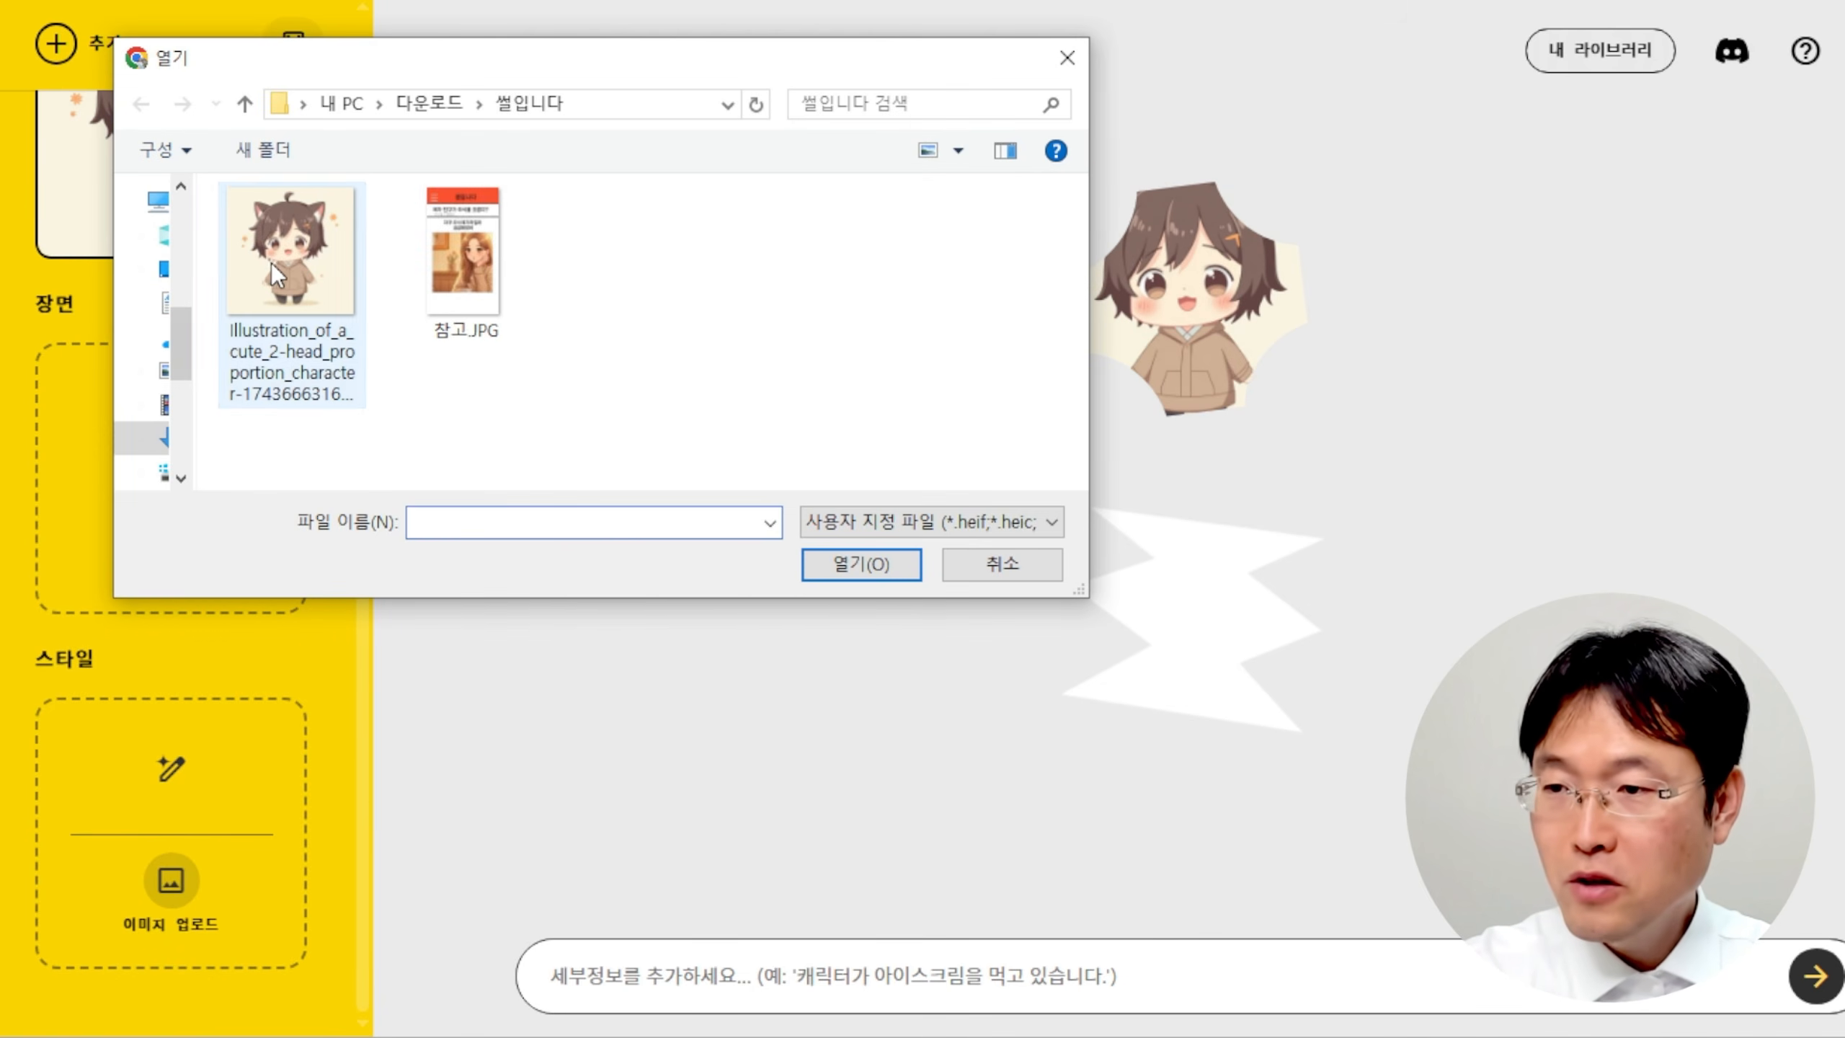
pyautogui.click(276, 259)
pyautogui.click(853, 570)
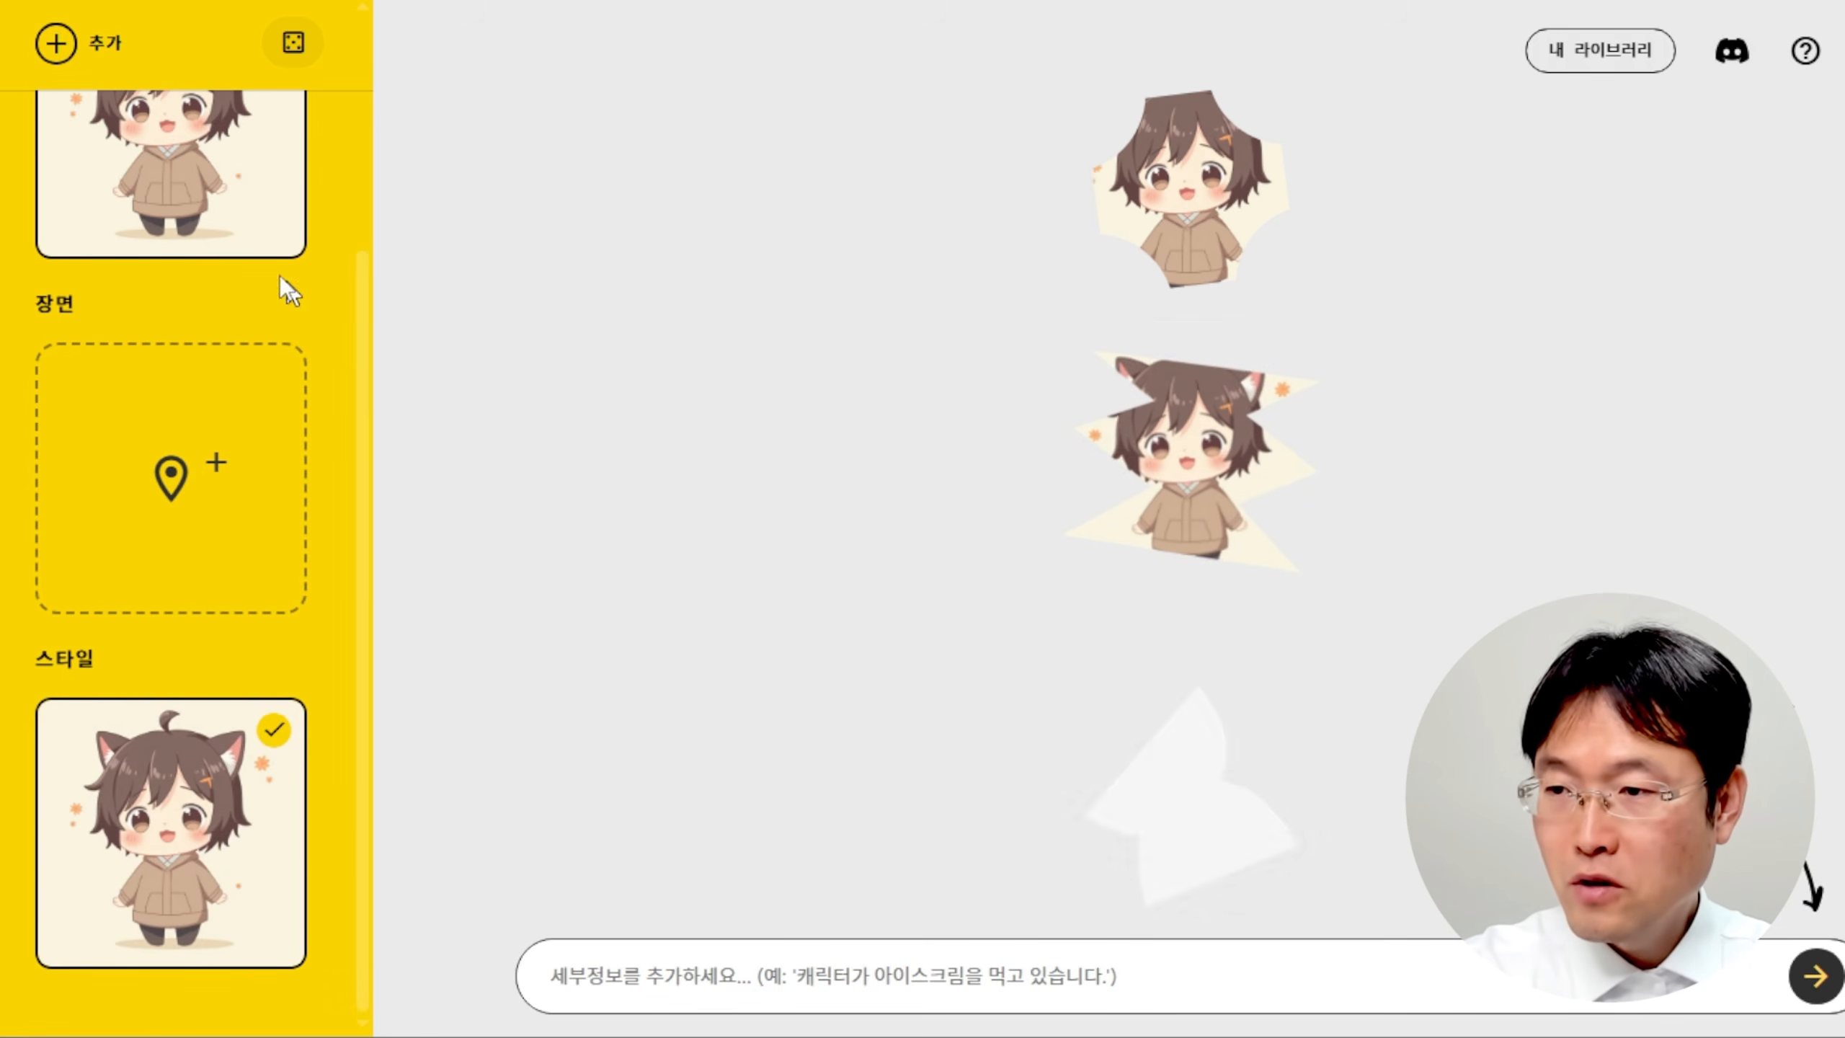
pyautogui.moveTo(278, 781)
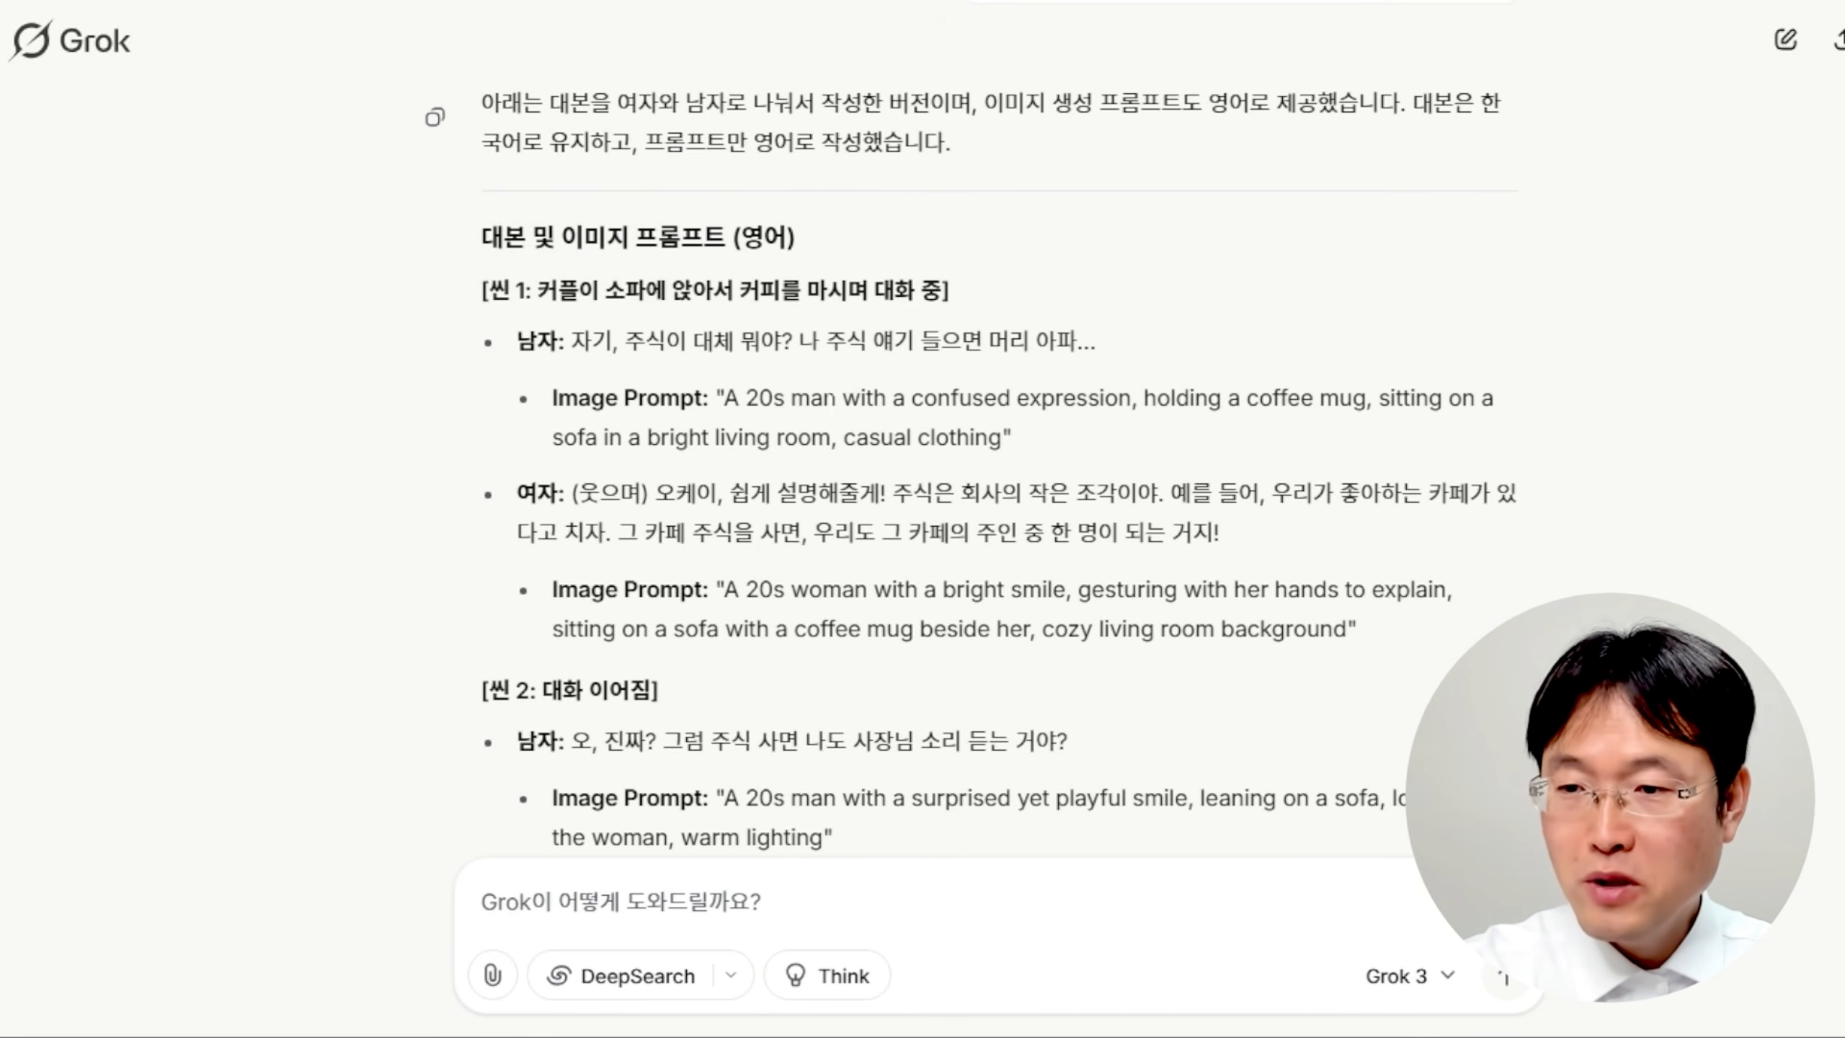
# Copy scene 1's man prompt from Grok, starting at "man with a confused expression", into Whisk's description and generate the images.
pyautogui.moveTo(792, 398); pyautogui.dragTo(974, 437)
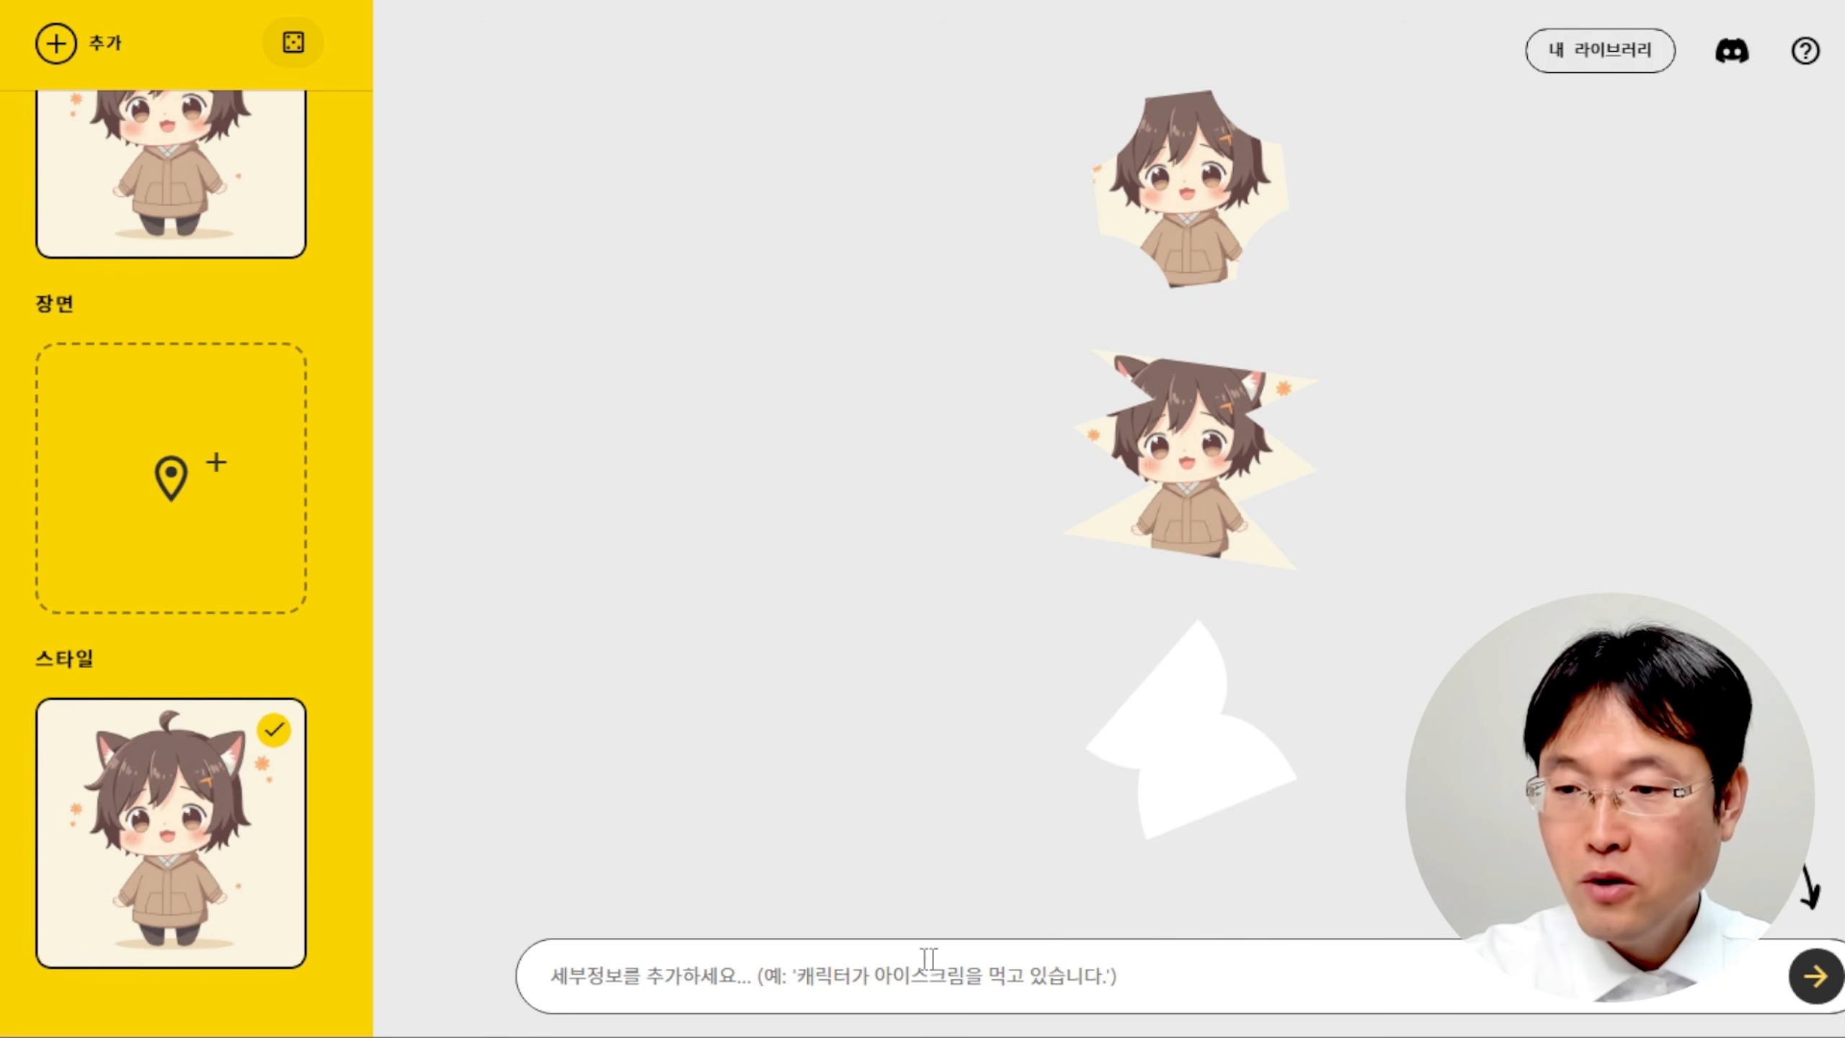
pyautogui.hotkey('ctrl', 'v')
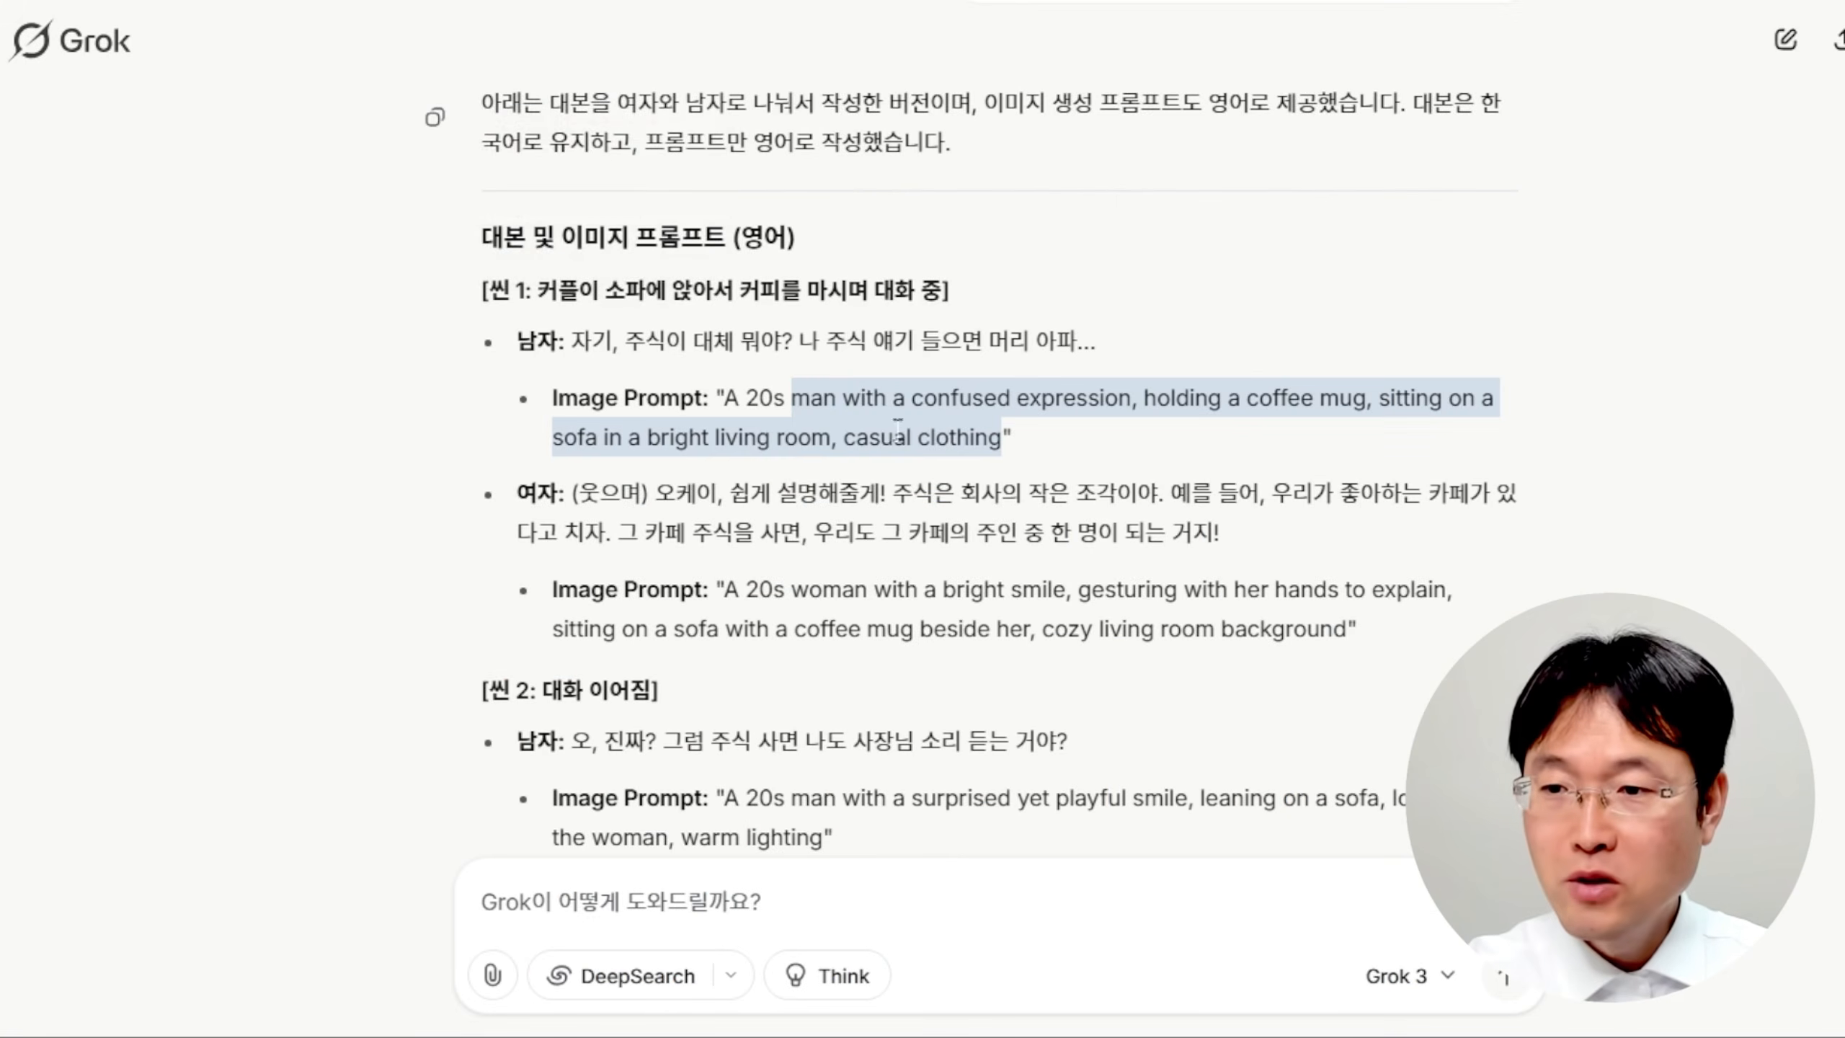
# Copy scene 1's woman prompt from Grok, starting at "woman with a bright smile", replace Whisk's description with it and generate the images.
pyautogui.scroll(-3, 899, 429)
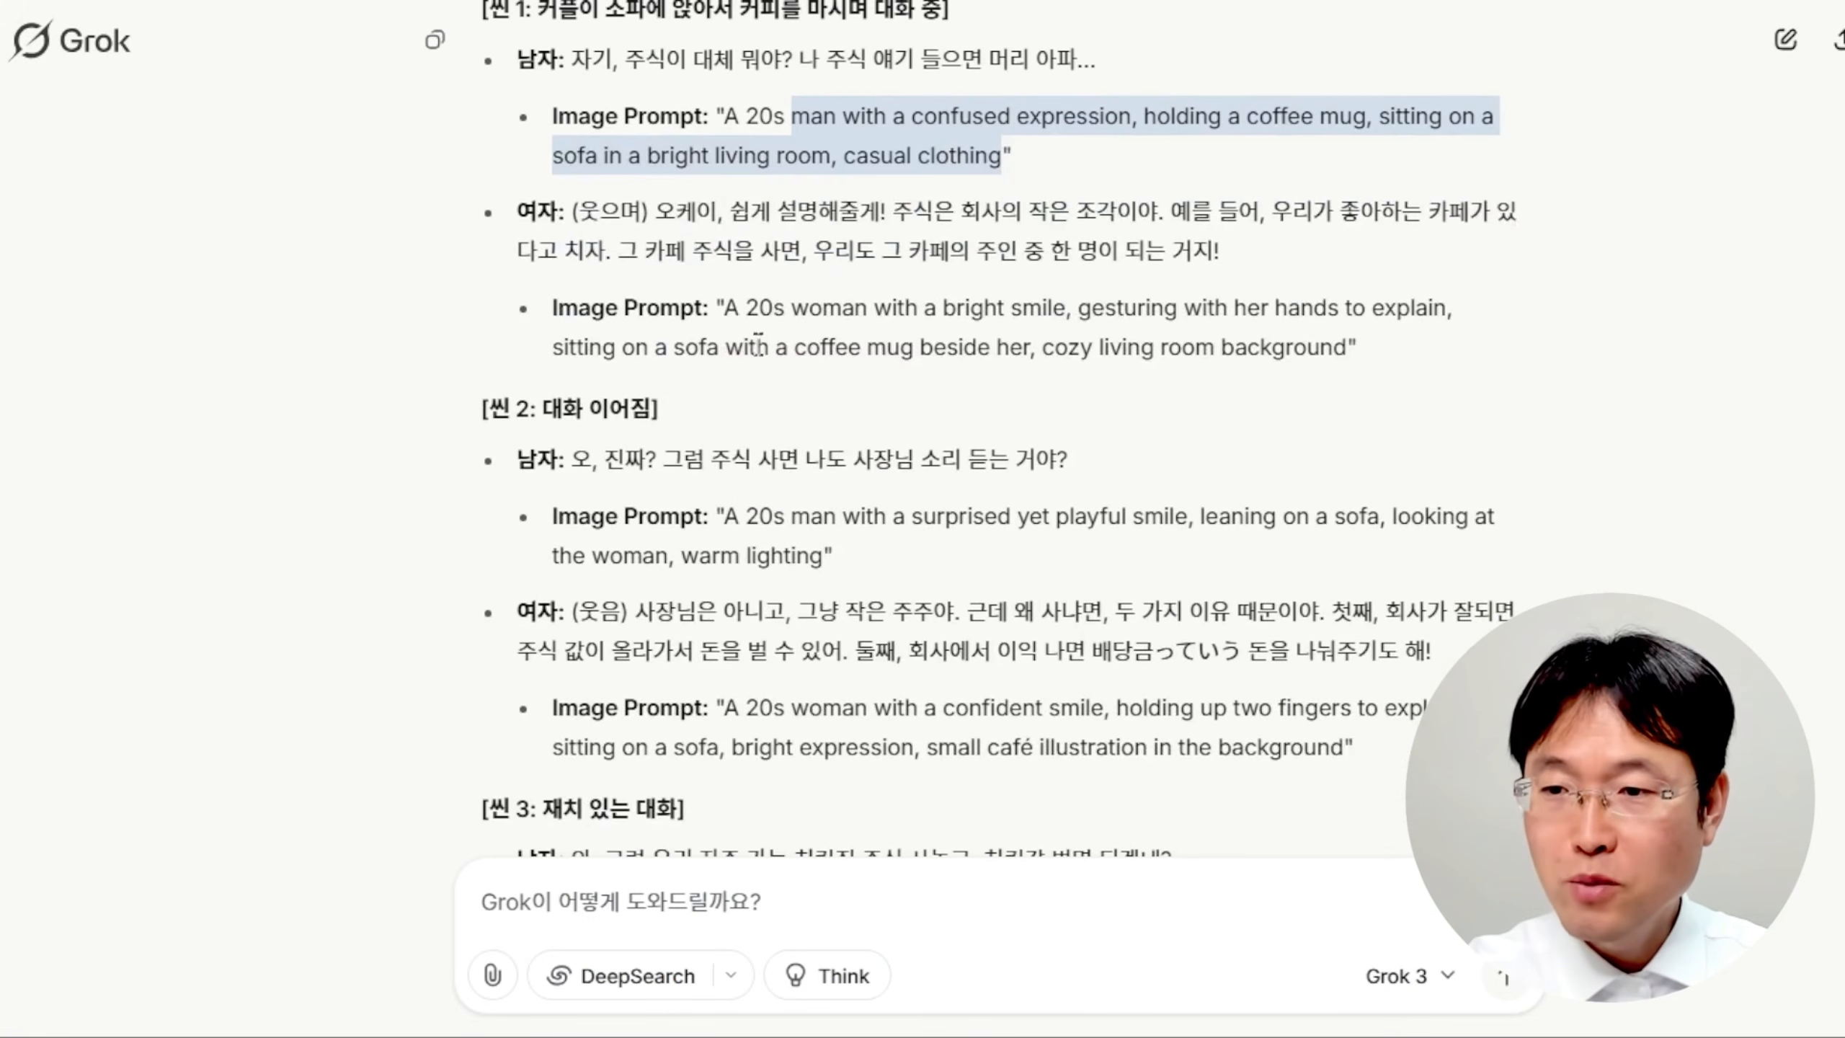
pyautogui.moveTo(792, 307); pyautogui.dragTo(1341, 340)
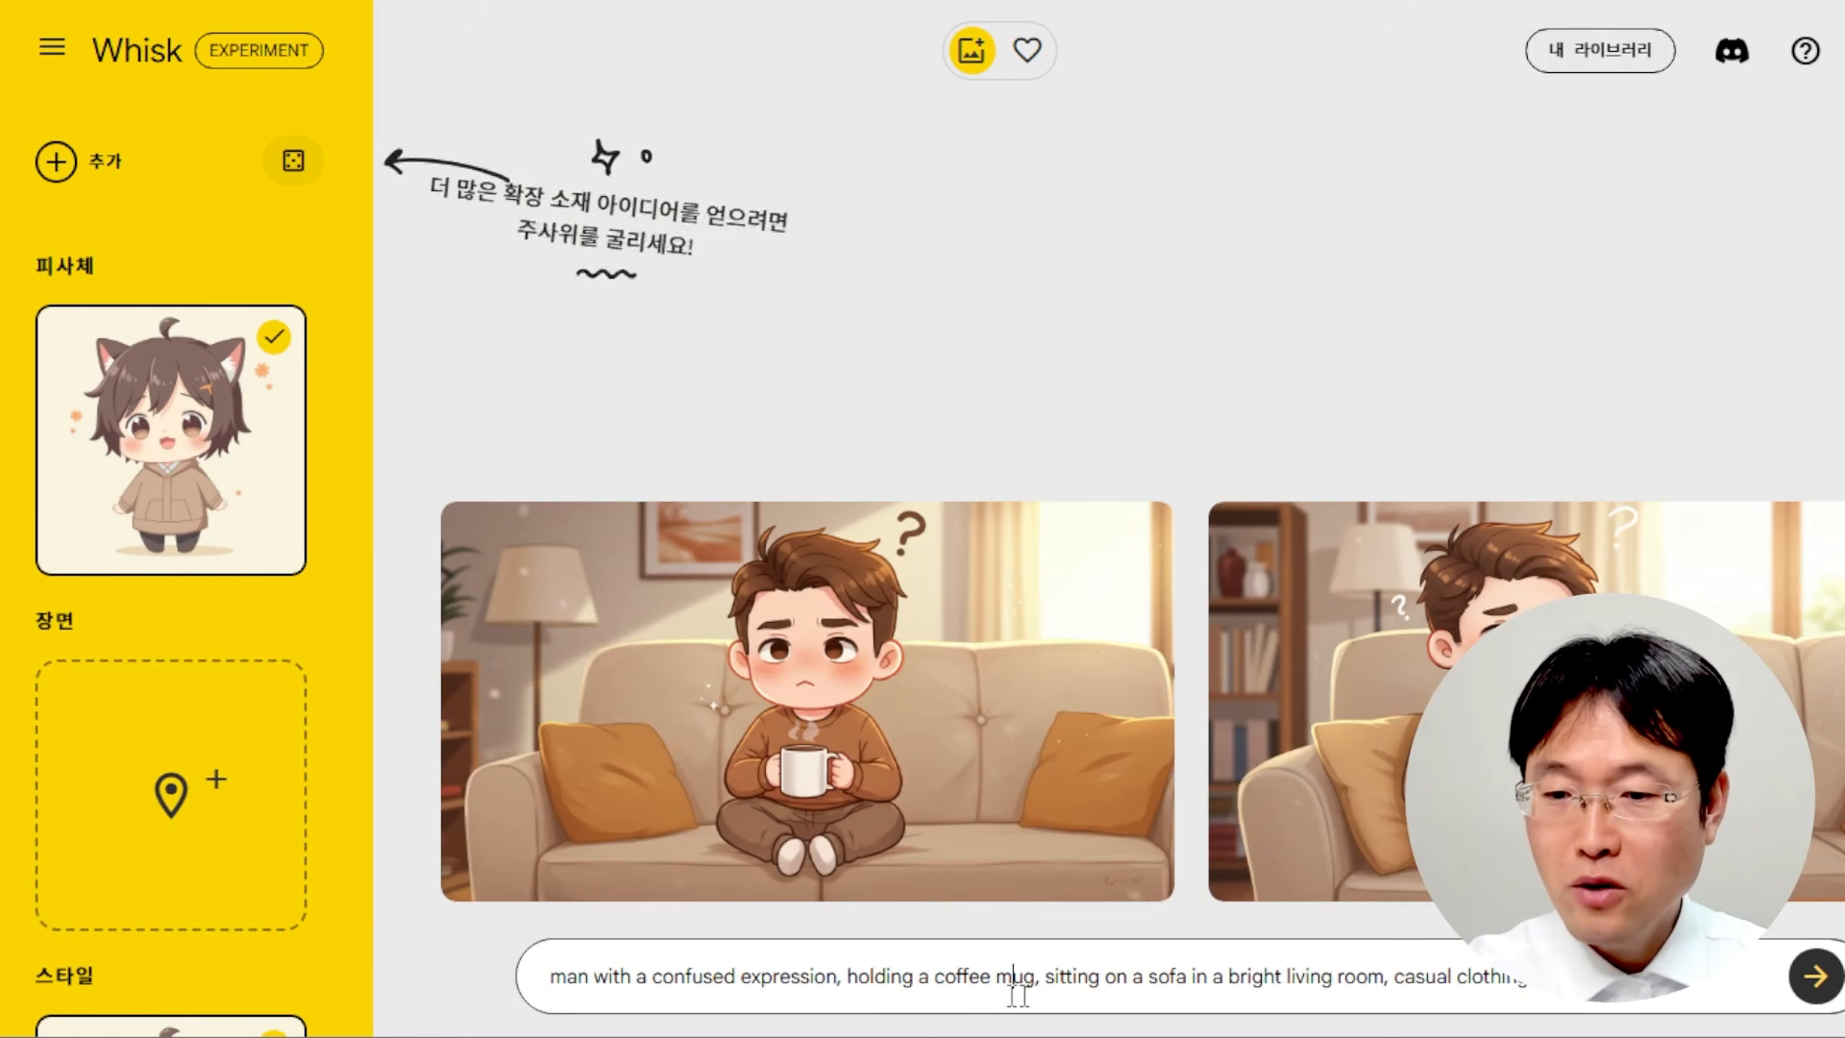
pyautogui.hotkey('ctrl', 'a')
pyautogui.press('BackSpace')
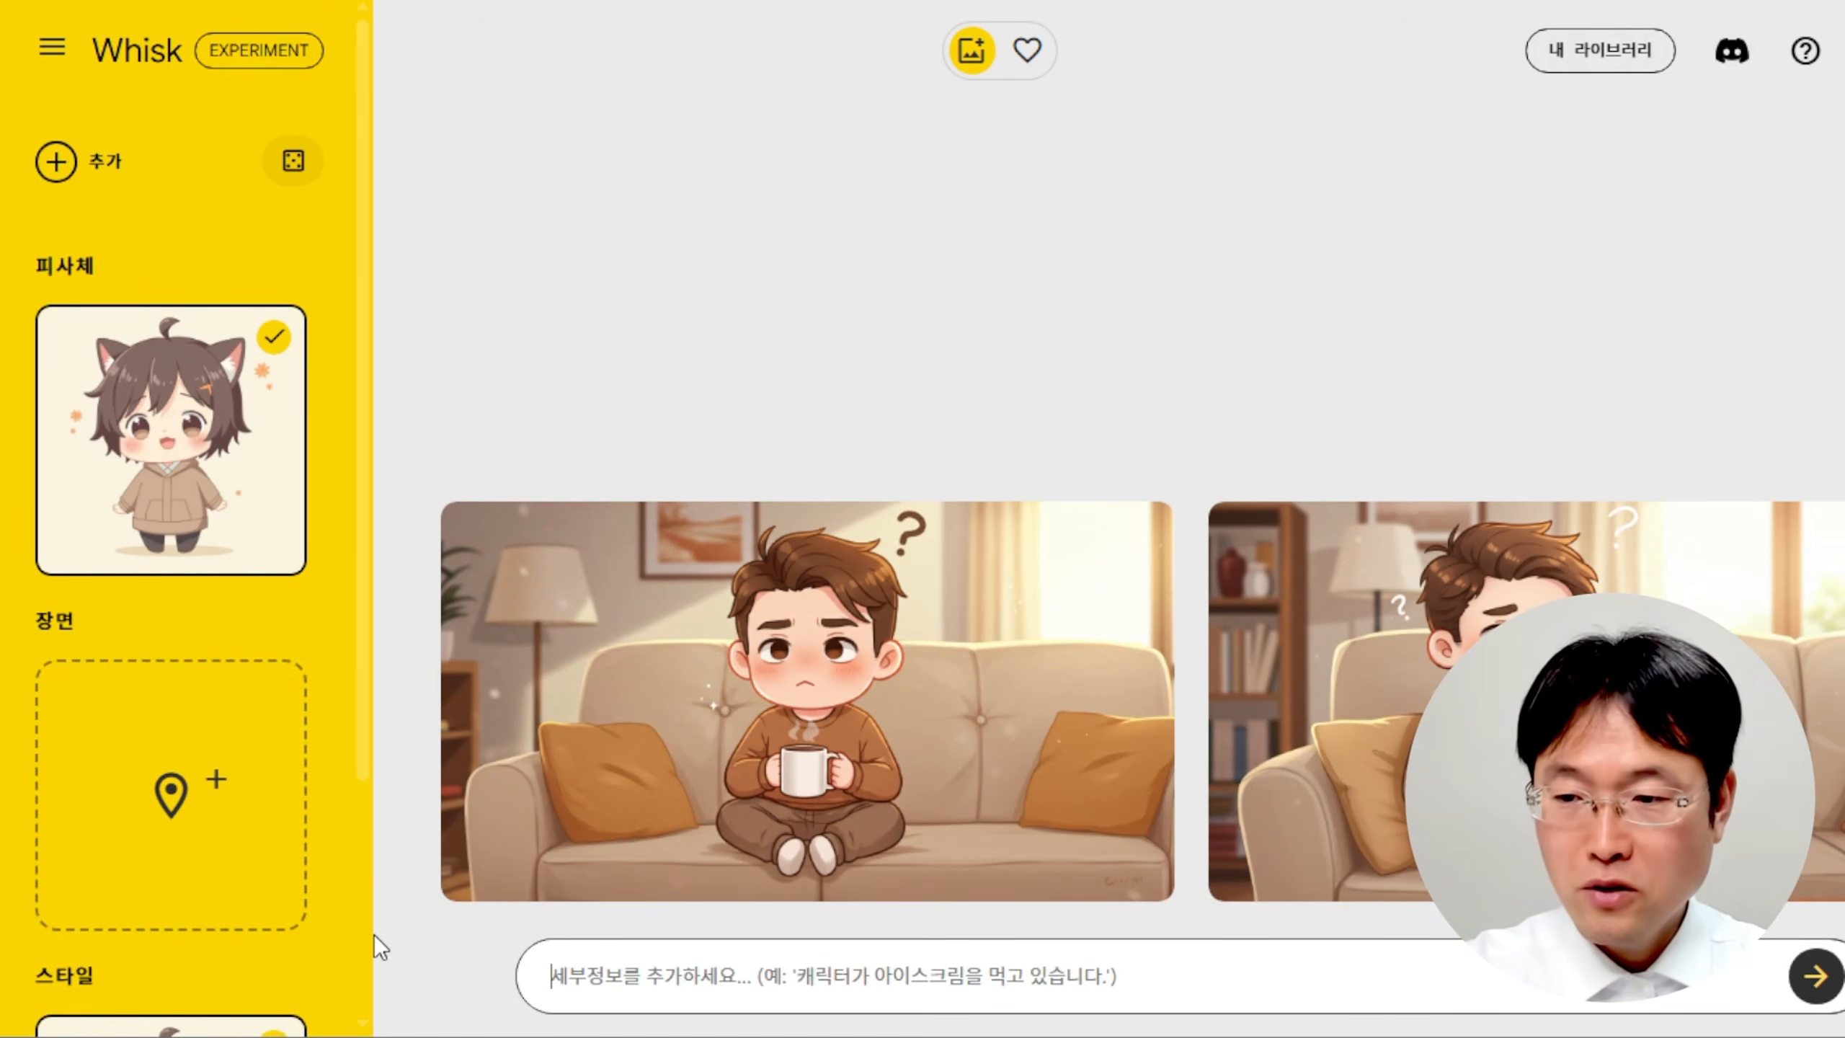
pyautogui.hotkey('ctrl', 'v')
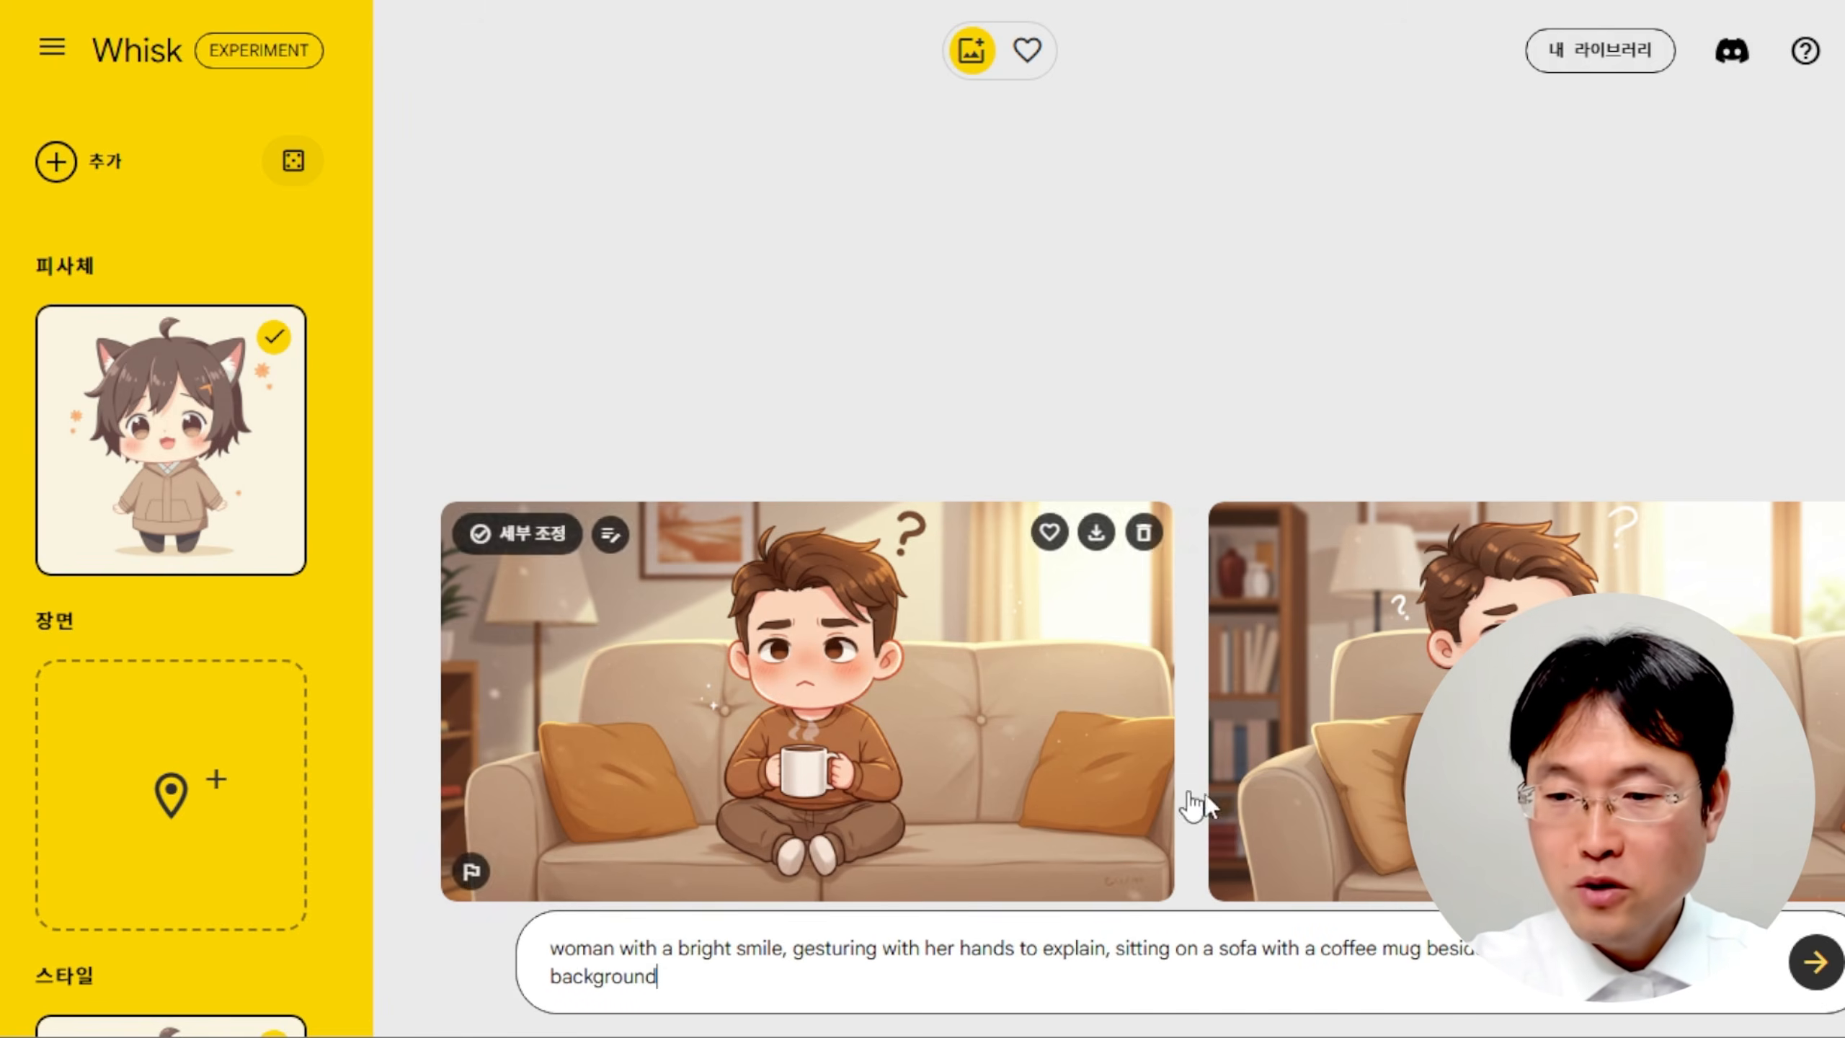
pyautogui.click(1817, 970)
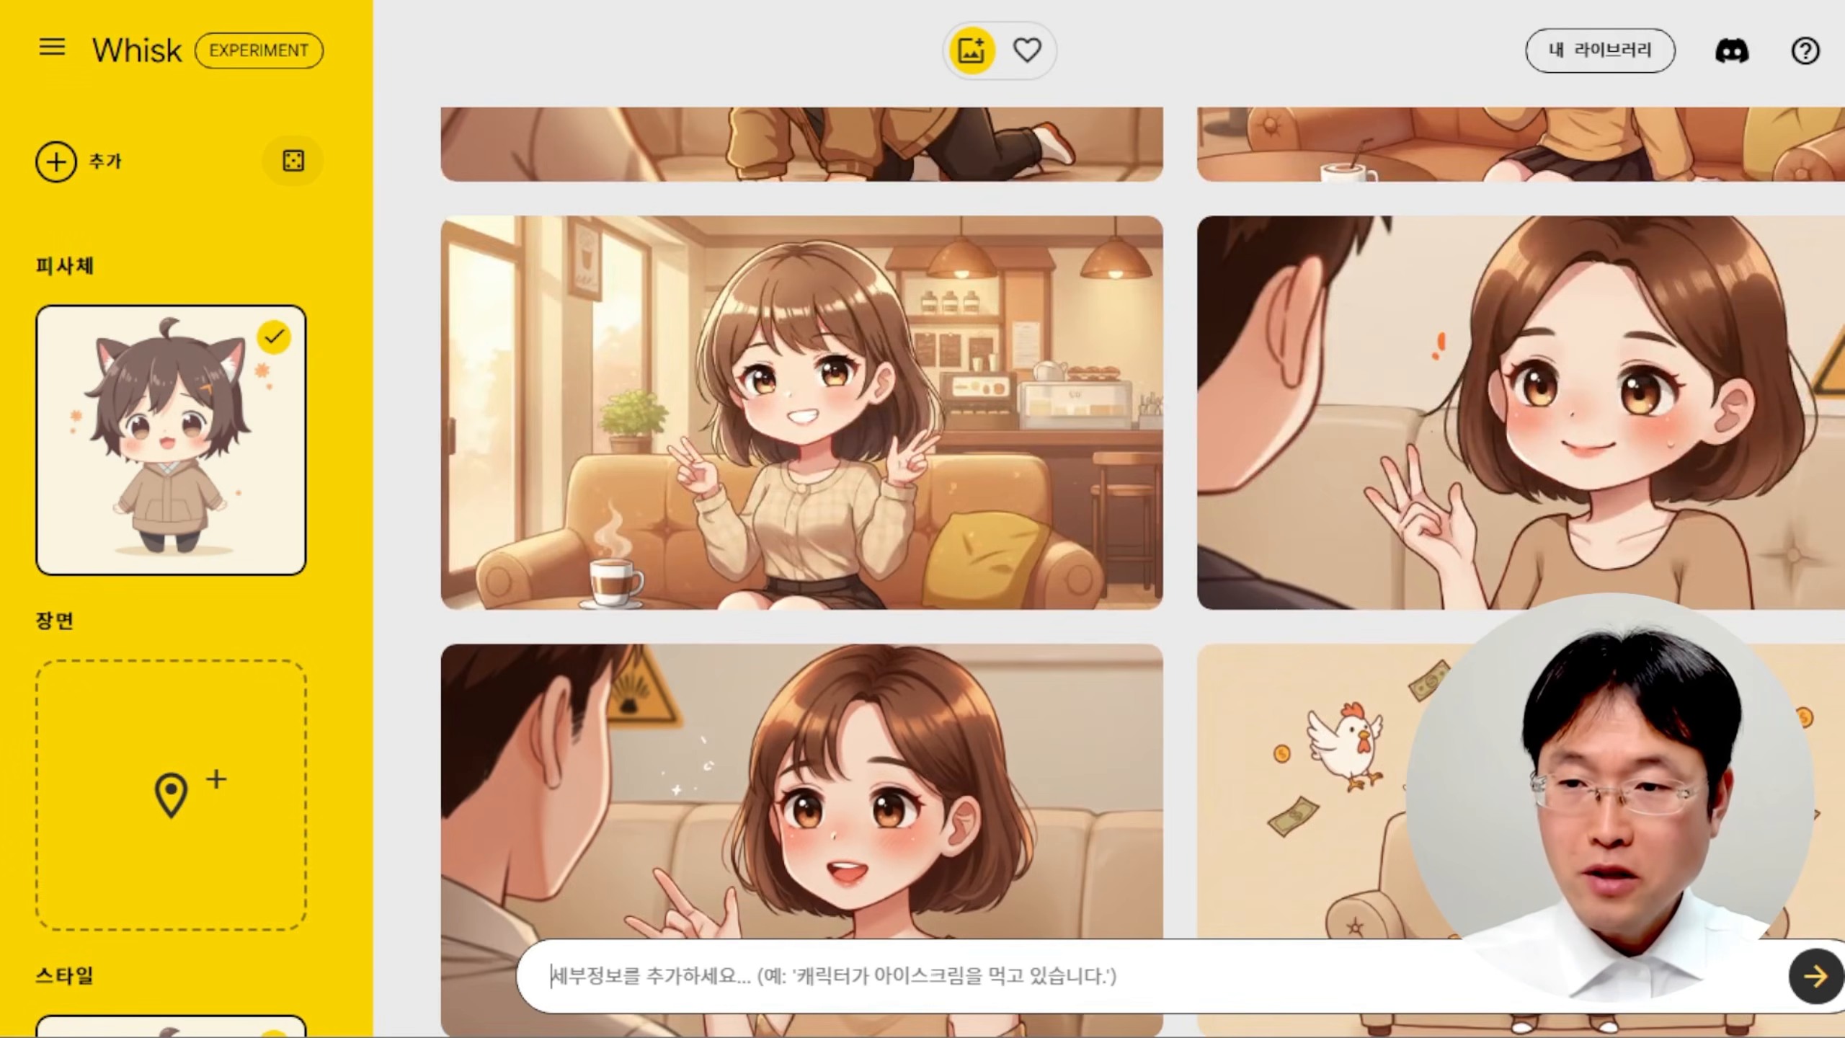
# Look through the generated Whisk scenes and download the image of the confused man facing forward on the sofa with a mug.
pyautogui.scroll(-12, 1107, 567)
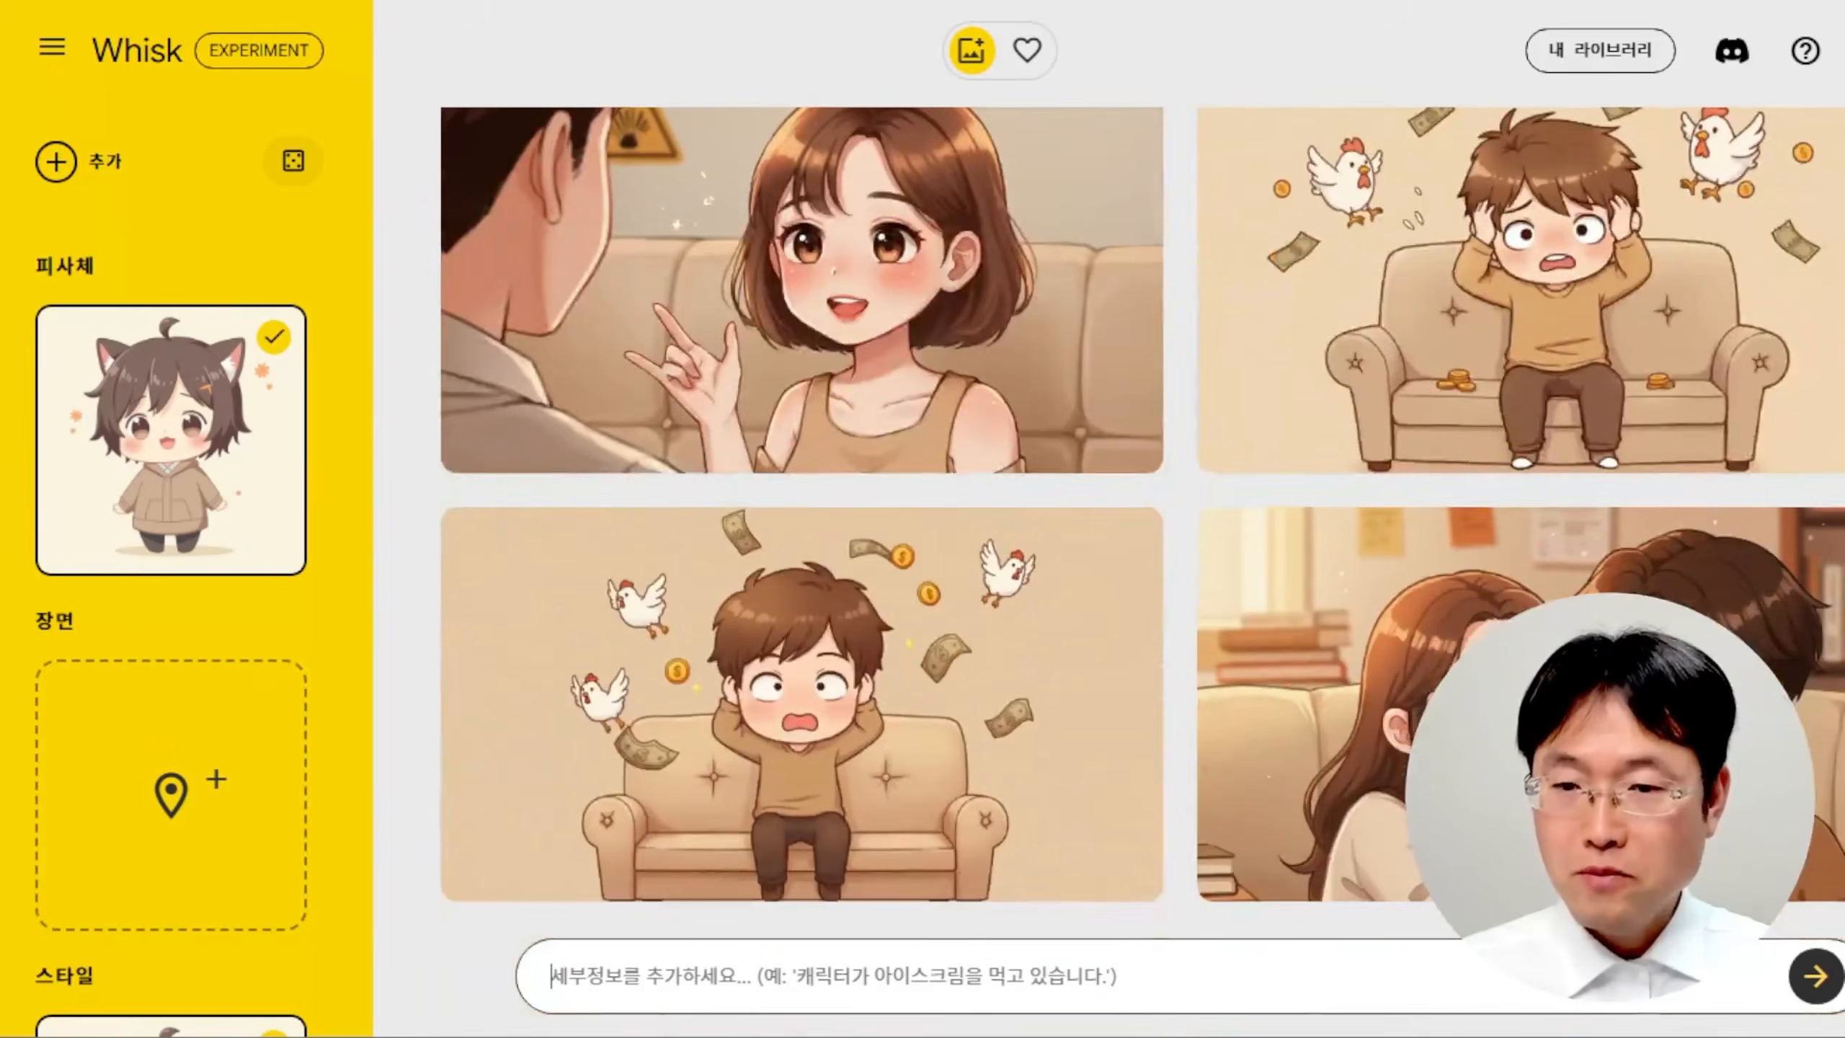
pyautogui.scroll(12, 1107, 567)
pyautogui.moveTo(964, 296)
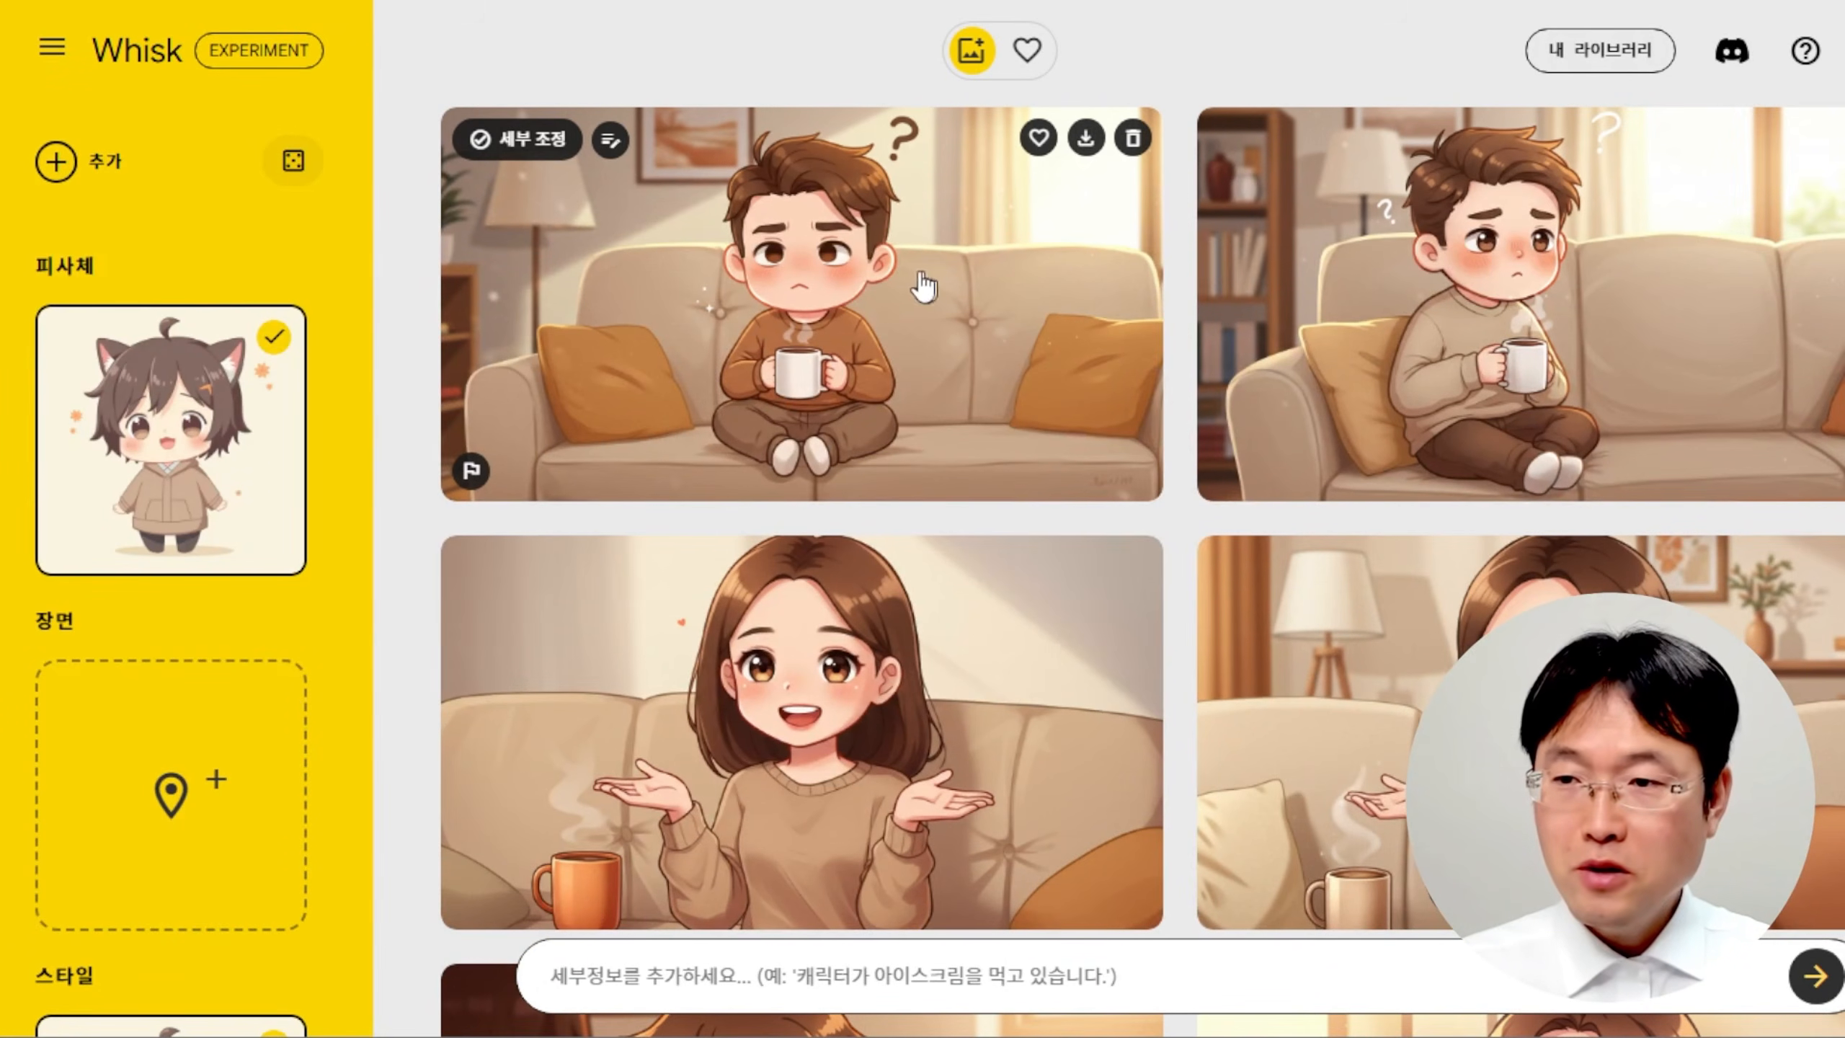
pyautogui.click(1086, 142)
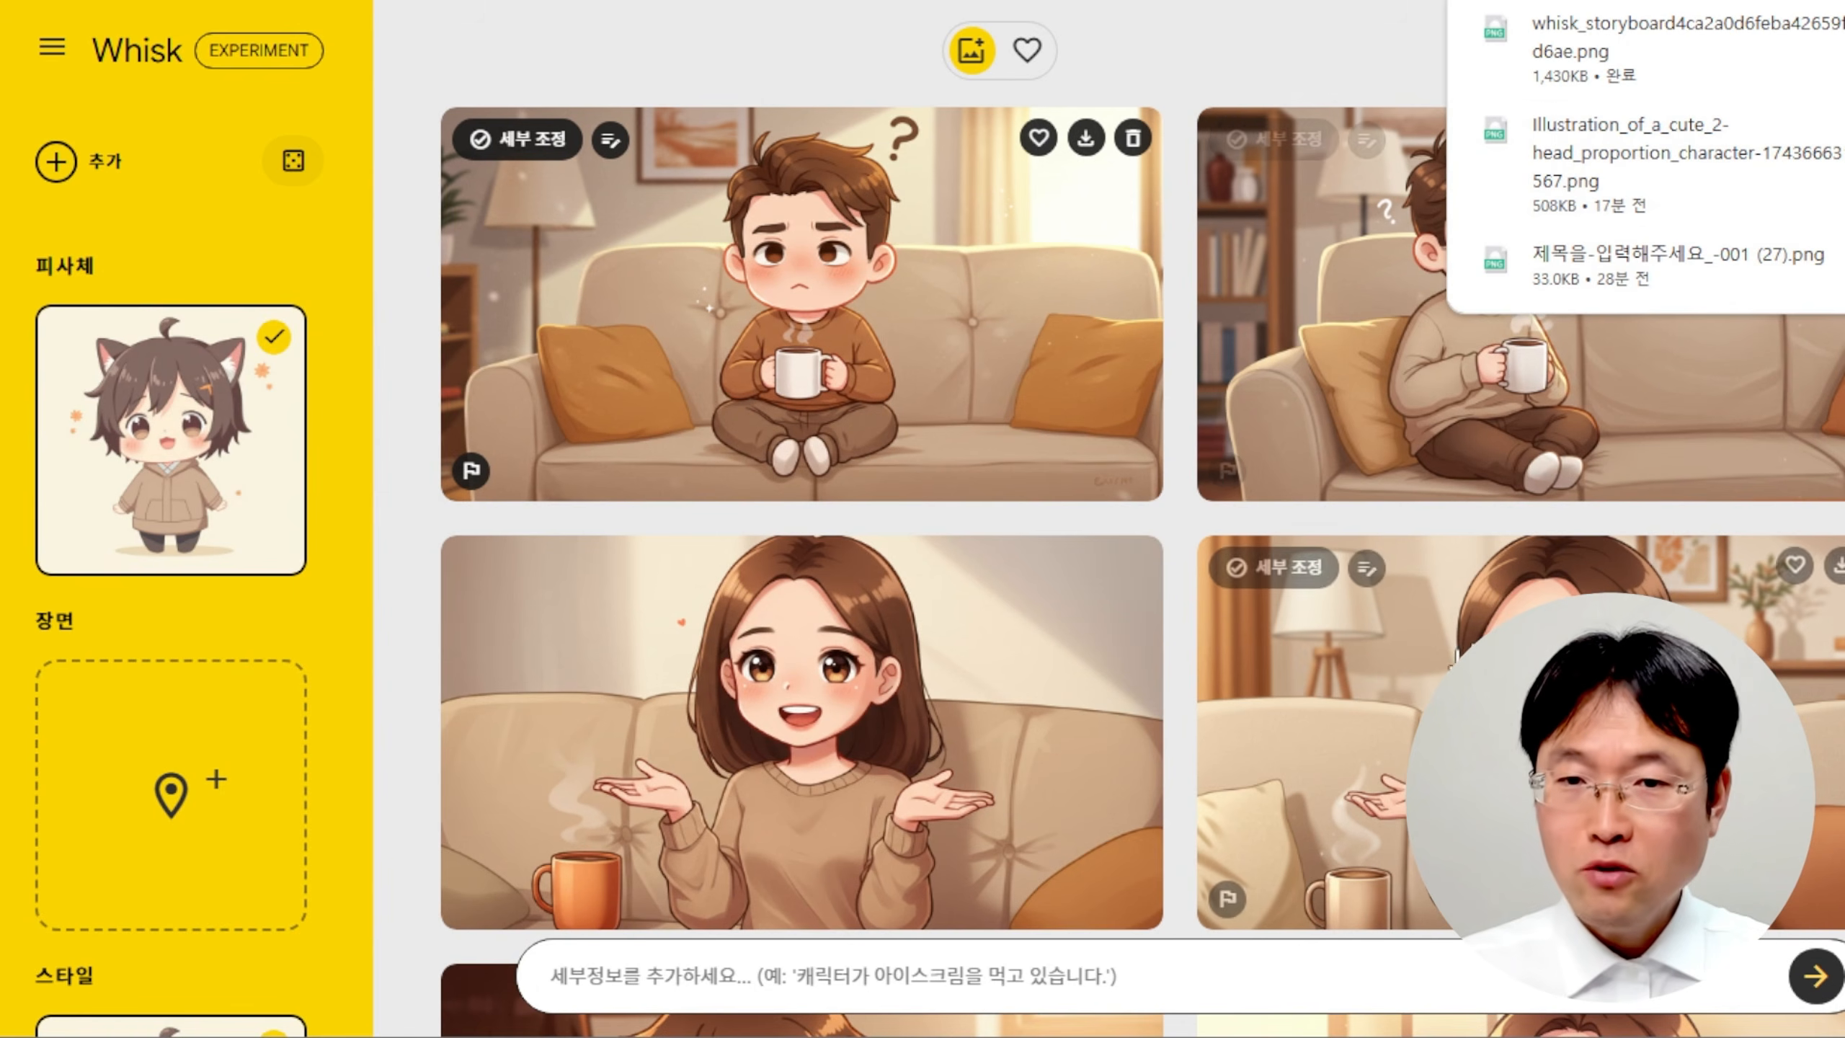
pyautogui.moveTo(1303, 582)
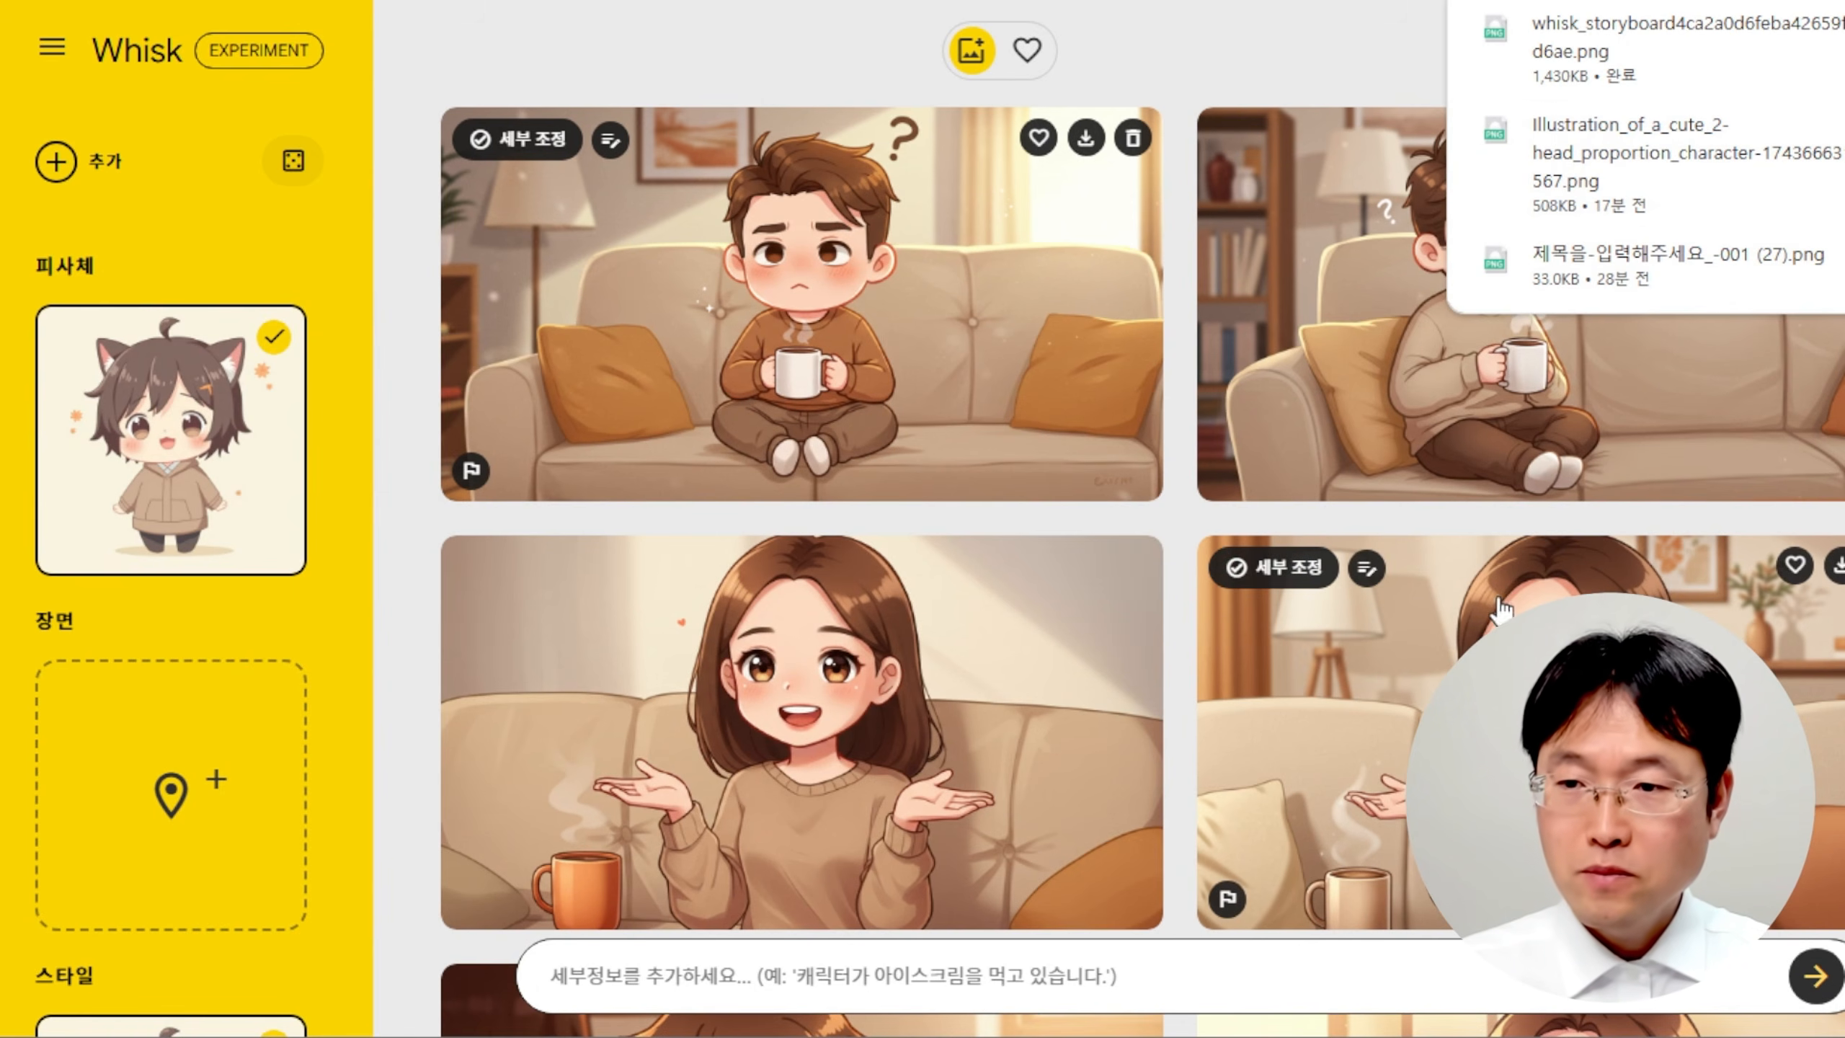
pyautogui.scroll(-10, 1119, 458)
pyautogui.scroll(-3, 1129, 719)
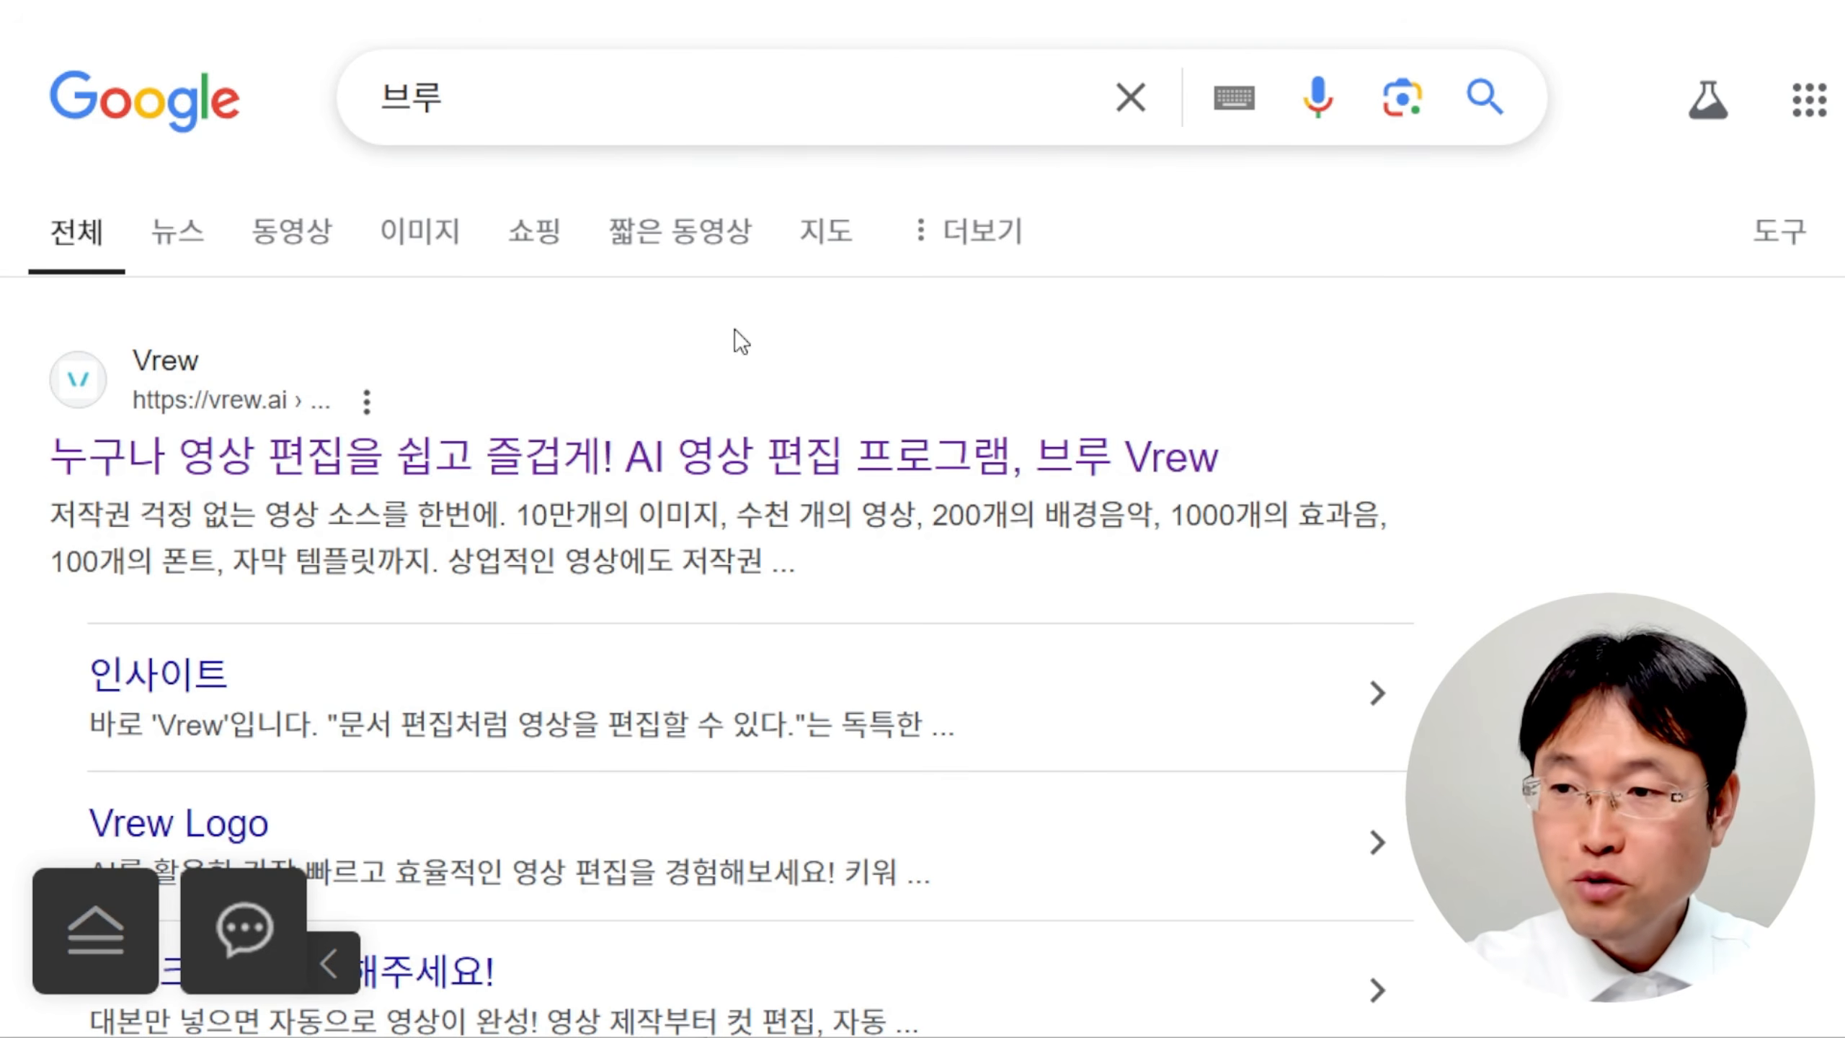
# Open Vrew from the search results and start a new project from AI voice (AI 목소리로 시작하기), without saving the current work.
pyautogui.click(511, 459)
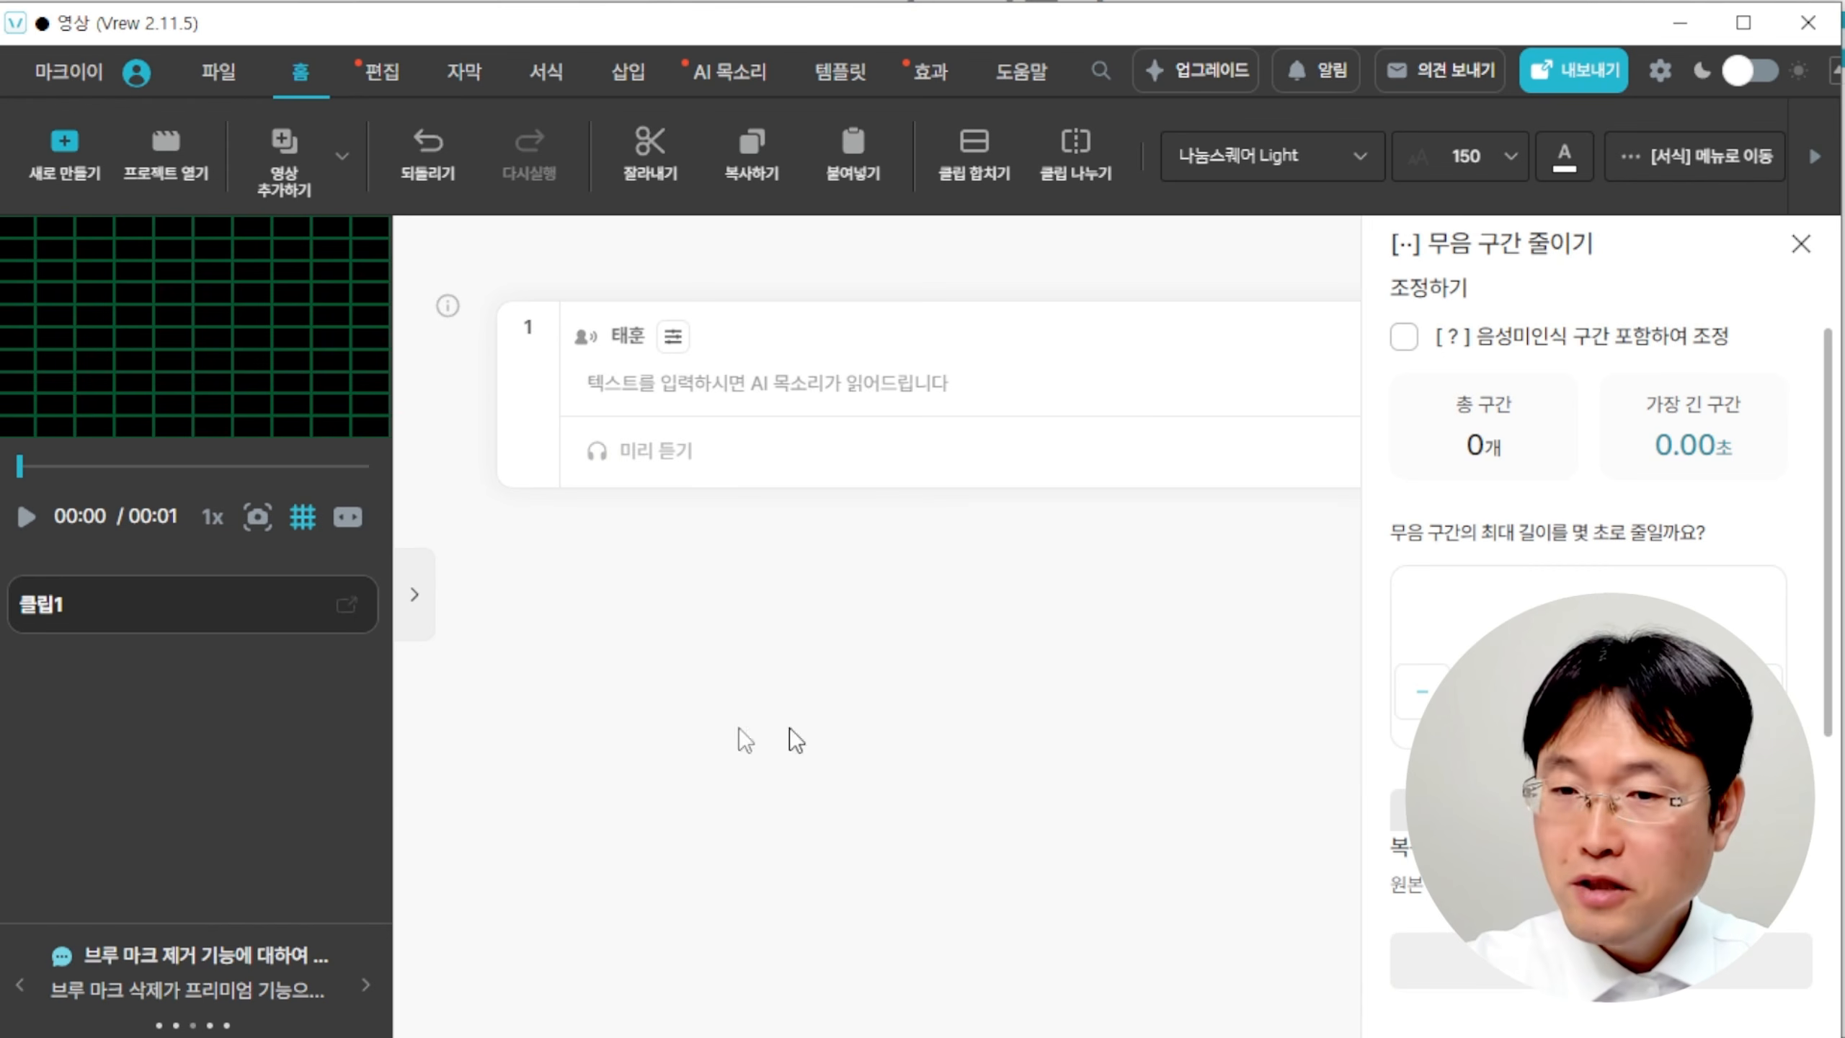
pyautogui.click(71, 169)
pyautogui.scroll(-3, 842, 610)
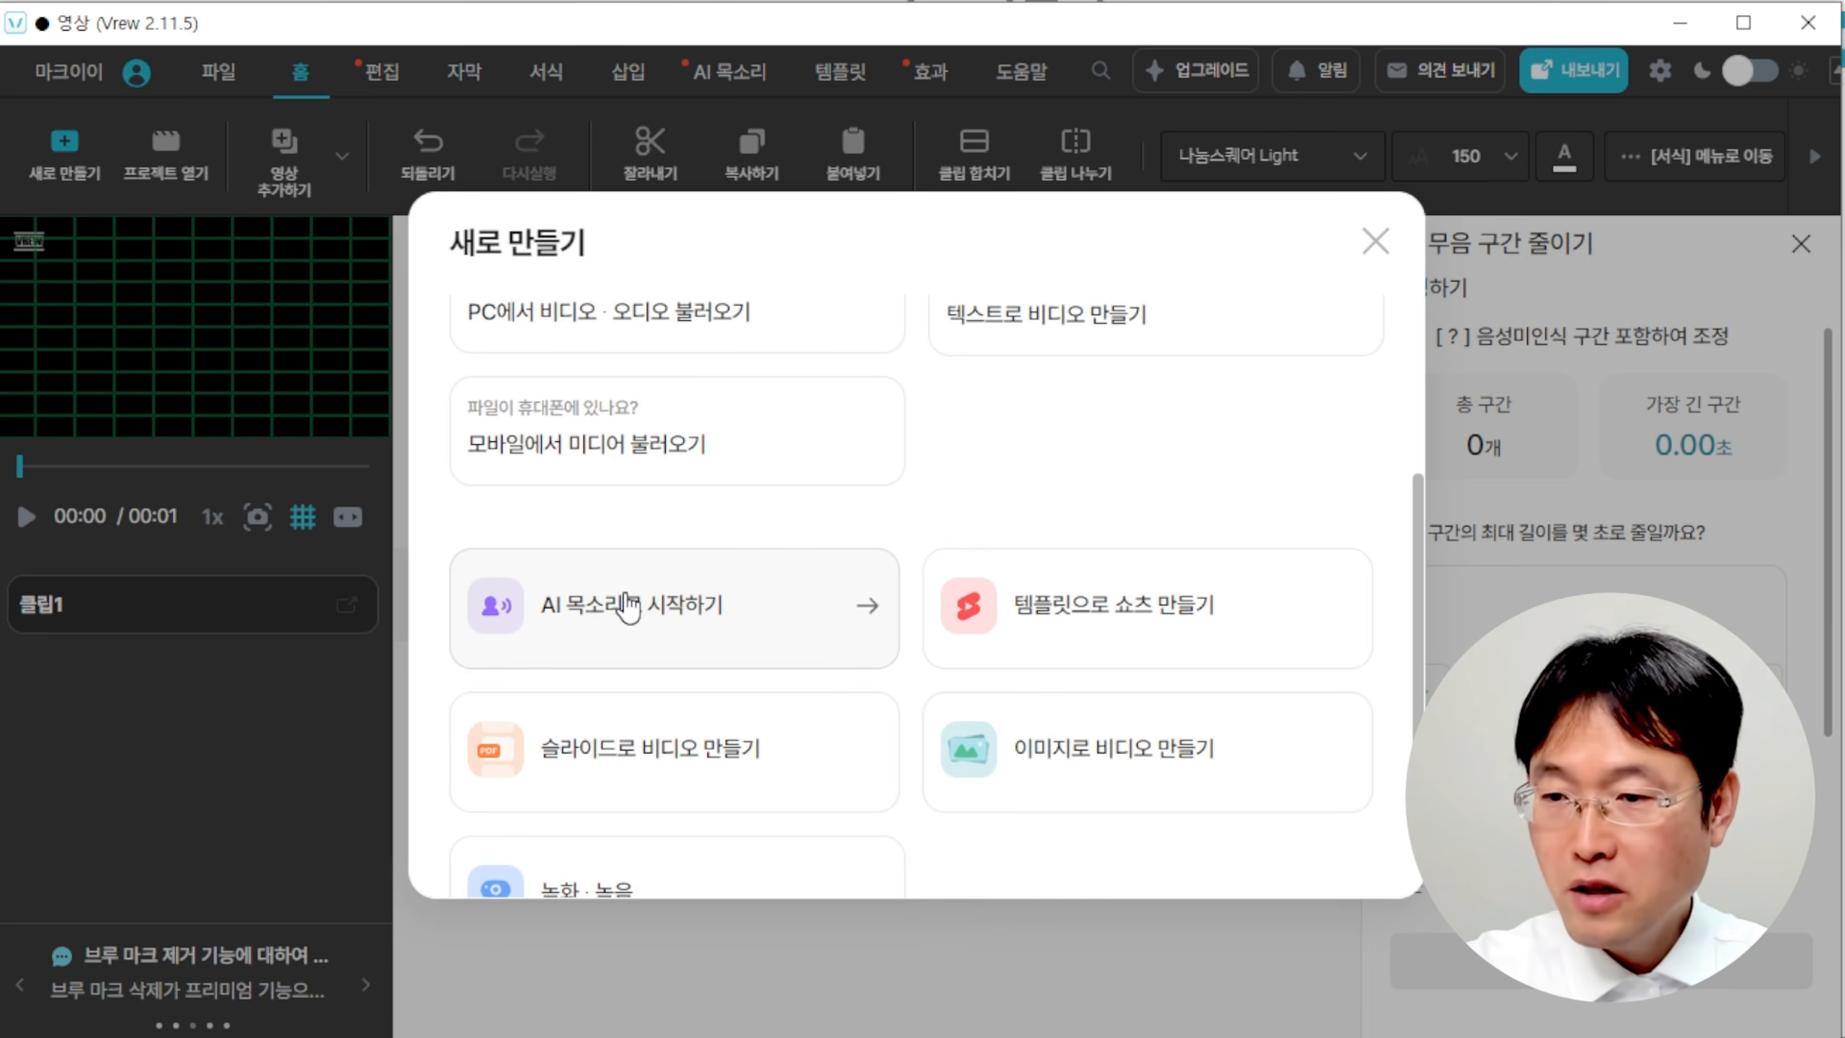
pyautogui.click(629, 608)
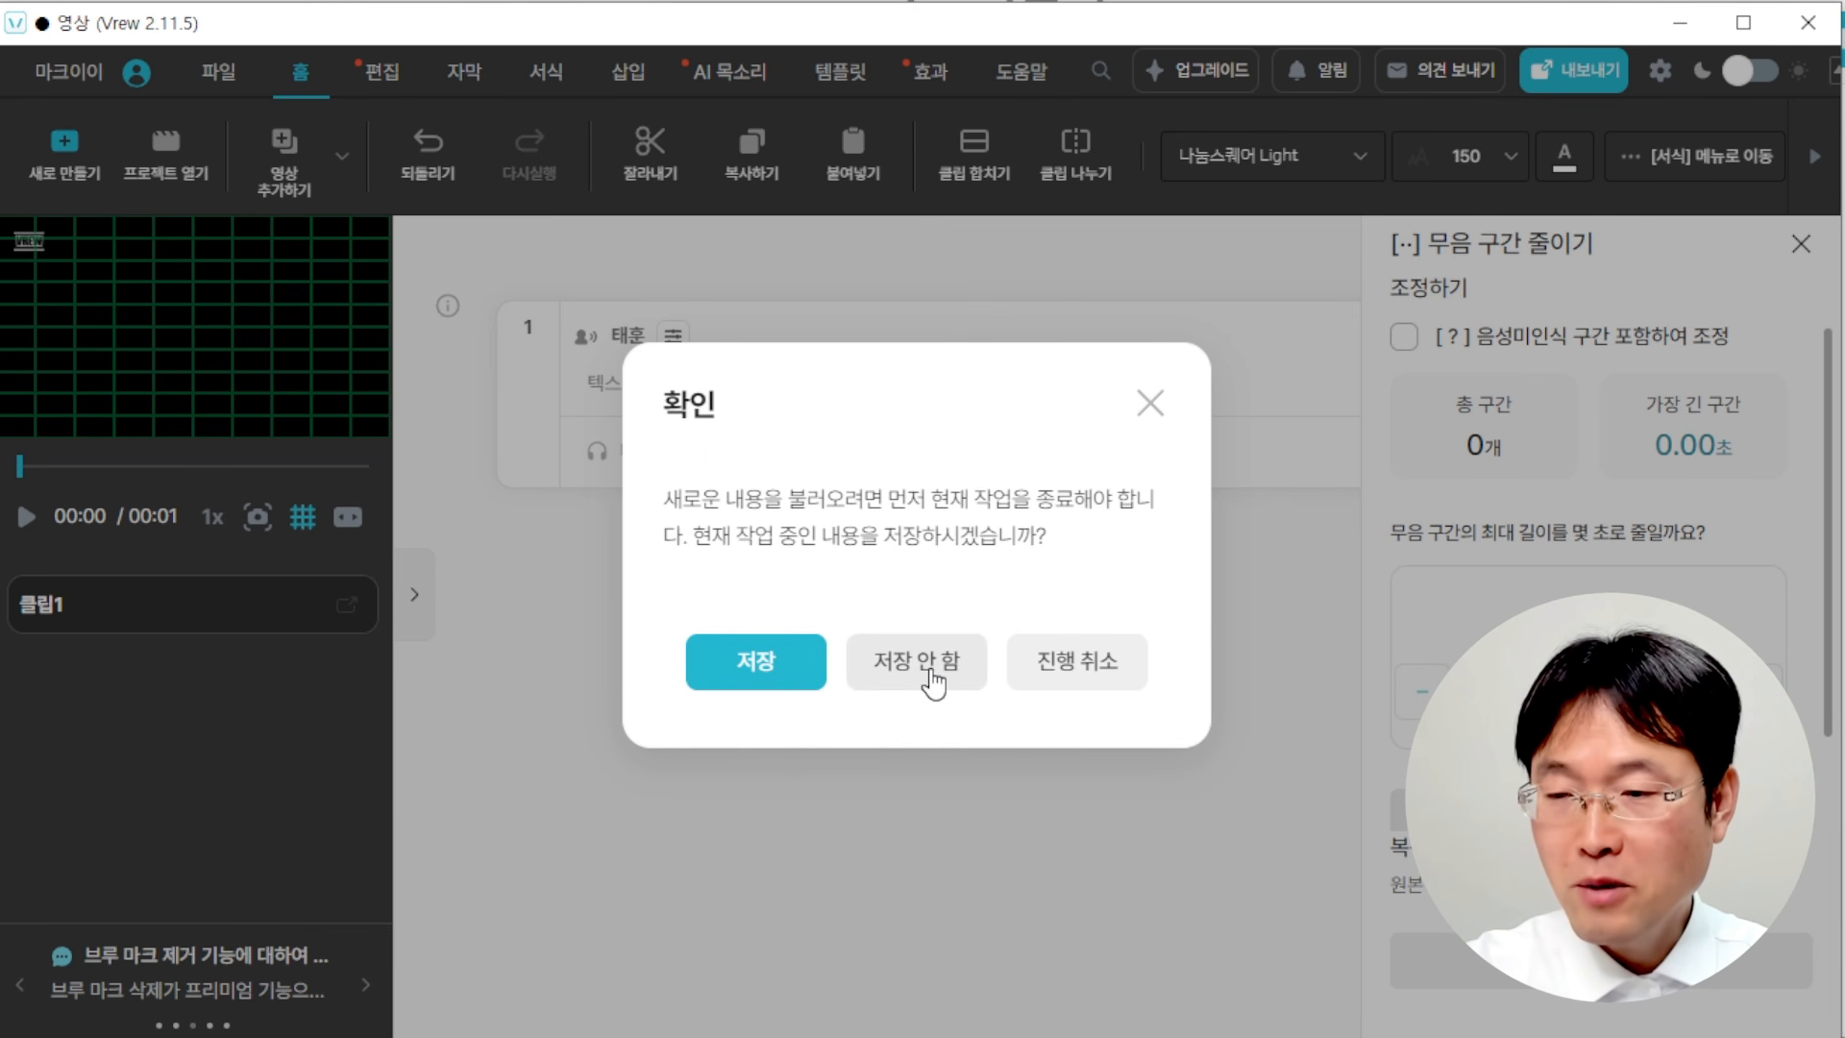
pyautogui.click(940, 673)
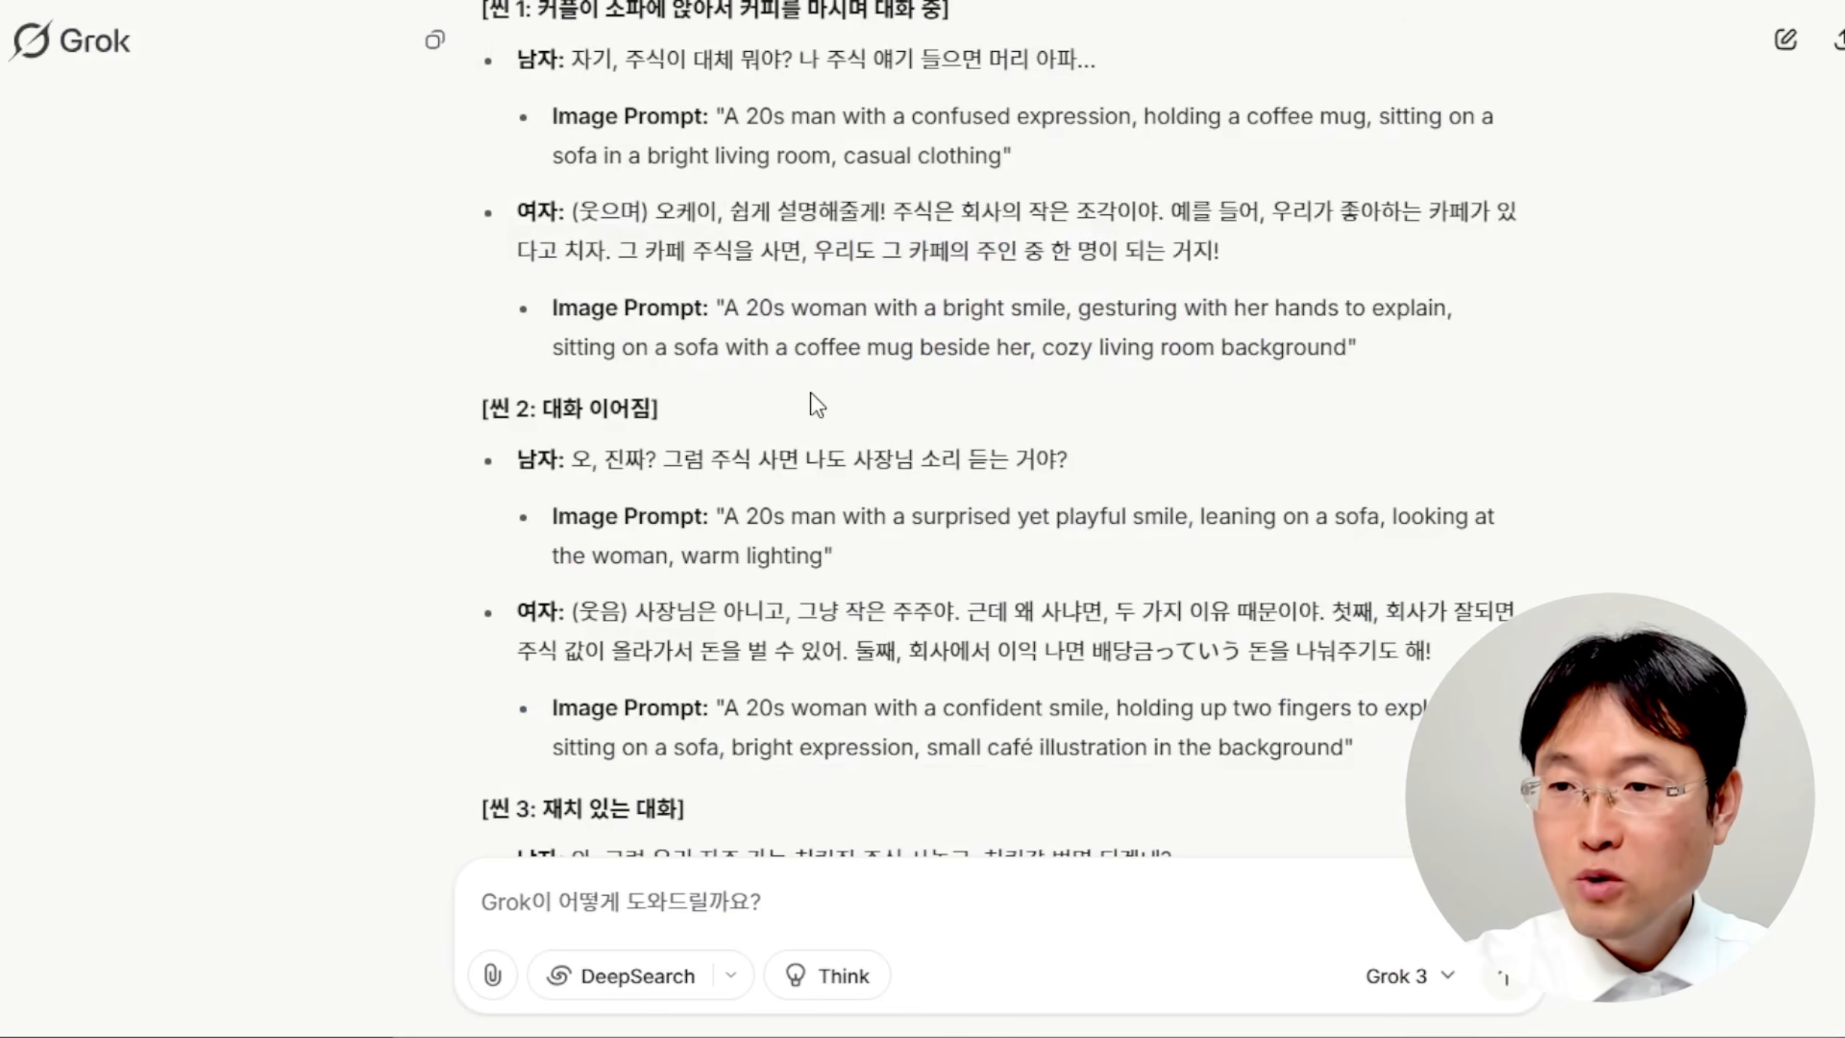
# Copy the boyfriend's first line, "자기, 주식이 대체 뭐야? 나 주식 얘기 들으면 머리 아파...", from Grok's original script and switch to Vrew.
pyautogui.scroll(15, 920, 533)
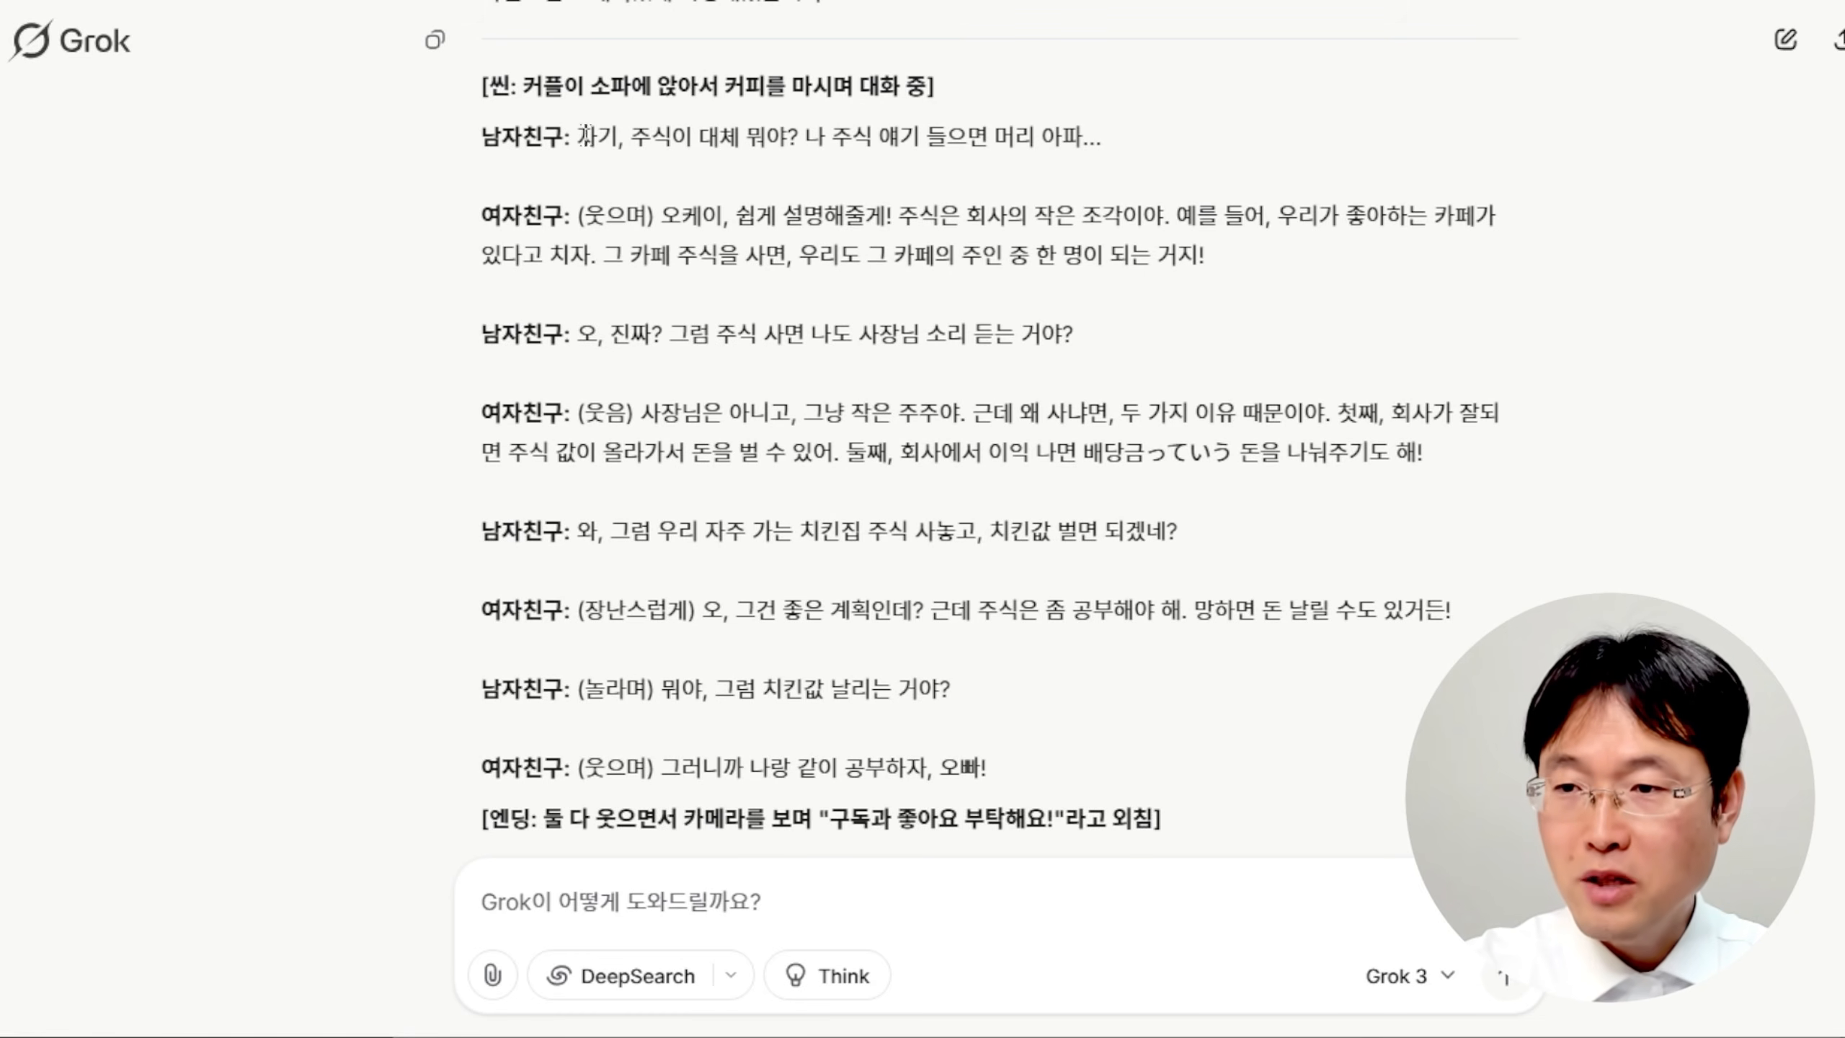
pyautogui.moveTo(577, 136); pyautogui.dragTo(1121, 136)
pyautogui.hotkey('ctrl', 'c')
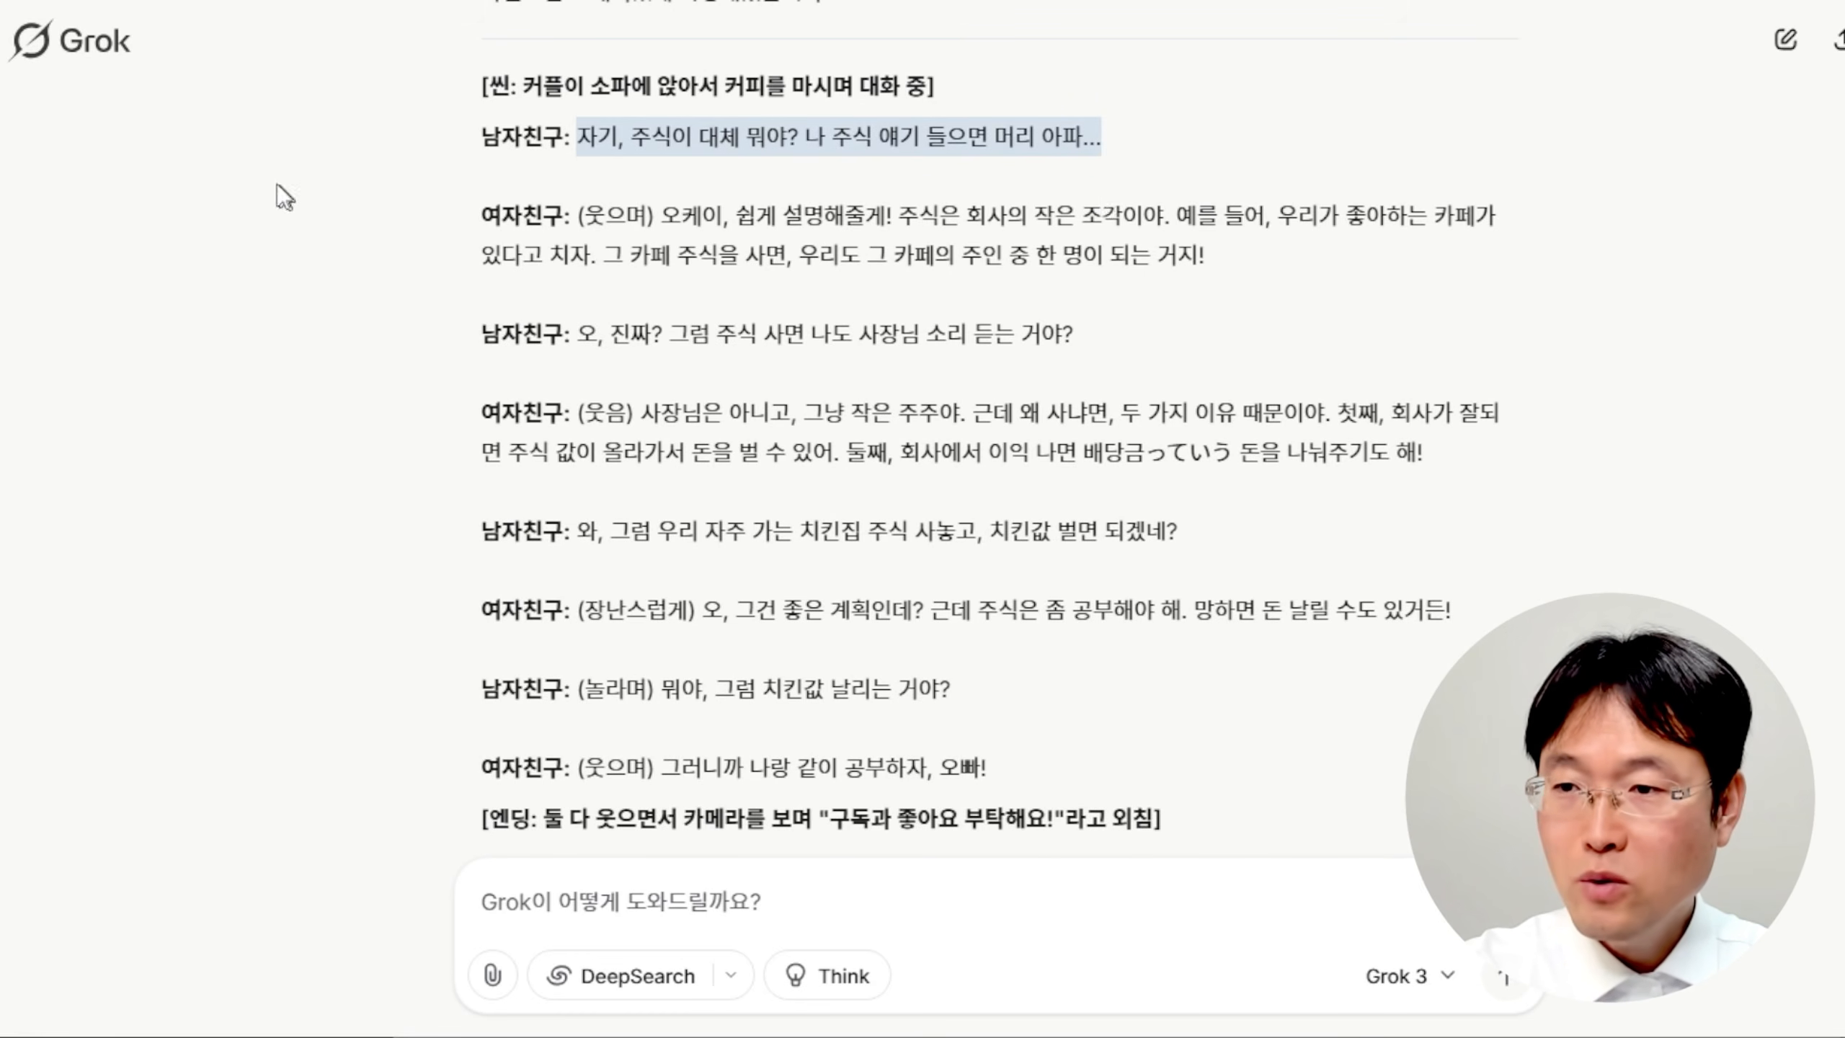
pyautogui.hotkey('alt', 'Tab')
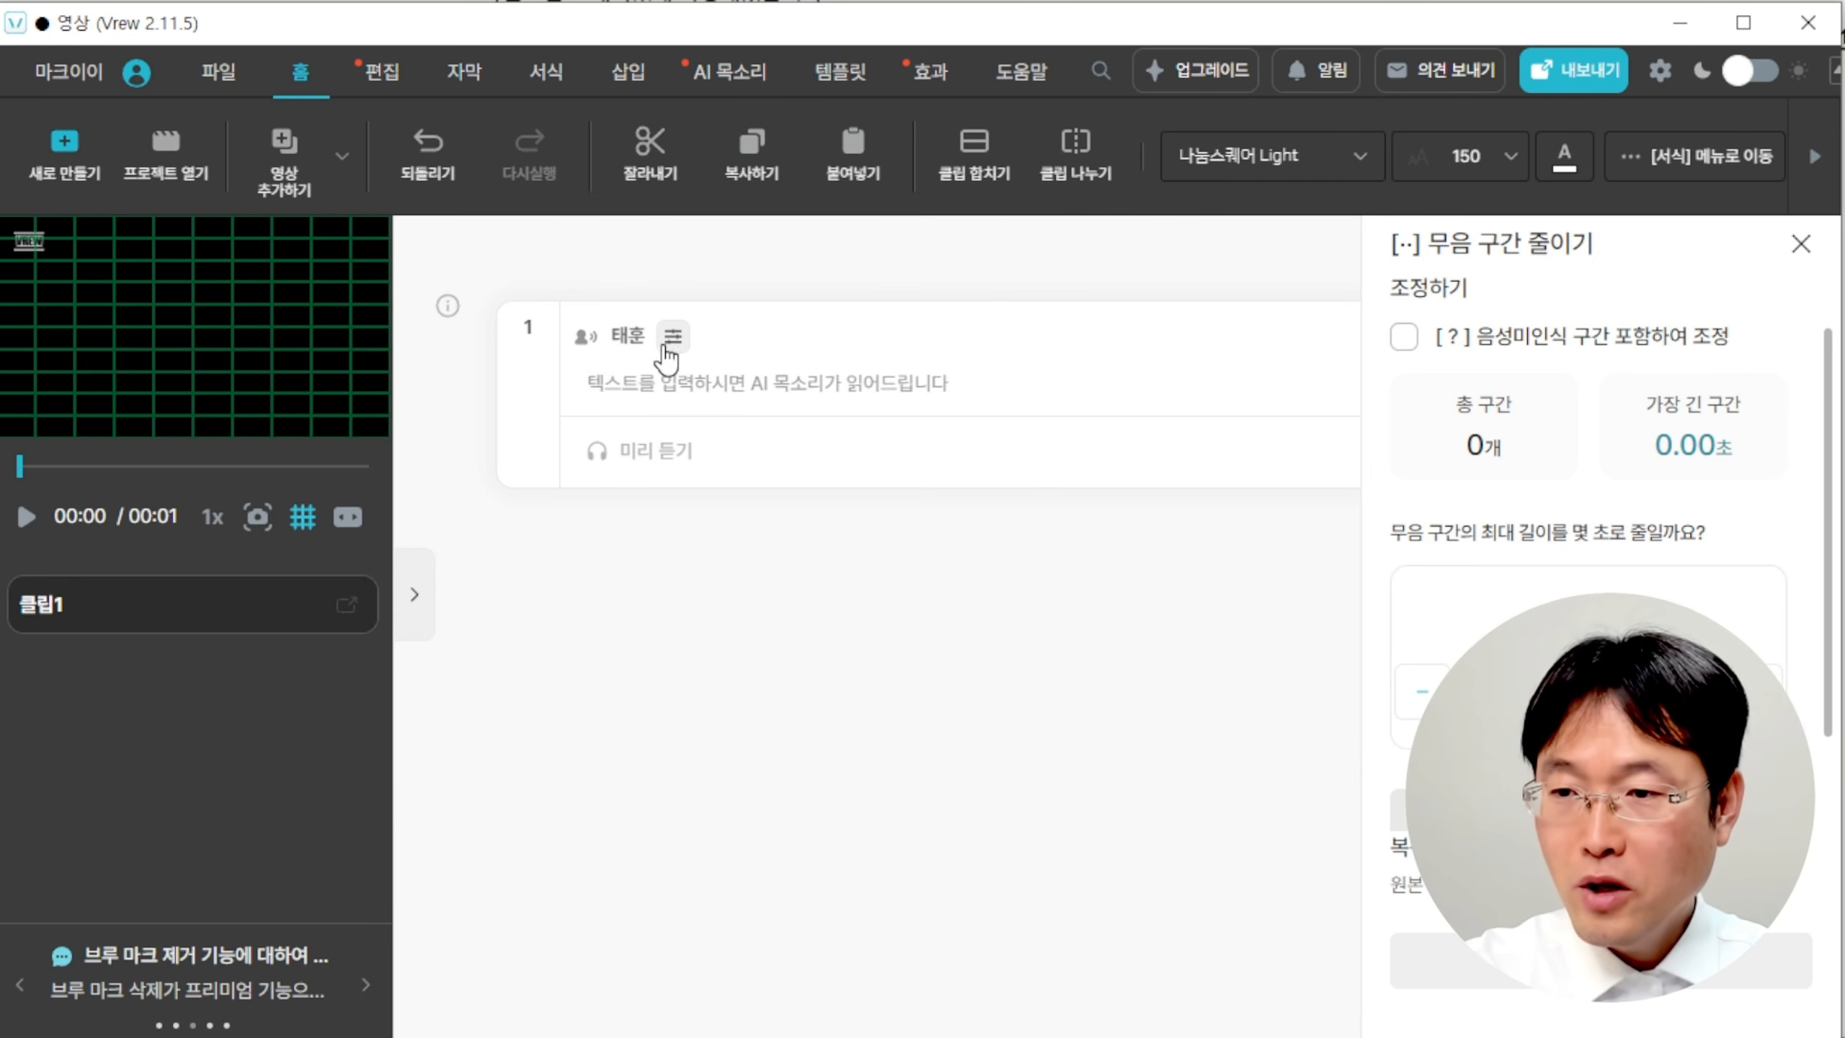
# Open the first clip's AI voice settings and review the tag, language, gender and age filters.
pyautogui.click(673, 342)
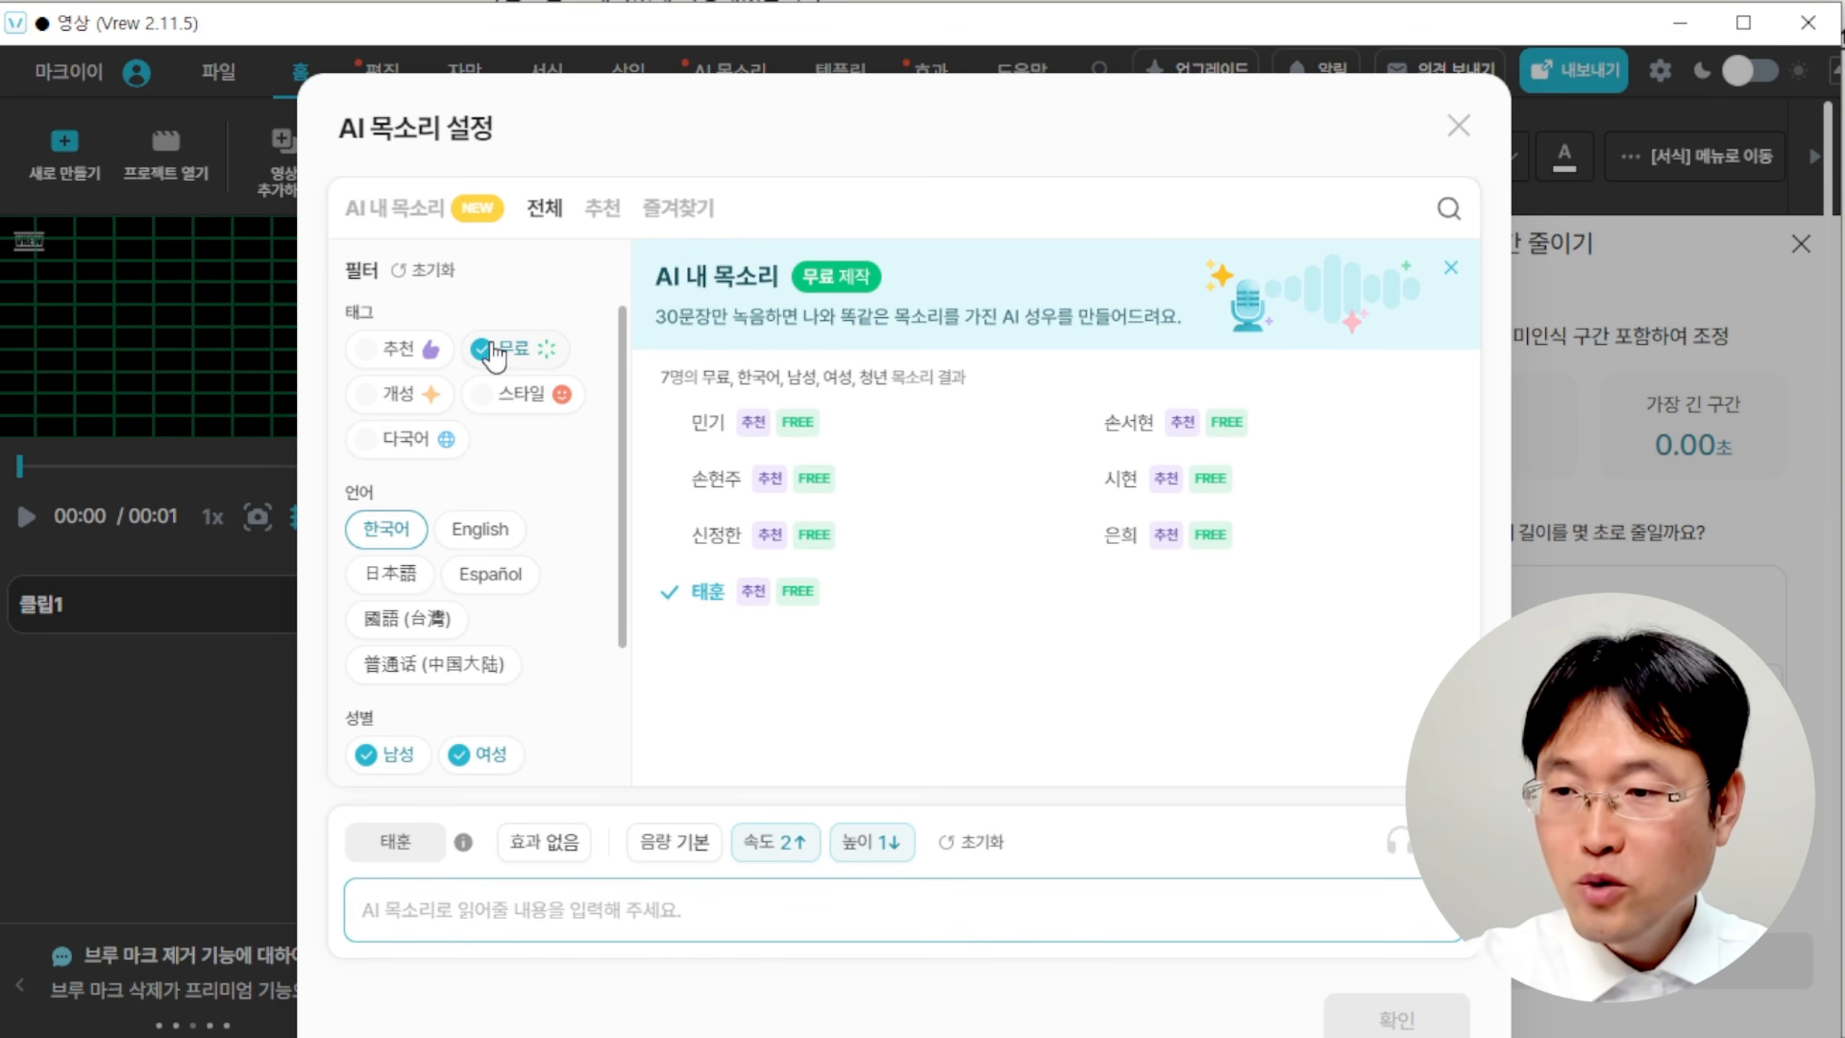
pyautogui.scroll(-2, 390, 758)
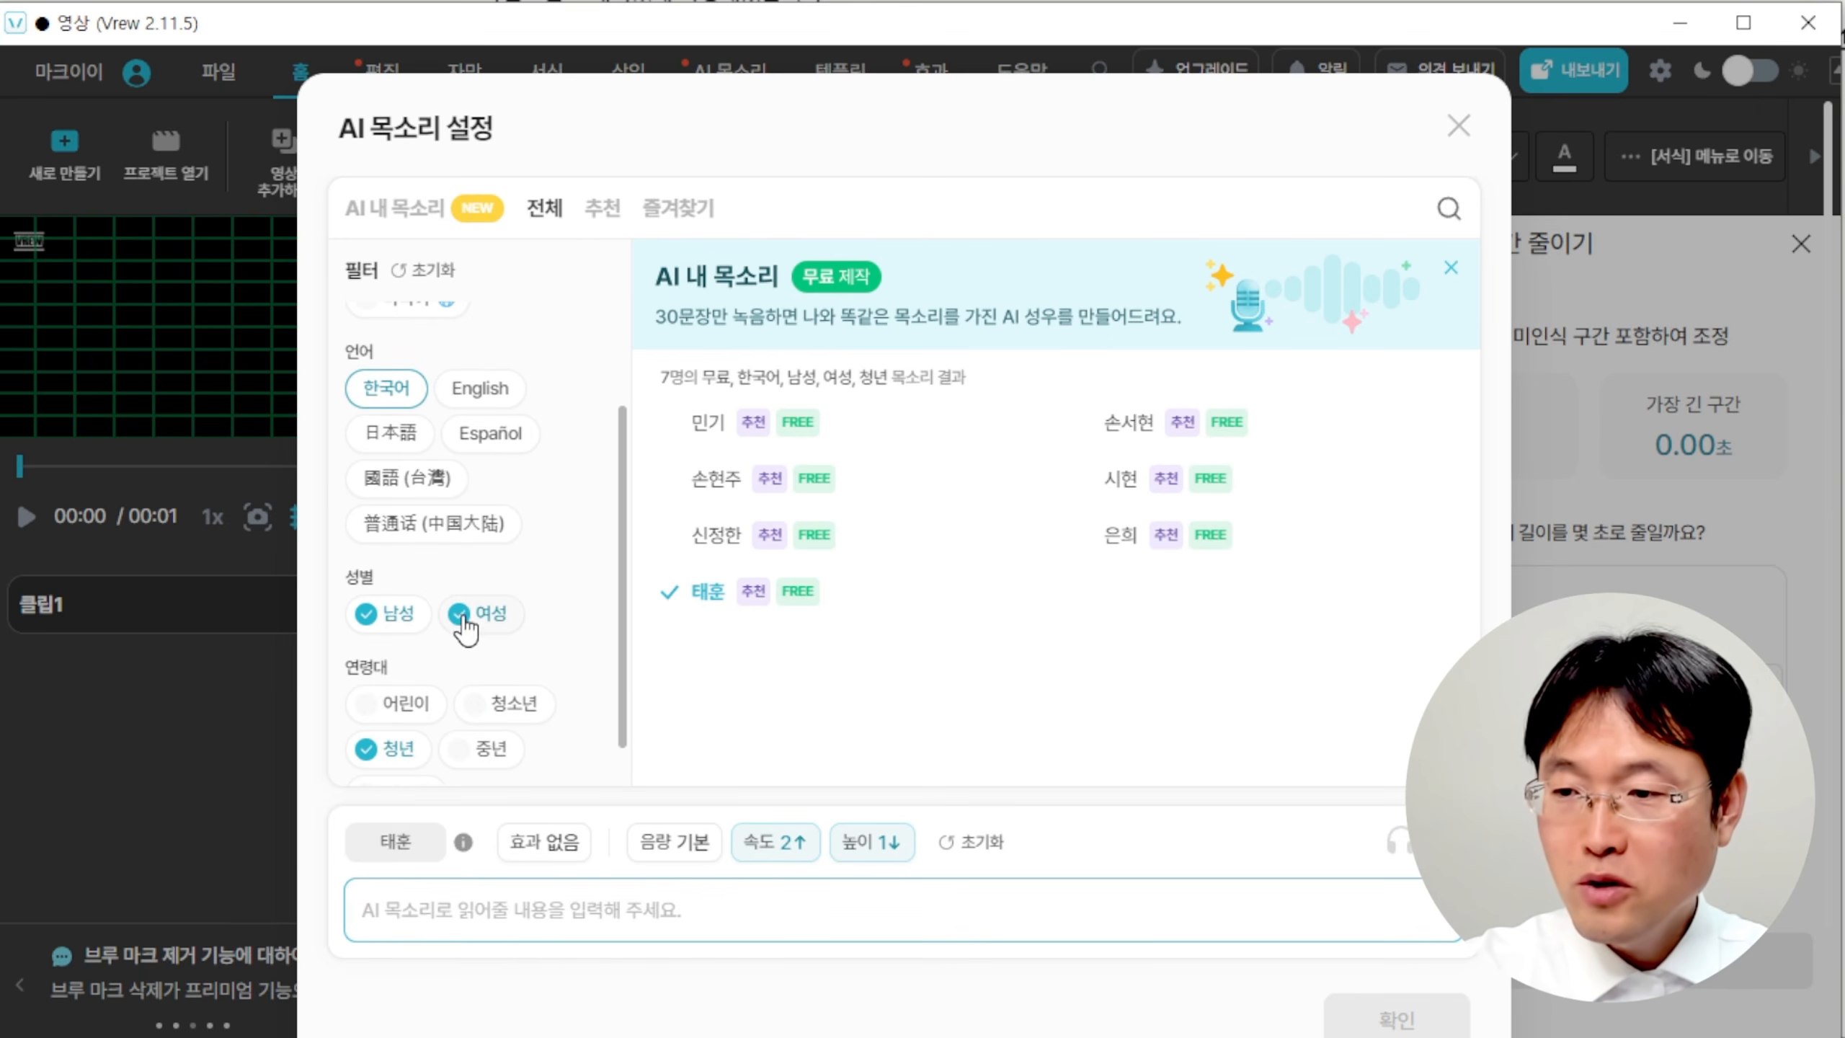
pyautogui.scroll(2, 407, 676)
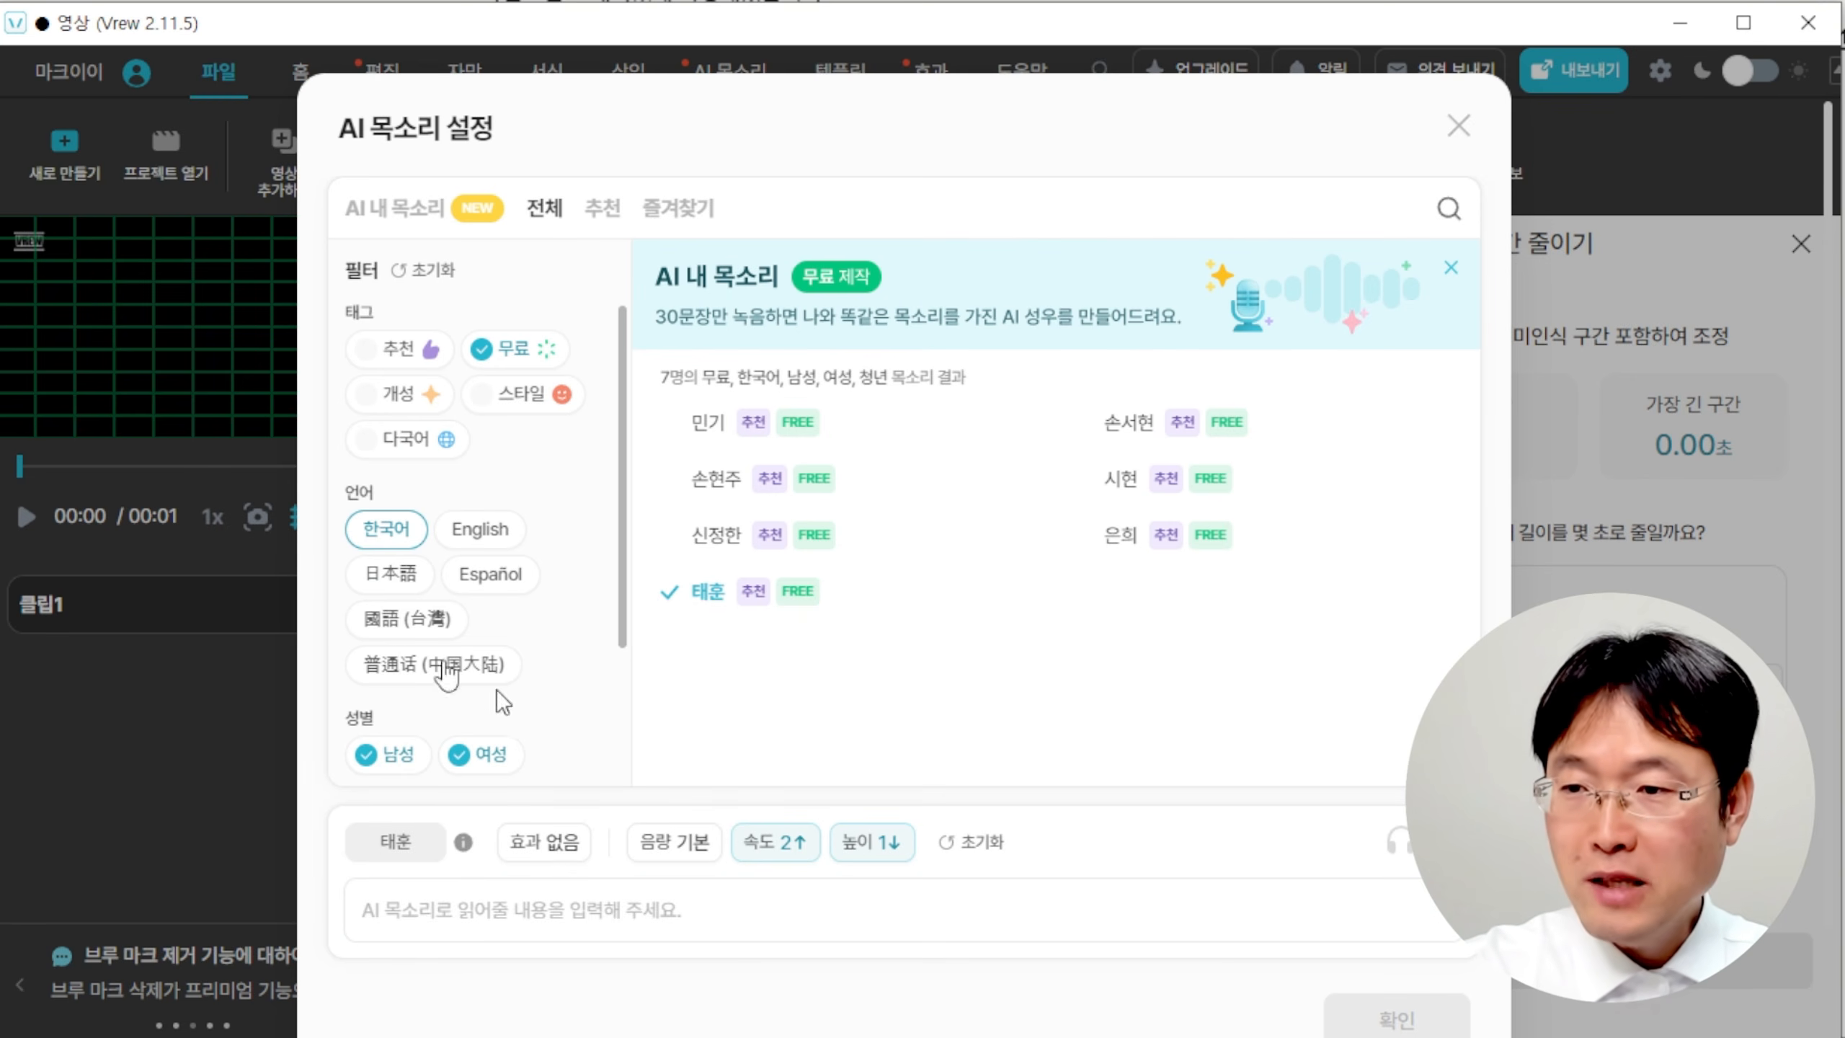
# Try filtering the voices by 추천 instead of 무료, and restore the 무료 filter.
pyautogui.click(371, 354)
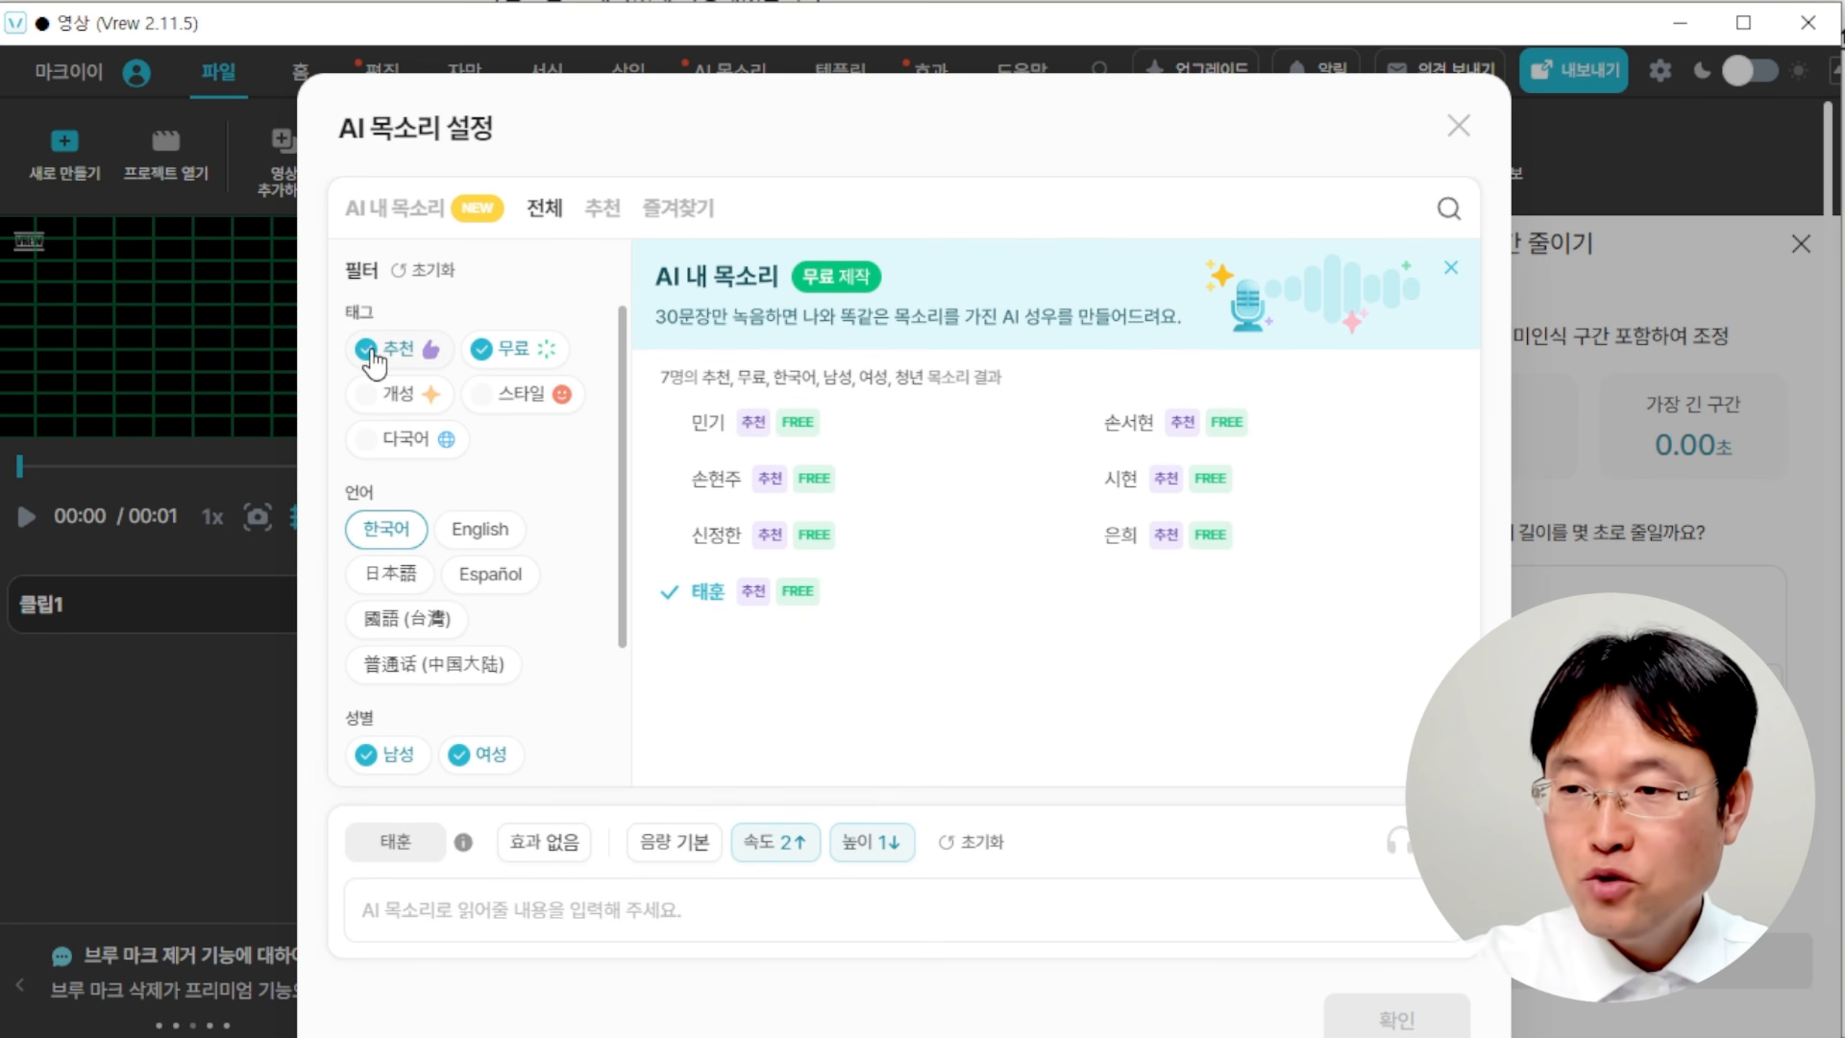
pyautogui.click(483, 364)
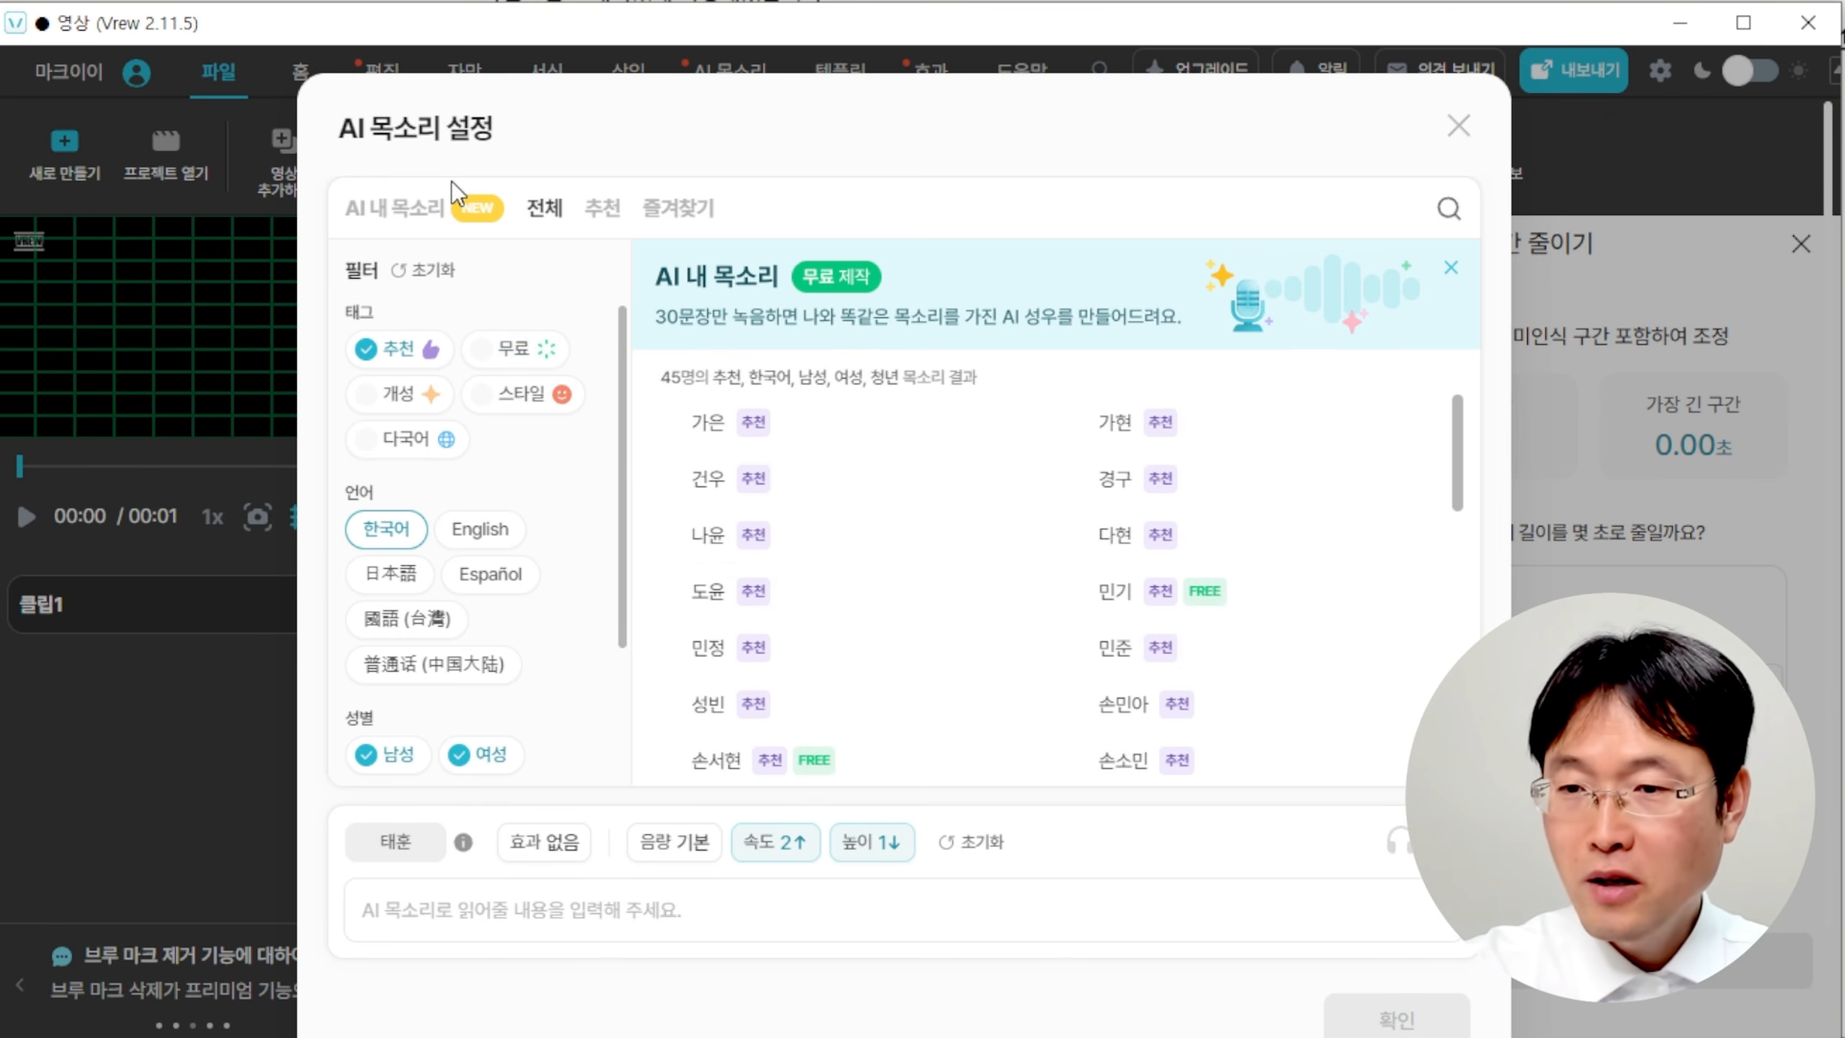
pyautogui.click(536, 353)
pyautogui.click(374, 356)
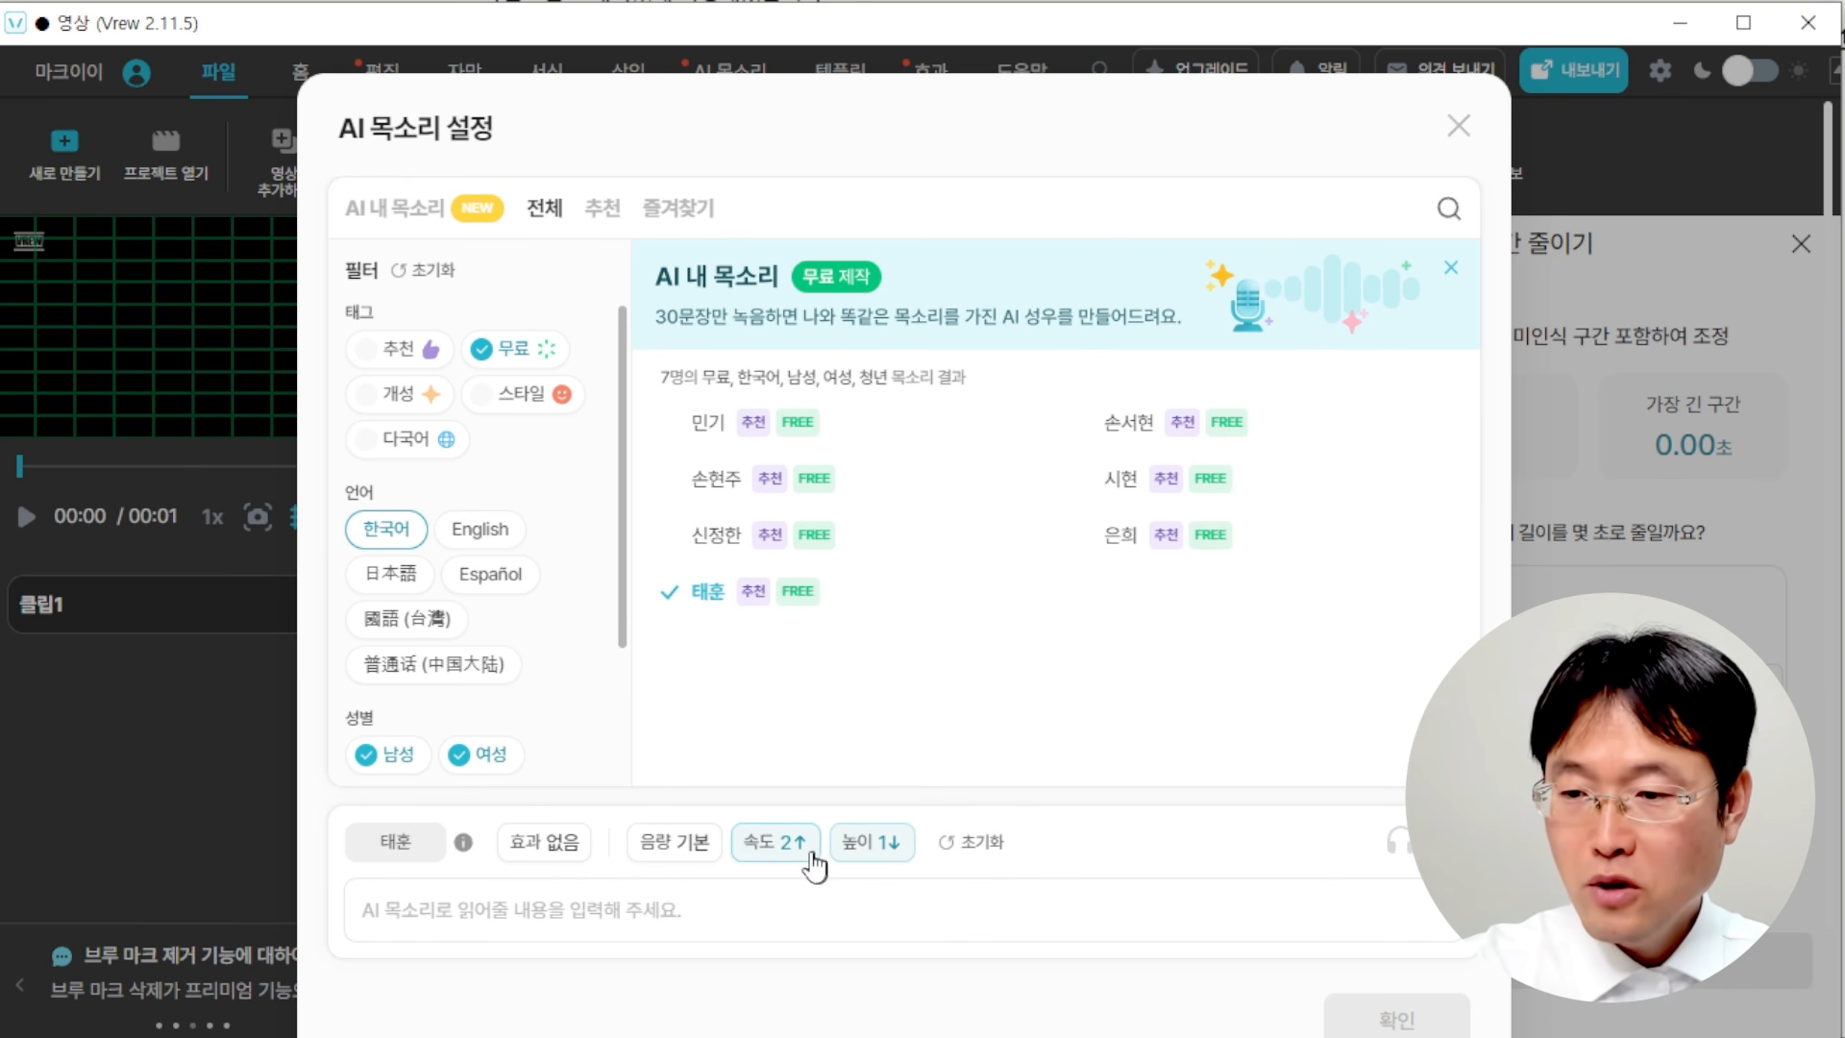
# Check the voice's speed (속도) setting and set its pitch (높이) to 기본.
pyautogui.click(805, 857)
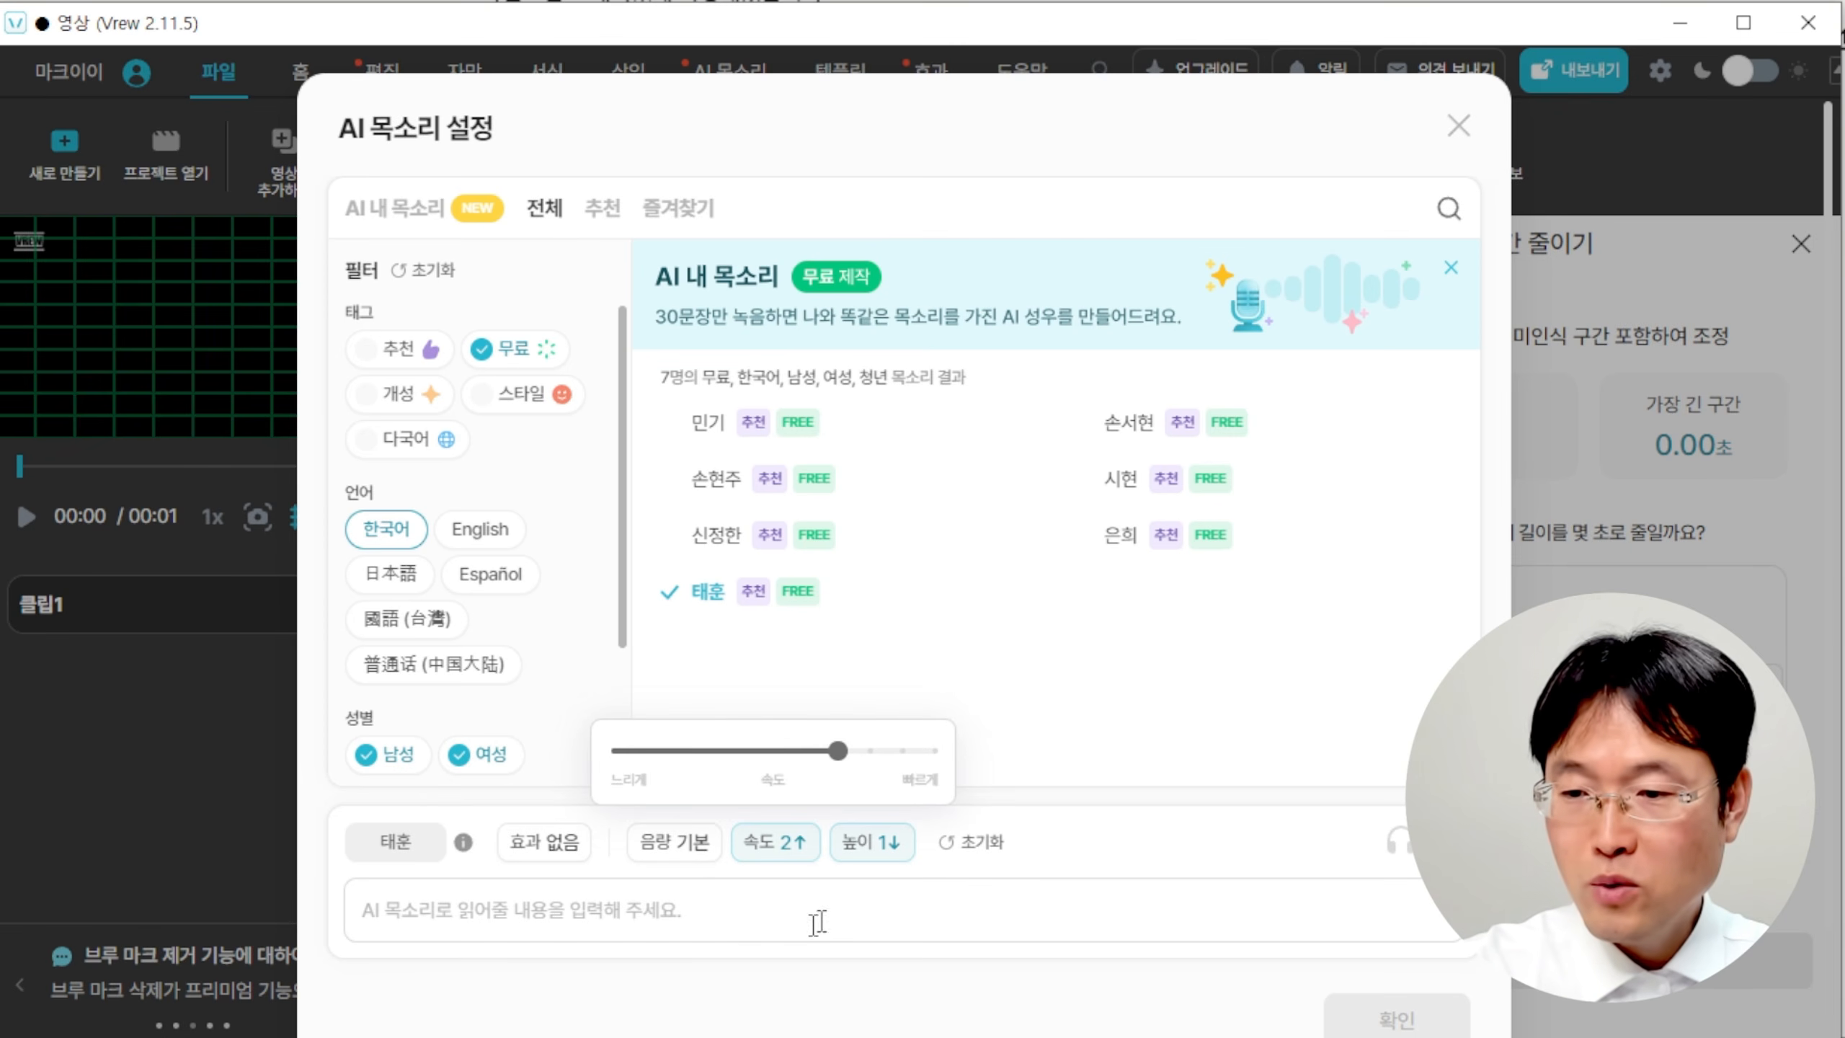
pyautogui.click(883, 909)
pyautogui.click(888, 854)
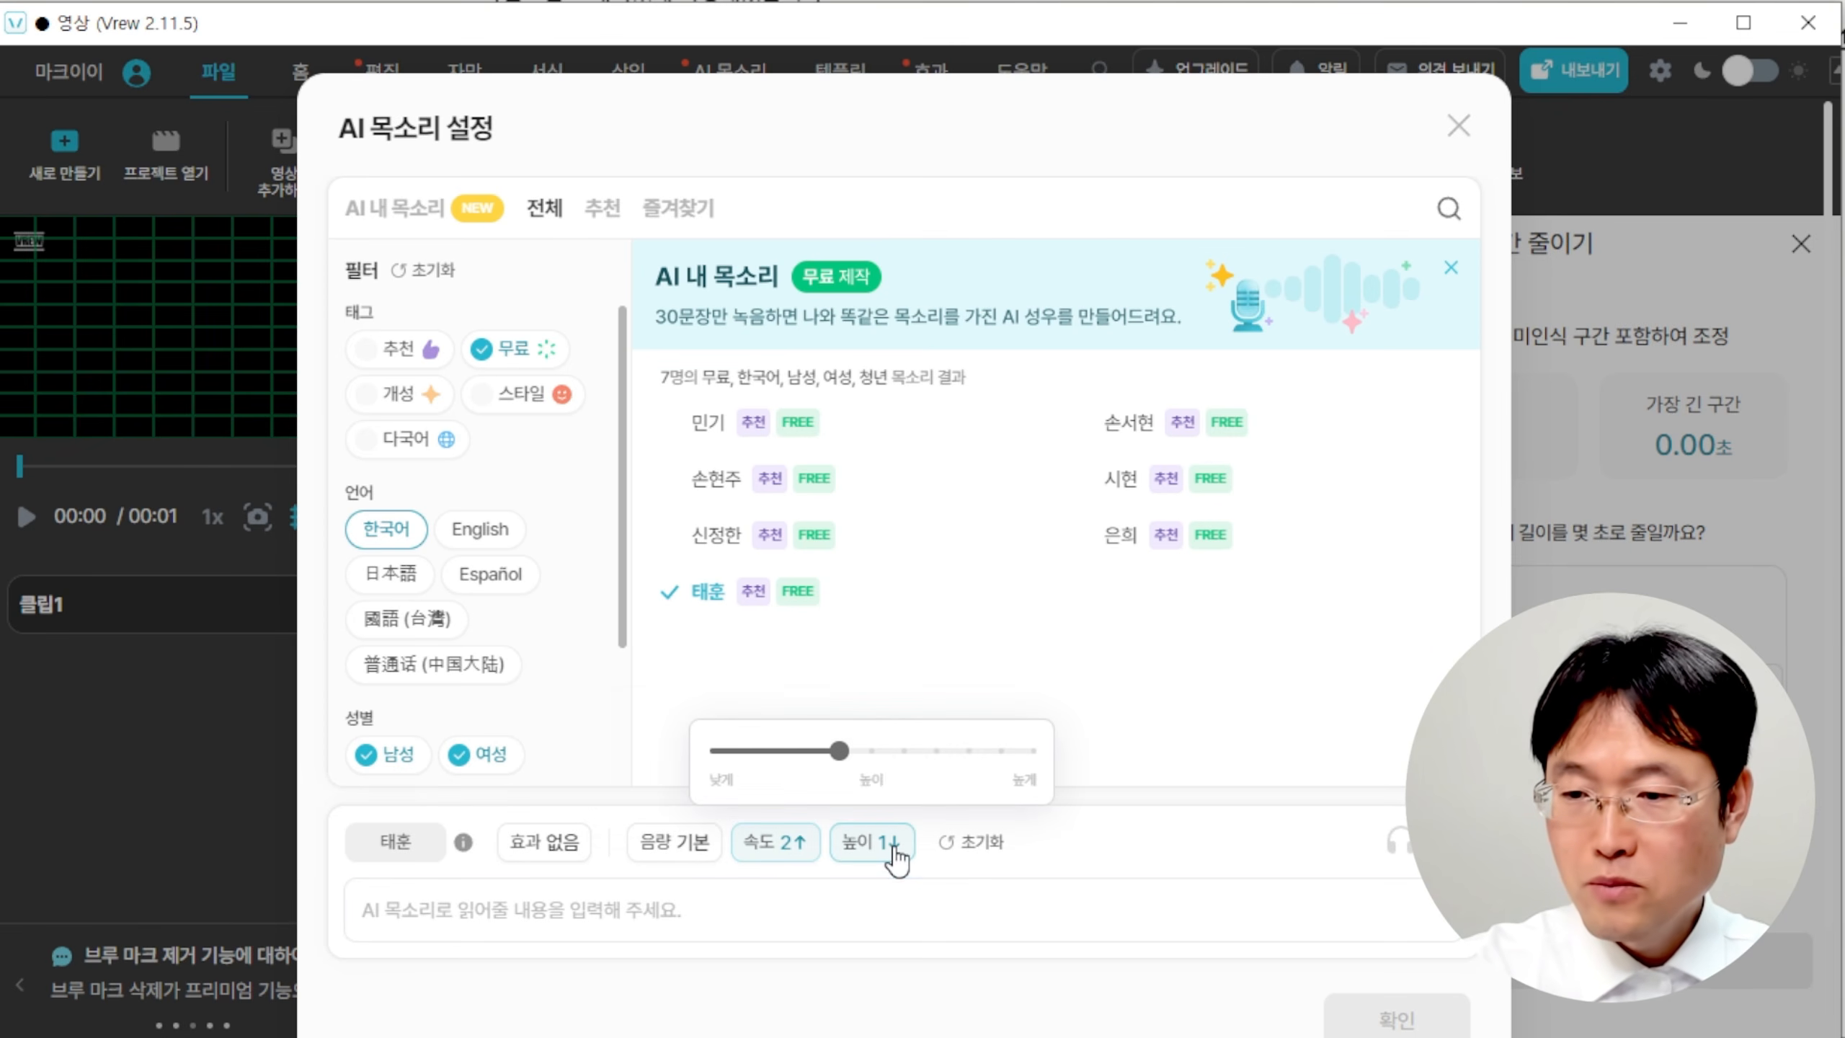
pyautogui.click(875, 758)
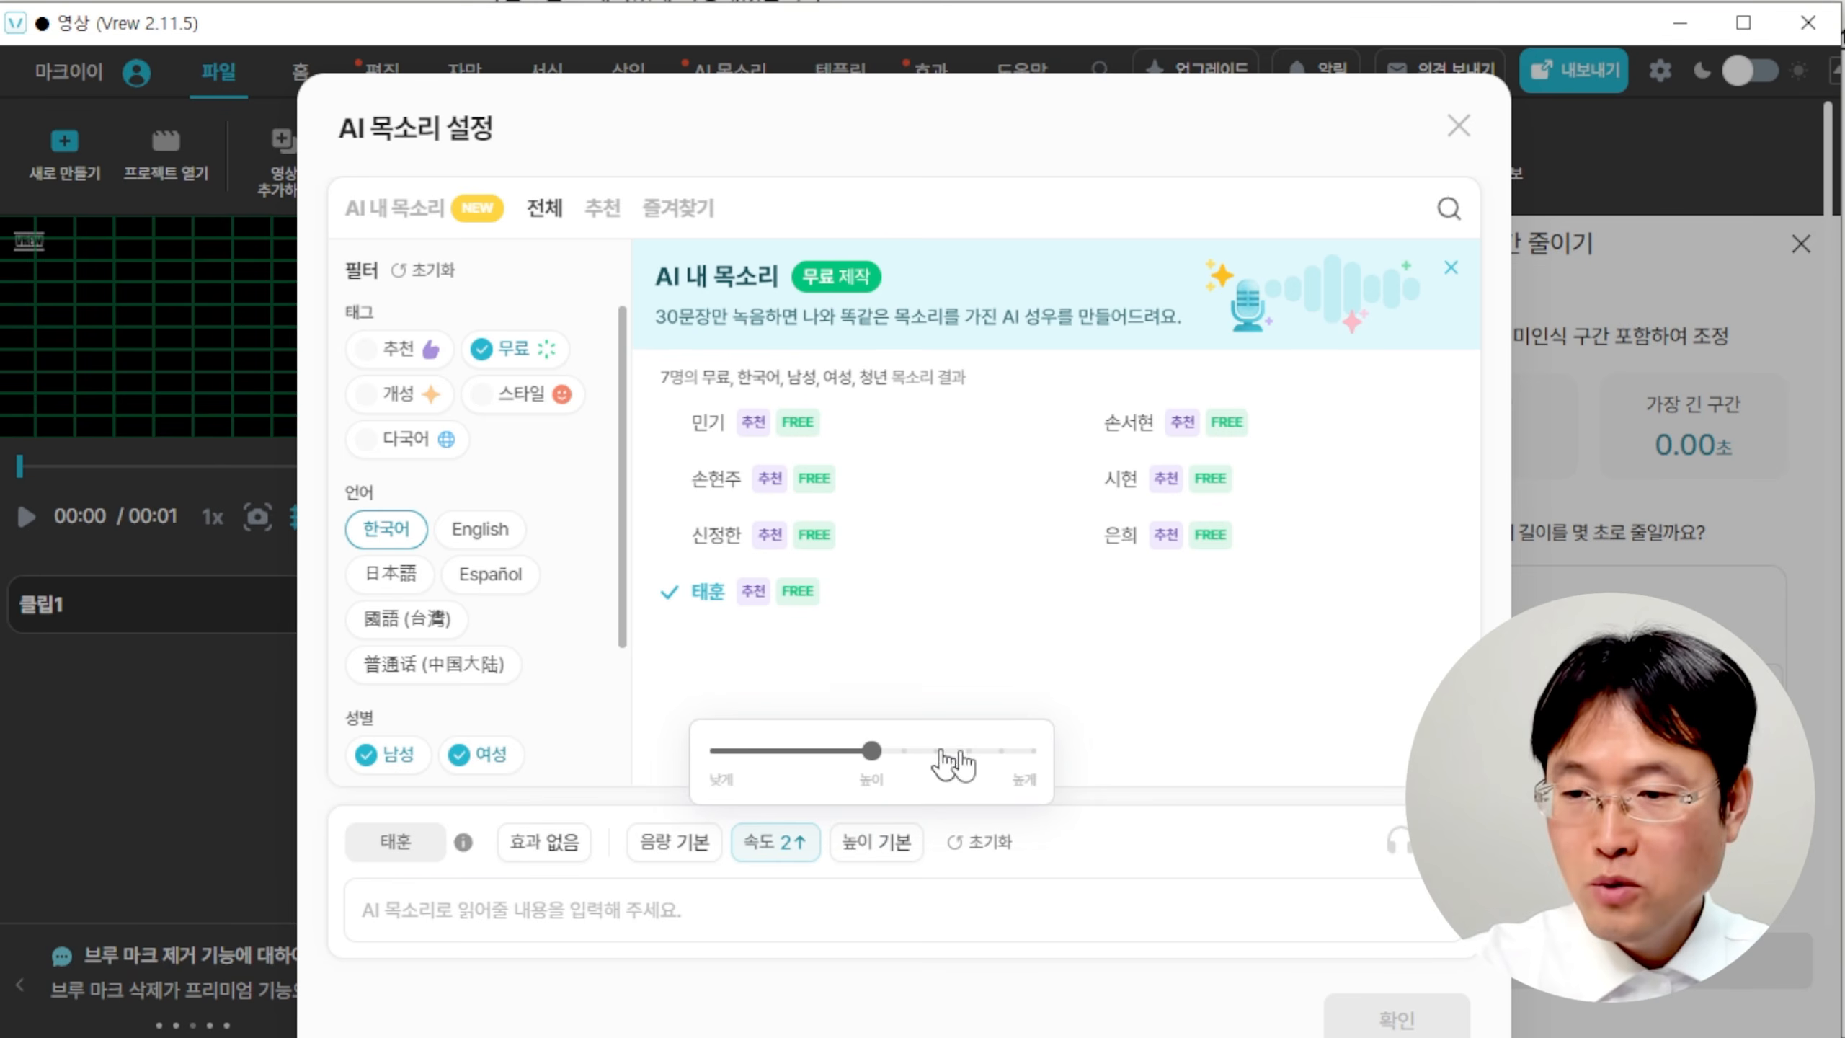
# Paste the boyfriend's first line as the AI voice text, generate the voice clip and play it back.
pyautogui.click(676, 910)
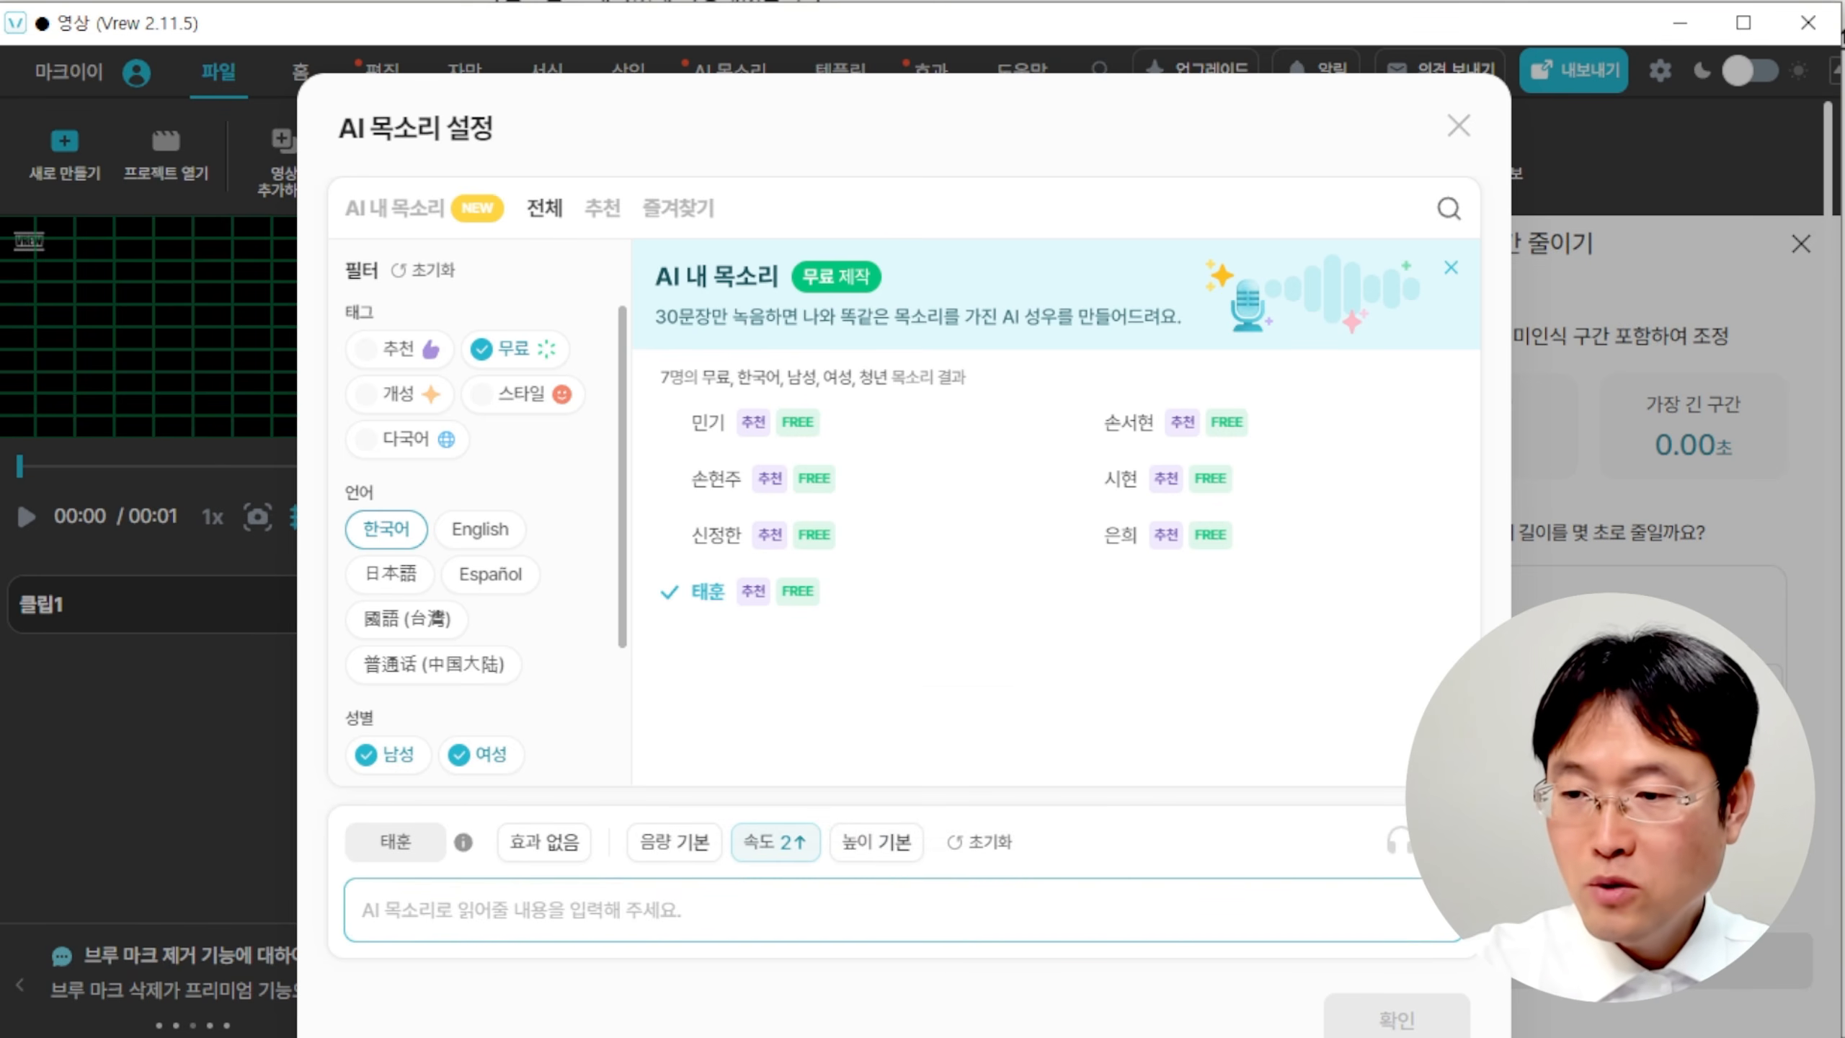
pyautogui.hotkey('ctrl', 'v')
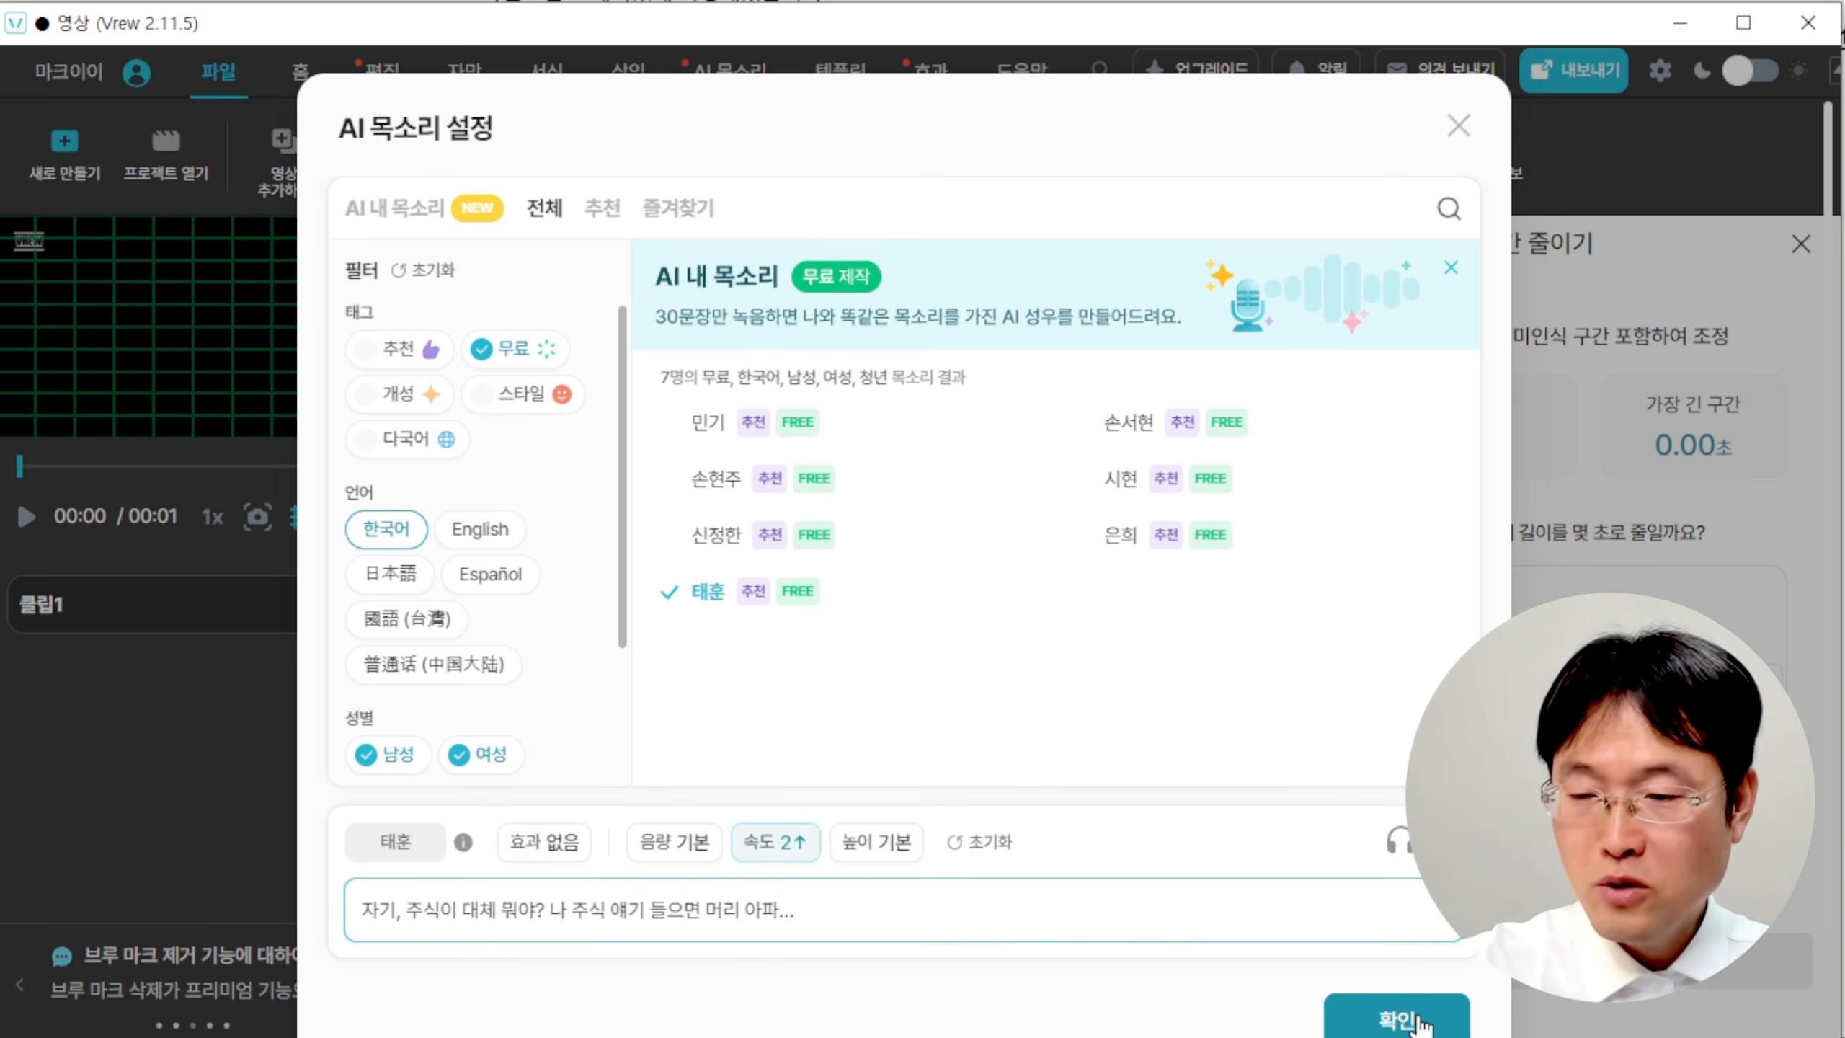
pyautogui.click(1409, 1020)
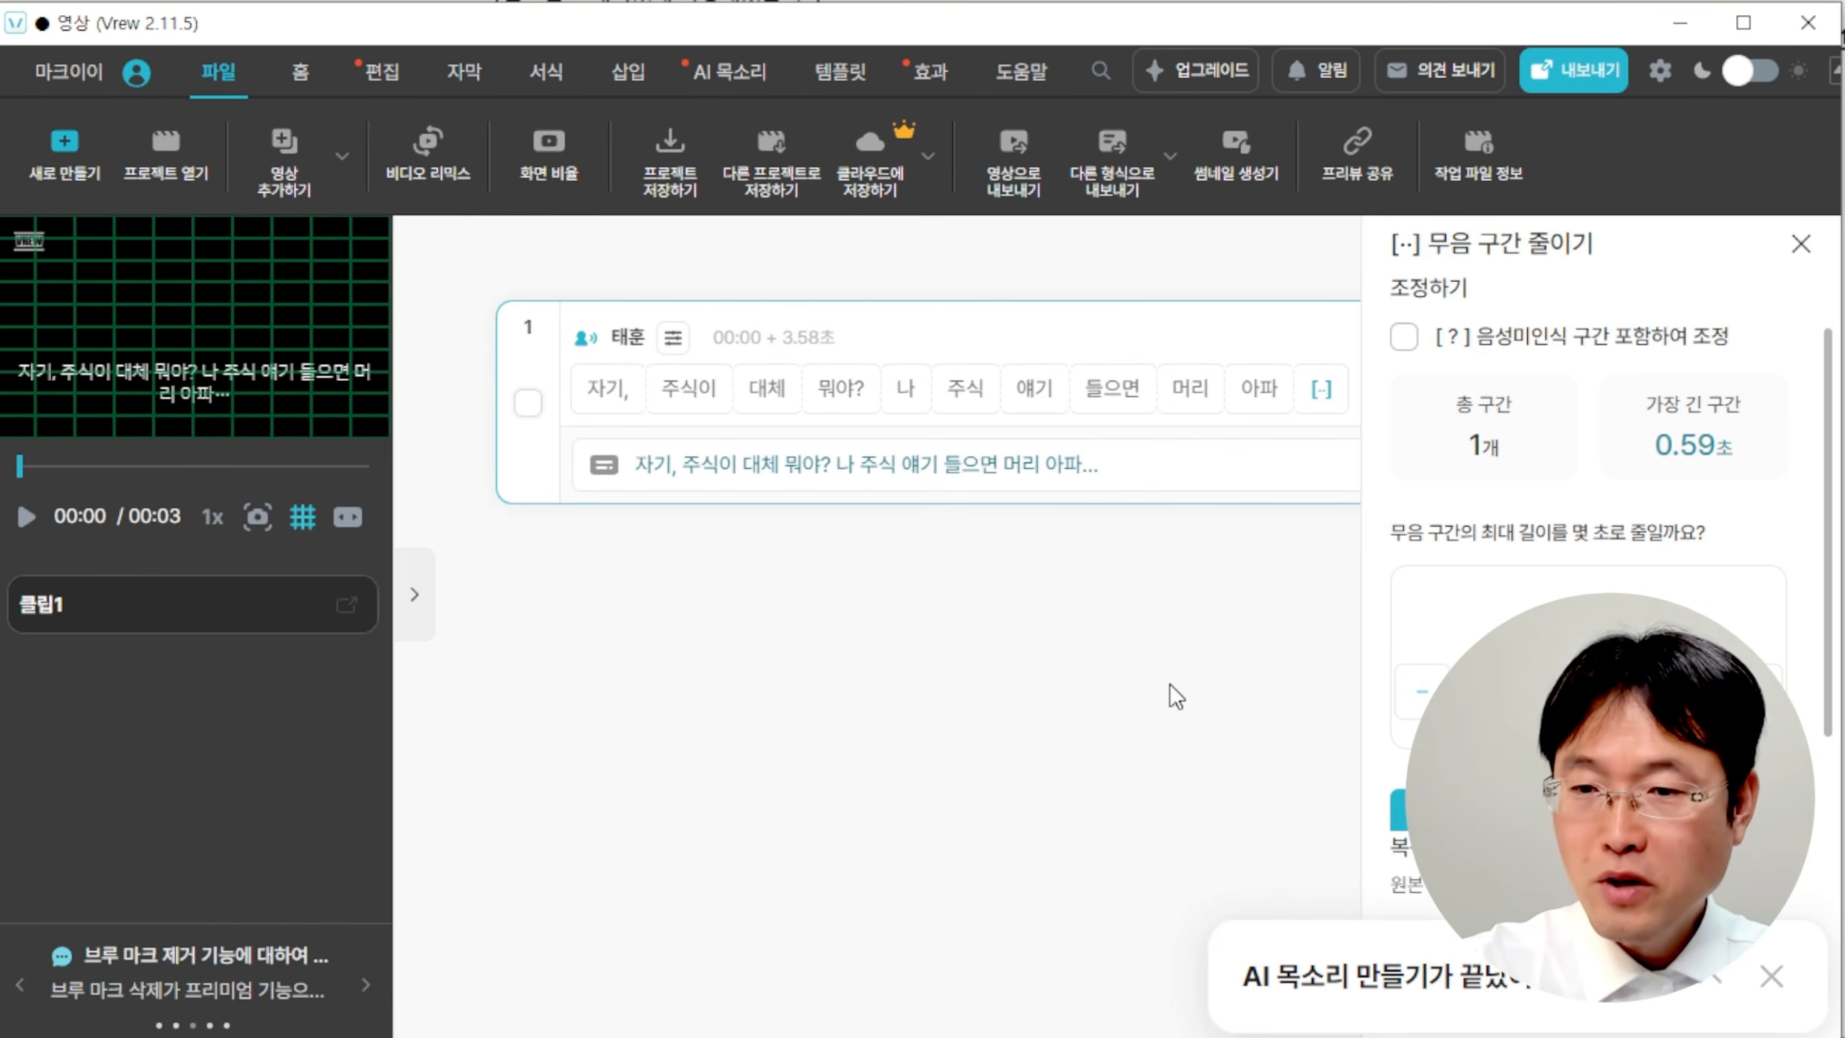
pyautogui.press('space')
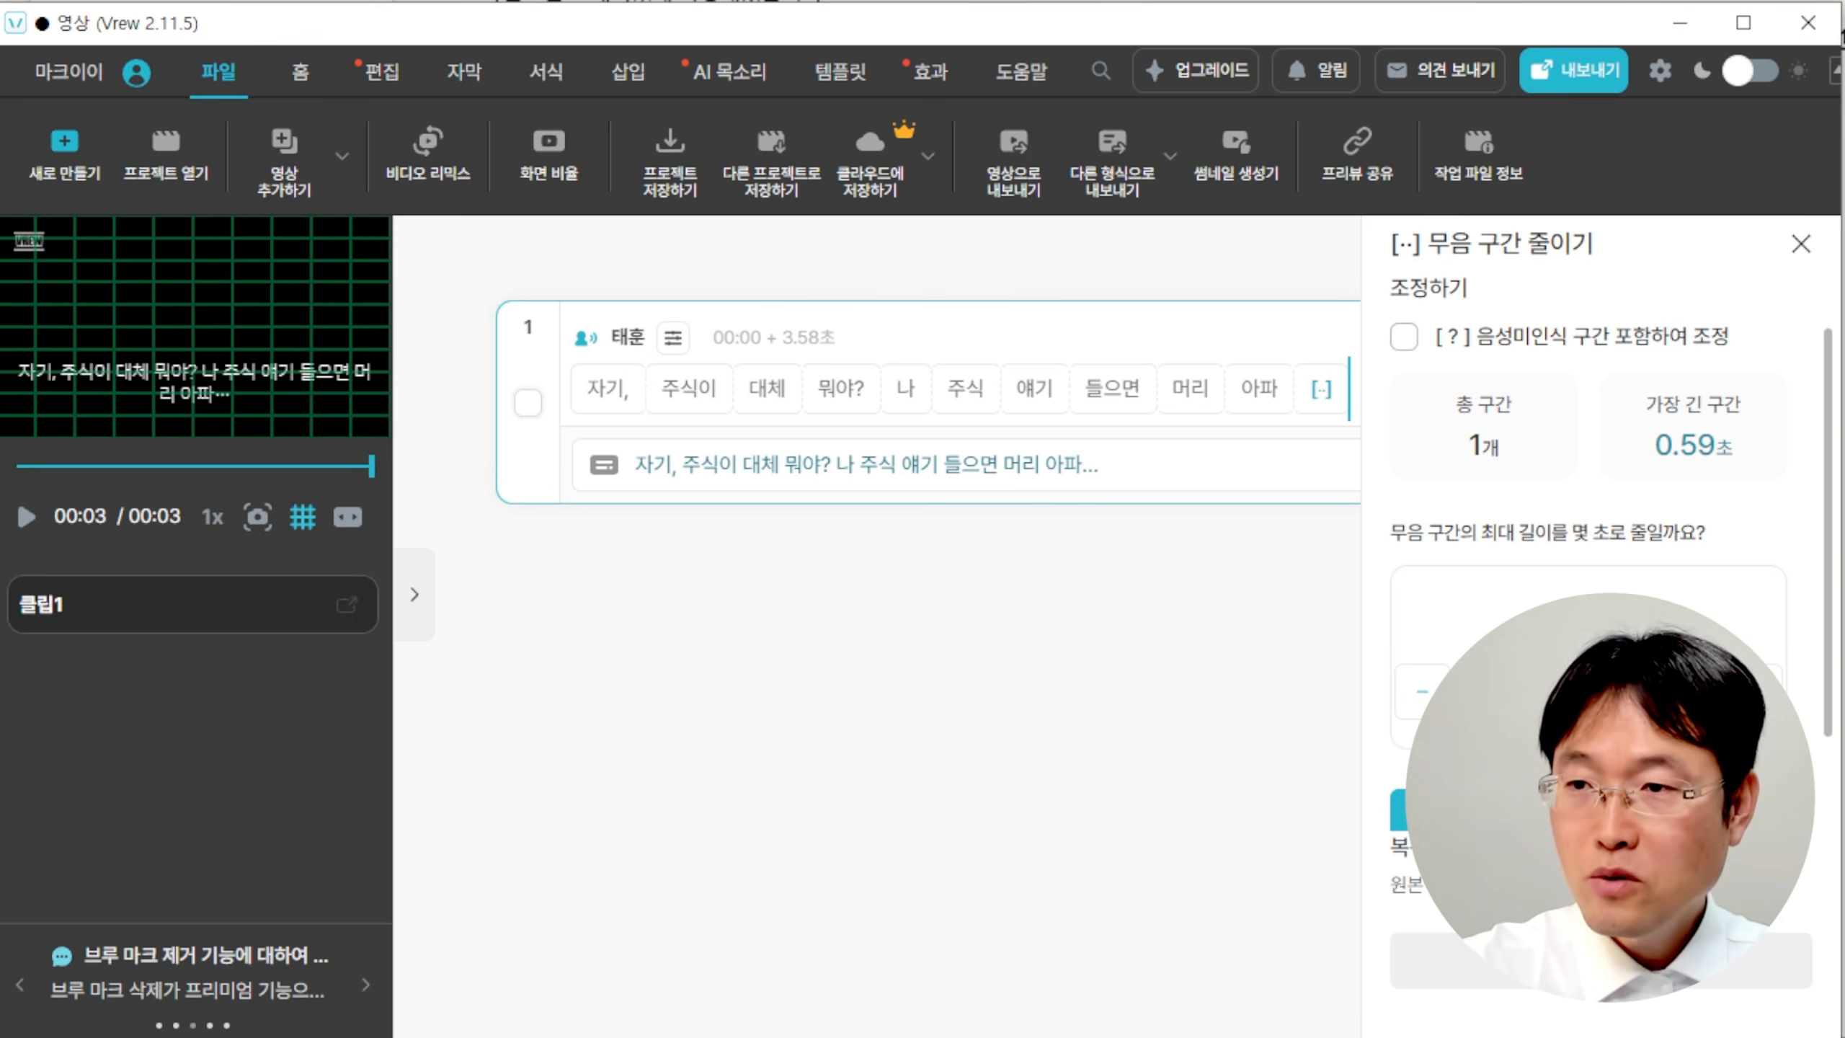
# Copy the girlfriend's first line from Grok, from "오케이, 쉽게 설명해줄게!" to "한 명이 되는 거지", and return to Vrew.
pyautogui.hotkey('alt', 'Tab')
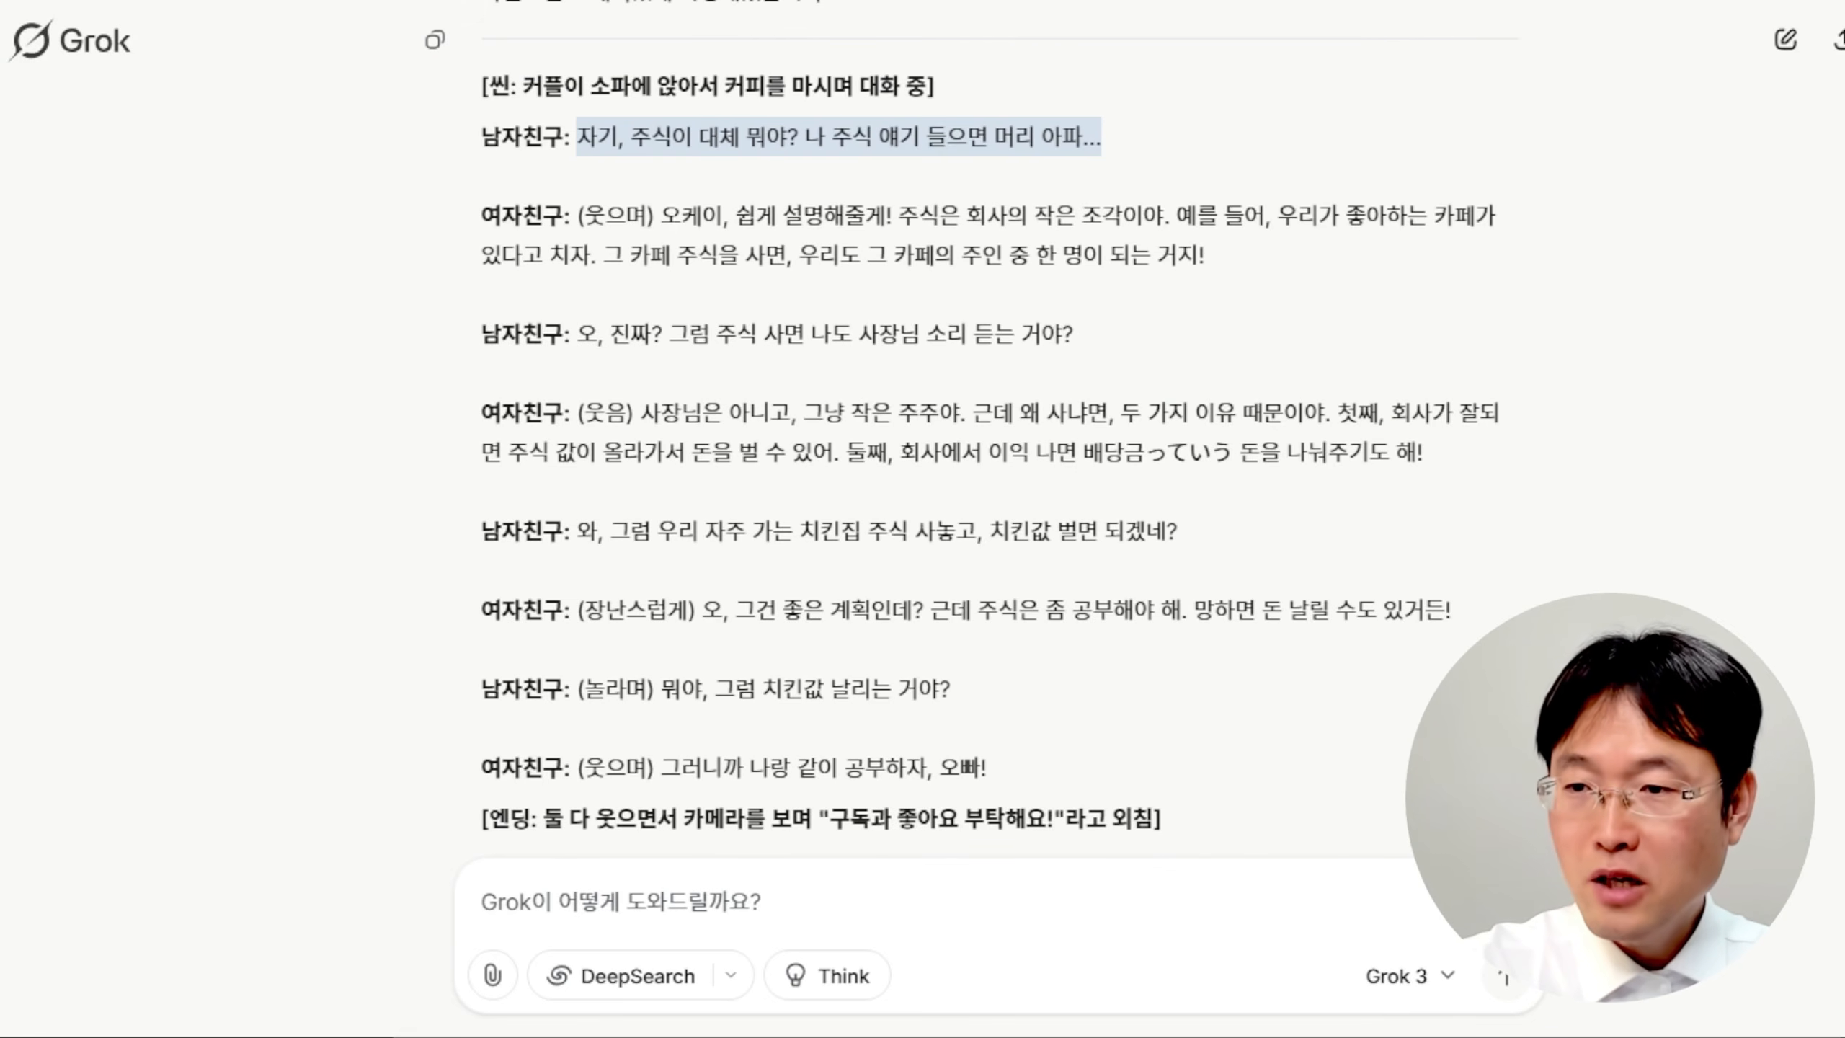
pyautogui.moveTo(662, 215); pyautogui.dragTo(1198, 254)
pyautogui.hotkey('ctrl', 'c')
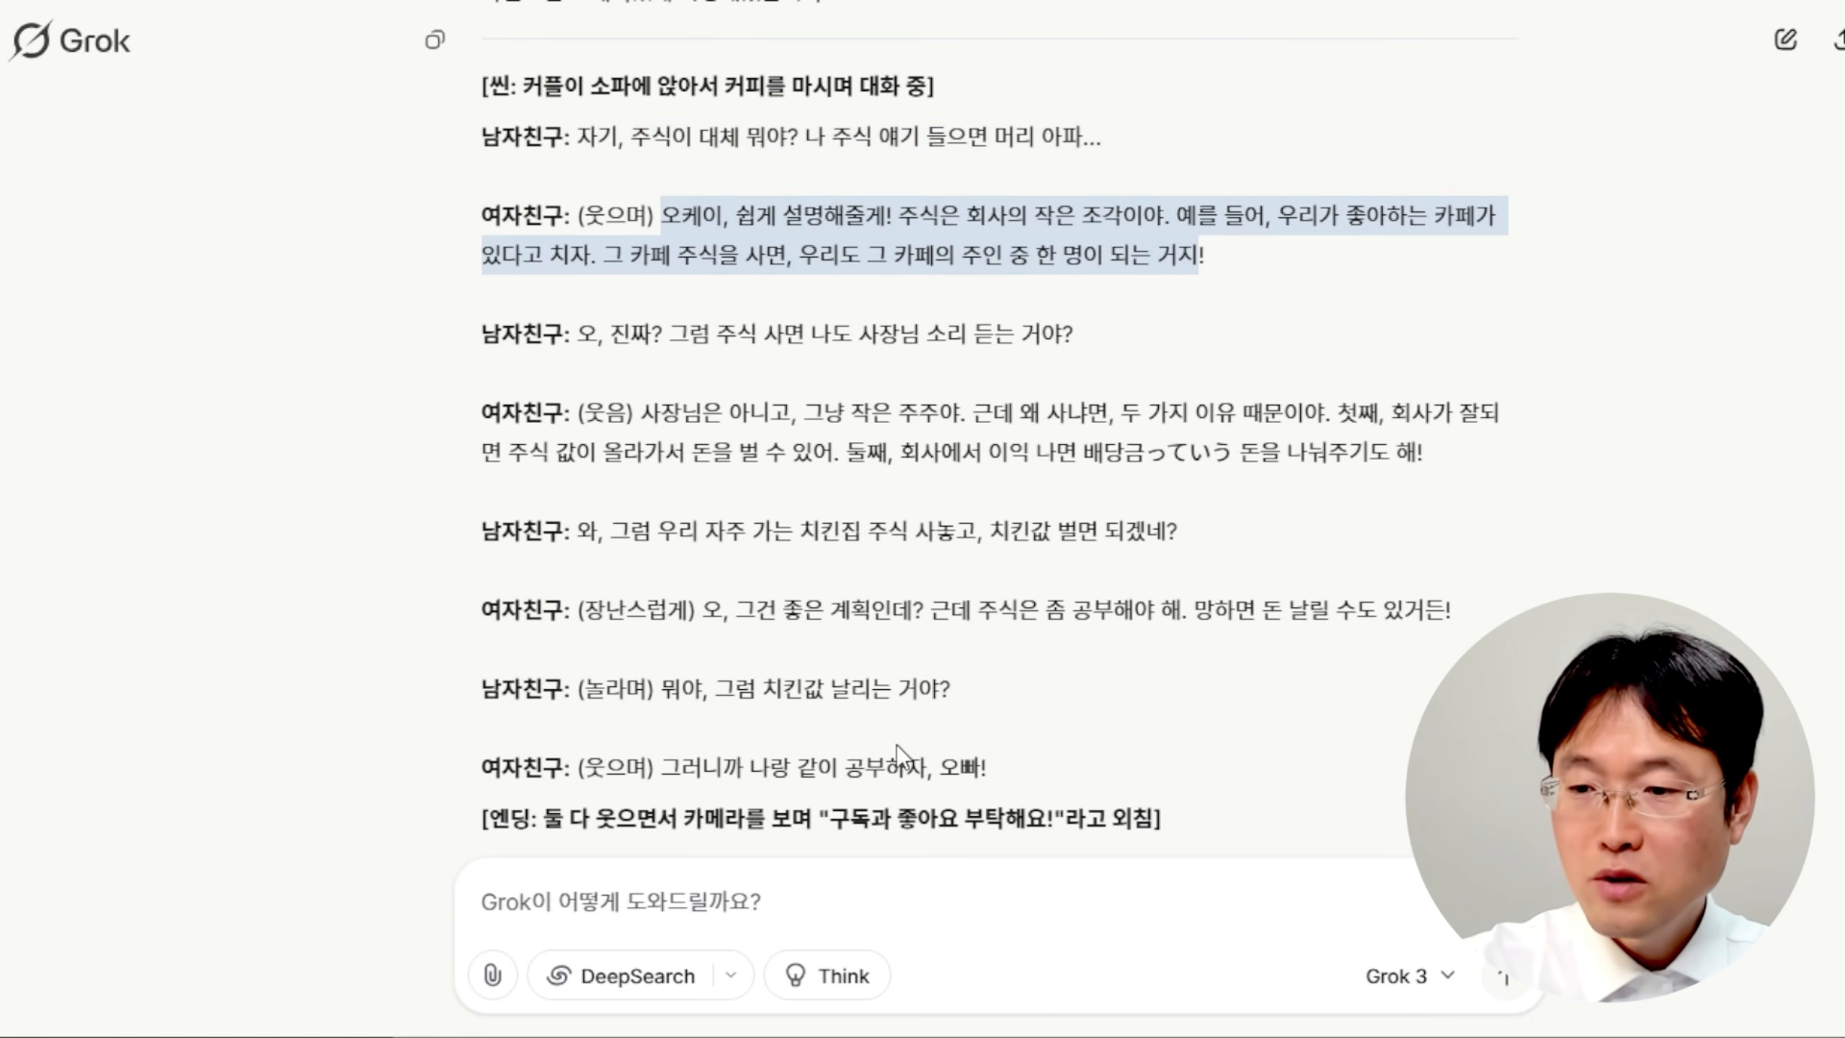
pyautogui.hotkey('alt', 'Tab')
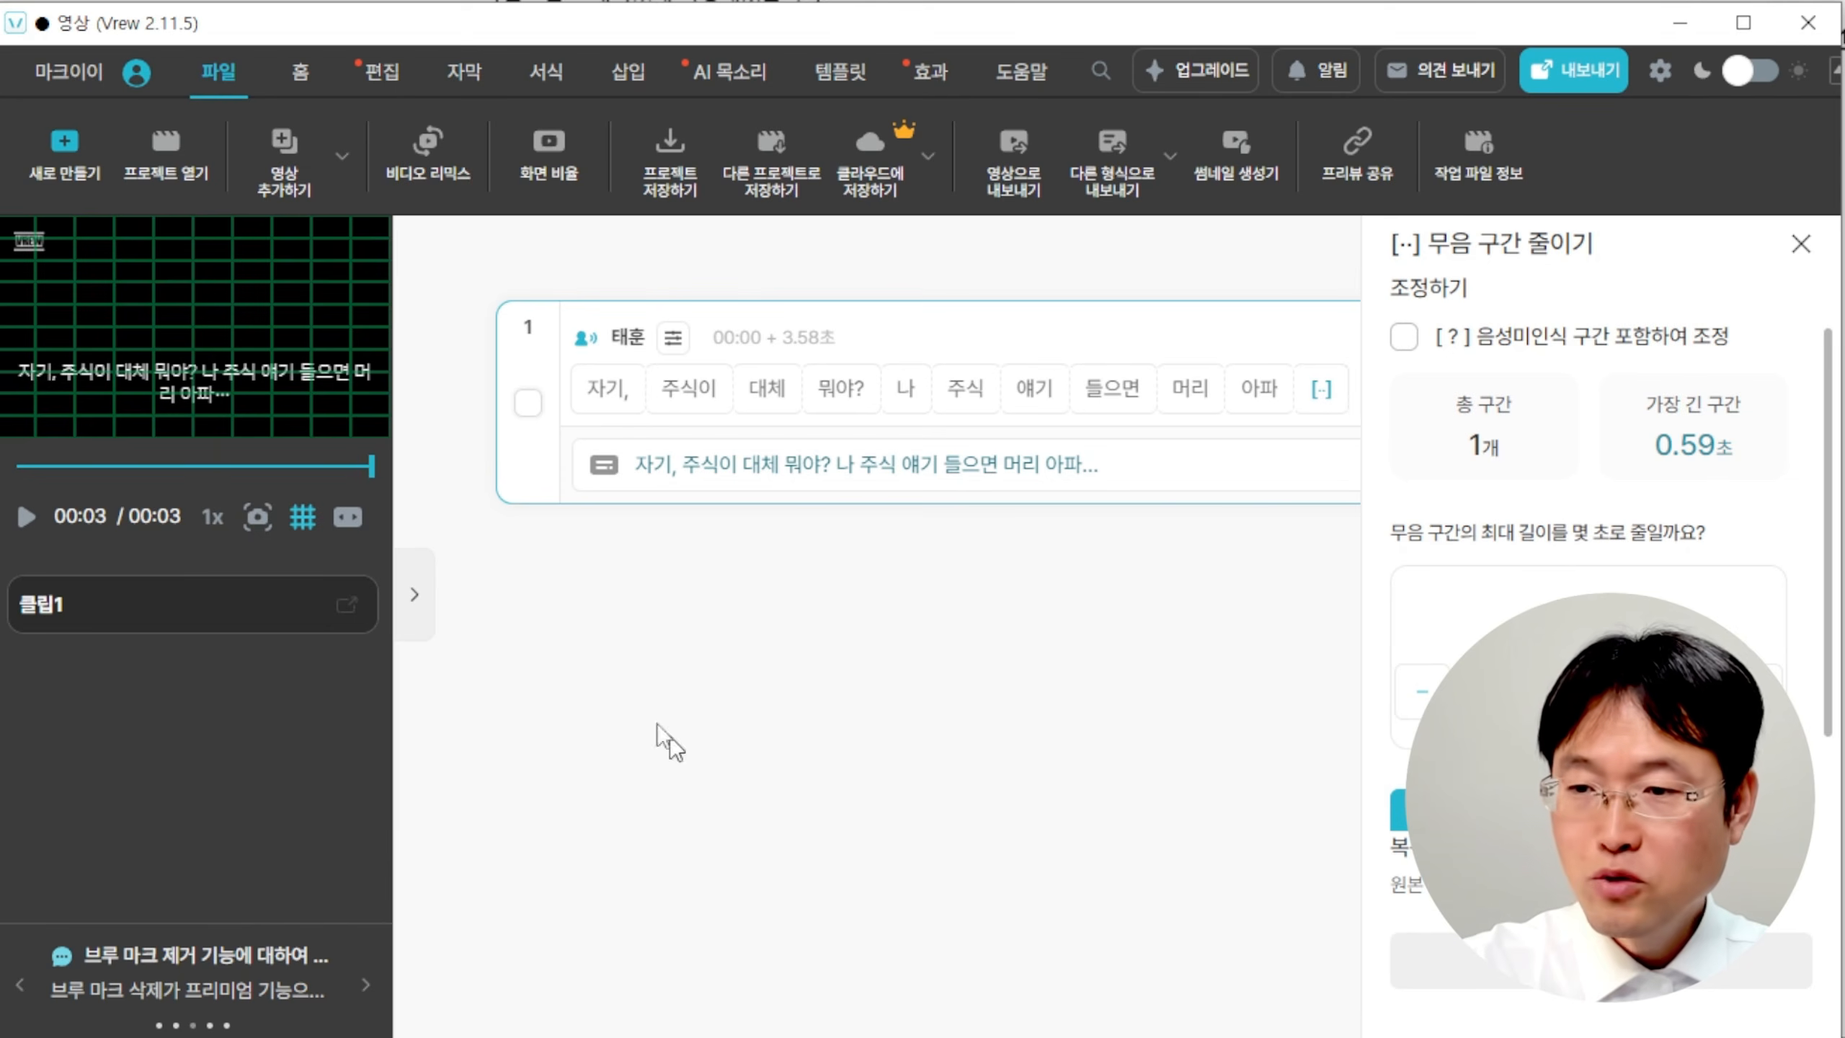
# Add an AI voice clip below the first clip and choose the free voice 은희 for it.
pyautogui.click(891, 589)
pyautogui.moveTo(1133, 514)
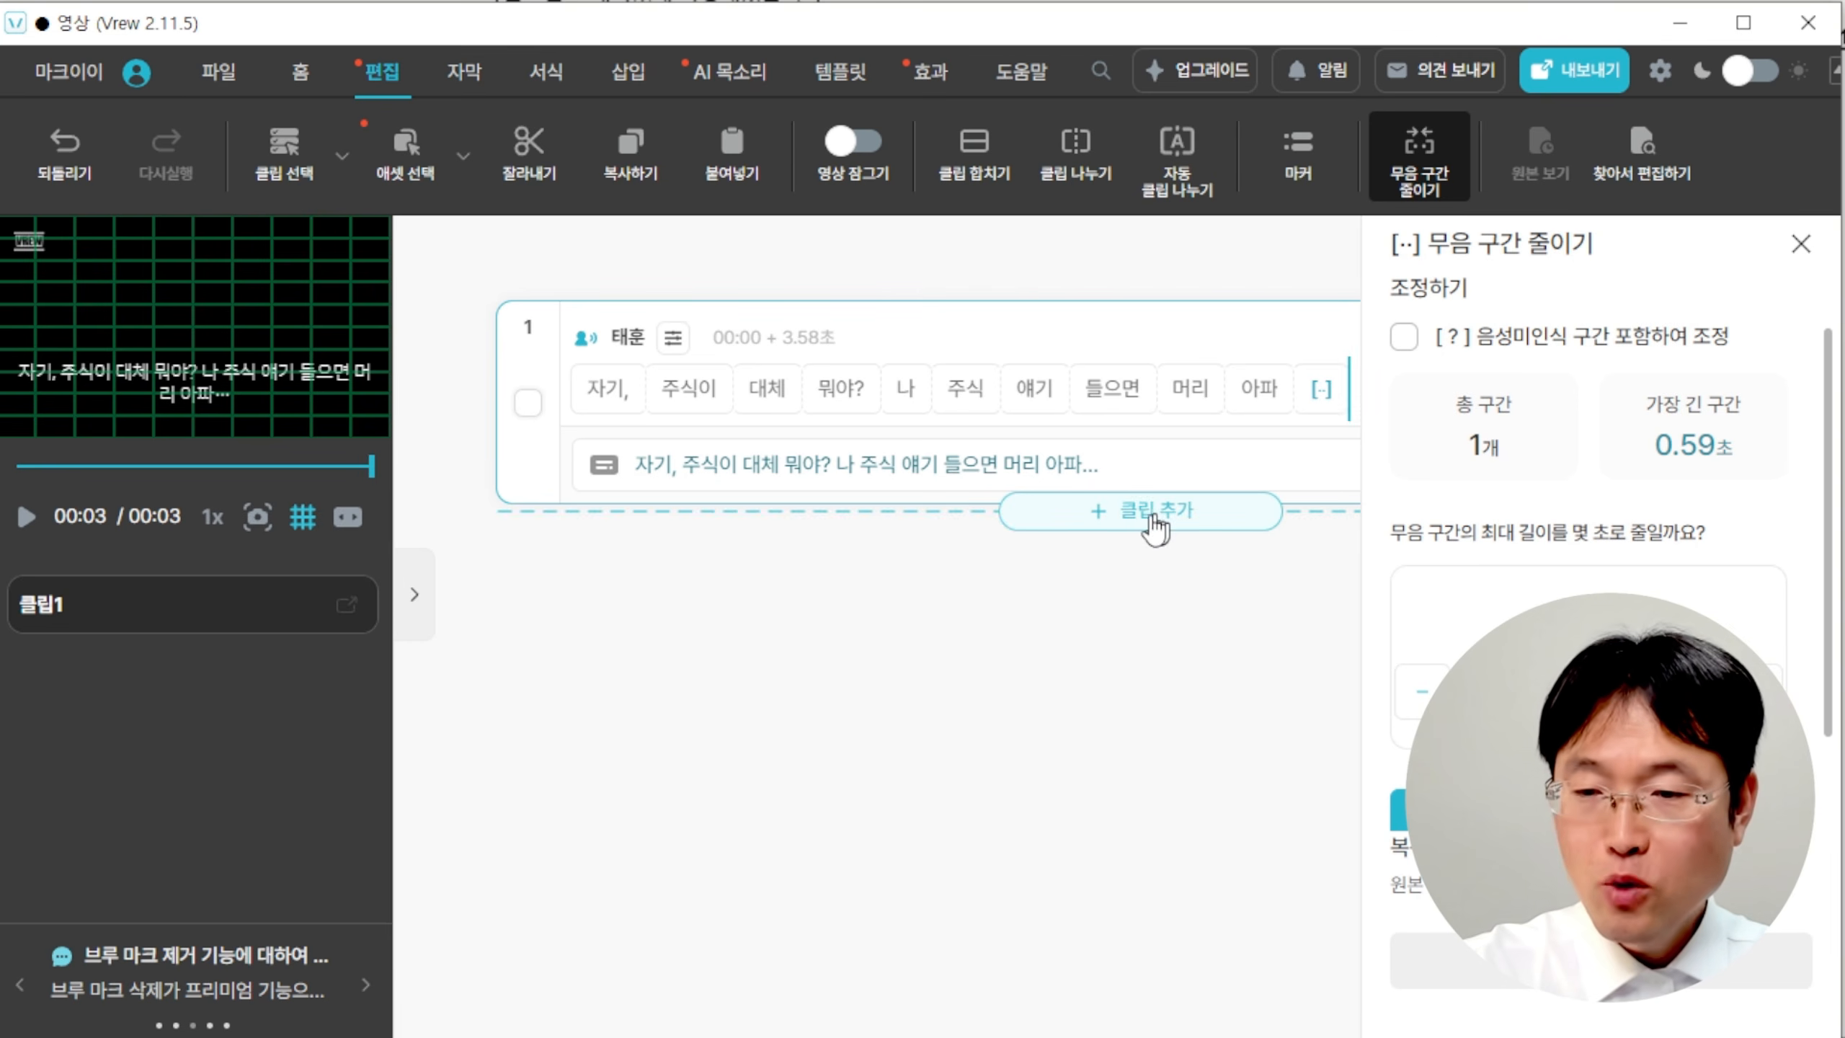
pyautogui.click(1155, 518)
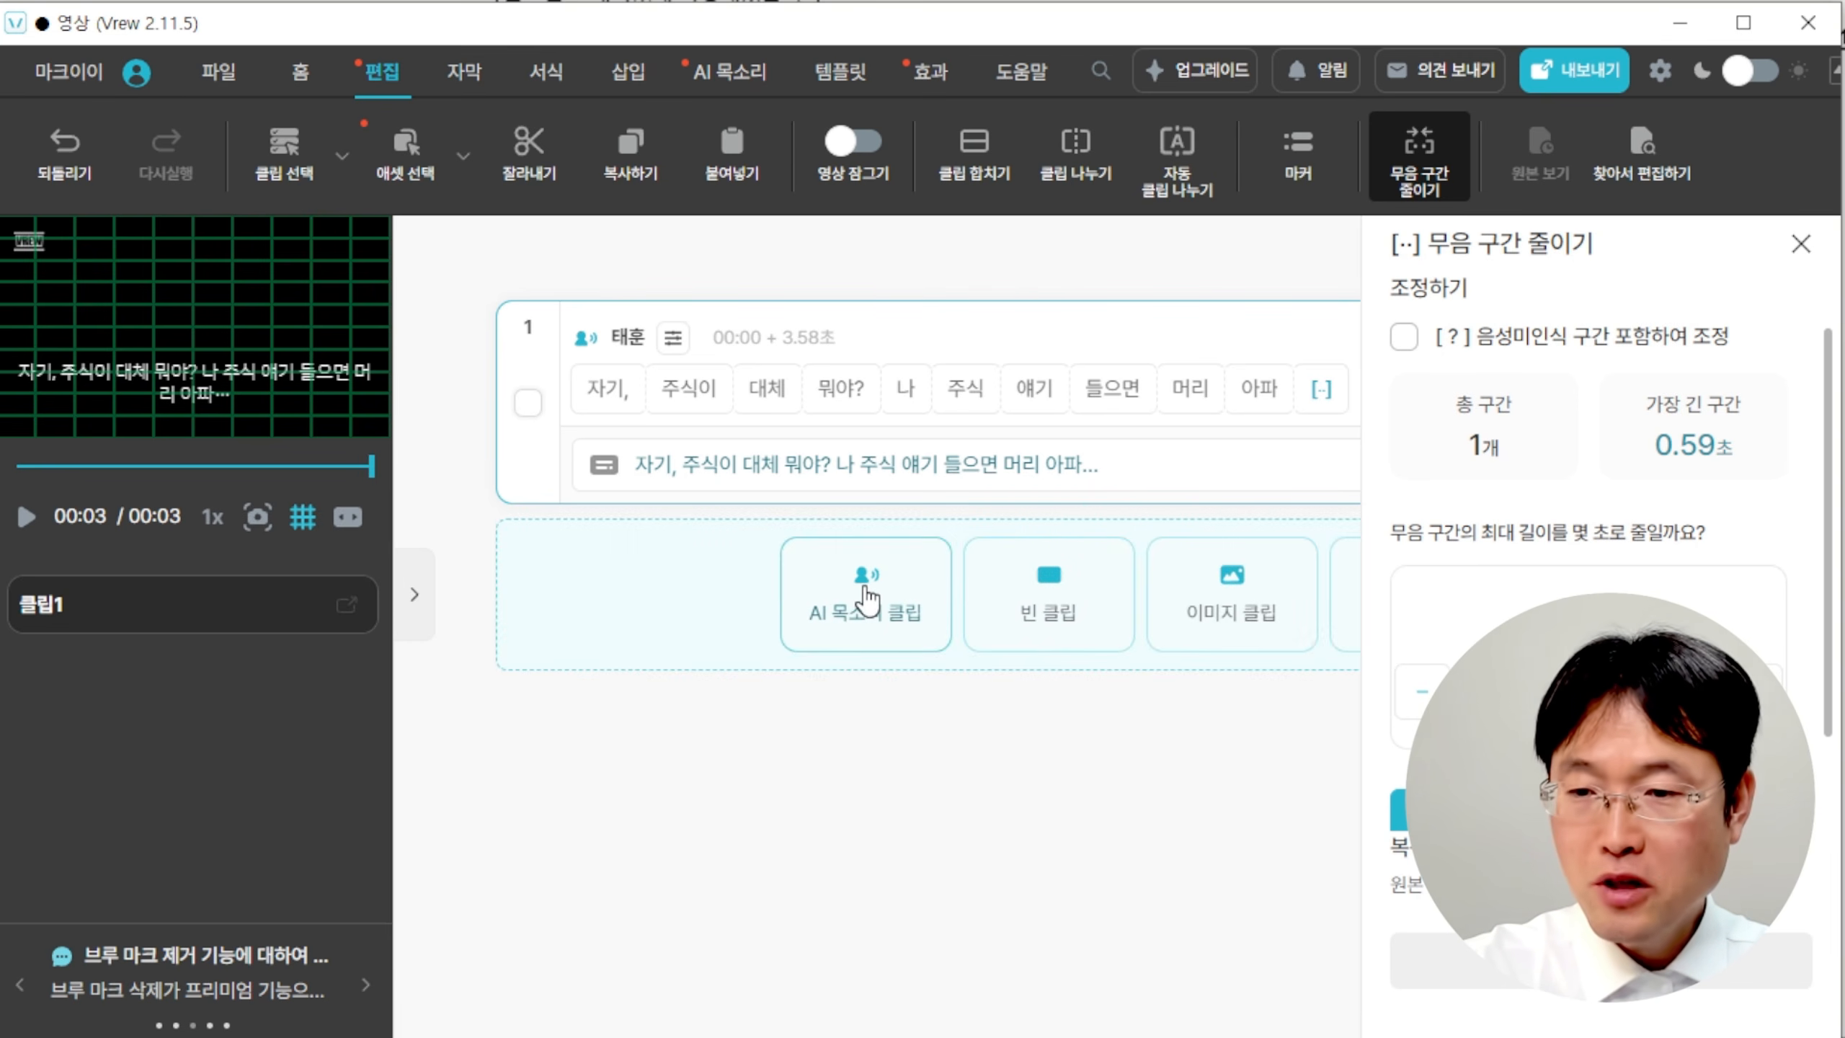
pyautogui.click(870, 598)
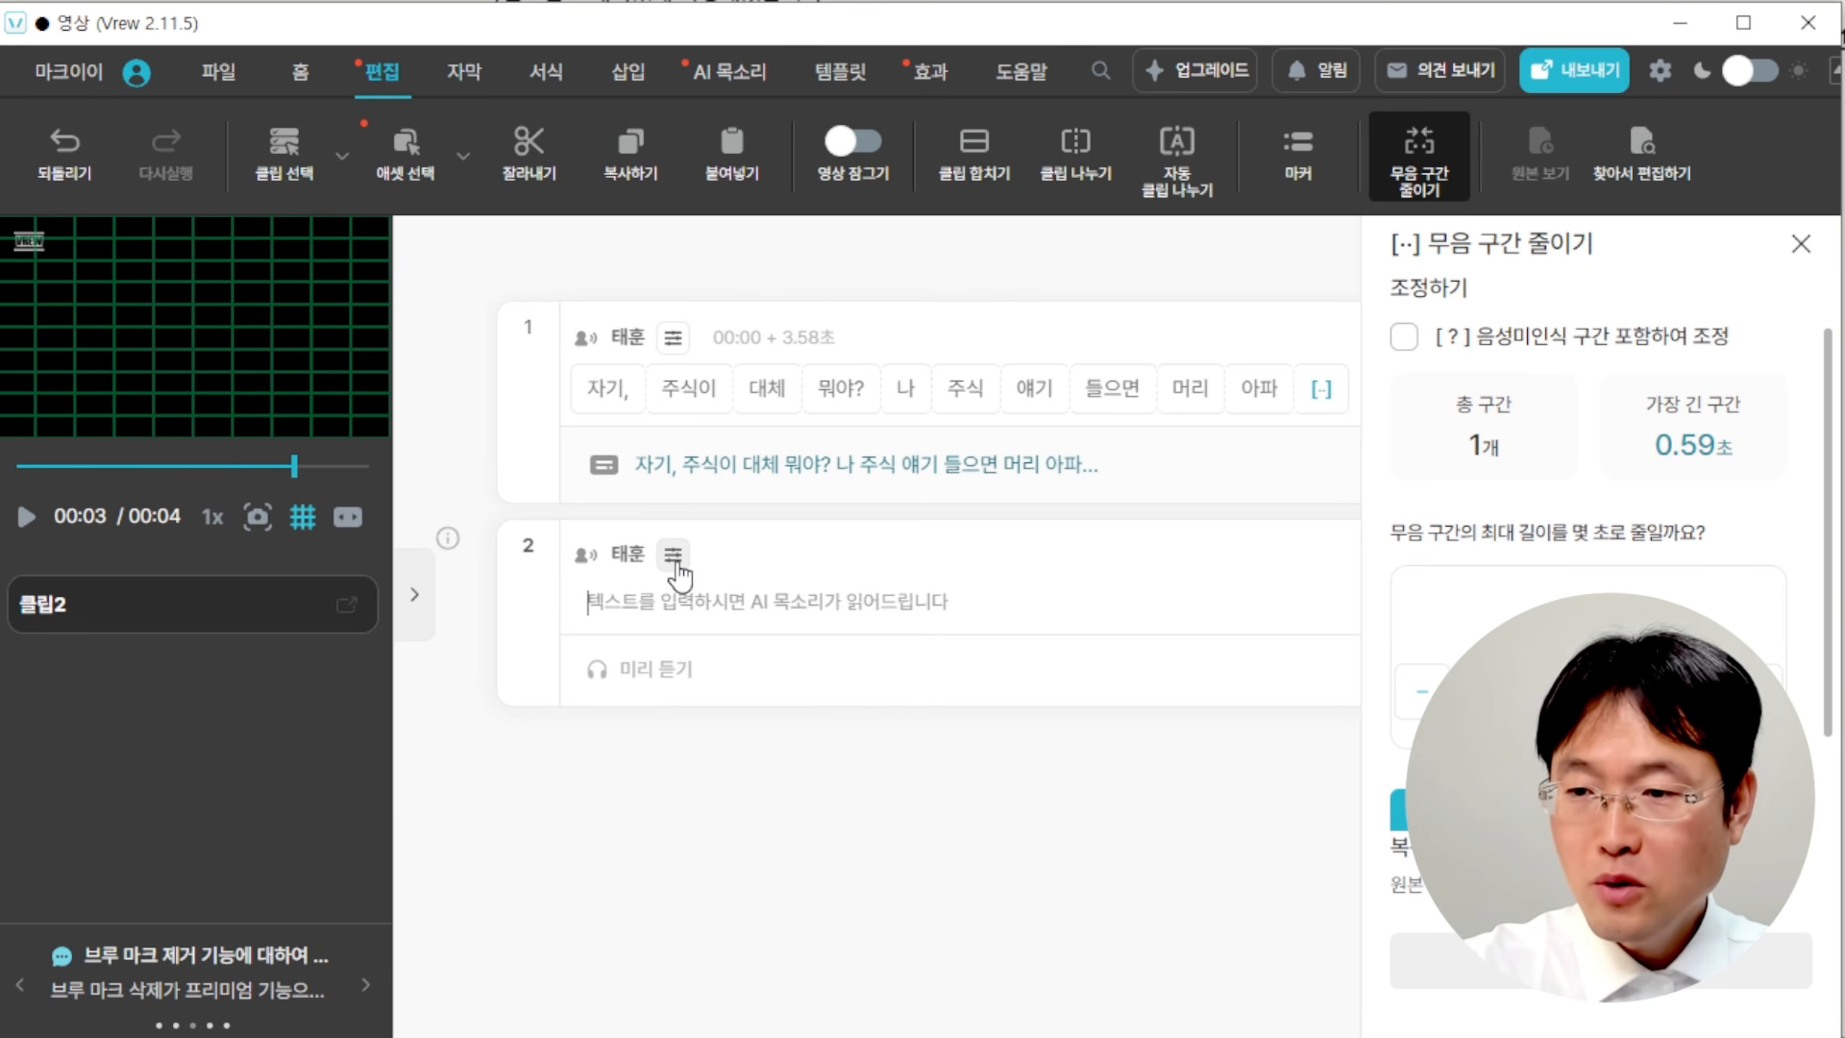
pyautogui.click(674, 557)
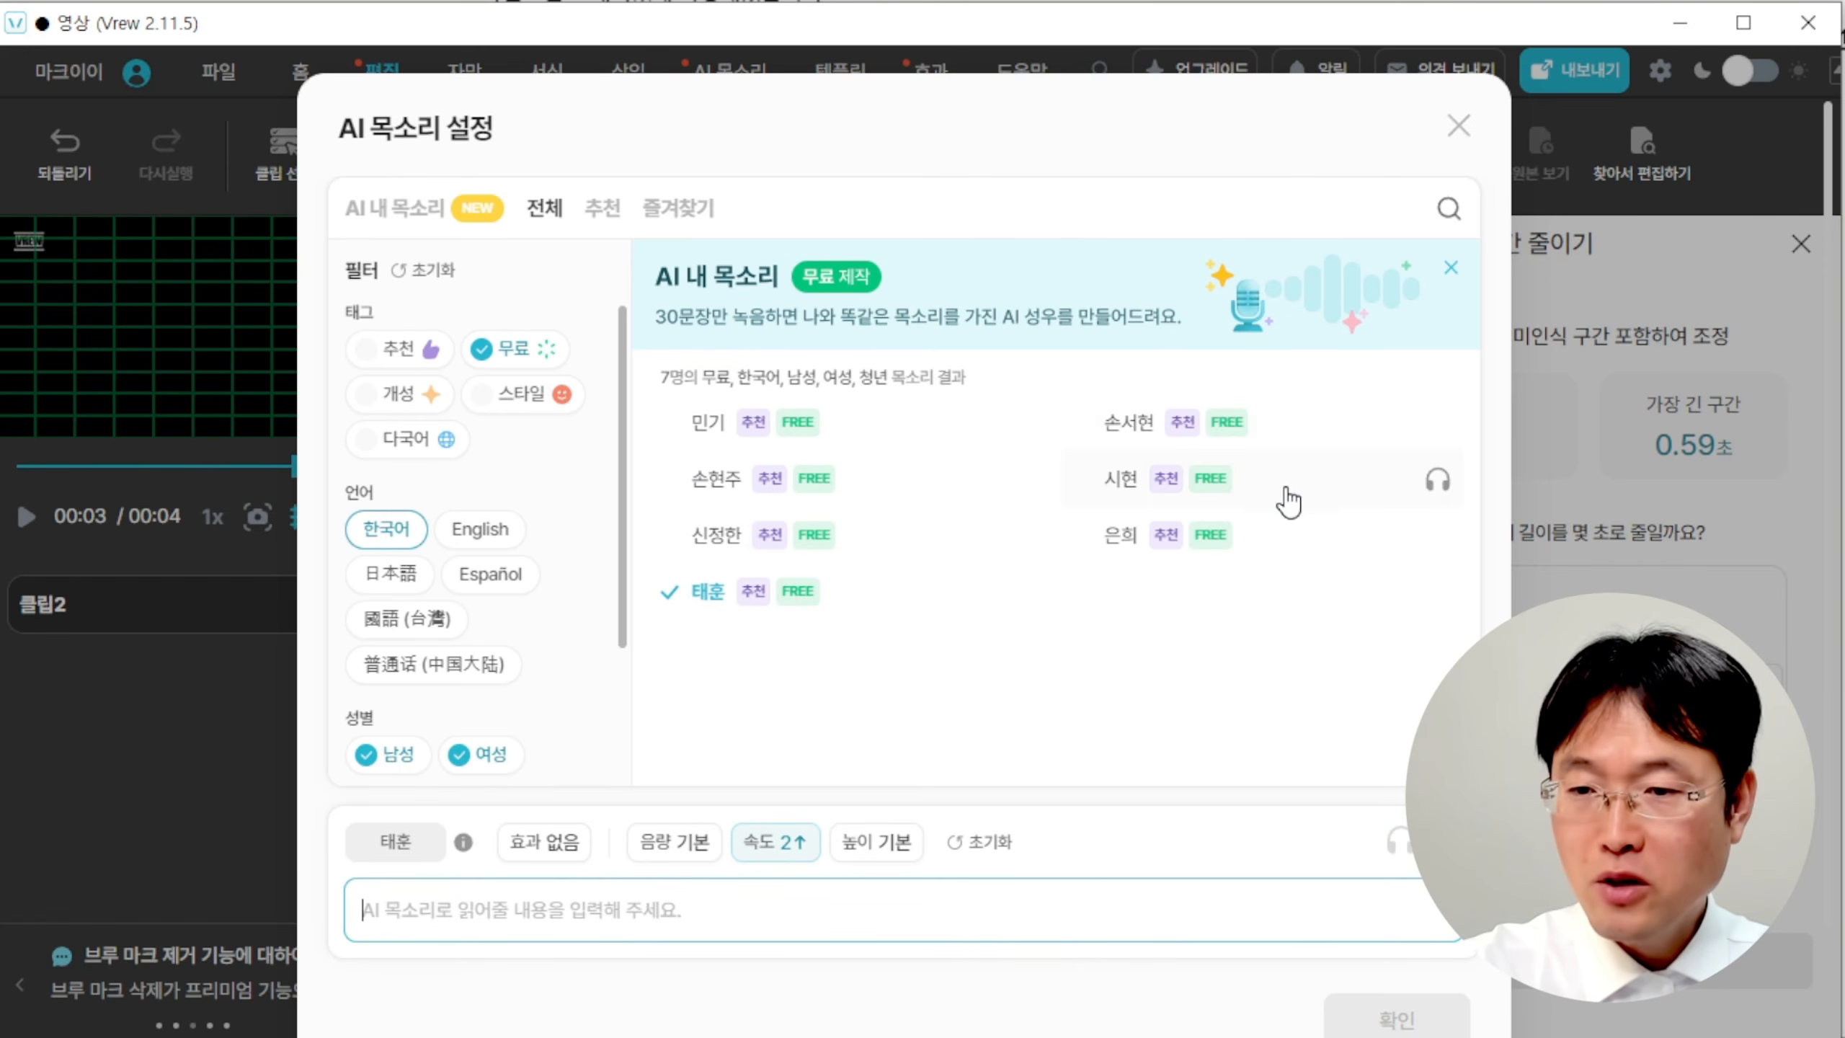
pyautogui.click(1440, 432)
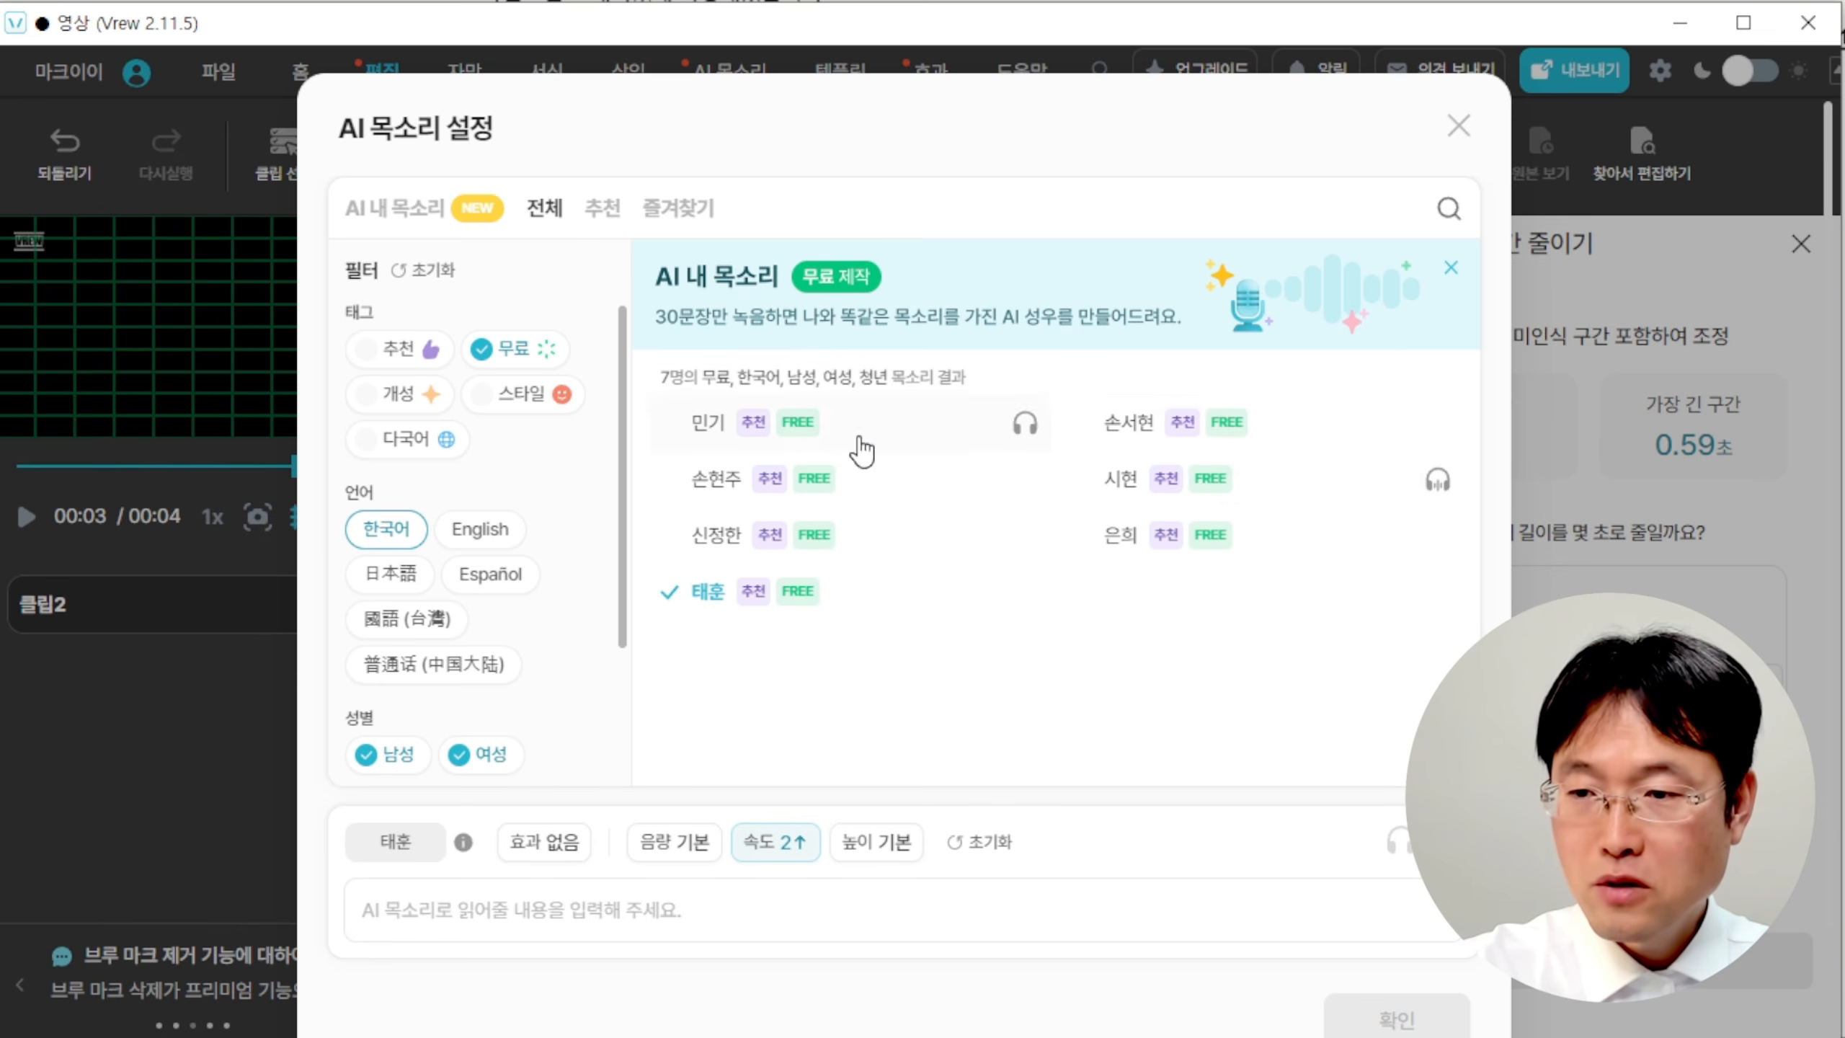
pyautogui.click(1437, 545)
pyautogui.click(1438, 540)
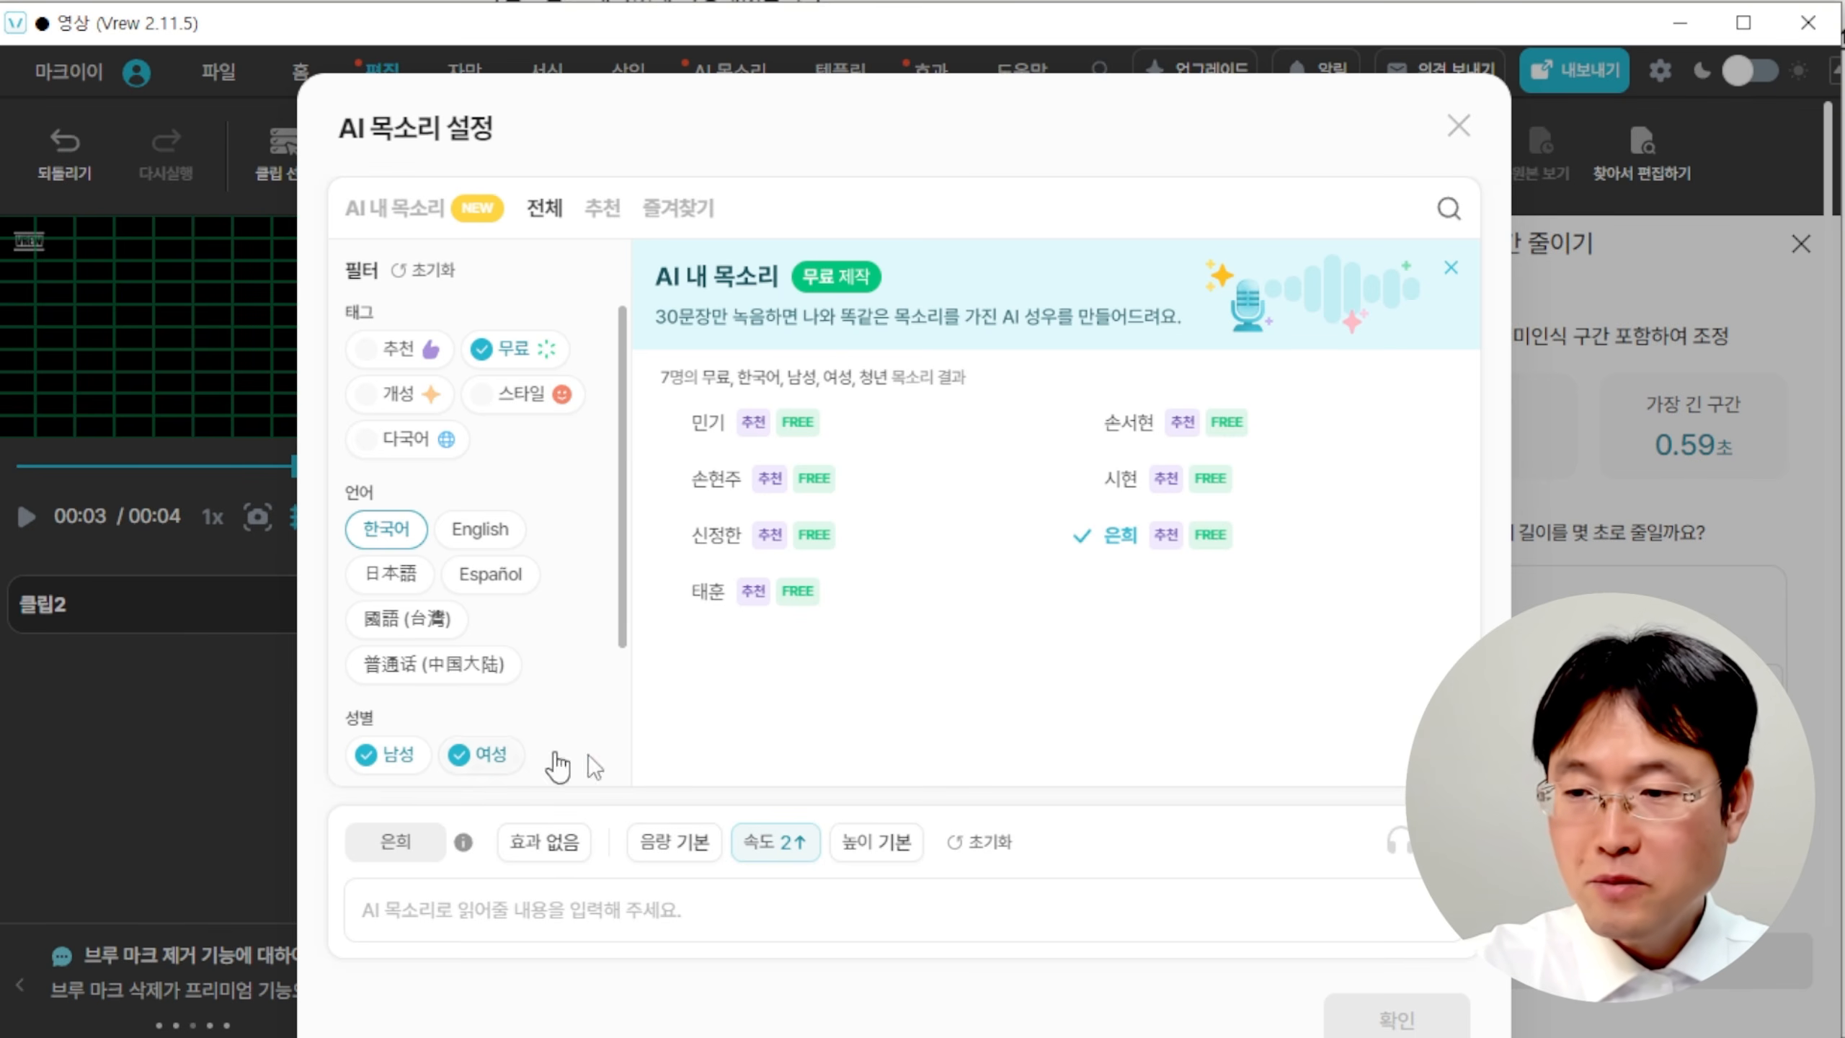
# Paste the girlfriend's first line as the AI voice text, generate the voice clips and play them back.
pyautogui.click(657, 919)
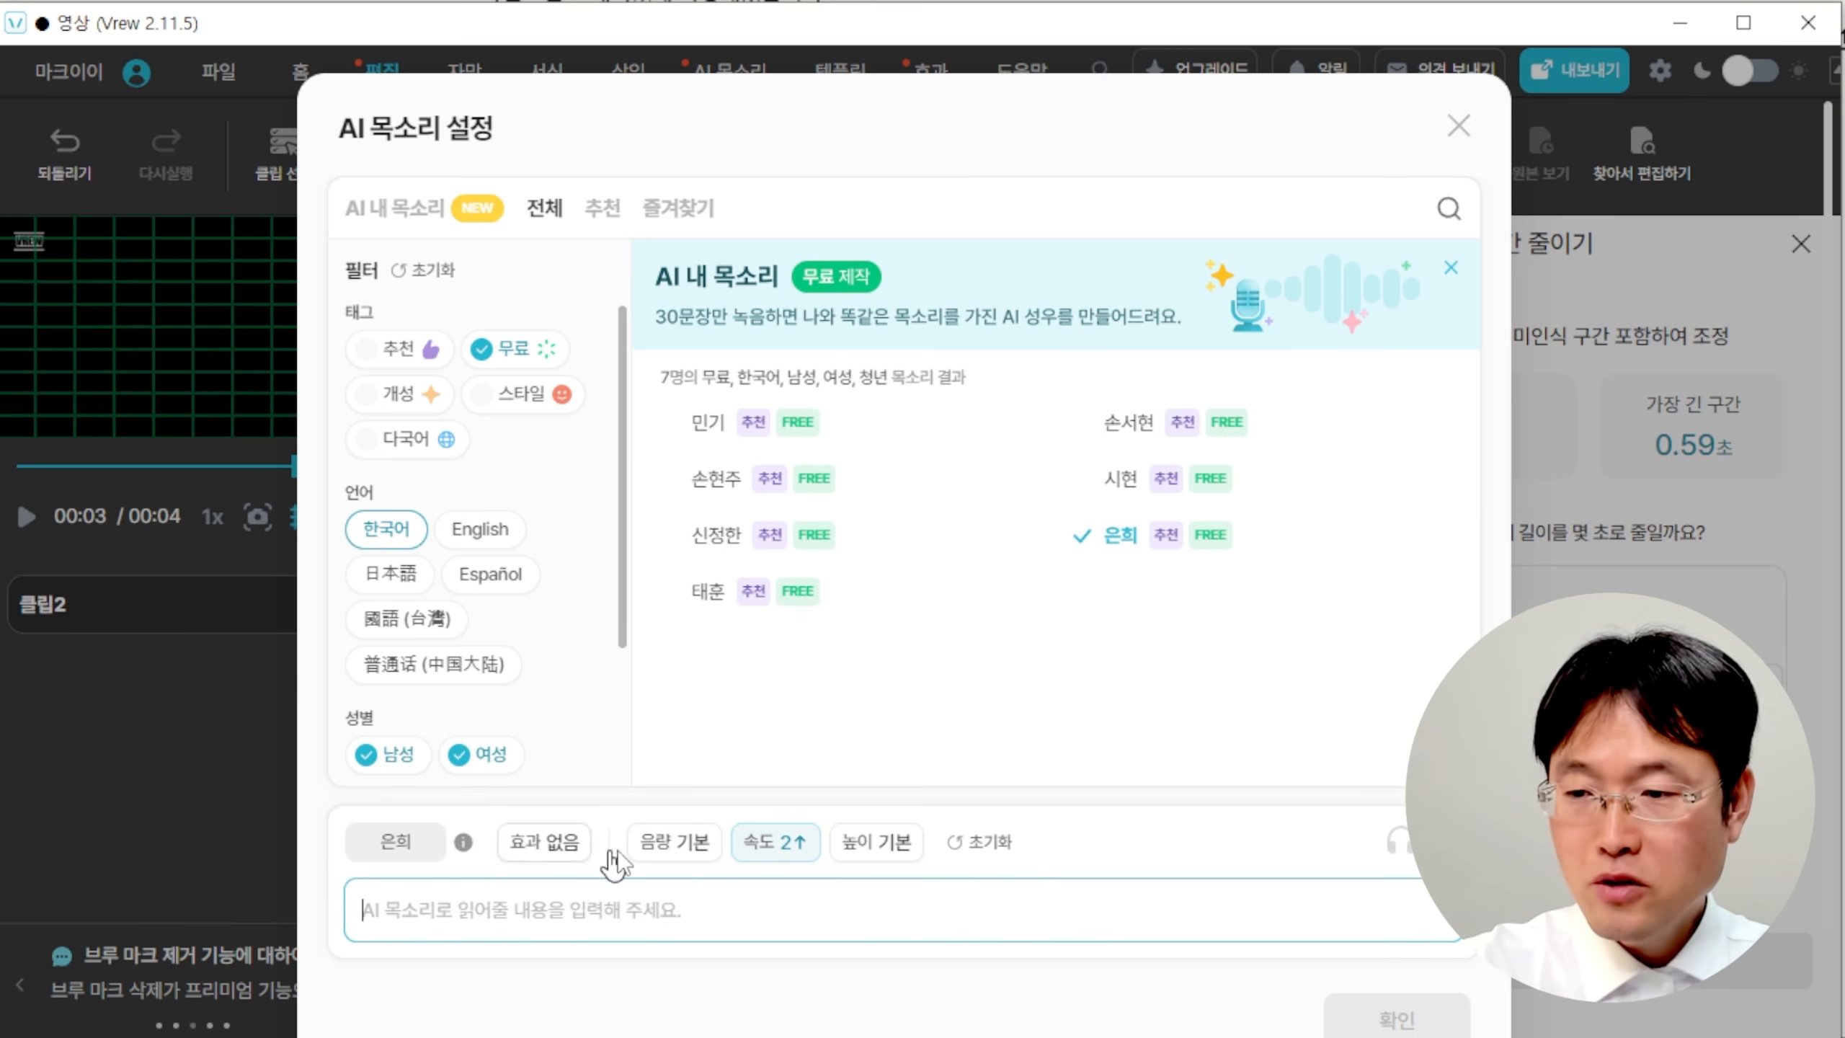
pyautogui.hotkey('ctrl', 'v')
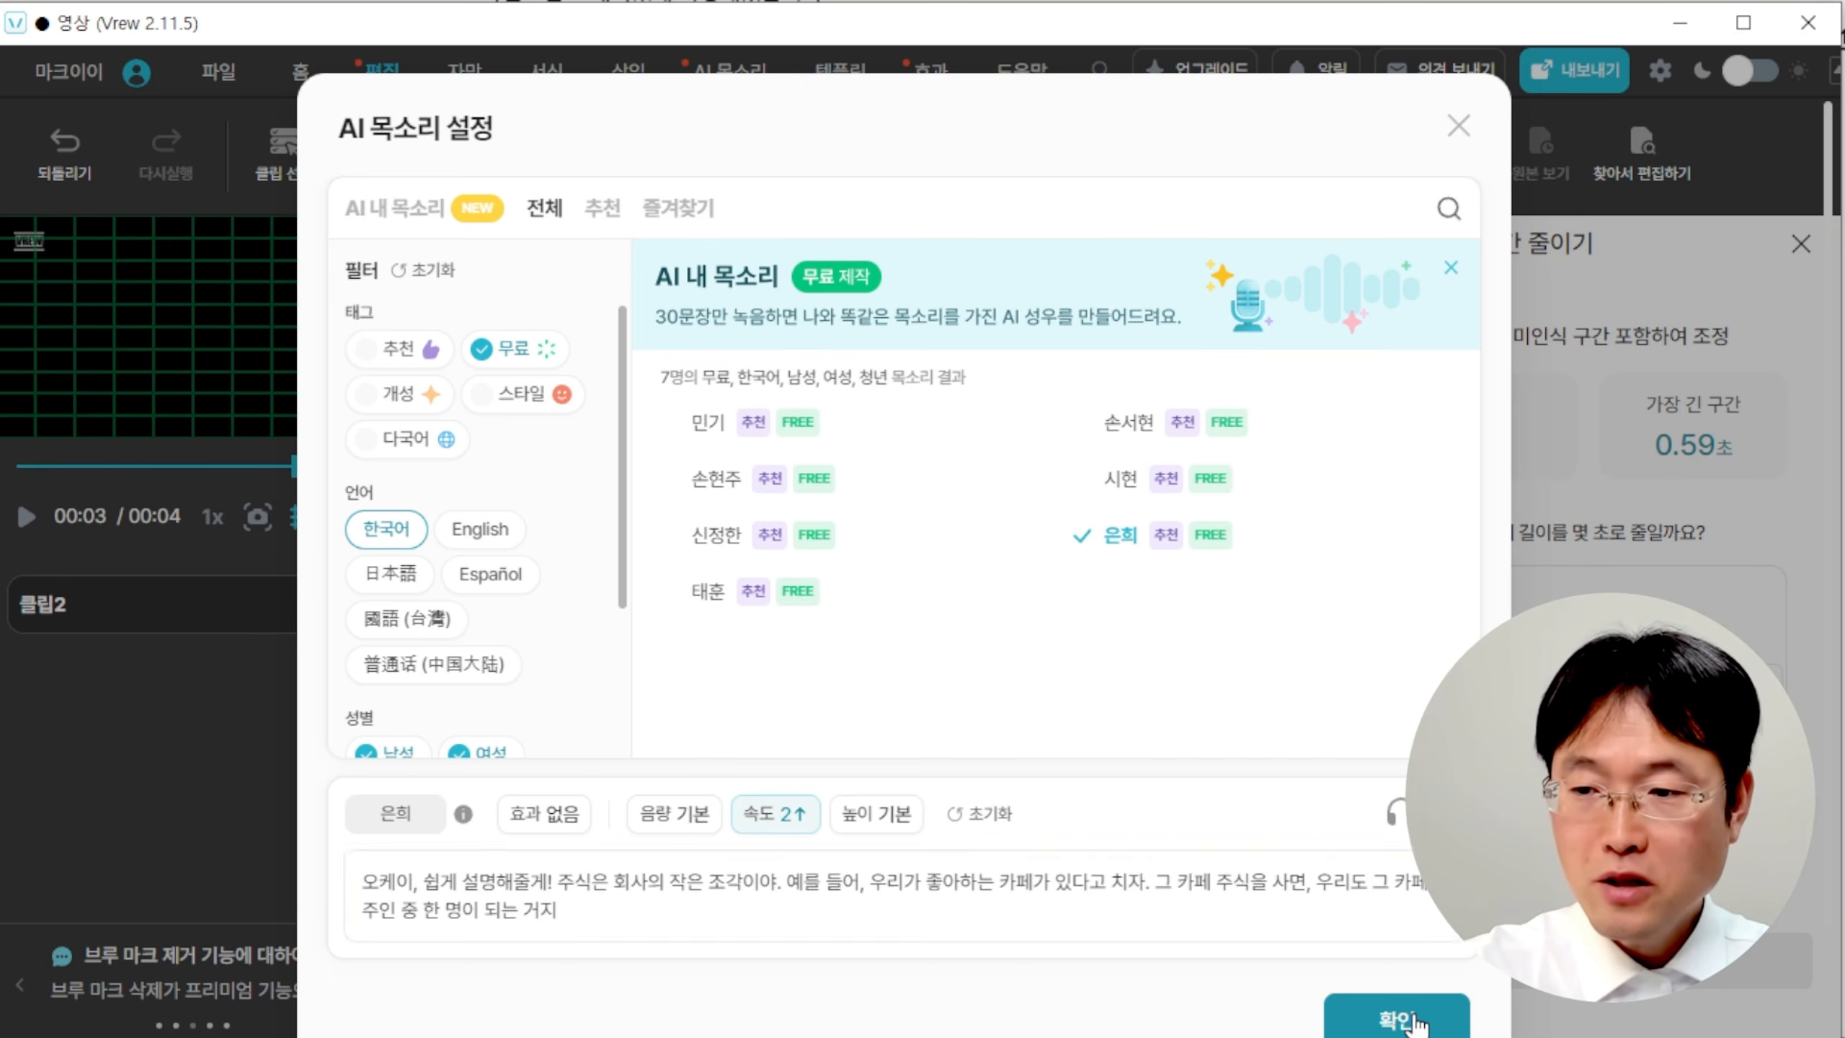
pyautogui.click(1414, 1024)
pyautogui.scroll(-4, 1083, 763)
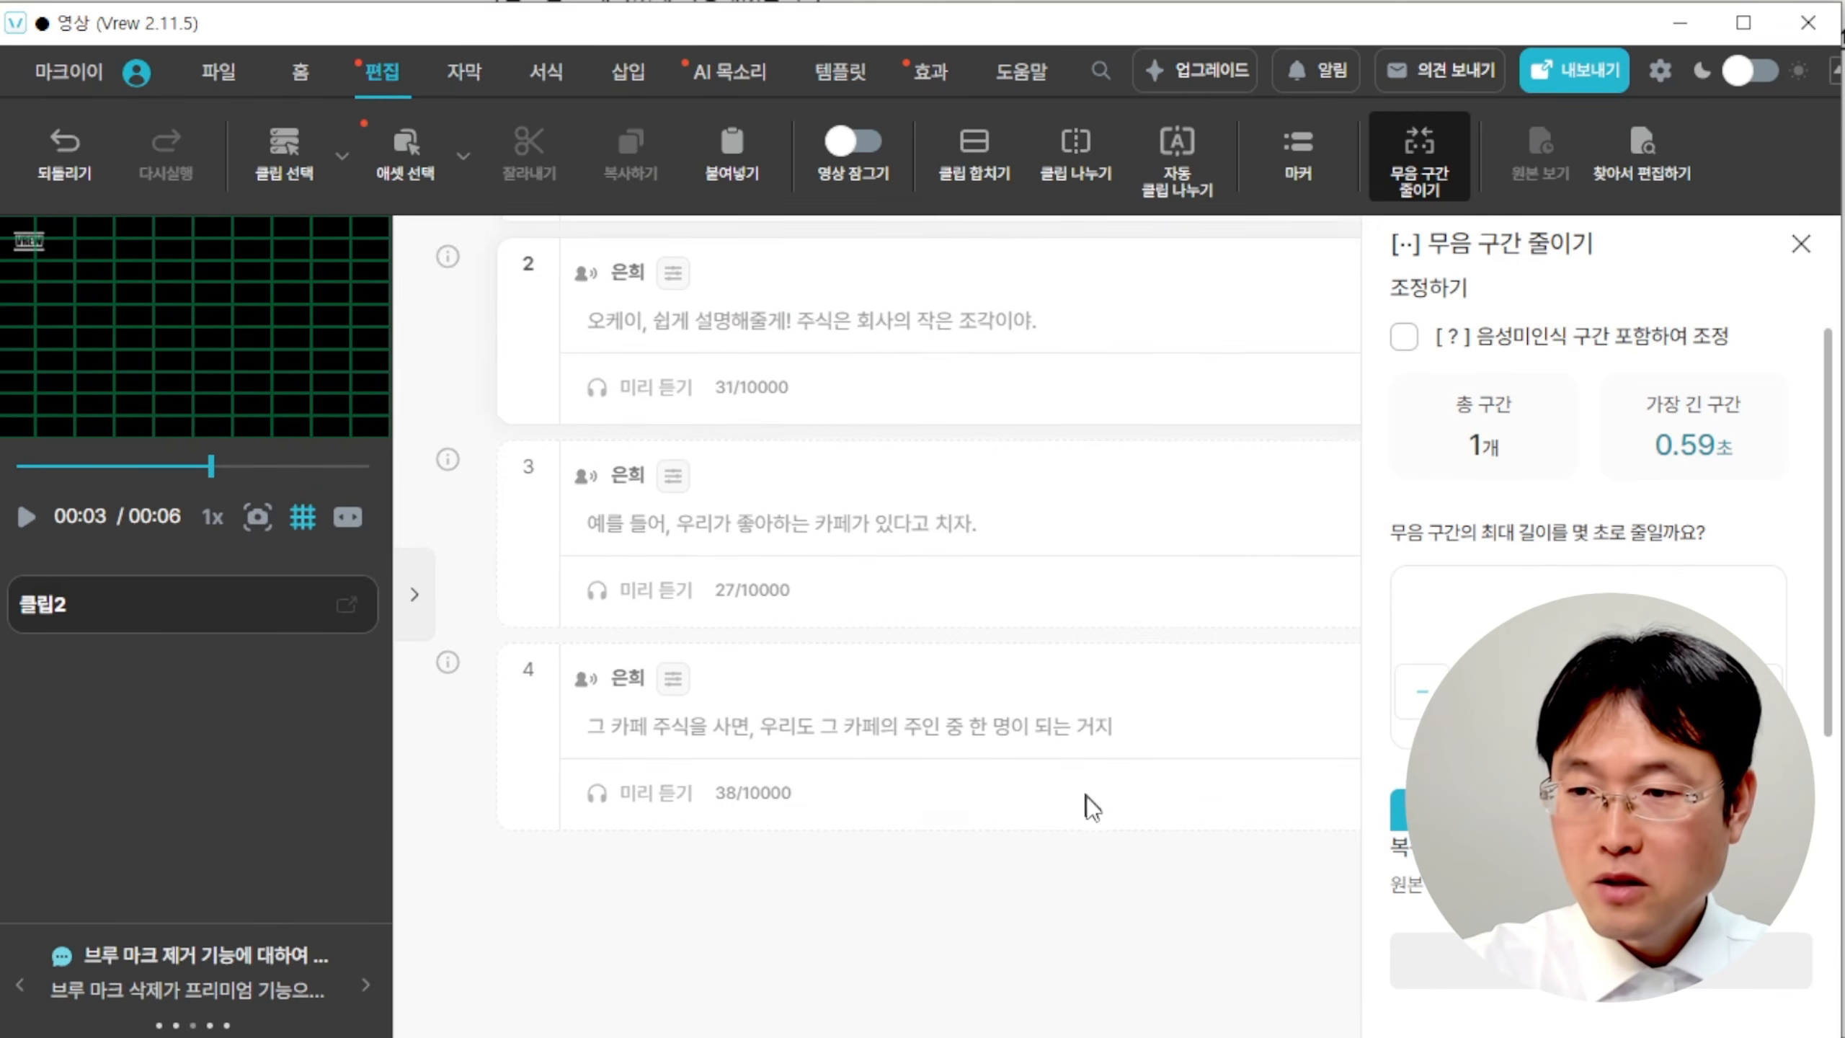
pyautogui.scroll(2, 799, 654)
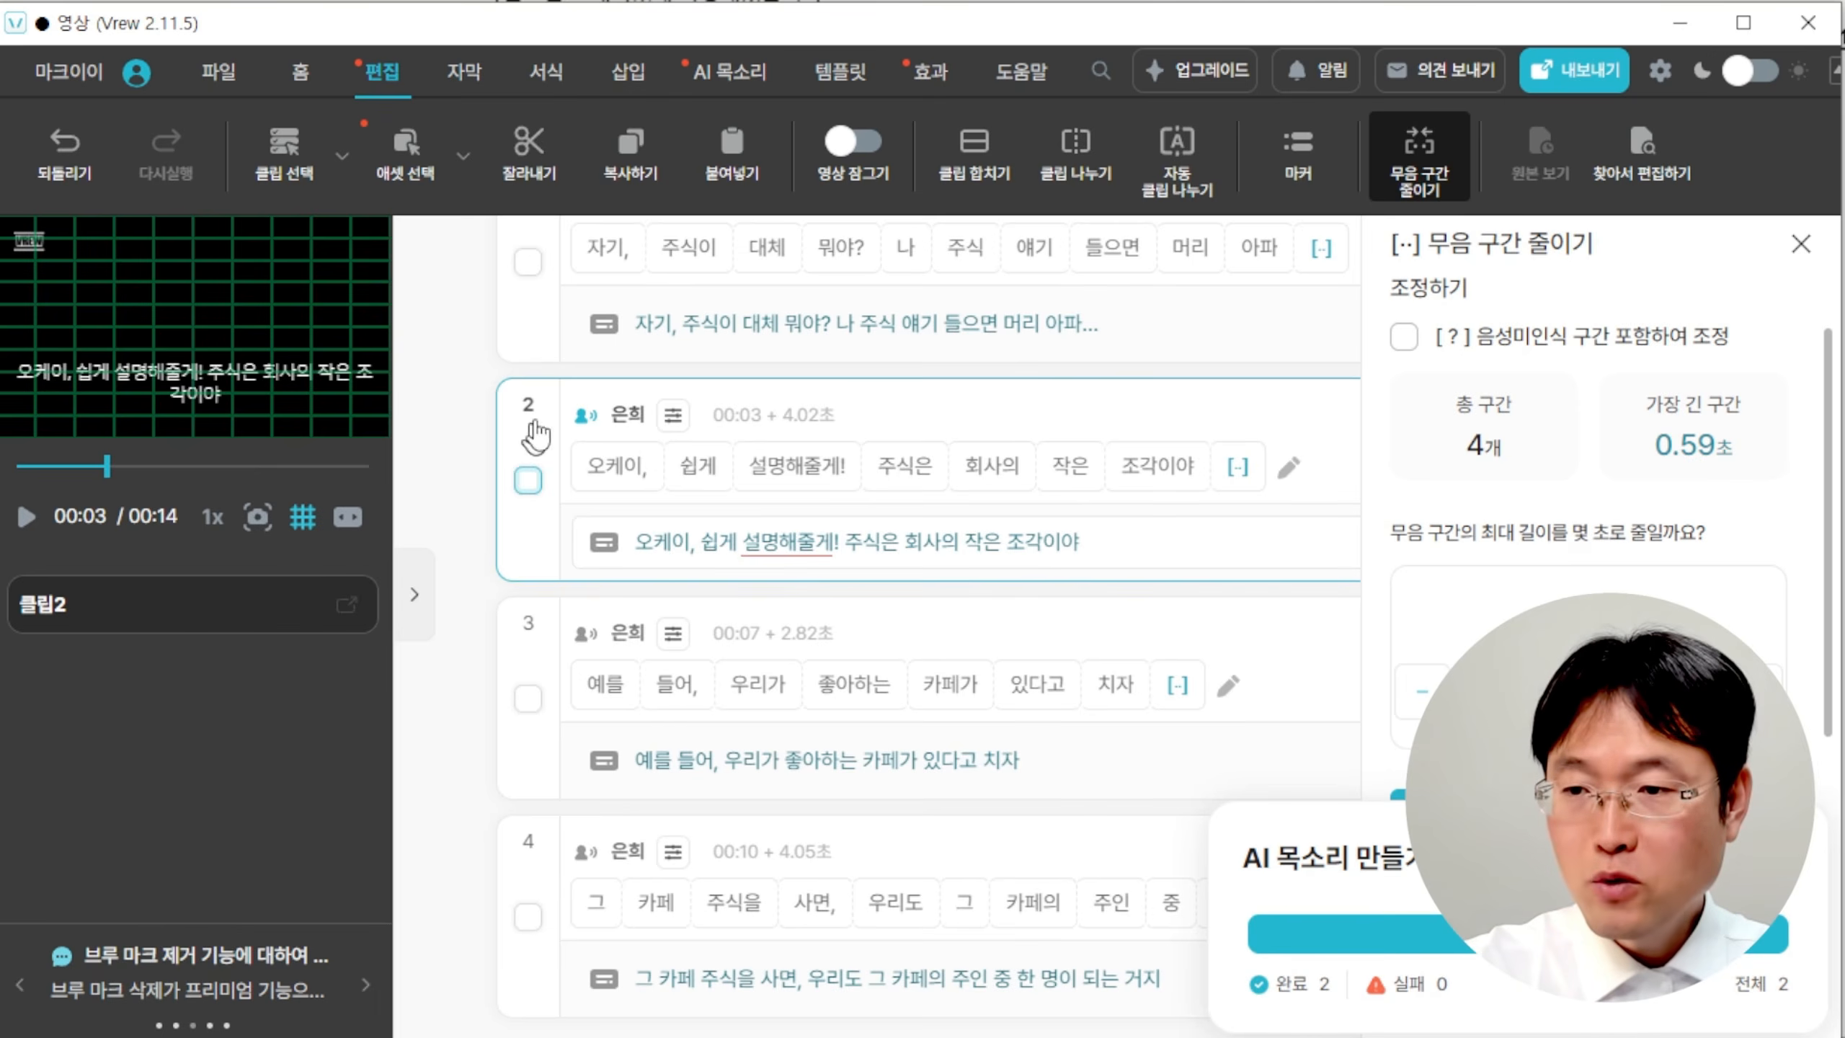
pyautogui.press('space')
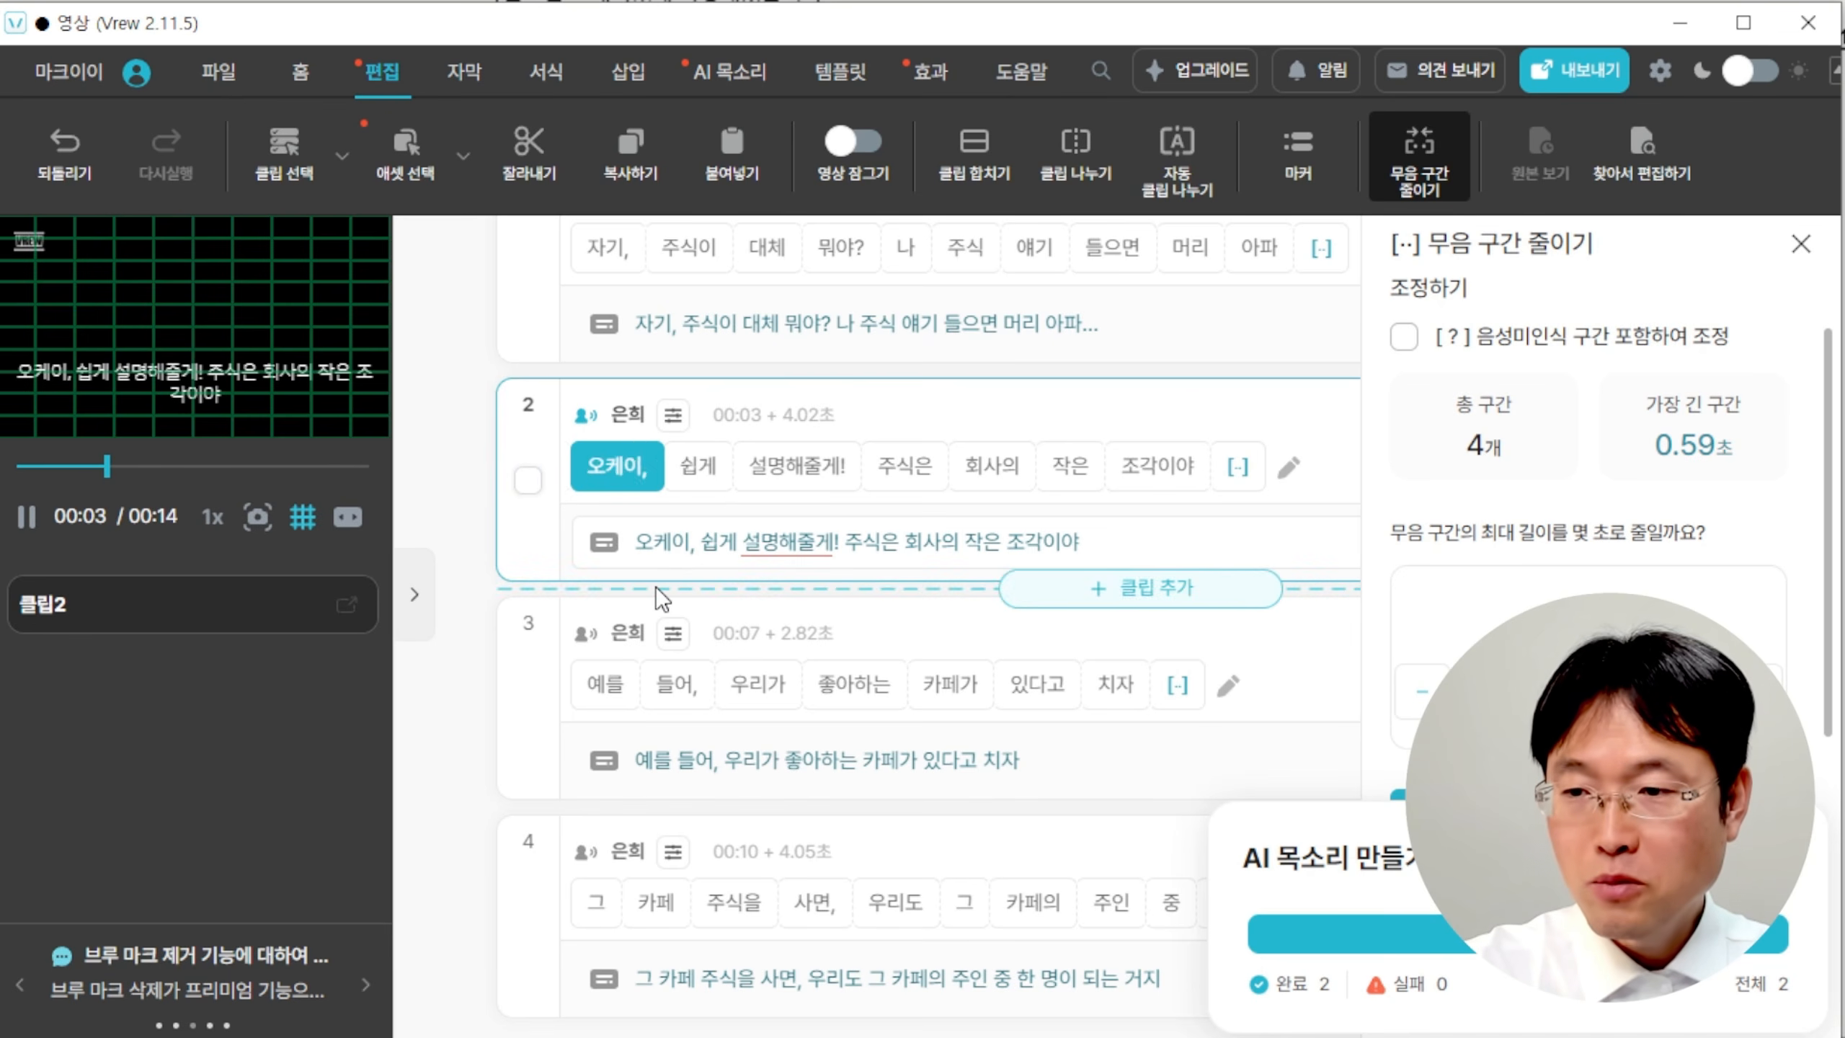
pyautogui.scroll(-3, 730, 712)
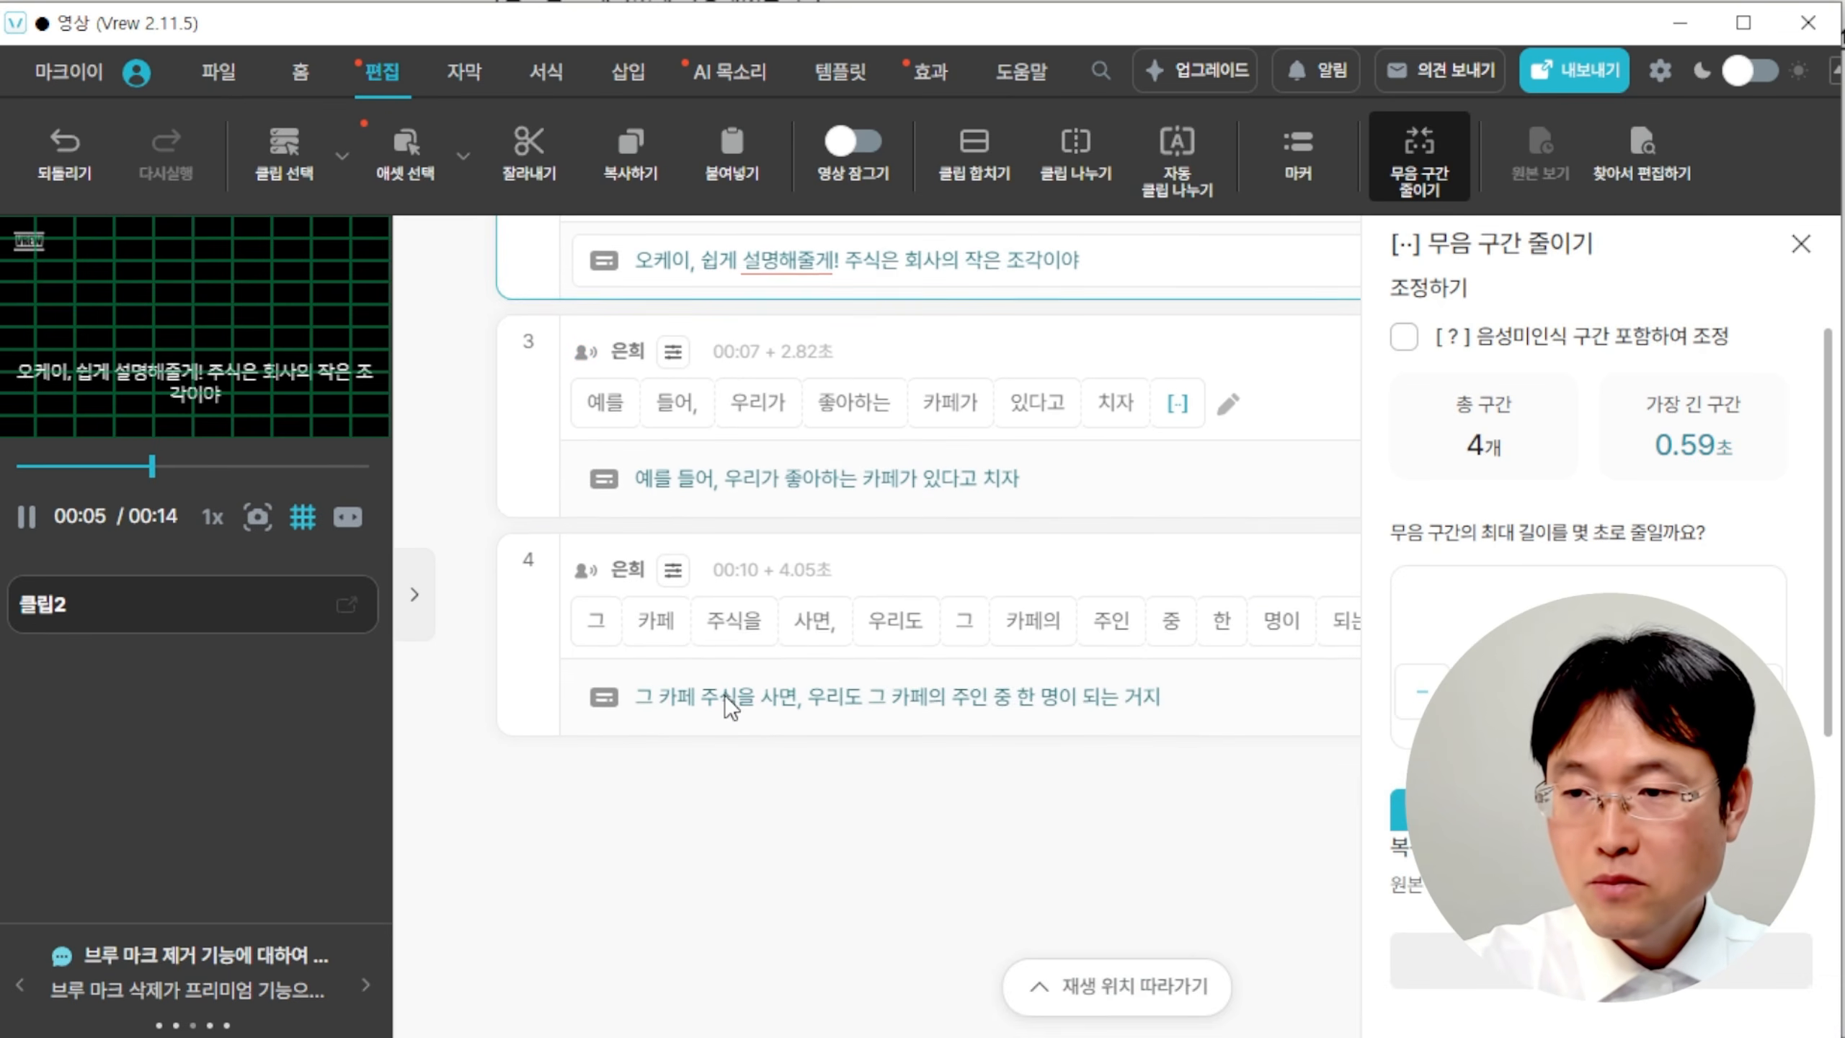
pyautogui.scroll(1, 729, 706)
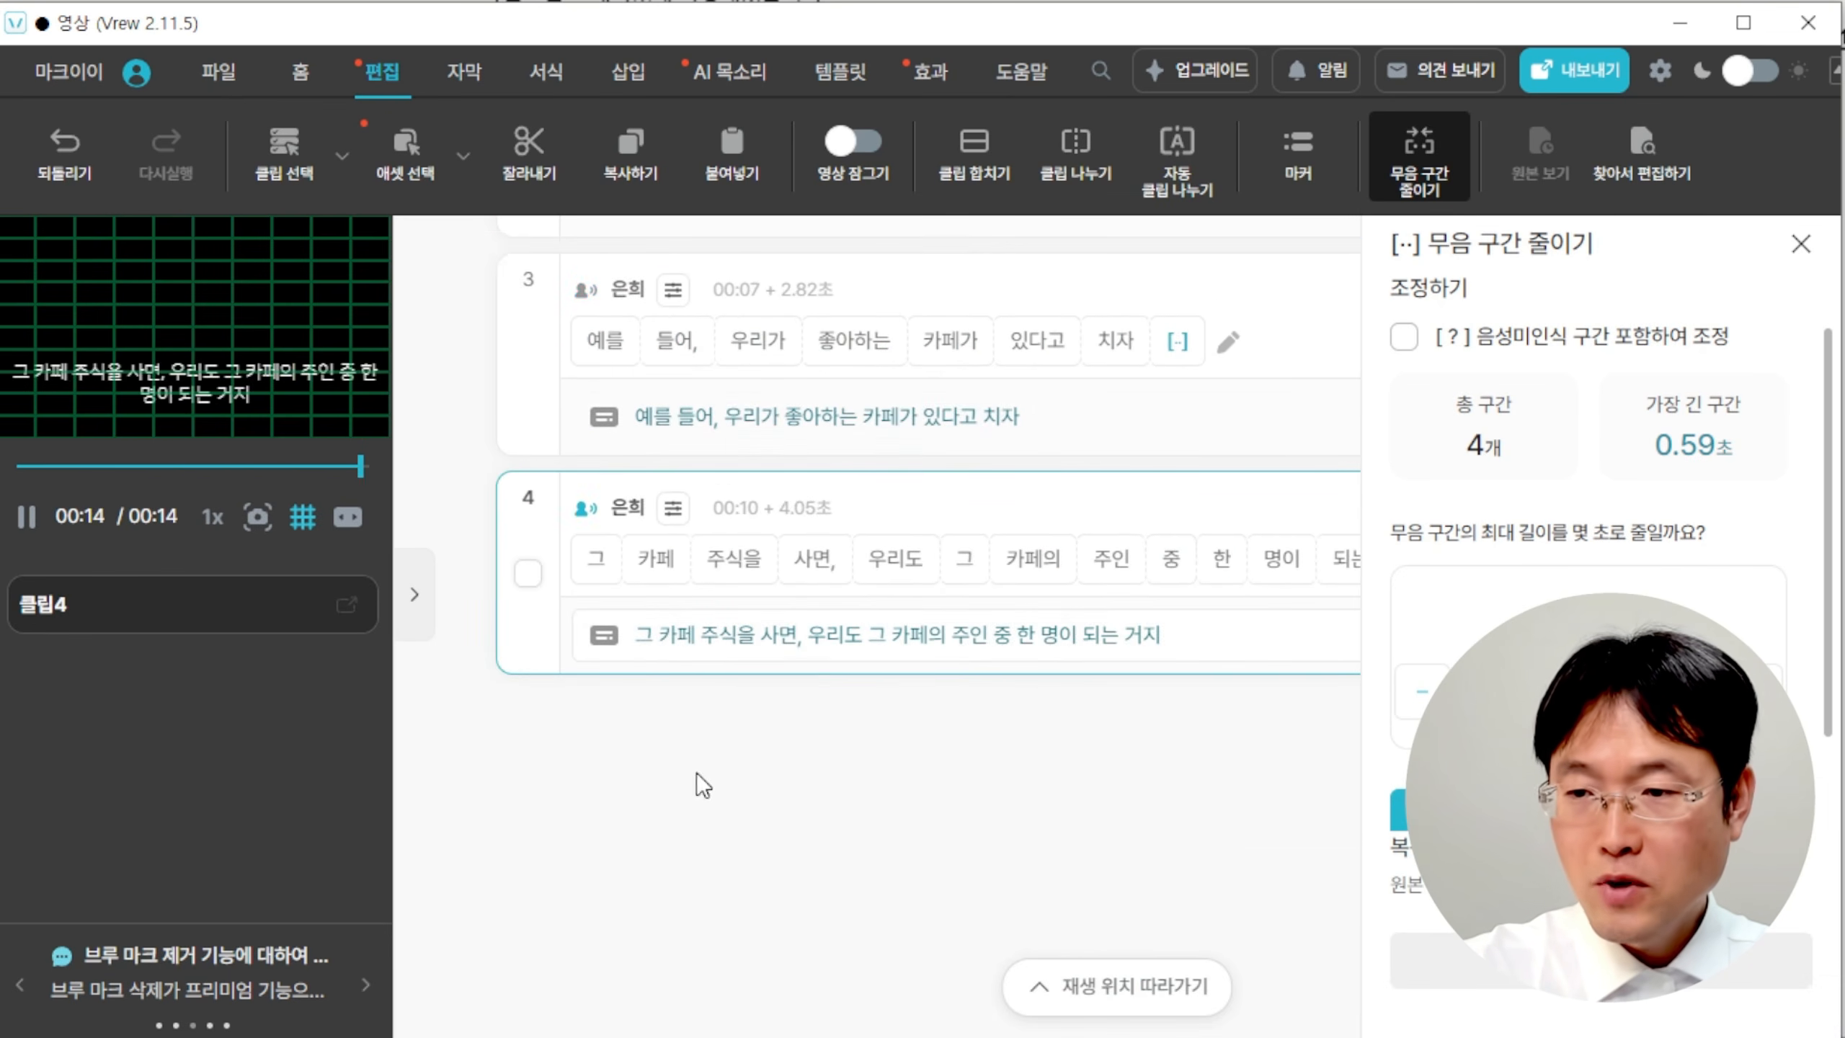
pyautogui.scroll(2, 791, 749)
# Switch to Grok, copy the boyfriend's second line, "오, 진짜? 그럼 주식 사면 나도 사장님 소리 듣는 거야?", and return to Vrew.
pyautogui.click(595, 2)
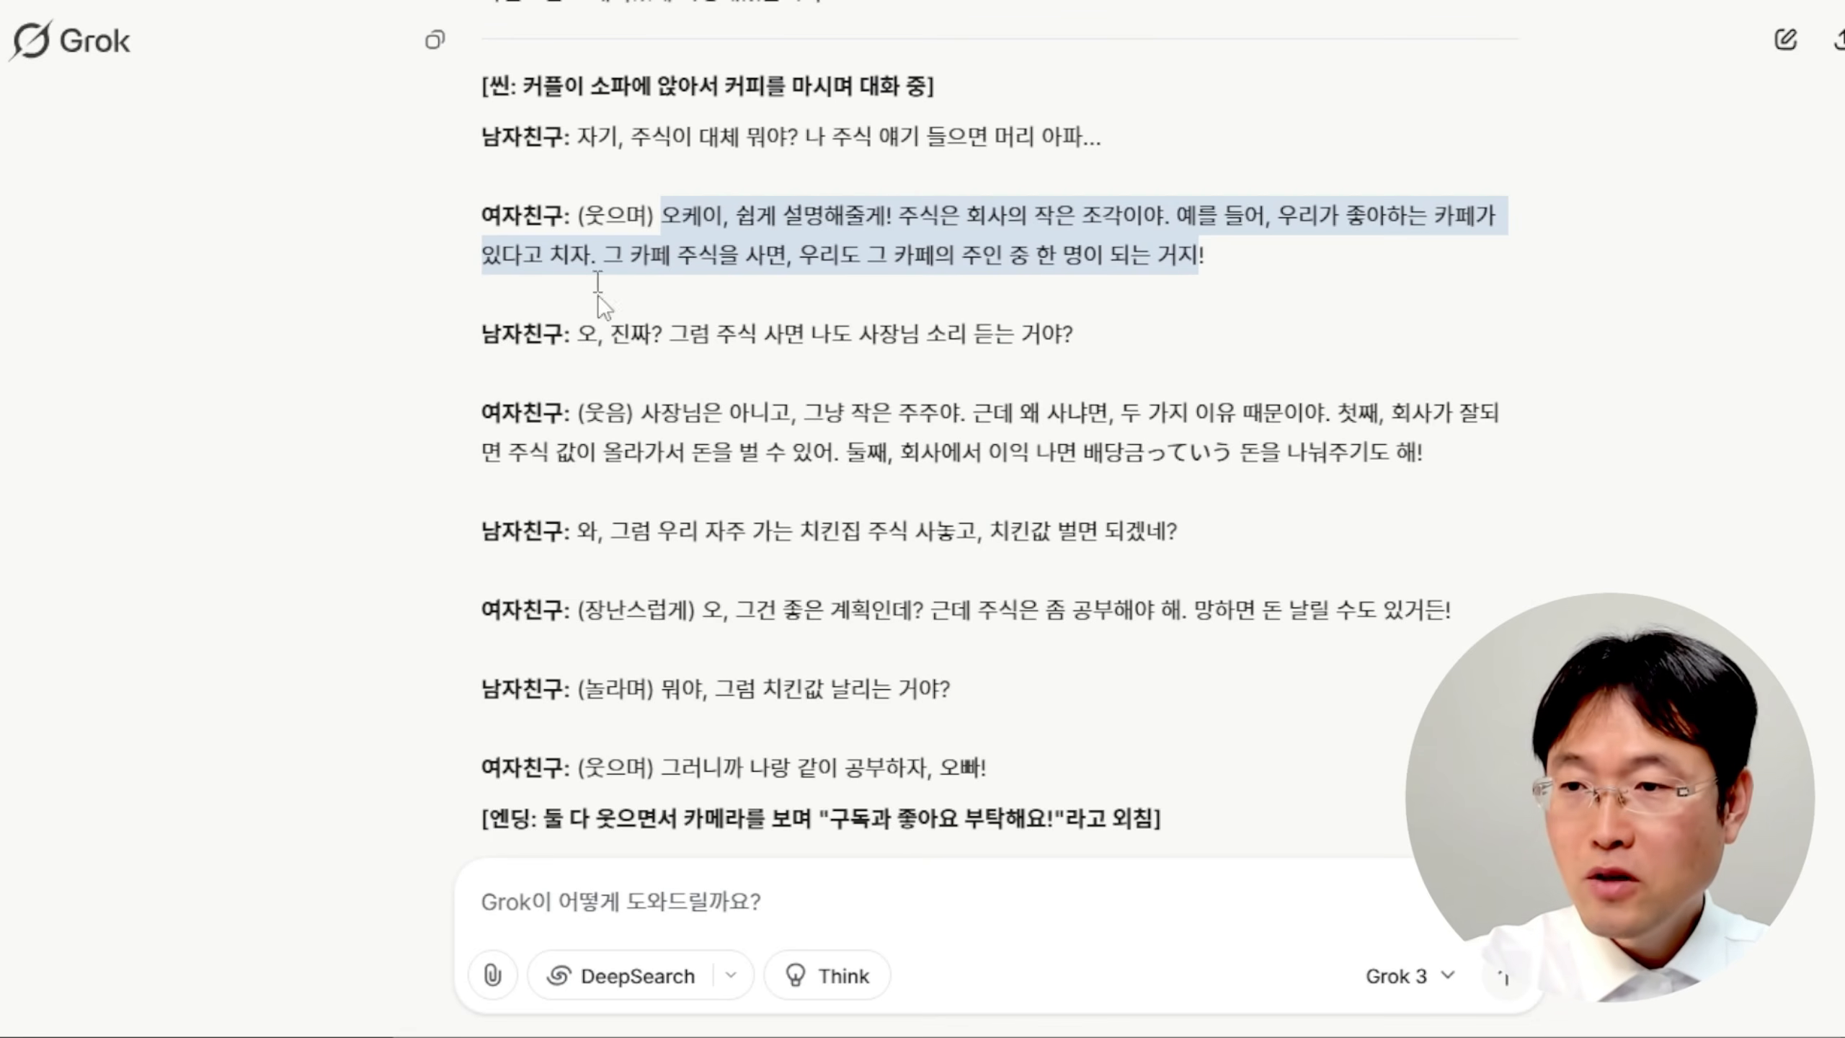
pyautogui.moveTo(579, 336); pyautogui.dragTo(1107, 324)
pyautogui.hotkey('ctrl', 'c')
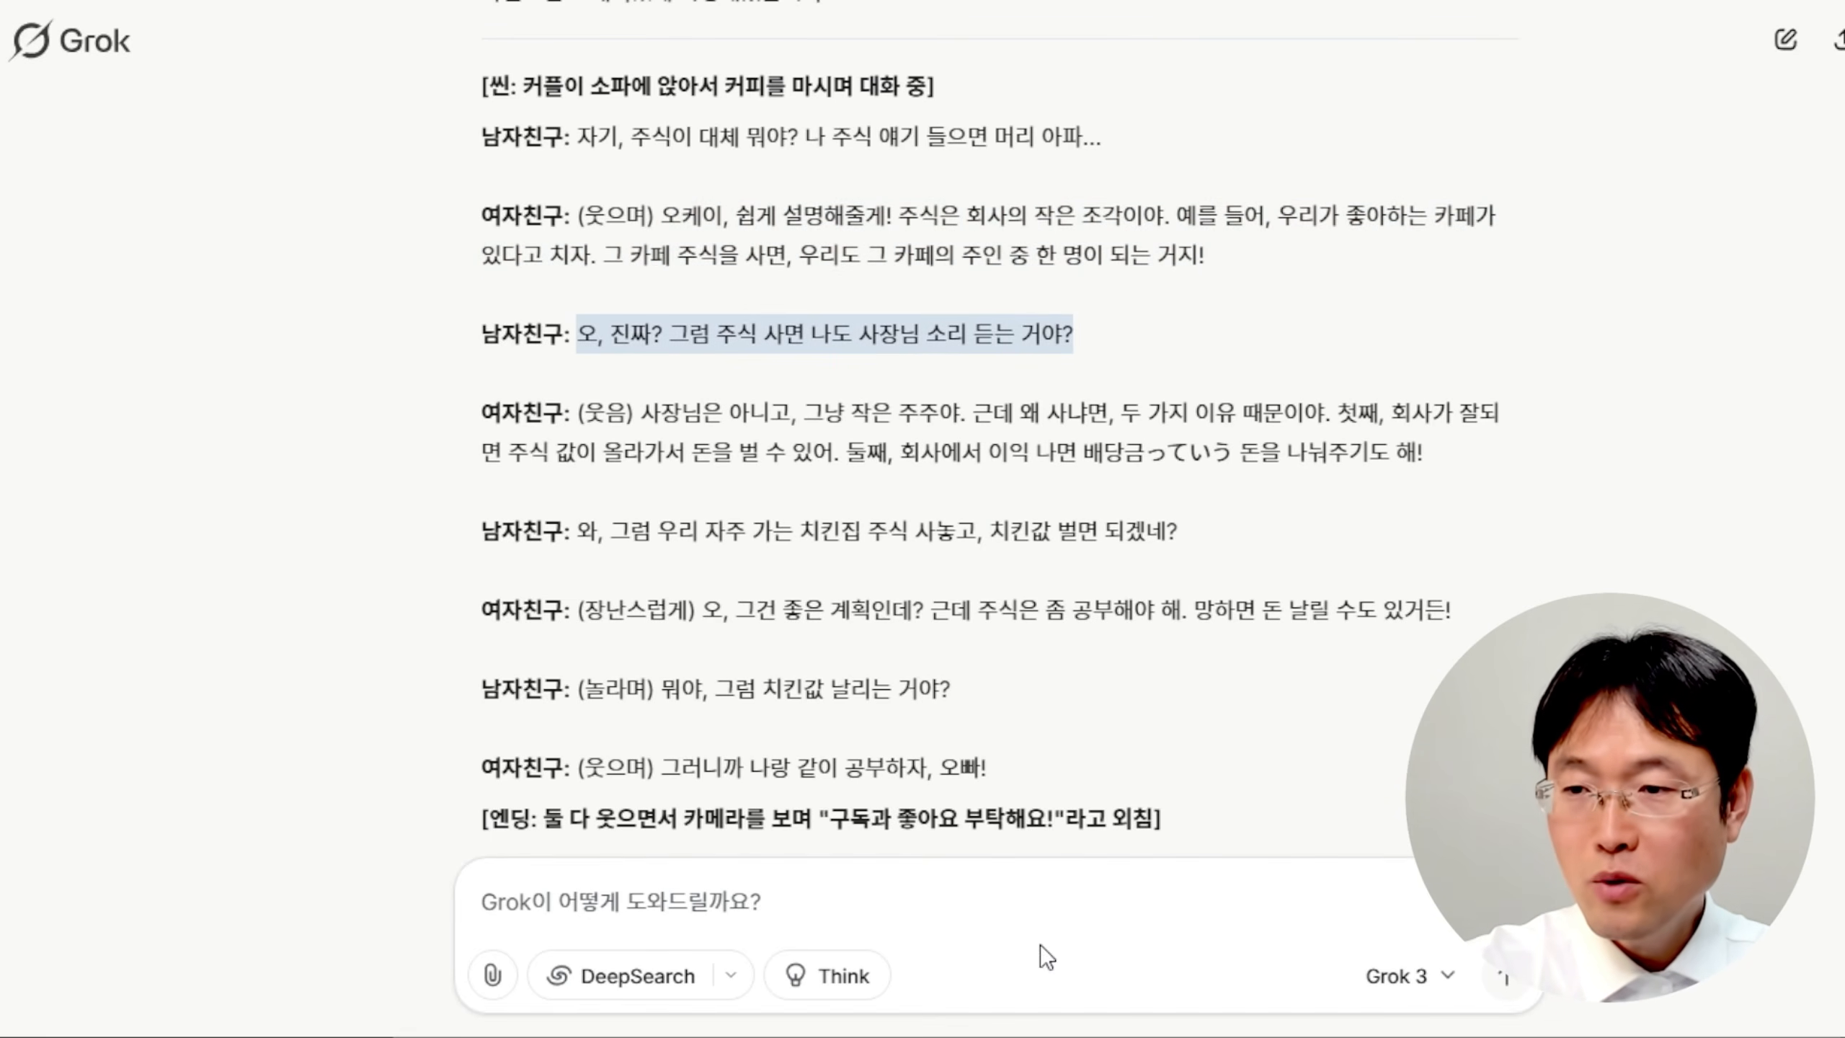
pyautogui.hotkey('alt', 'Tab')
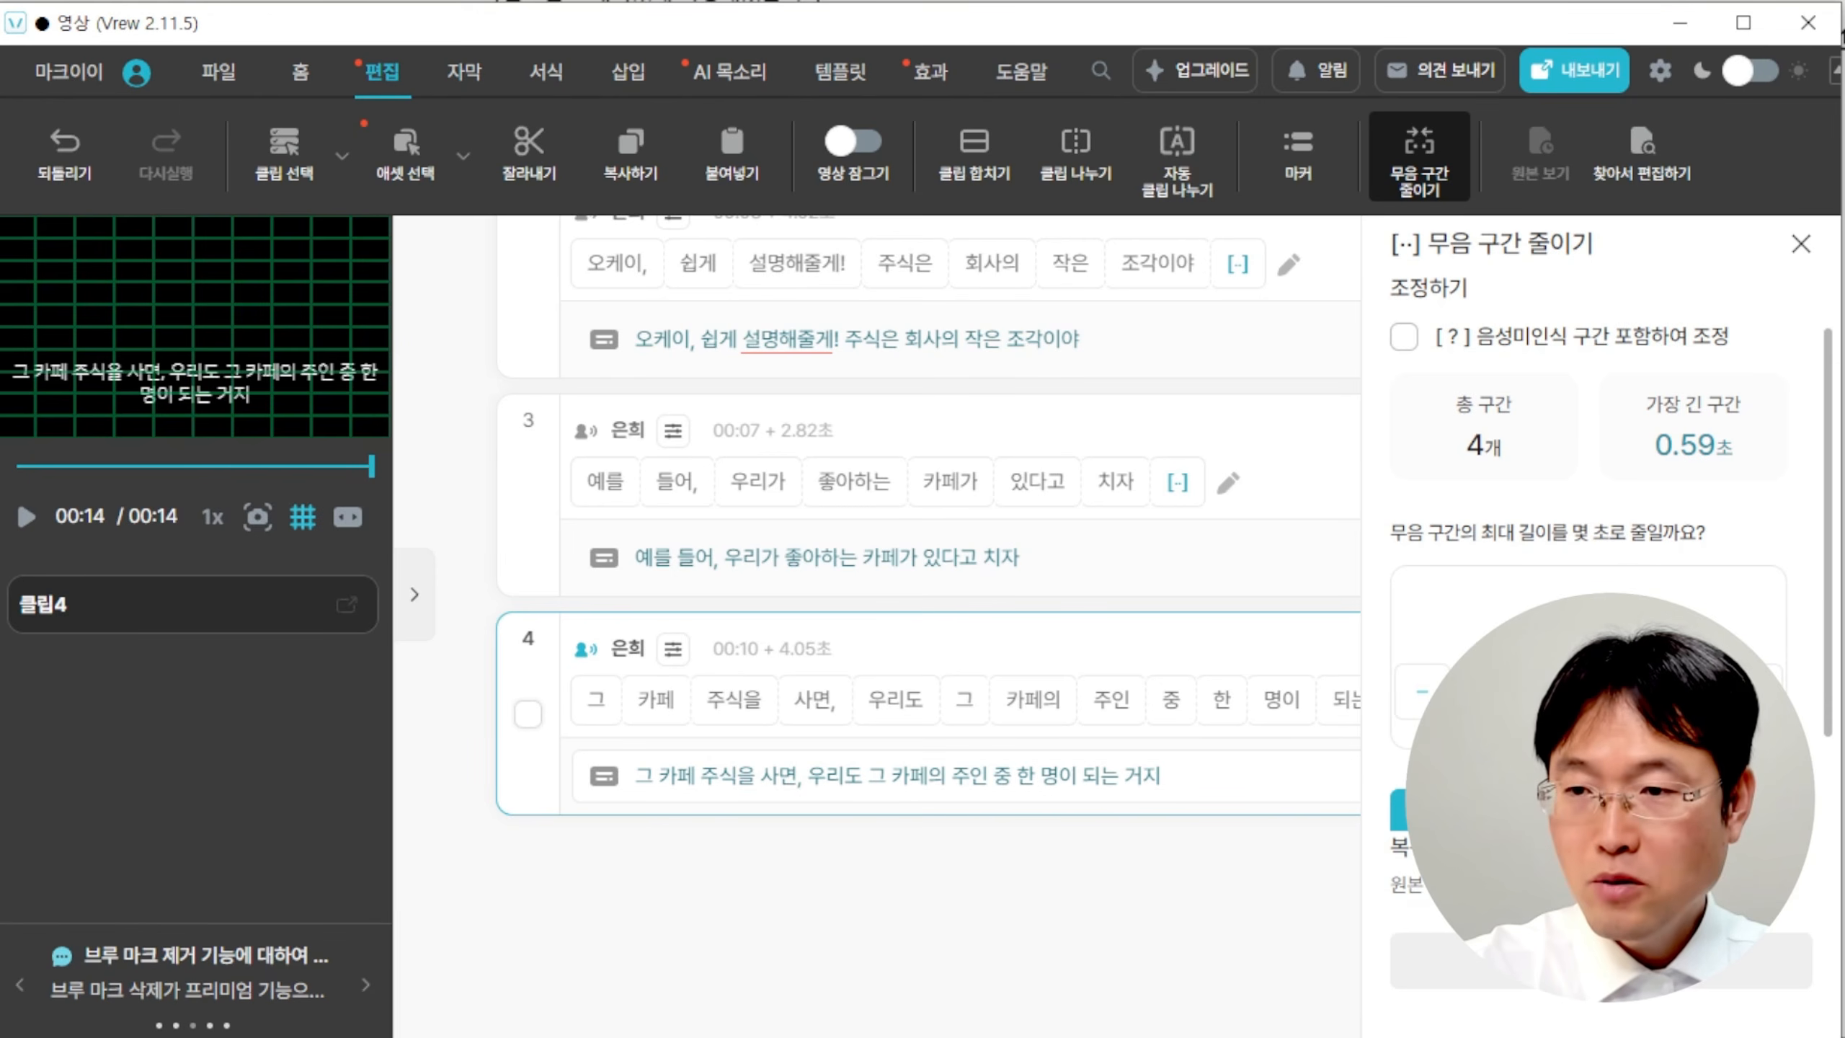
# Add an AI voice clip after clip 4 with the voice 태훈, paste the boyfriend's second line and generate it.
pyautogui.moveTo(980, 693)
pyautogui.click(1119, 694)
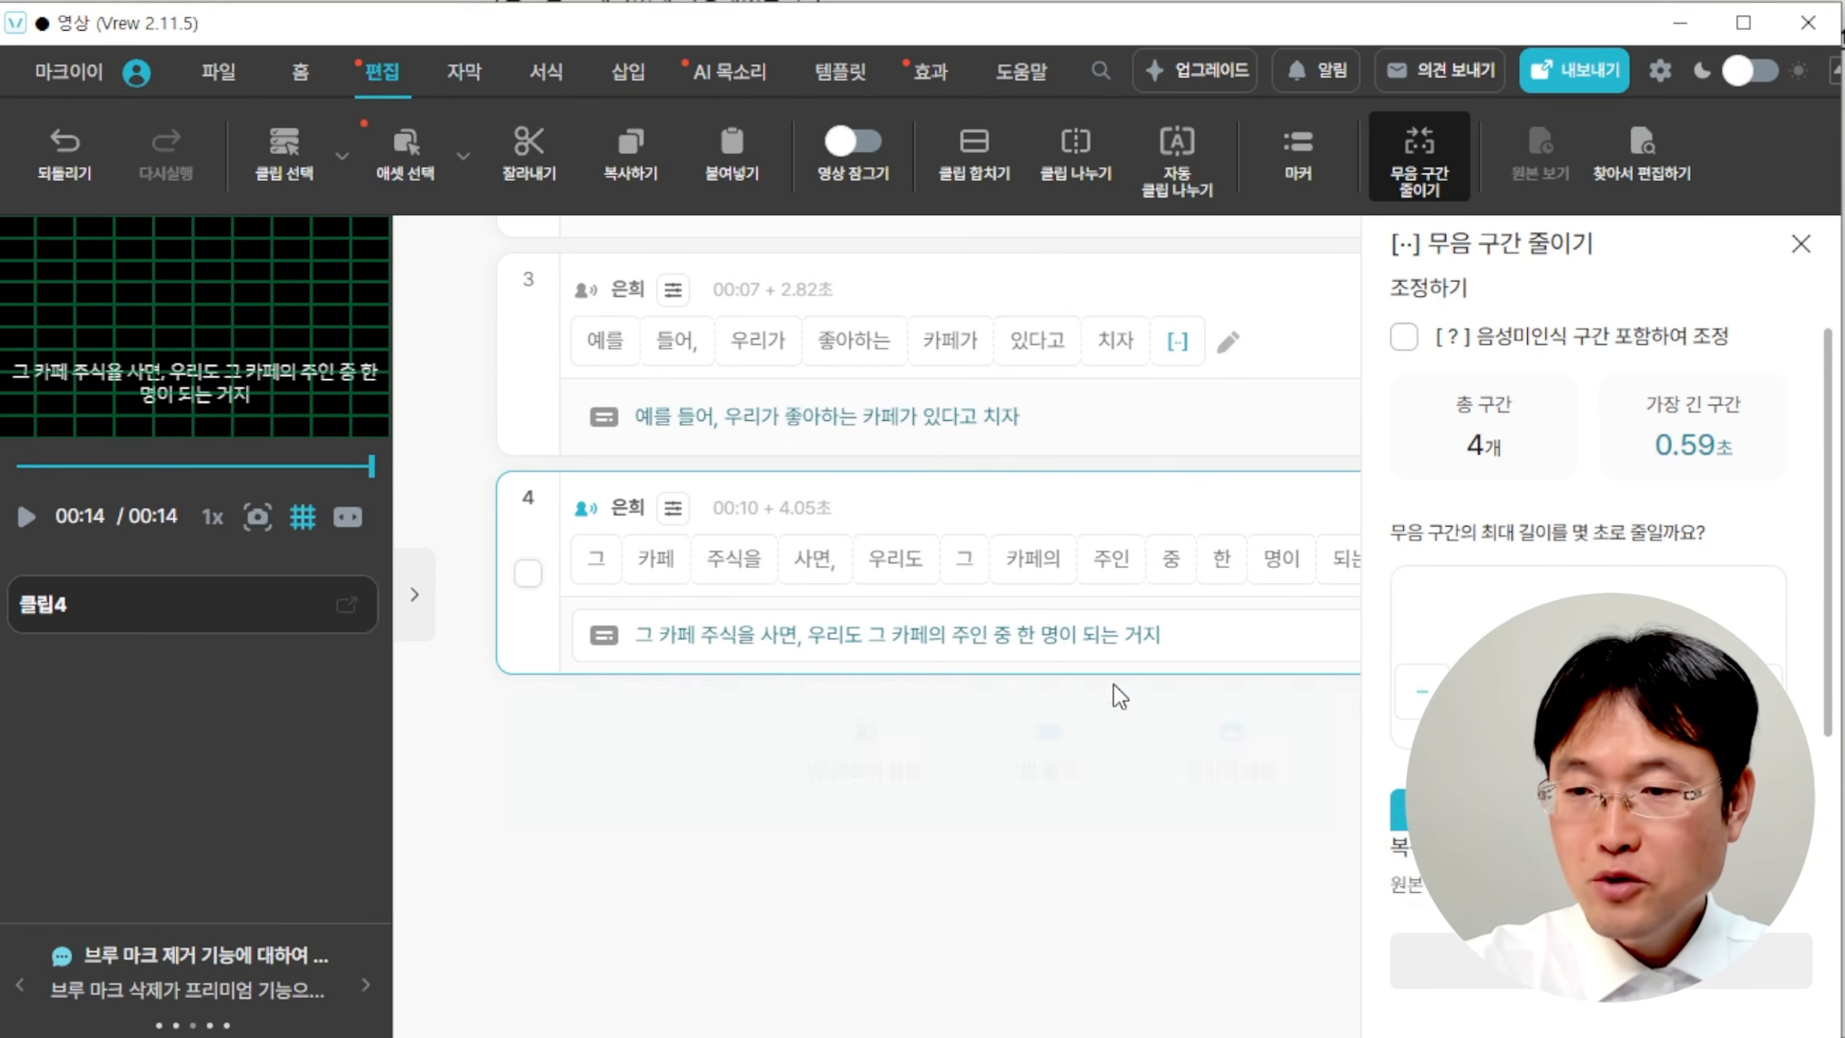
pyautogui.click(860, 768)
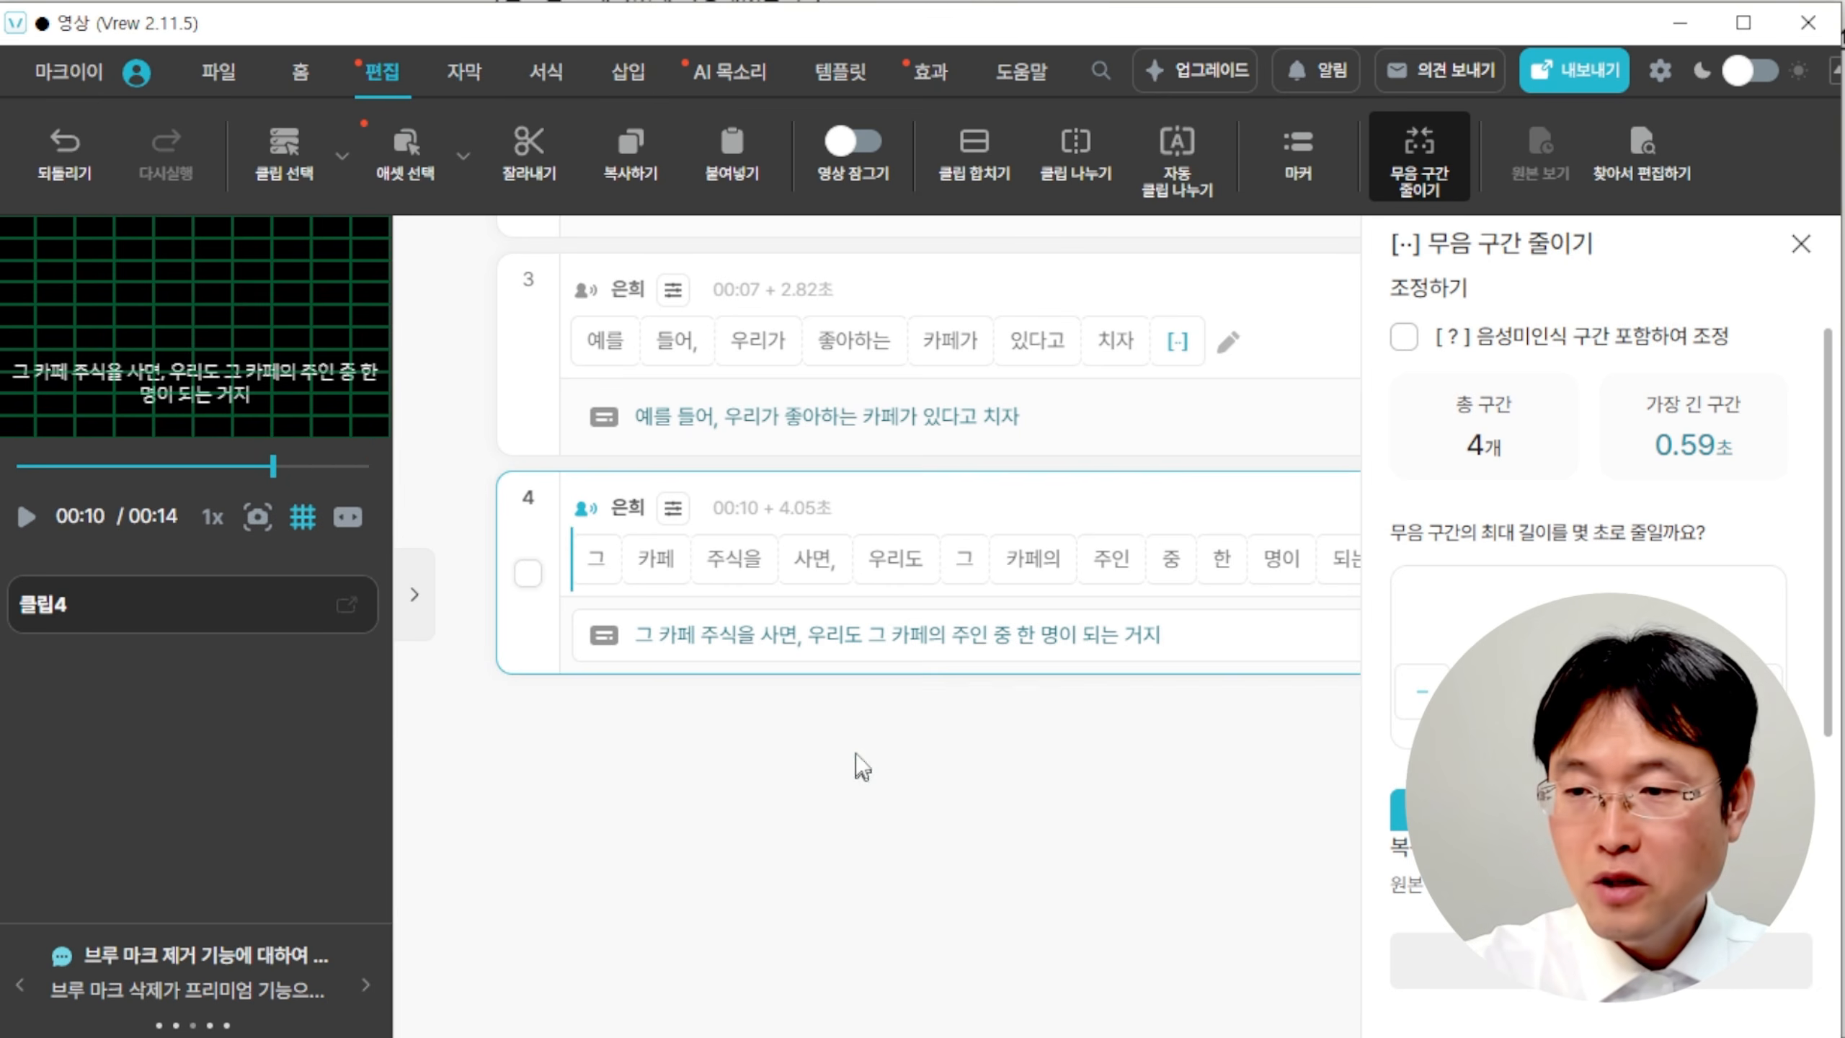
pyautogui.click(673, 586)
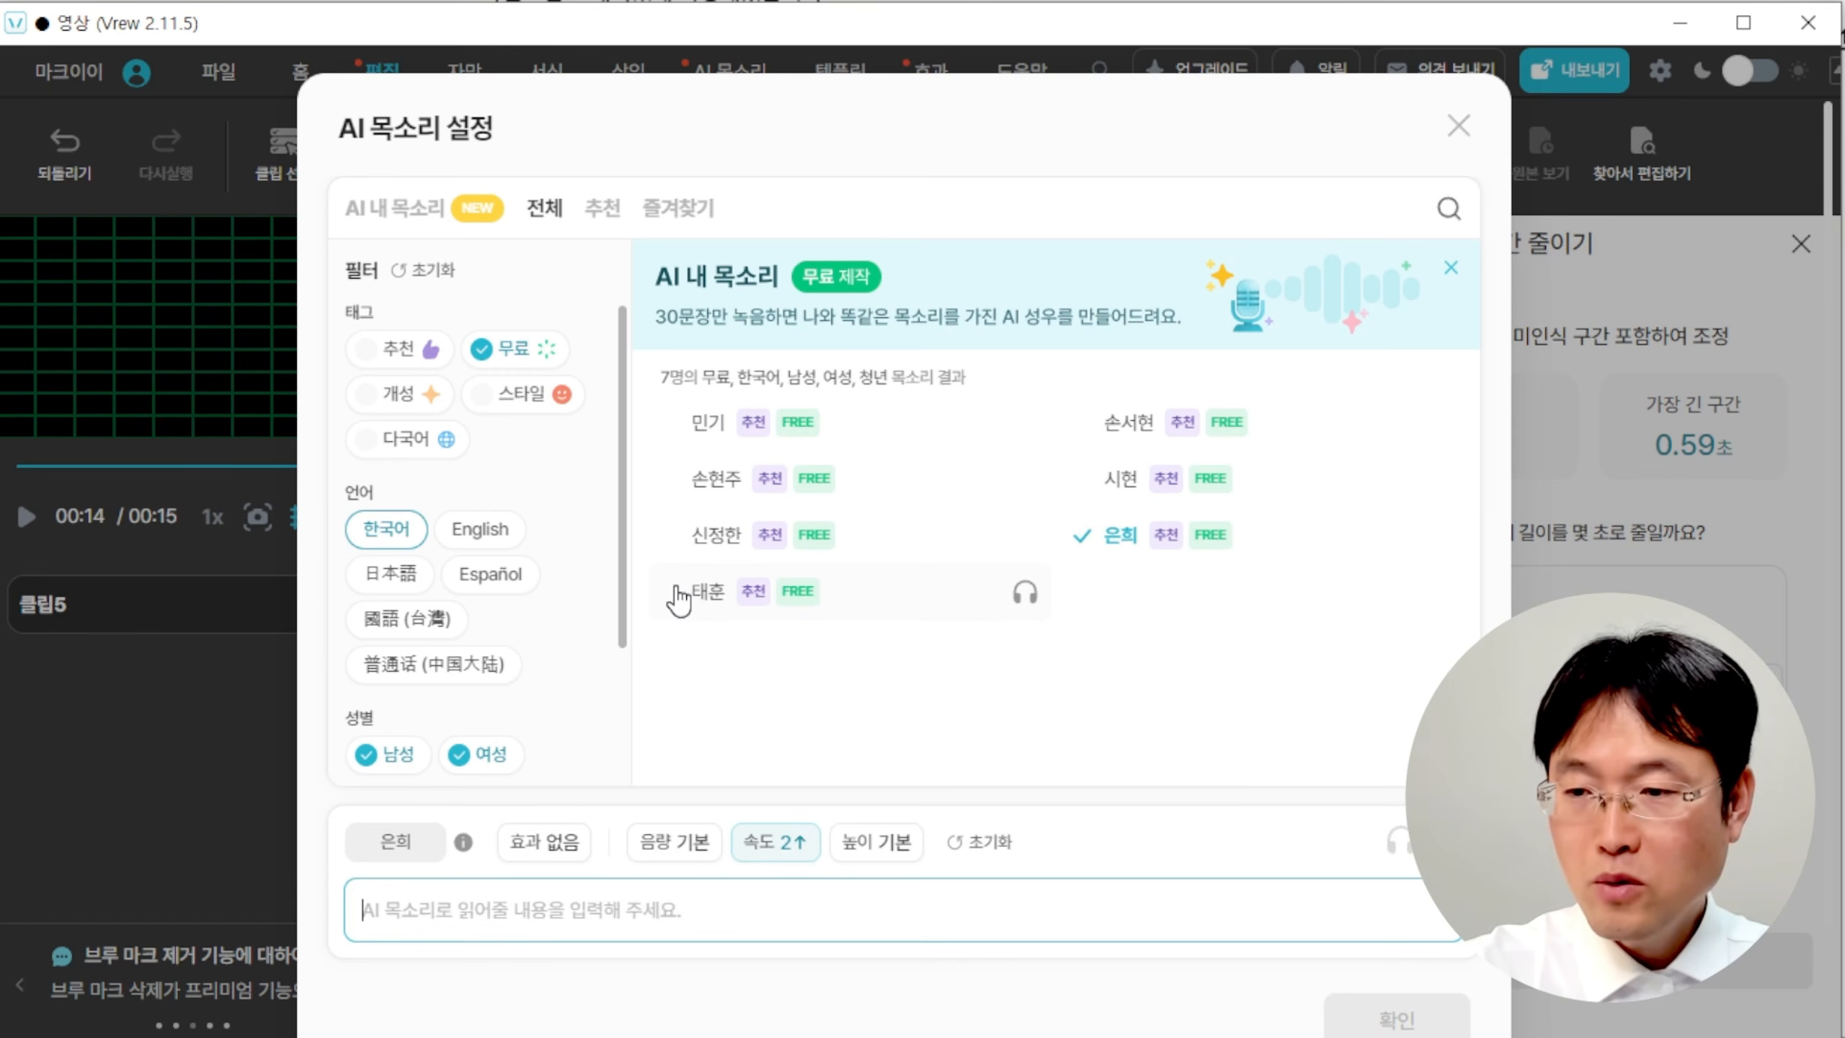
pyautogui.click(708, 600)
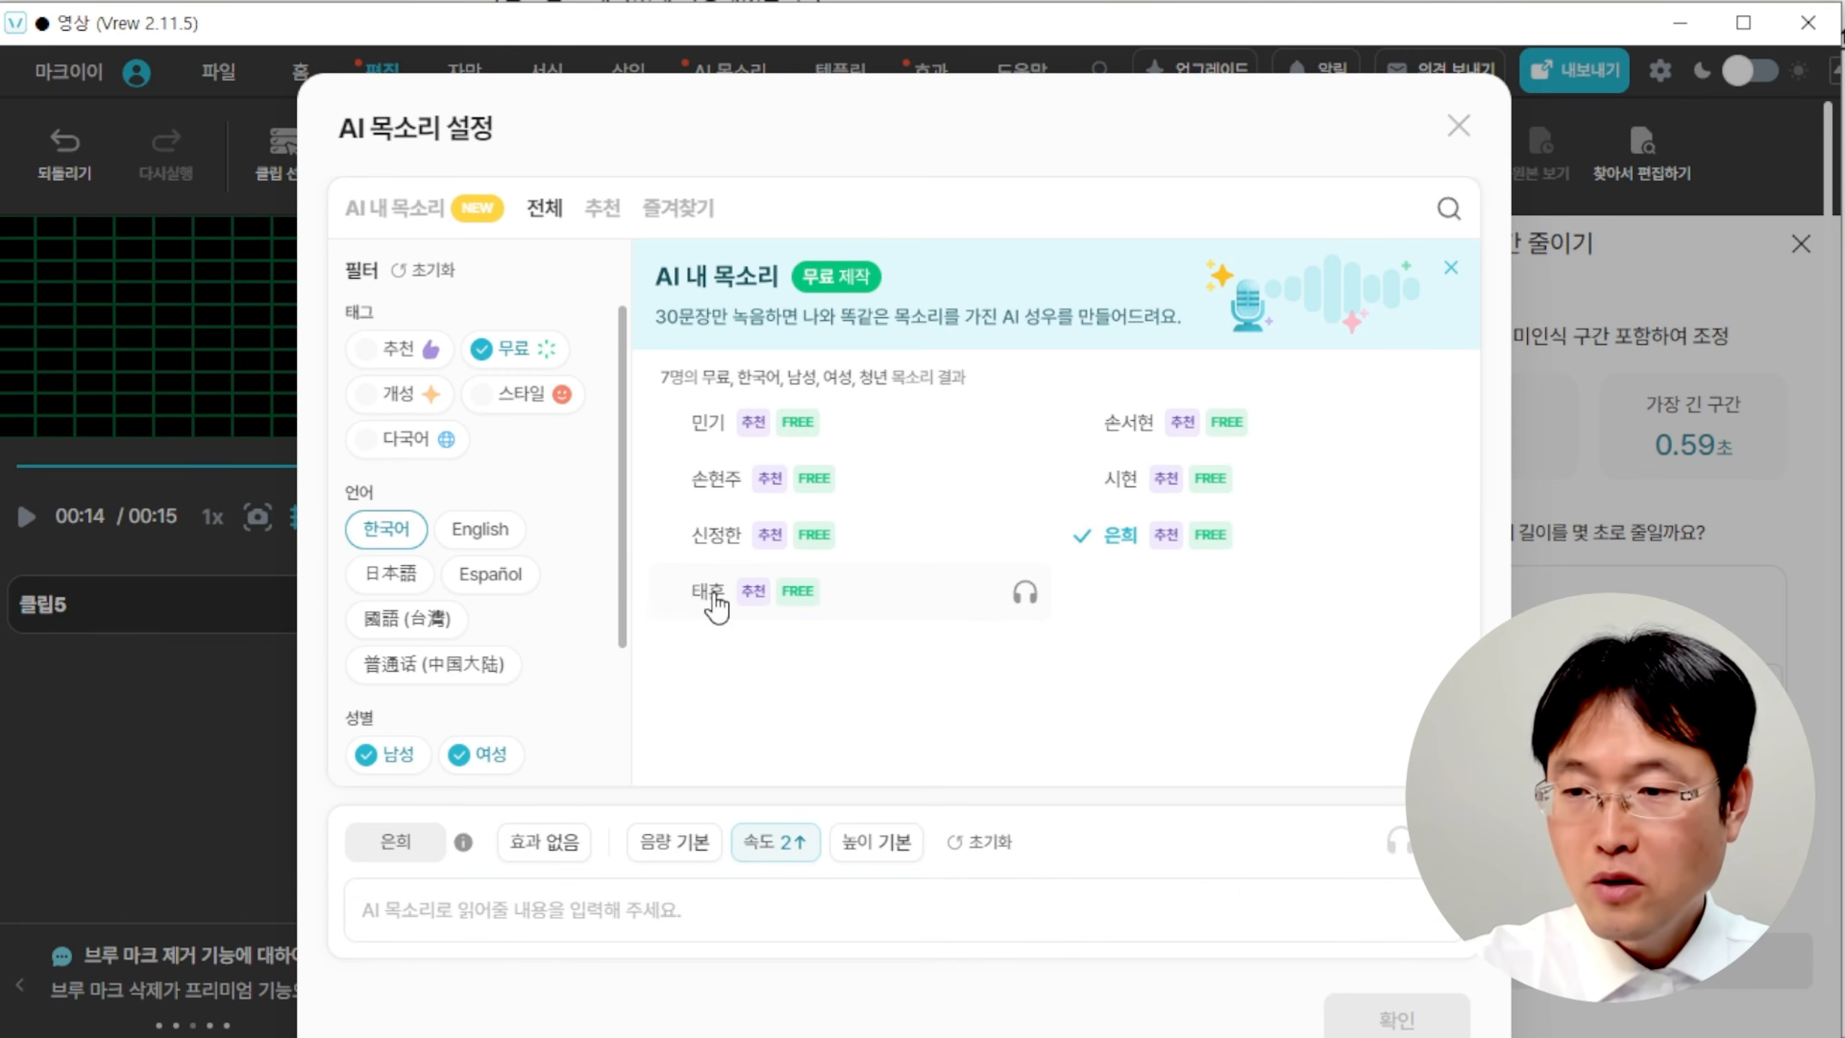
pyautogui.click(843, 911)
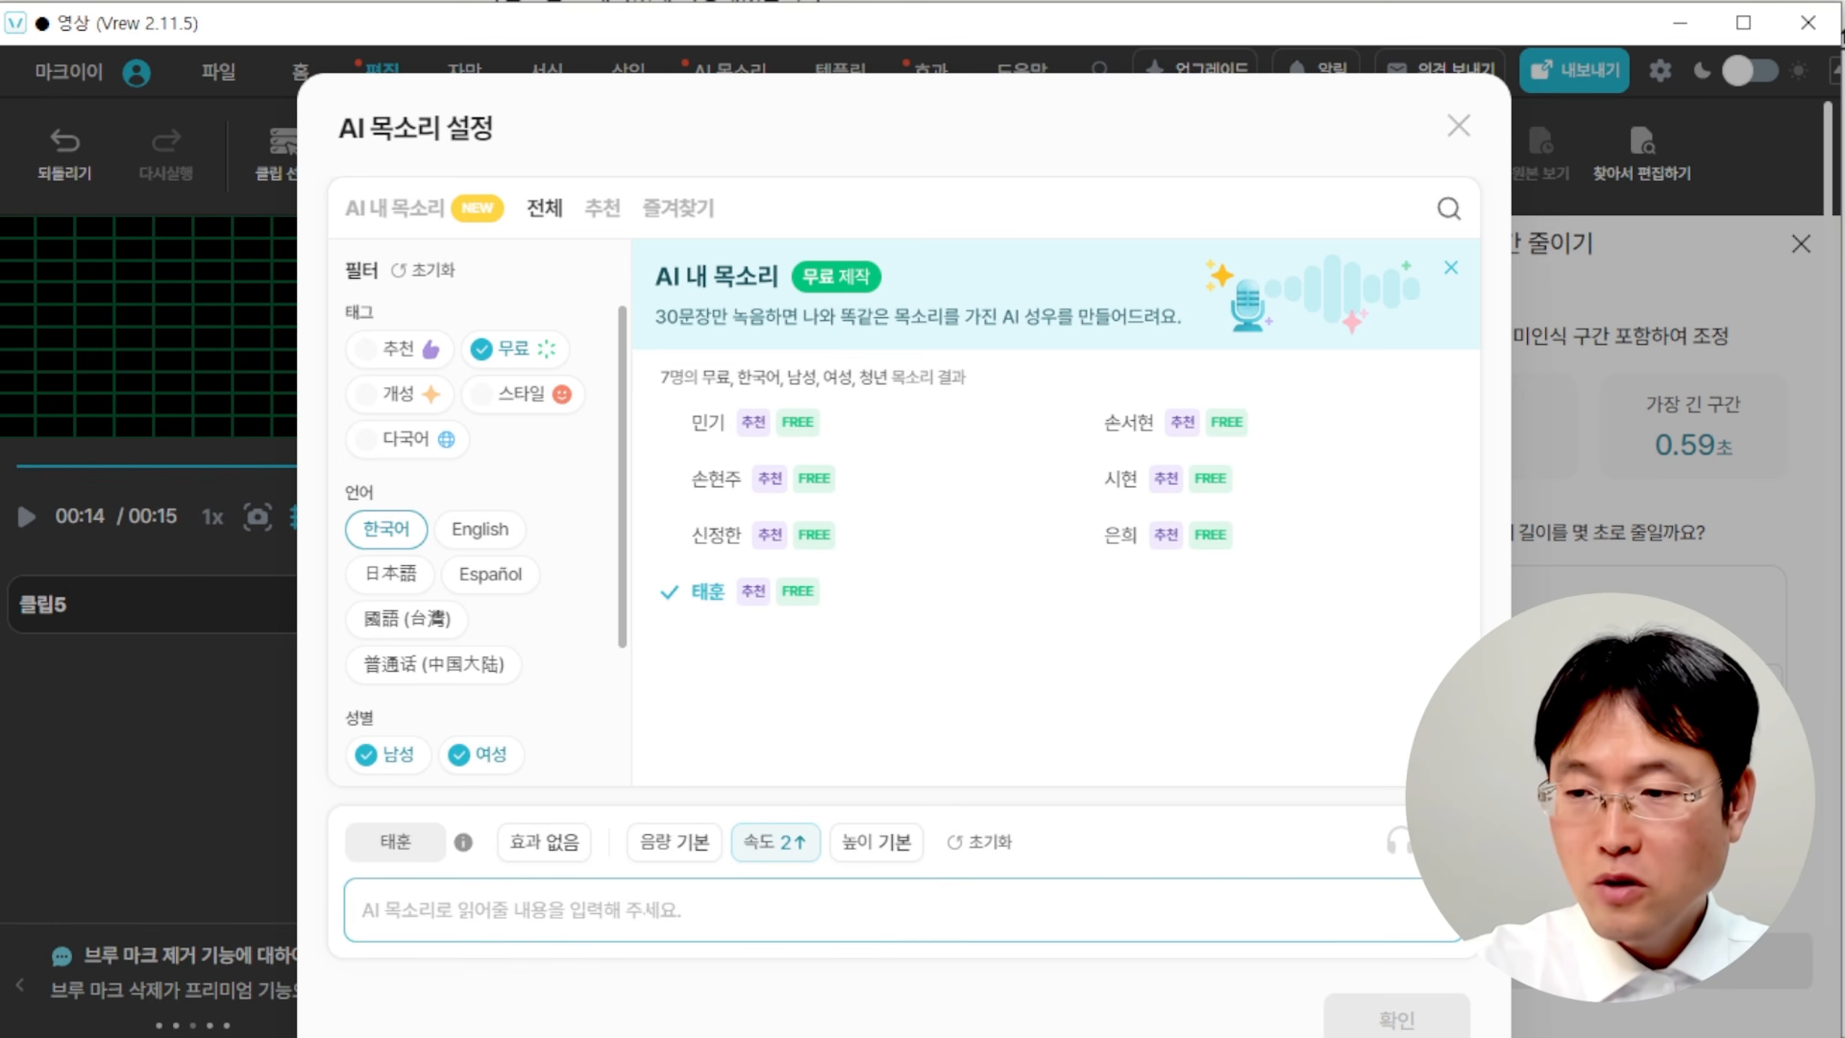
pyautogui.hotkey('ctrl', 'v')
pyautogui.click(1396, 1017)
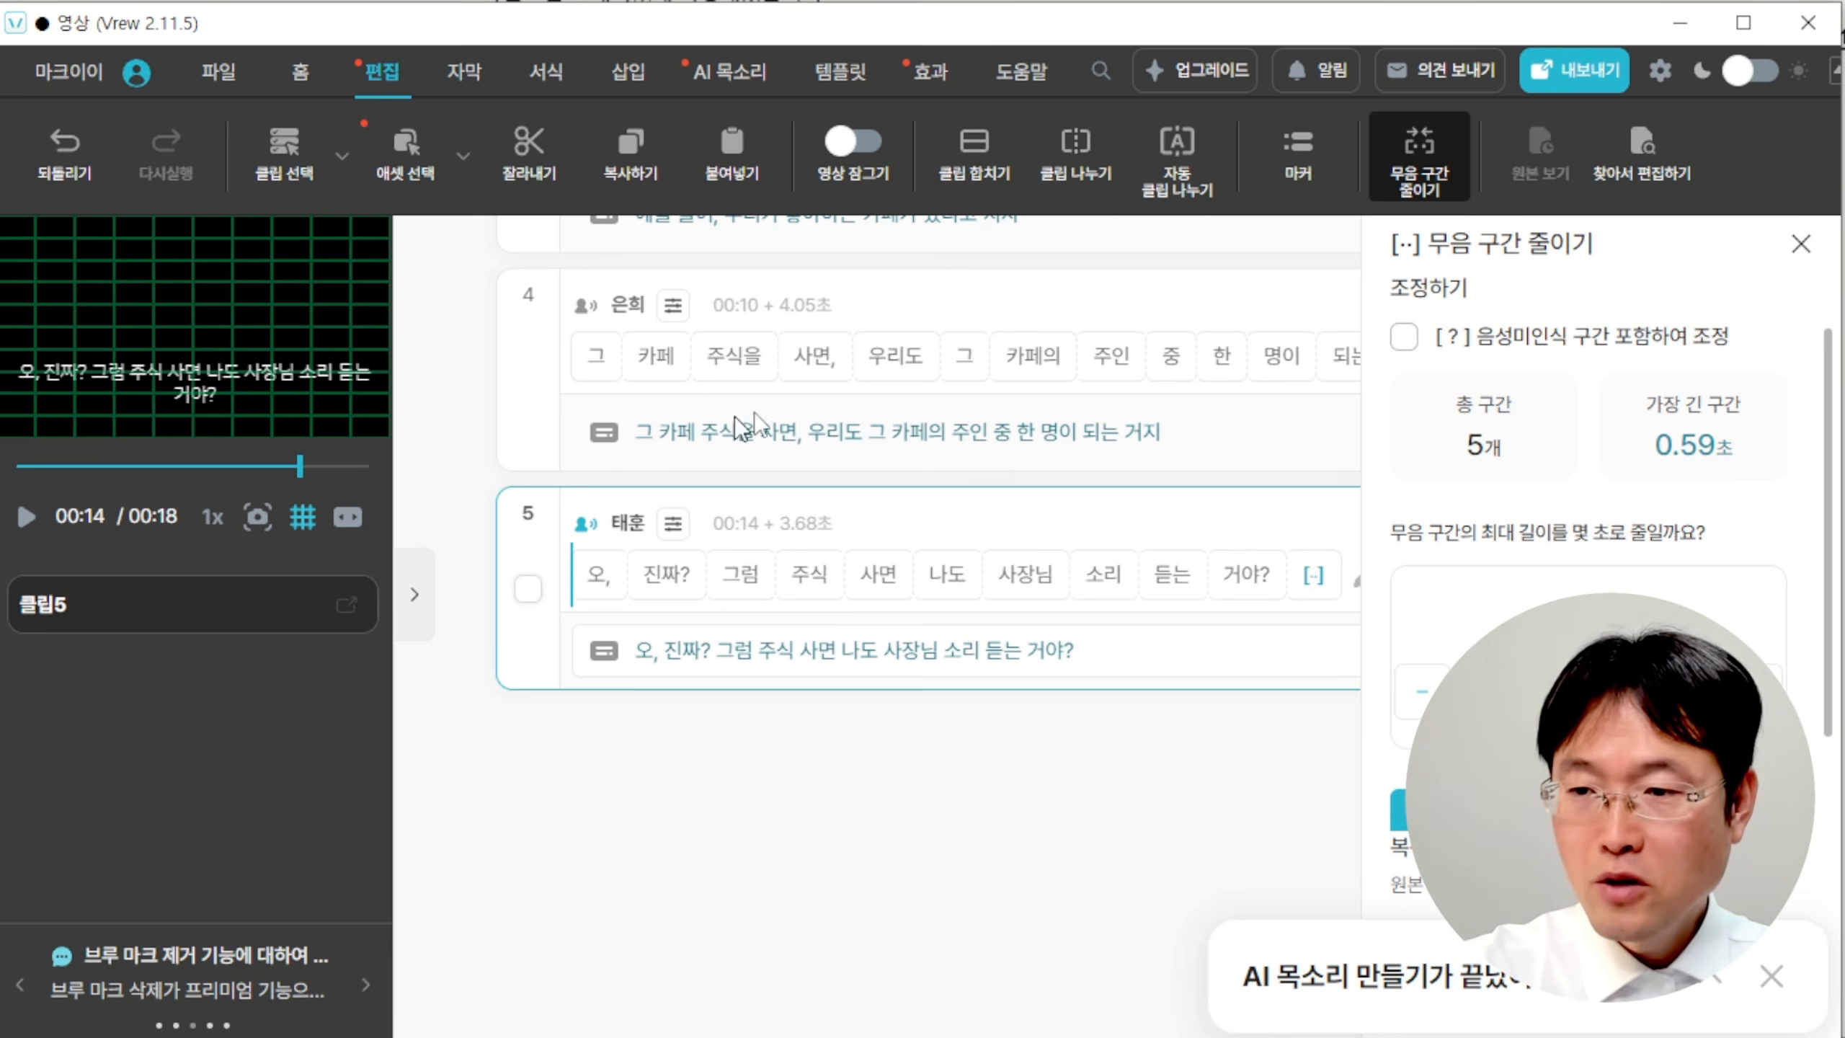
# Switch to Grok and copy the girlfriend's second line, from "사장님은 아니고" to "돈을 나눠주기도 해".
pyautogui.hotkey('alt', 'Tab')
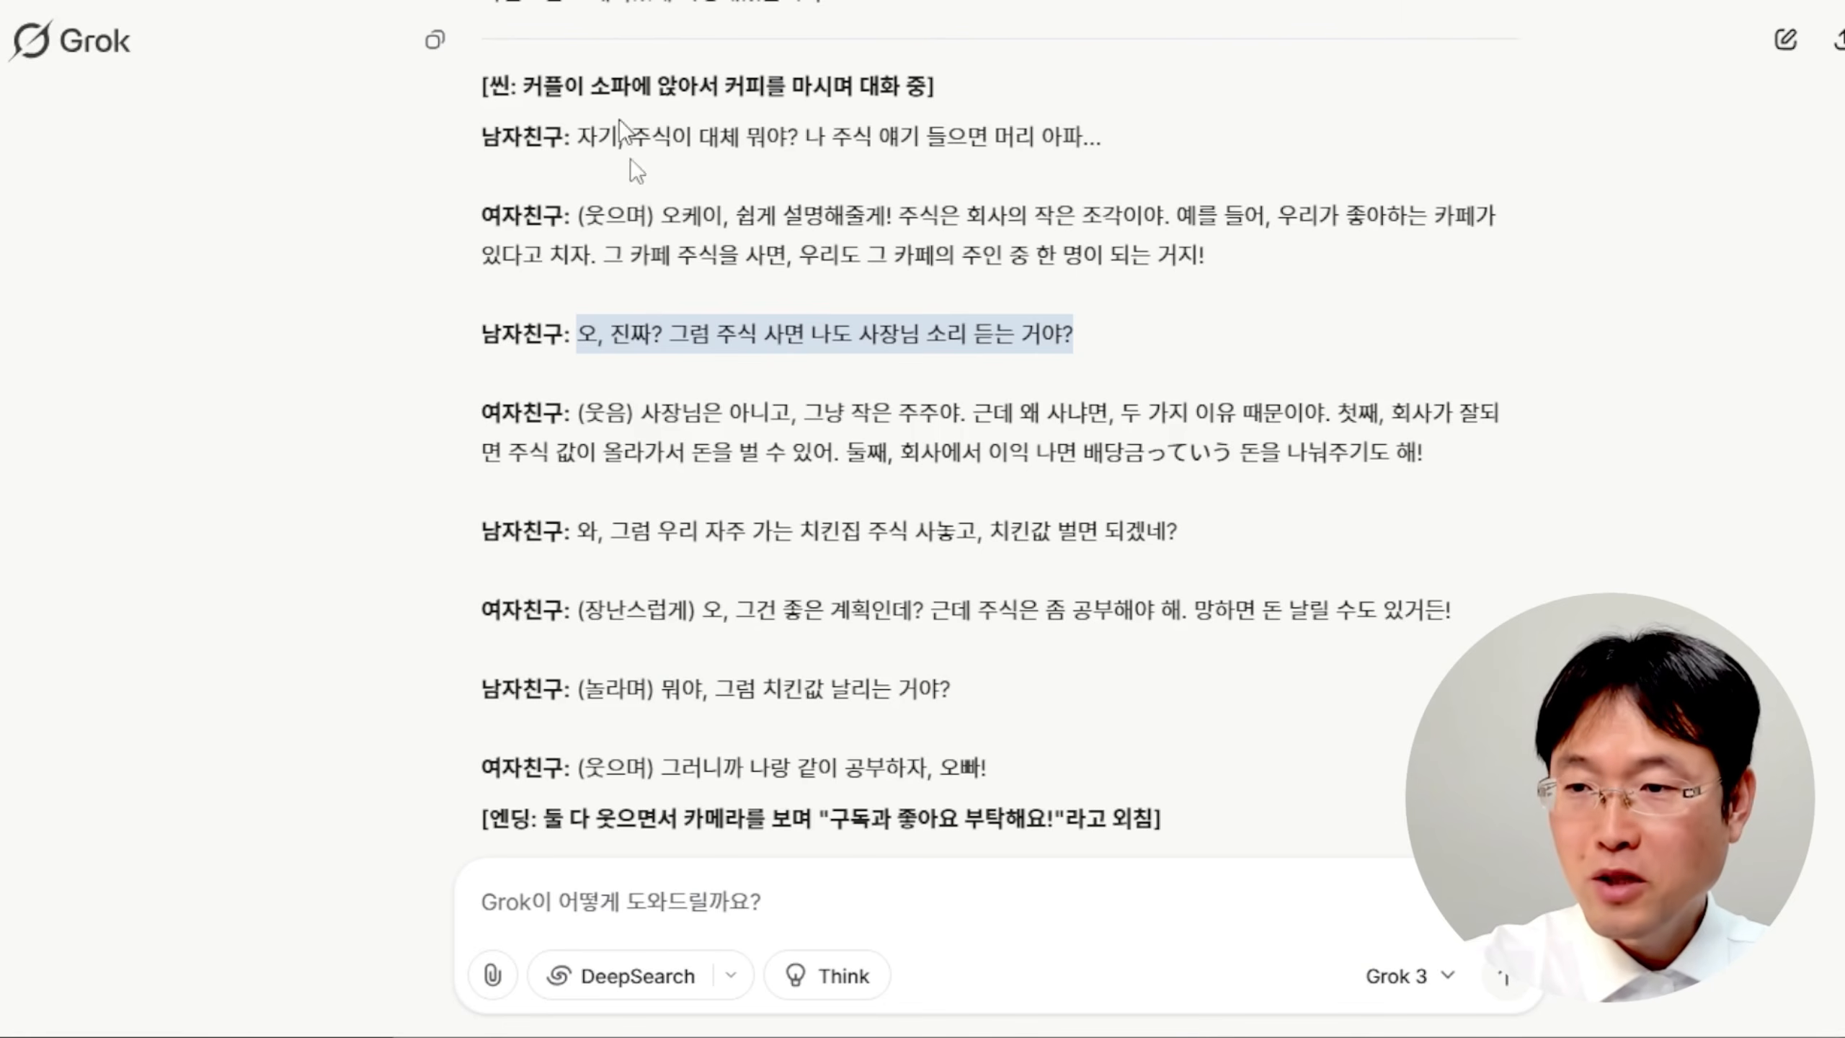
pyautogui.moveTo(641, 413); pyautogui.dragTo(1424, 444)
pyautogui.hotkey('ctrl', 'c')
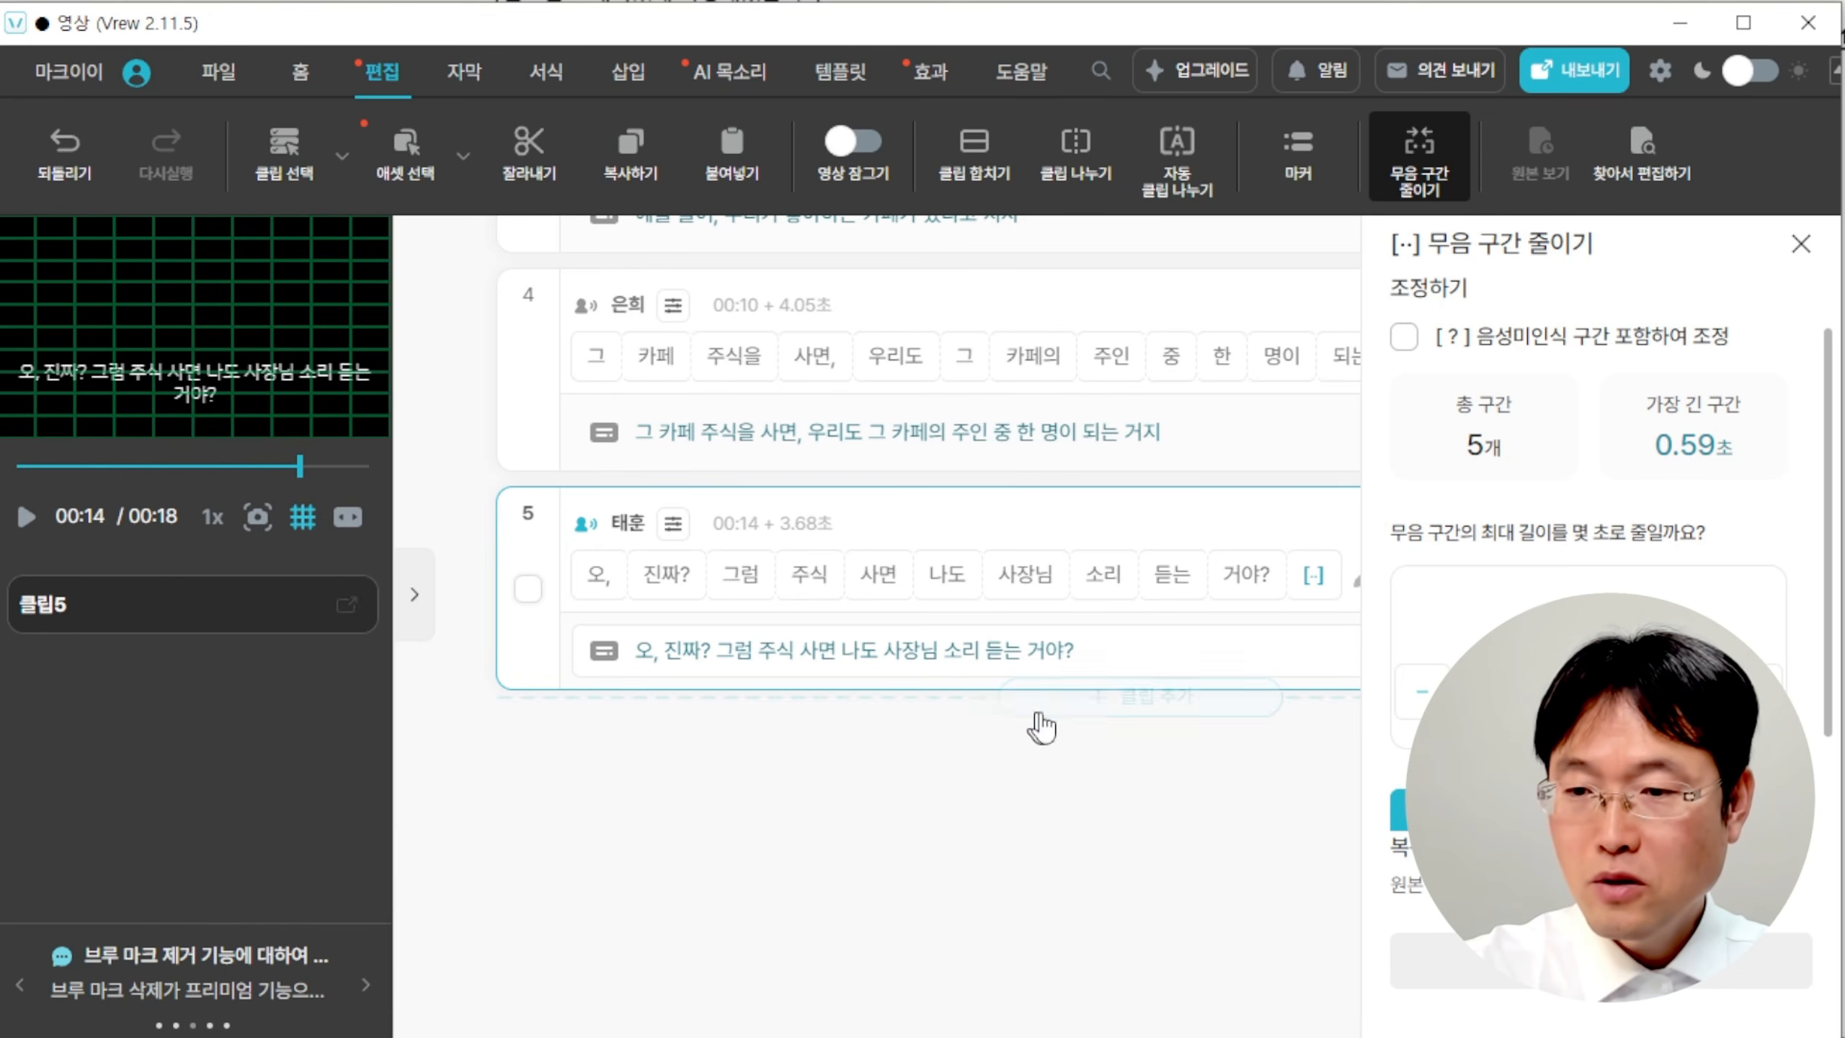
# In Vrew, add an AI voice clip after clip 5 and choose the voice 은희 for it.
pyautogui.click(1090, 702)
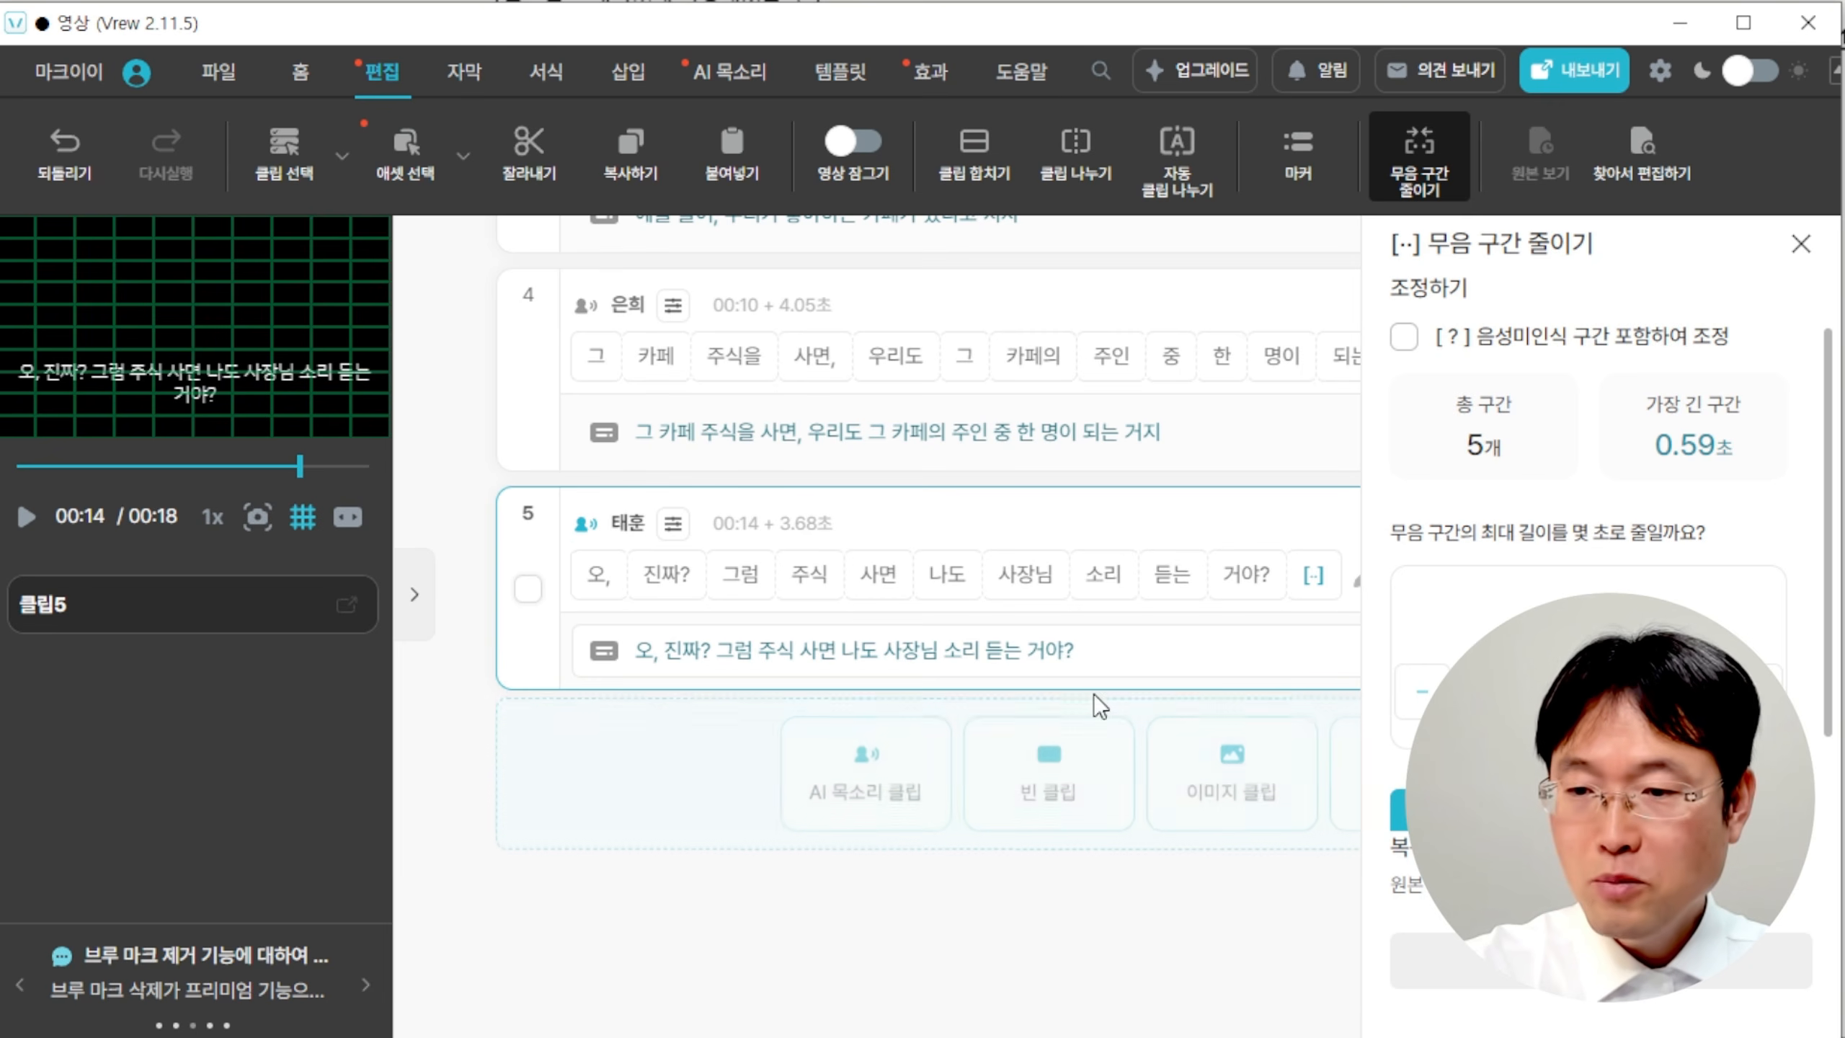
pyautogui.click(866, 767)
pyautogui.click(673, 741)
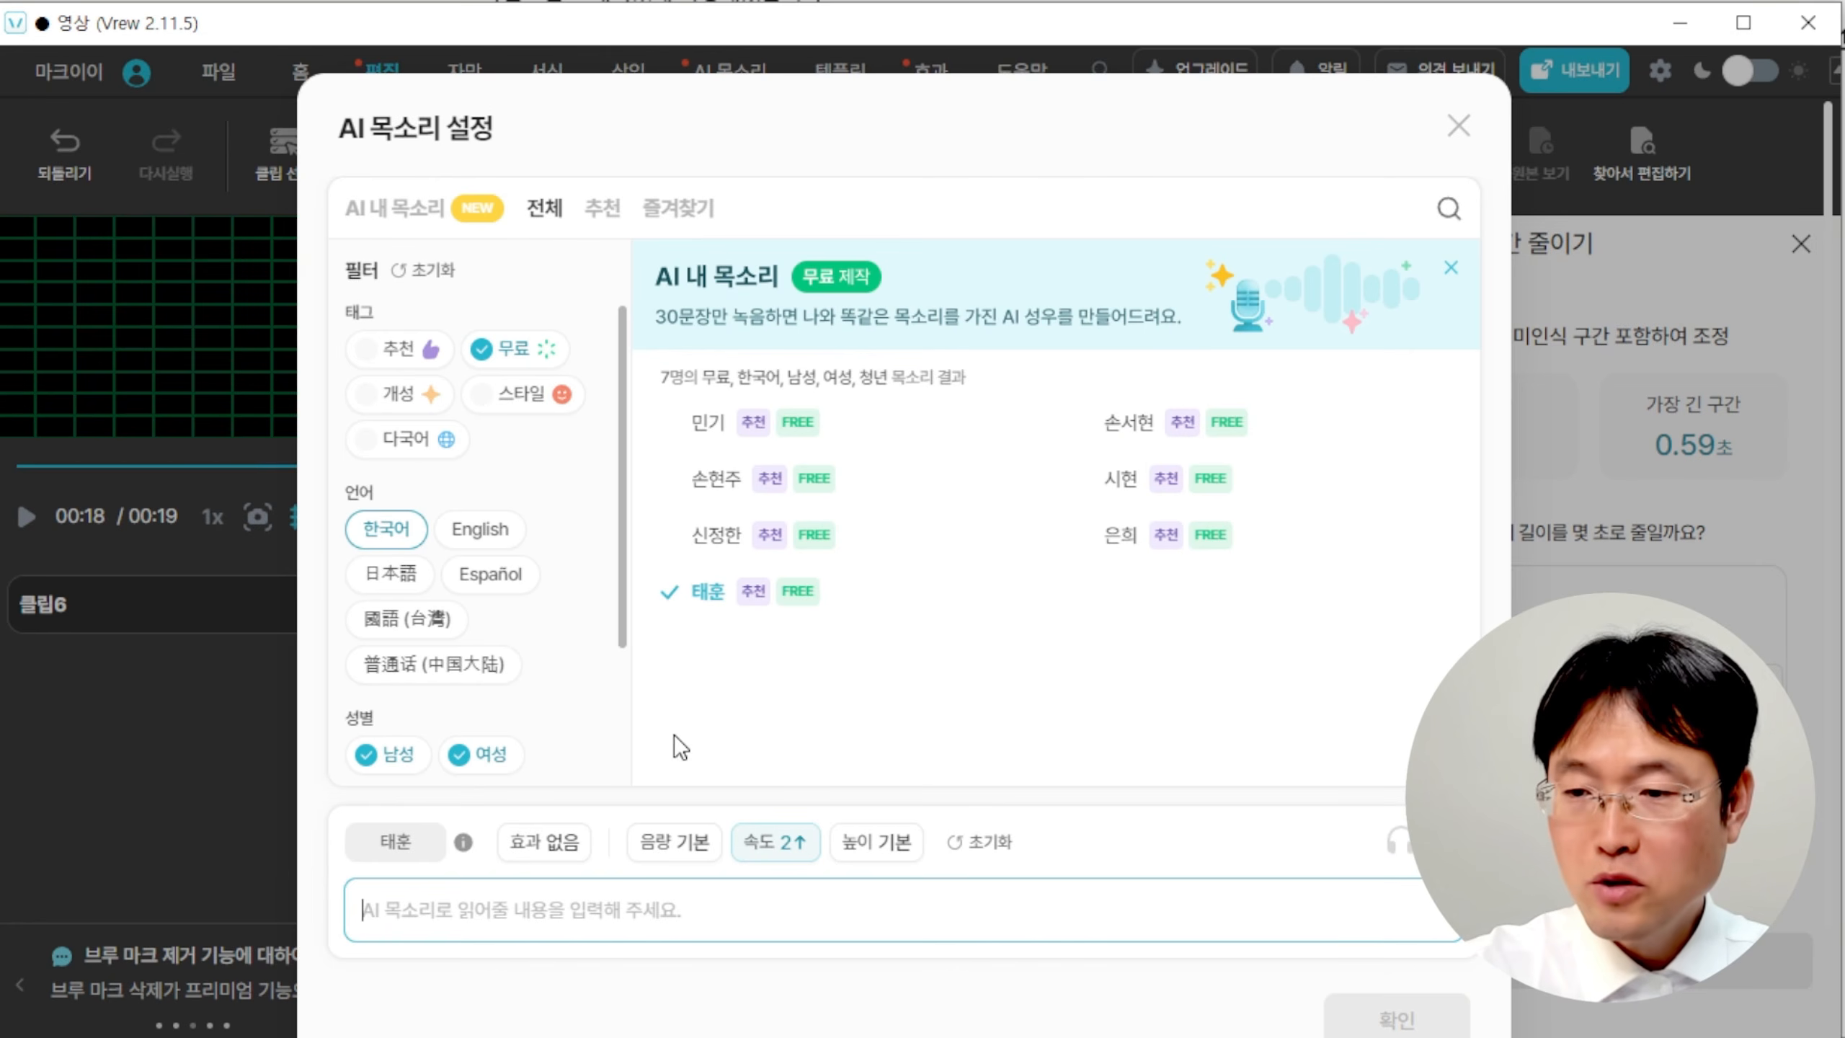
pyautogui.click(1072, 546)
# Paste the girlfriend's second line as the voice text, delete the stray Japanese "っていう" after 배당금, and generate the voice clips.
pyautogui.click(585, 918)
pyautogui.hotkey('ctrl', 'v')
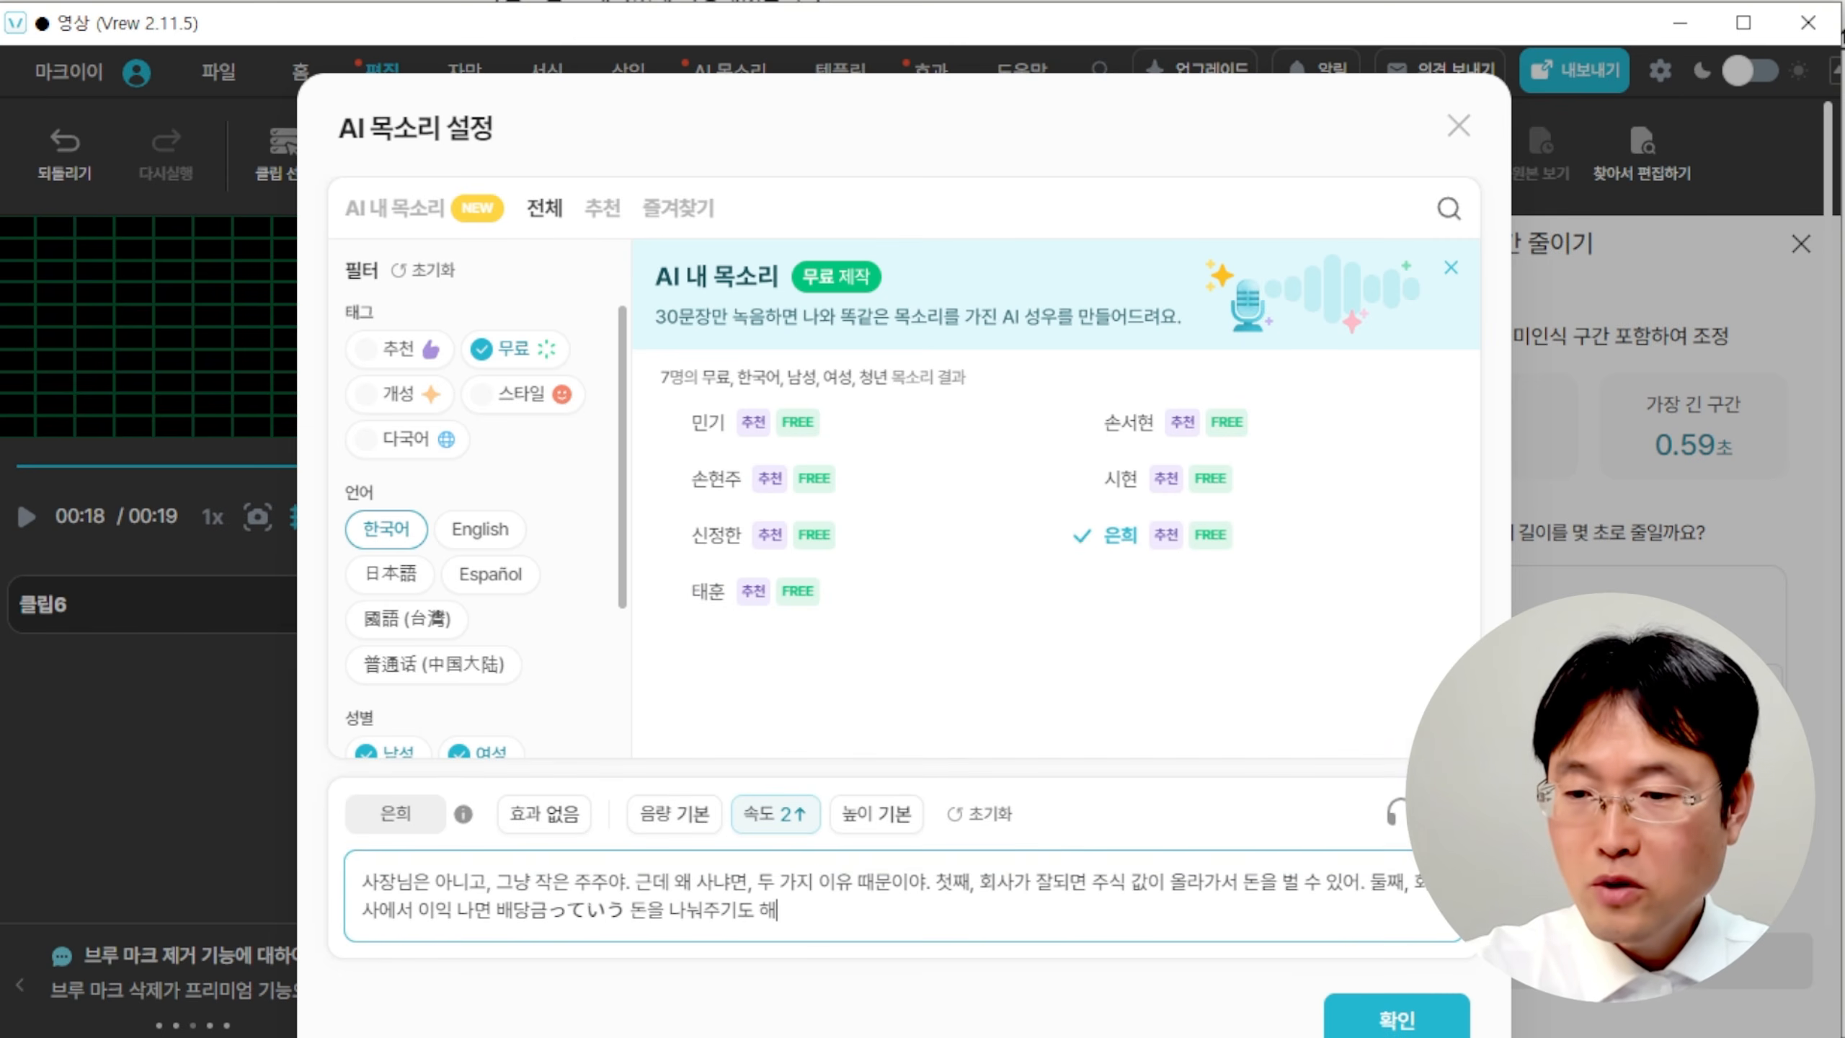
pyautogui.moveTo(548, 911); pyautogui.dragTo(623, 910)
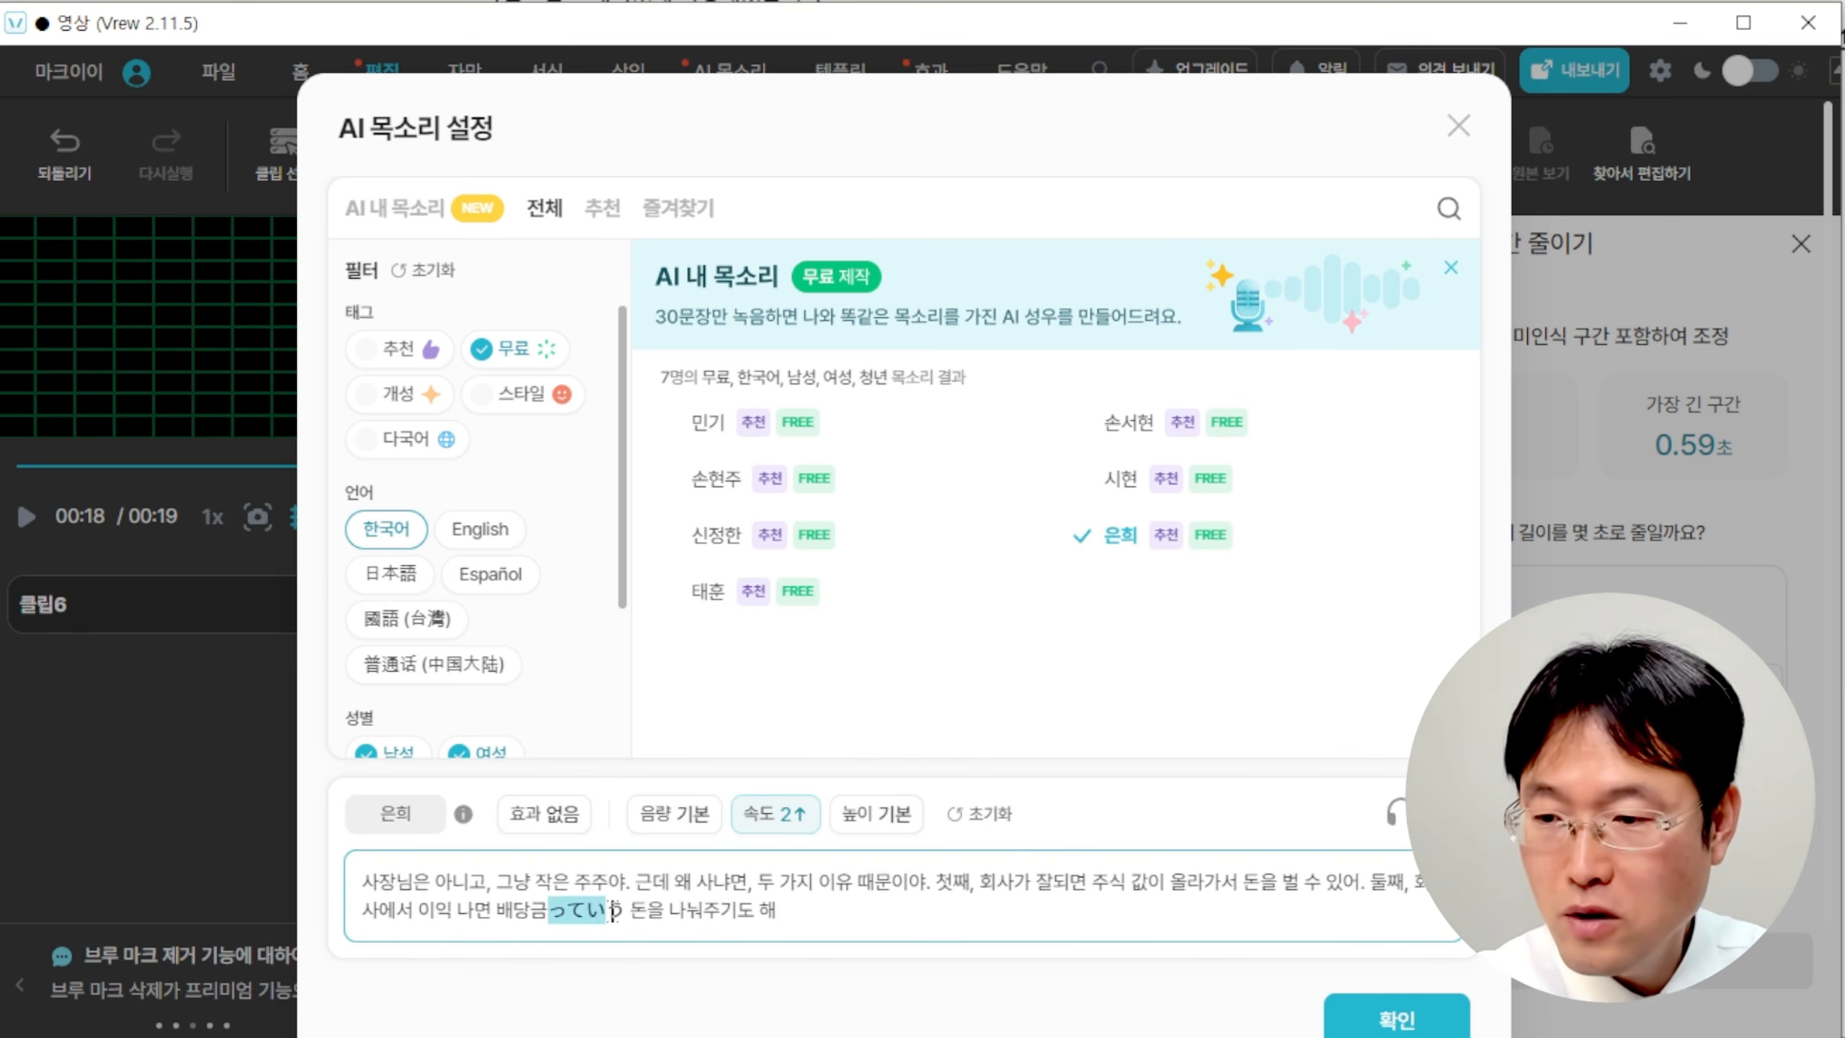
pyautogui.press('BackSpace')
pyautogui.click(1392, 1022)
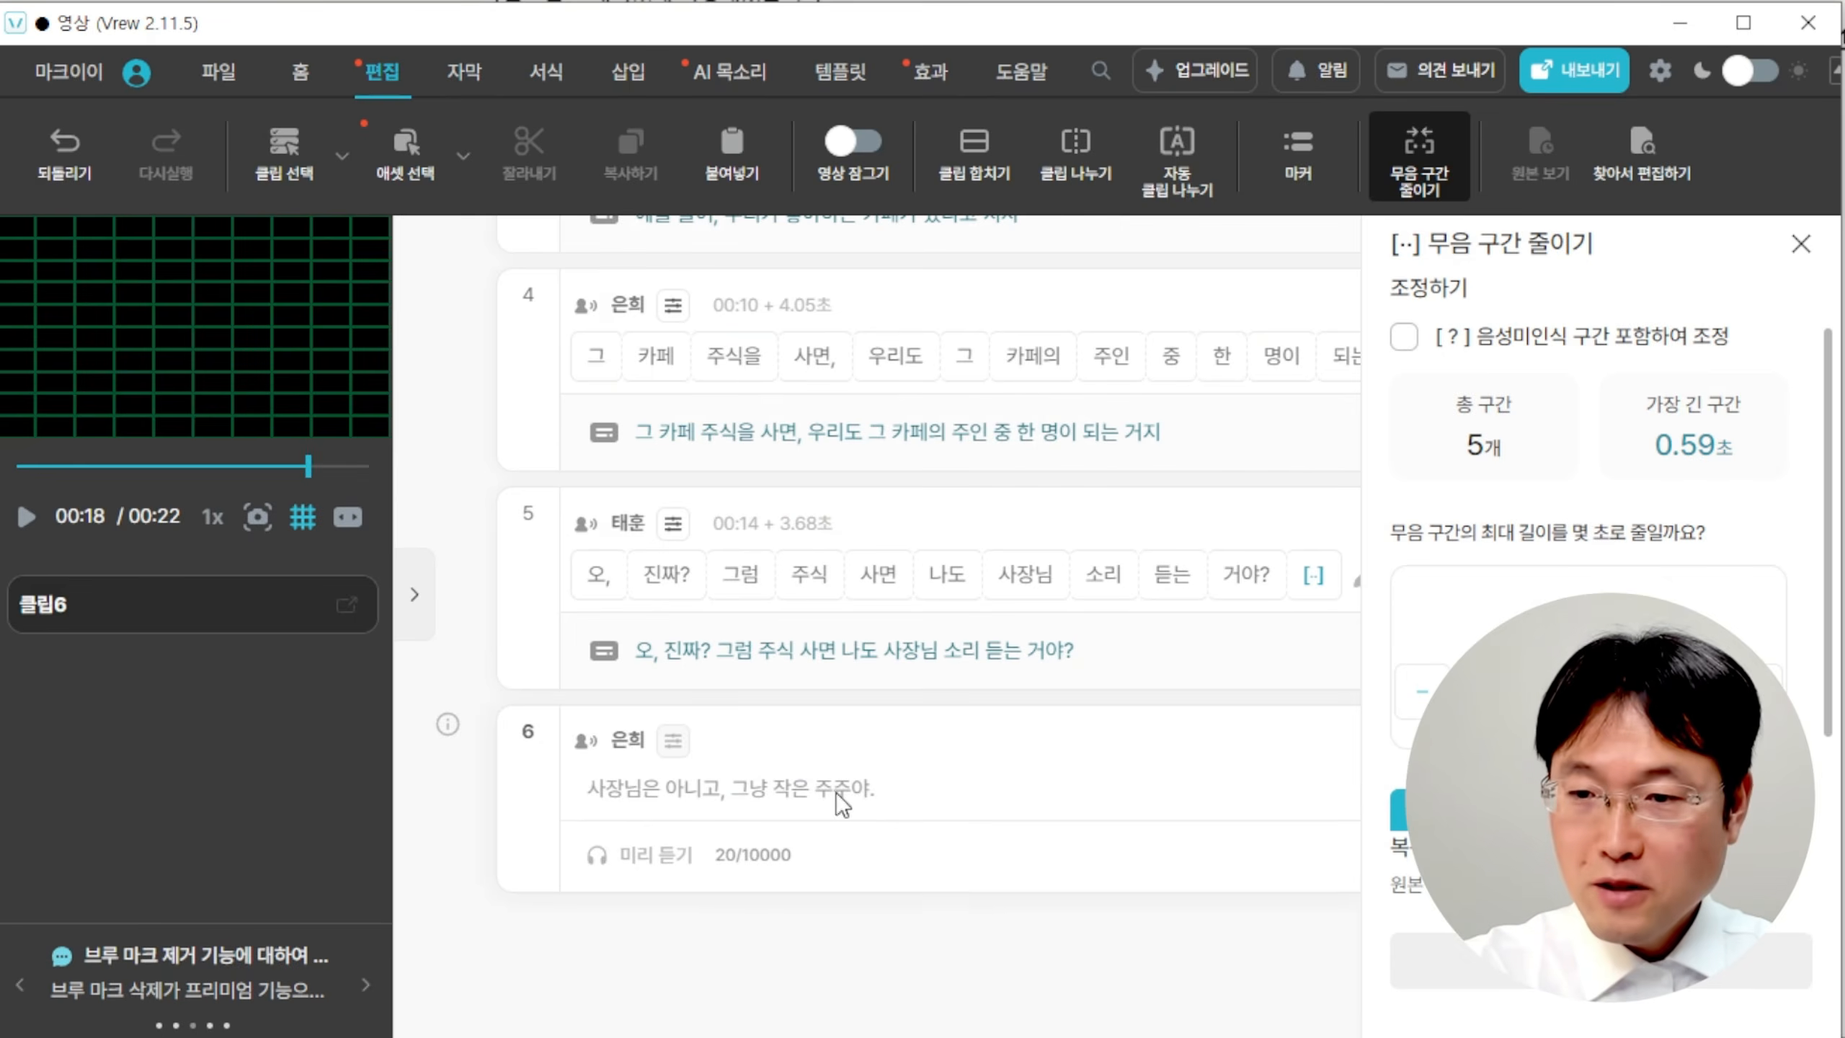
pyautogui.scroll(-5, 999, 847)
pyautogui.scroll(-5, 1001, 847)
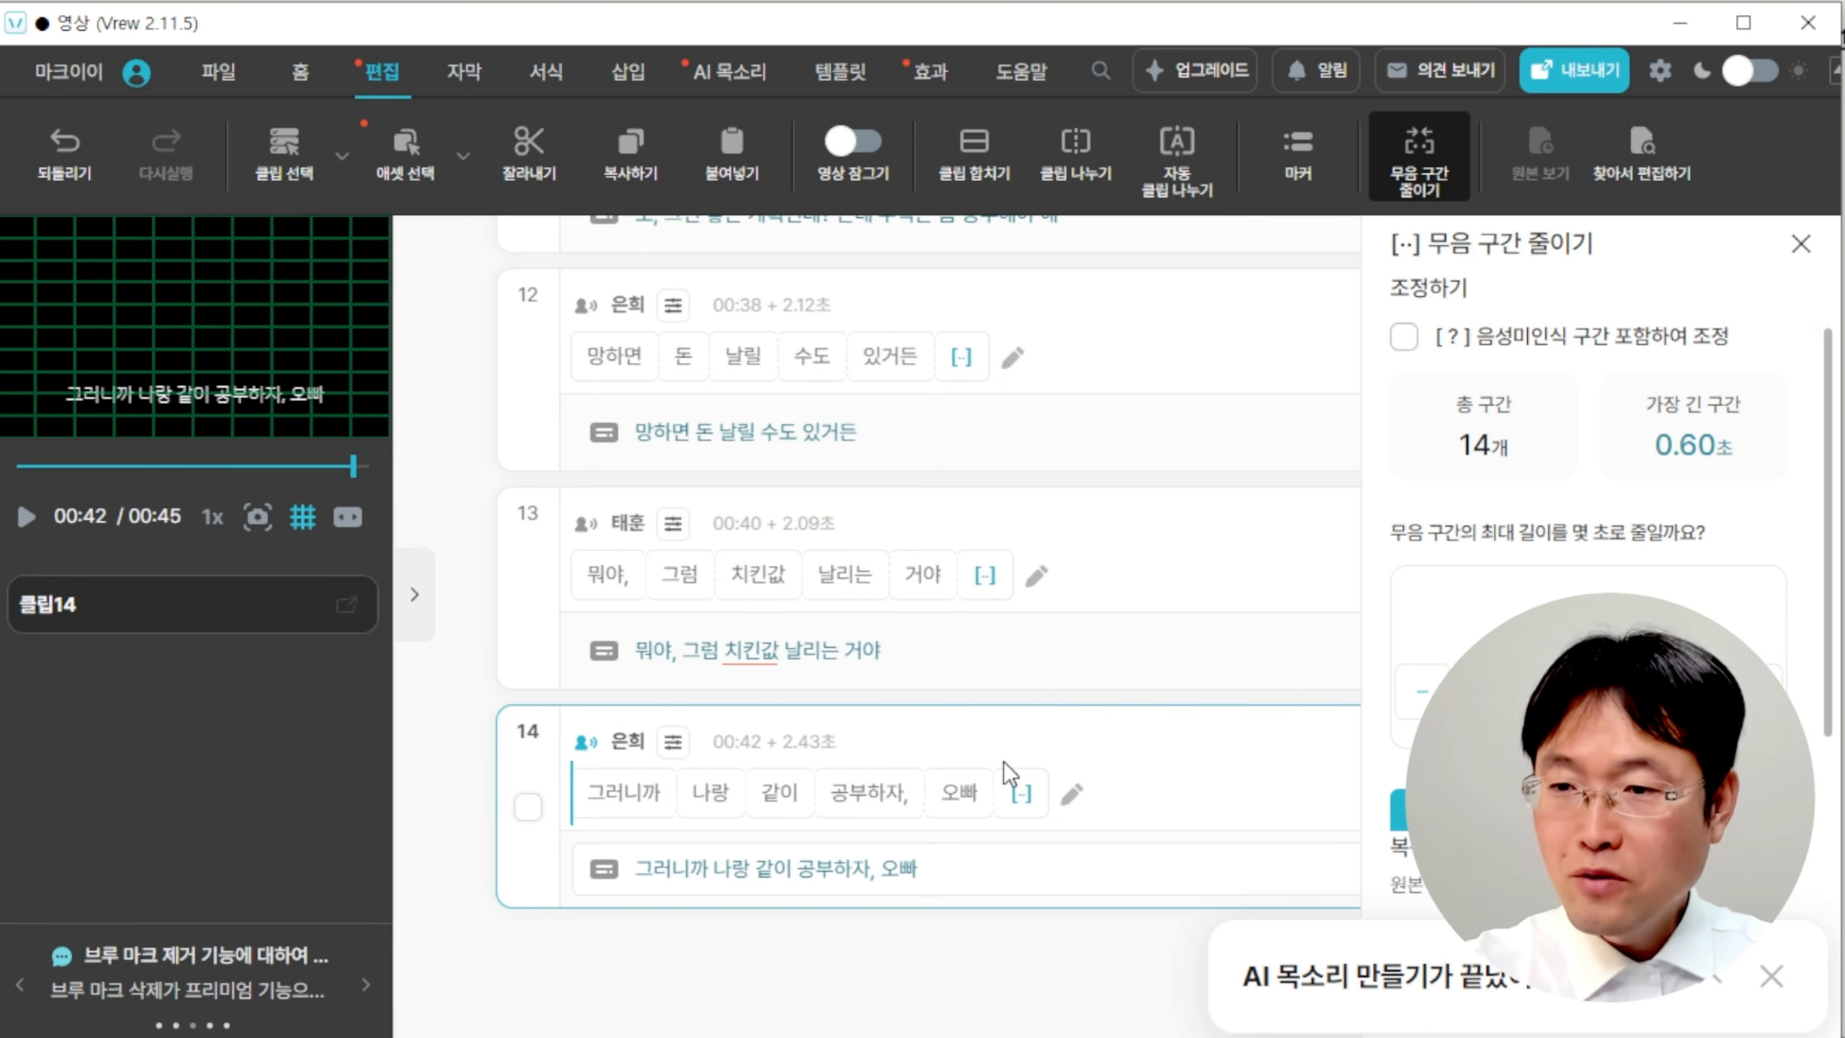
# Select all clips, shorten their silent sections to a maximum of 0.2초, and return to the first clip.
pyautogui.click(529, 805)
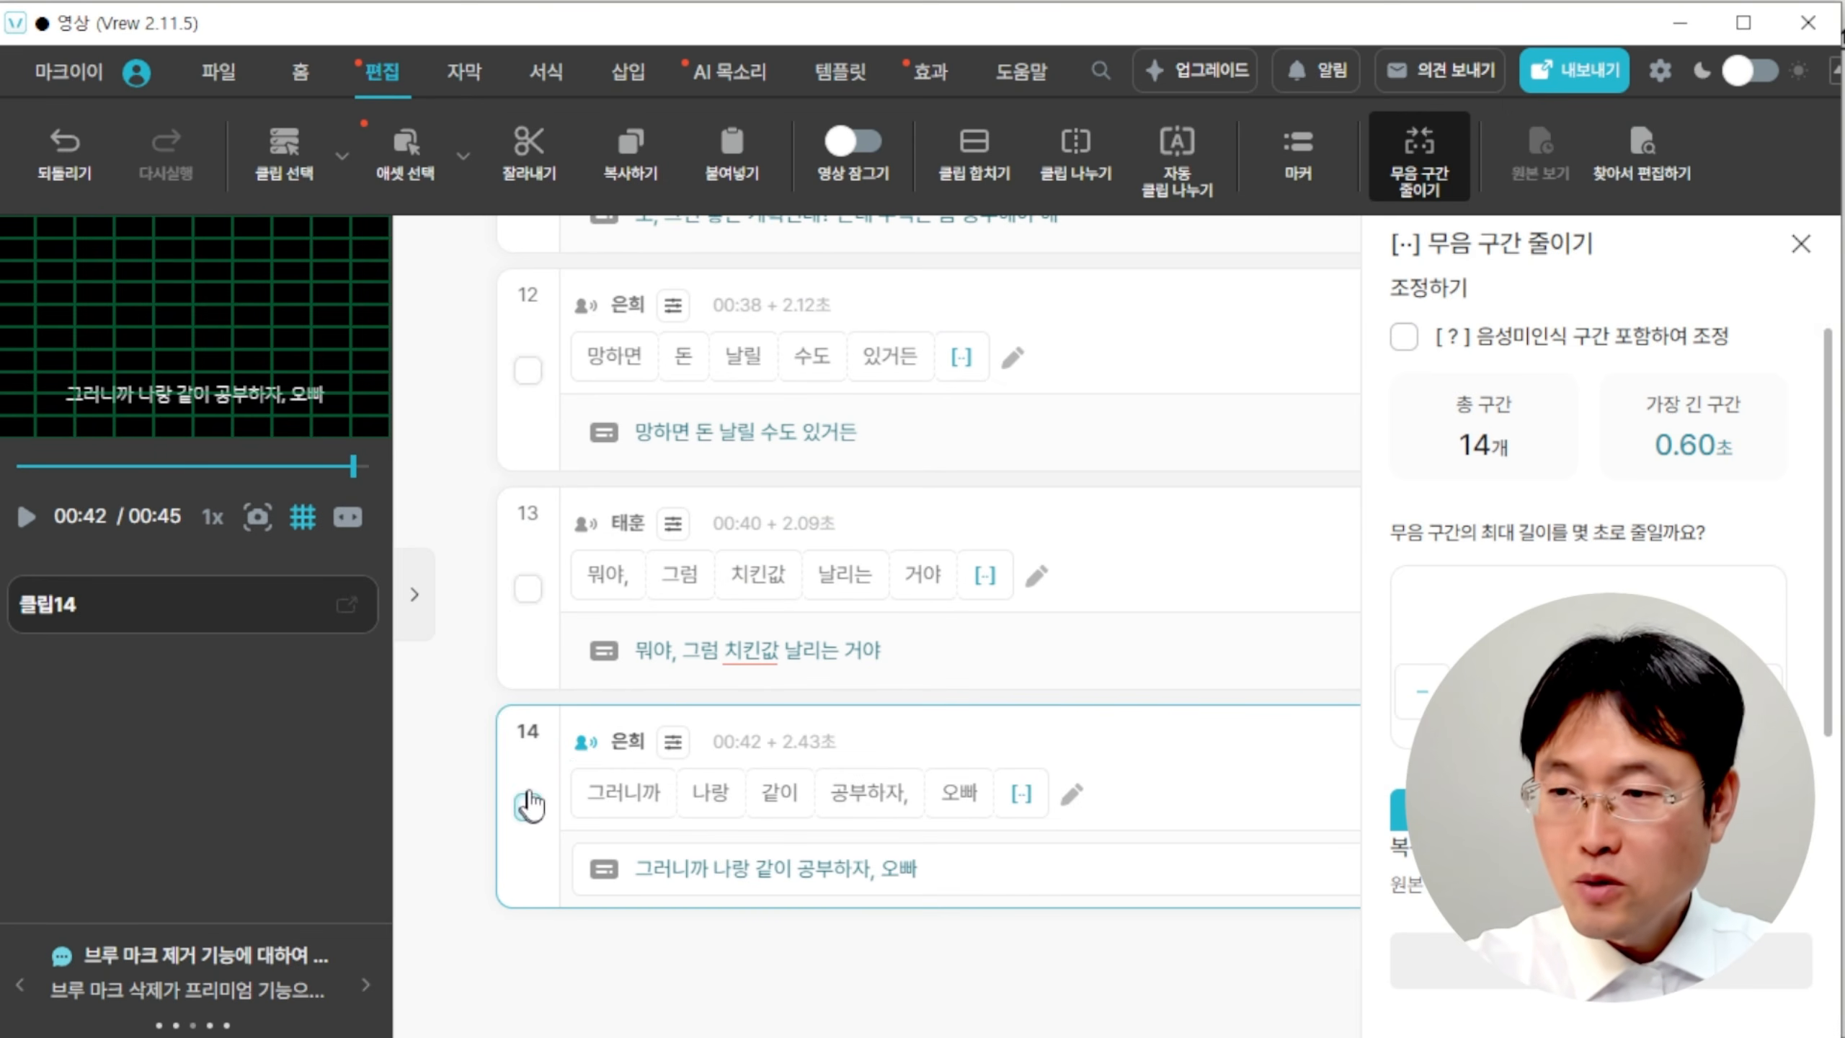
pyautogui.hotkey('ctrl', 'a')
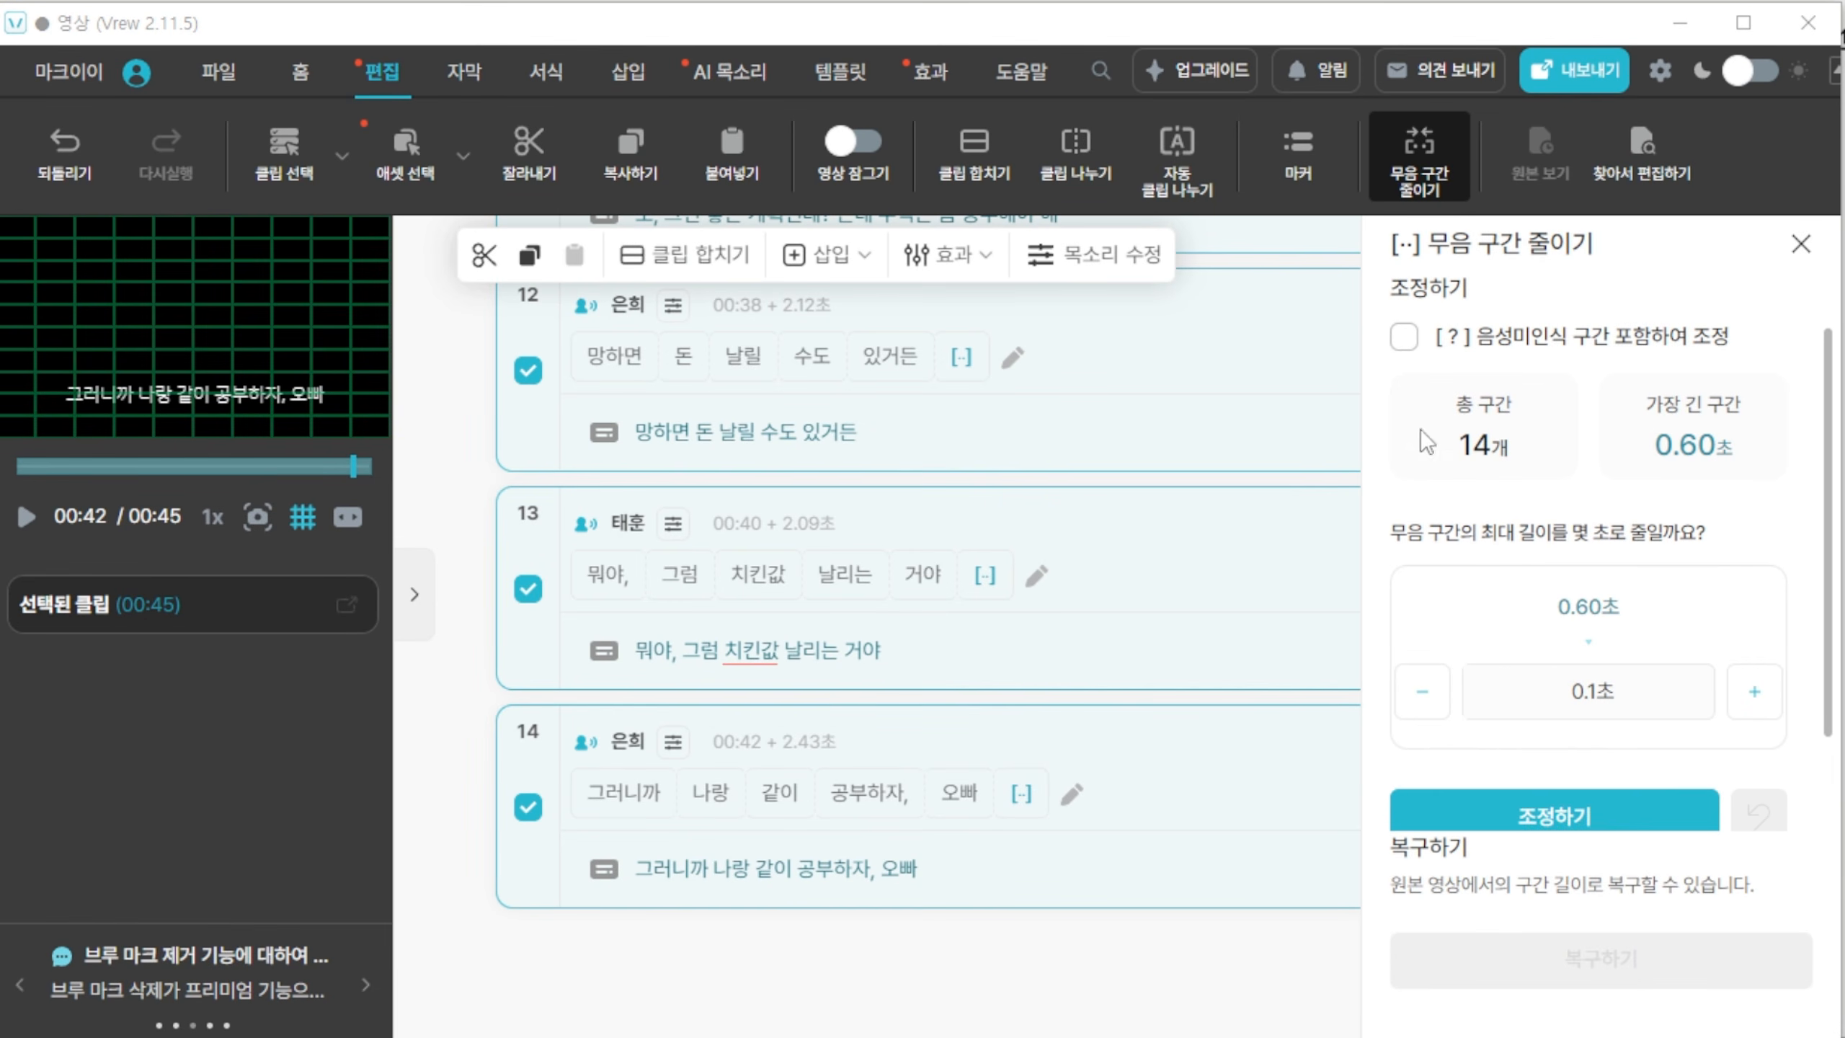
pyautogui.click(1756, 691)
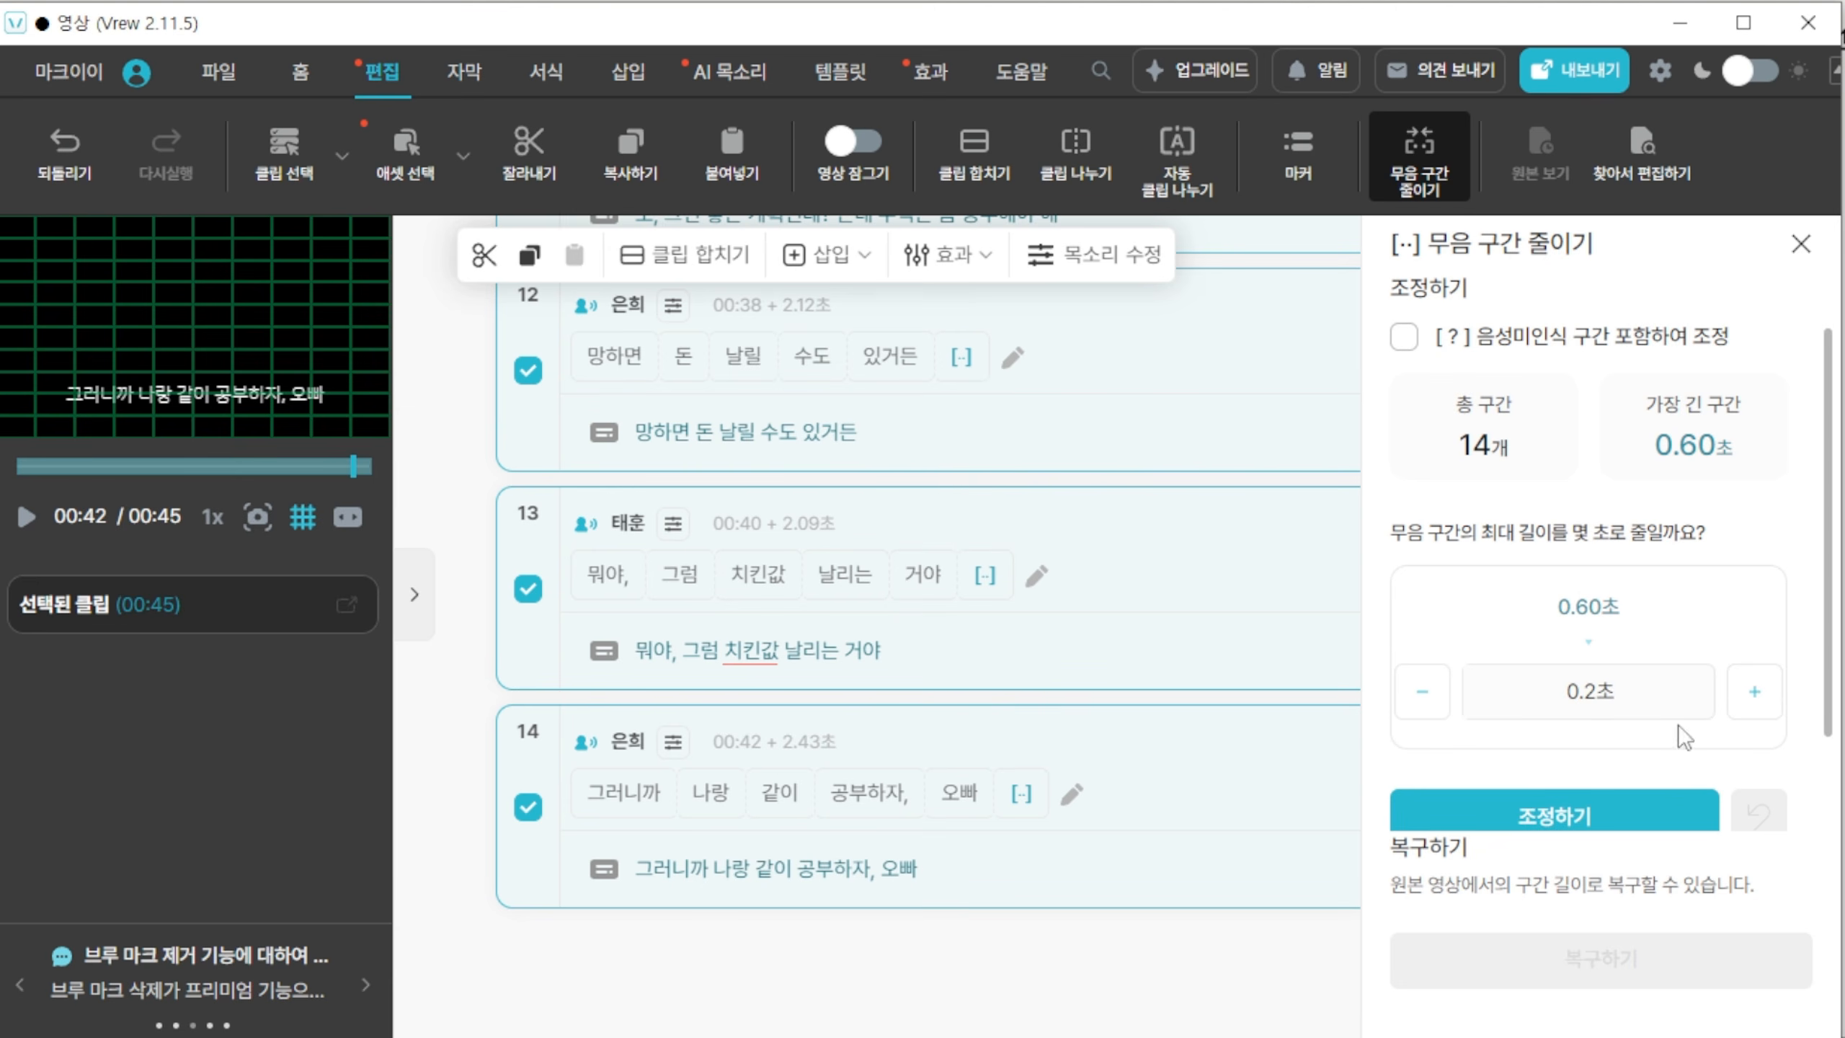
pyautogui.click(1539, 811)
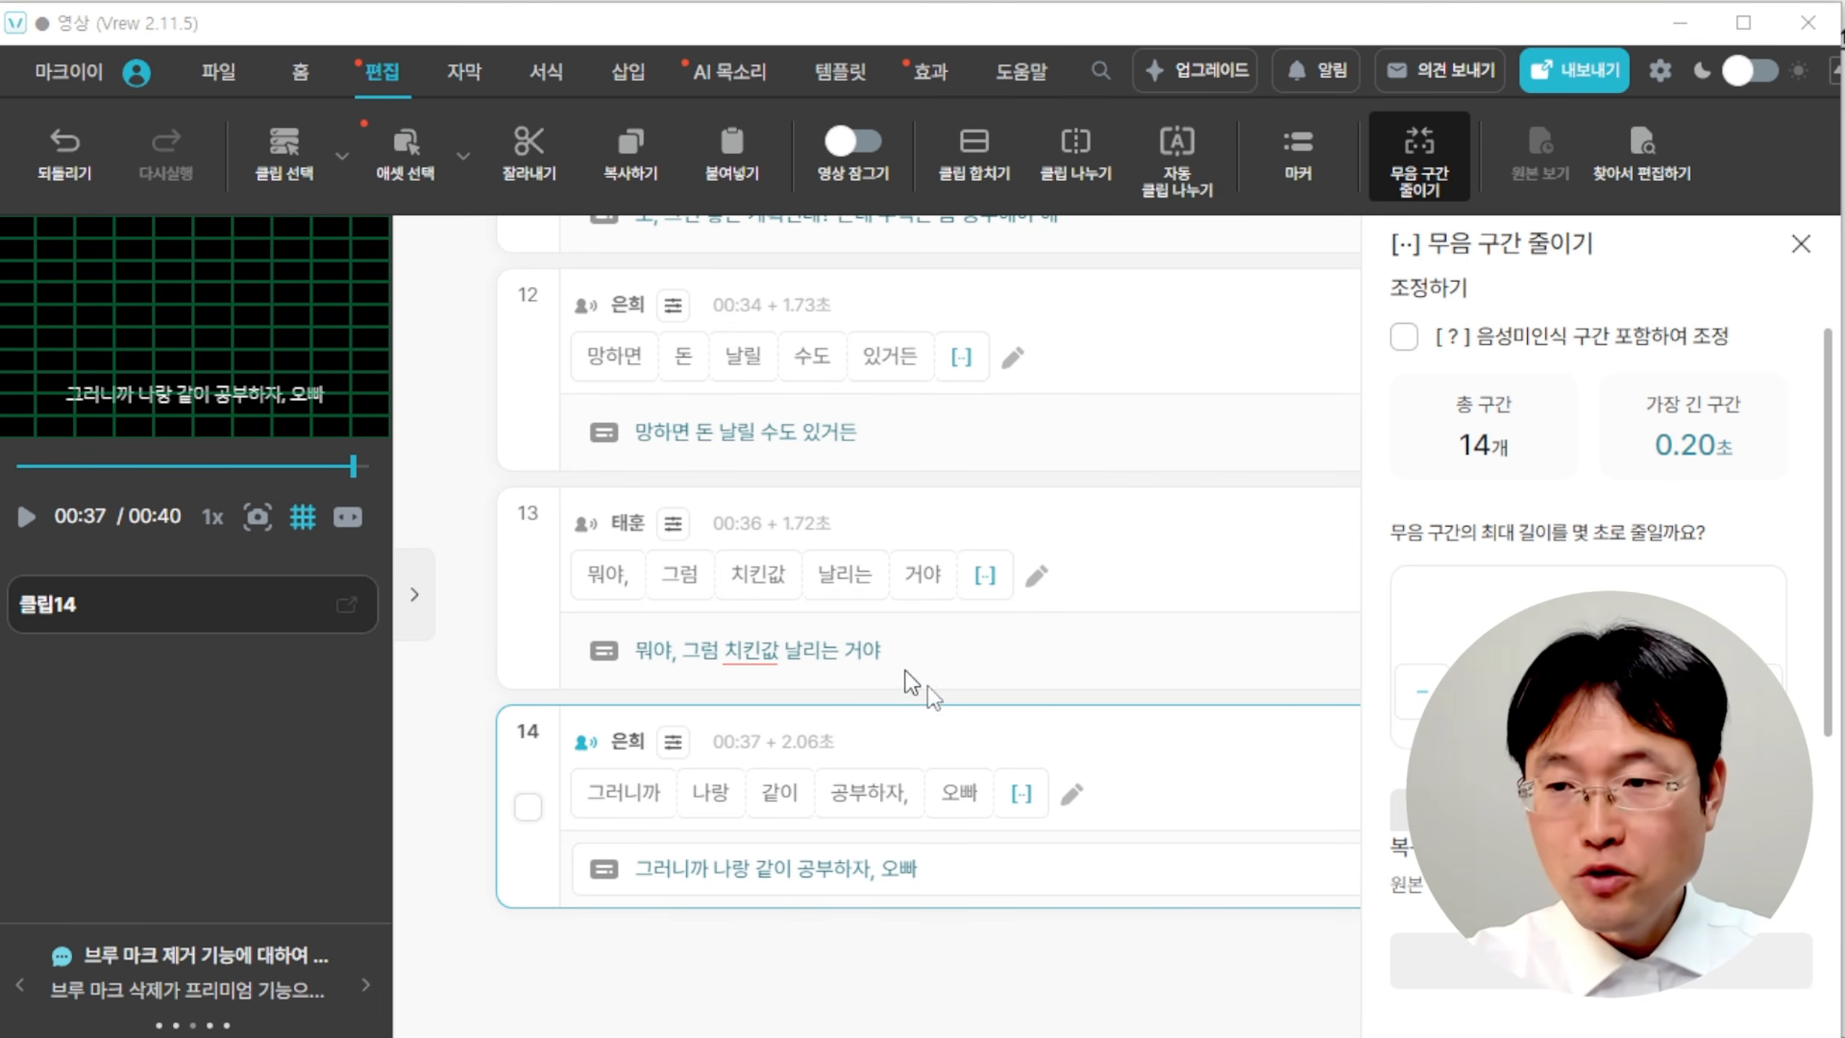
pyautogui.scroll(20, 958, 712)
pyautogui.scroll(3, 959, 712)
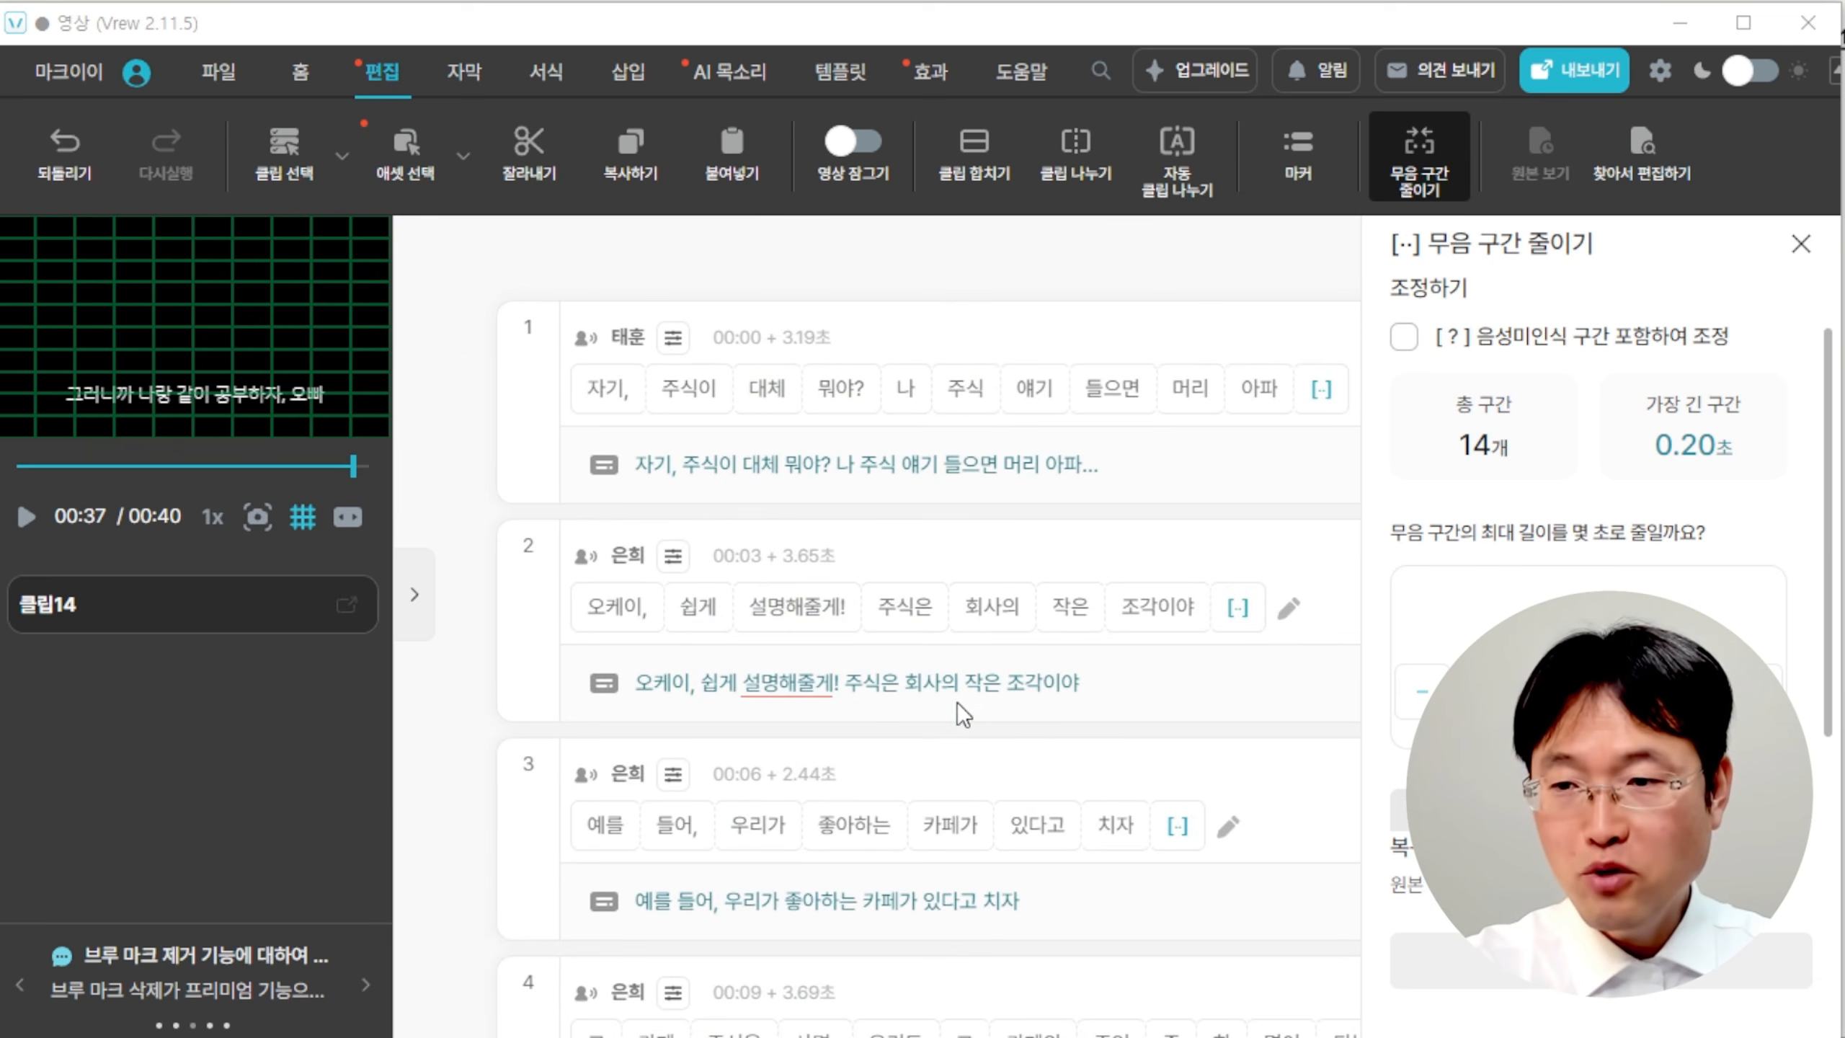
# Play back the opening dialogue clips to check the trimmed pauses, and look through the following clips.
pyautogui.click(1190, 387)
pyautogui.press('space')
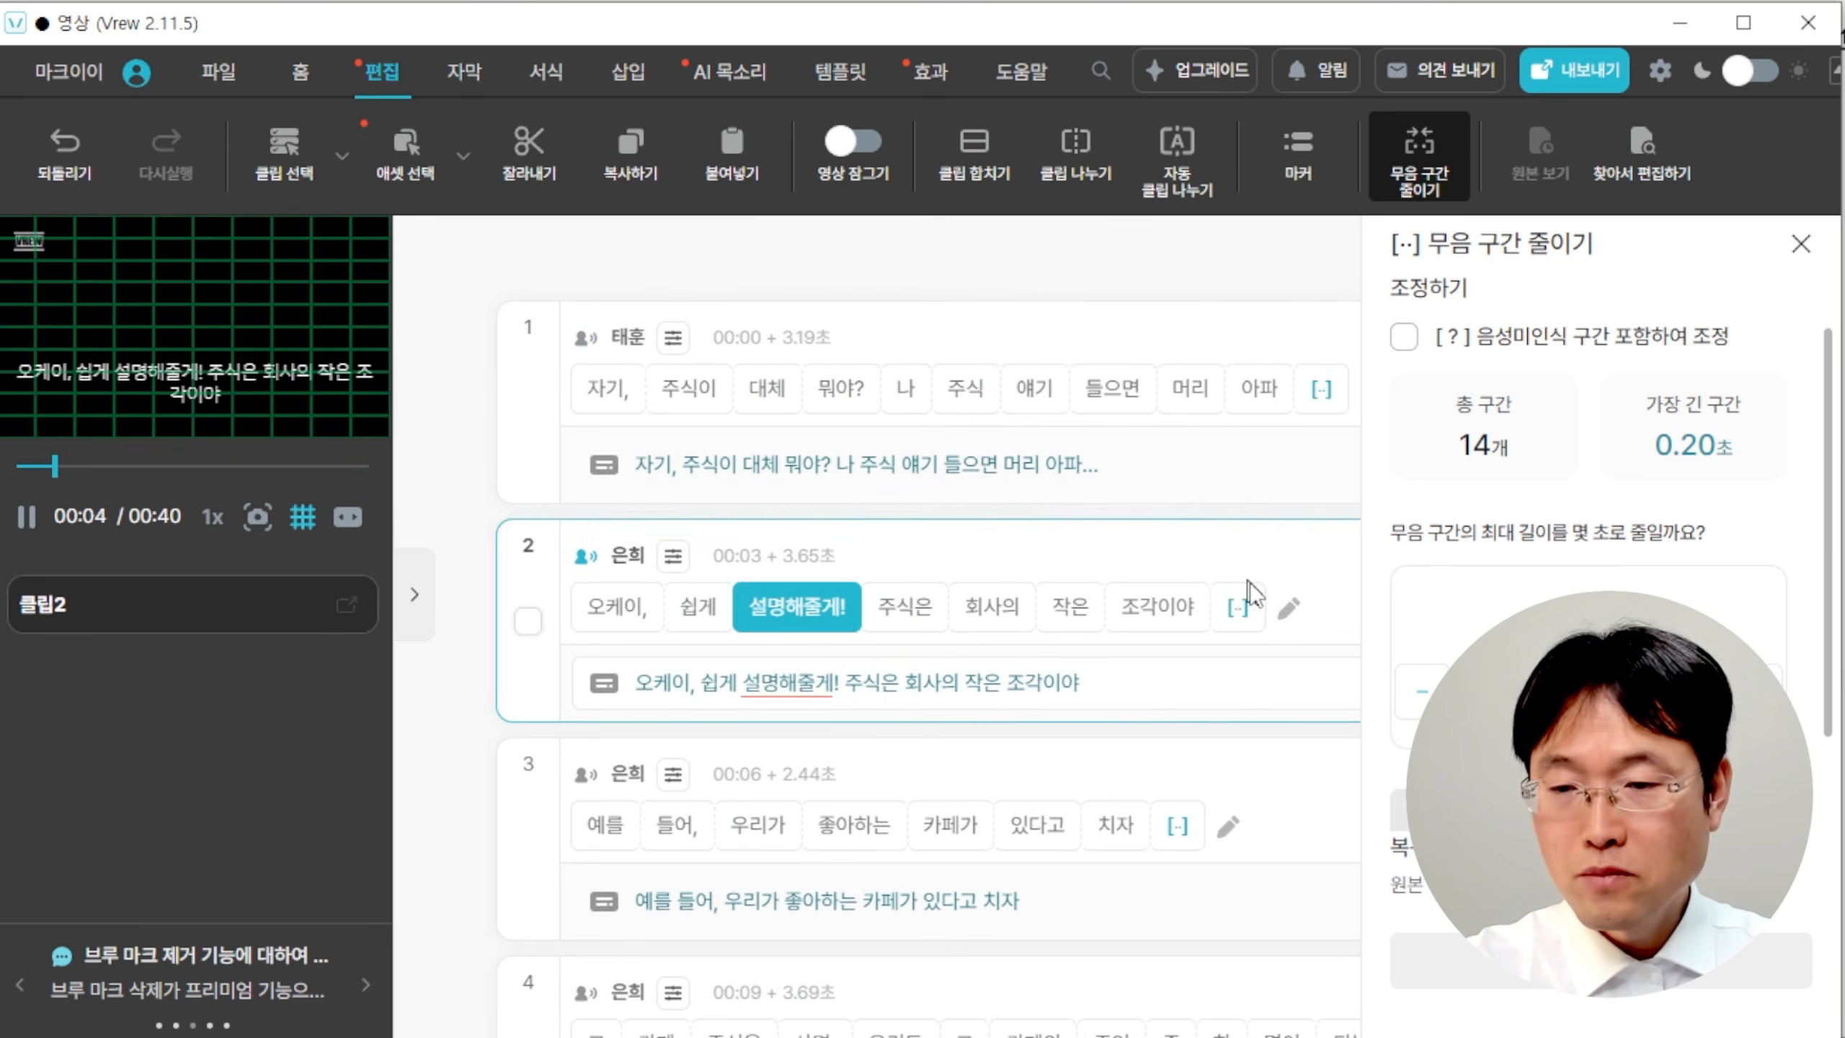
pyautogui.scroll(-4, 1311, 723)
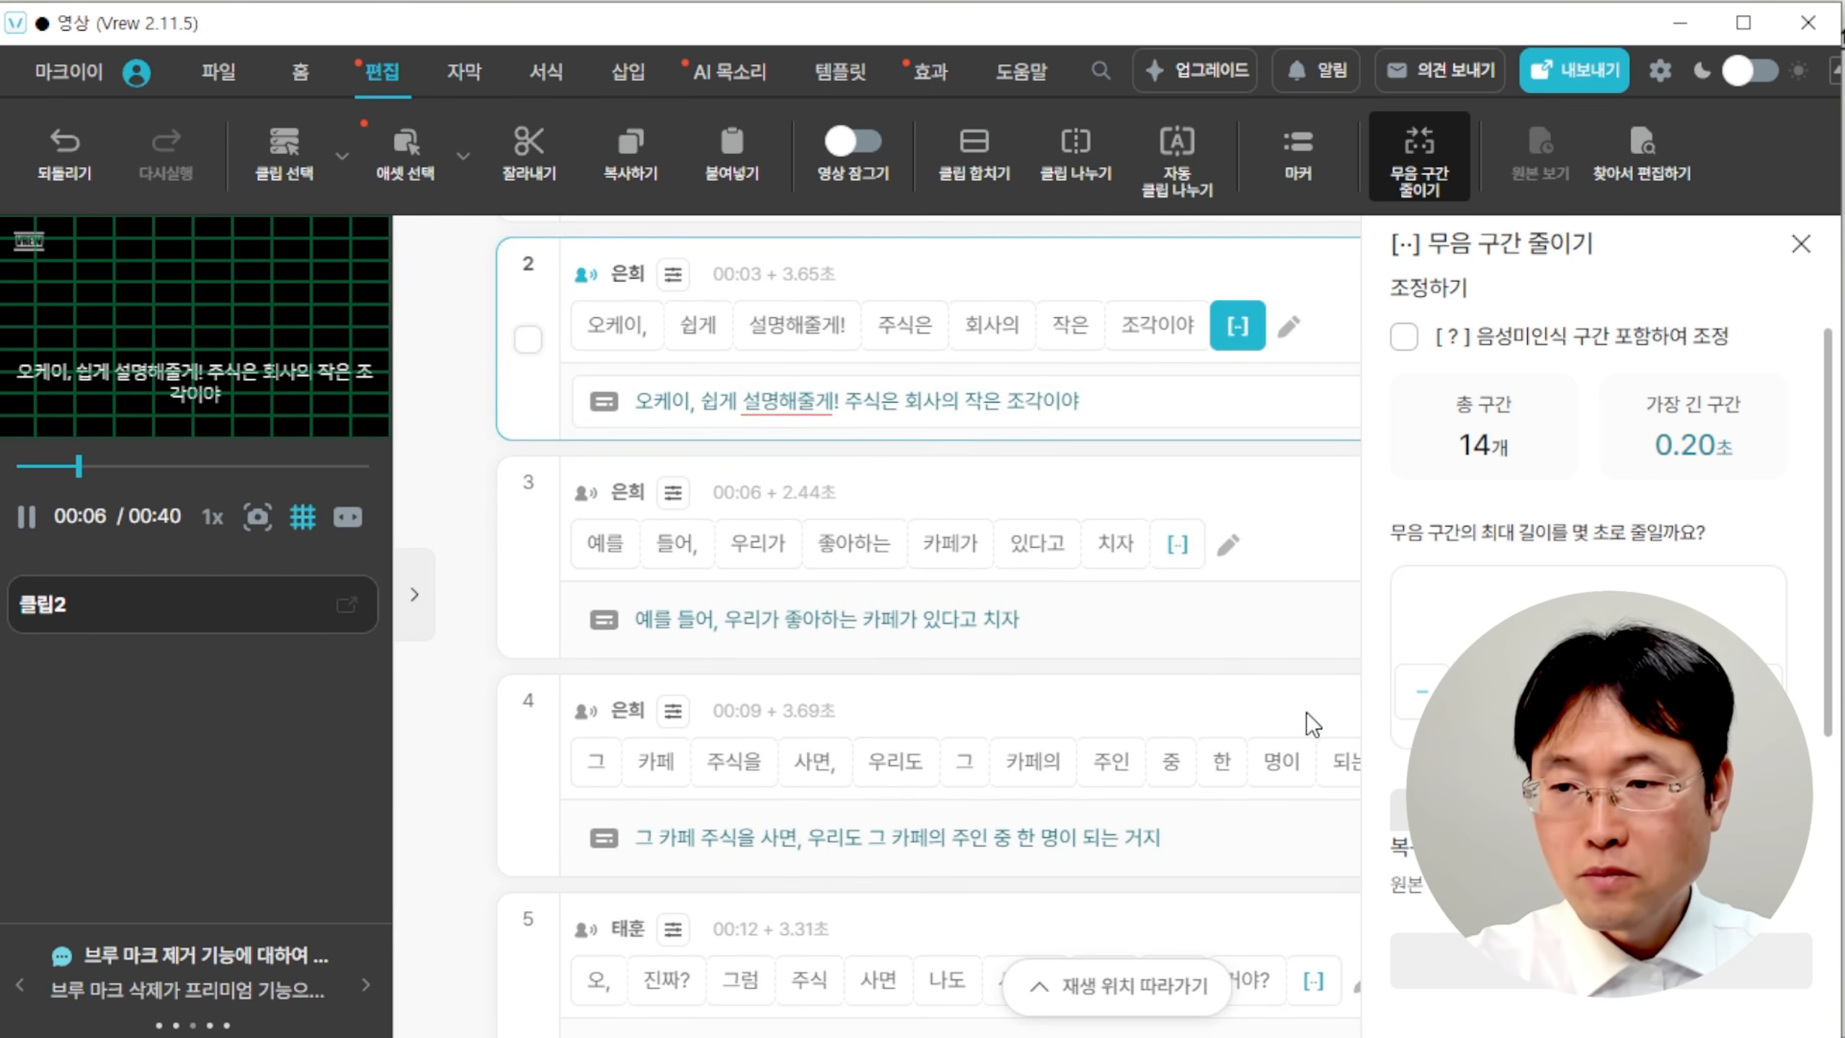
pyautogui.press('space')
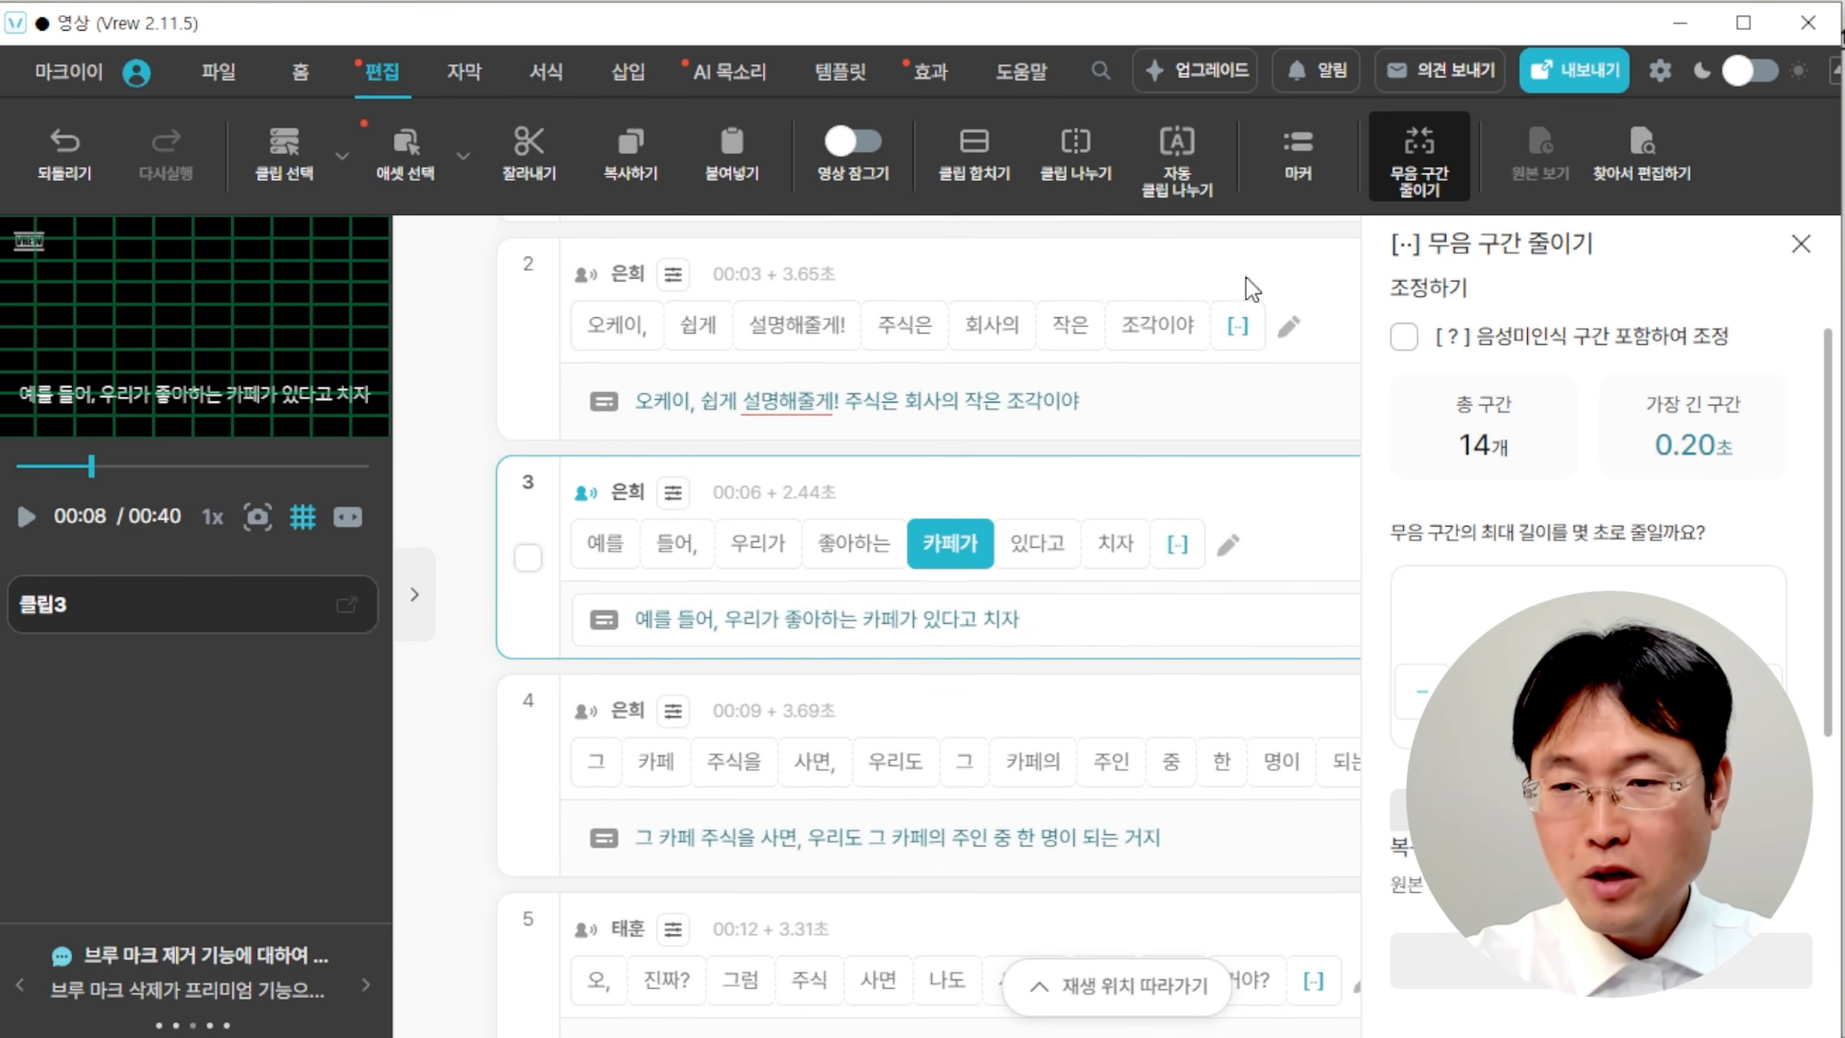
pyautogui.scroll(-7, 1057, 756)
pyautogui.scroll(-1, 1058, 771)
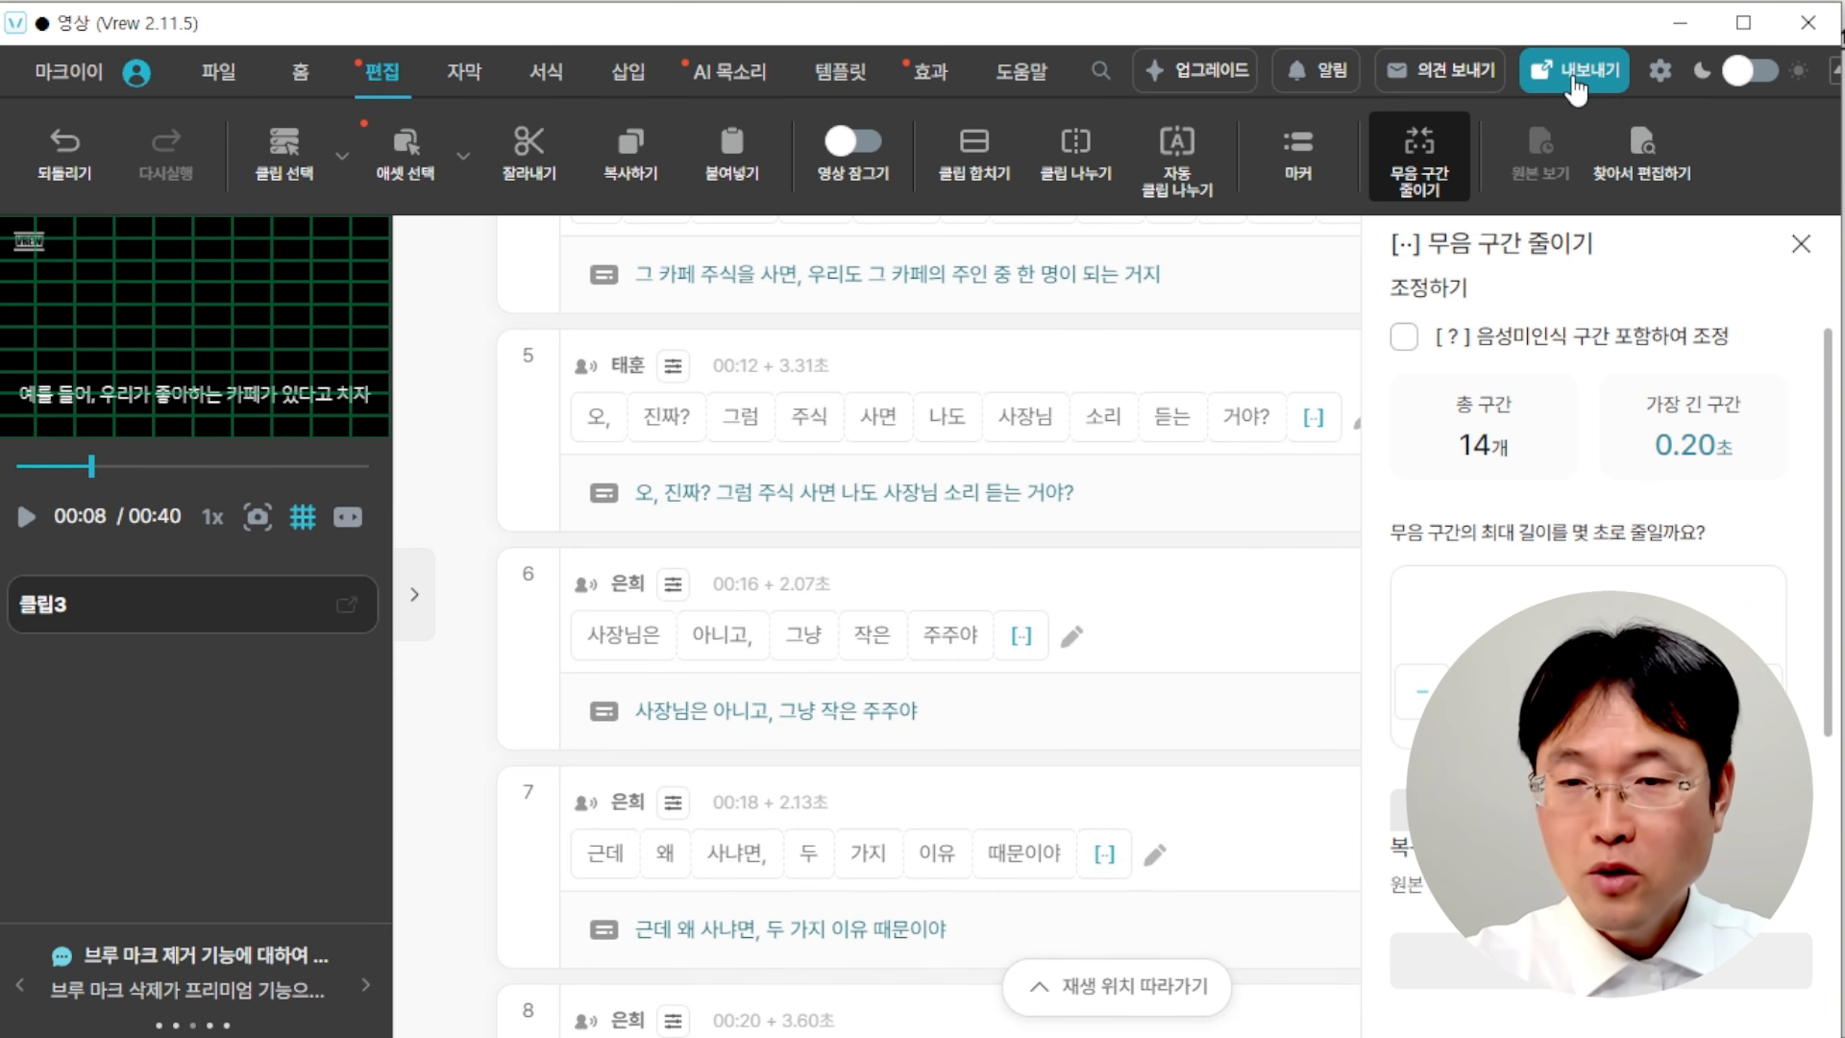
# Export the audio of all scenes and clips as an MP3 named 음성 in the 썰입니다 folder.
pyautogui.click(1574, 82)
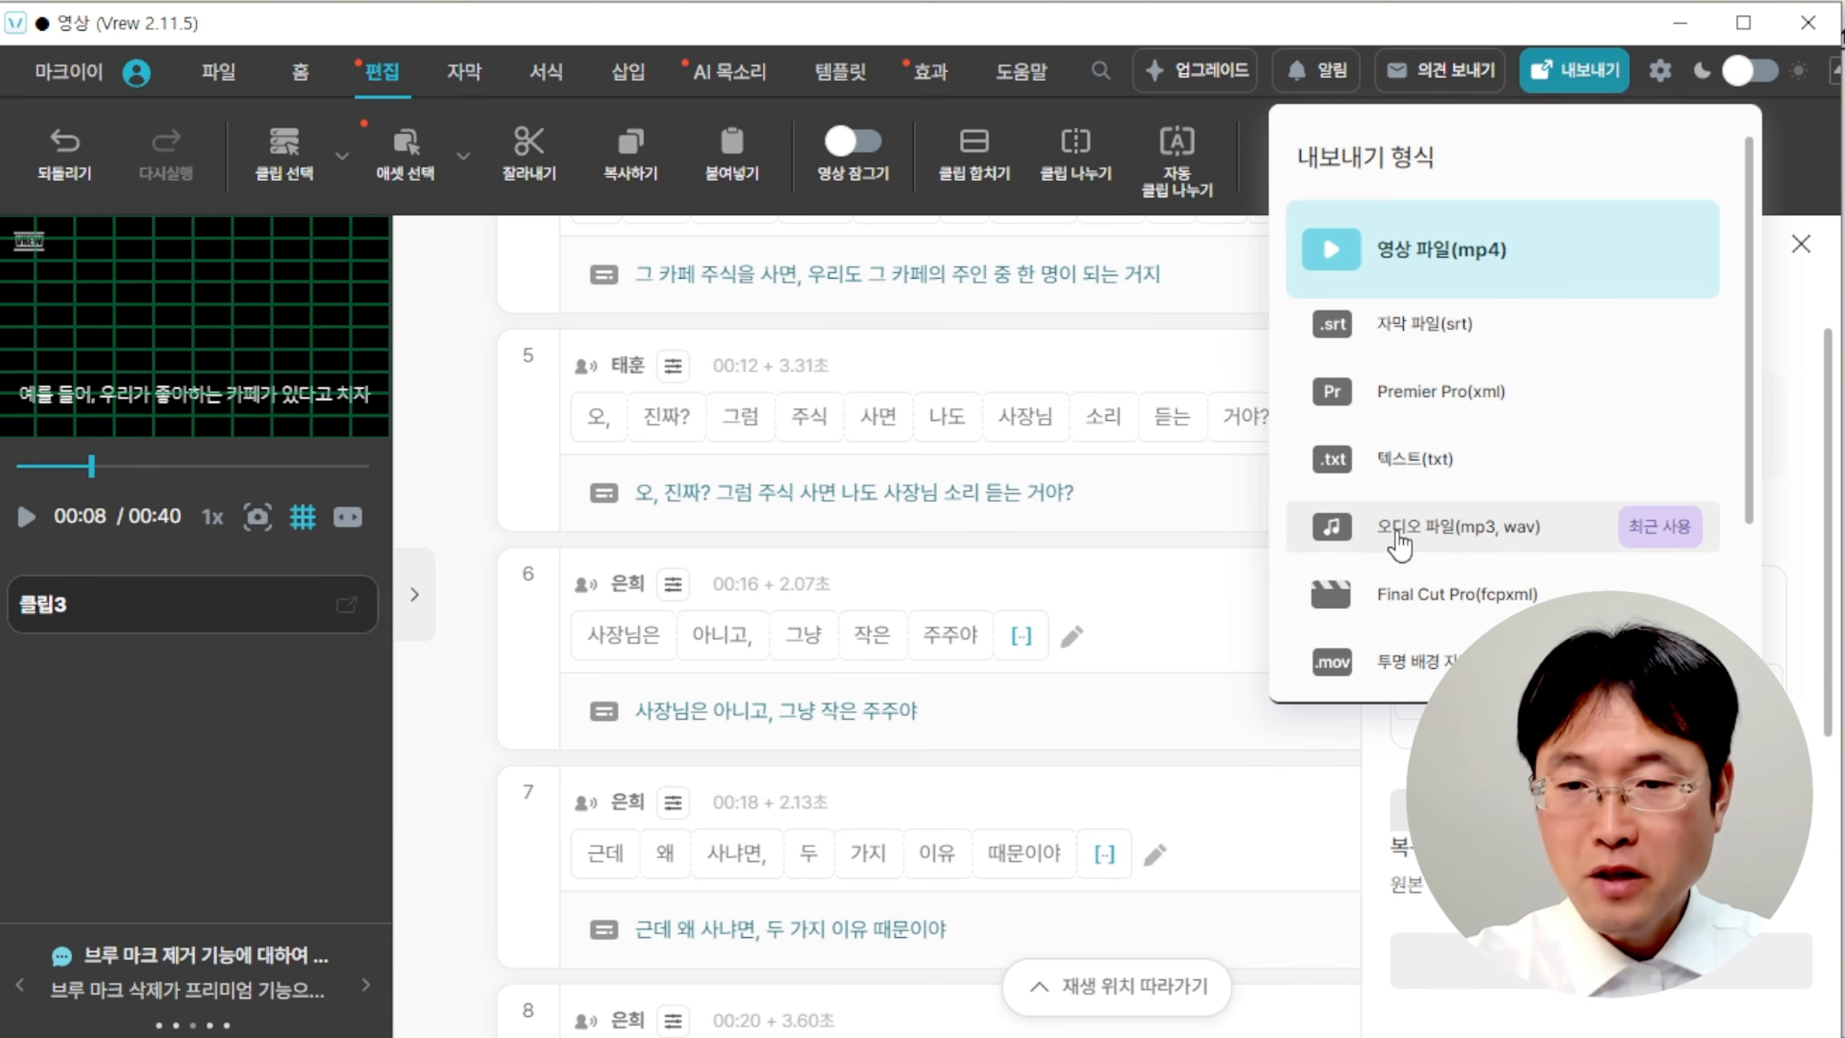
pyautogui.click(1398, 541)
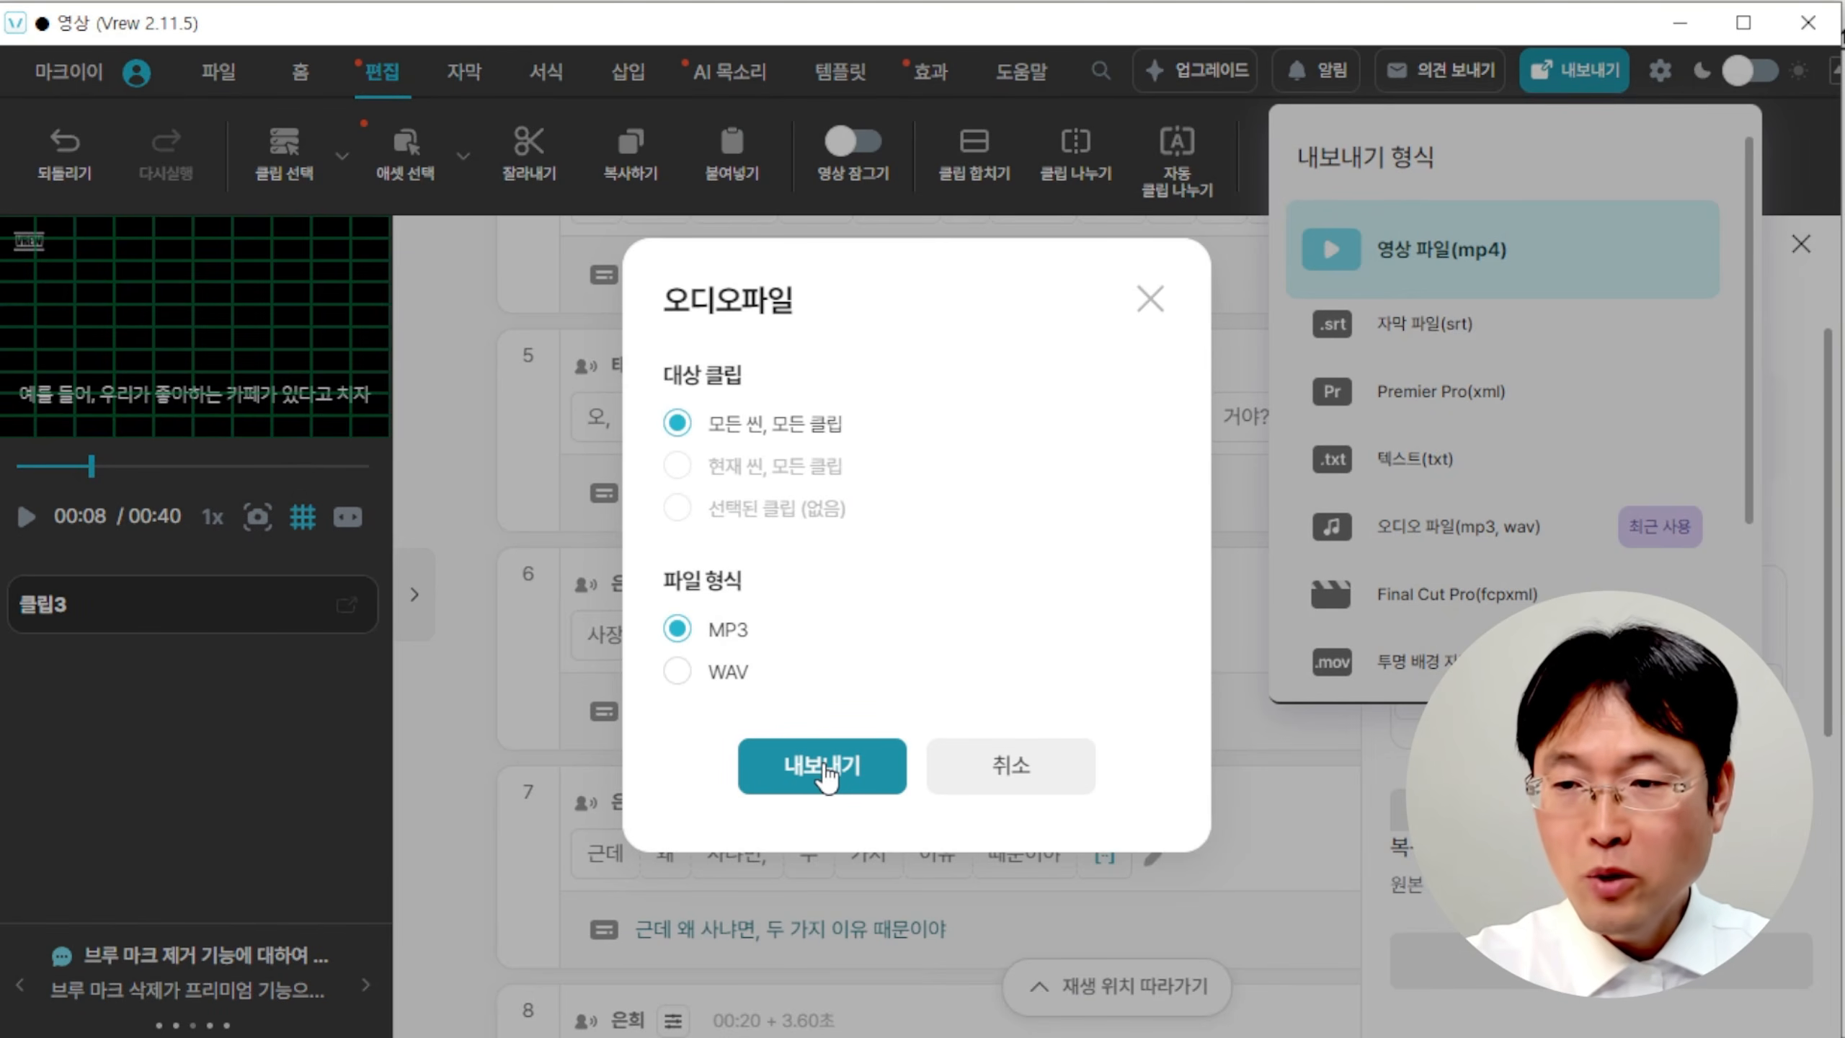
pyautogui.click(827, 767)
pyautogui.write('음ㅅ')
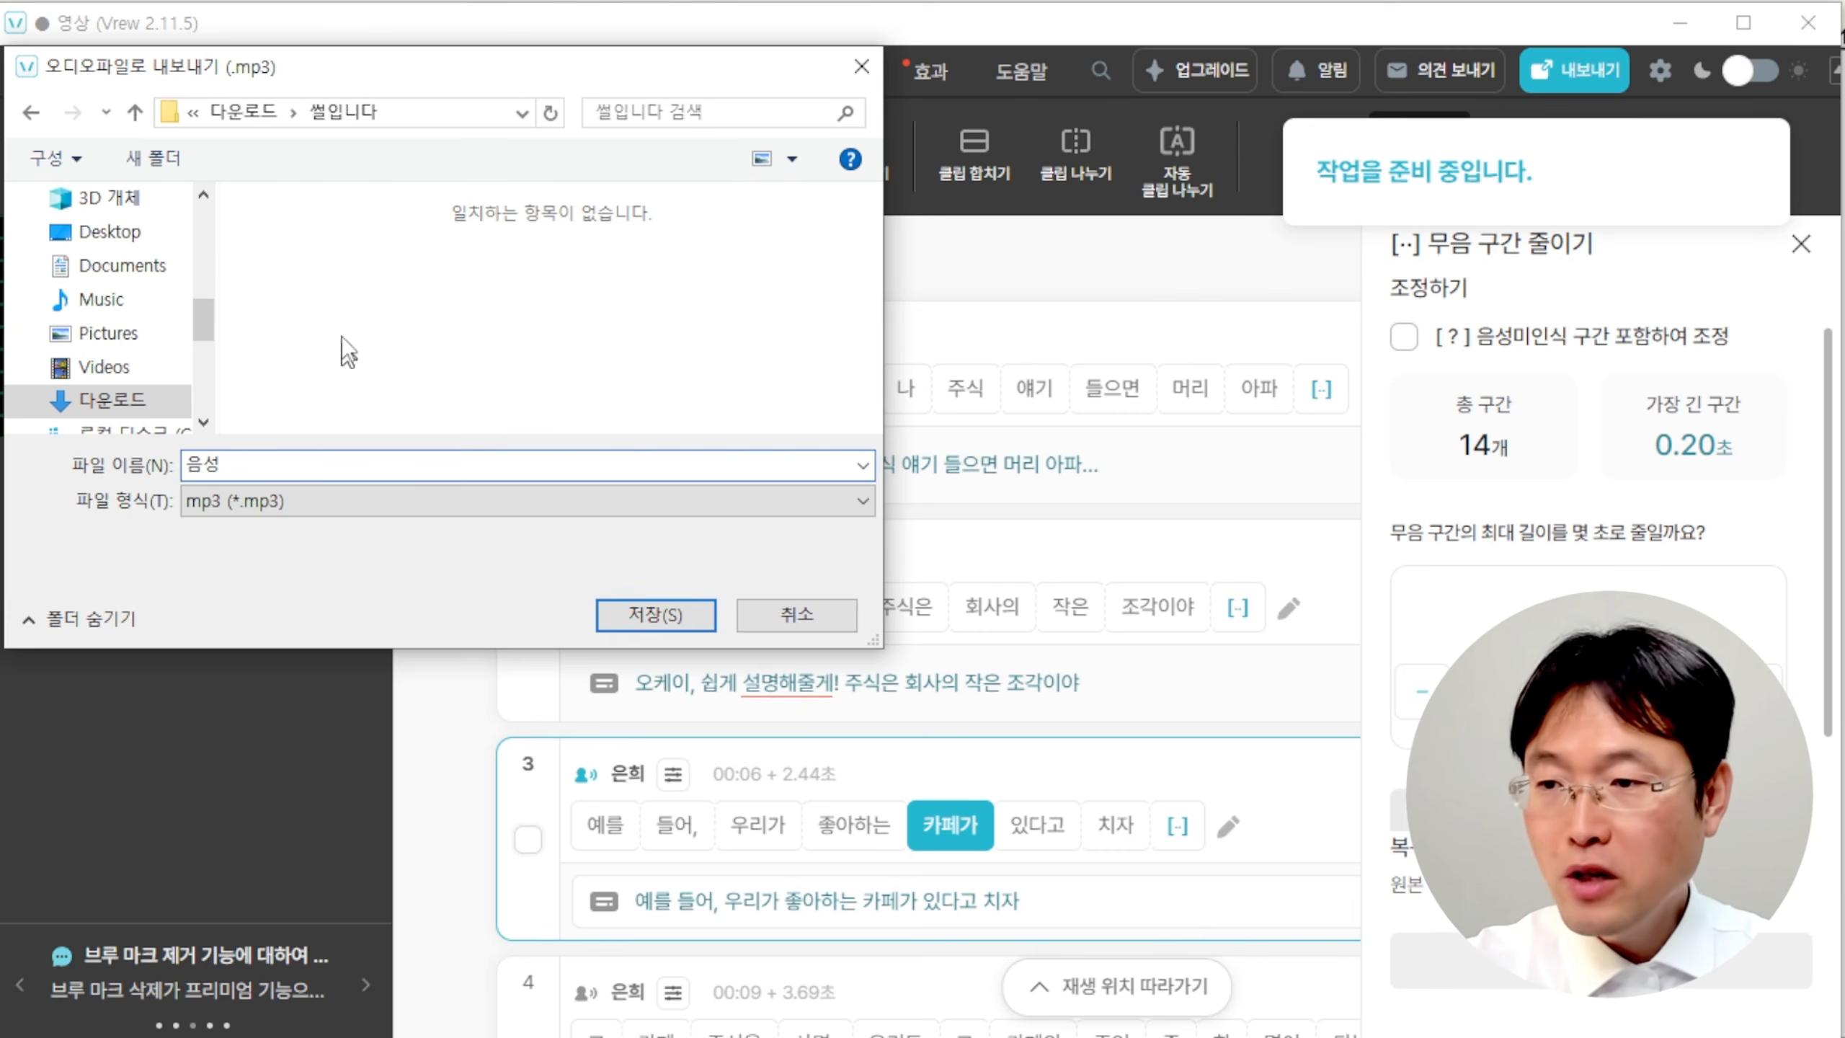
pyautogui.click(656, 614)
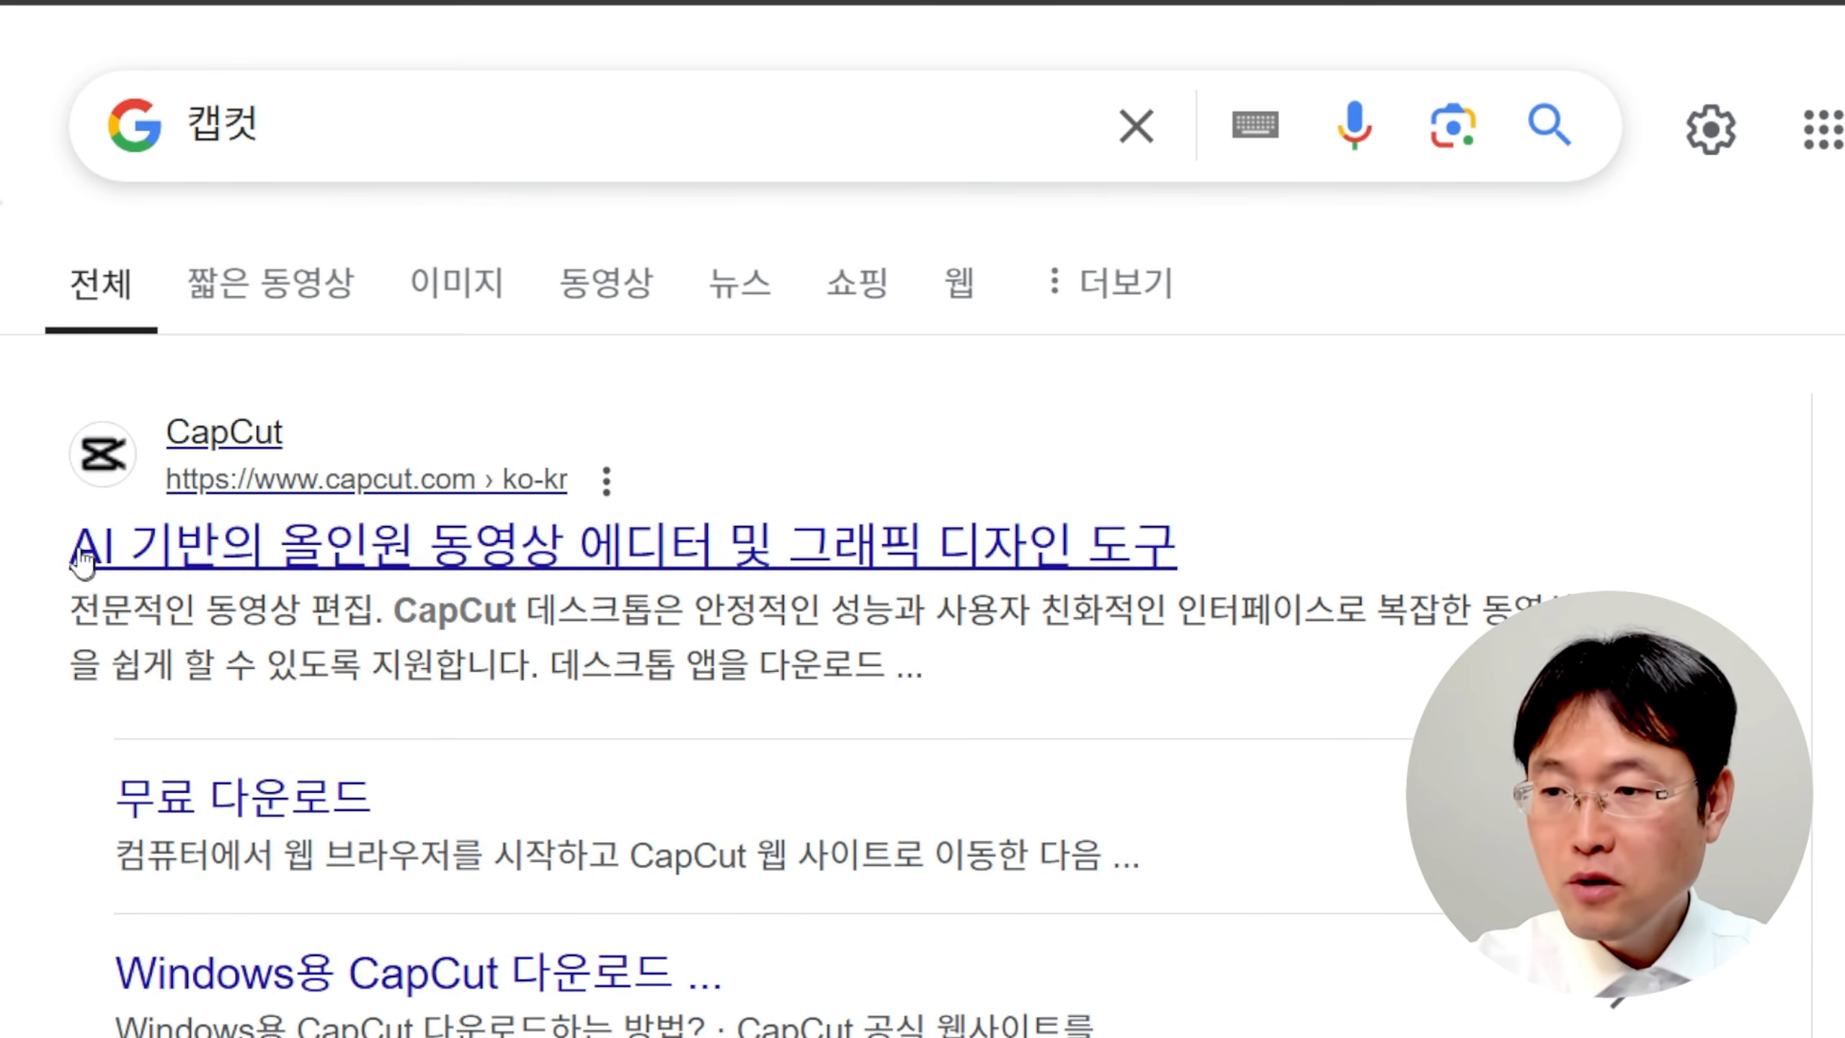
# Open the CapCut website from the search results, and start a new project in the CapCut desktop app.
pyautogui.click(471, 539)
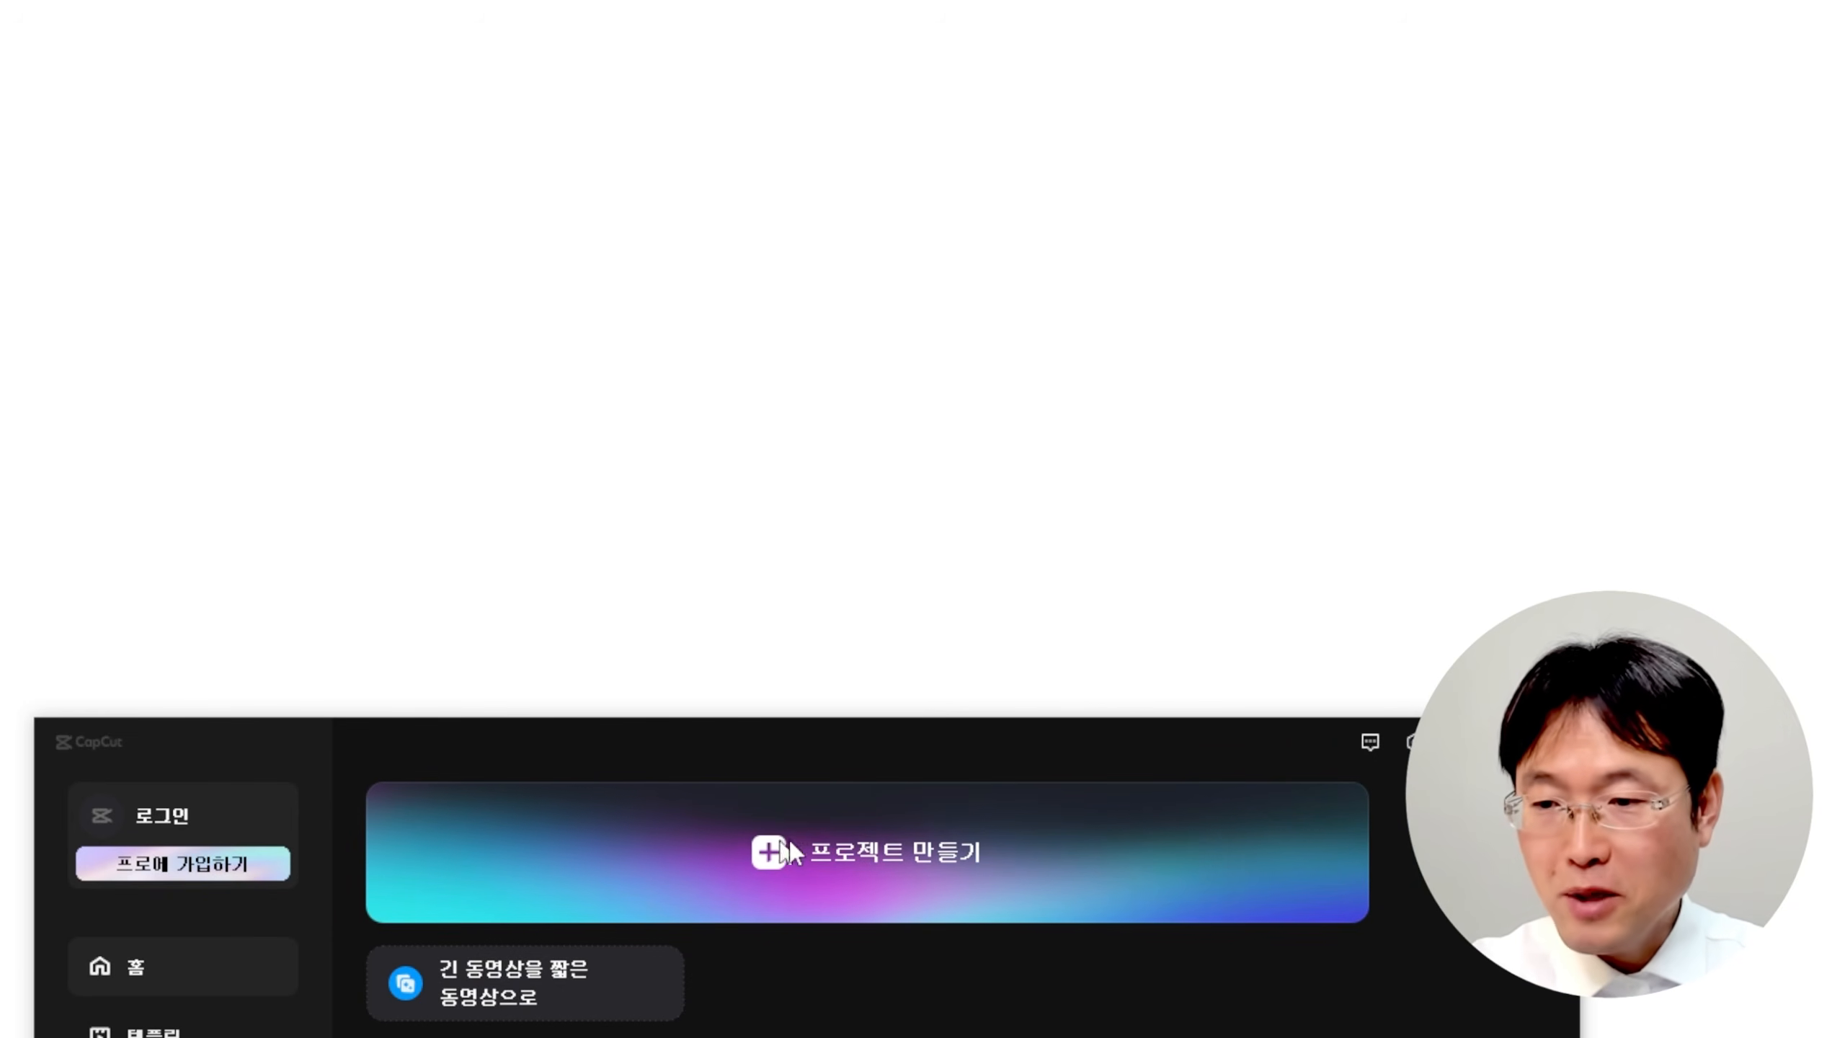
pyautogui.click(827, 839)
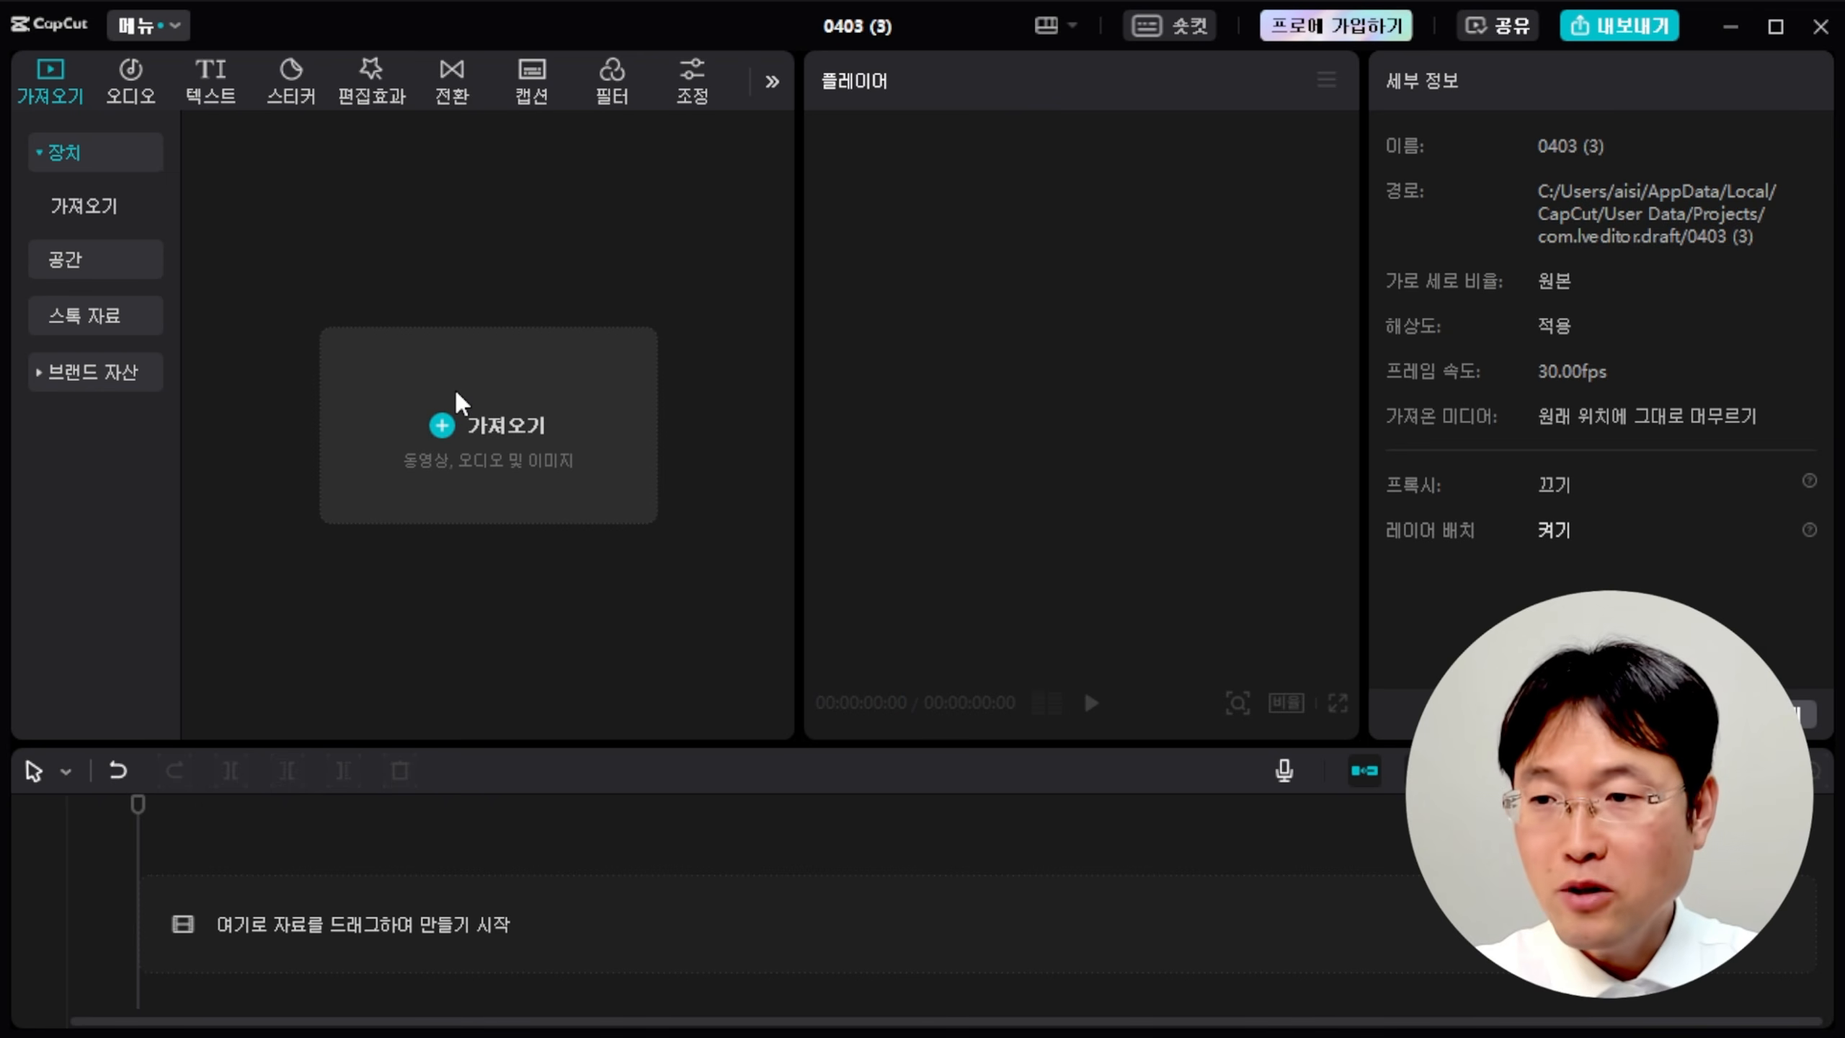
# Import the Whisk storyboard images, 음성.mp3 and the 제목을-입력해주세요 template image from the 썰입니다 folder, and sort the media by 생성 타임.
pyautogui.click(481, 425)
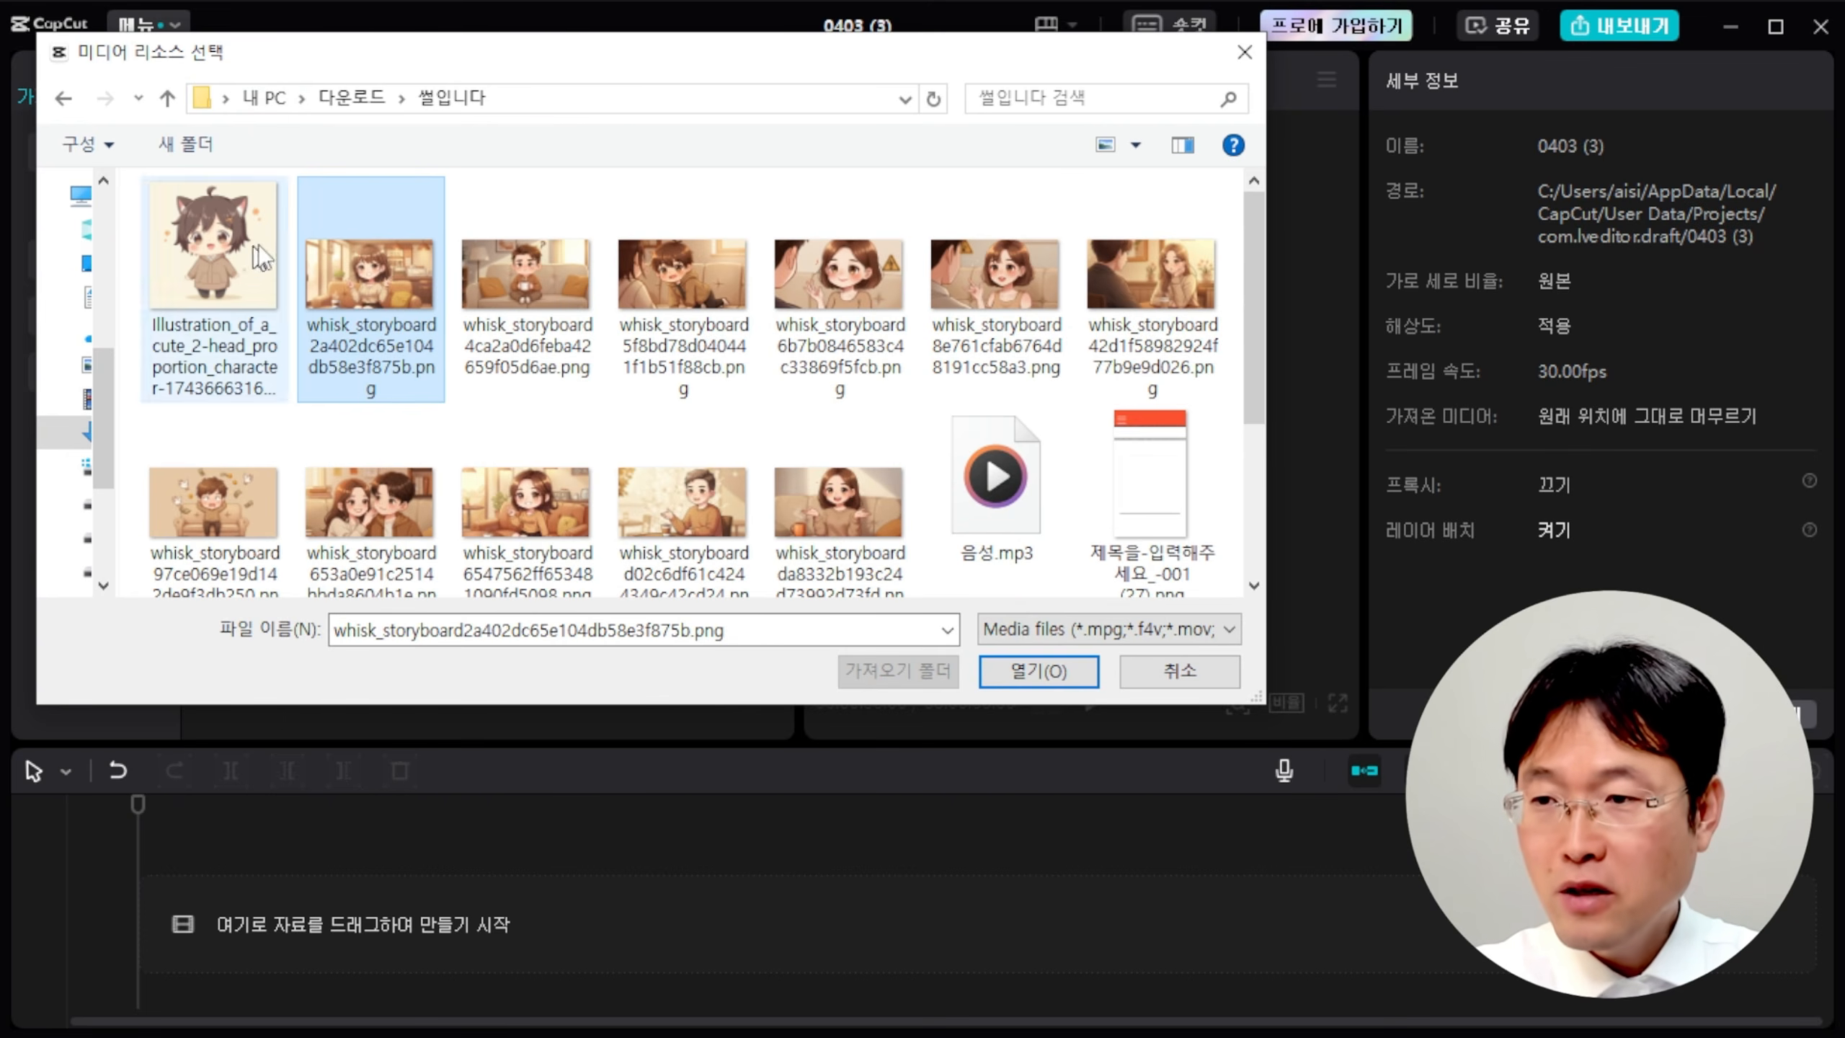
pyautogui.keyDown('shift'); pyautogui.click(1150, 521); pyautogui.keyUp('shift')
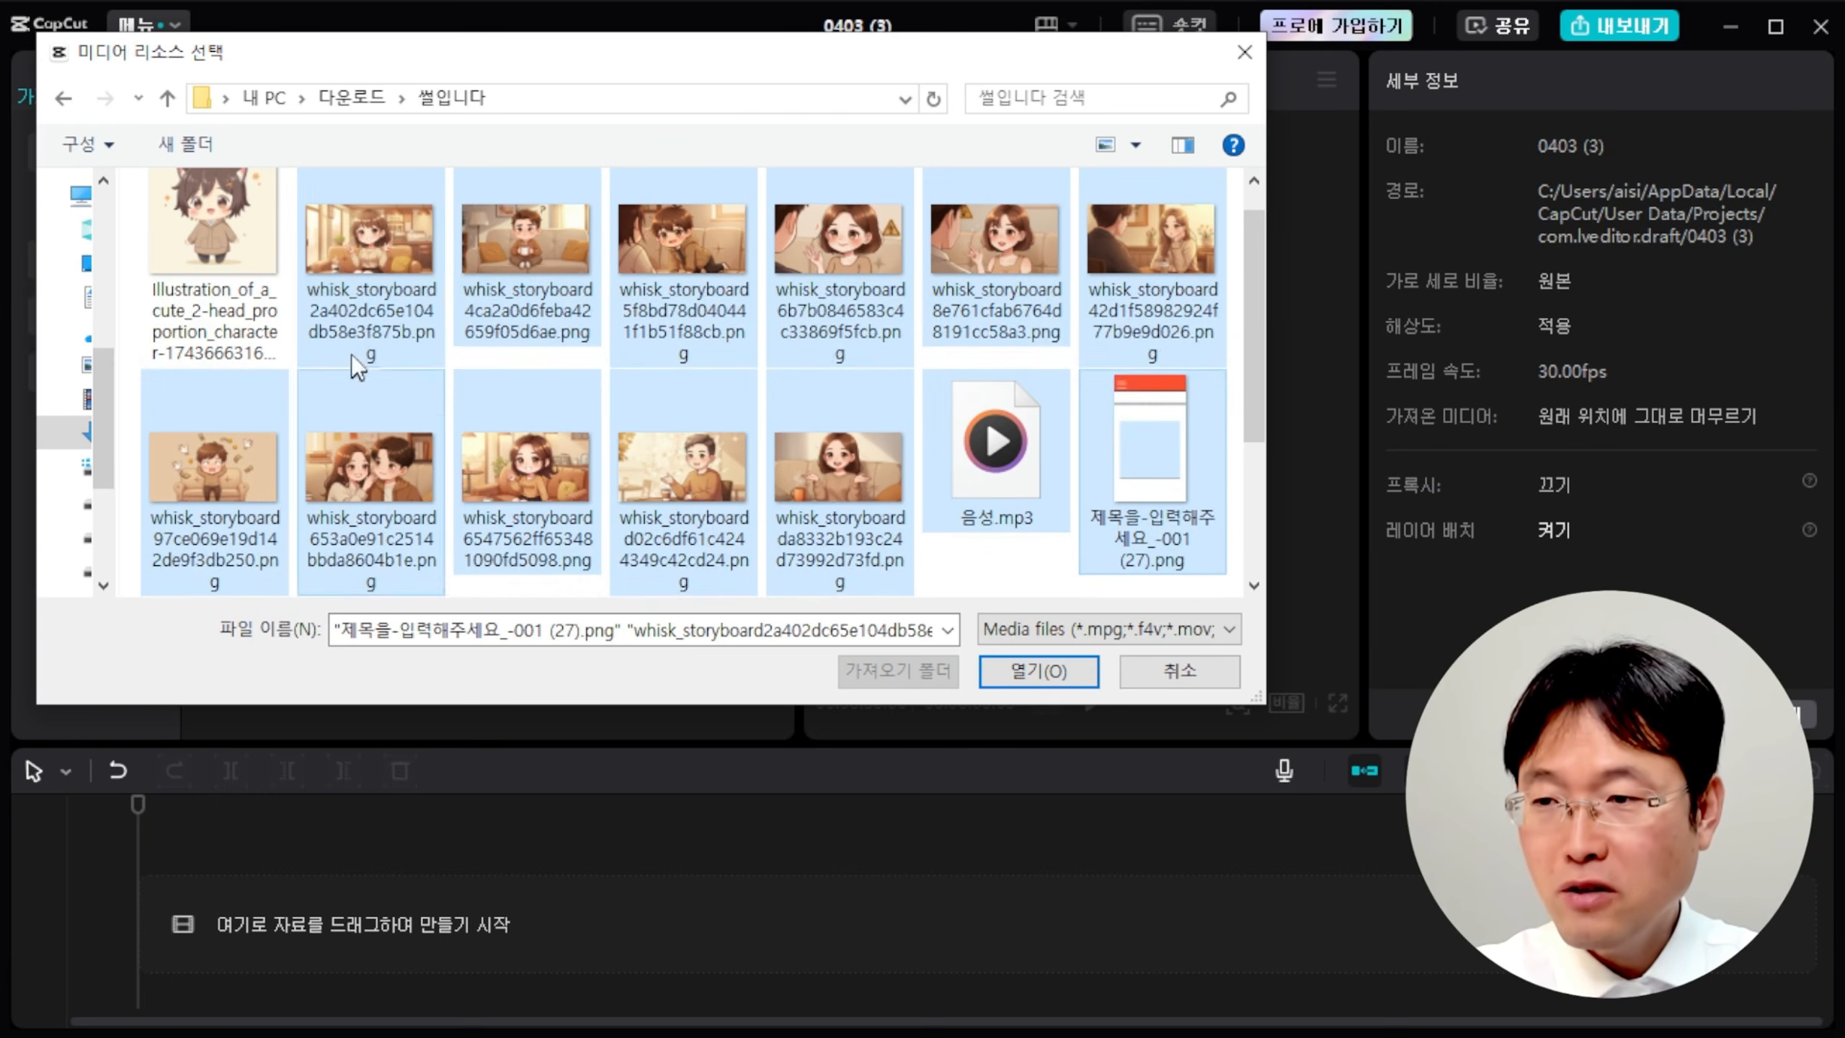
pyautogui.click(1031, 673)
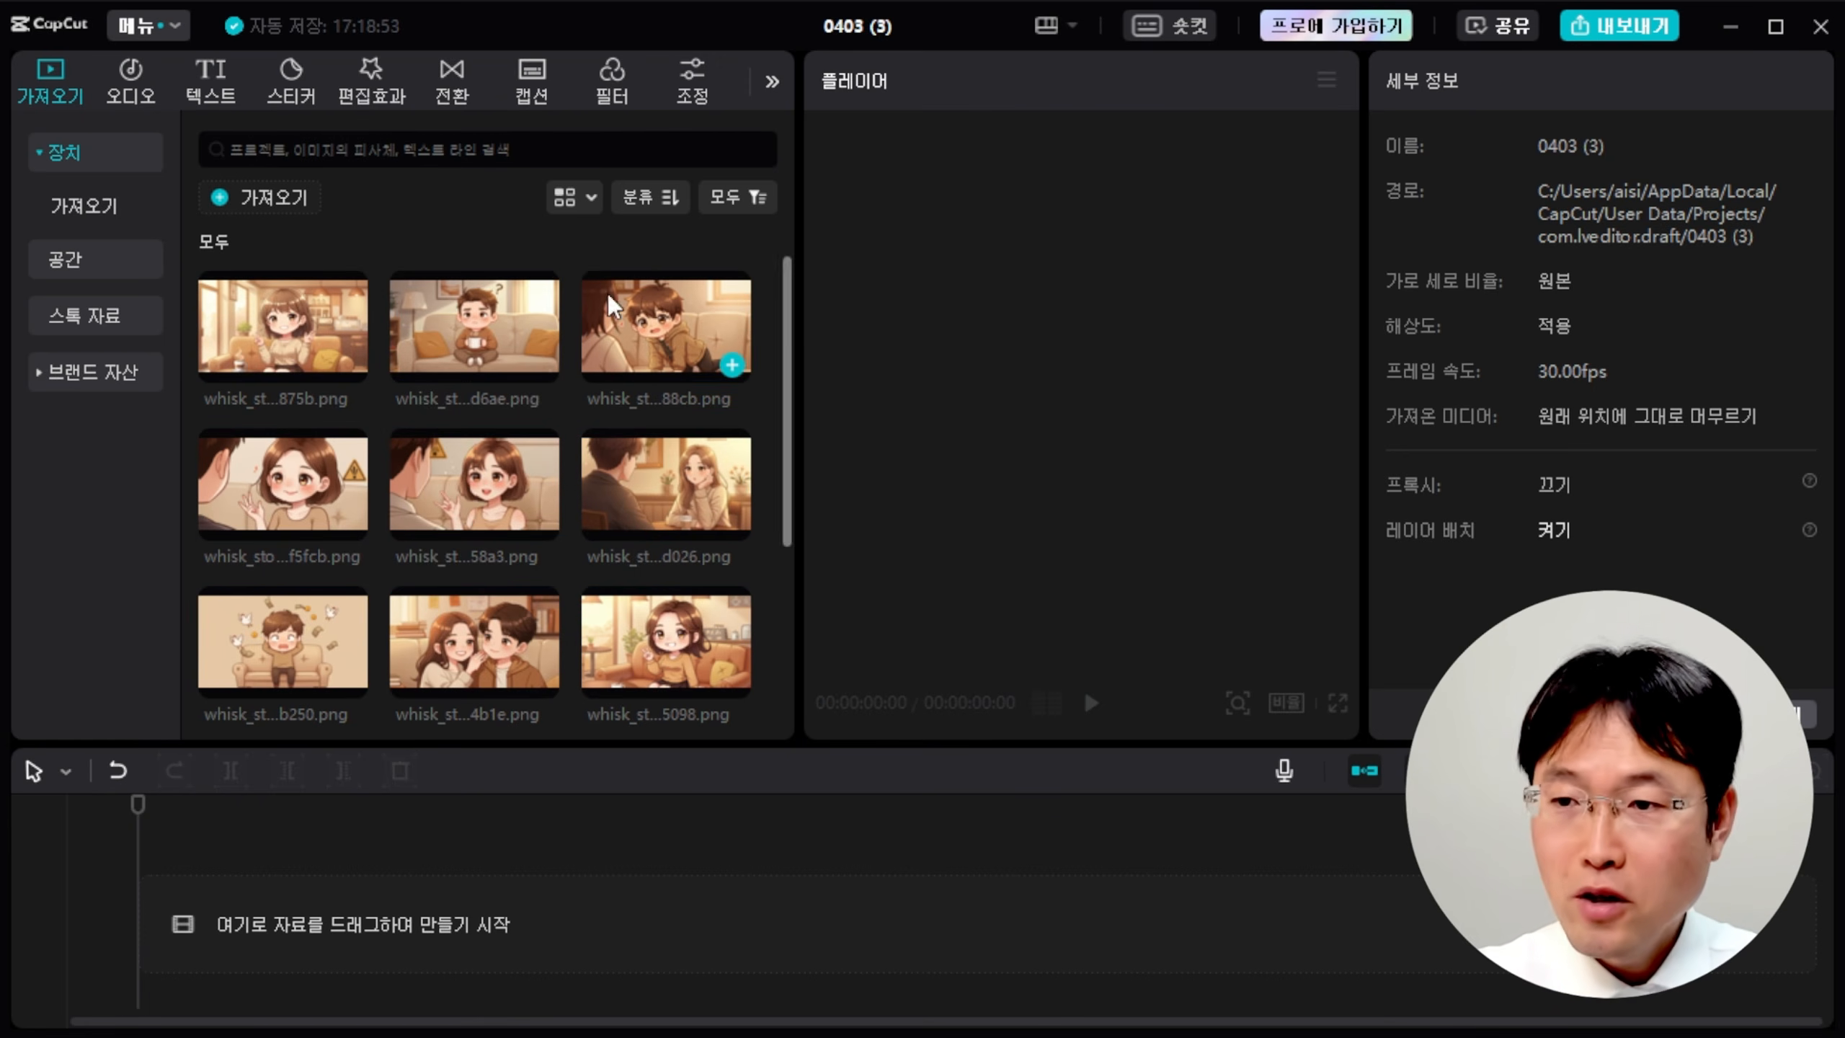
pyautogui.click(654, 206)
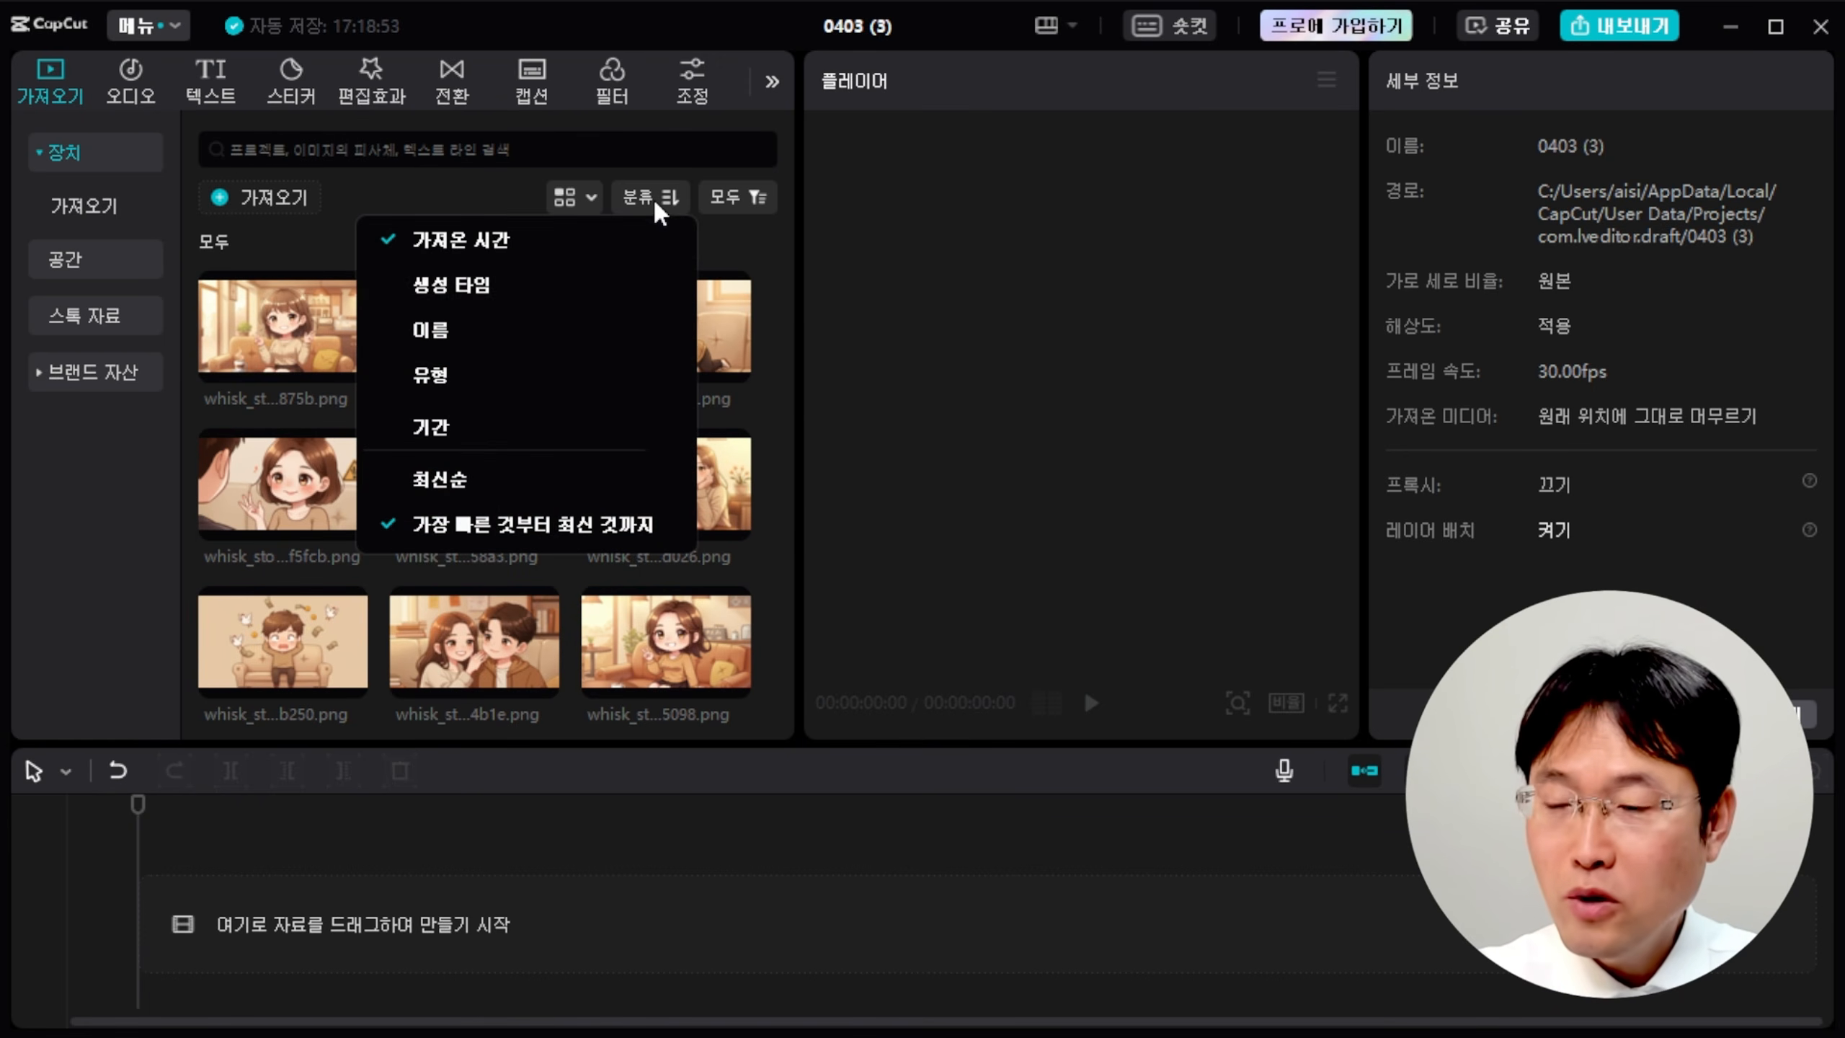
pyautogui.click(520, 299)
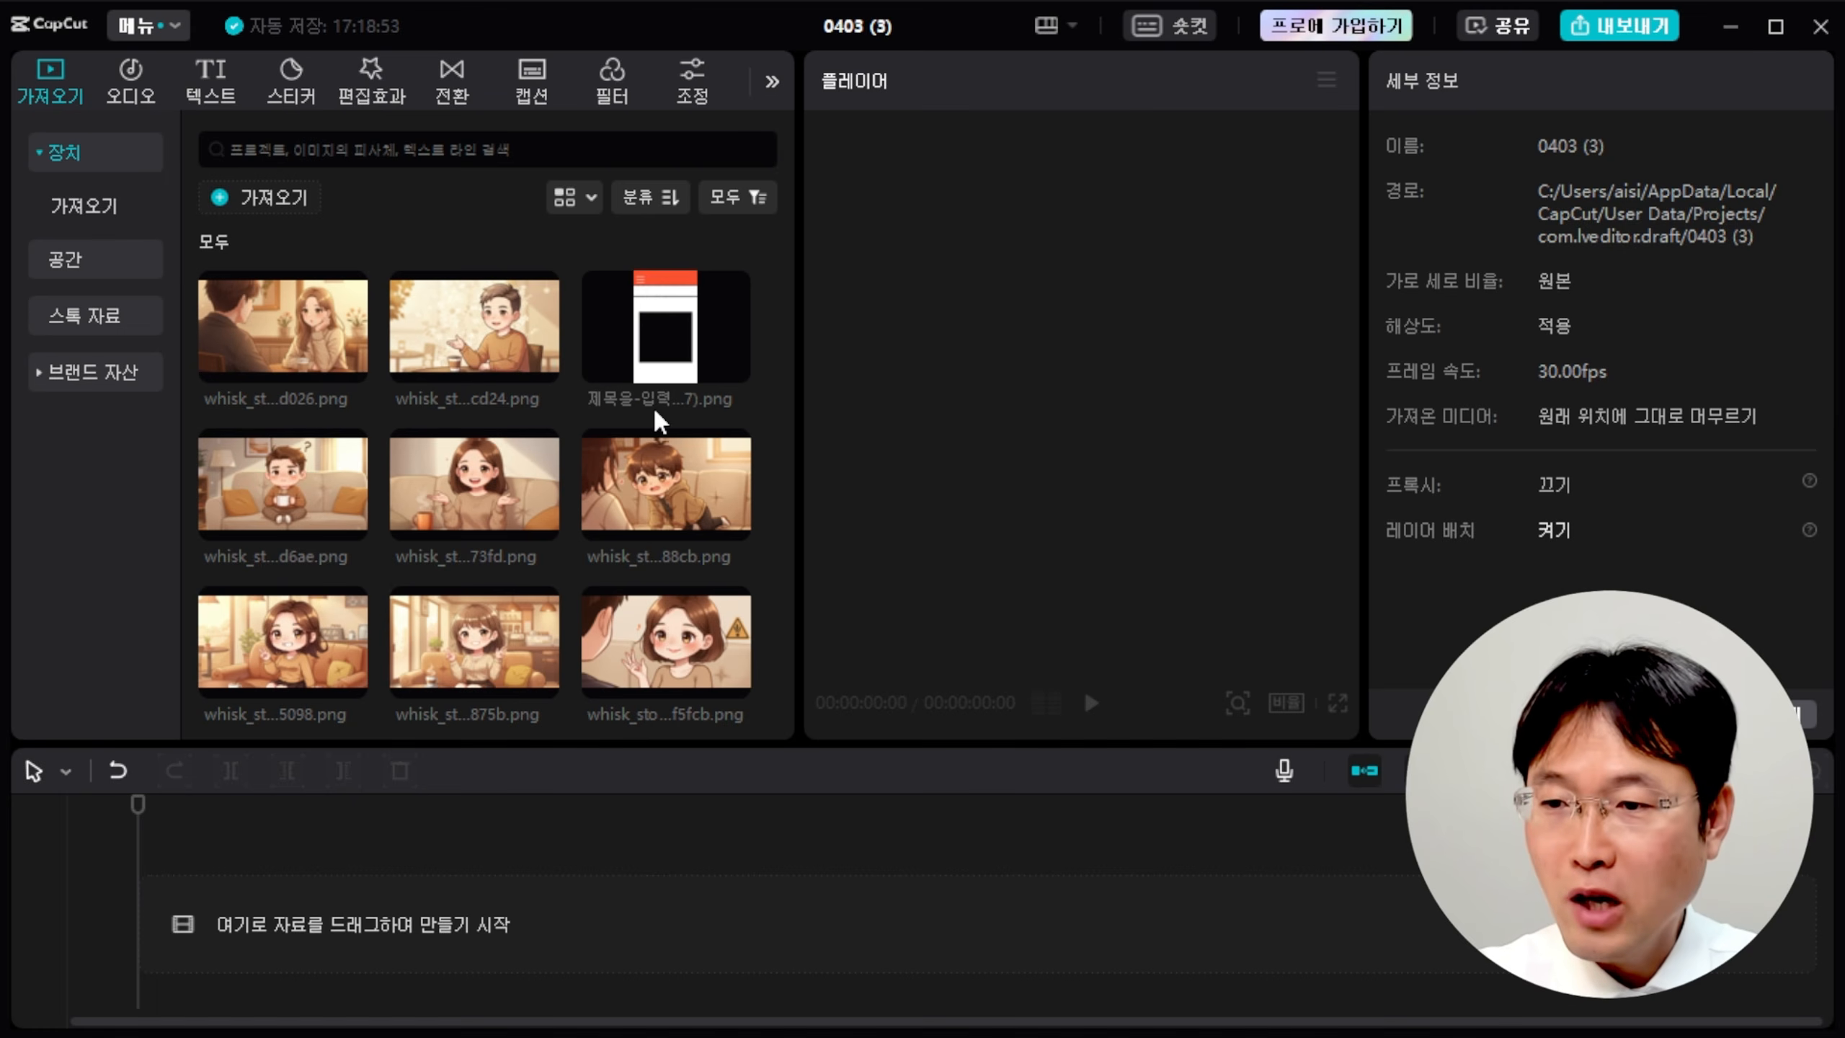
# Place the 제목을-입력해주세요 template image at the start of the timeline and move it to a track above the main track.
pyautogui.scroll(-3, 672, 436)
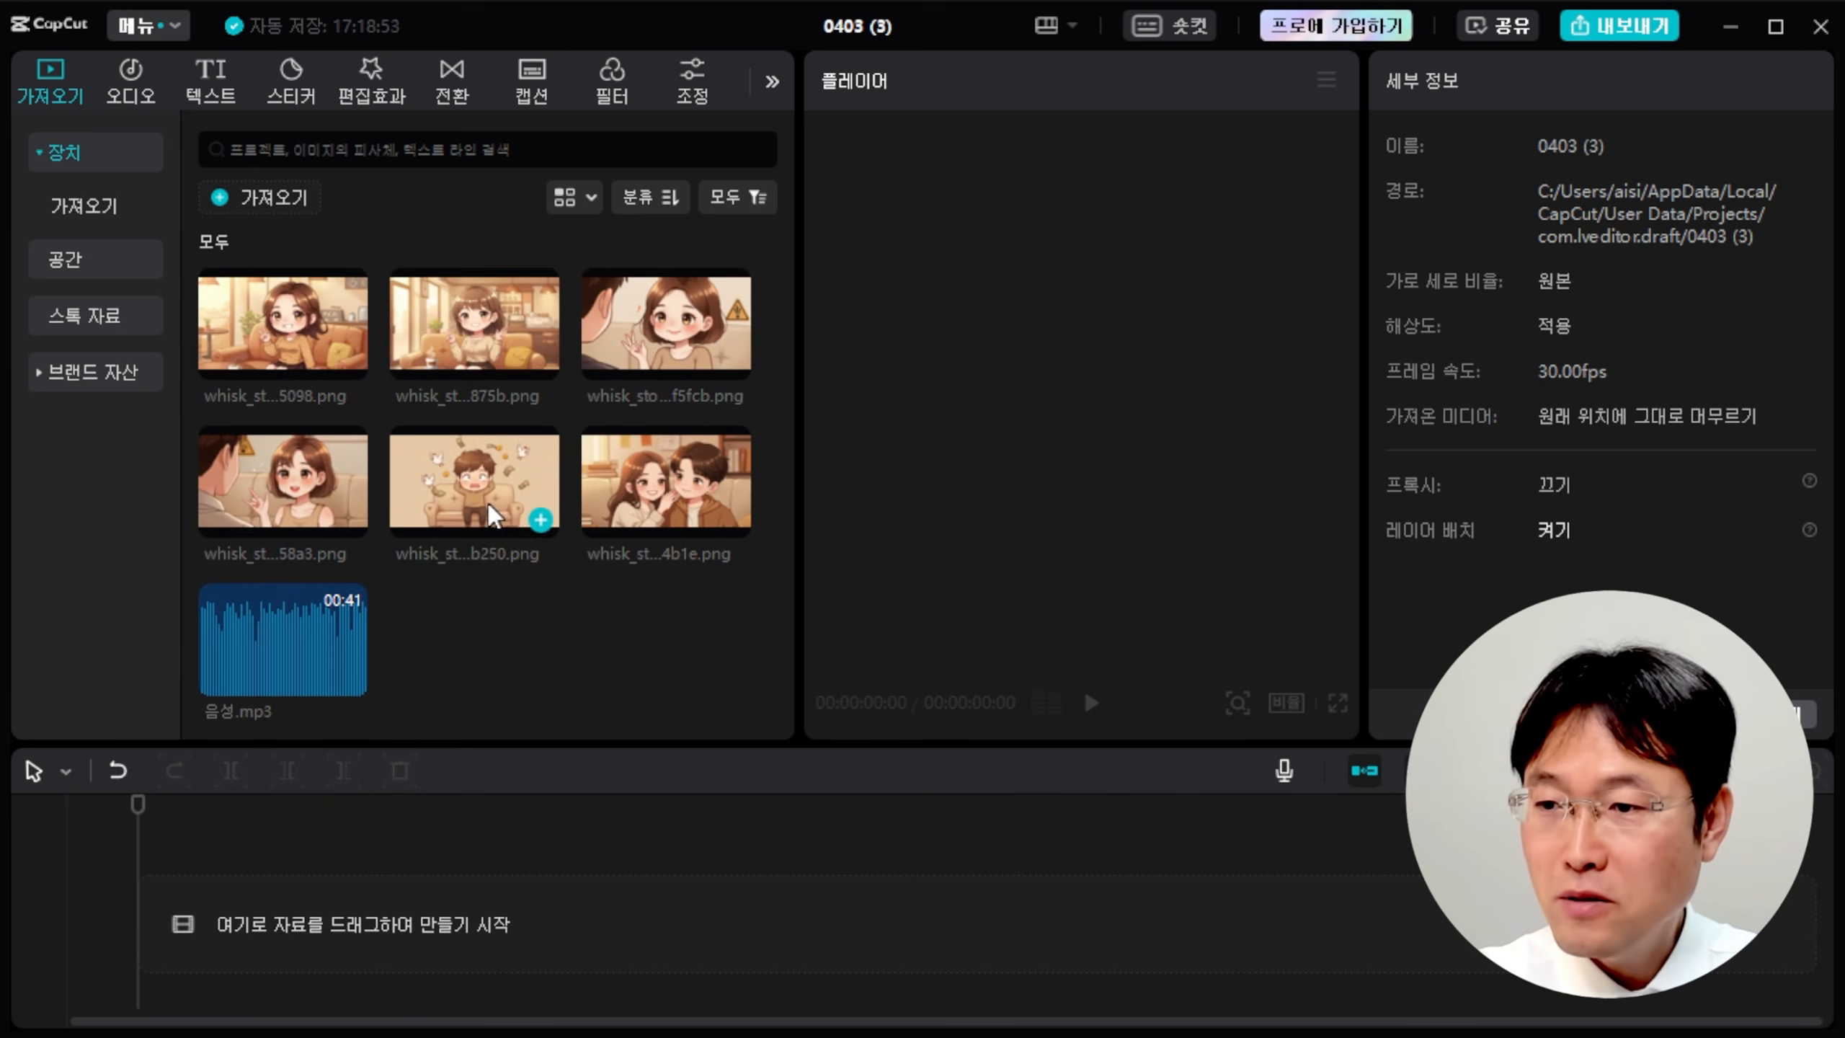
pyautogui.scroll(3, 328, 348)
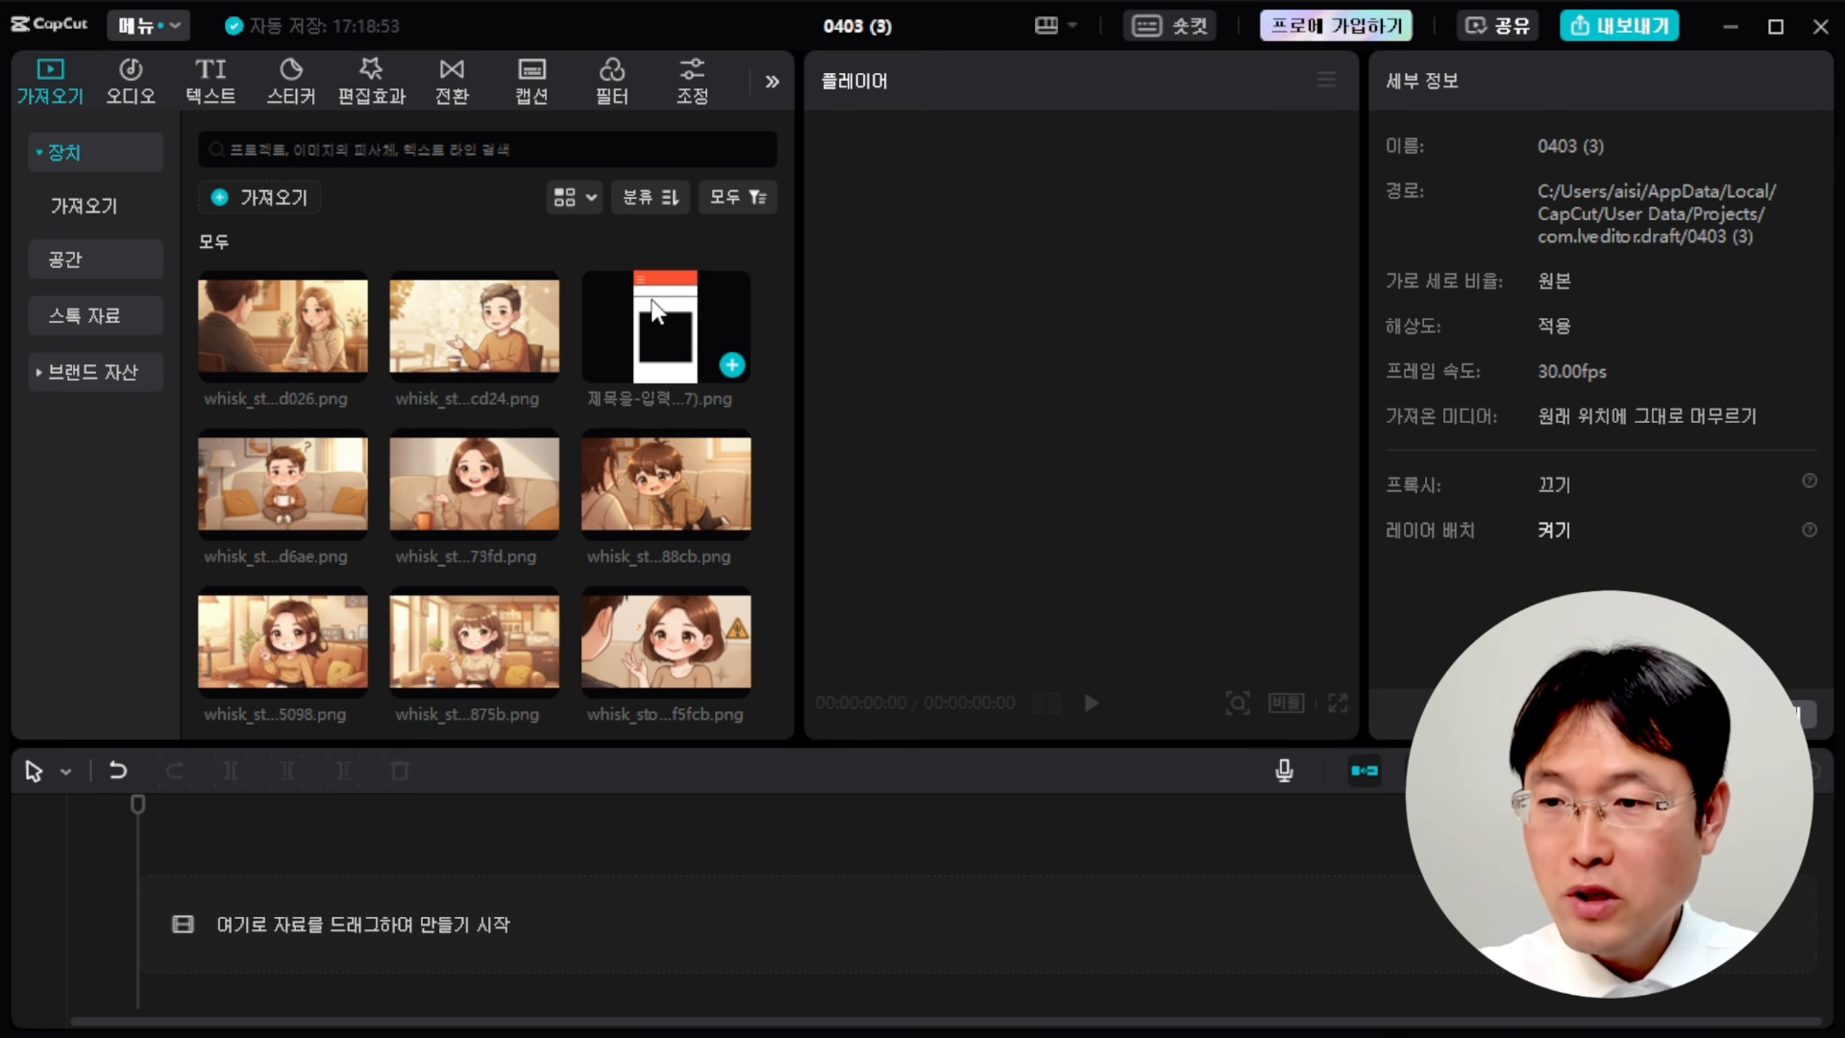
pyautogui.moveTo(668, 320); pyautogui.dragTo(135, 939)
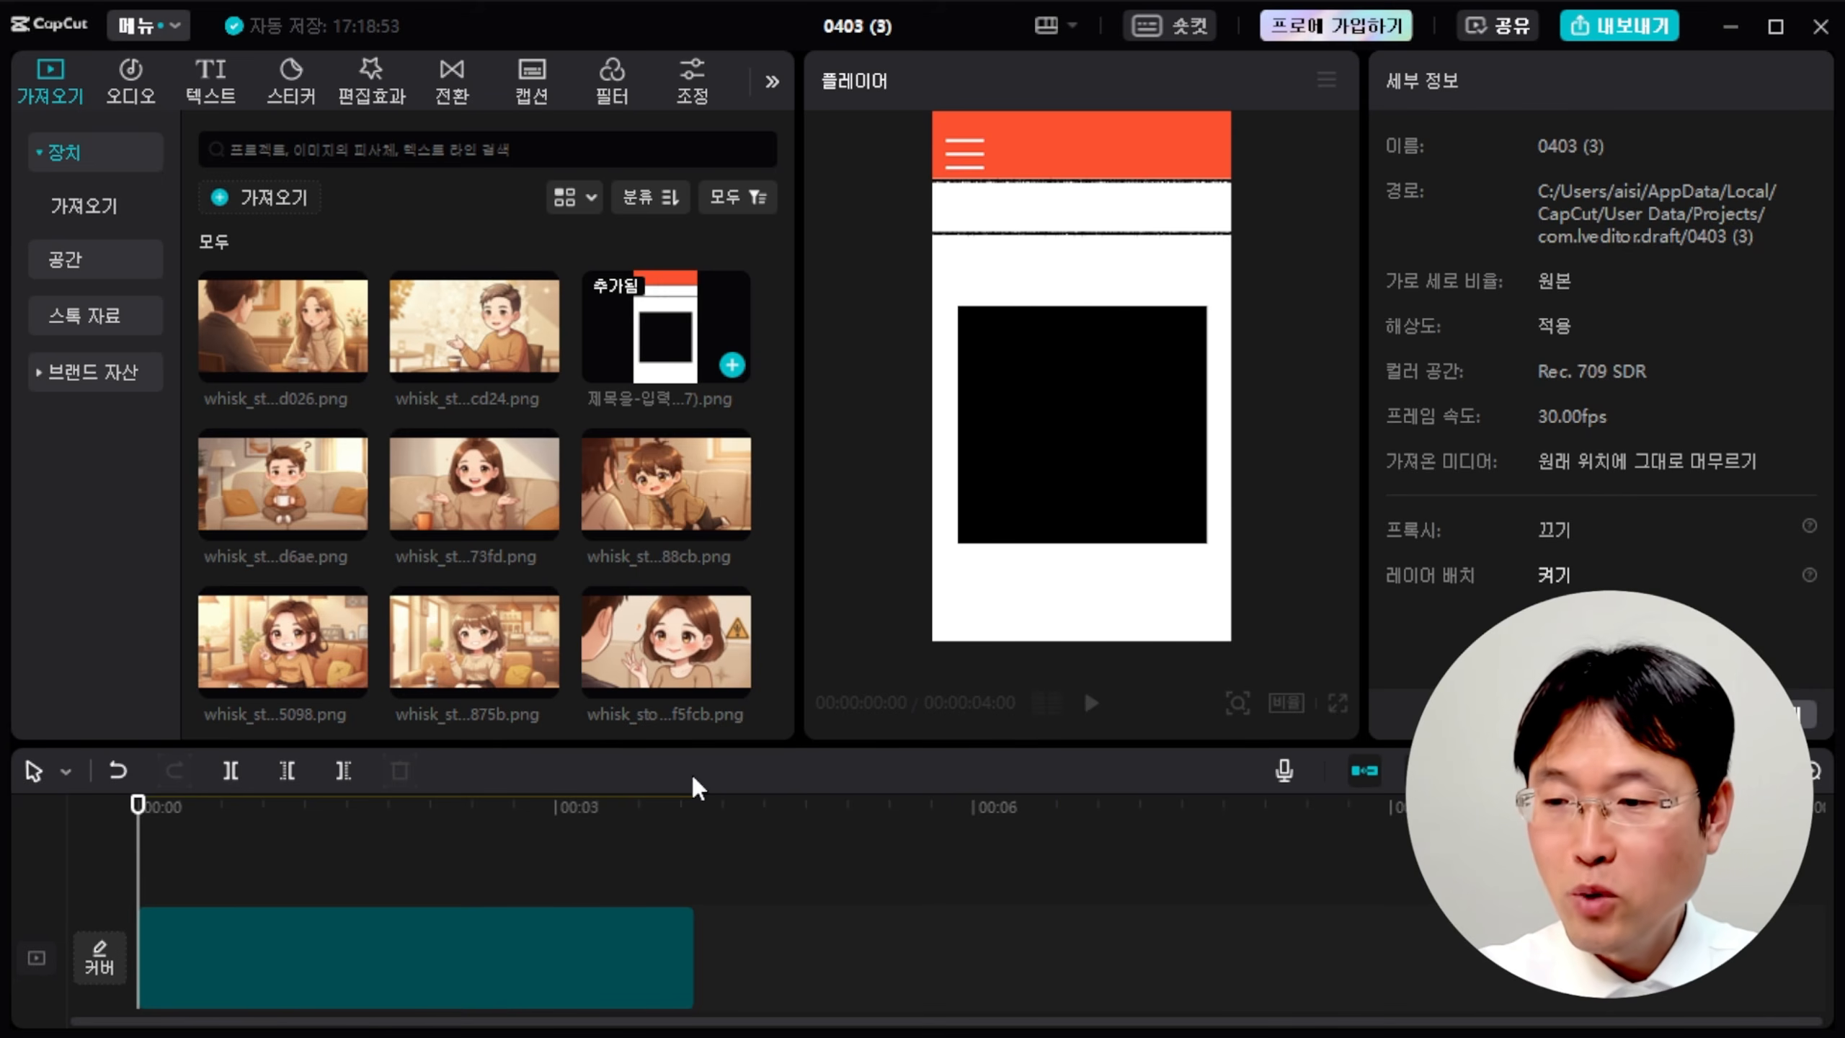
pyautogui.click(530, 911)
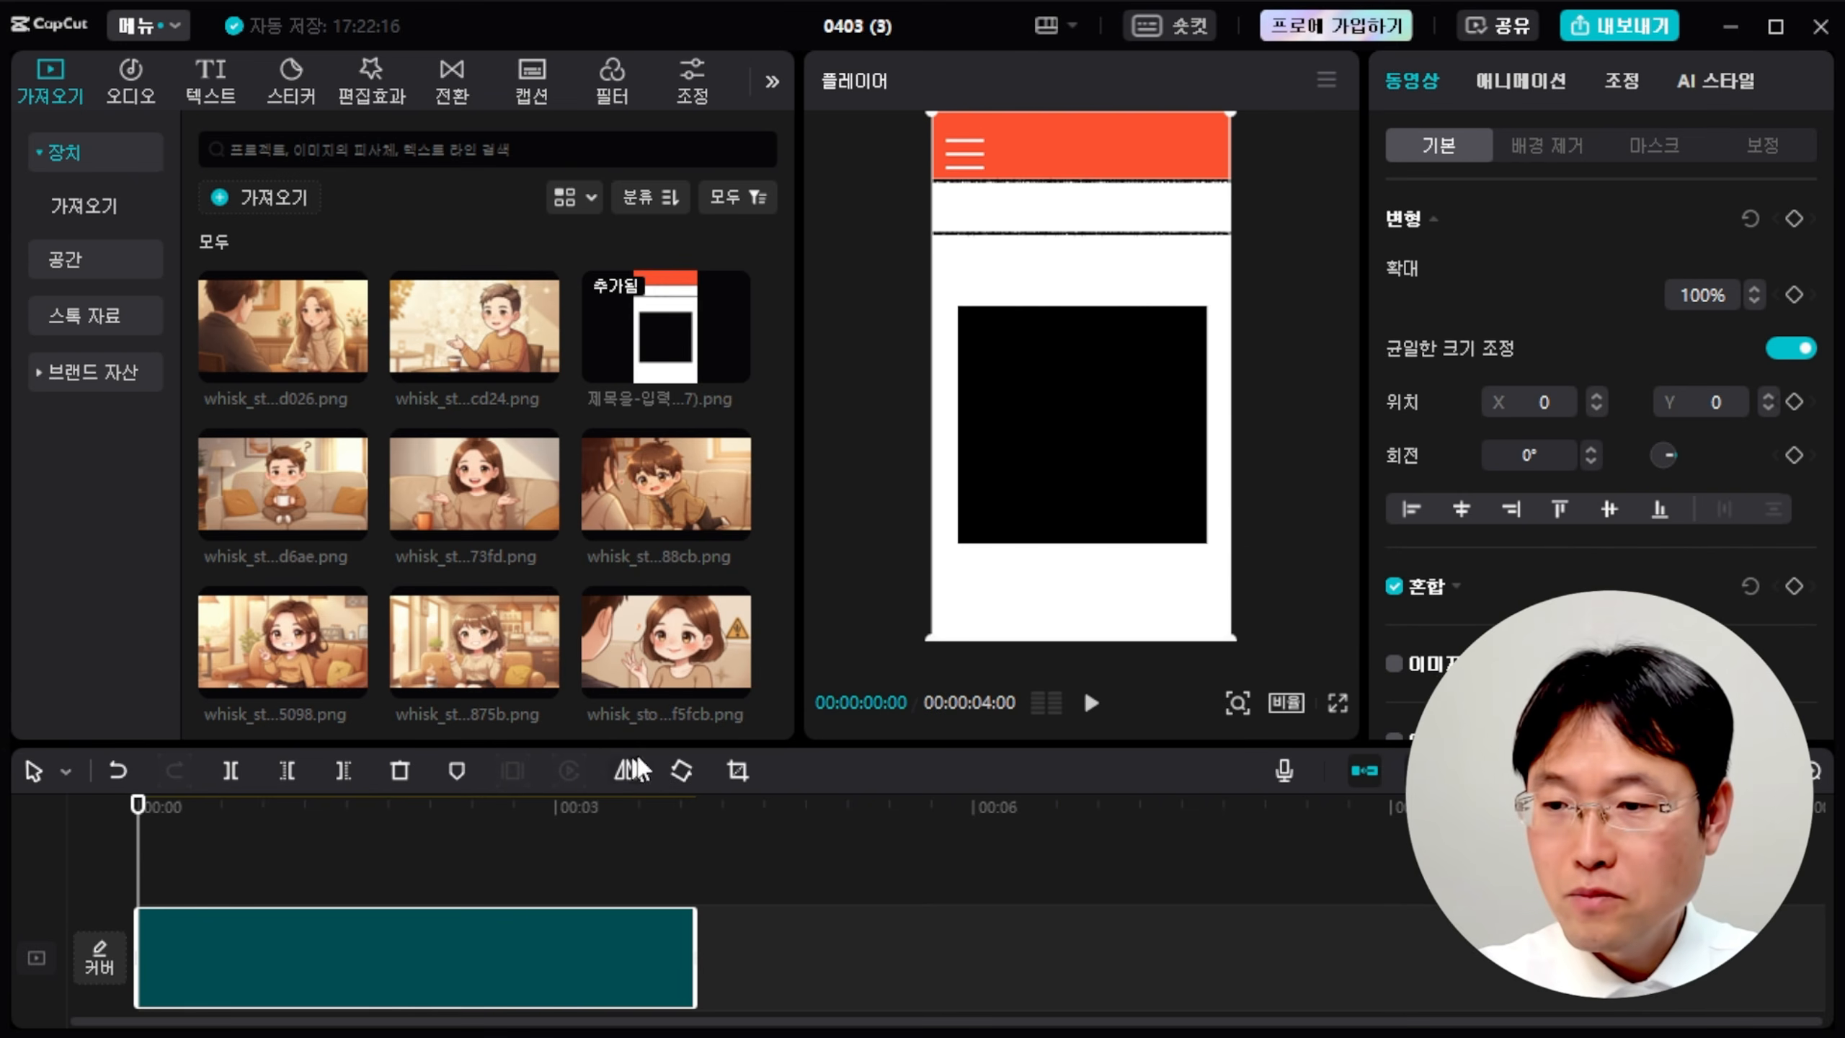
pyautogui.moveTo(893, 745); pyautogui.dragTo(898, 498)
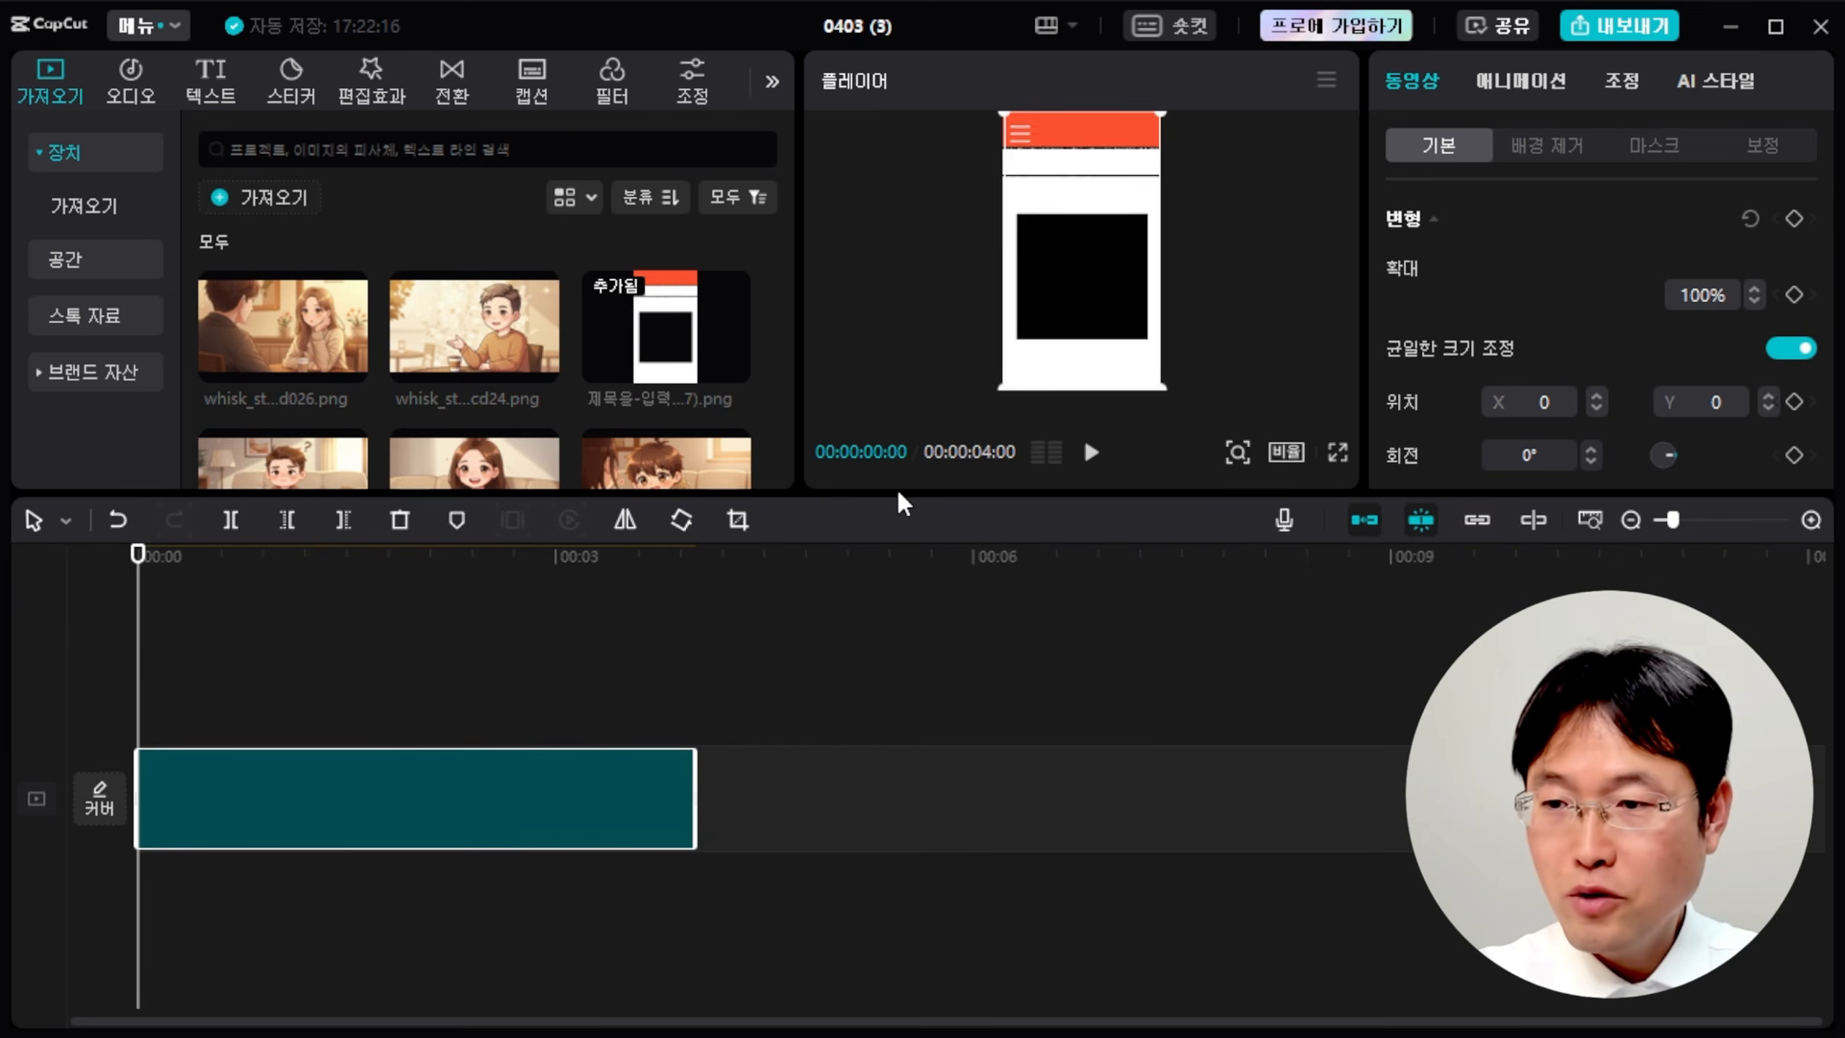
pyautogui.moveTo(409, 786); pyautogui.dragTo(374, 680)
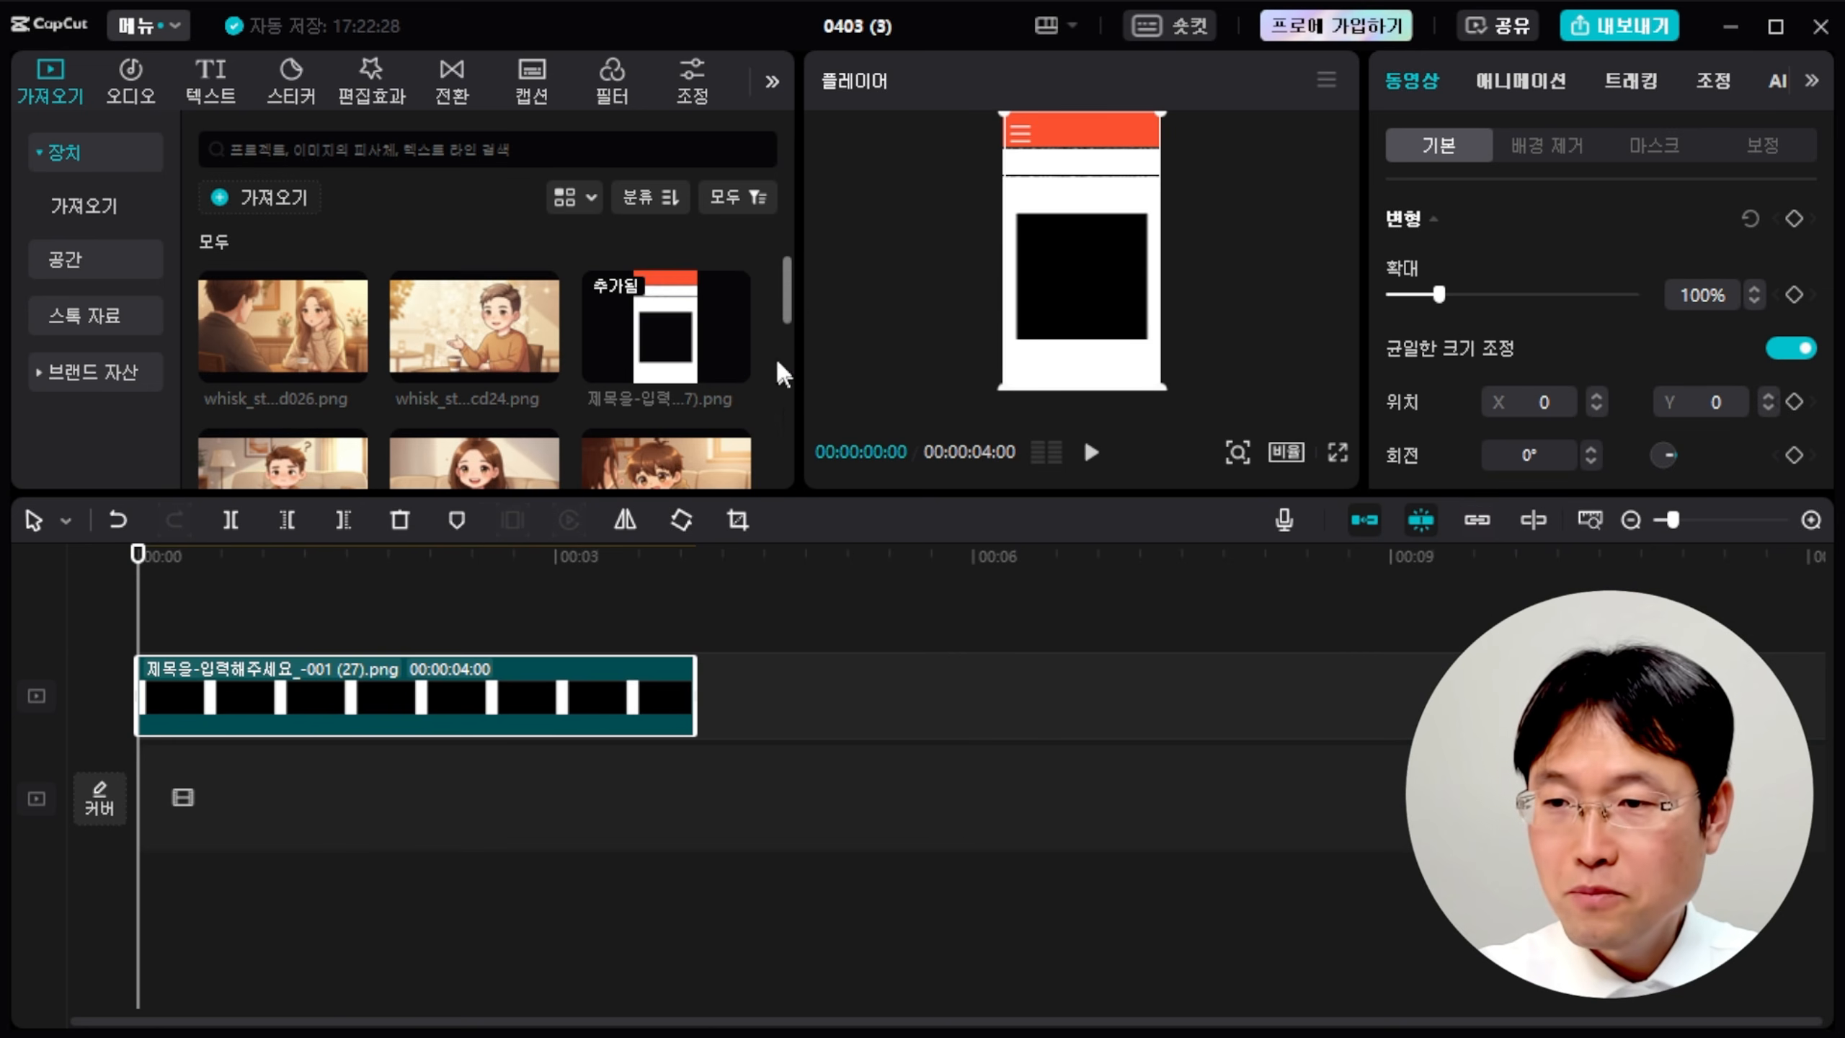
# Add 음성.mp3 to the timeline as an audio track starting at 00:00.
pyautogui.scroll(-2, 784, 298)
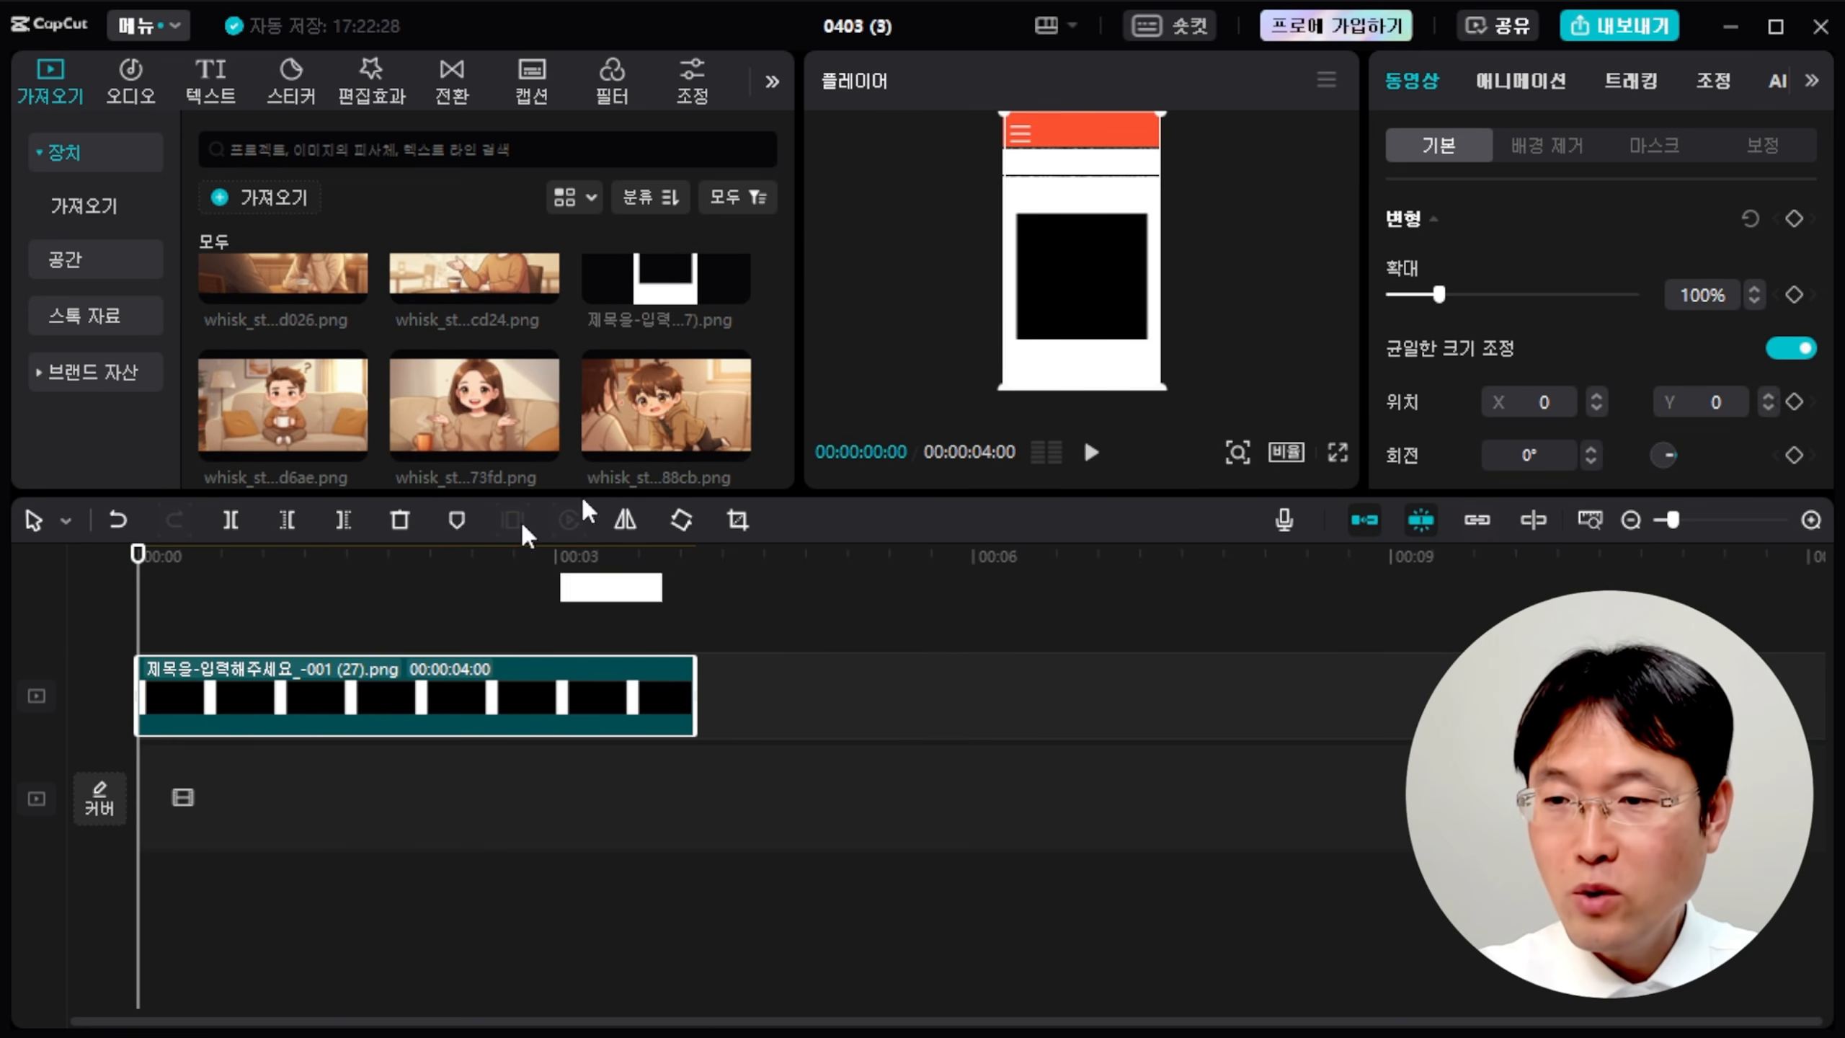
pyautogui.moveTo(788, 321); pyautogui.dragTo(780, 465)
pyautogui.moveTo(253, 397); pyautogui.dragTo(138, 903)
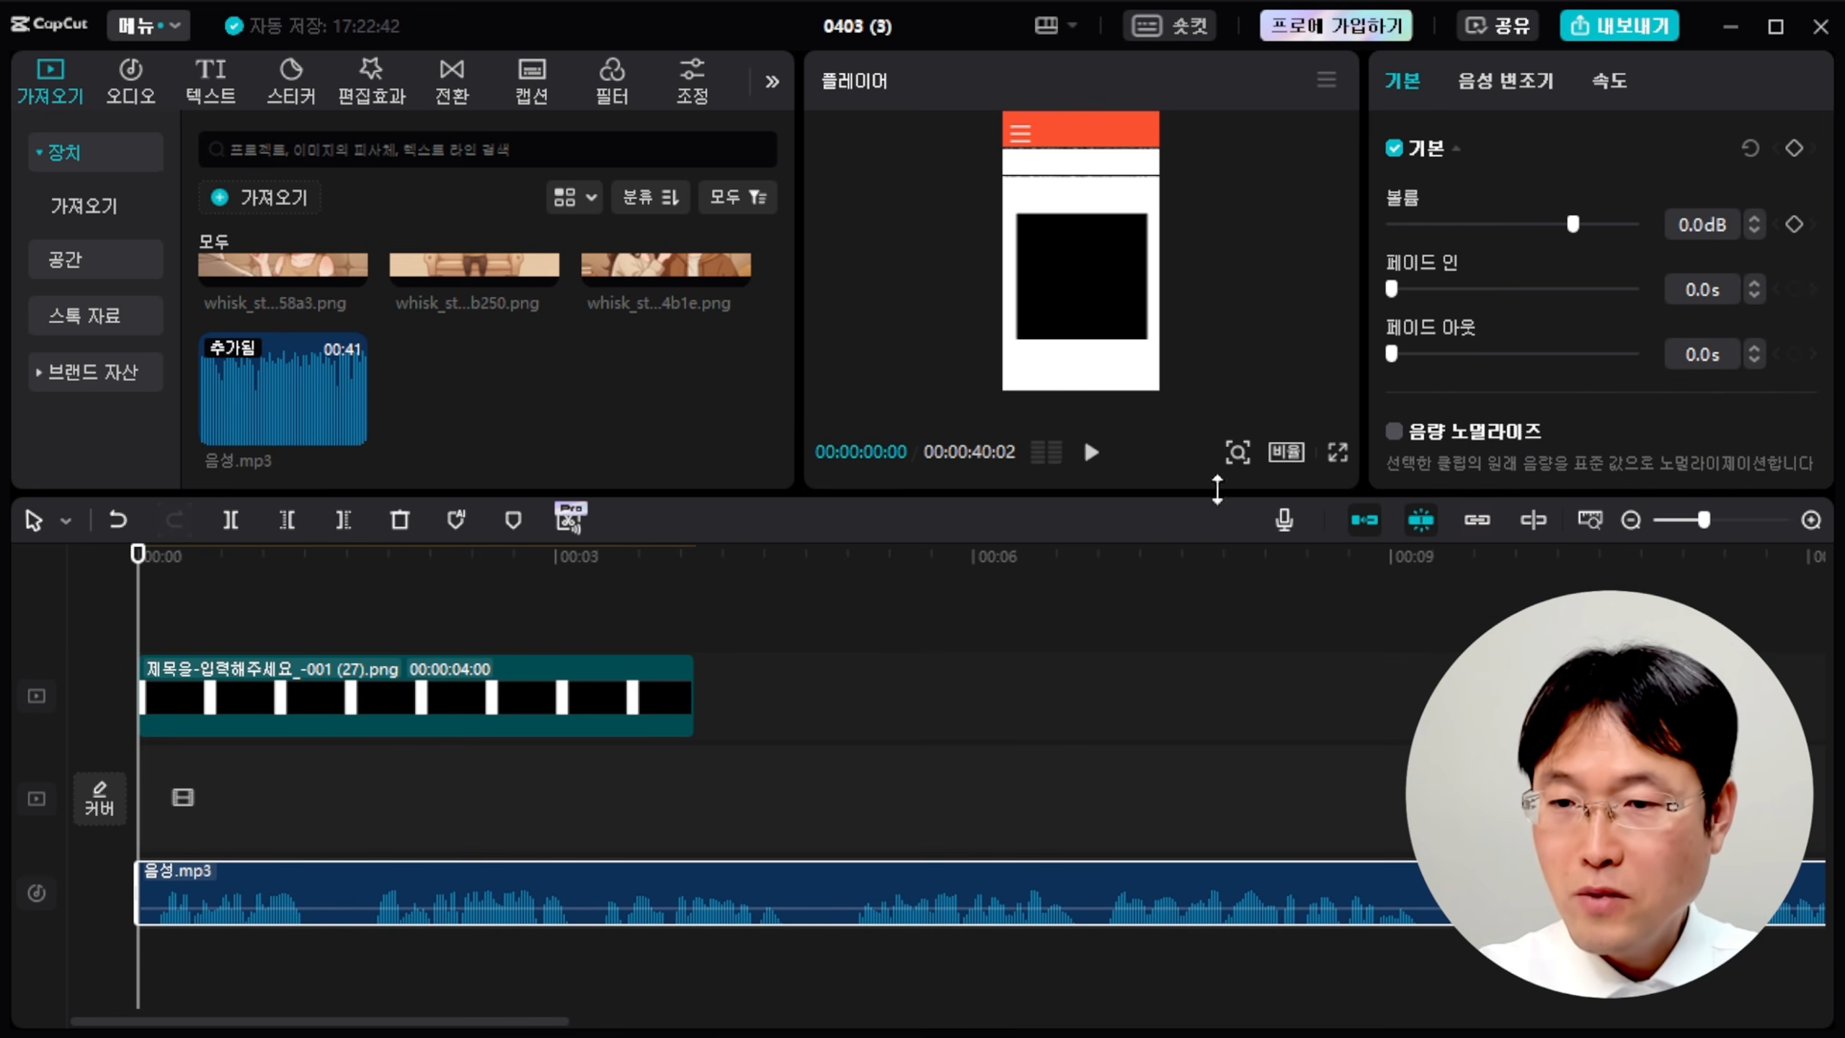
# Play the beginning of the voice audio twice to hear the first line, returning to the timeline start each time.
pyautogui.click(1093, 454)
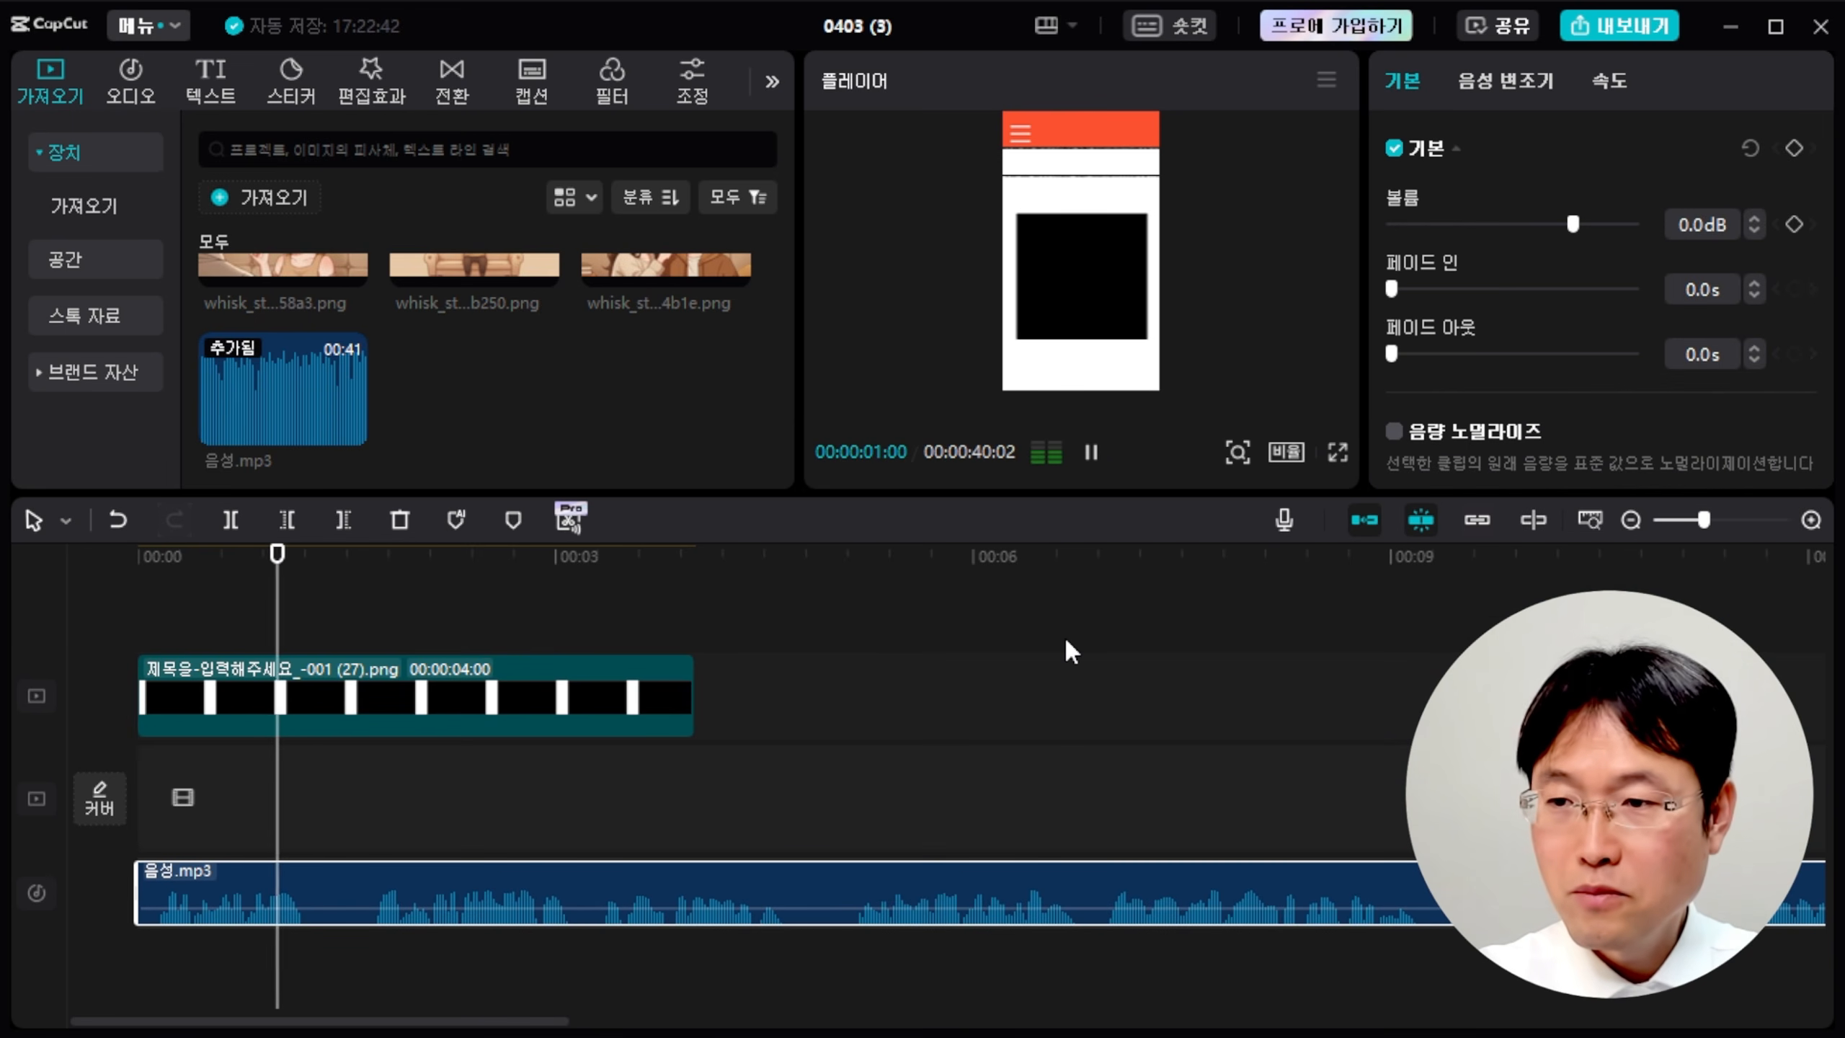
pyautogui.click(78, 587)
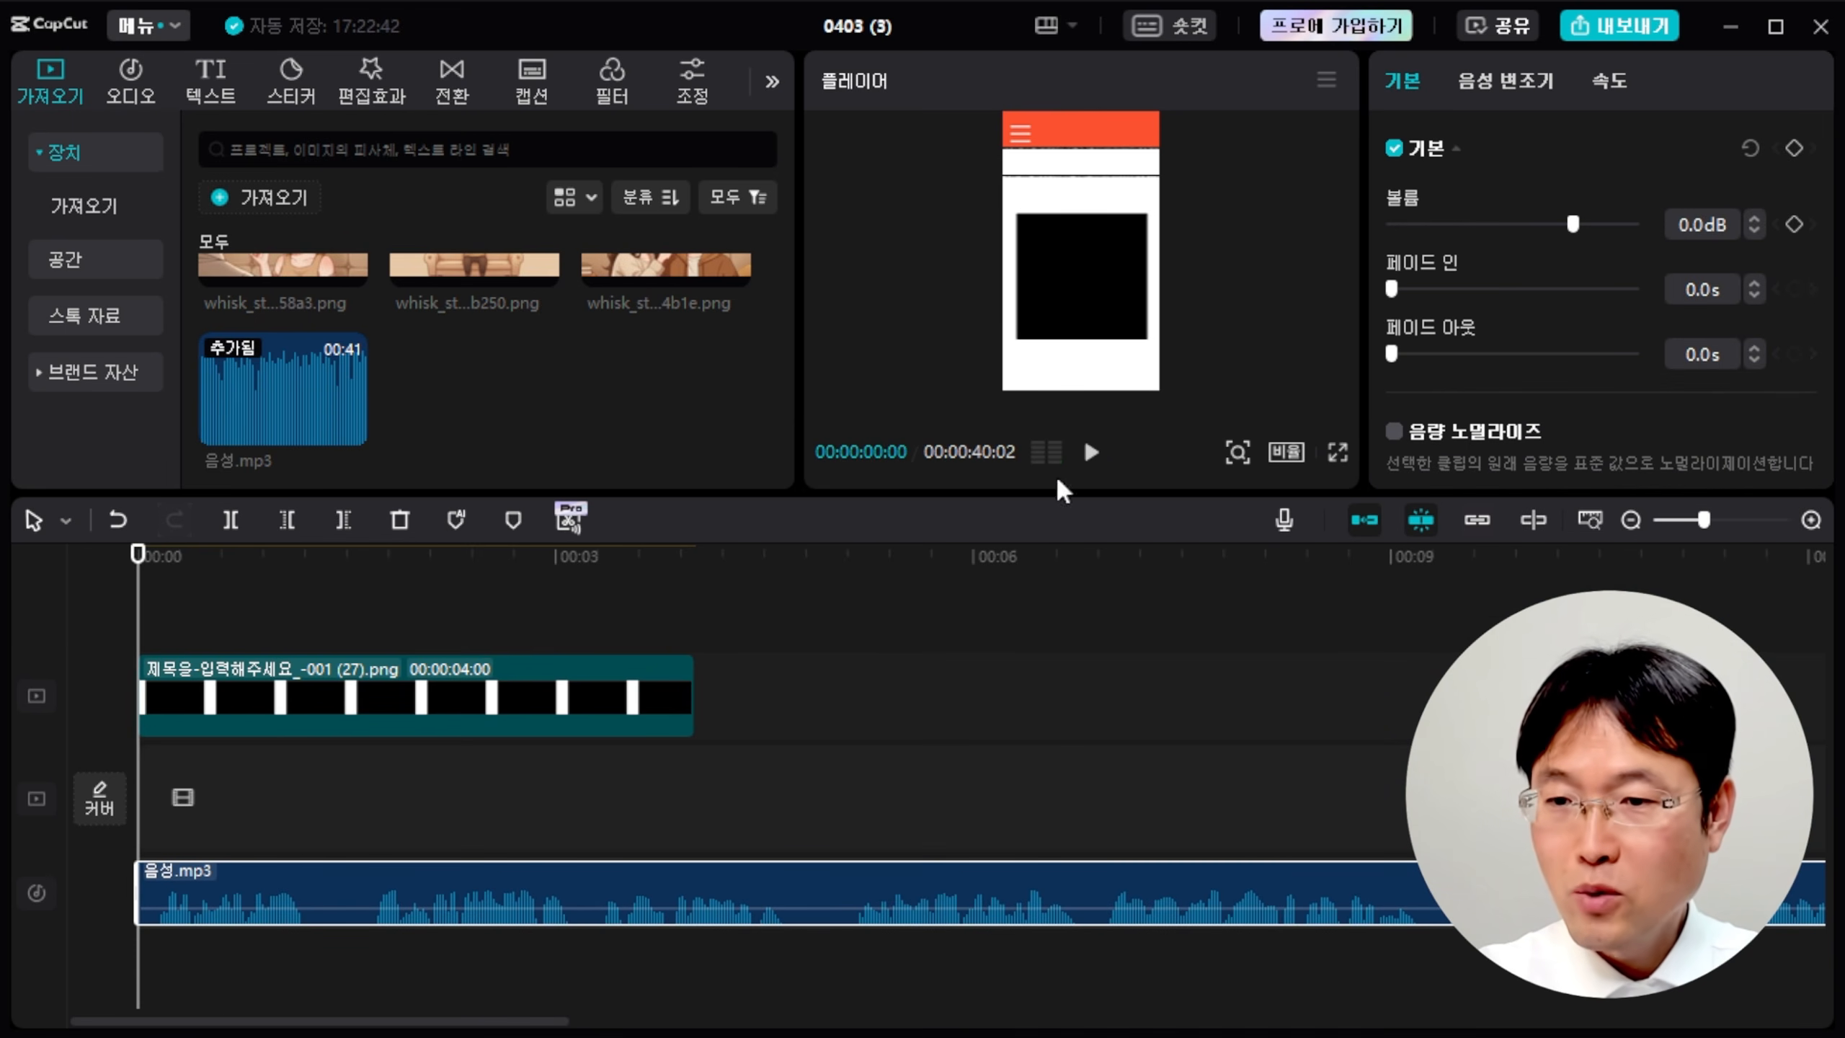
pyautogui.click(1093, 454)
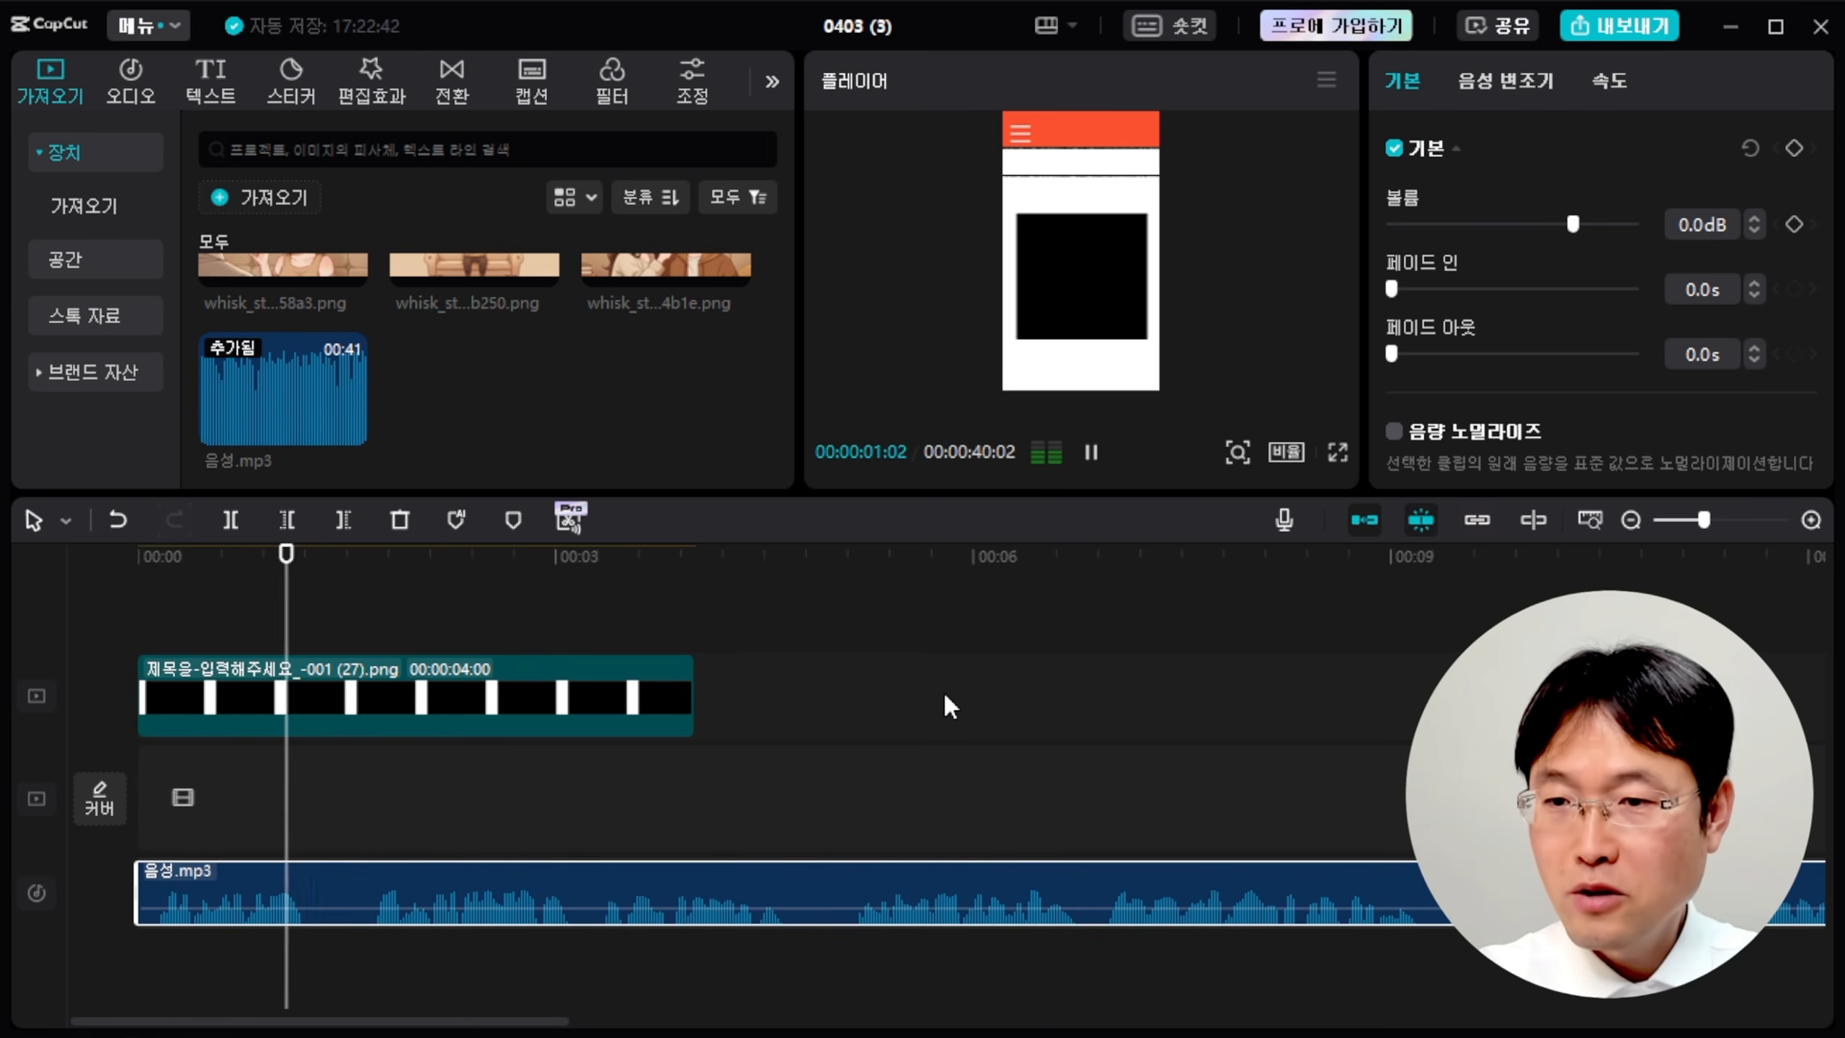
pyautogui.click(79, 588)
# Place the image of the puzzled boy holding a cup at the start of the main track, beneath the template.
pyautogui.scroll(5, 548, 383)
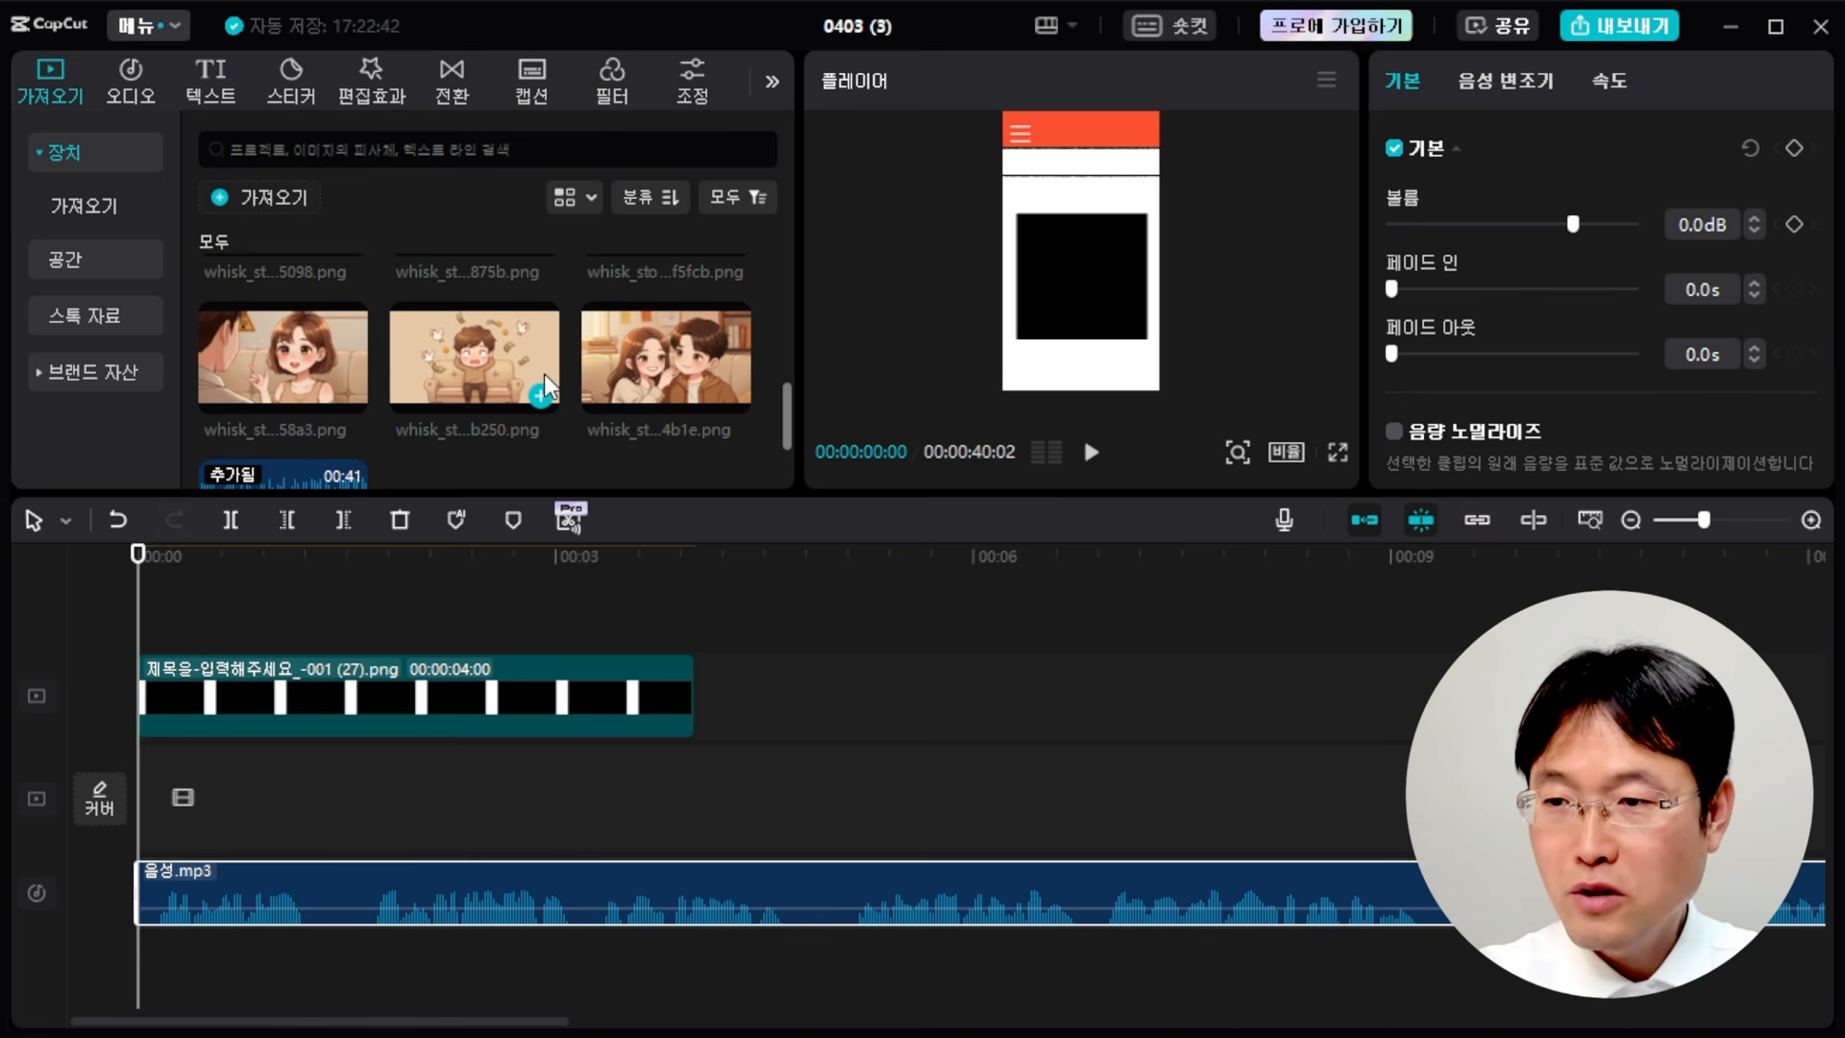
pyautogui.scroll(2, 548, 382)
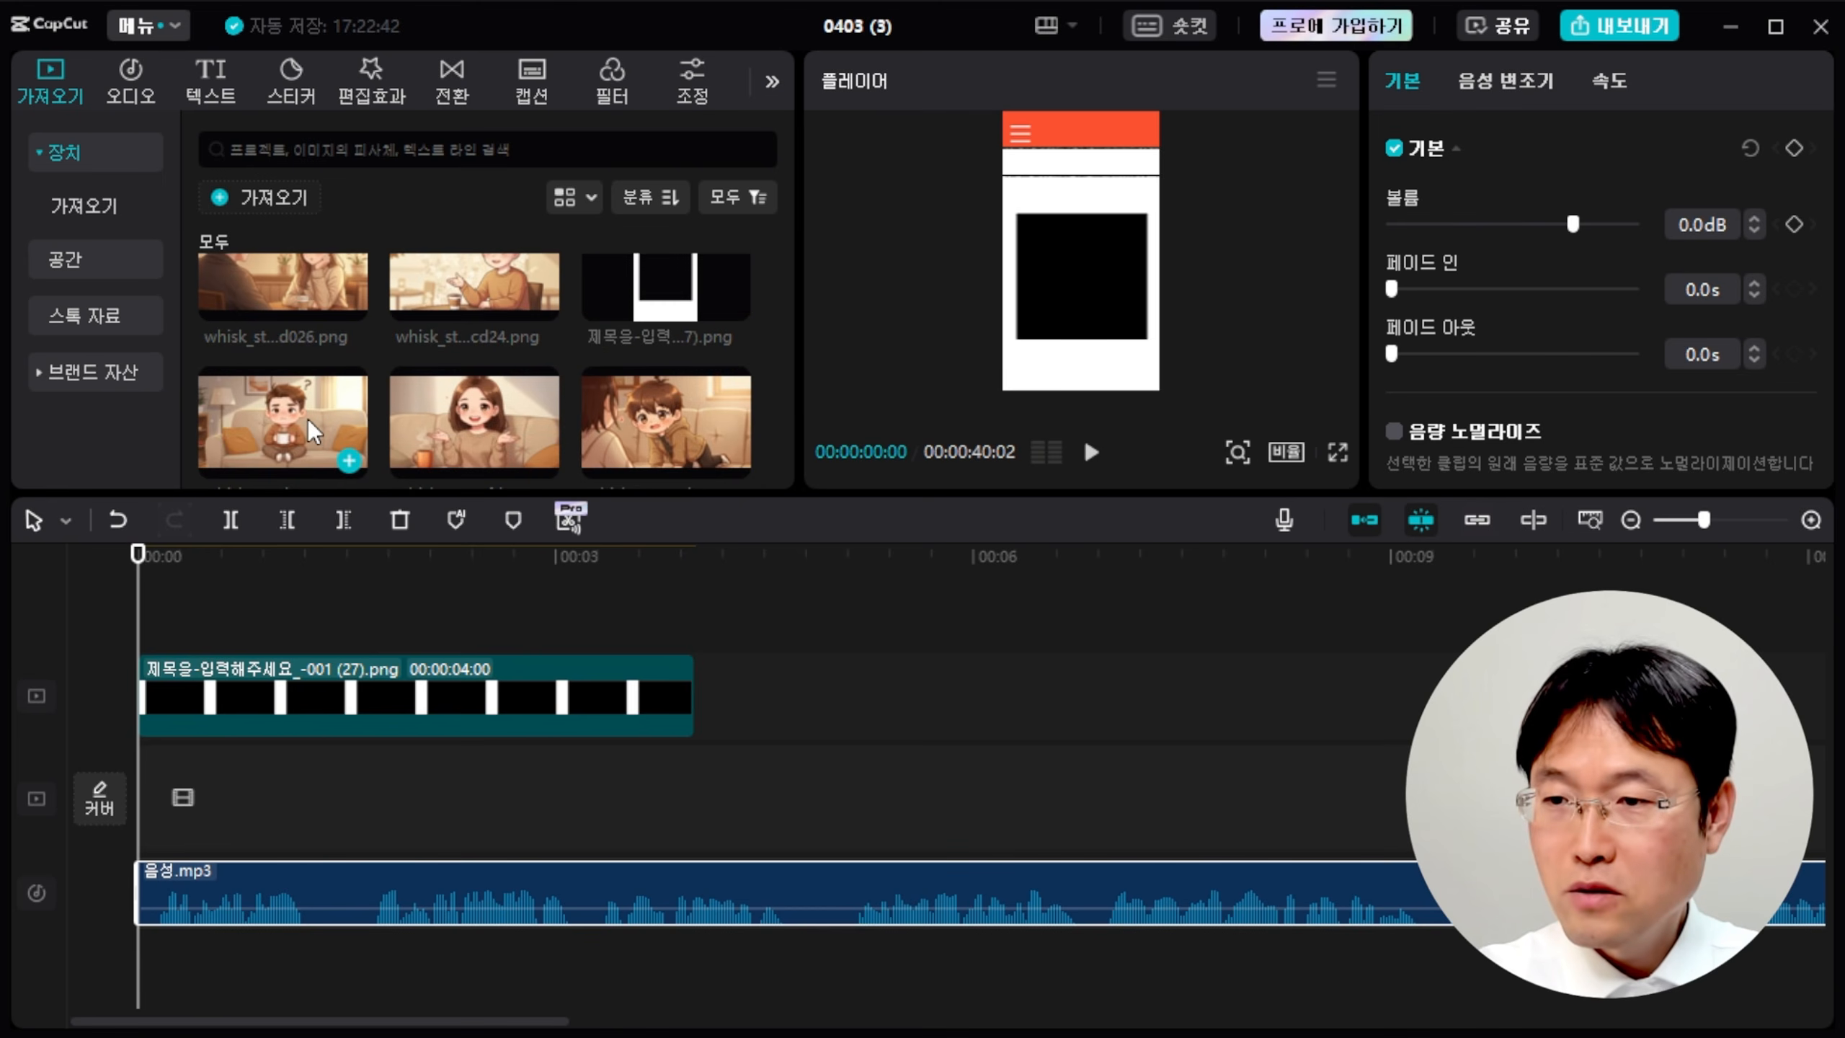
pyautogui.moveTo(312, 430); pyautogui.dragTo(157, 814)
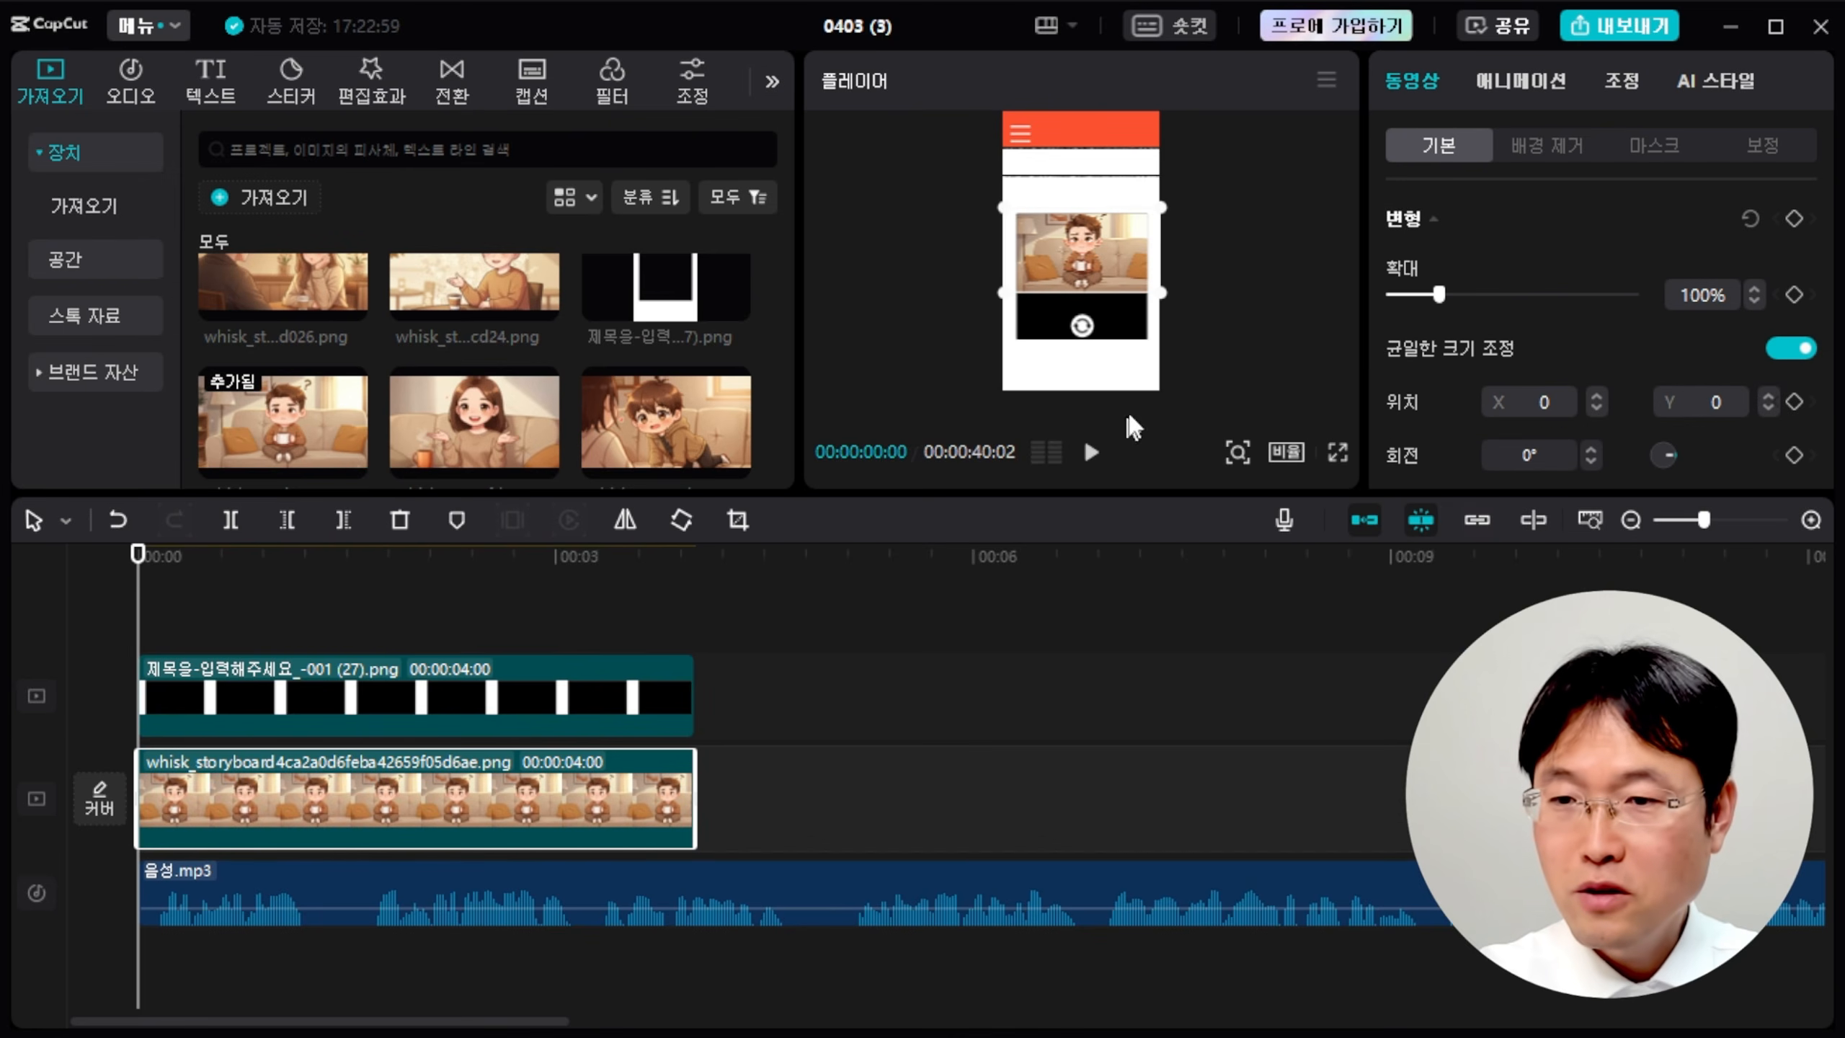
# Enlarge the boy's image to 186% and position it at X 0, Y -438 so it fills the template's window.
pyautogui.moveTo(1072, 482); pyautogui.dragTo(1087, 607)
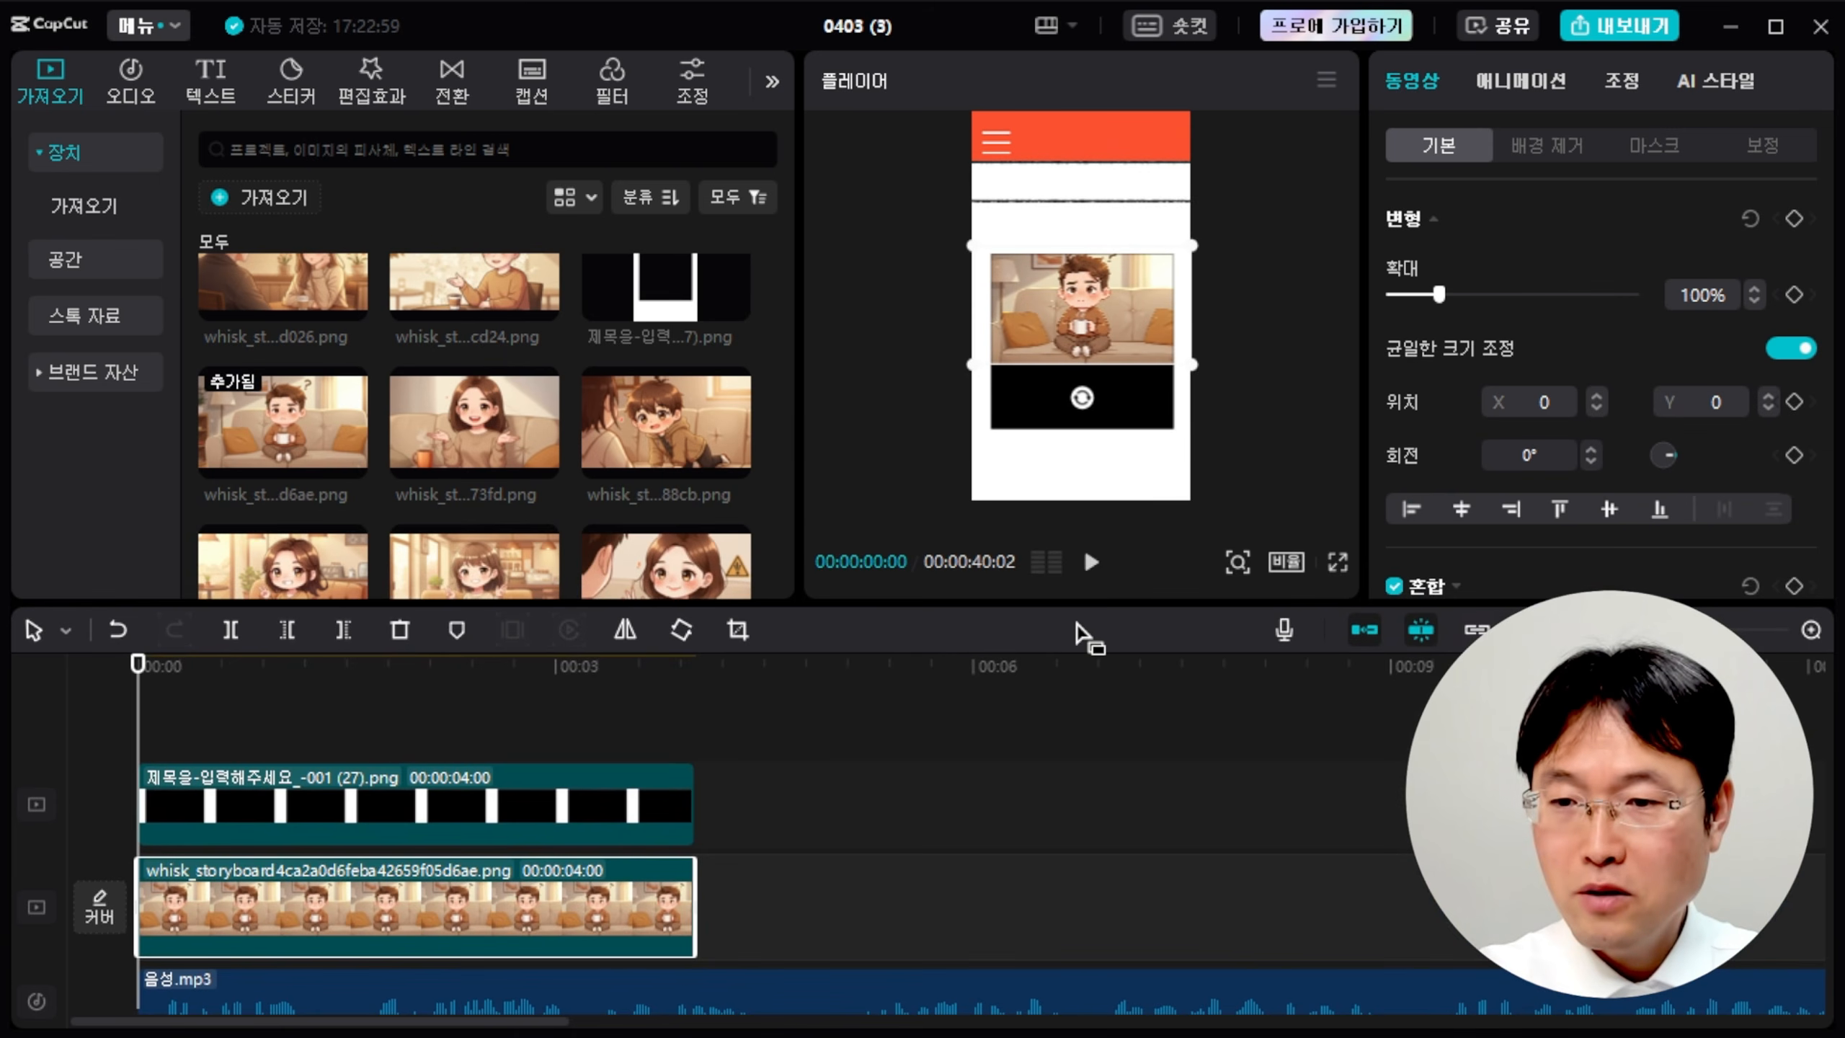
pyautogui.moveTo(1195, 374); pyautogui.dragTo(1244, 412)
pyautogui.moveTo(1095, 329); pyautogui.dragTo(1087, 373)
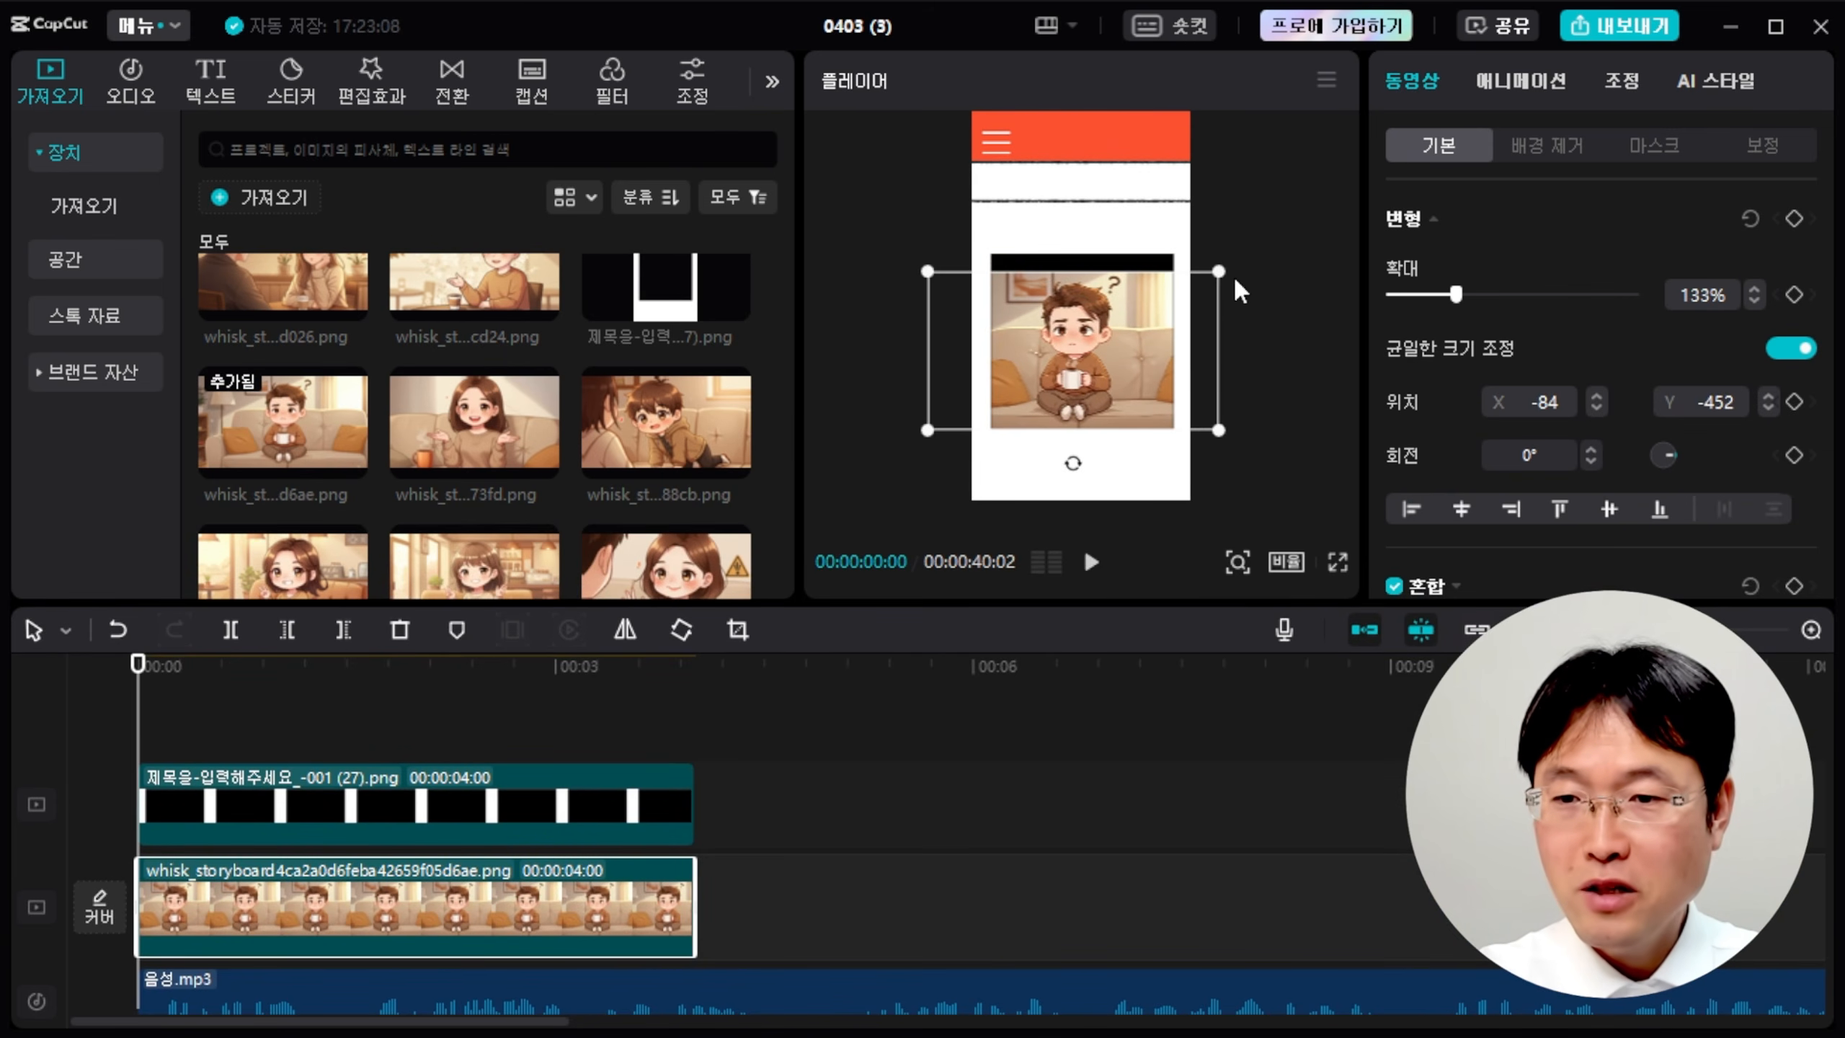
pyautogui.moveTo(1218, 271); pyautogui.dragTo(1276, 240)
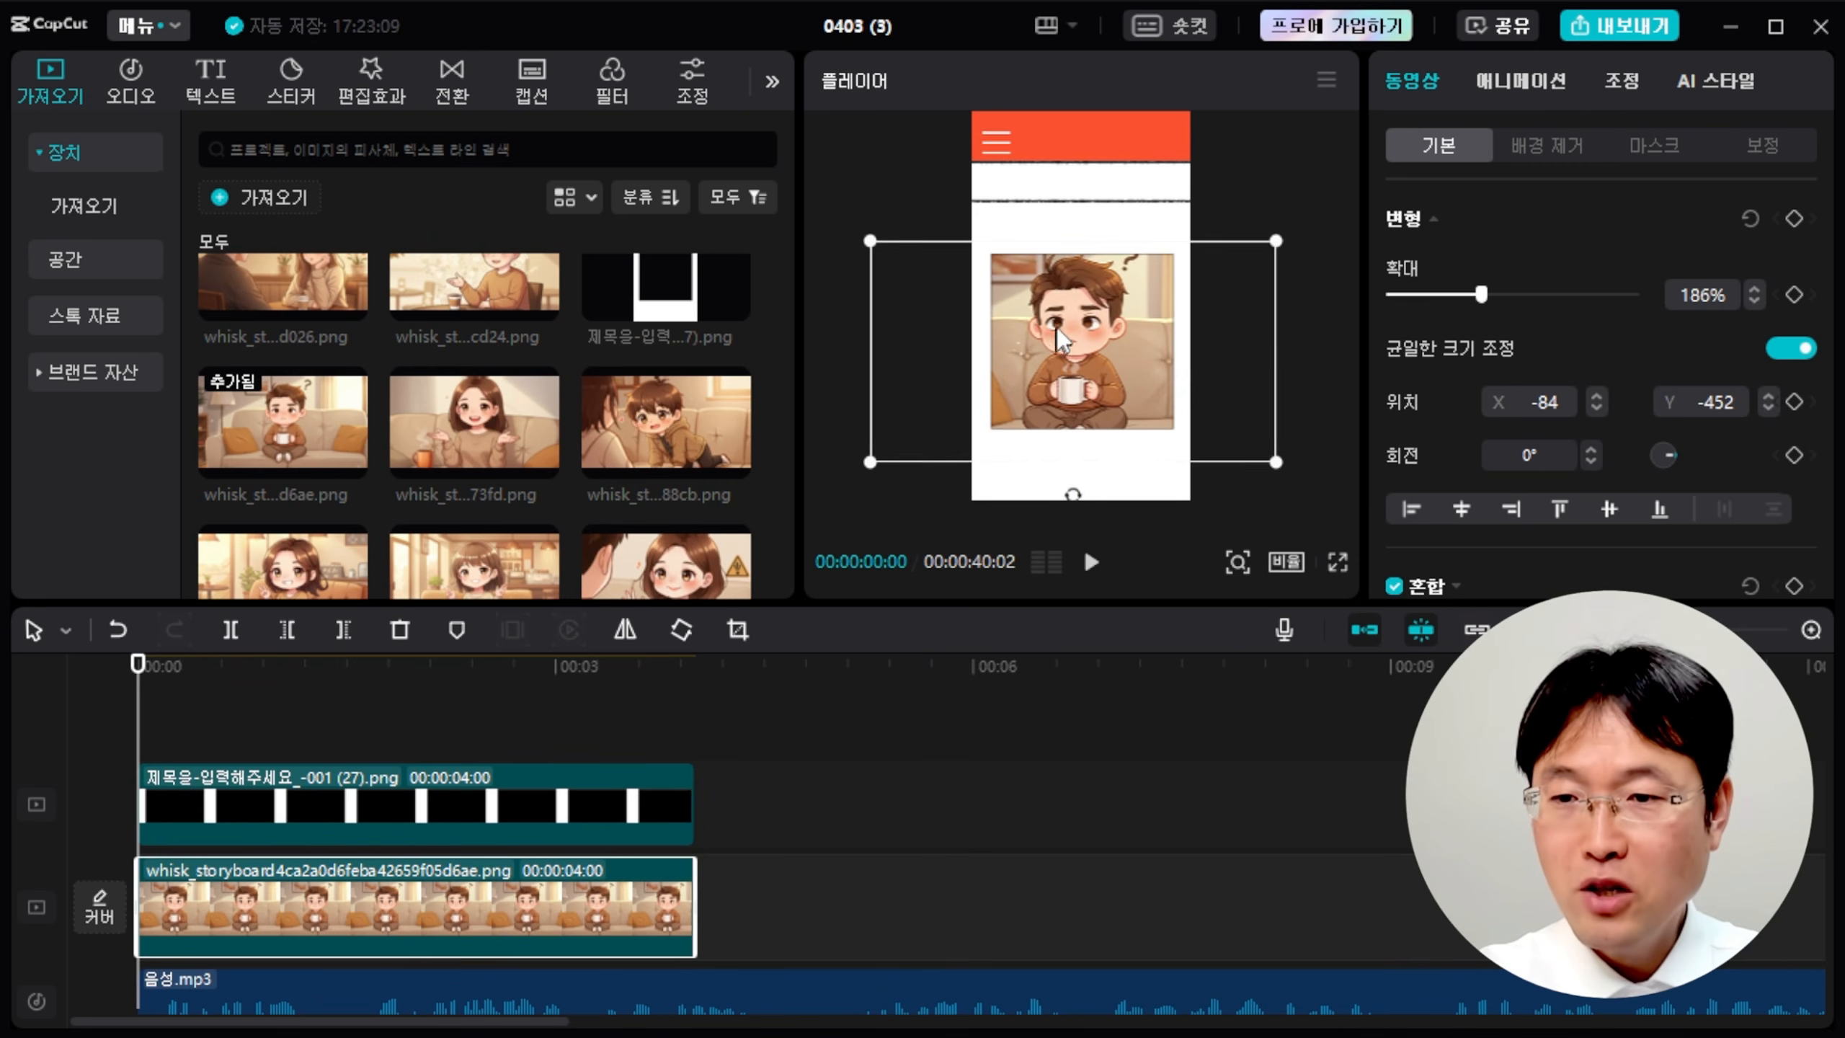
pyautogui.moveTo(1054, 338); pyautogui.dragTo(1060, 343)
pyautogui.moveTo(1069, 606); pyautogui.dragTo(1079, 736)
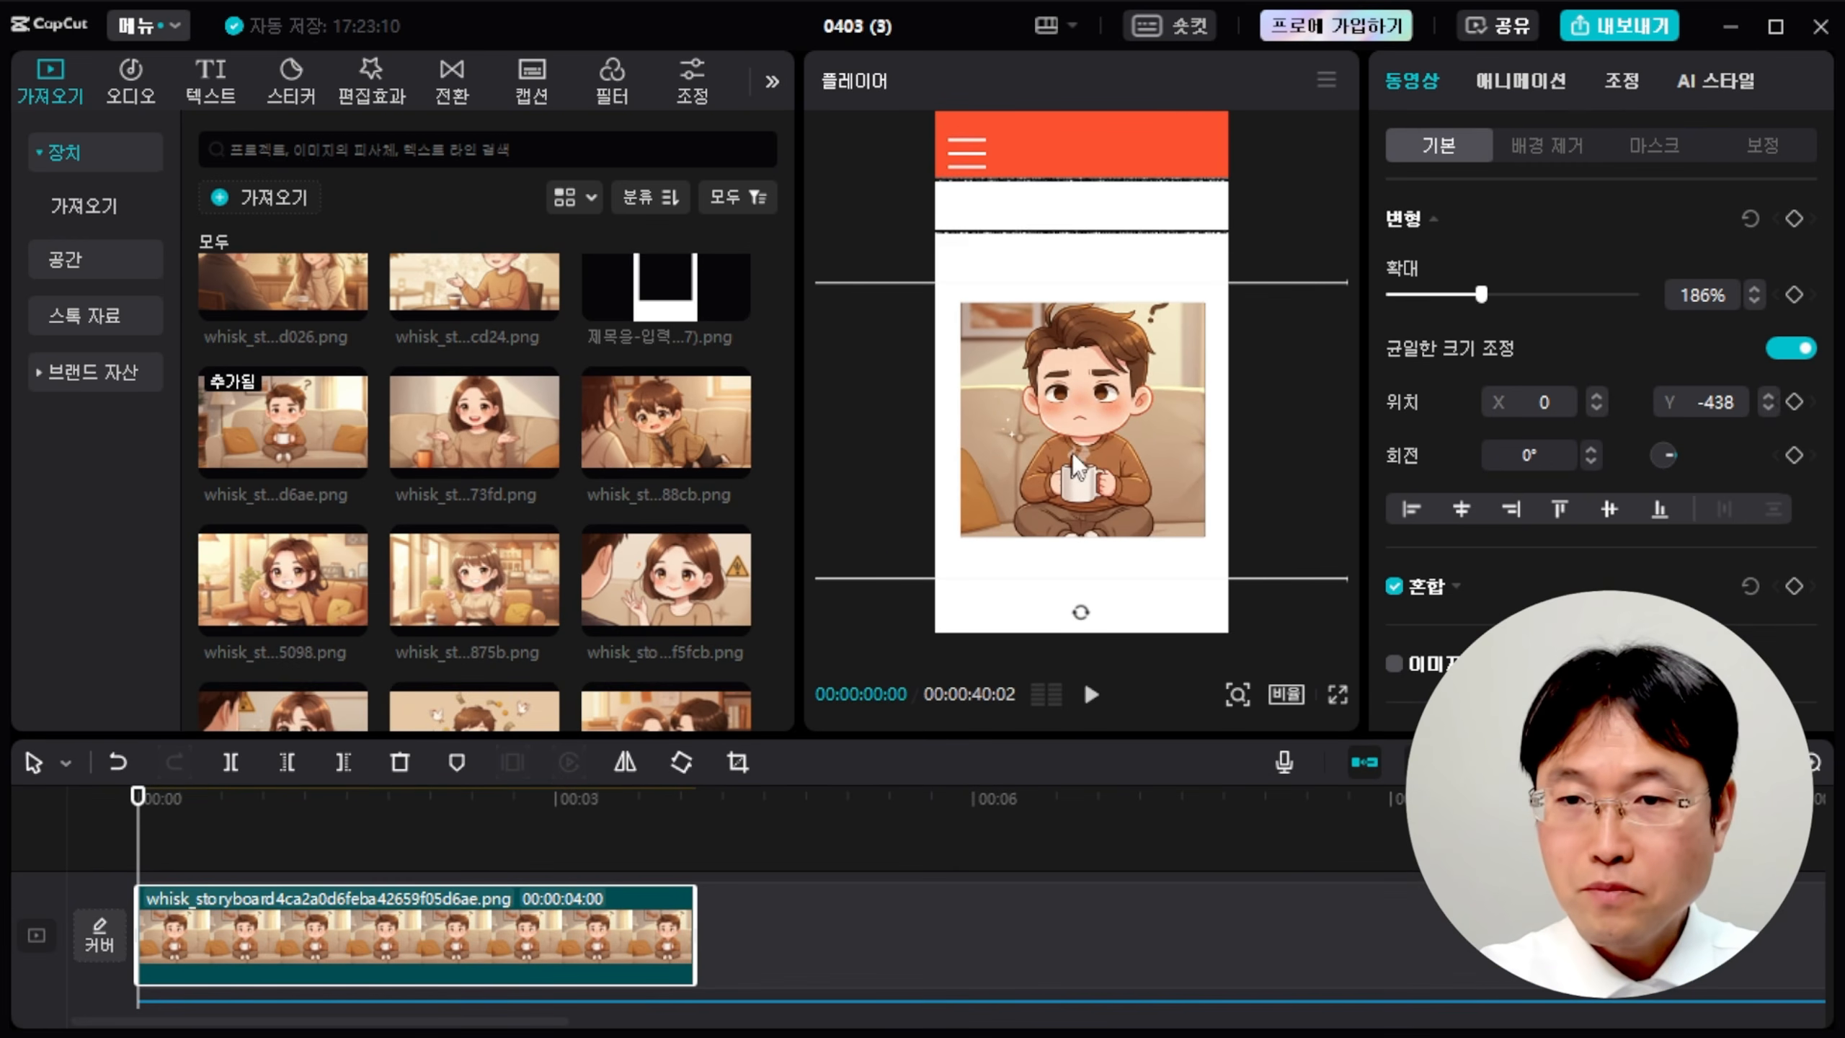
# Apply the 미니 줌 entrance animation to the boy's image and set its duration to 2.4 s.
pyautogui.click(1518, 87)
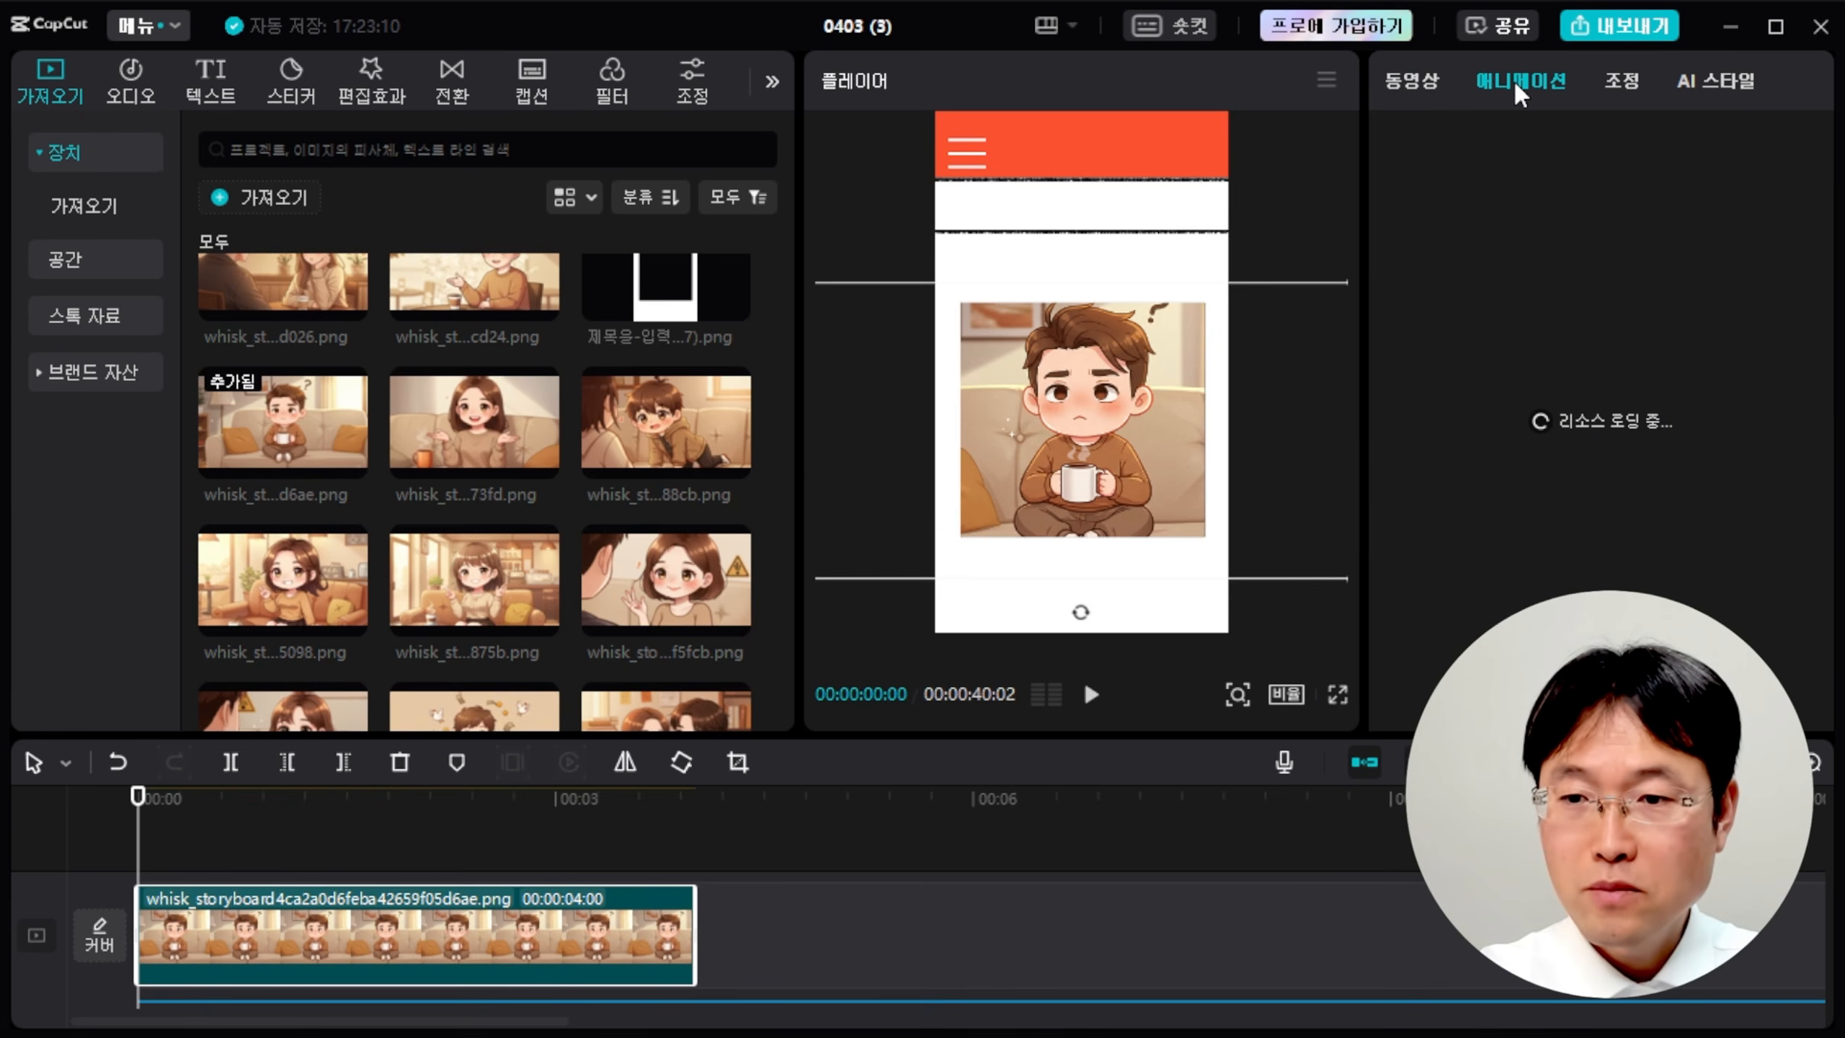
pyautogui.scroll(-3, 1655, 320)
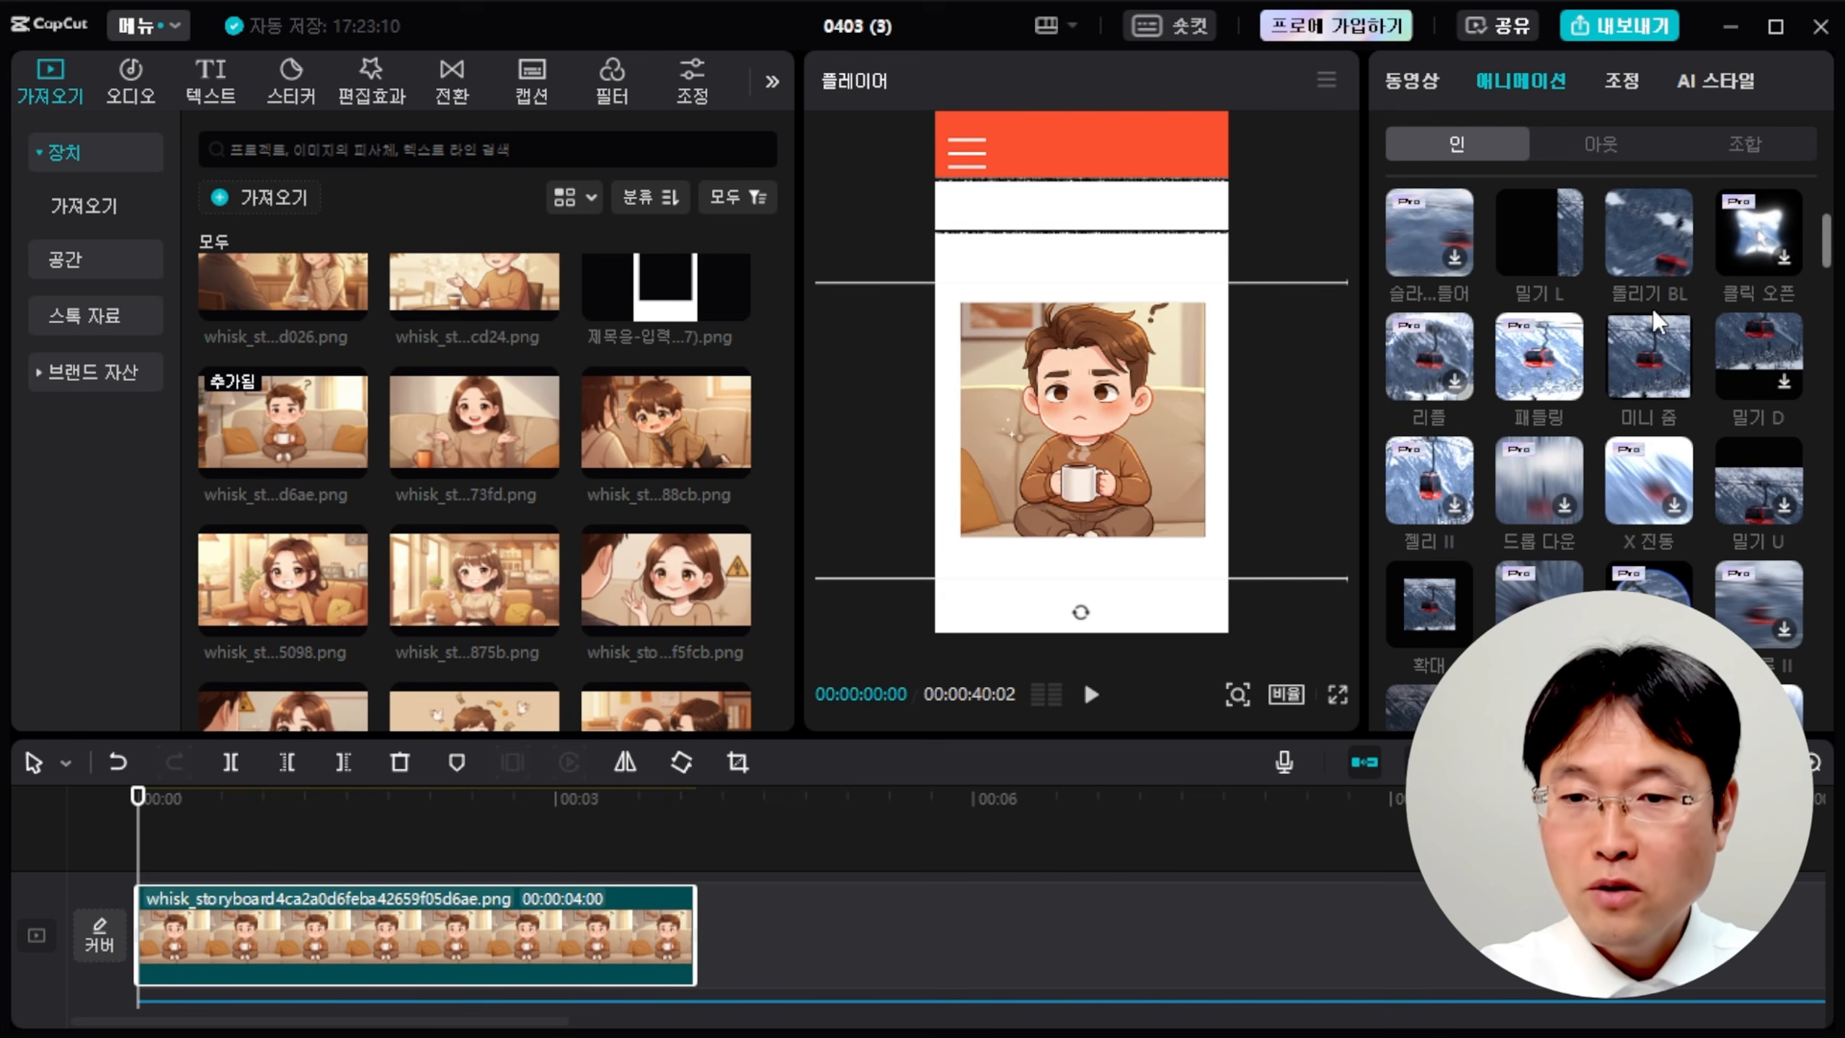
pyautogui.click(1649, 363)
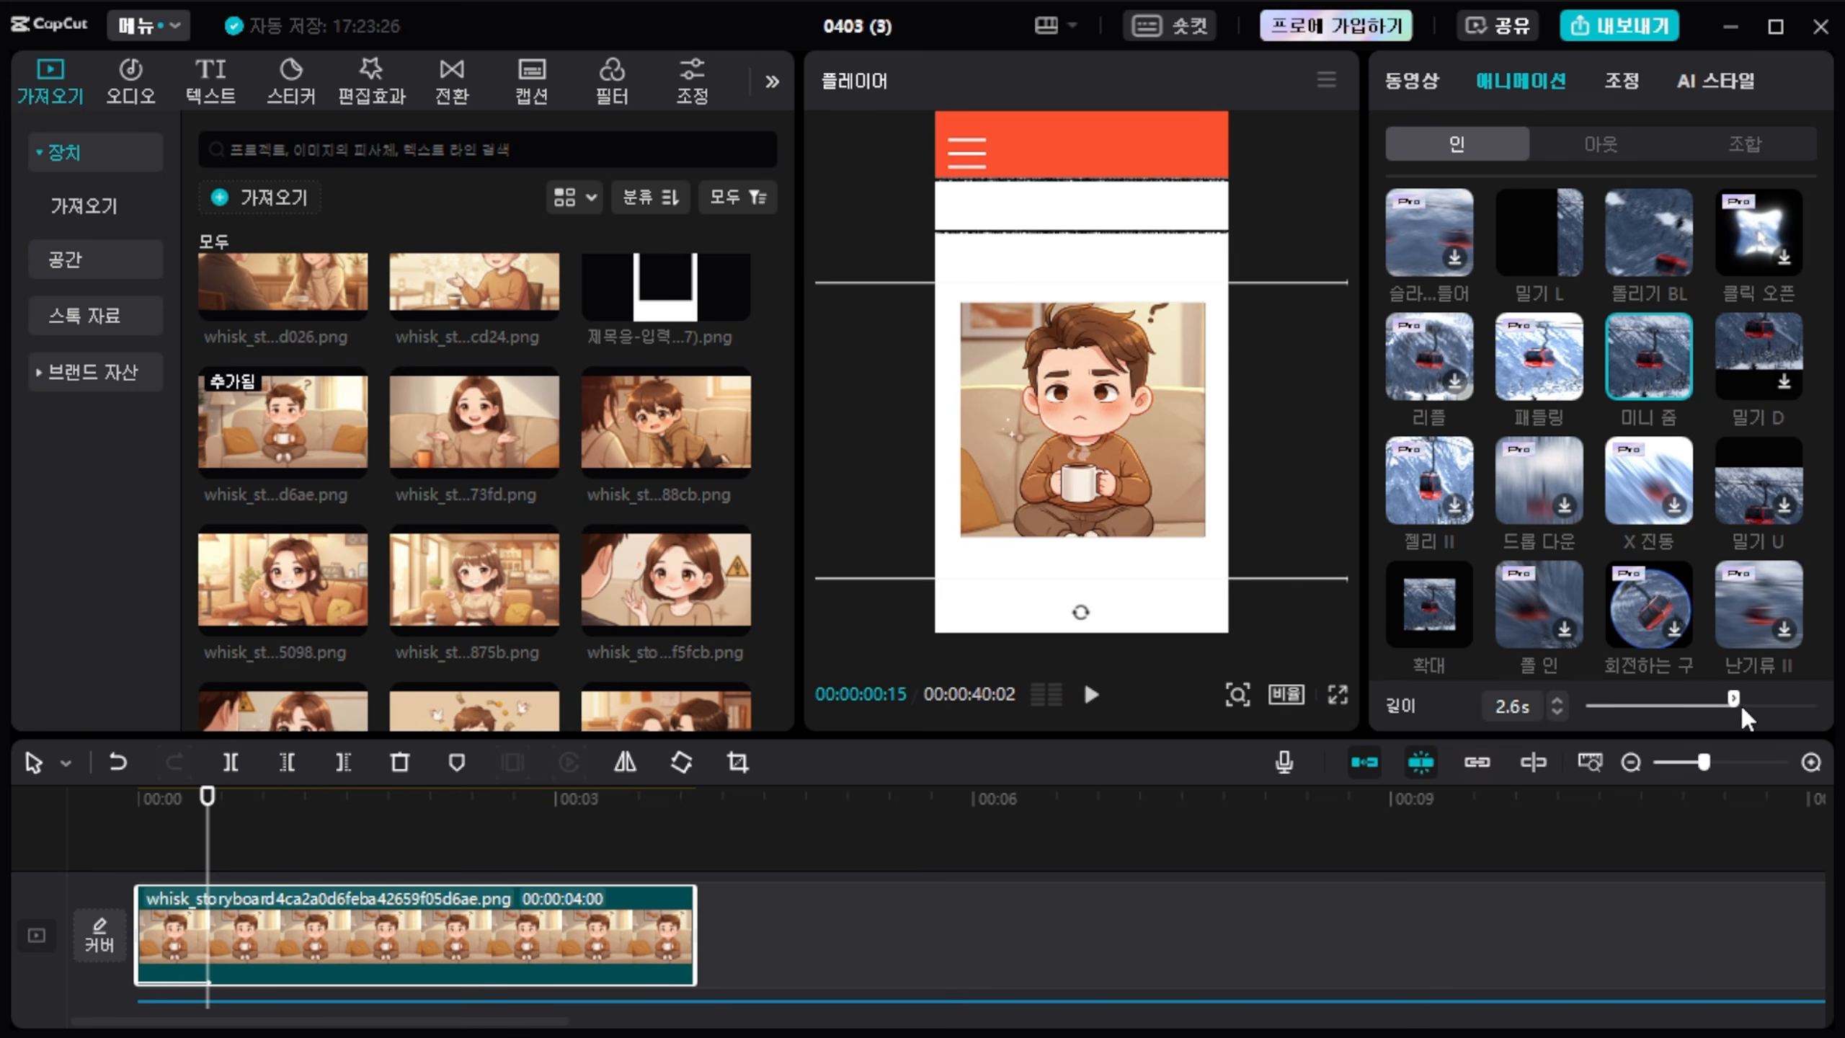
pyautogui.moveTo(1726, 711); pyautogui.dragTo(1725, 712)
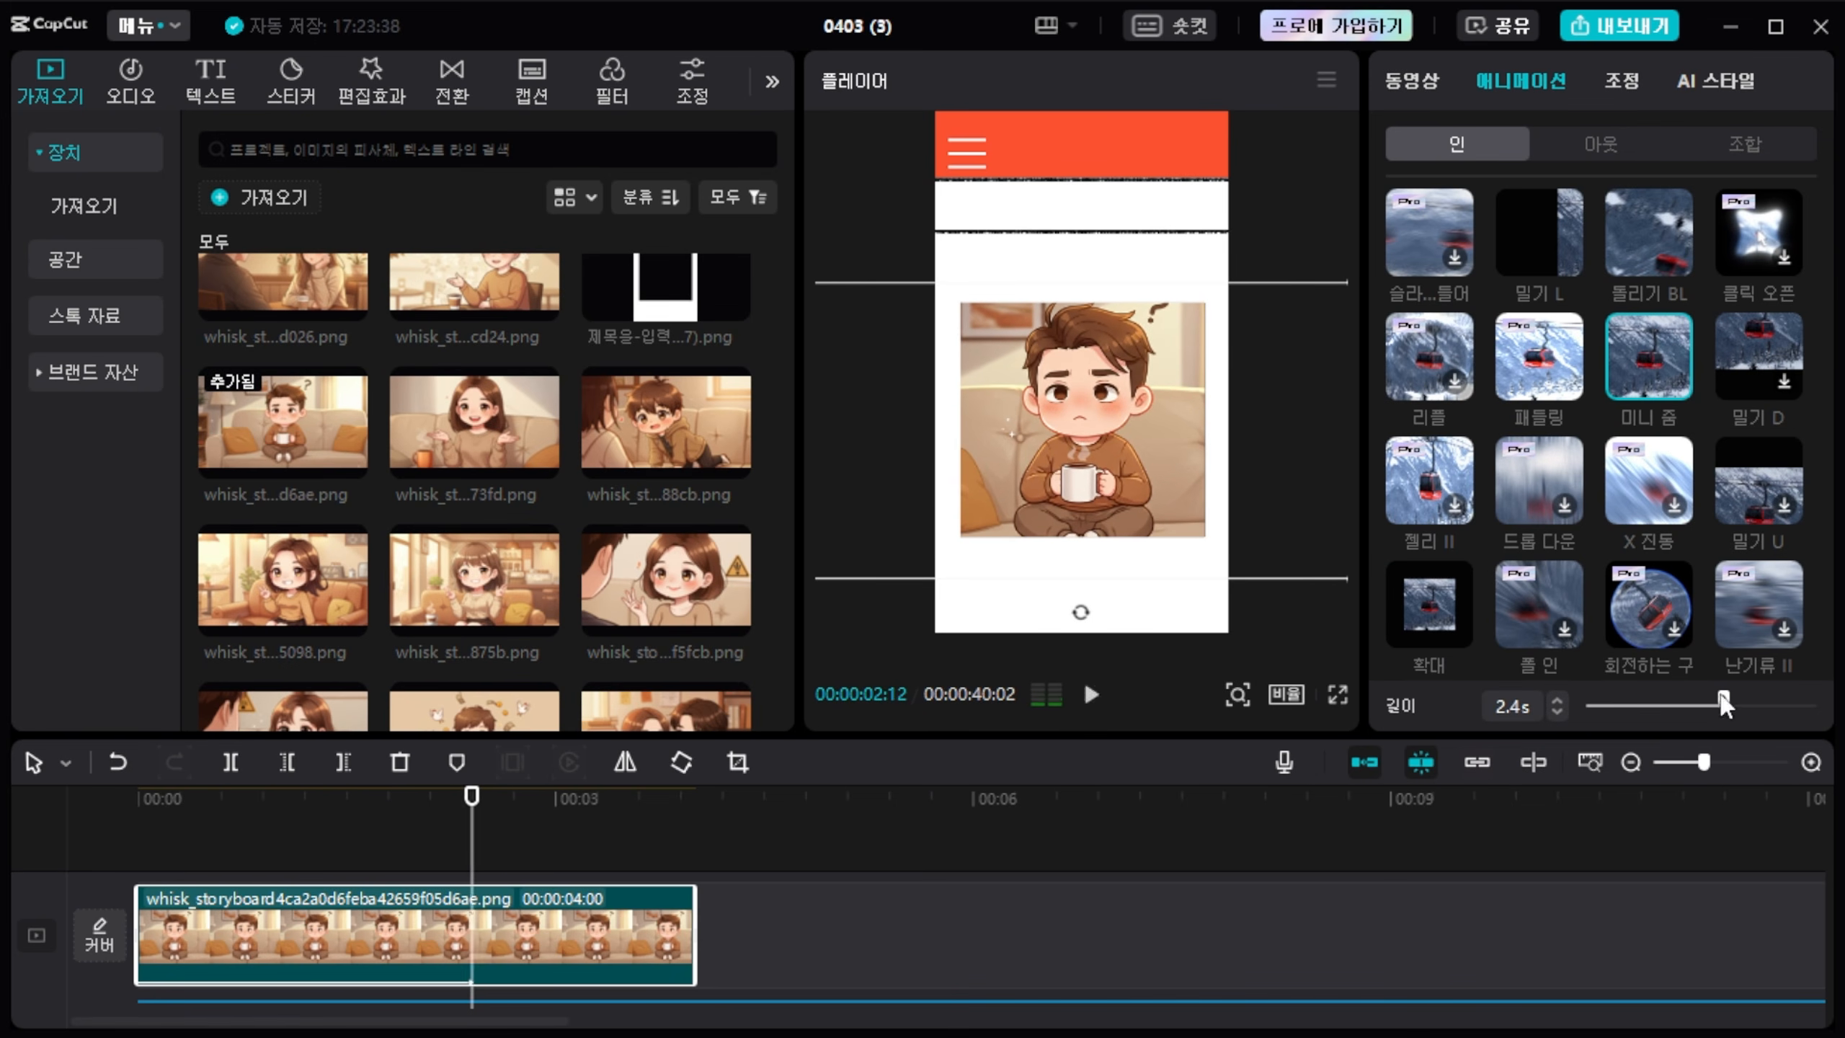
# Play the opening from the timeline start and shorten the boy's image clip to about 3 seconds, matching the first line of the voice.
pyautogui.click(1092, 696)
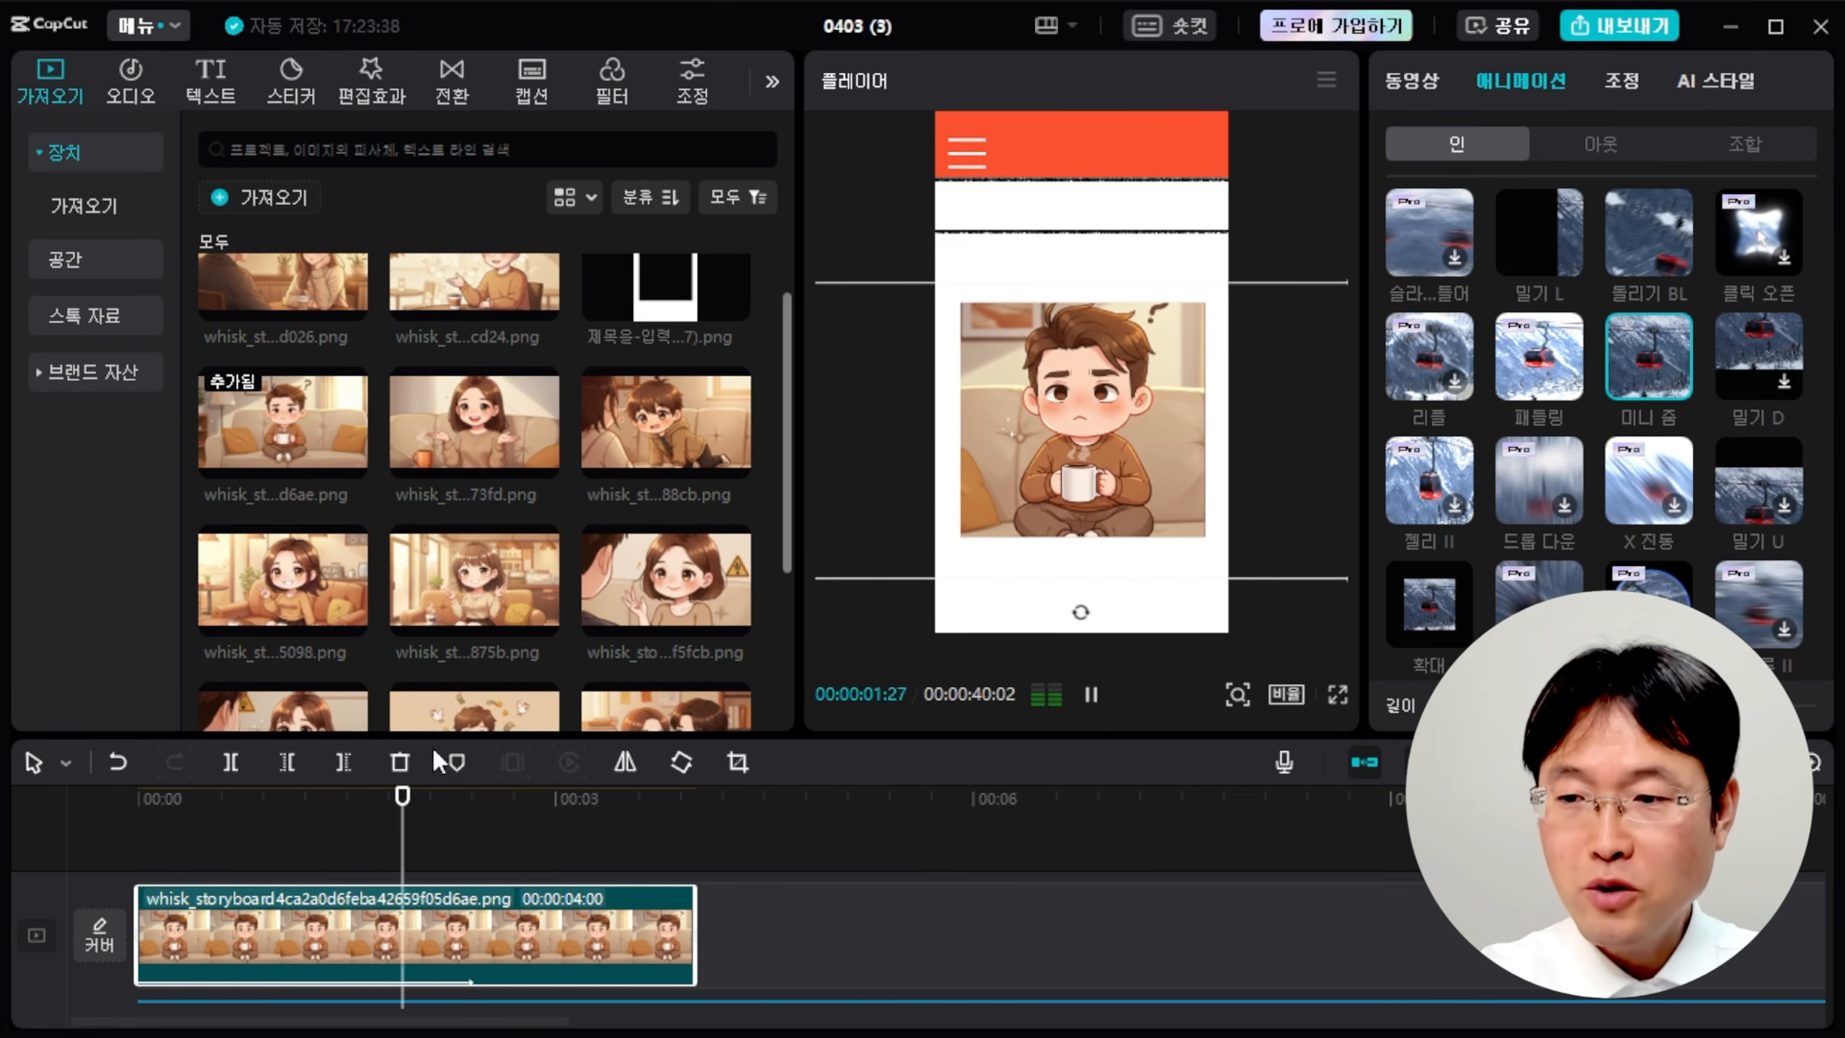
pyautogui.press('space')
pyautogui.moveTo(680, 836); pyautogui.dragTo(578, 823)
pyautogui.scroll(-3, 690, 923)
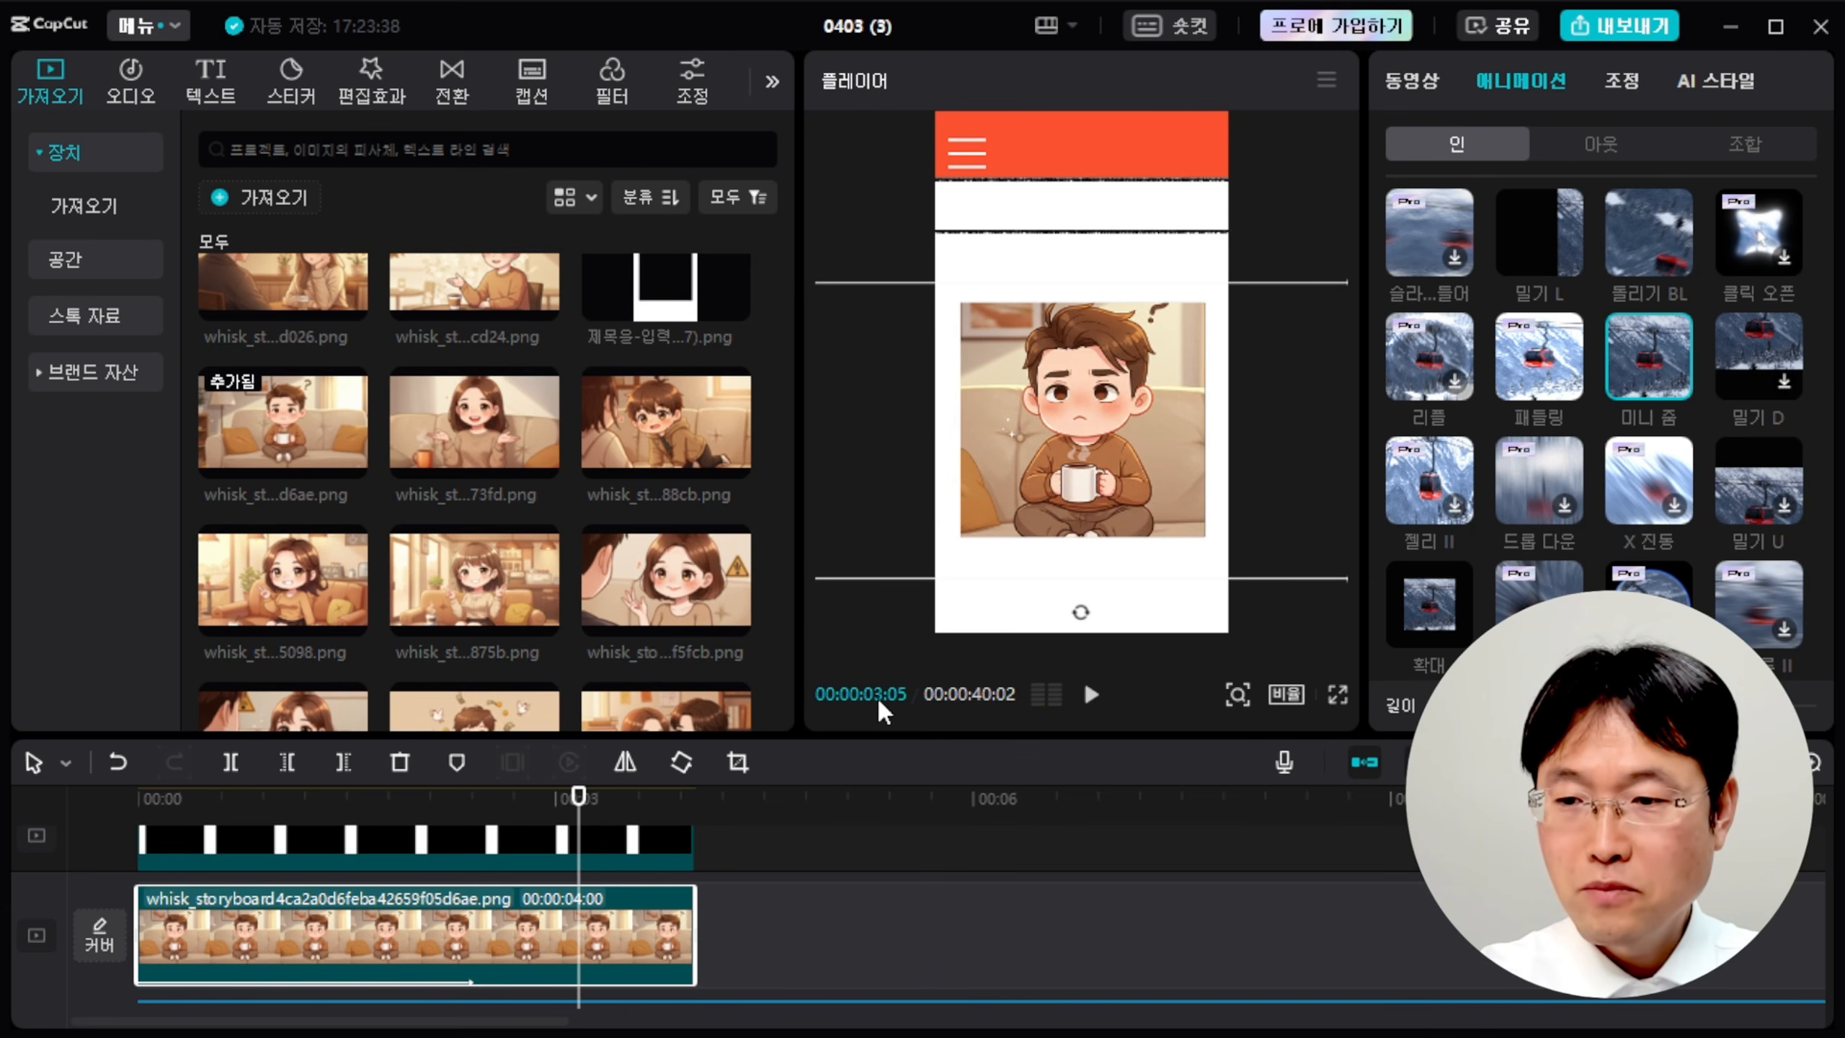
pyautogui.moveTo(863, 735); pyautogui.dragTo(856, 466)
pyautogui.press('Home')
pyautogui.click(1091, 420)
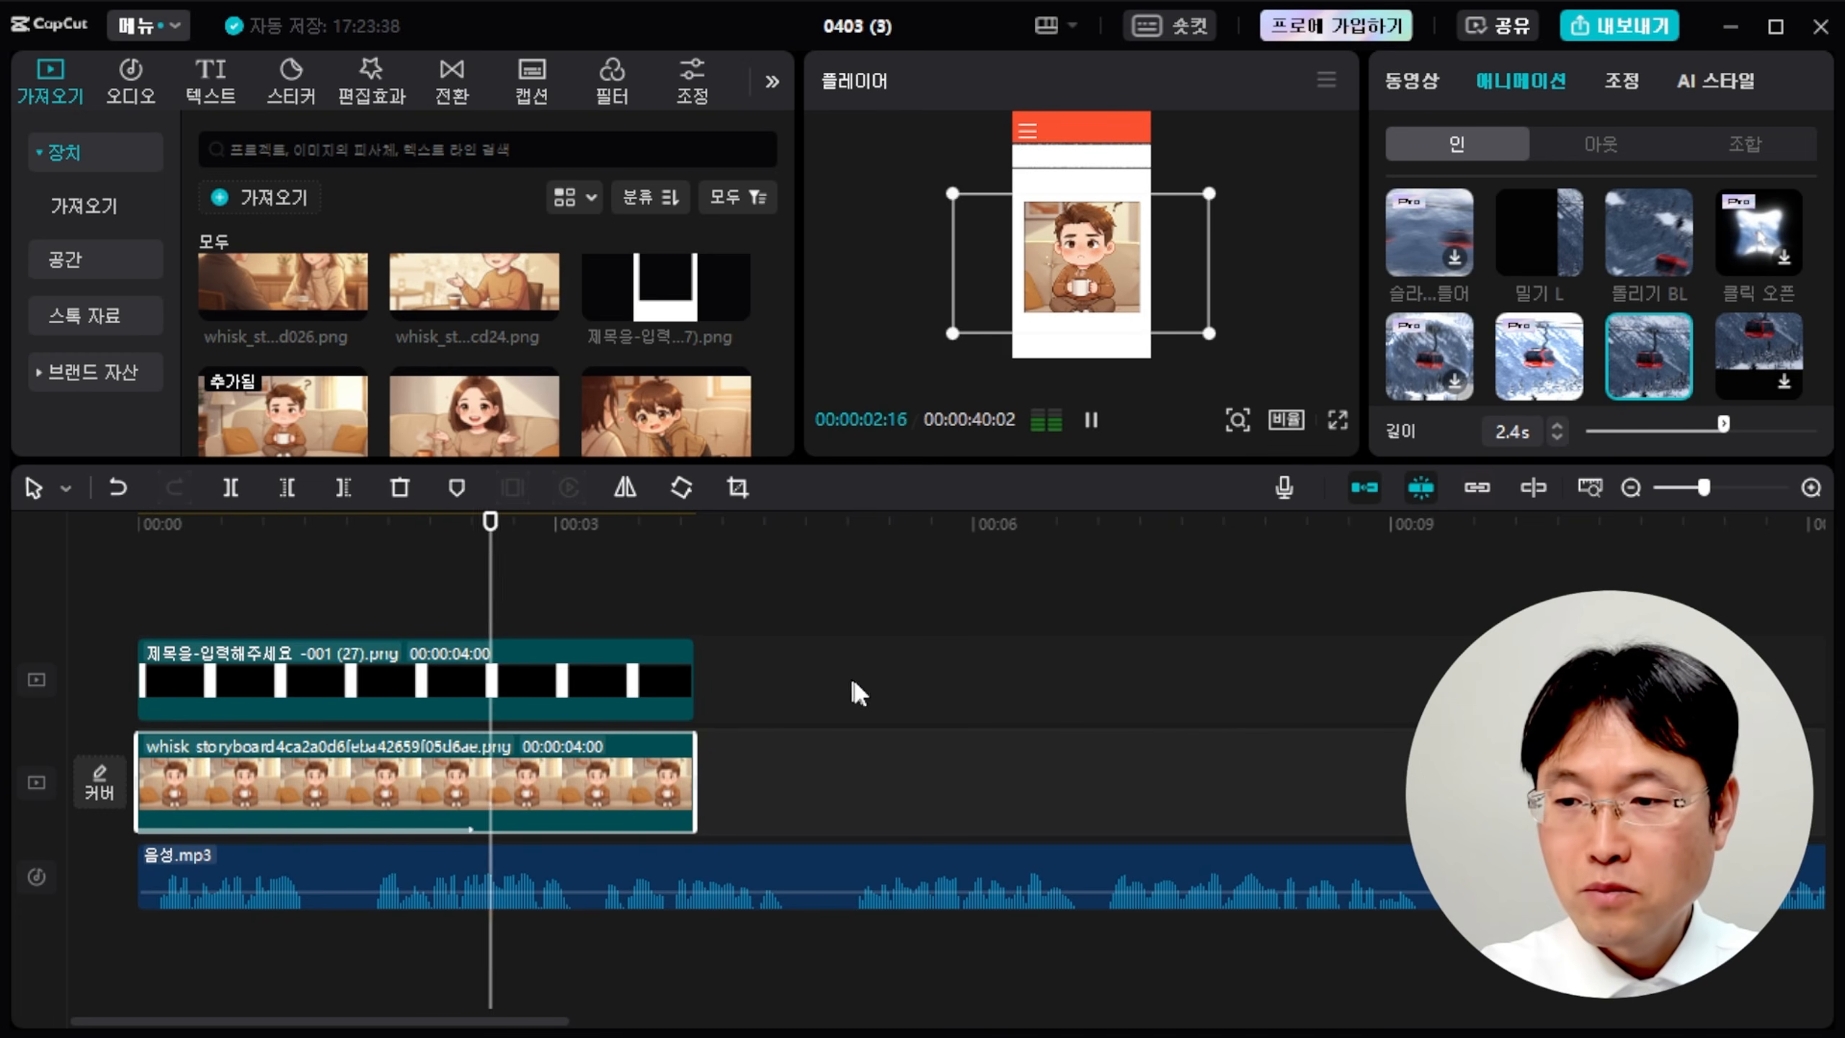
pyautogui.press('space')
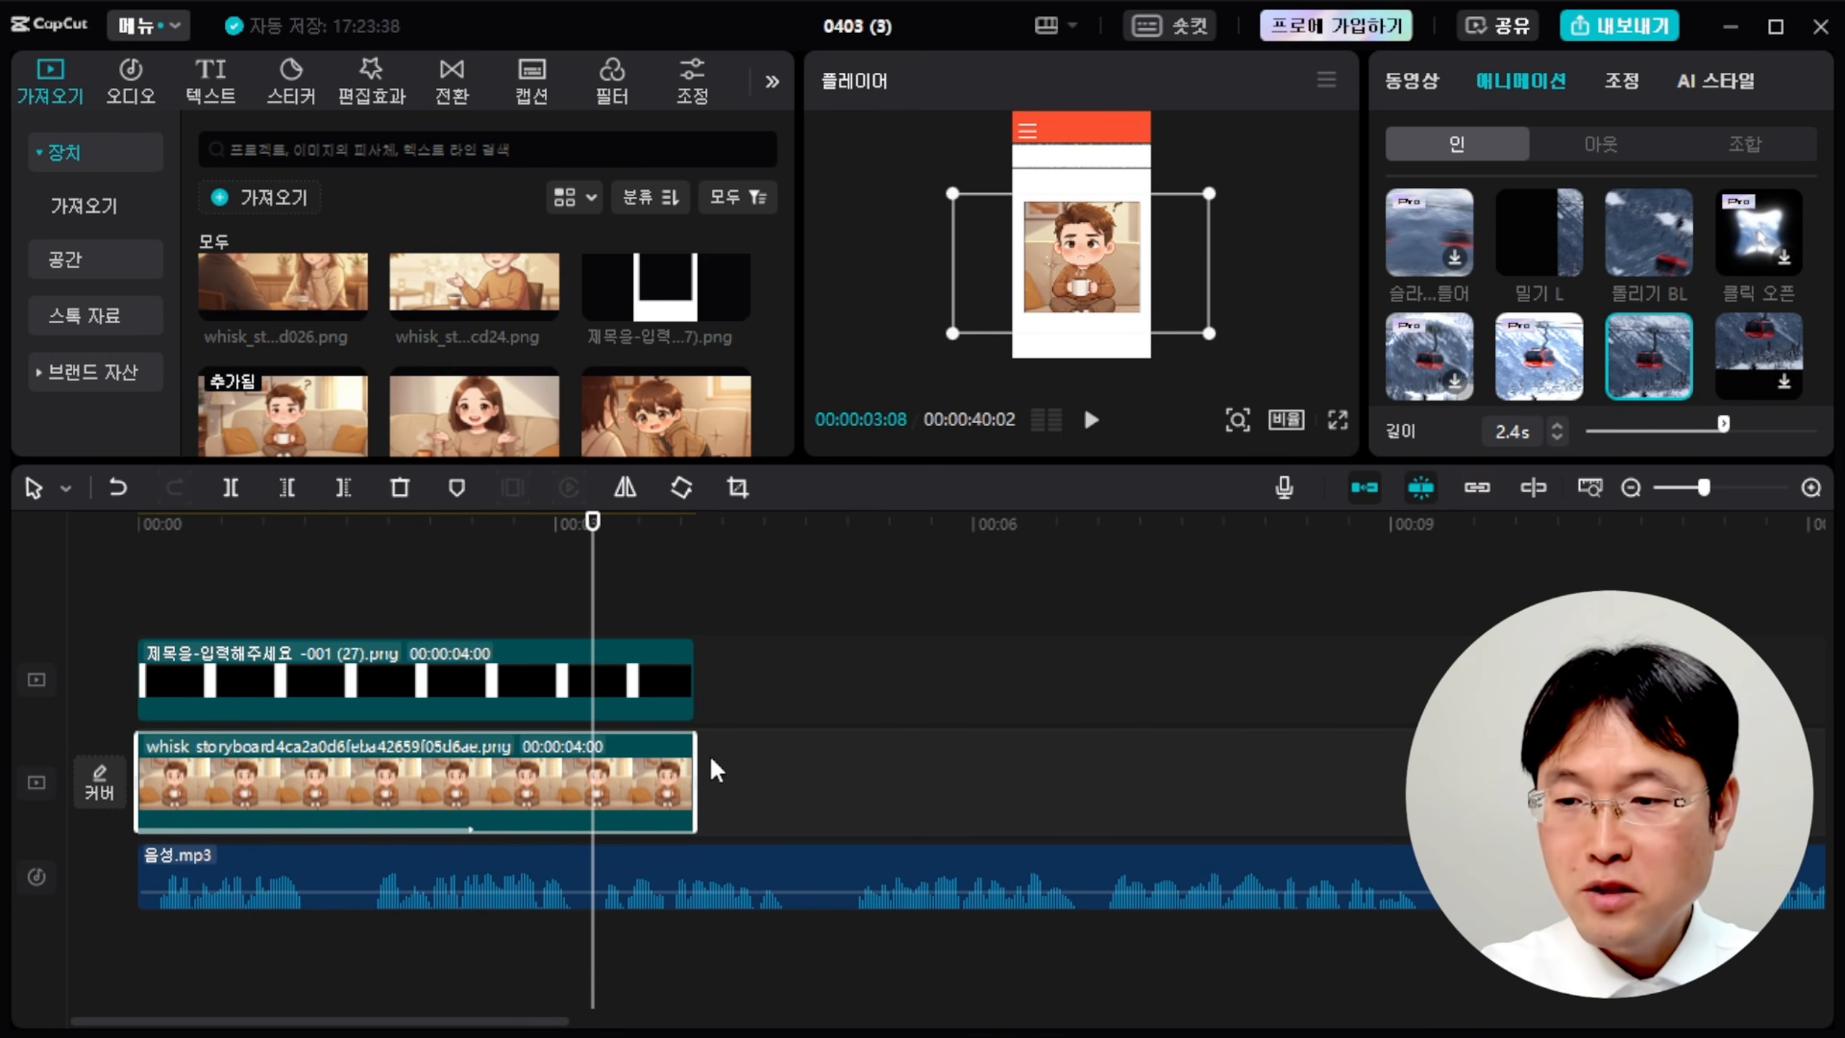
pyautogui.moveTo(696, 741); pyautogui.dragTo(587, 747)
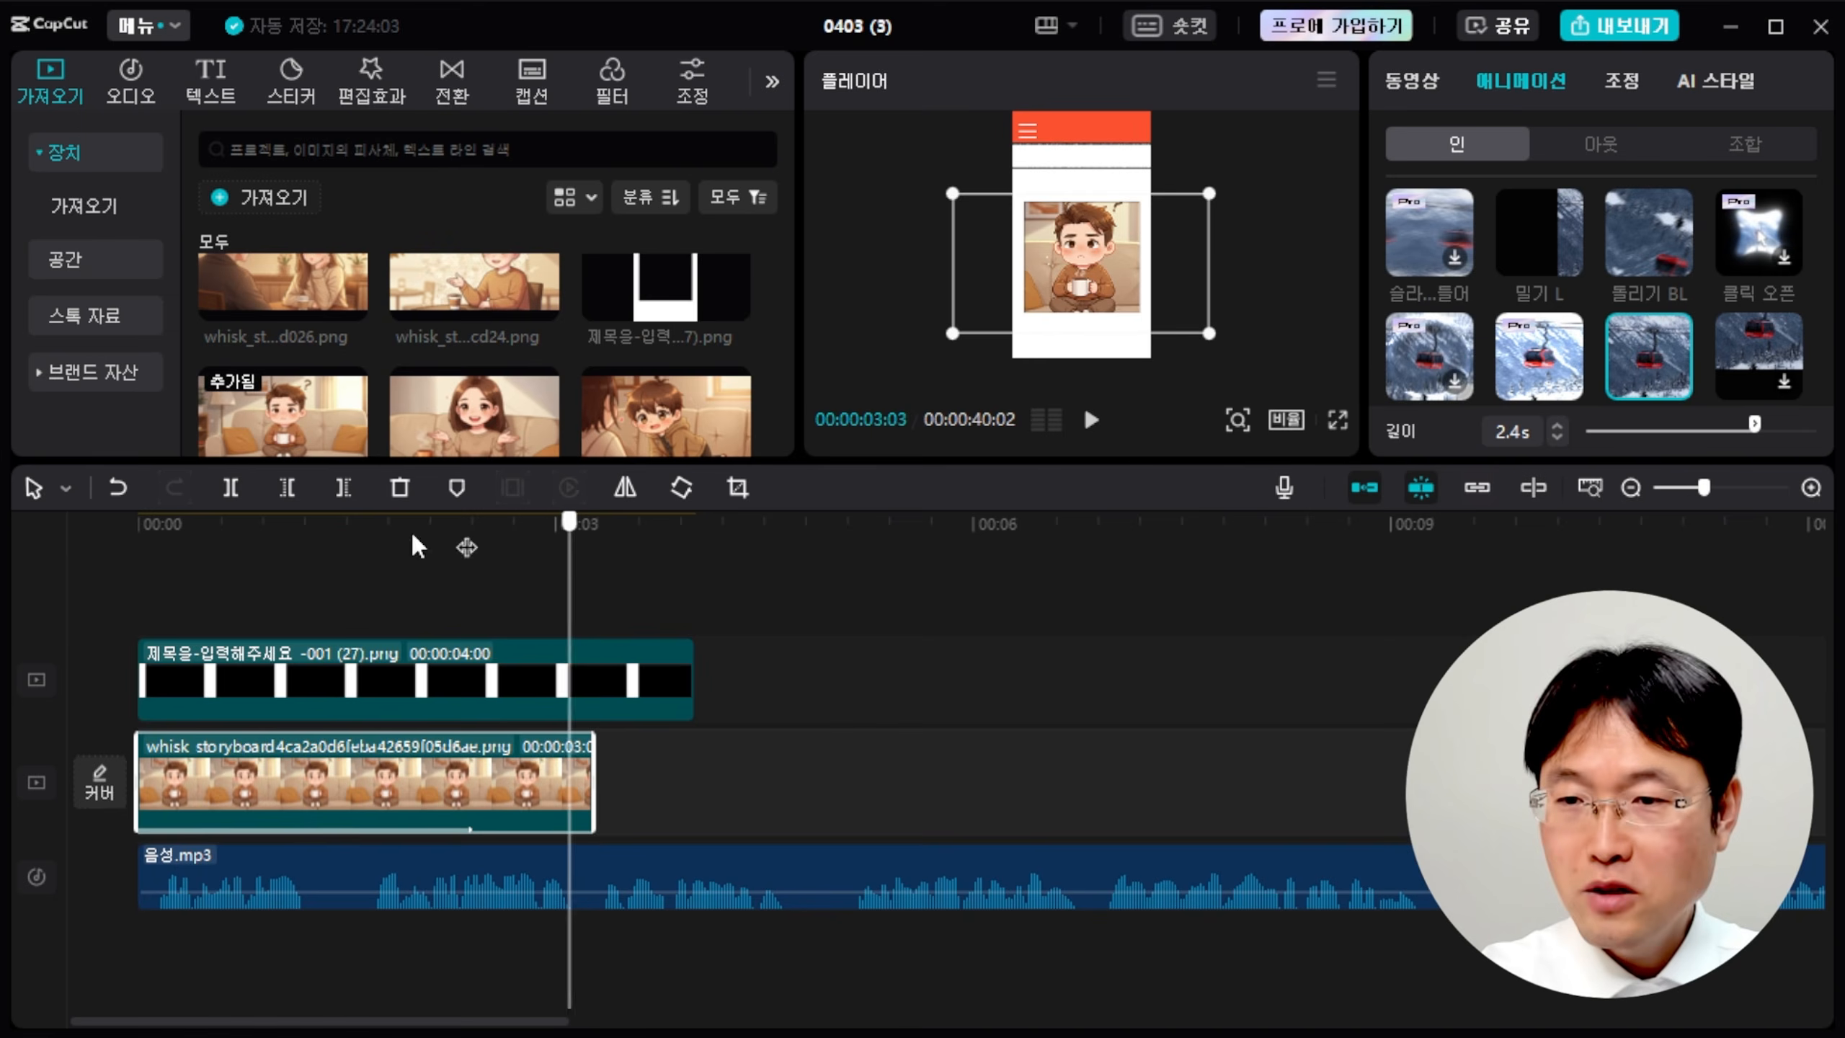
# Split the voice audio at about 00:01:11 and trim away the silence before the second phrase, leaving no gap.
pyautogui.click(385, 560)
pyautogui.click(314, 890)
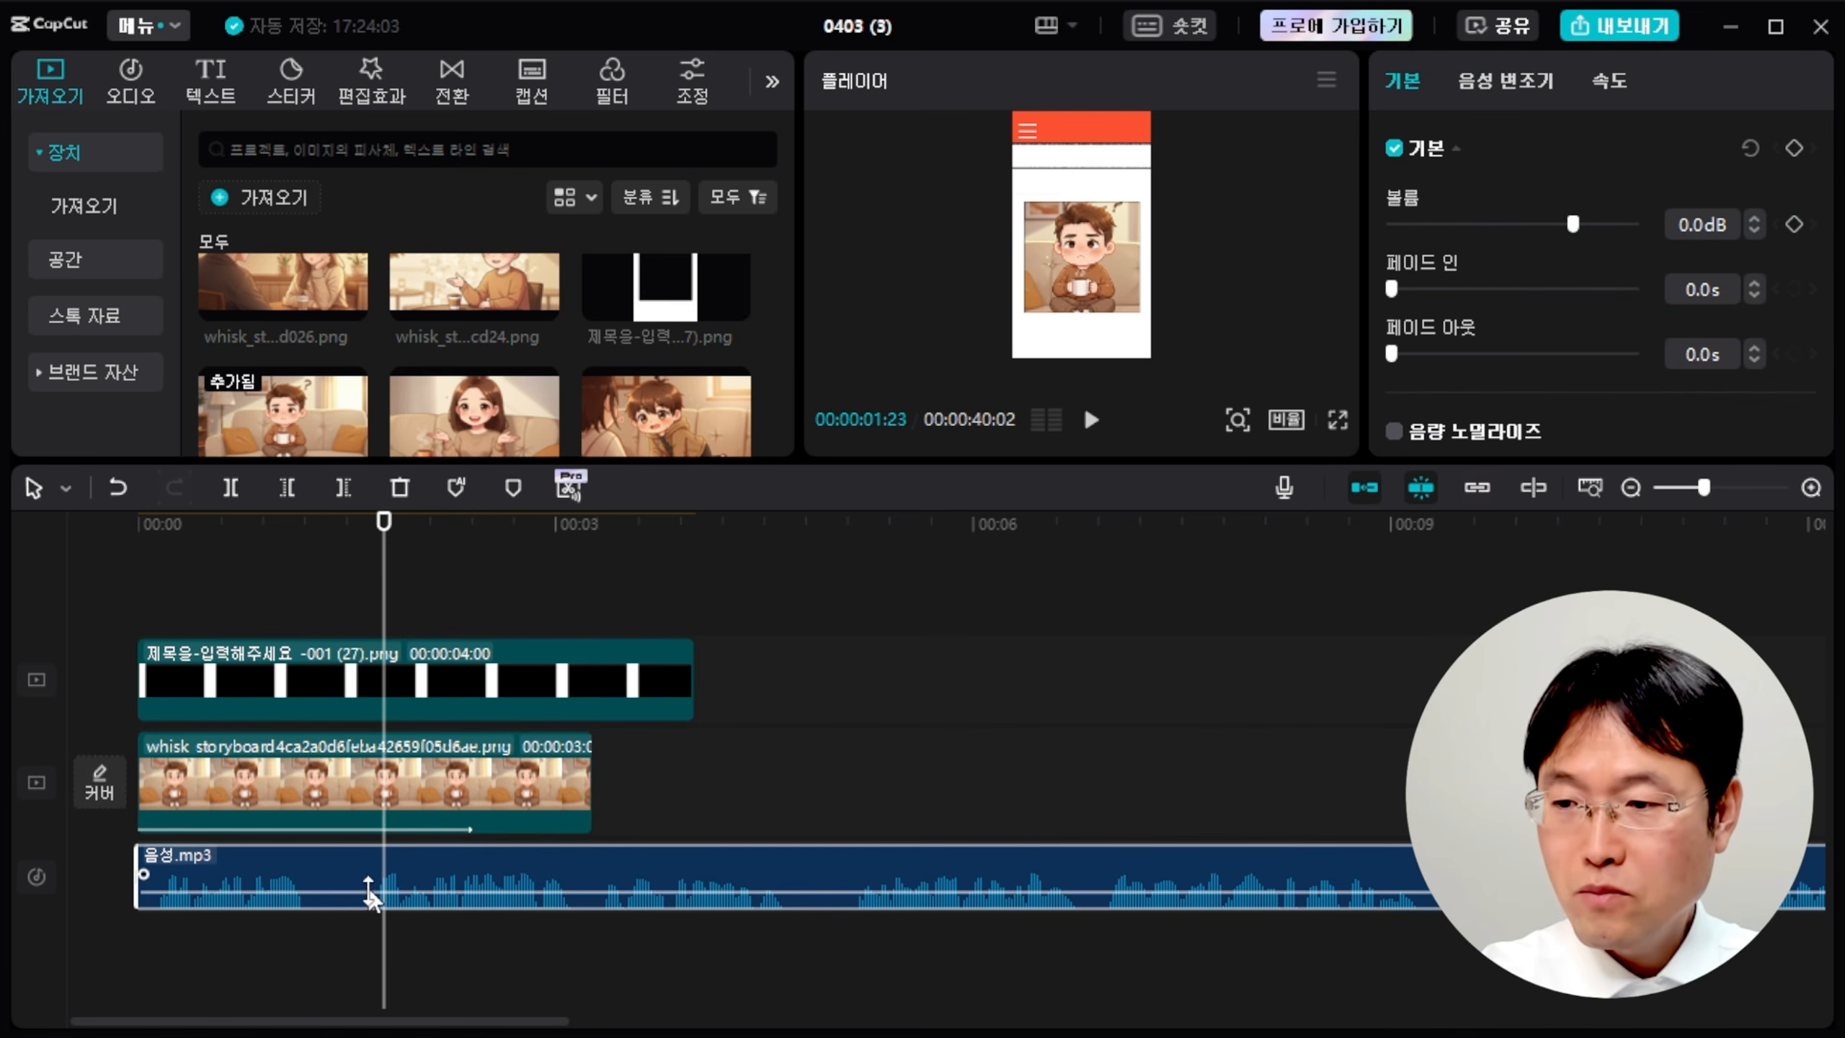
pyautogui.moveTo(387, 556); pyautogui.dragTo(324, 559)
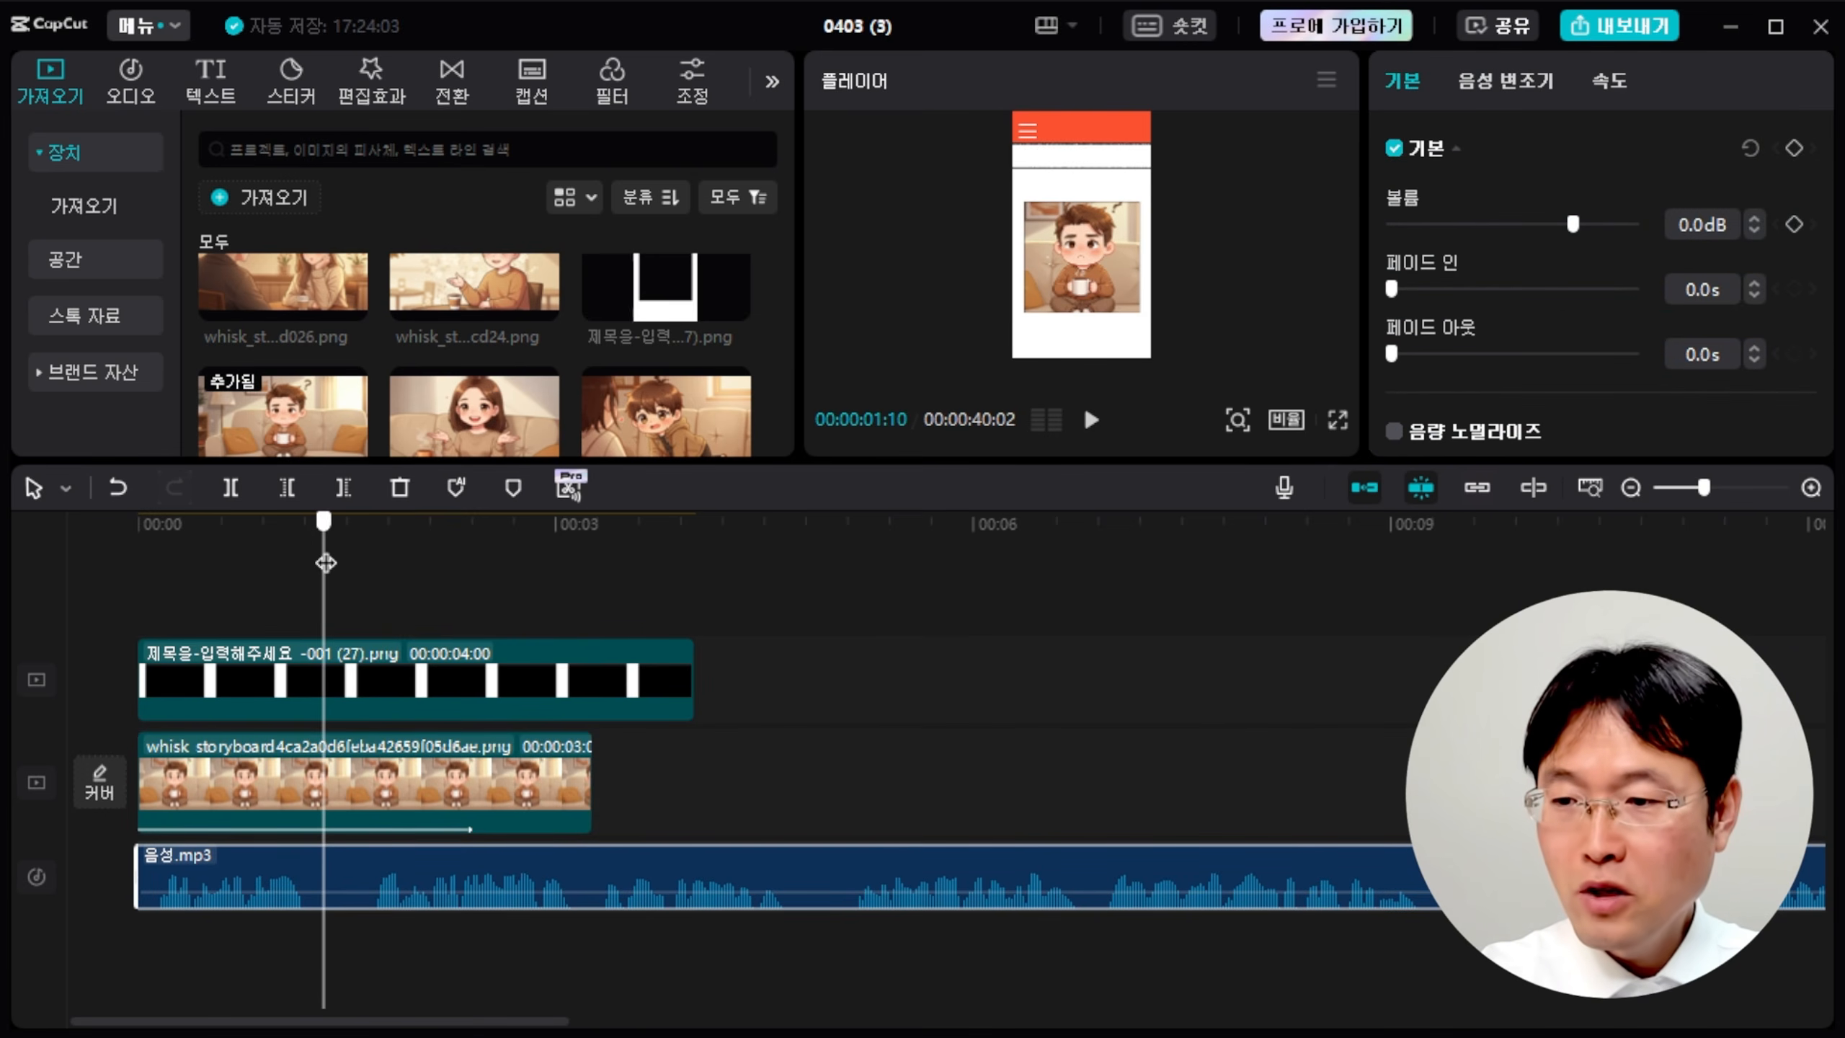
pyautogui.click(230, 487)
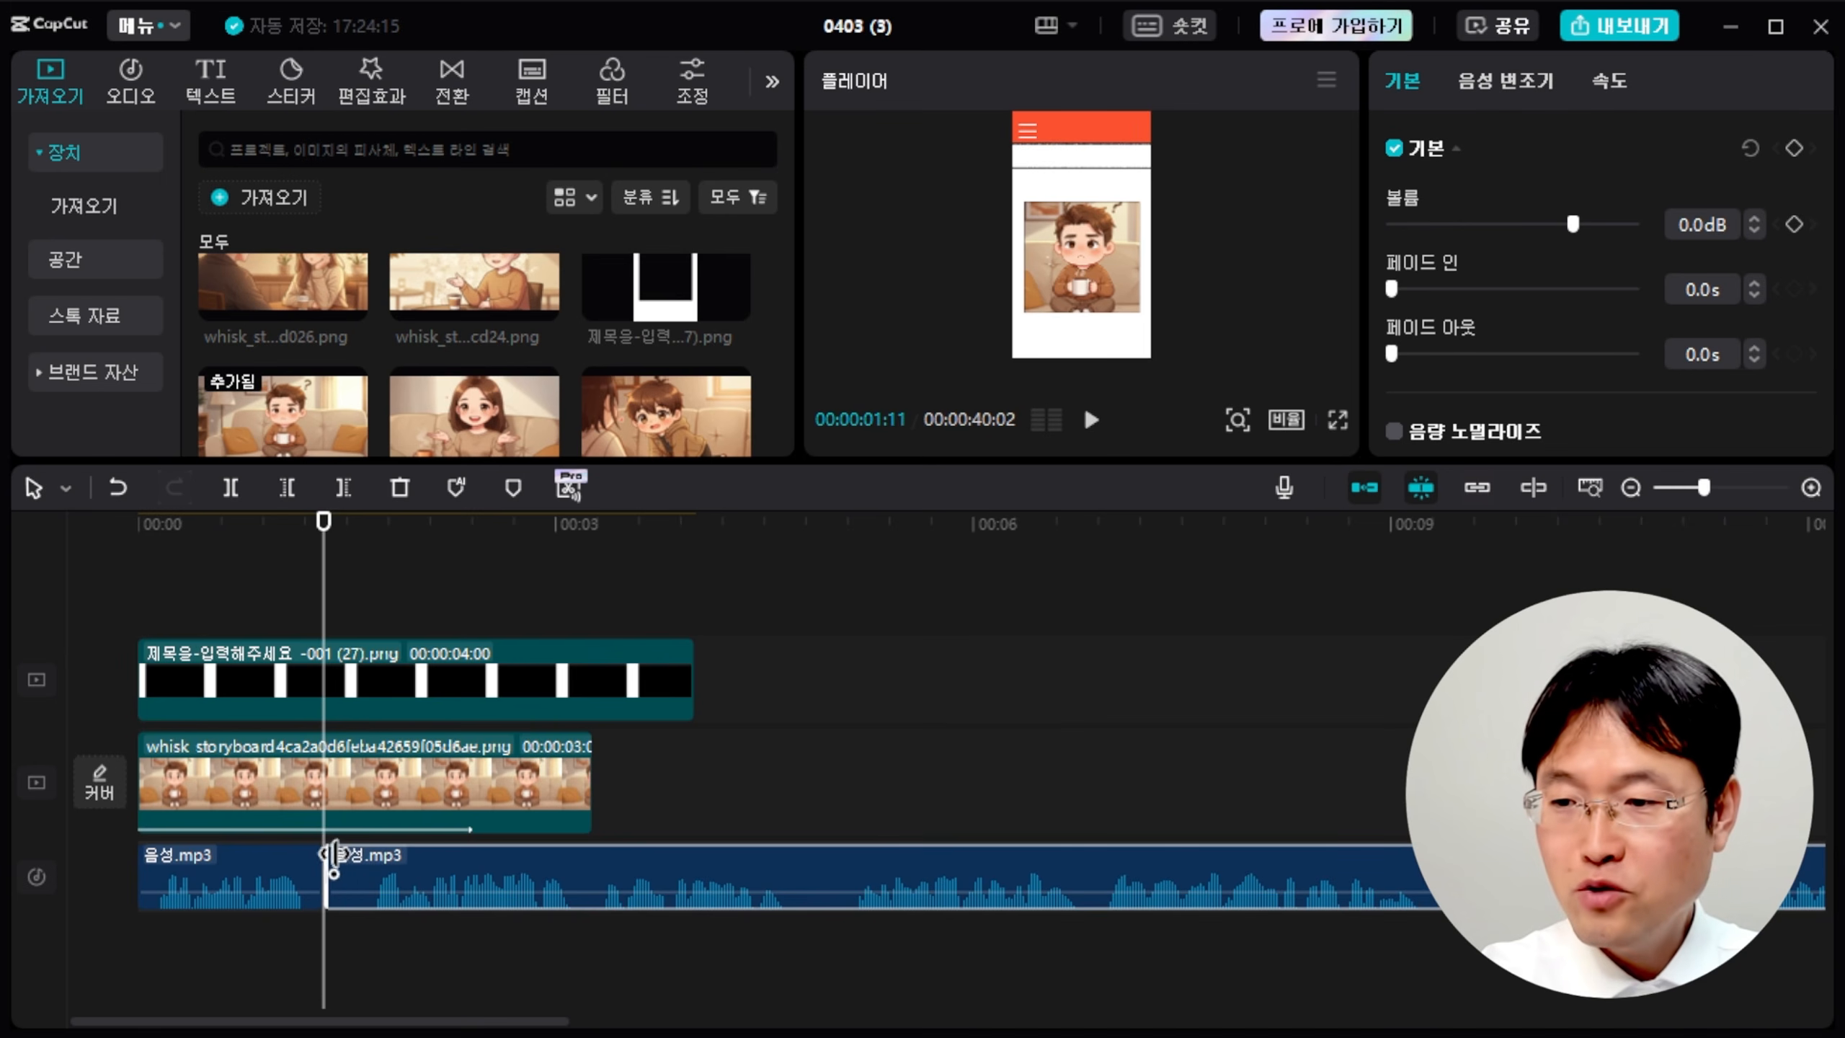
pyautogui.moveTo(407, 865); pyautogui.dragTo(370, 863)
# Play the tightened opening from the start and trim the end of the boy's image to 00:00:02:25.
pyautogui.moveTo(327, 525); pyautogui.dragTo(136, 529)
pyautogui.click(1091, 419)
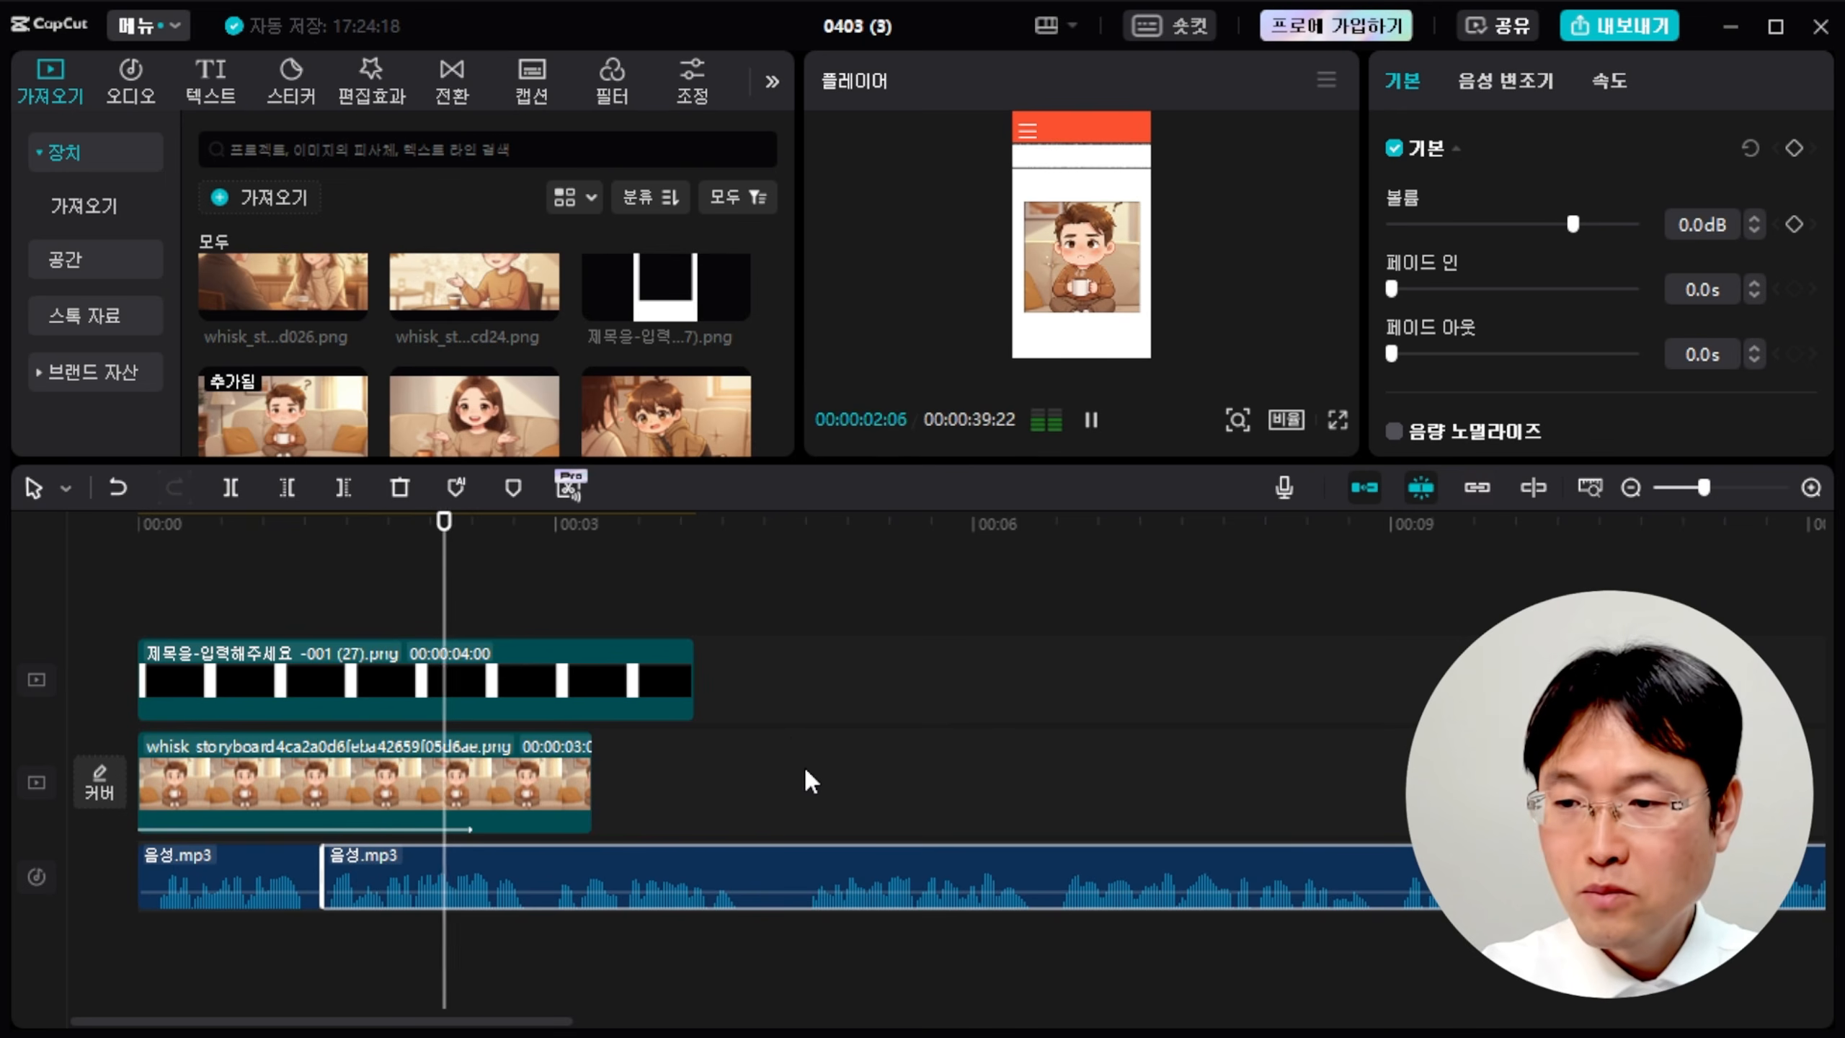
pyautogui.press('space')
pyautogui.moveTo(589, 756); pyautogui.dragTo(533, 754)
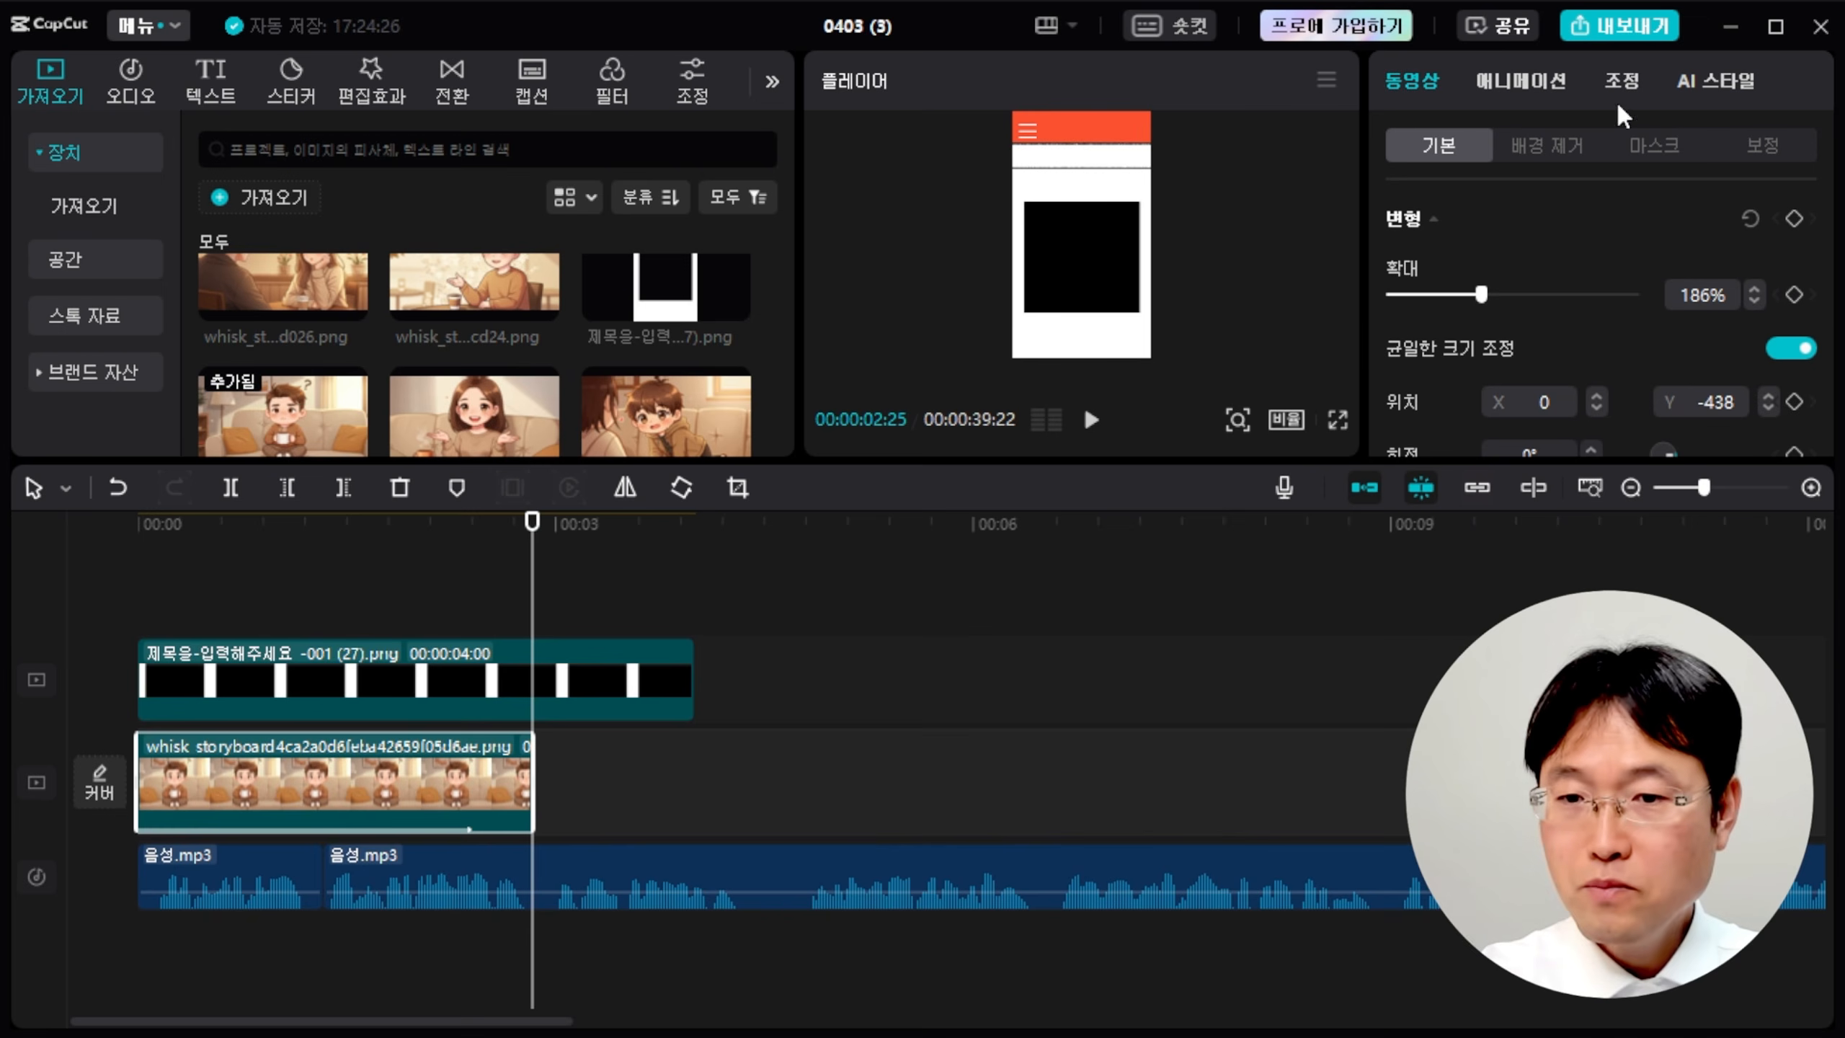
# Lengthen the boy's 미니 줌 entrance animation to 2.8 s so it spans the whole clip.
pyautogui.moveTo(1206, 462); pyautogui.dragTo(1206, 556)
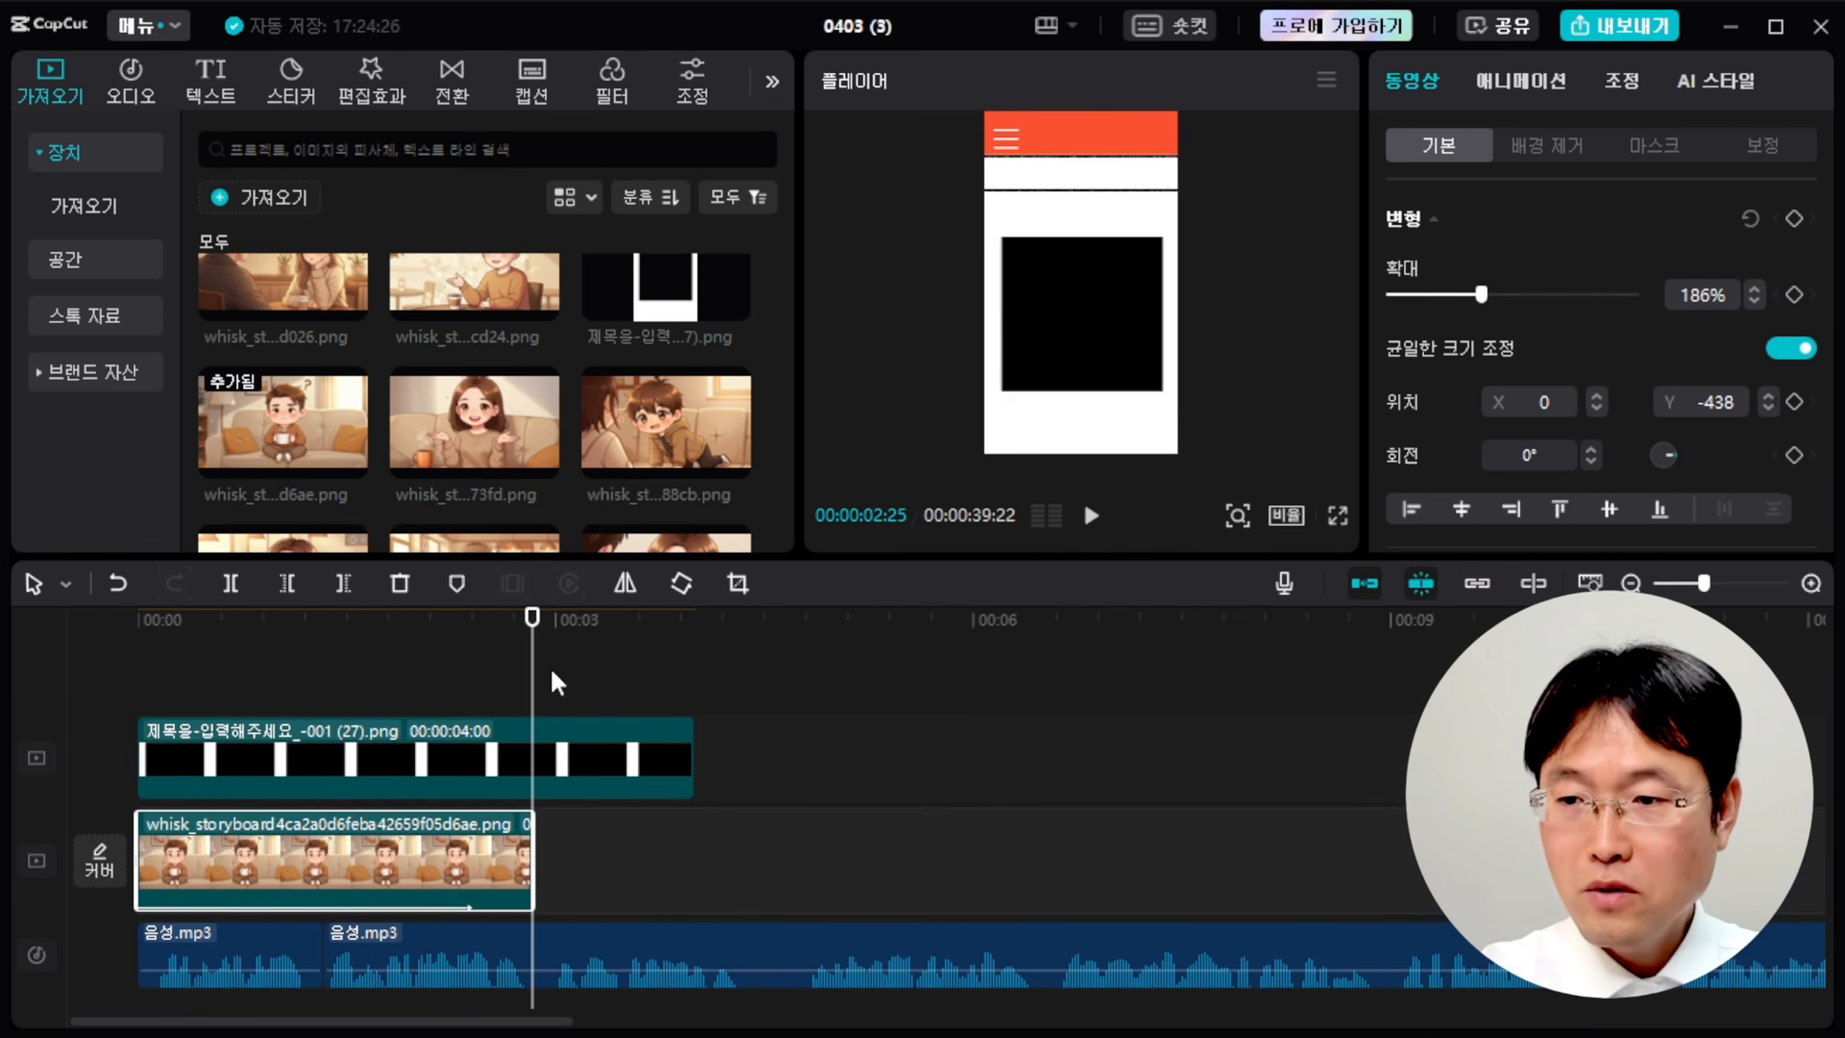
pyautogui.moveTo(539, 647)
pyautogui.mouseDown()
pyautogui.moveTo(473, 653)
pyautogui.moveTo(556, 658)
pyautogui.moveTo(527, 664)
pyautogui.mouseUp()
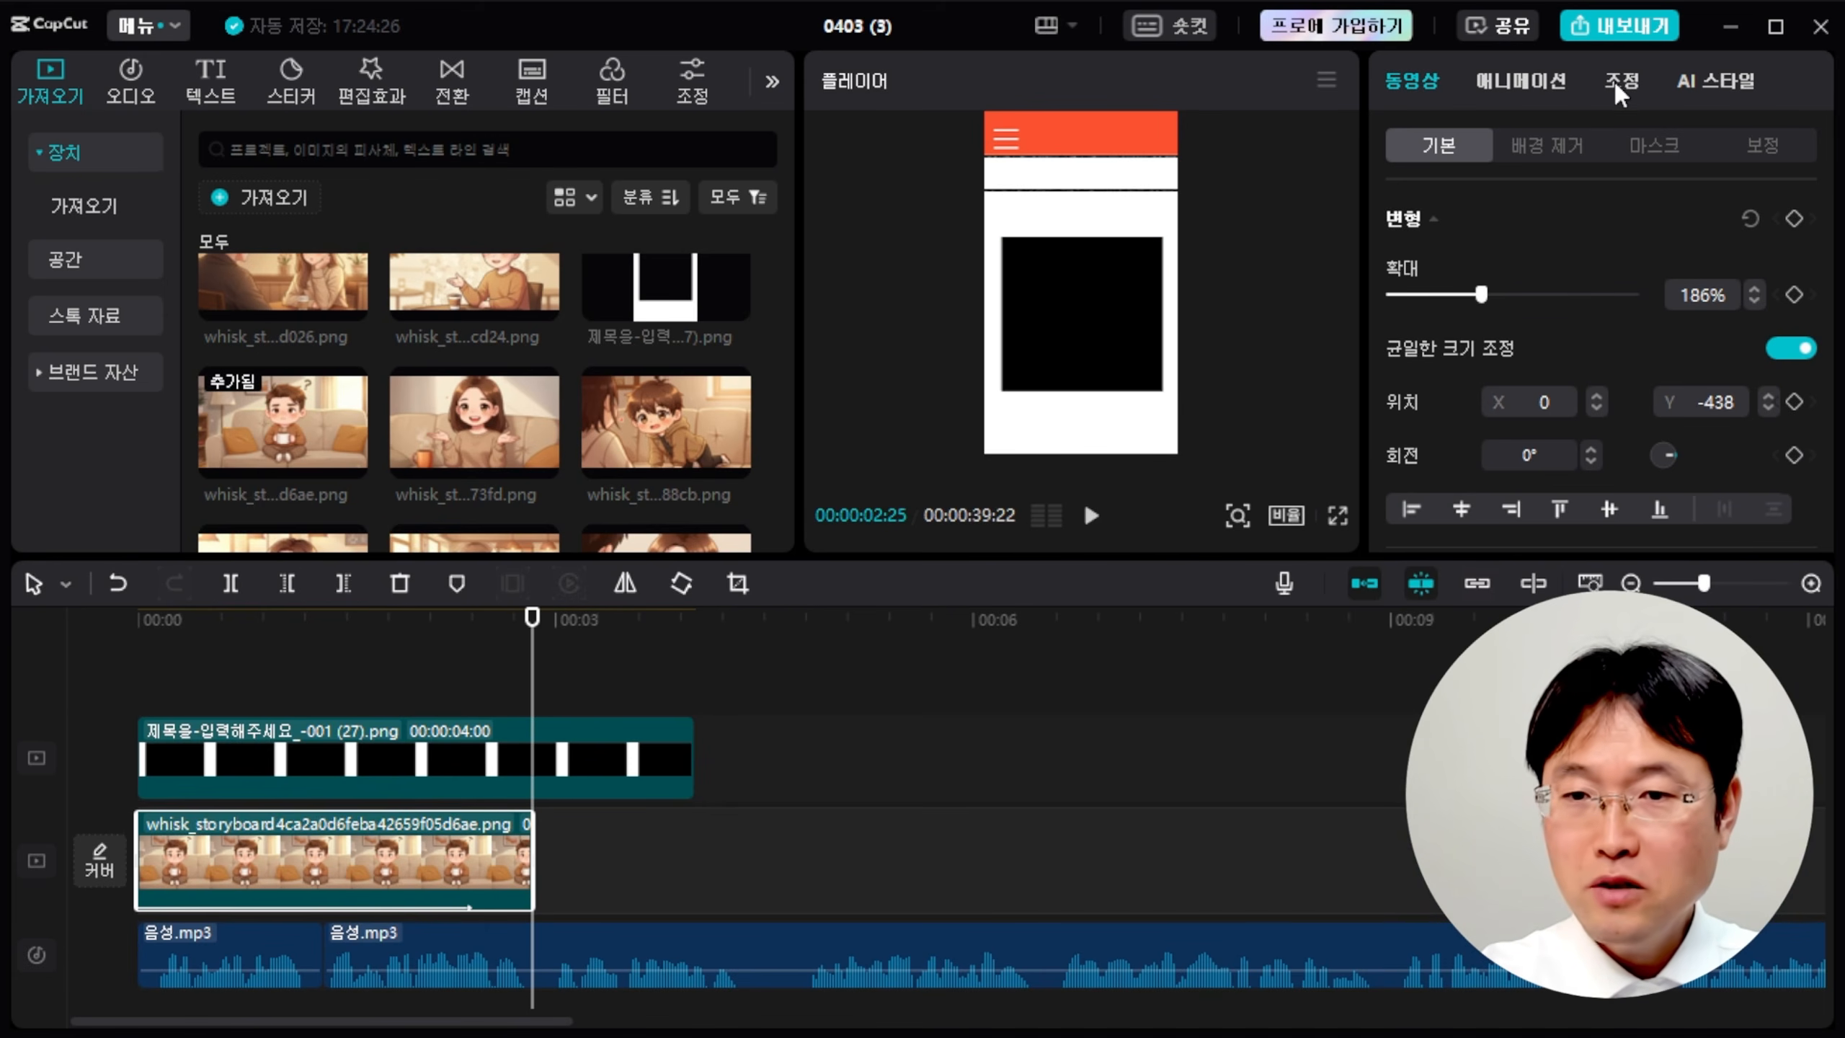
pyautogui.click(1531, 76)
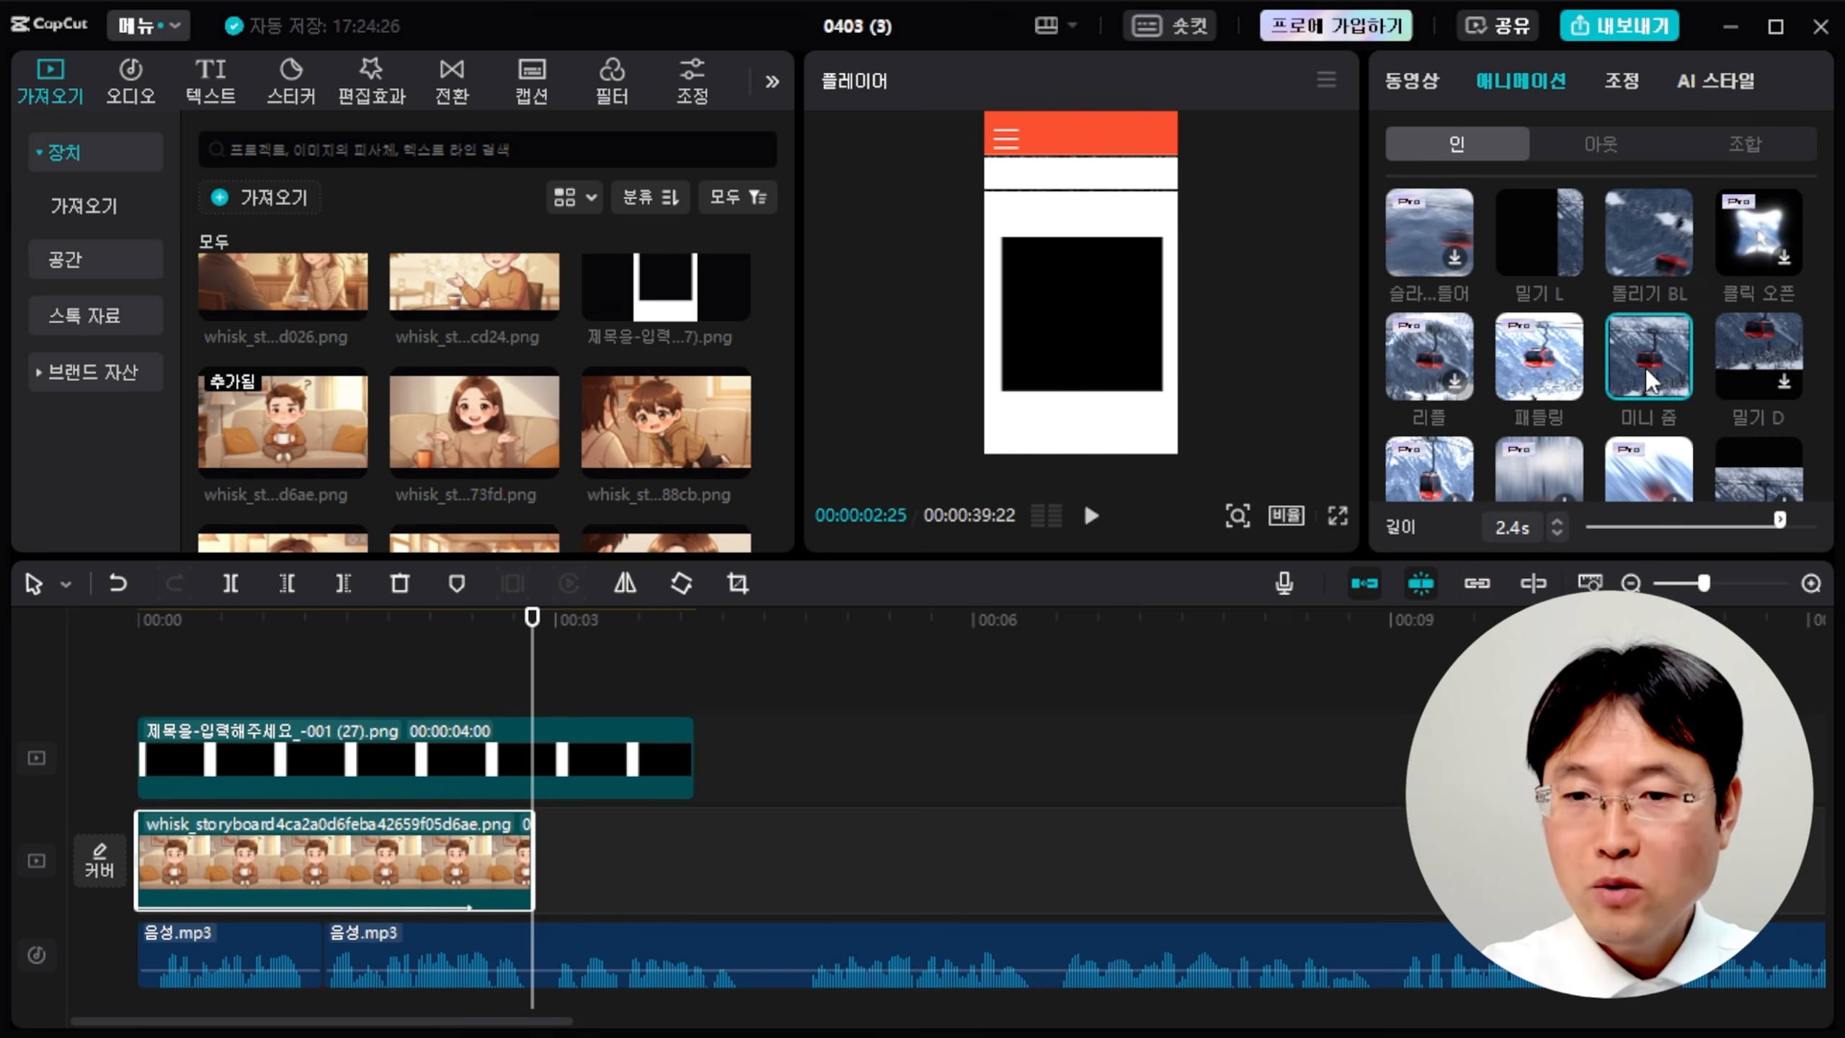
pyautogui.moveTo(1784, 522); pyautogui.dragTo(1816, 520)
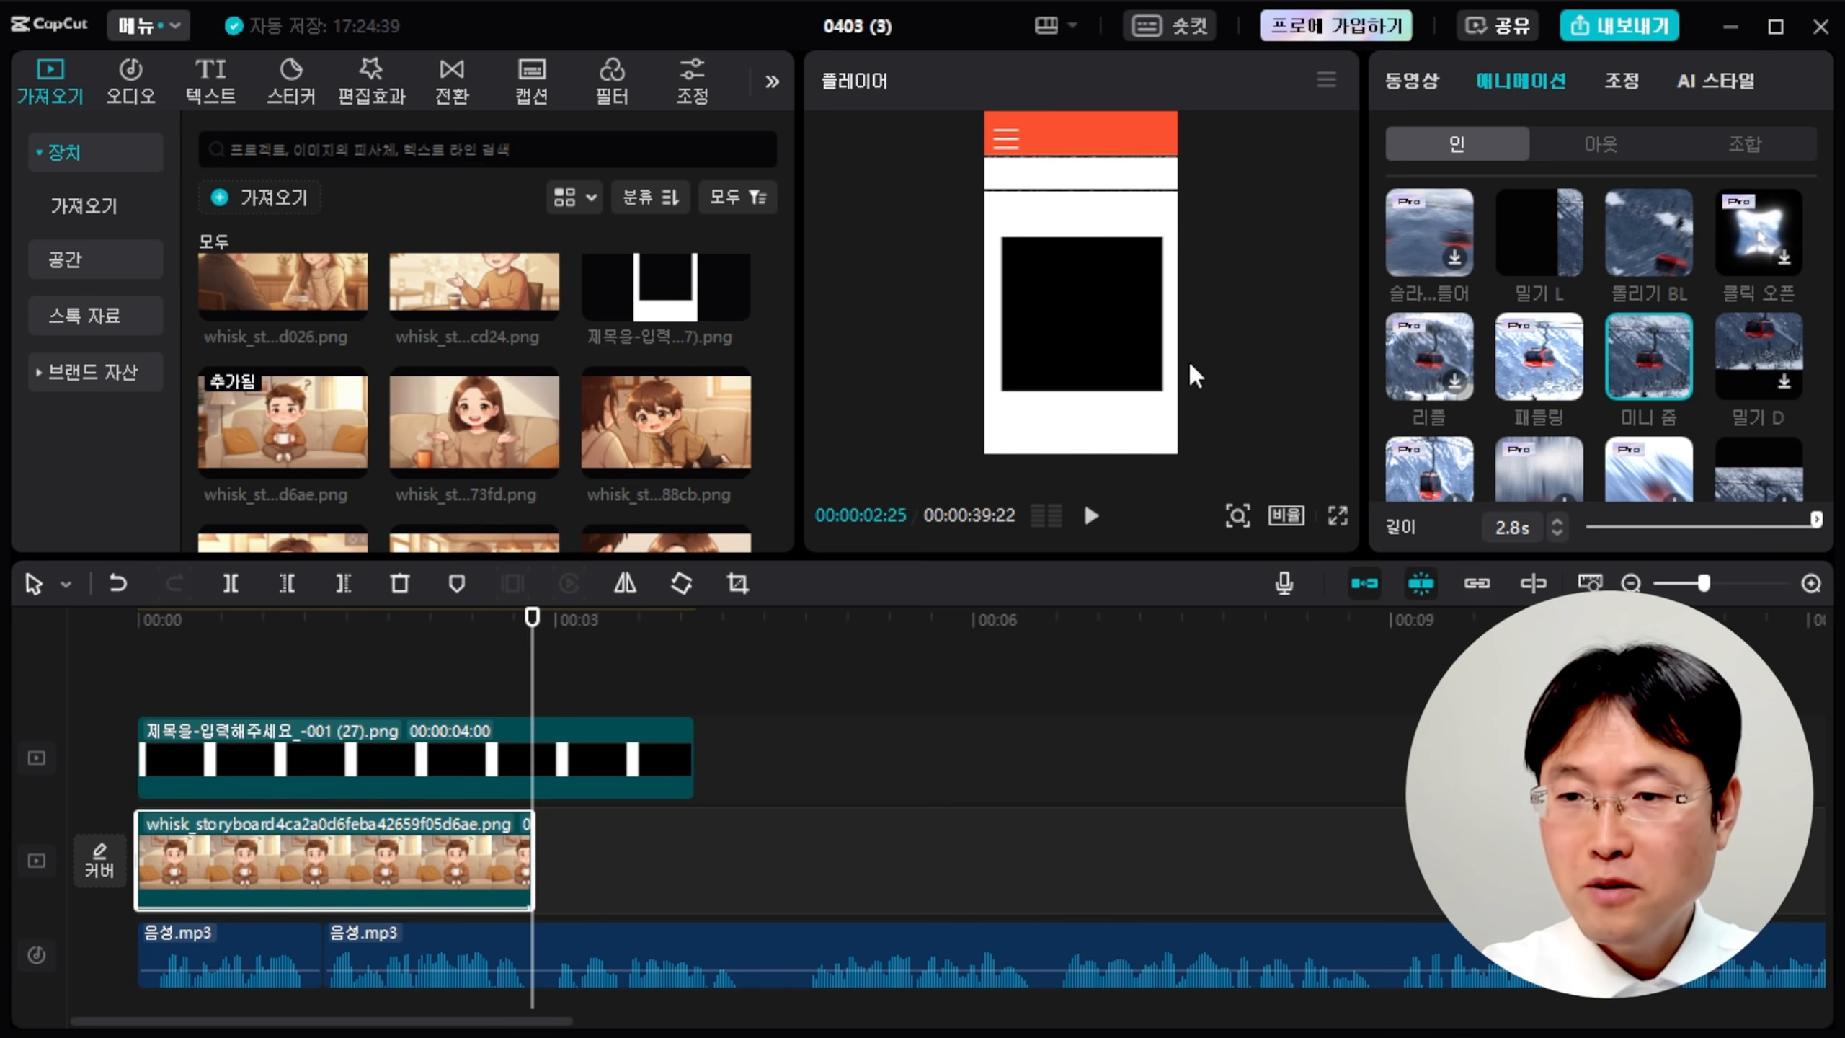
# Listen to the next line, return to 00:00:02:25 and place the image of the woman with open hands right after the boy's clip.
pyautogui.moveTo(531, 641)
pyautogui.mouseDown()
pyautogui.moveTo(449, 640)
pyautogui.moveTo(606, 641)
pyautogui.moveTo(156, 641)
pyautogui.moveTo(622, 641)
pyautogui.moveTo(511, 642)
pyautogui.moveTo(527, 663)
pyautogui.mouseUp()
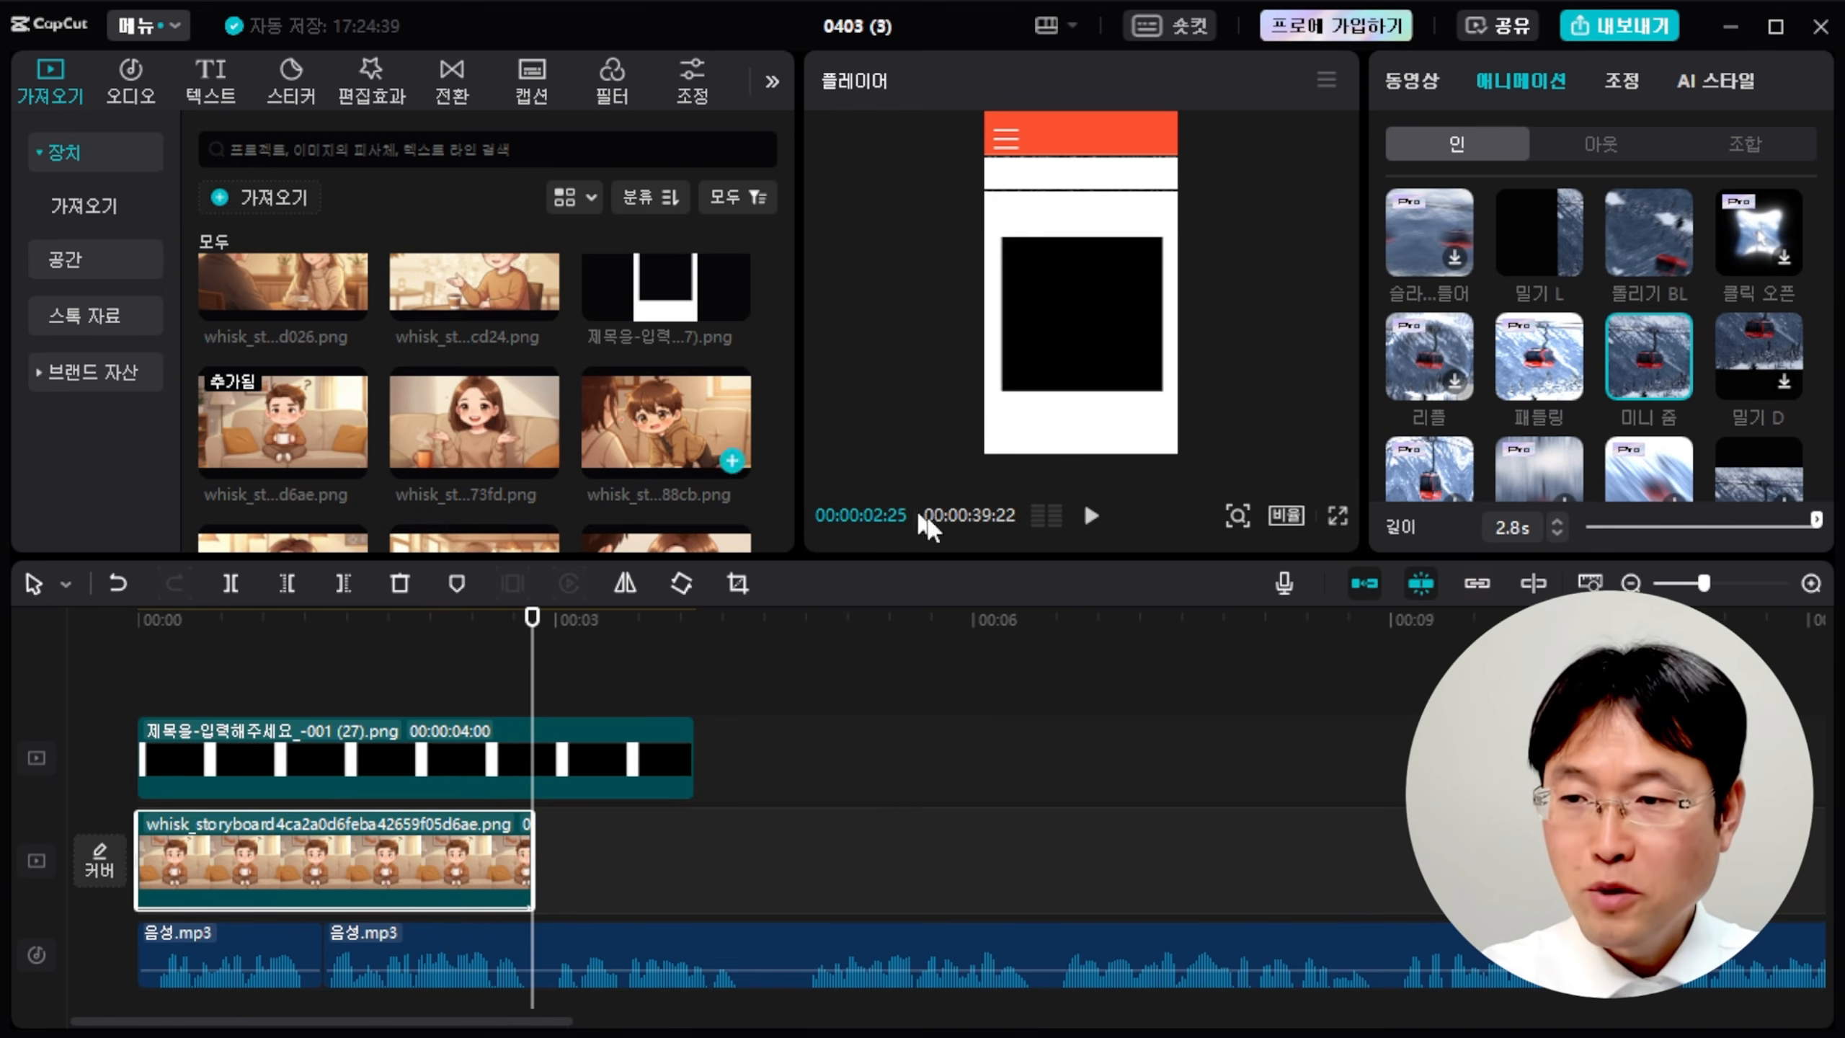
pyautogui.click(1090, 516)
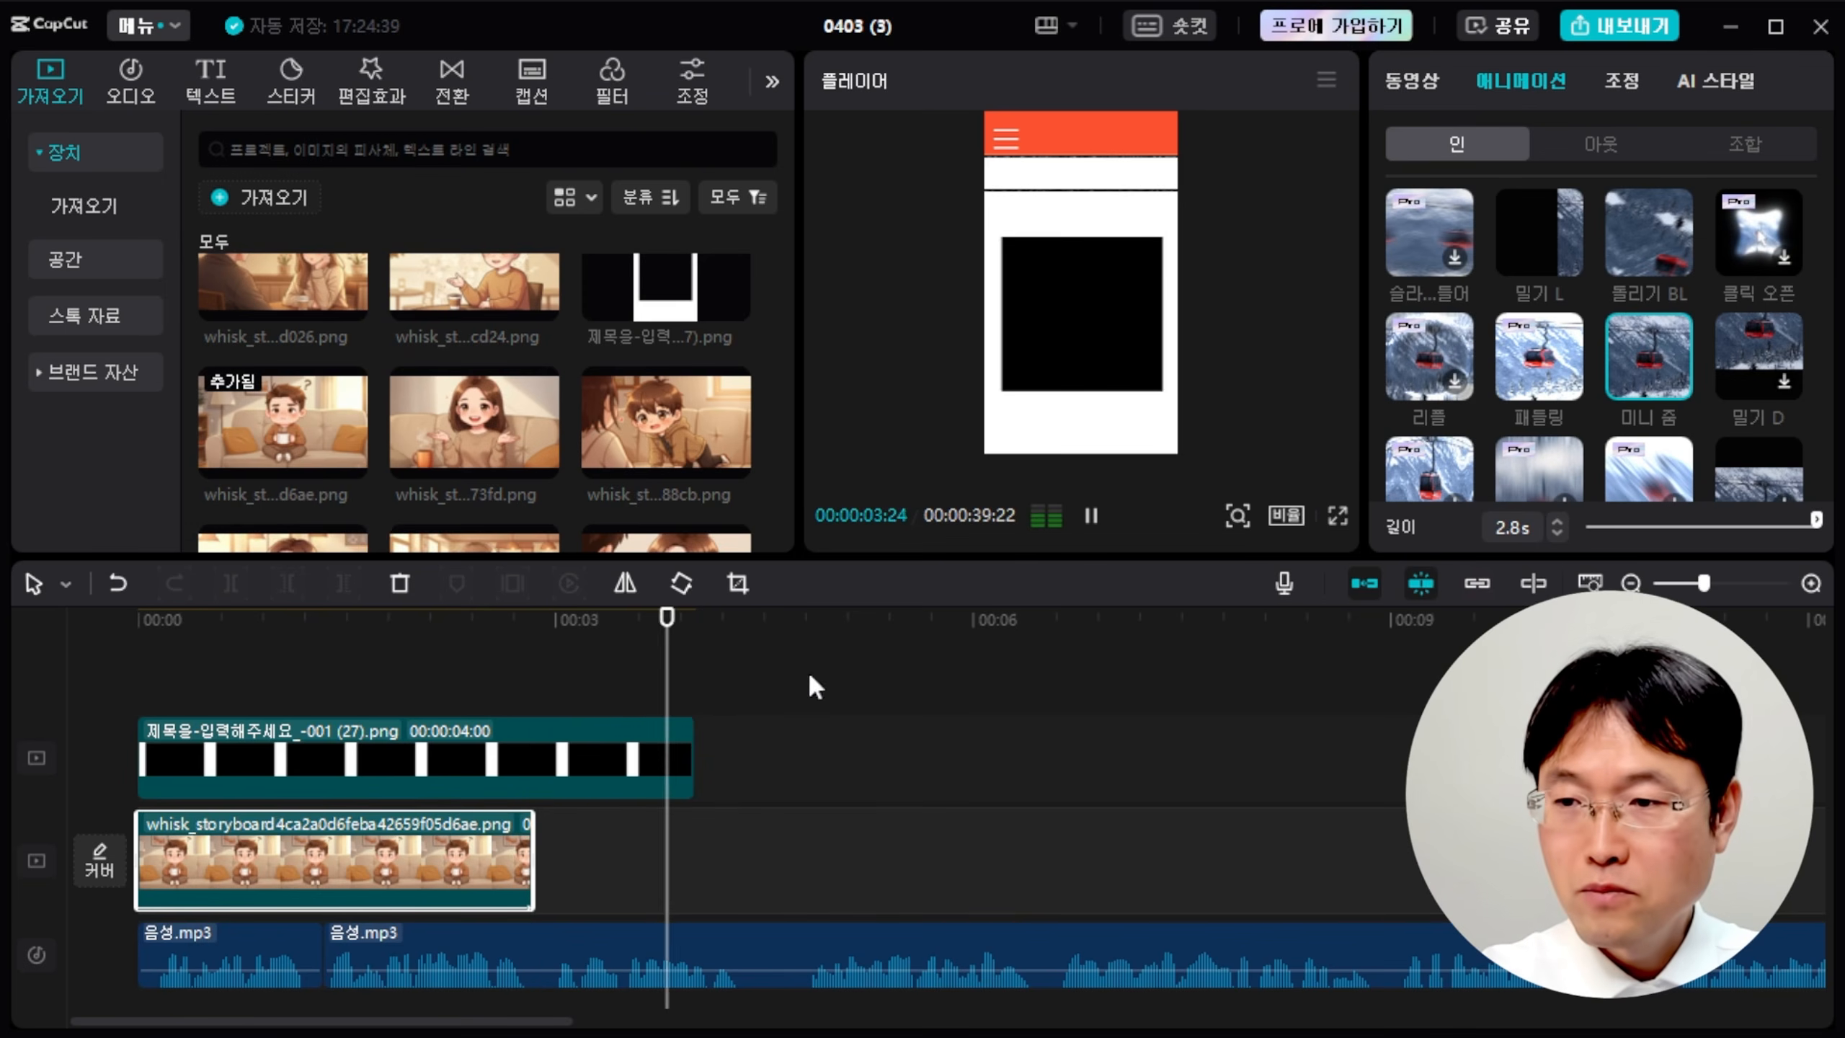
pyautogui.click(531, 654)
pyautogui.moveTo(419, 414)
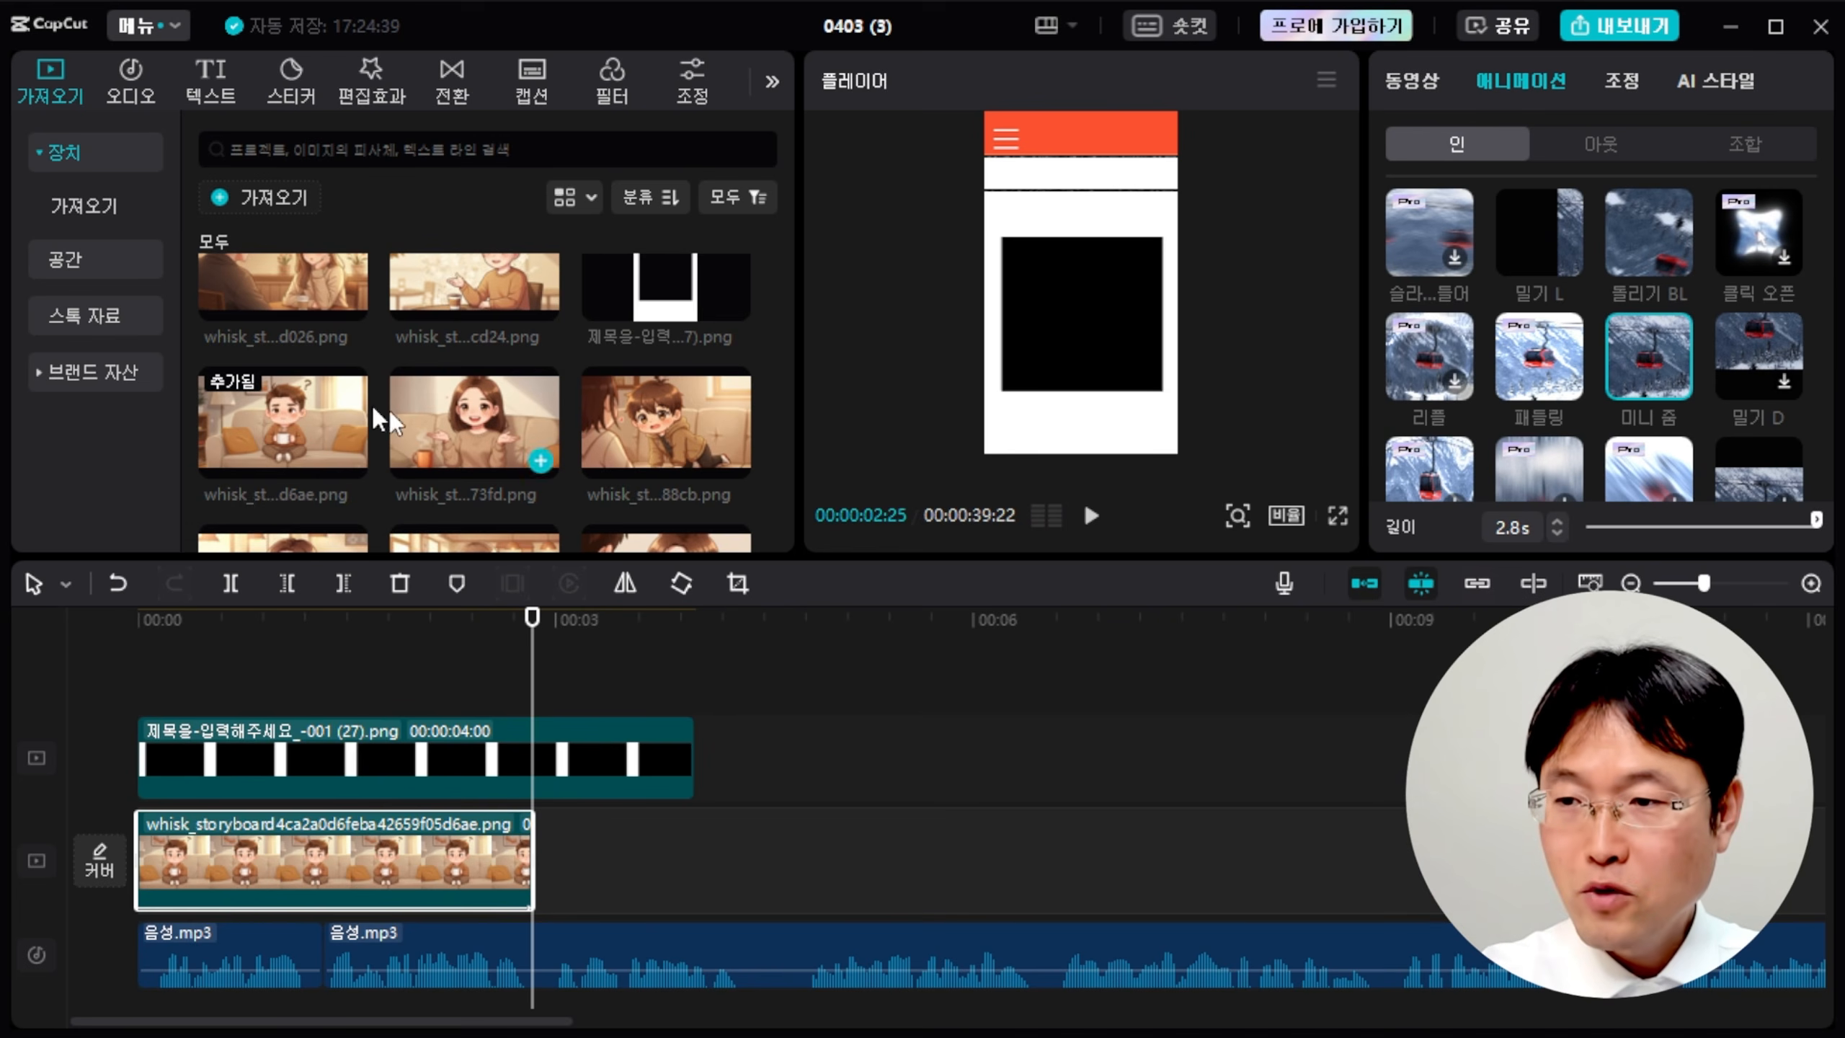
pyautogui.moveTo(464, 413); pyautogui.dragTo(536, 860)
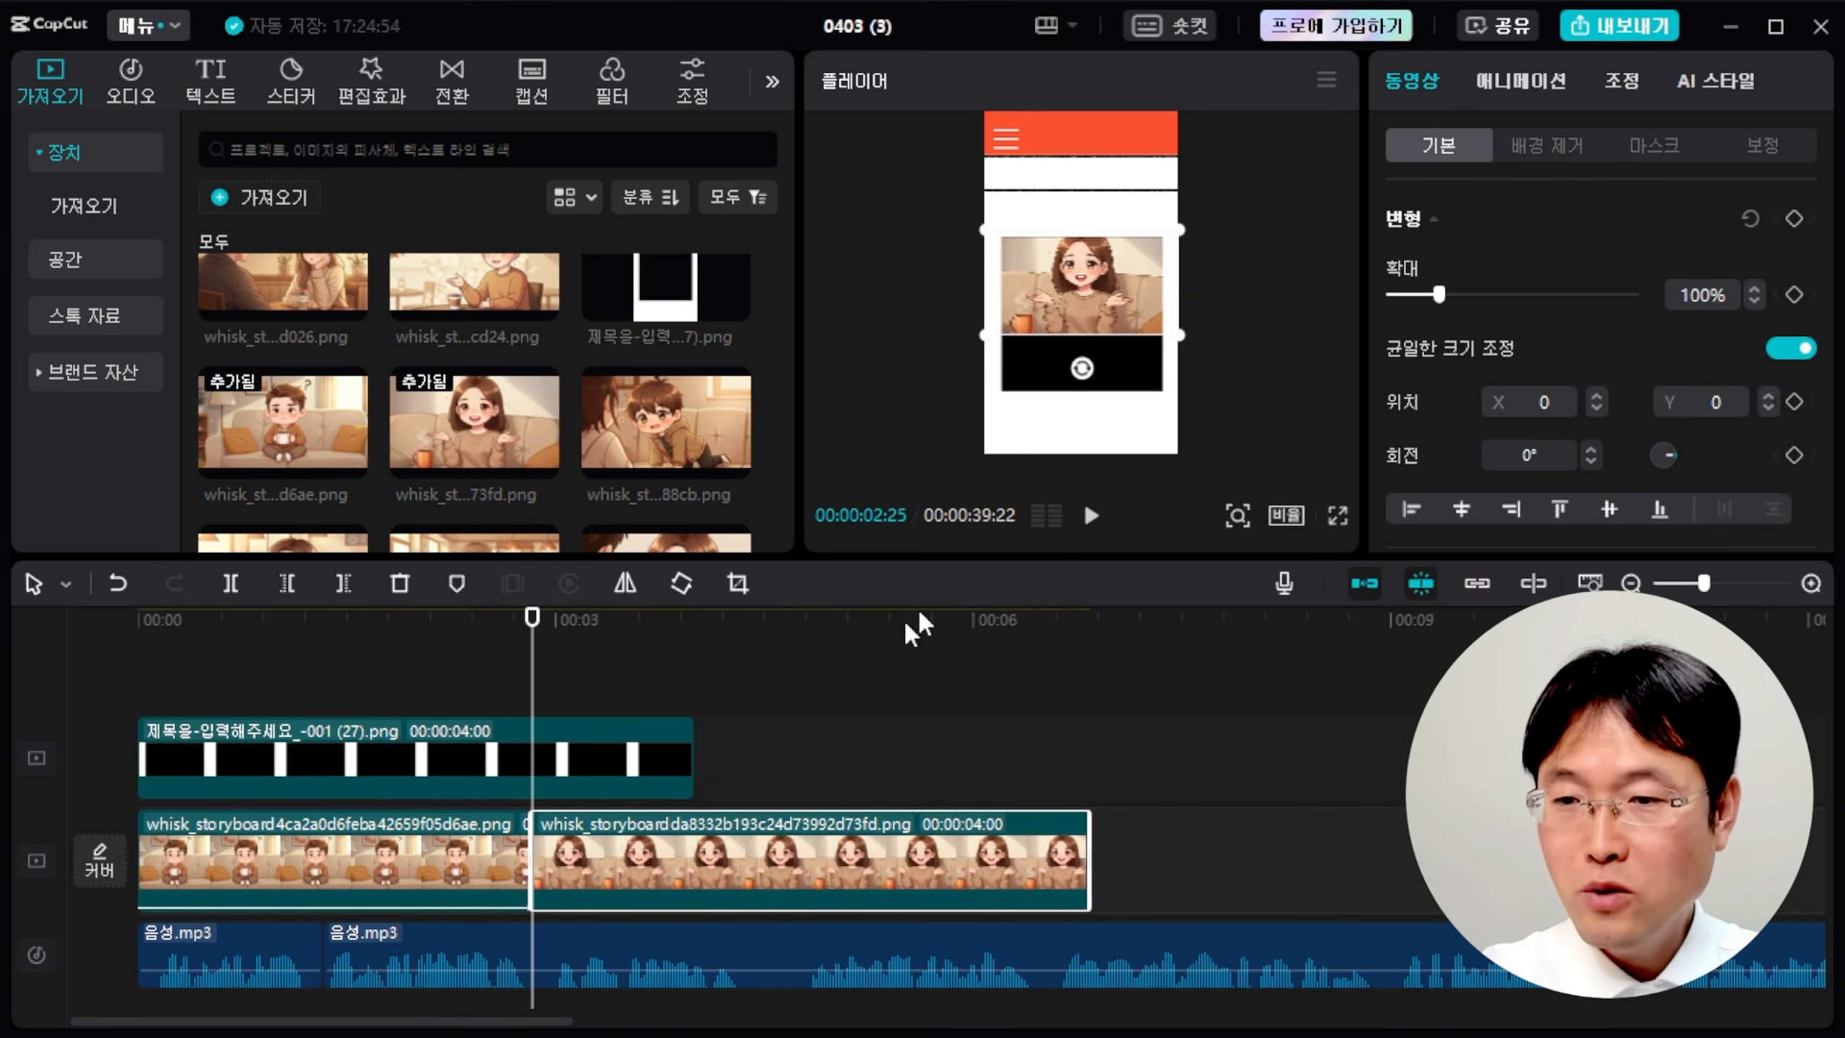
# Enlarge the woman's image to 182% at X 0, Y -458 and give it a 4.0 s 미니 줌 entrance animation.
pyautogui.moveTo(1184, 346); pyautogui.dragTo(1261, 395)
pyautogui.moveTo(1101, 320); pyautogui.dragTo(1104, 328)
pyautogui.moveTo(1223, 240); pyautogui.dragTo(1261, 223)
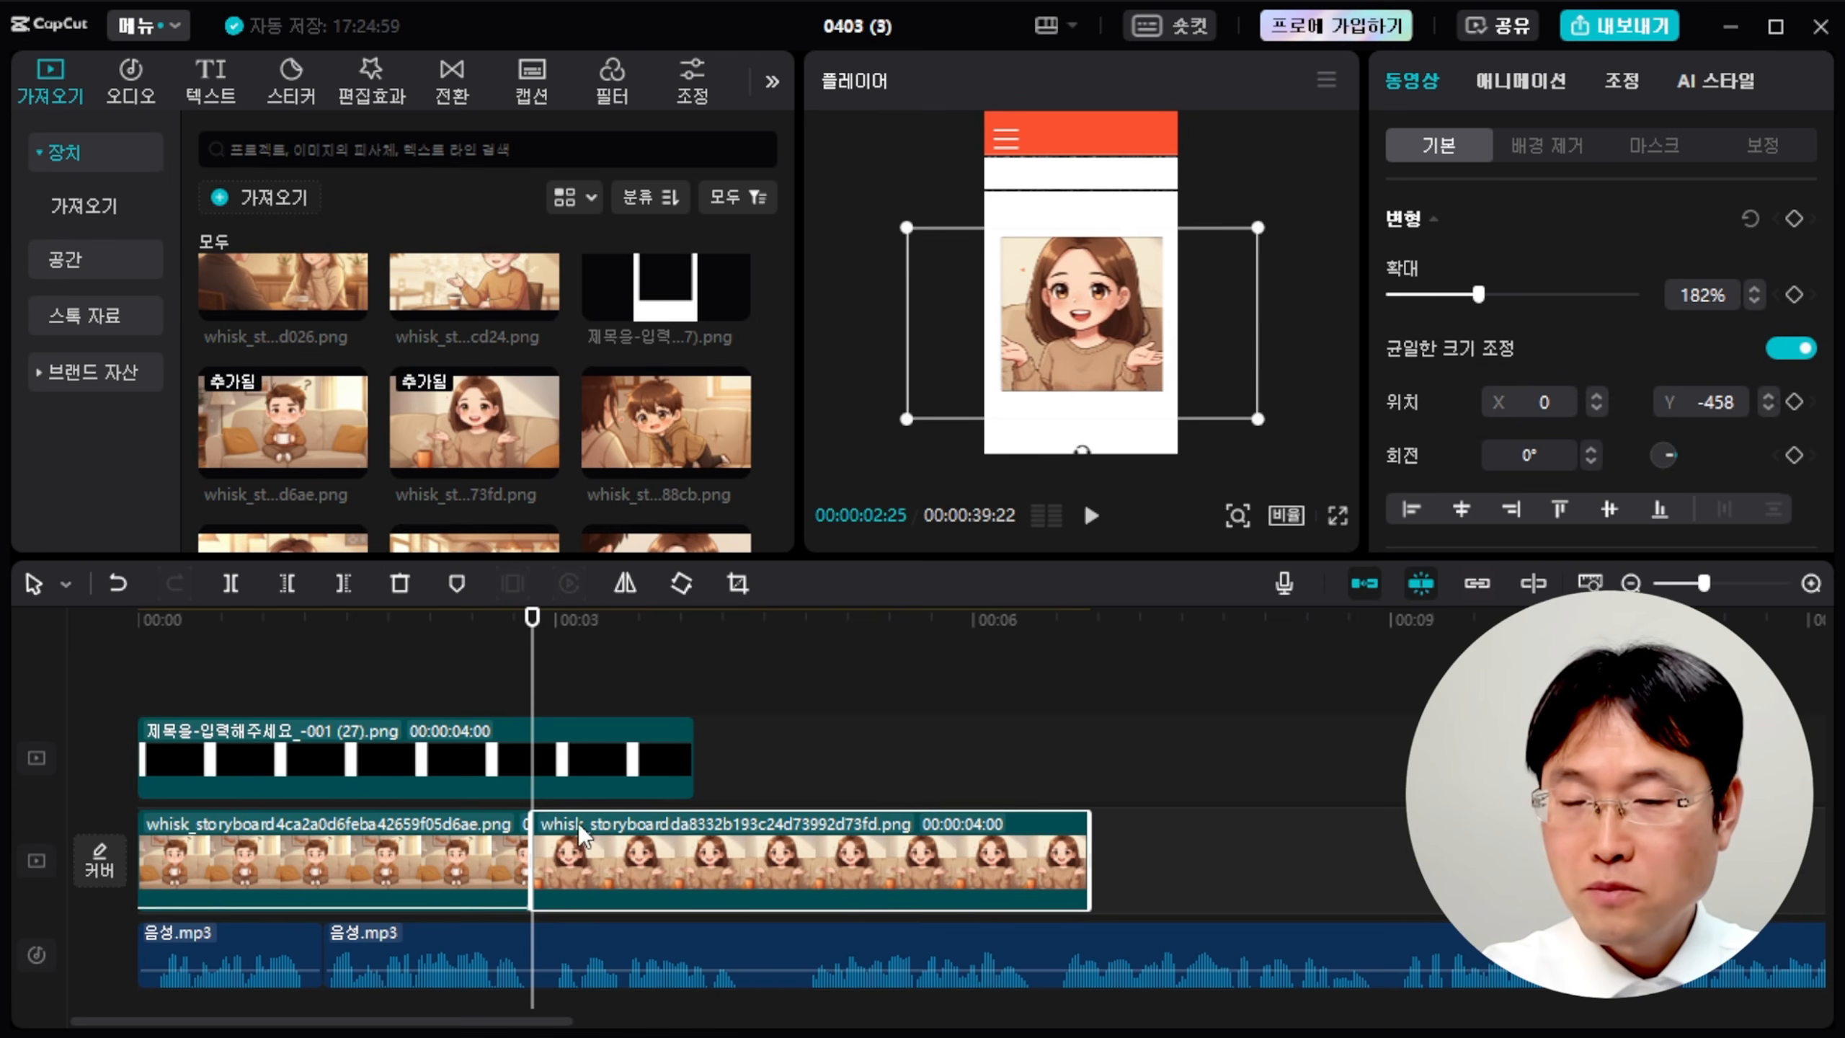
pyautogui.click(1521, 81)
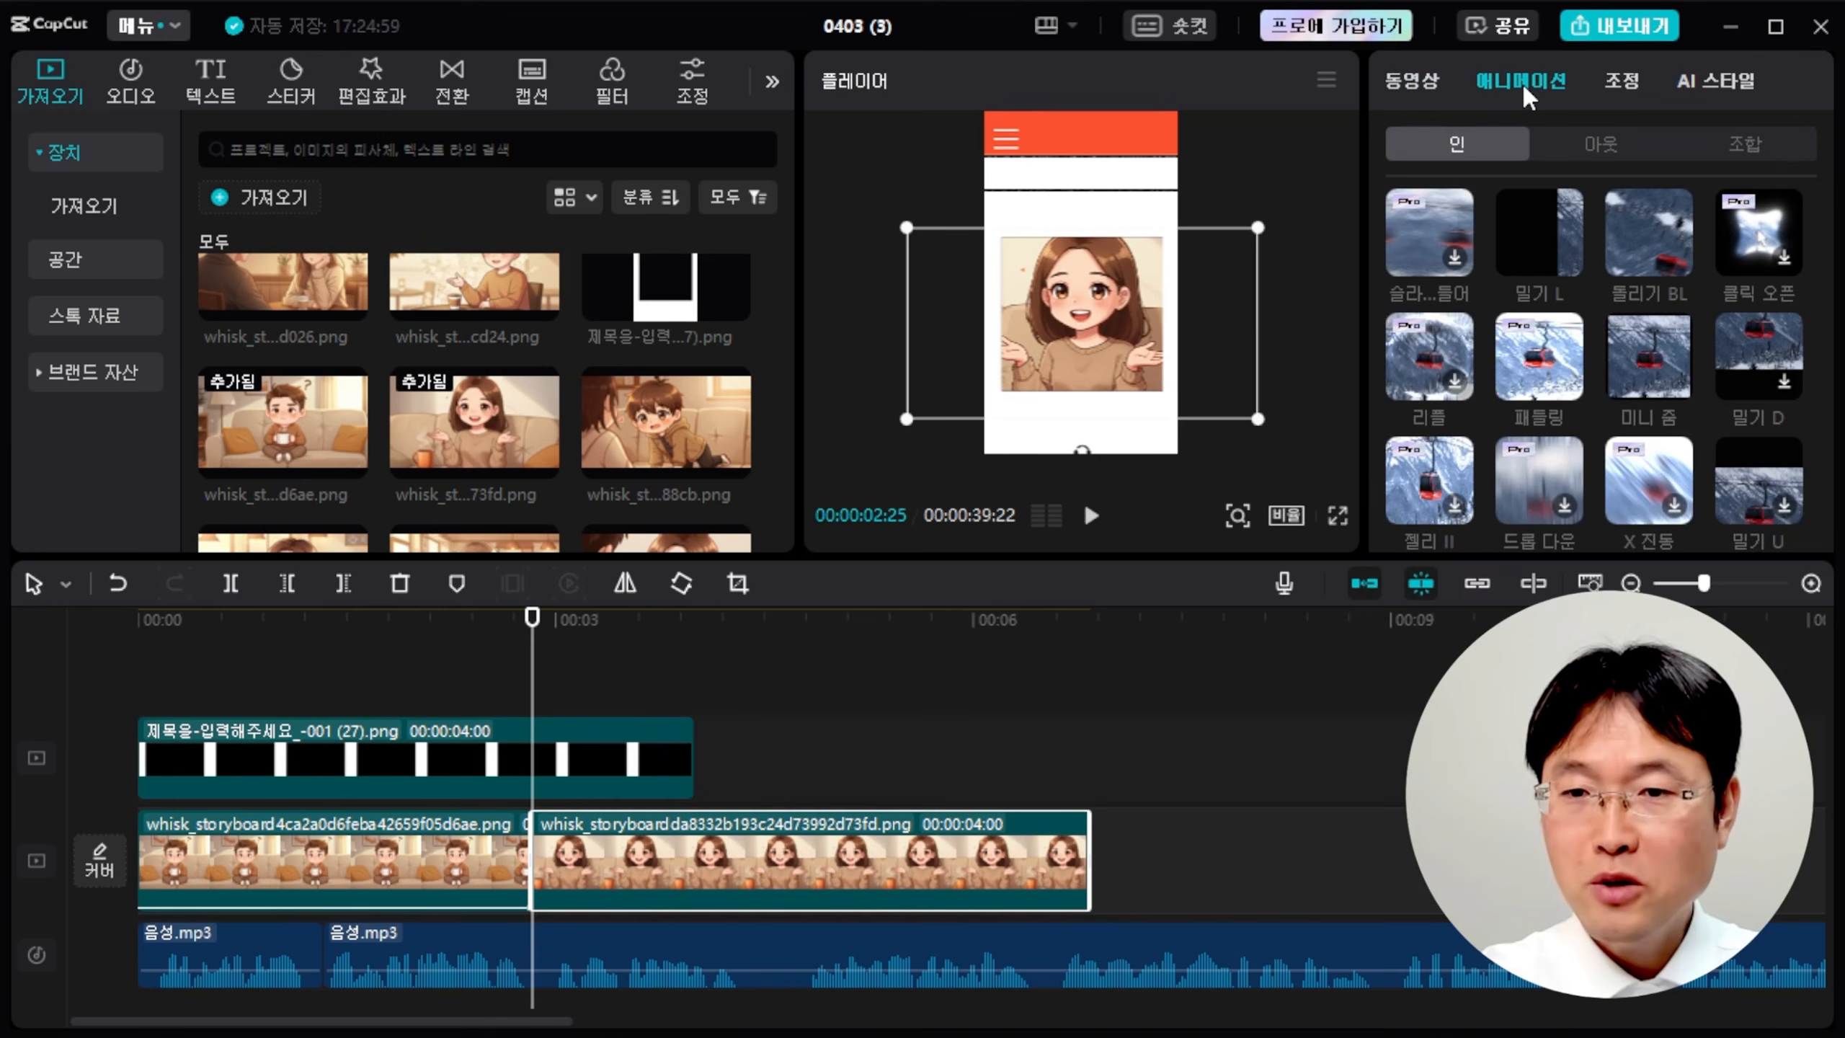
pyautogui.click(1664, 351)
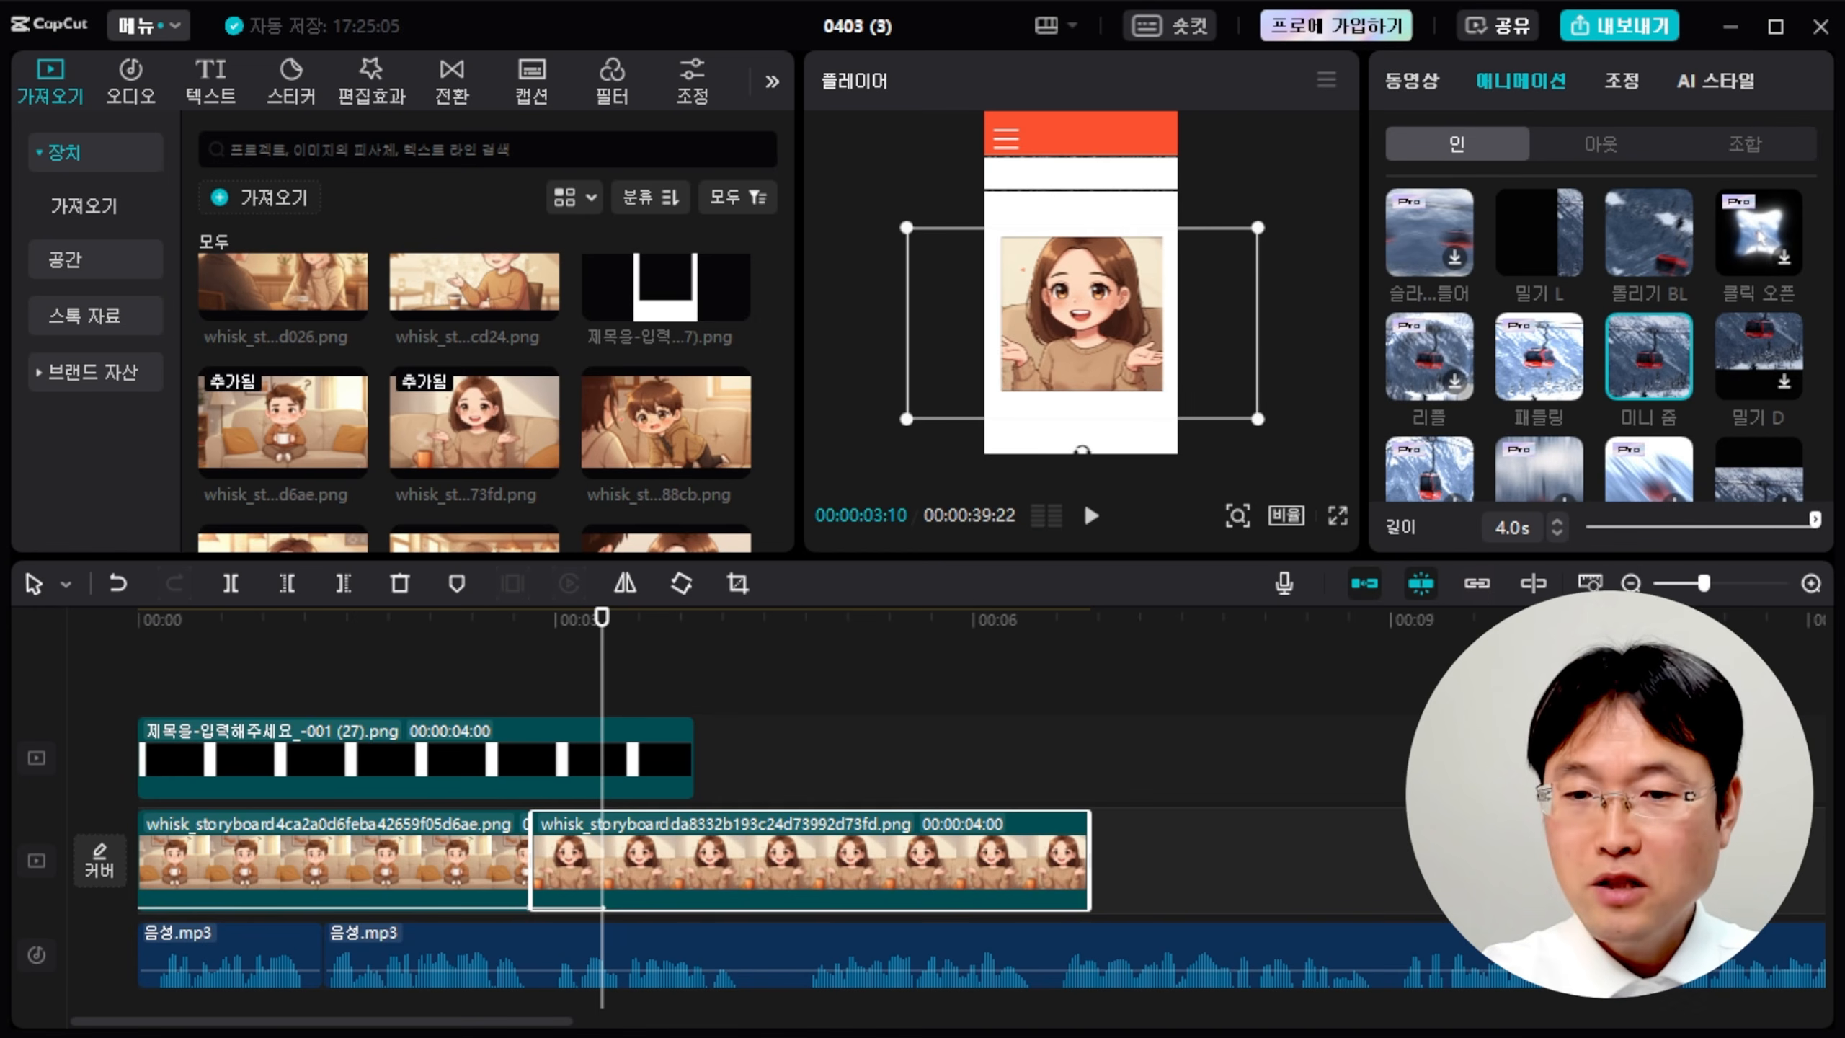
# Play the following narration and extend the woman's image to 00:00:12:19, giving the clip a duration of 00:00:09:24.
pyautogui.press('space')
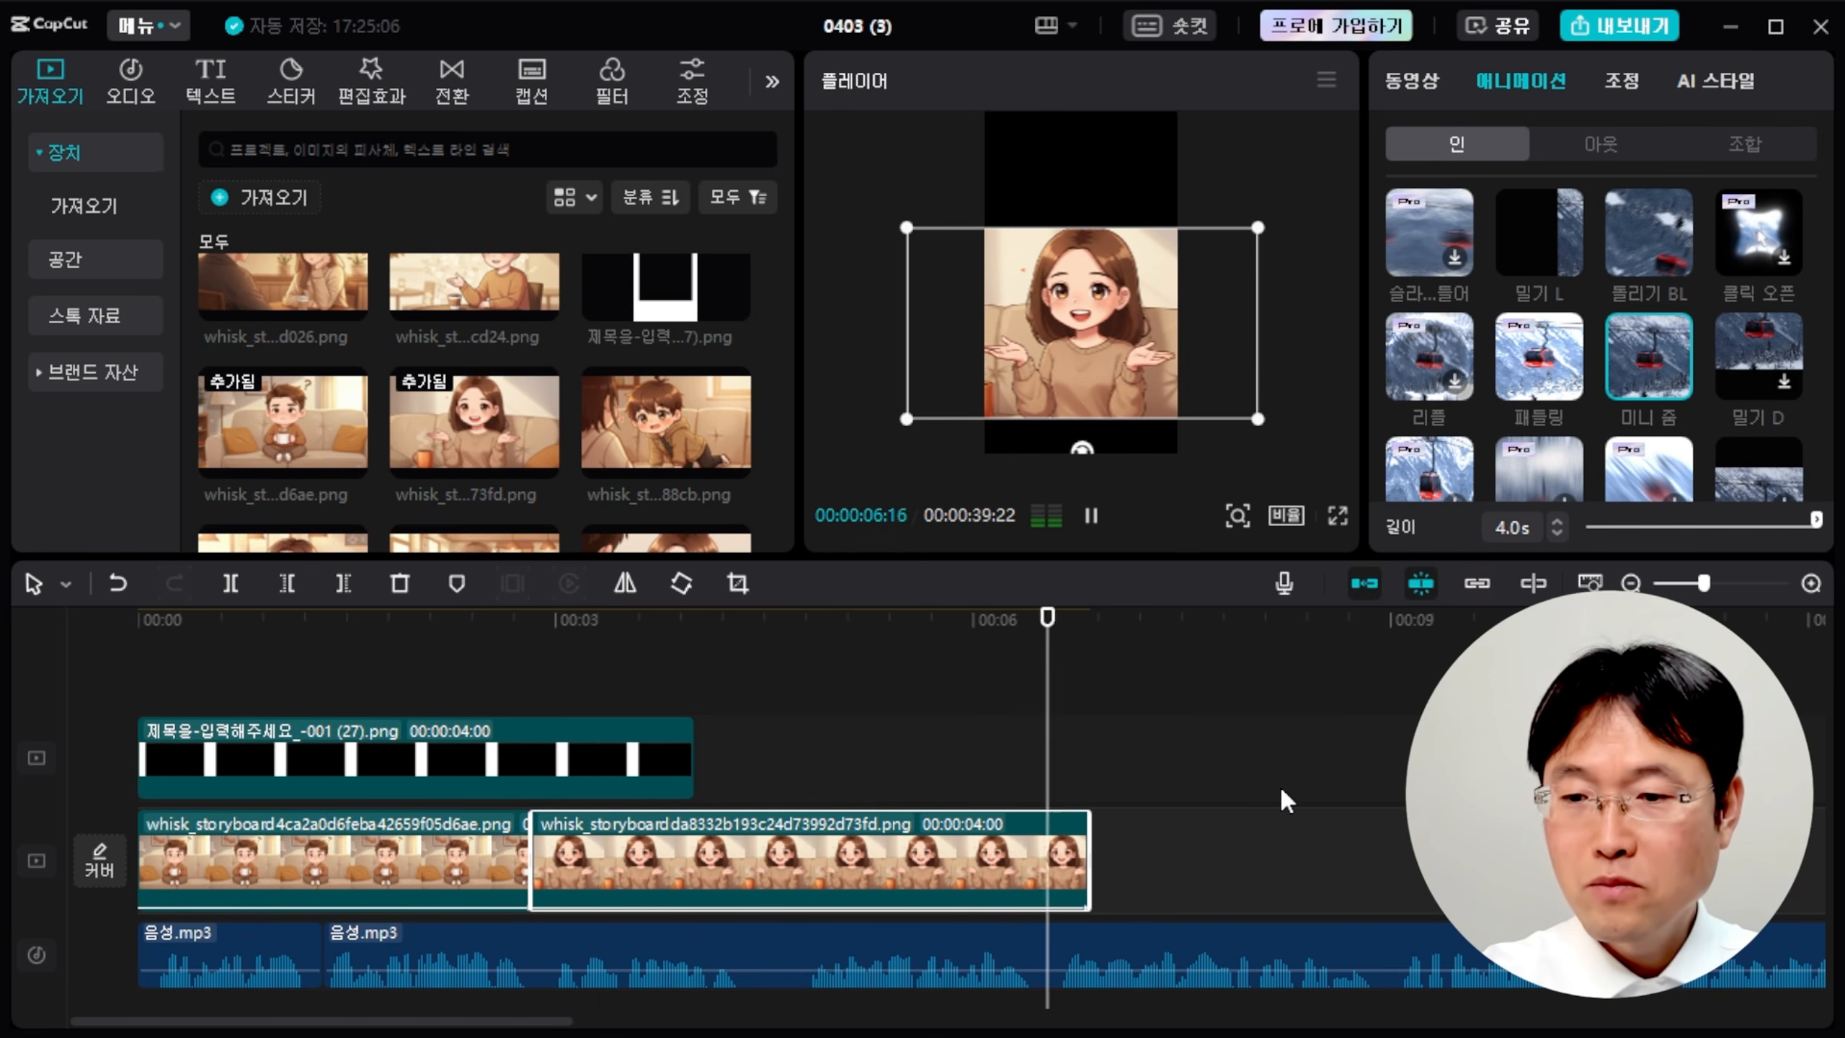
pyautogui.press('space')
pyautogui.moveTo(1091, 820); pyautogui.dragTo(1382, 819)
pyautogui.click(1091, 515)
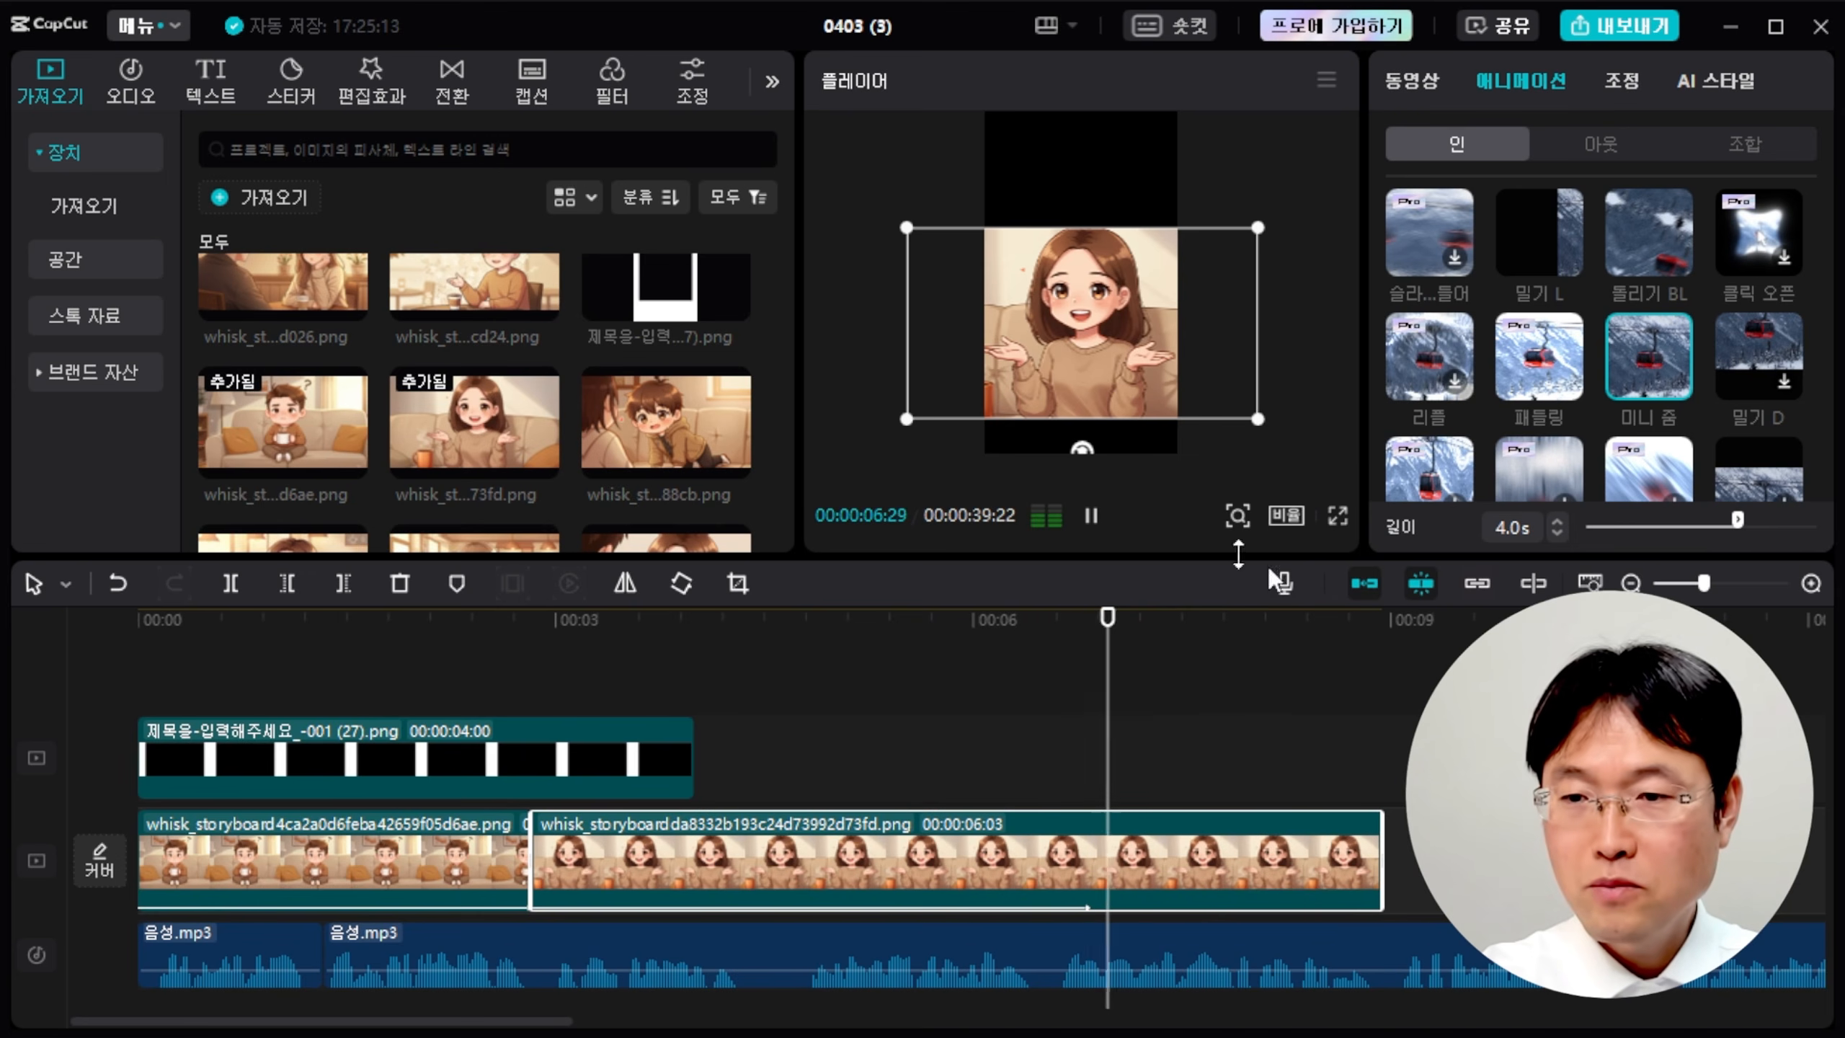
pyautogui.moveTo(1699, 585); pyautogui.dragTo(1695, 586)
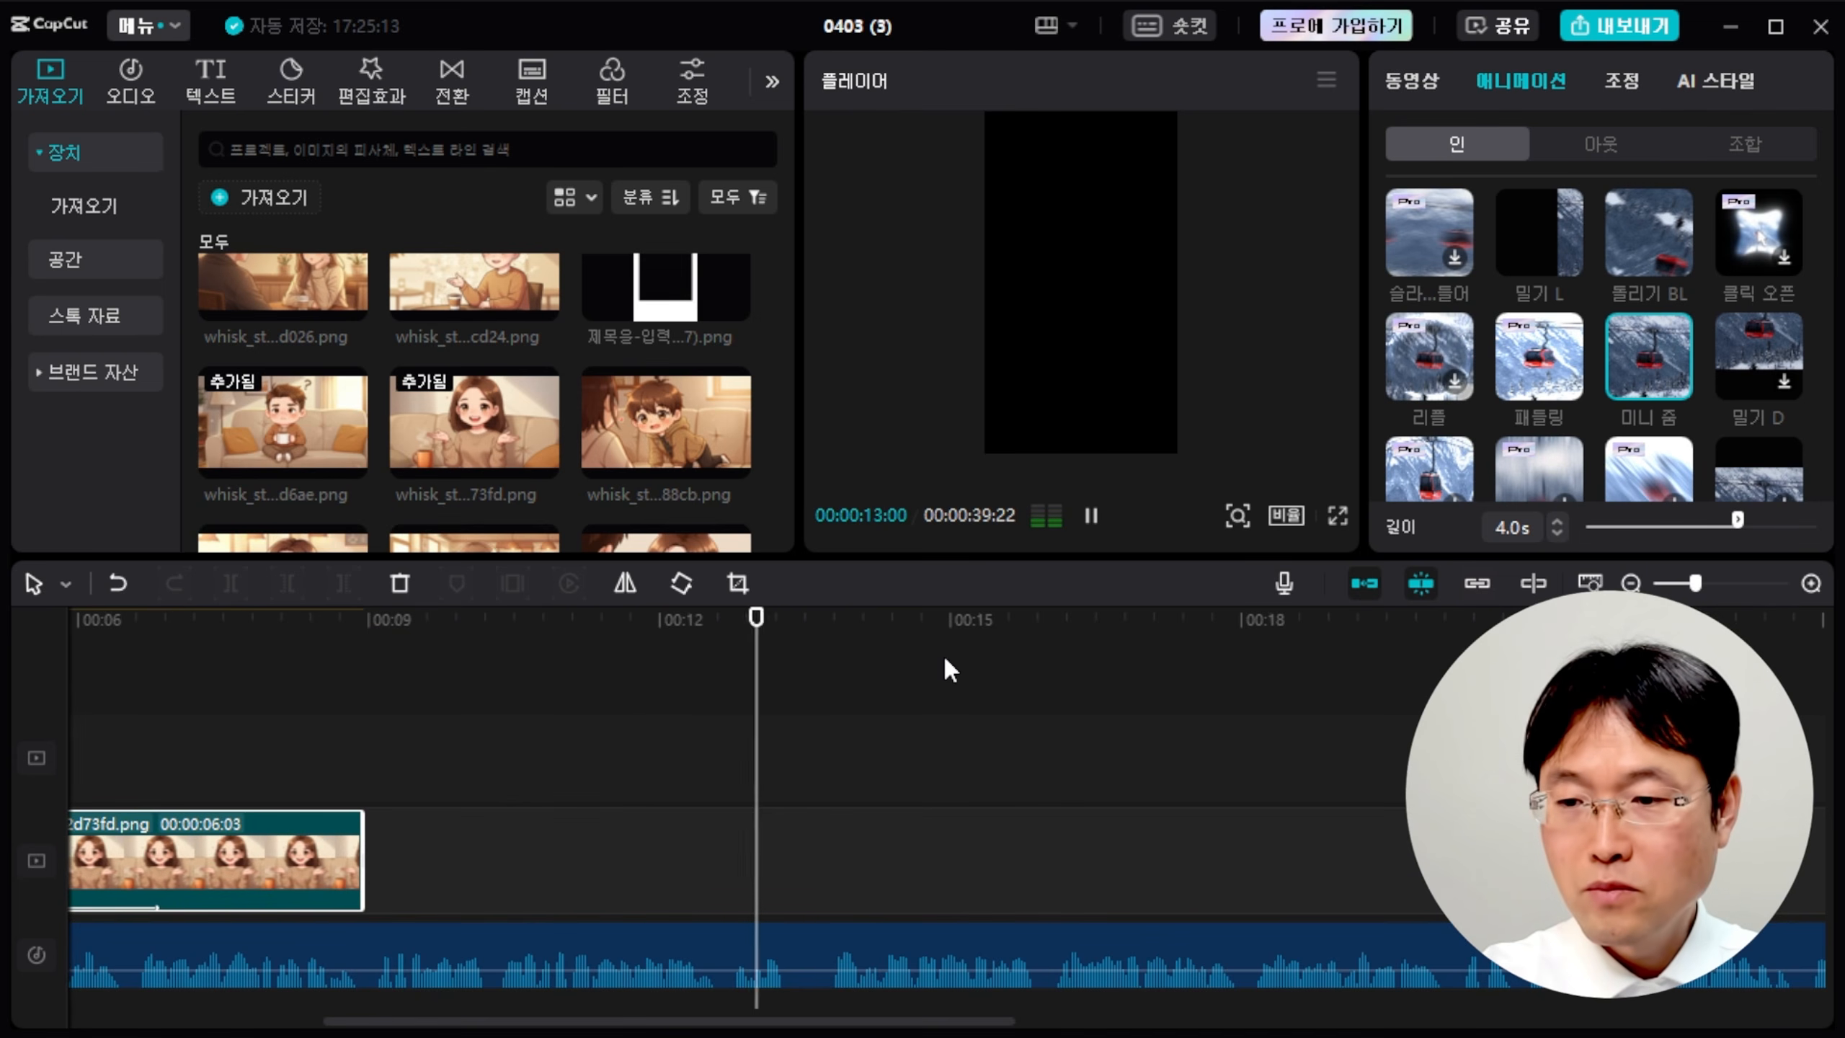
pyautogui.moveTo(784, 614); pyautogui.dragTo(722, 642)
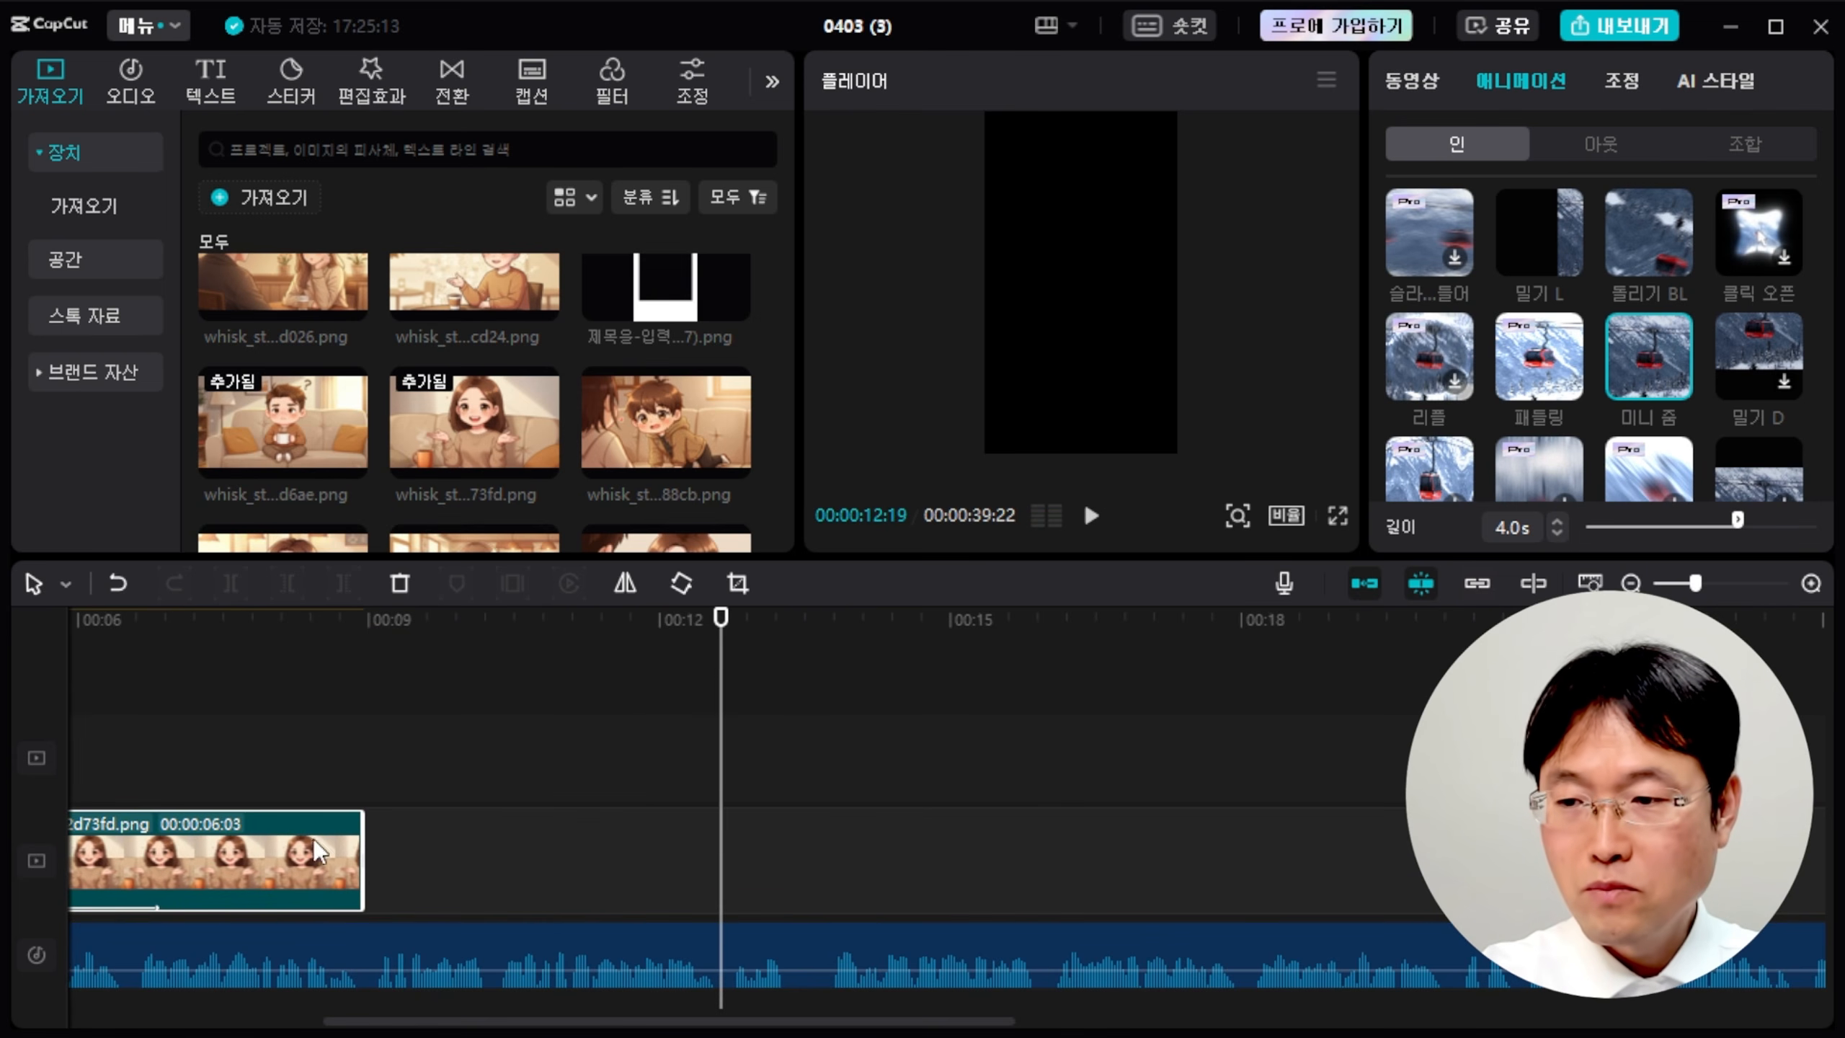
pyautogui.moveTo(360, 832); pyautogui.dragTo(770, 837)
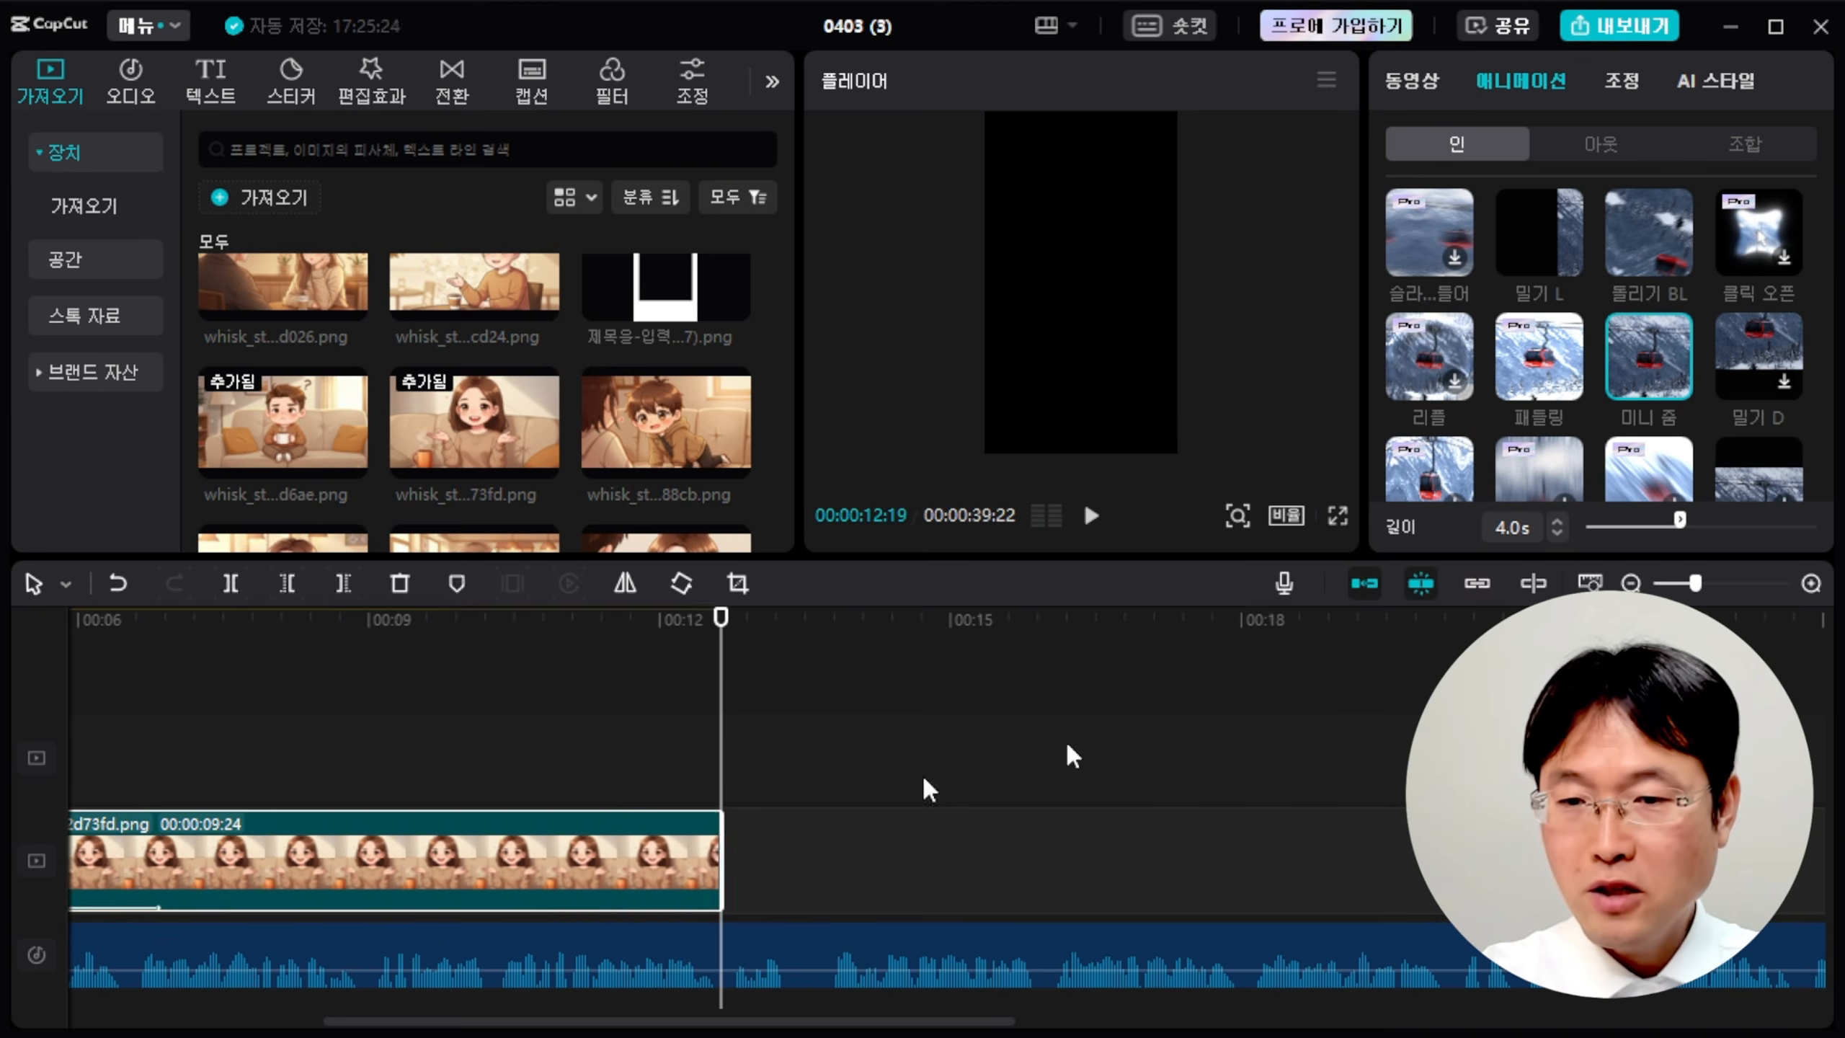
# Lengthen the woman's 미니 줌 animation to the full length of her clip.
pyautogui.moveTo(1698, 585); pyautogui.dragTo(1684, 586)
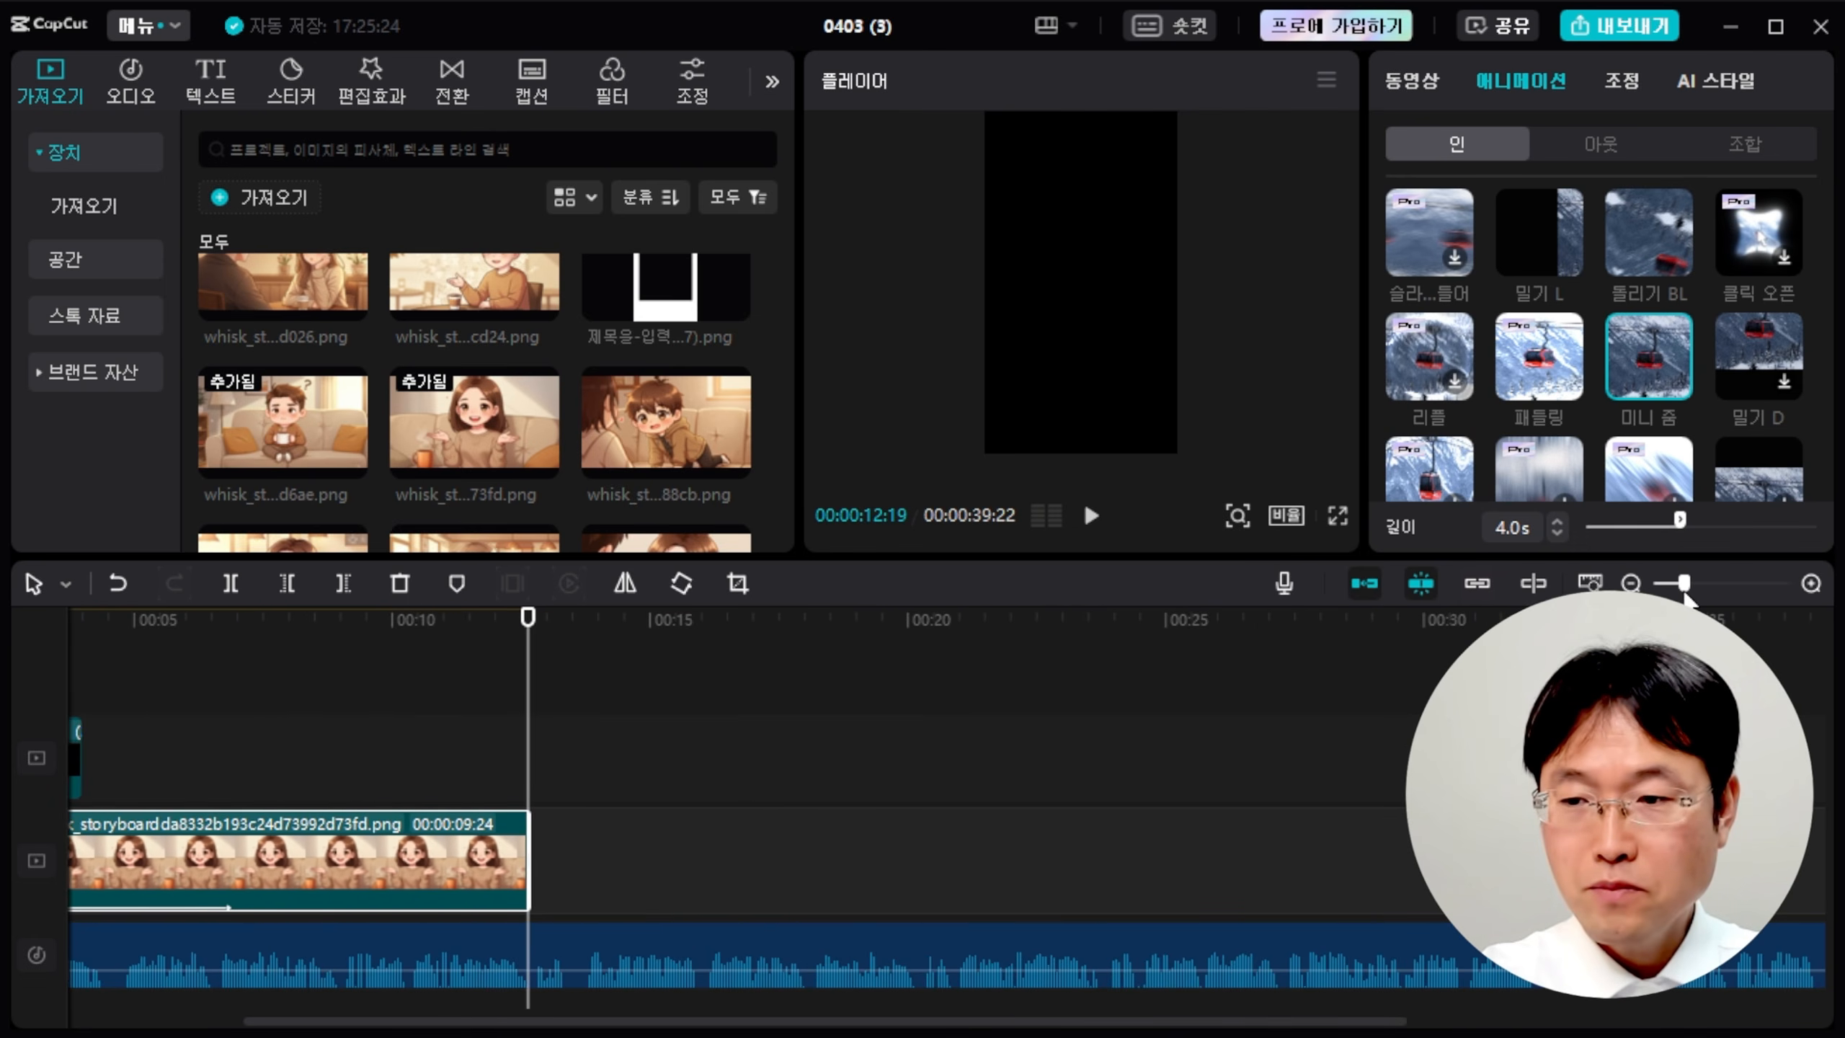
pyautogui.click(1682, 521)
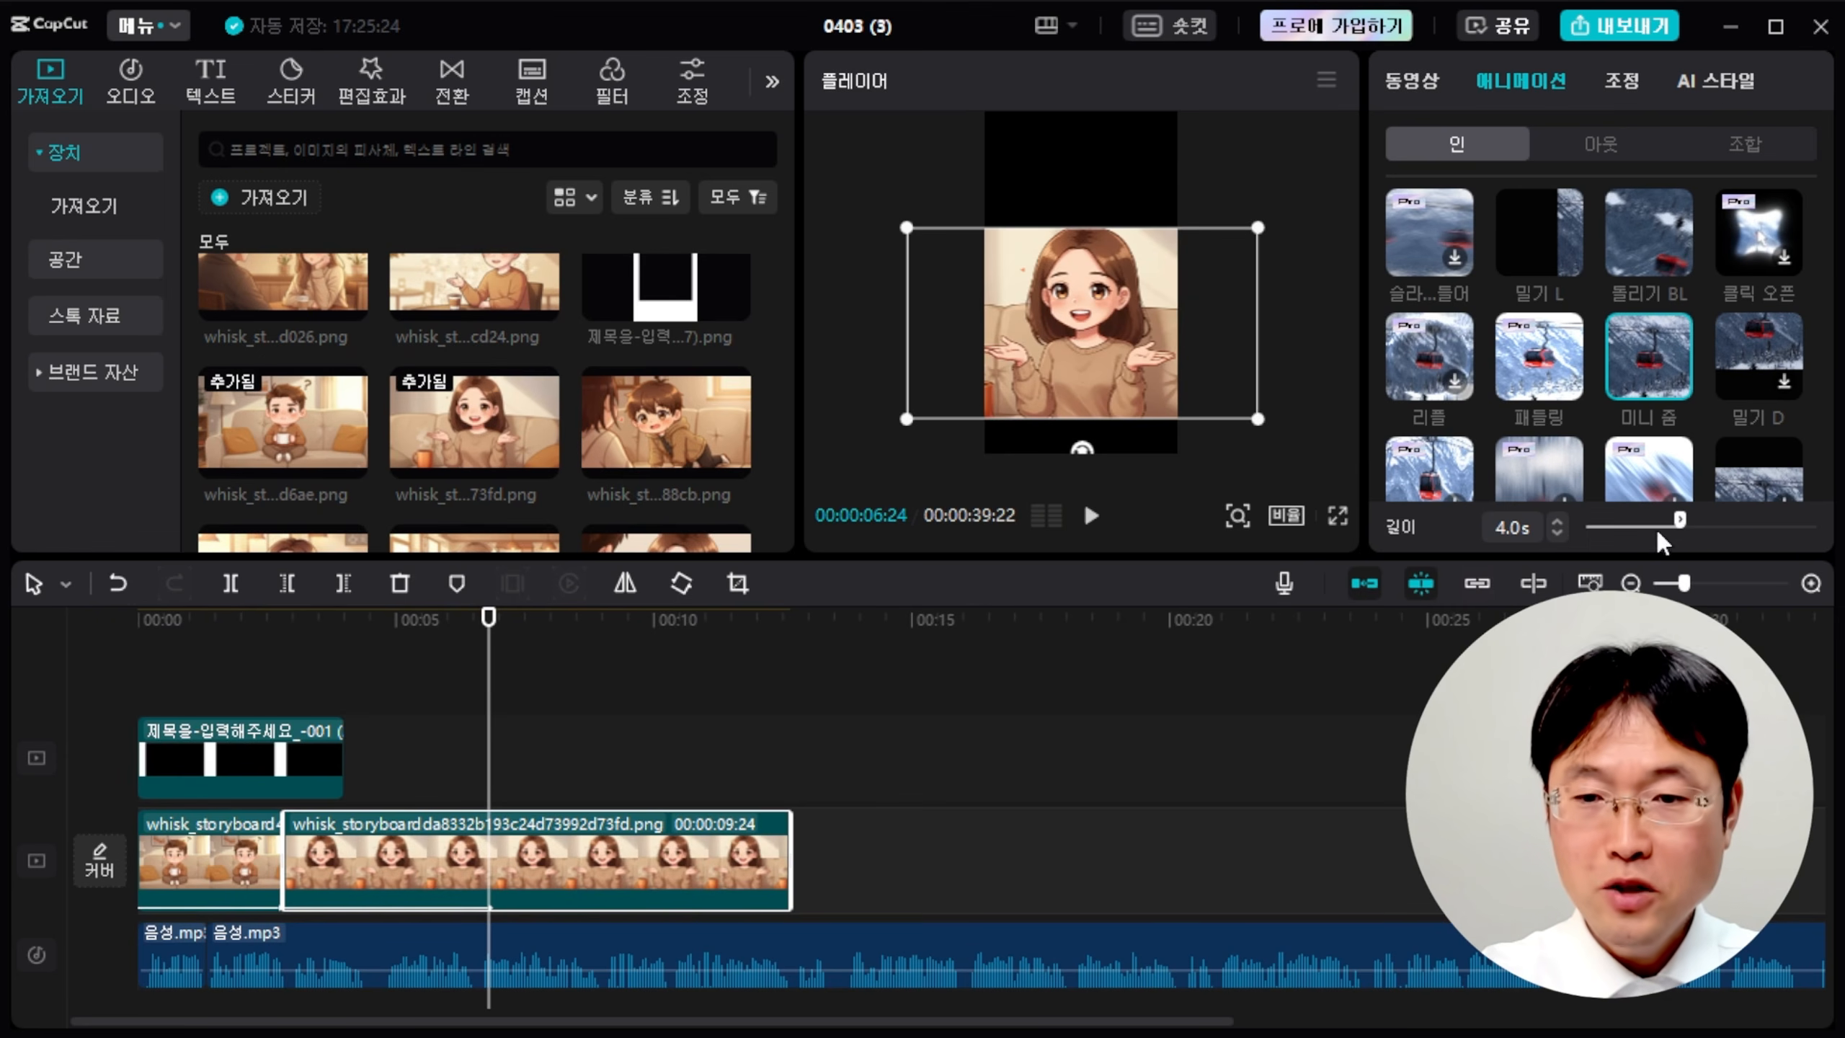
pyautogui.moveTo(1774, 531); pyautogui.dragTo(1820, 524)
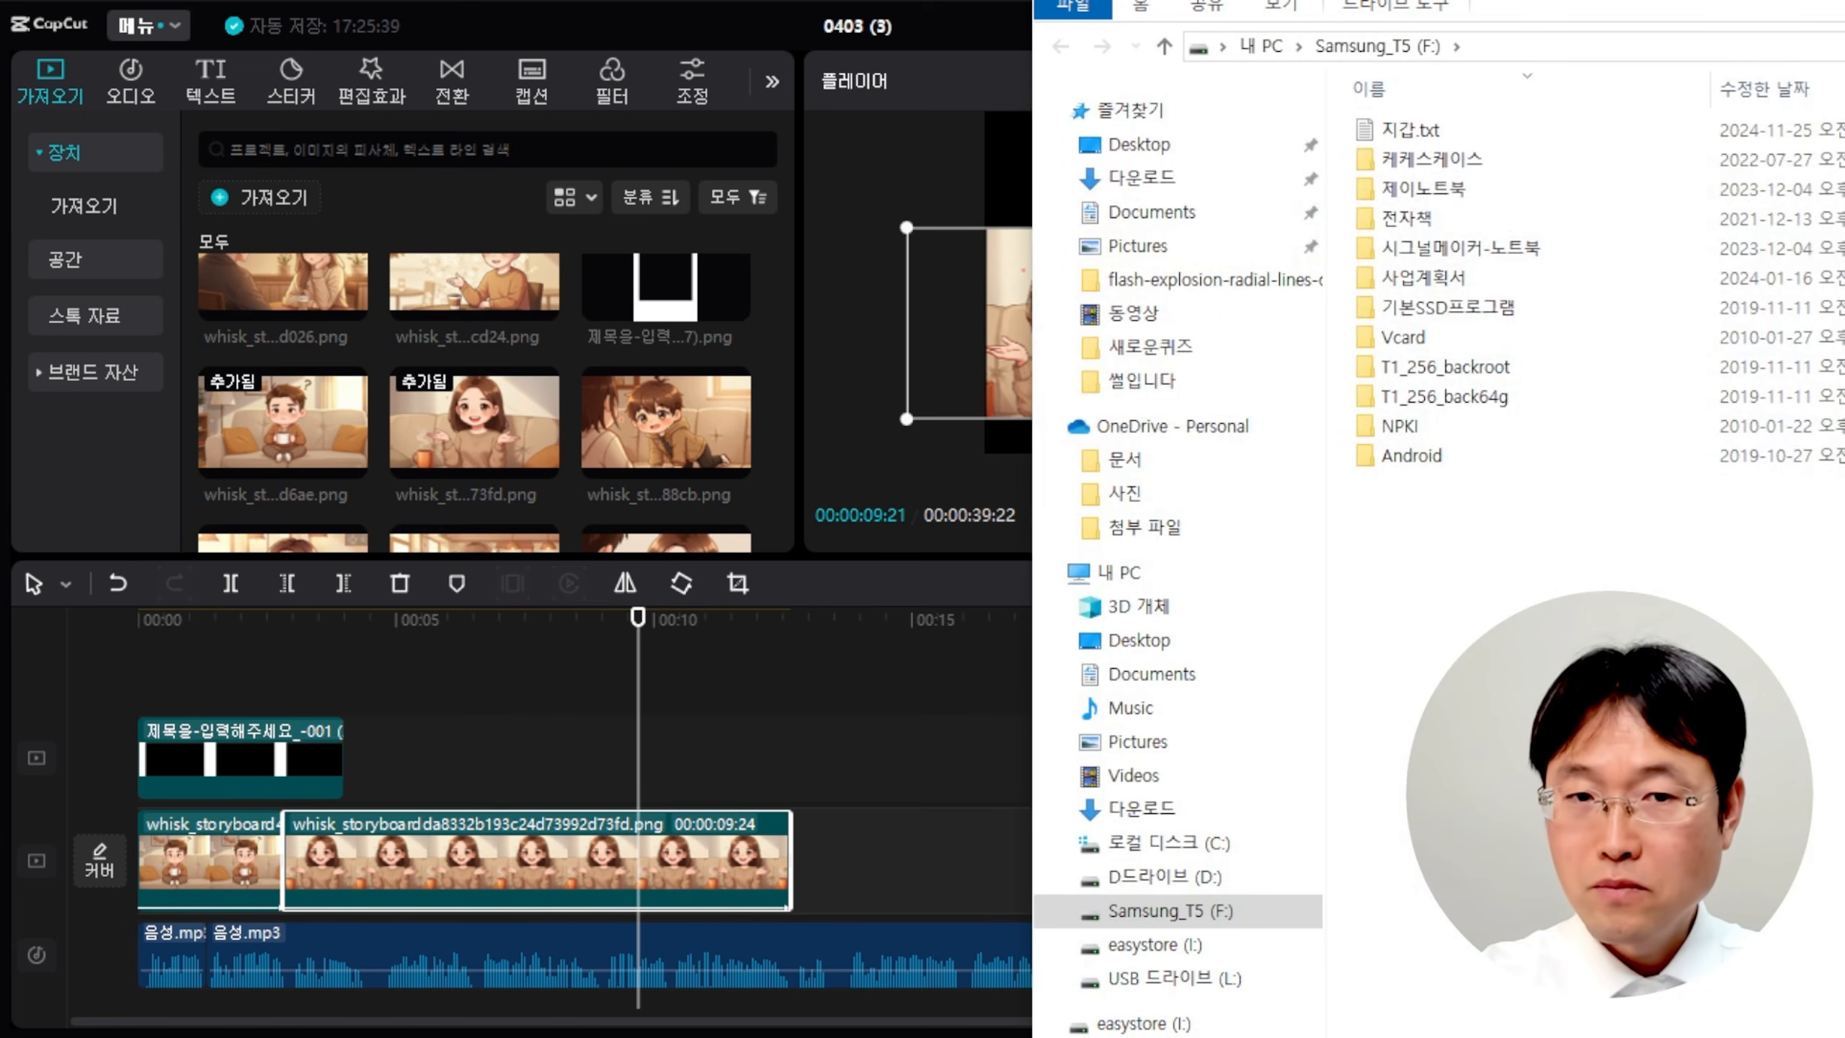
# Extend the template clip to 00:00:12:19, matching the end of the woman's image, and play the sequence to check it.
pyautogui.click(324, 734)
pyautogui.click(346, 729)
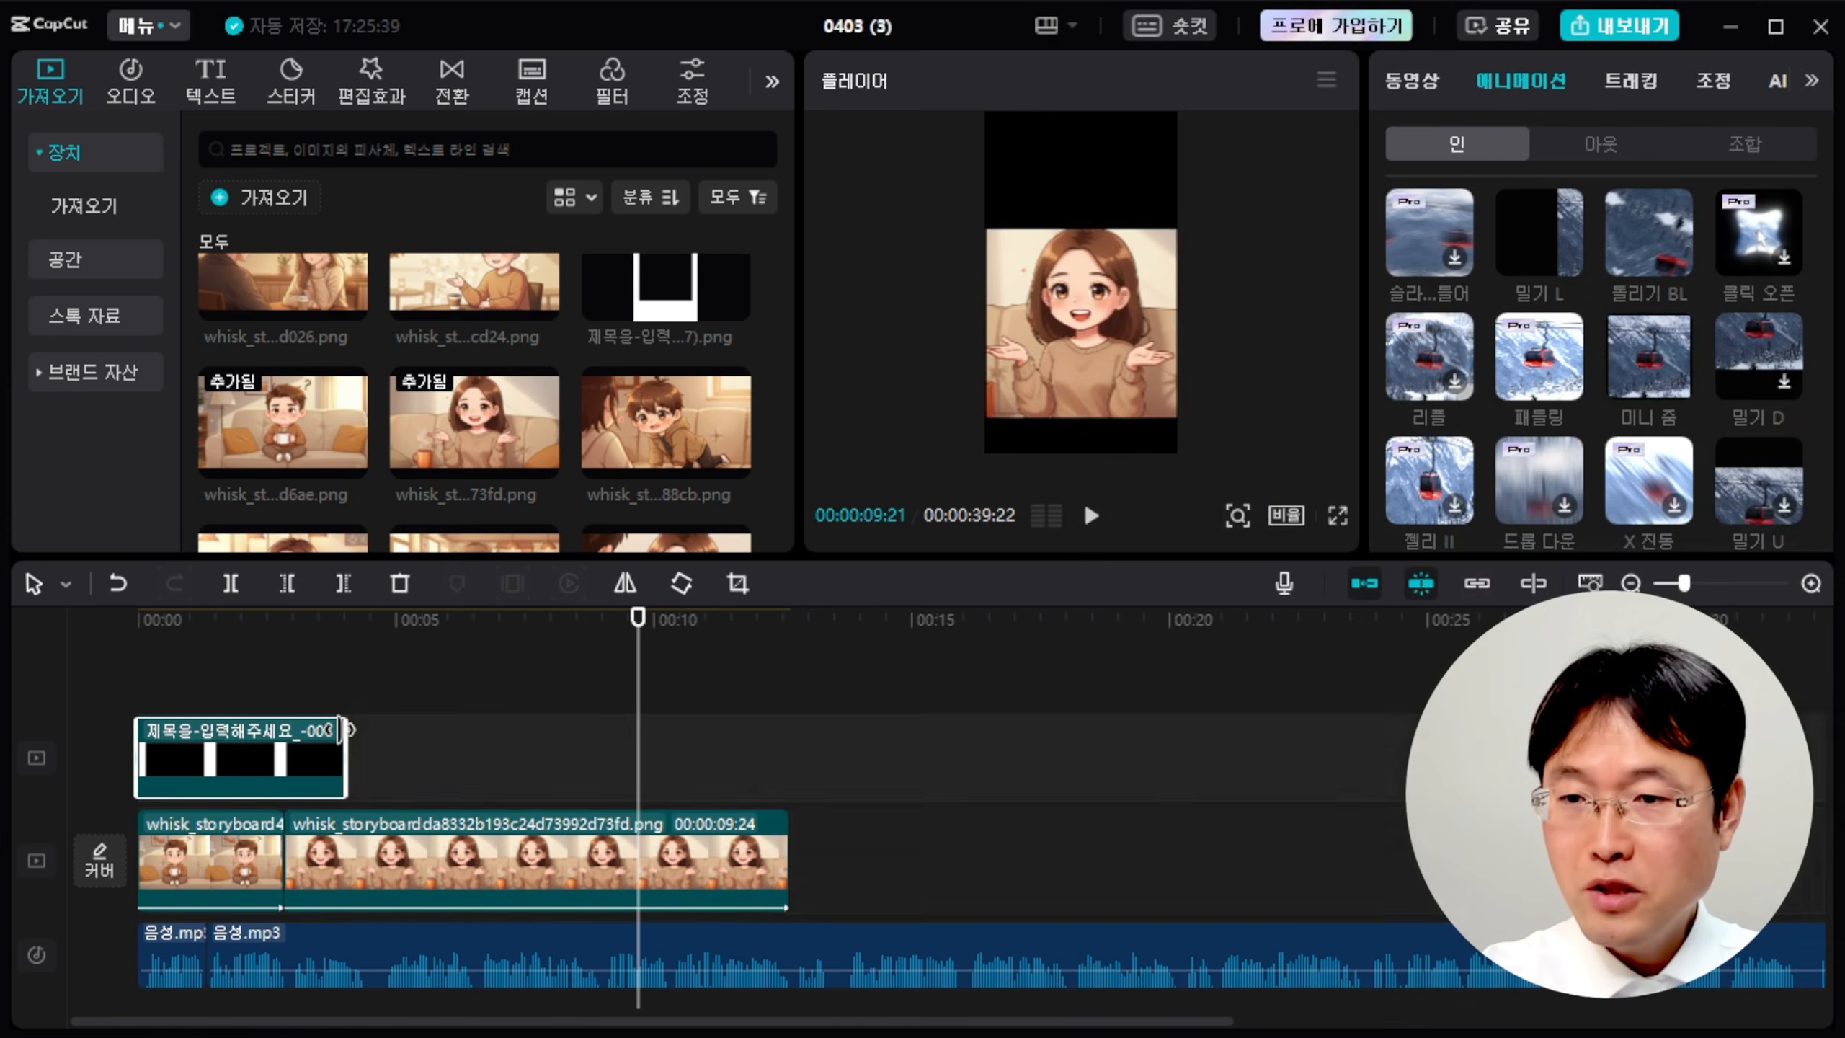
pyautogui.moveTo(346, 730); pyautogui.dragTo(791, 739)
pyautogui.moveTo(252, 679); pyautogui.dragTo(358, 682)
pyautogui.click(1098, 521)
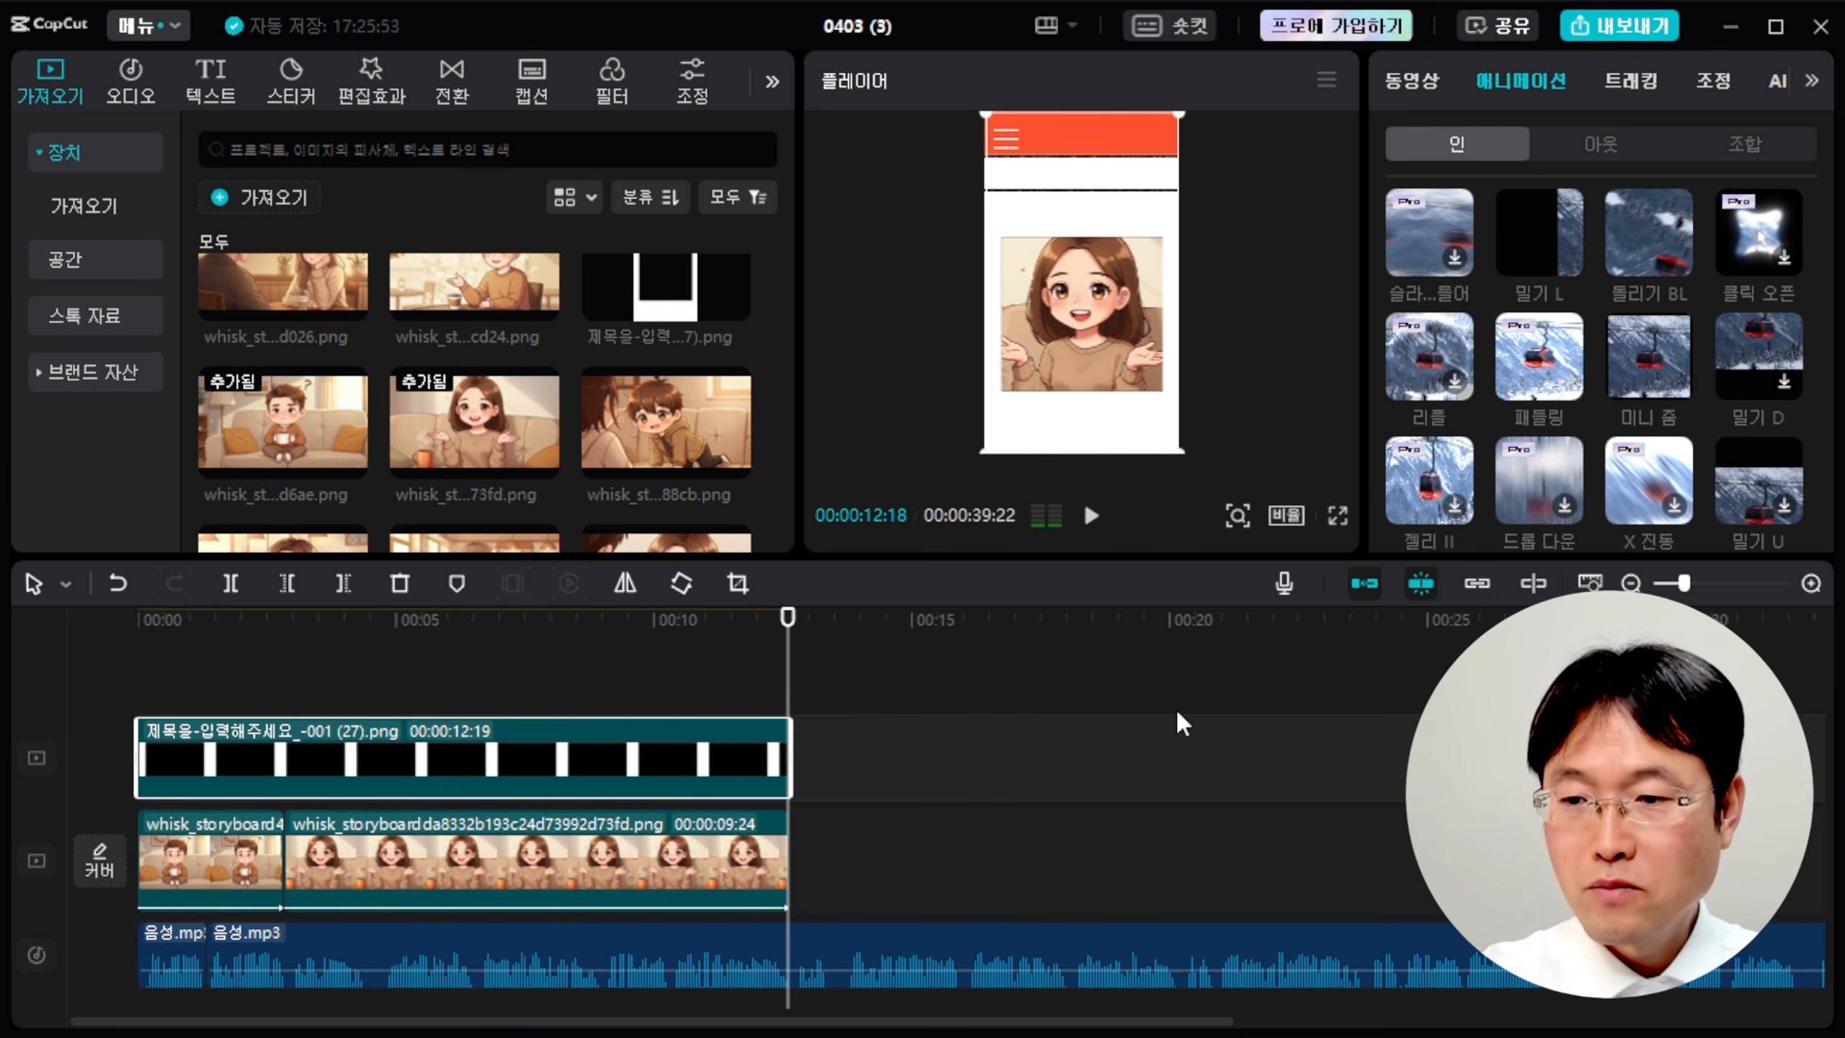
# Extend the template clip to the end of the narration, giving it a duration of 00:00:39:22.
pyautogui.moveTo(791, 668); pyautogui.dragTo(710, 676)
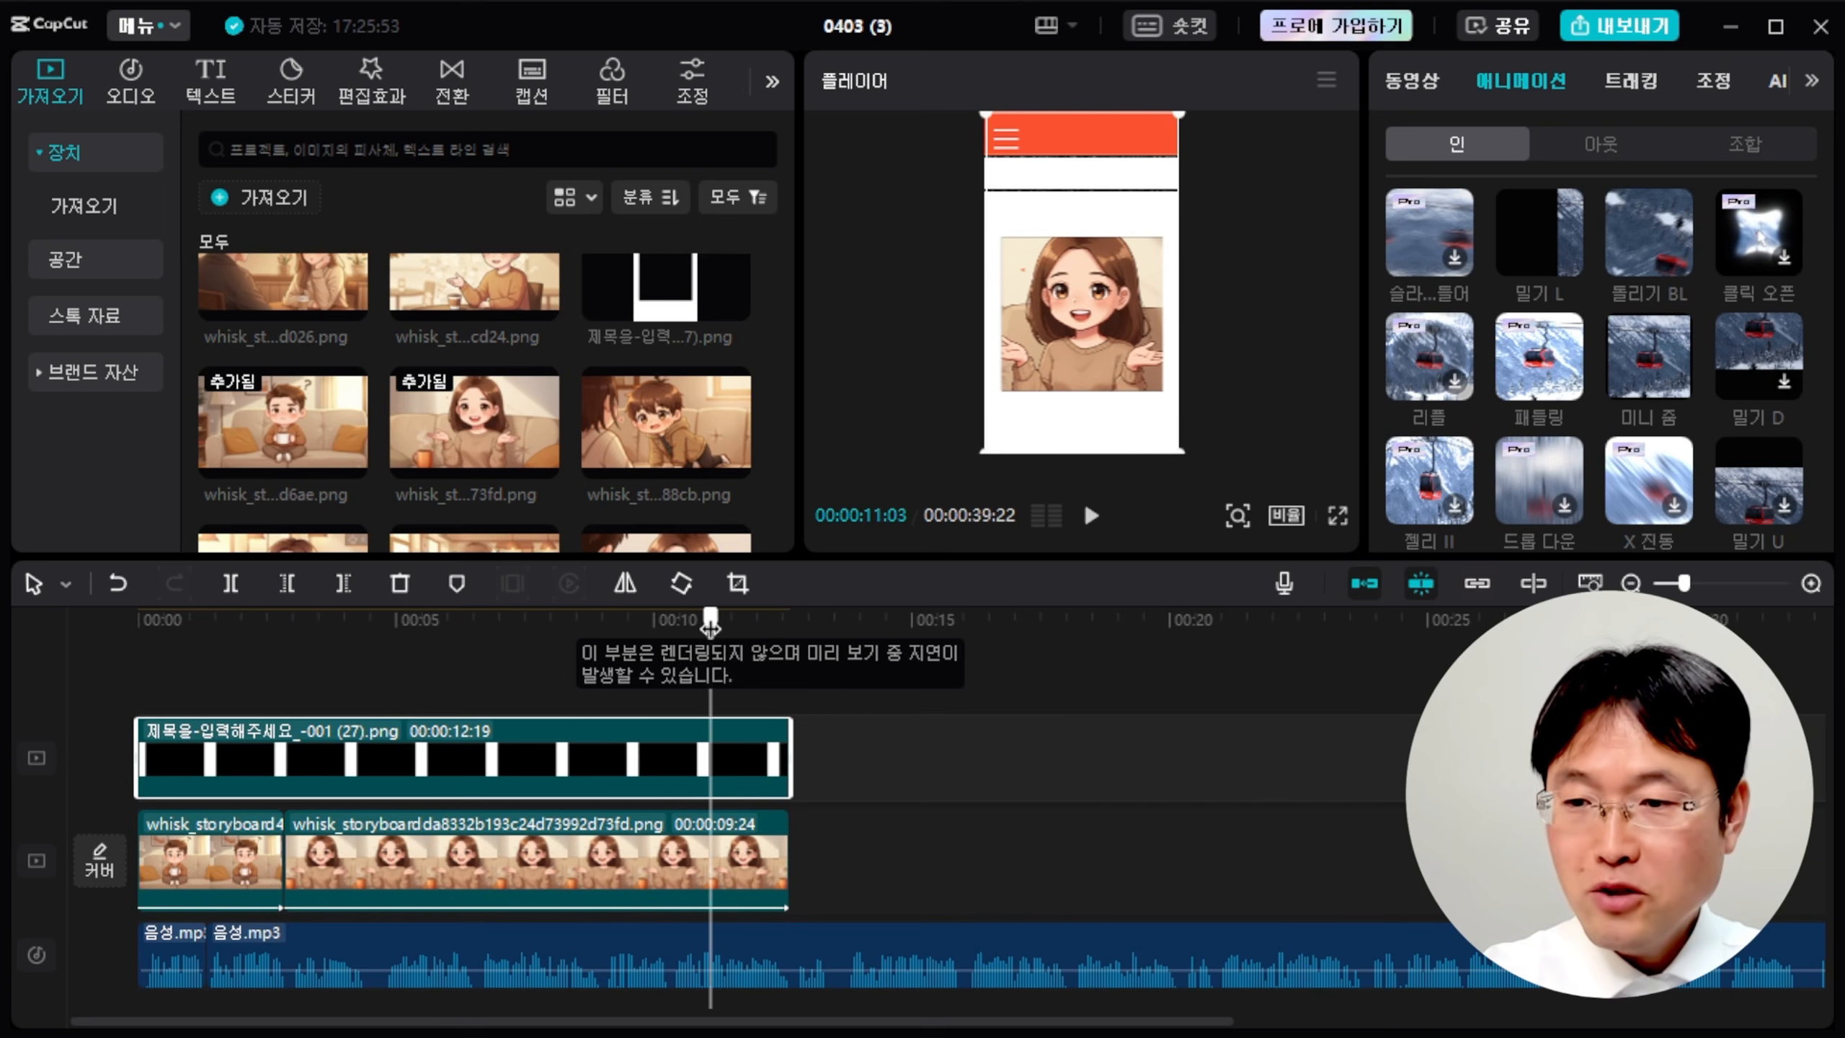
pyautogui.moveTo(787, 721); pyautogui.dragTo(1420, 723)
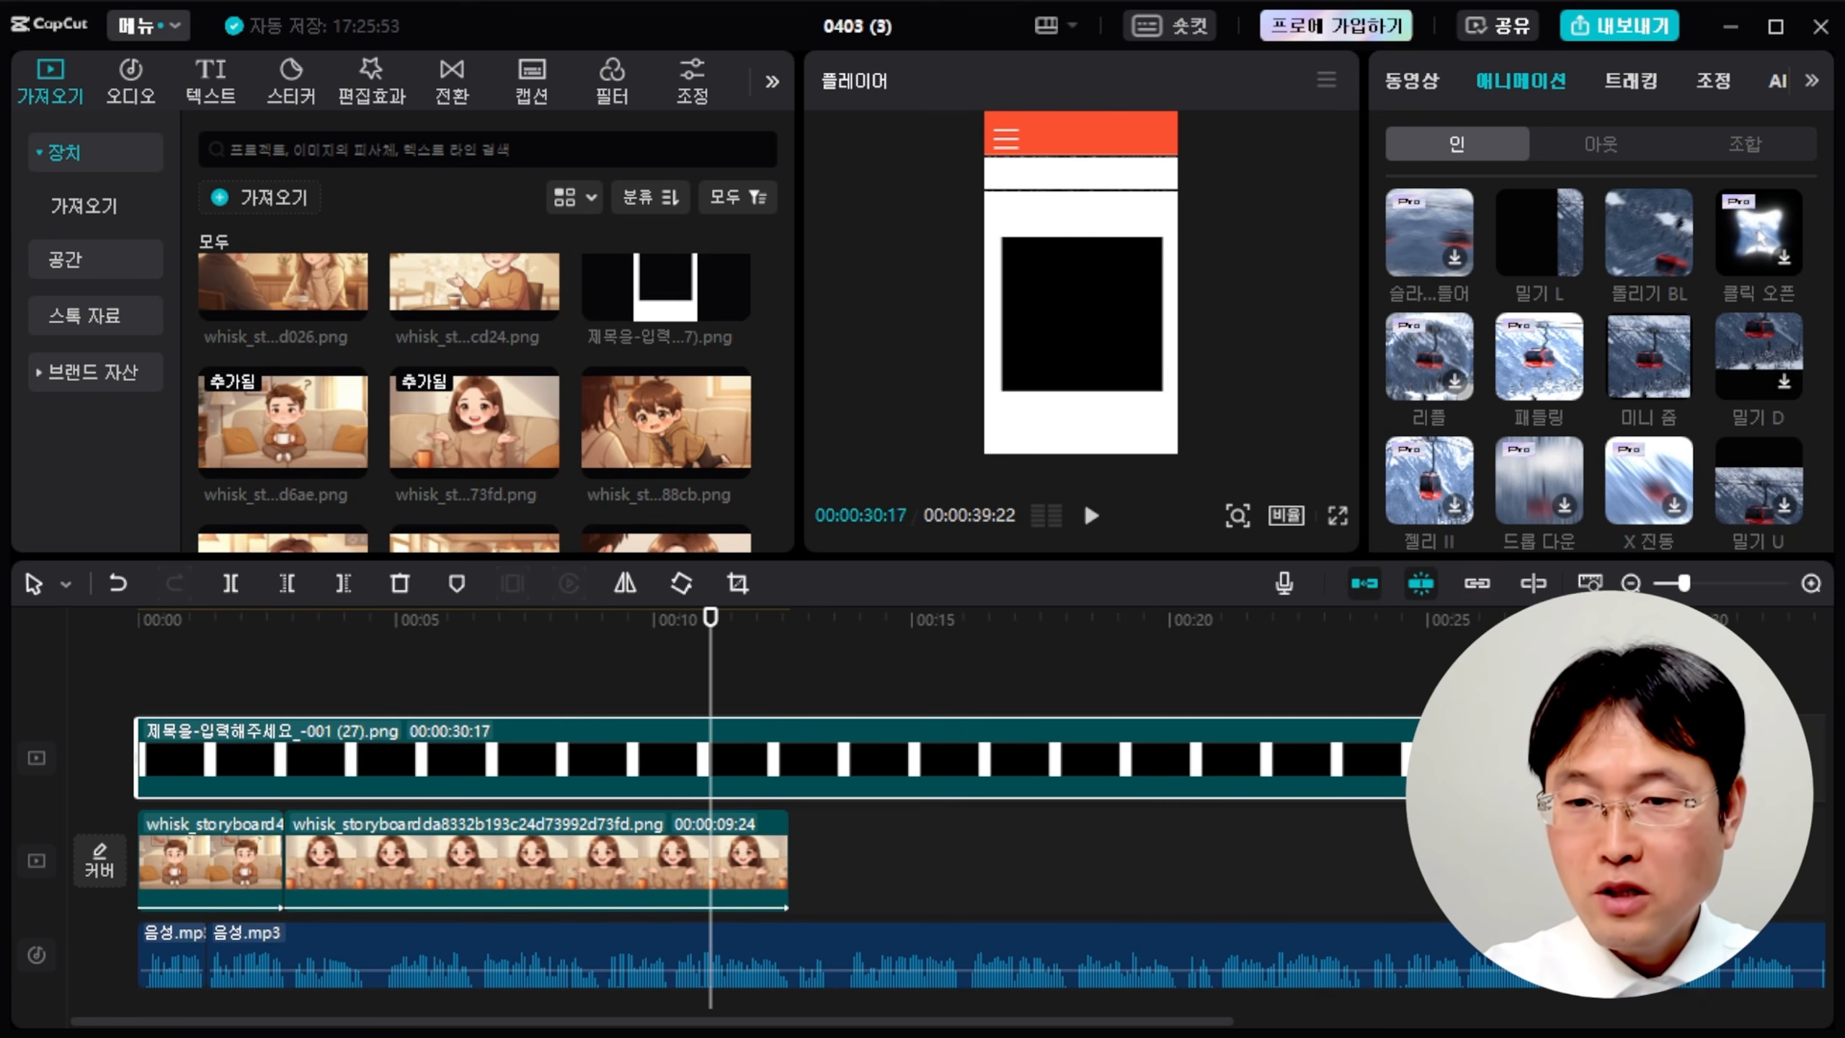
pyautogui.moveTo(1685, 584); pyautogui.dragTo(1675, 582)
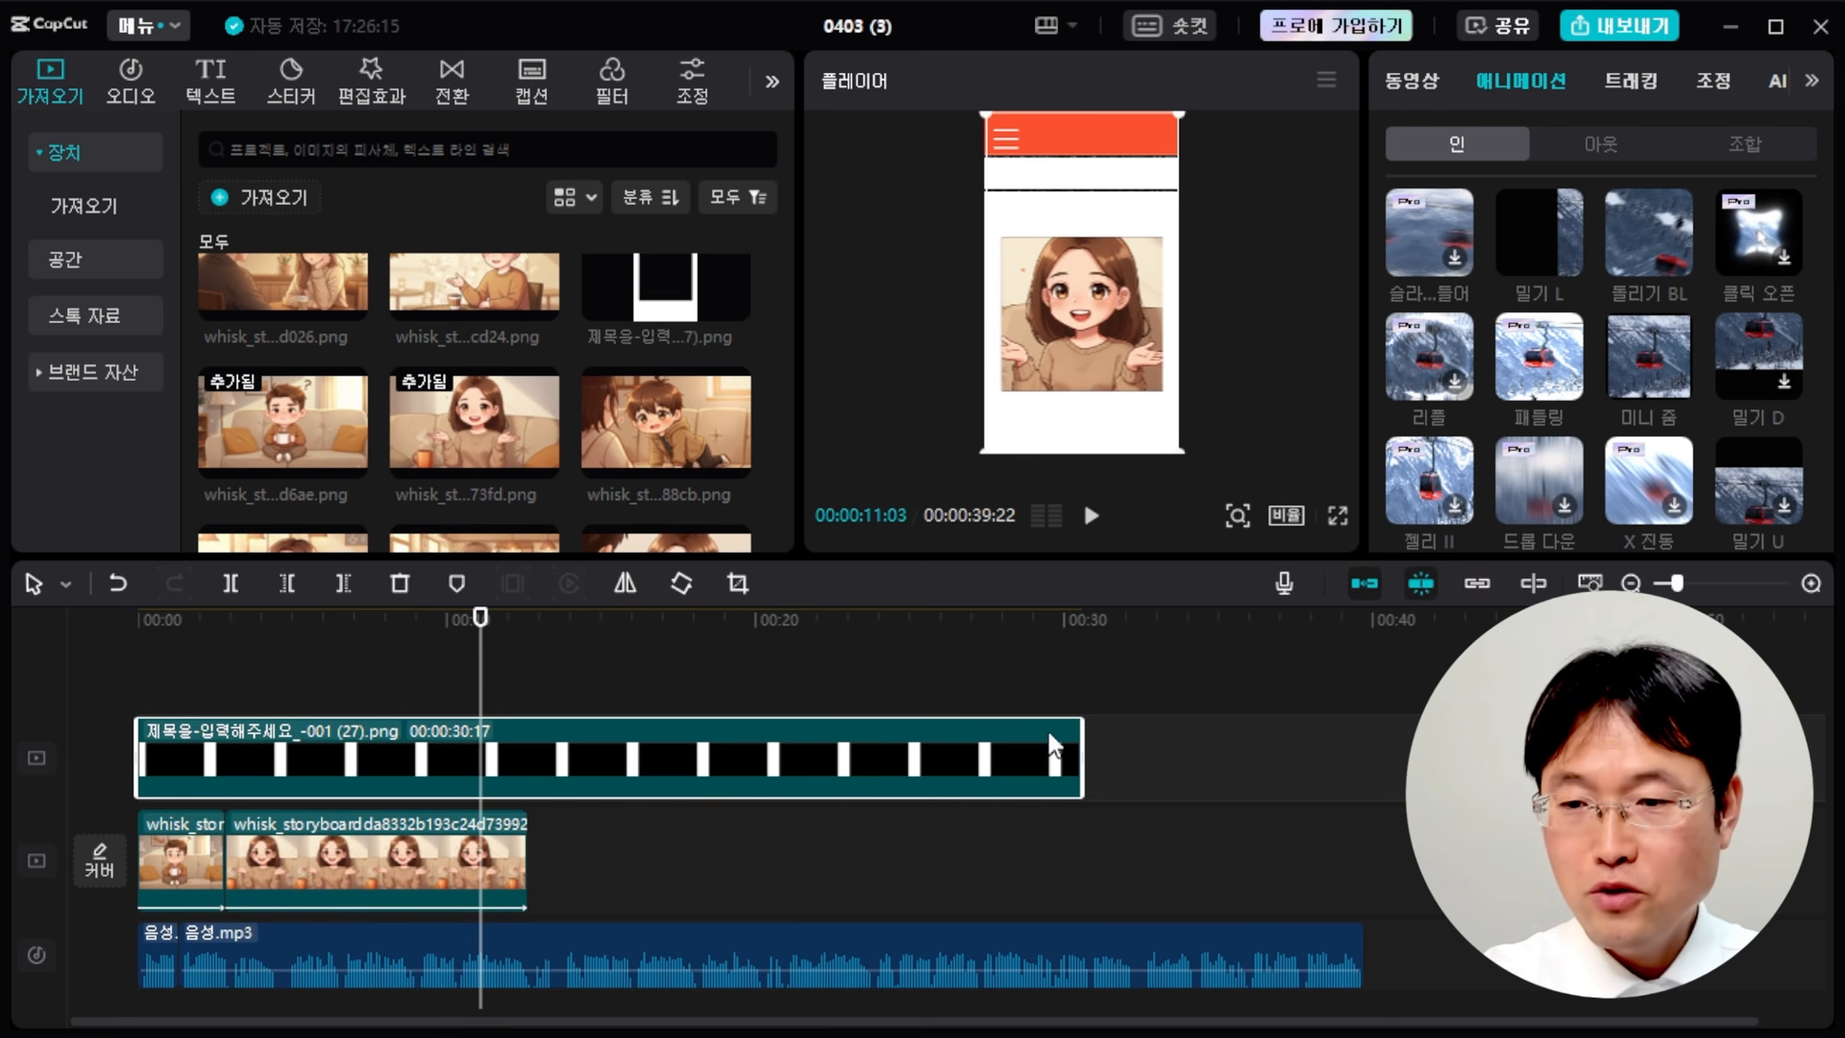
pyautogui.moveTo(1082, 718); pyautogui.dragTo(1365, 721)
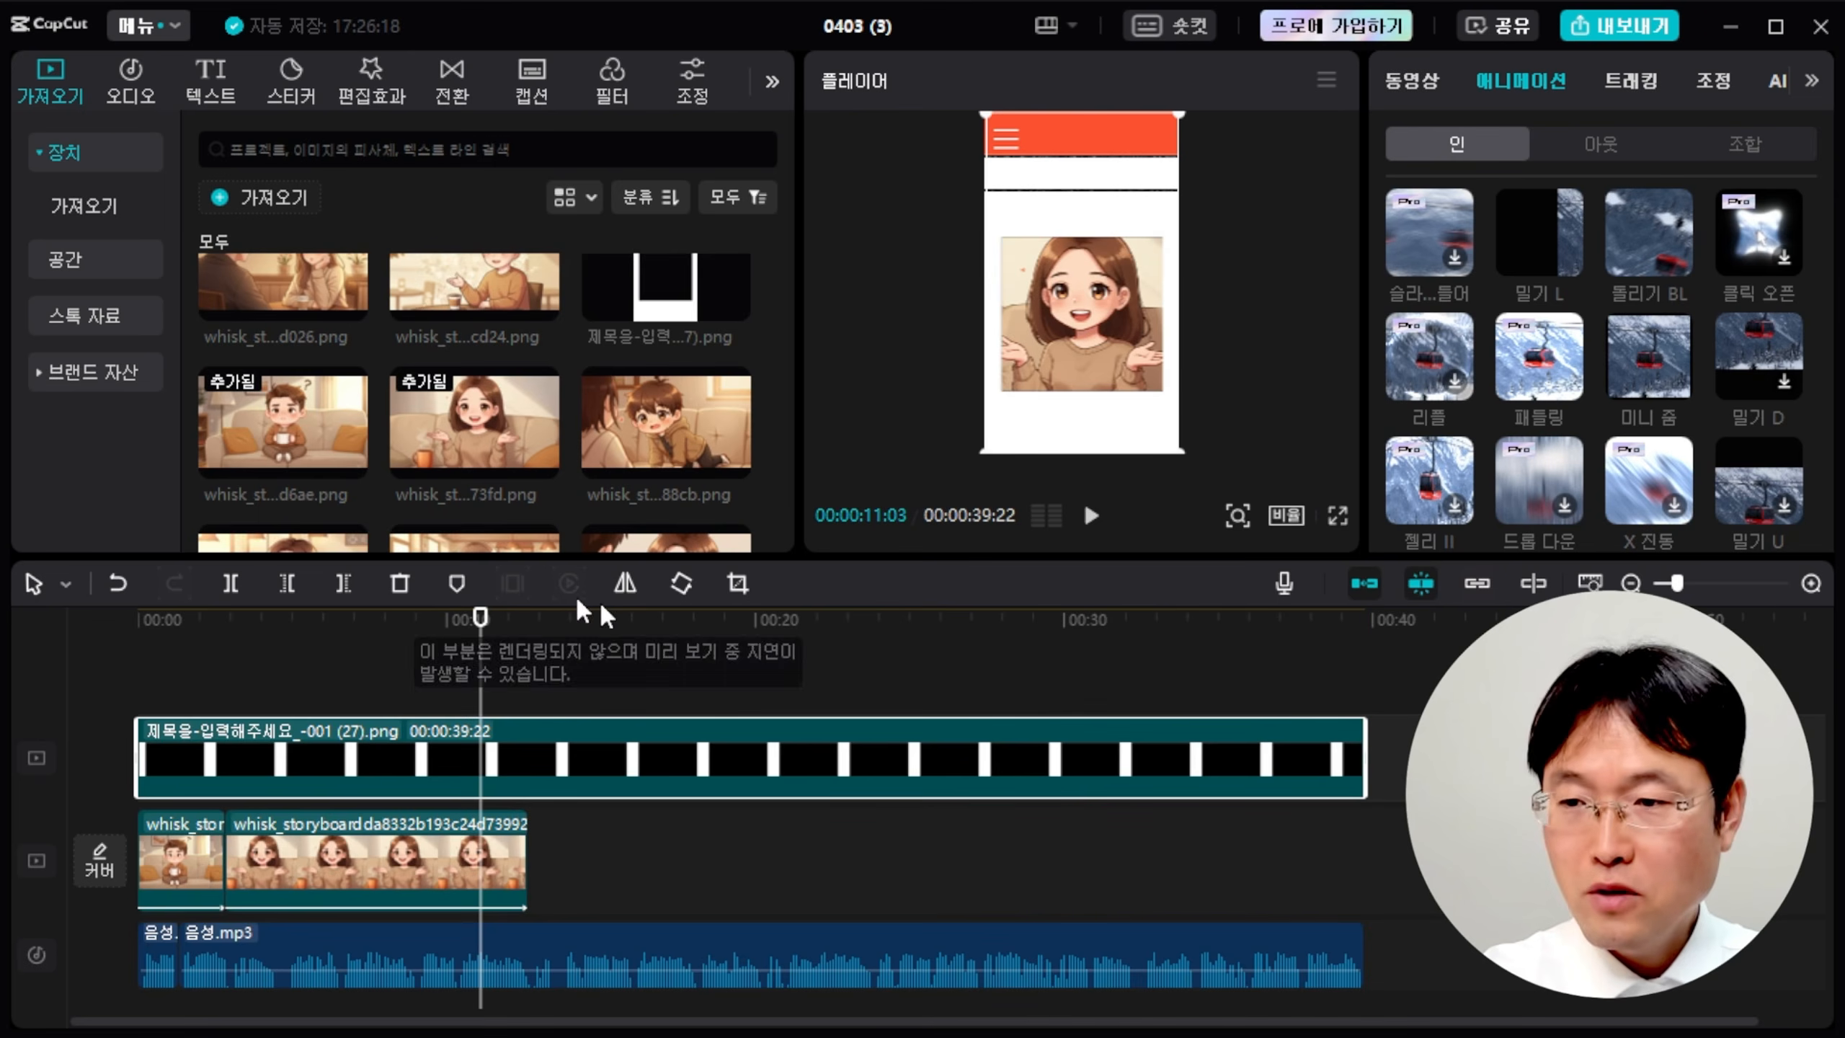
# Play the following narration and add the image ending in 88cb.png after the woman's clip, at 00:00:12:19.
pyautogui.moveTo(1676, 584); pyautogui.dragTo(1685, 584)
pyautogui.press('Down')
pyautogui.click(1092, 518)
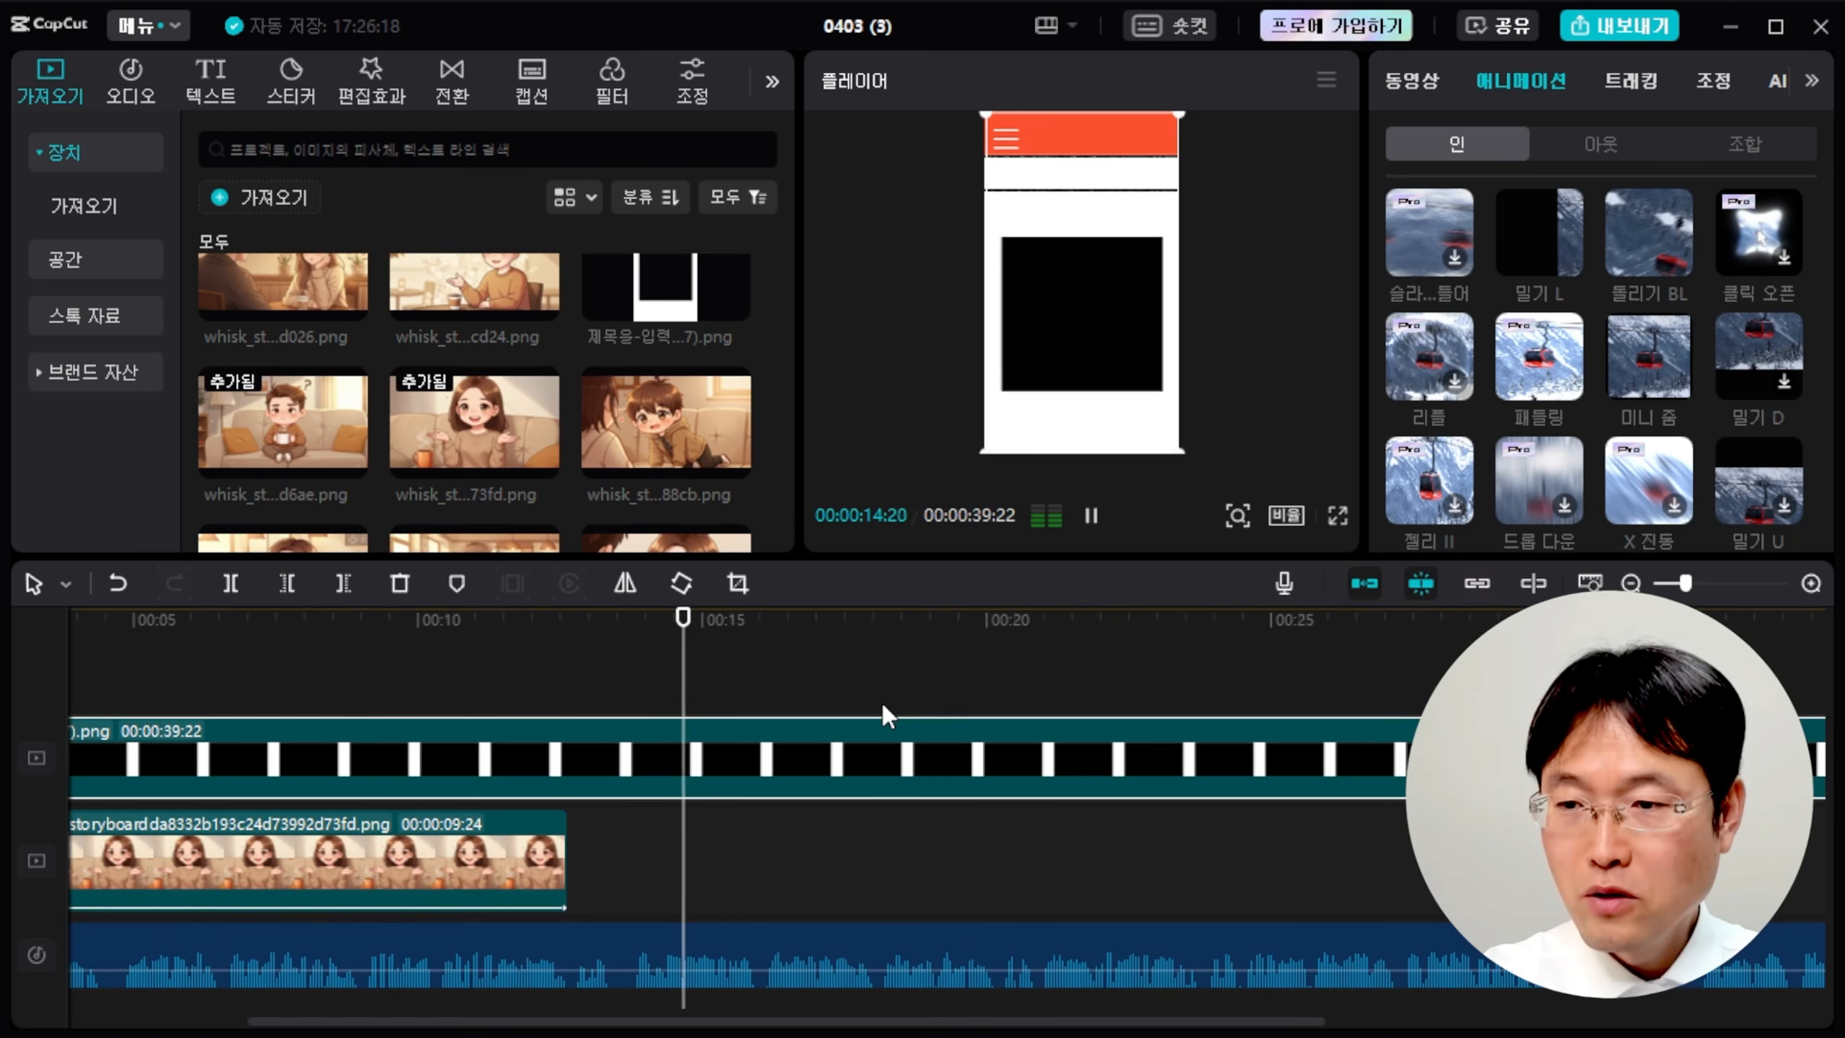
pyautogui.moveTo(742, 623); pyautogui.dragTo(573, 659)
pyautogui.moveTo(633, 440); pyautogui.dragTo(731, 843)
# Enlarge the 88cb.png image to 178% at X 284, Y -498 and give it a 4.0 s 미니 줌 entrance animation.
pyautogui.moveTo(1183, 342); pyautogui.dragTo(1291, 435)
pyautogui.moveTo(1128, 324); pyautogui.dragTo(1128, 323)
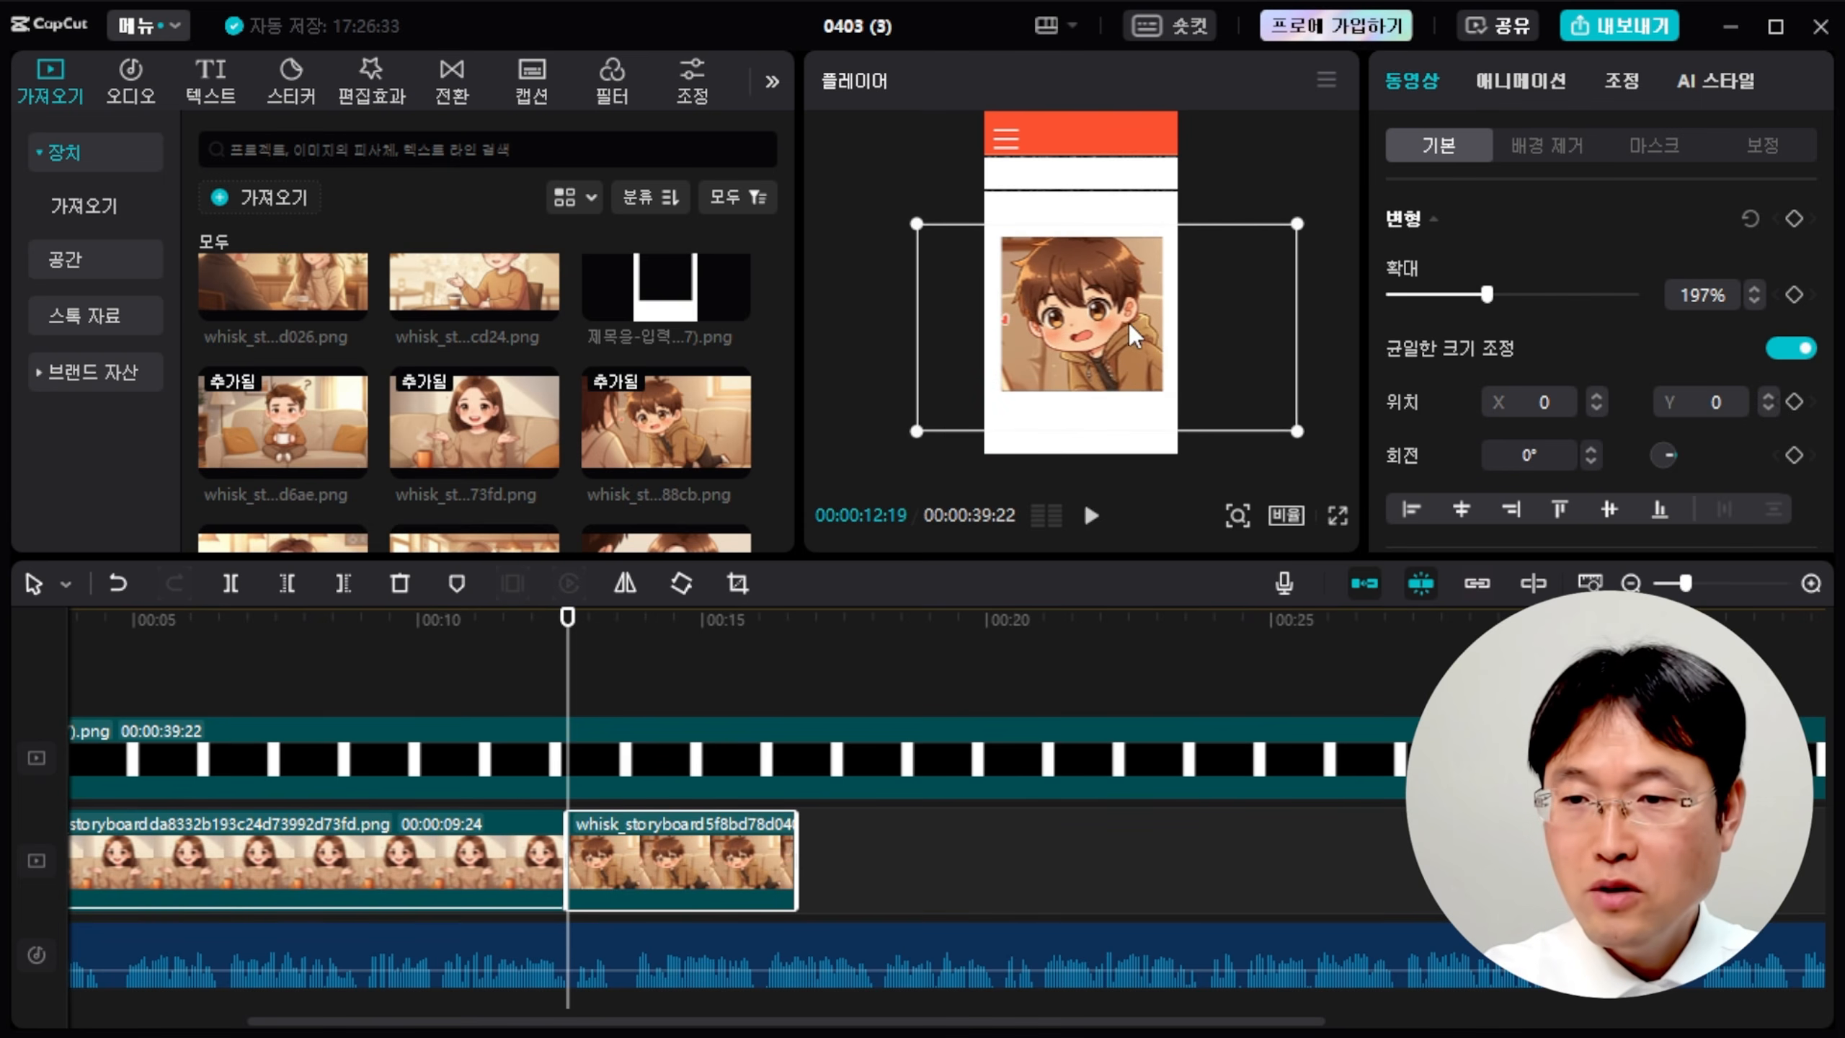
pyautogui.moveTo(1299, 227); pyautogui.dragTo(1277, 247)
pyautogui.moveTo(1071, 282); pyautogui.dragTo(1060, 268)
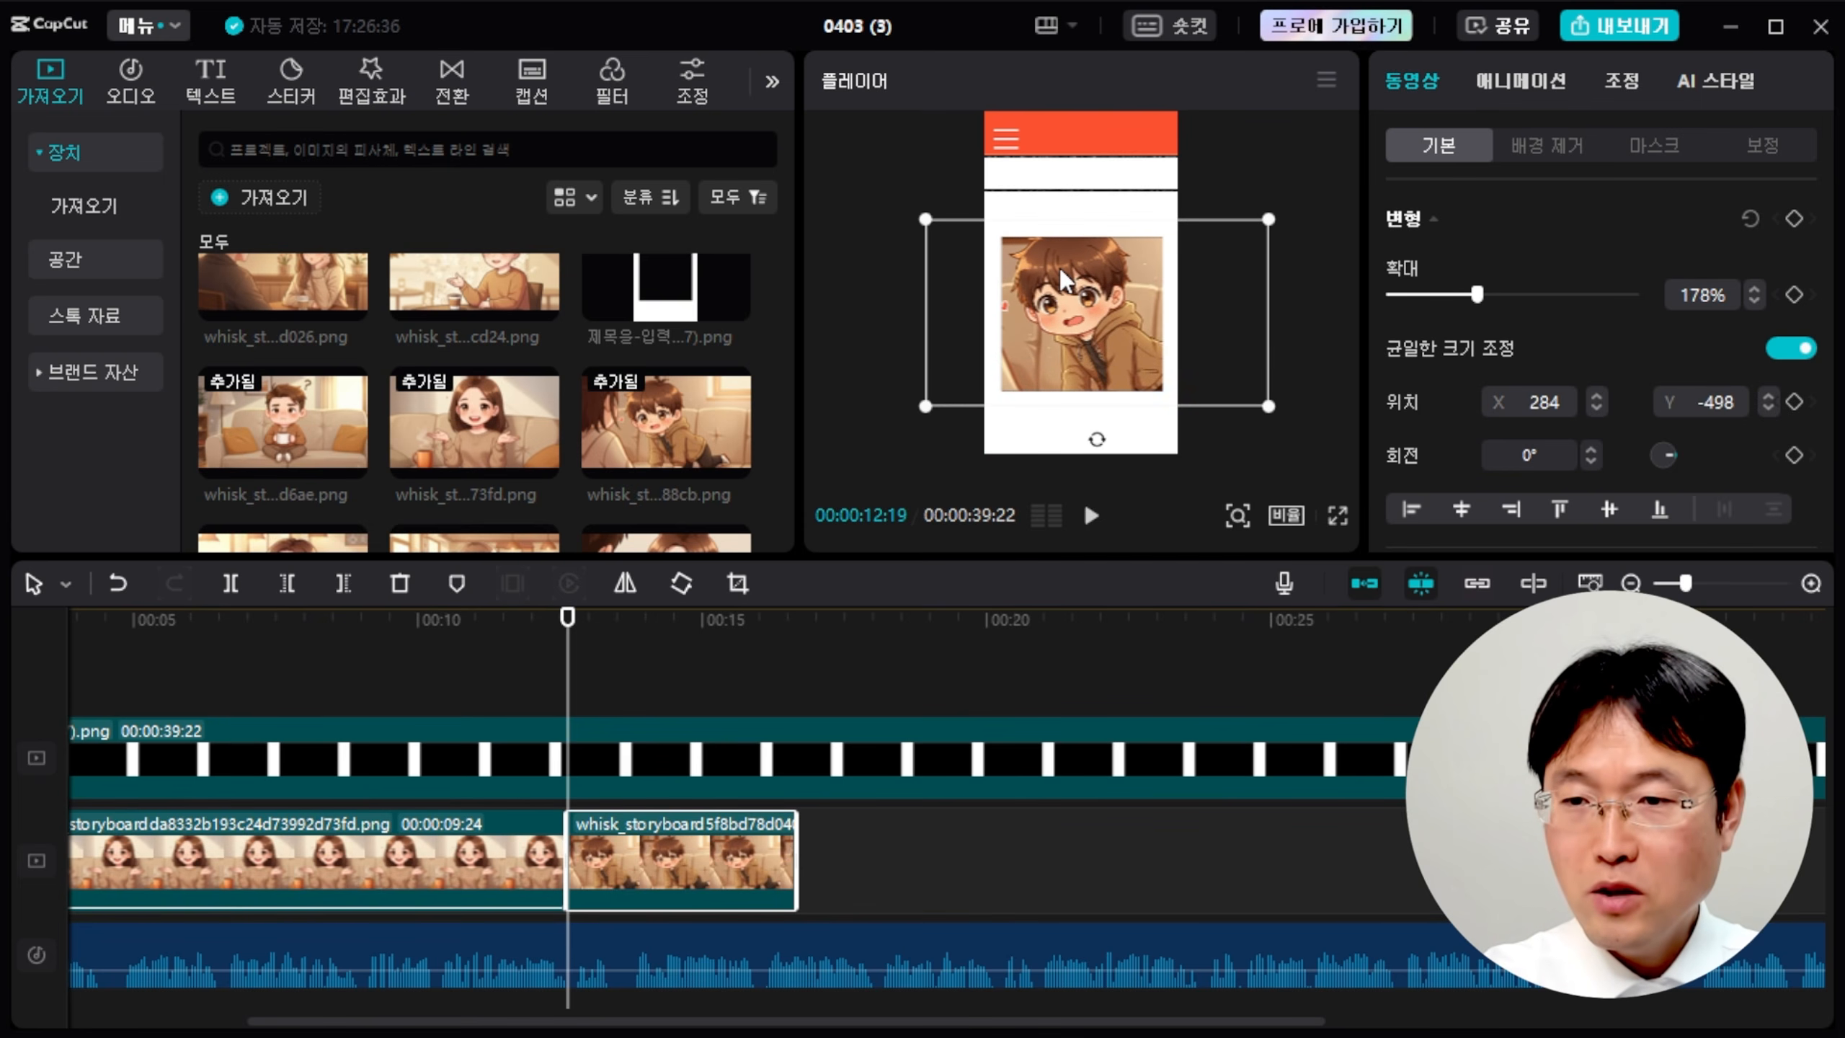
pyautogui.click(1518, 82)
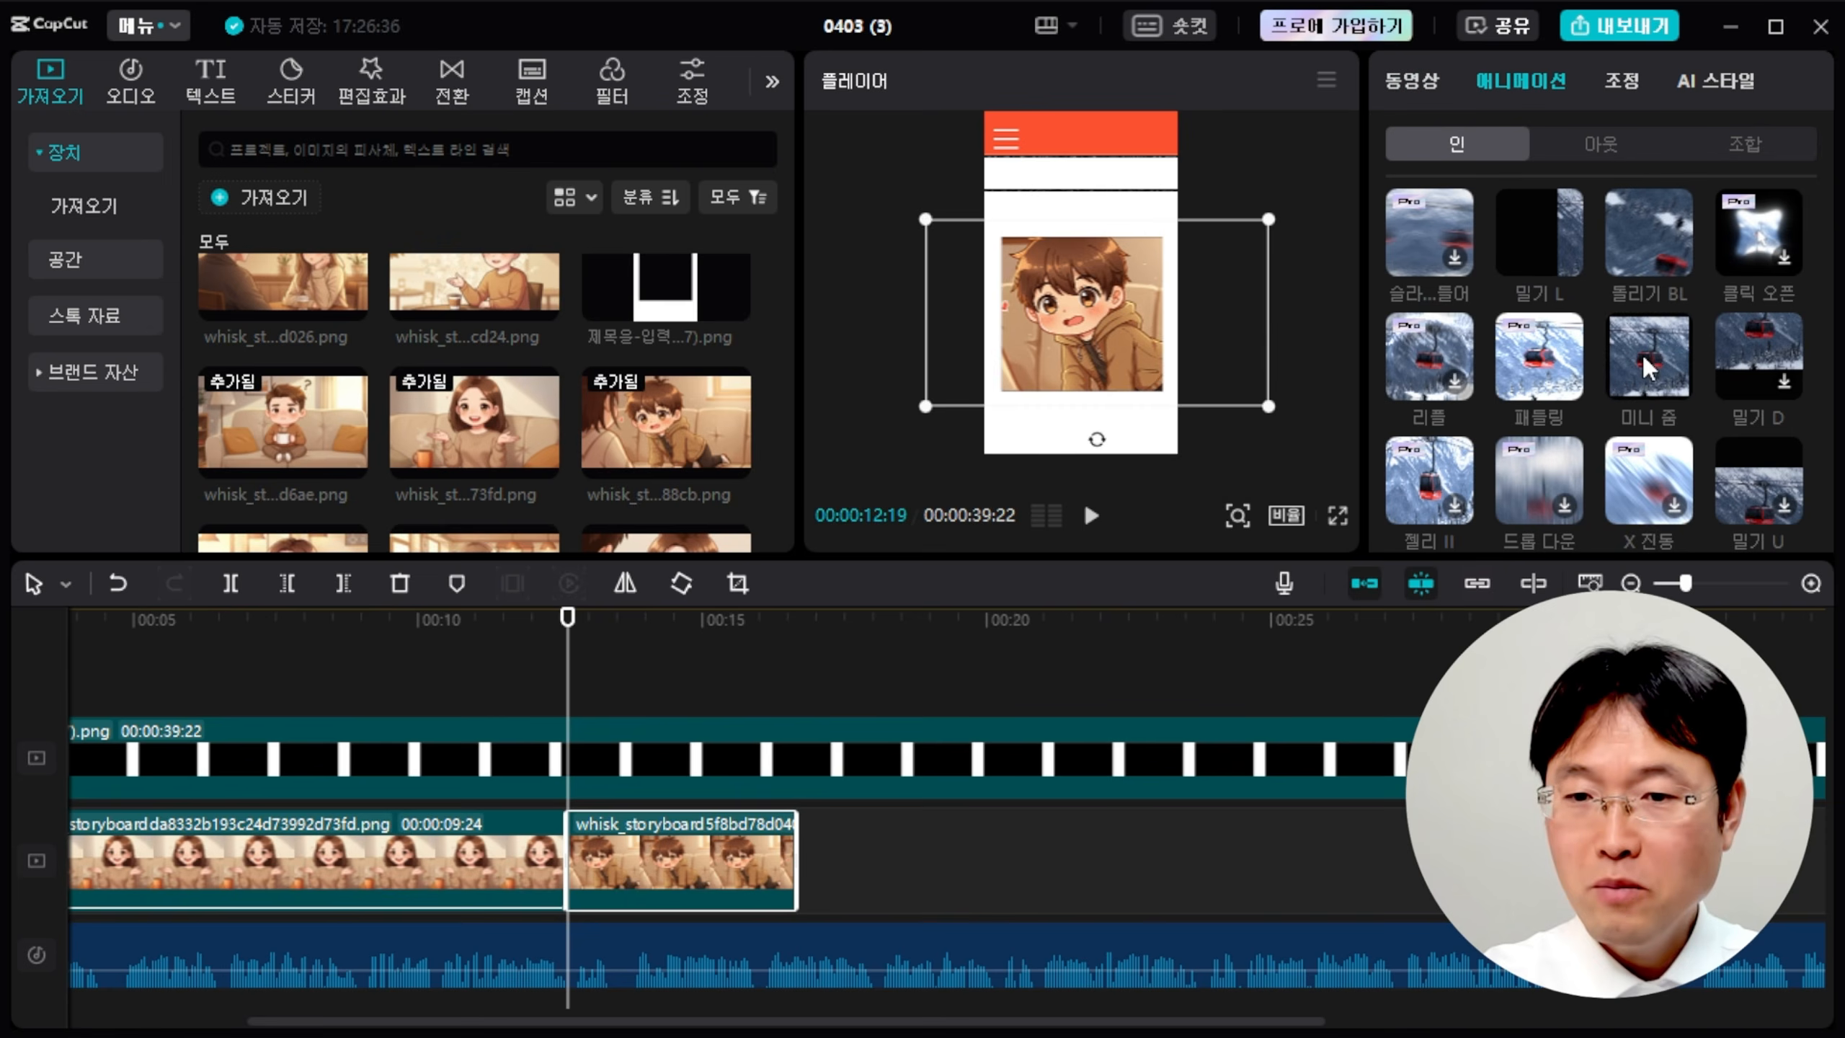
pyautogui.click(1644, 366)
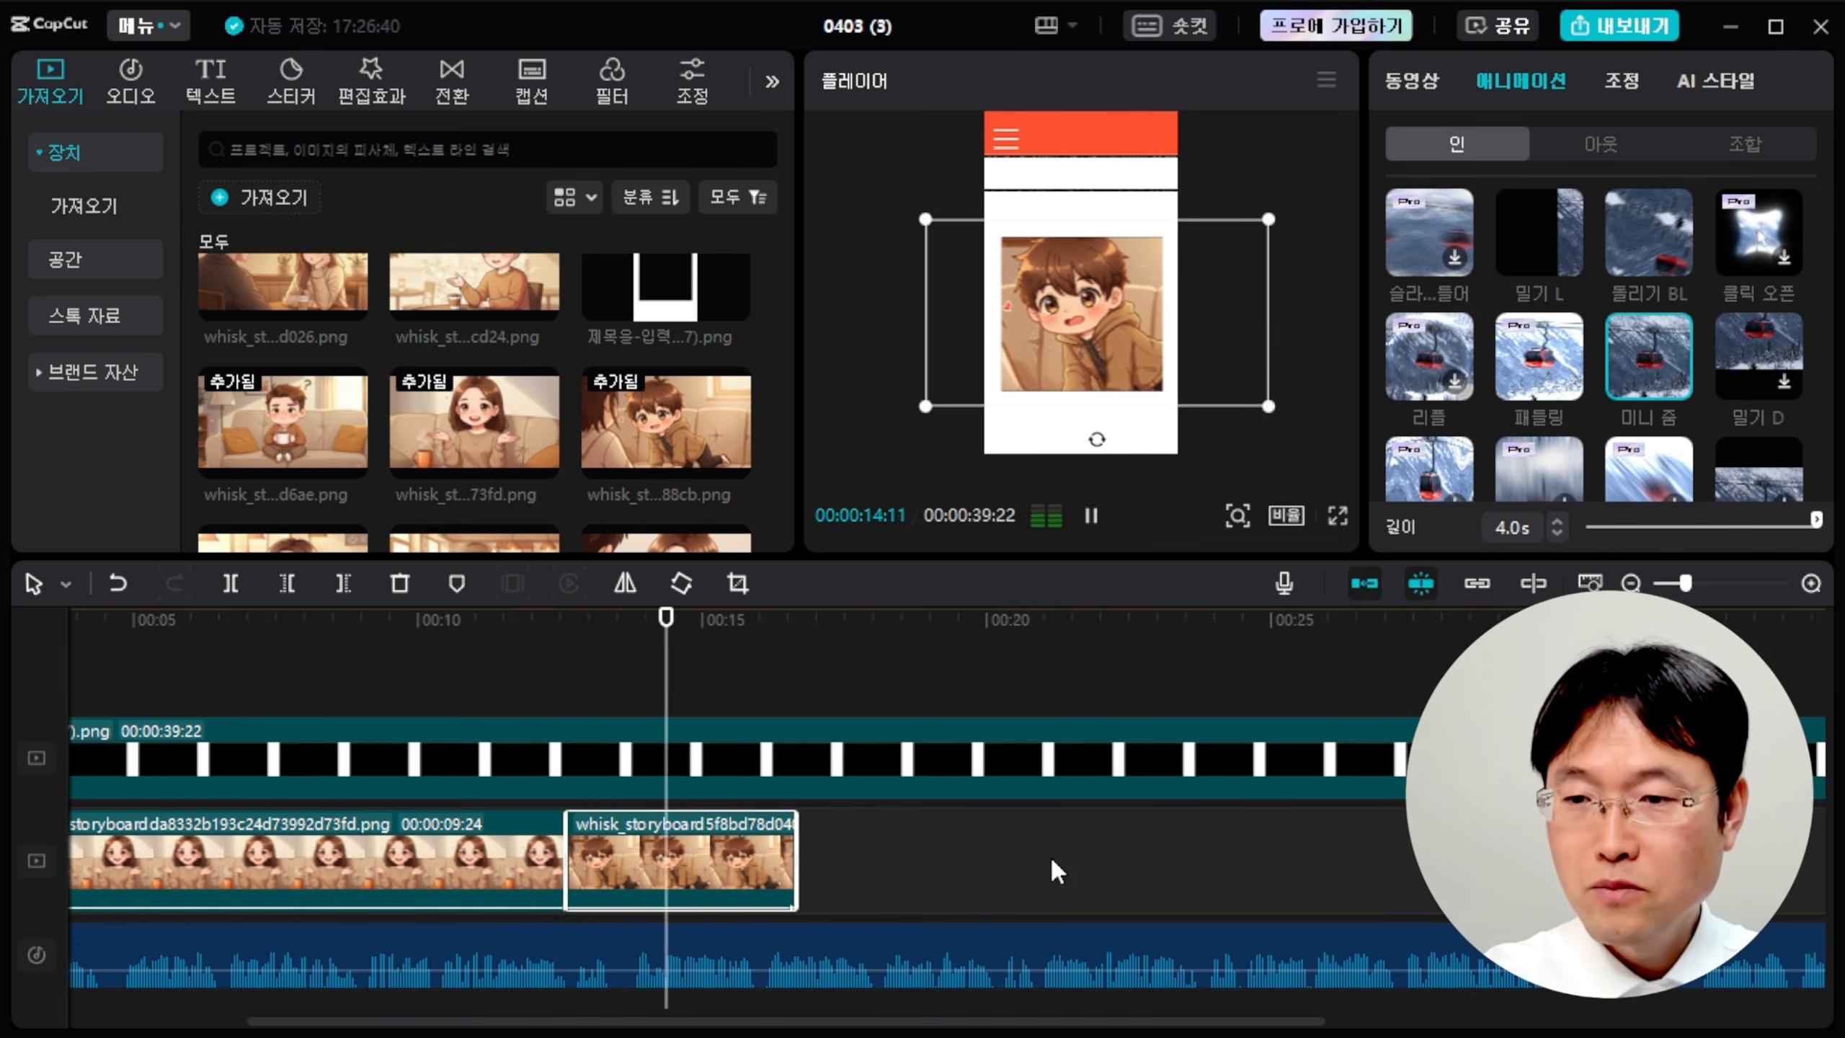
# Play the narration to the end of its phrase and trim the 88cb.png clip to end at 00:00:16:01.
pyautogui.press('space')
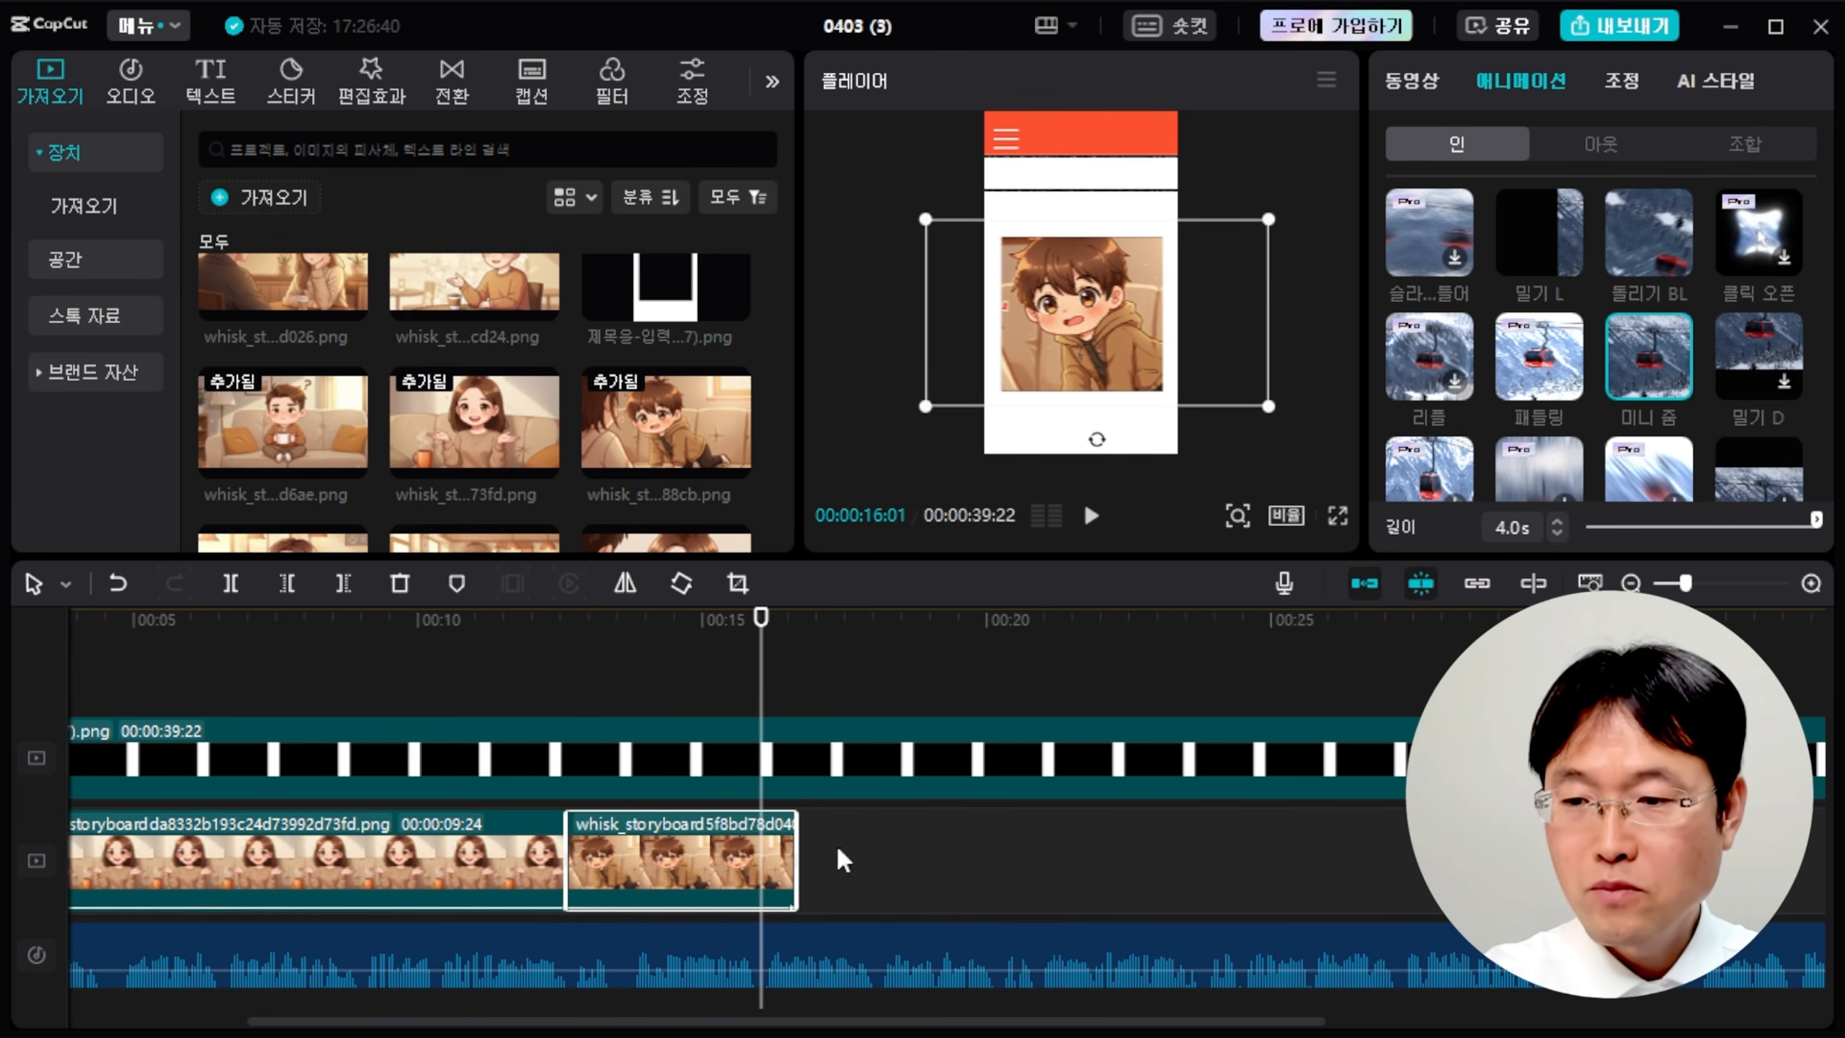
pyautogui.click(1091, 516)
pyautogui.click(768, 646)
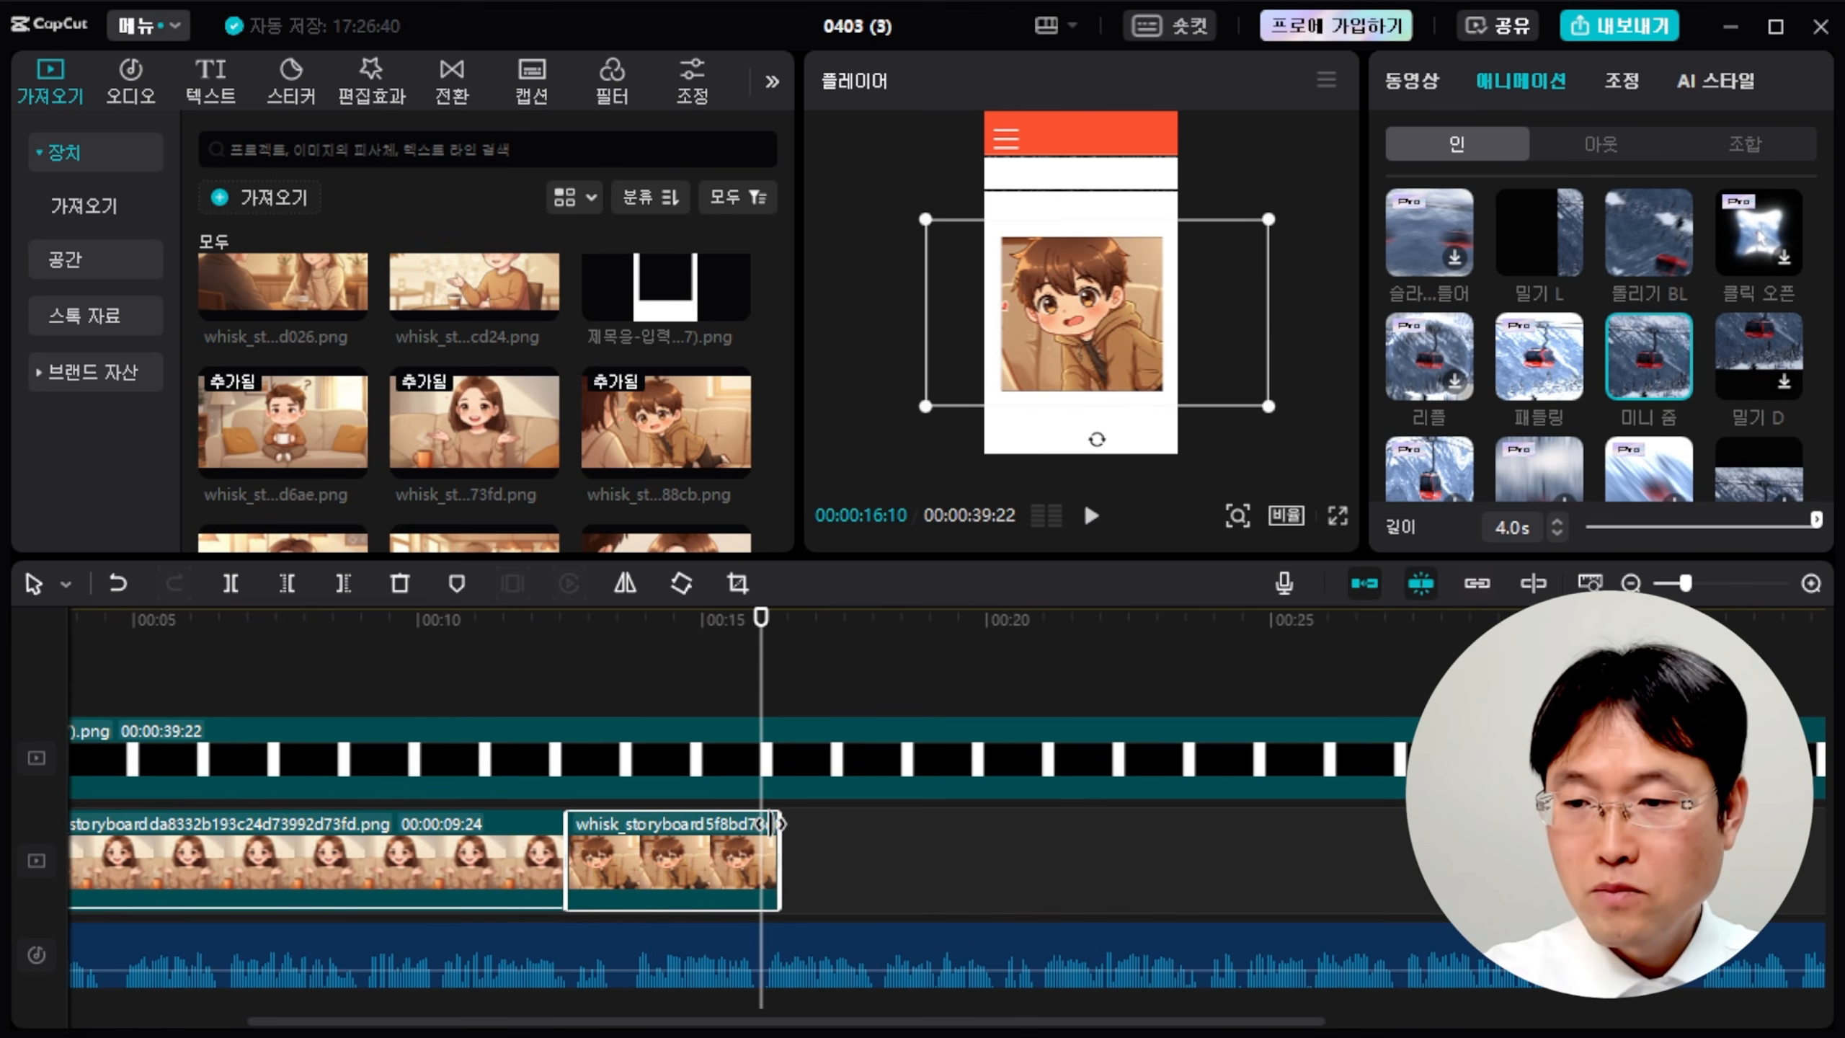
pyautogui.moveTo(770, 825); pyautogui.dragTo(760, 824)
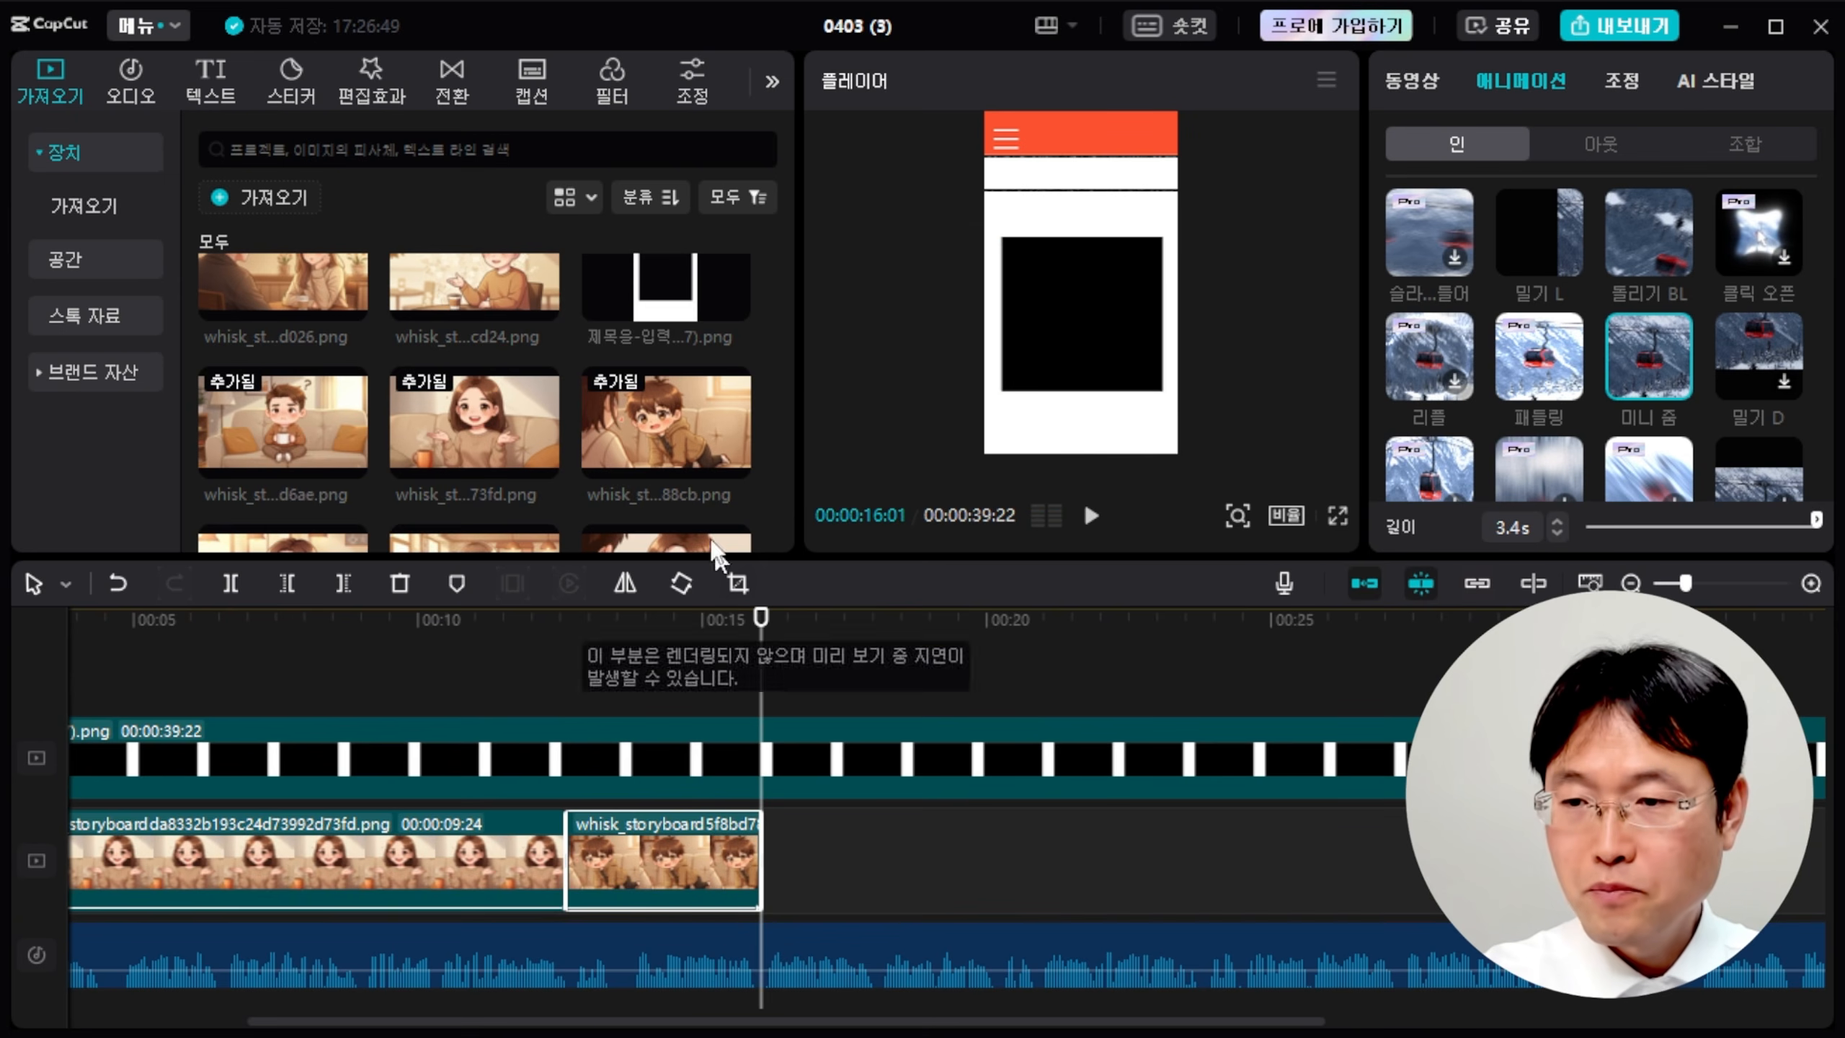
# Add the woman's image ending in 5098.png directly after the trimmed clip, at 00:00:16:01.
pyautogui.click(741, 625)
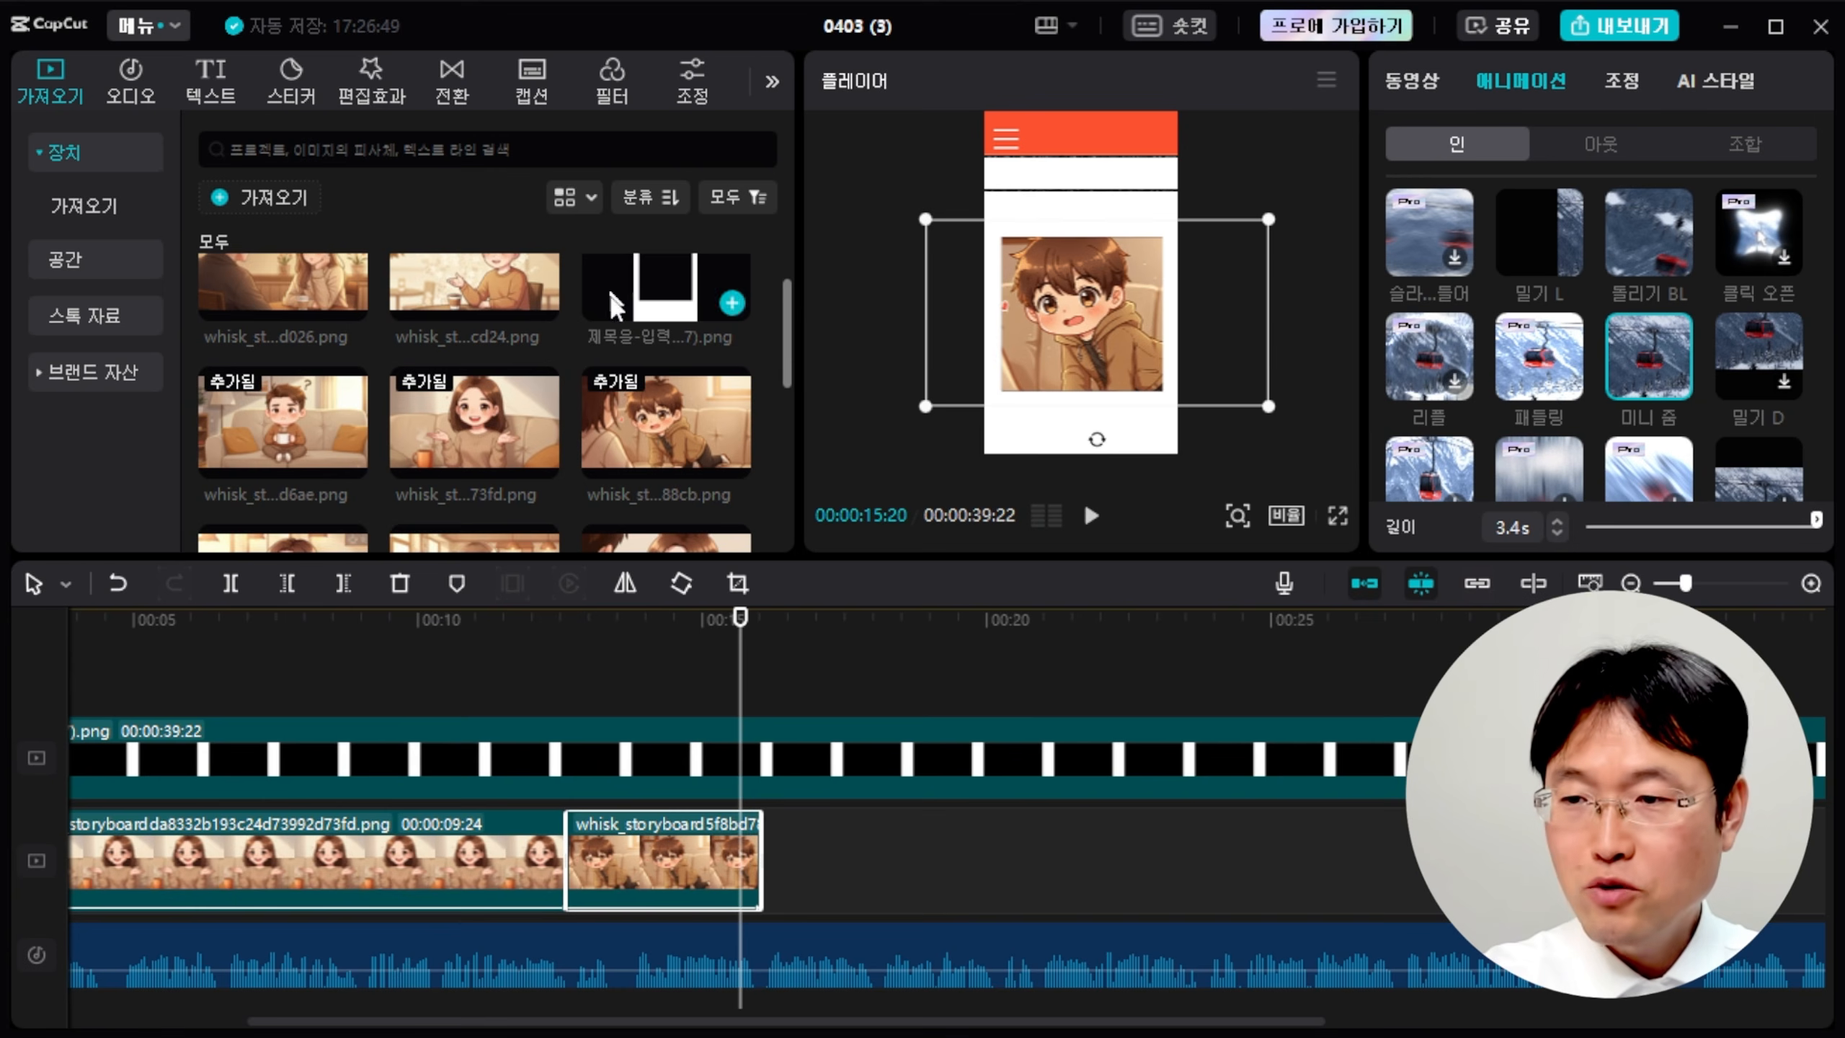
pyautogui.scroll(-2, 614, 393)
pyautogui.moveTo(261, 458); pyautogui.dragTo(817, 881)
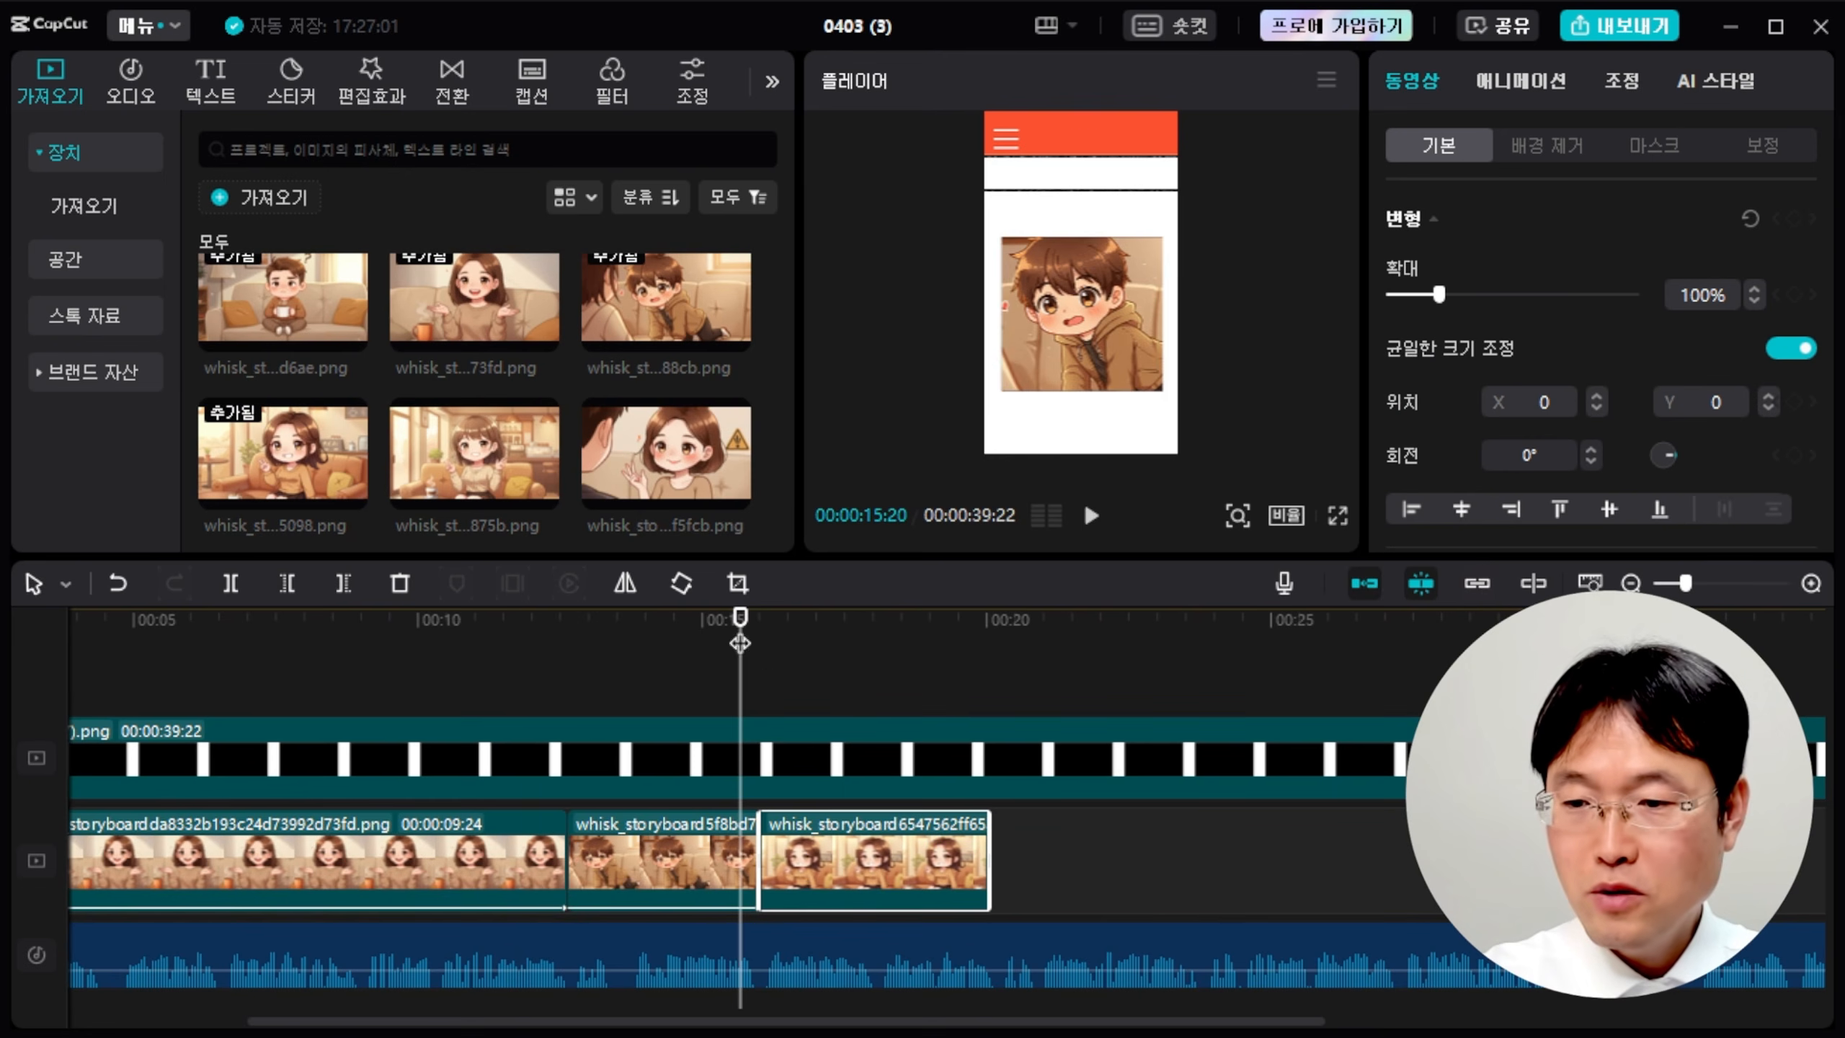
pyautogui.moveTo(739, 643); pyautogui.dragTo(760, 643)
# Enlarge the 5098.png image to 196% at X 0, Y -419 and give it a 4.0 s 미니 줌 entrance animation.
pyautogui.moveTo(1089, 341); pyautogui.dragTo(1089, 384)
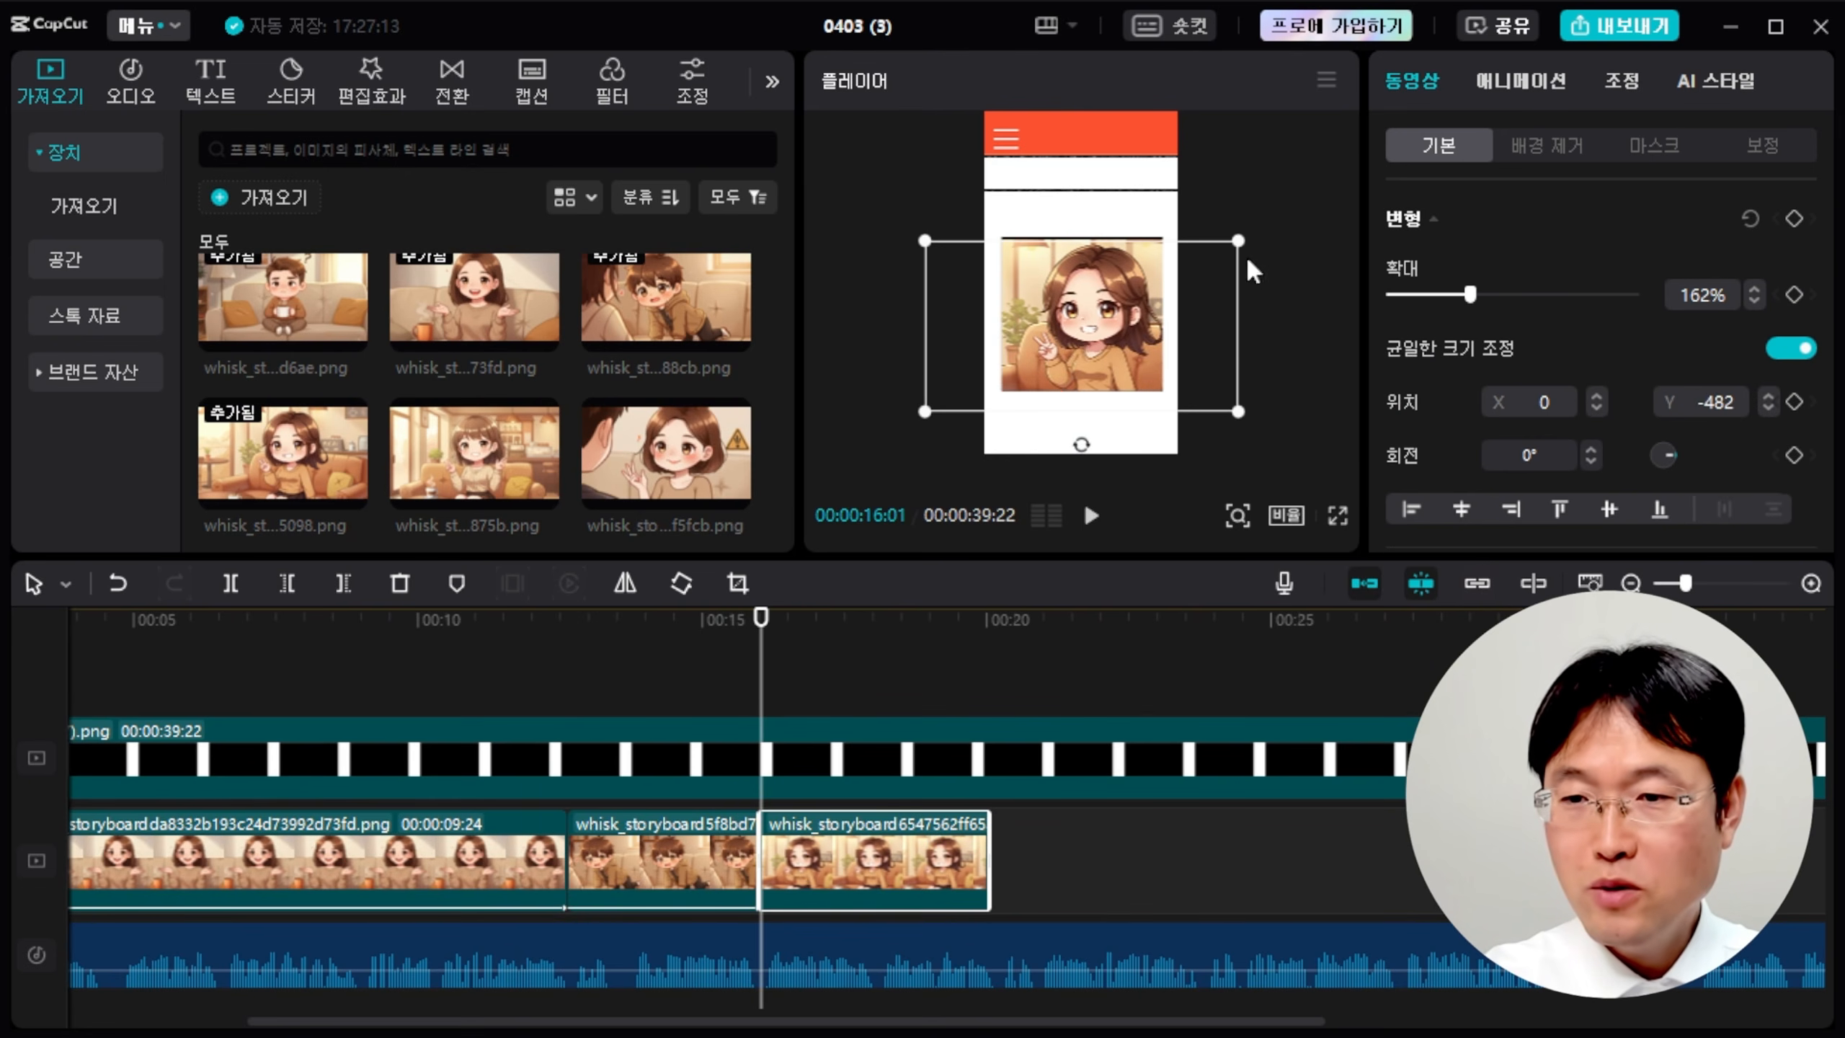
pyautogui.moveTo(1239, 243); pyautogui.dragTo(1271, 217)
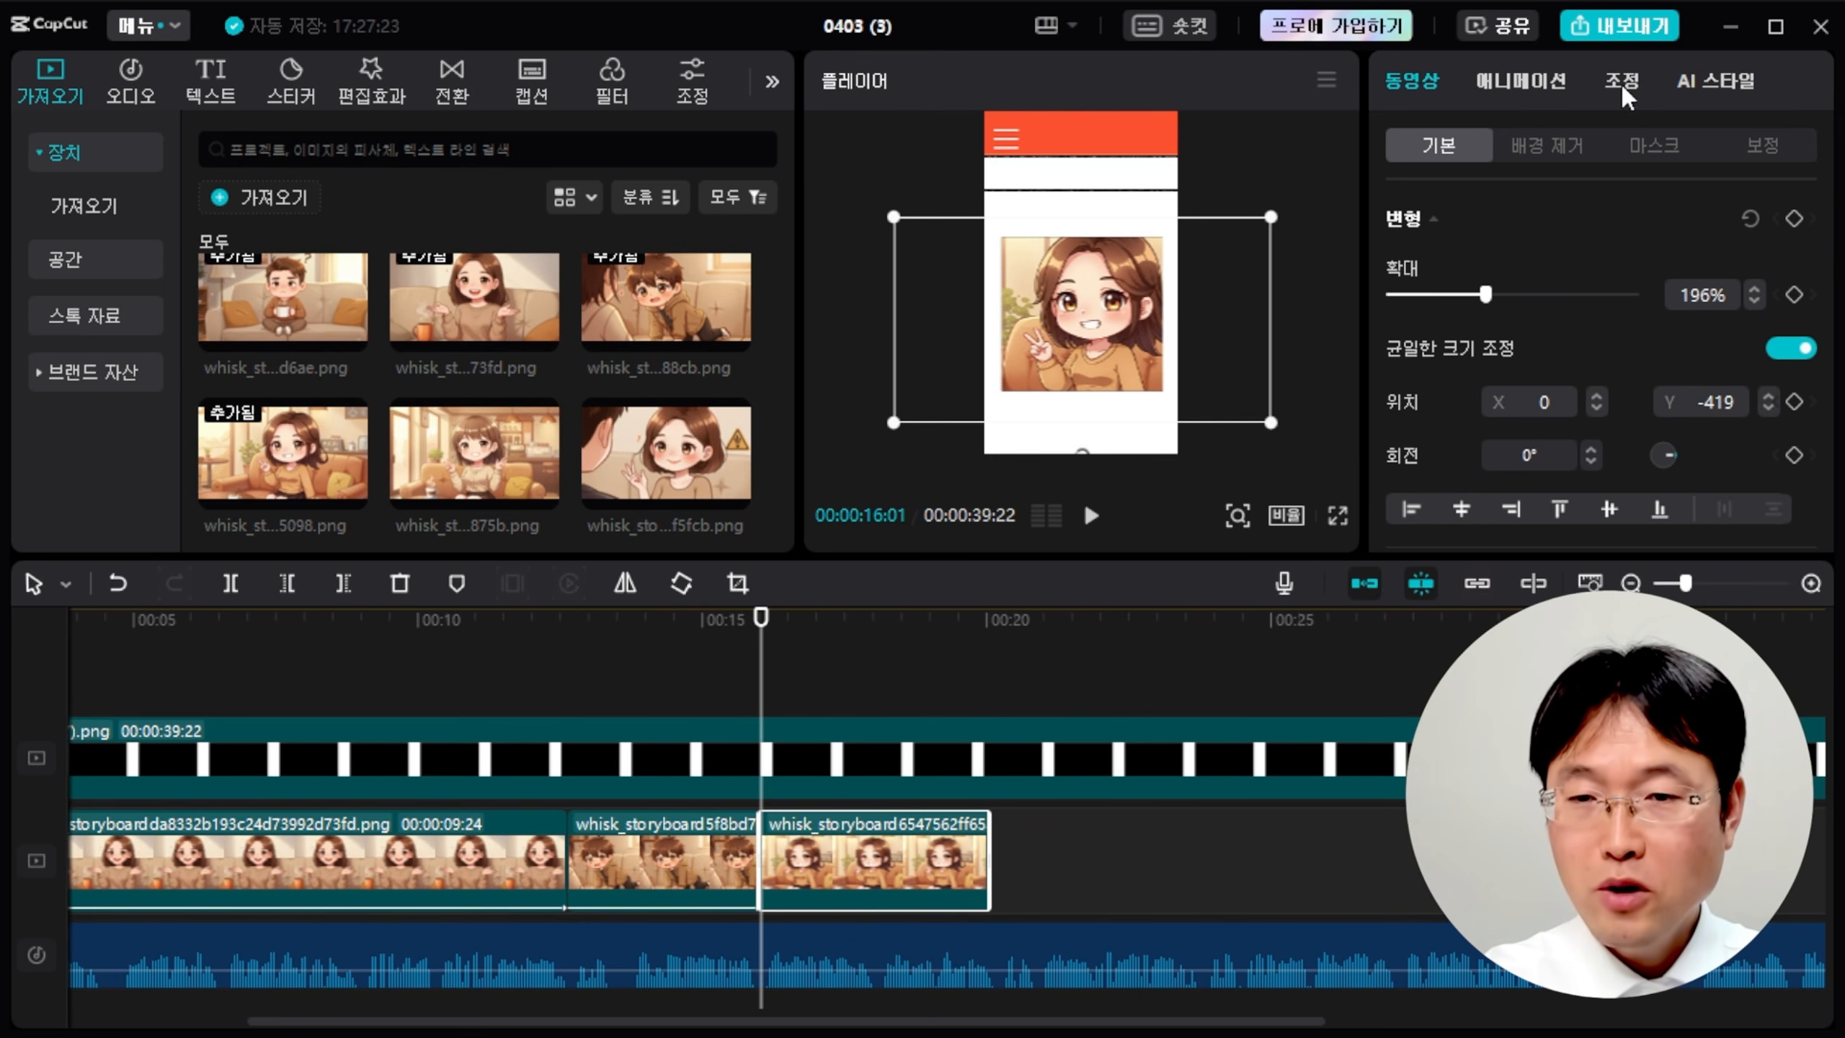
pyautogui.click(1526, 79)
pyautogui.click(1659, 355)
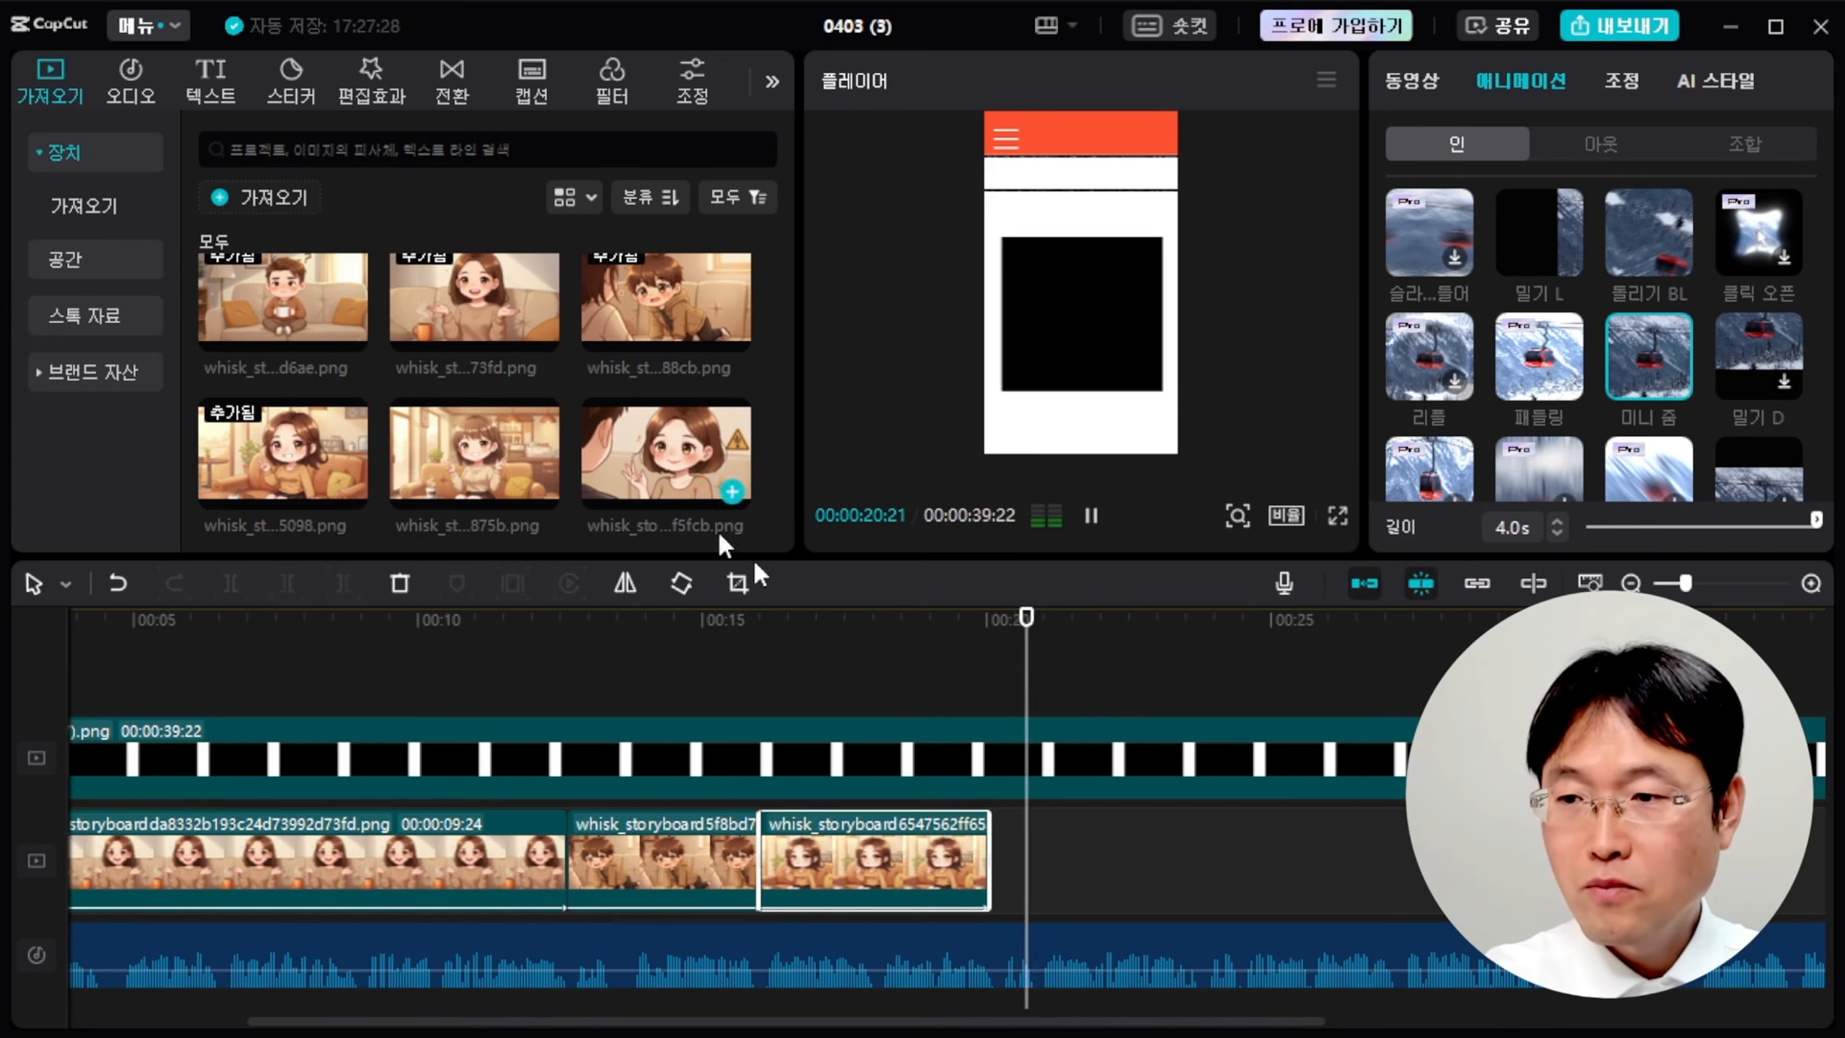
# Add the image ending in 875b.png after the 5098.png clip and enlarge it to 192% at X 0, Y -395.
pyautogui.moveTo(460, 464); pyautogui.dragTo(999, 861)
pyautogui.moveTo(1185, 339); pyautogui.dragTo(1242, 371)
pyautogui.moveTo(1109, 278); pyautogui.dragTo(1107, 329)
pyautogui.moveTo(1233, 250); pyautogui.dragTo(1267, 211)
pyautogui.moveTo(1070, 262); pyautogui.dragTo(1069, 271)
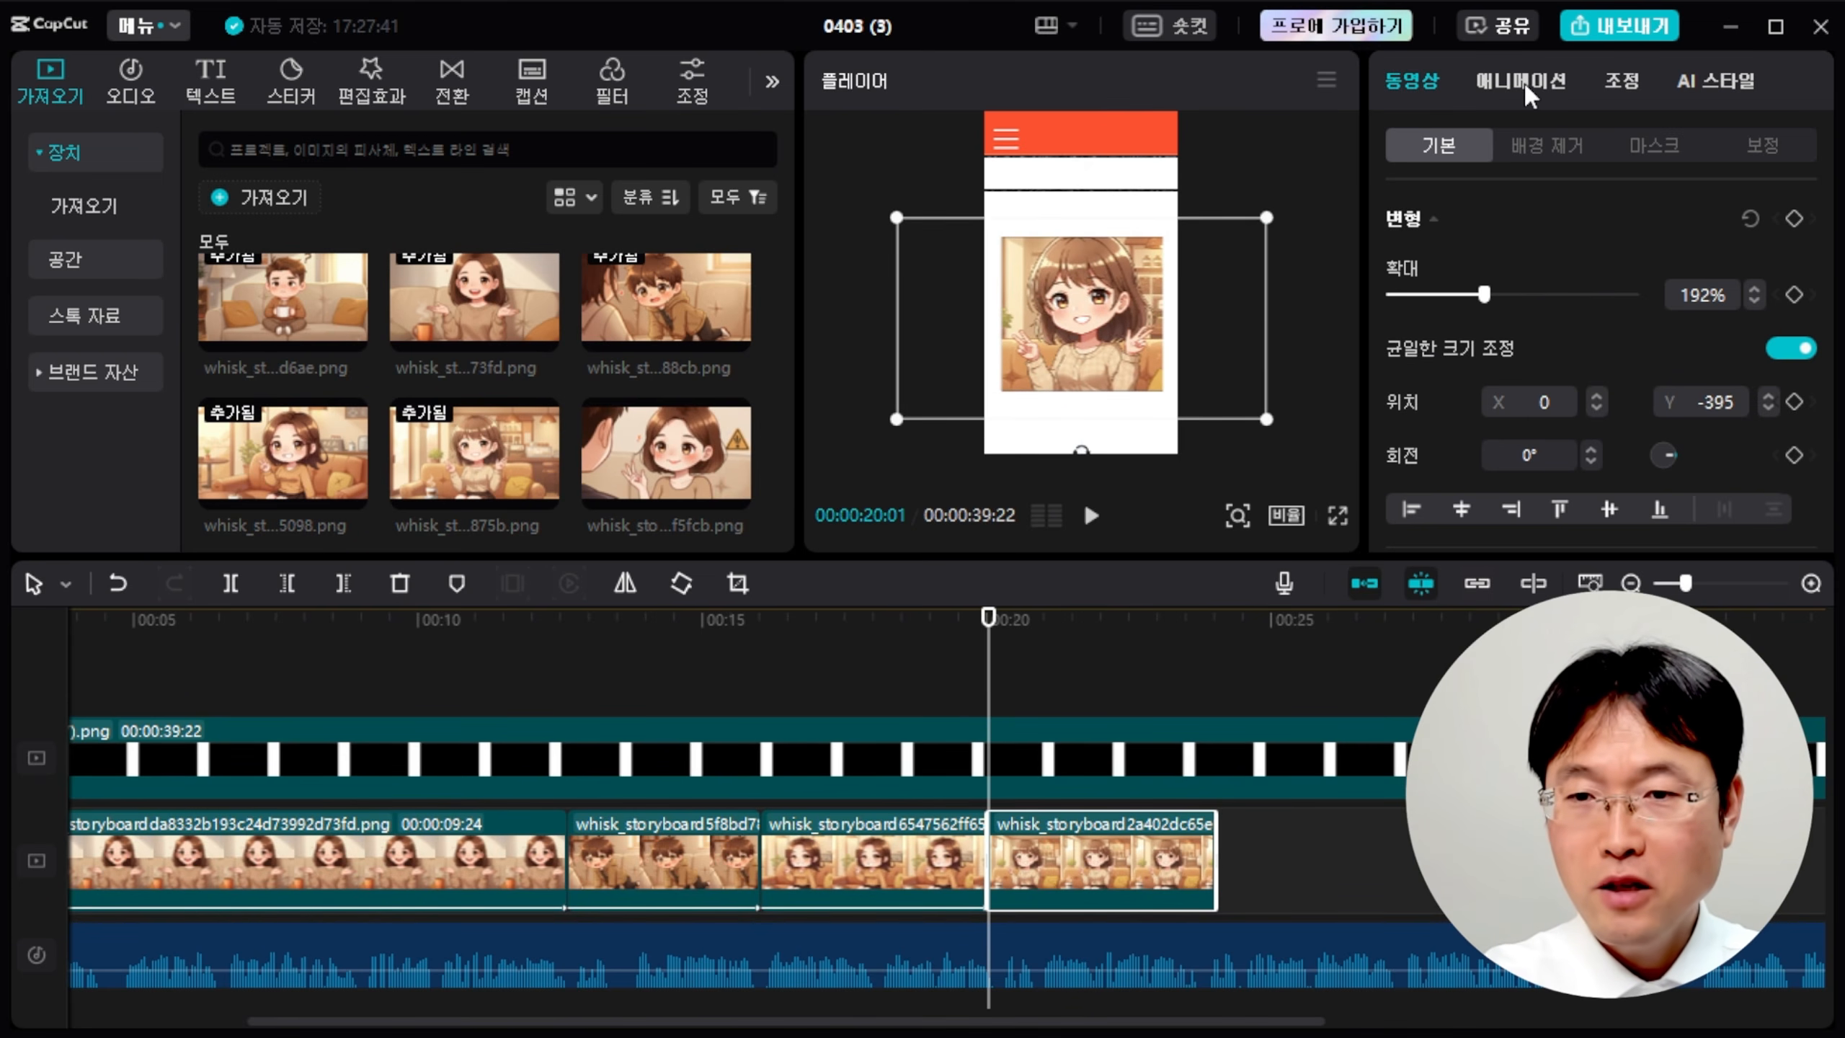
# Give the 875b.png image a 미니 줌 entrance animation lasting 4.0 s.
pyautogui.click(1524, 81)
pyautogui.click(1655, 362)
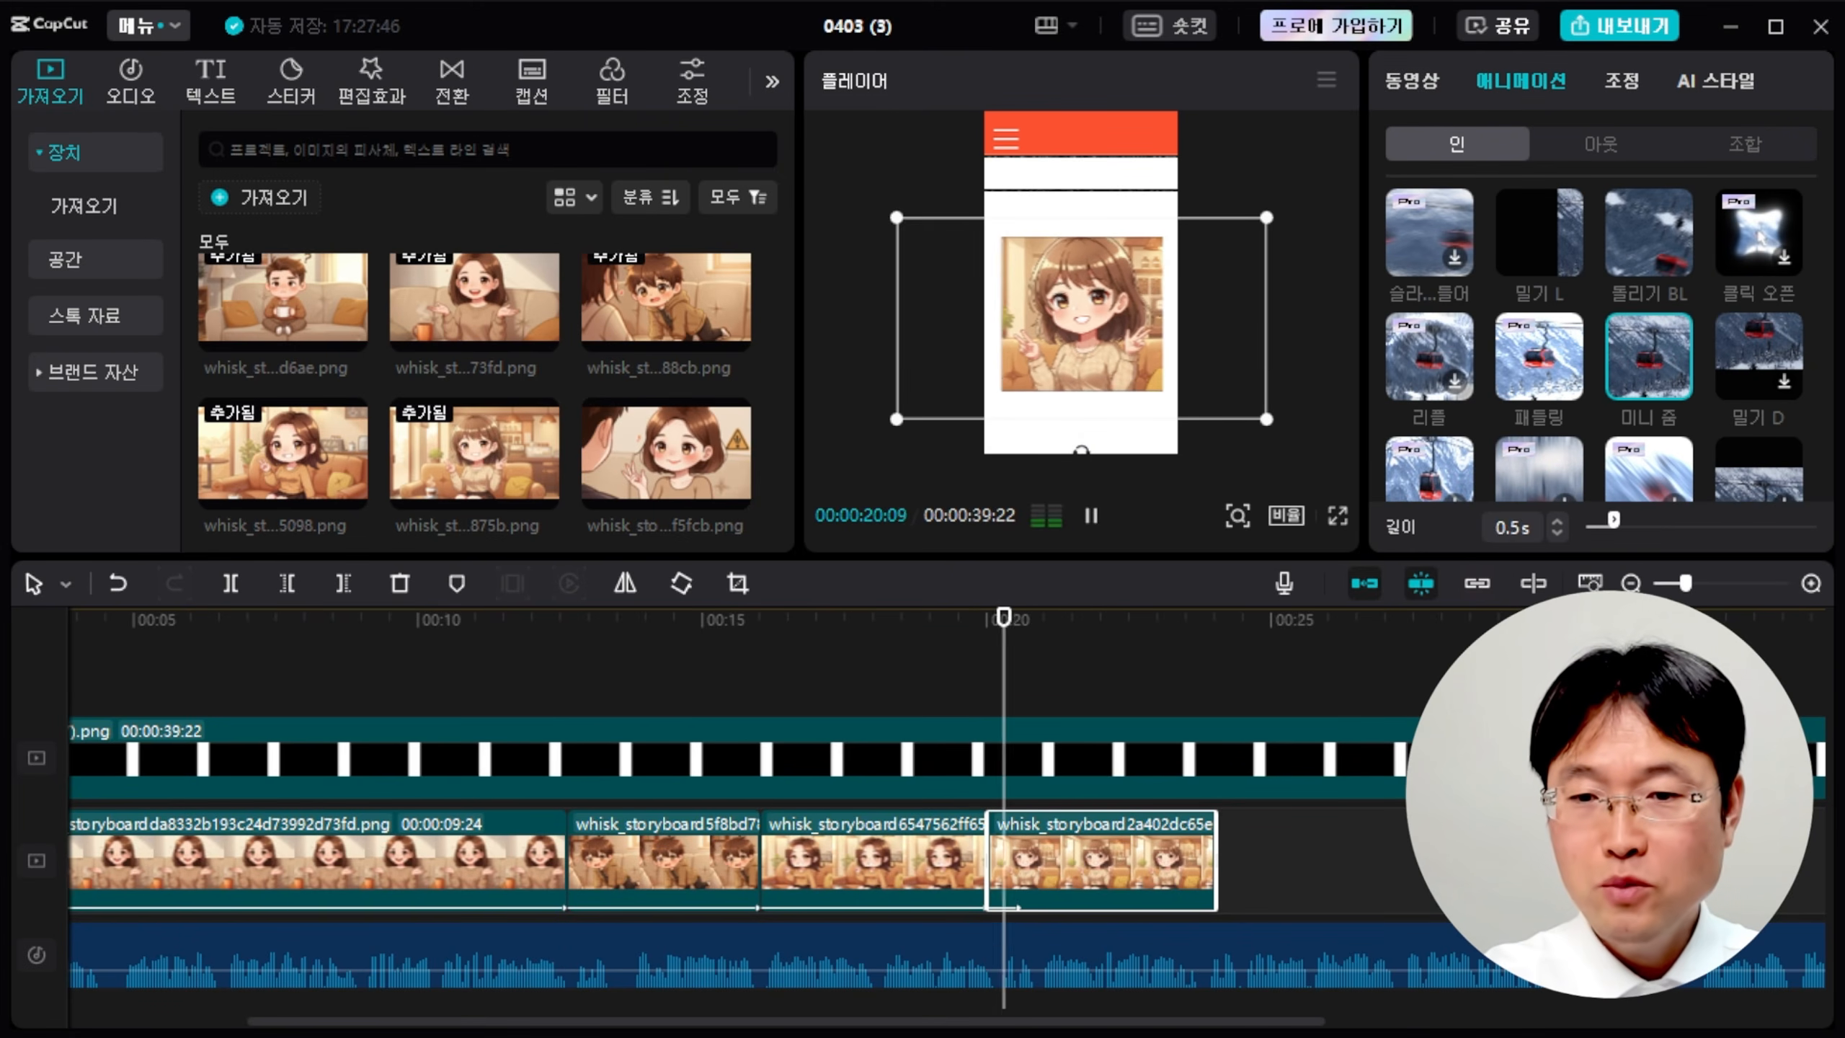
pyautogui.moveTo(1802, 519); pyautogui.dragTo(1817, 519)
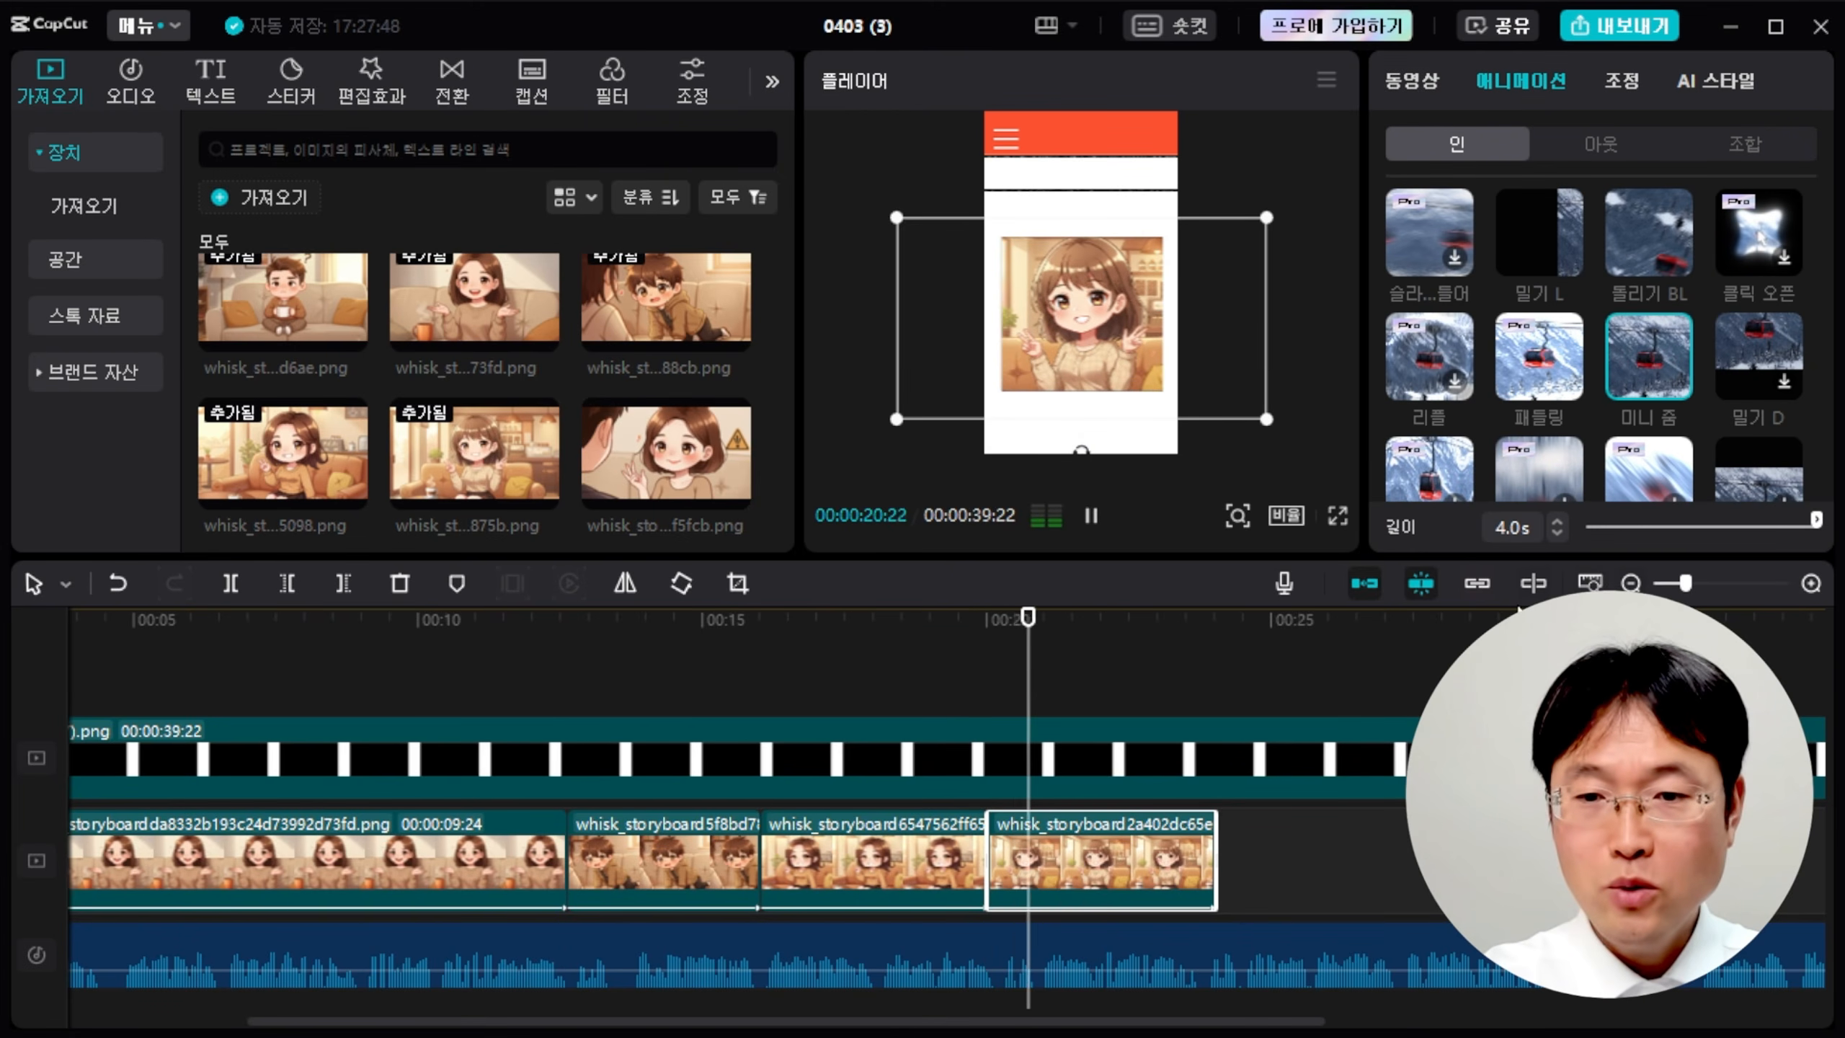
# Replay the narration from just before the 875b.png clip and extend that clip to 00:00:27:05.
pyautogui.click(997, 630)
pyautogui.moveTo(1010, 622); pyautogui.dragTo(960, 647)
pyautogui.click(1092, 517)
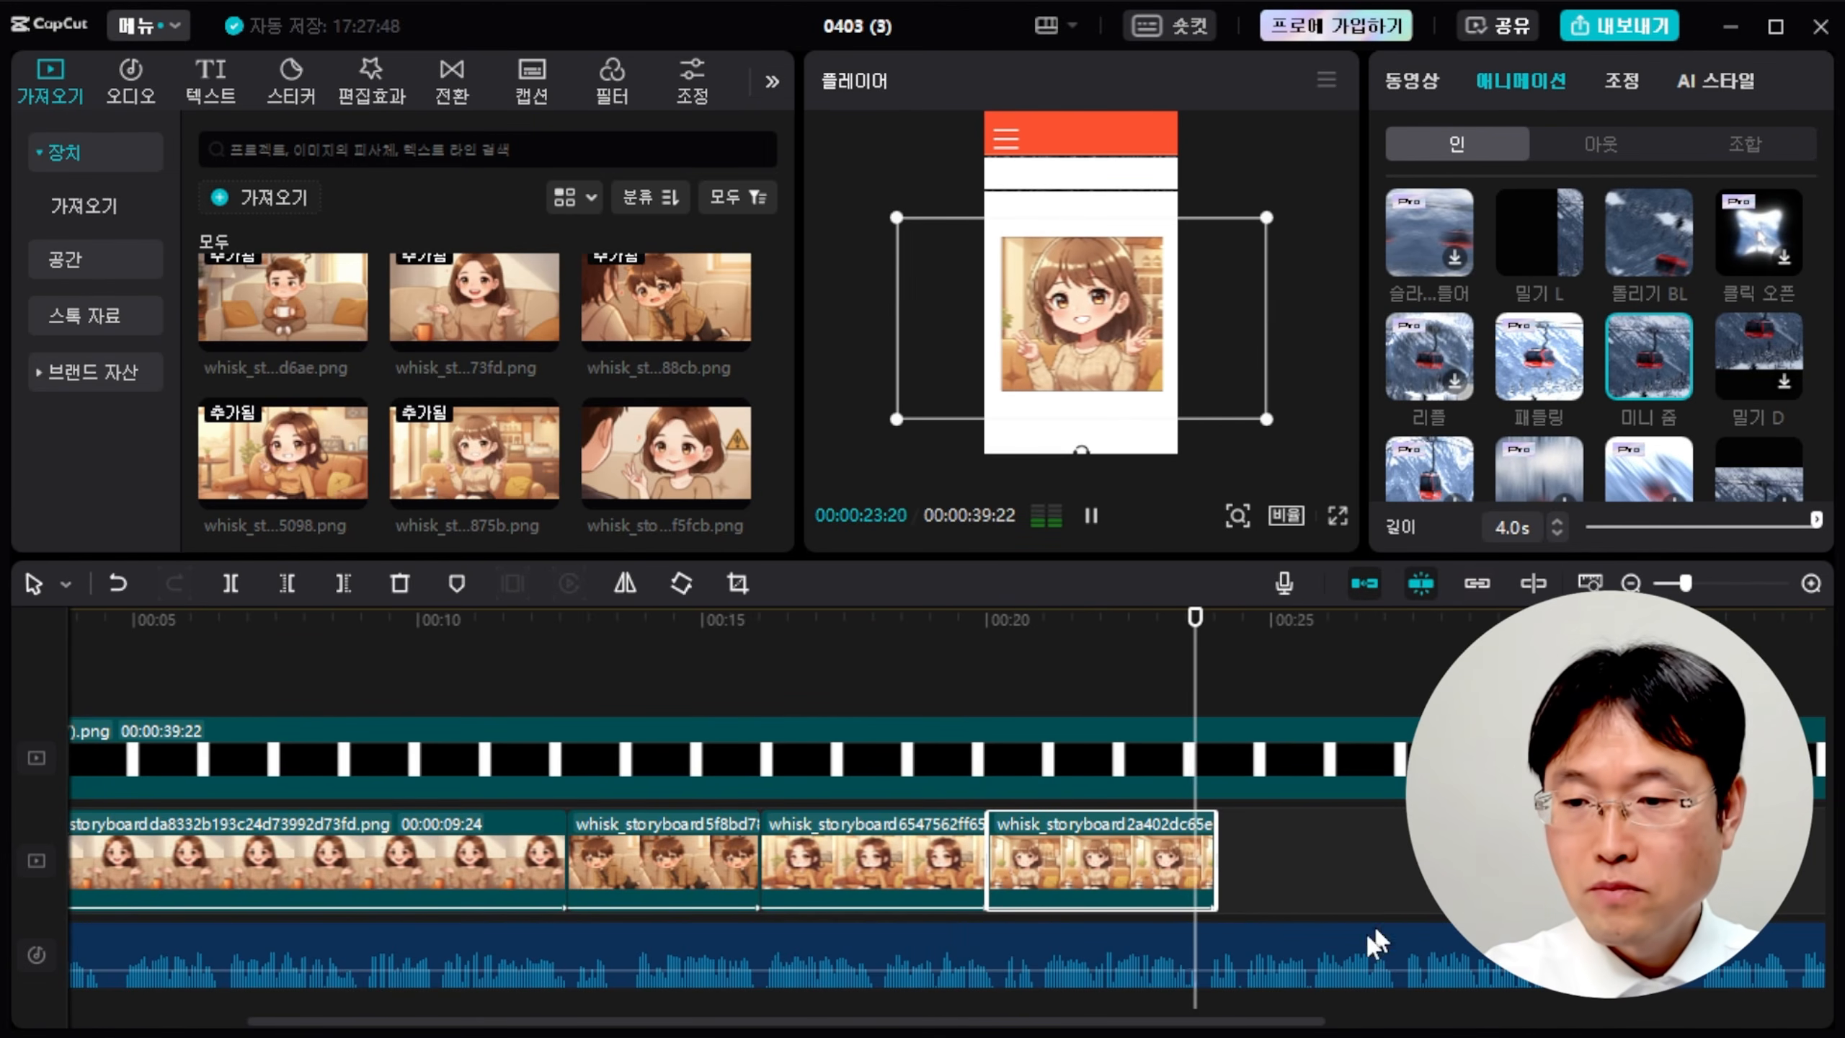
pyautogui.moveTo(1209, 827); pyautogui.dragTo(1426, 829)
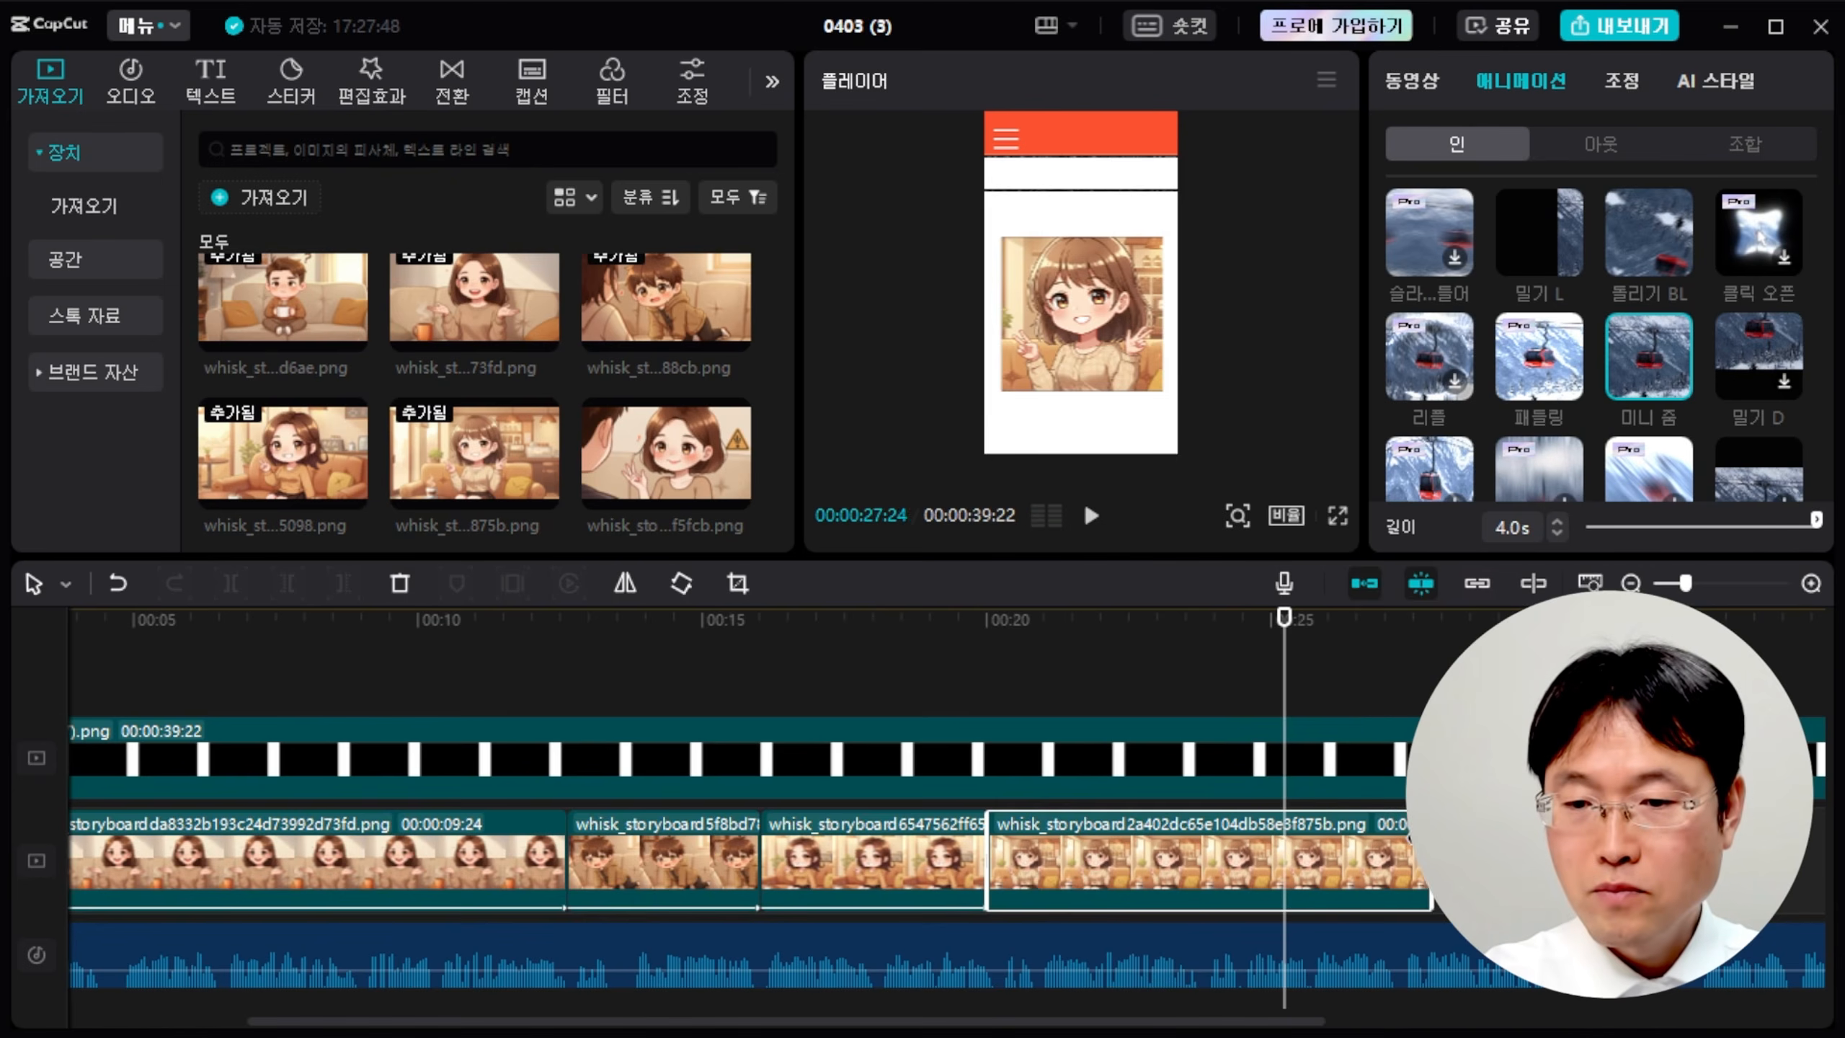
pyautogui.click(1085, 522)
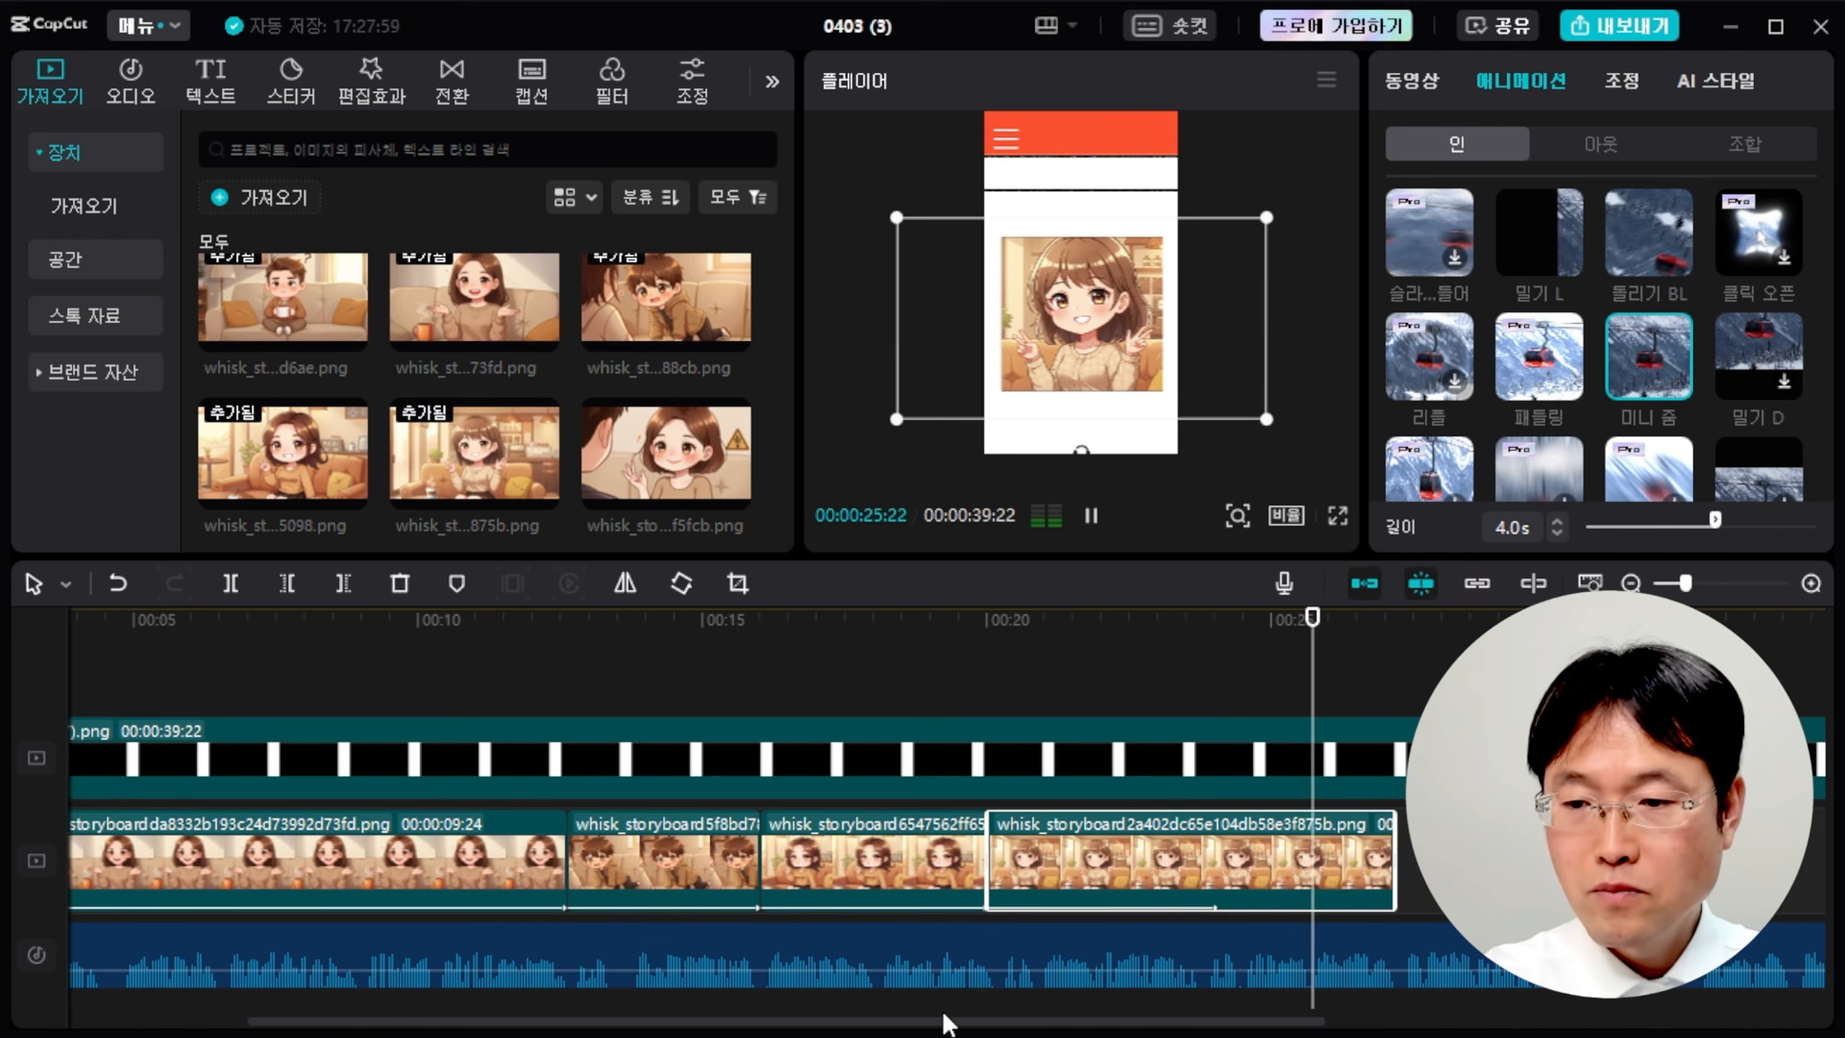
# Add the image ending in b250.png directly after the 875b.png clip, at 00:00:27:05.
pyautogui.moveTo(940, 1020); pyautogui.dragTo(1383, 1028)
pyautogui.press('space')
pyautogui.moveTo(693, 632); pyautogui.dragTo(662, 640)
pyautogui.scroll(-2, 591, 361)
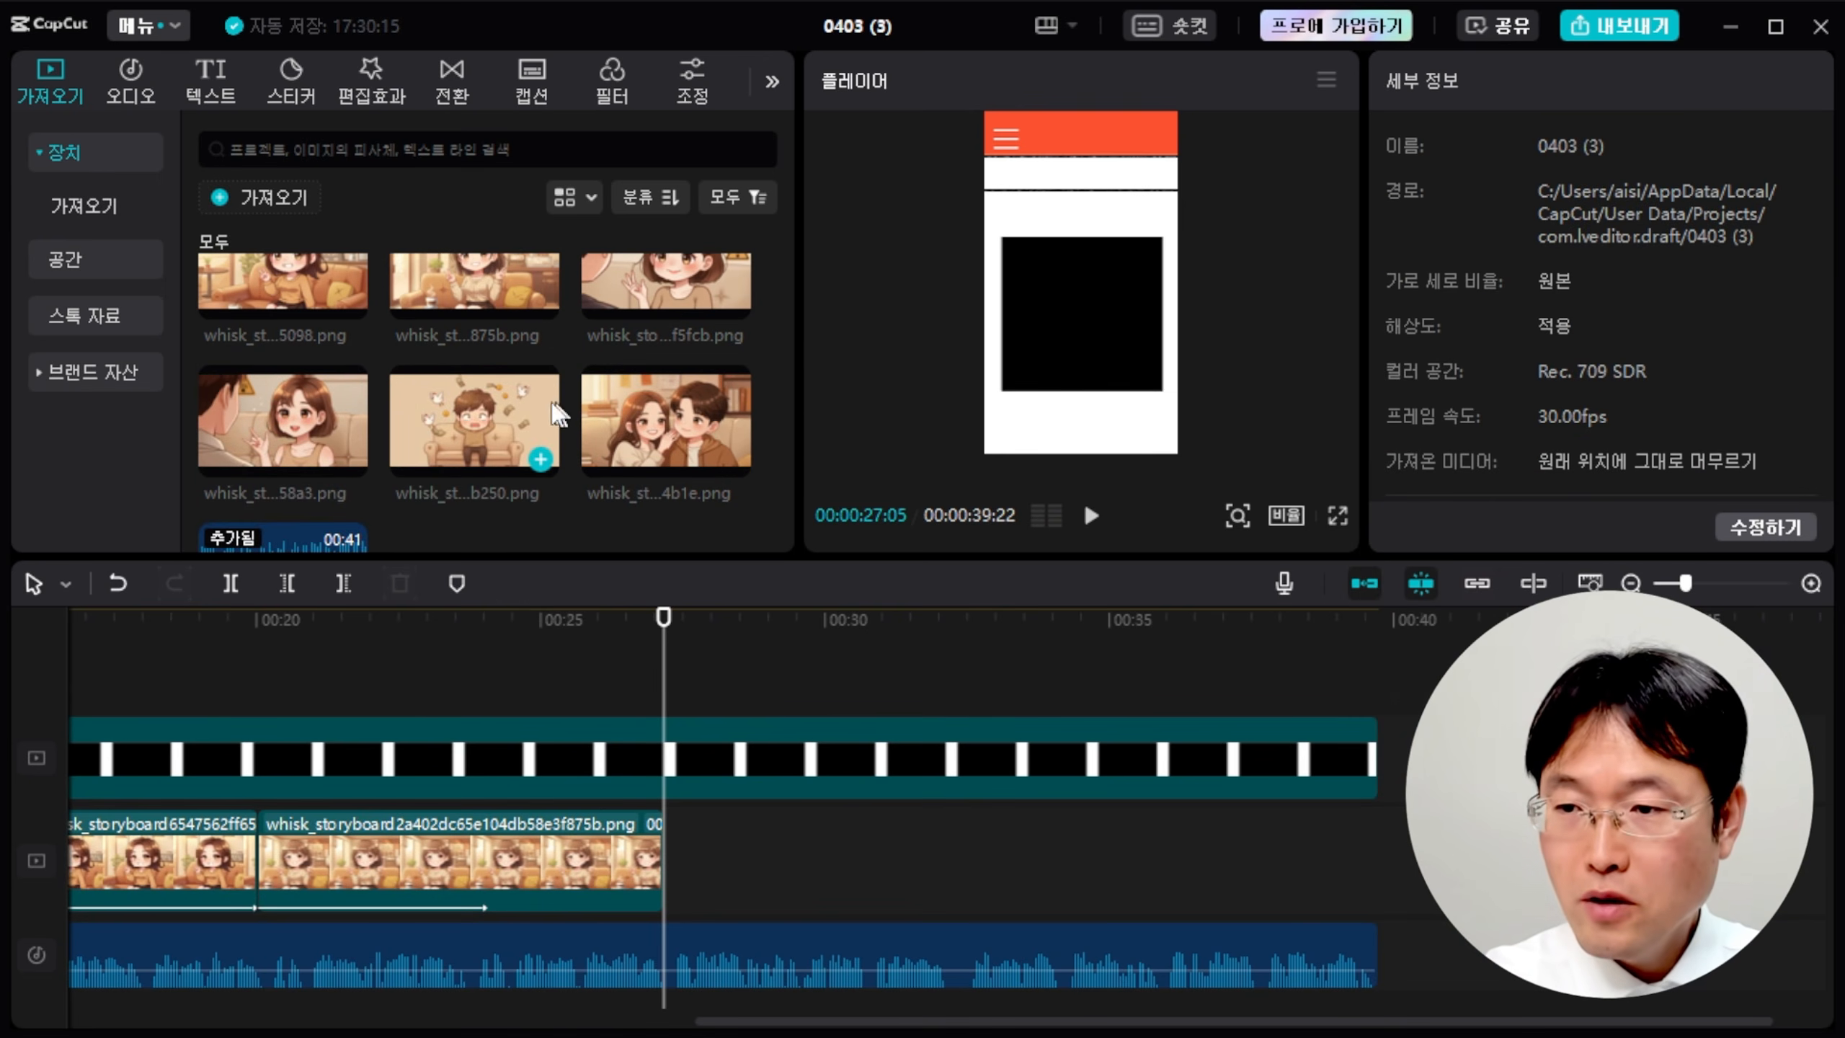
pyautogui.moveTo(471, 409); pyautogui.dragTo(661, 866)
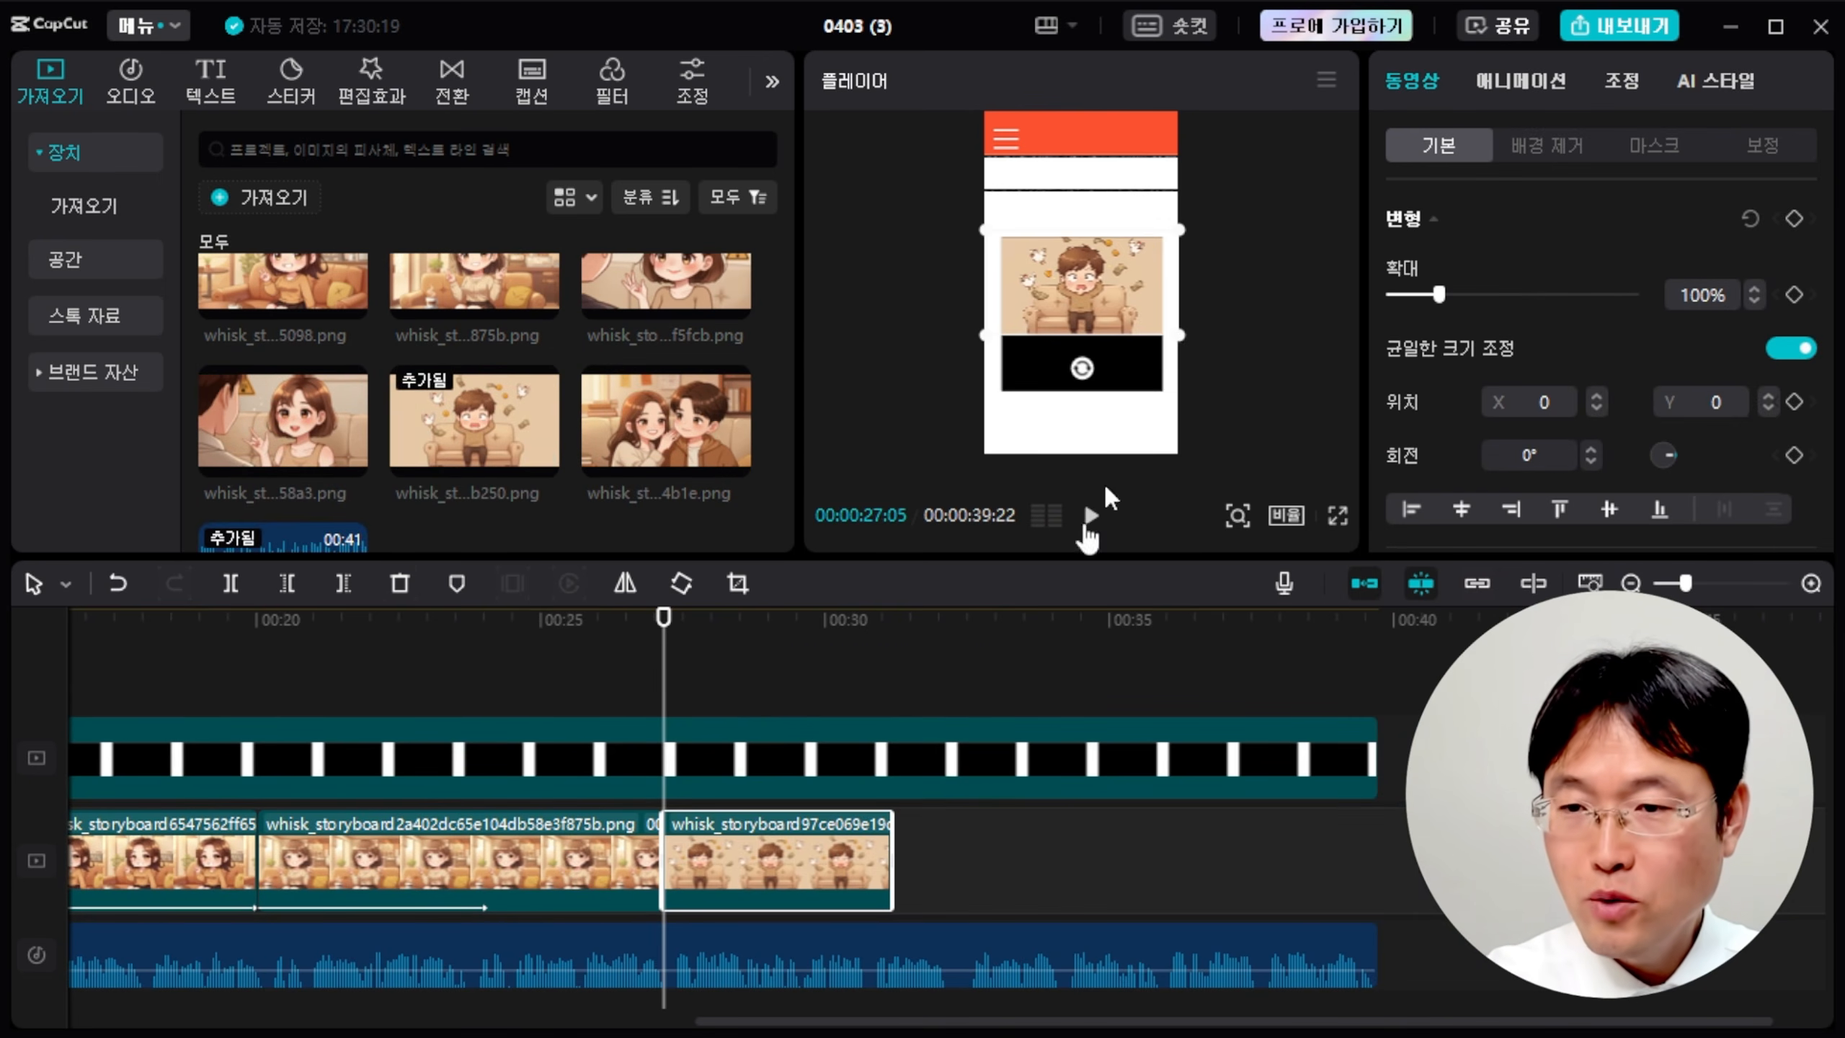
# Enlarge the b250.png image to 195% at X 0, Y -363 and give it a 4.0 s 미니 줌 entrance animation.
pyautogui.moveTo(1189, 348); pyautogui.dragTo(1224, 400)
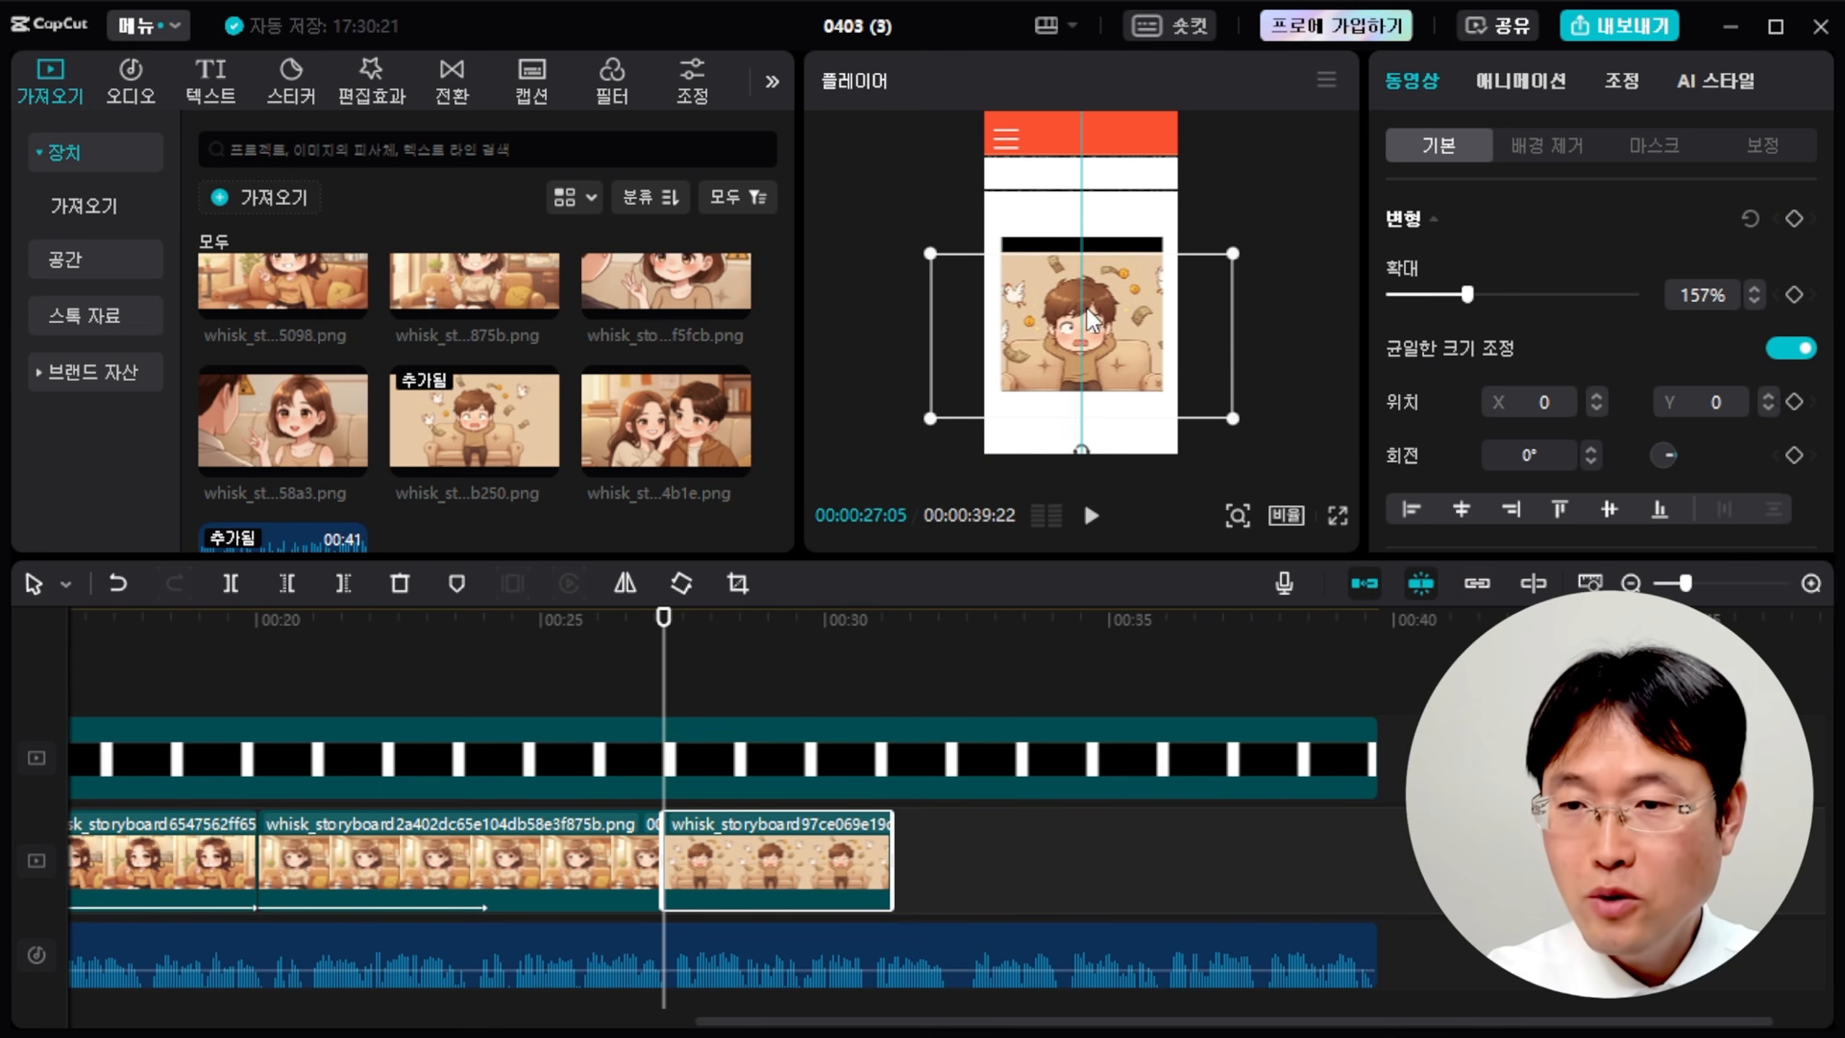
pyautogui.moveTo(1236, 263); pyautogui.dragTo(1287, 236)
pyautogui.moveTo(1051, 291); pyautogui.dragTo(1051, 271)
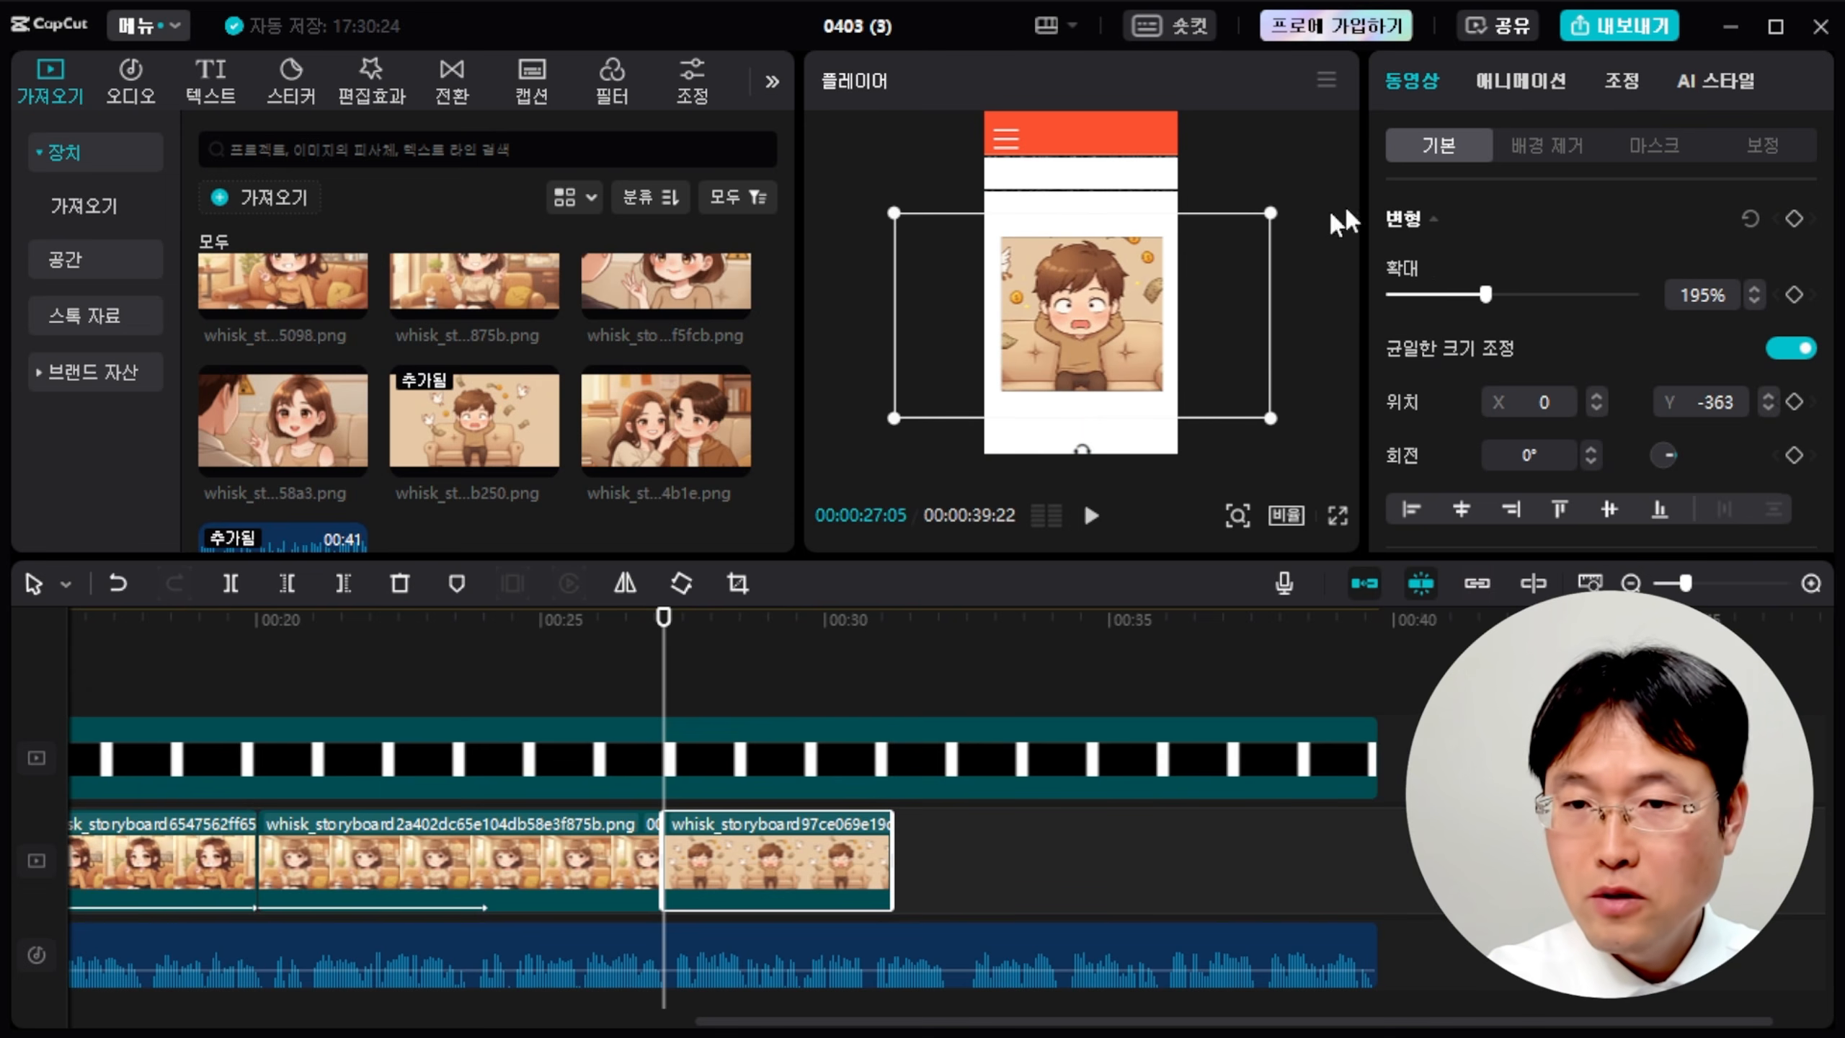
pyautogui.click(1515, 81)
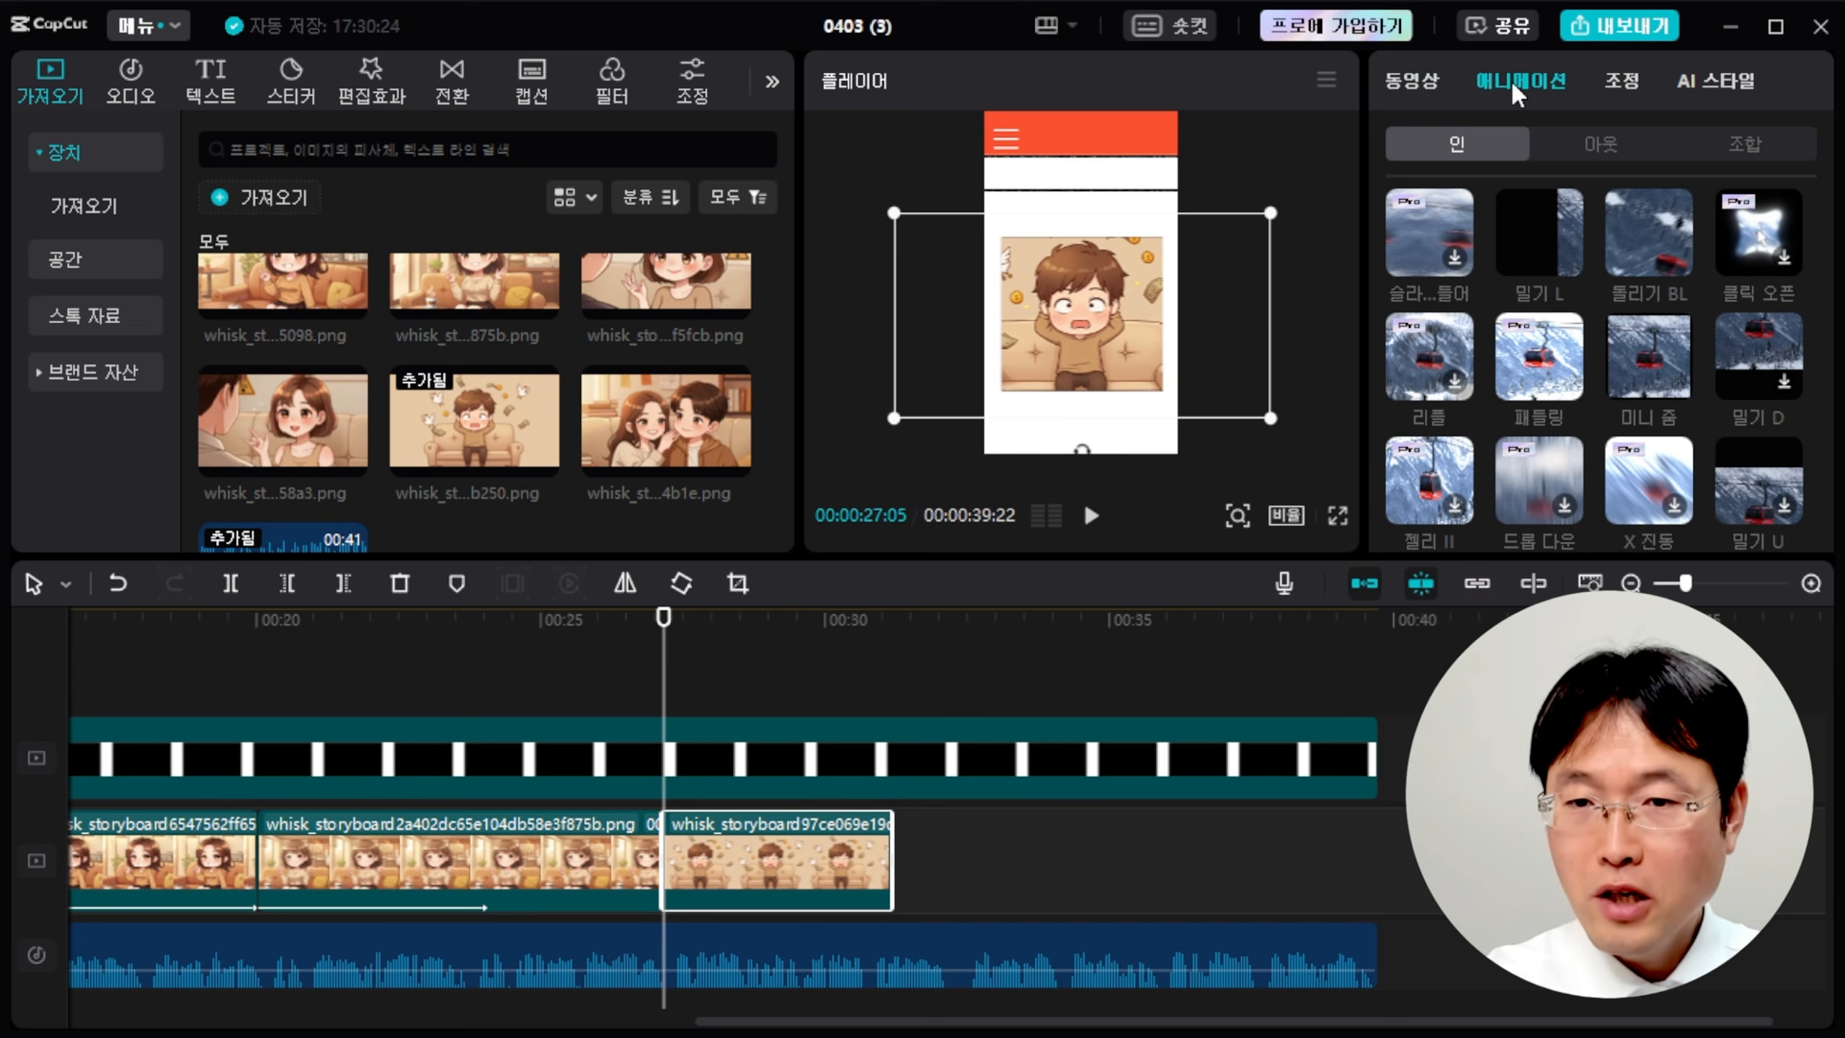
pyautogui.click(1643, 365)
pyautogui.moveTo(1610, 526); pyautogui.dragTo(1813, 527)
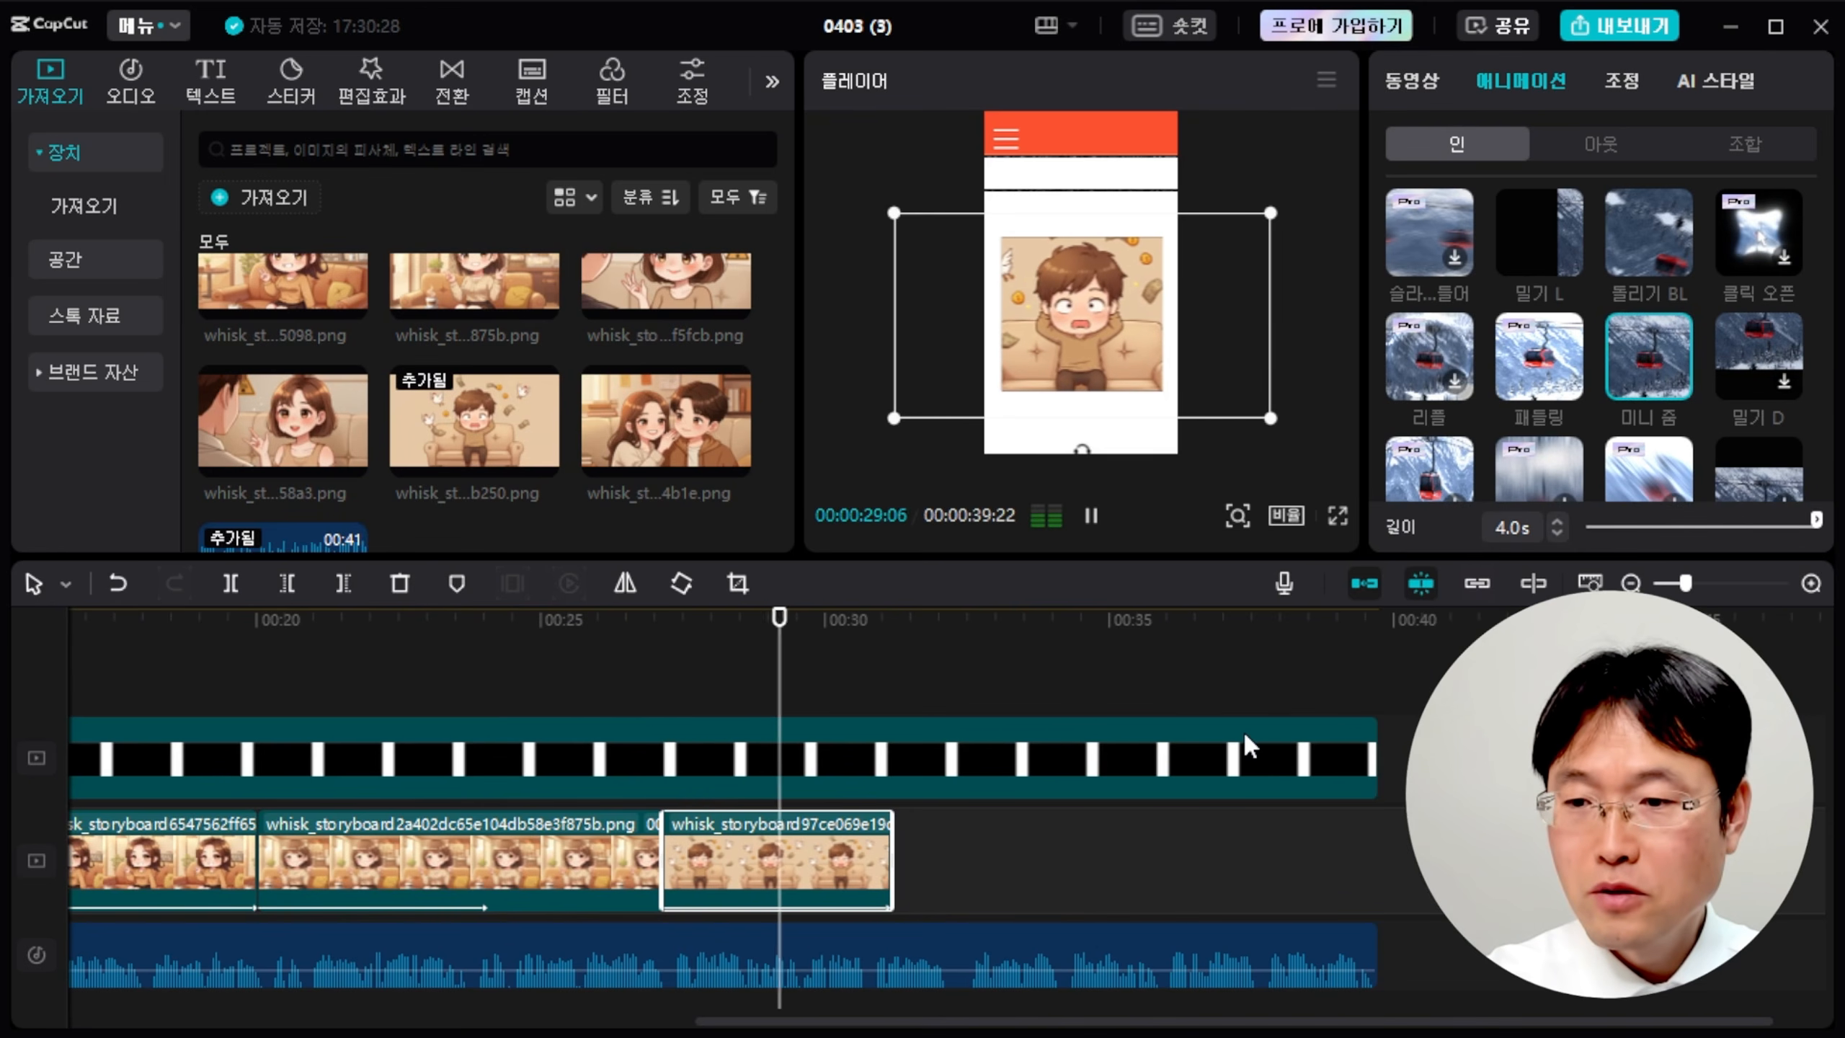
# Stop the narration playback and trim the b250.png clip to end at 00:00:30:24.
pyautogui.press('space')
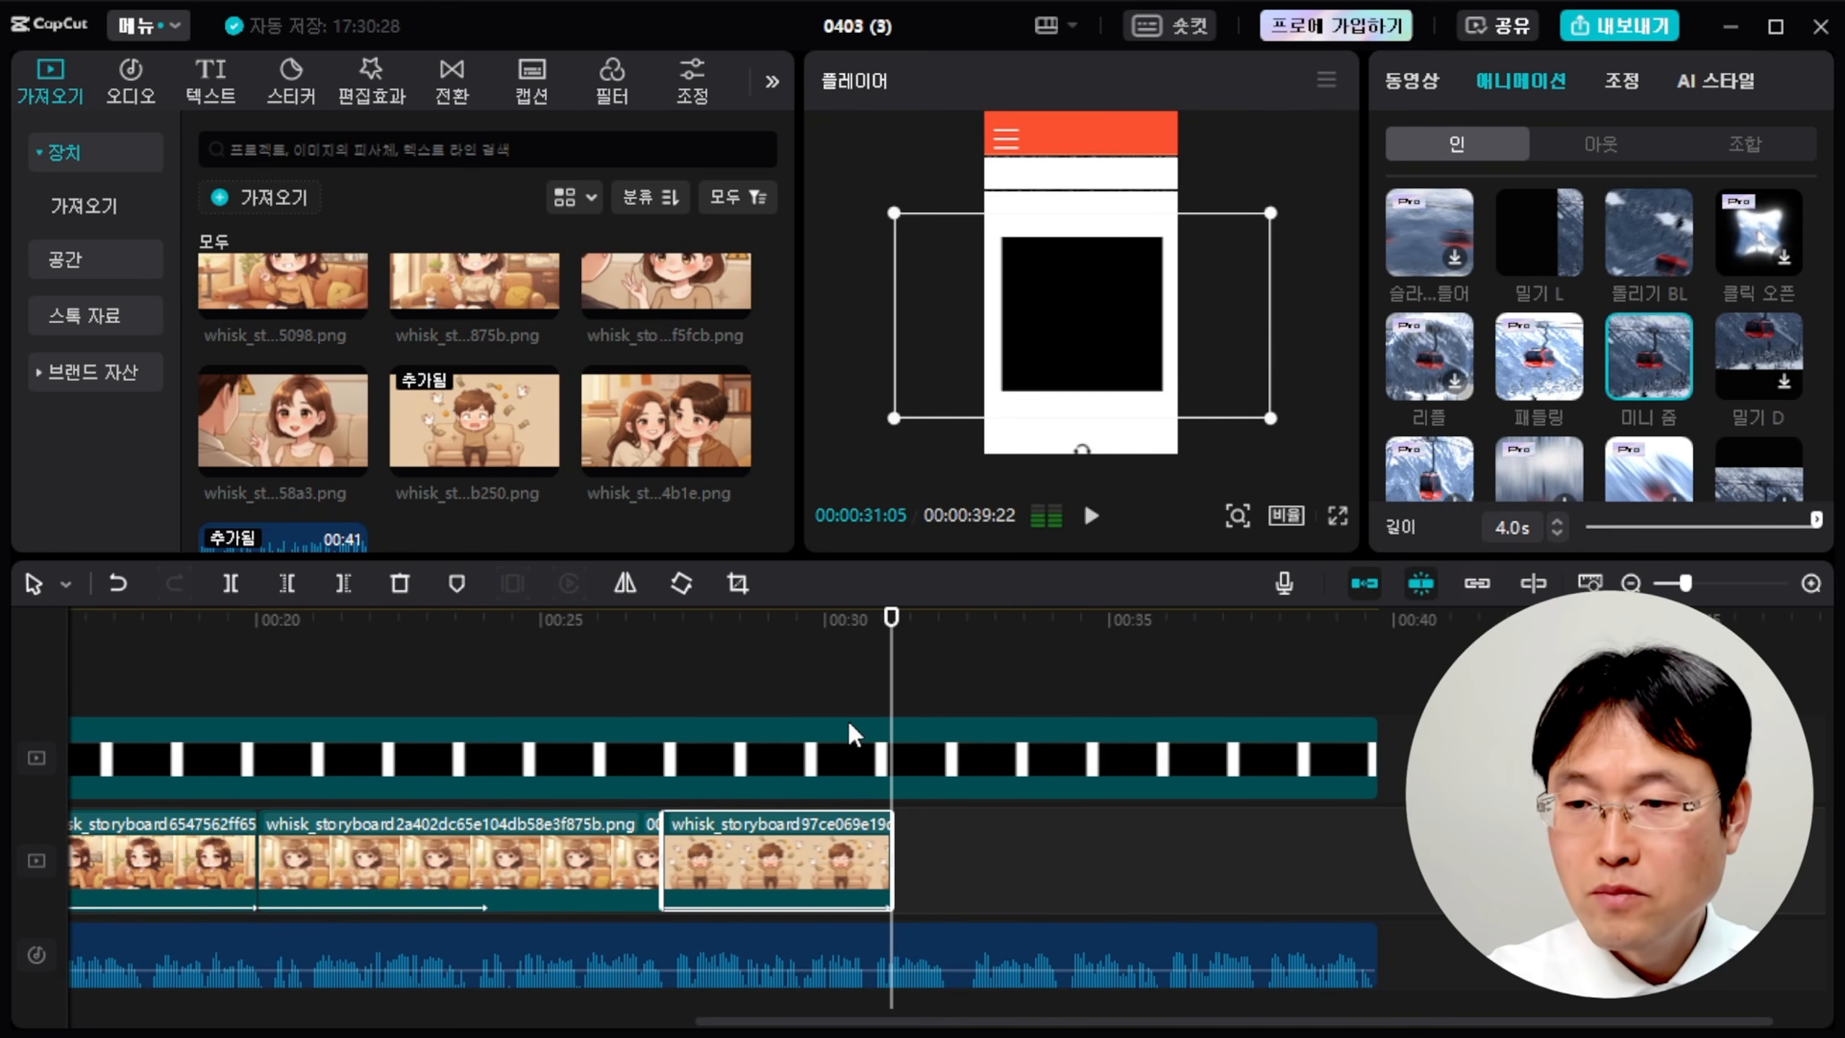
pyautogui.moveTo(898, 632); pyautogui.dragTo(820, 625)
pyautogui.moveTo(892, 818); pyautogui.dragTo(870, 818)
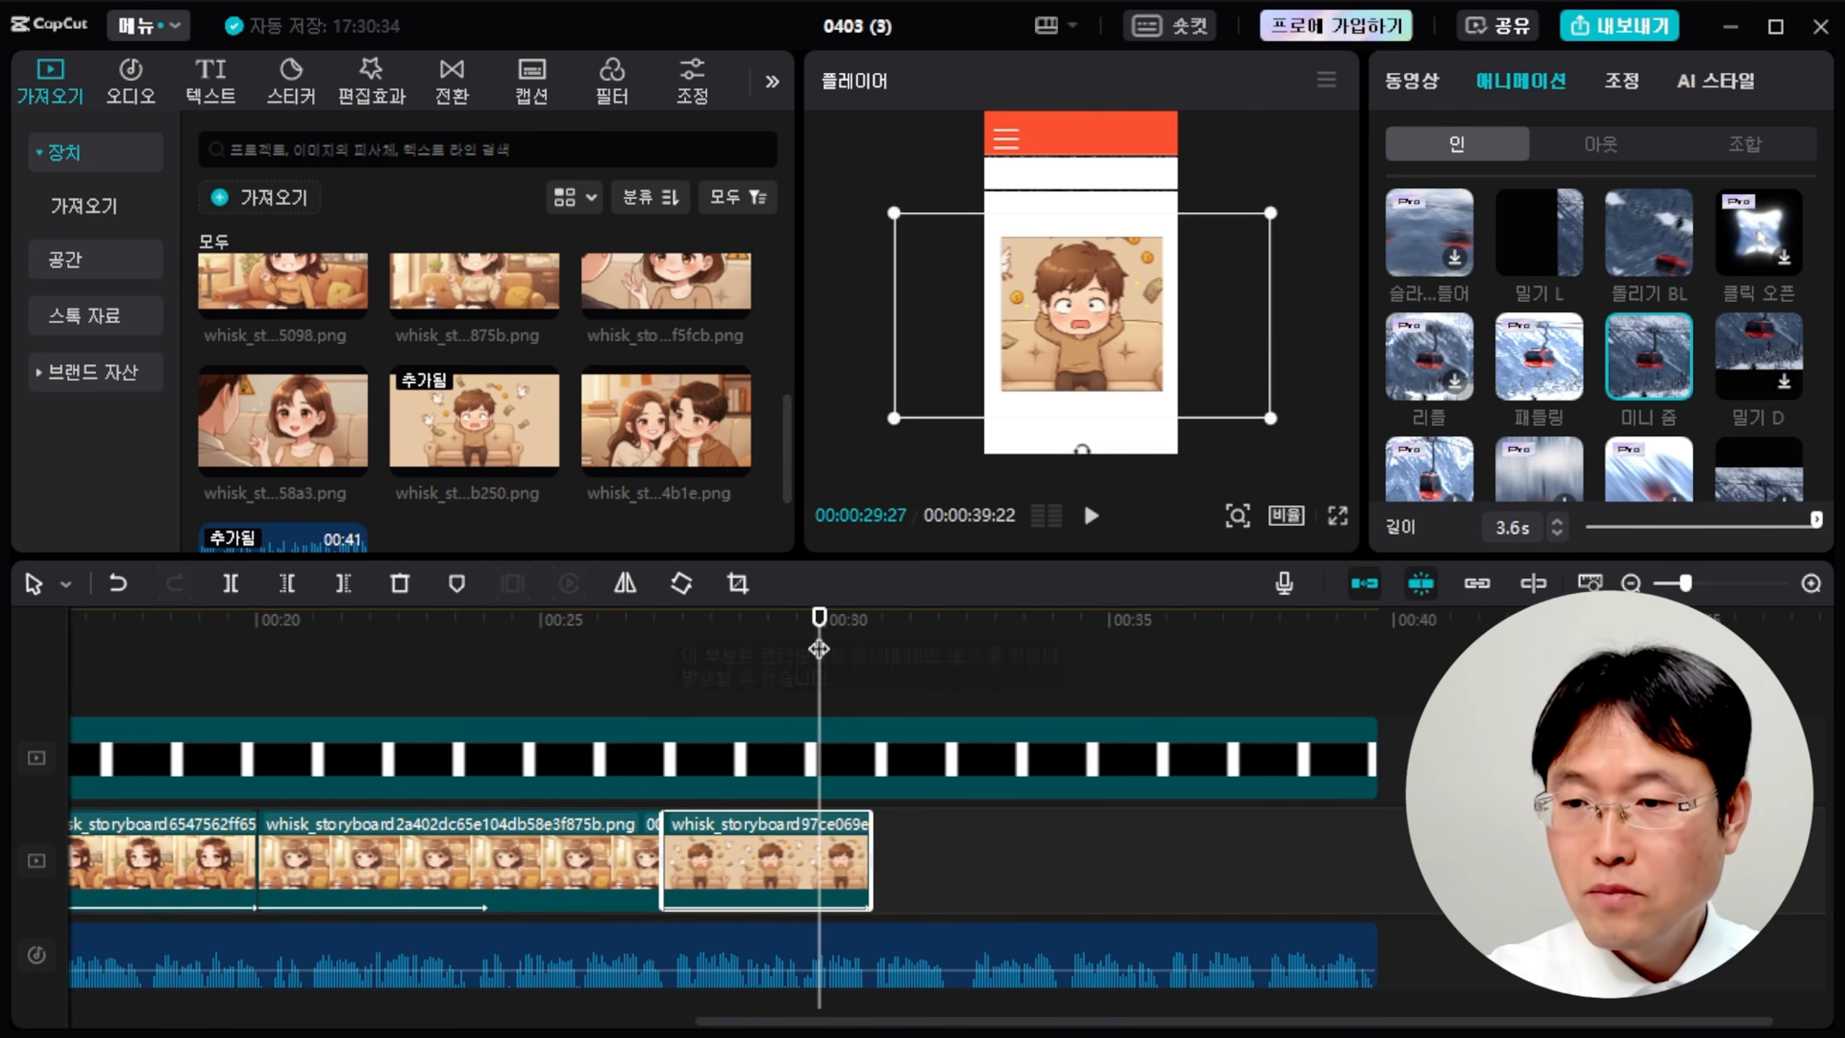
# Add the image ending in 58a3.png at 00:00:30:24 and enlarge it to 173% at X -118, Y -419.
pyautogui.moveTo(820, 649); pyautogui.dragTo(871, 661)
pyautogui.moveTo(251, 418); pyautogui.dragTo(899, 863)
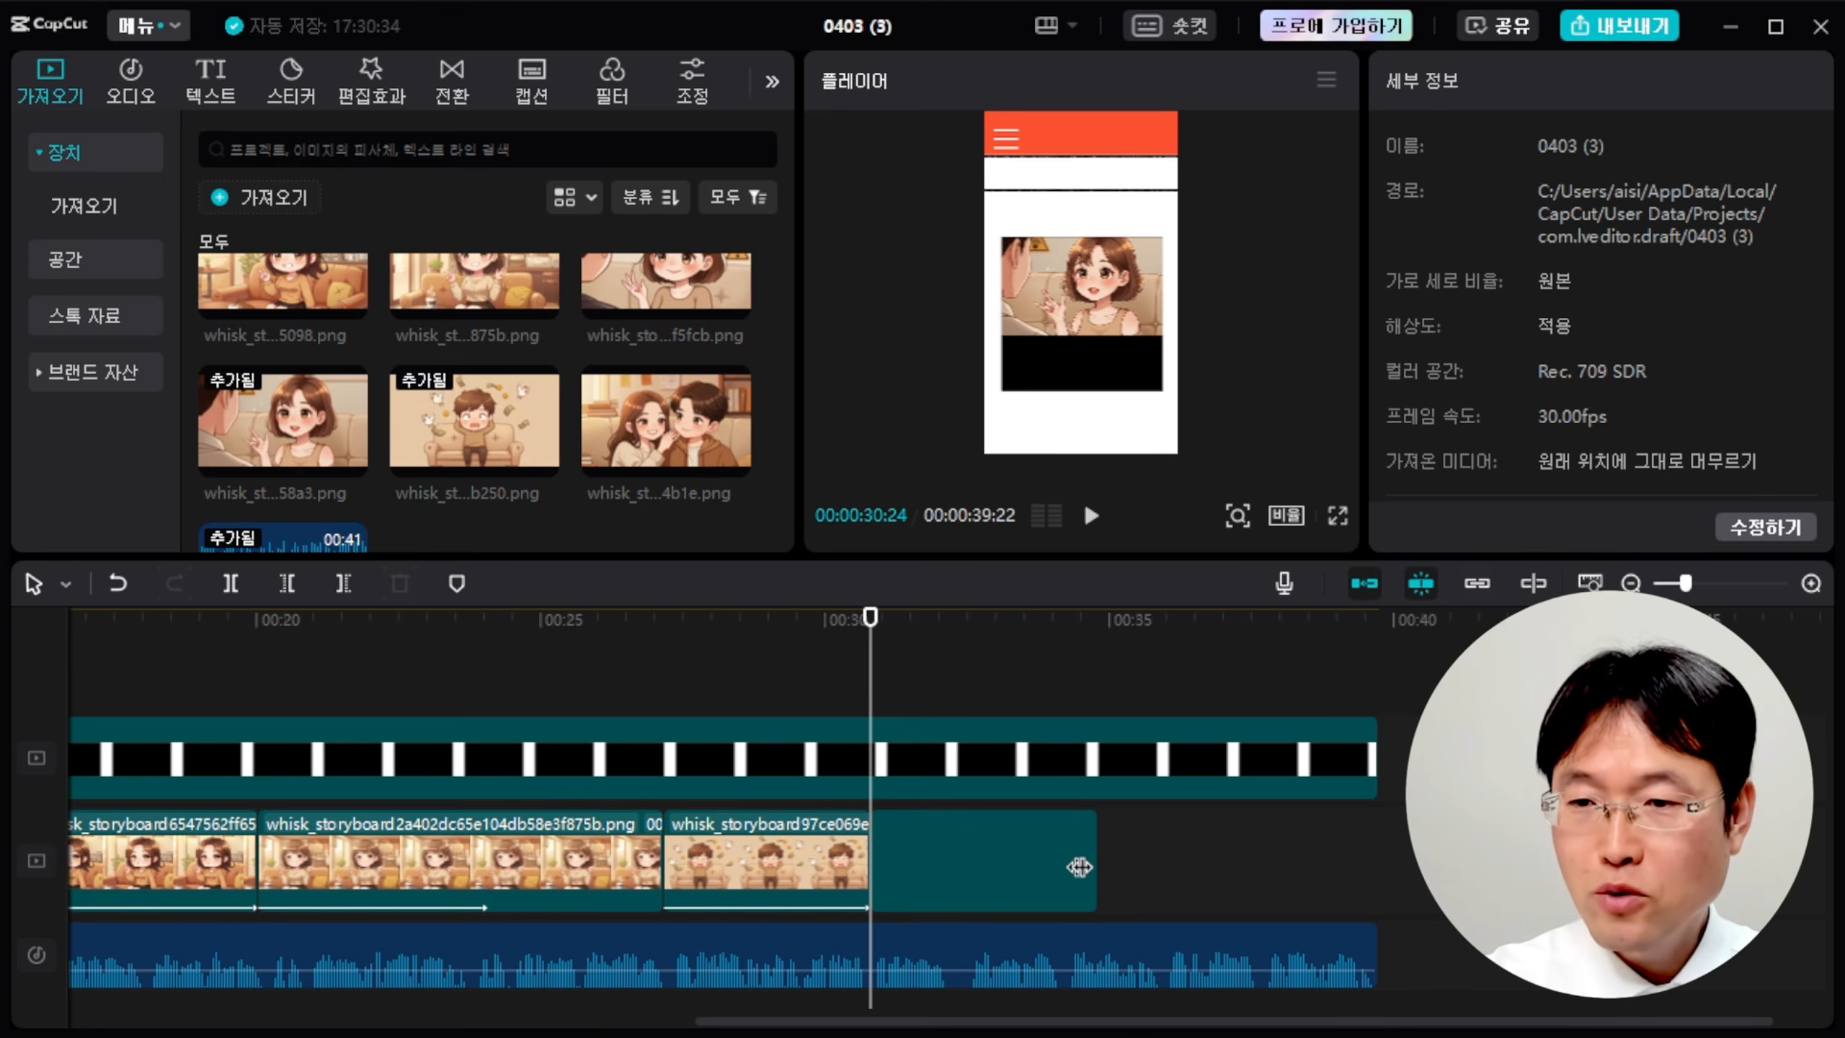
pyautogui.click(1084, 294)
pyautogui.moveTo(1187, 338); pyautogui.dragTo(1272, 382)
pyautogui.moveTo(1082, 264); pyautogui.dragTo(1083, 300)
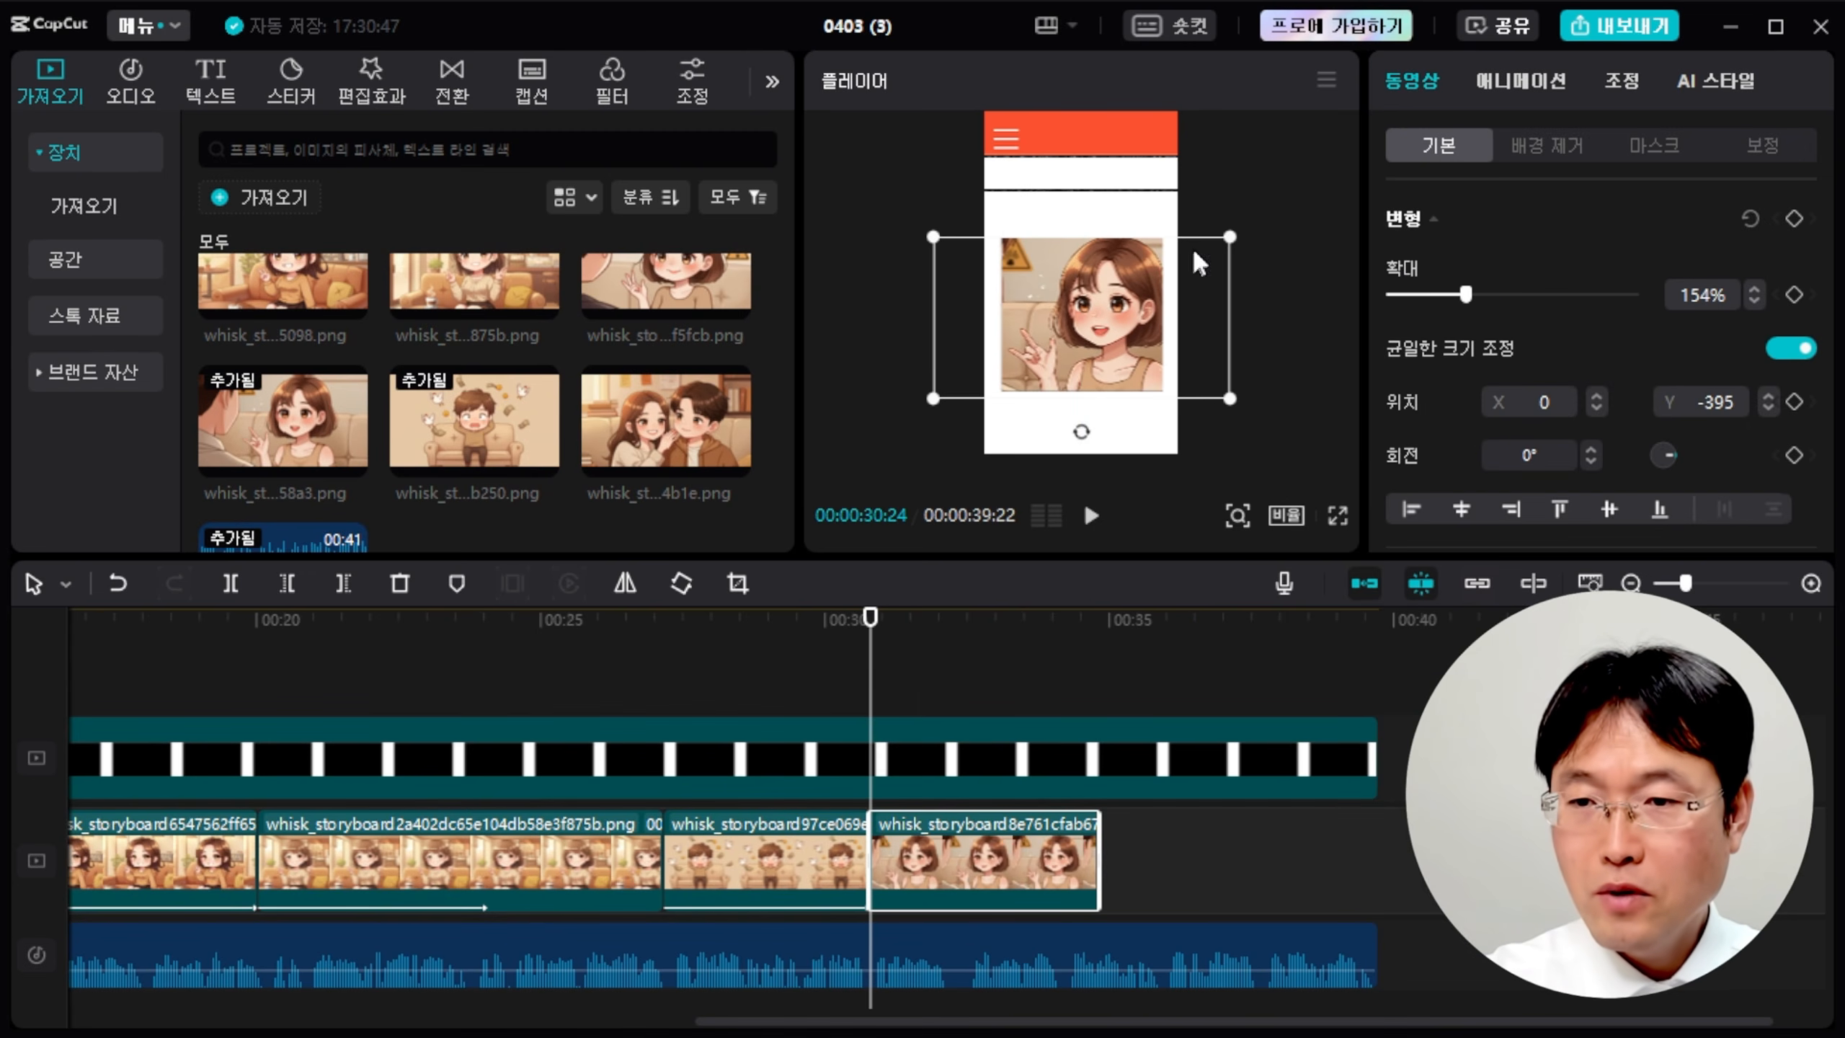
pyautogui.moveTo(1230, 236)
pyautogui.mouseDown()
pyautogui.moveTo(1252, 214)
pyautogui.moveTo(1238, 229)
pyautogui.mouseUp()
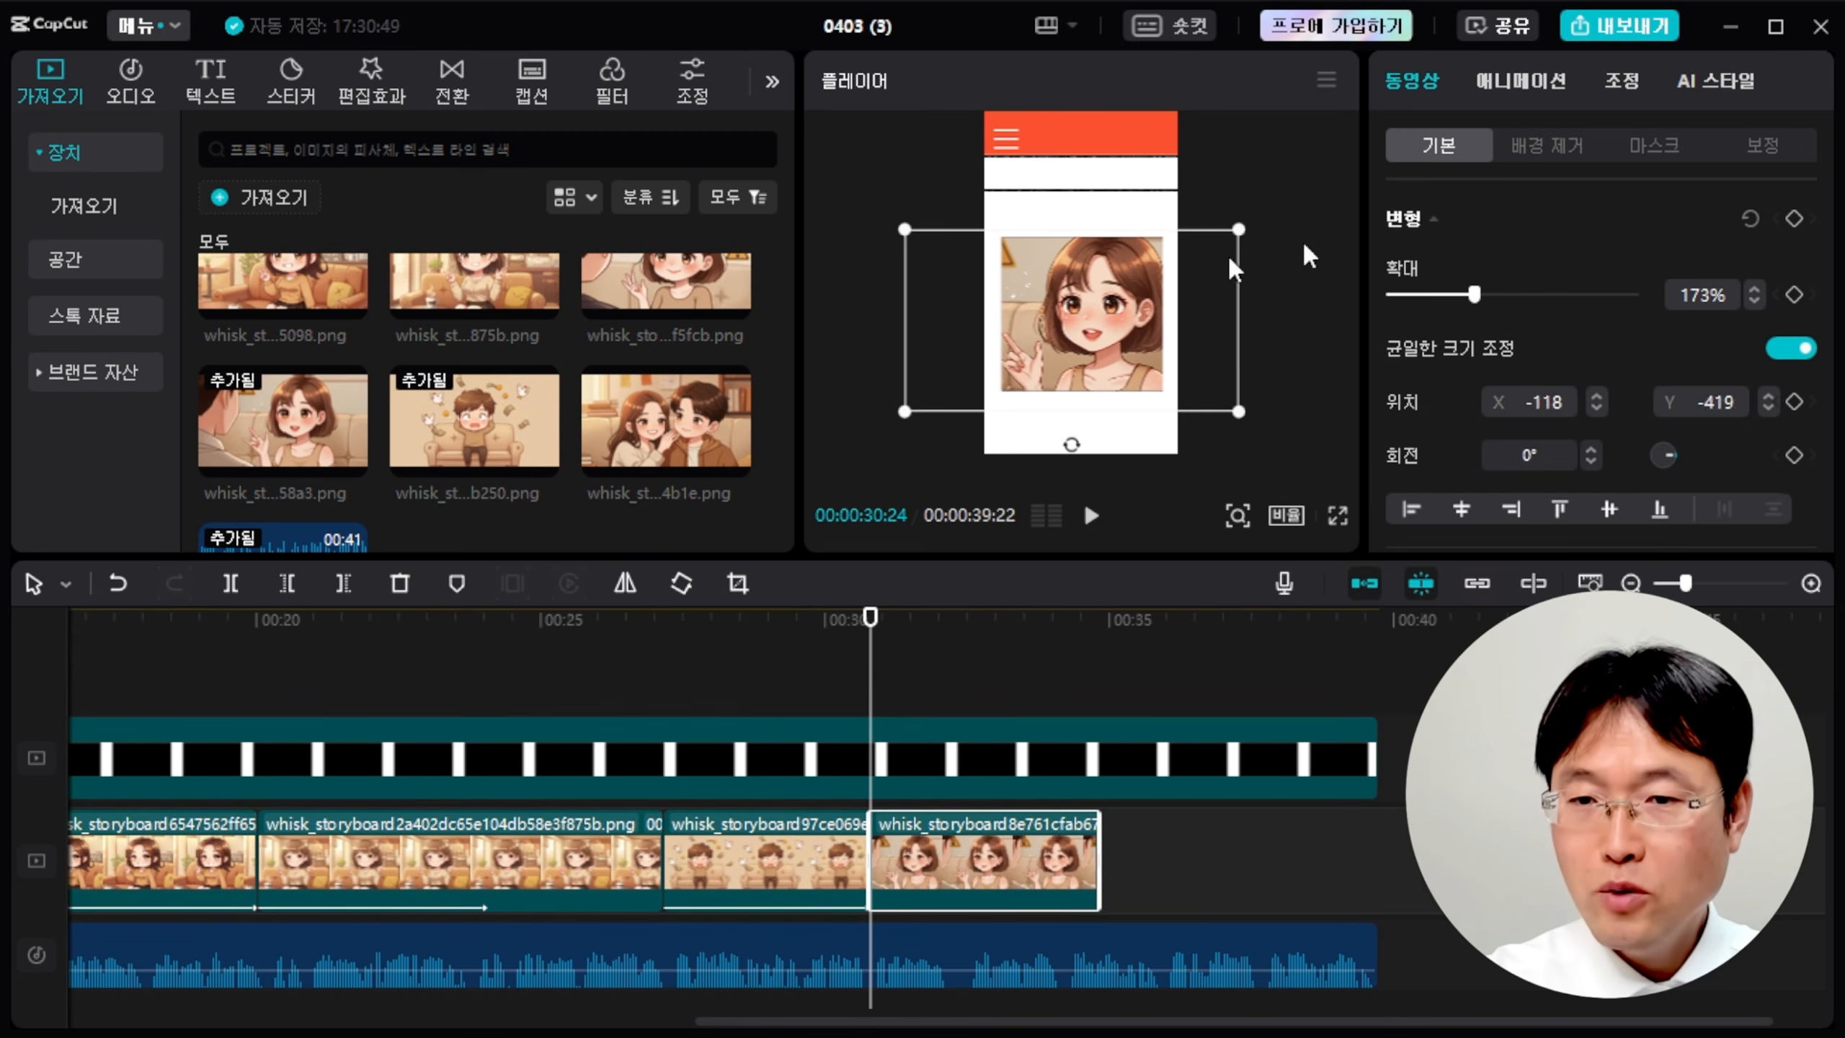
# Give the 58a3.png clip a 4.0 s 미니 줌 entrance animation and extend the 875b.png clip's animation to 7.1 s.
pyautogui.click(1520, 82)
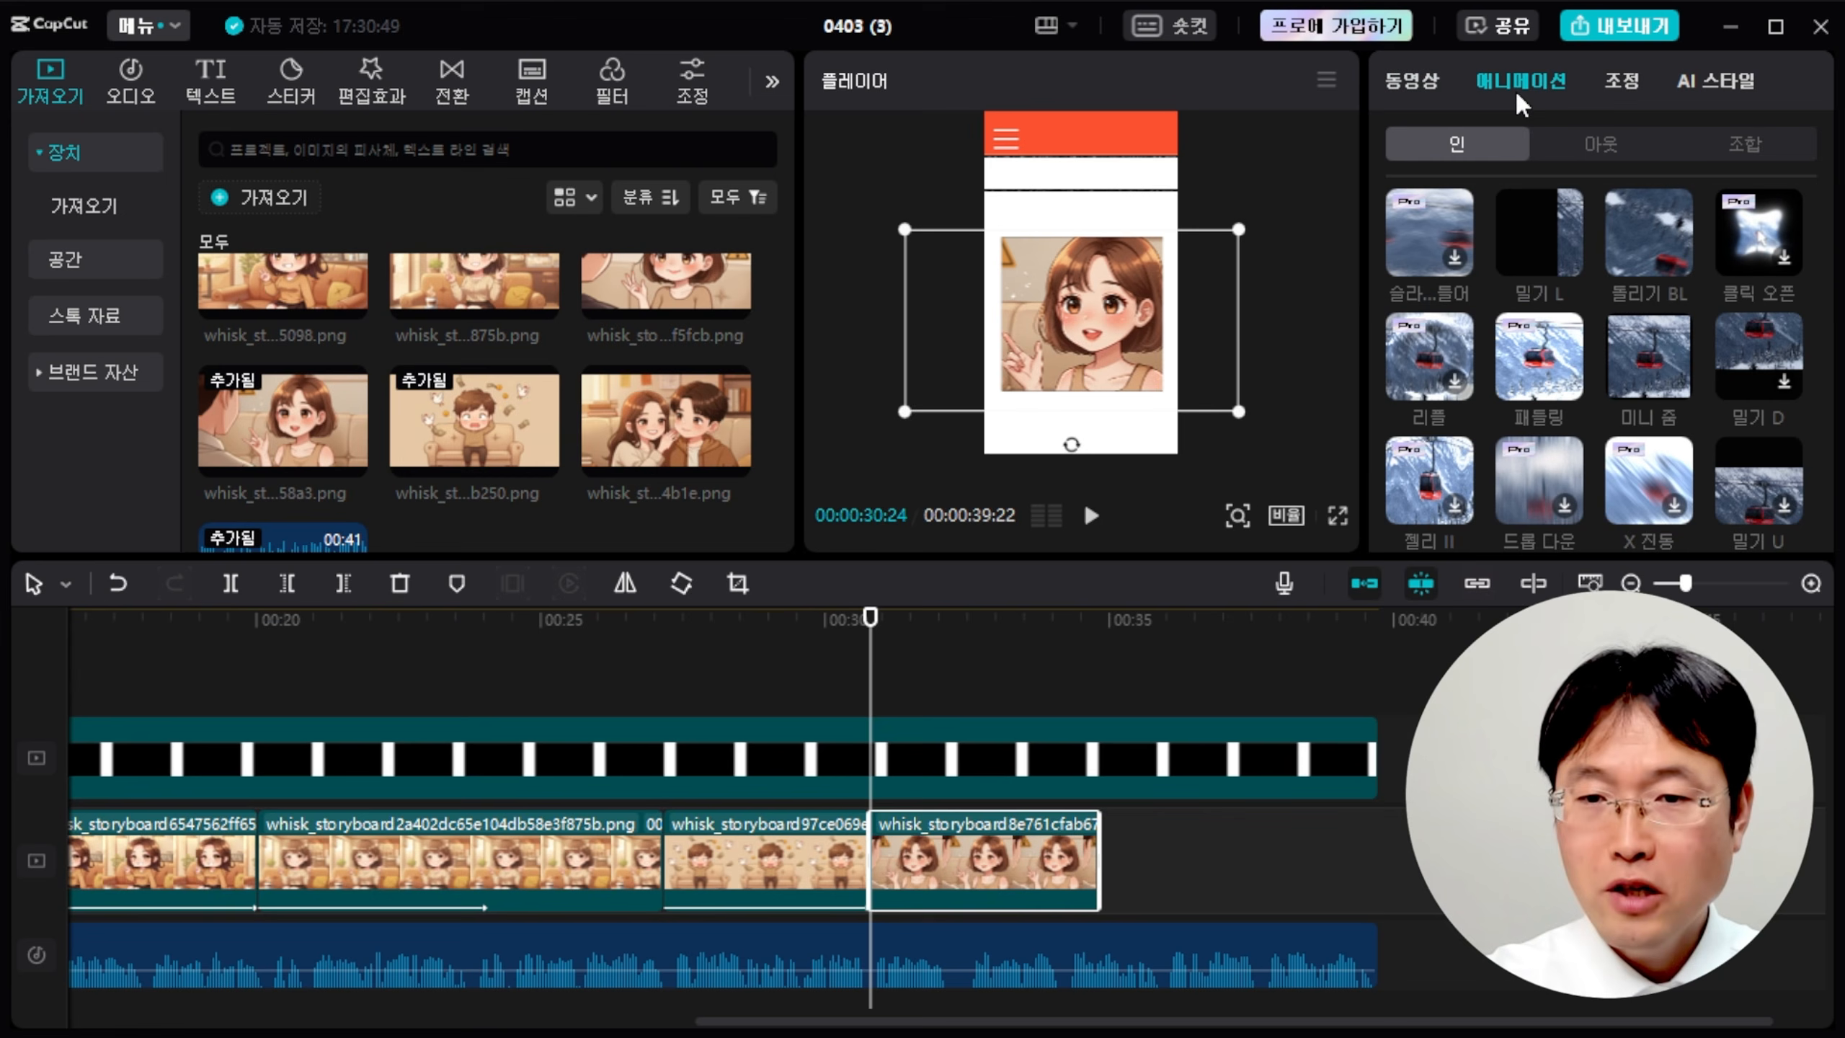
pyautogui.click(1652, 354)
pyautogui.moveTo(1732, 519); pyautogui.dragTo(1816, 519)
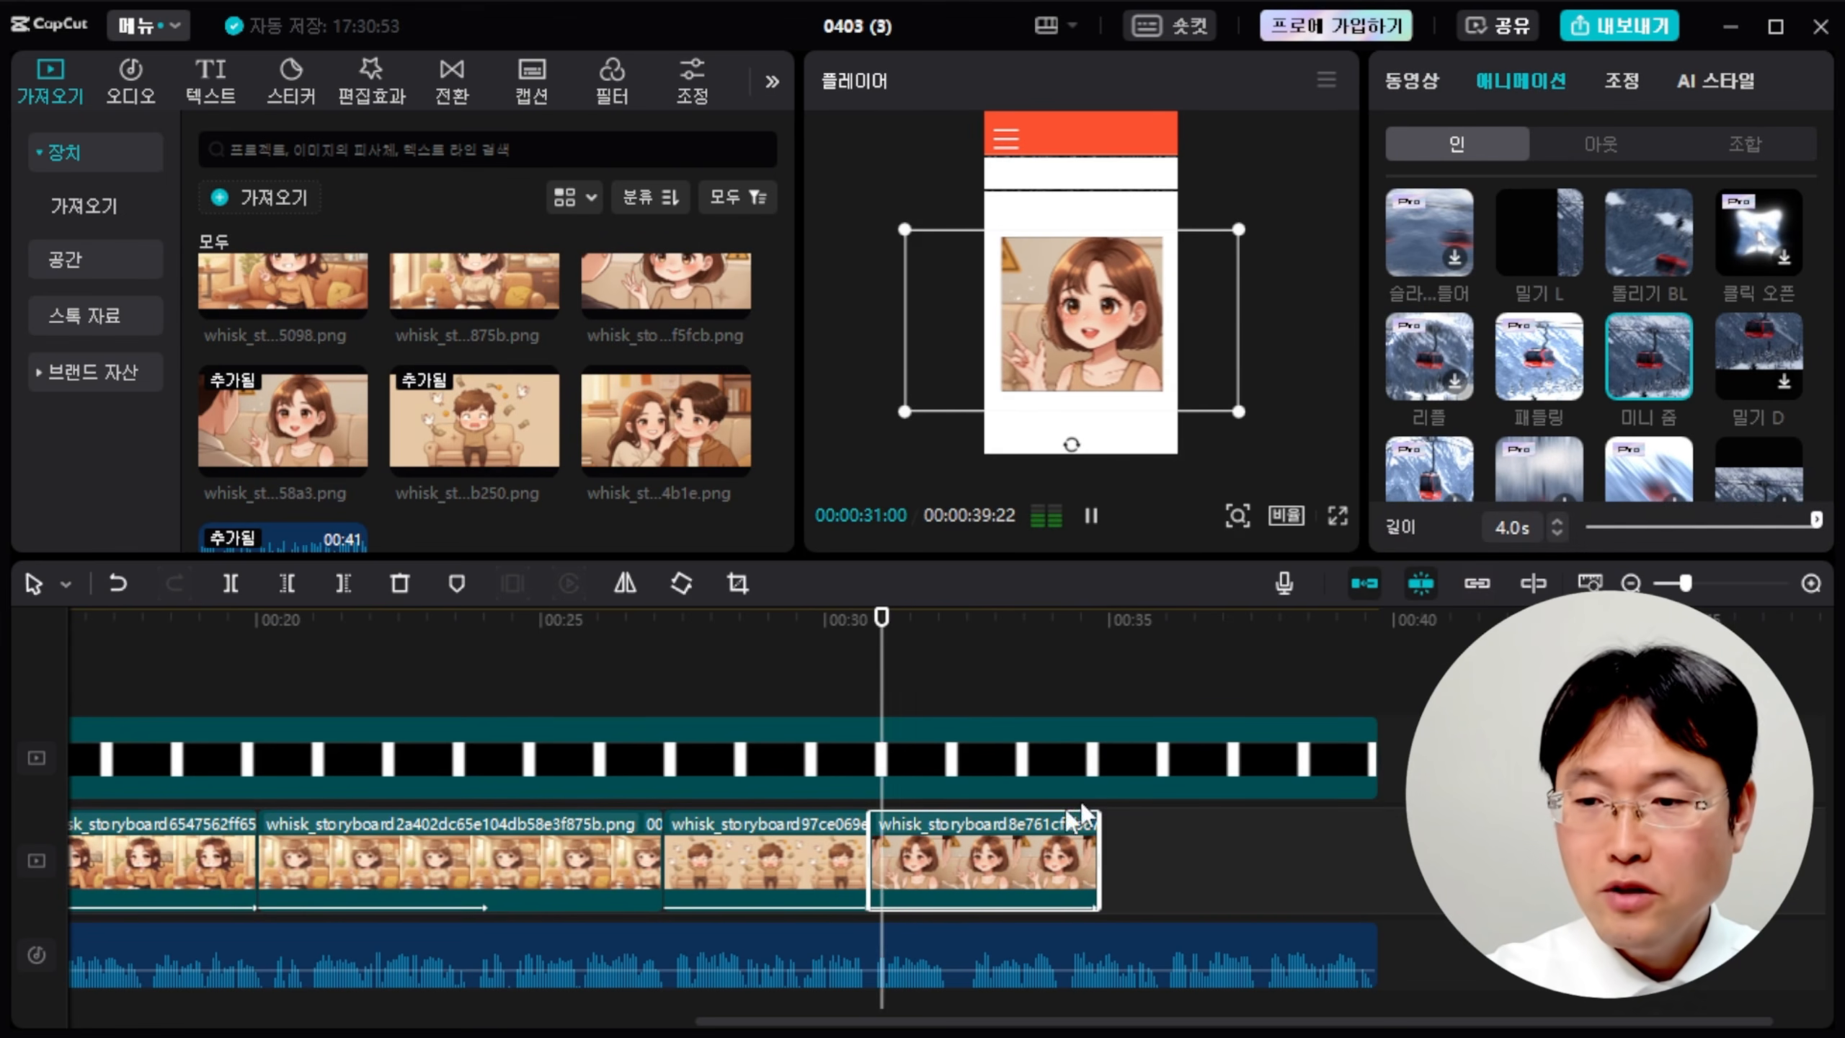
pyautogui.click(573, 850)
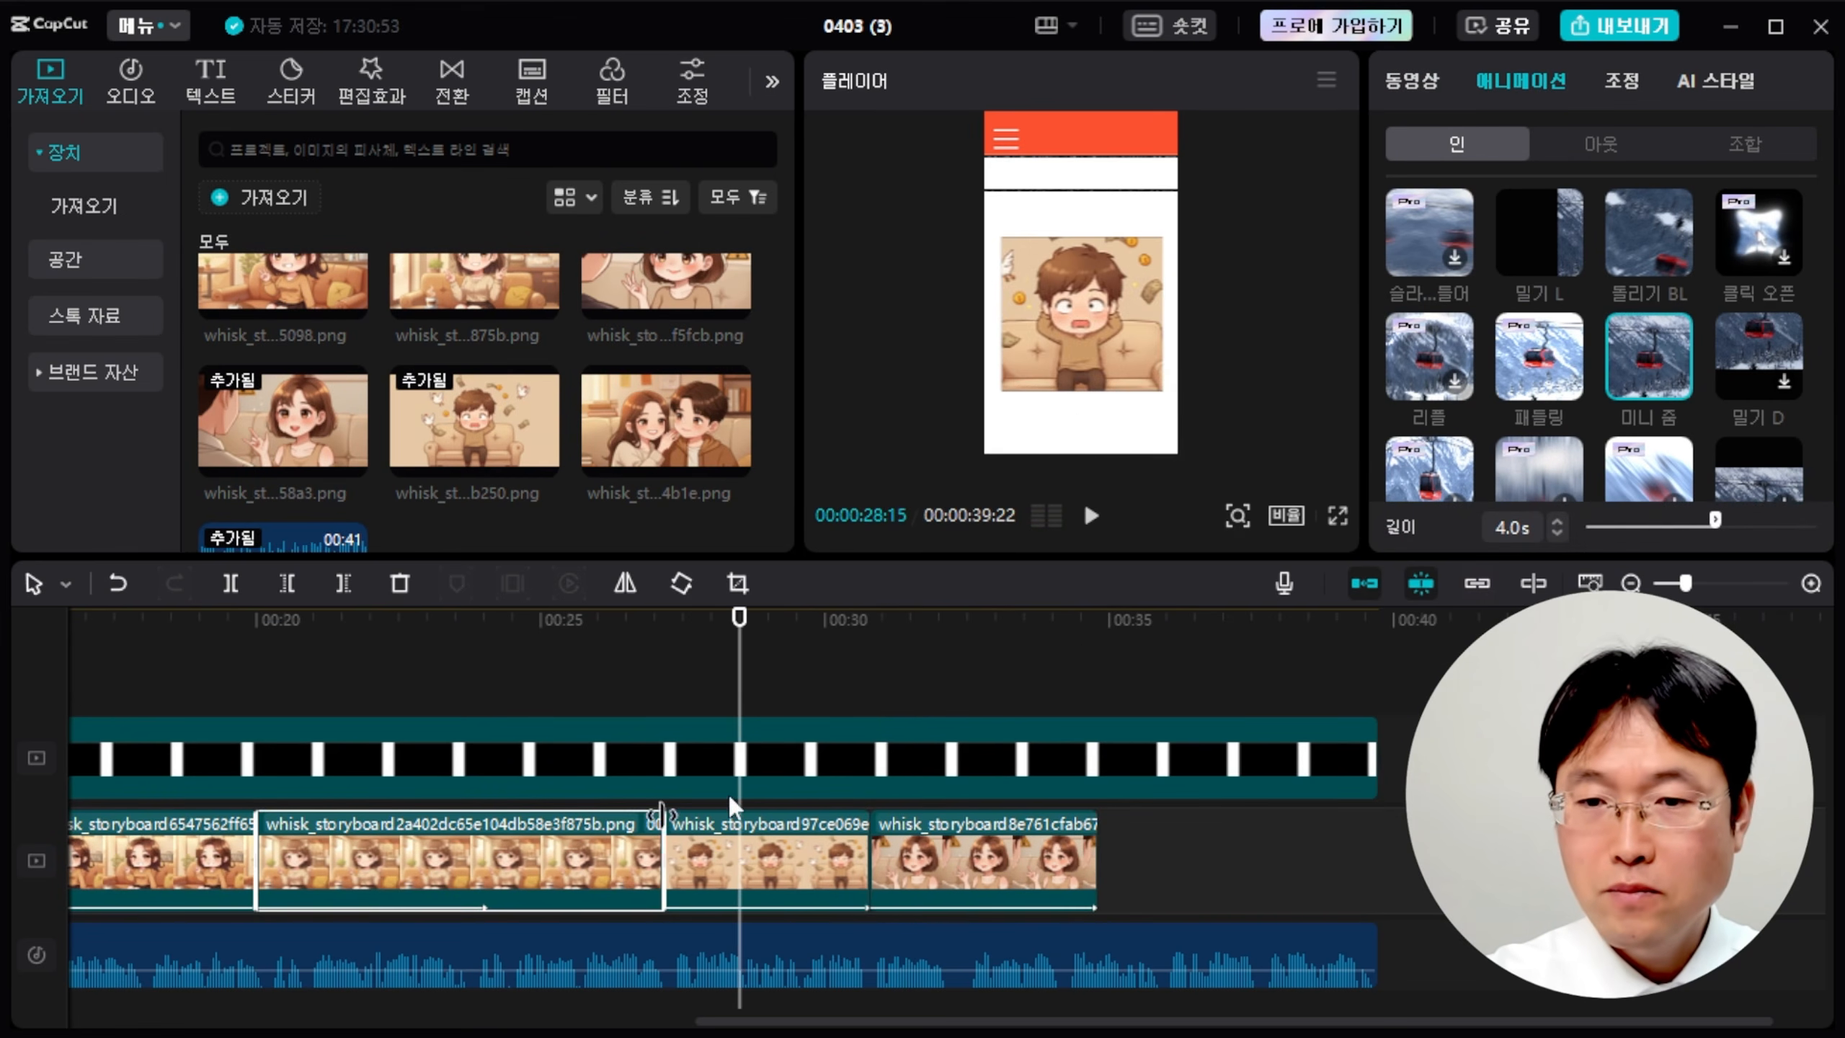
pyautogui.moveTo(1719, 521); pyautogui.dragTo(1816, 519)
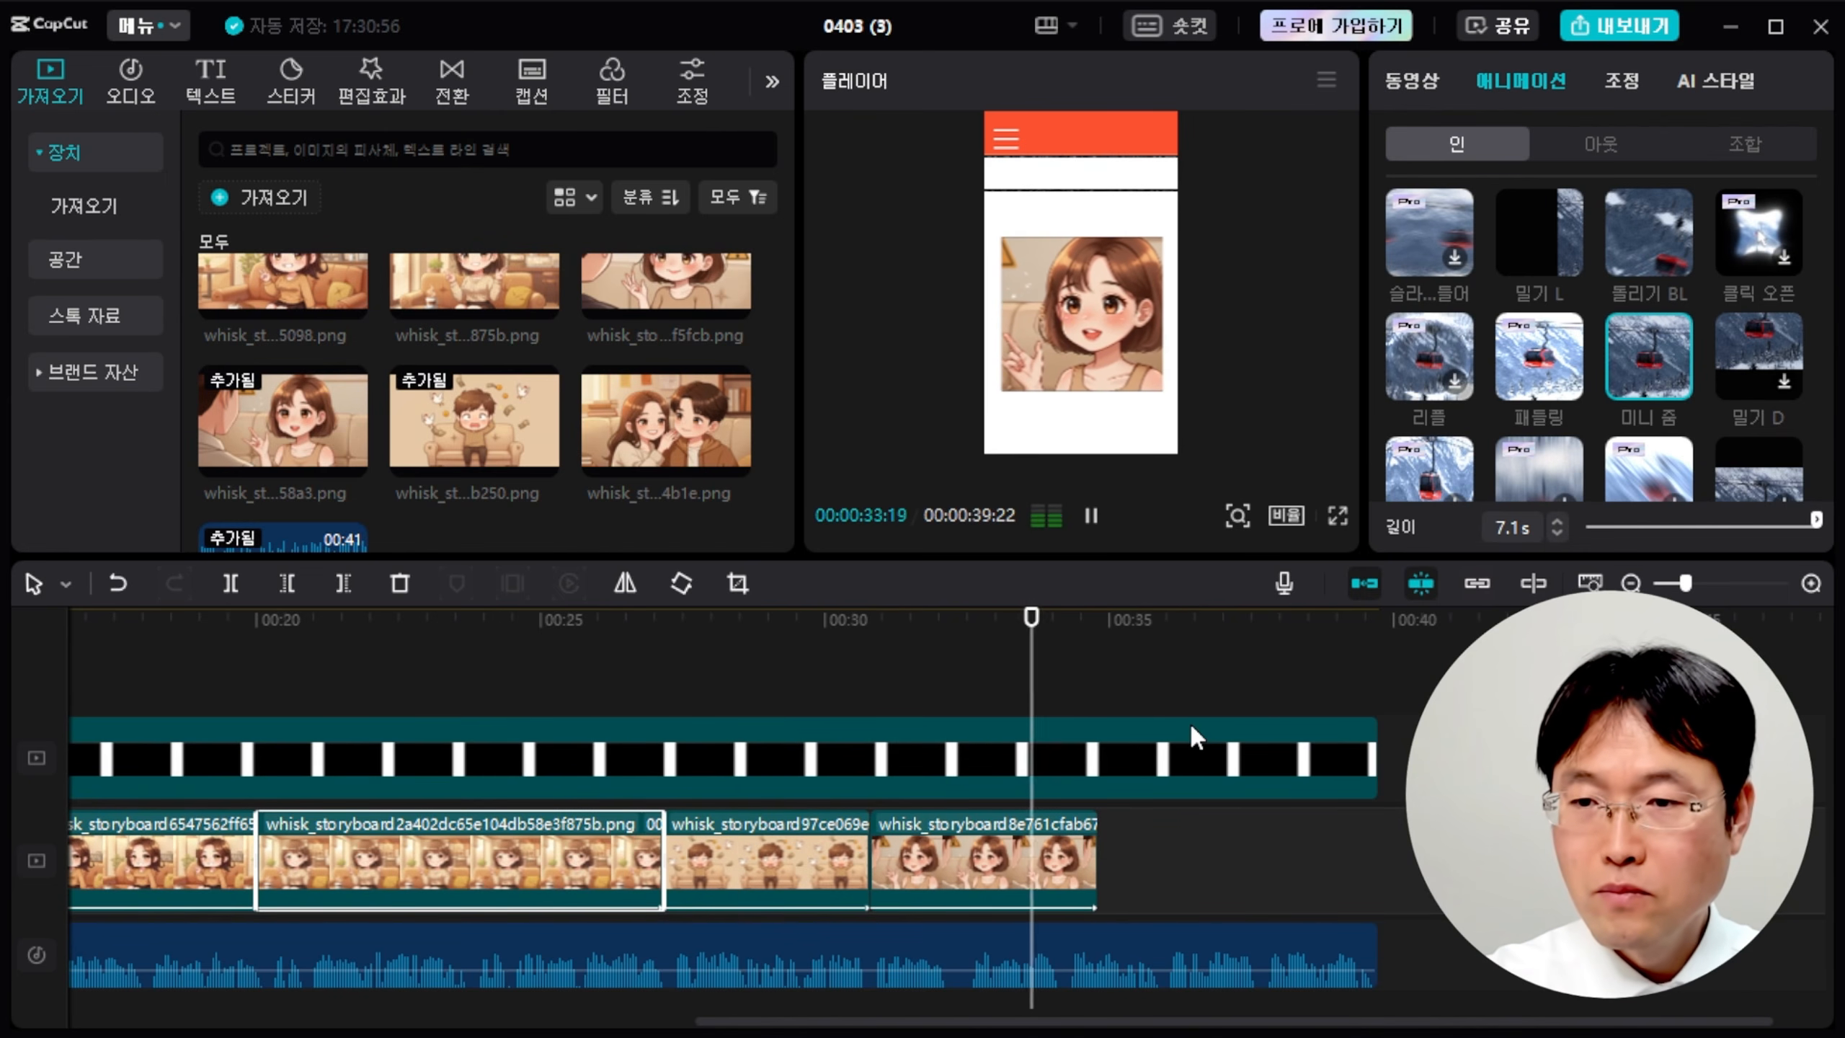
# Stop the playback, lengthen the 58a3.png clip to about 5.2 s and set its 미니 줌 animation to 5.2 s.
pyautogui.press('space')
pyautogui.moveTo(1094, 861); pyautogui.dragTo(1166, 862)
pyautogui.moveTo(1817, 521); pyautogui.dragTo(1832, 542)
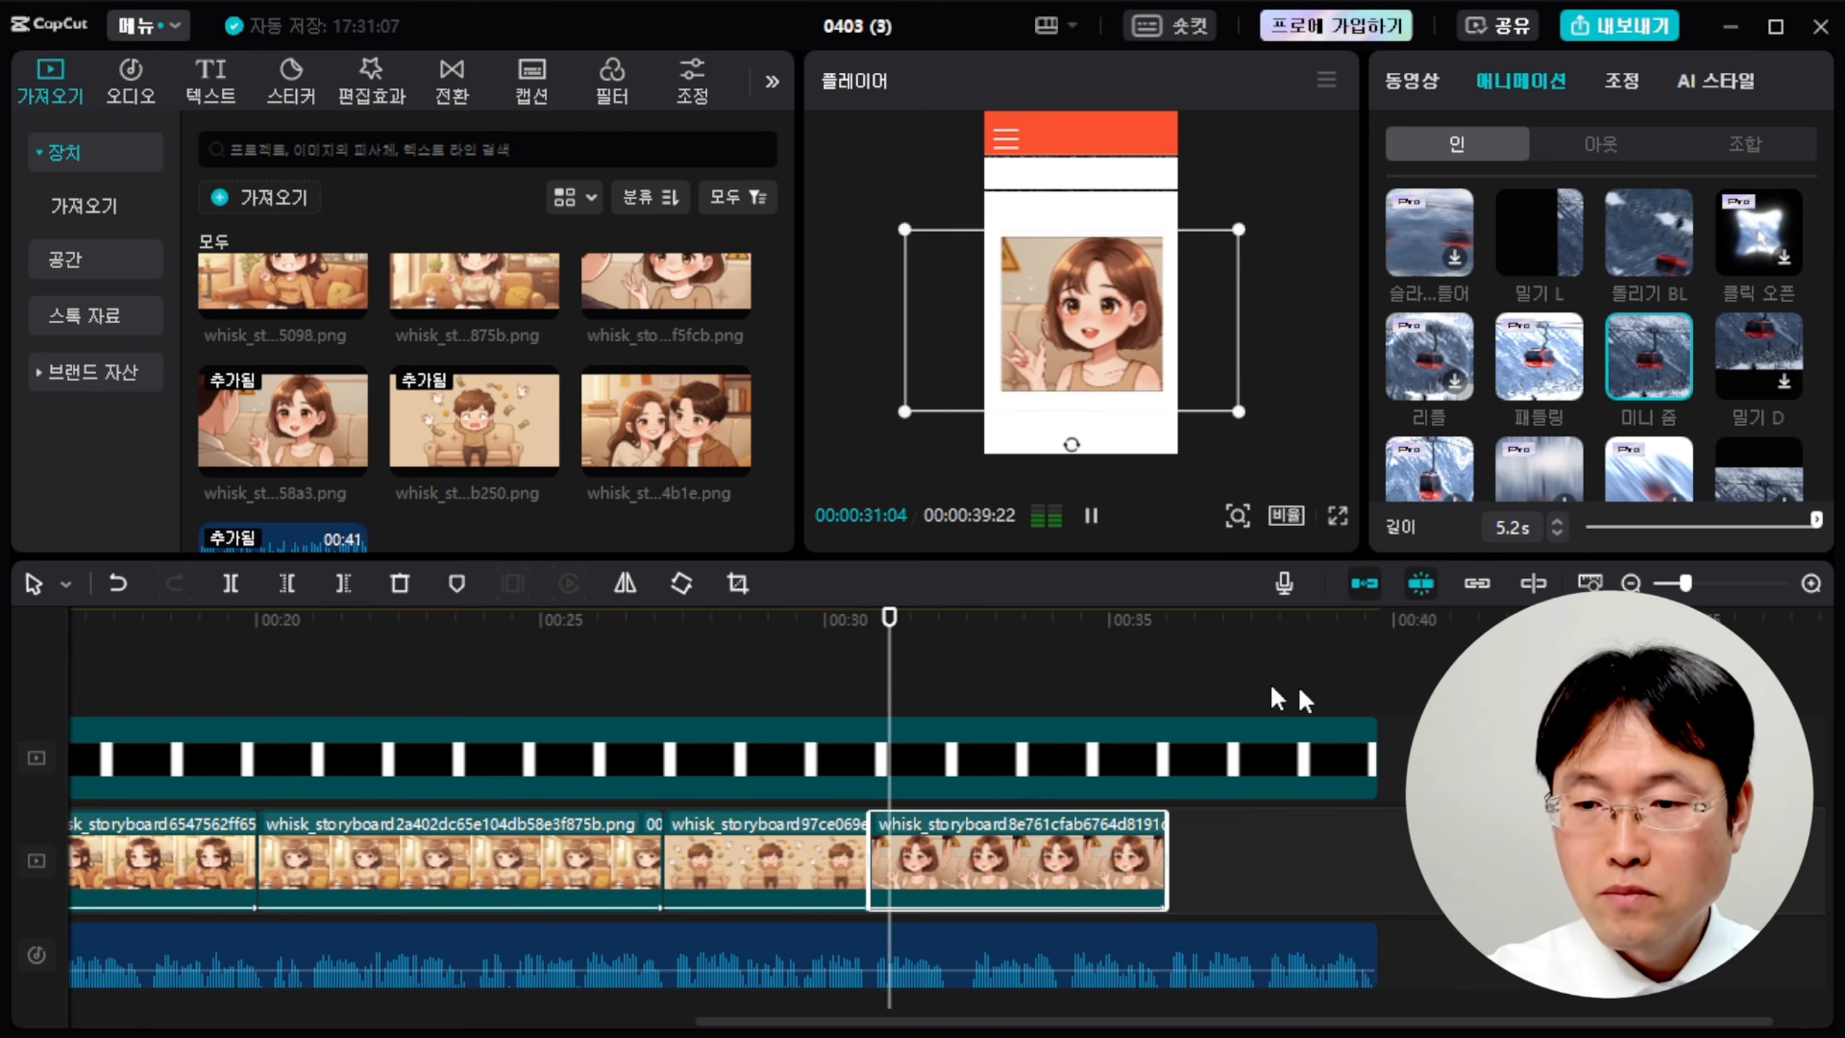
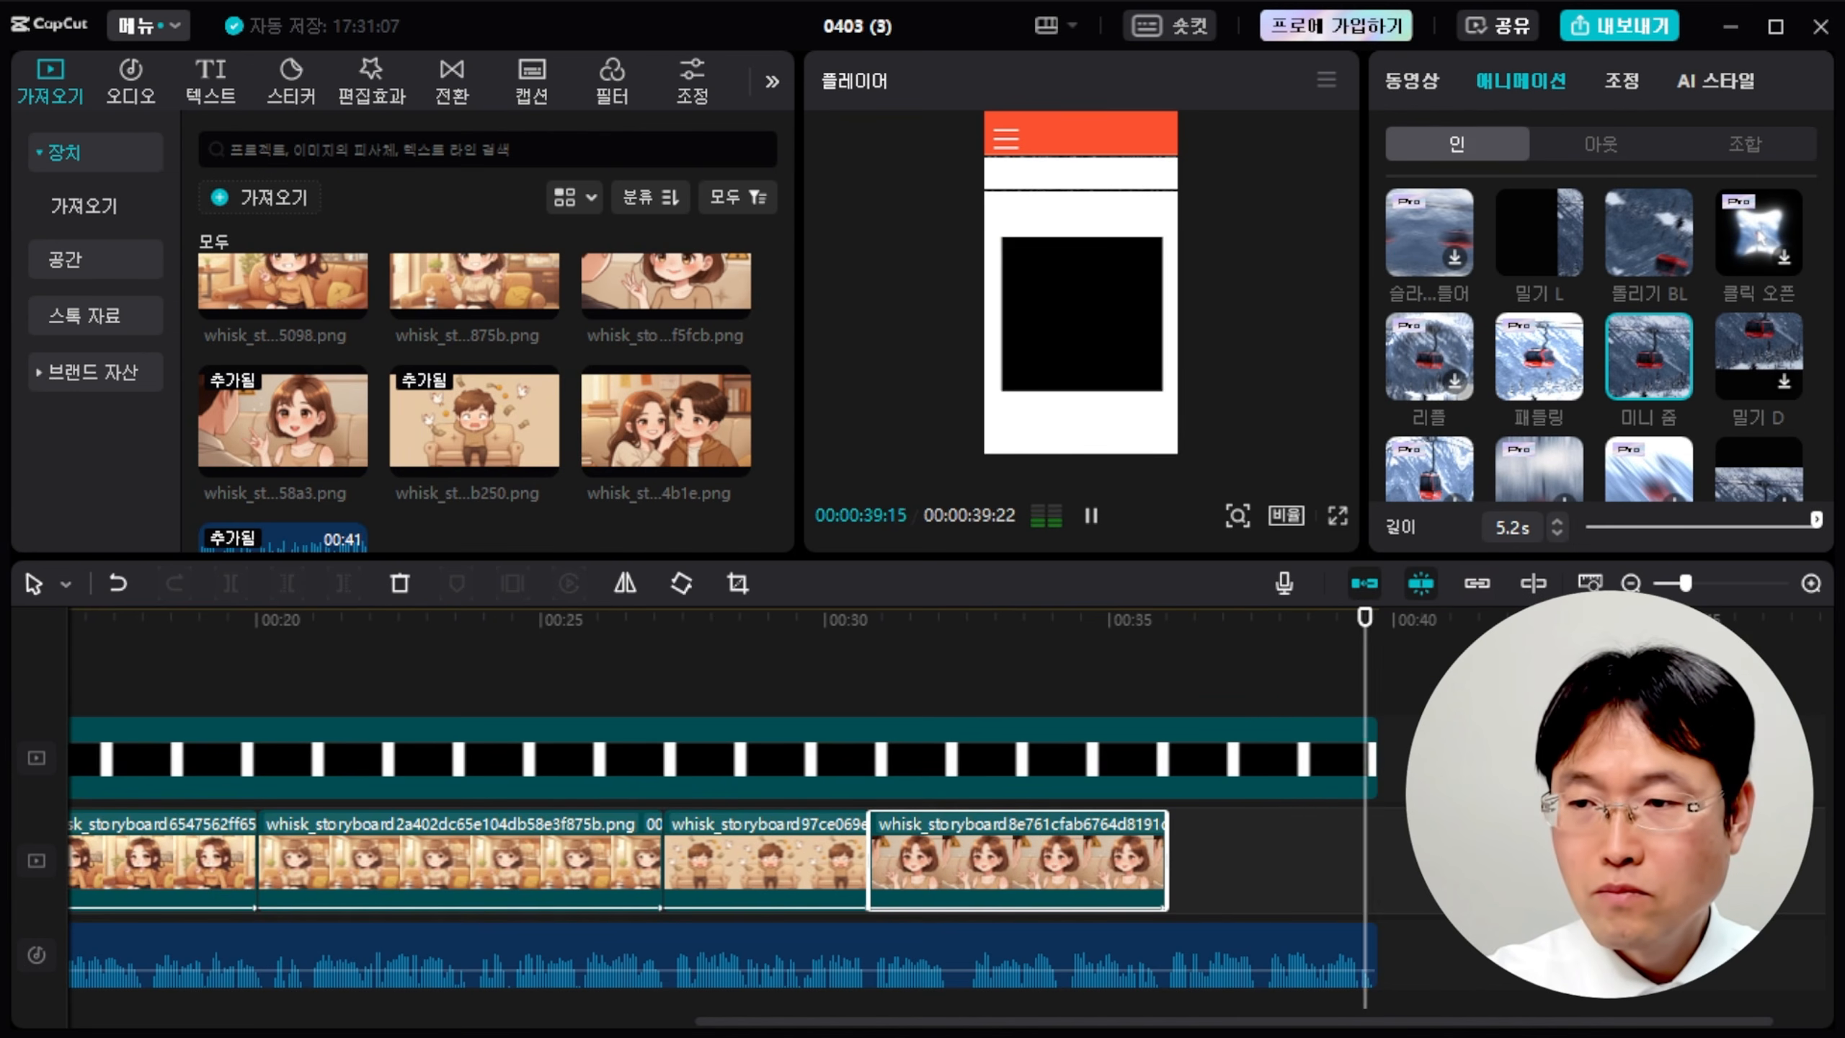
# Review the b250.png scene and import image_fx2.jpg from the 썰입니다 folder into the project media.
pyautogui.click(773, 852)
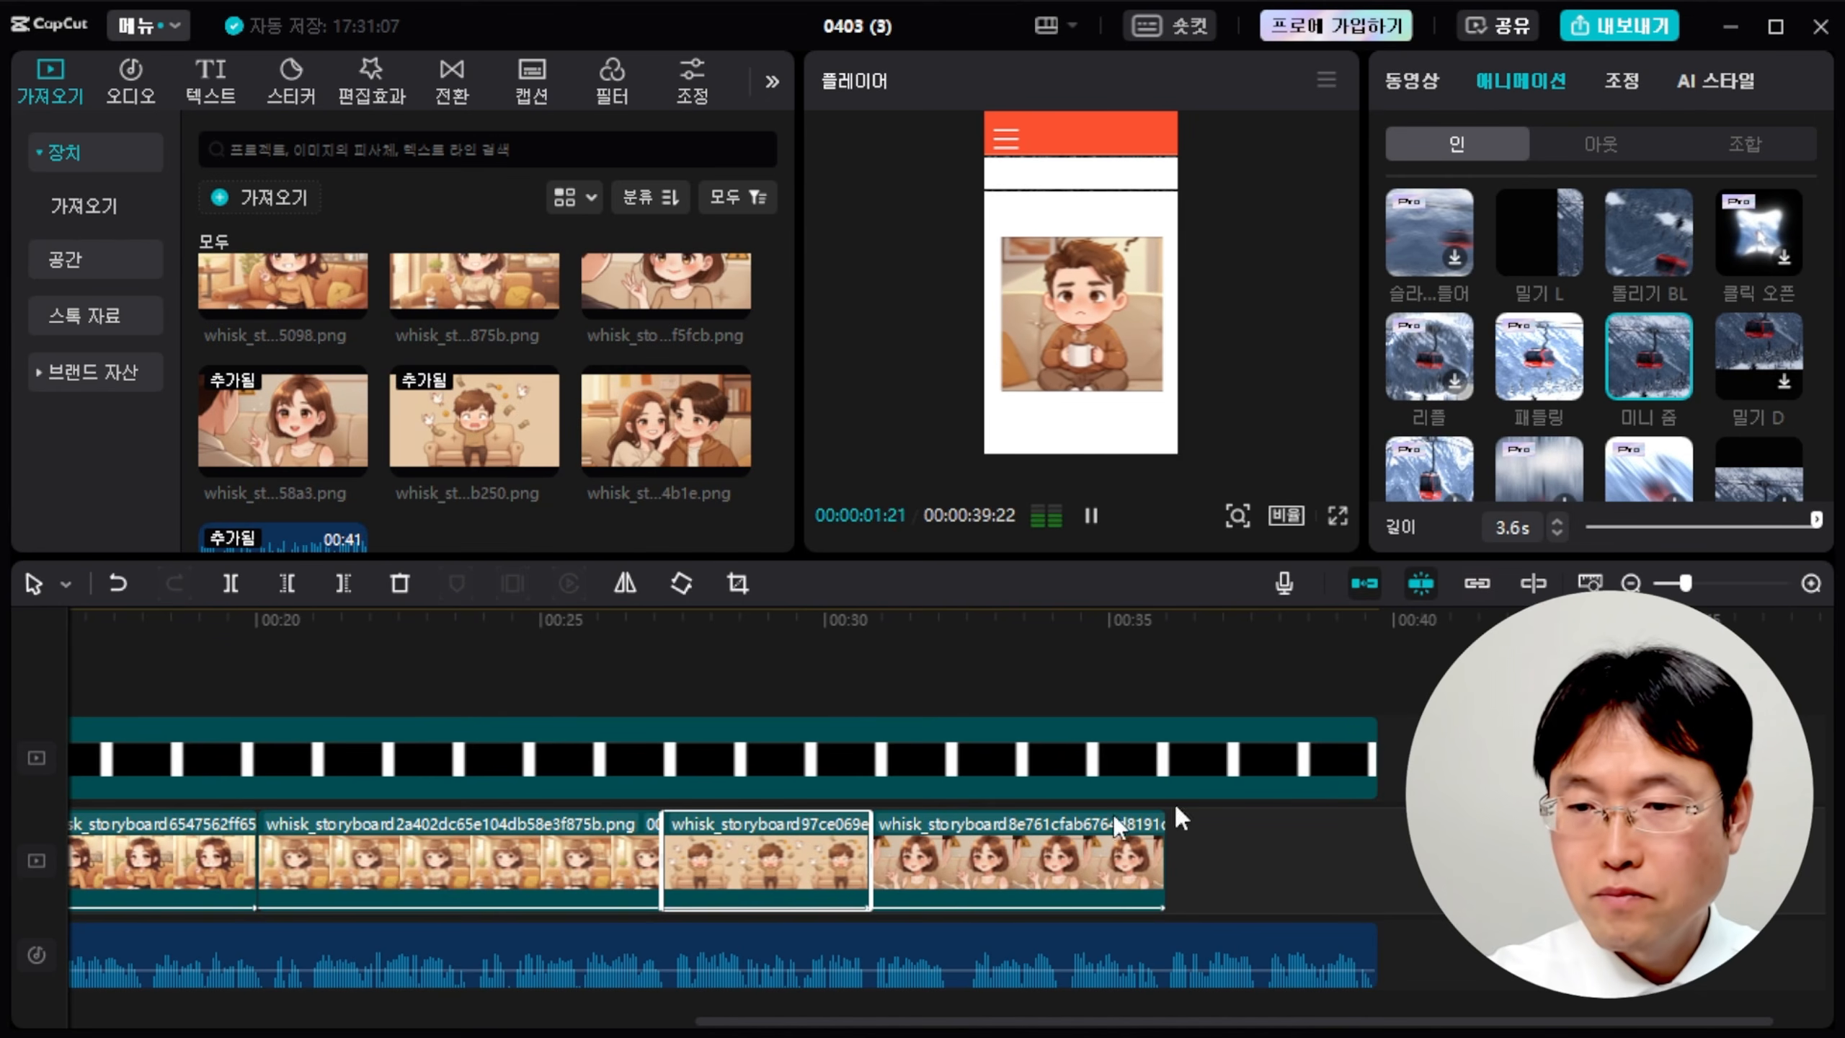
pyautogui.click(906, 667)
pyautogui.click(593, 663)
pyautogui.click(746, 666)
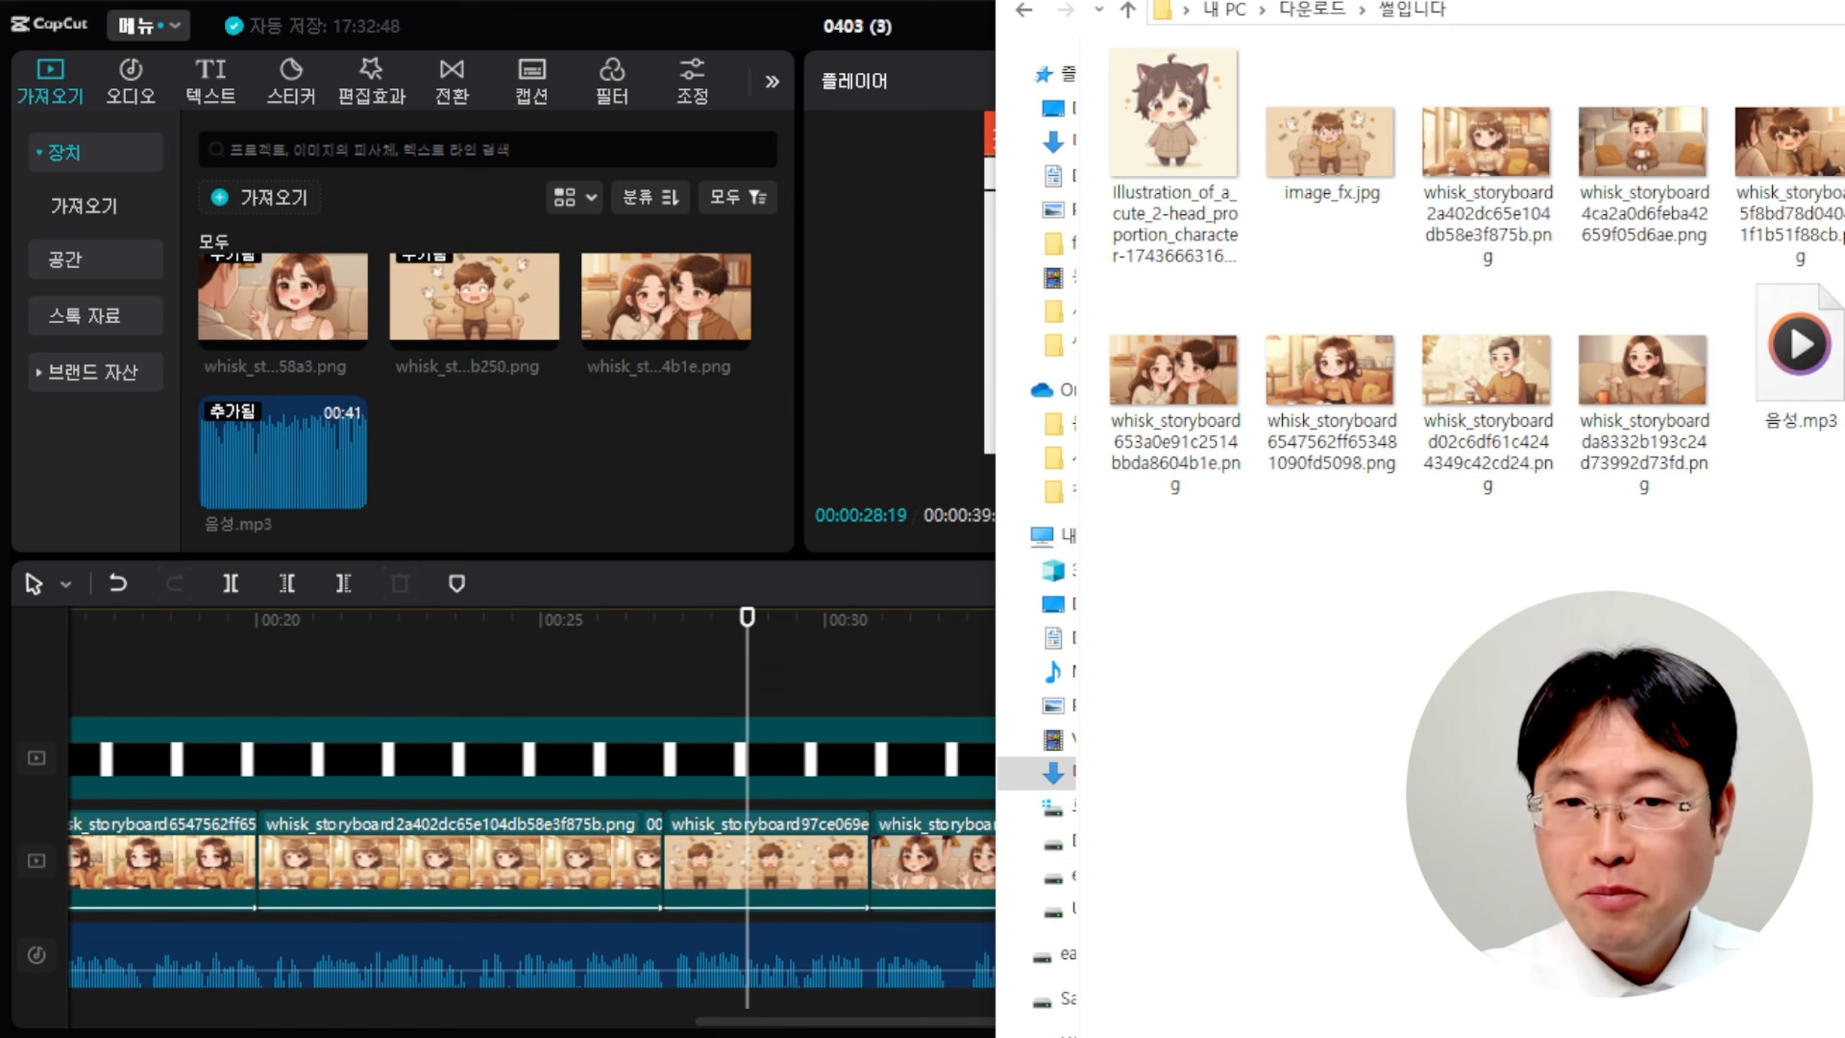
pyautogui.moveTo(1329, 142); pyautogui.dragTo(583, 493)
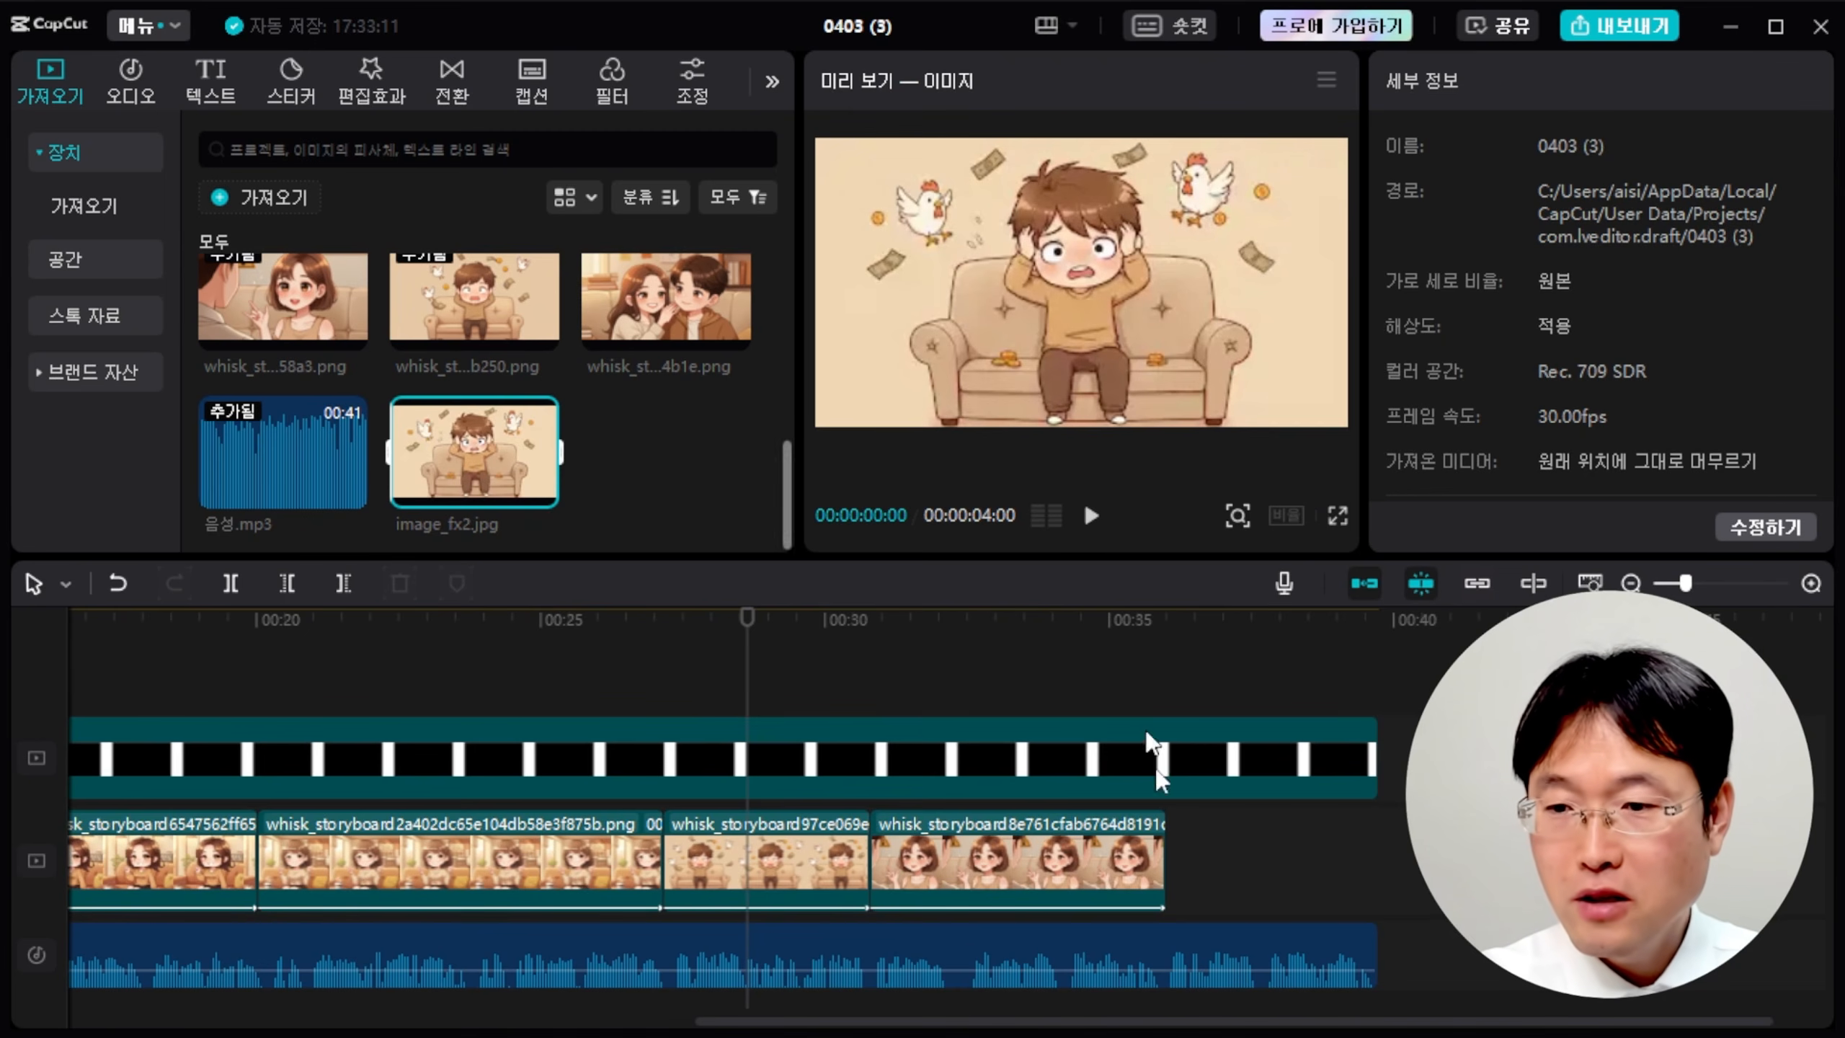
# Add image_fx2.jpg directly after the 58a3.png clip and enlarge it to 177% at X 0, Y -387.
pyautogui.moveTo(823, 623)
pyautogui.mouseDown()
pyautogui.moveTo(708, 628)
pyautogui.moveTo(831, 633)
pyautogui.moveTo(798, 597)
pyautogui.mouseUp()
pyautogui.moveTo(490, 454); pyautogui.dragTo(1244, 868)
pyautogui.moveTo(1107, 654); pyautogui.dragTo(1210, 666)
pyautogui.moveTo(1184, 343); pyautogui.dragTo(1286, 411)
pyautogui.moveTo(1101, 299); pyautogui.dragTo(1101, 335)
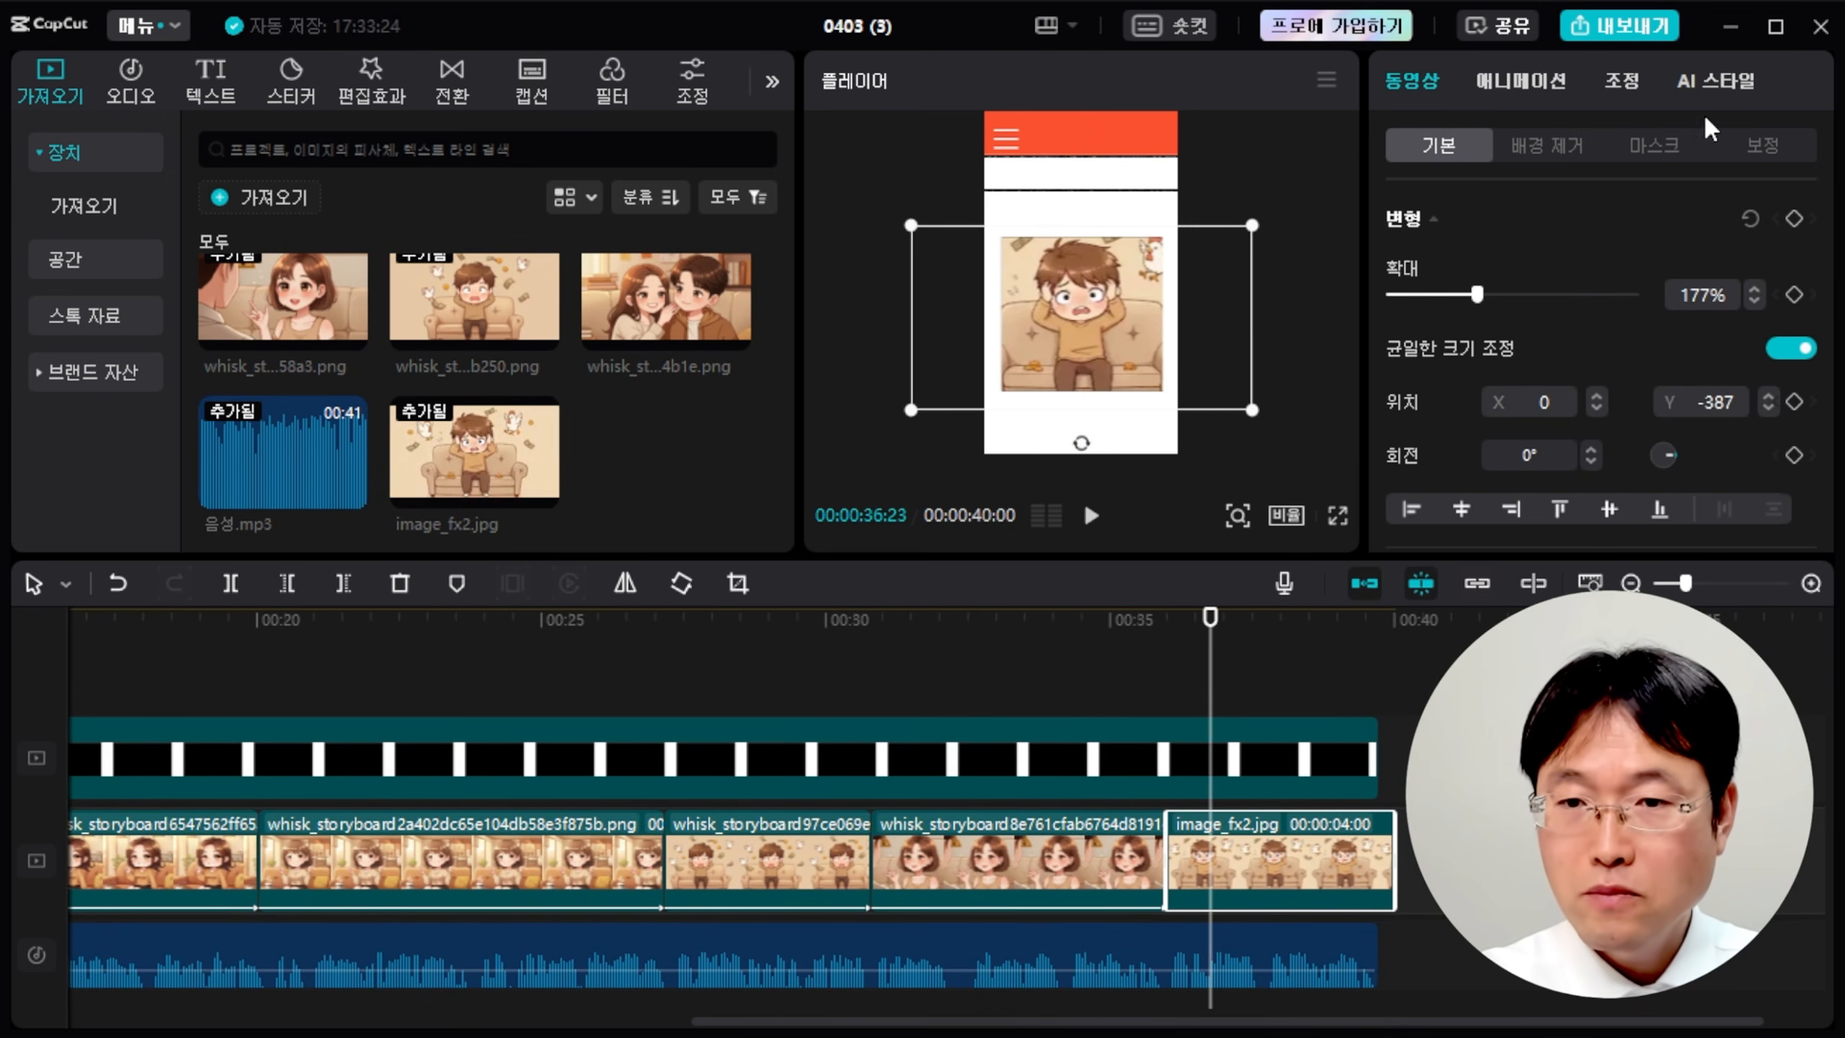
# Give the image_fx2.jpg clip a 미니 줌 entrance animation, trim it to end at 00:00:37:20 and play it back.
pyautogui.click(1521, 81)
pyautogui.click(1658, 372)
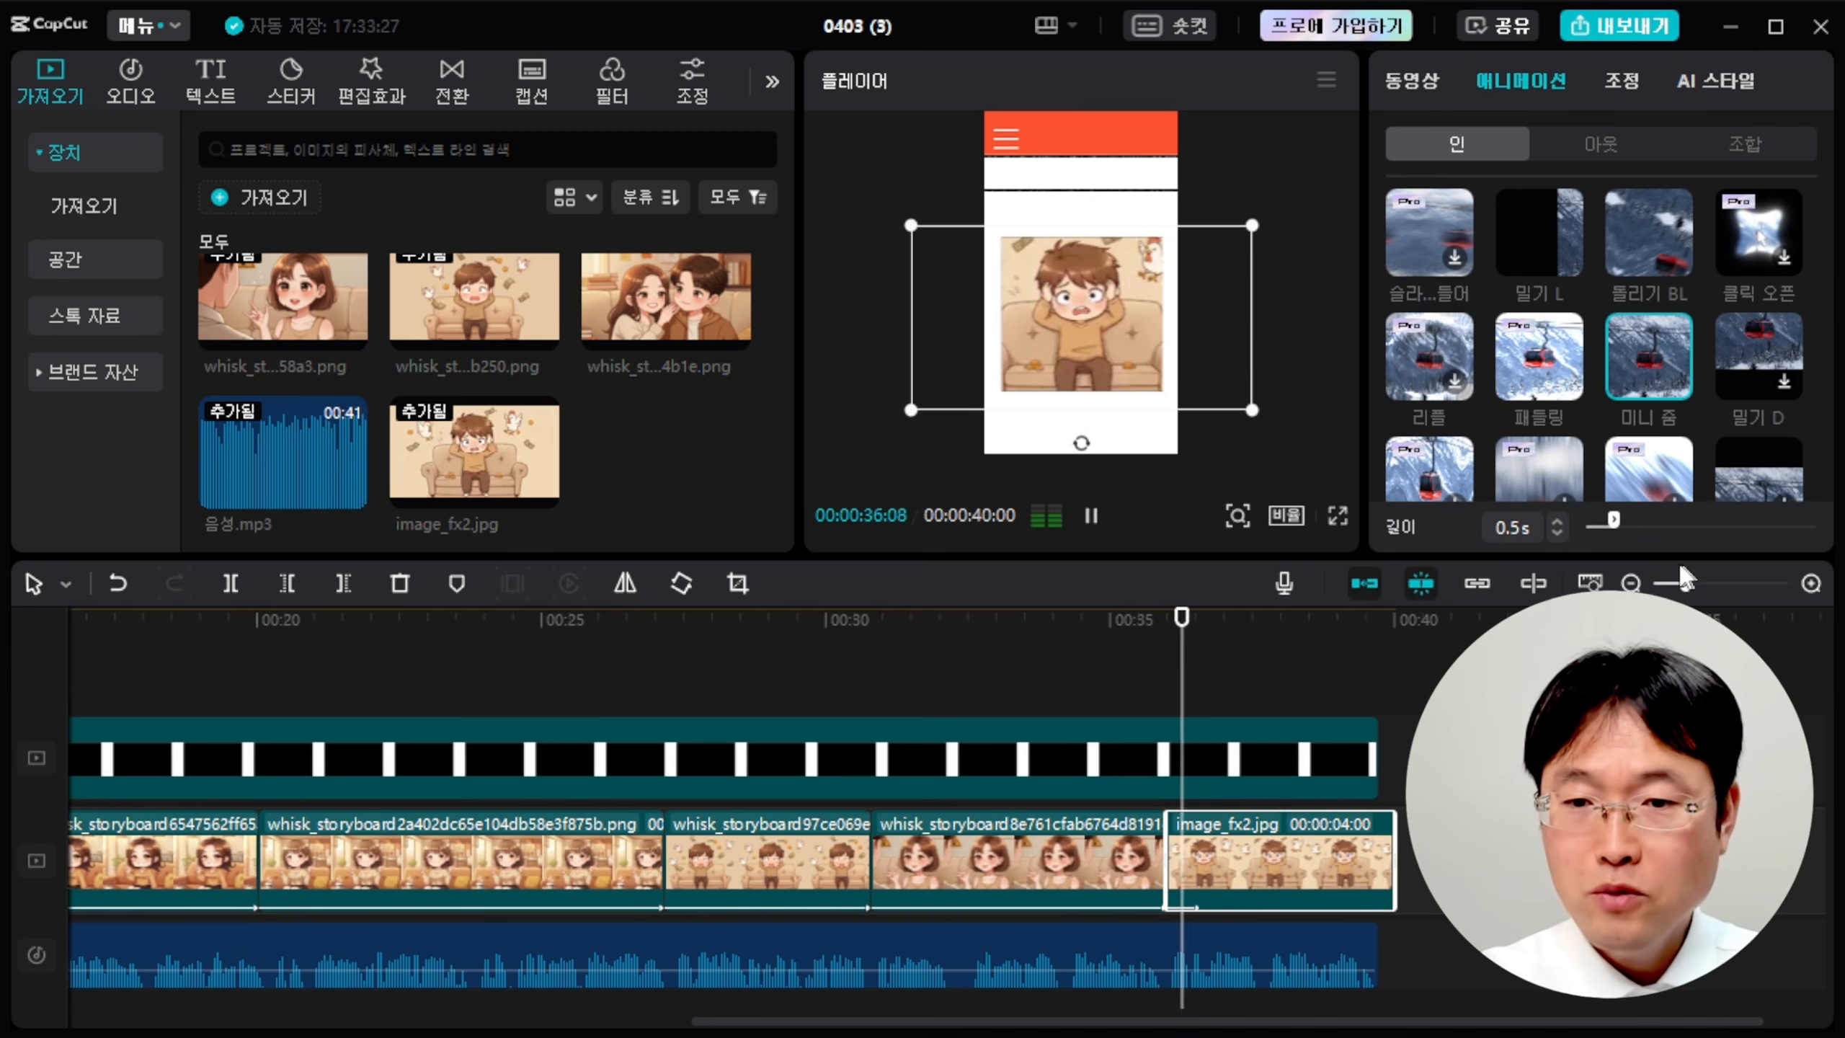
pyautogui.click(1769, 526)
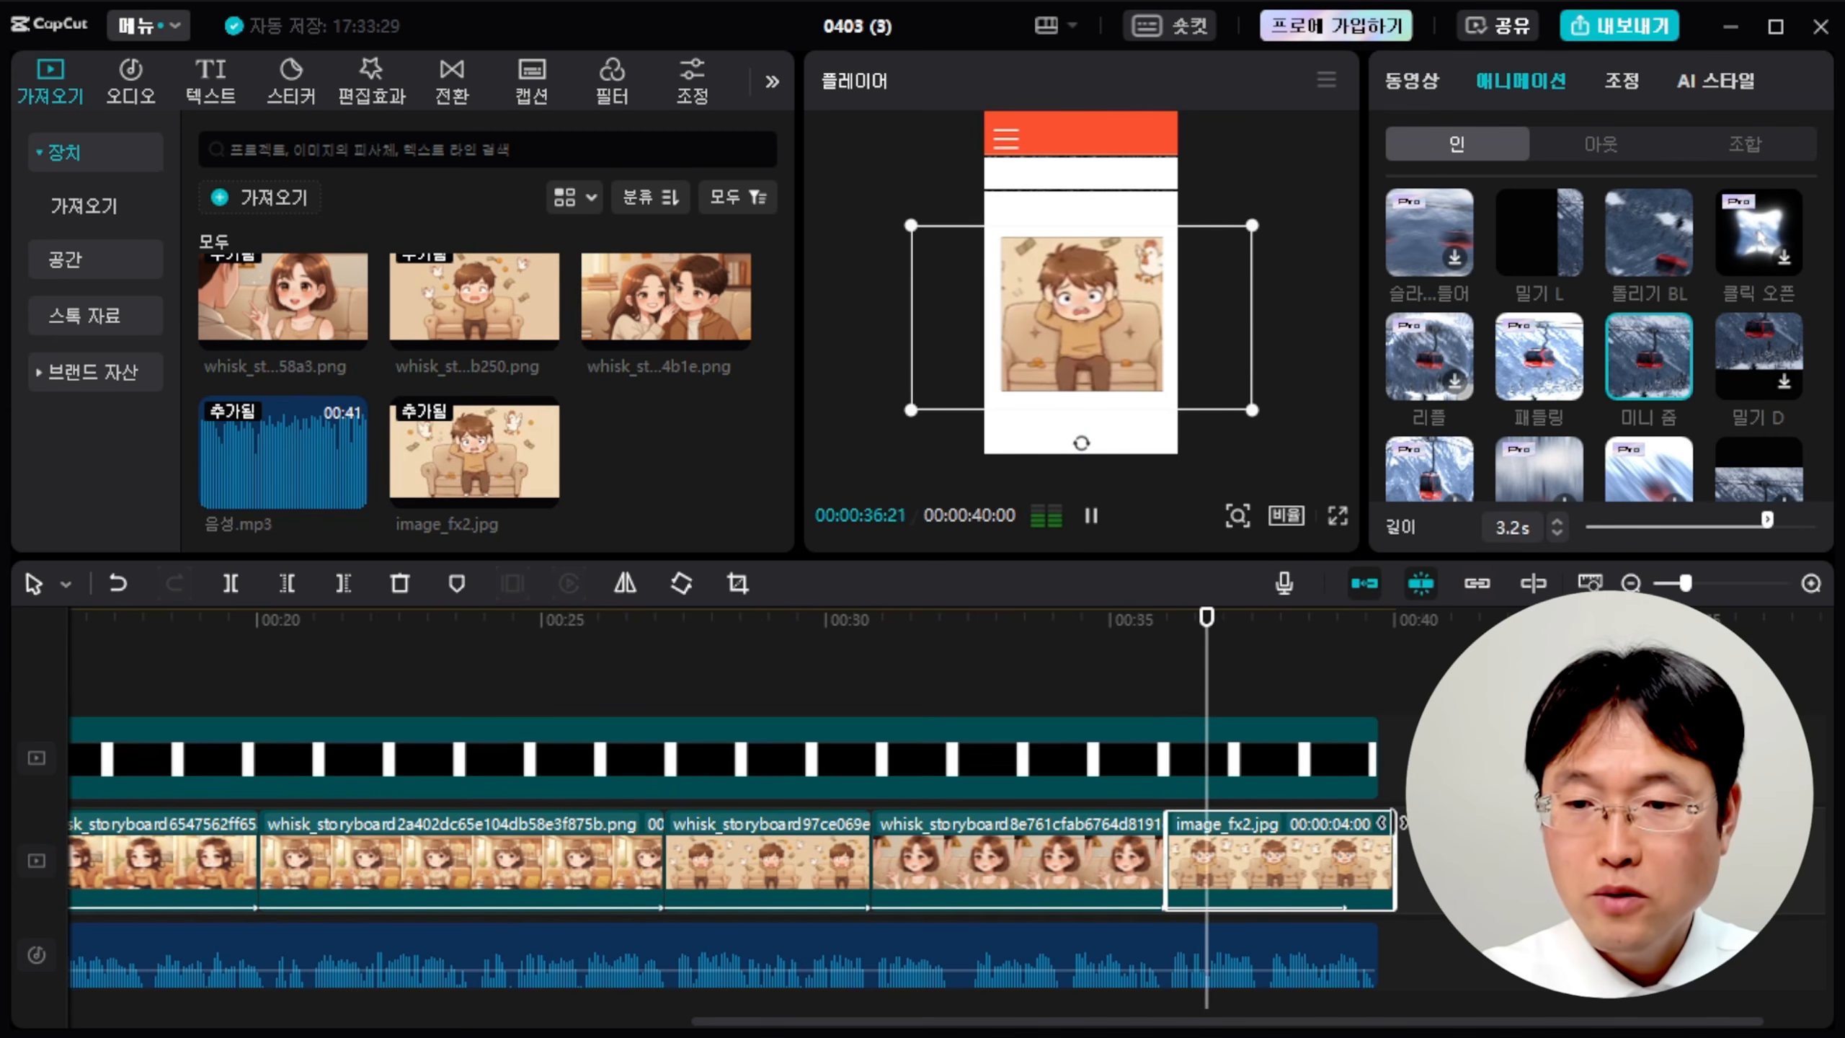
pyautogui.moveTo(1386, 820); pyautogui.dragTo(1264, 821)
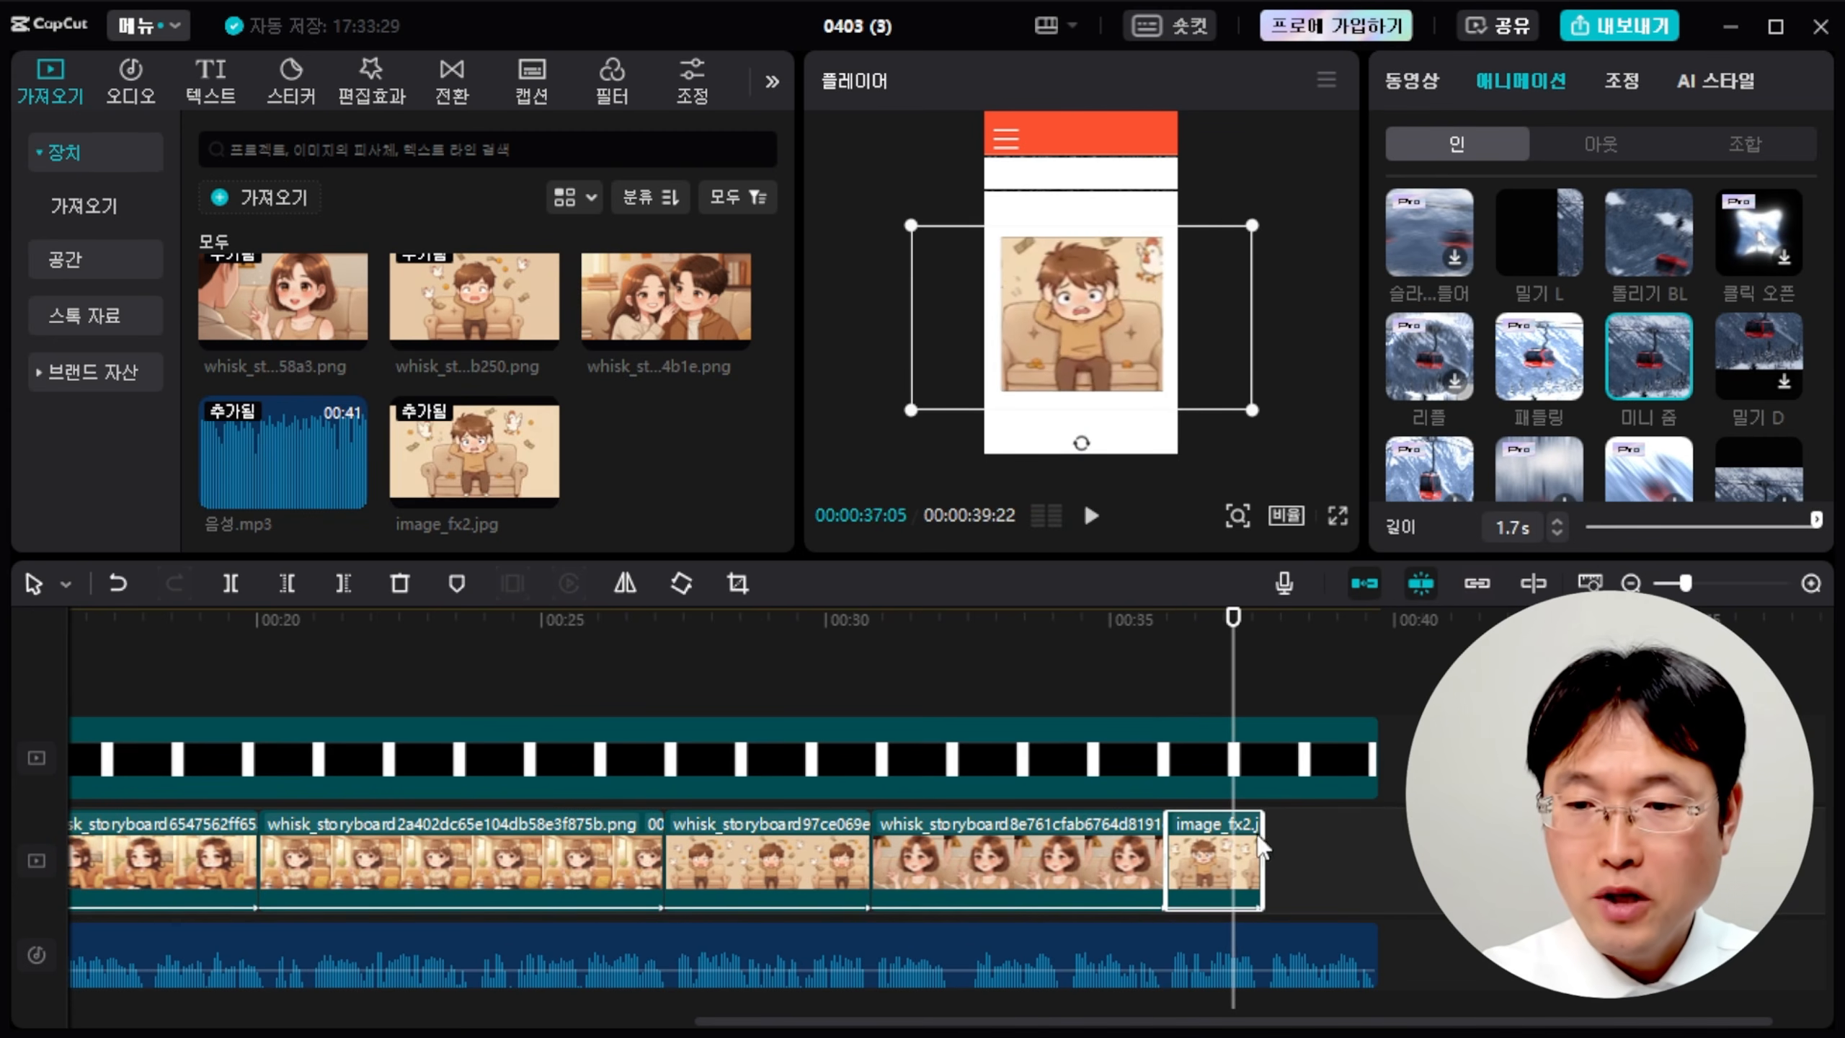
pyautogui.click(1152, 661)
pyautogui.moveTo(1152, 660); pyautogui.dragTo(1174, 661)
pyautogui.press('space')
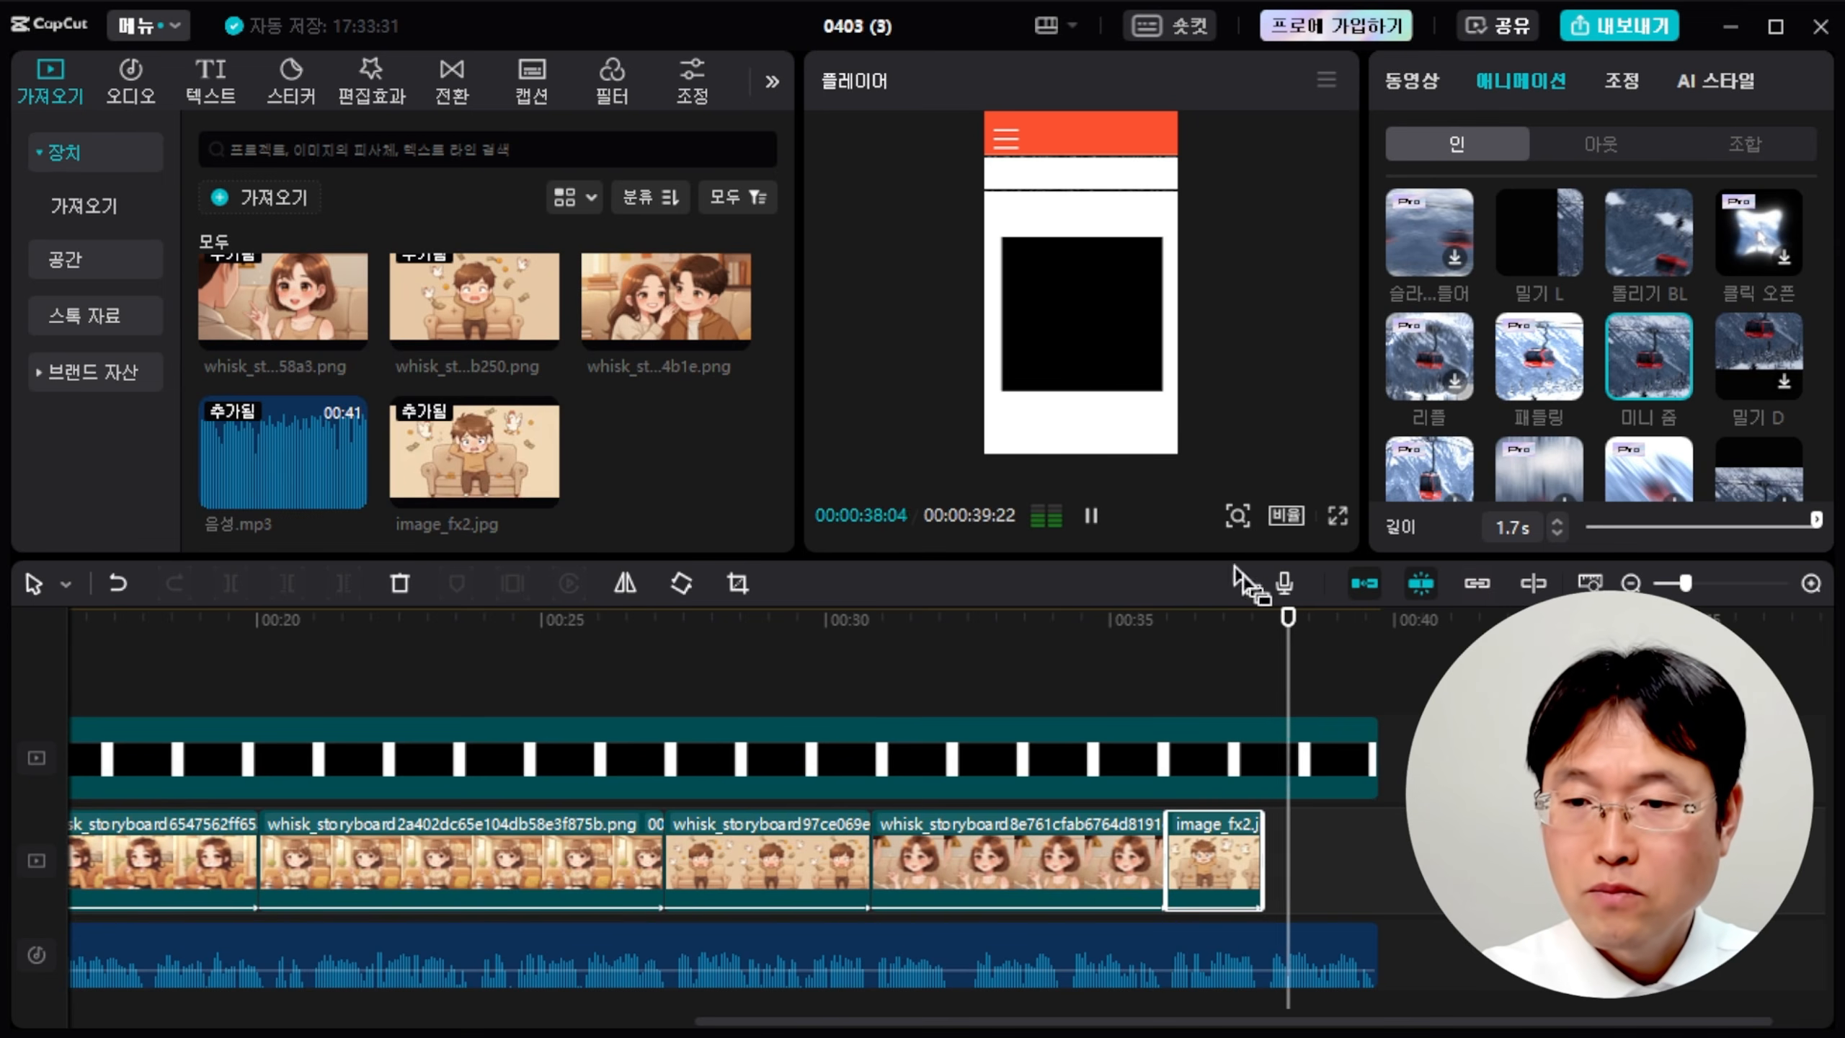
# Add the image ending in 4b1e.png at 00:00:37:20 and enlarge it to 164% at X 0, Y -379.
pyautogui.click(1269, 656)
pyautogui.moveTo(646, 294); pyautogui.dragTo(1254, 869)
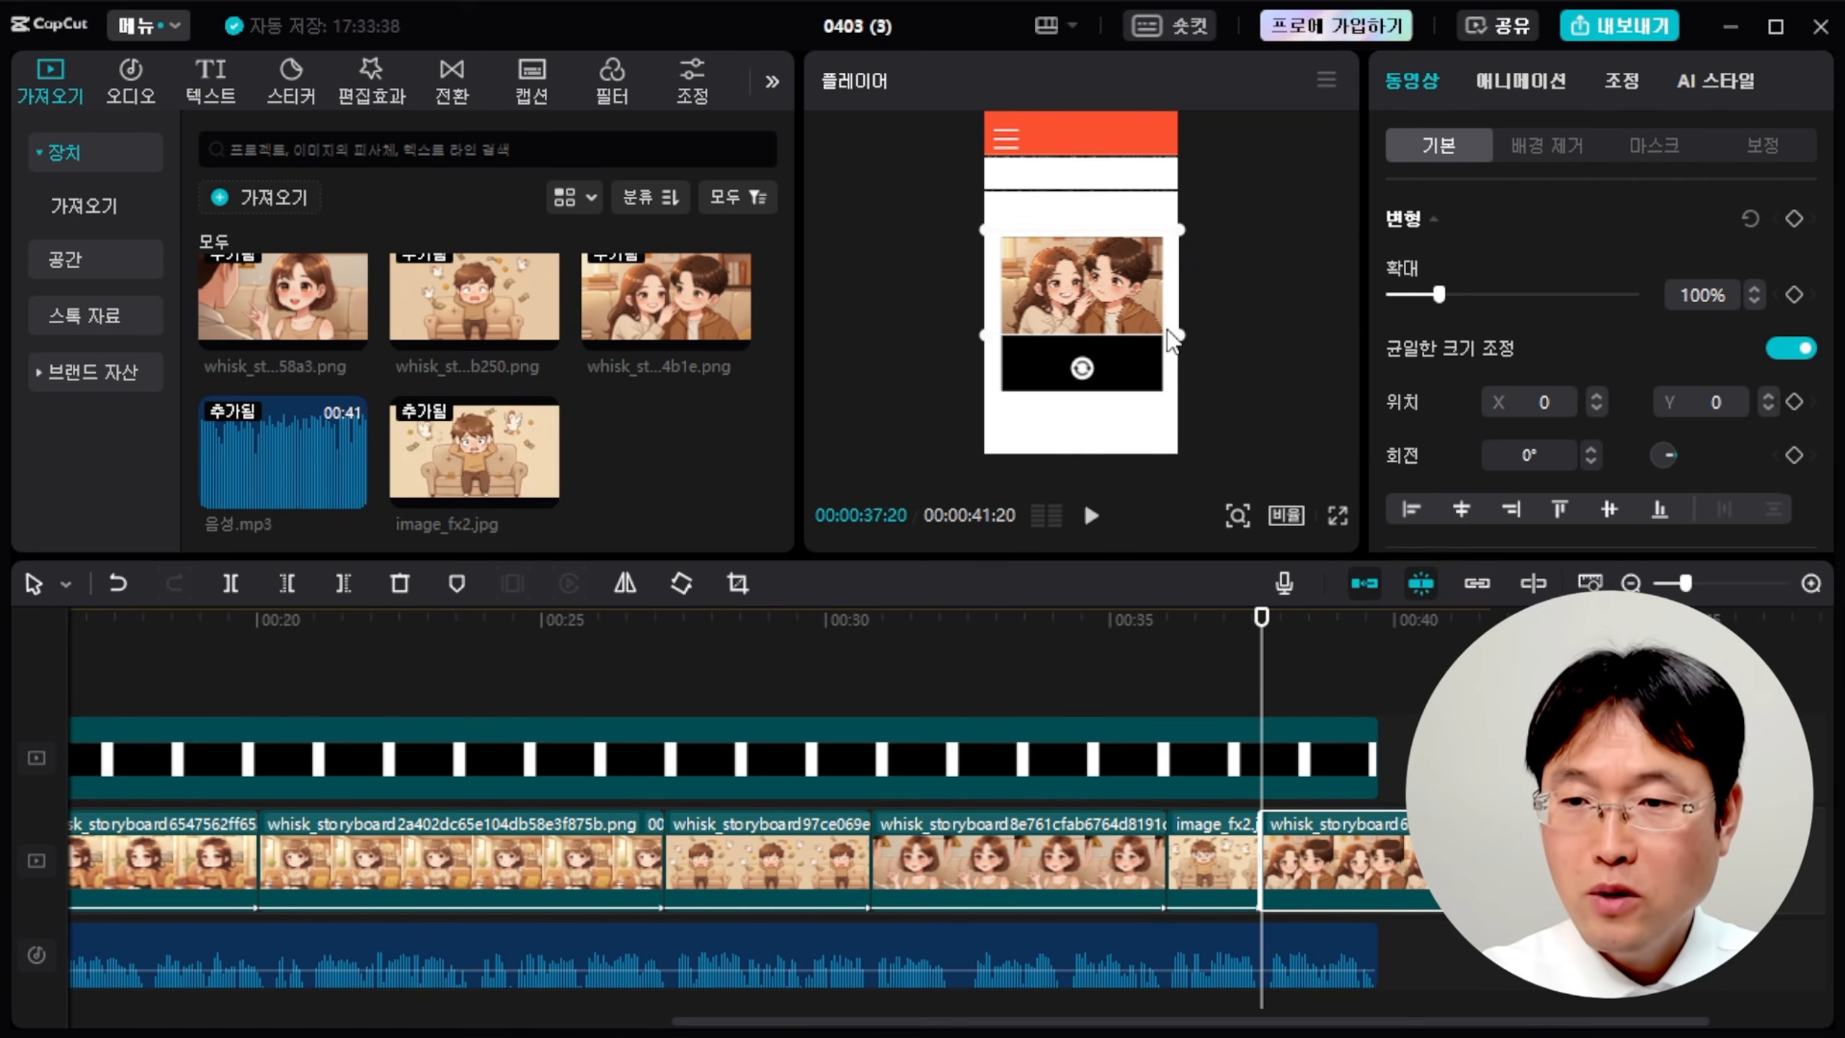
pyautogui.moveTo(1186, 338); pyautogui.dragTo(1299, 429)
pyautogui.moveTo(1261, 185); pyautogui.dragTo(1220, 207)
pyautogui.moveTo(1081, 299); pyautogui.dragTo(1080, 329)
pyautogui.moveTo(1219, 236); pyautogui.dragTo(1240, 225)
pyautogui.moveTo(1105, 334); pyautogui.dragTo(1105, 340)
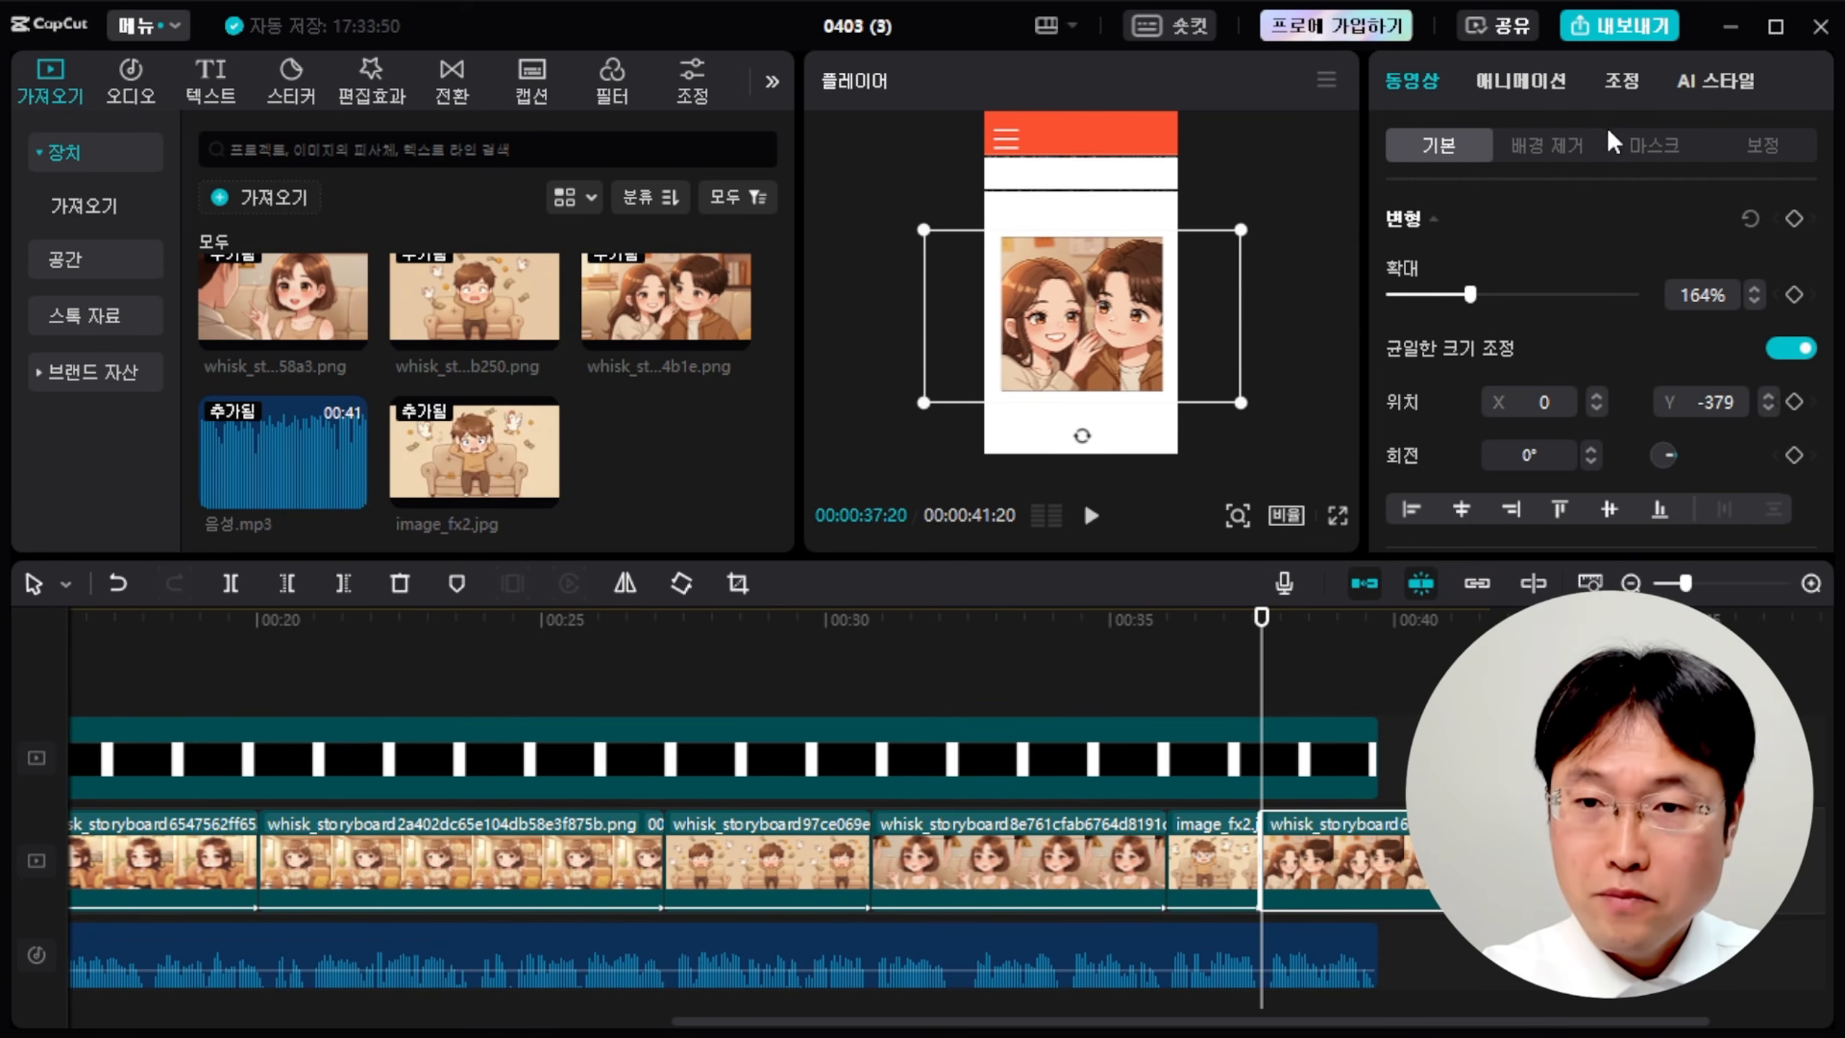
# Give the 4b1e.png clip a 2.1 s 미니 줌 entrance animation and trim it to end at 00:00:39:22 with the narration.
pyautogui.click(1524, 80)
pyautogui.click(1638, 393)
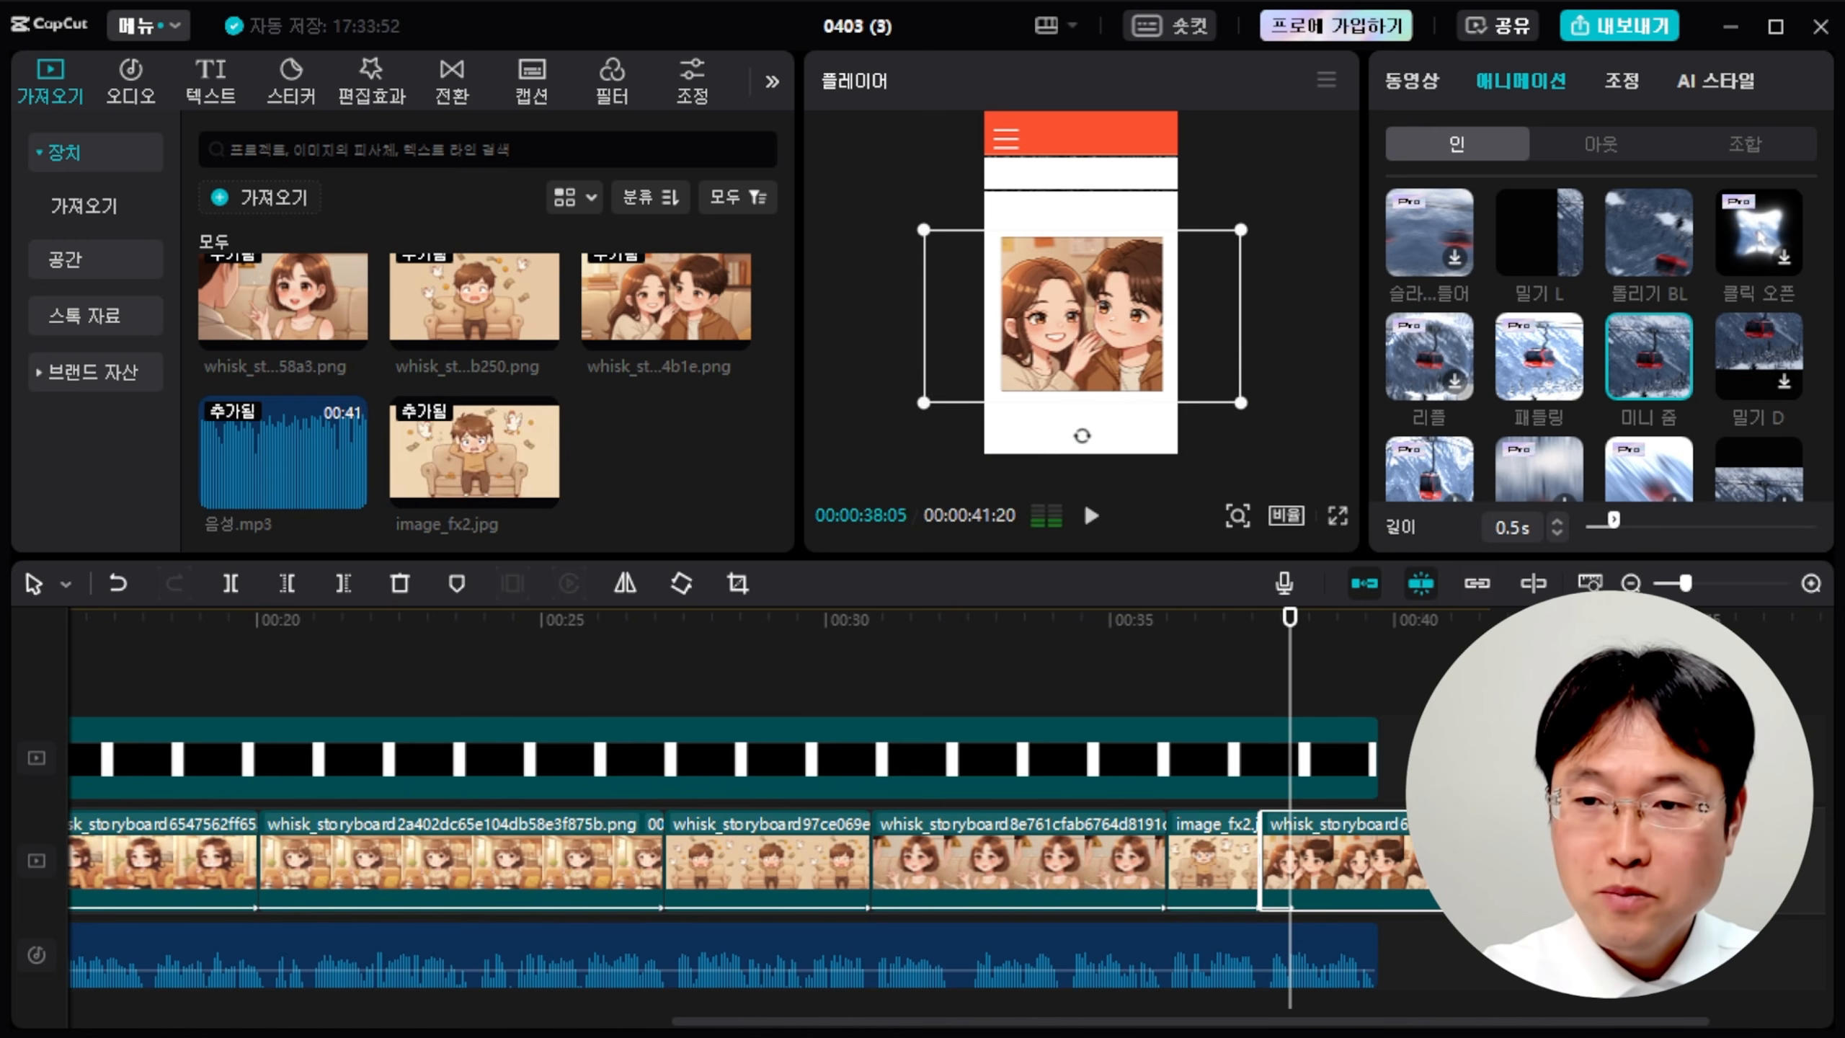
pyautogui.moveTo(1613, 520); pyautogui.dragTo(1650, 521)
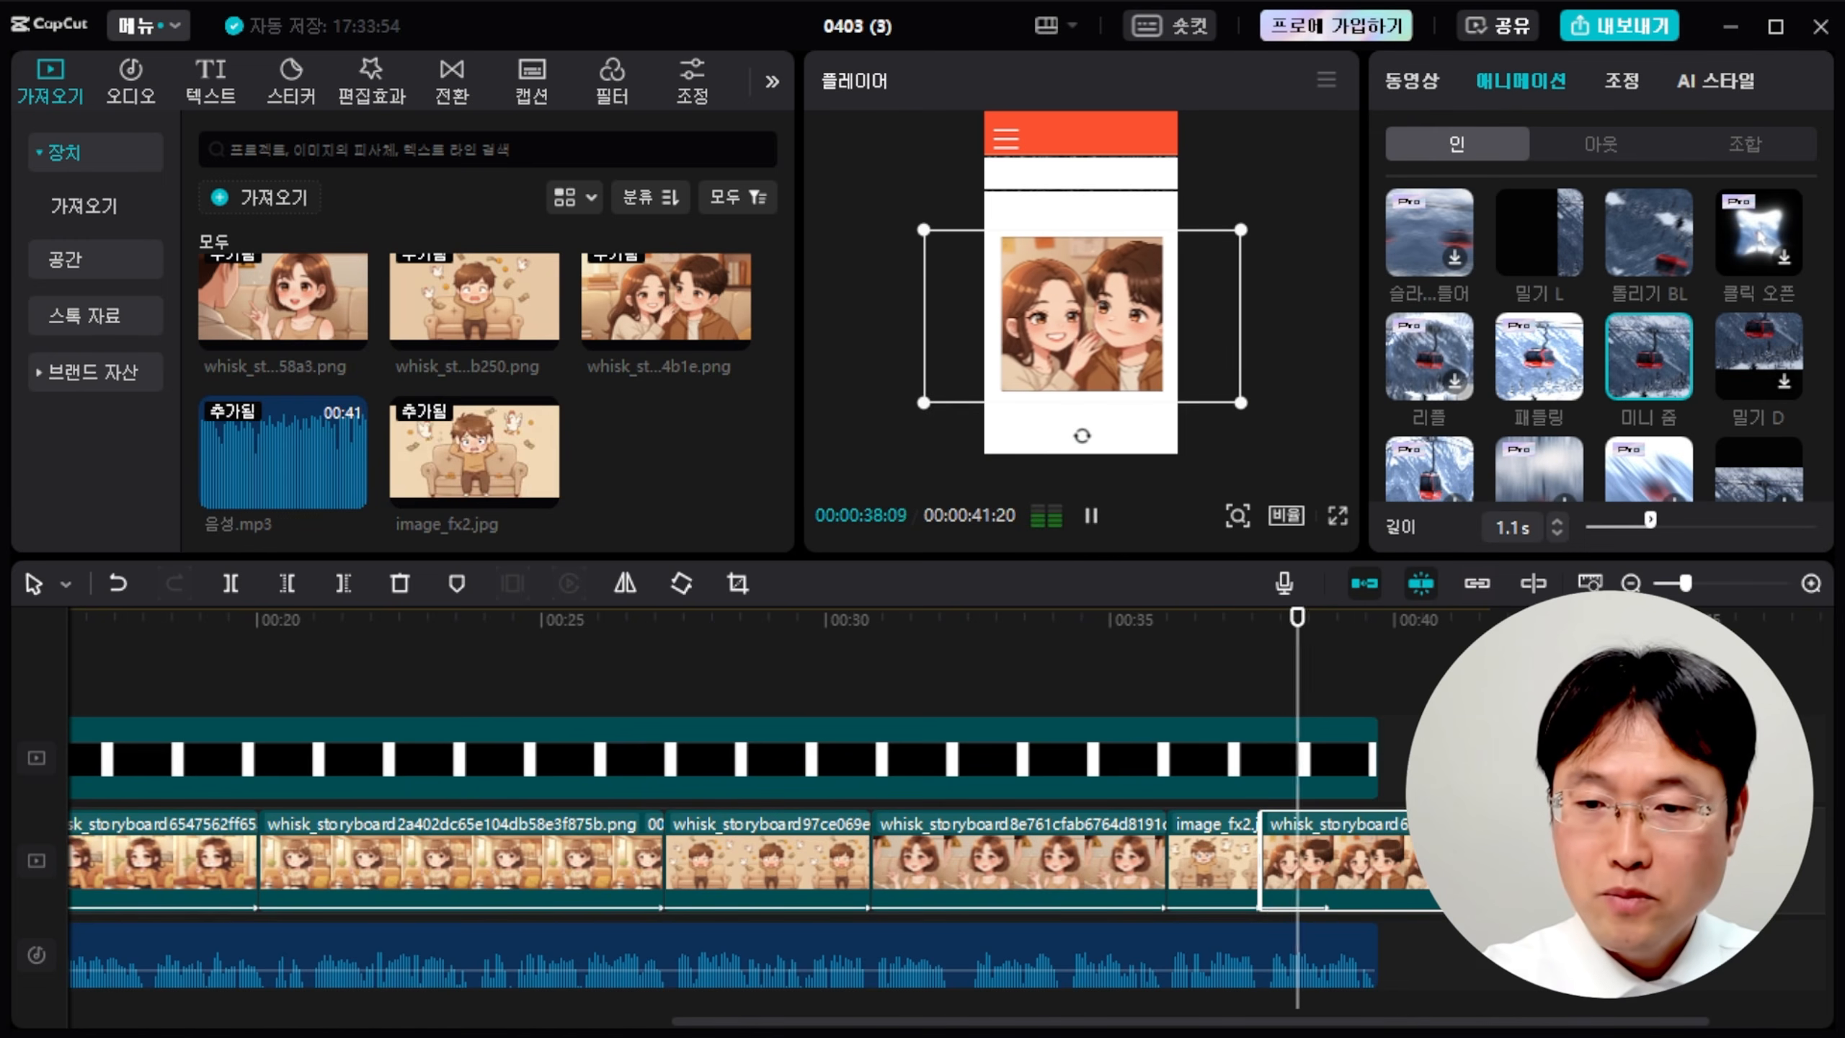
pyautogui.moveTo(1420, 821); pyautogui.dragTo(1378, 819)
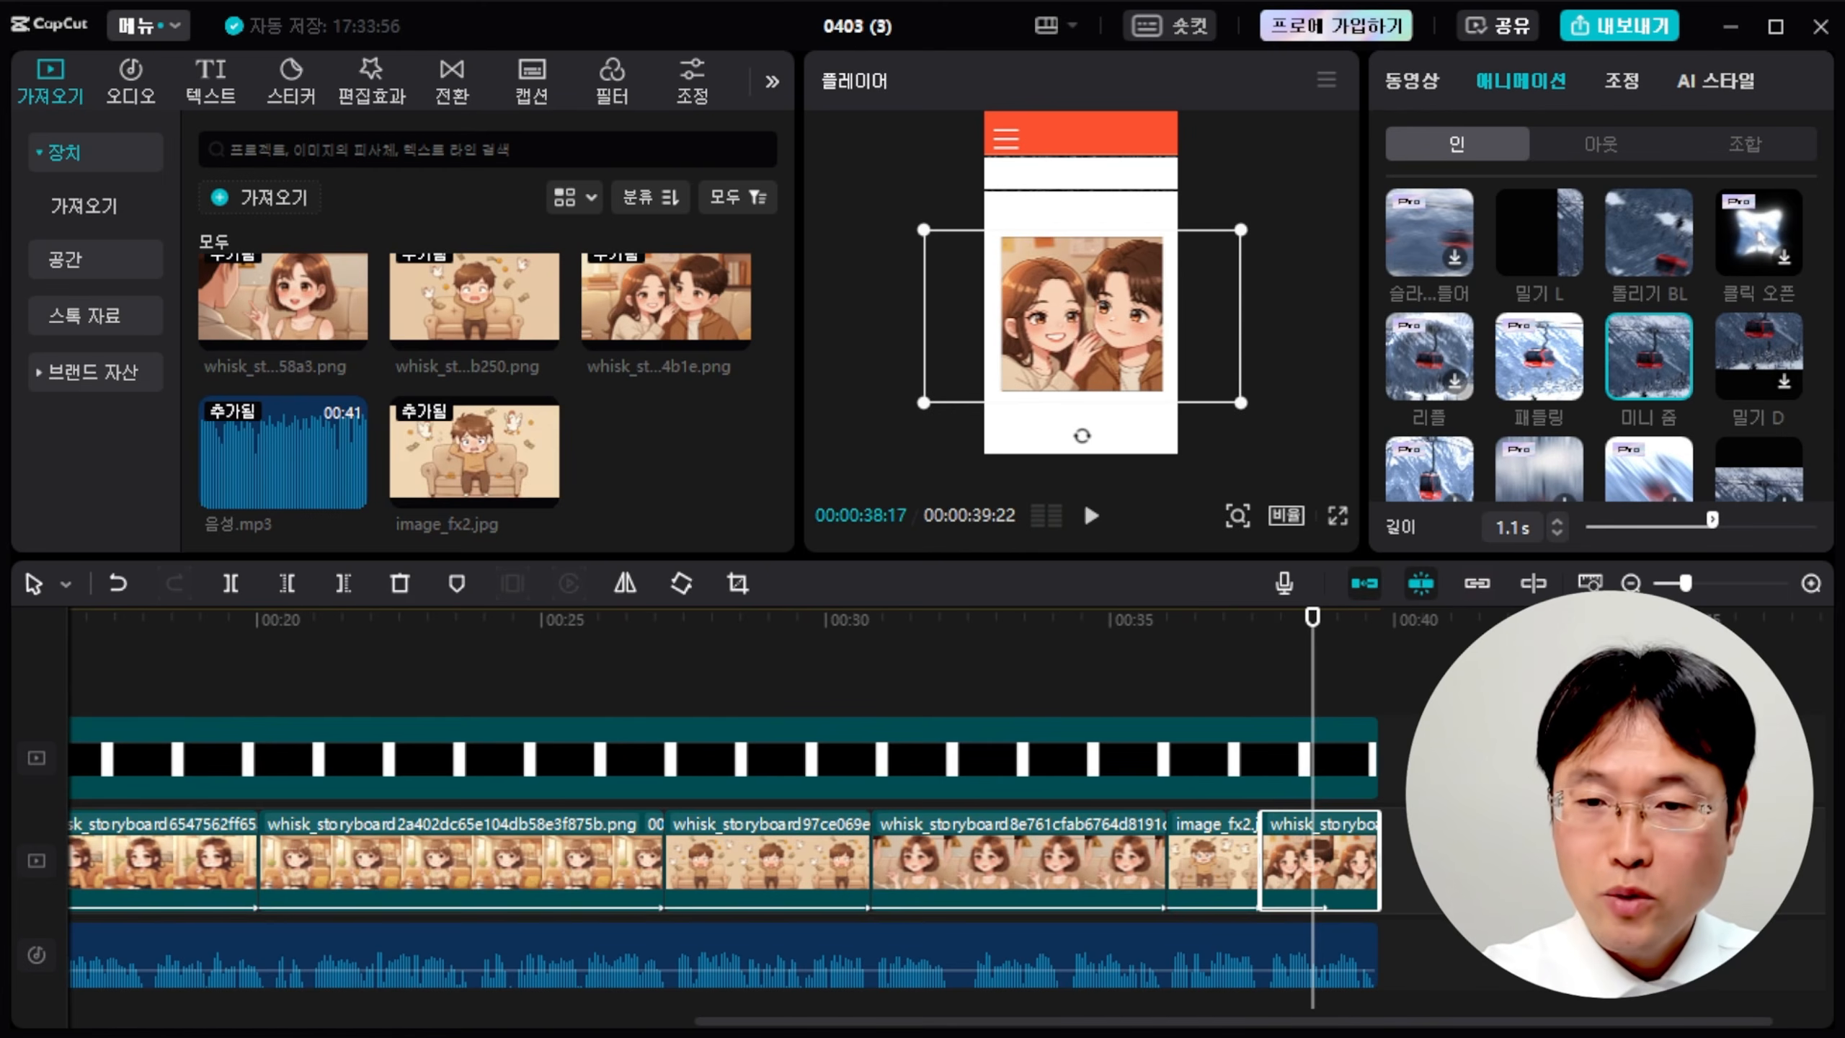
pyautogui.moveTo(1311, 624); pyautogui.dragTo(1195, 653)
pyautogui.press('space')
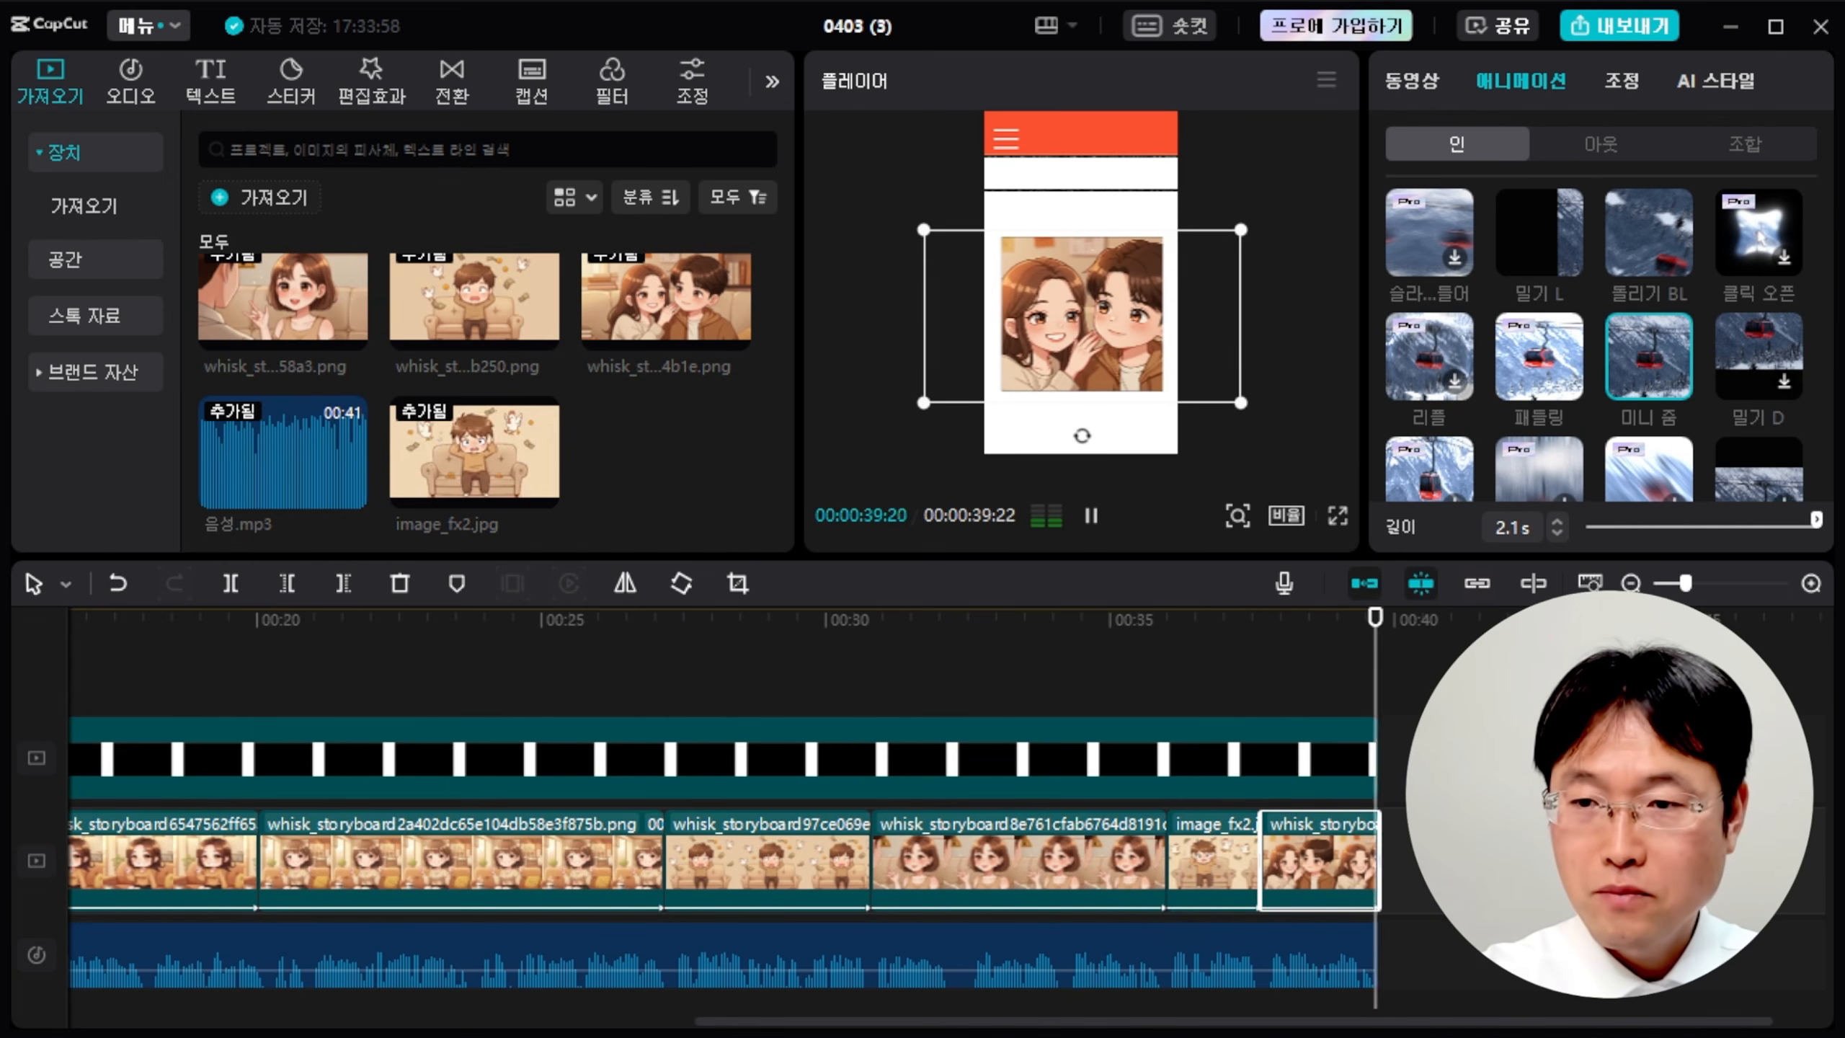
# Enlarge the preview area and add a 기본 텍스트 layer at the start of the timeline, above the template image.
pyautogui.moveTo(1376, 619); pyautogui.dragTo(135, 651)
pyautogui.moveTo(136, 651); pyautogui.dragTo(8, 688)
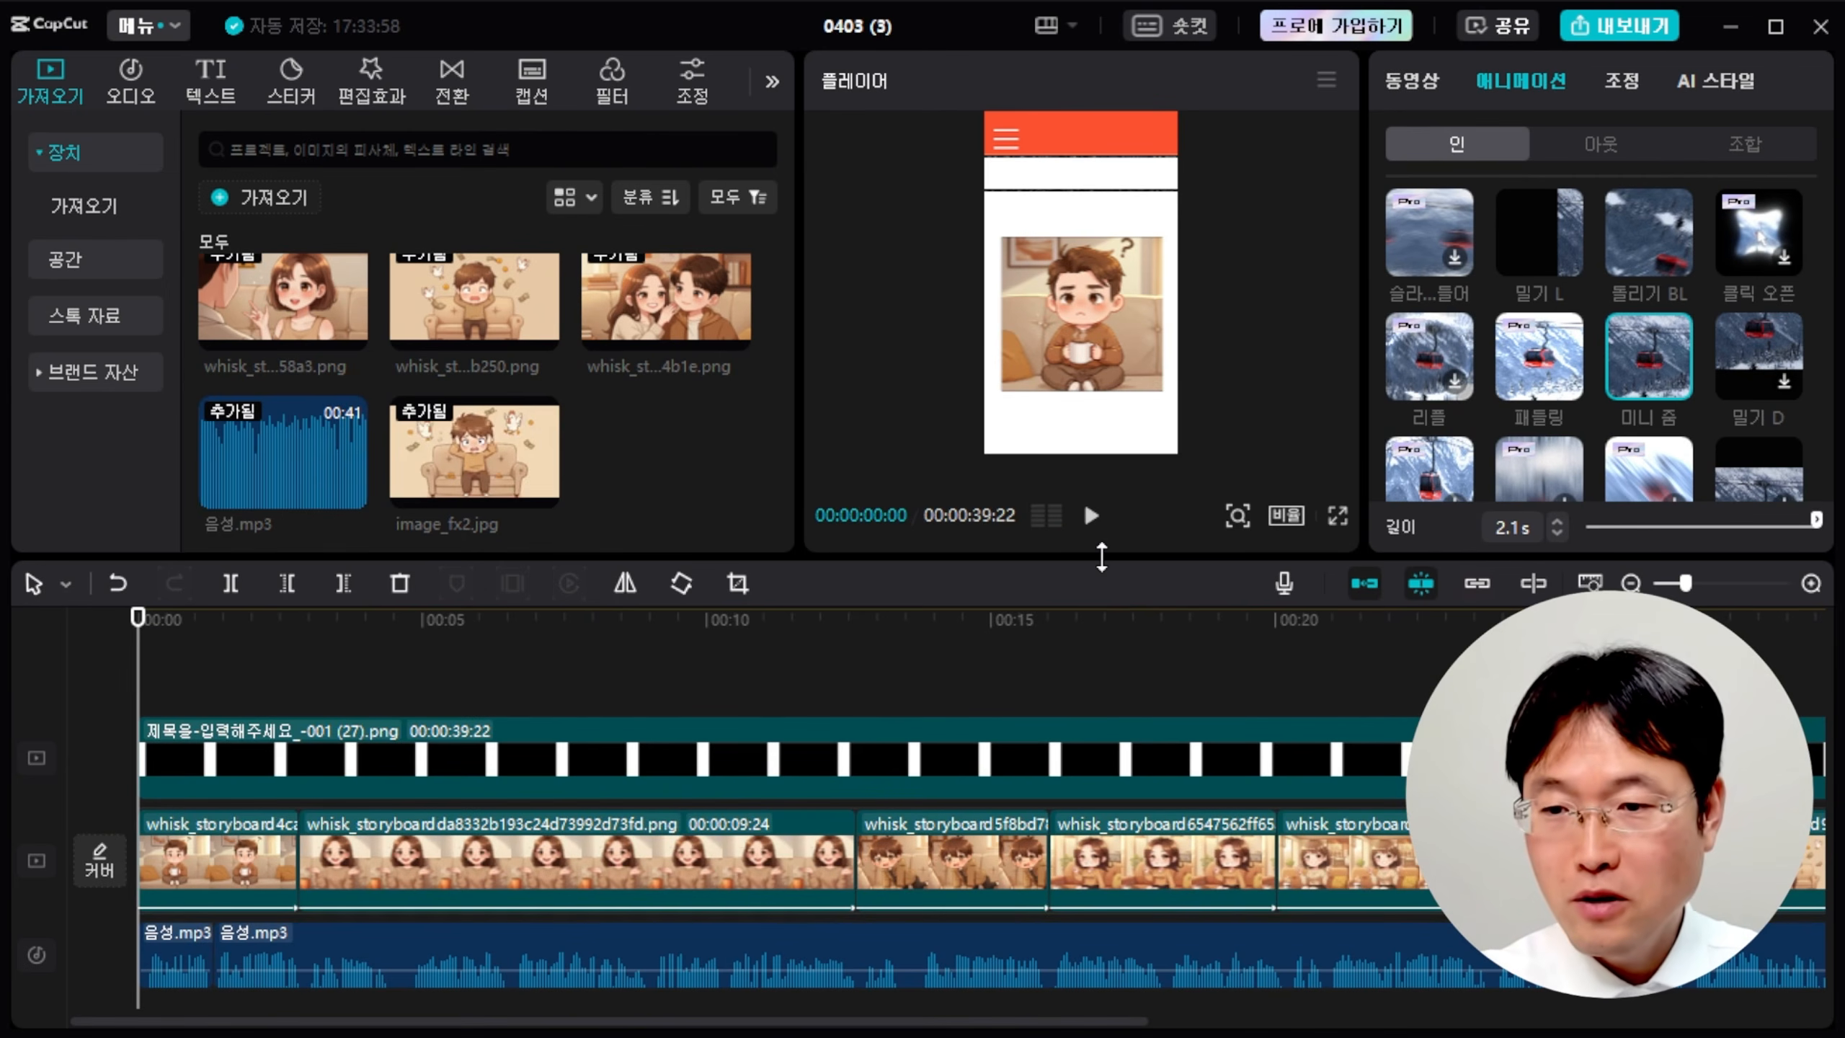
pyautogui.moveTo(1102, 556); pyautogui.dragTo(1102, 745)
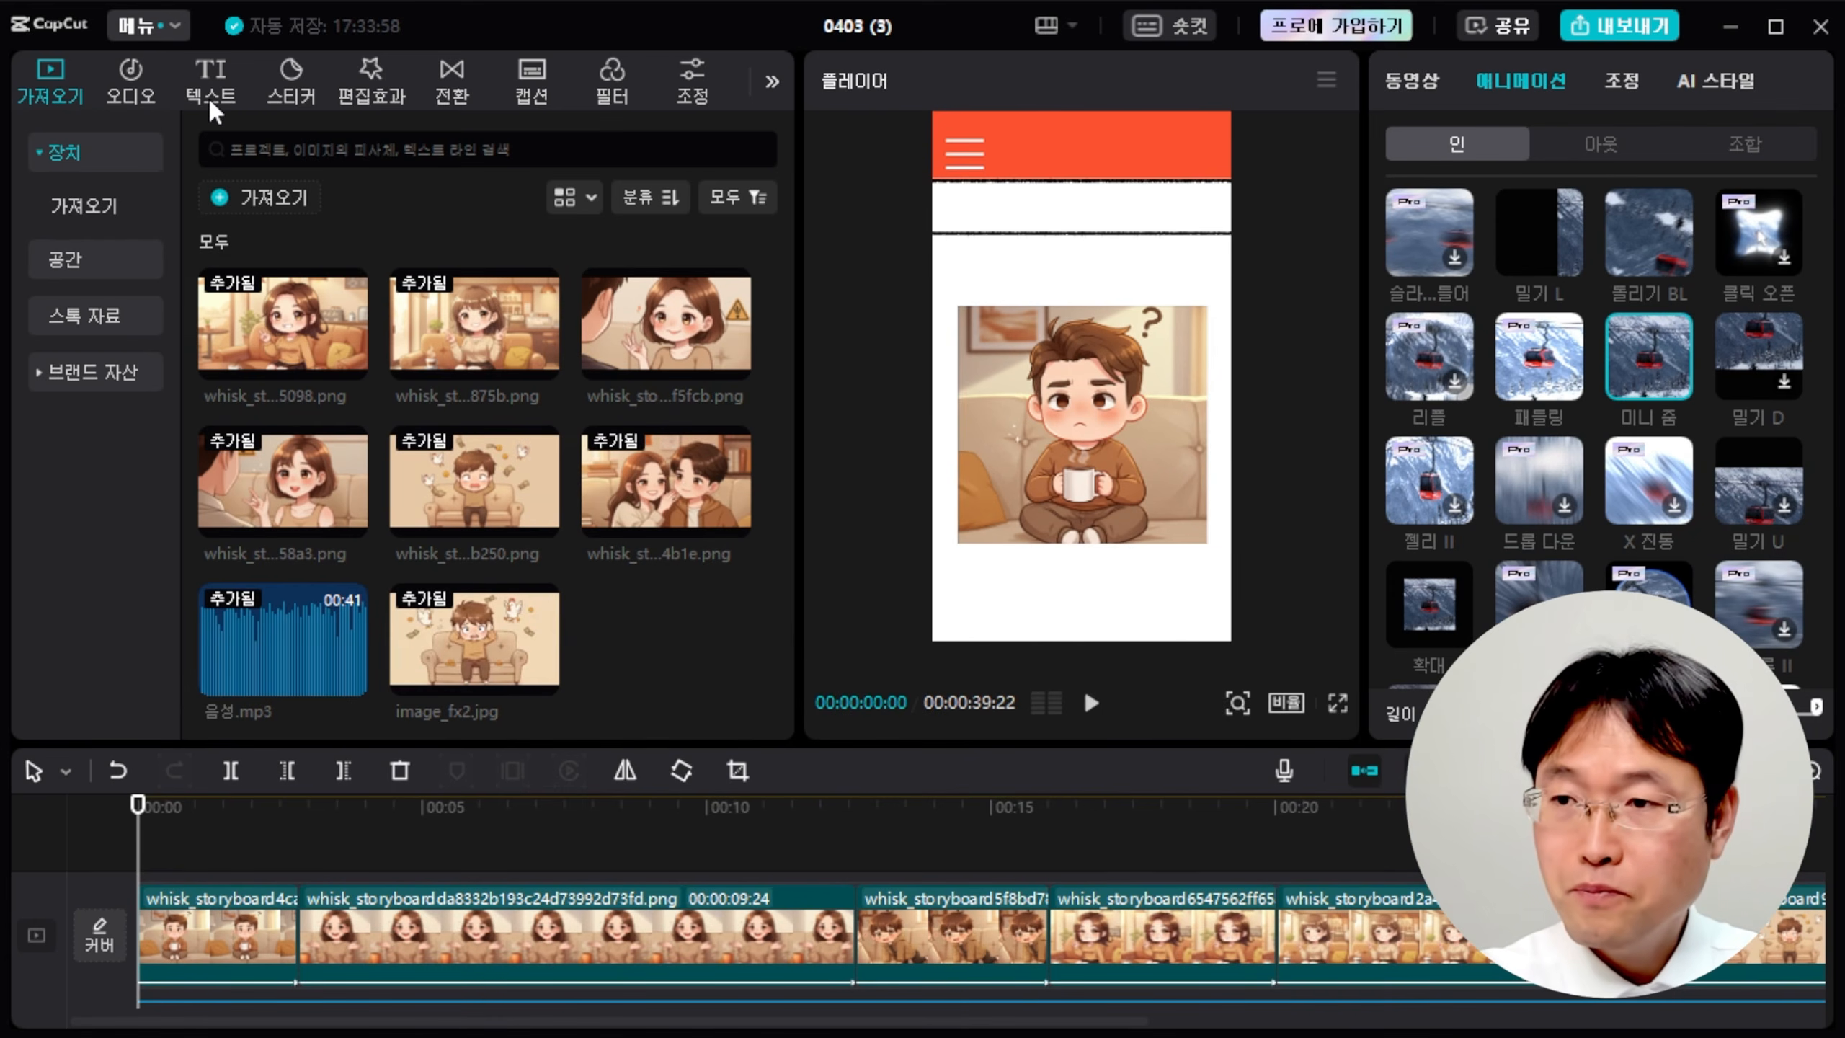
pyautogui.click(212, 109)
pyautogui.moveTo(266, 226); pyautogui.dragTo(137, 829)
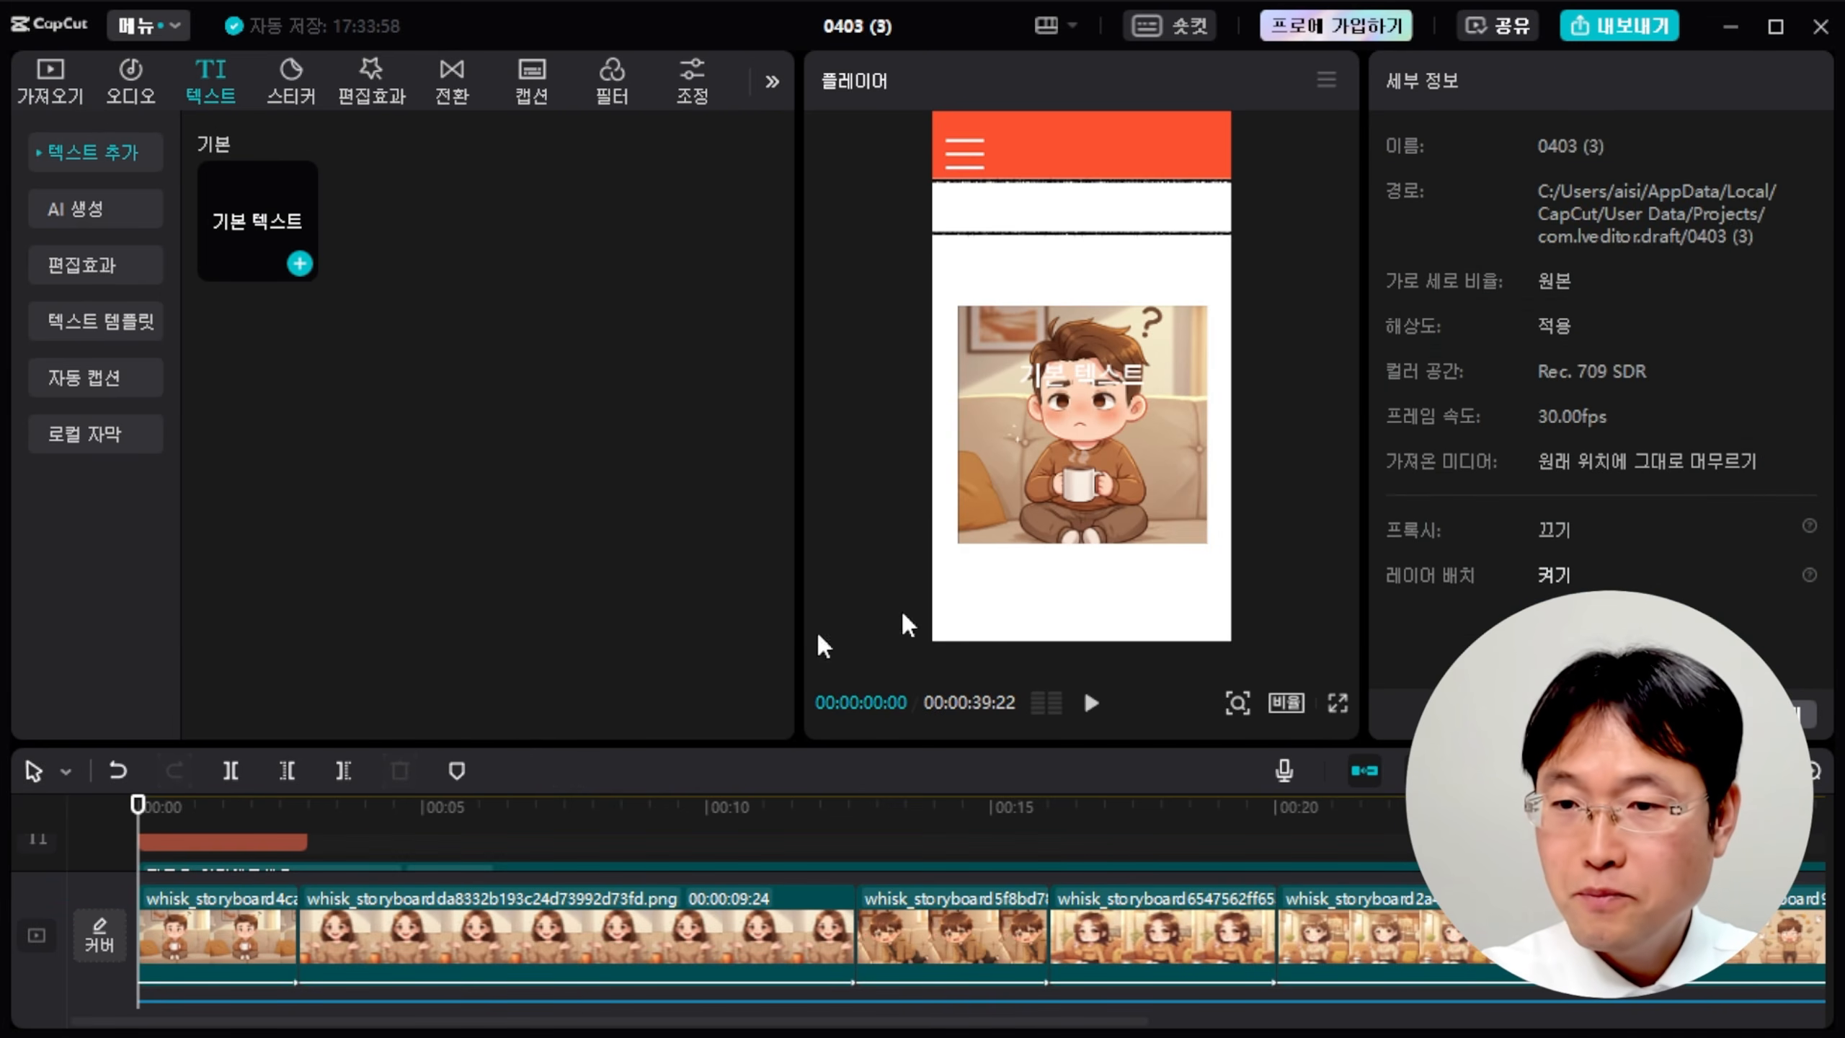
# Set the new text's colour to black and move it onto the orange header bar.
pyautogui.click(1118, 385)
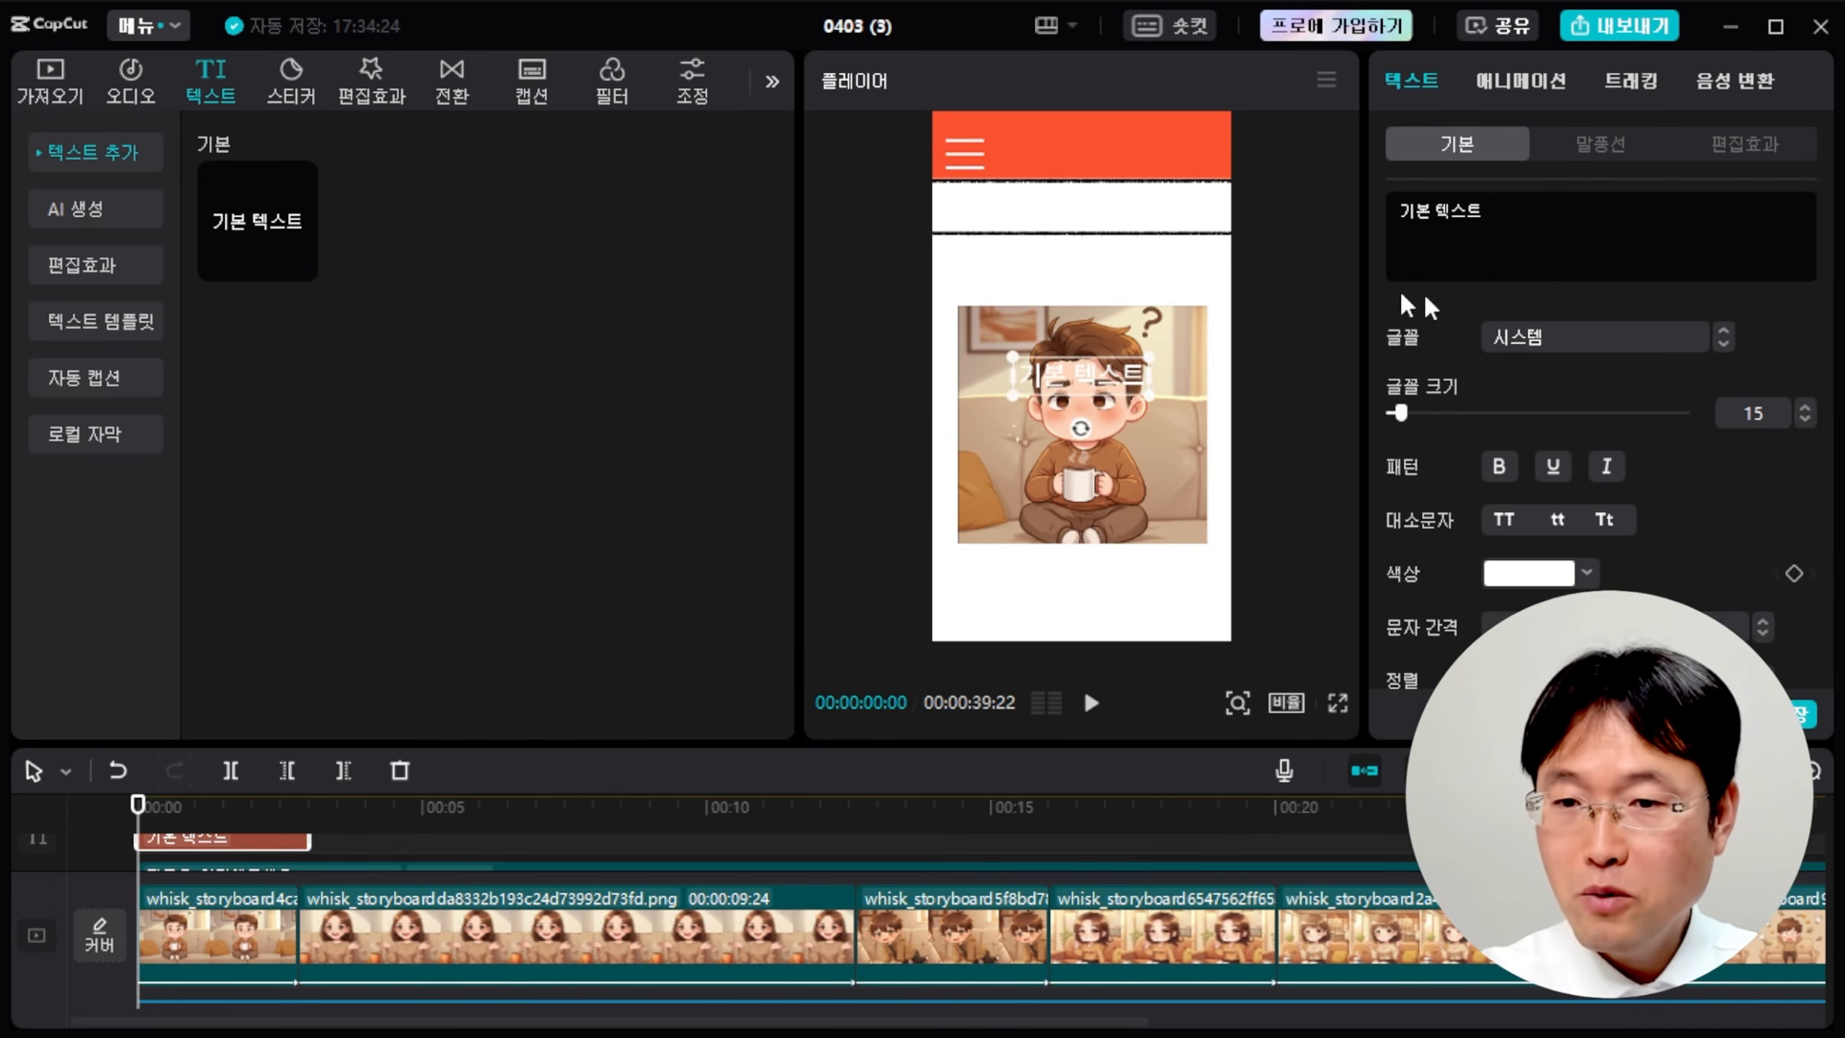
pyautogui.click(1587, 575)
pyautogui.moveTo(1428, 670); pyautogui.dragTo(1390, 785)
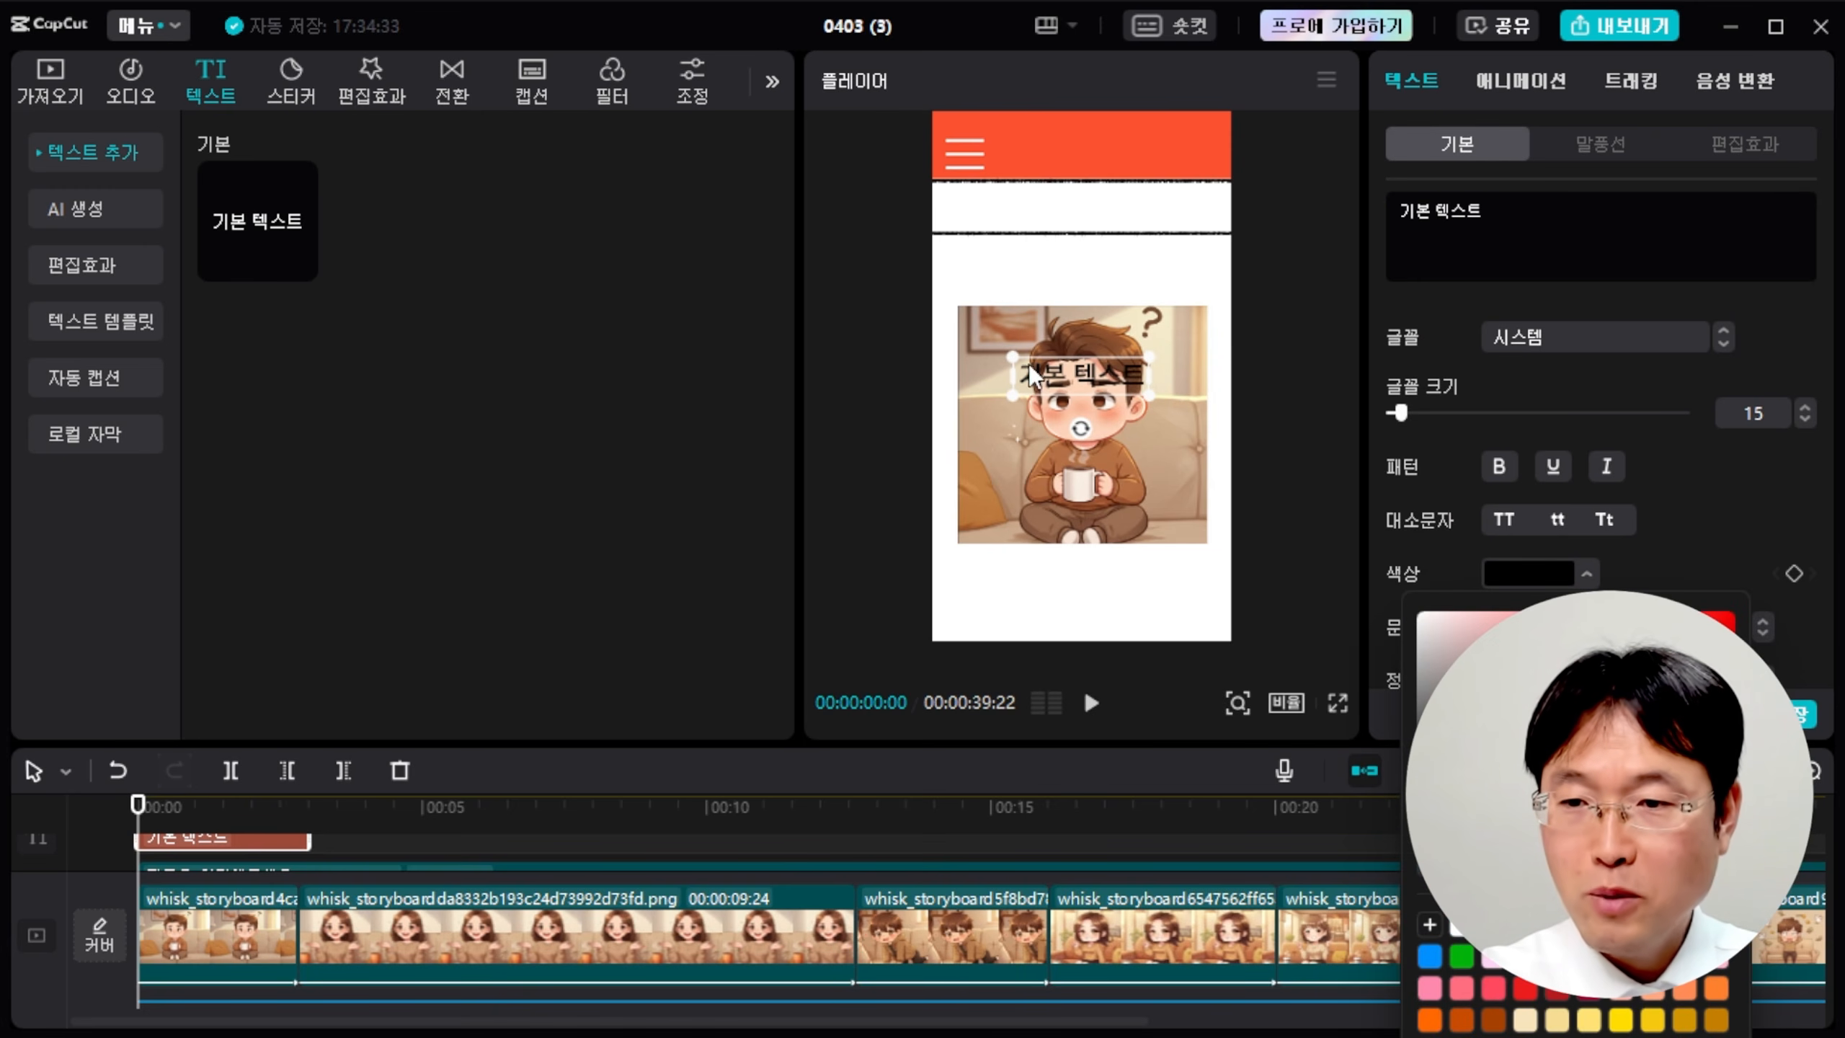
pyautogui.moveTo(1125, 378); pyautogui.dragTo(1115, 164)
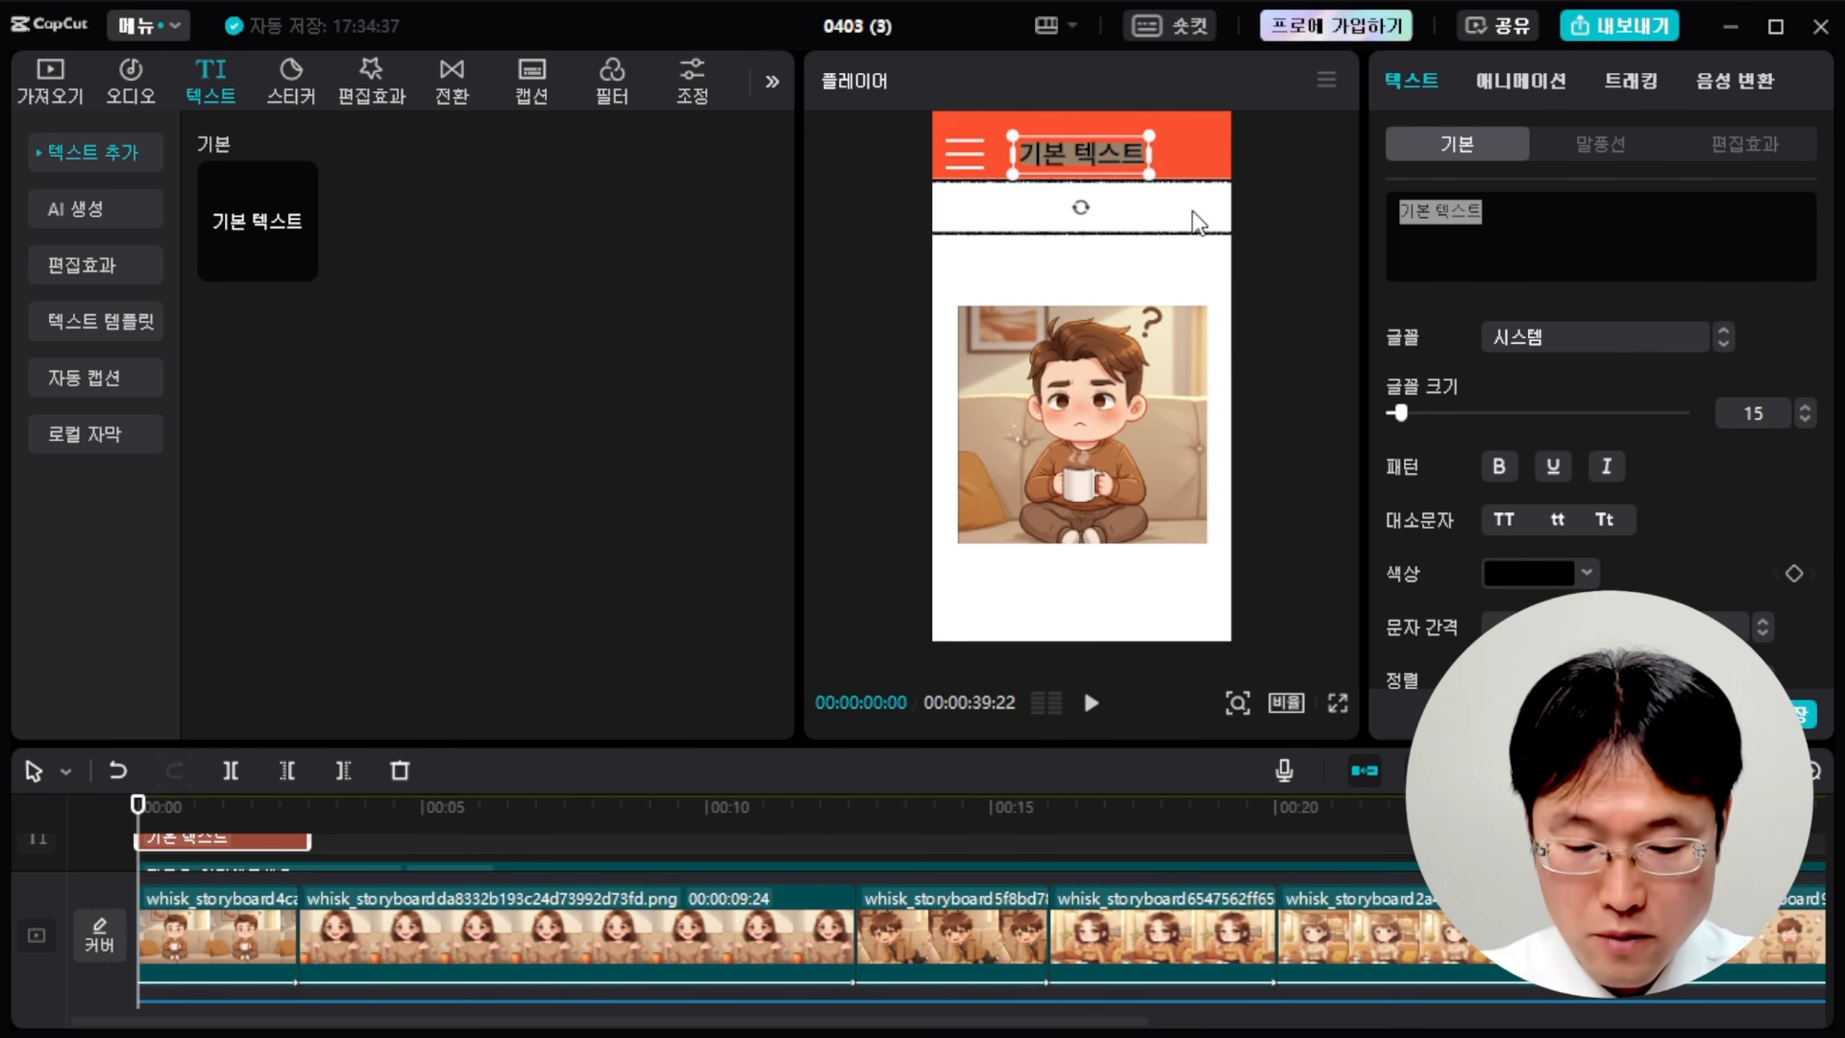
# Replace the header's placeholder text with 썰입니다 and adjust its position within the orange bar.
pyautogui.write('써')
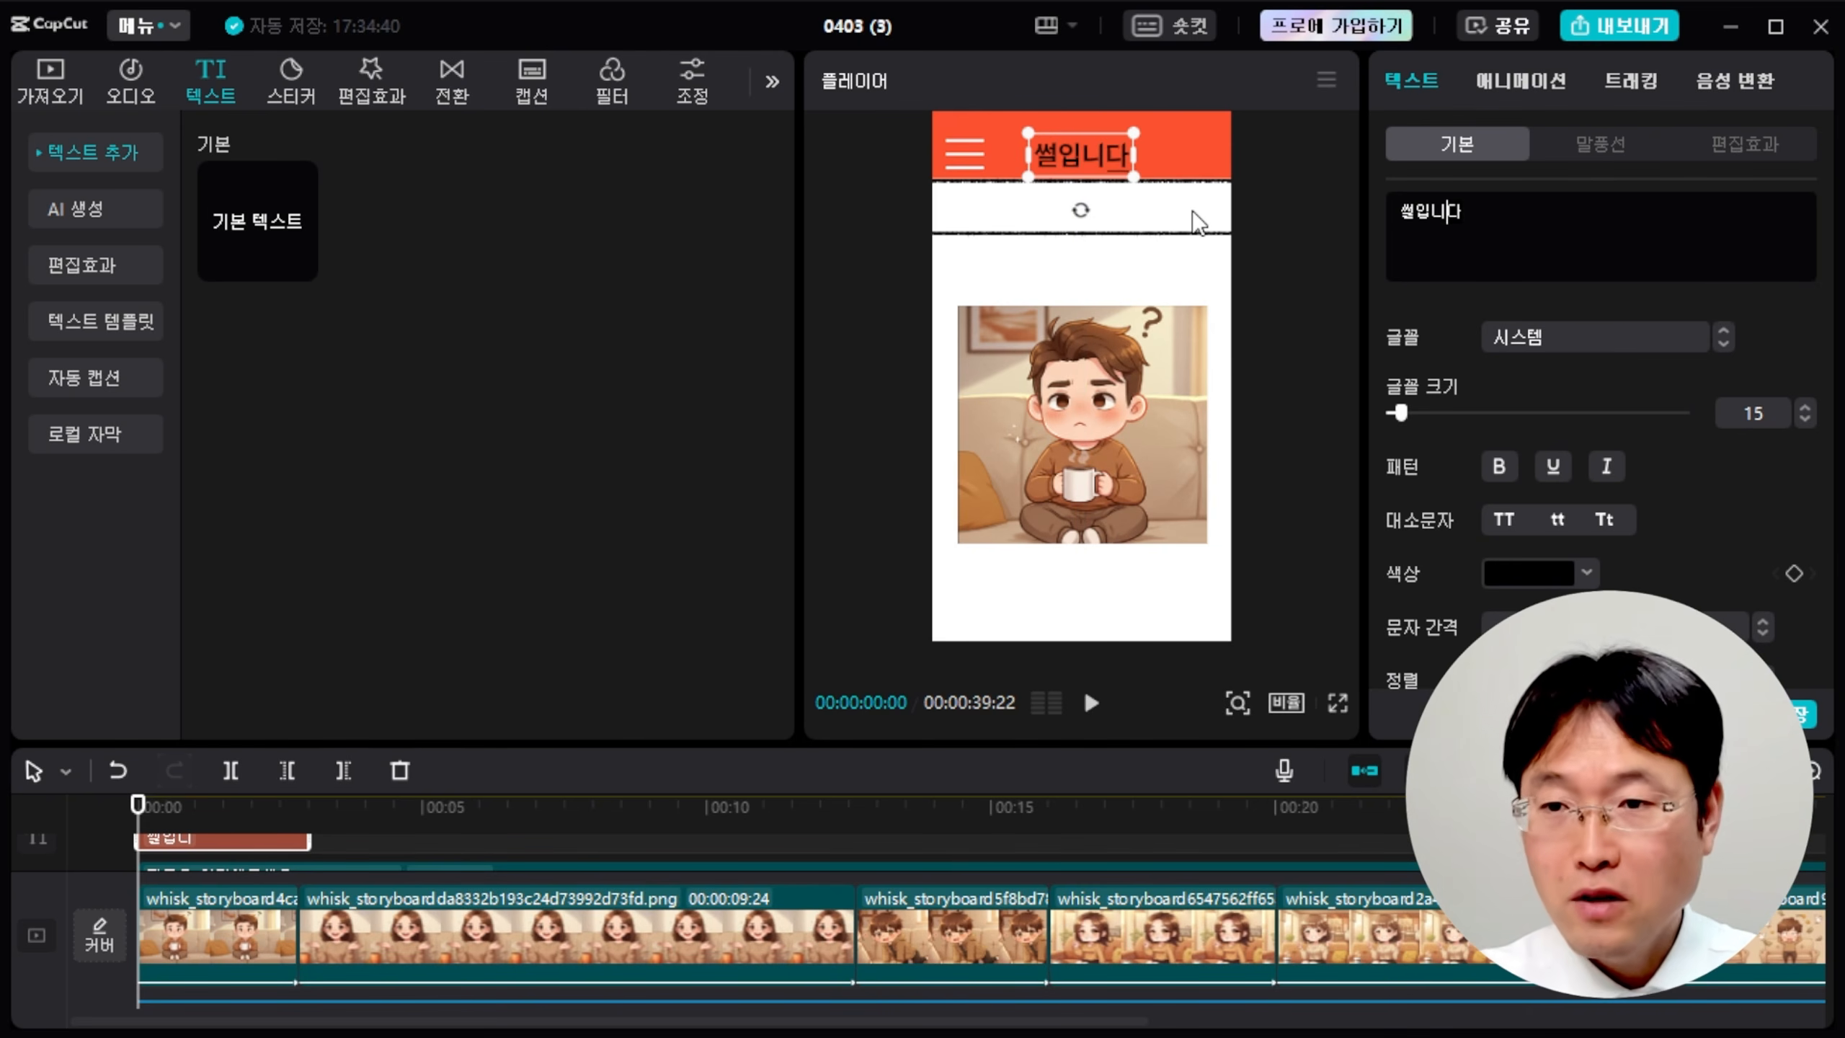
pyautogui.click(1105, 89)
pyautogui.moveTo(1113, 156)
pyautogui.mouseDown()
pyautogui.moveTo(1103, 128)
pyautogui.moveTo(1119, 156)
pyautogui.mouseUp()
pyautogui.click(1267, 174)
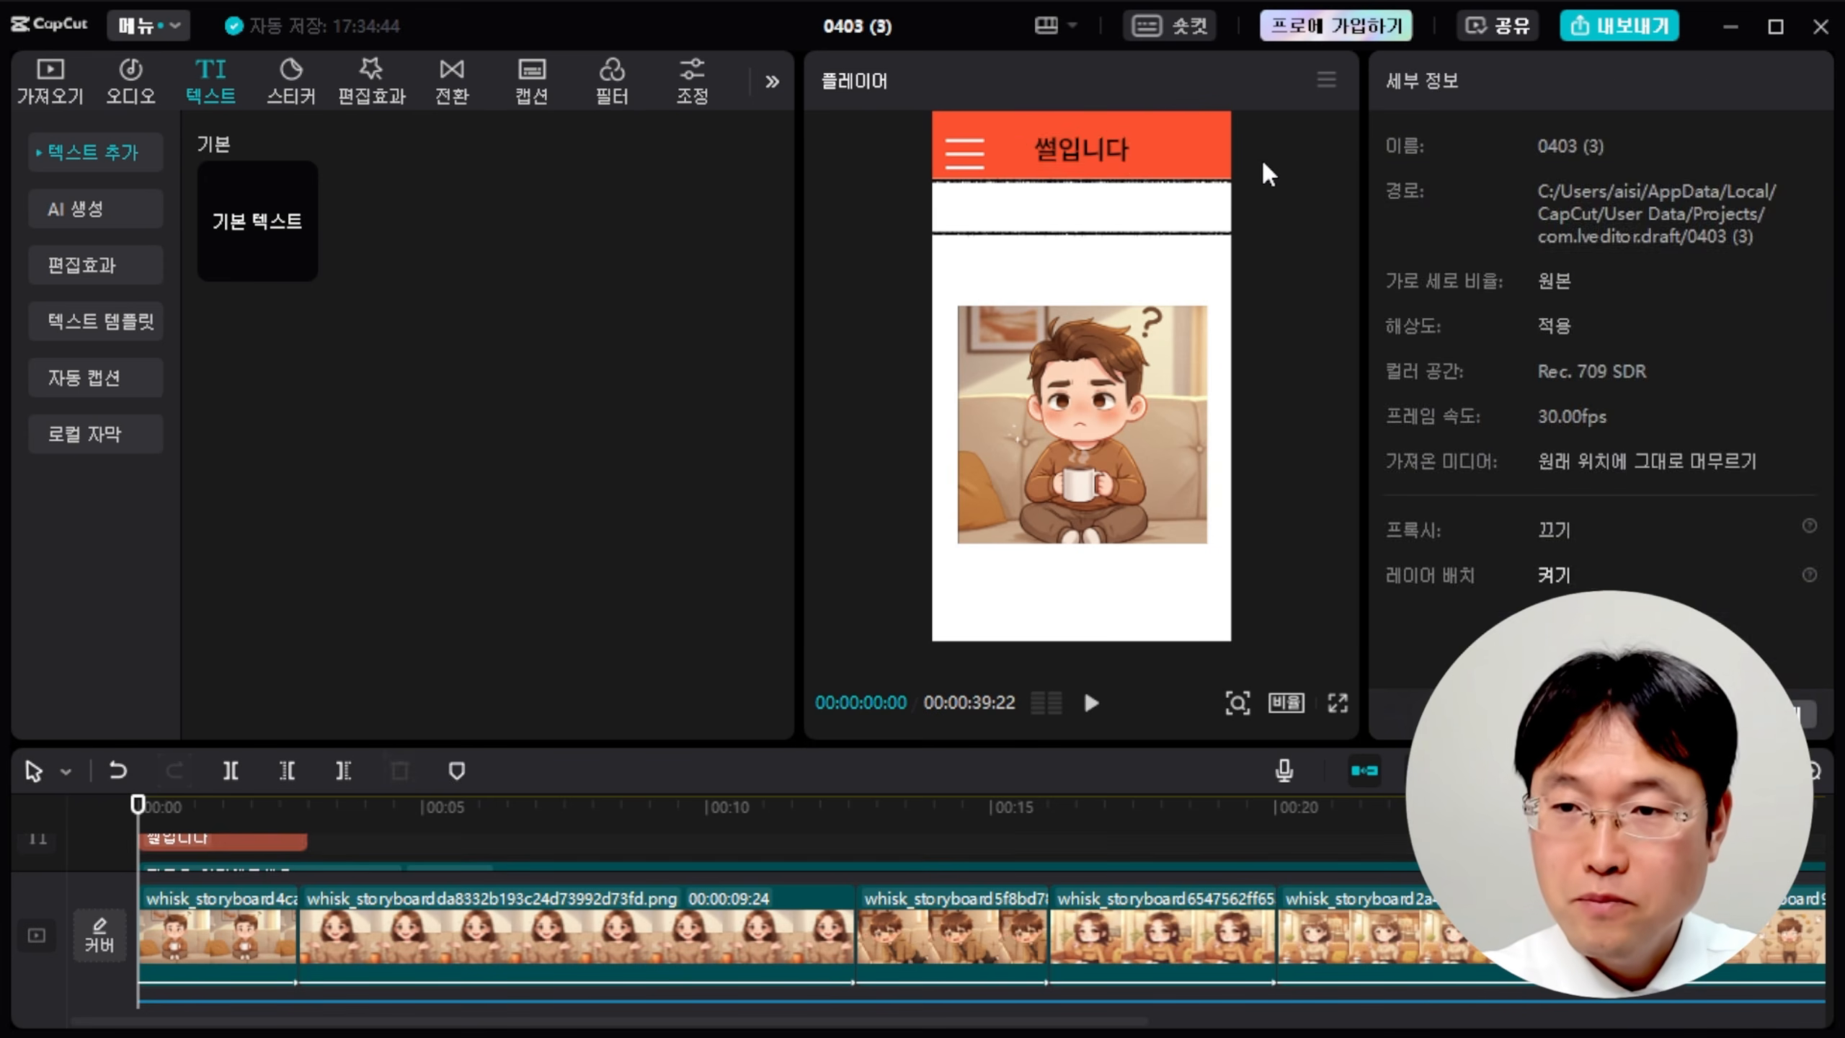
pyautogui.click(1133, 153)
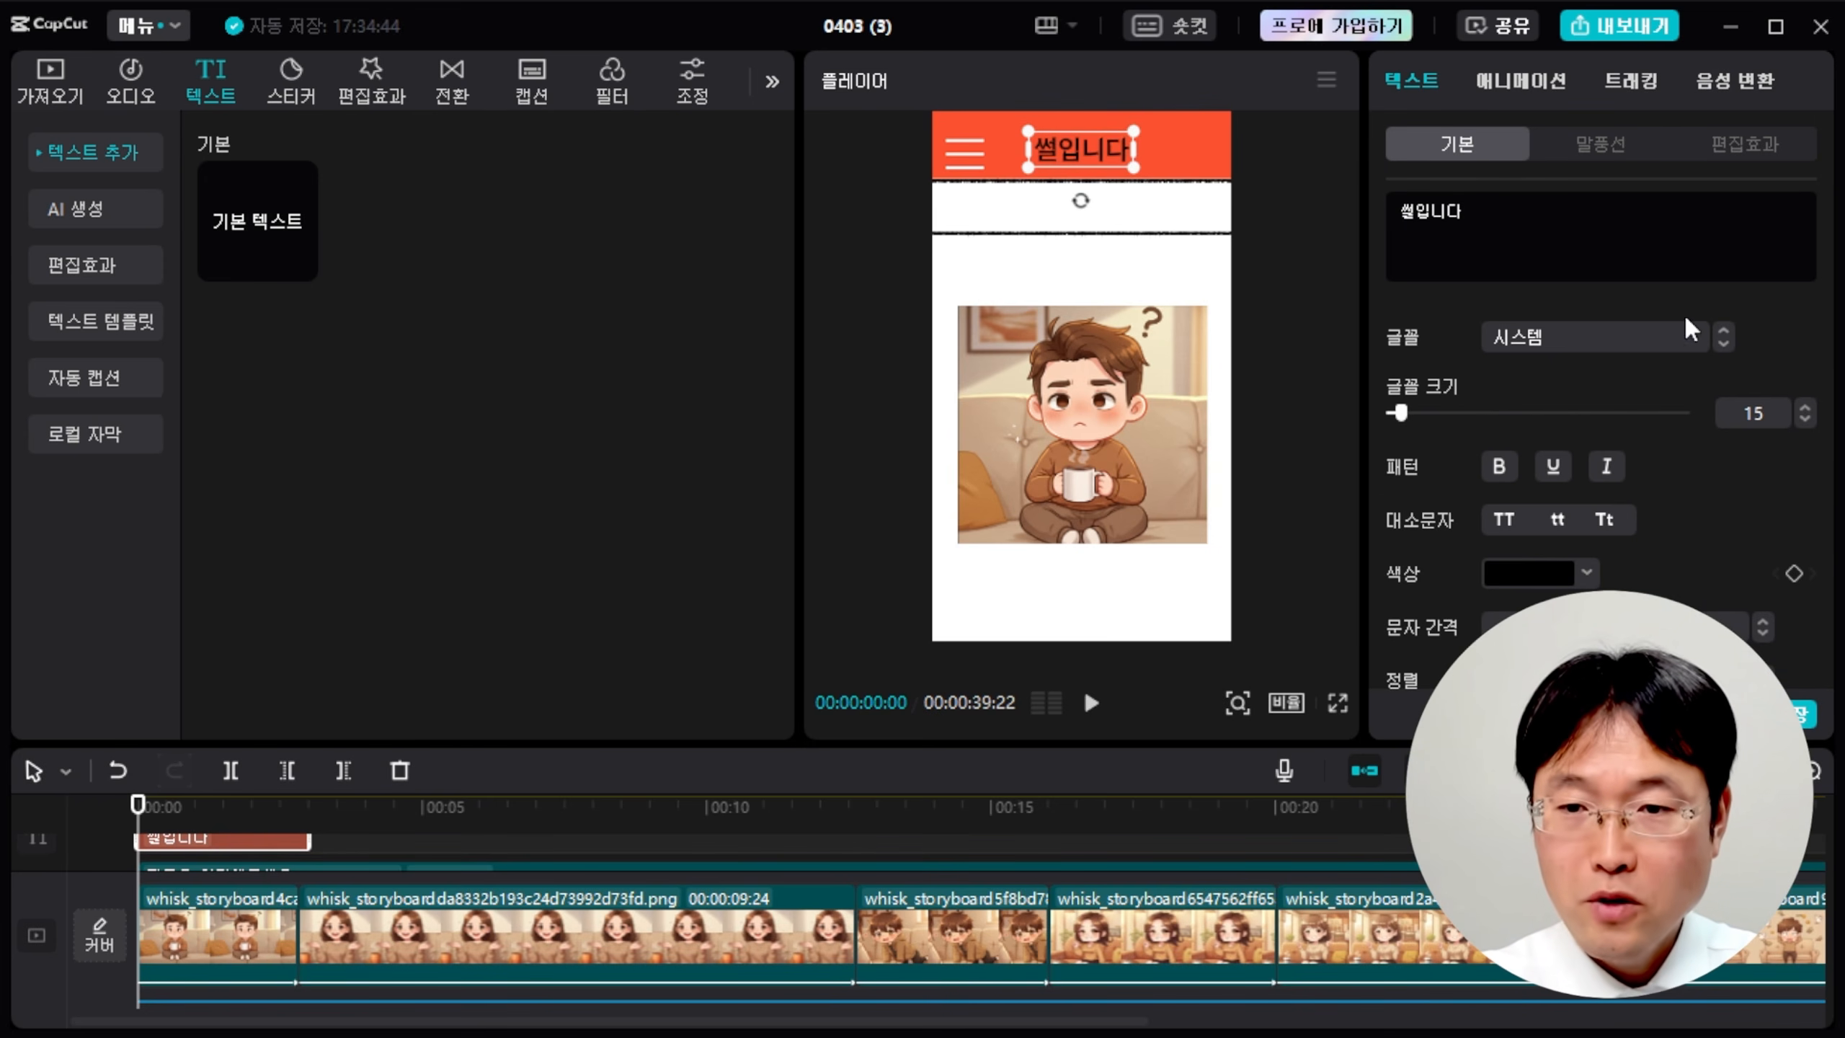
pyautogui.click(1600, 344)
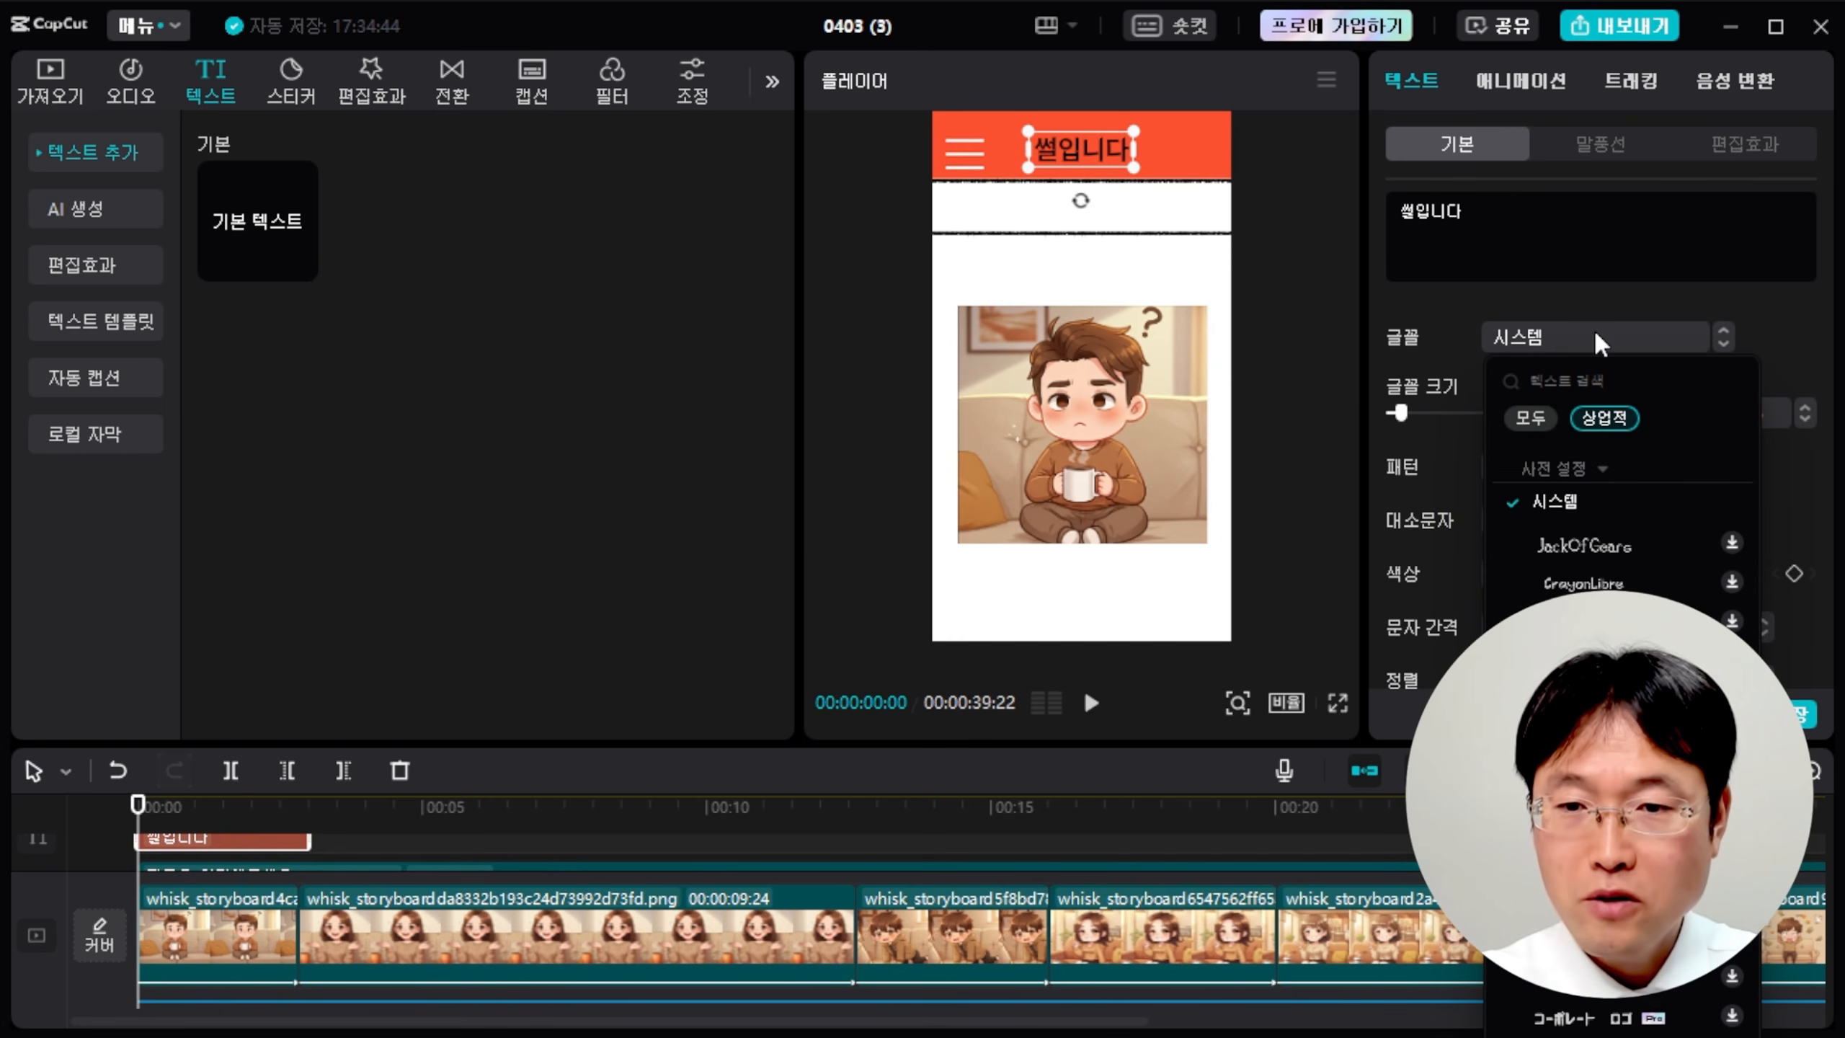
pyautogui.scroll(-3, 1620, 509)
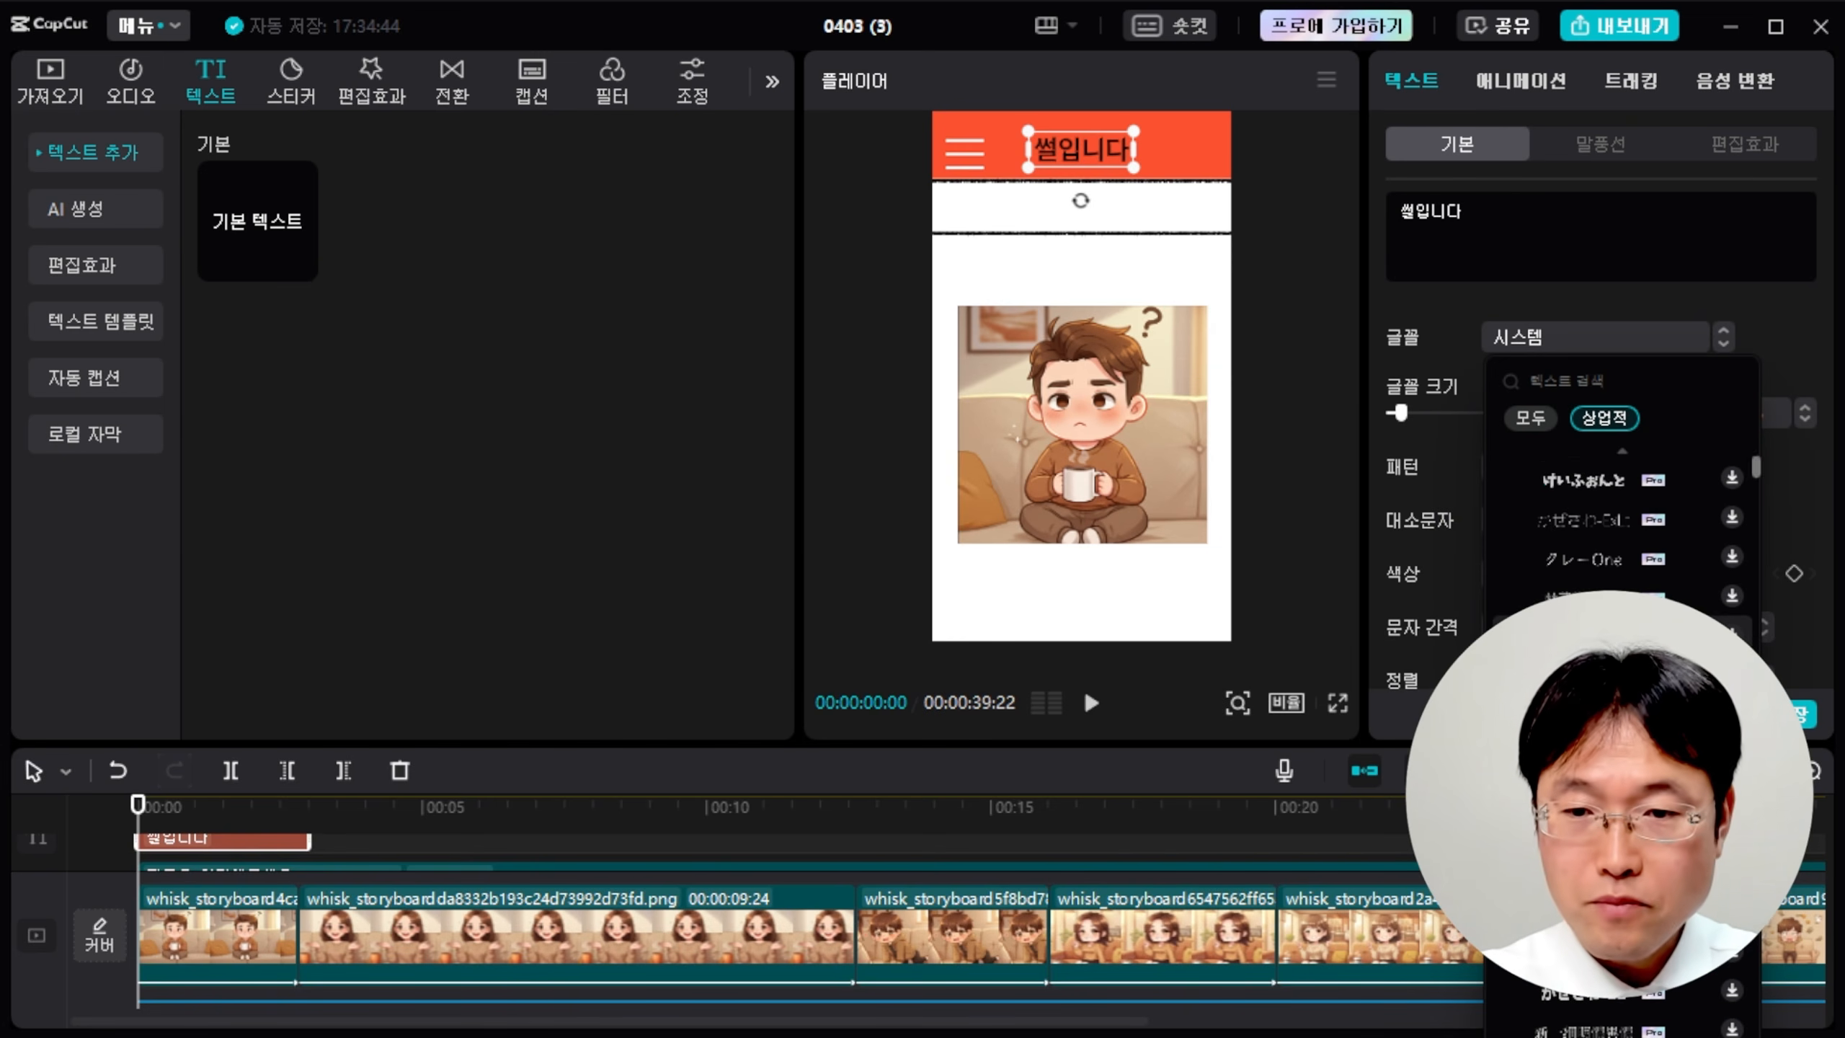
pyautogui.scroll(-5, 1736, 632)
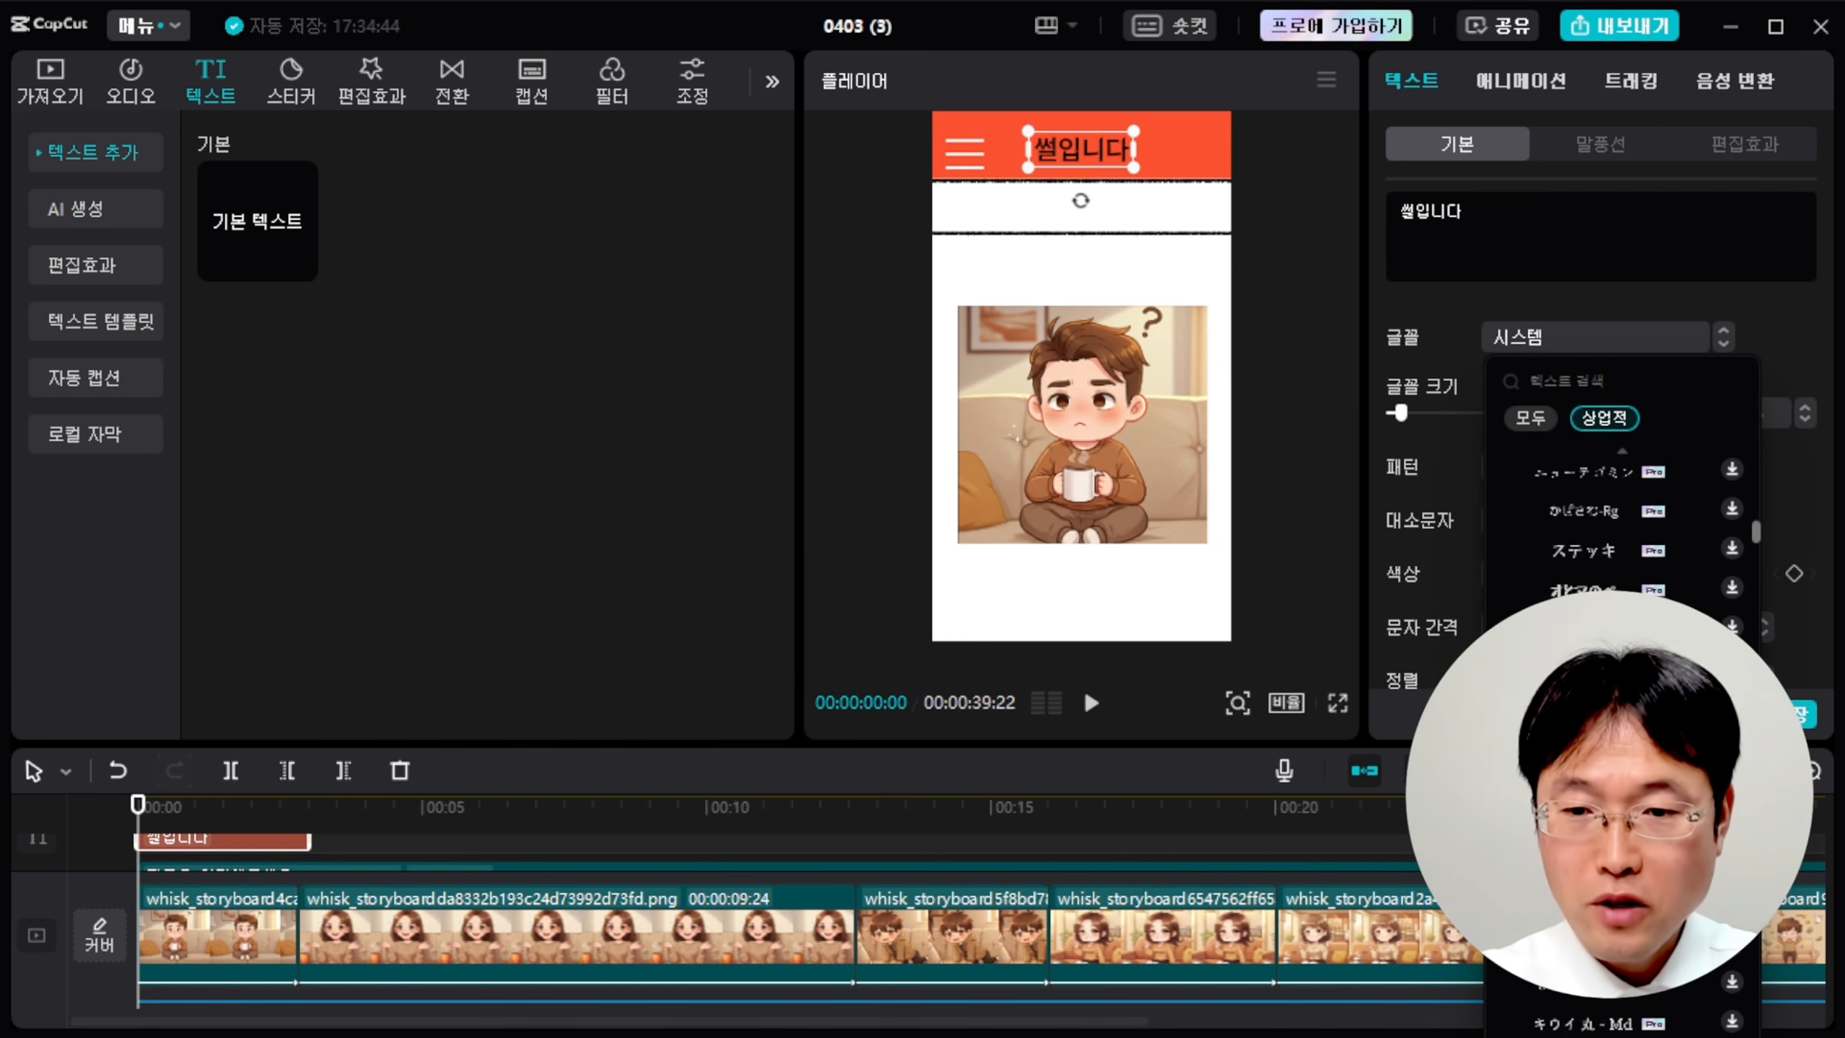
pyautogui.click(1569, 340)
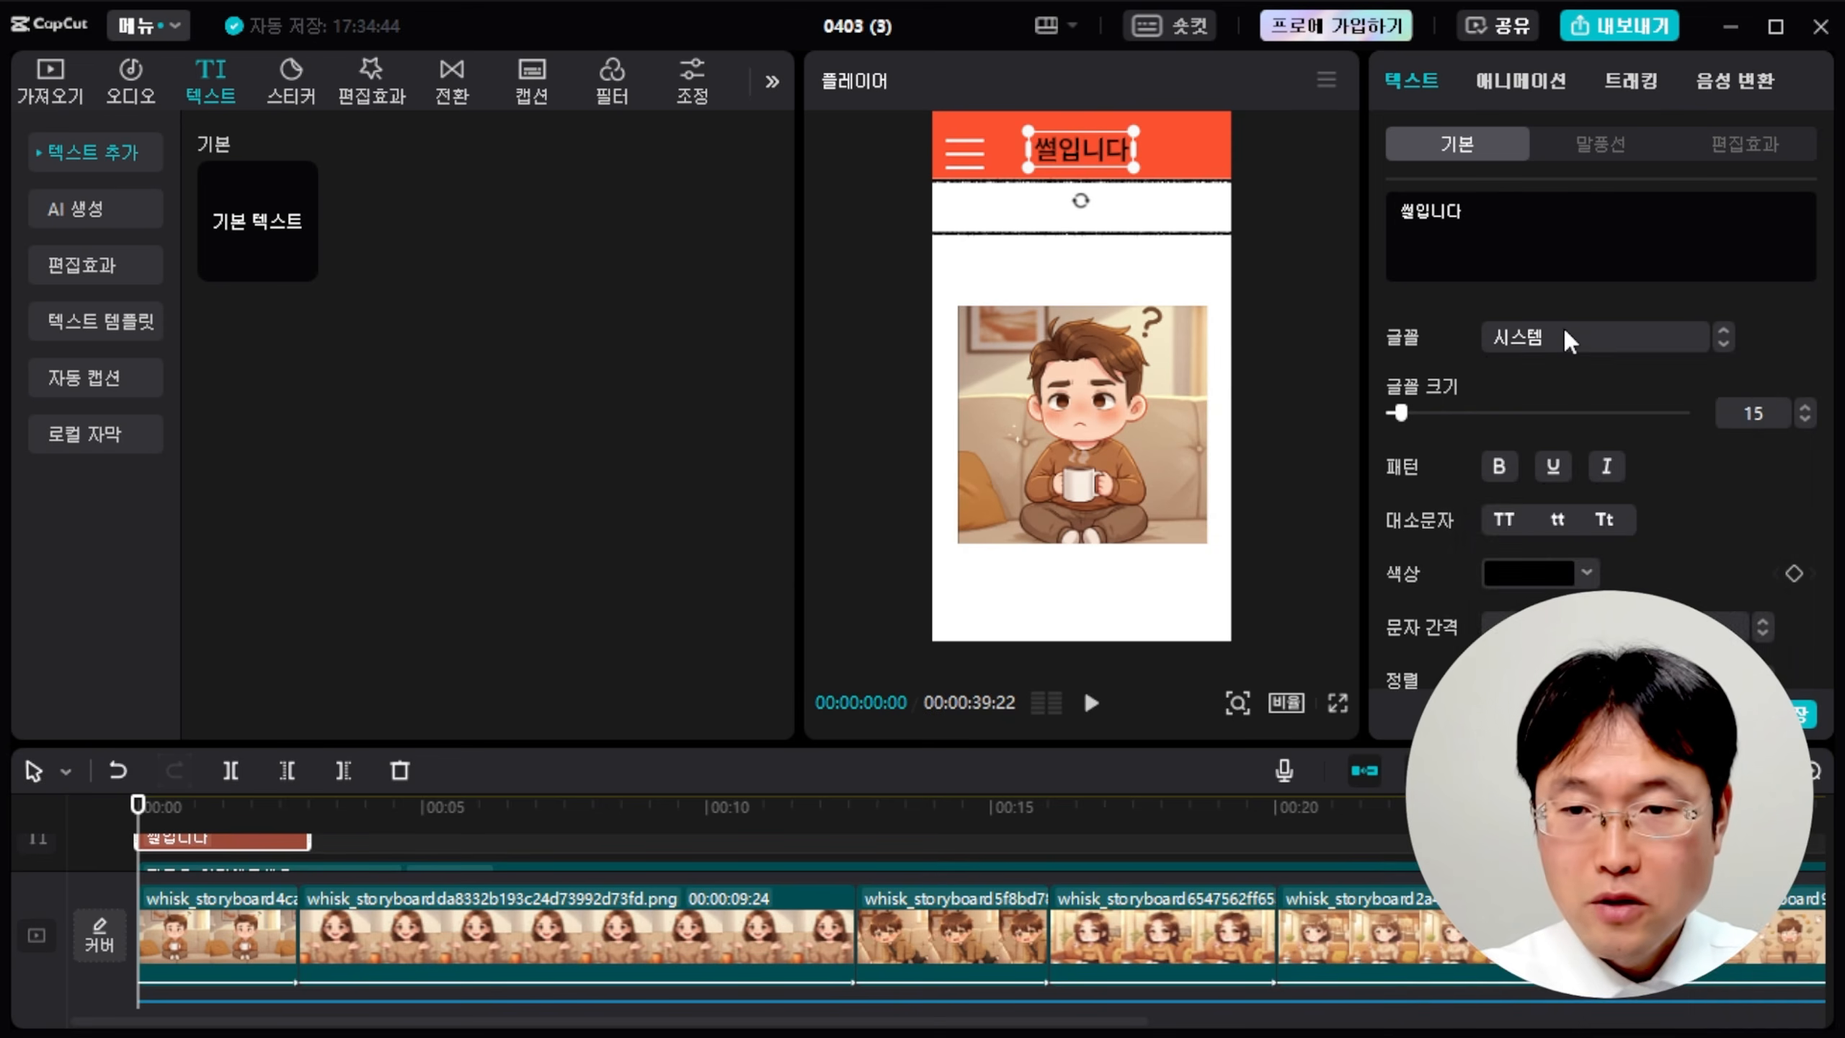
# Search the fonts for 네오, set the 썰입니다 text to 나눔스퀘어 네오 OTF Bold and make the timeline area taller.
pyautogui.click(1576, 343)
pyautogui.write('네오')
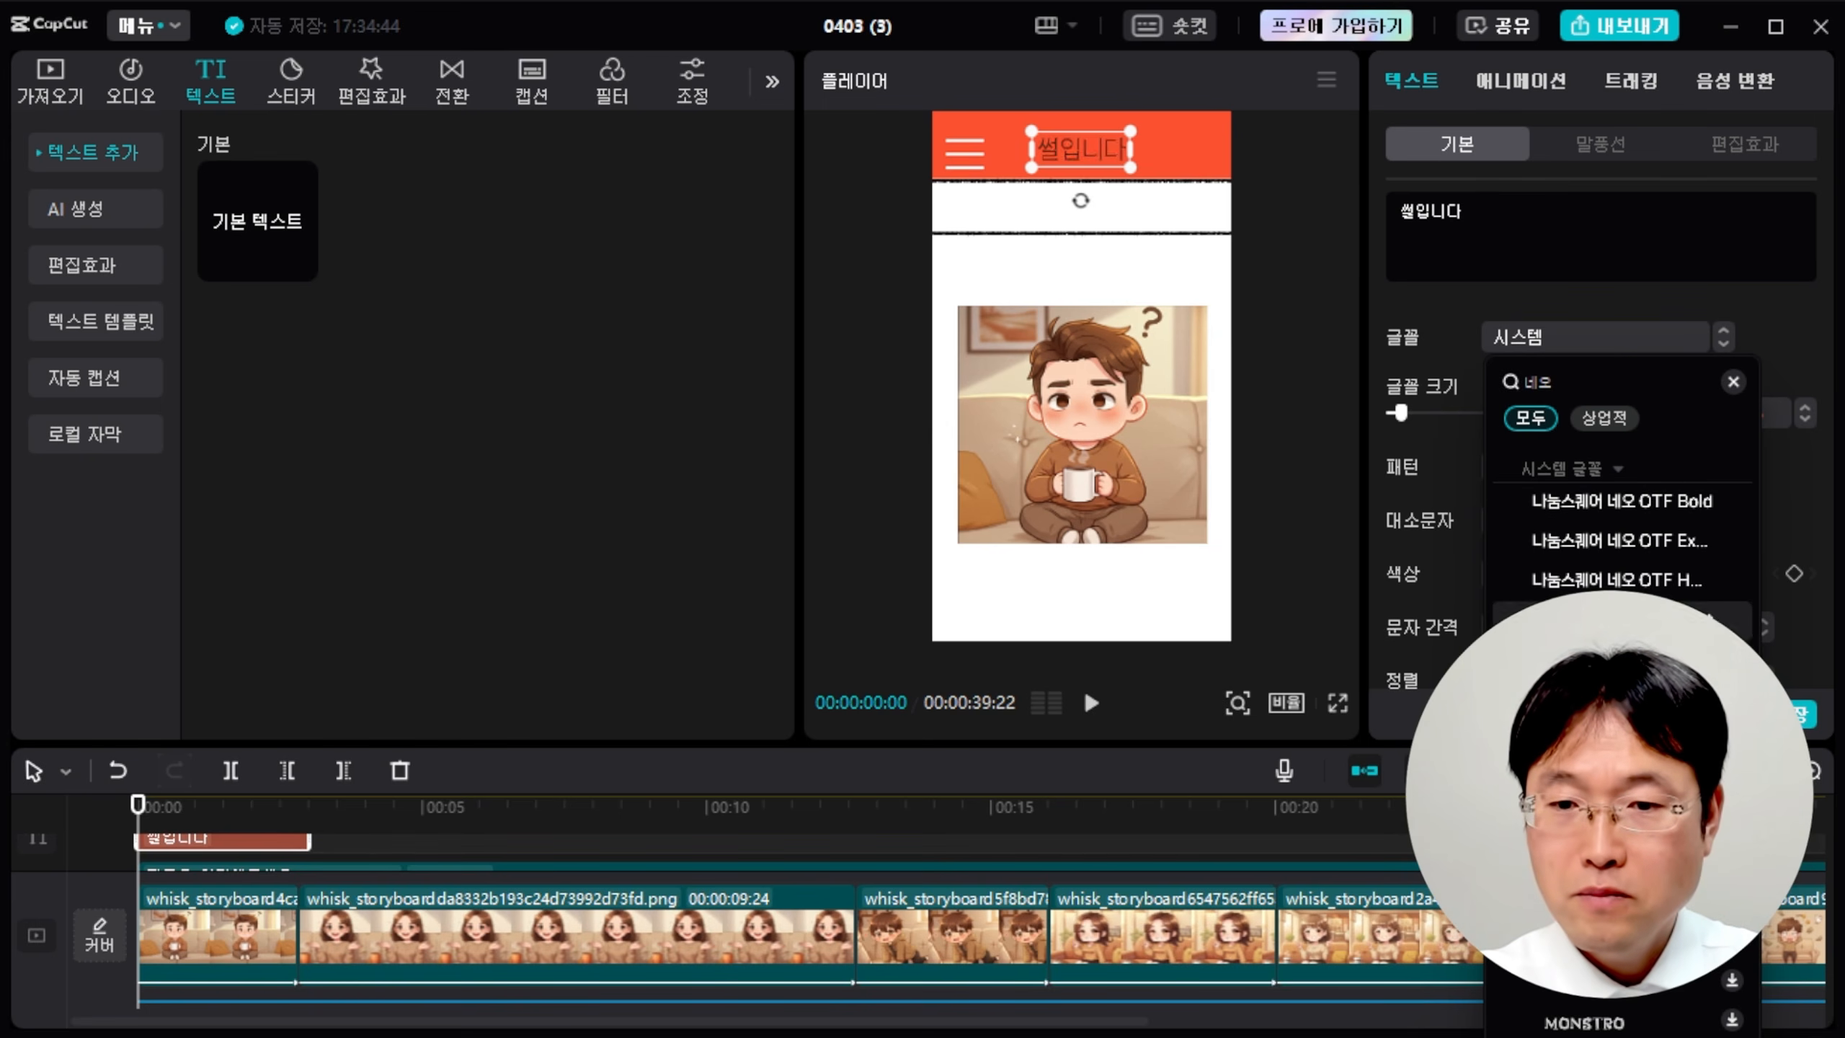
pyautogui.click(1646, 502)
pyautogui.moveTo(437, 743); pyautogui.dragTo(441, 675)
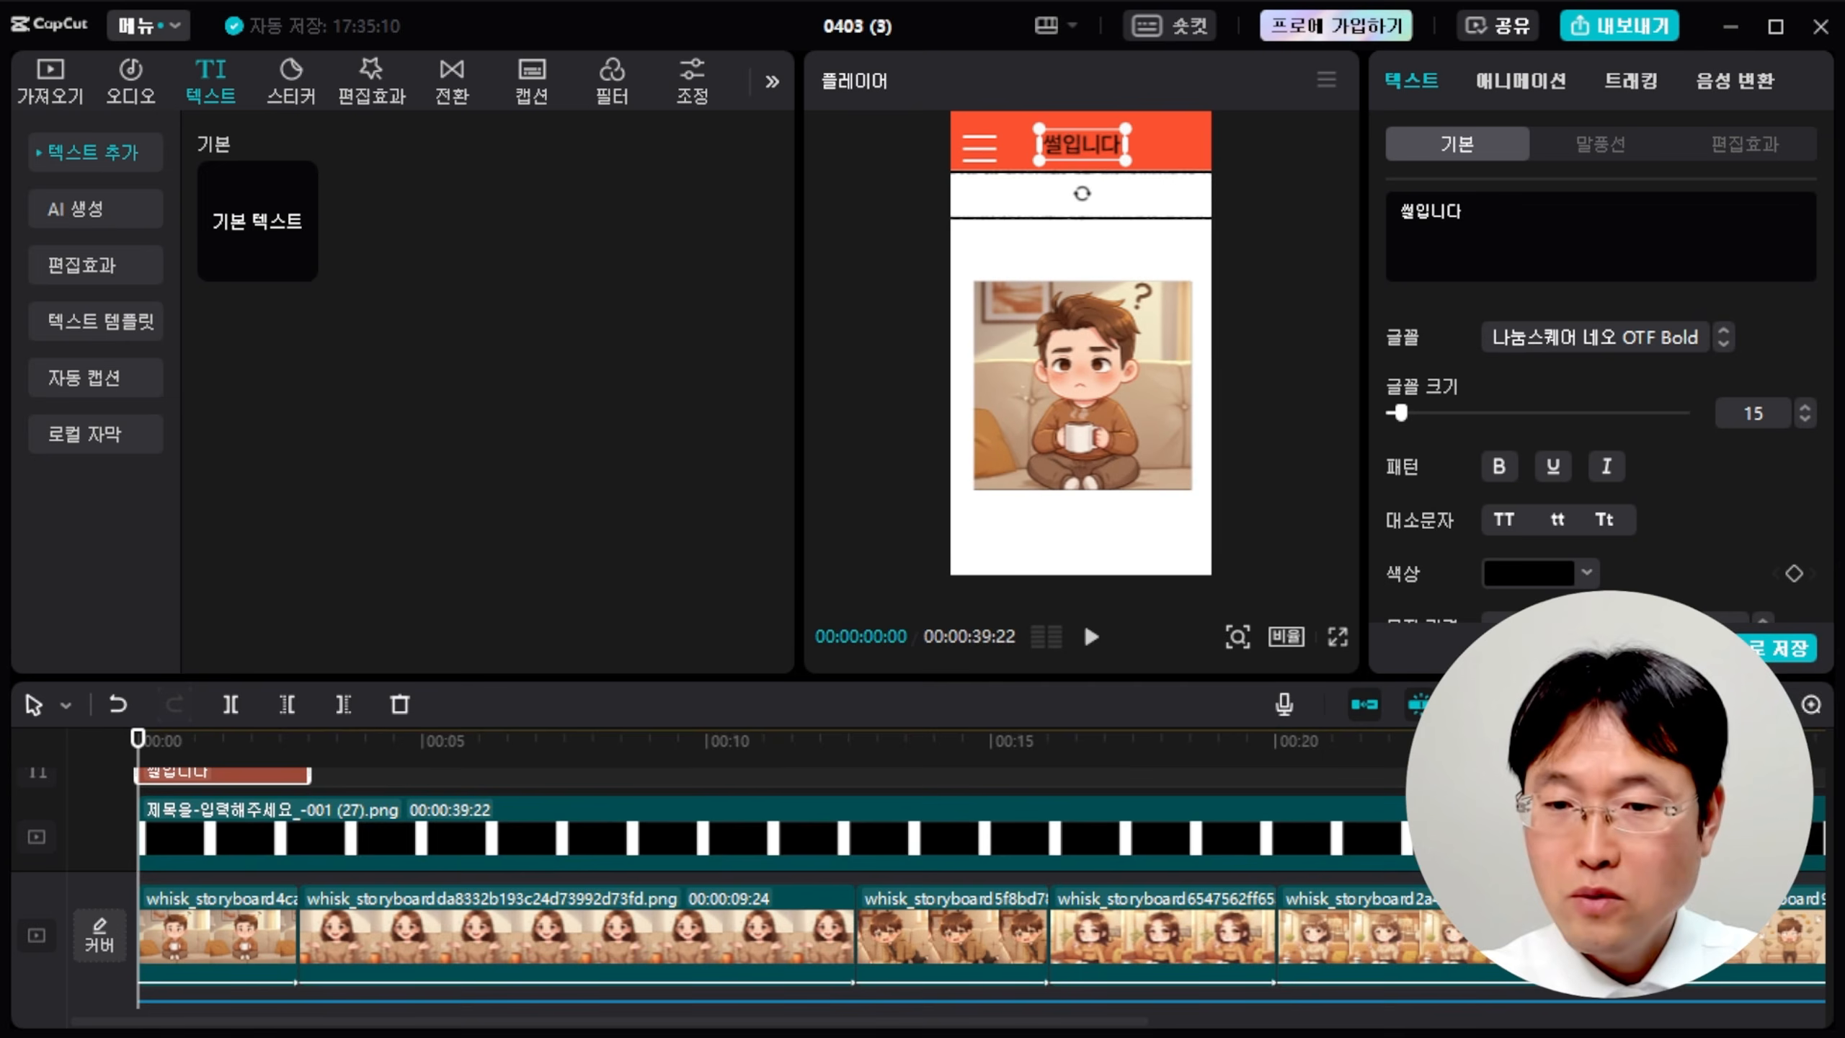
# Extend the 썰입니다 text clip so it lasts as long as the template image and scene clips.
pyautogui.moveTo(1801, 705); pyautogui.dragTo(1664, 708)
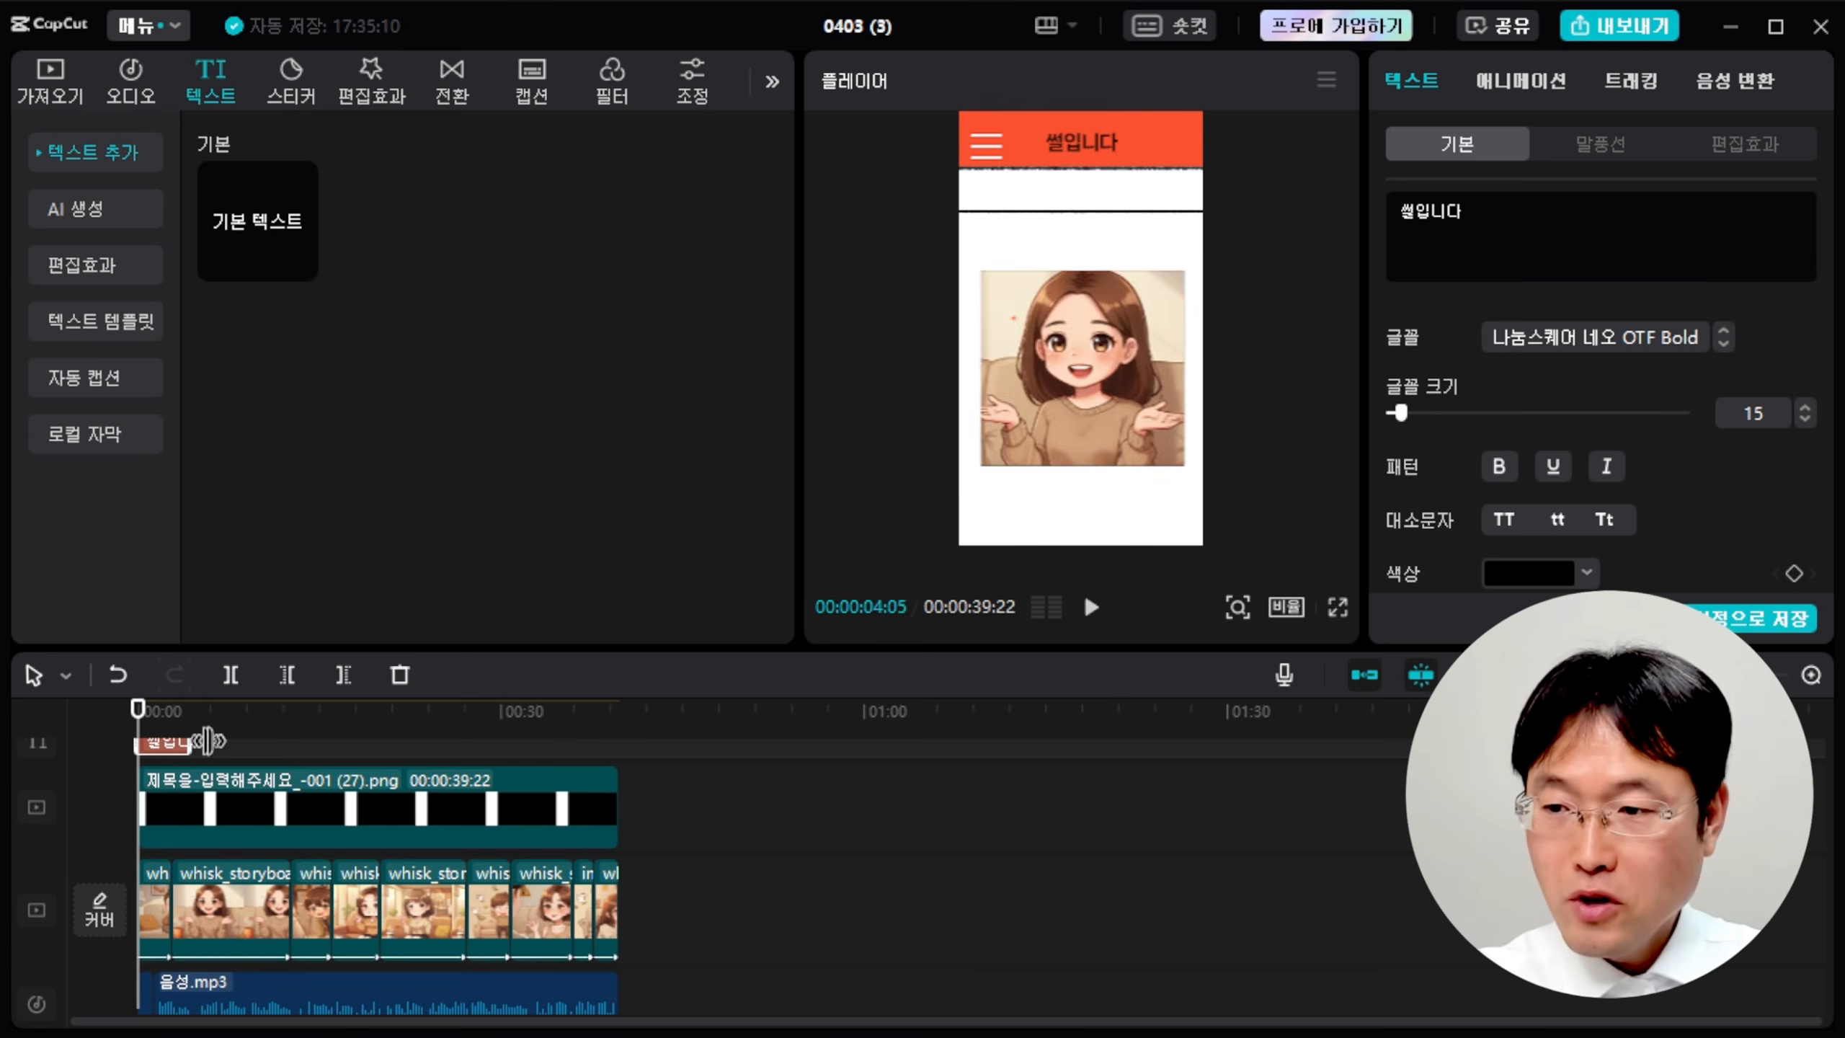
pyautogui.moveTo(189, 741); pyautogui.dragTo(621, 742)
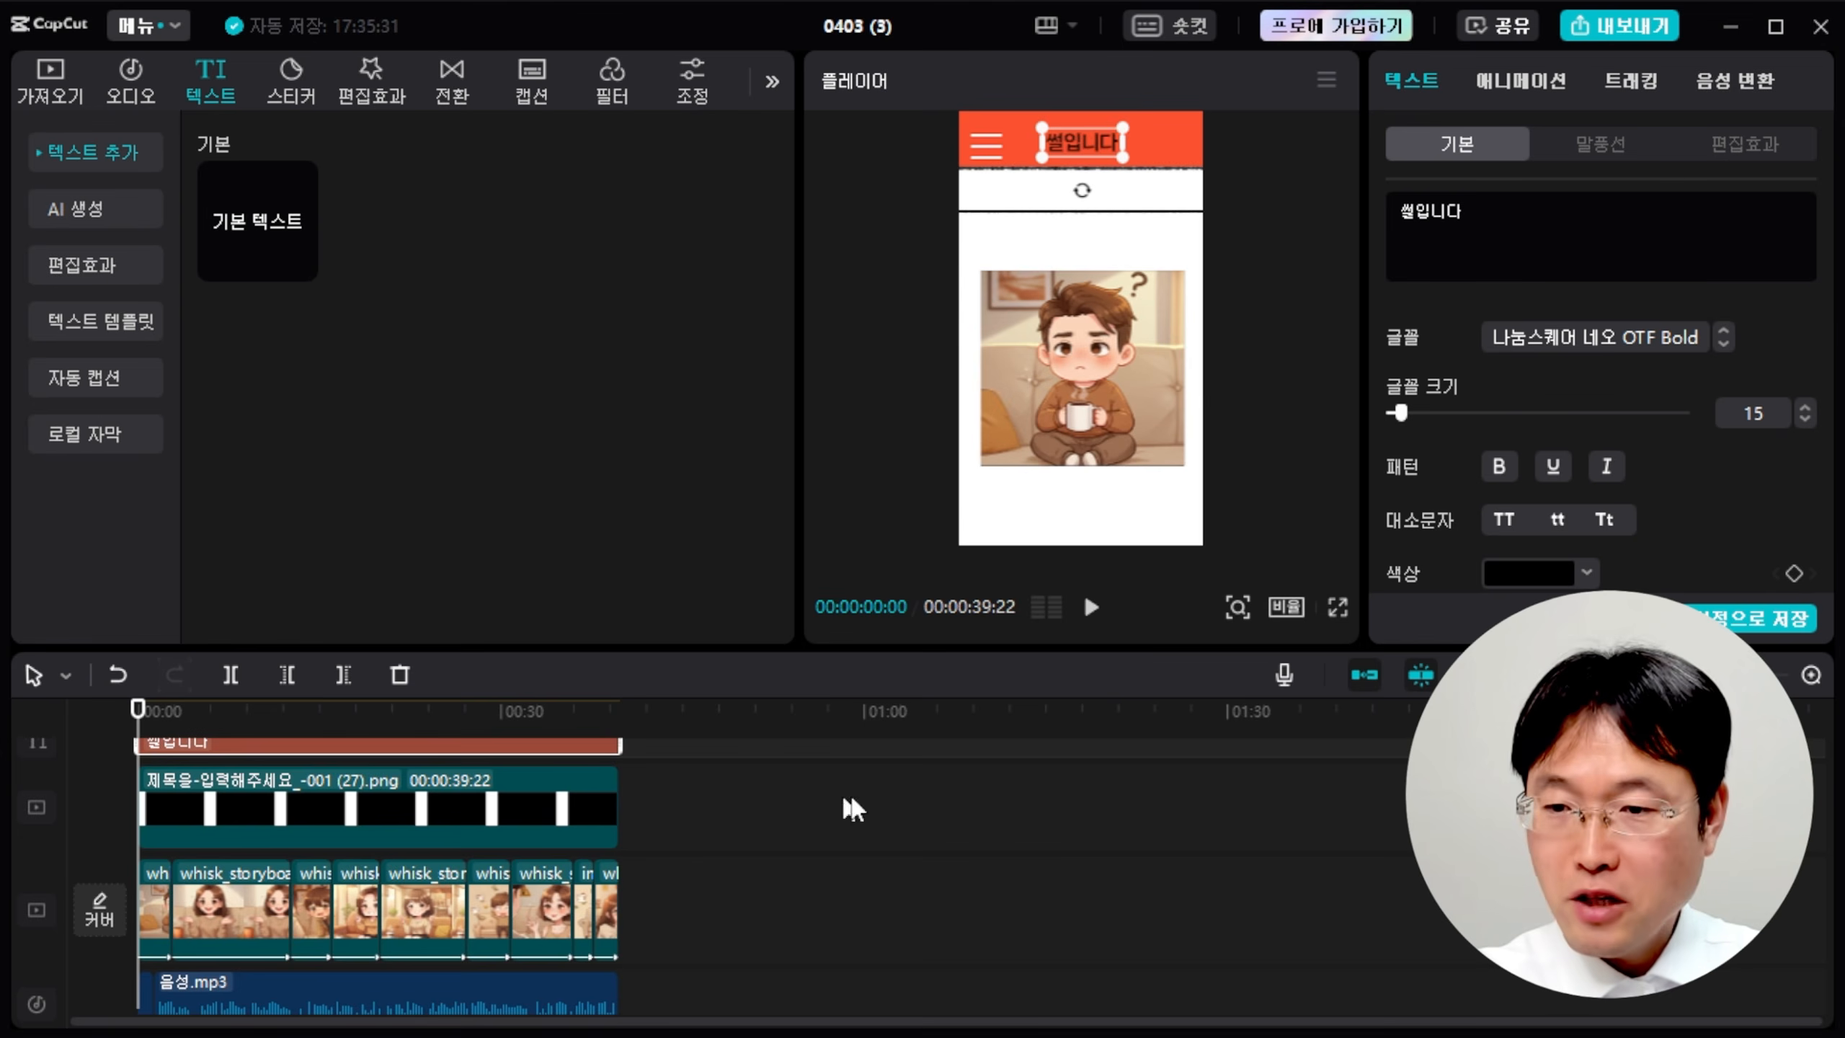
pyautogui.scroll(1, 823, 875)
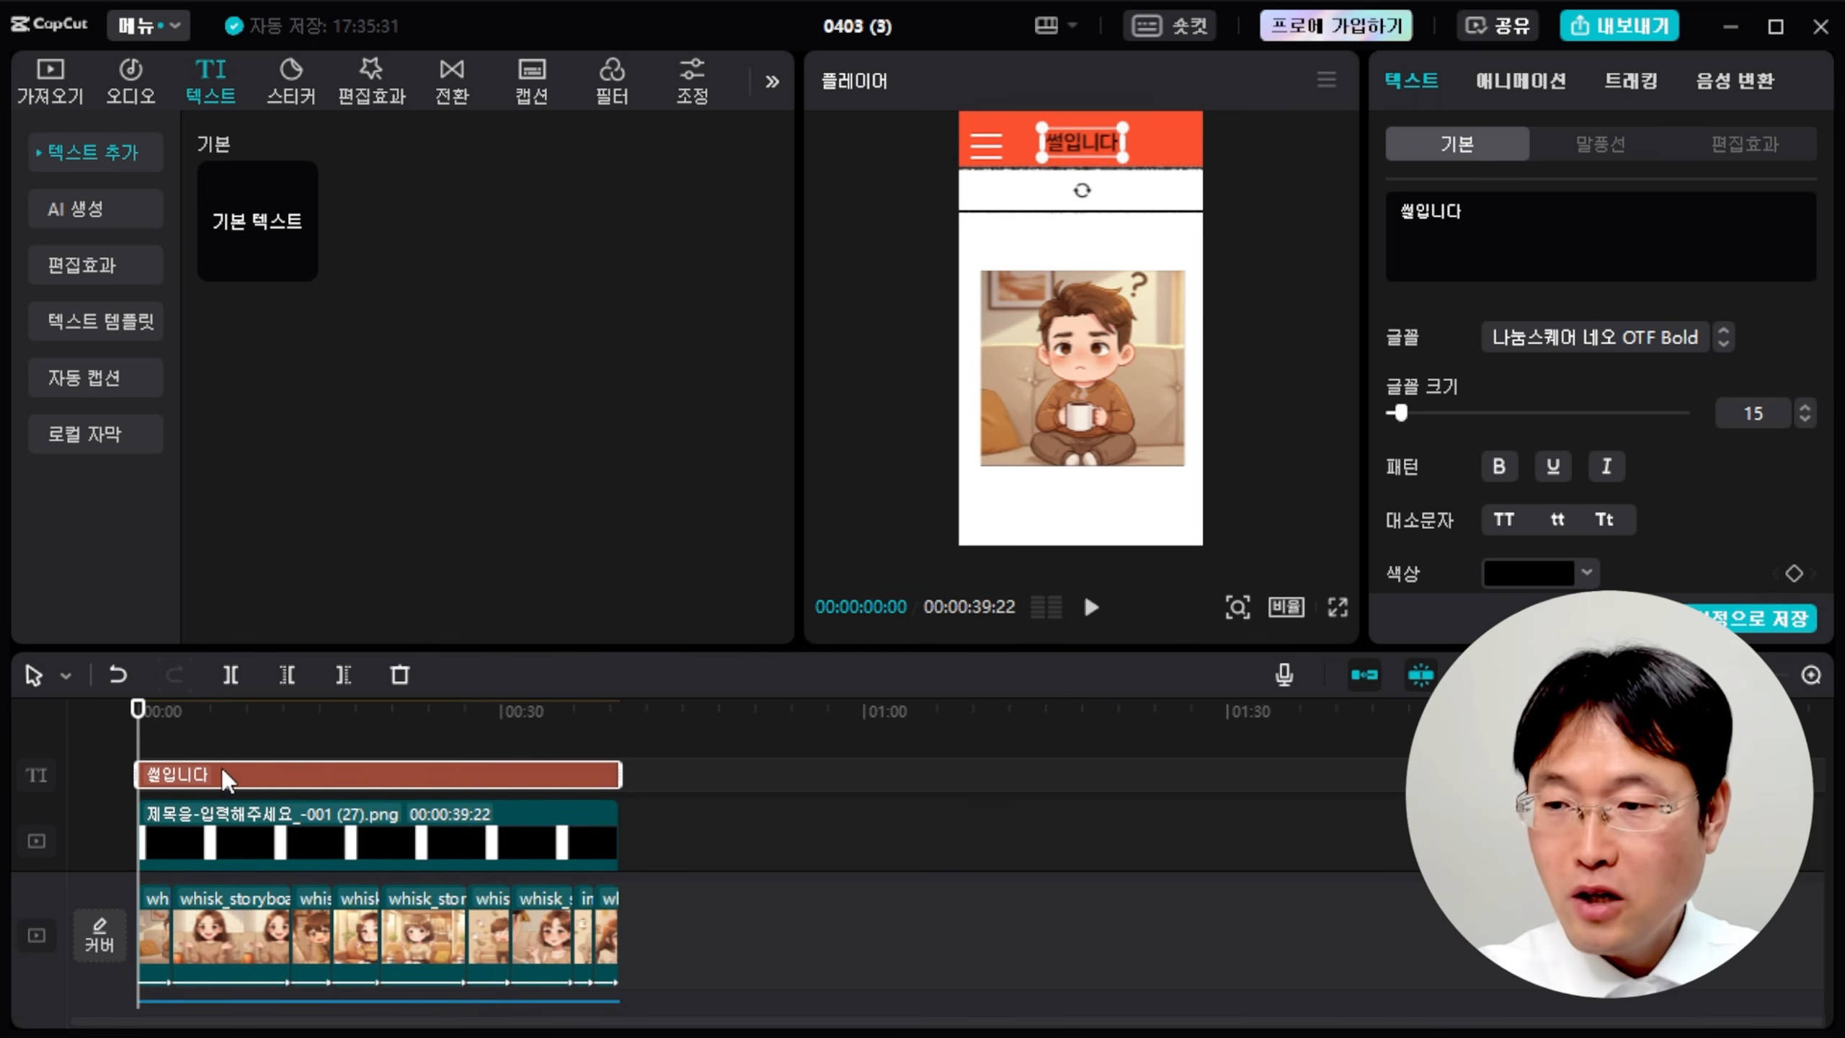
# Duplicate the 썰입니다 text into the white strip below the header, change it to 주식으로 커플이 망하는 과정 and set its font size to 13.
pyautogui.hotkey('ctrl', 'v')
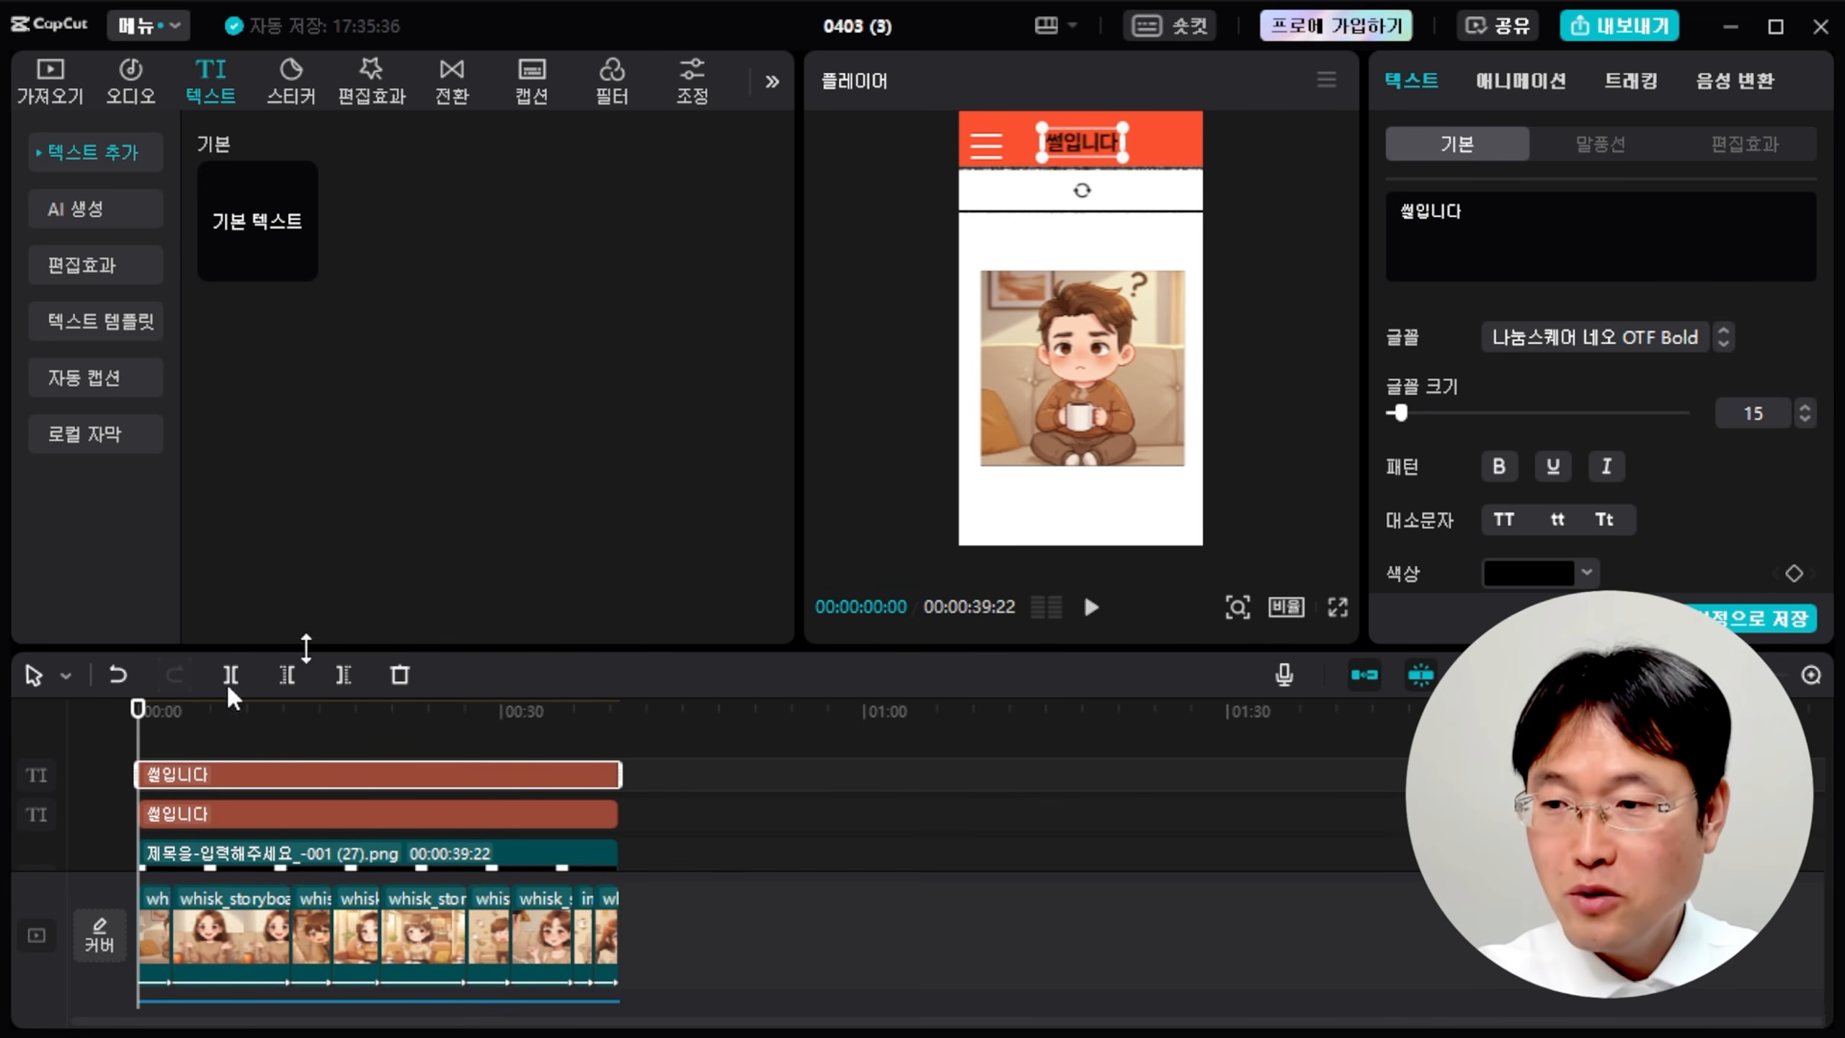
pyautogui.moveTo(1081, 156); pyautogui.dragTo(1083, 186)
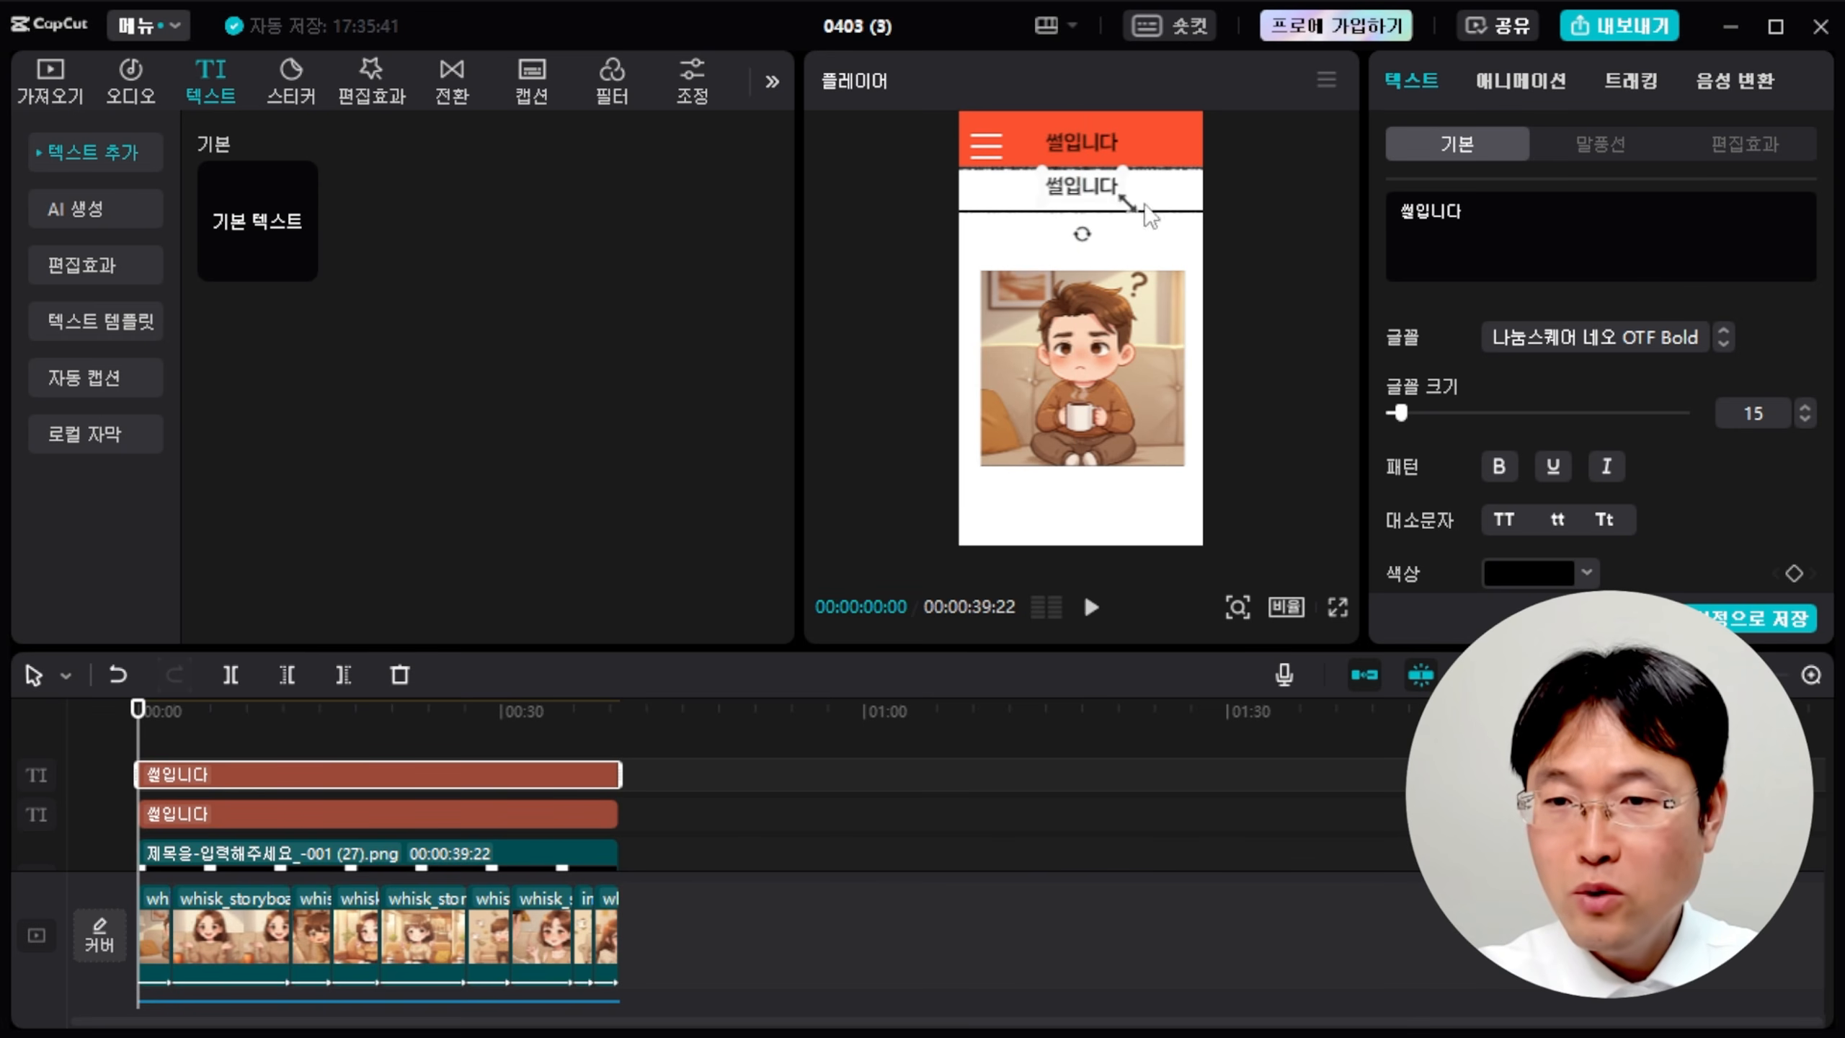
pyautogui.hotkey('ctrl', 'a')
pyautogui.write('주식으로 커플이 망하는 과정')
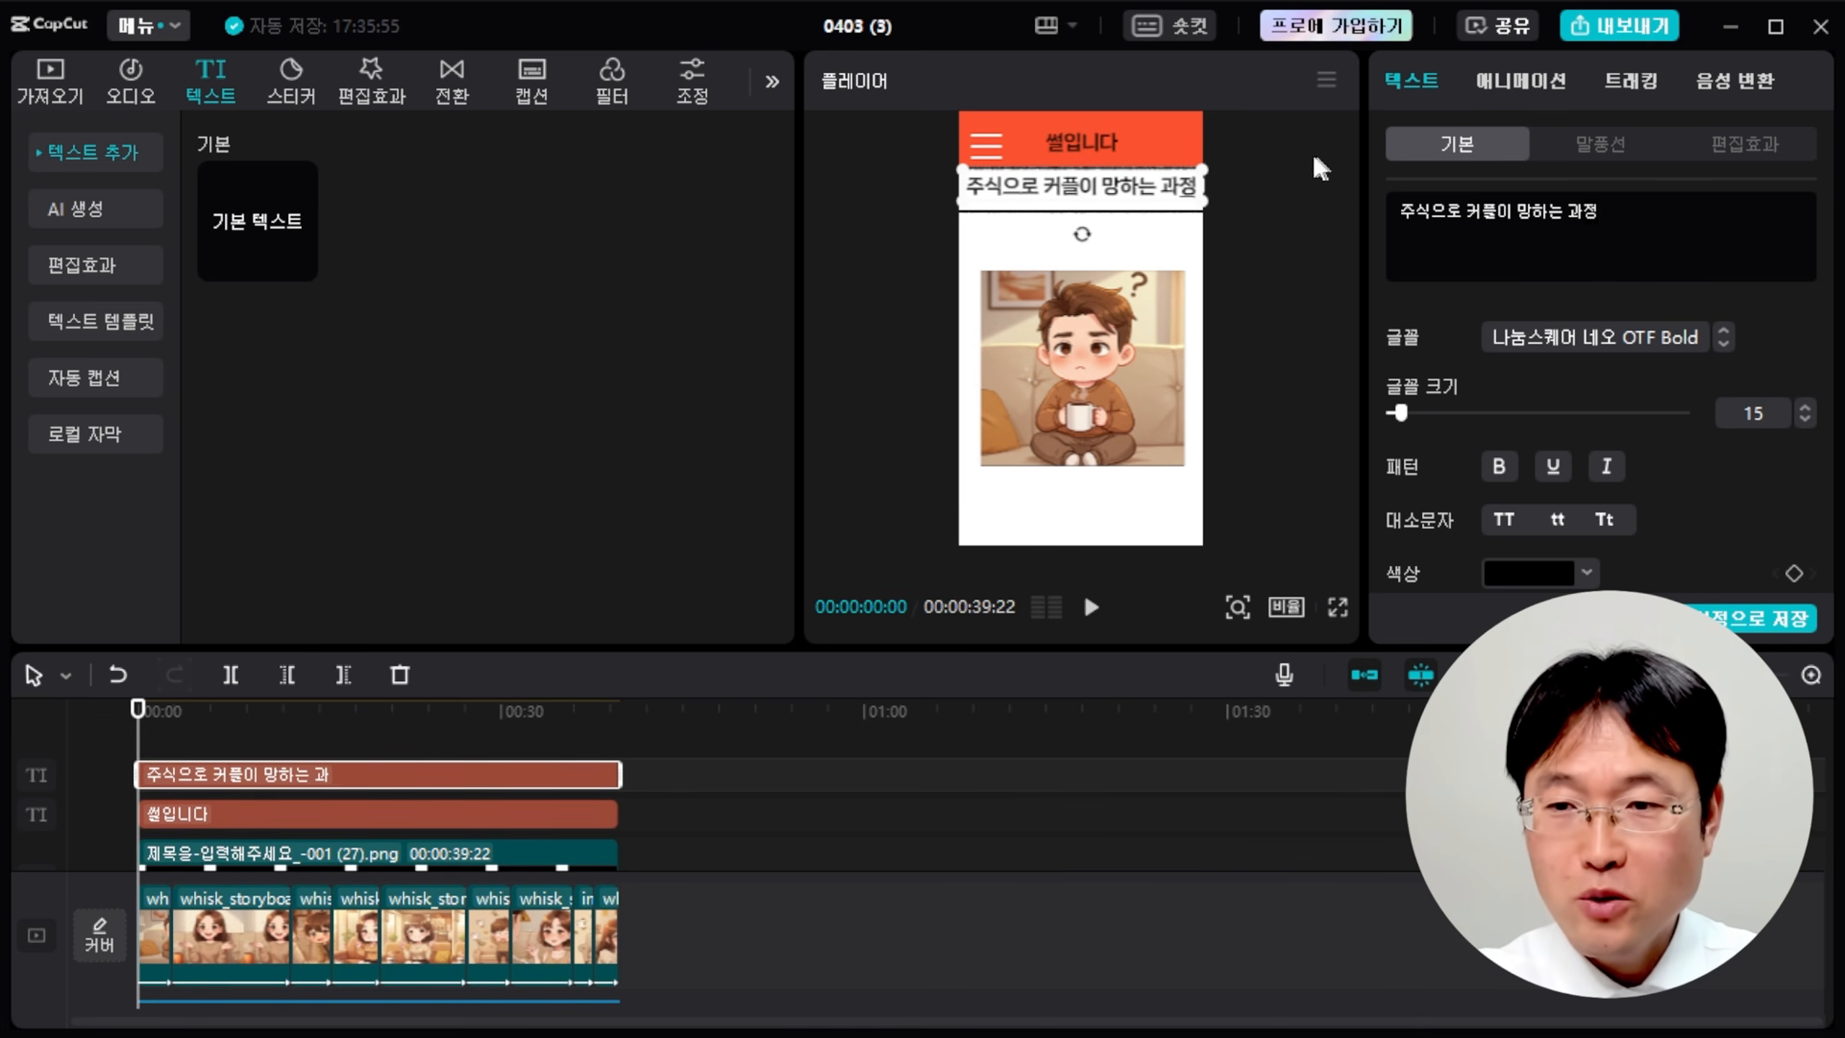
pyautogui.click(1806, 422)
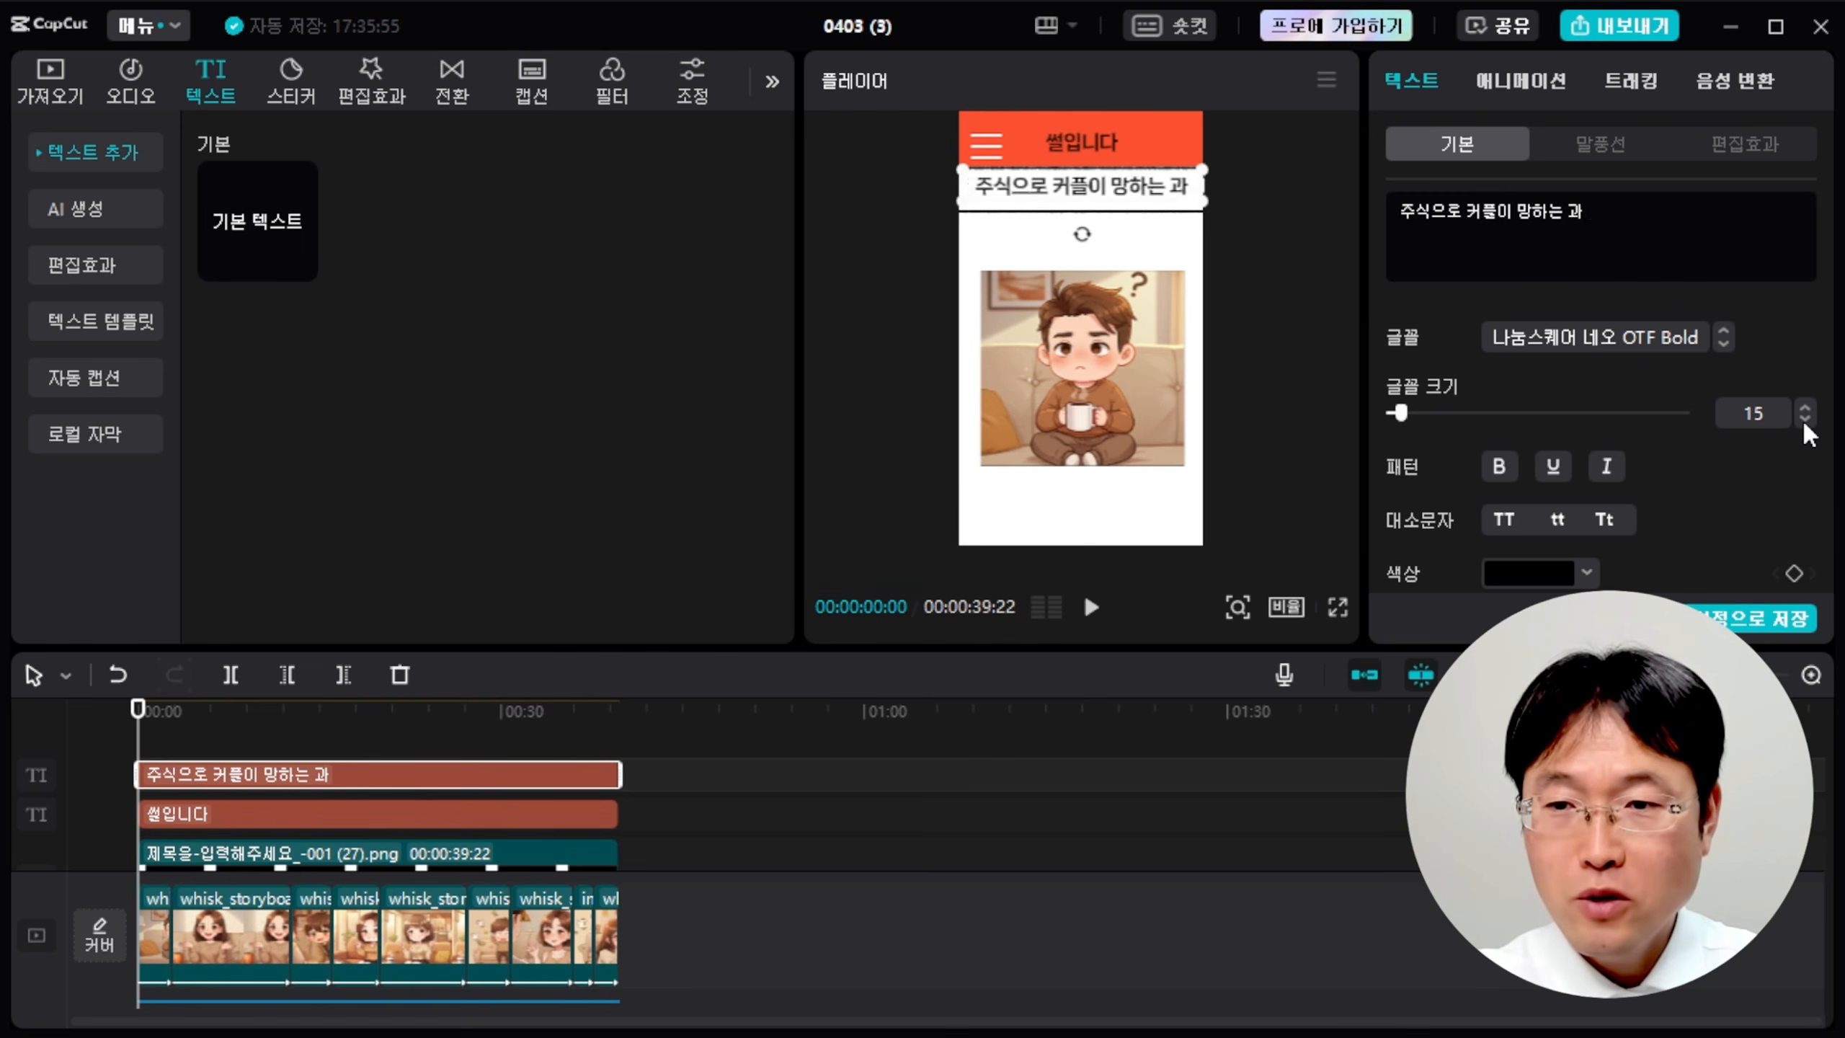
pyautogui.click(1805, 422)
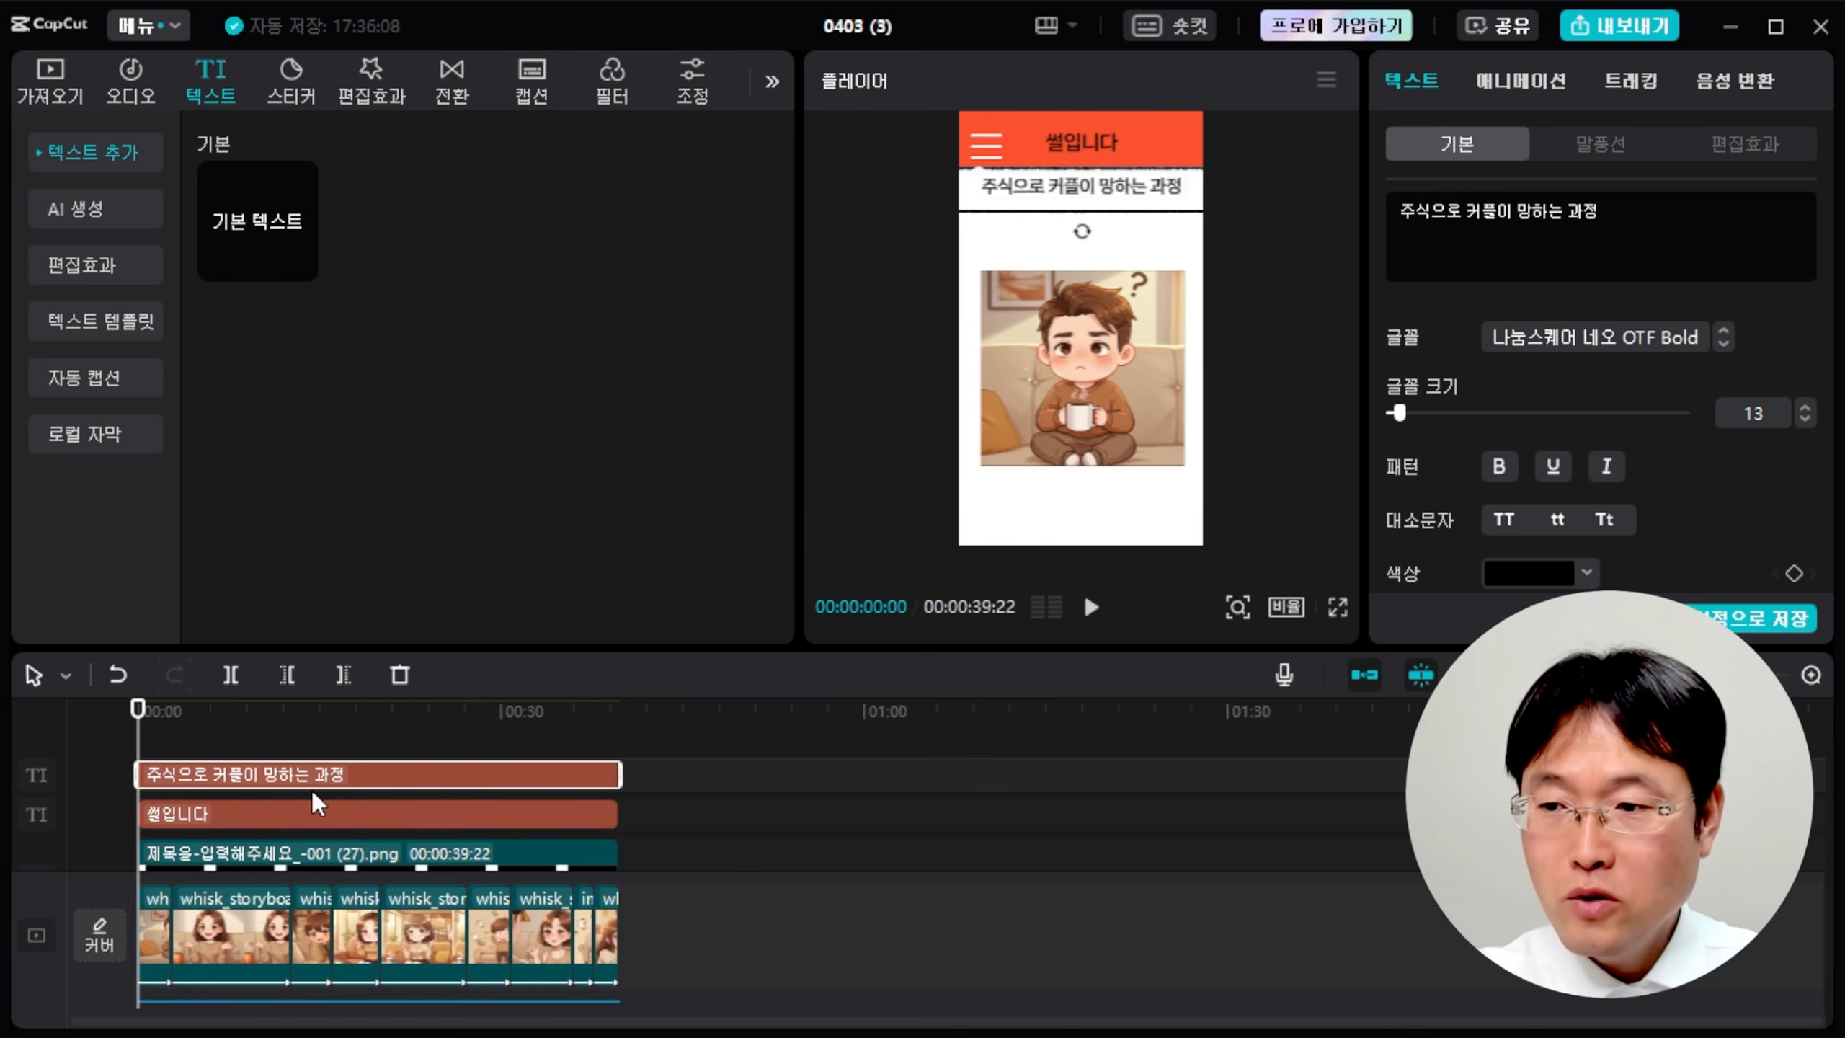
# Duplicate the 주식으로 커플이 망하는 과정 text just below the original and replace the copy's wording with ㅇㄴㅁ | 19:00.
pyautogui.hotkey('ctrl', 'v')
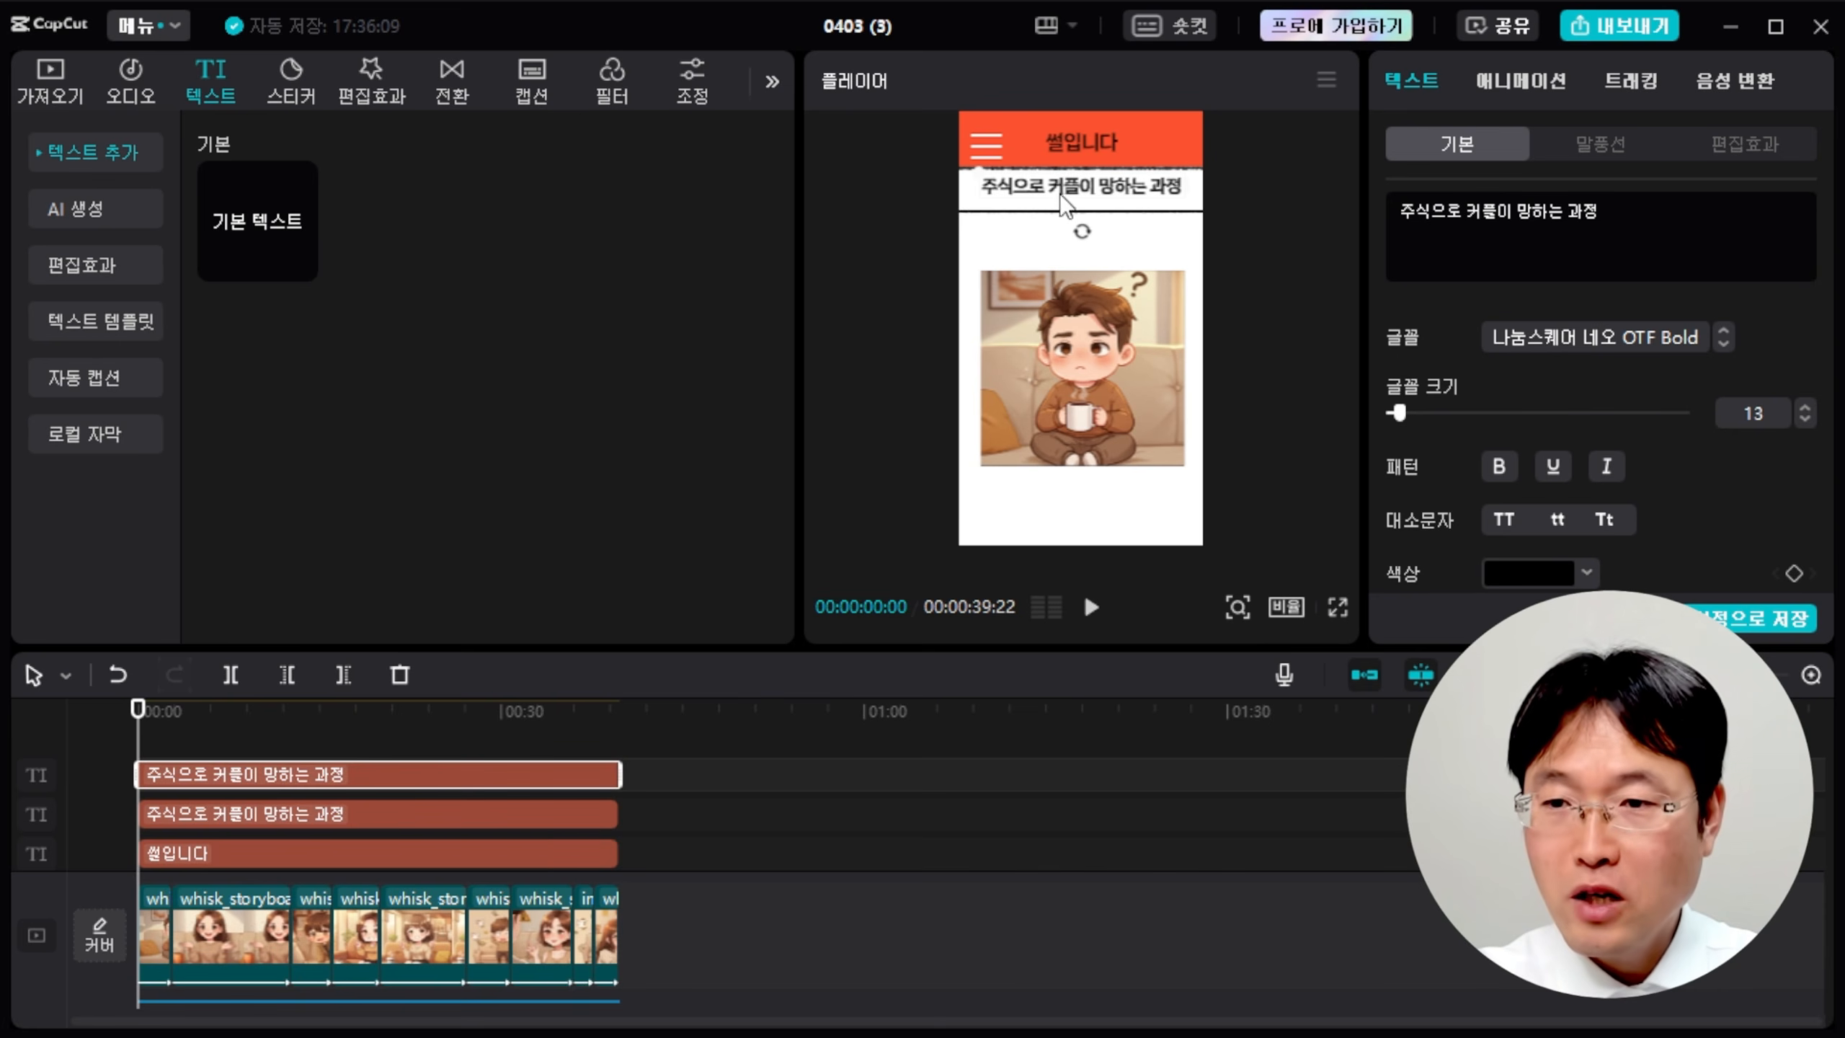
pyautogui.moveTo(1067, 200)
pyautogui.mouseDown()
pyautogui.moveTo(1046, 215)
pyautogui.moveTo(1060, 224)
pyautogui.mouseUp()
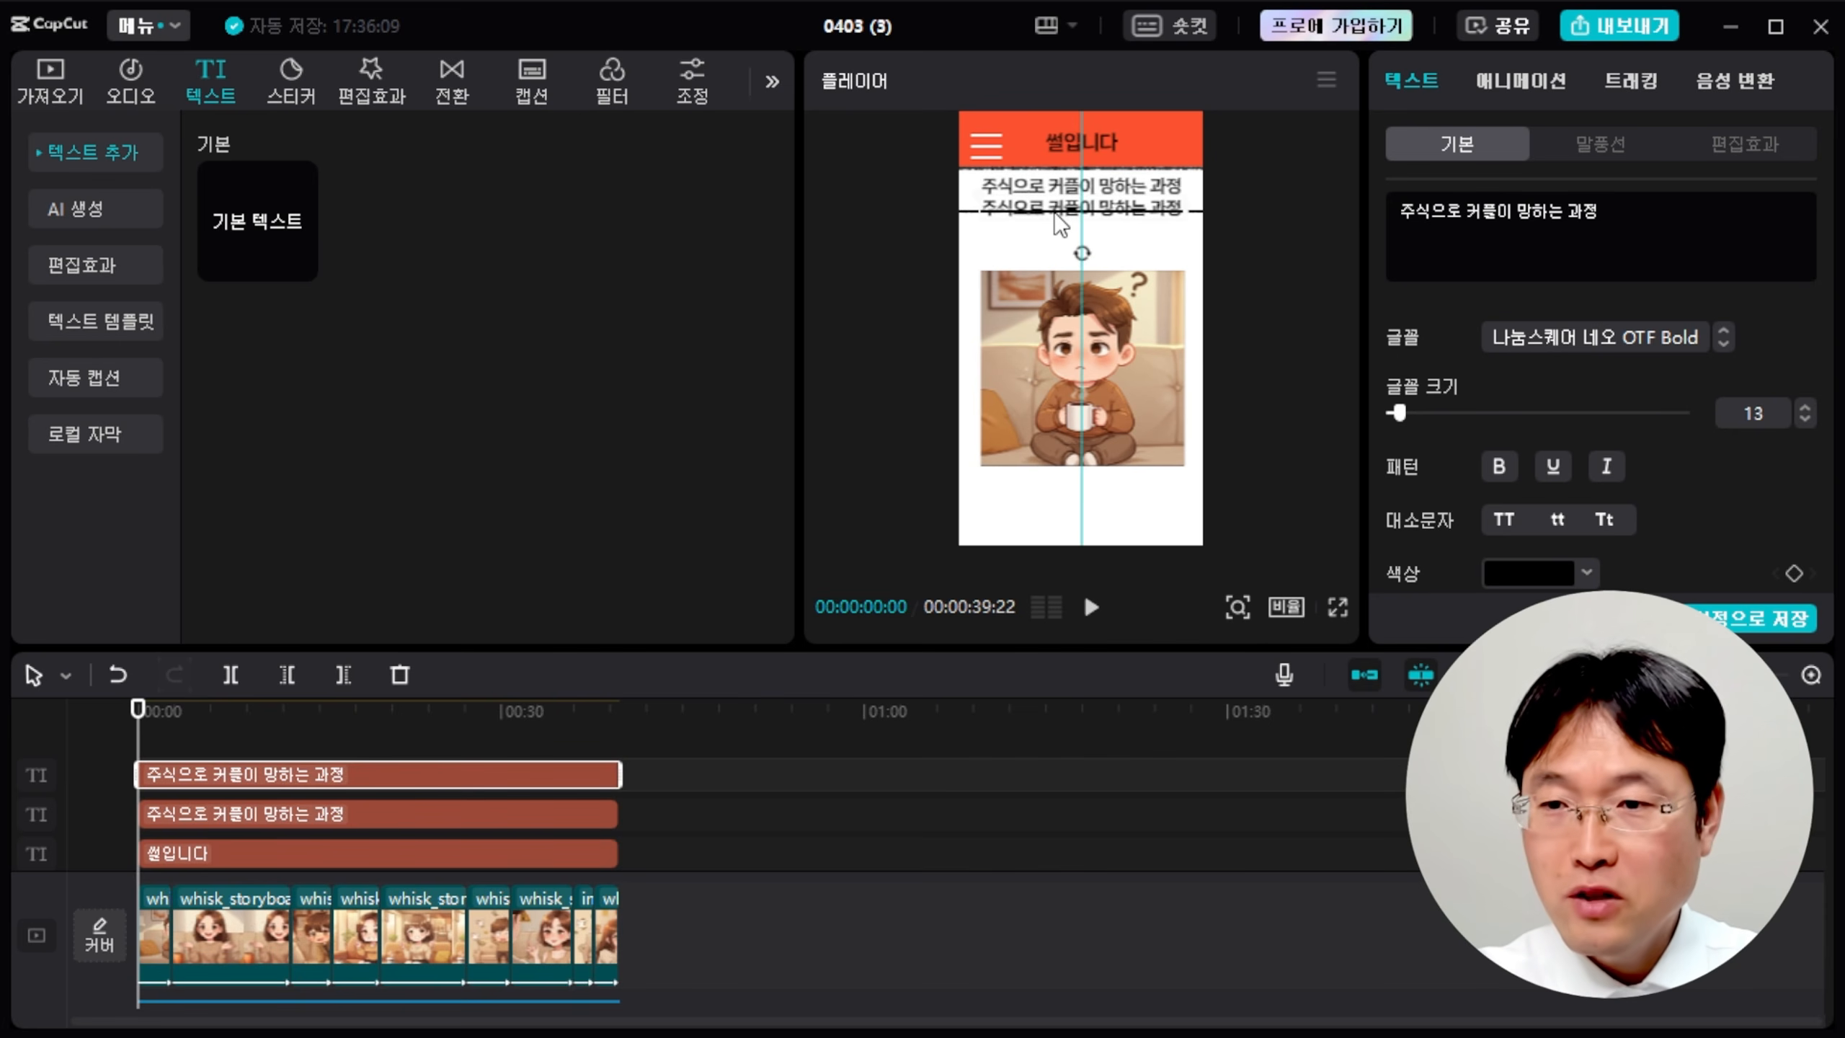
pyautogui.moveTo(1600, 210); pyautogui.dragTo(1373, 246)
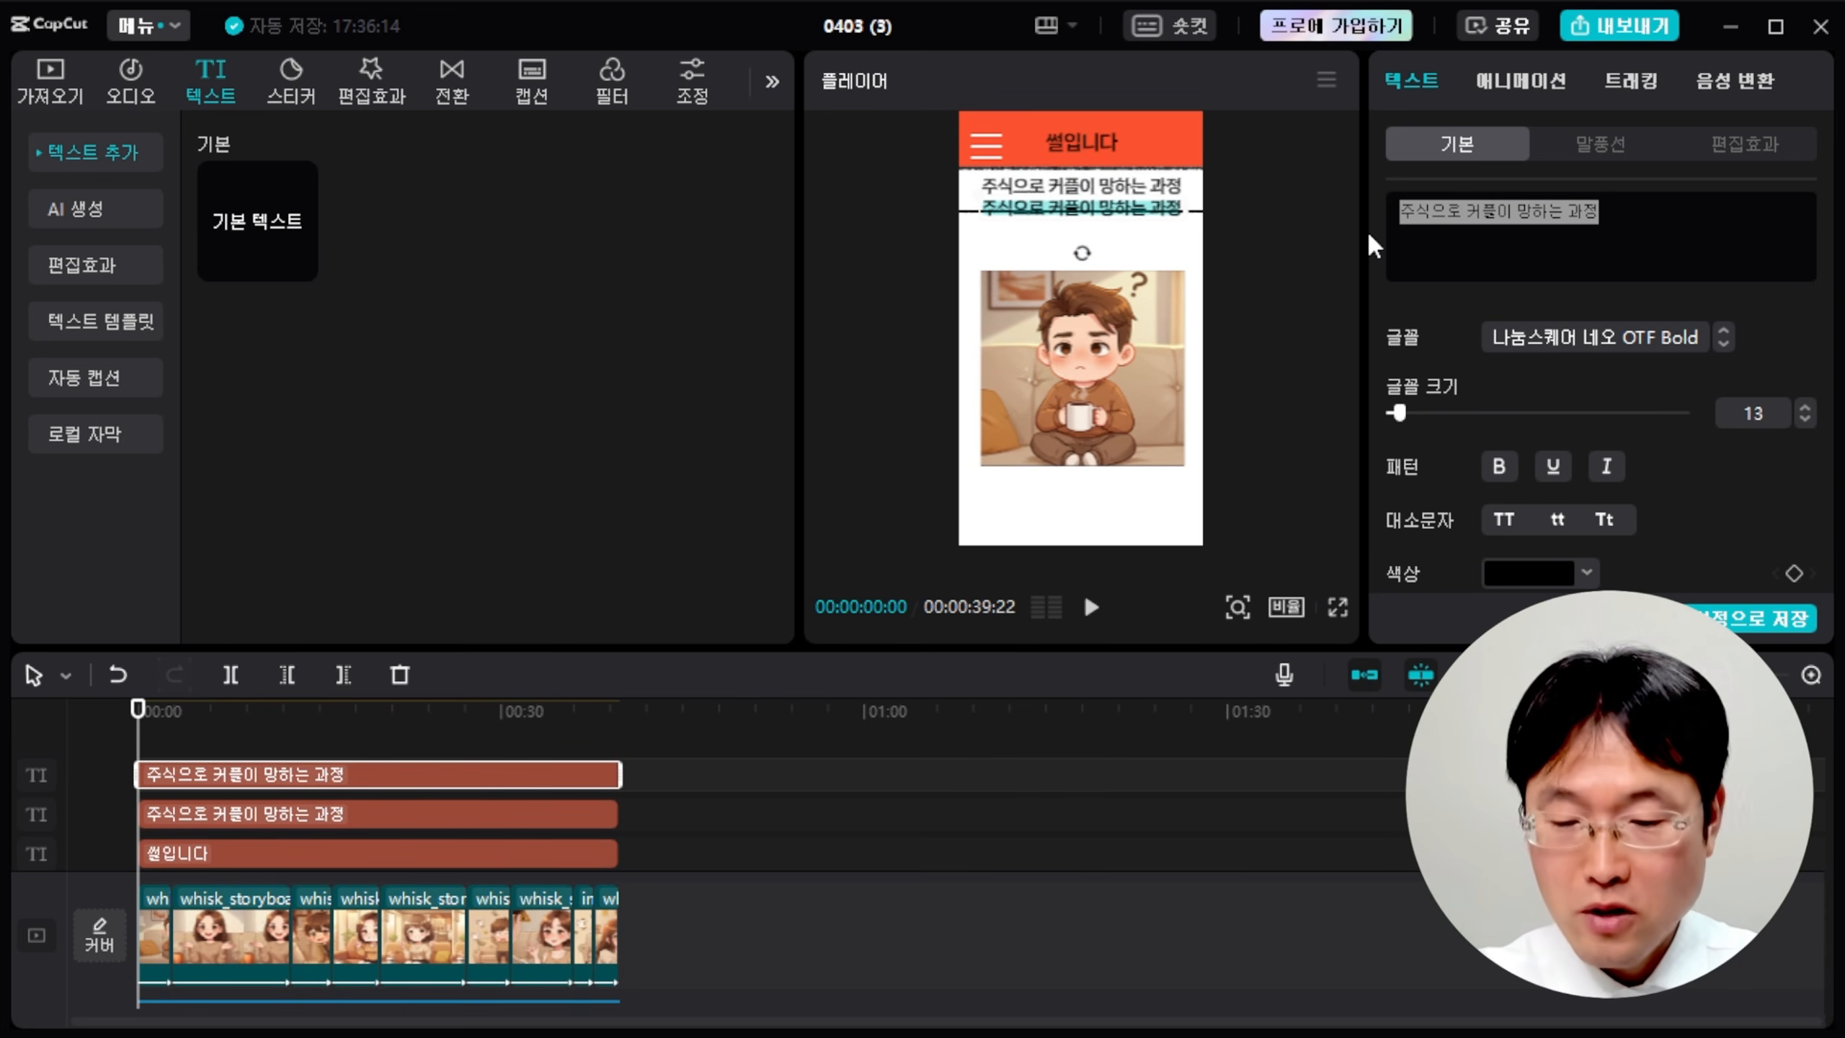
pyautogui.write('ㅇㄴ')
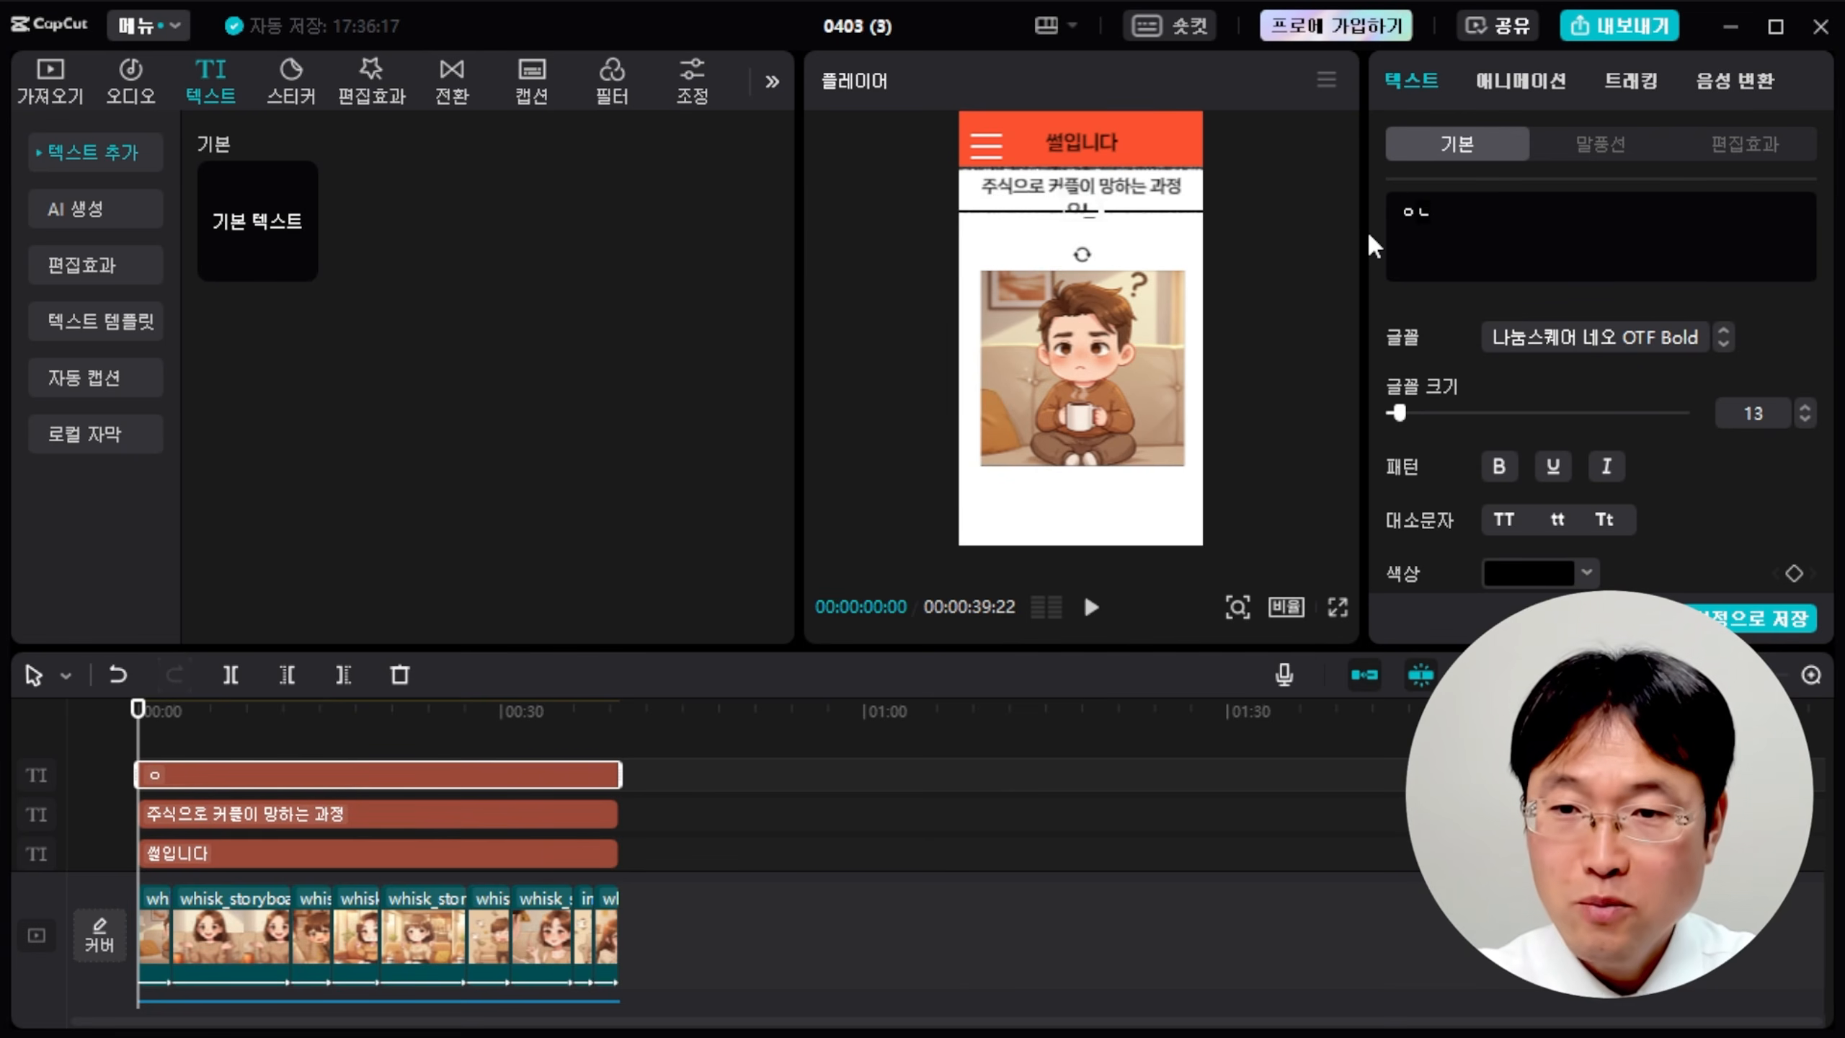
pyautogui.write('ㅁㅣ')
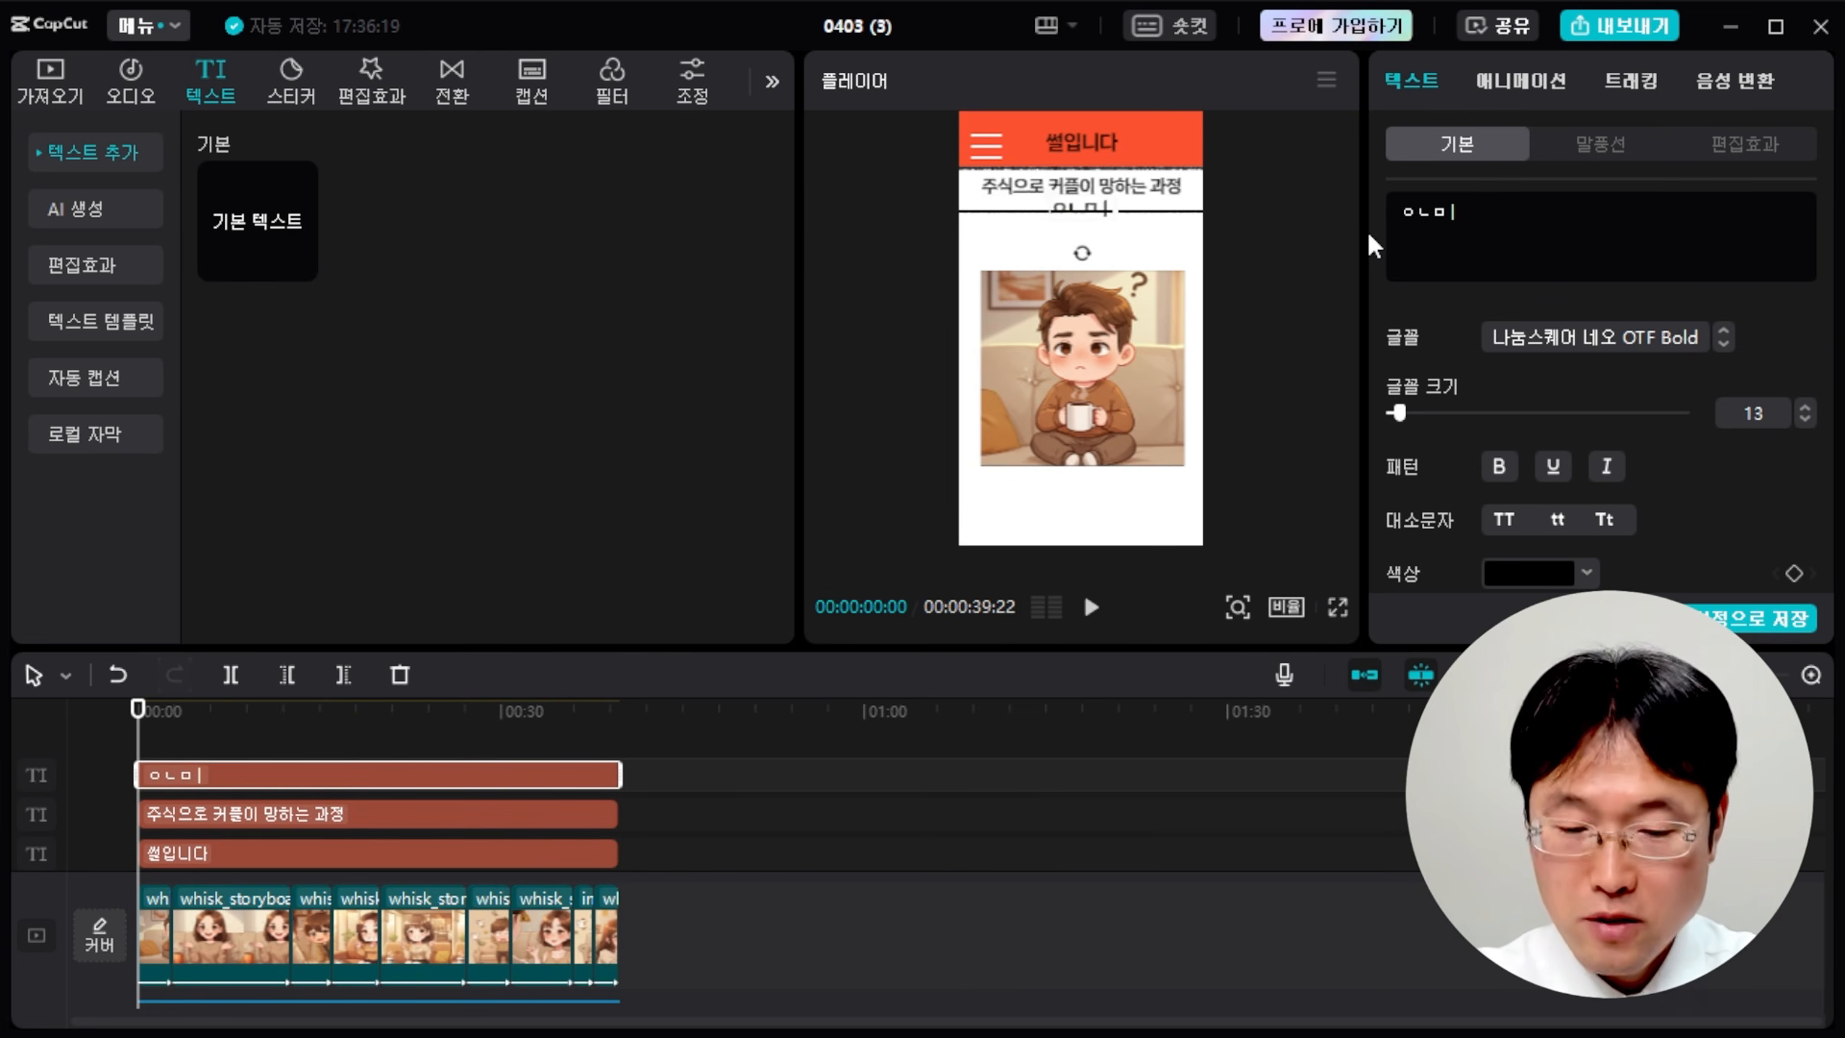
pyautogui.write(' 19:00')
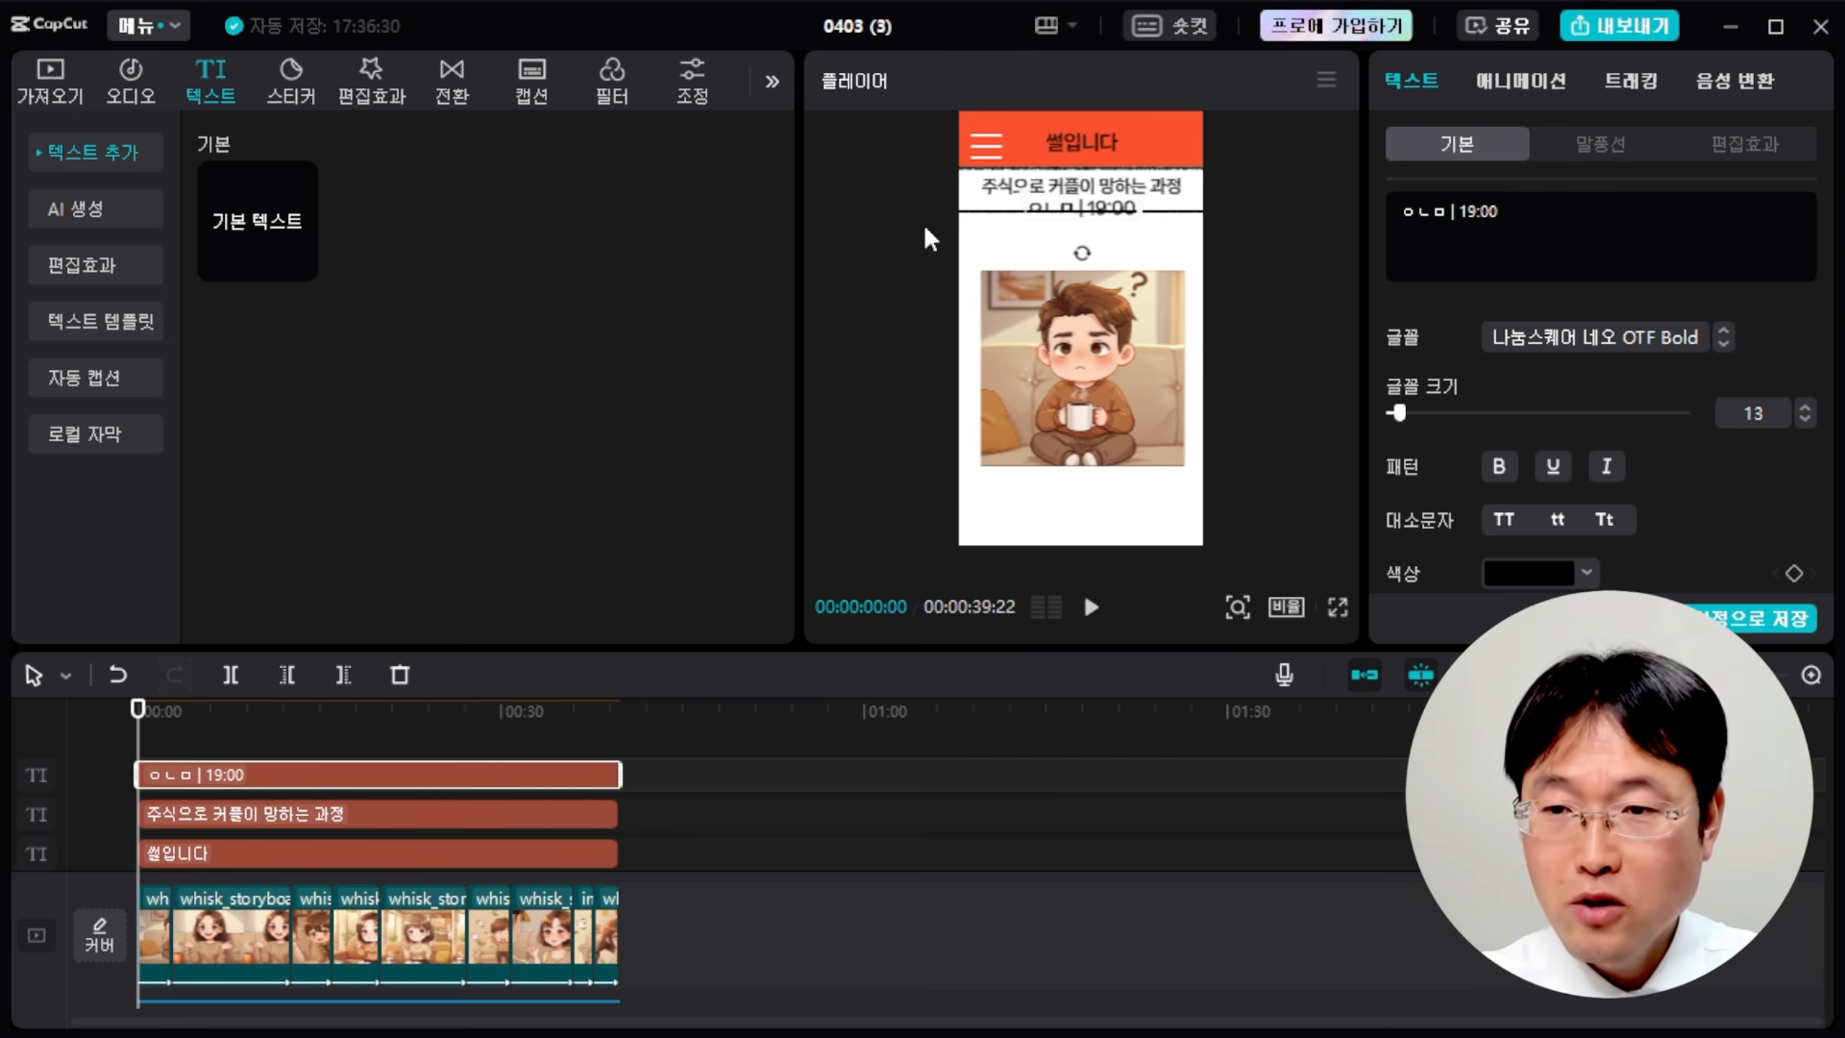
# Search the fonts for 네오 and set the ㅇㄴㅁ | 19:00 text to 나눔스퀘어 네오 OTF Light.
pyautogui.click(1614, 345)
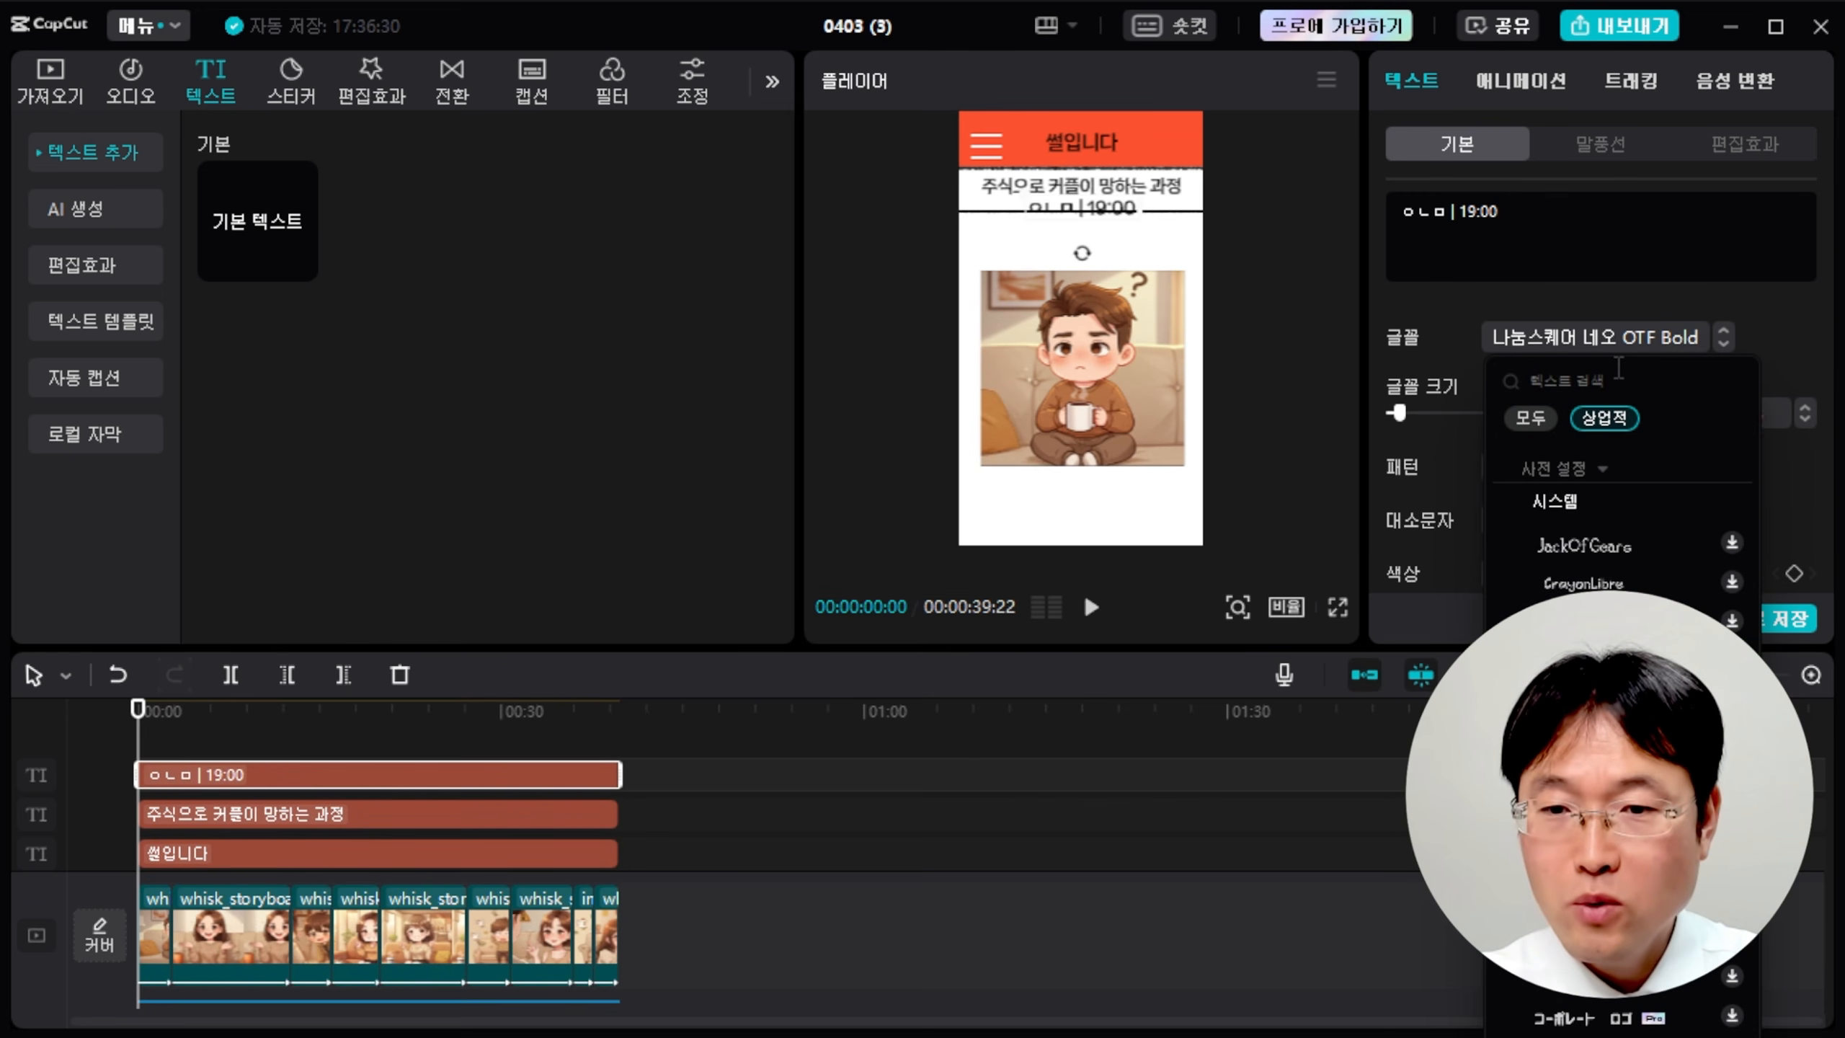
pyautogui.write('네오')
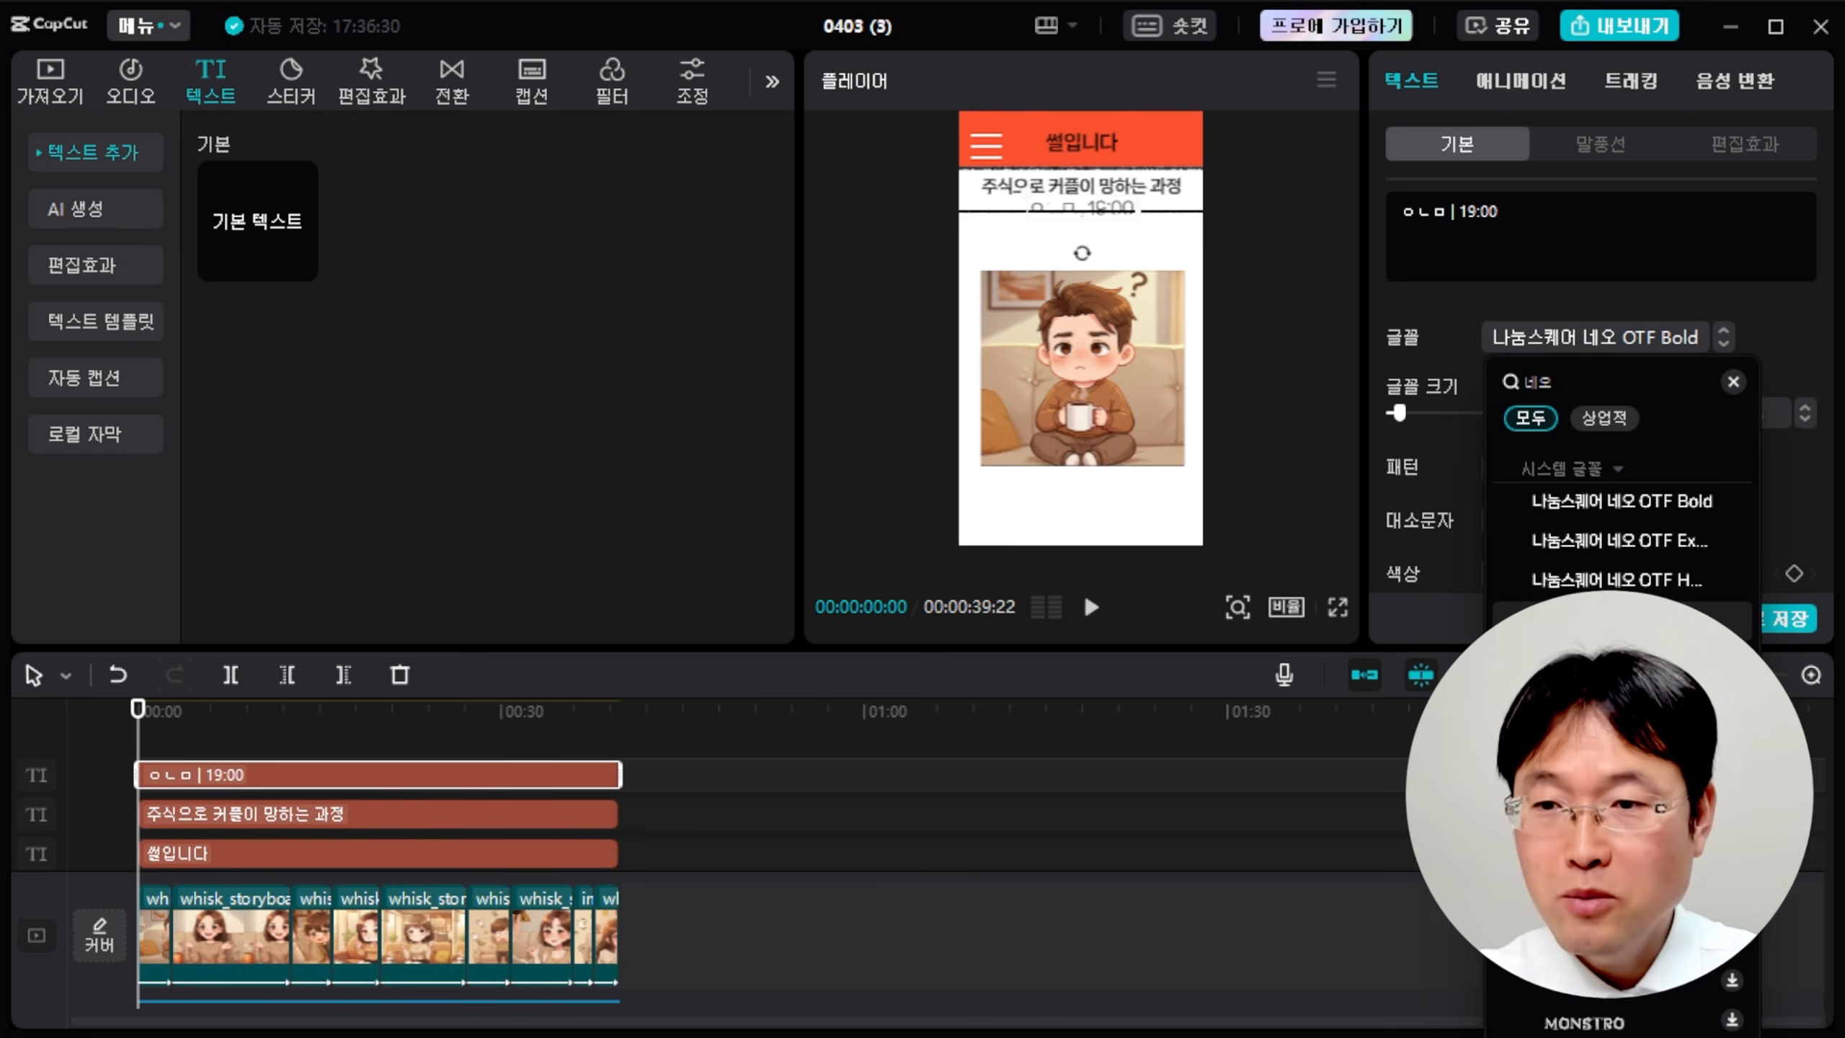
pyautogui.click(1622, 619)
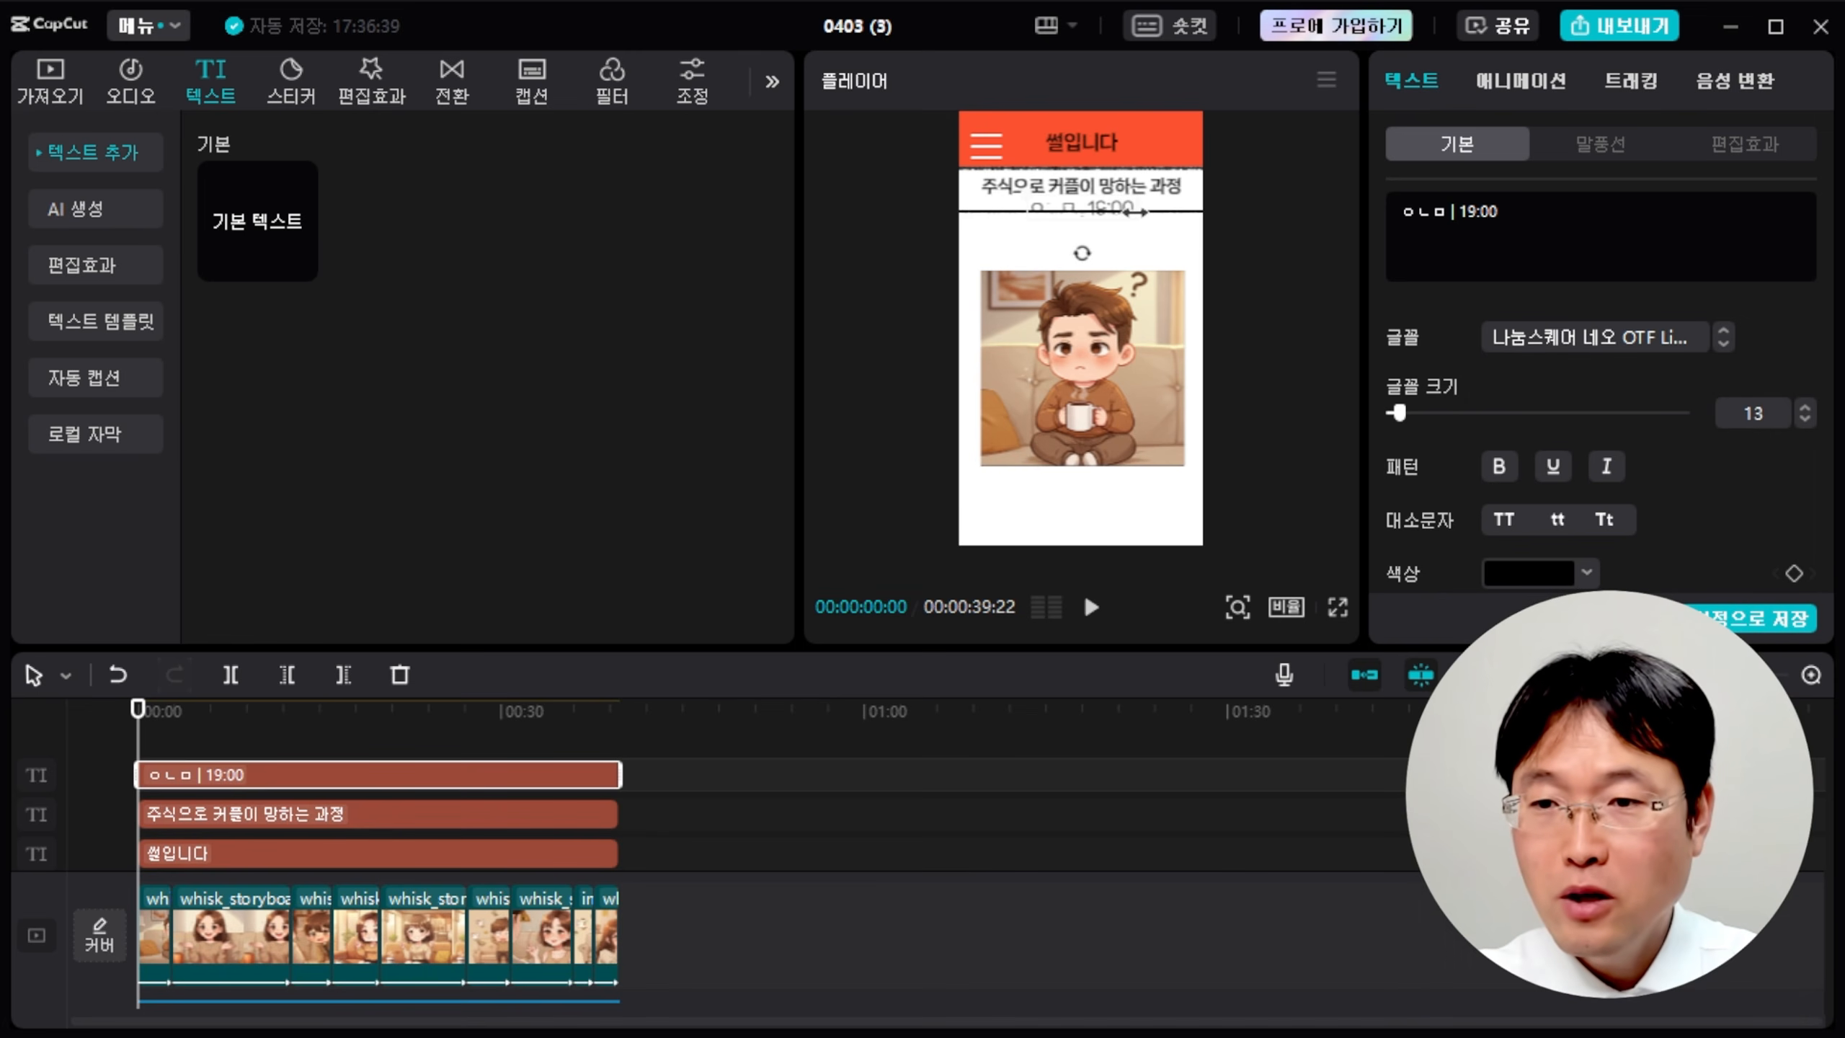
# Left-align the ㅇㄴㅁ | 19:00 line under the title in an enlarged preview, and make the title slightly smaller and higher in its strip.
pyautogui.moveTo(841, 646); pyautogui.dragTo(890, 1018)
pyautogui.moveTo(1148, 294); pyautogui.dragTo(1246, 186)
pyautogui.moveTo(1046, 138); pyautogui.dragTo(1013, 291)
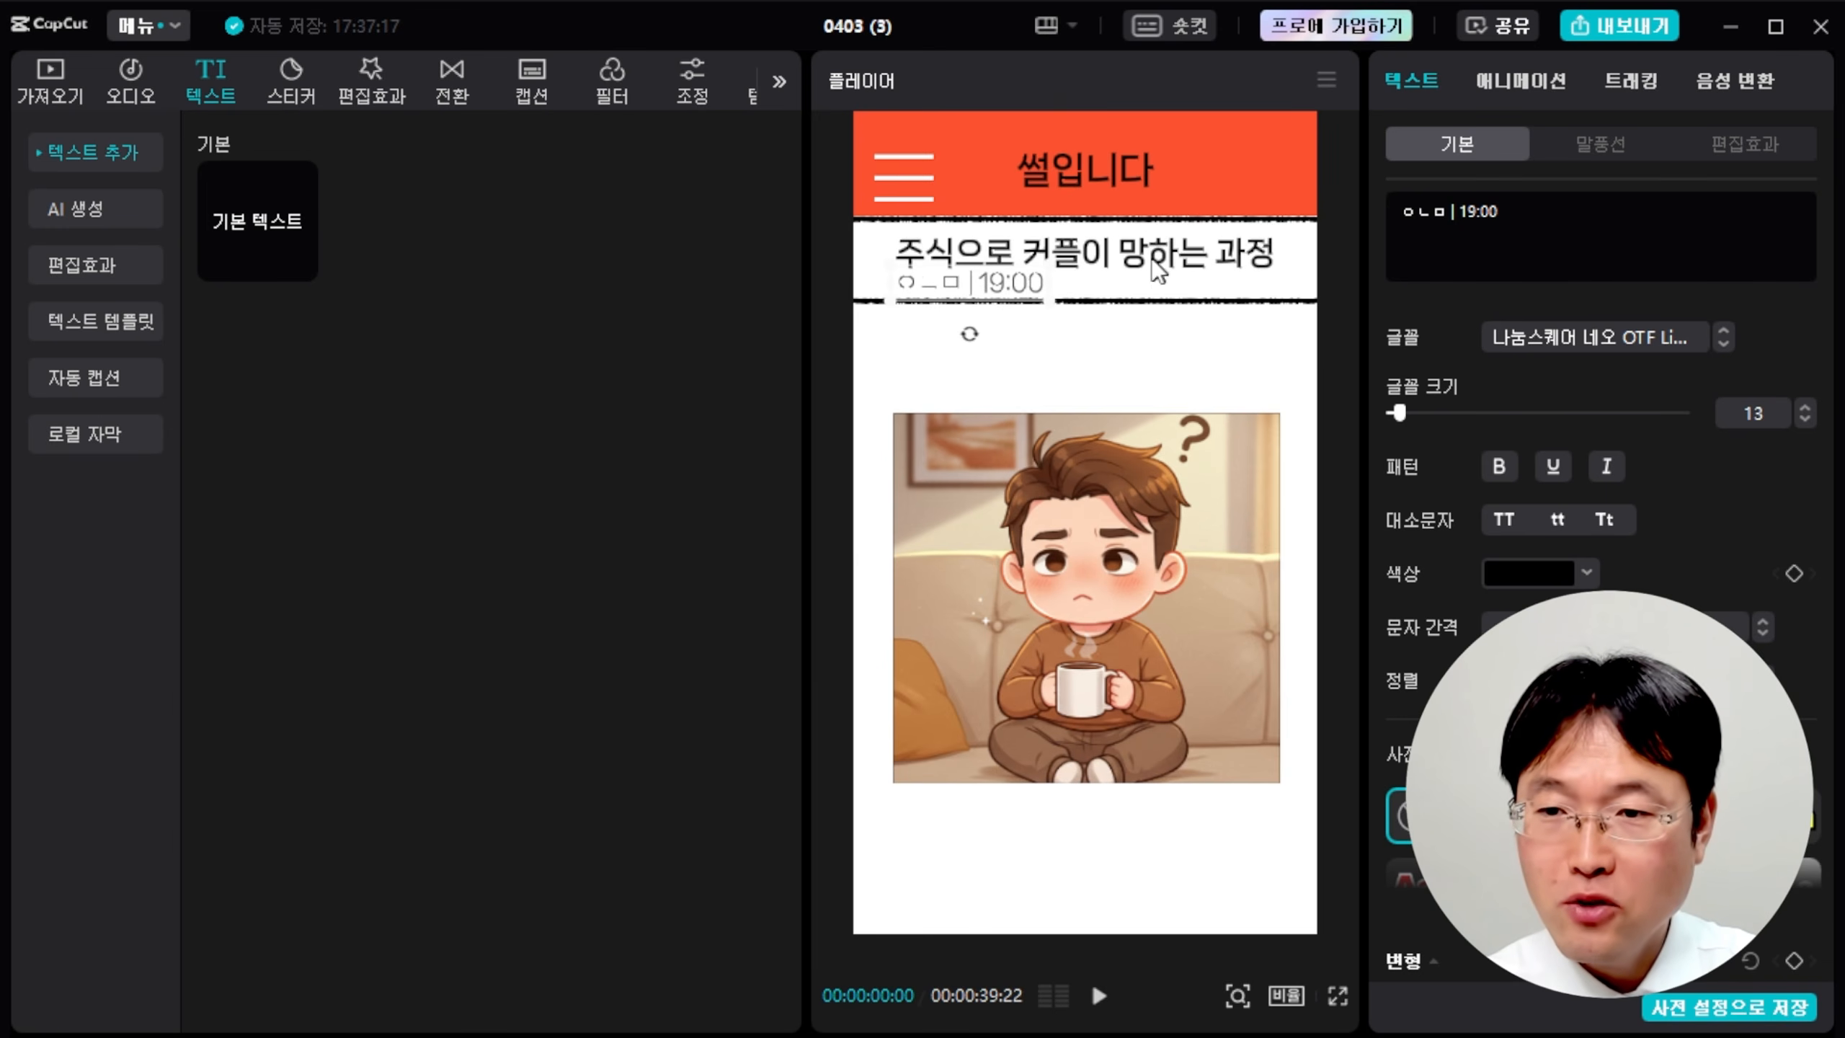
pyautogui.click(1131, 269)
pyautogui.moveTo(1171, 265); pyautogui.dragTo(1206, 251)
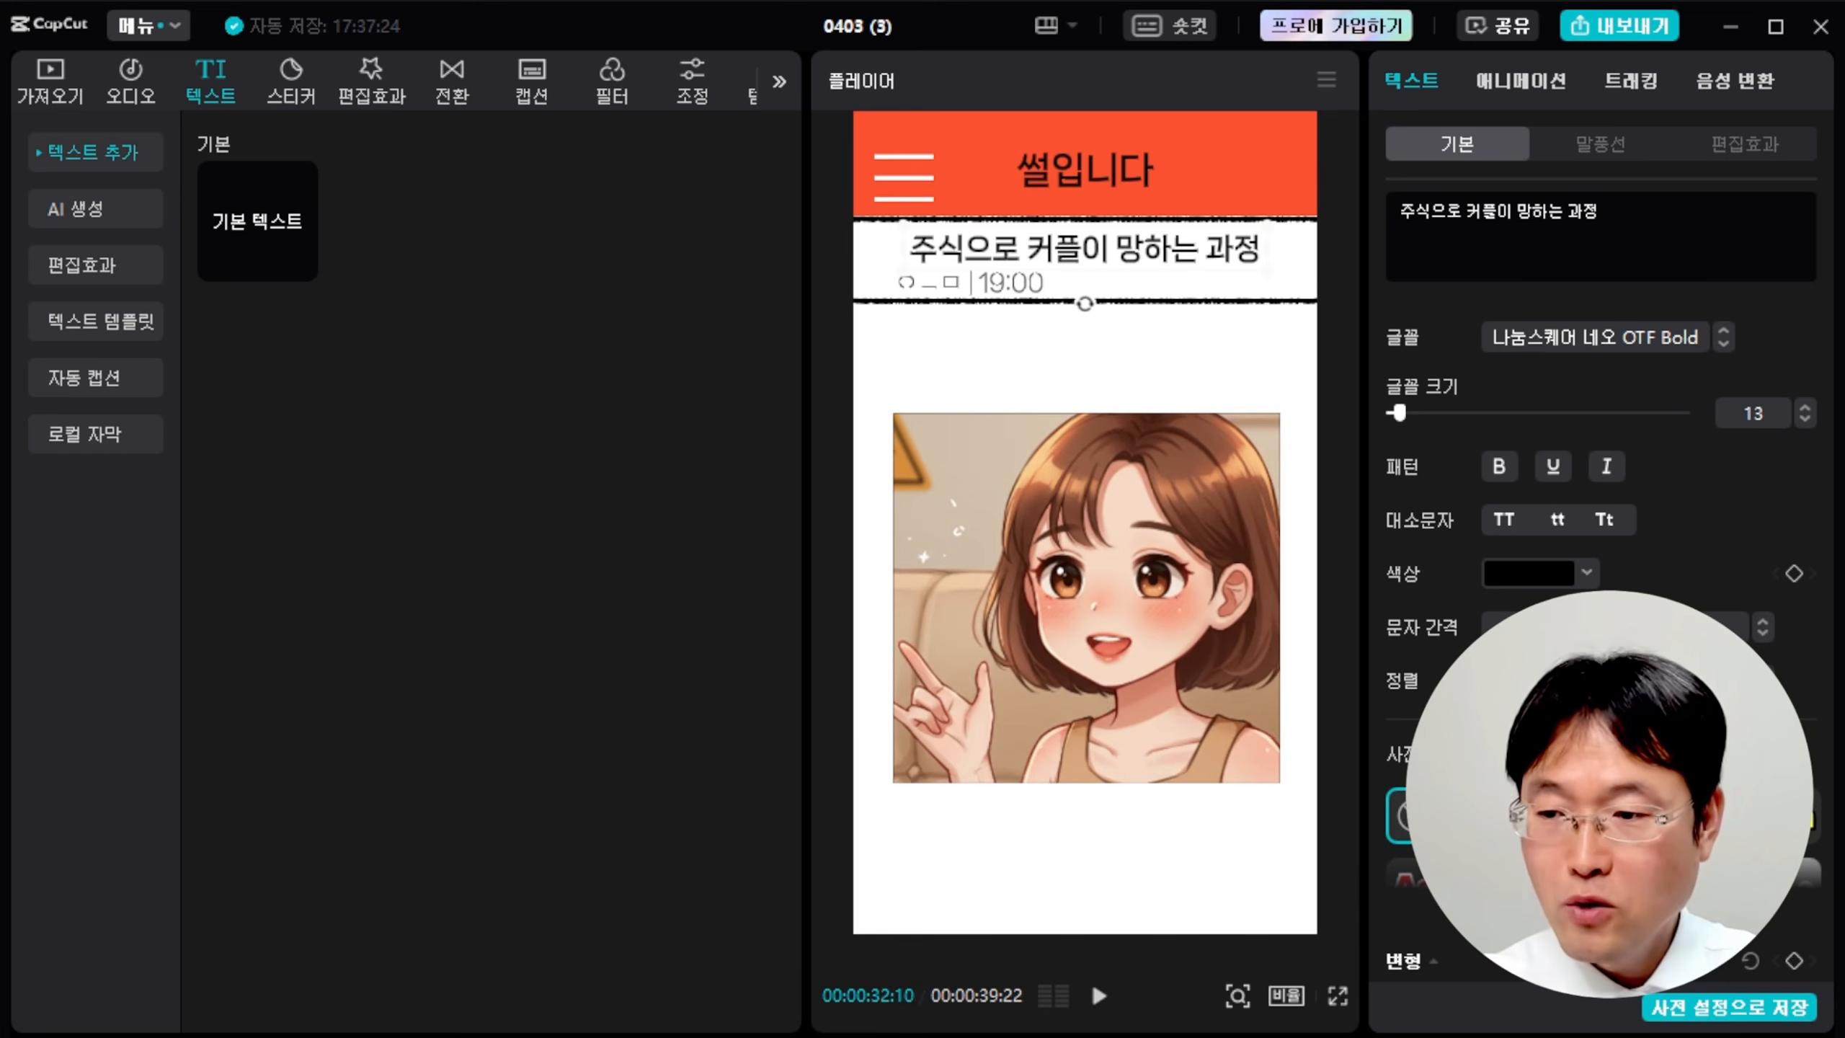
# Make the timeline area taller again and generate automatic captions with 한국어 as the source language.
pyautogui.moveTo(612, 1028); pyautogui.dragTo(721, 672)
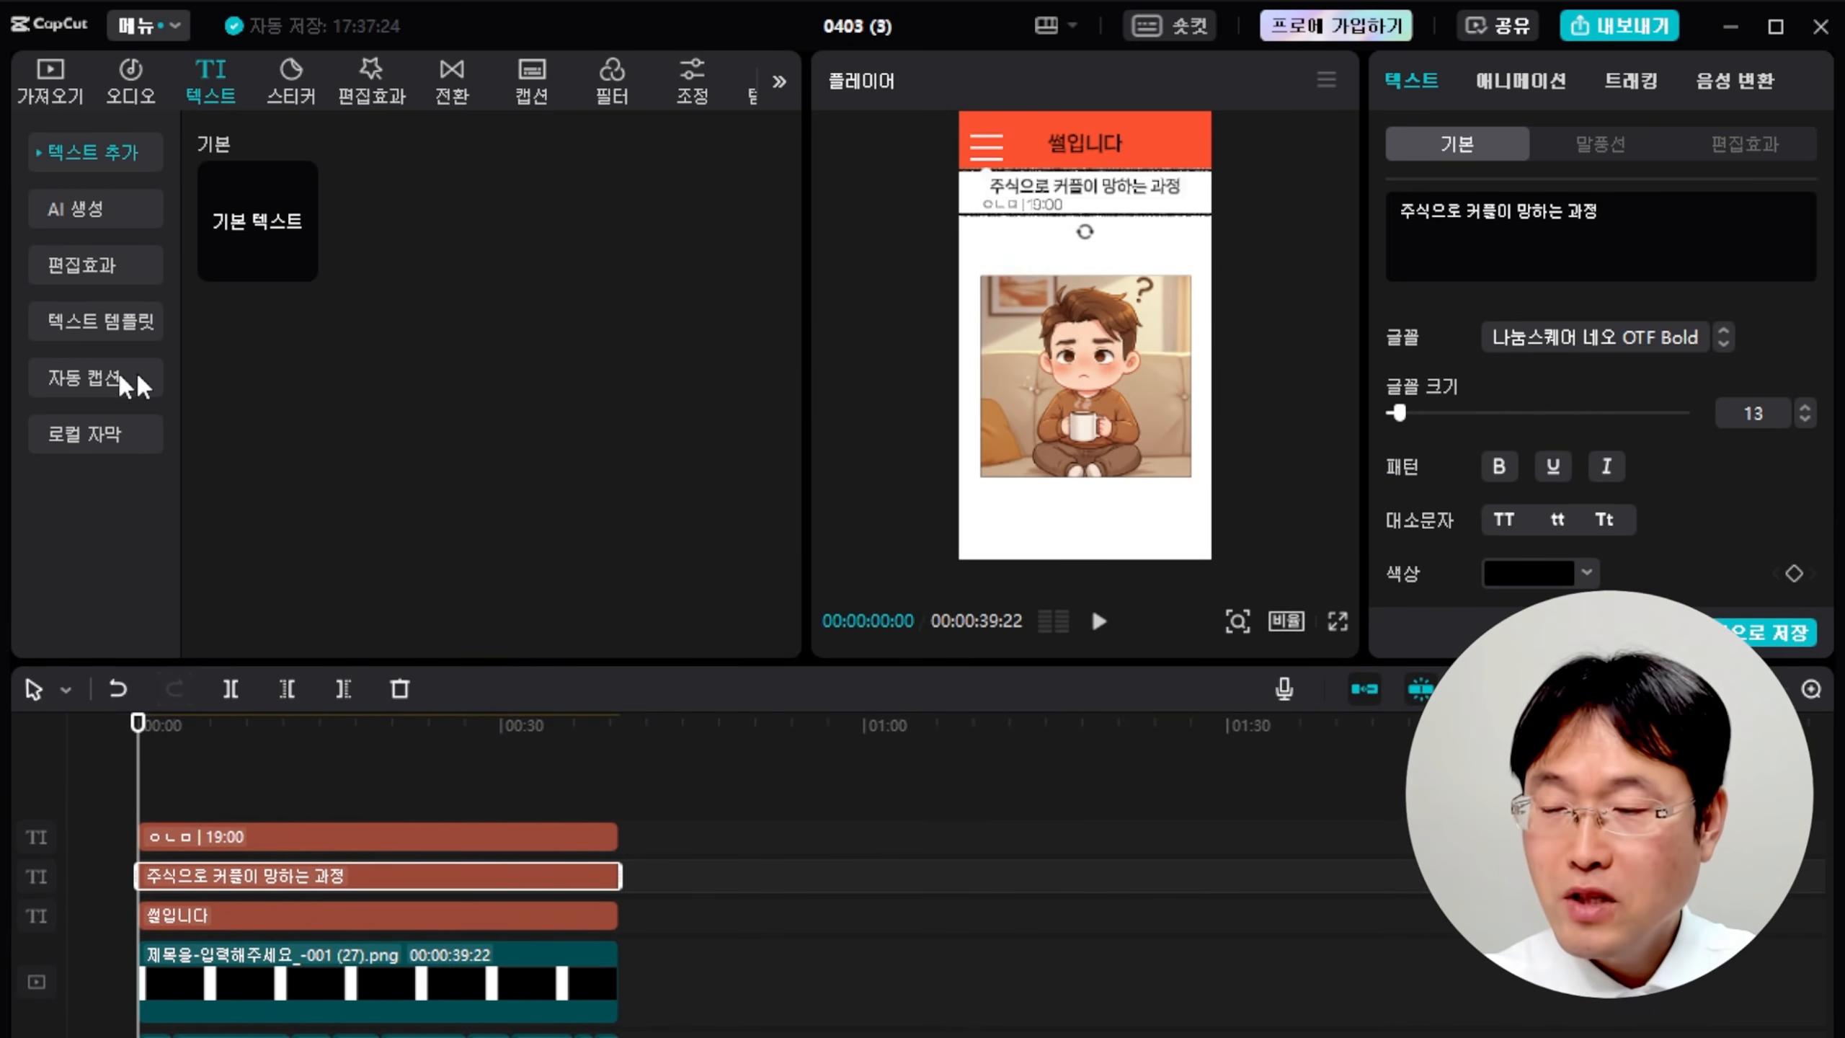
pyautogui.click(97, 380)
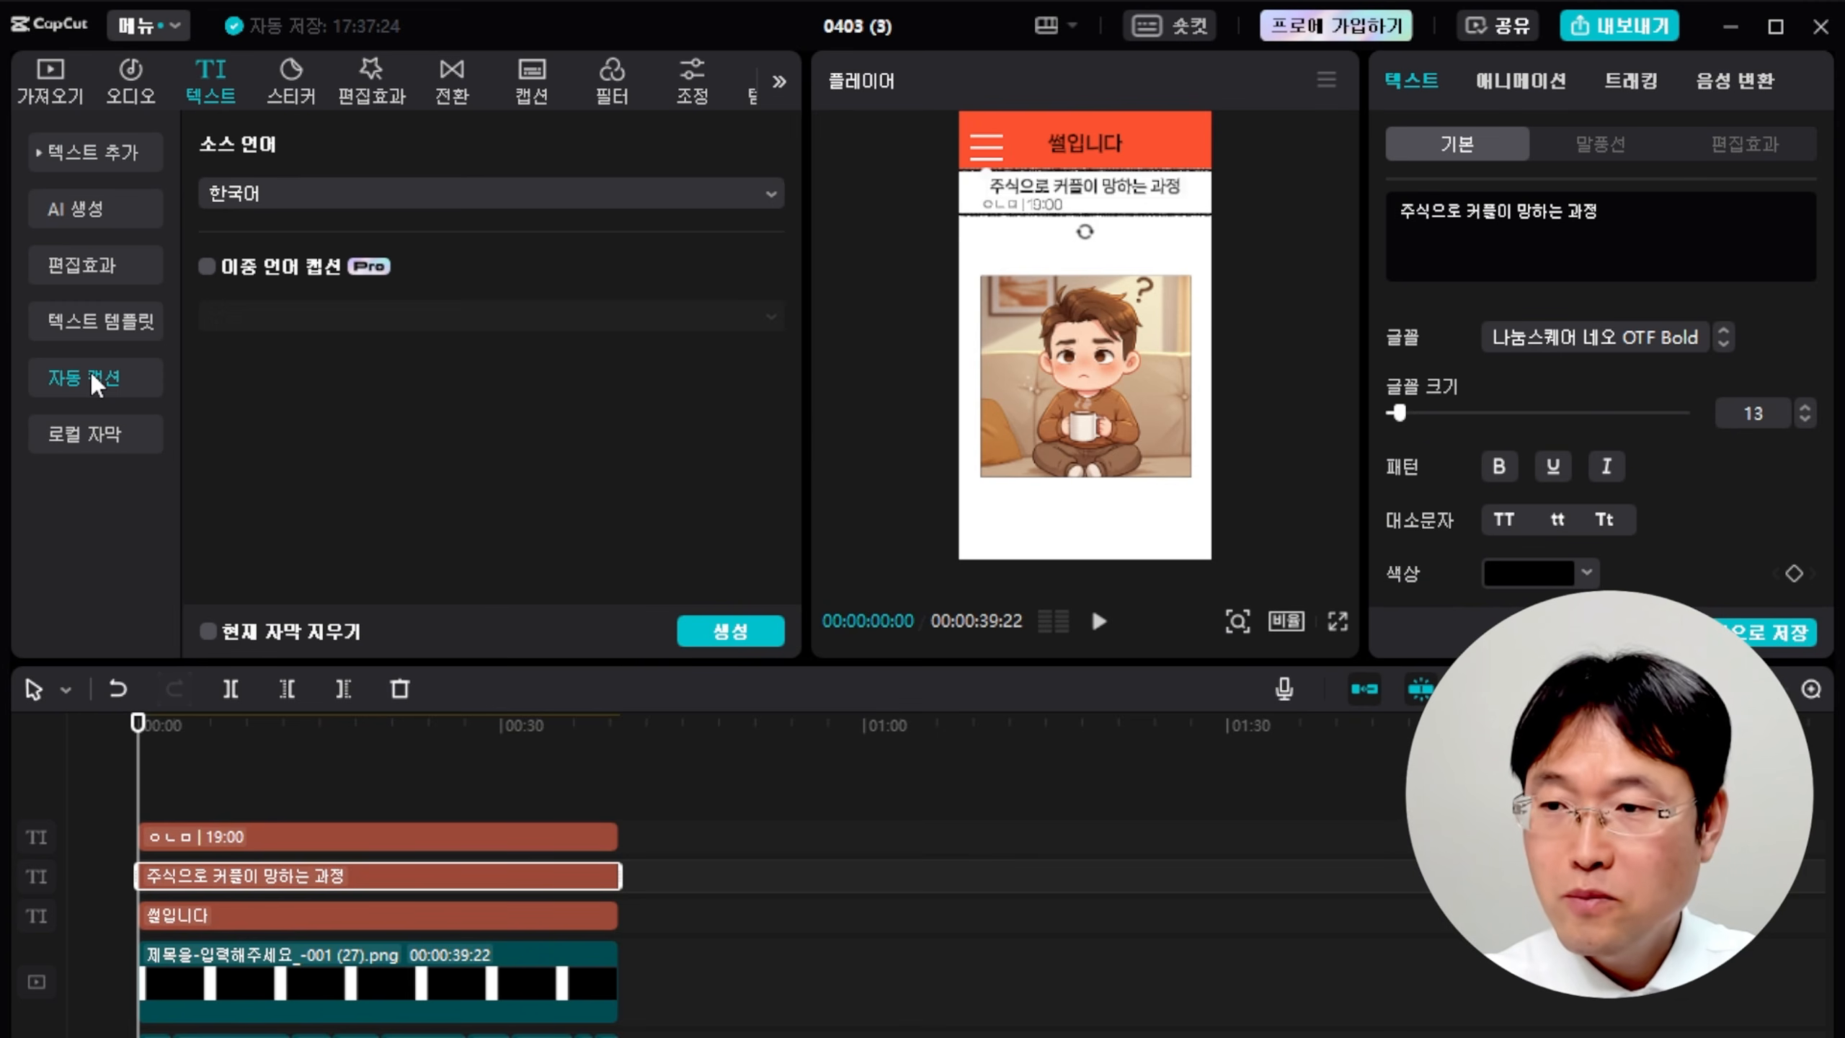
pyautogui.click(741, 640)
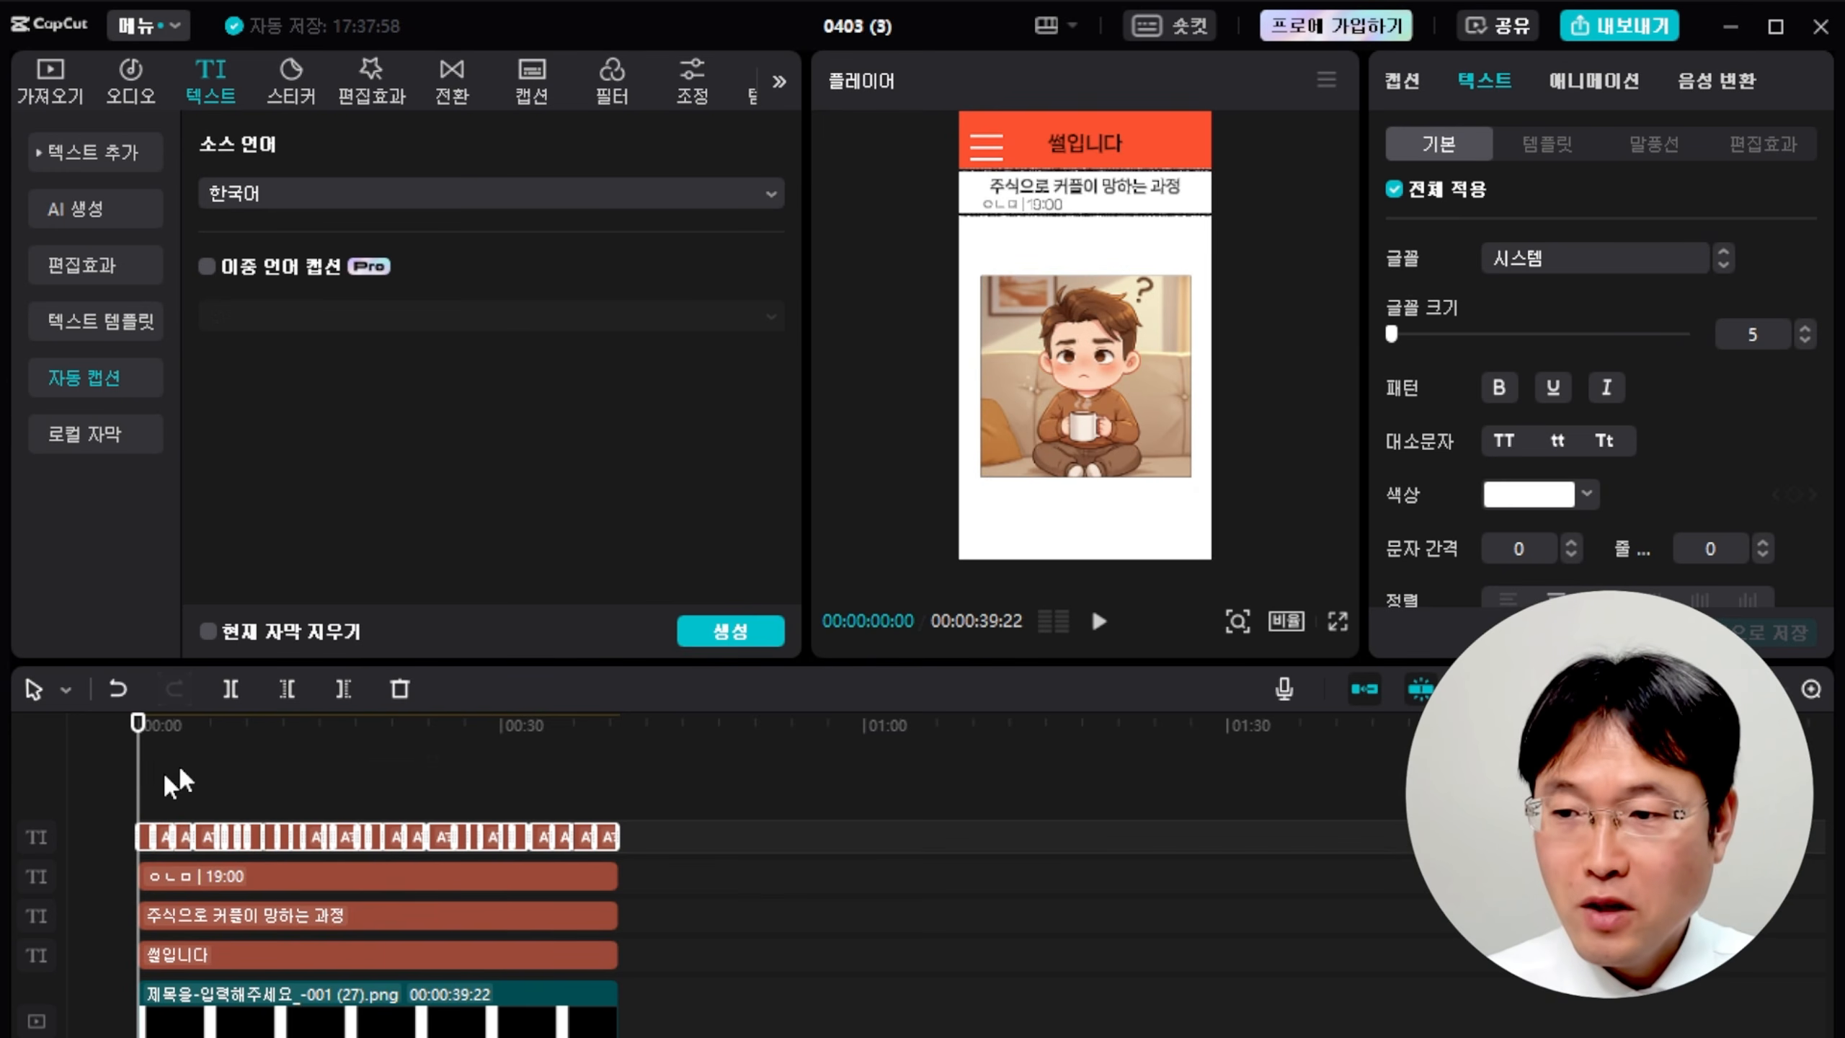
# Set the colour of all captions to black and move them into the white space between the title strip and the scene image.
pyautogui.click(1518, 509)
pyautogui.moveTo(1485, 593); pyautogui.dragTo(1395, 760)
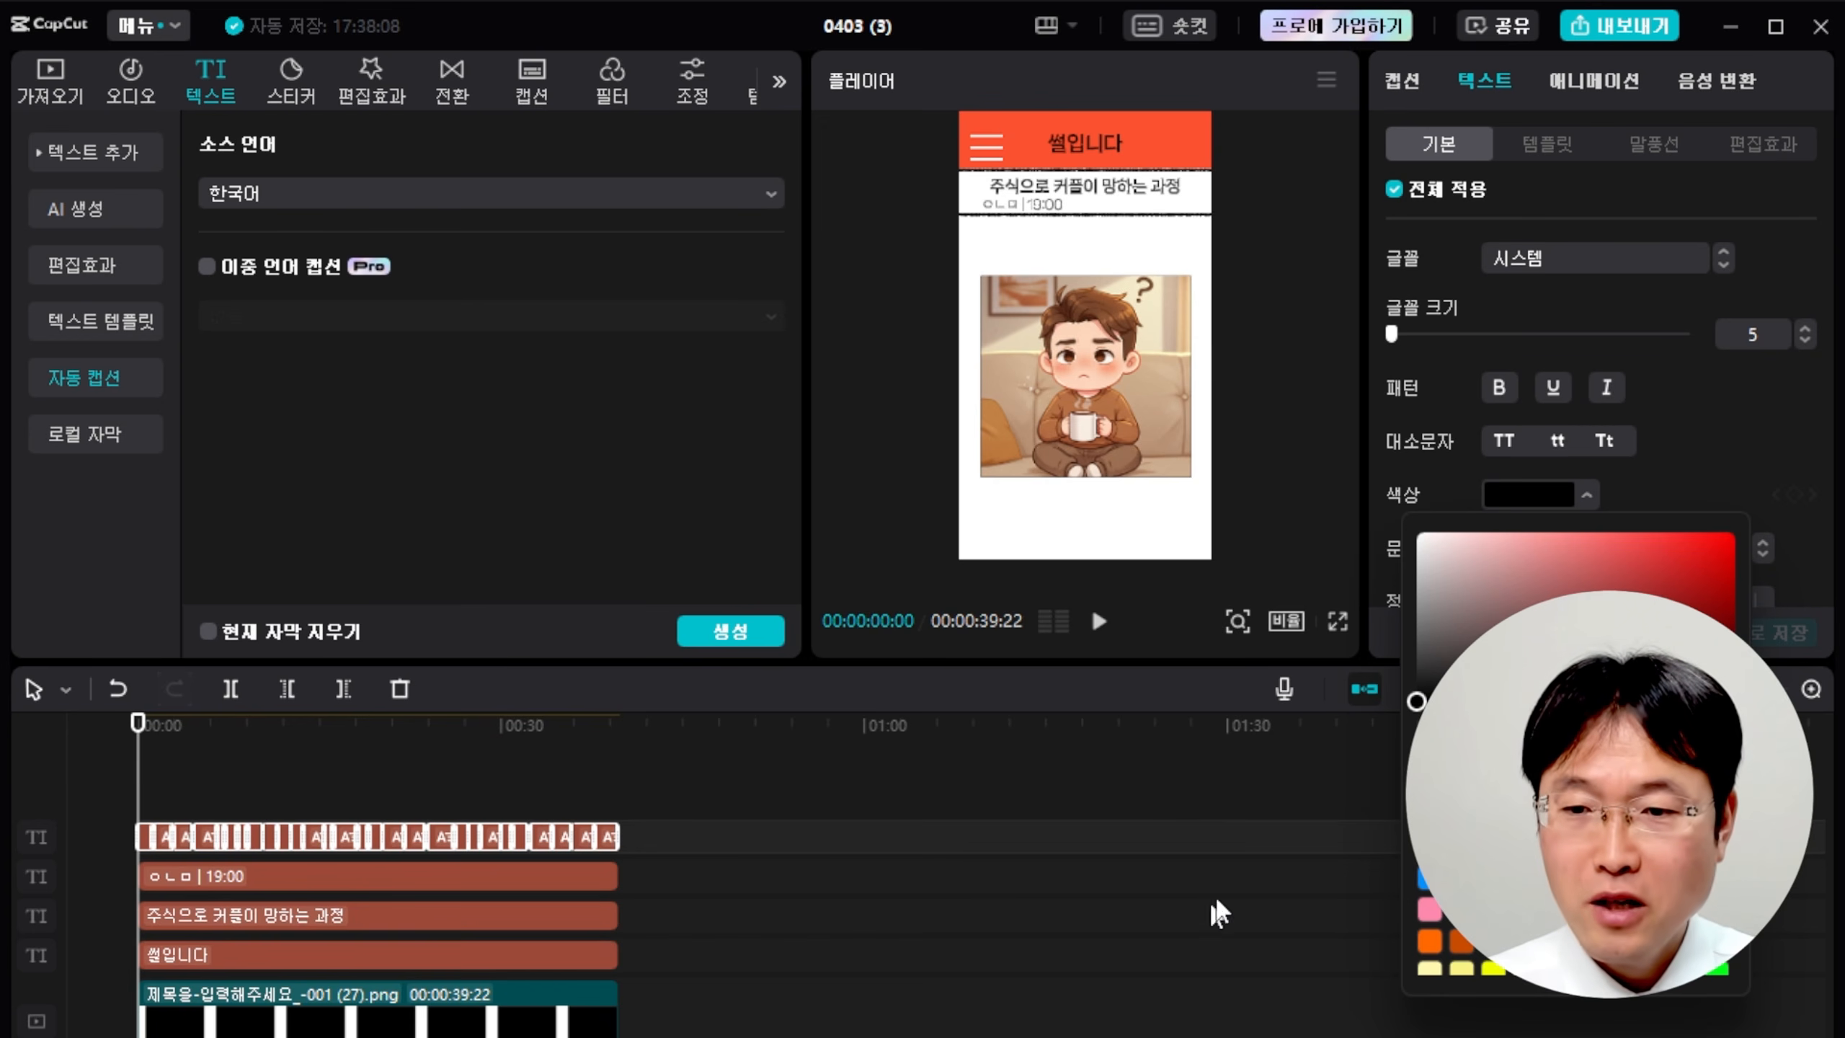
pyautogui.click(1215, 942)
pyautogui.moveTo(597, 785); pyautogui.dragTo(175, 746)
pyautogui.click(1090, 505)
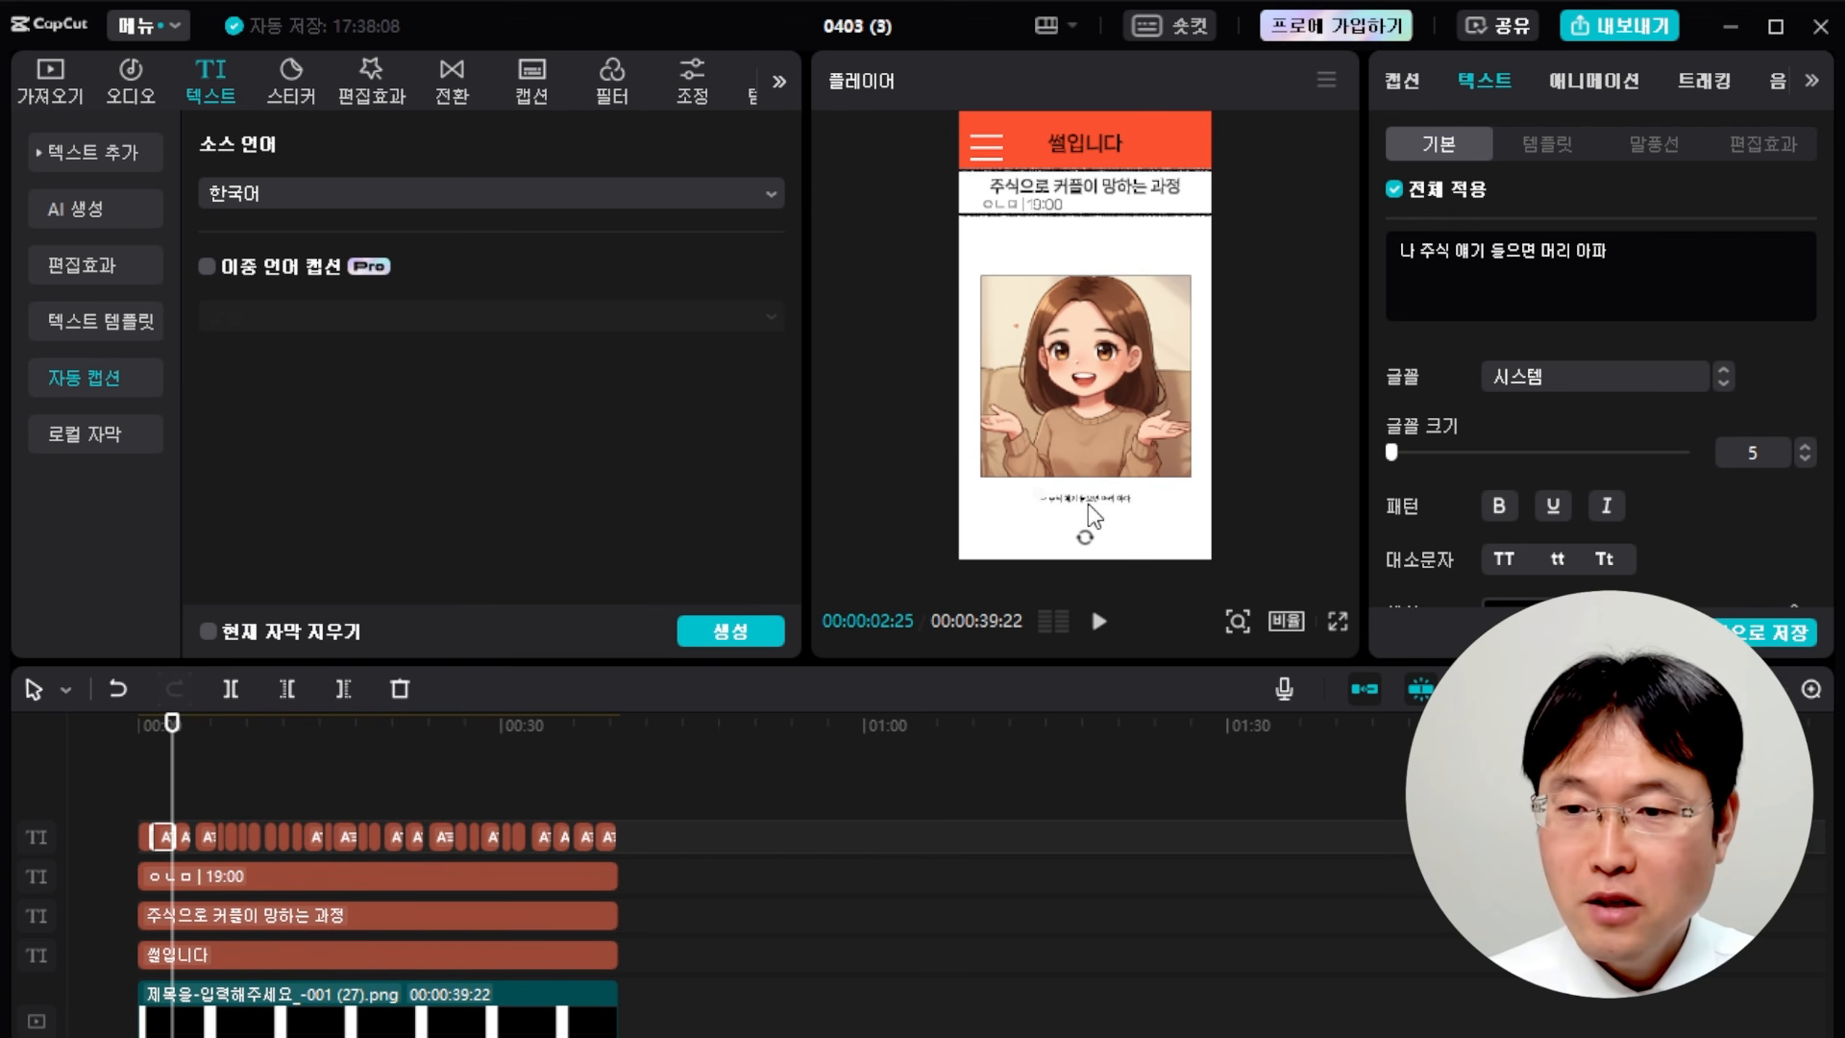
pyautogui.moveTo(1093, 516); pyautogui.dragTo(1097, 251)
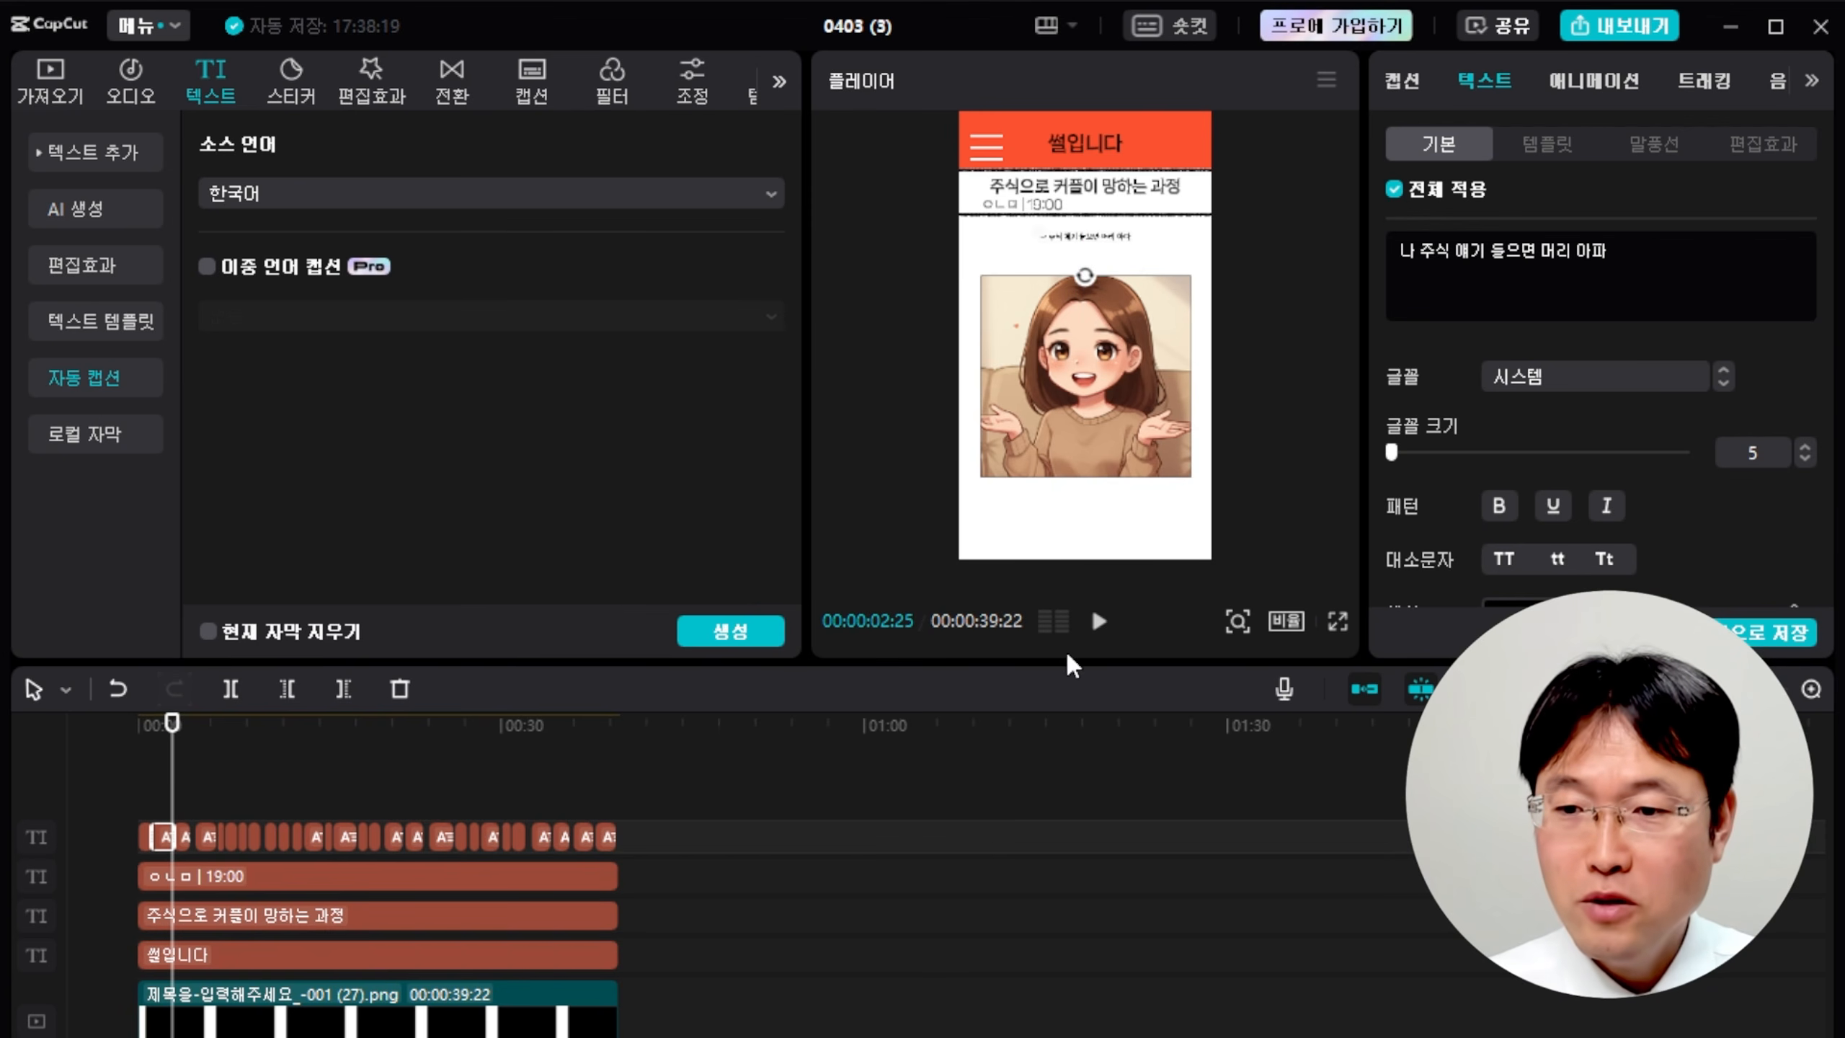
# Set all captions to the 나눔스퀘어 네오 OTF Bold font, found by searching 네오, at font size 9.
pyautogui.moveTo(1065, 661); pyautogui.dragTo(1065, 1014)
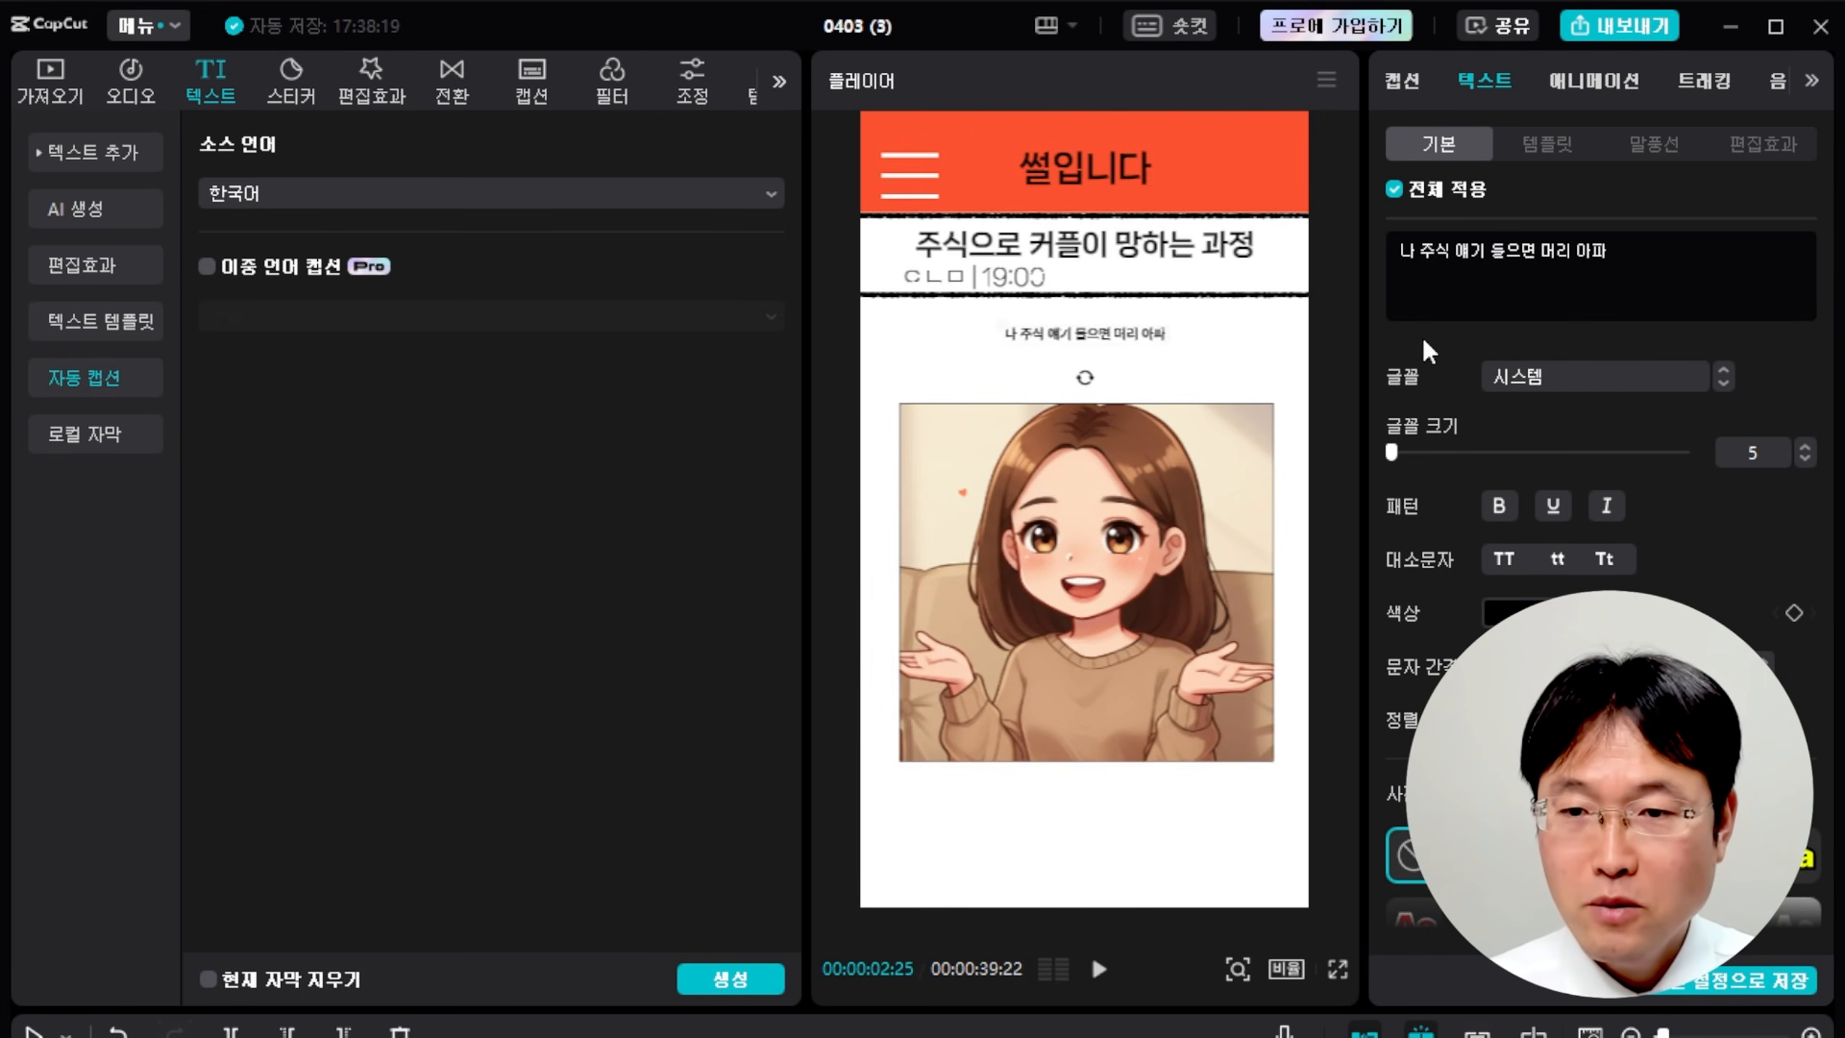
pyautogui.click(1588, 382)
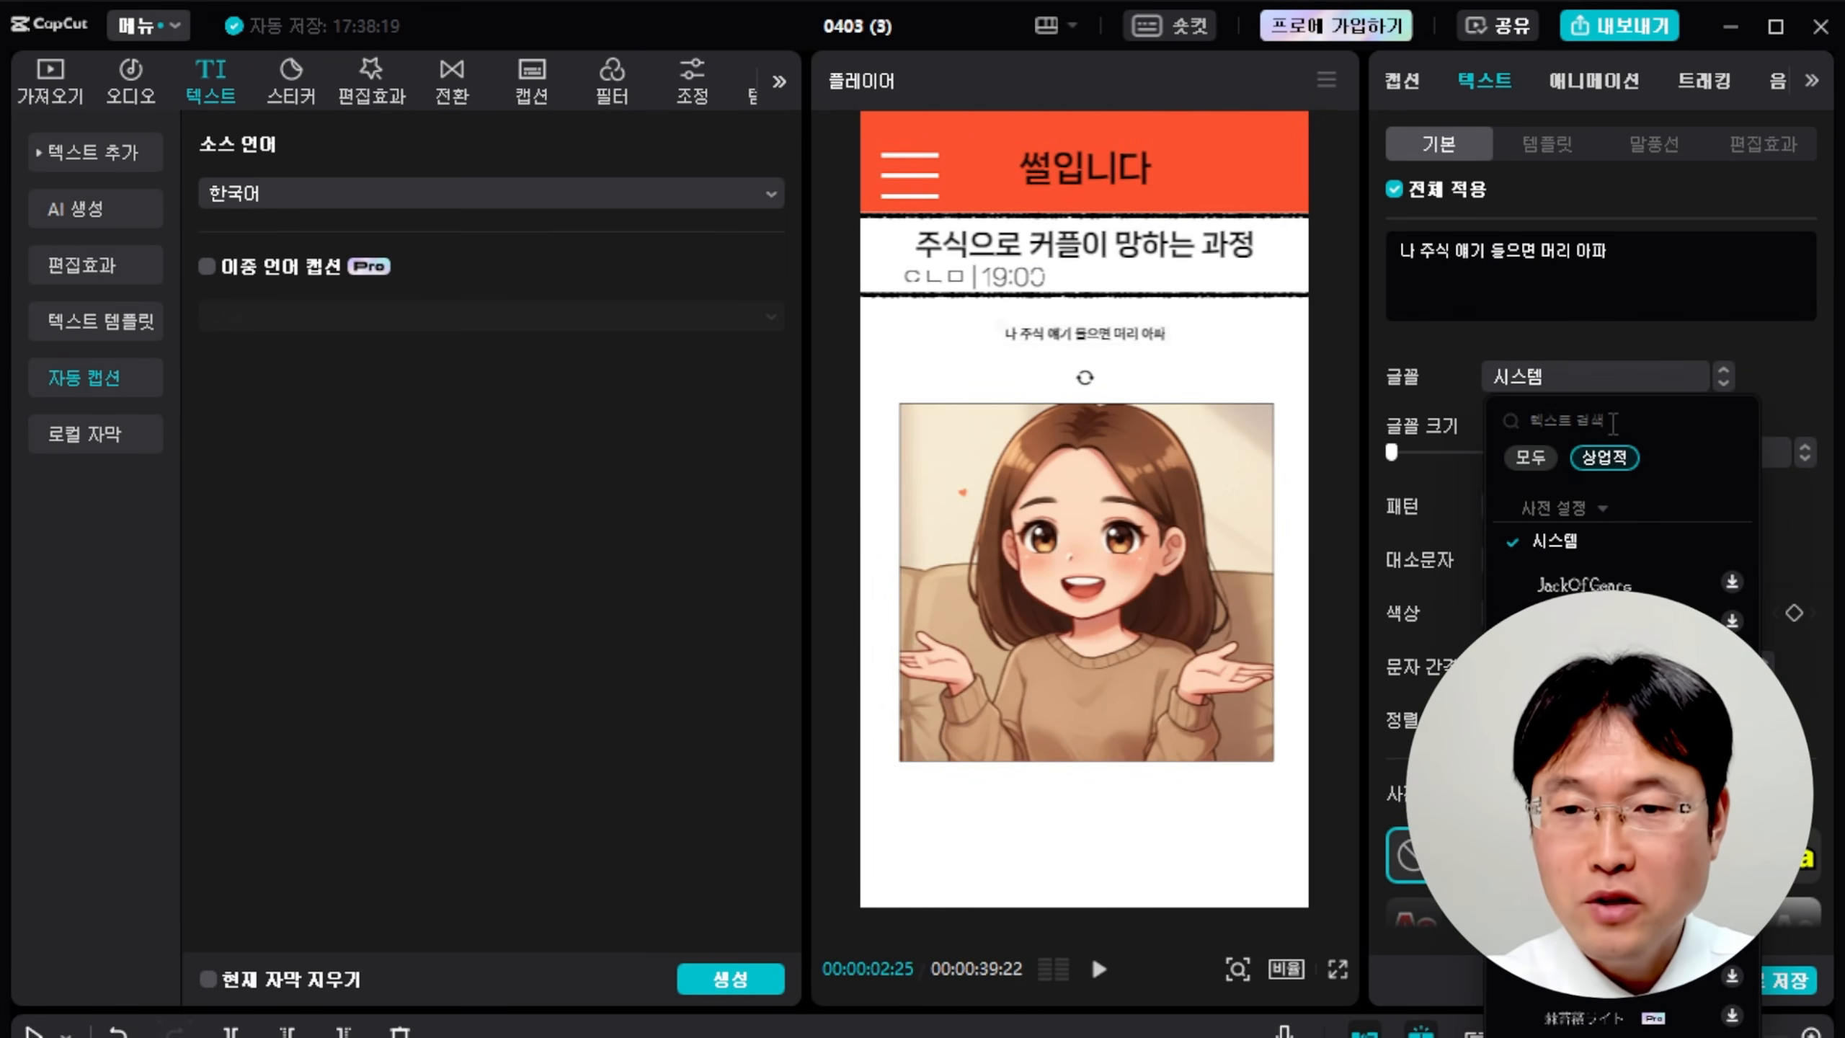
pyautogui.write('네오')
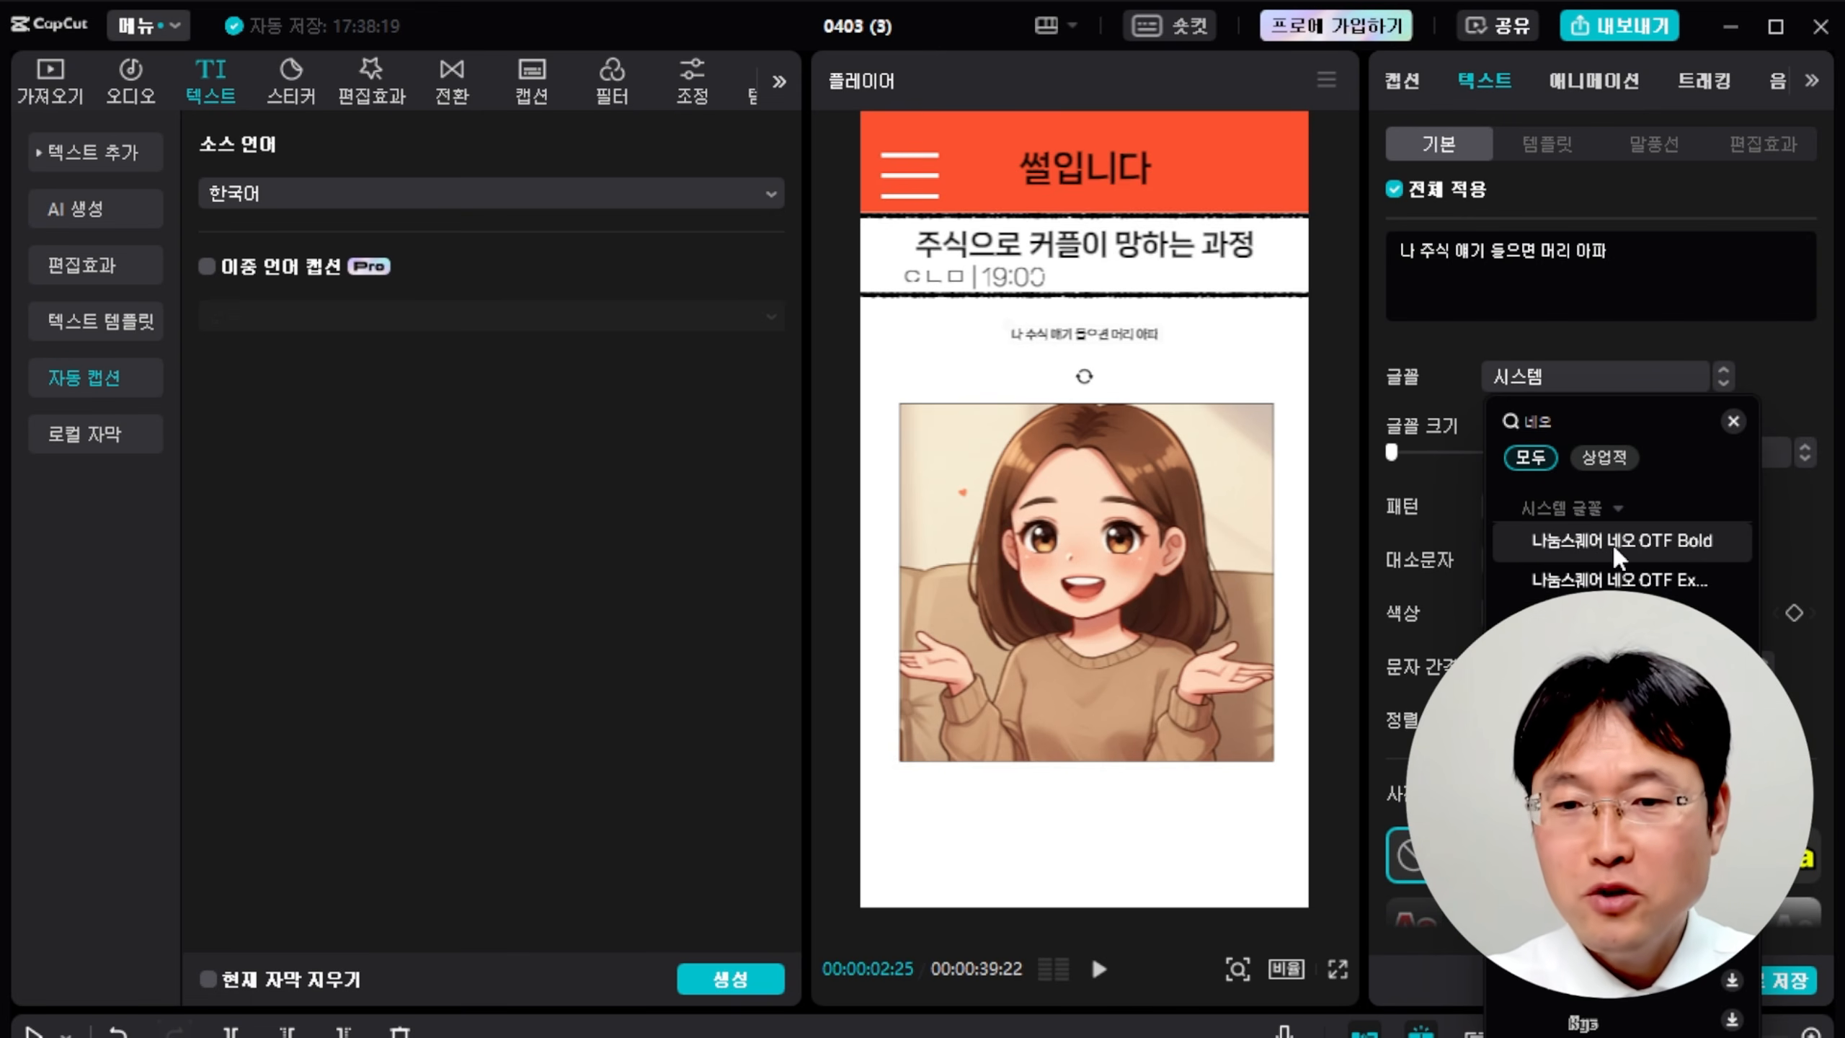
pyautogui.click(1654, 550)
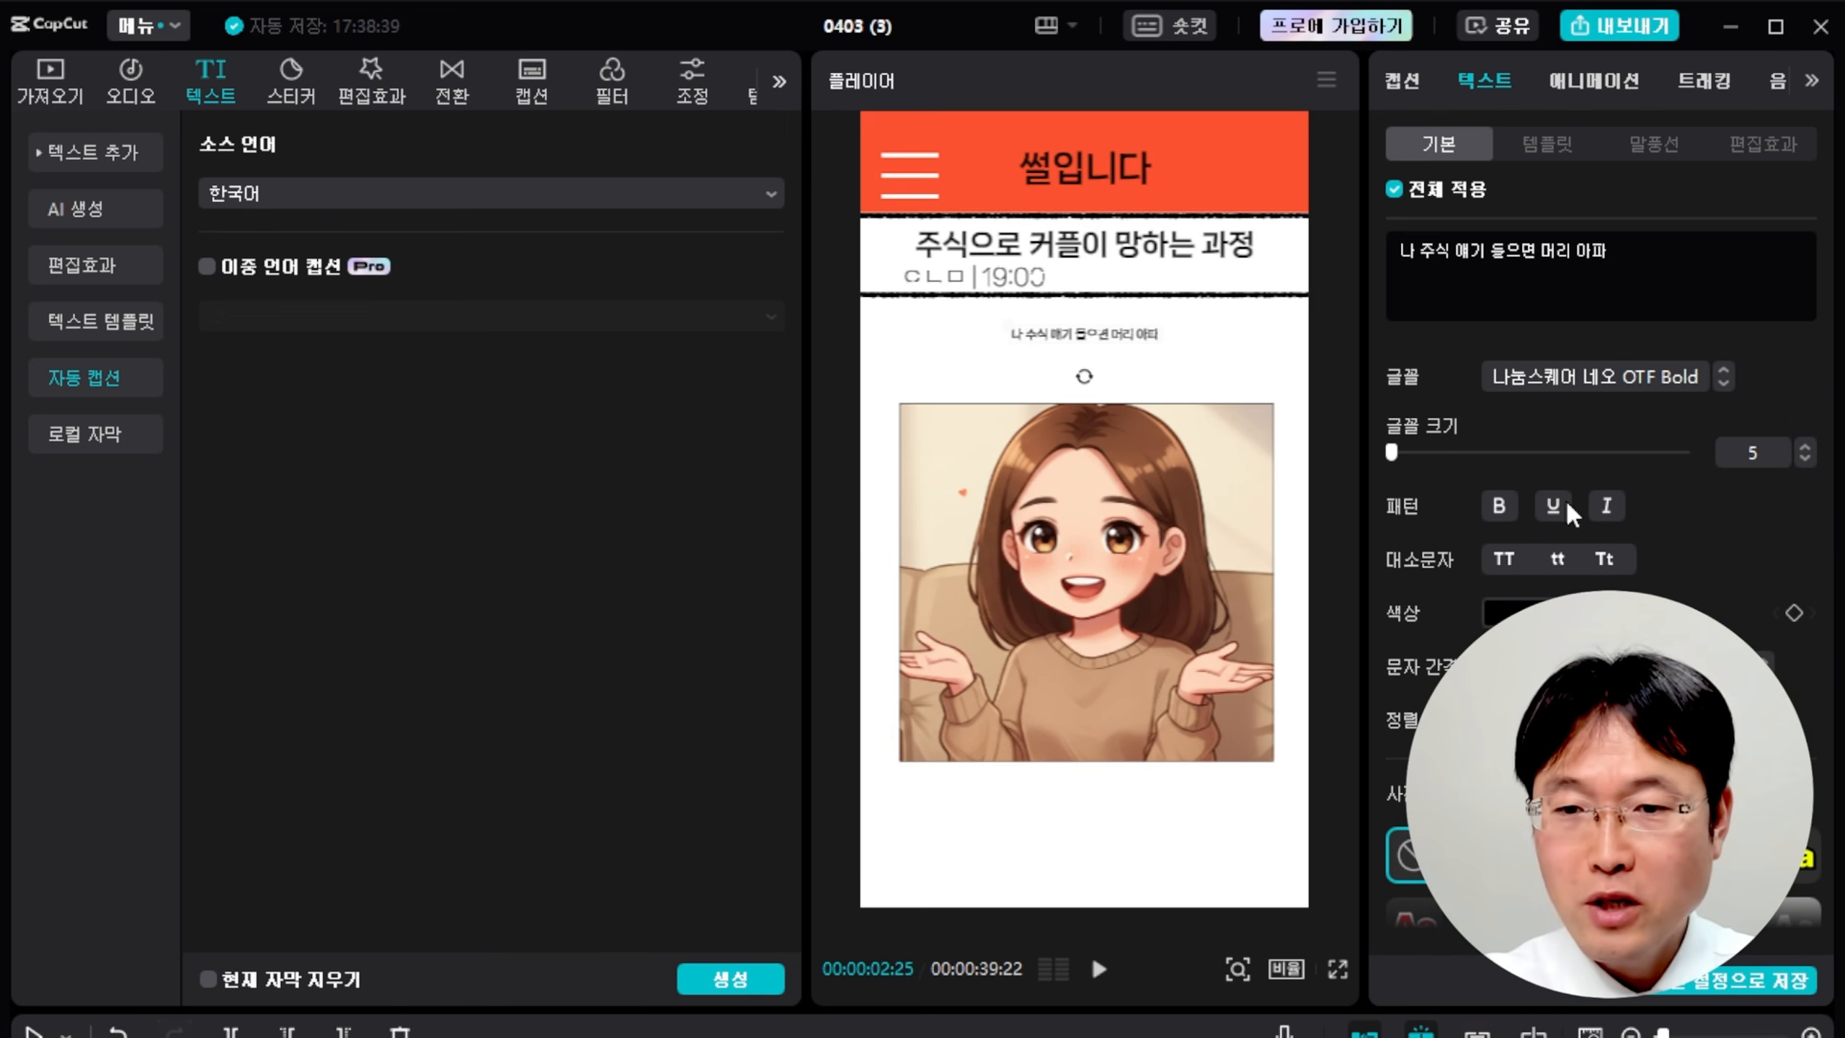
pyautogui.moveTo(1392, 455); pyautogui.dragTo(1396, 458)
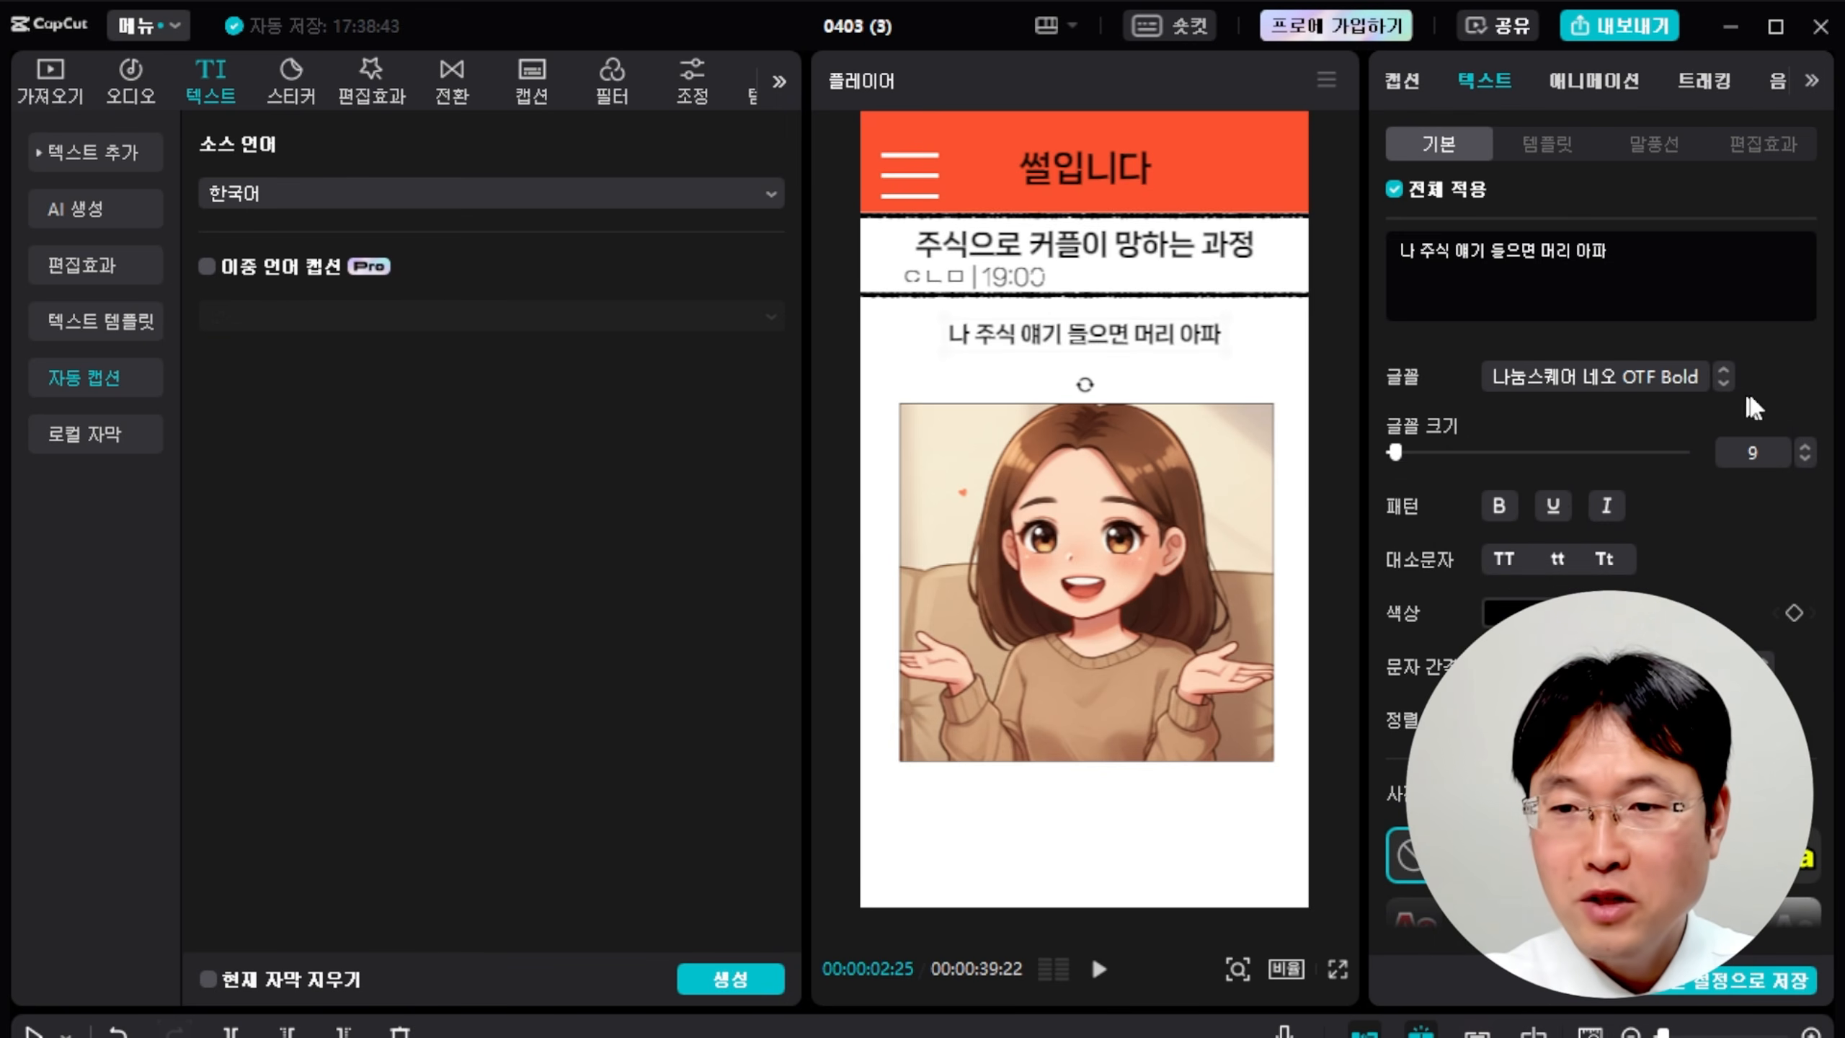
# Play the video from the start to check the captions, stop after a few seconds and enlarge the preview.
pyautogui.moveTo(319, 1037); pyautogui.dragTo(240, 1037)
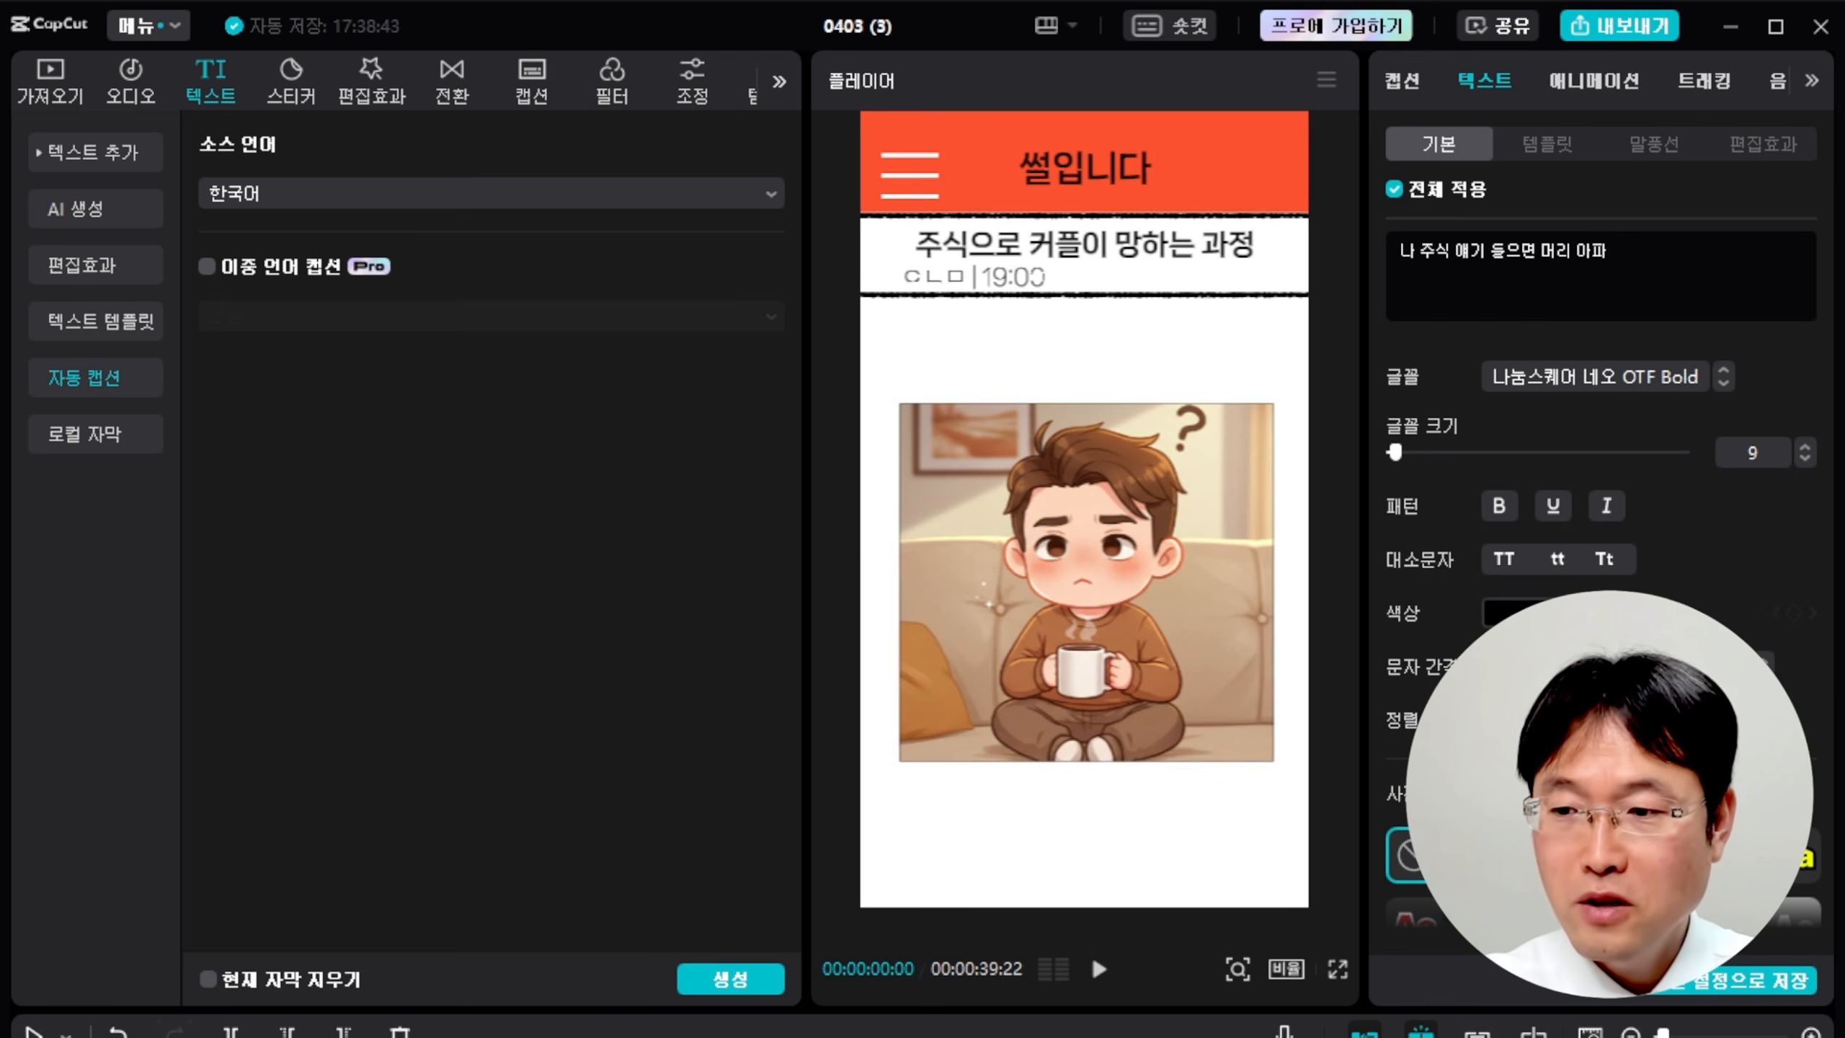
pyautogui.moveTo(416, 1012); pyautogui.dragTo(422, 850)
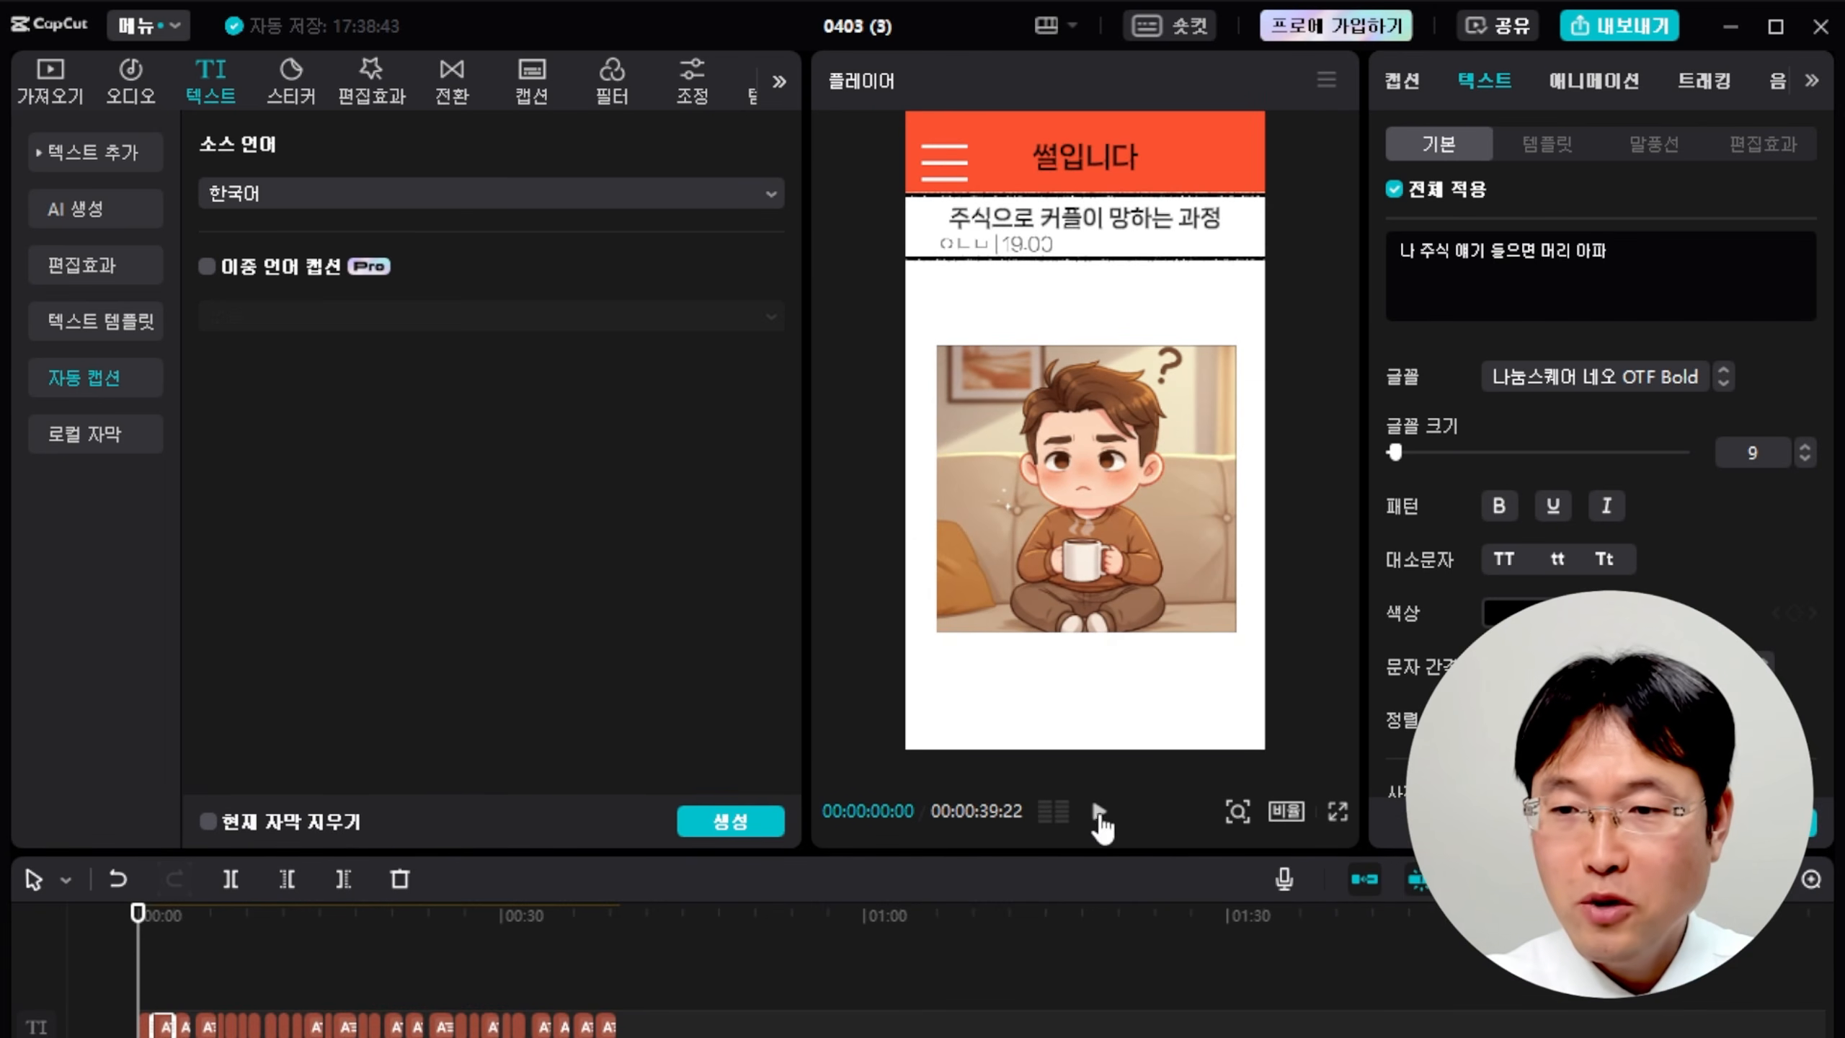
pyautogui.click(1098, 812)
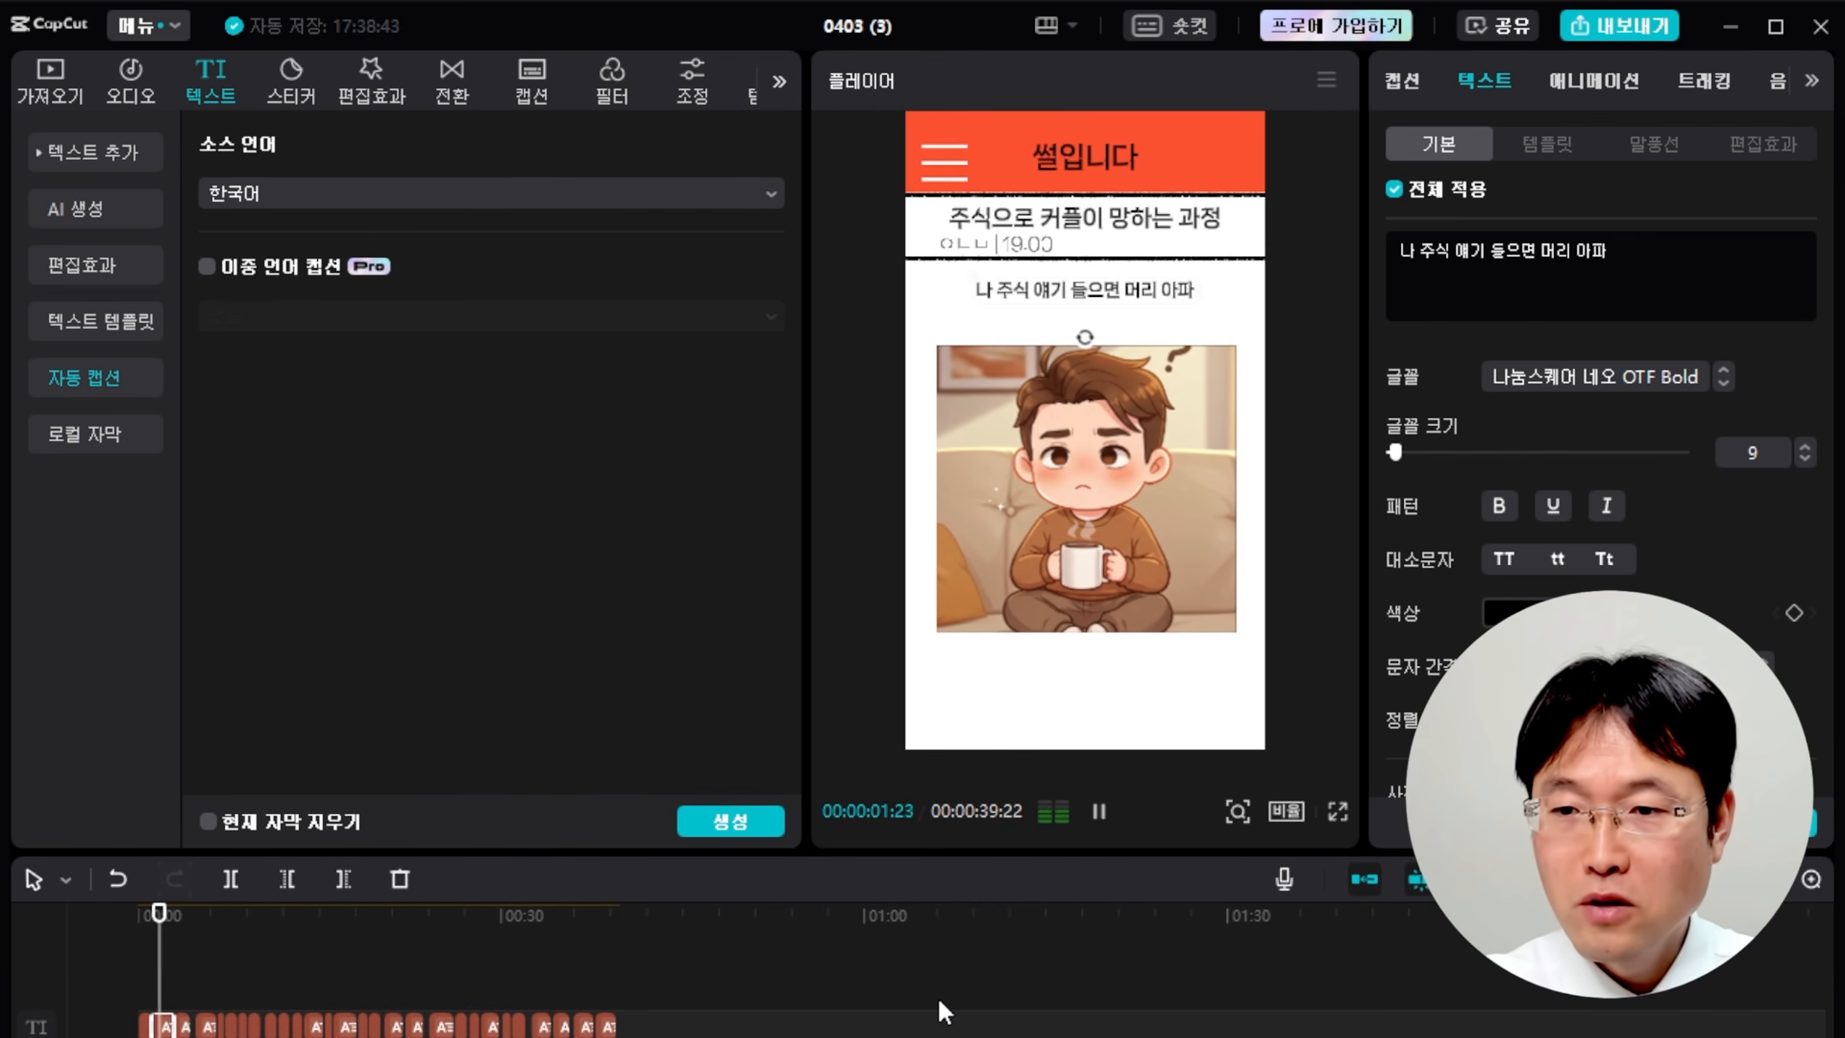
pyautogui.press('space')
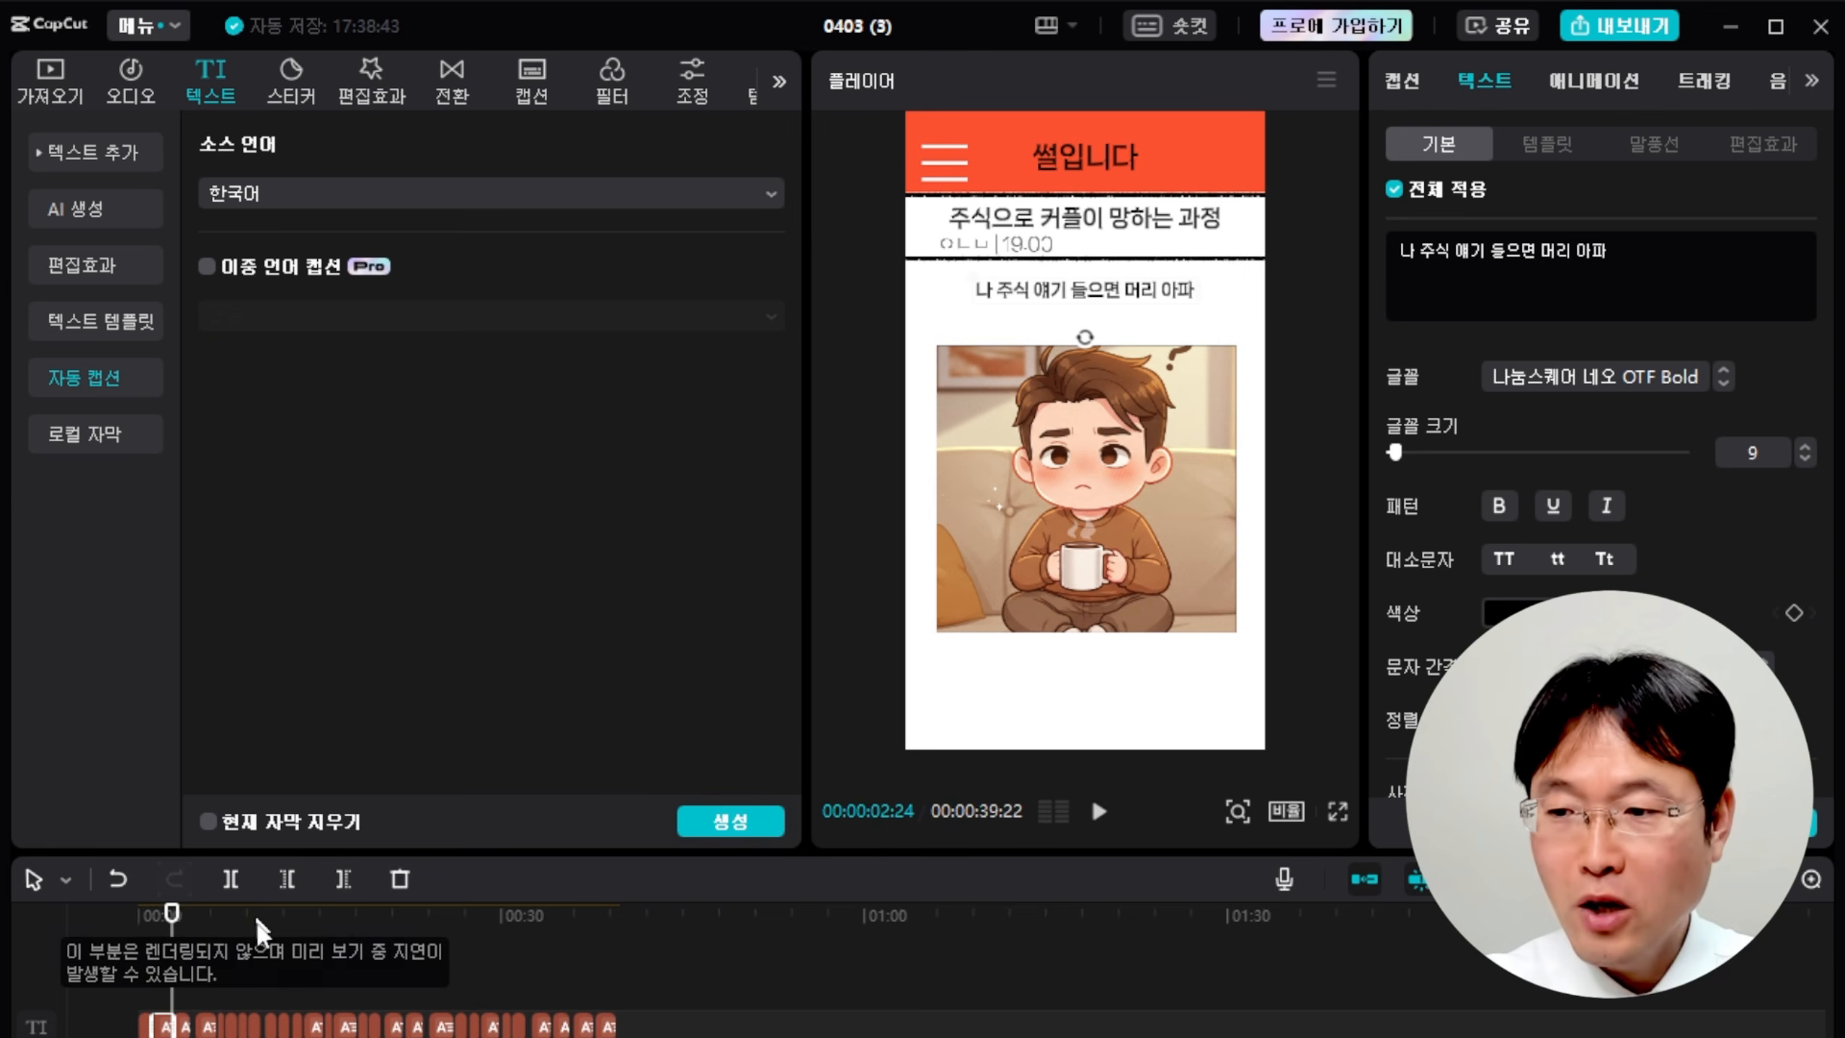
pyautogui.moveTo(326, 851); pyautogui.dragTo(326, 928)
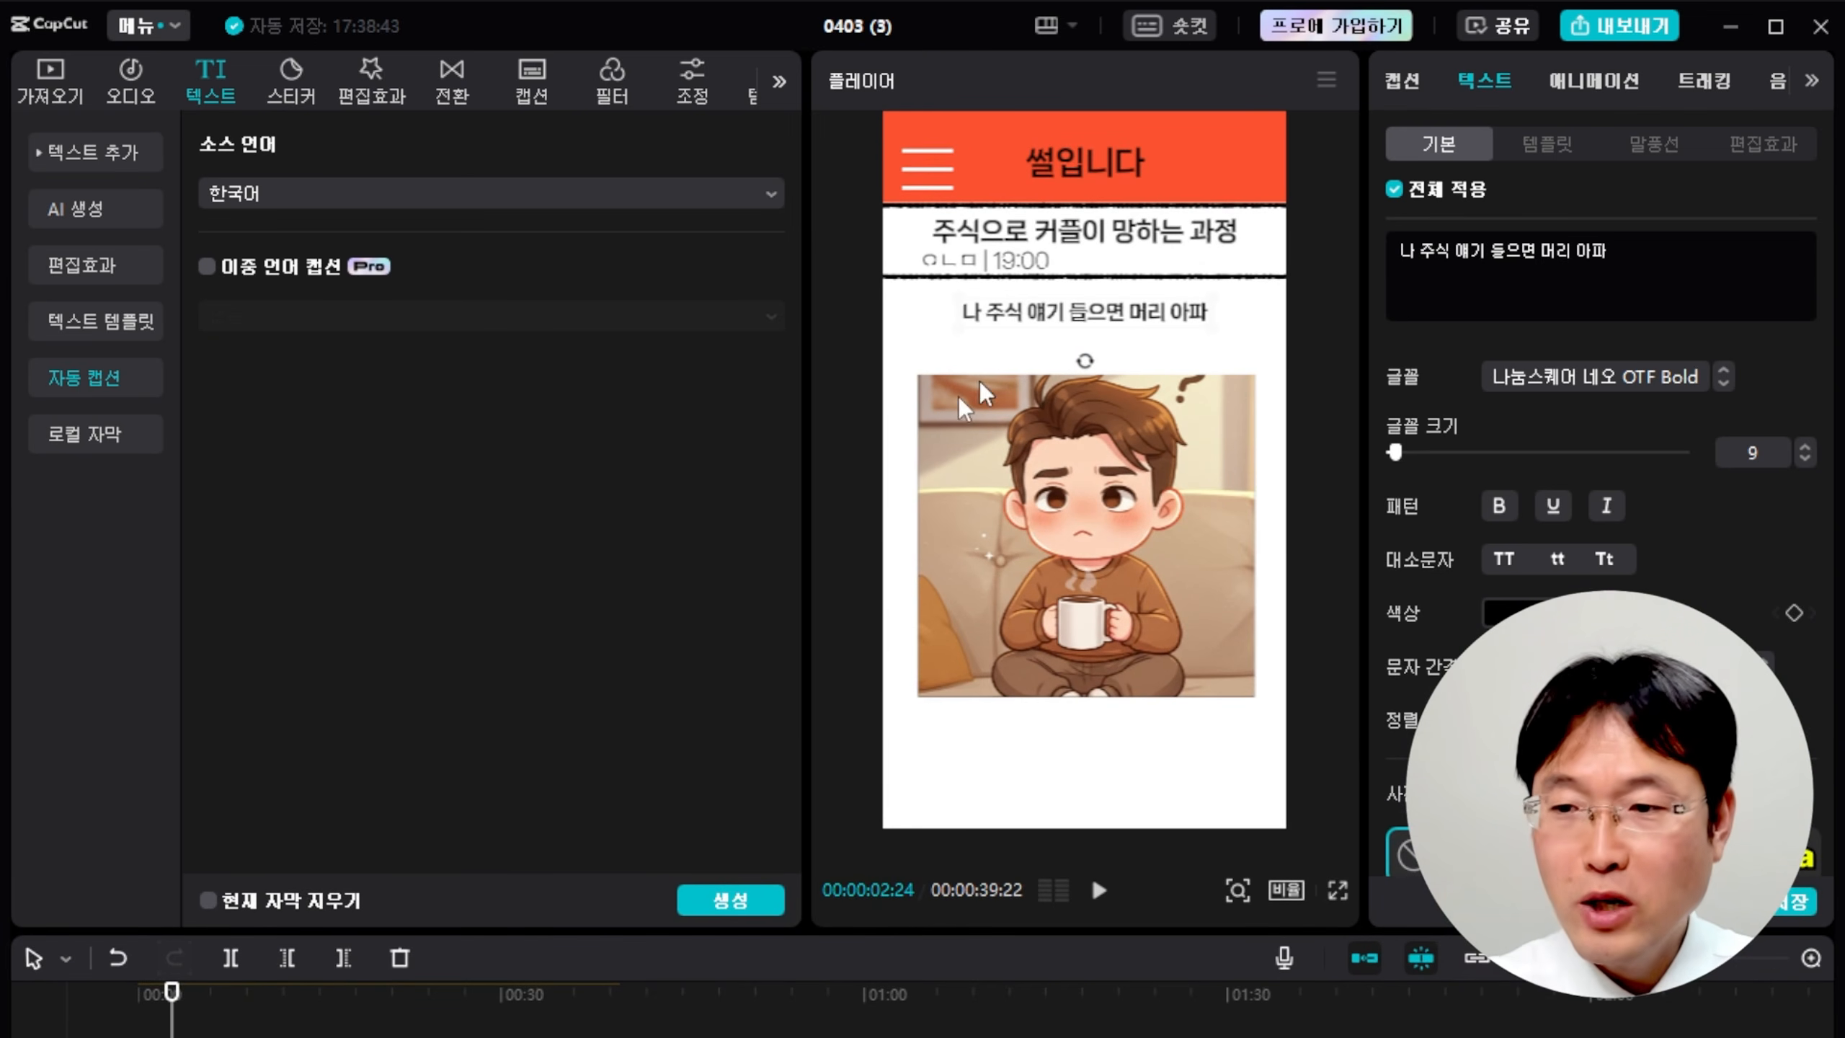
# Check the first caption against the voice-over and shorten its text to "어머 자기 주식이 대체 뭐야?".
pyautogui.moveTo(172, 991); pyautogui.dragTo(116, 1003)
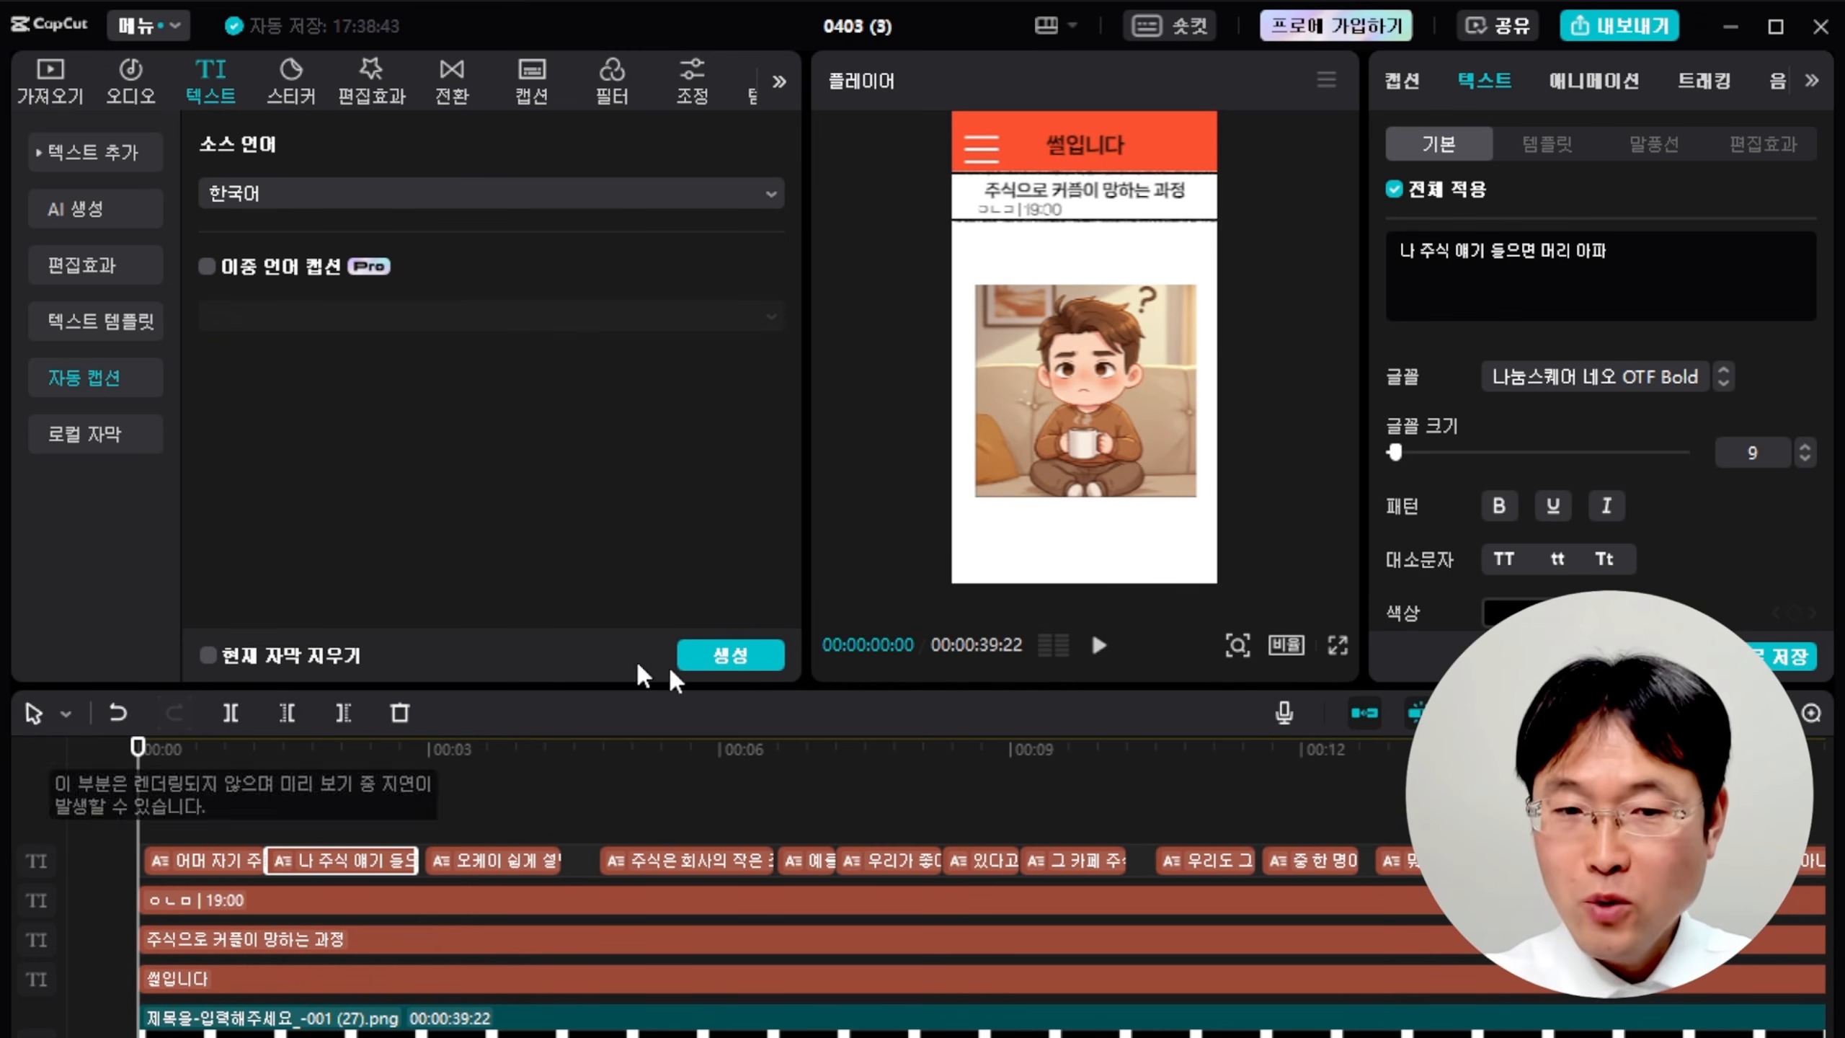
pyautogui.moveTo(129, 749); pyautogui.dragTo(235, 749)
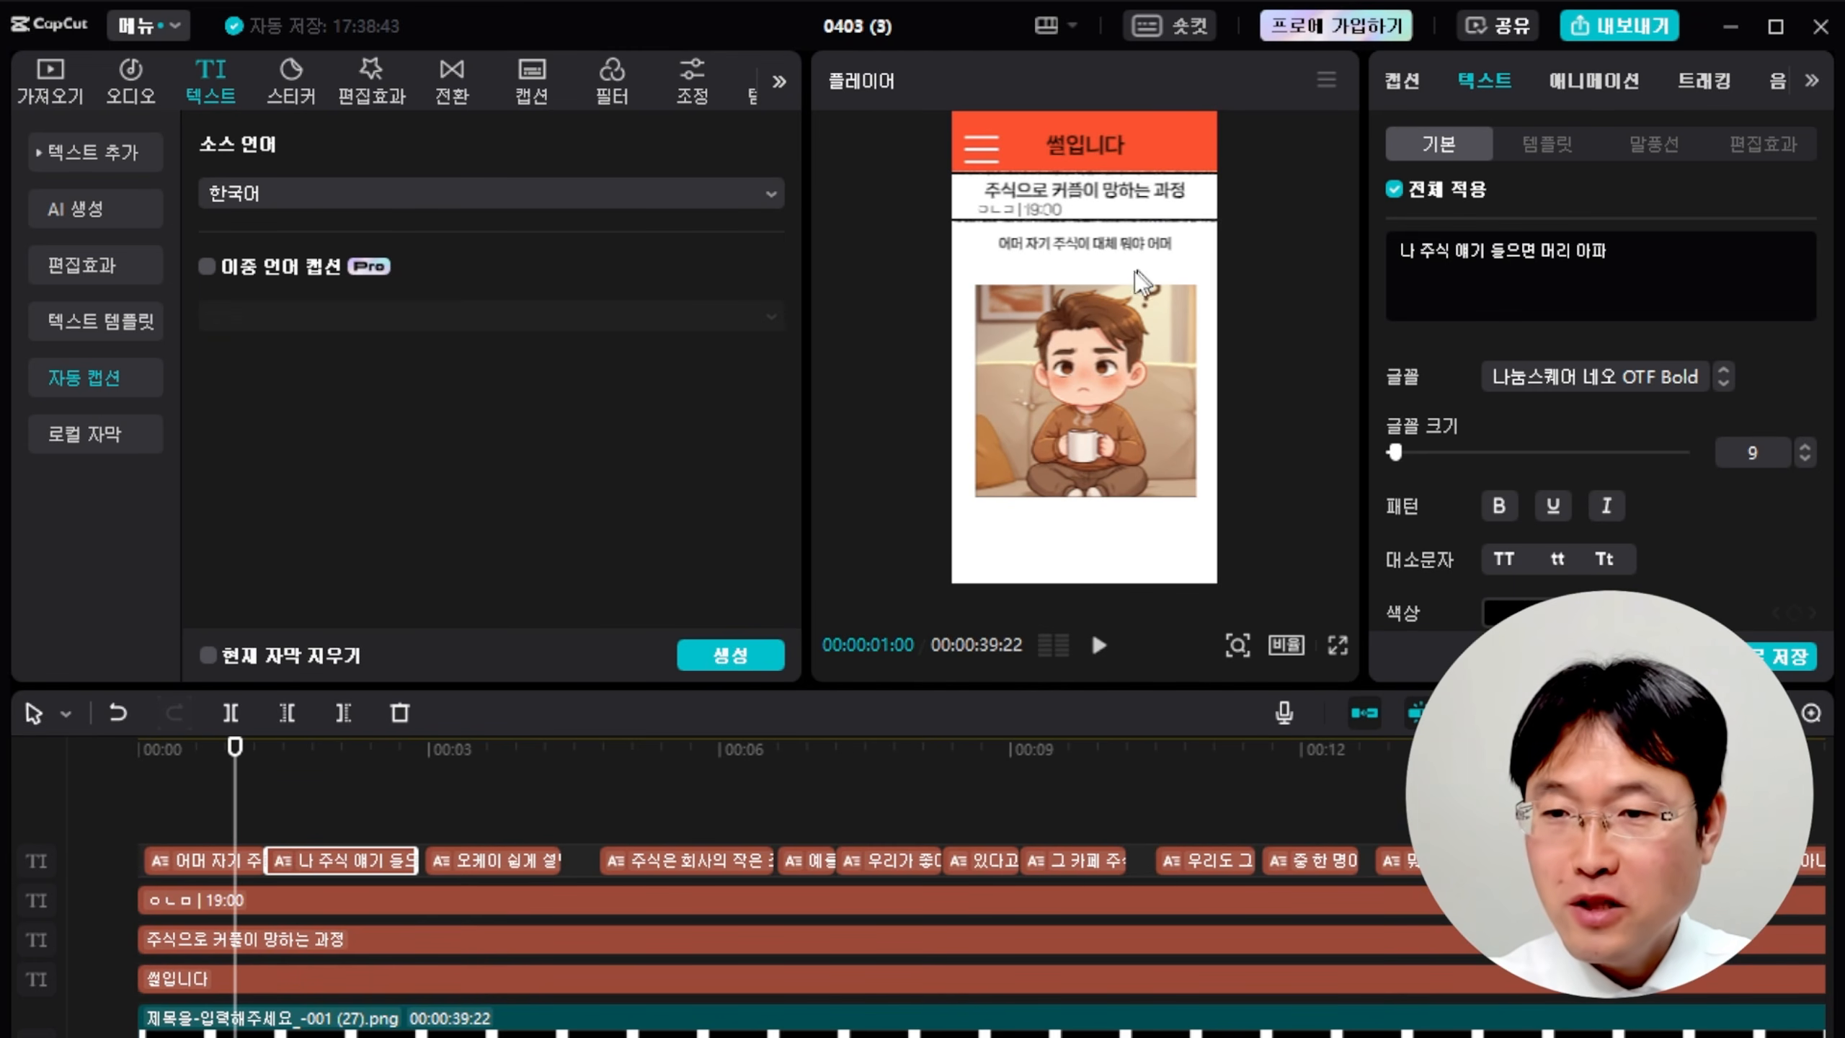
pyautogui.click(189, 750)
pyautogui.click(196, 865)
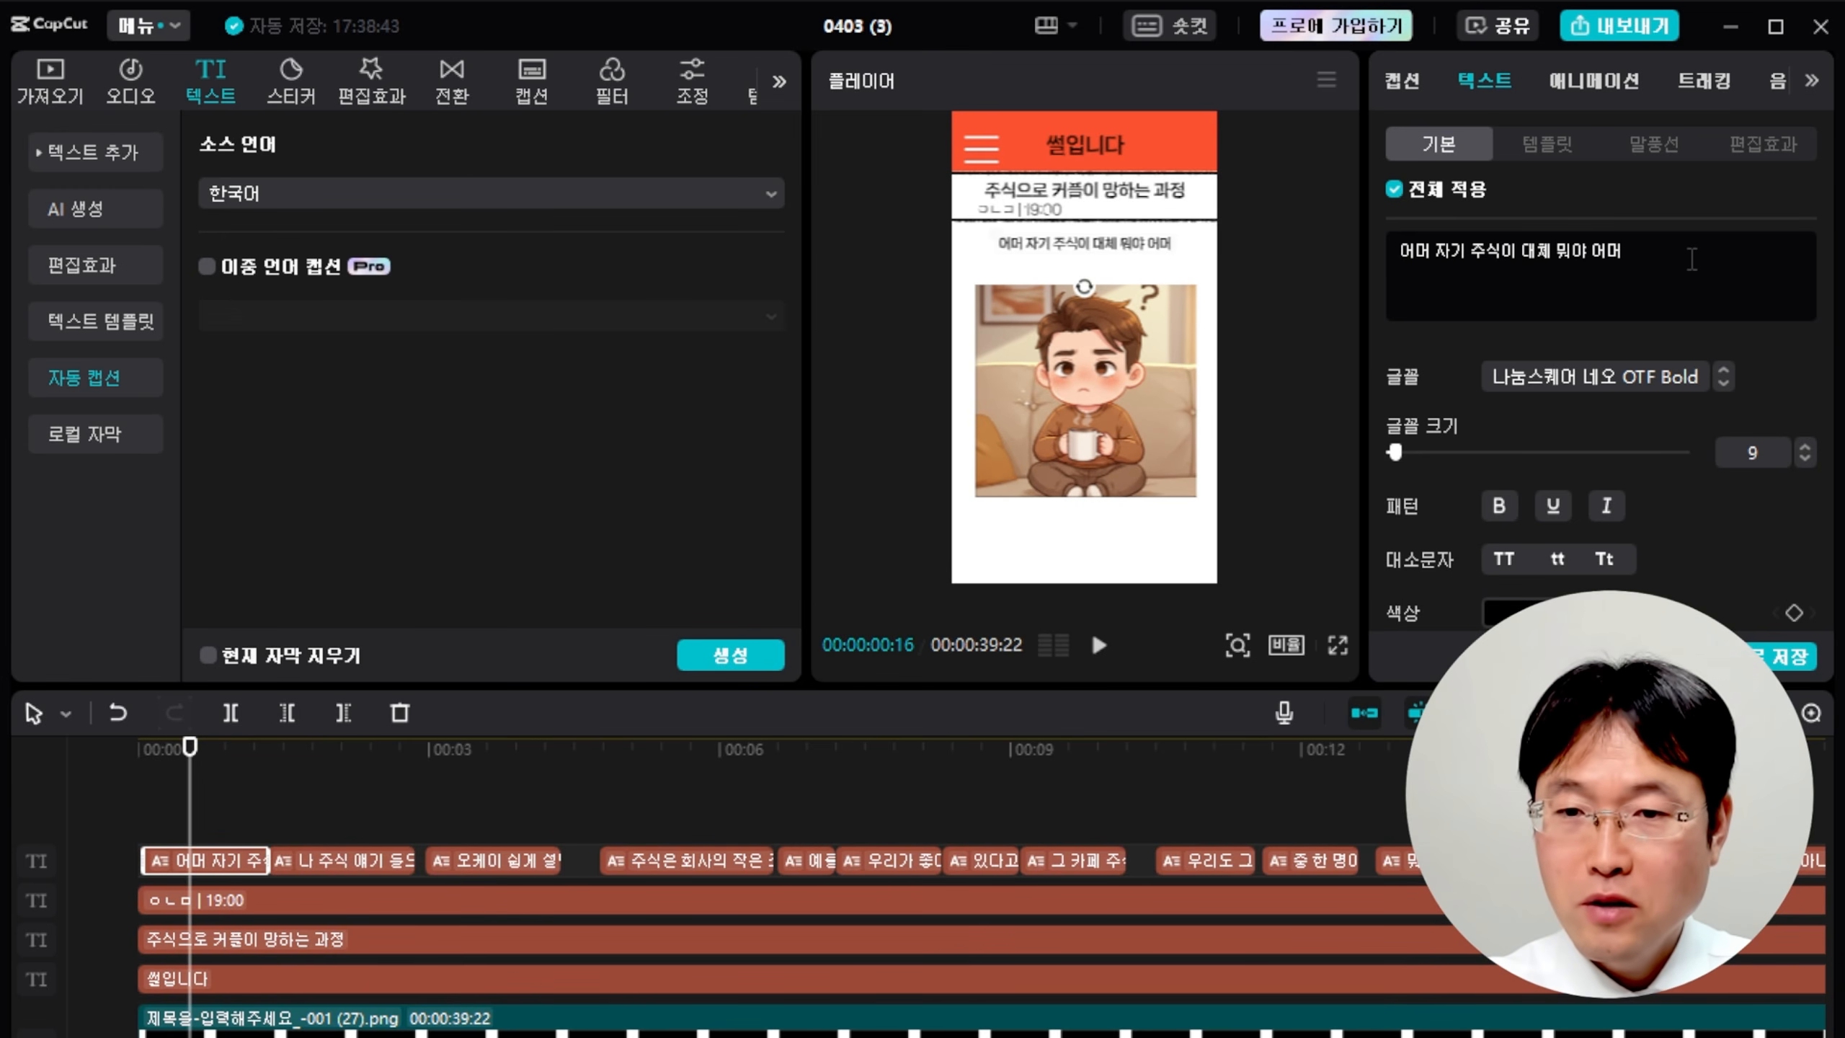
pyautogui.moveTo(188, 750); pyautogui.dragTo(80, 760)
pyautogui.click(1099, 645)
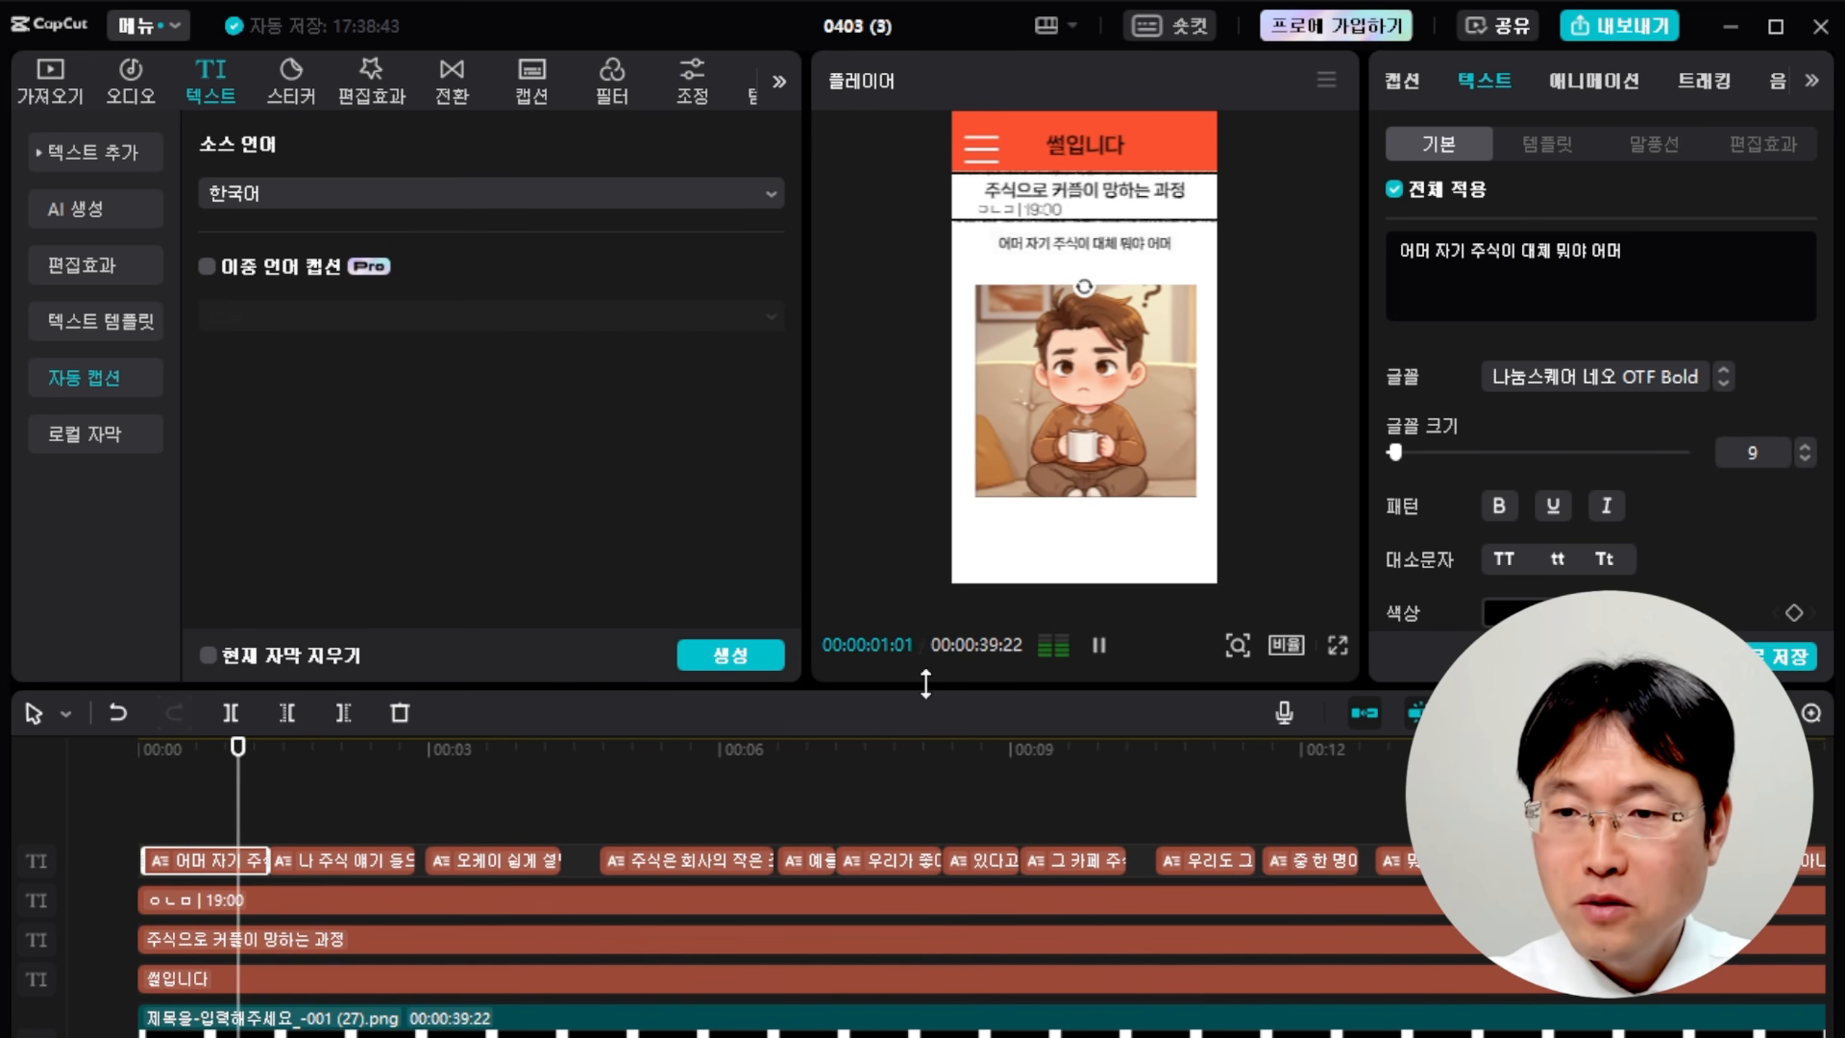
pyautogui.press('space')
pyautogui.moveTo(346, 754); pyautogui.dragTo(189, 750)
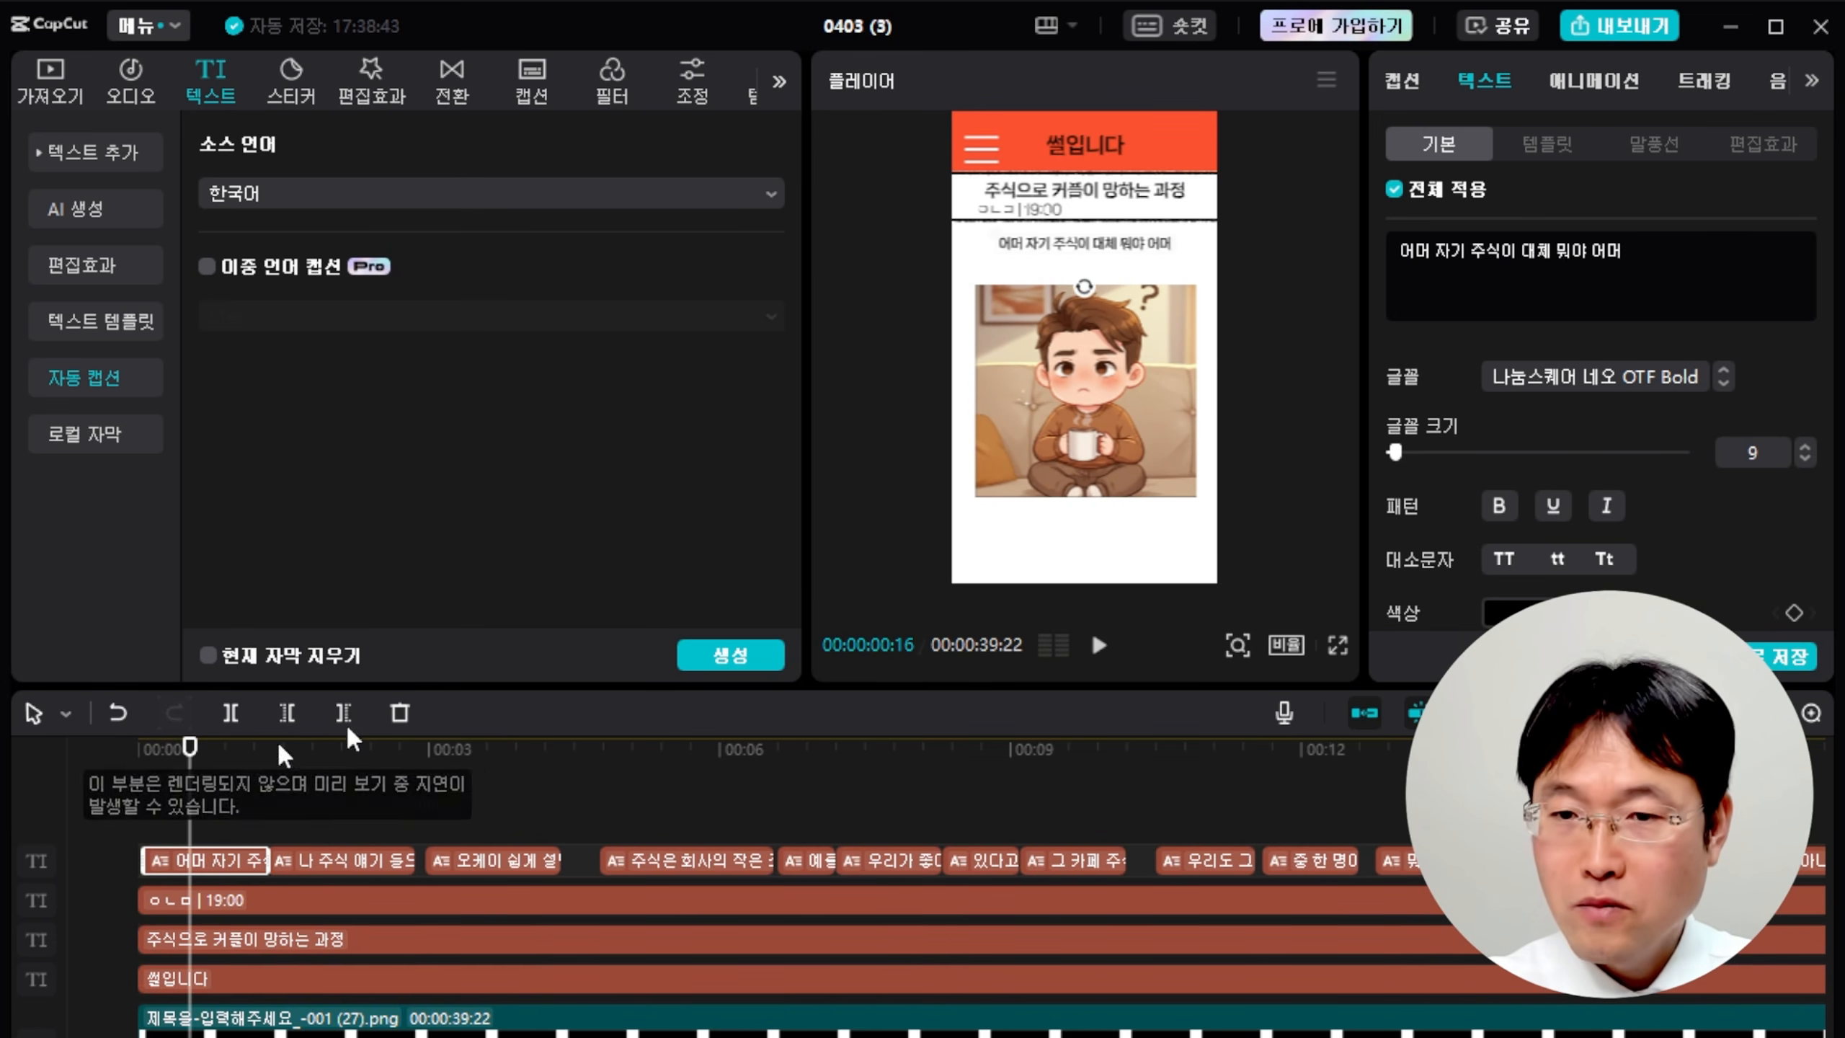
pyautogui.doubleClick(1598, 258)
pyautogui.press('BackSpace')
pyautogui.press('BackSpace')
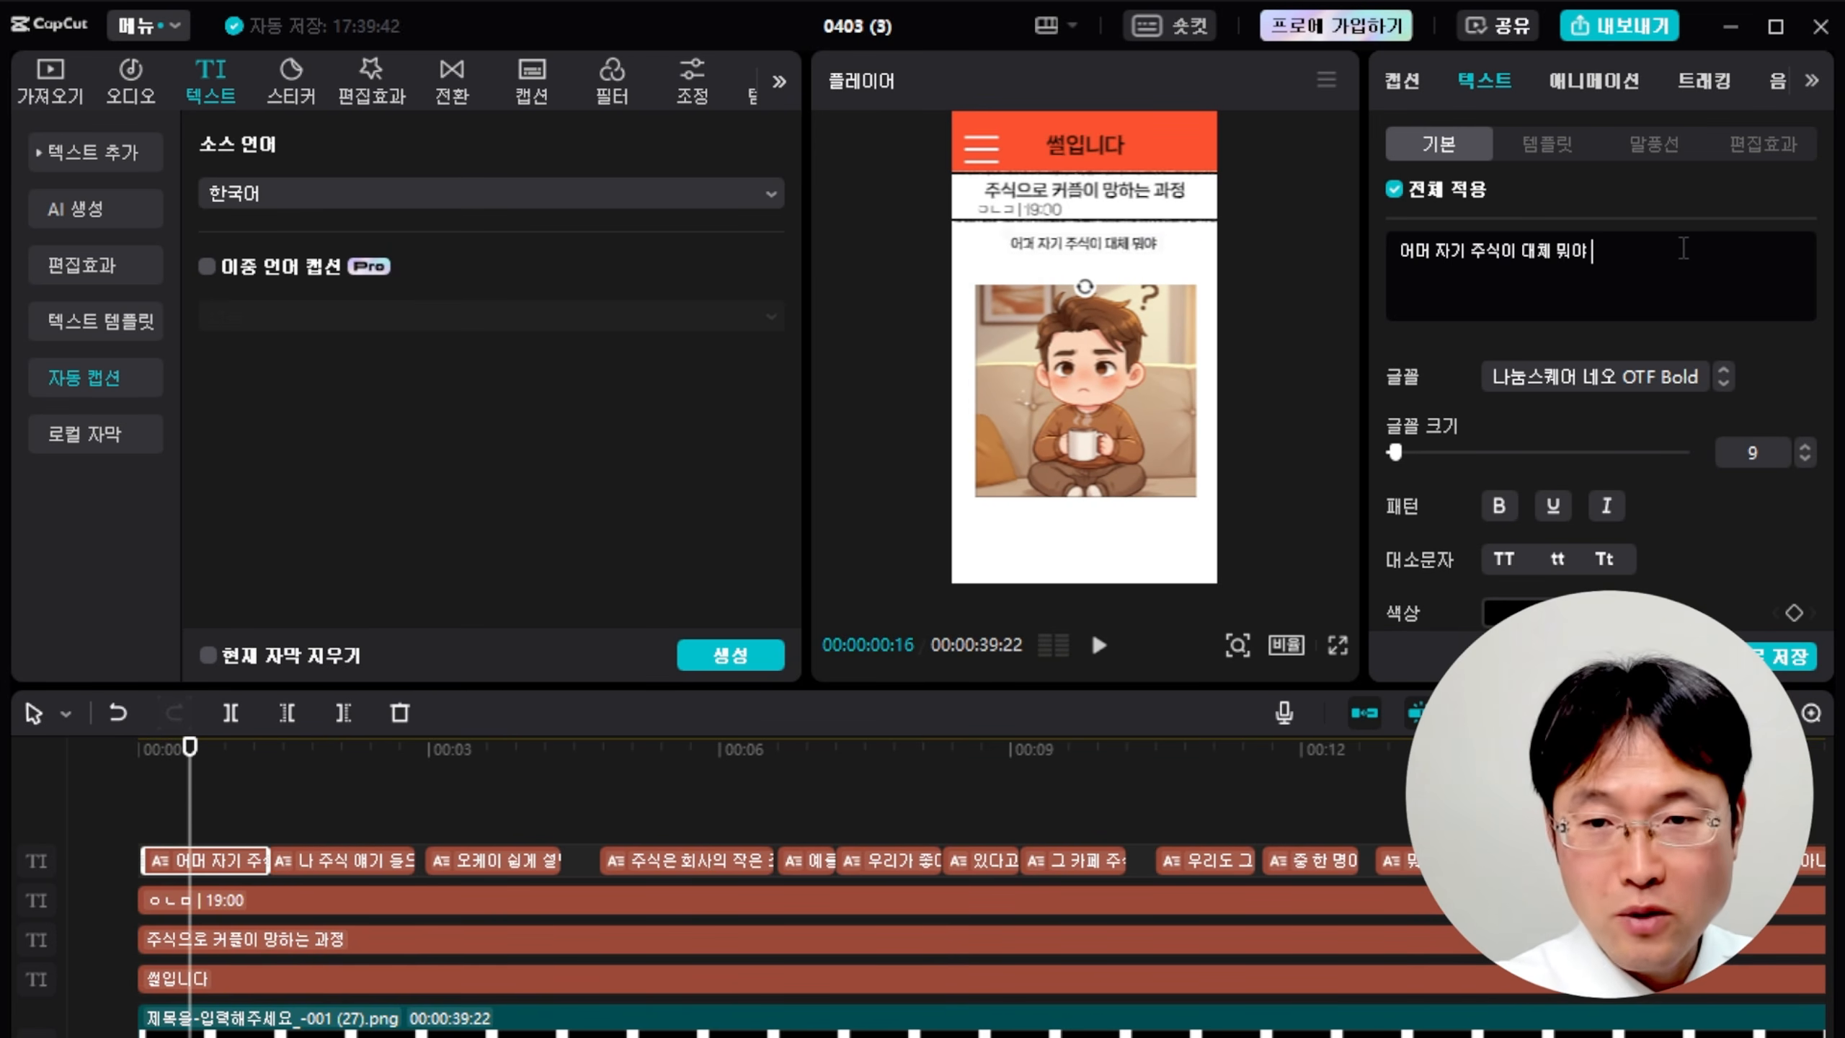
pyautogui.write('?')
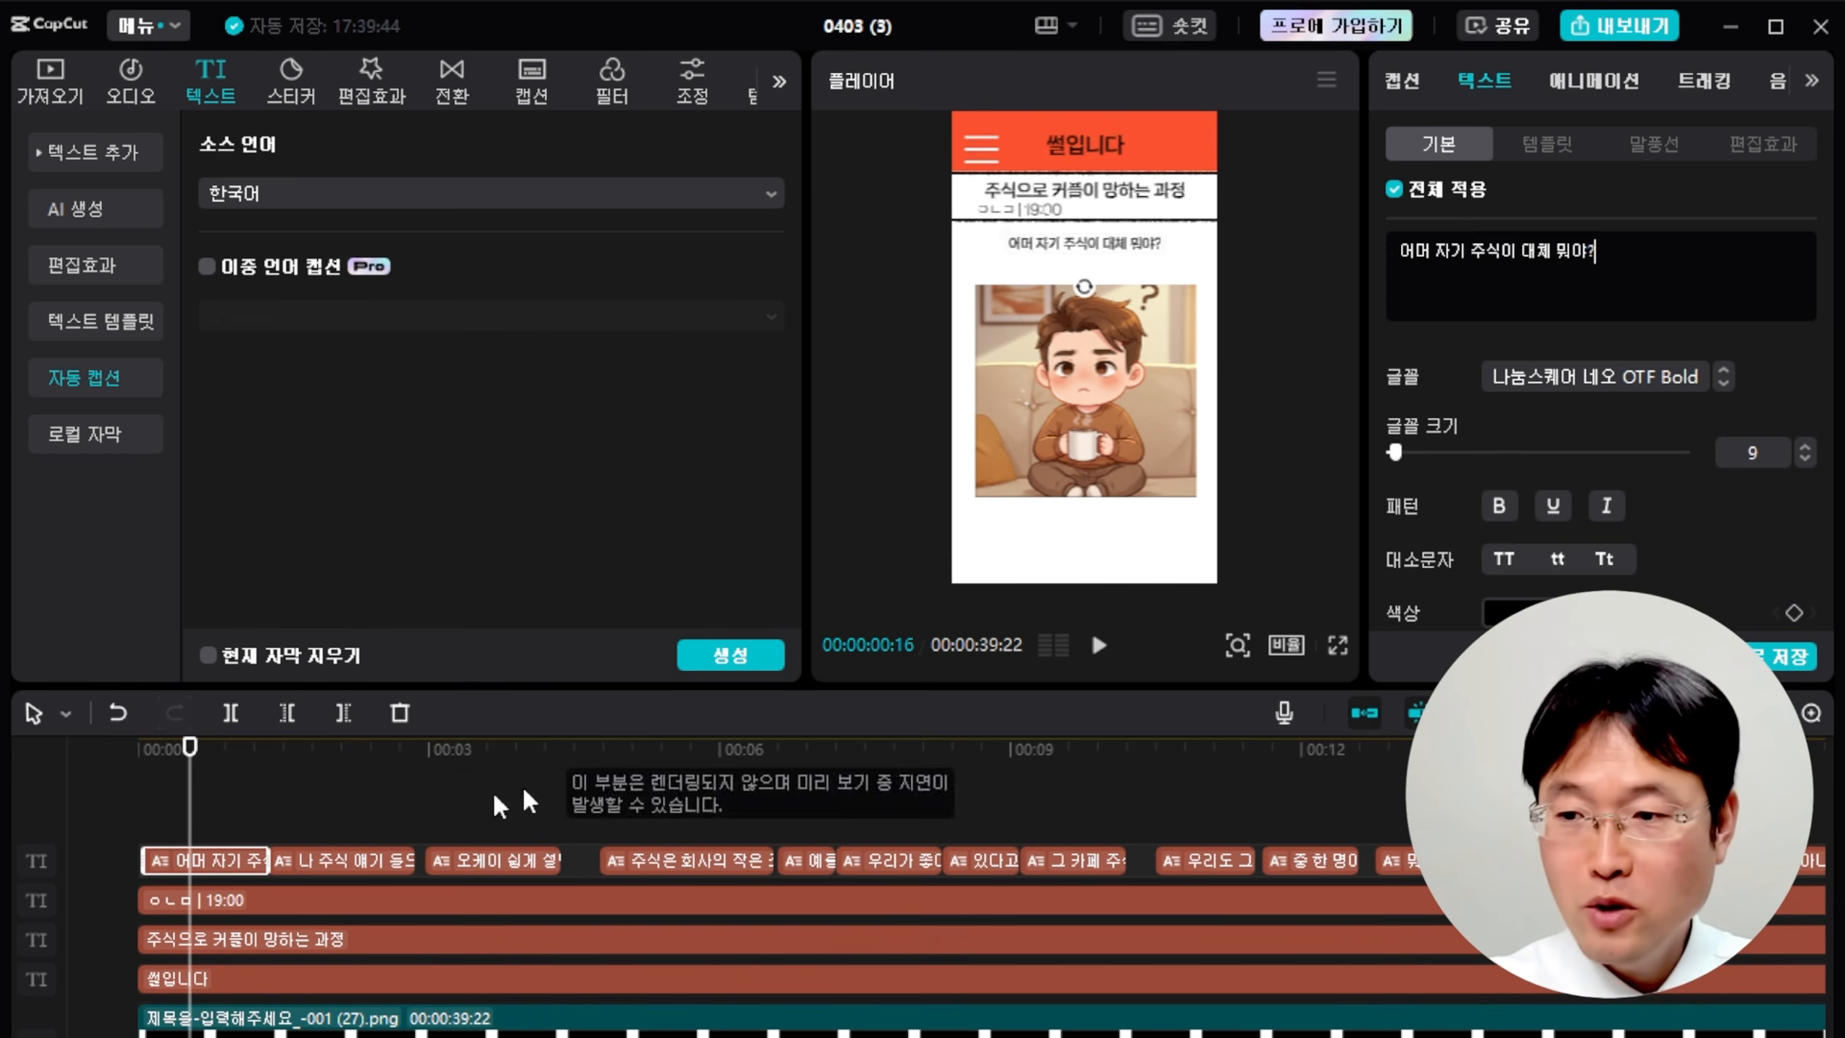
# With 전체 적용 off, put the first caption on a higher track, extend it to the second caption's end, and place the second caption's text below it.
pyautogui.click(264, 750)
pyautogui.moveTo(263, 751); pyautogui.dragTo(329, 751)
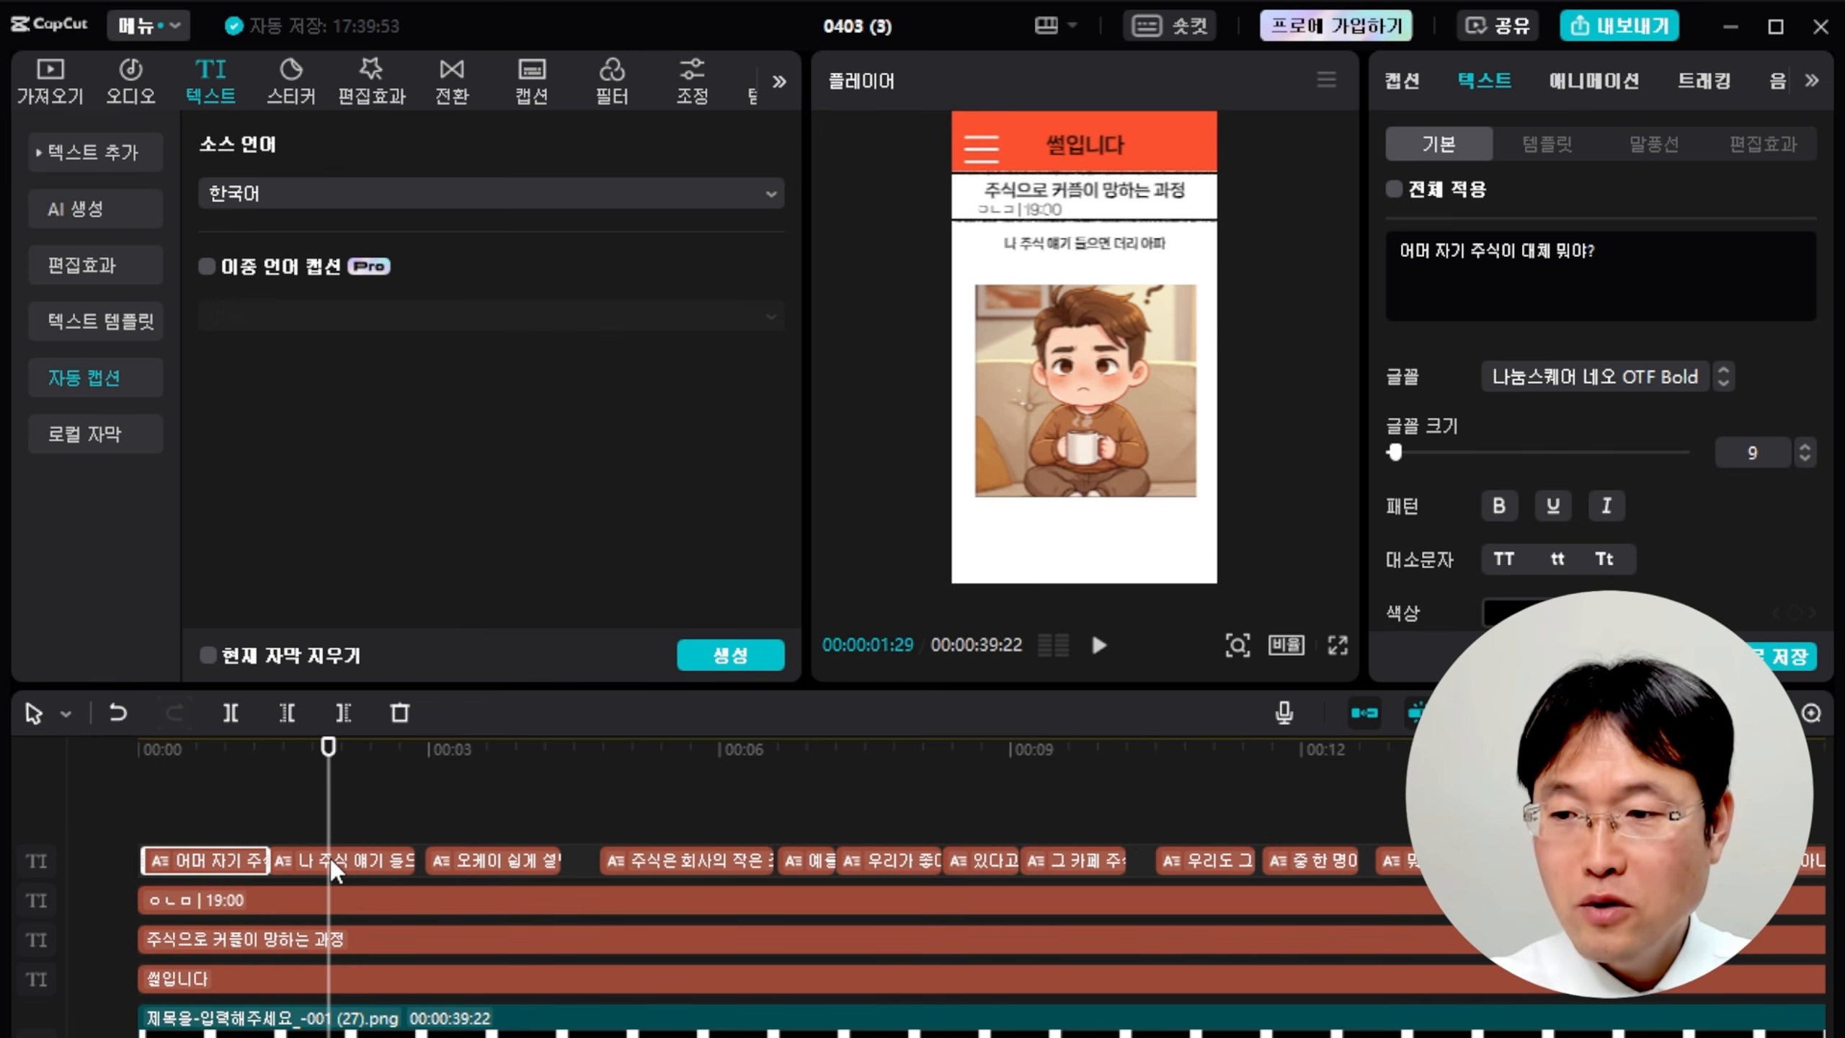
pyautogui.moveTo(222, 848); pyautogui.dragTo(411, 861)
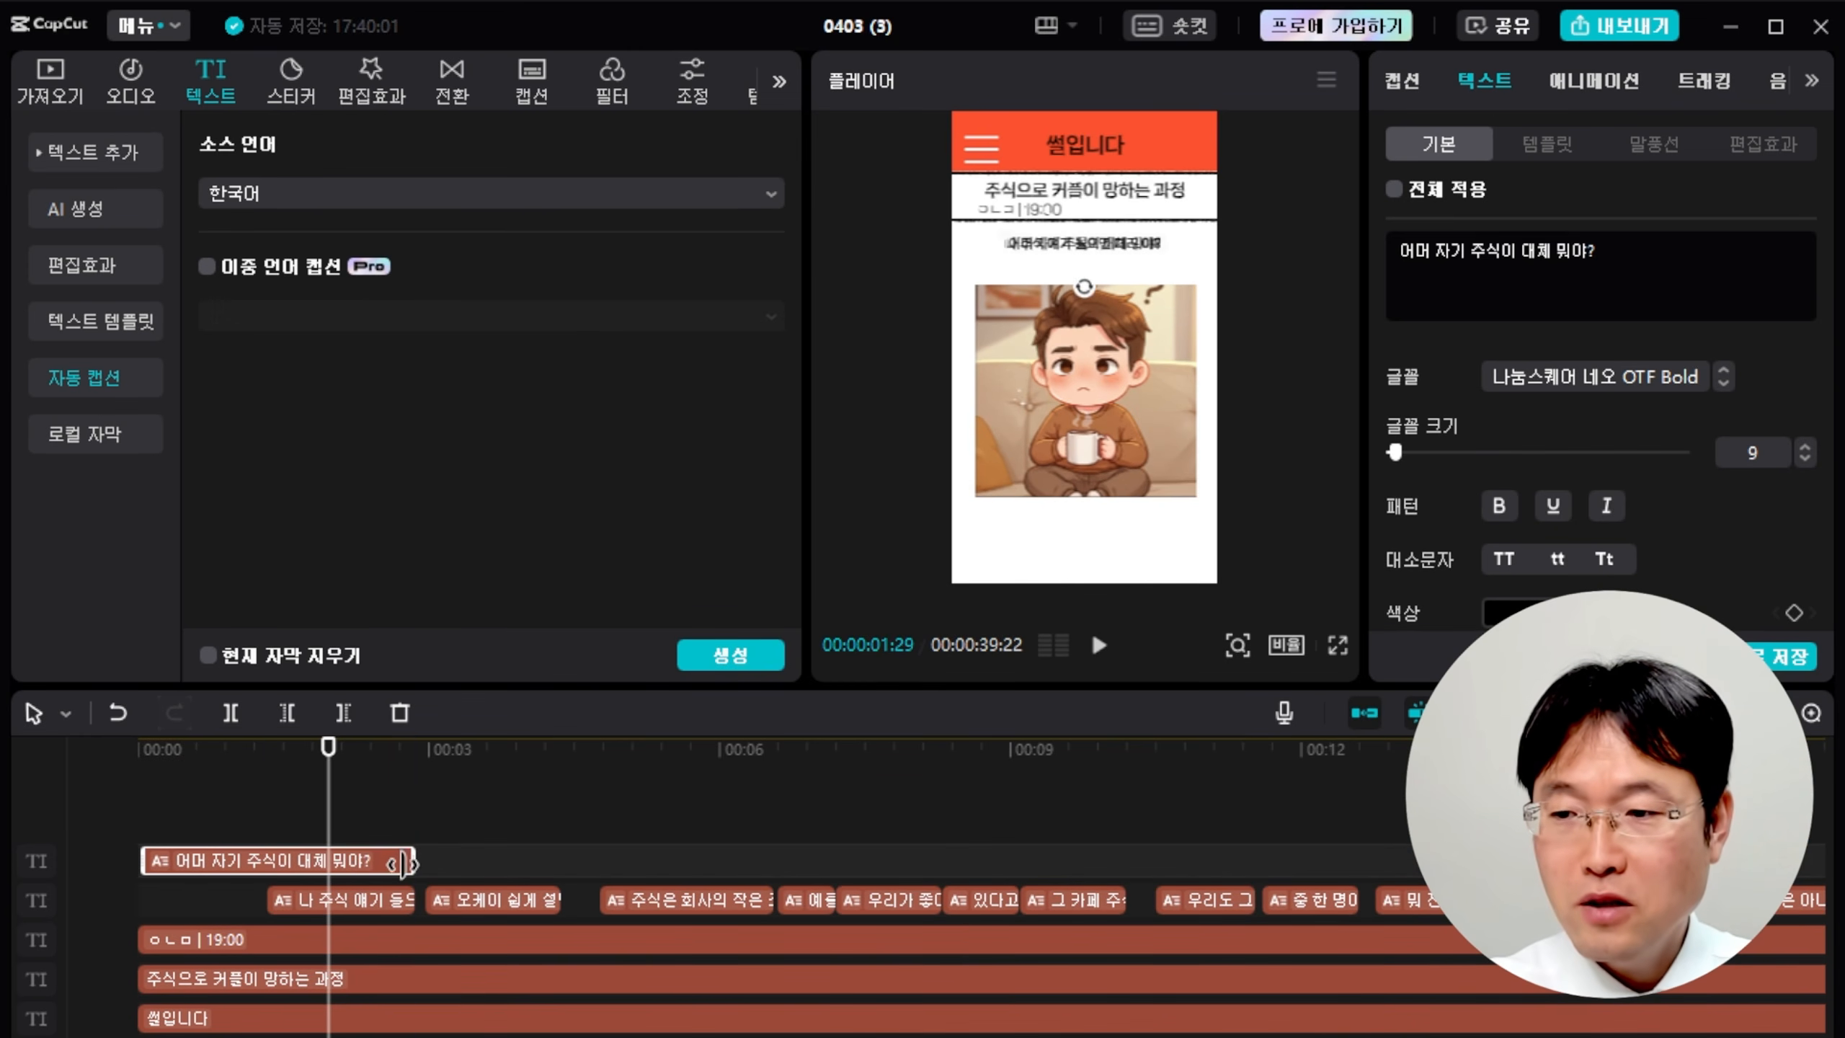
pyautogui.click(347, 900)
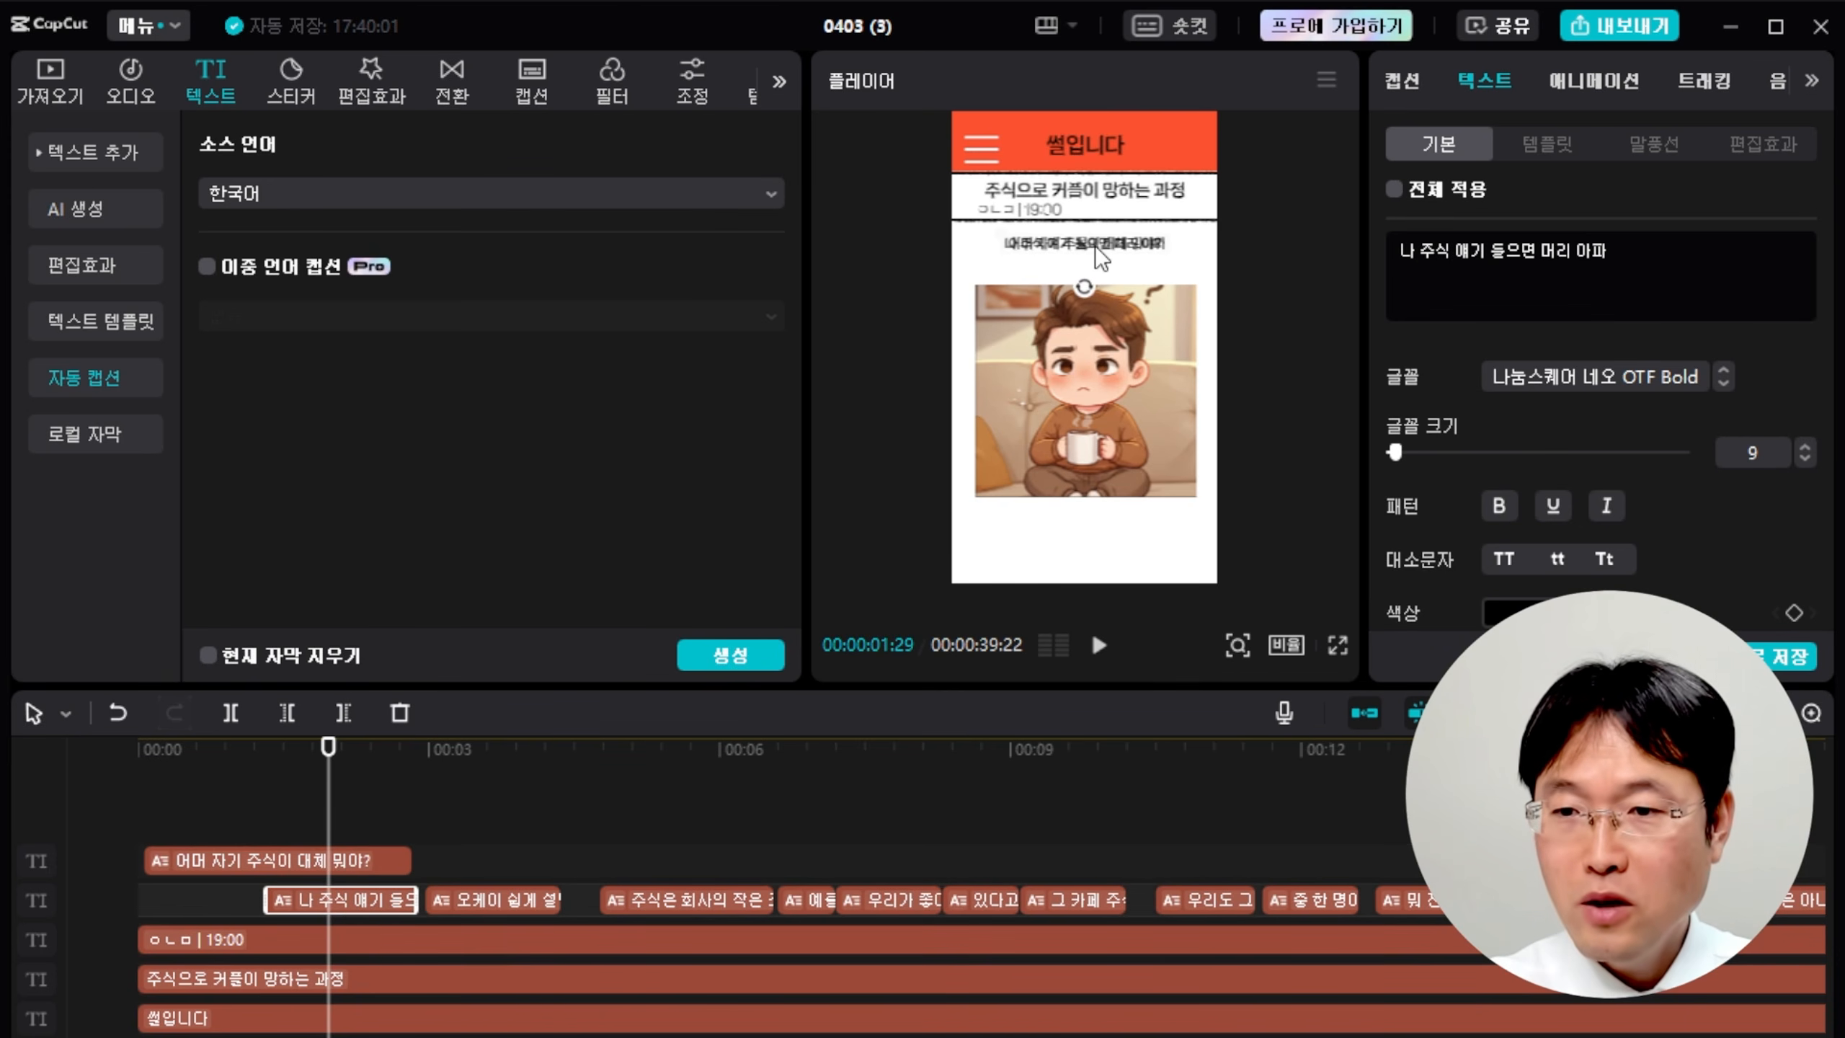
pyautogui.moveTo(1096, 245); pyautogui.dragTo(1099, 269)
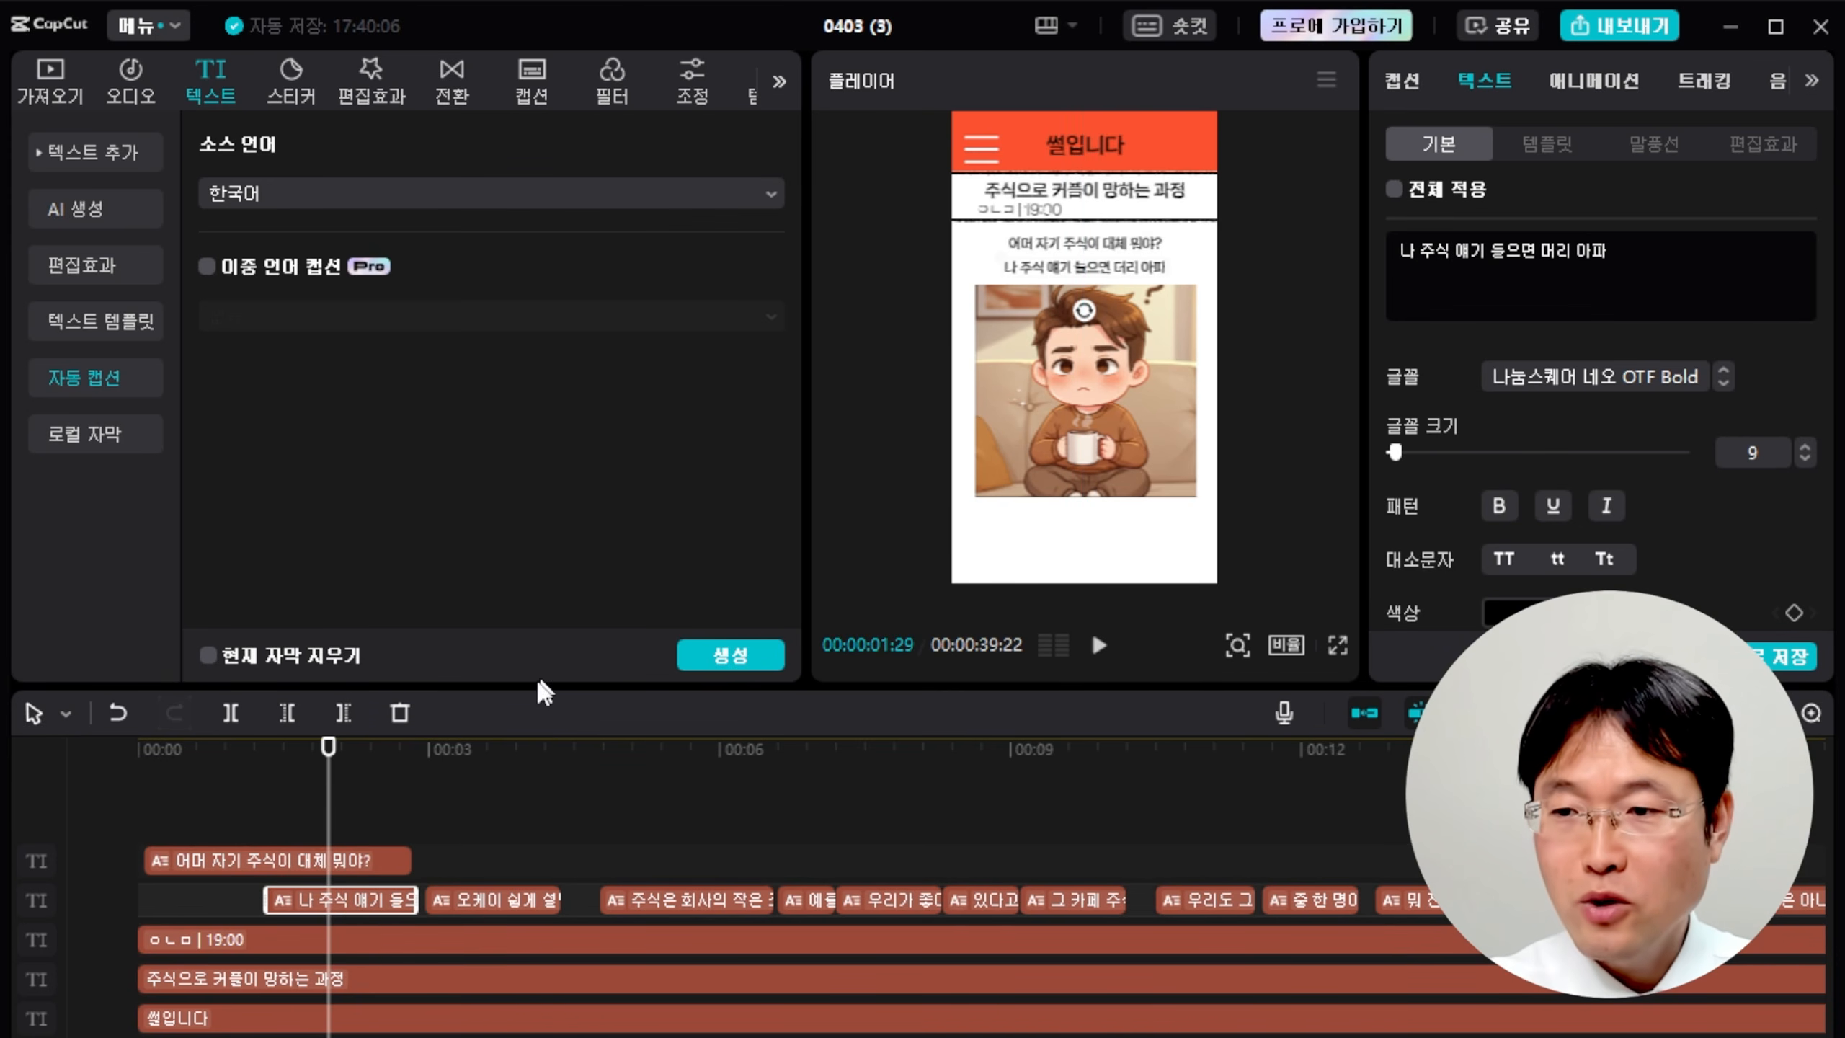
# Play the video from the start to check the stacked two-line captions and the captions that follow.
pyautogui.moveTo(328, 746); pyautogui.dragTo(137, 749)
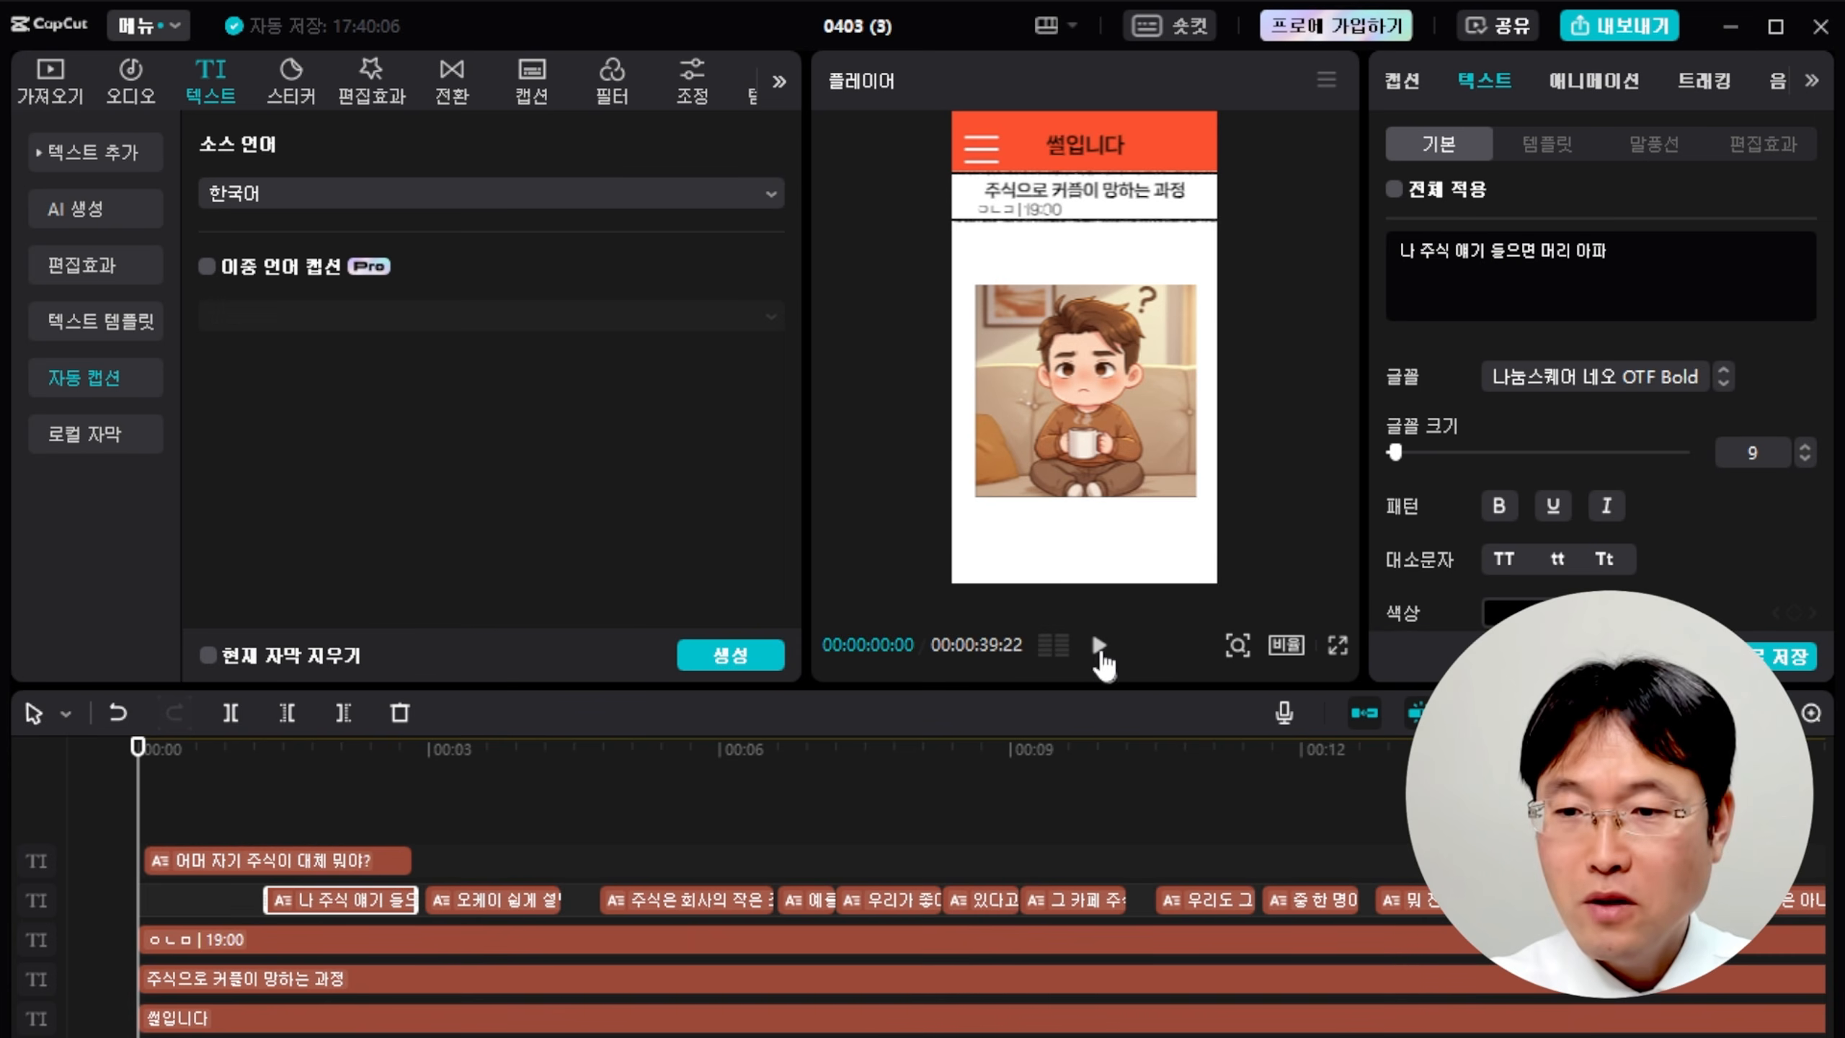
pyautogui.click(1091, 654)
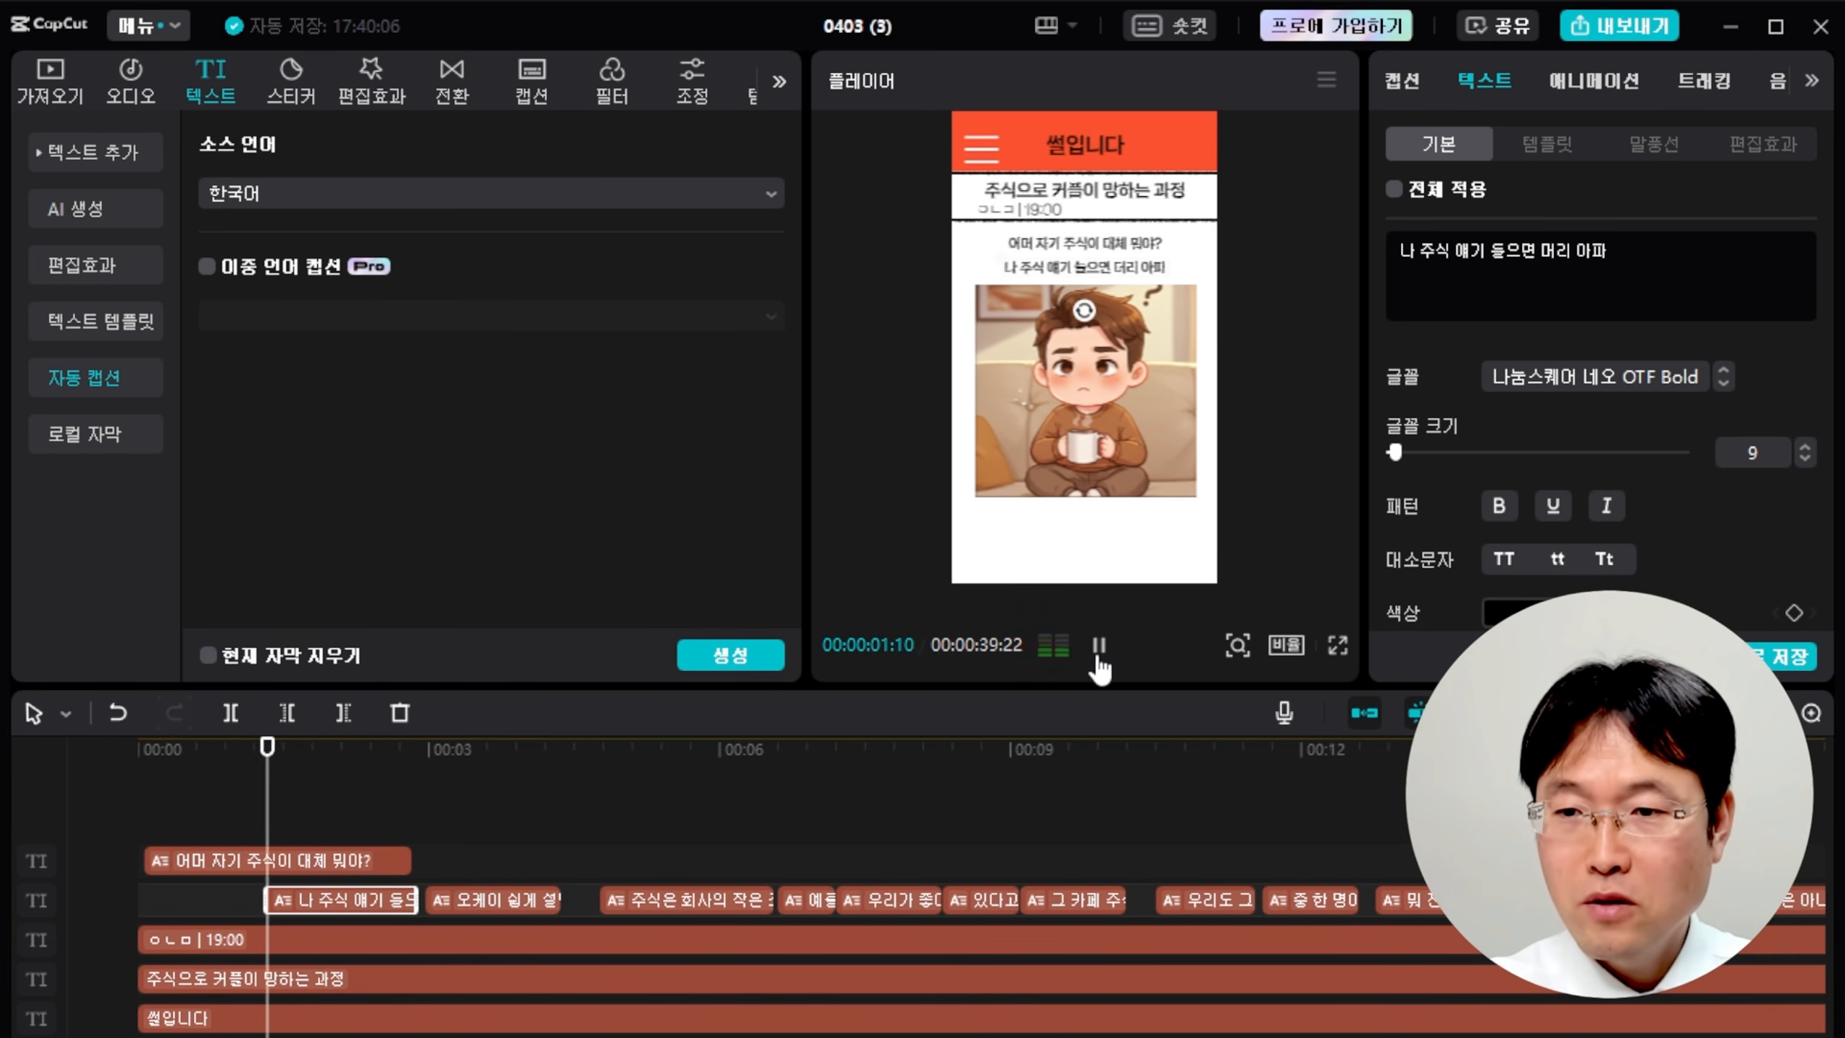
pyautogui.click(1098, 654)
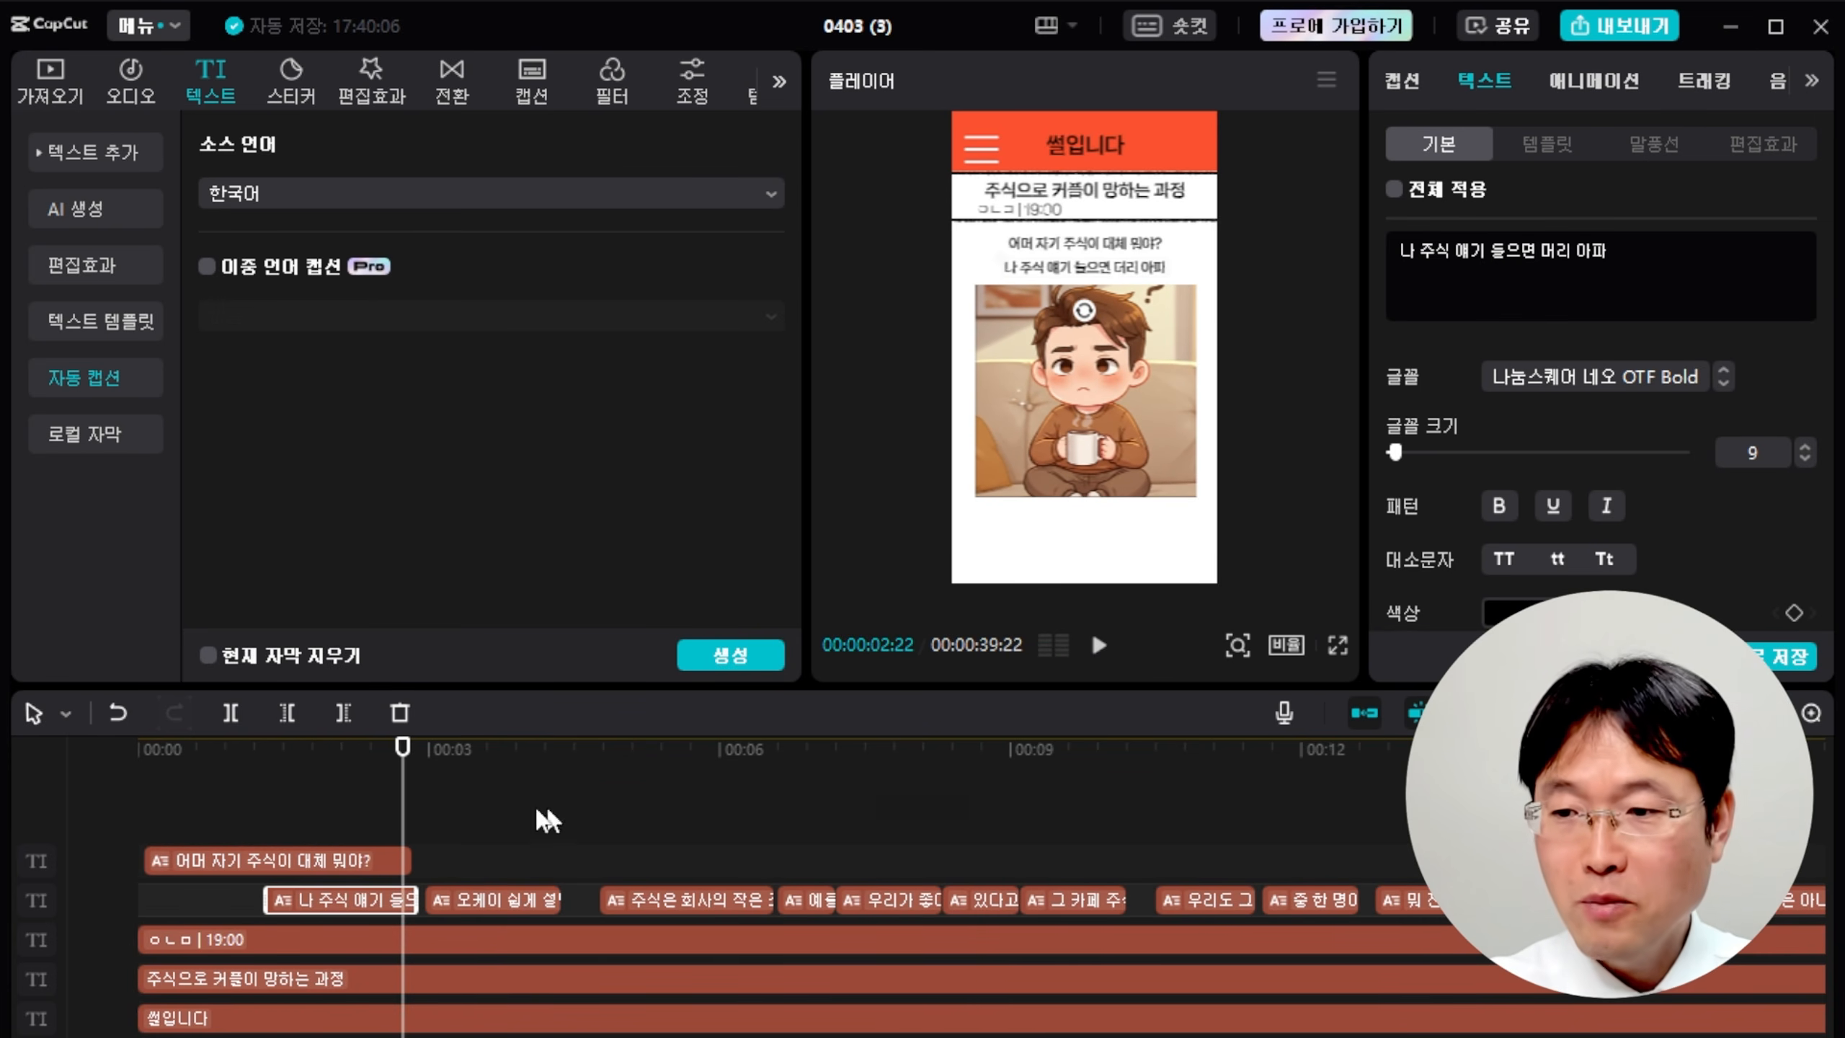
pyautogui.click(403, 862)
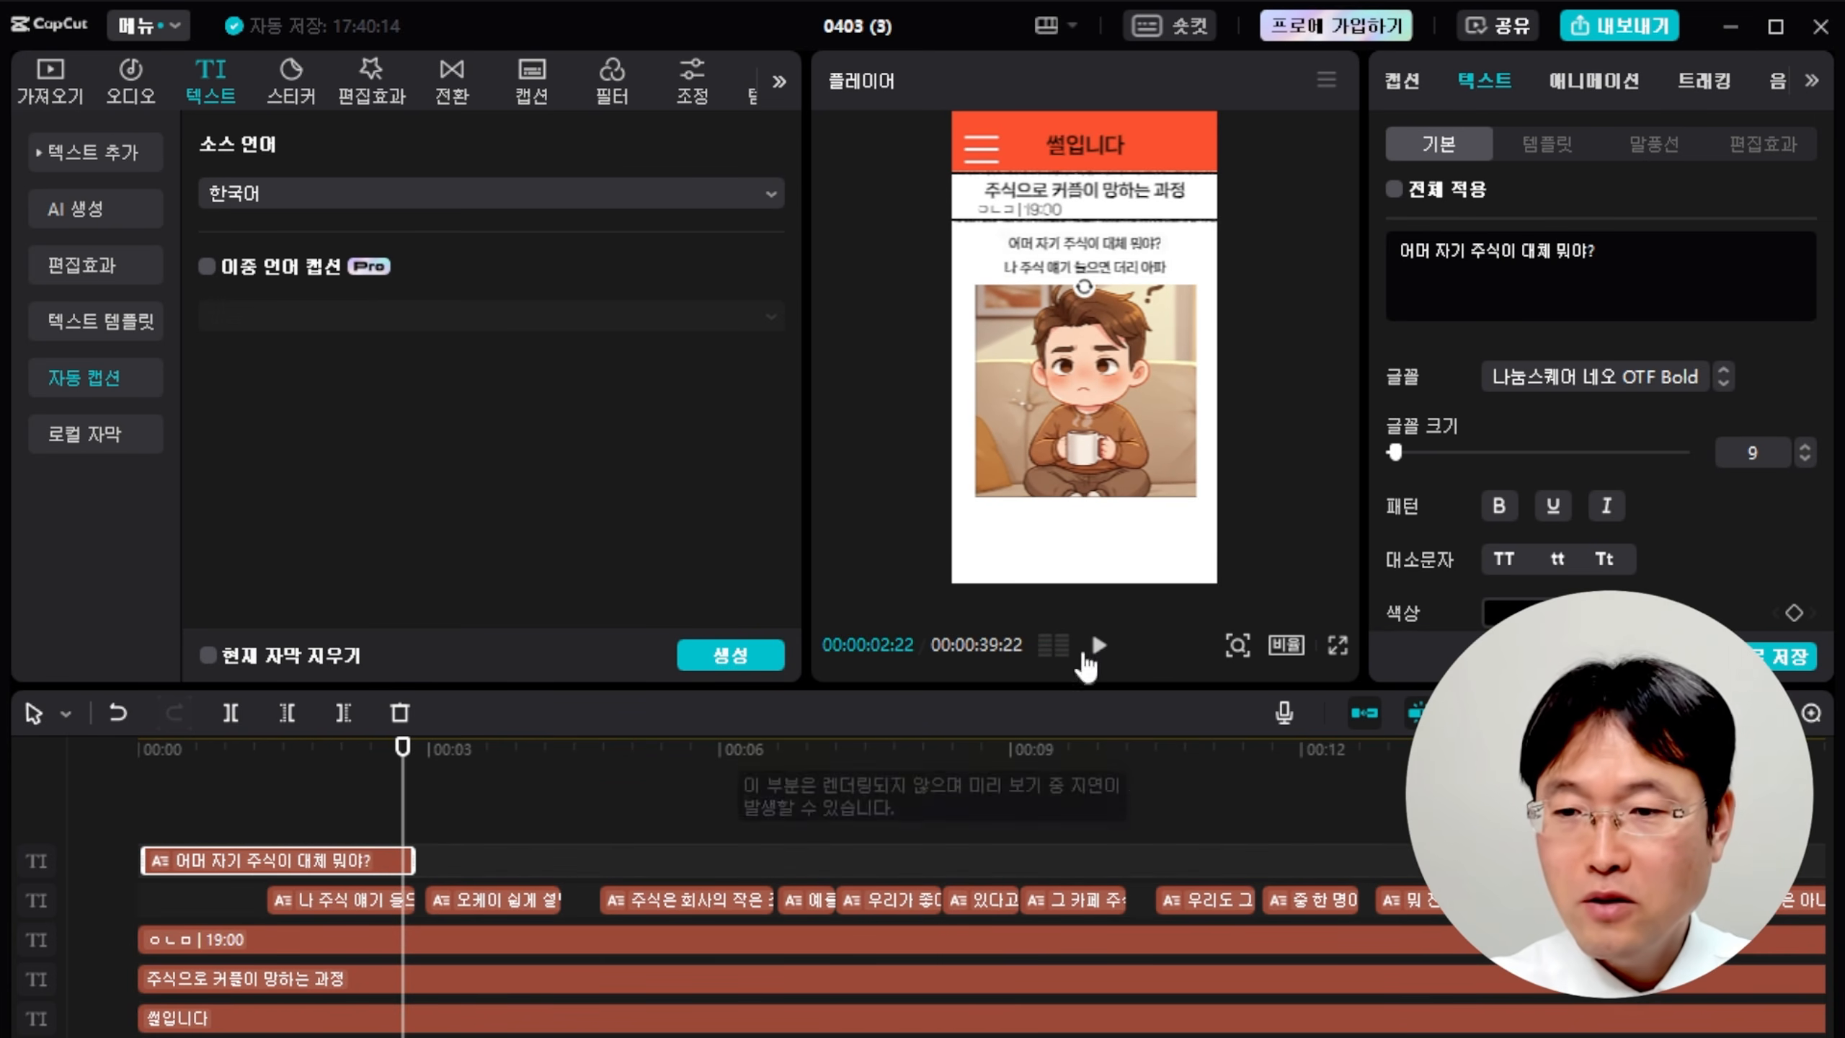
pyautogui.click(1099, 644)
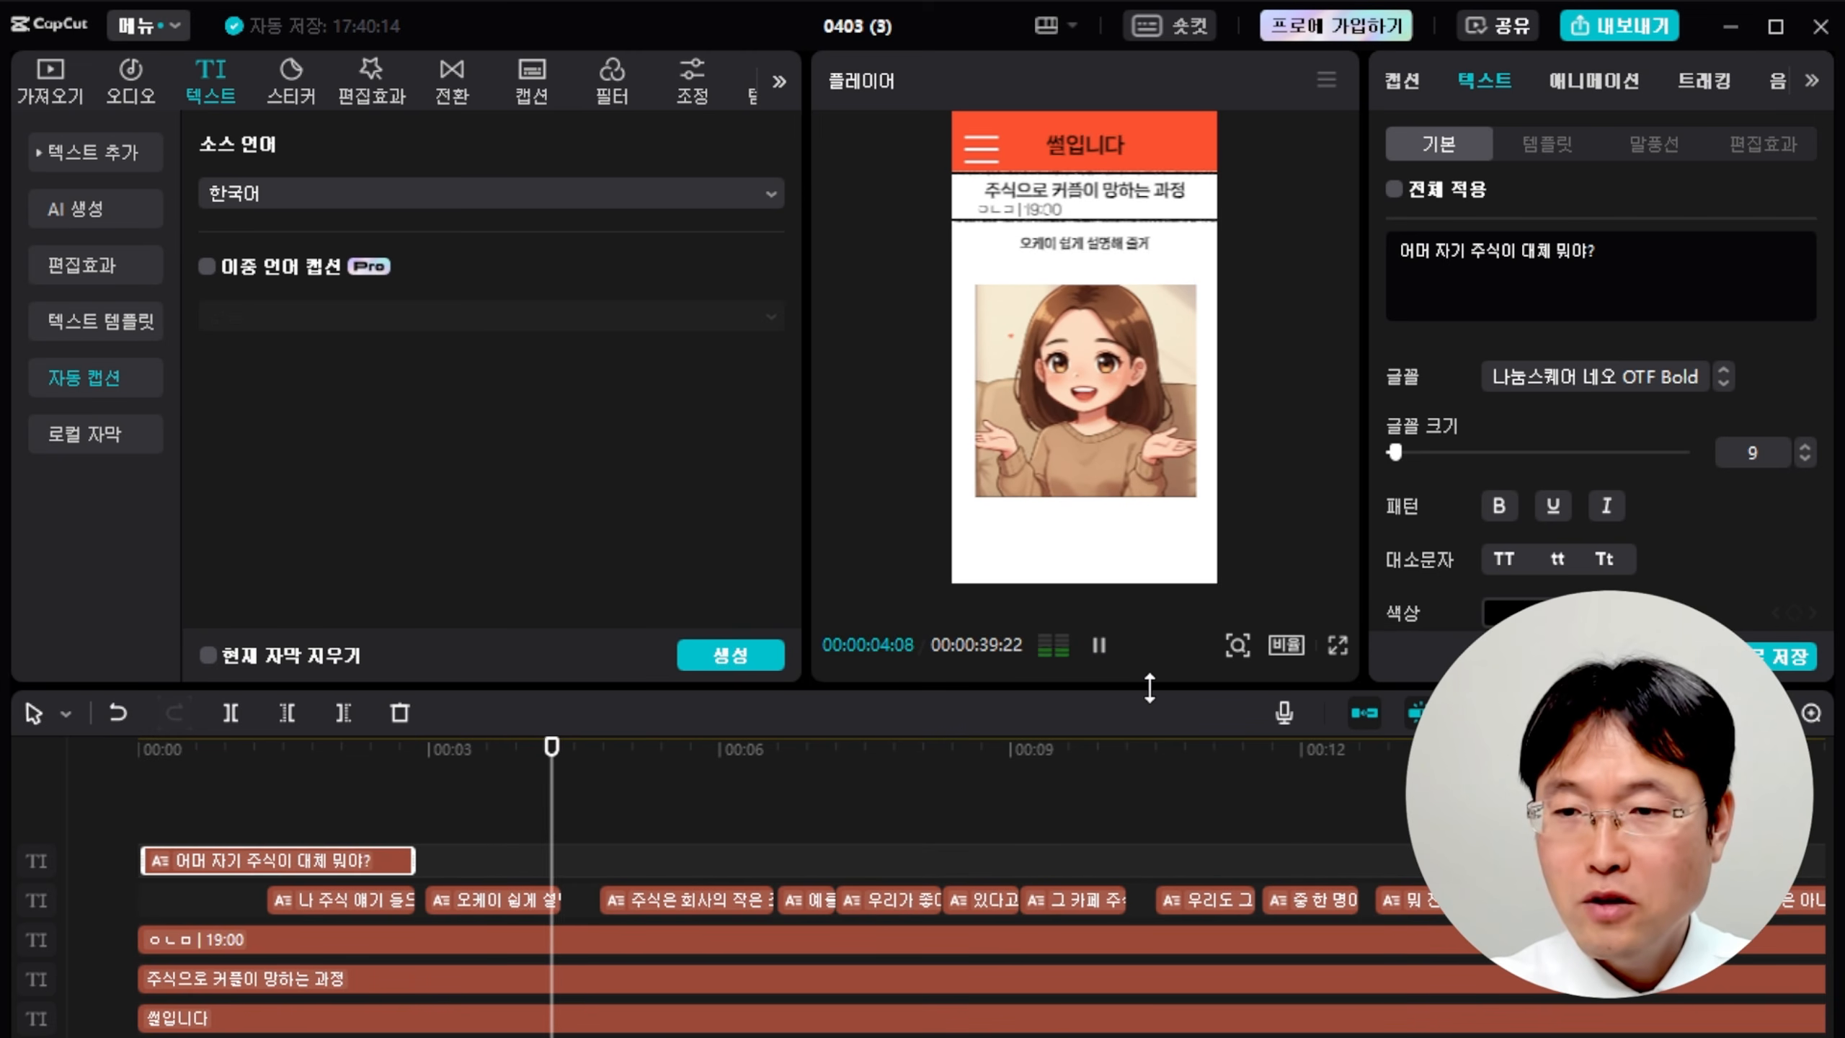
pyautogui.press('space')
pyautogui.click(1098, 645)
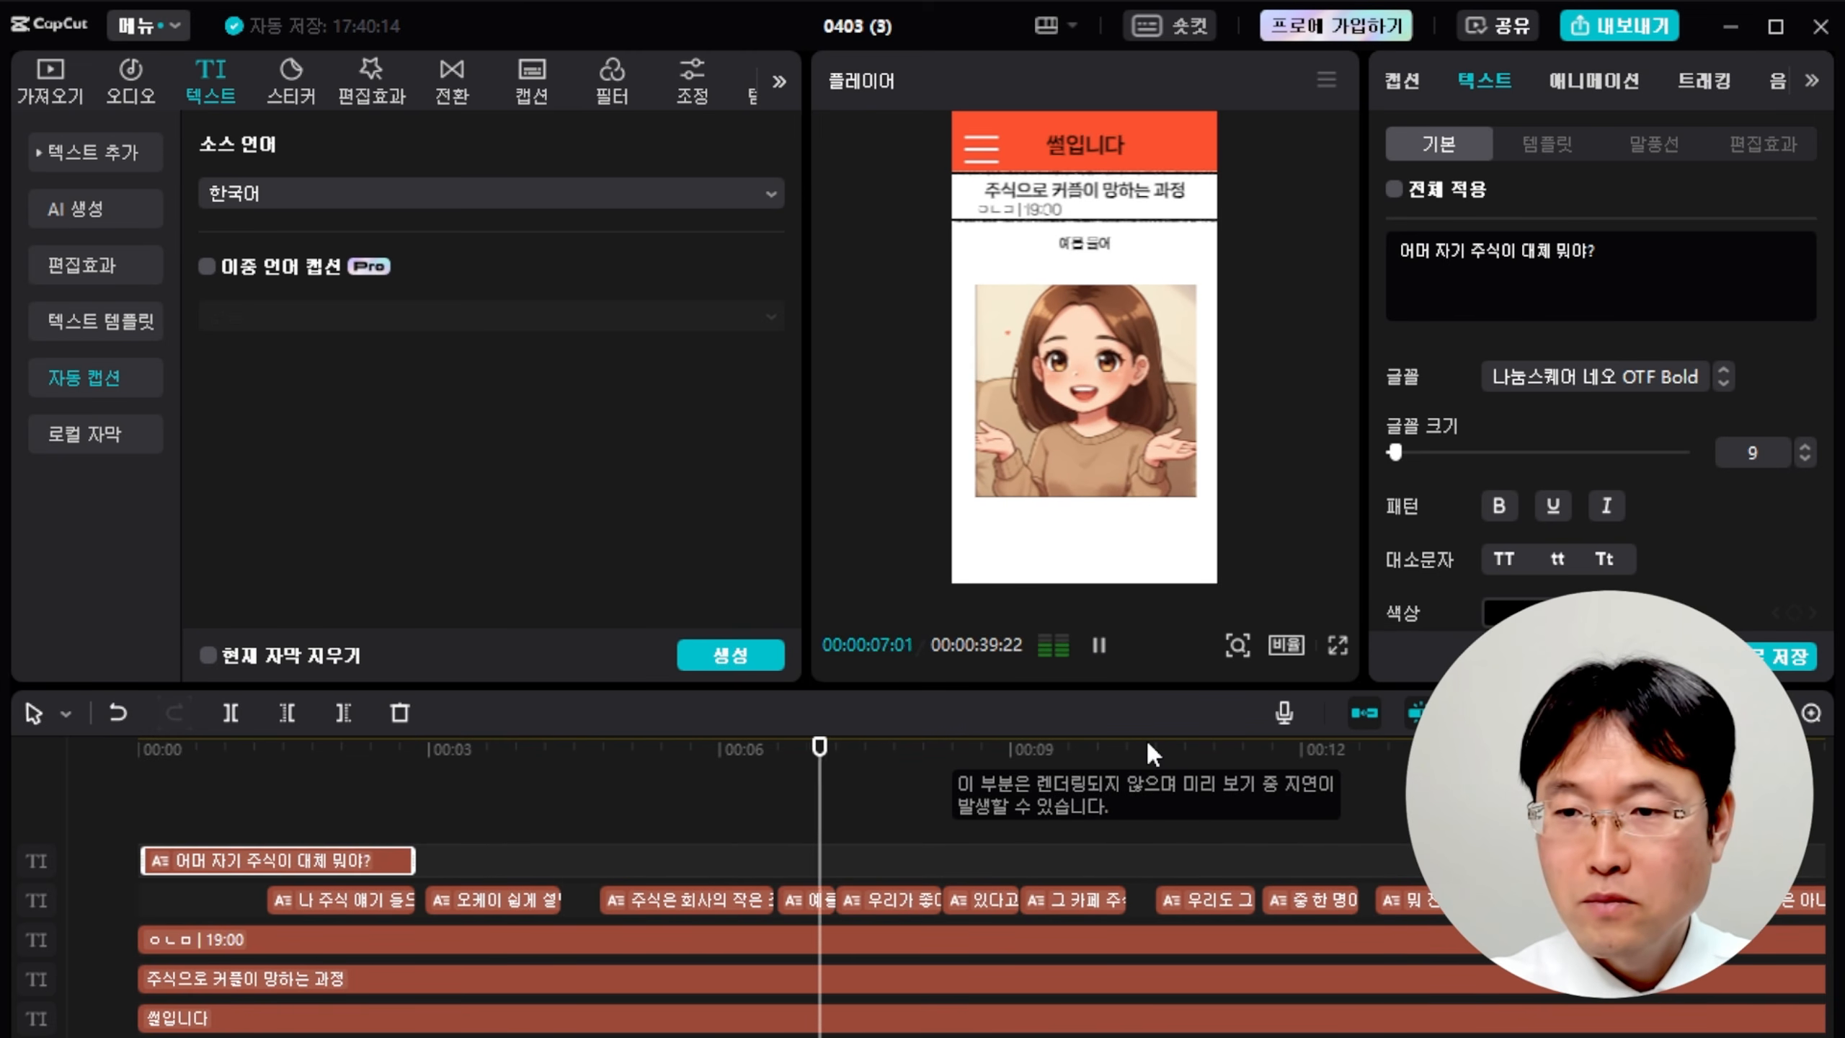
# Put the 예를 들어 caption on the upper track, extend it to the end of 우리가 좋아하는 카페가, and place that caption's text one line below.
pyautogui.moveTo(931, 747); pyautogui.dragTo(788, 756)
pyautogui.moveTo(802, 898); pyautogui.dragTo(802, 872)
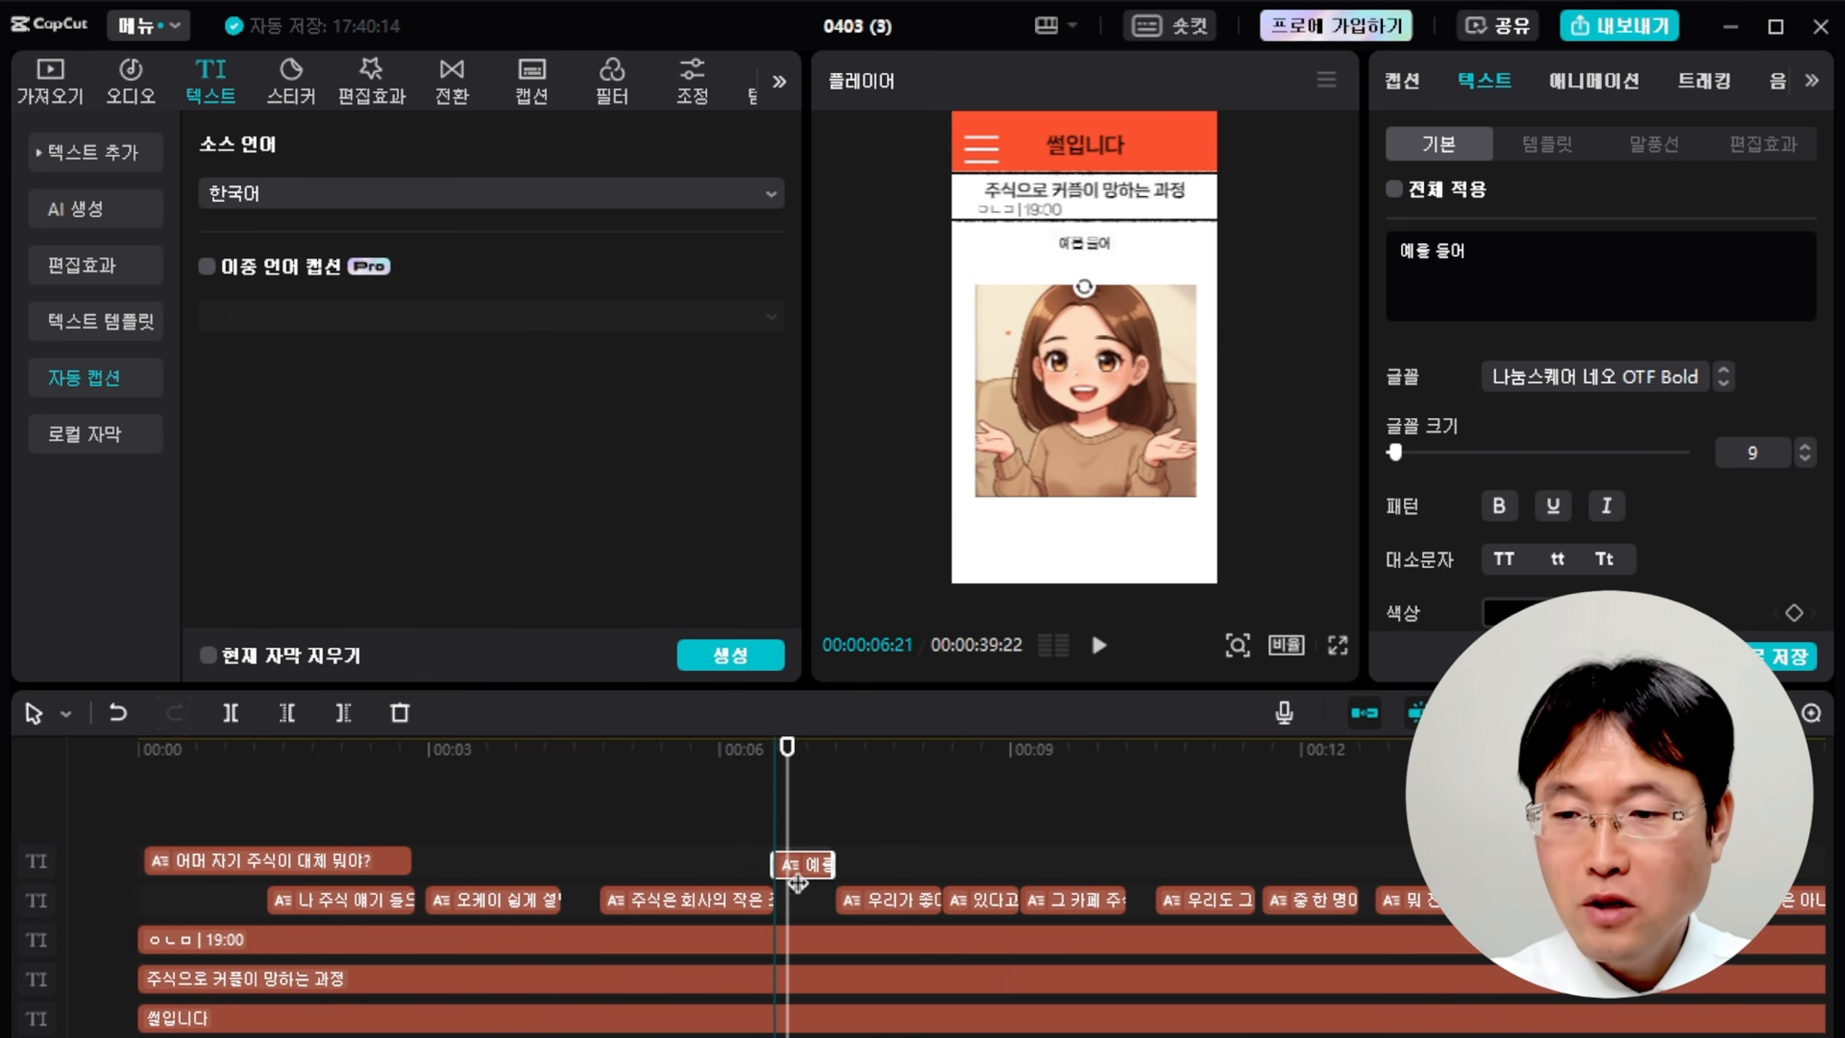
pyautogui.moveTo(834, 862); pyautogui.dragTo(945, 859)
pyautogui.click(774, 771)
pyautogui.moveTo(774, 771); pyautogui.dragTo(884, 767)
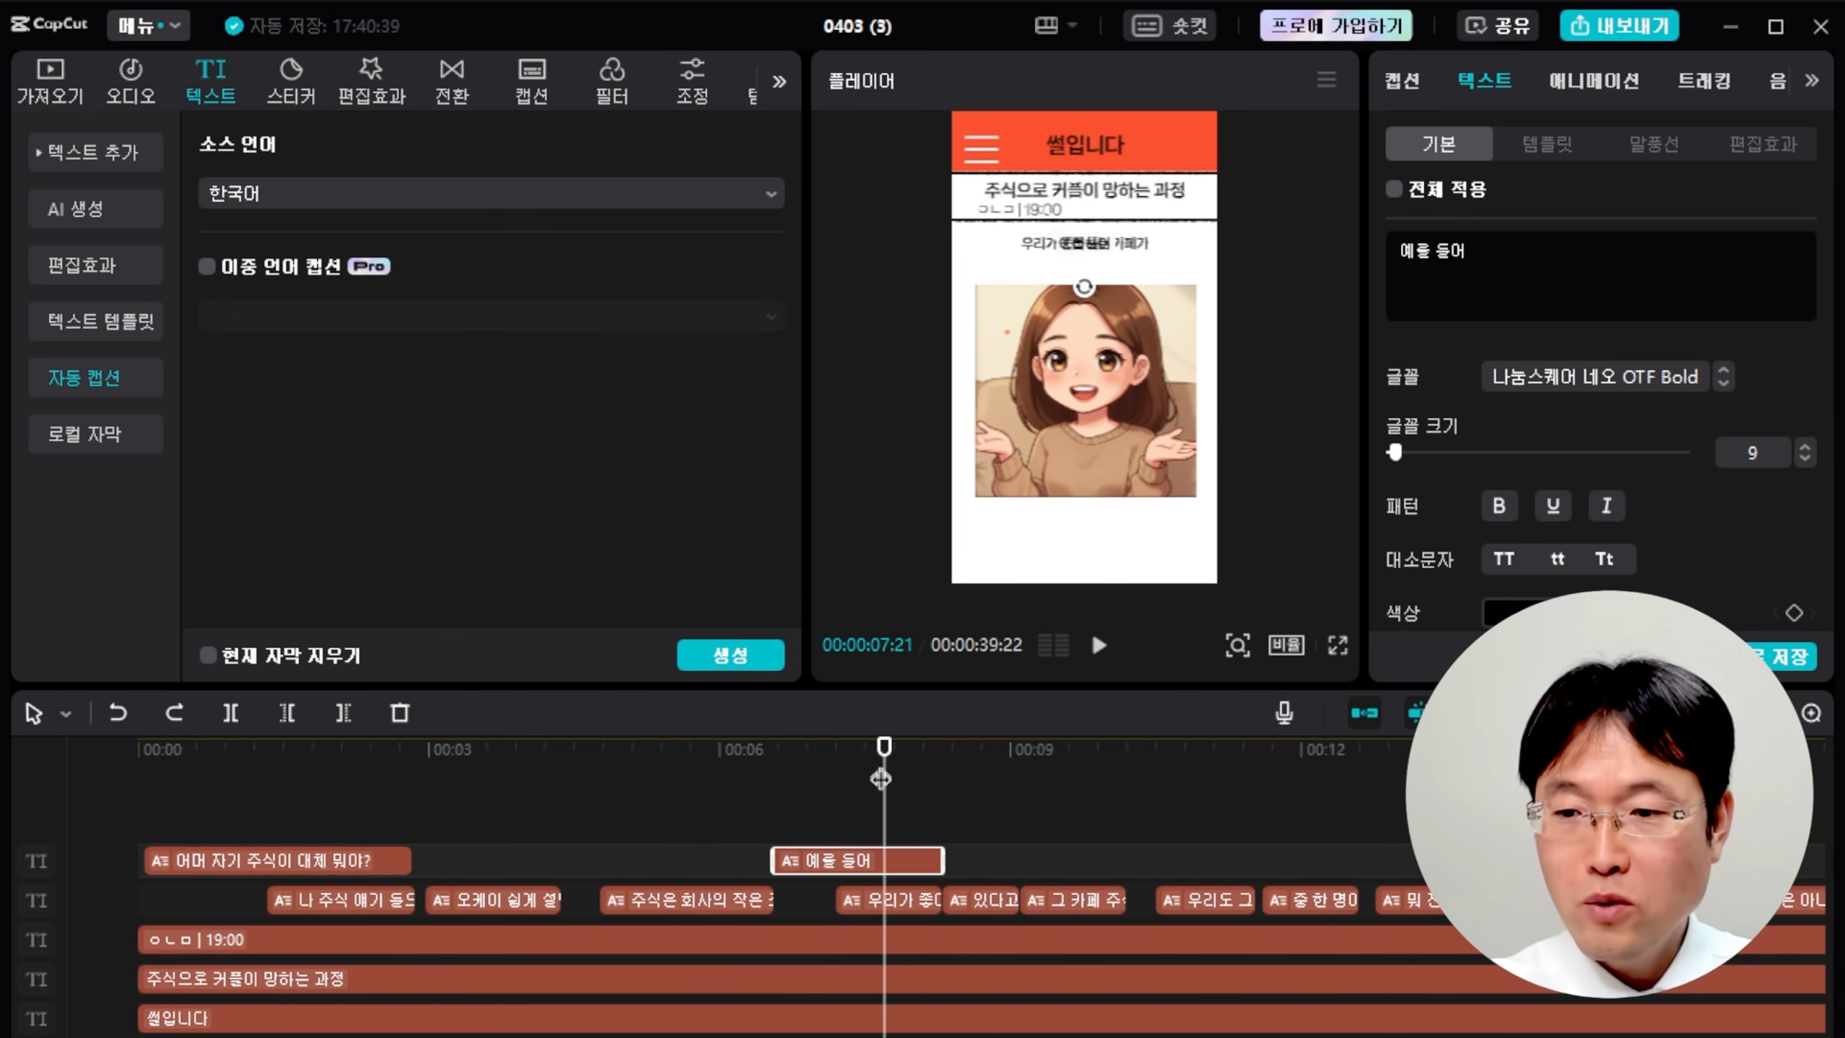
pyautogui.click(901, 901)
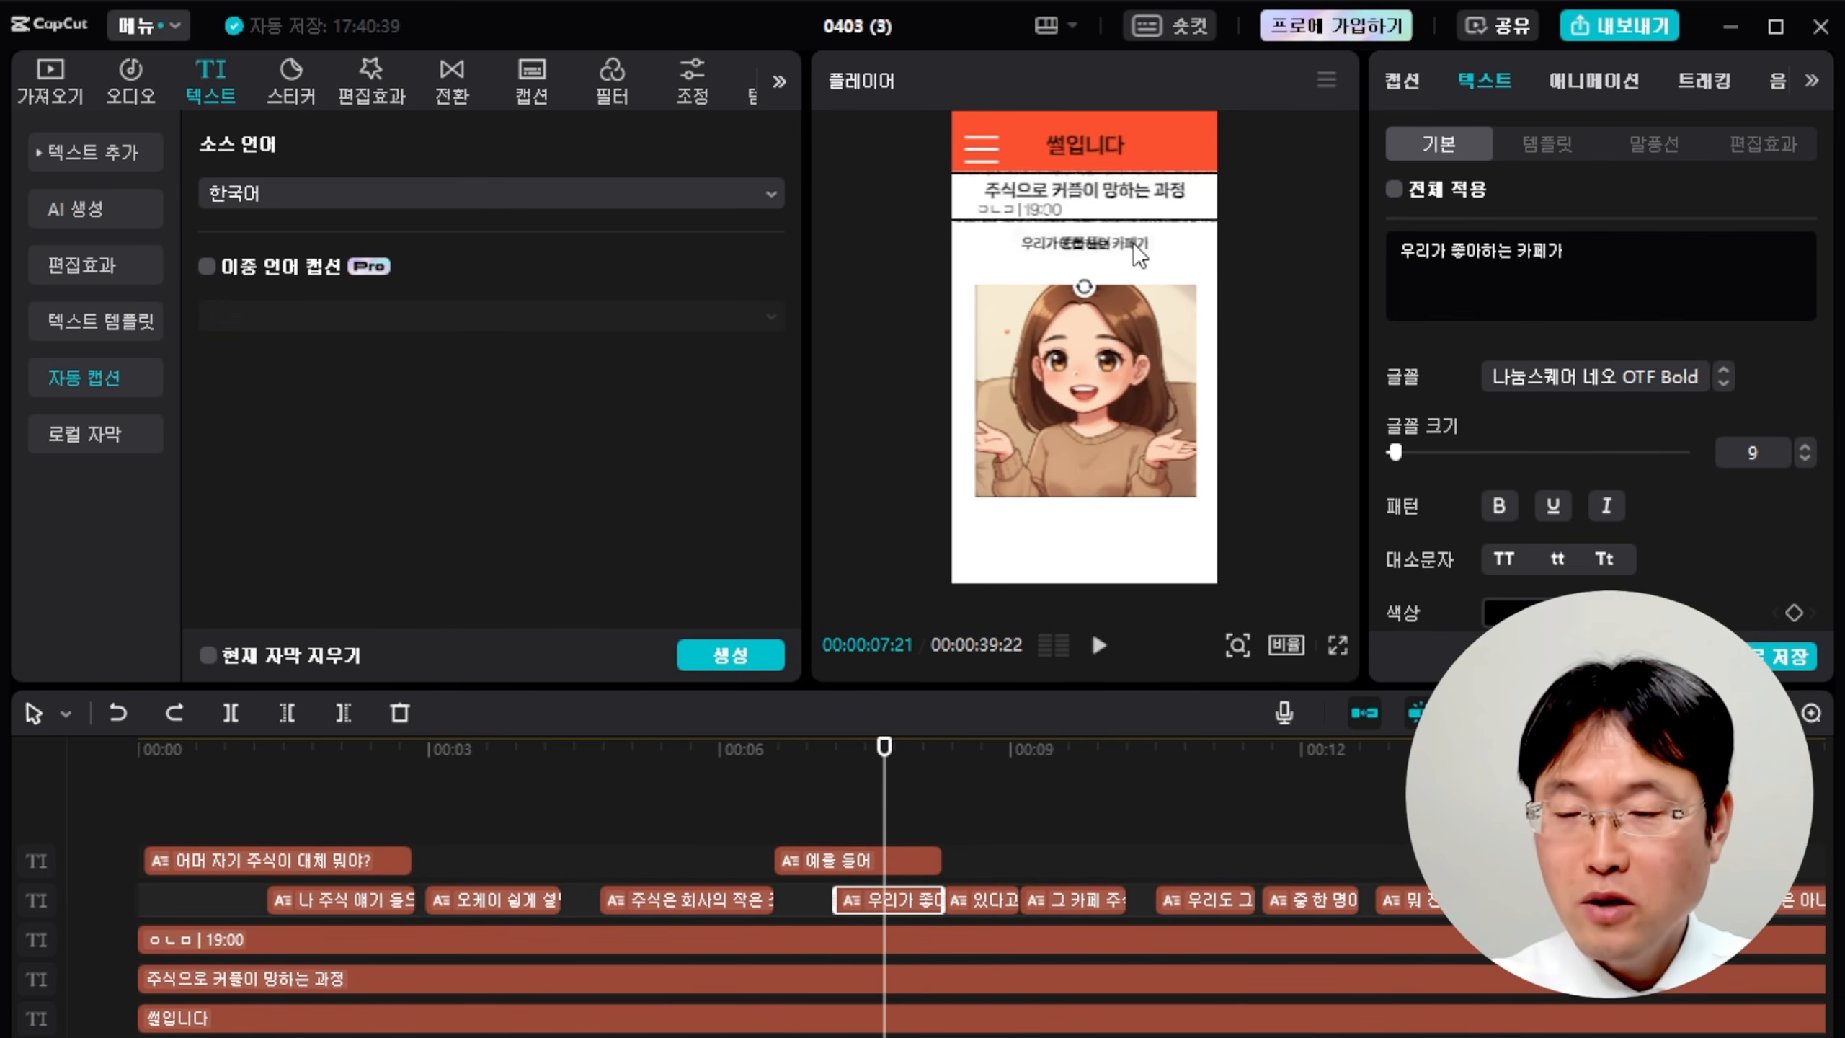
pyautogui.moveTo(1133, 247); pyautogui.dragTo(1133, 271)
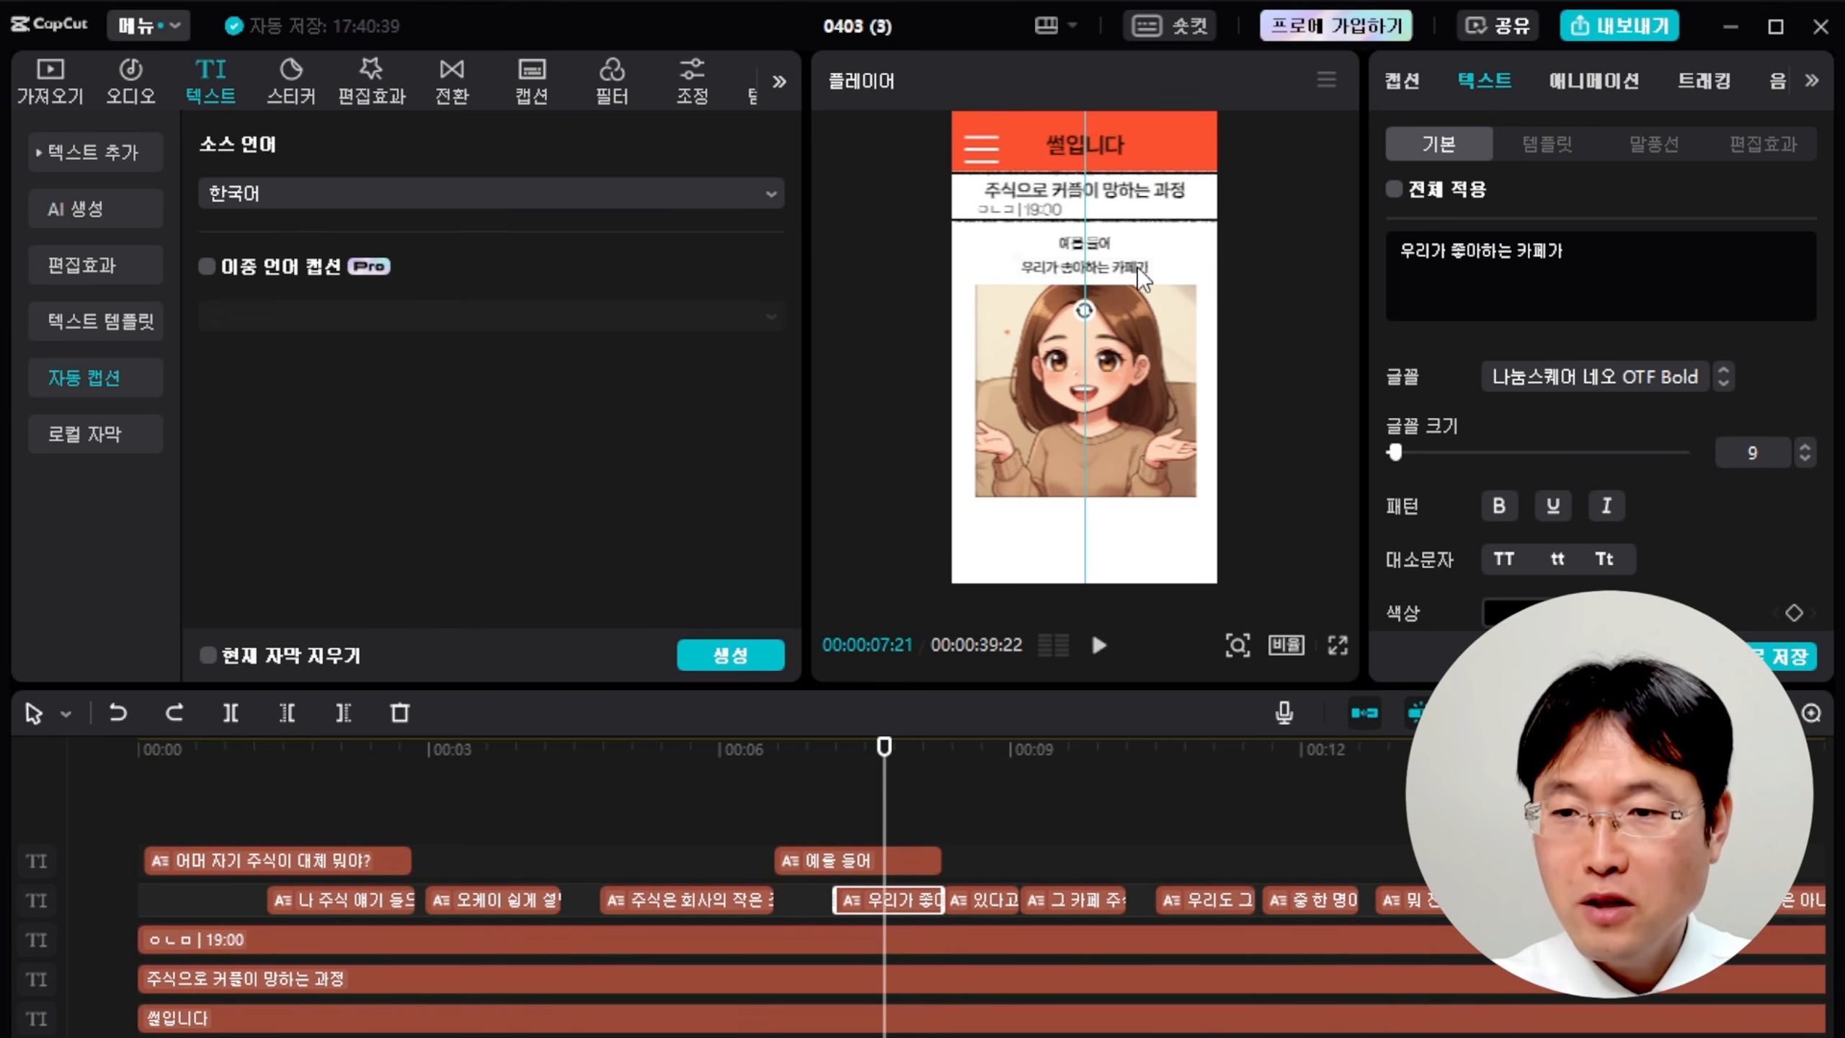
# Put the 있다고 치자 caption on the upper track, extend it to the end of 그 카페 주식을 사면, and place that caption's text one line below.
pyautogui.moveTo(901, 727); pyautogui.dragTo(774, 770)
pyautogui.click(1100, 645)
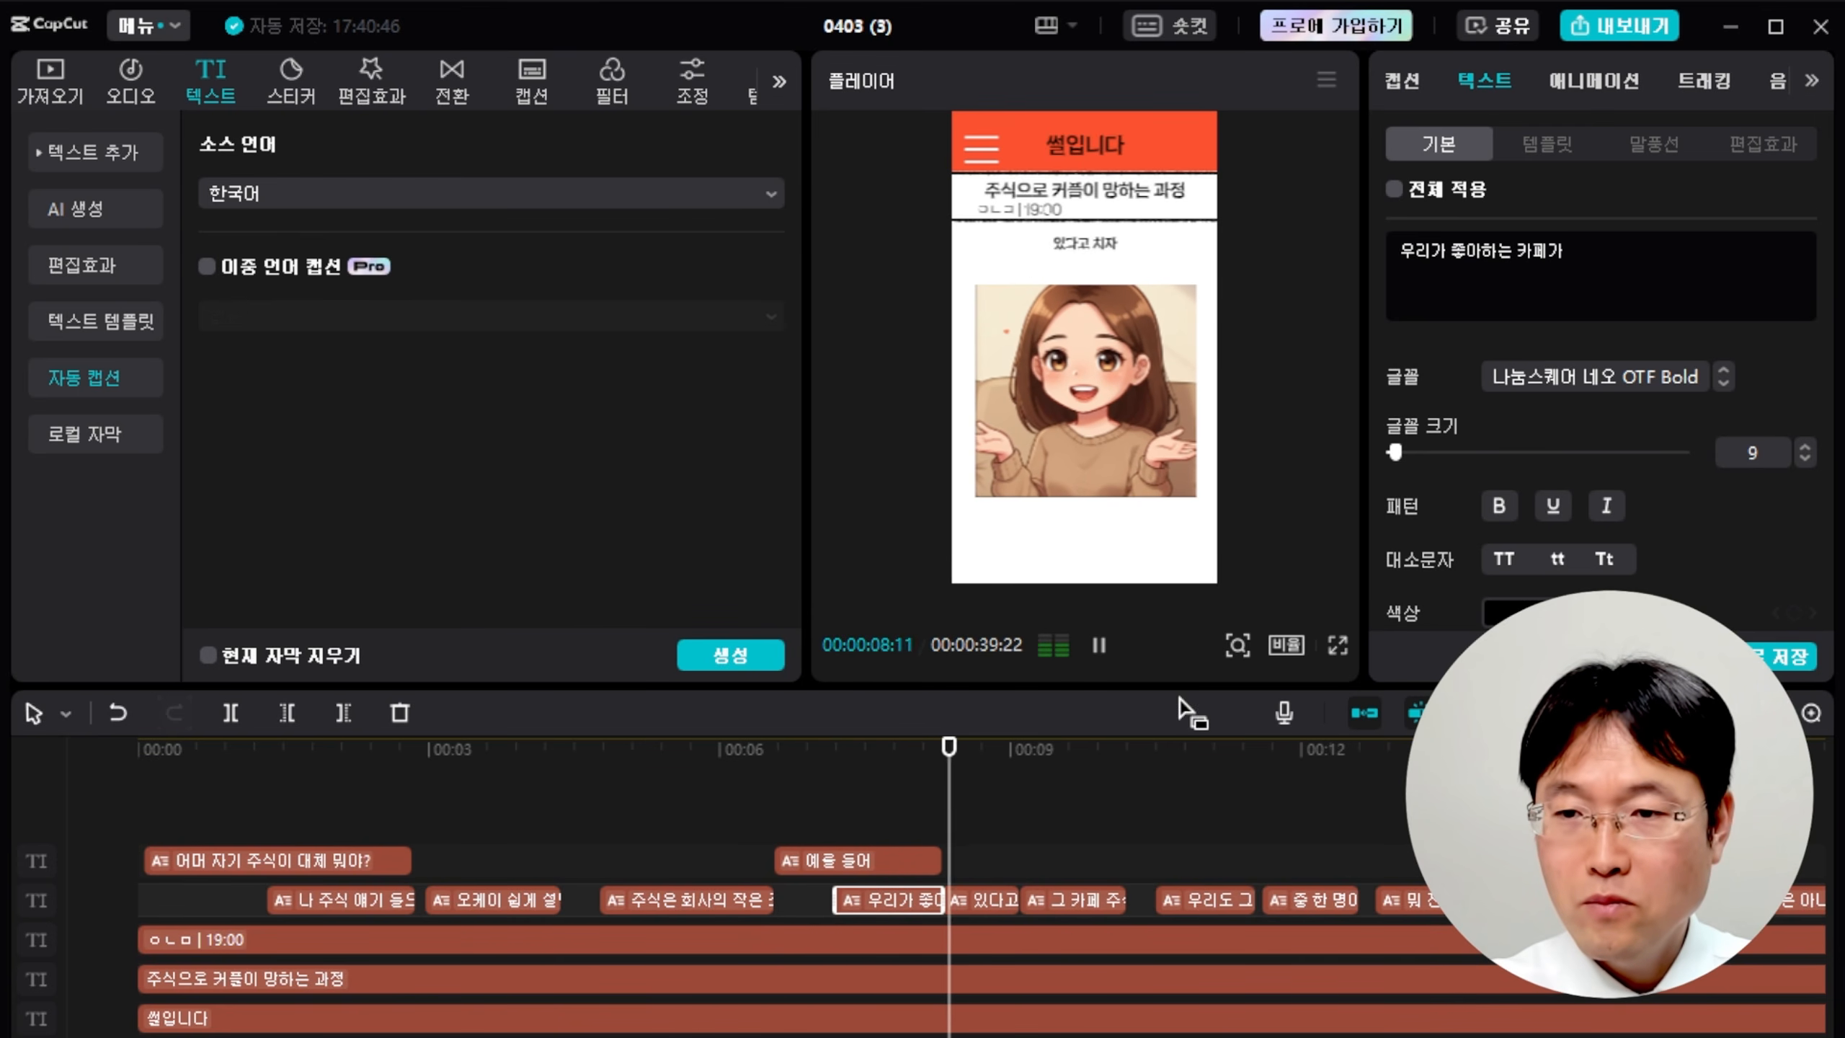
pyautogui.press('space')
pyautogui.click(968, 753)
pyautogui.moveTo(969, 763); pyautogui.dragTo(988, 763)
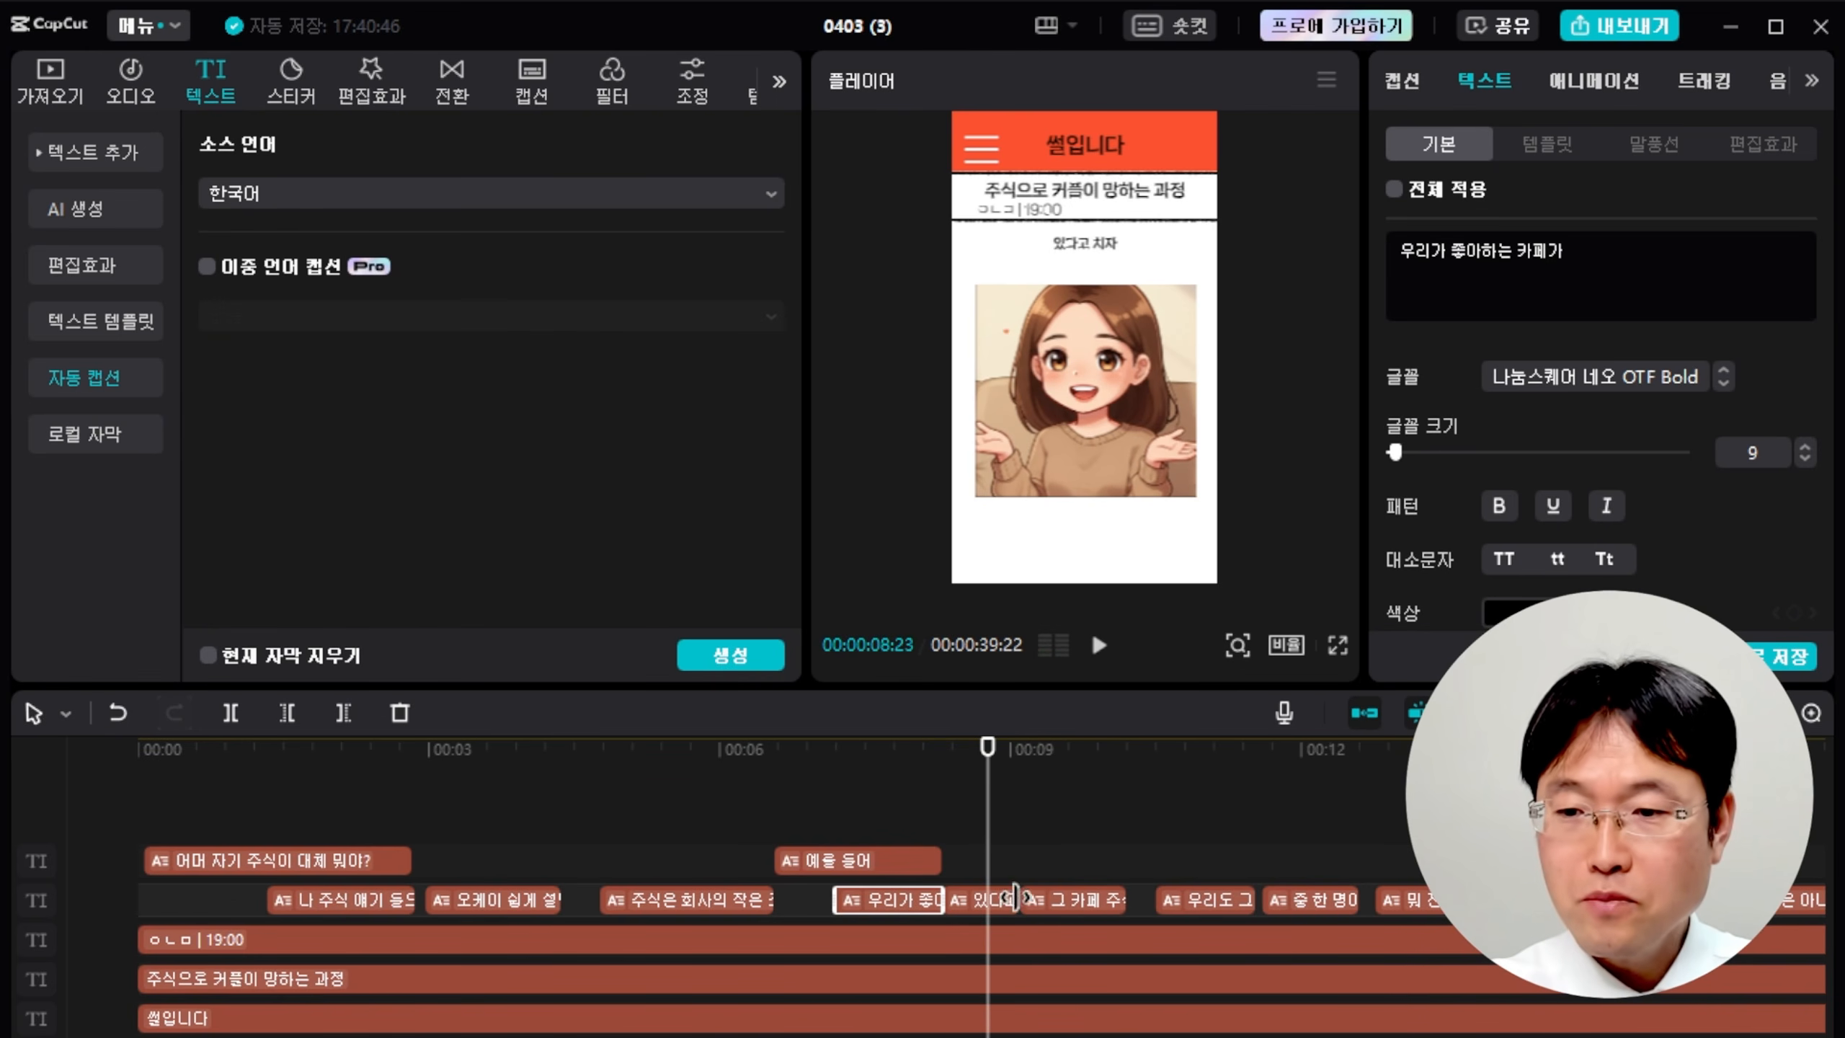
pyautogui.moveTo(991, 897); pyautogui.dragTo(1127, 861)
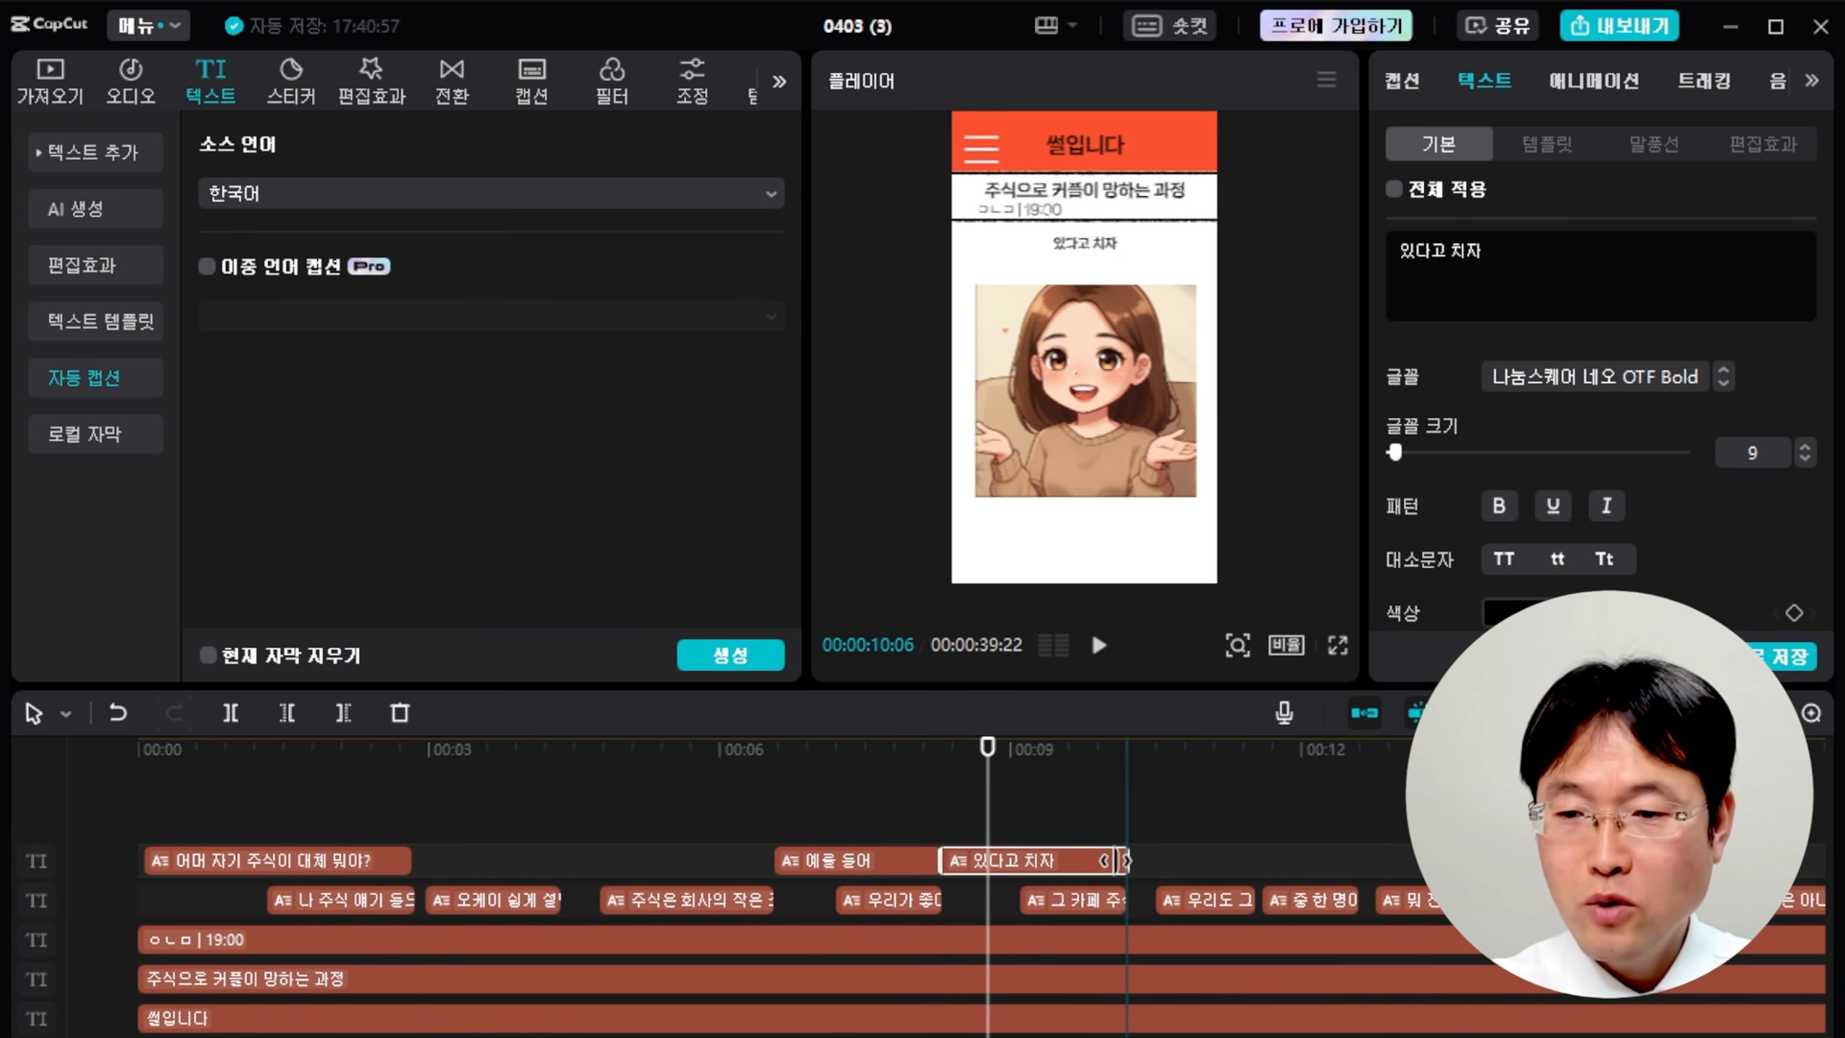
pyautogui.moveTo(988, 749); pyautogui.dragTo(1072, 752)
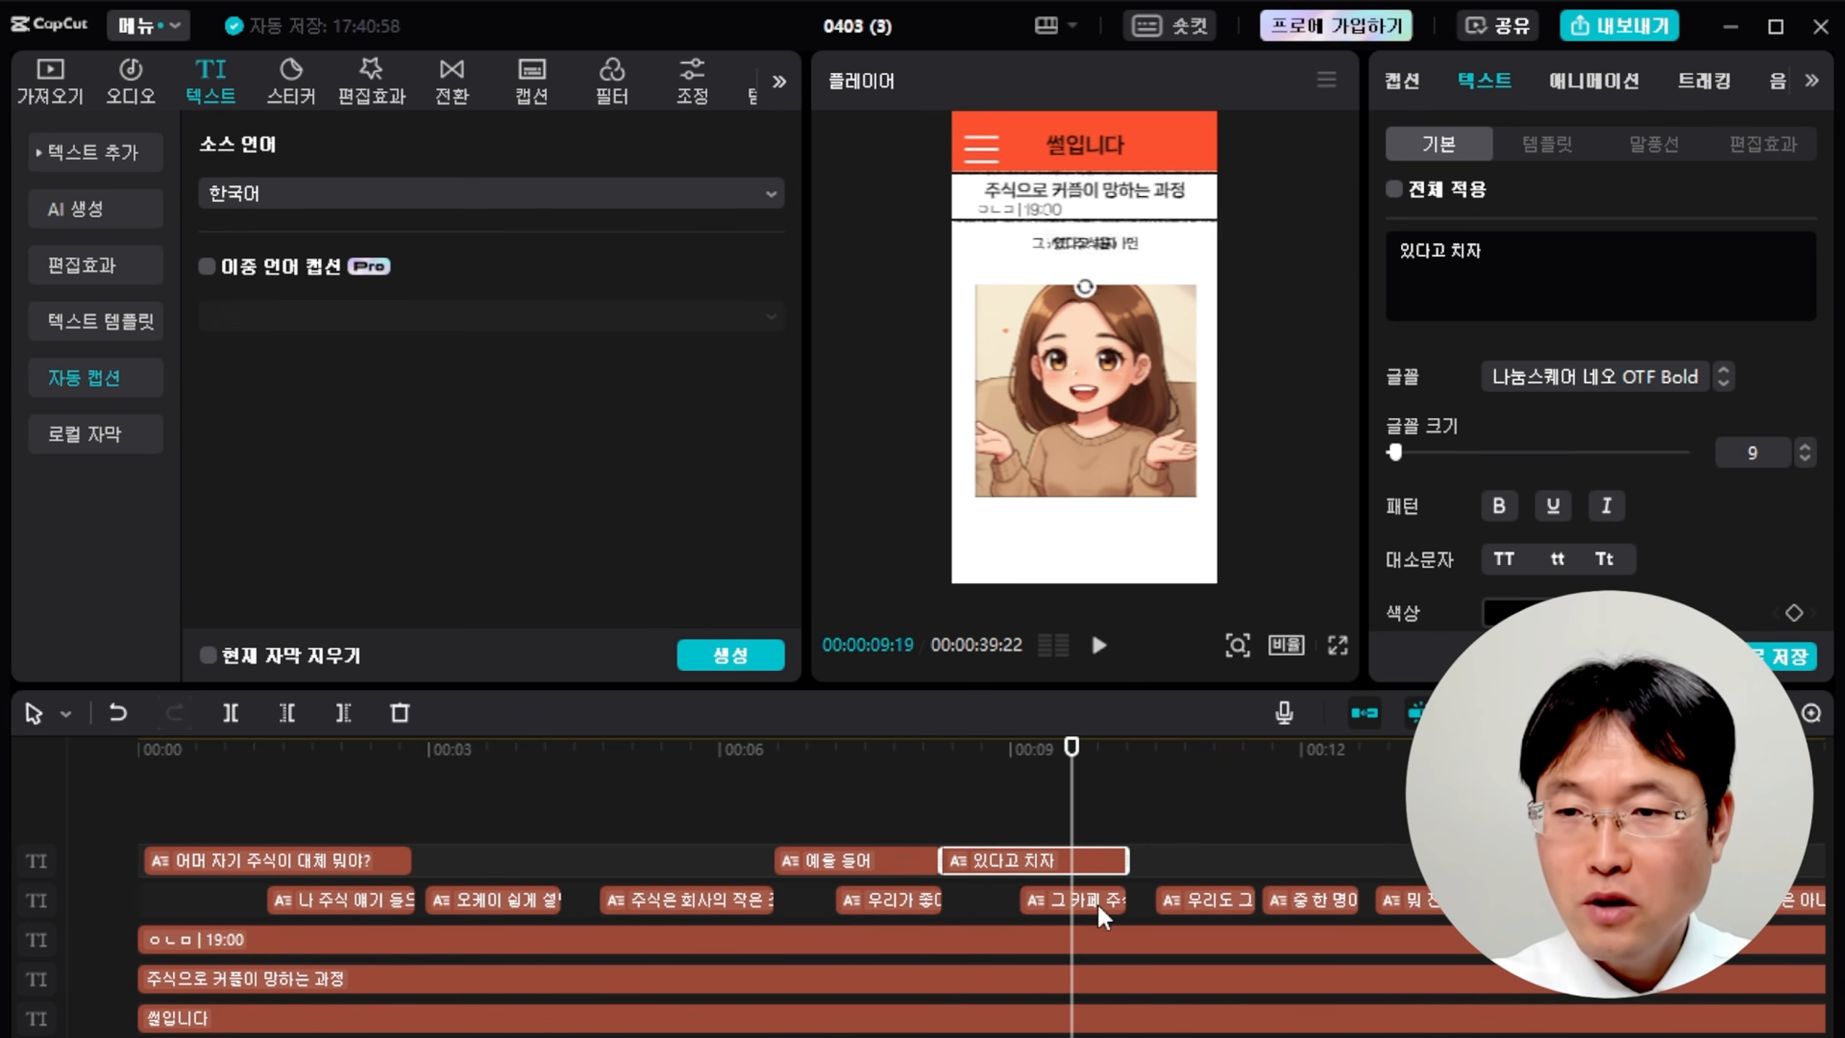
pyautogui.click(1098, 906)
pyautogui.moveTo(1126, 256); pyautogui.dragTo(1133, 264)
# Review the edited captions and the ones after them, and return the playhead to the start of the video.
pyautogui.moveTo(1075, 747); pyautogui.dragTo(75, 803)
pyautogui.moveTo(142, 750); pyautogui.dragTo(814, 752)
pyautogui.click(1099, 644)
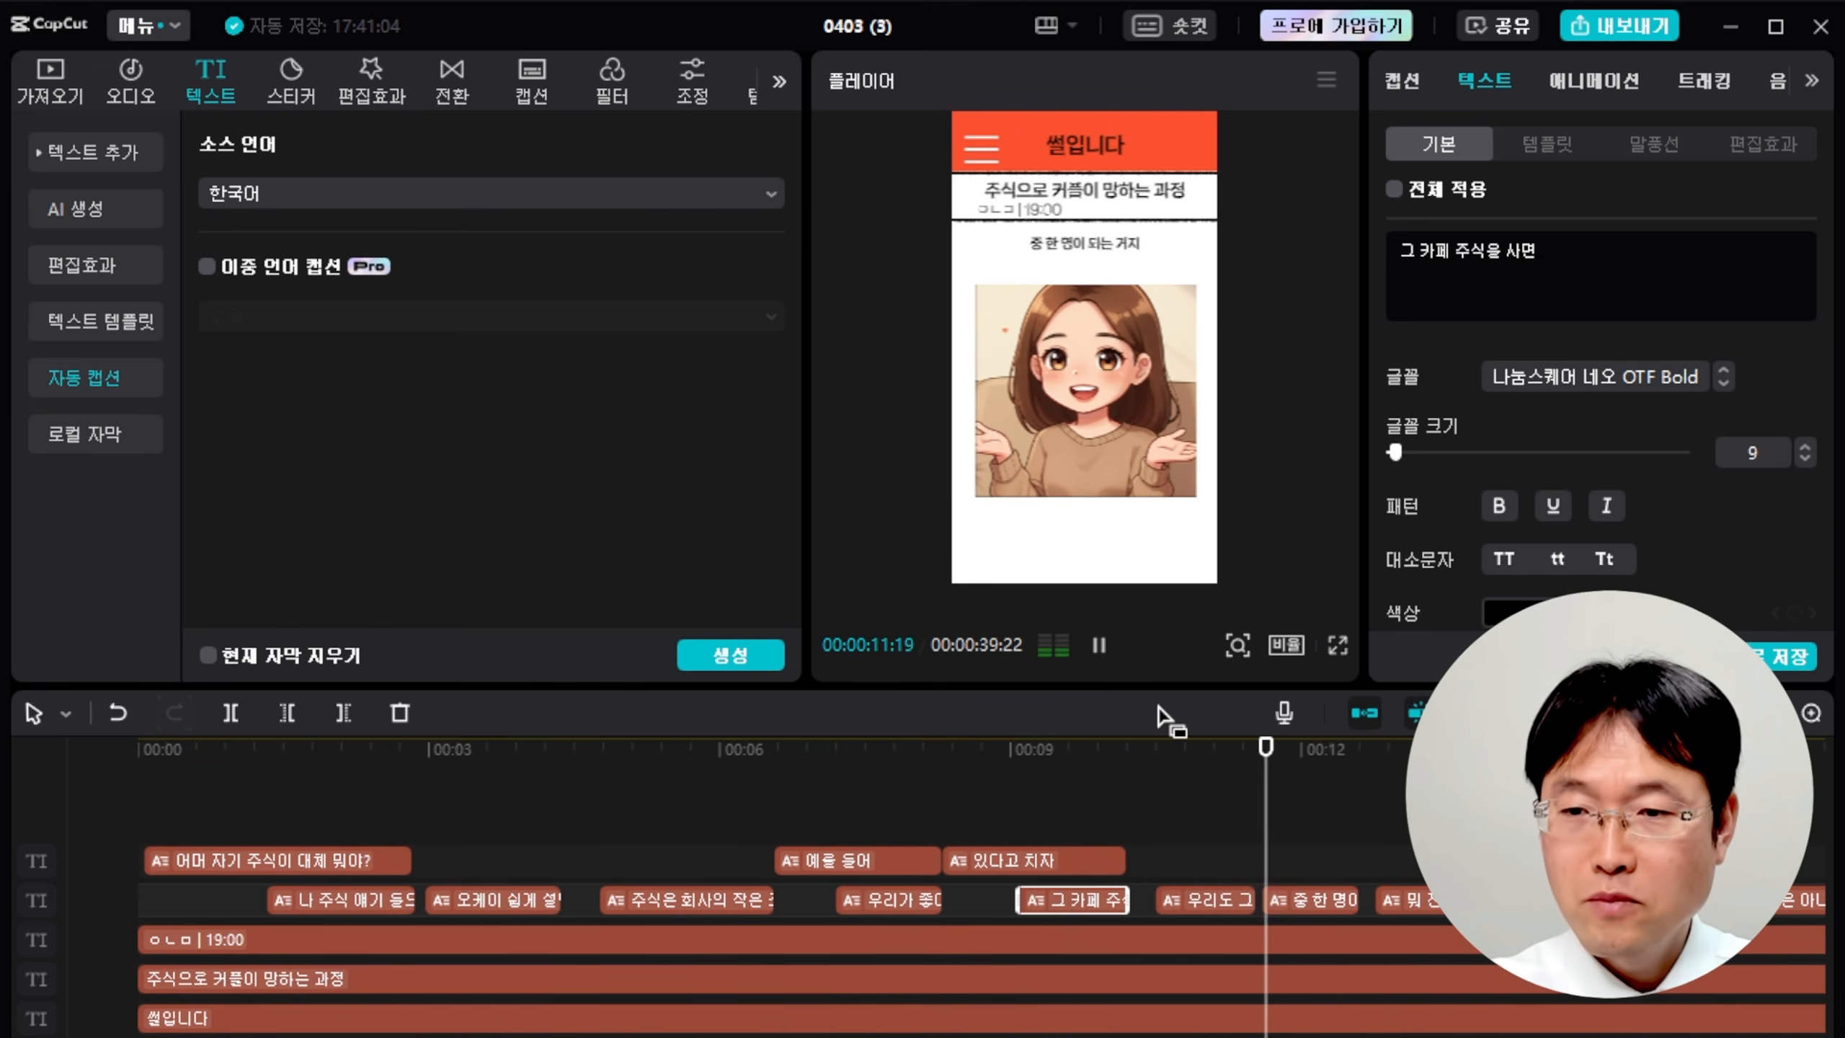
pyautogui.press('space')
pyautogui.moveTo(1343, 758); pyautogui.dragTo(717, 785)
pyautogui.scroll(-5, 717, 785)
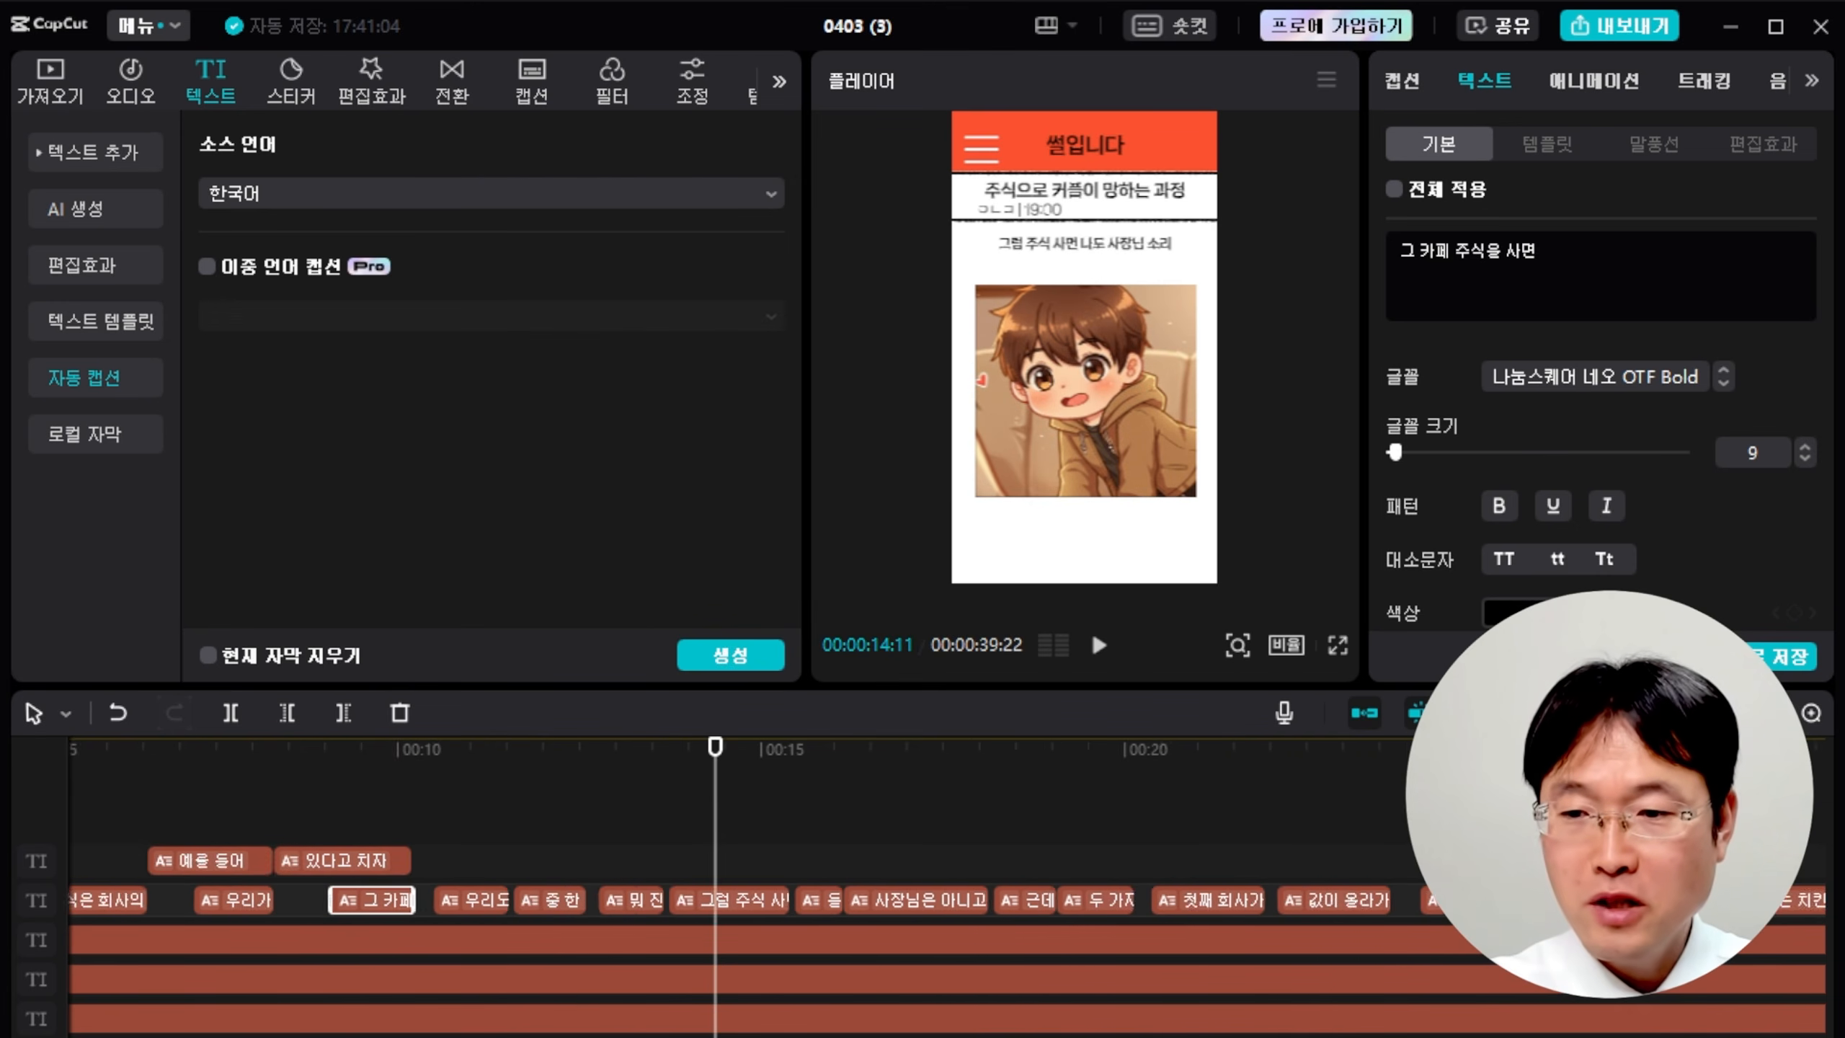
pyautogui.moveTo(1693, 713); pyautogui.dragTo(1703, 712)
pyautogui.moveTo(570, 760); pyautogui.dragTo(411, 792)
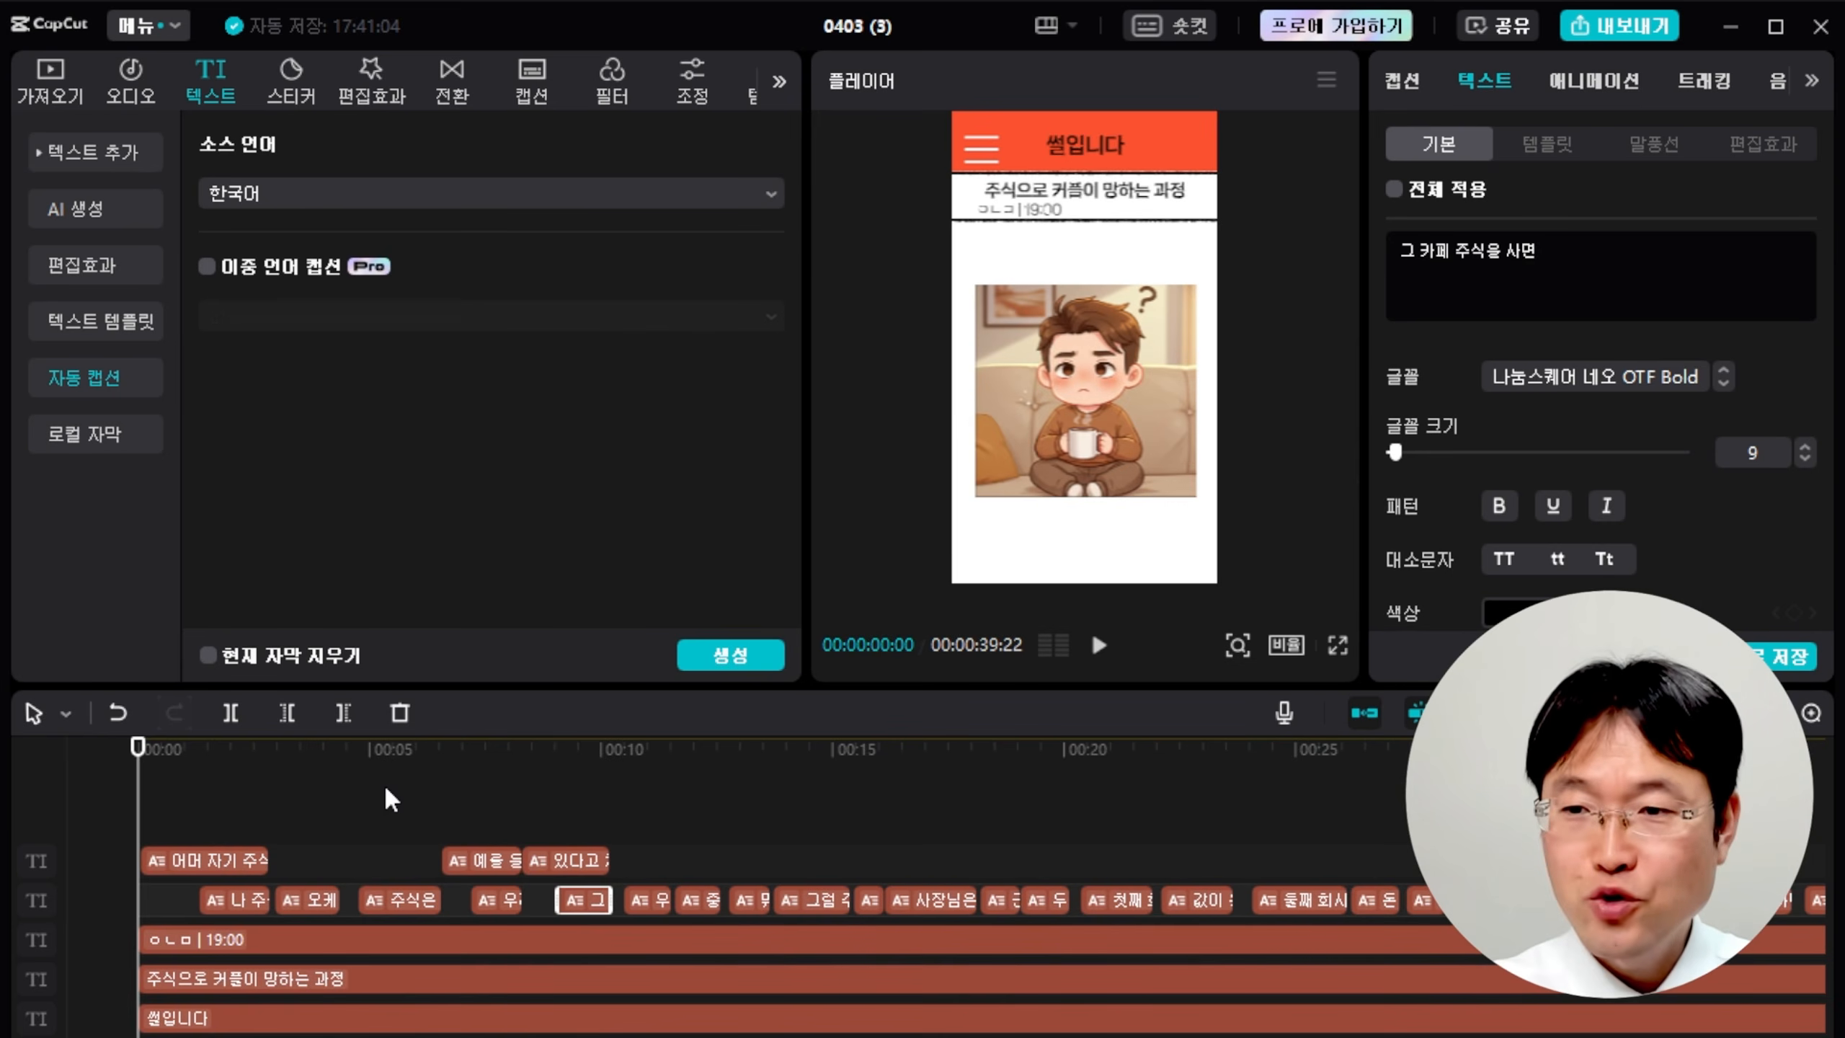
# Browse the popular (인기) sound effects in the audio library and preview the 팔로우 알림 "땡" effect.
pyautogui.scroll(-2, 513, 977)
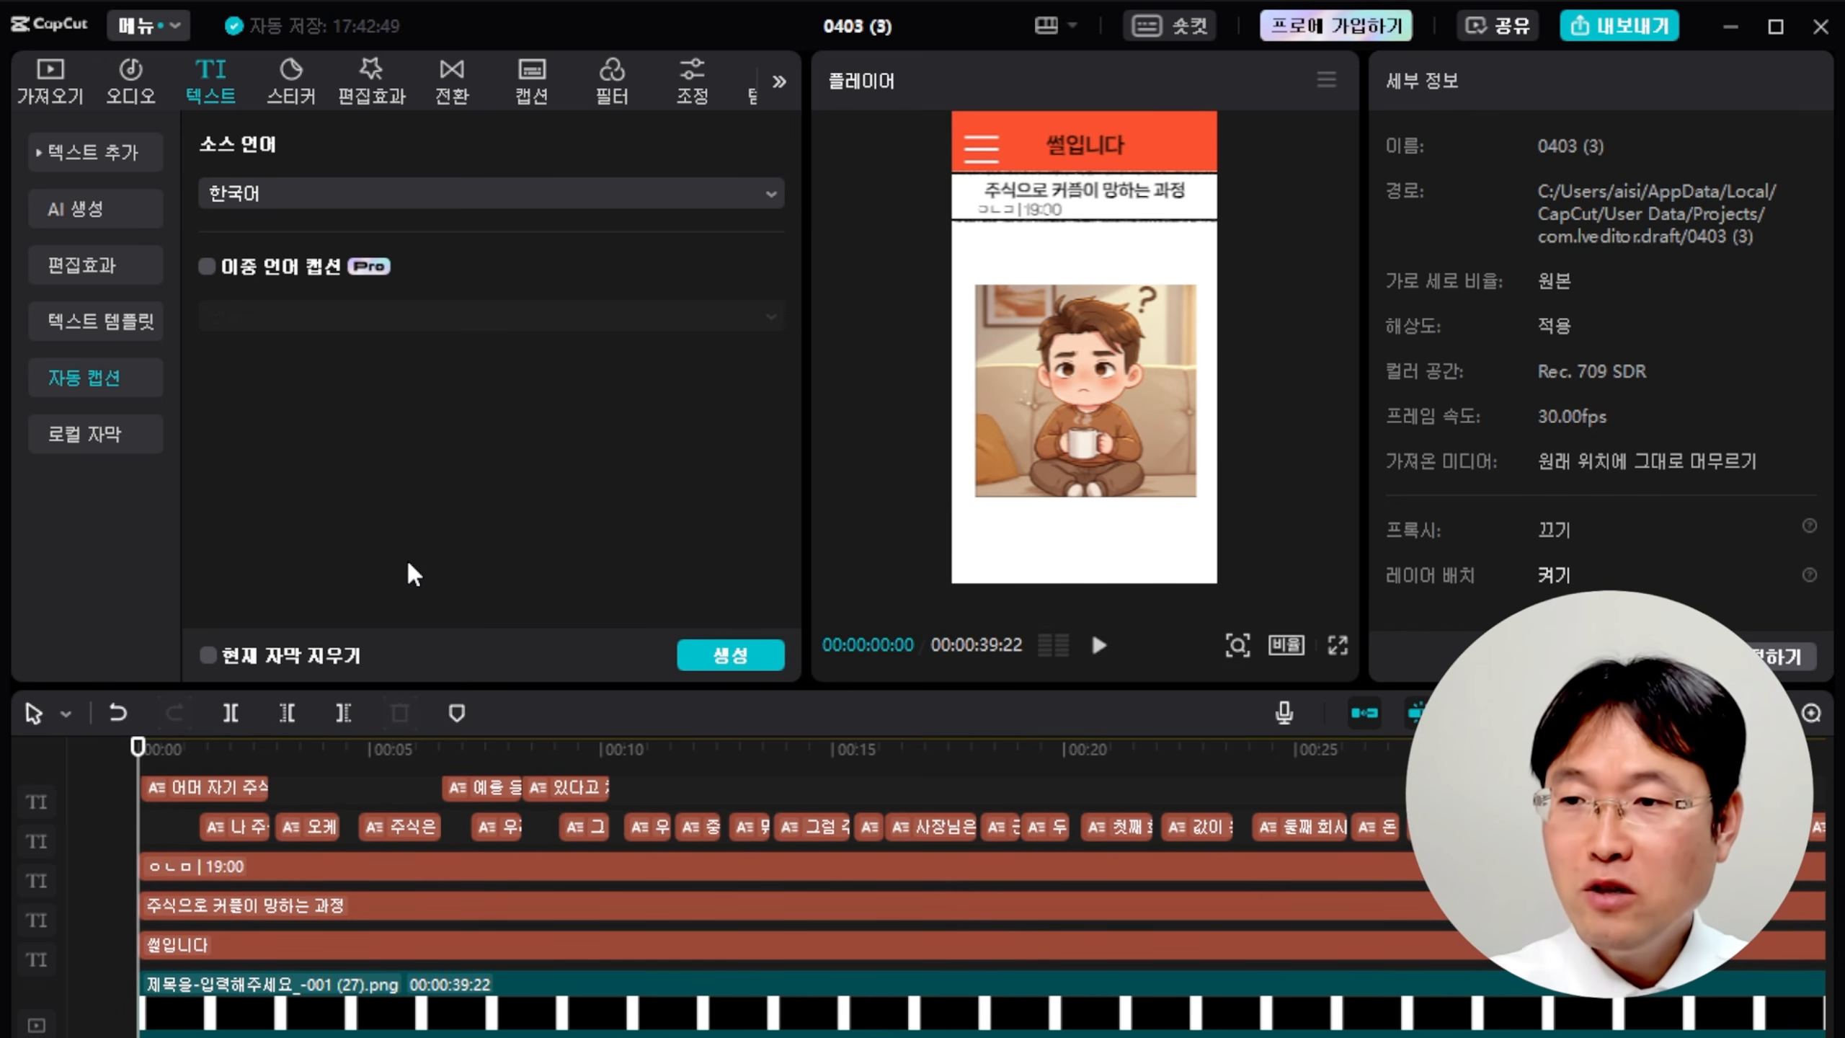
pyautogui.click(132, 98)
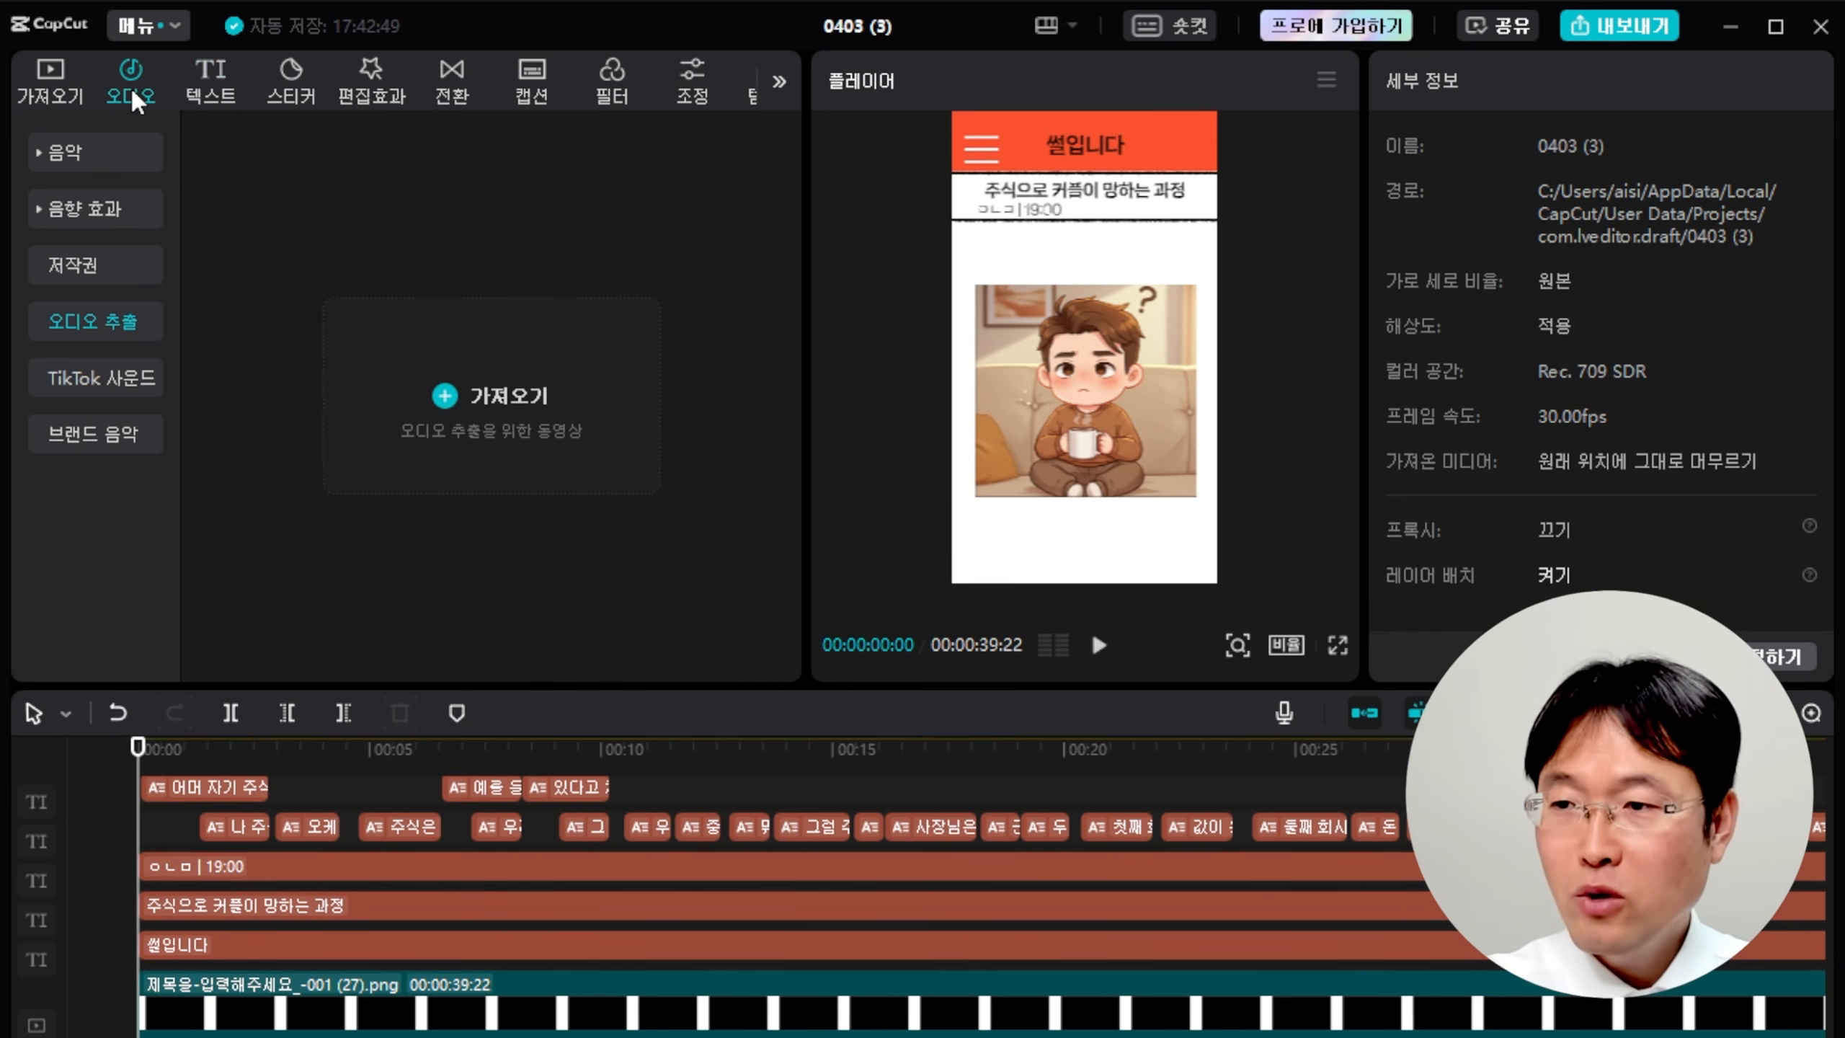
pyautogui.click(69, 210)
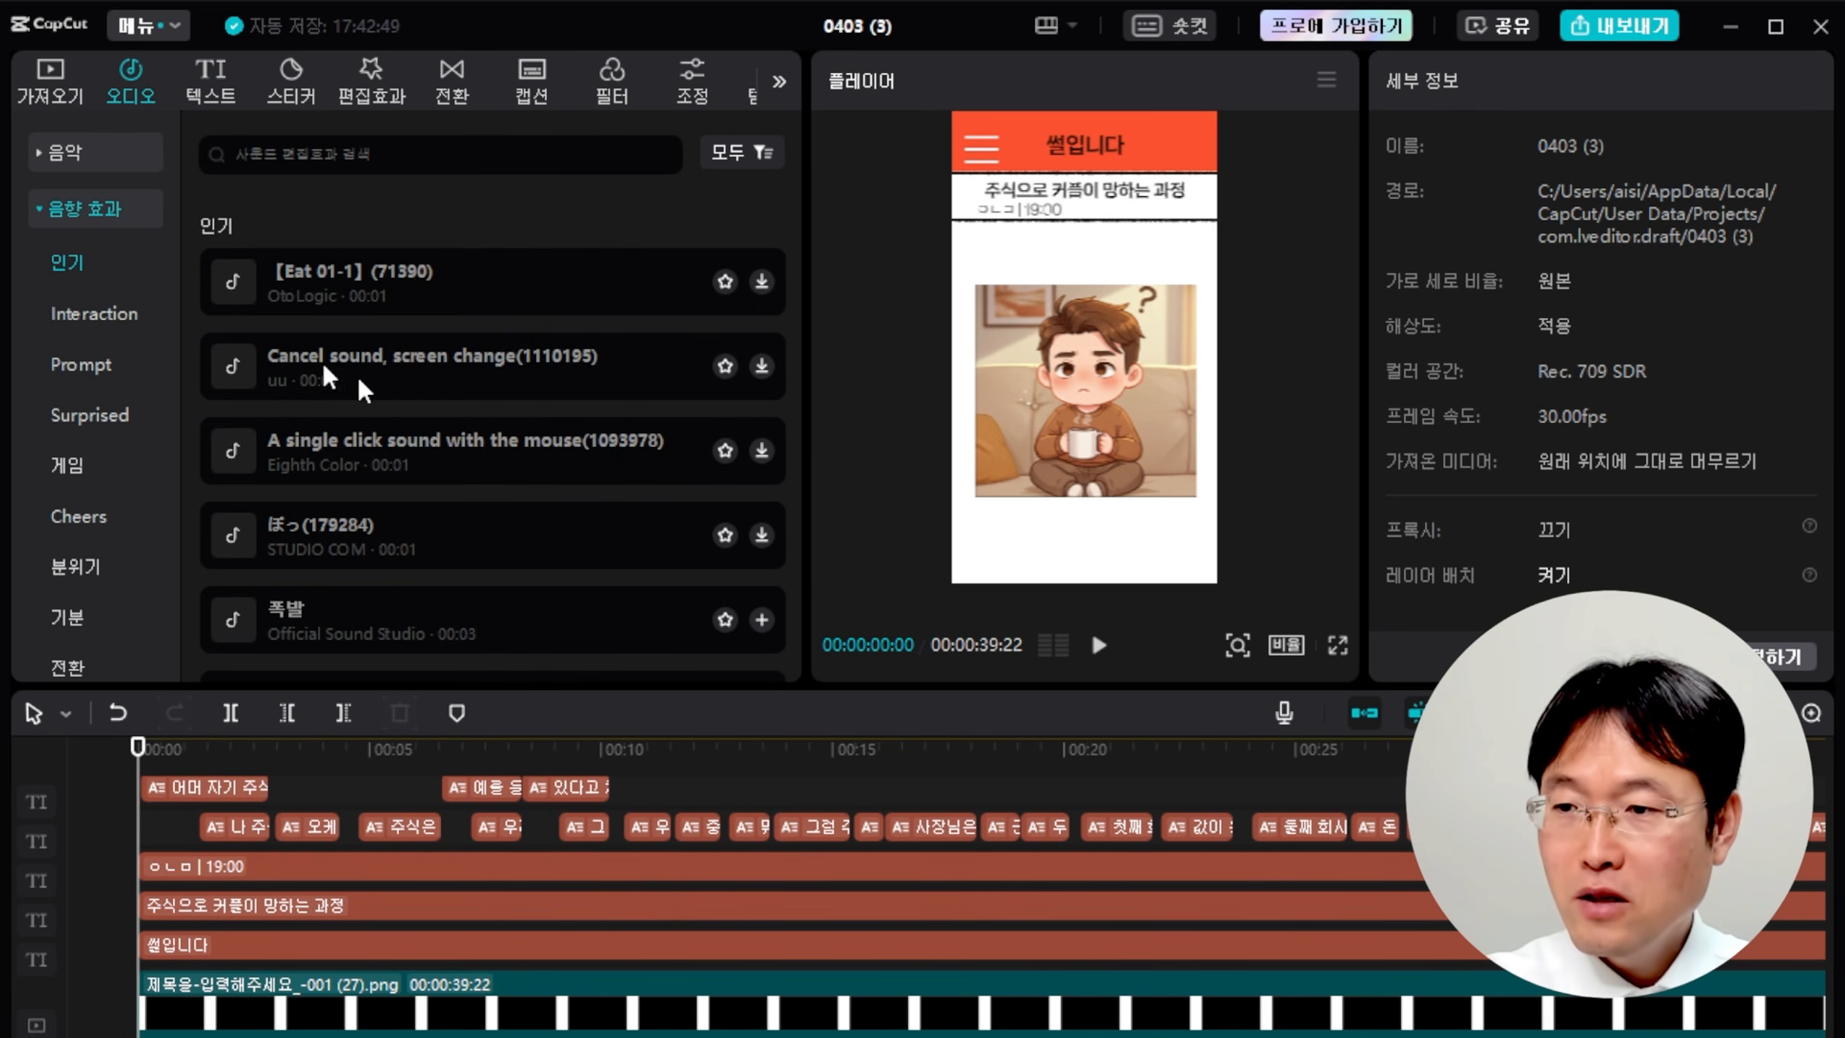
pyautogui.scroll(-3, 385, 363)
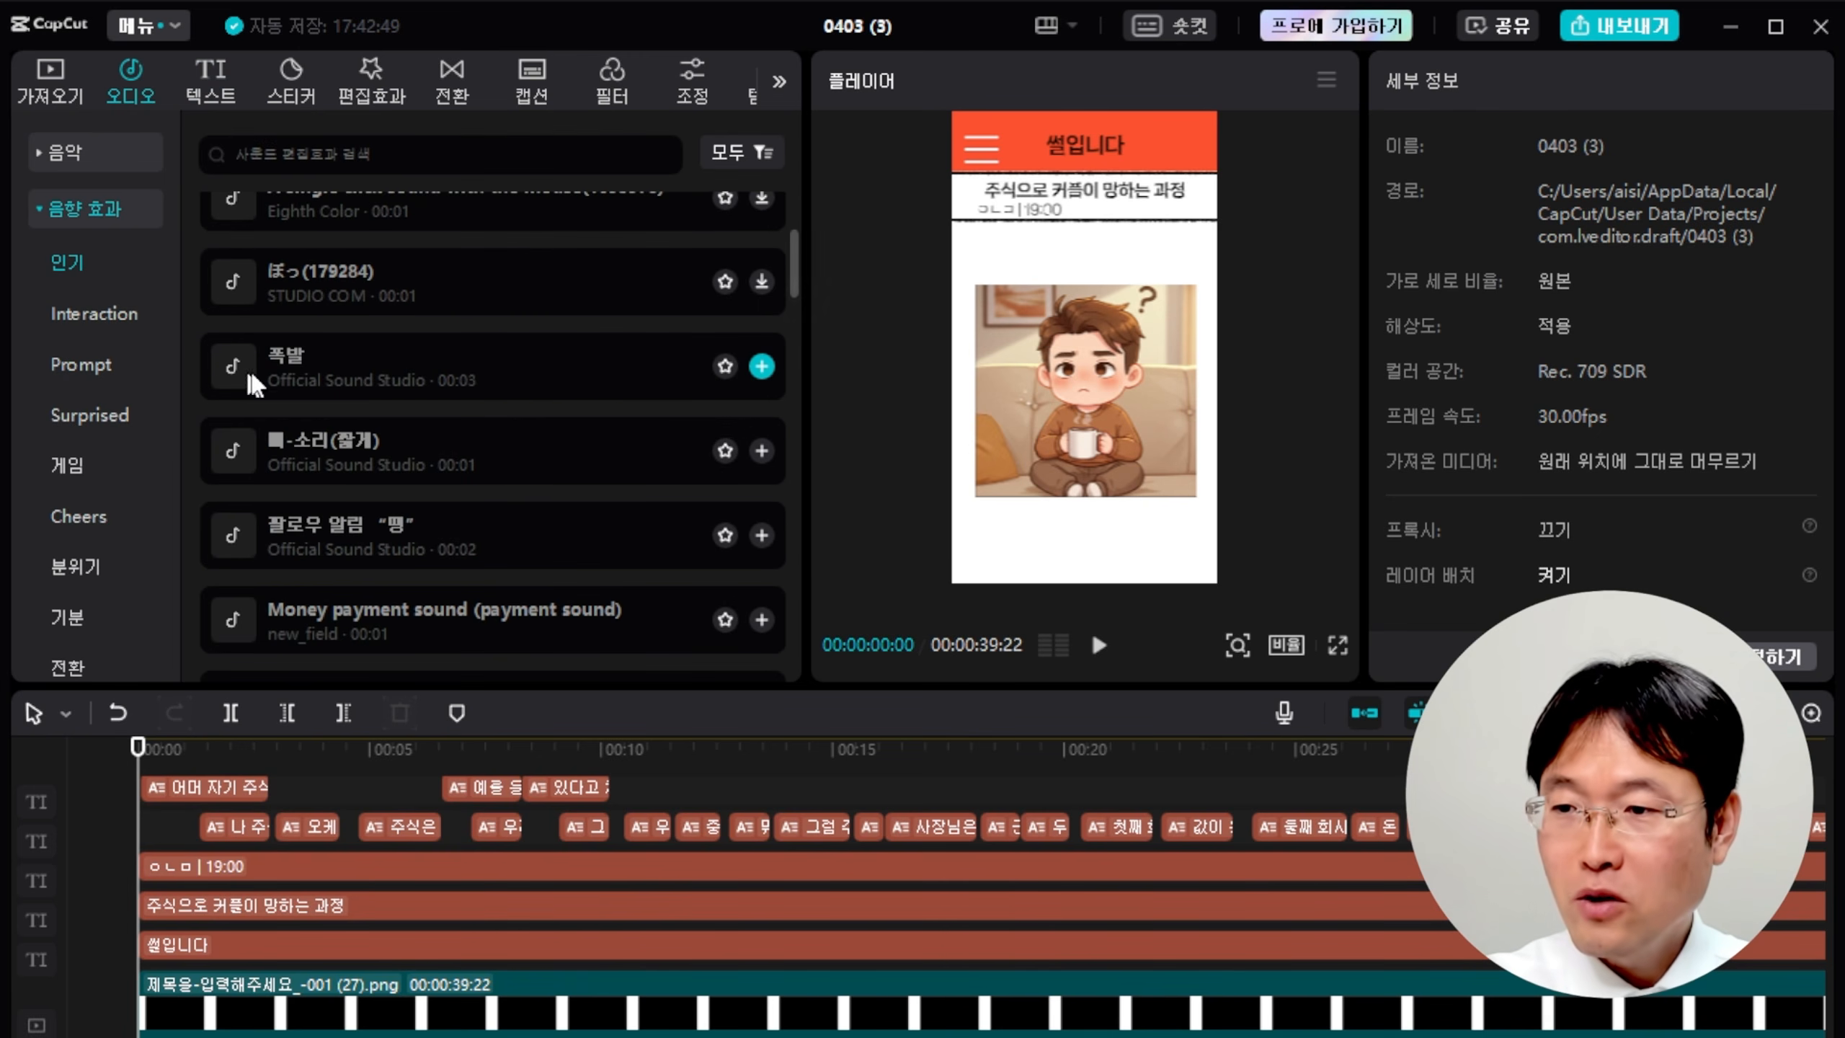
pyautogui.click(347, 436)
pyautogui.scroll(-3, 432, 413)
pyautogui.click(443, 287)
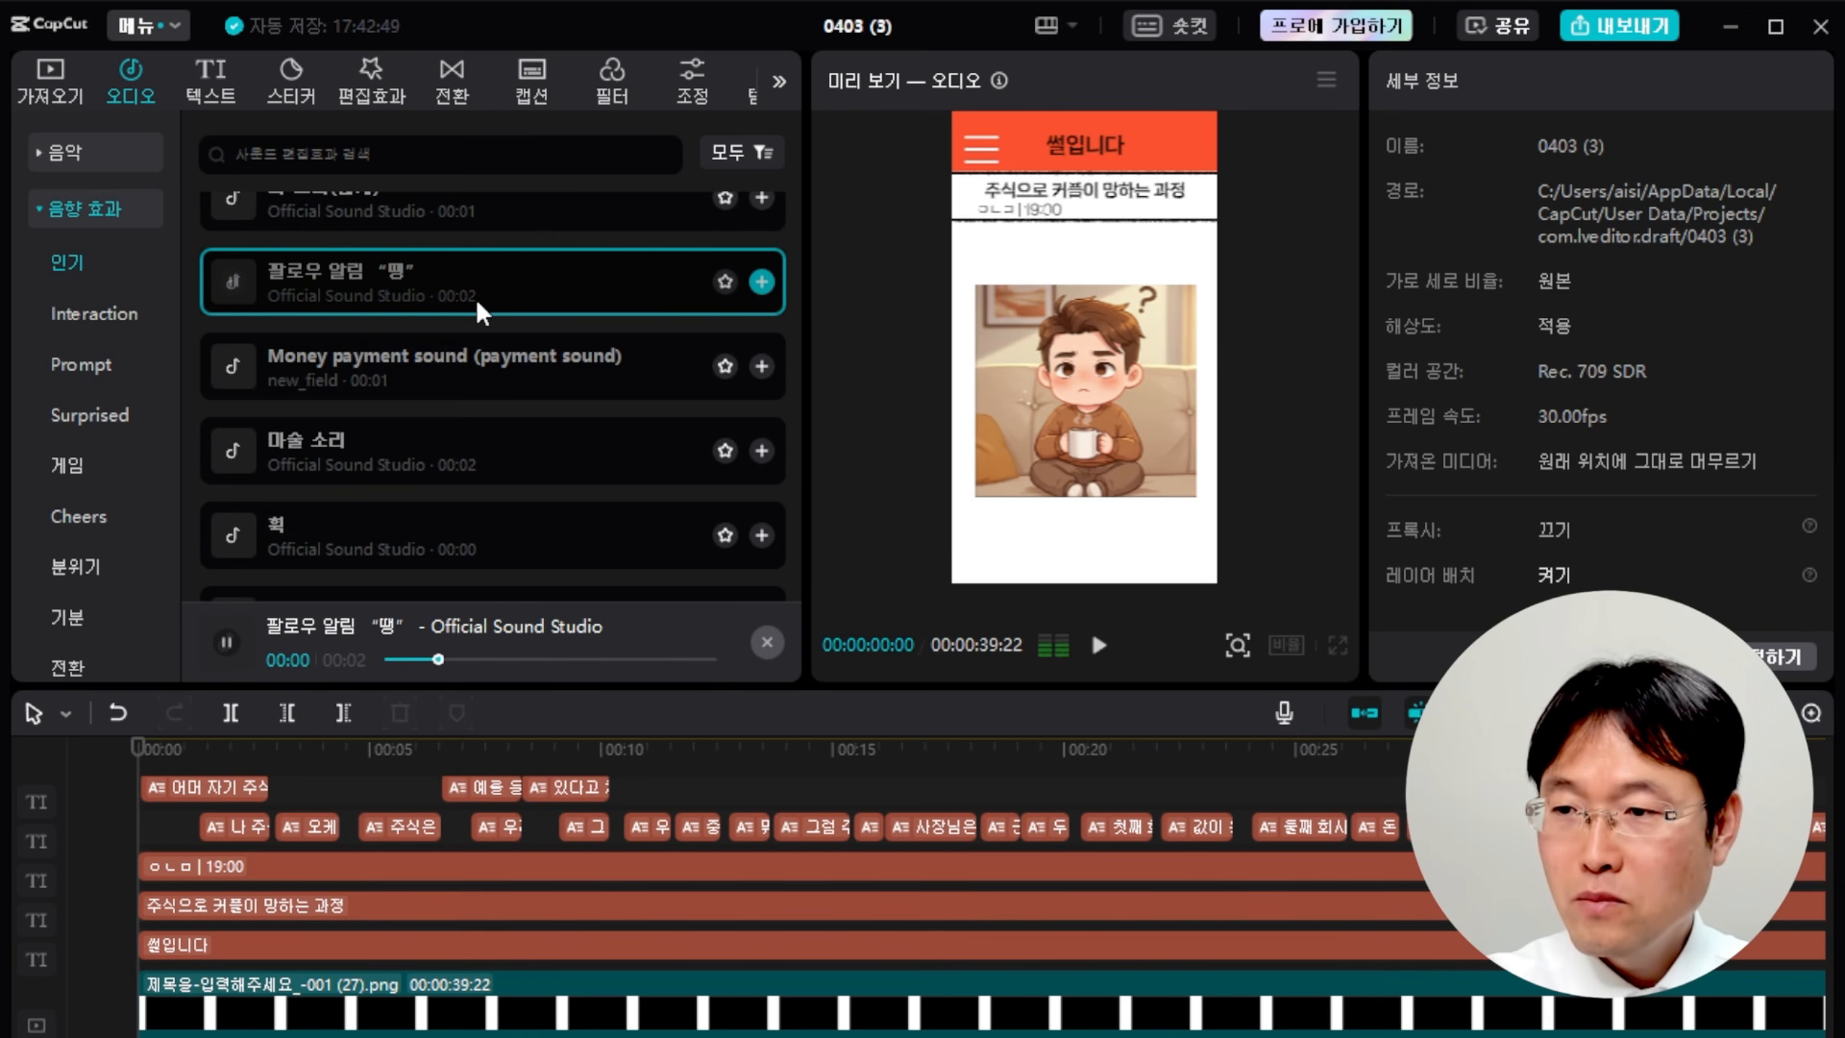
pyautogui.scroll(-2, 472, 407)
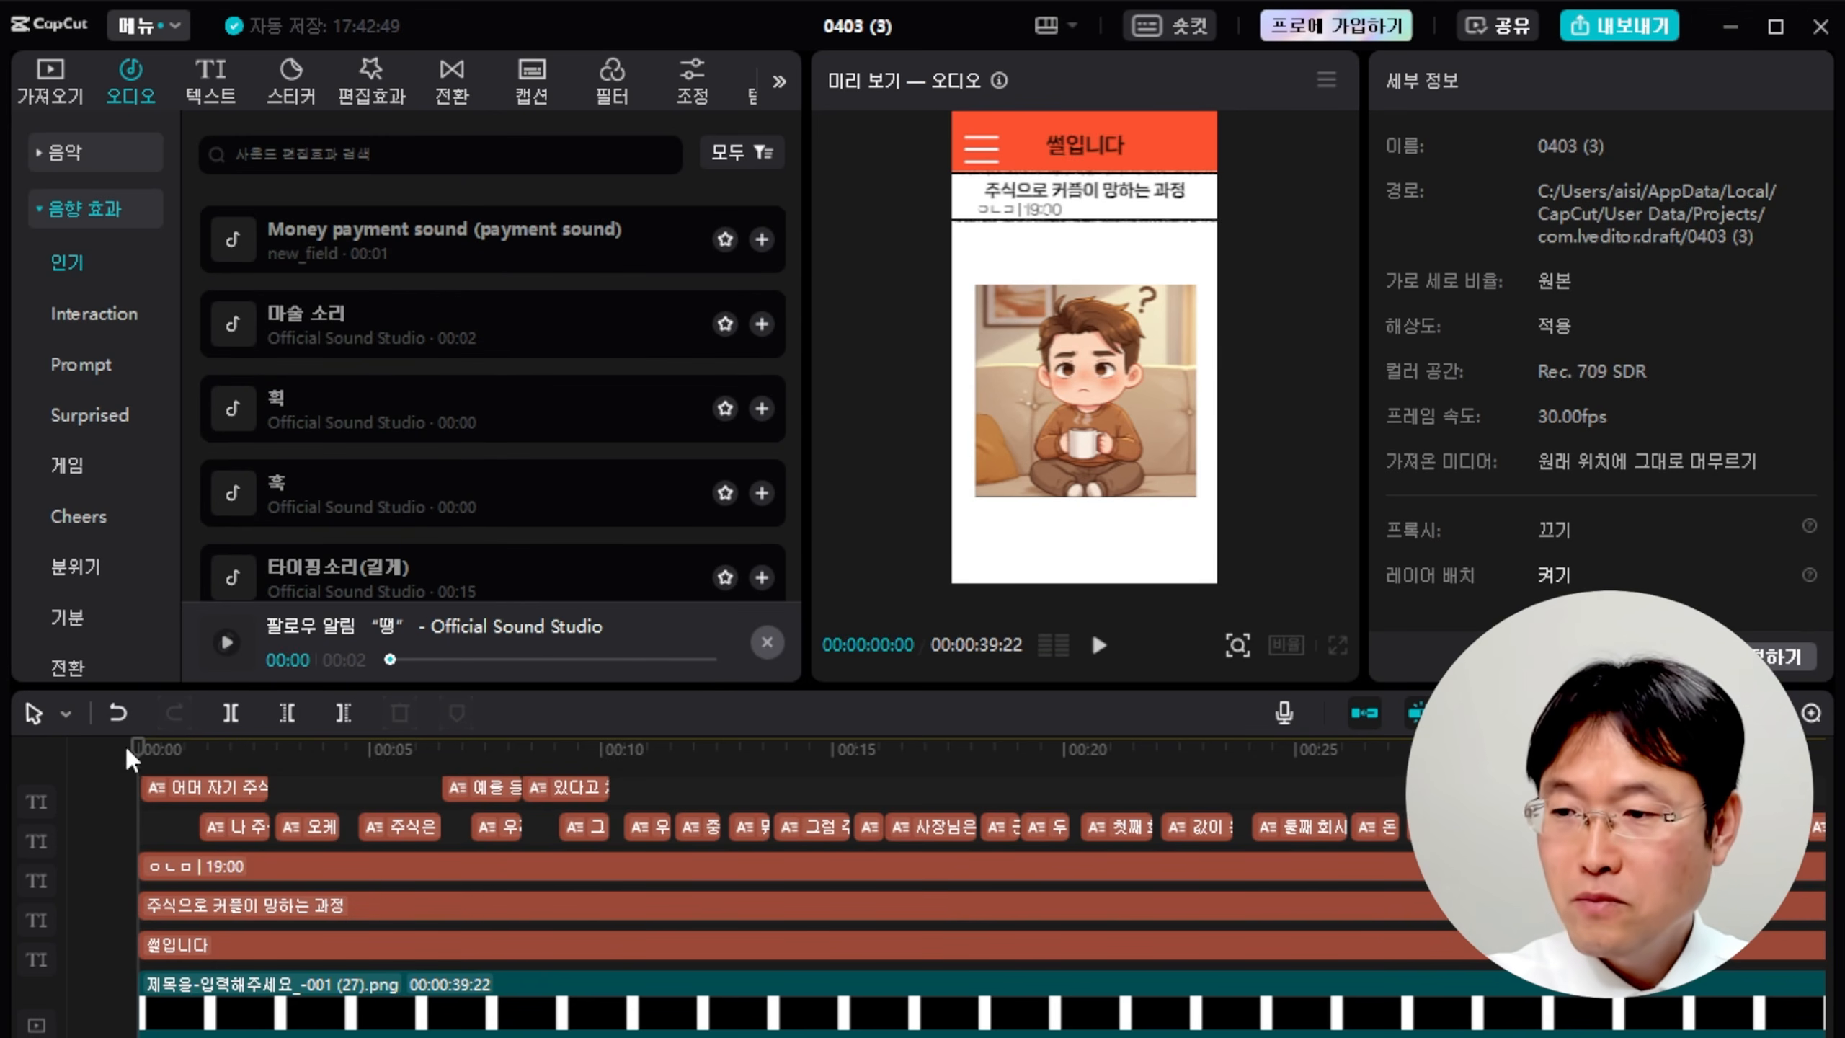
# Add the 팔로우 알림 "땡" sound effect to the timeline near the start of the second caption.
pyautogui.click(203, 747)
pyautogui.scroll(2, 472, 363)
pyautogui.moveTo(472, 298); pyautogui.dragTo(329, 1011)
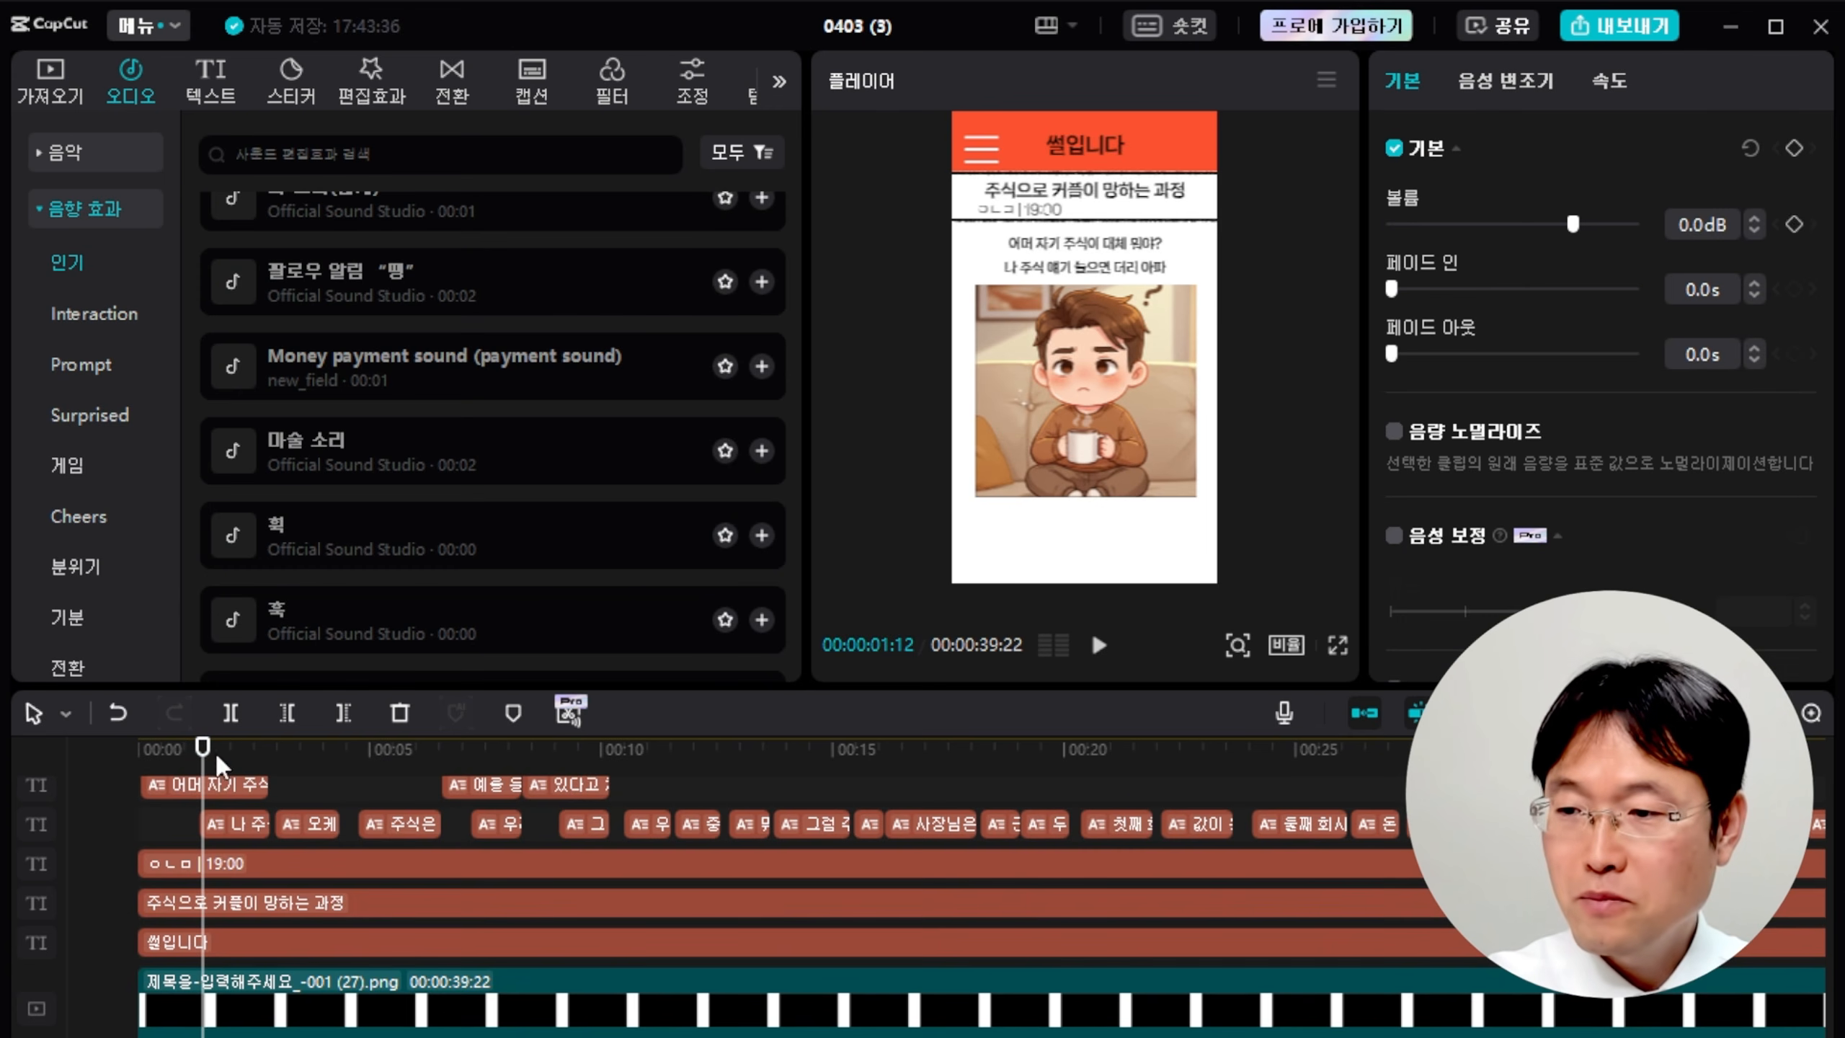
# Add the 마술 소리 sound effect at the start of the 주식은 회사의 작은 조각이야 caption and play back the result.
pyautogui.click(155, 749)
pyautogui.click(1099, 645)
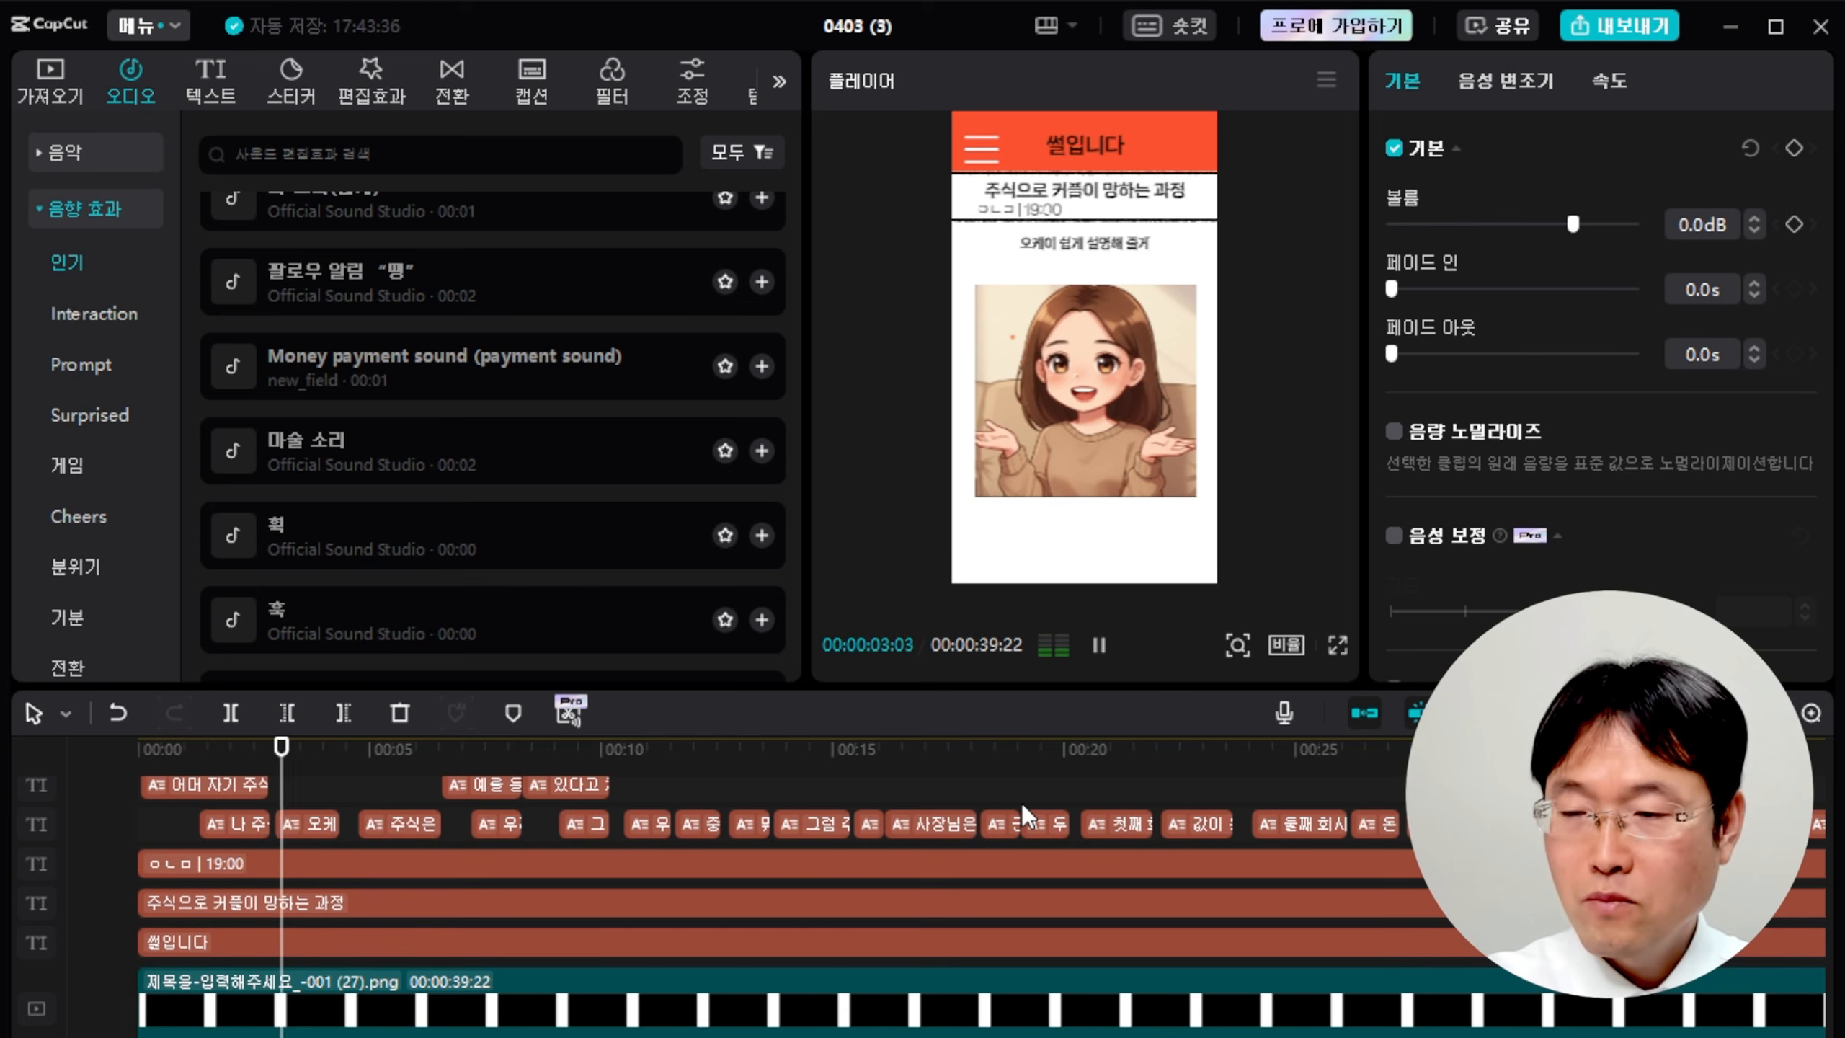
pyautogui.press('space')
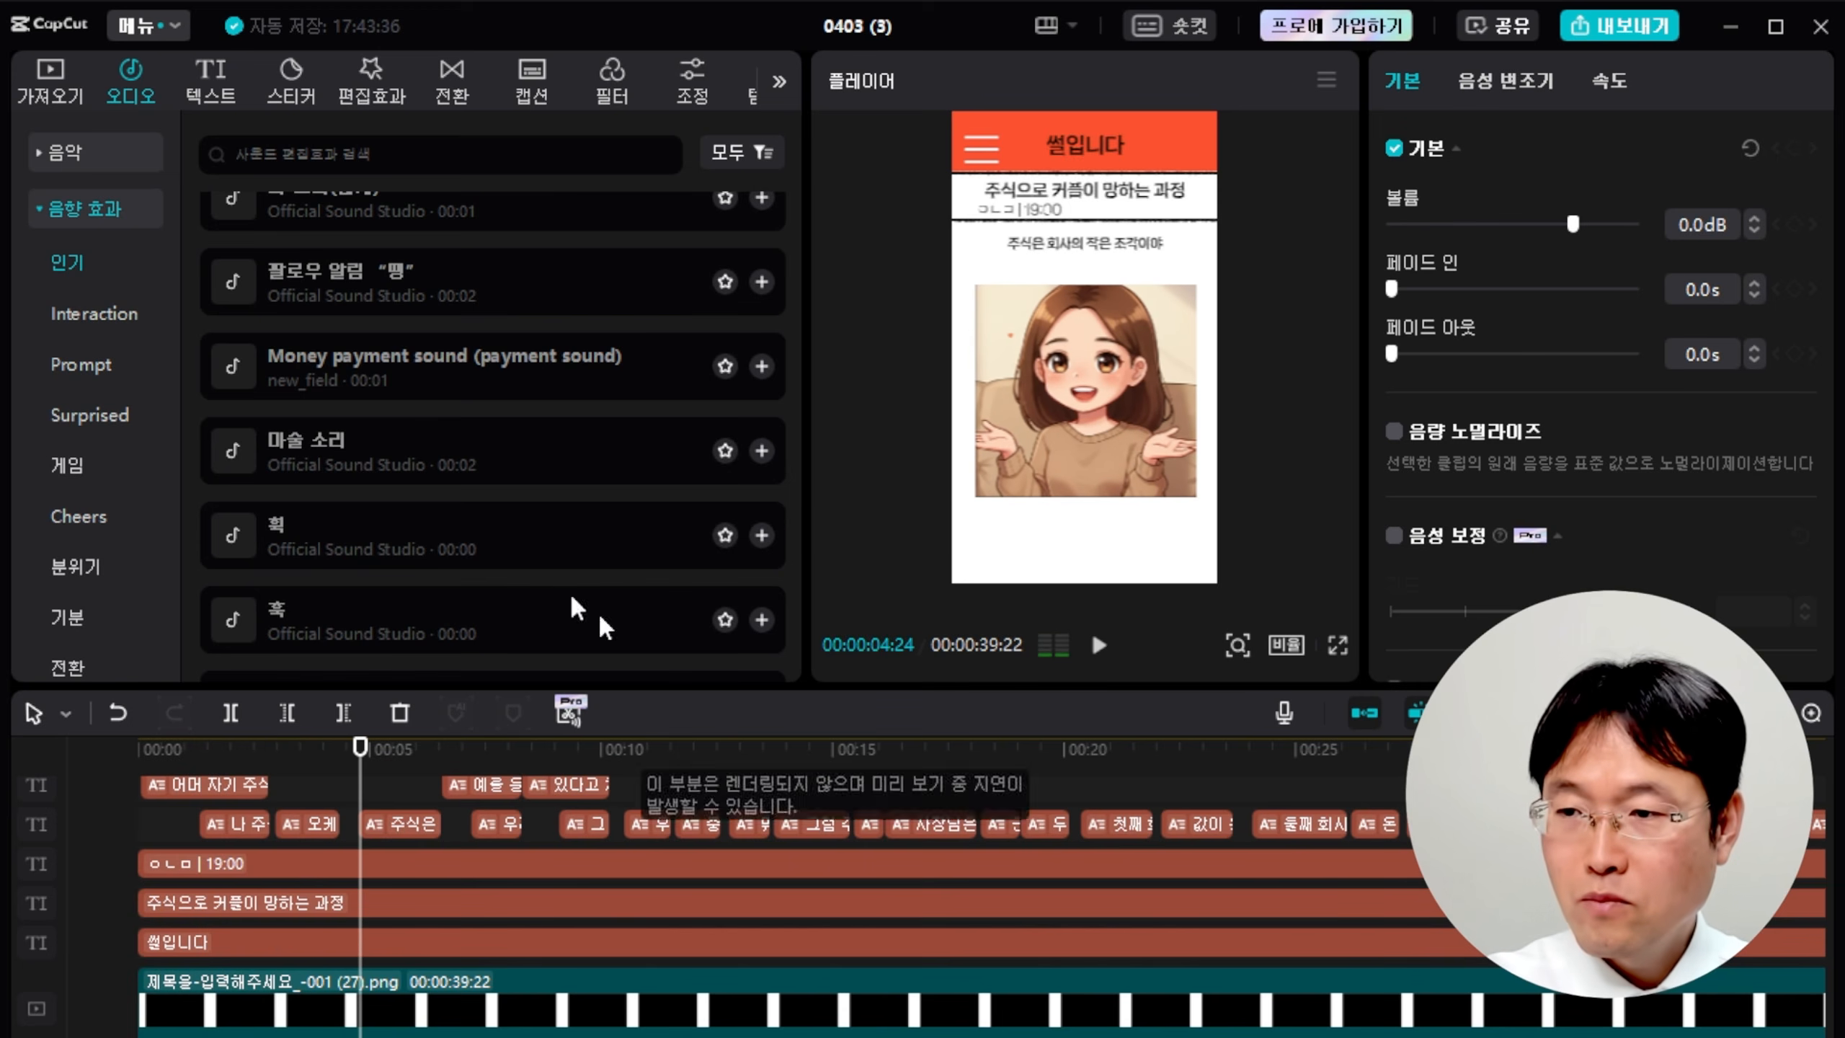
pyautogui.moveTo(314, 457); pyautogui.dragTo(362, 1035)
pyautogui.click(1100, 643)
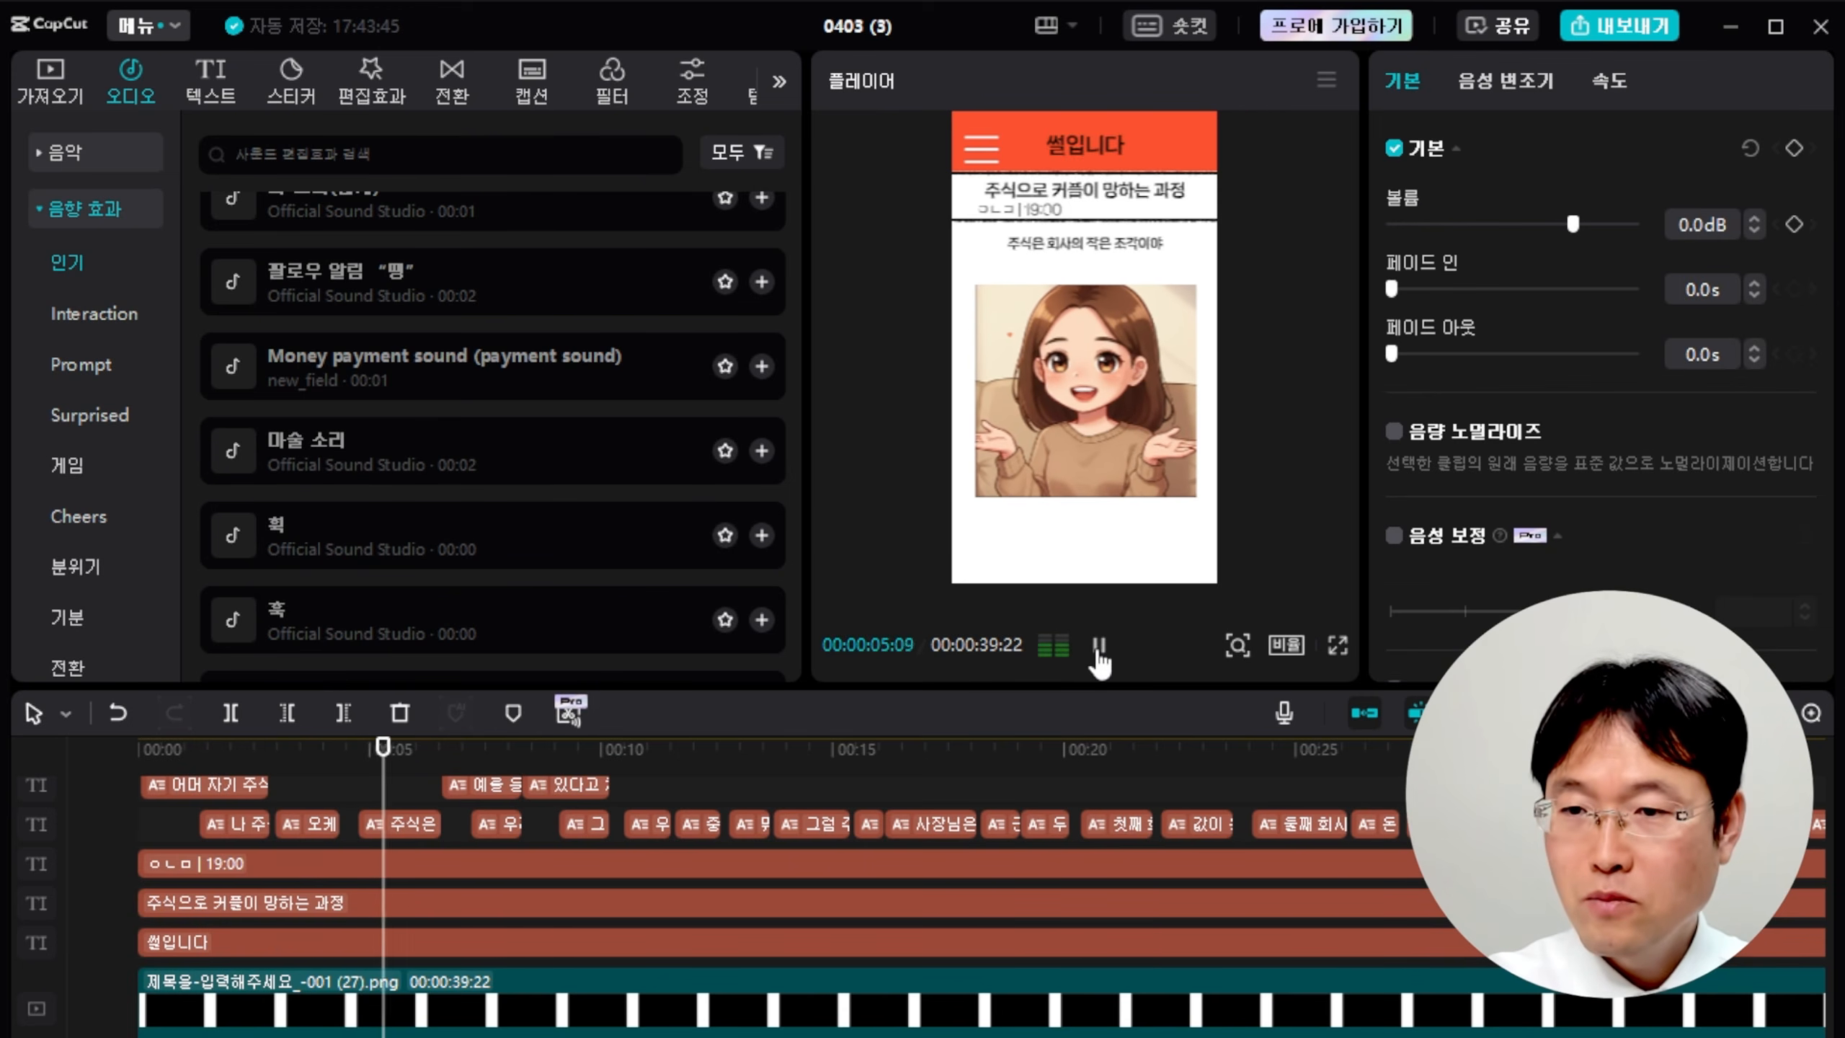
pyautogui.scroll(-2, 1099, 929)
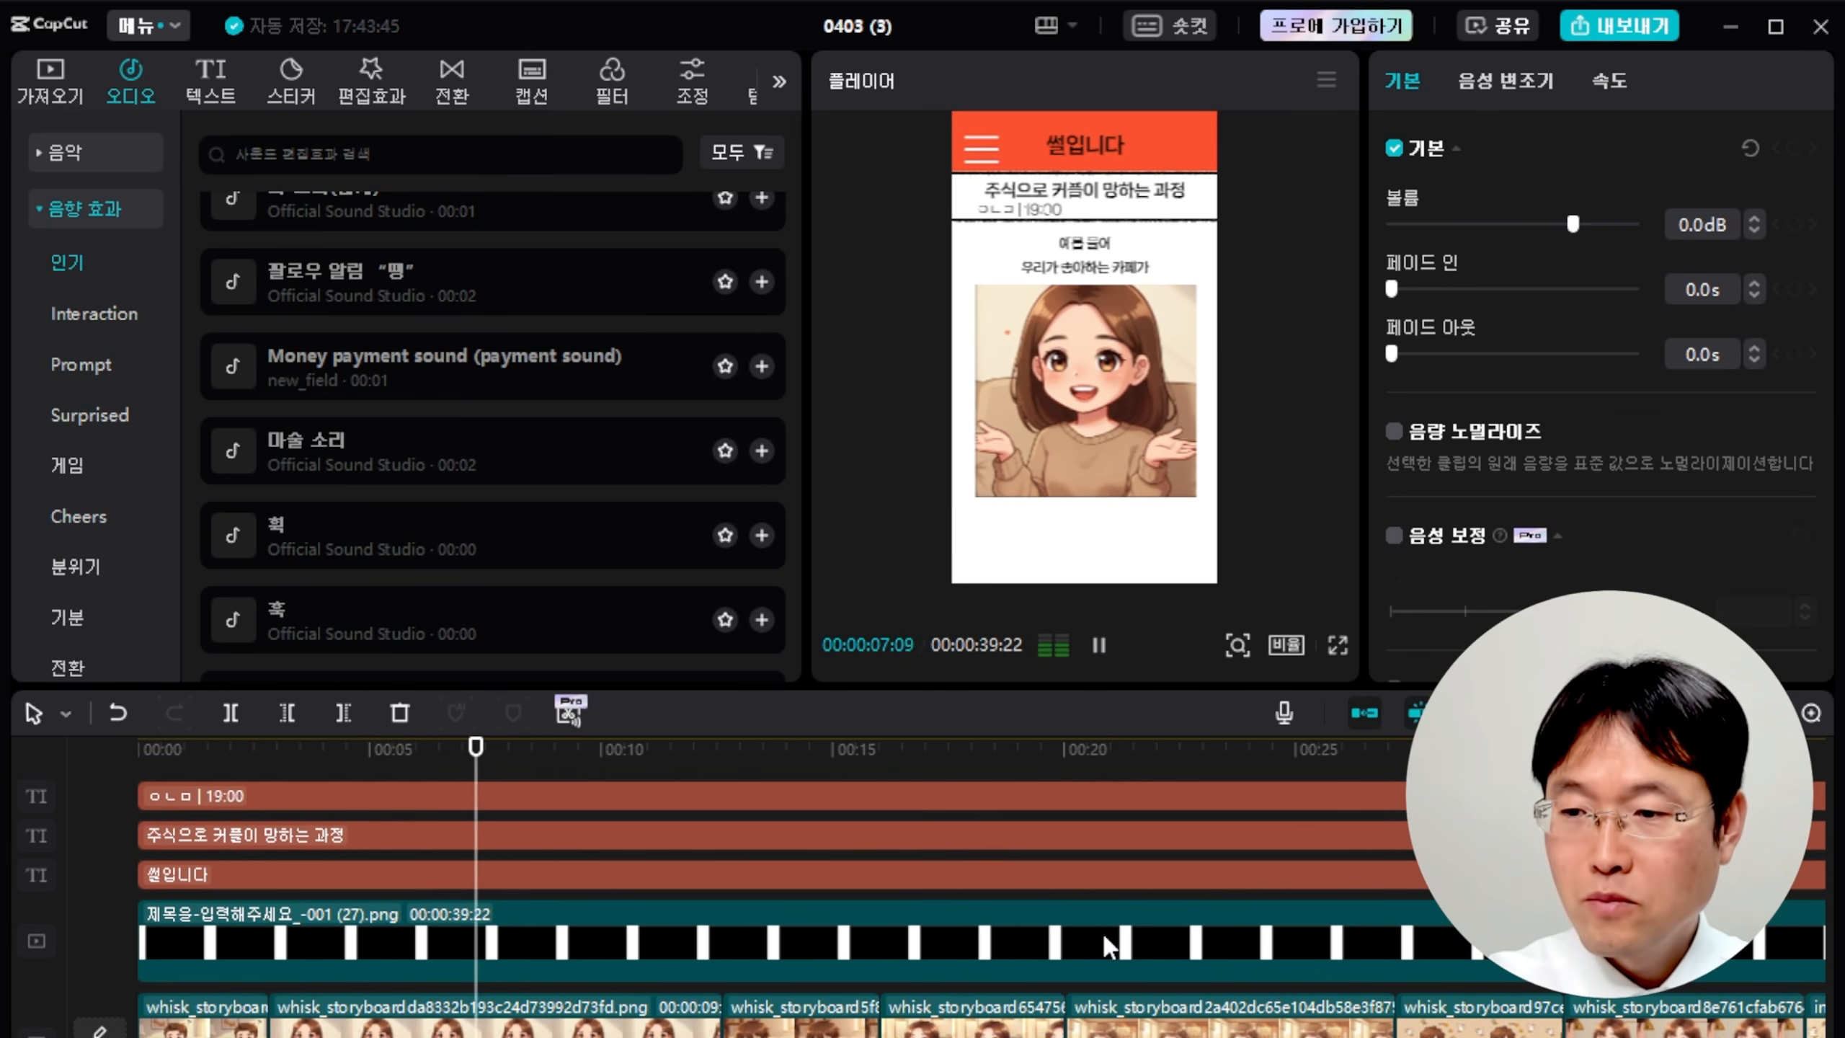
pyautogui.press('space')
pyautogui.moveTo(528, 747); pyautogui.dragTo(590, 763)
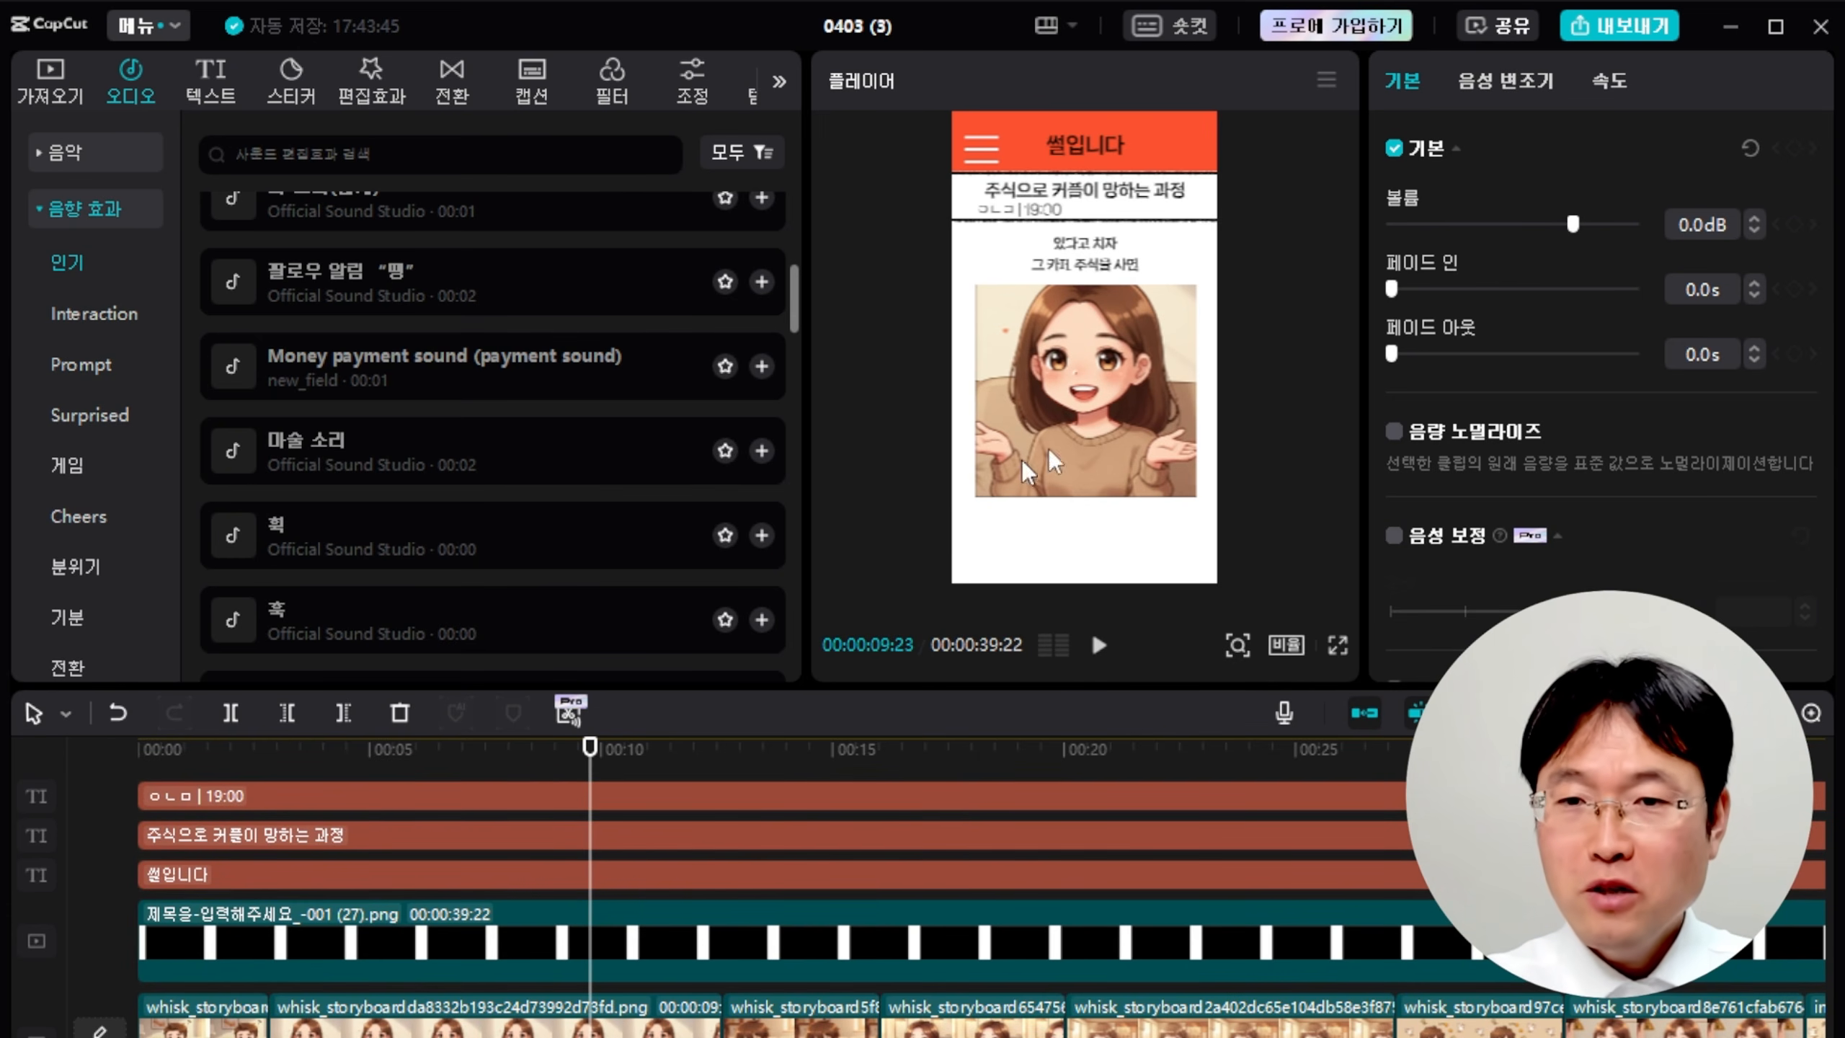
# Export the video at 1080P resolution and dismiss the sharing options once it is saved.
pyautogui.click(1633, 36)
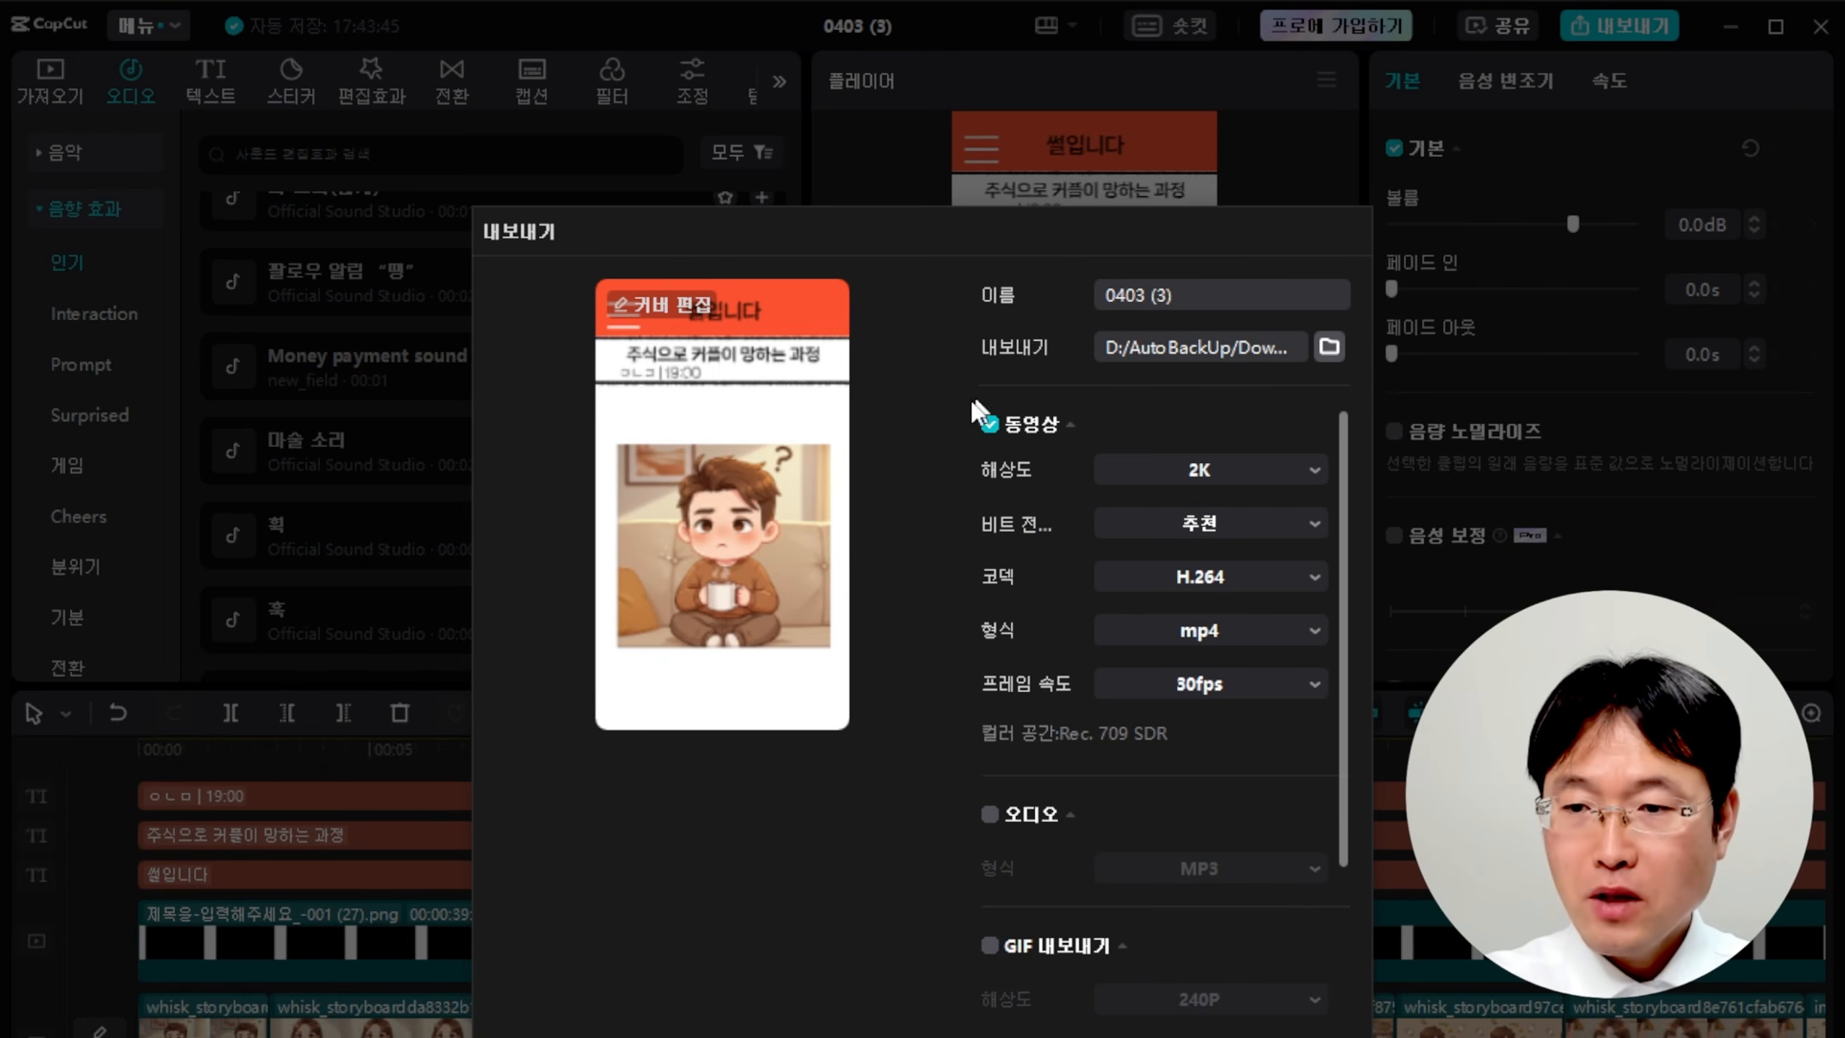
pyautogui.click(1307, 481)
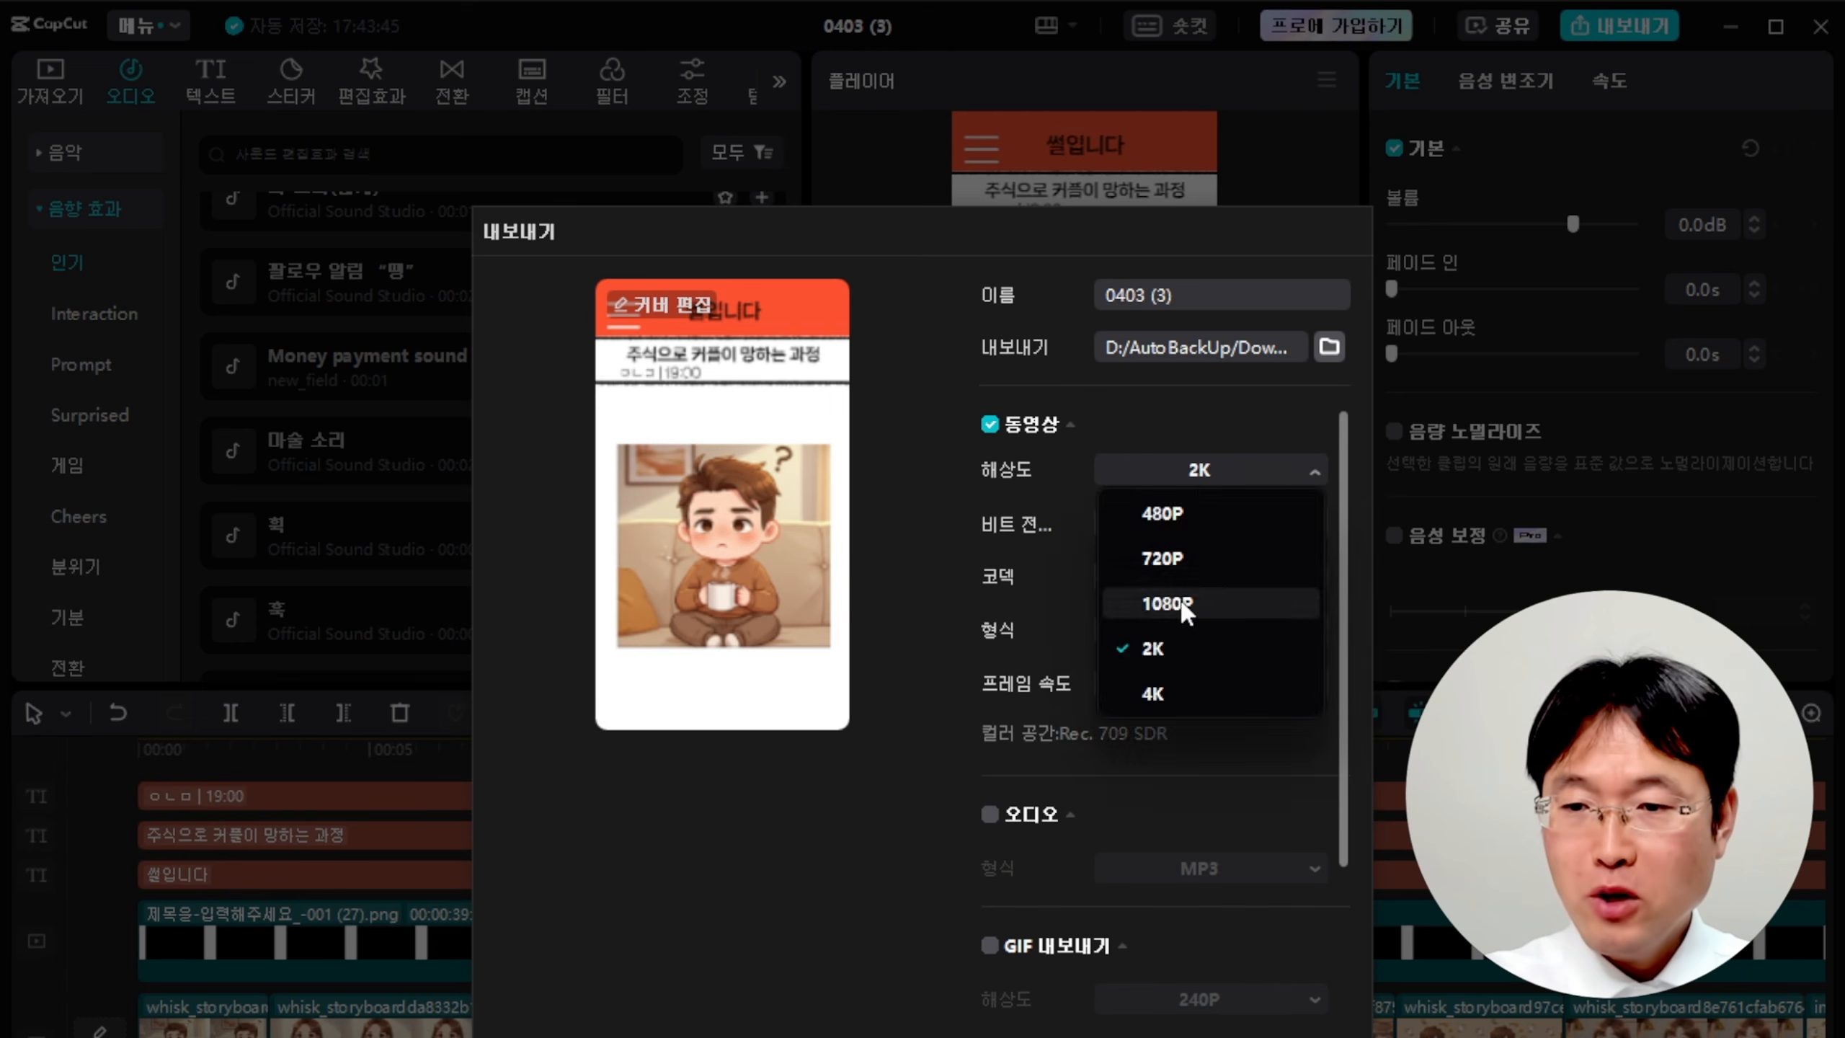
pyautogui.click(1300, 604)
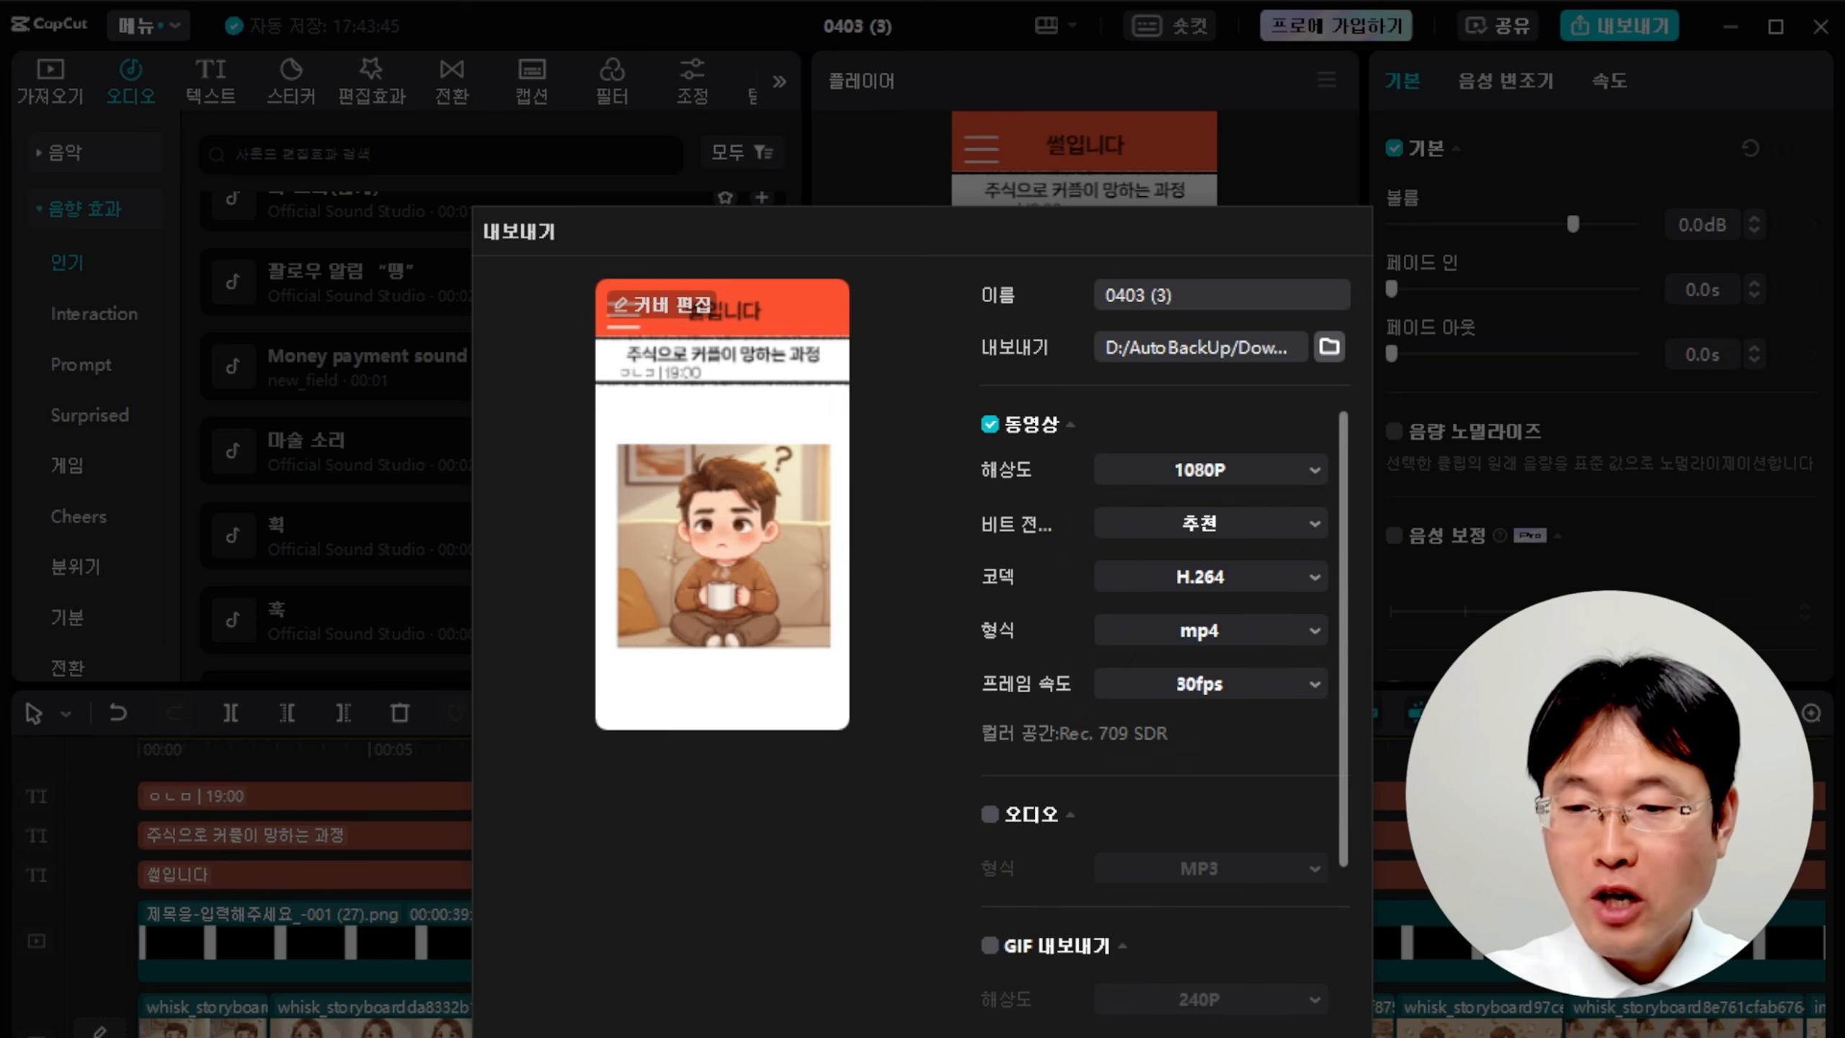
pyautogui.click(1188, 1037)
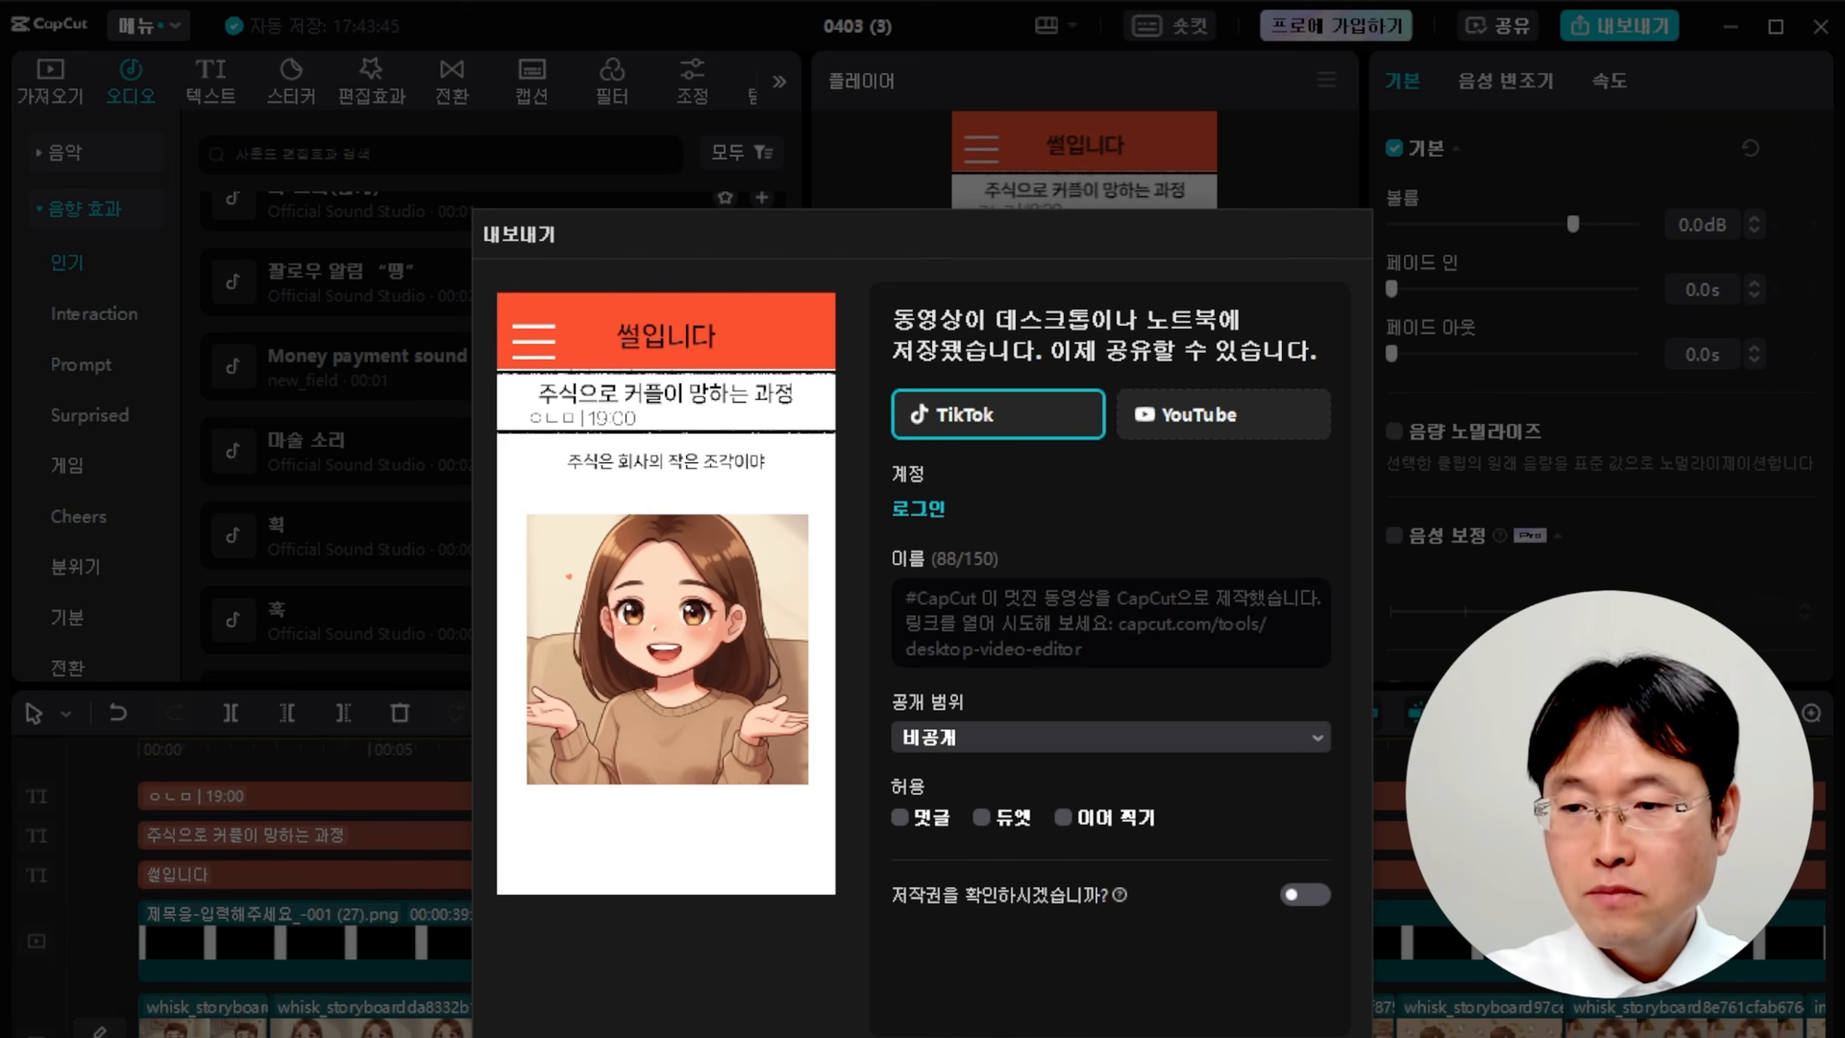
pyautogui.click(1304, 1035)
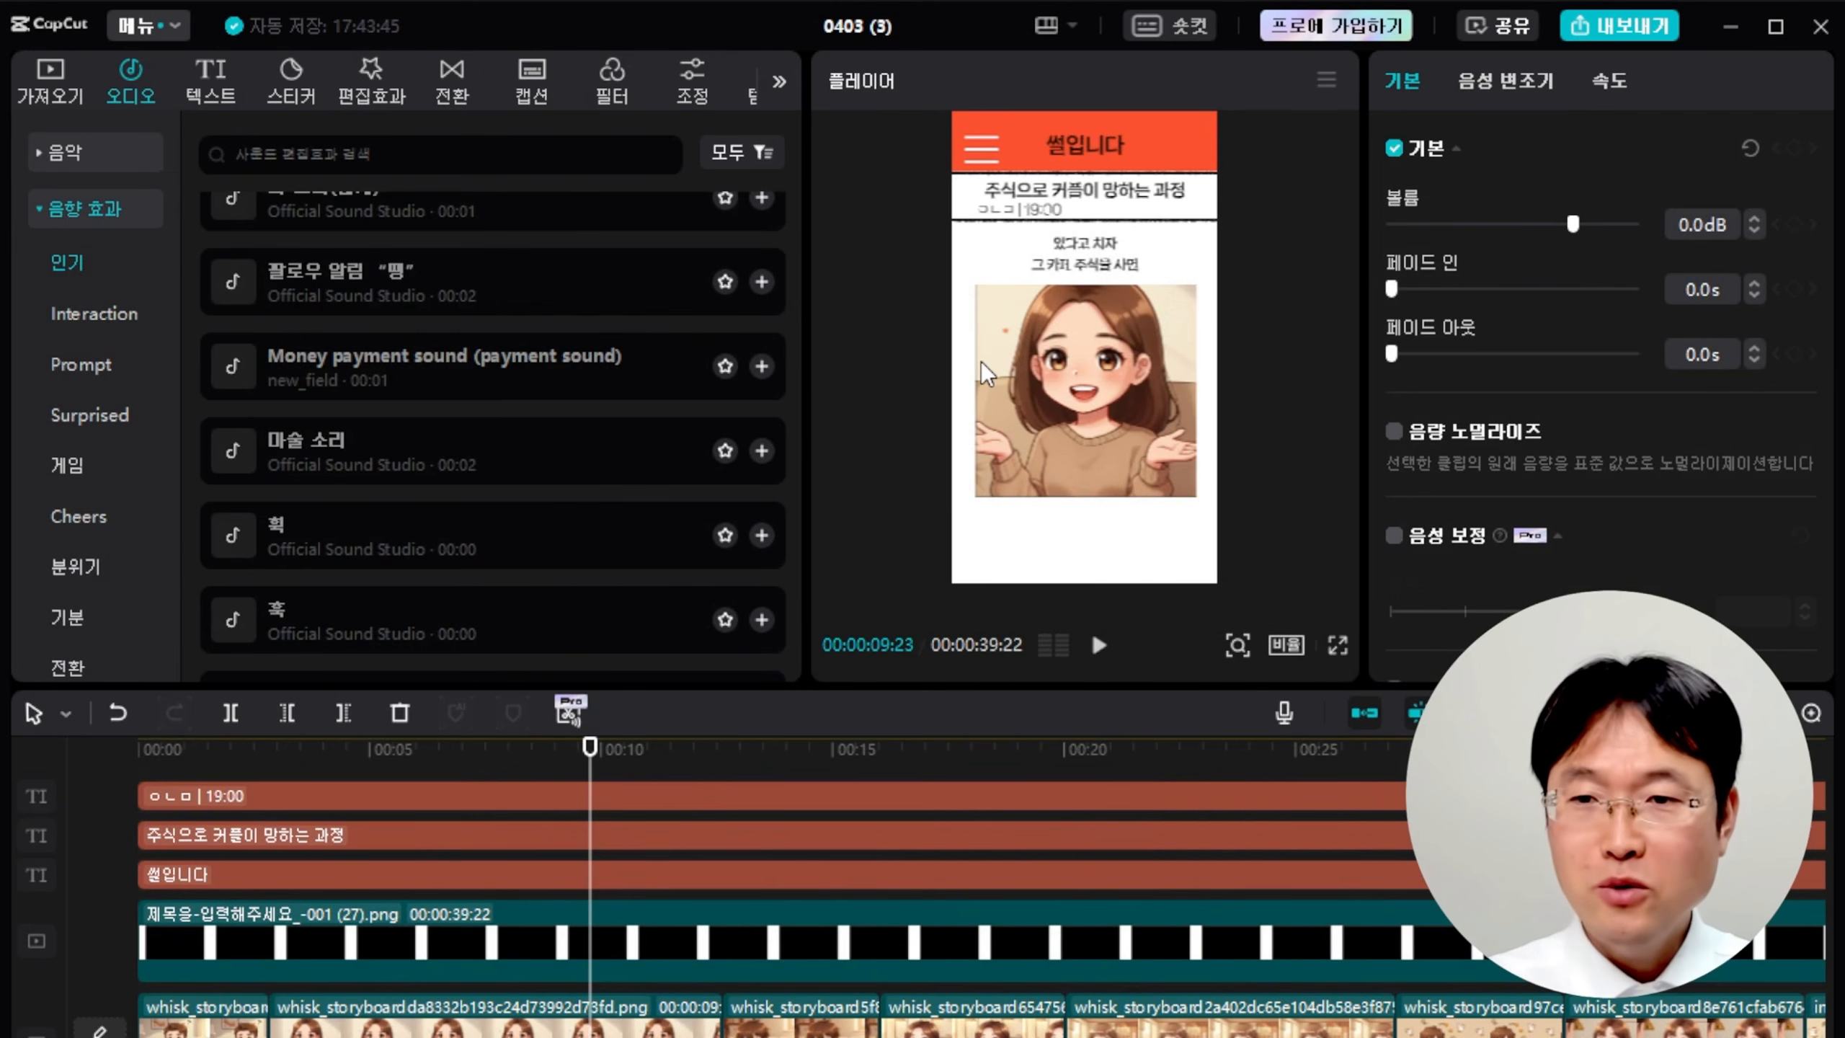